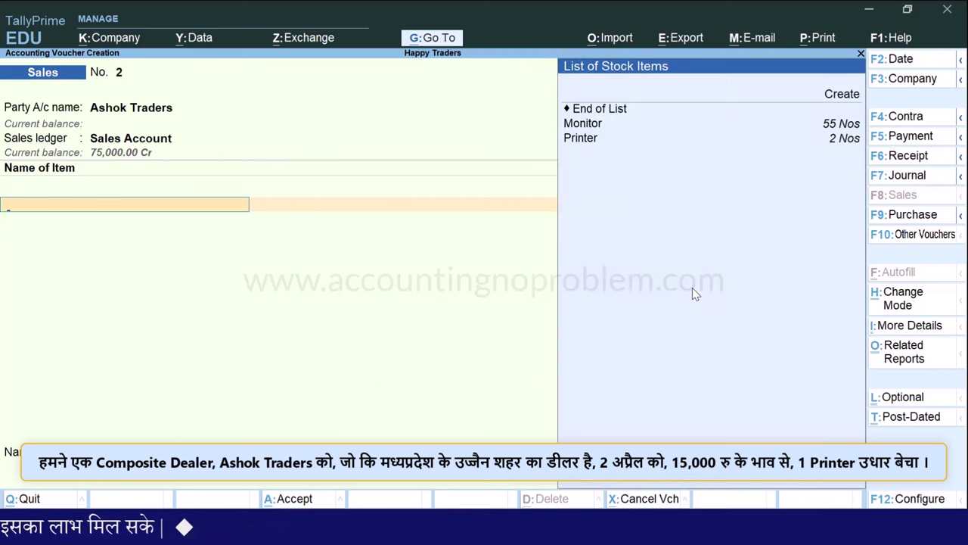
- Add 1 Nos Printer at 15,000.00 to voucher No. 2 and close the item list
key(Down)
key(Down)
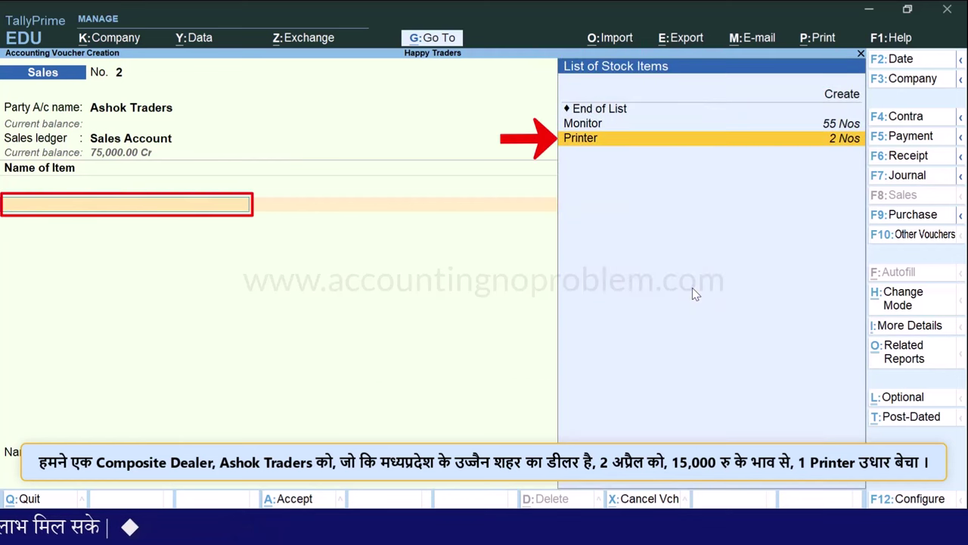
key(Return)
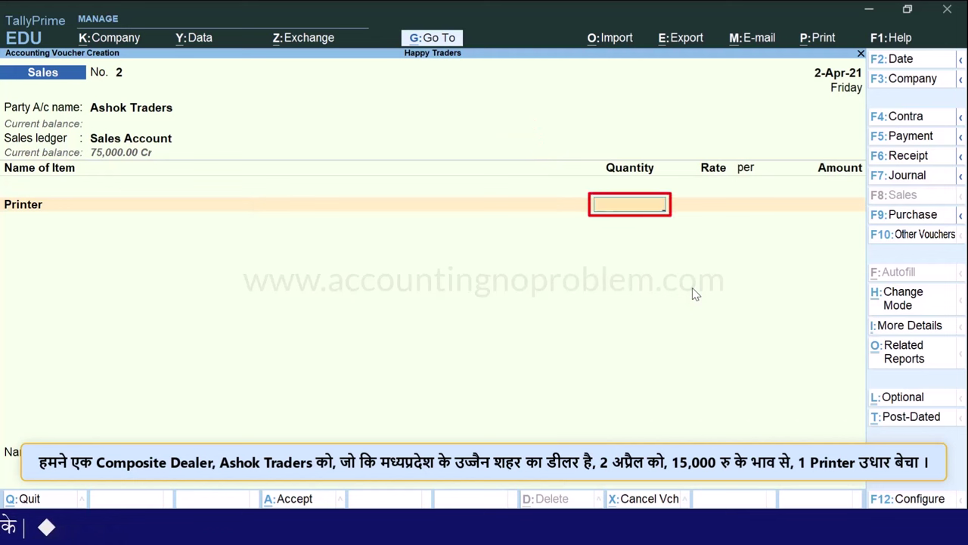
text(1)
key(Return)
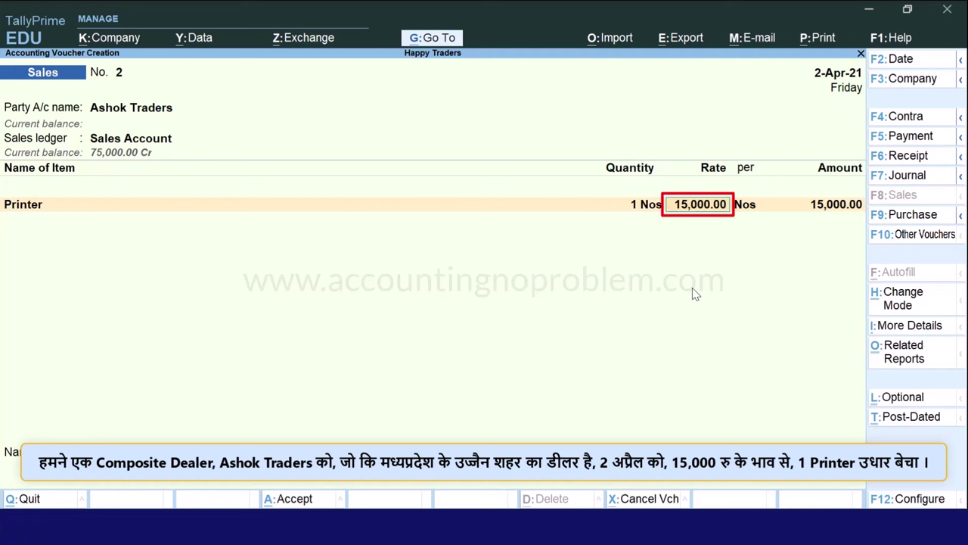
key(Return)
key(Return)
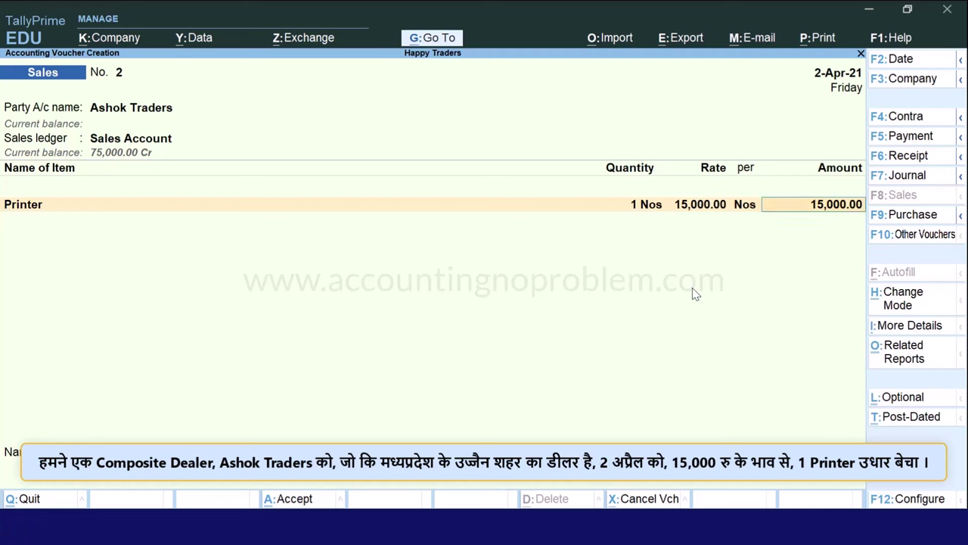
key(Return)
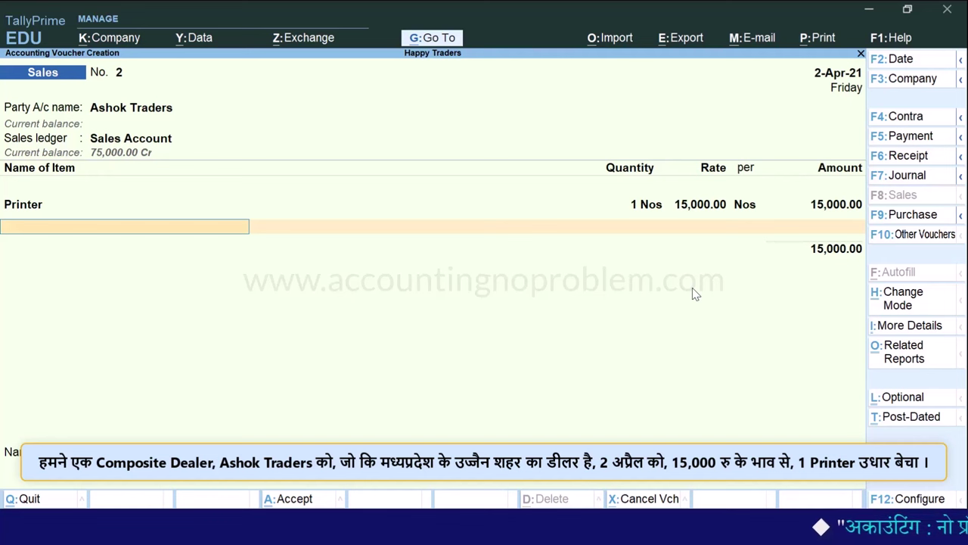
key(Return)
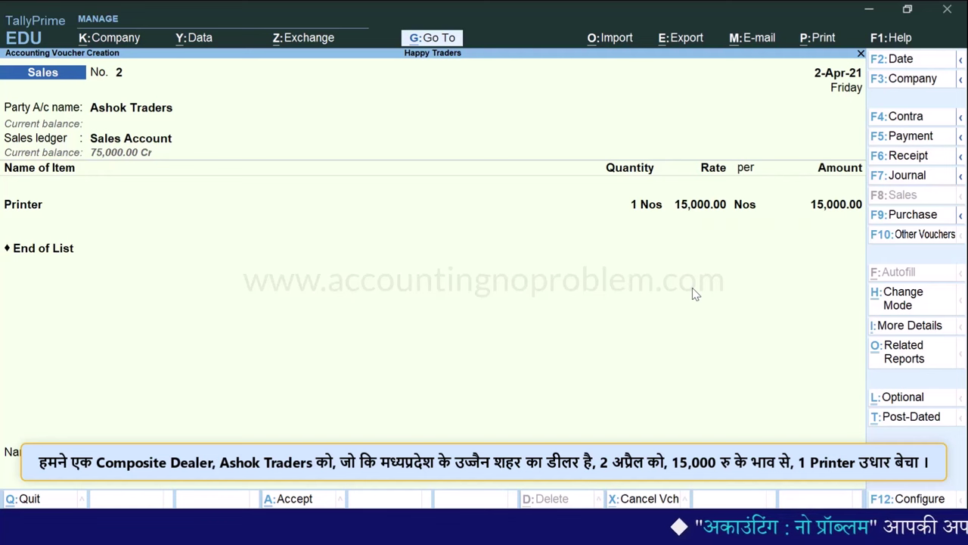
key(BackSpace)
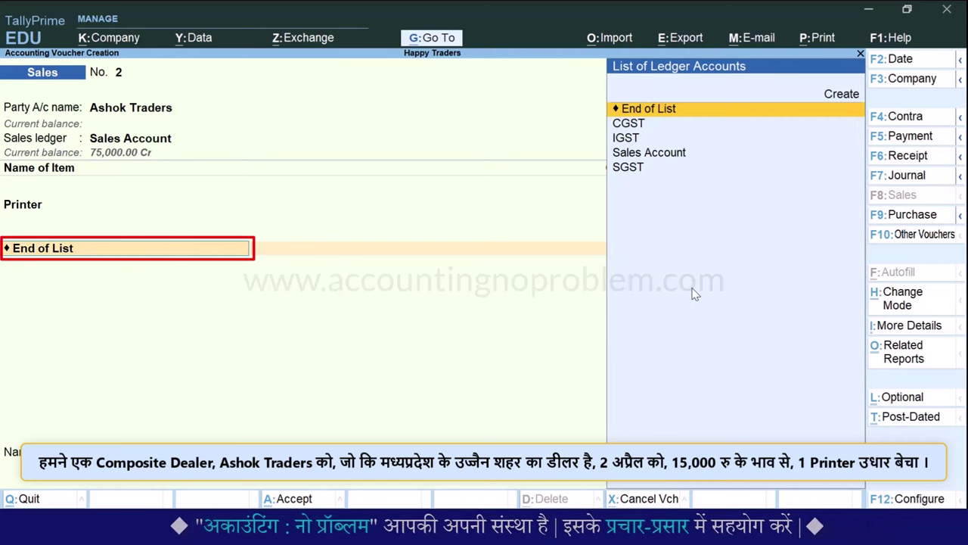
- Add CGST and SGST at 1,350.00 each, mark the 17,700.00 bill as New Ref, and save
key(Down)
key(Return)
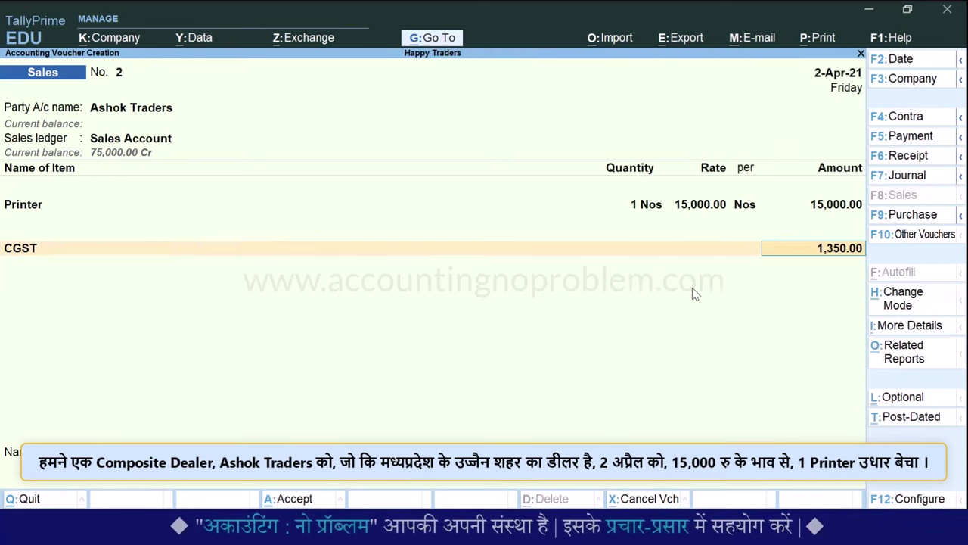
key(Return)
key(Down)
key(Down)
key(Down)
key(Down)
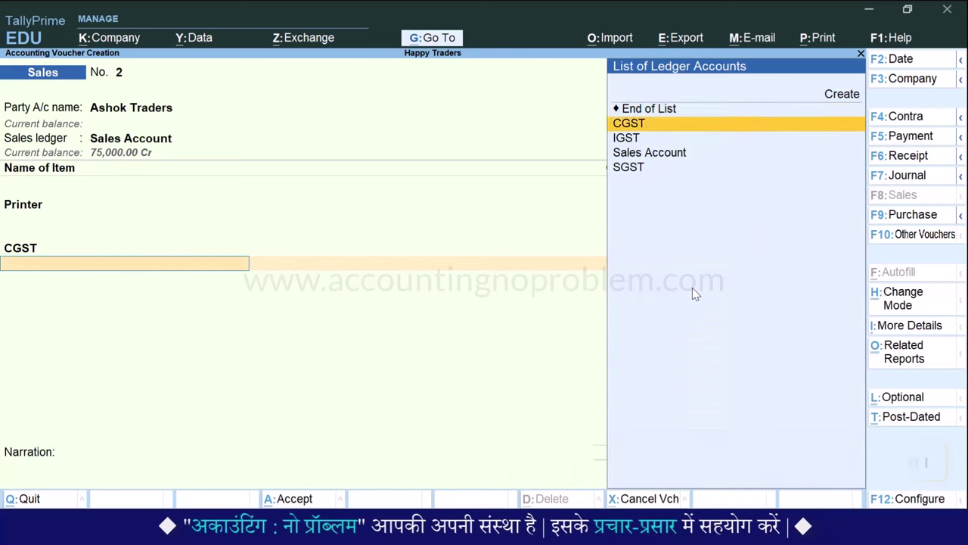
key(Return)
key(Return)
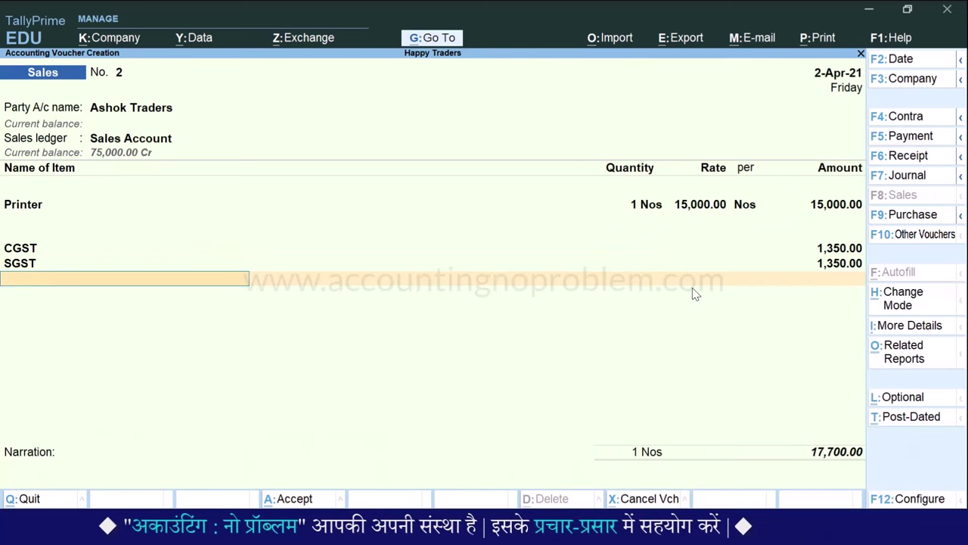
key(Return)
key(Return)
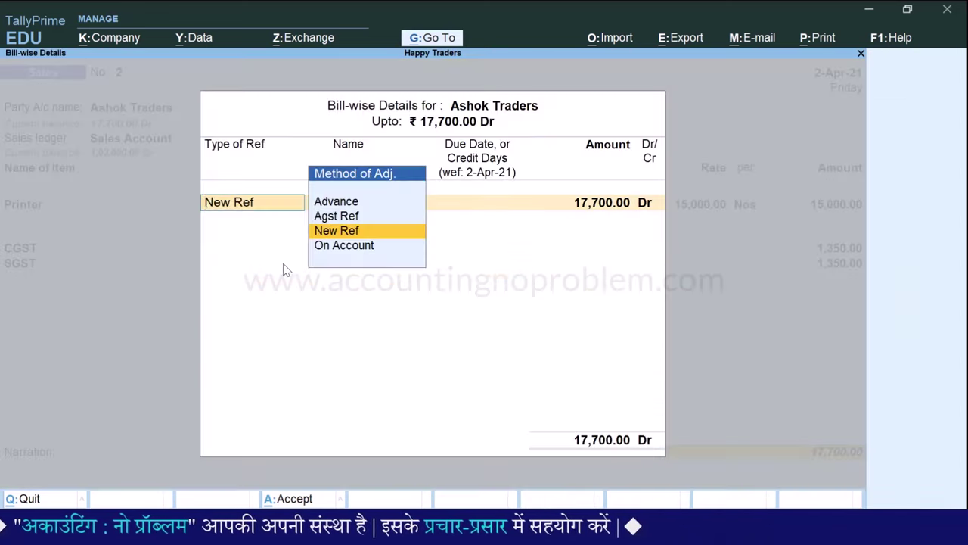
key(Return)
key(Return)
key(Return)
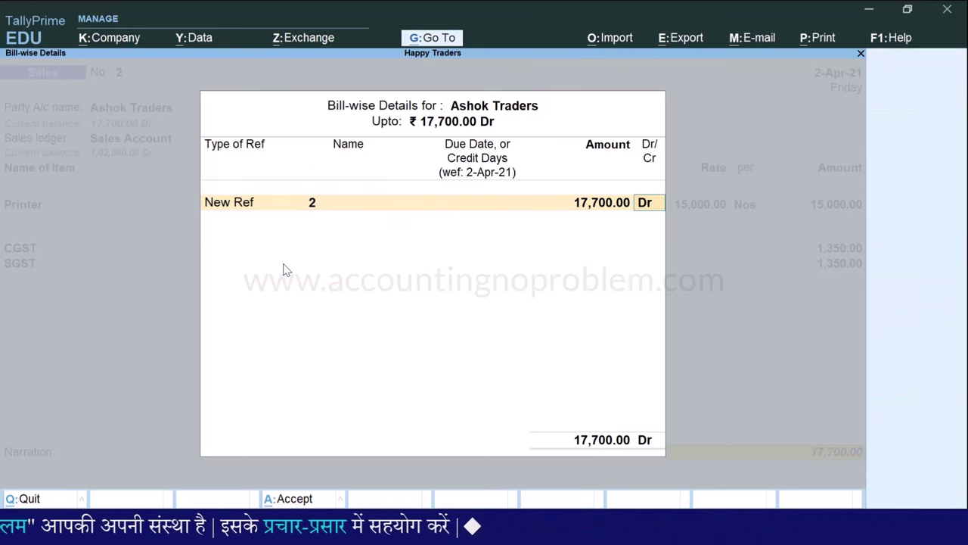
key(Return)
key(Return)
key(Return)
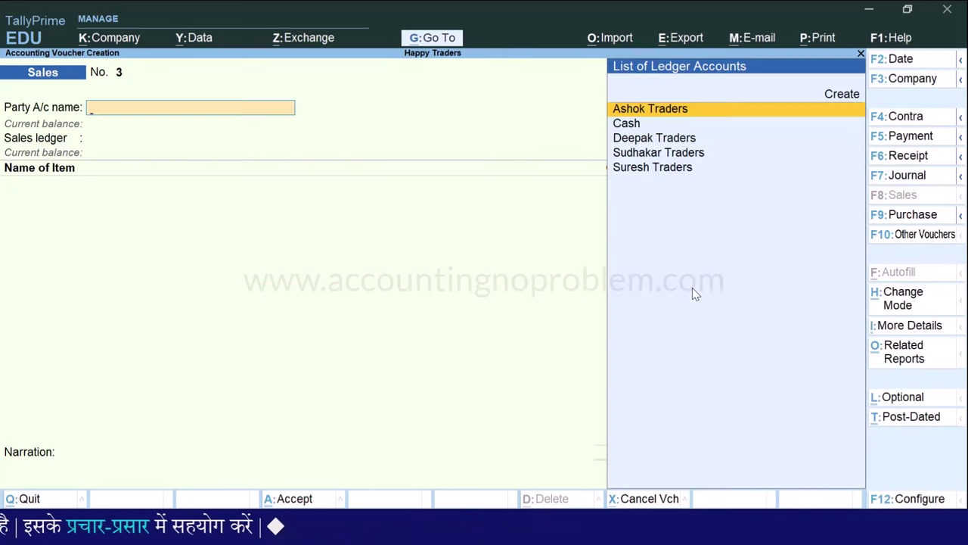
click(431, 39)
text(Gst)
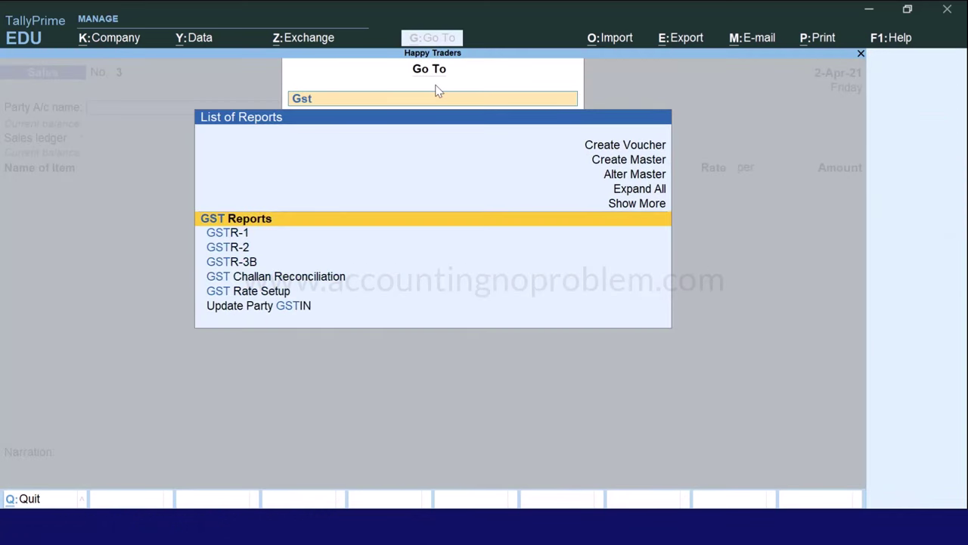
key(Down)
key(Return)
key(Down)
key(Down)
key(Down)
key(Down)
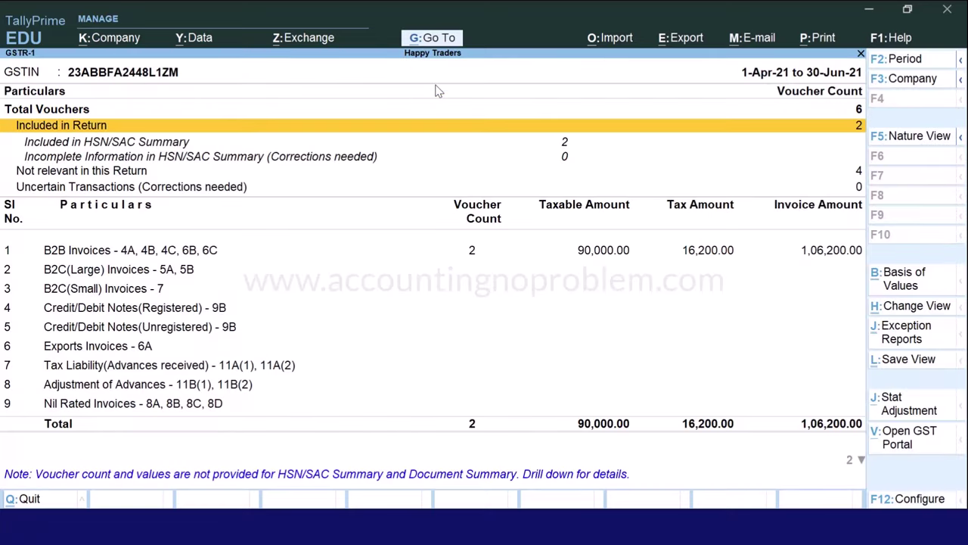
key(Return)
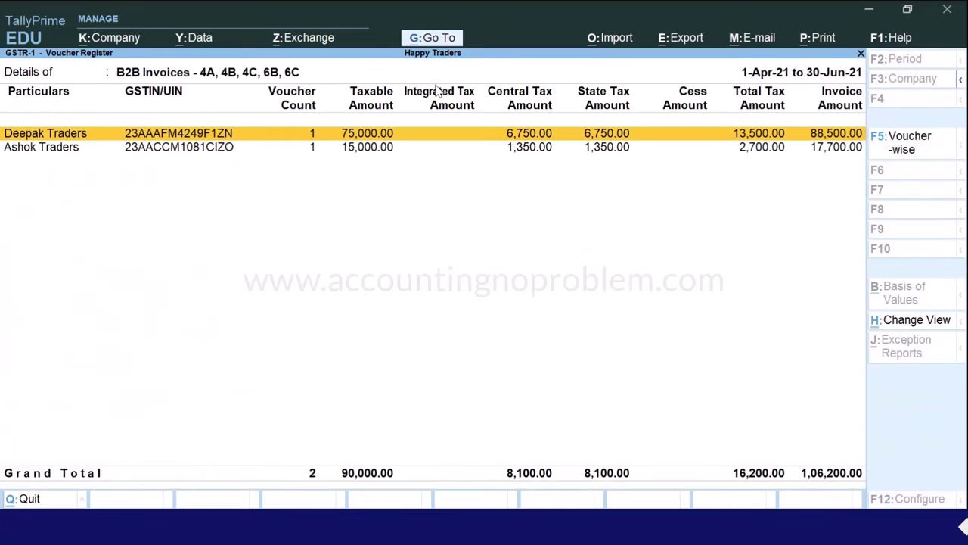
key(Down)
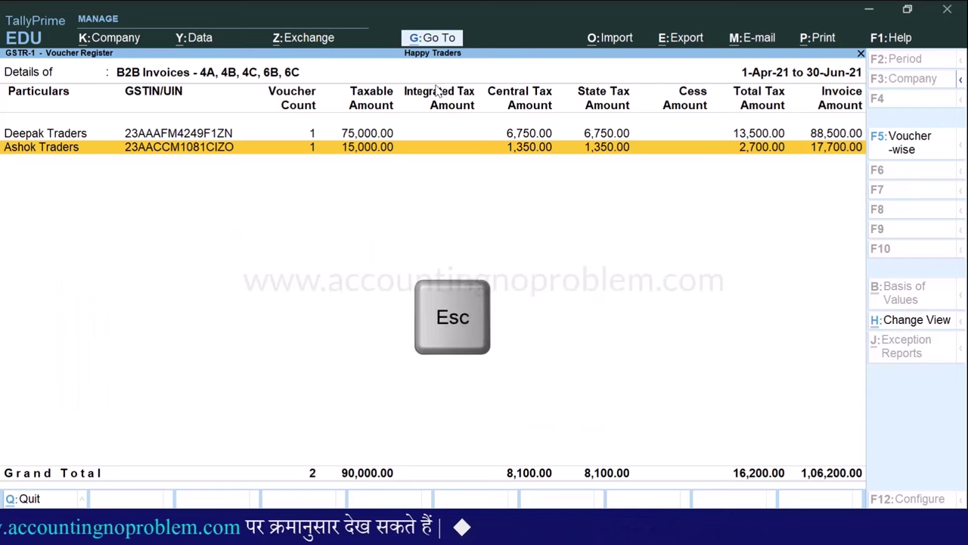
key(Escape)
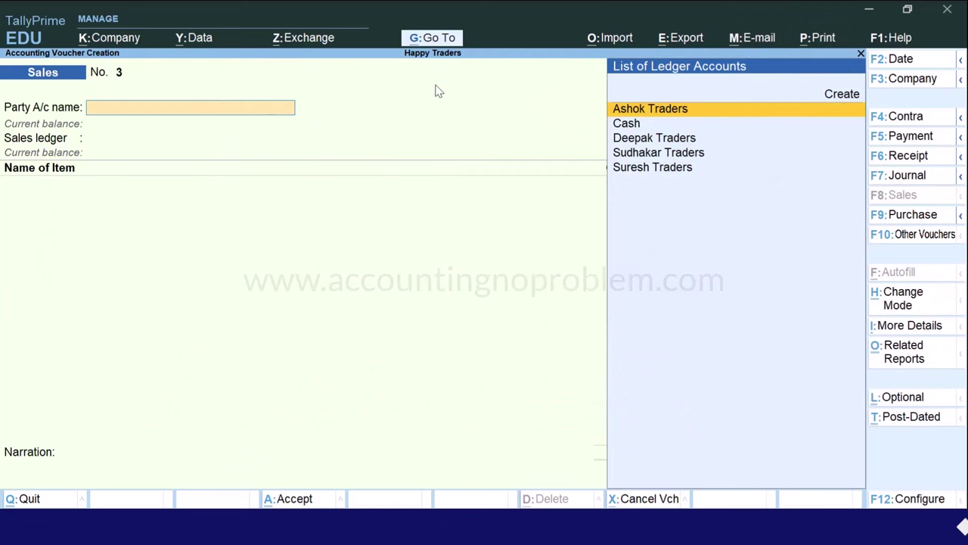
- Choose Cash as party for voucher No. 3, skip dispatch and order details, and start entering the buyer's name
key(Down)
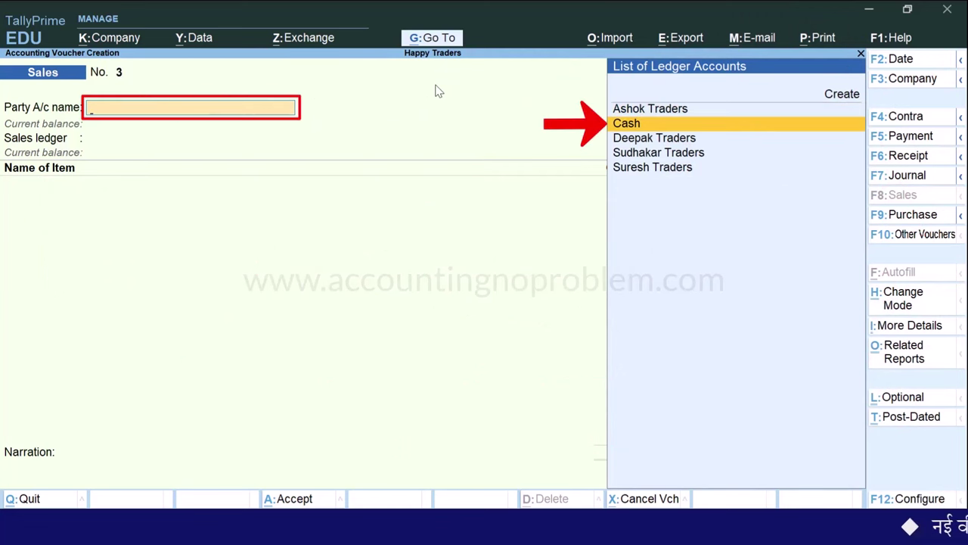
key(Return)
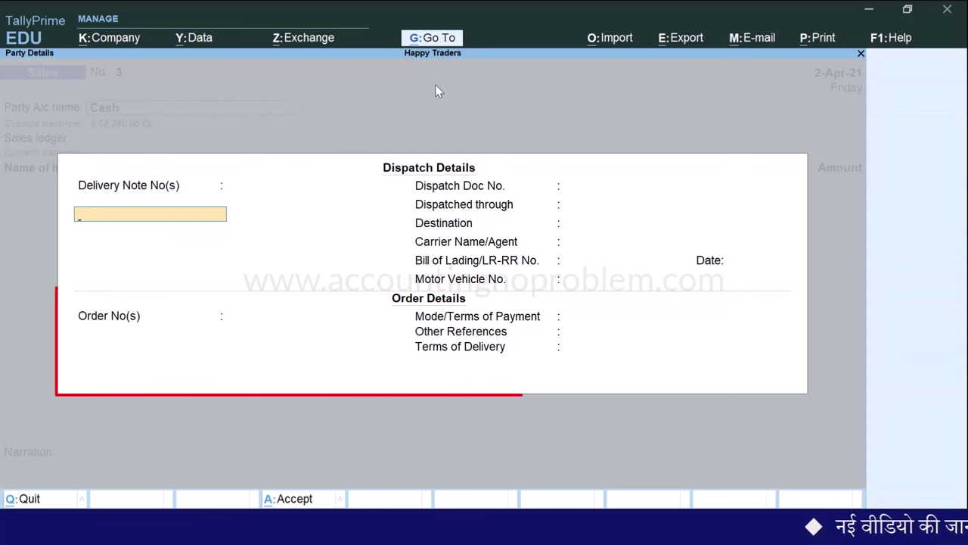
key(Return)
key(Return)
key(Return)
key(Return)
key(Return)
key(Return)
key(Return)
key(Return)
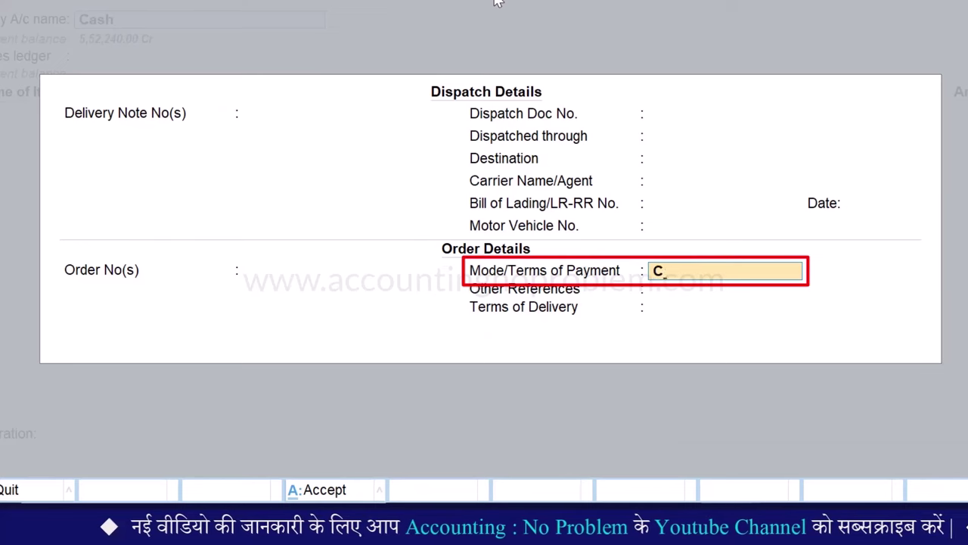
key(Return)
key(Return)
key(Return)
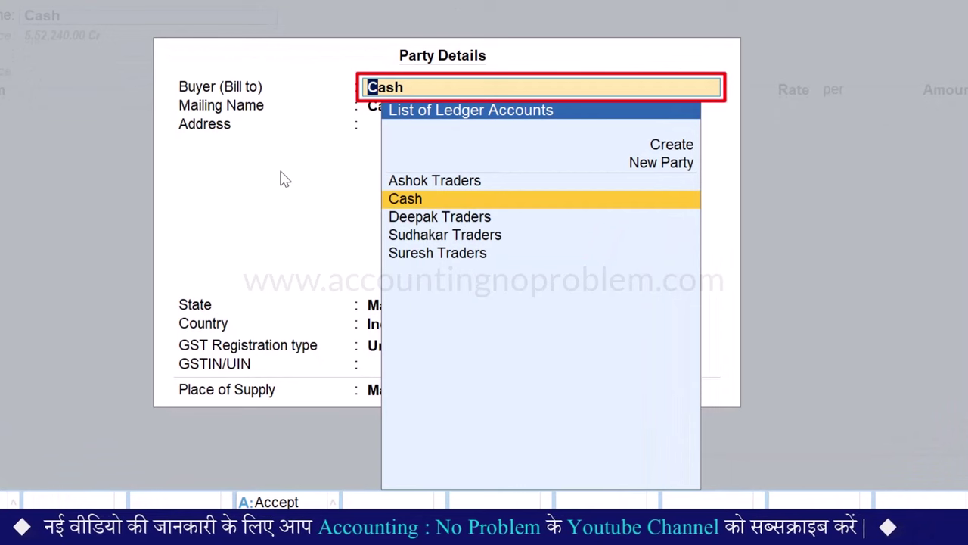
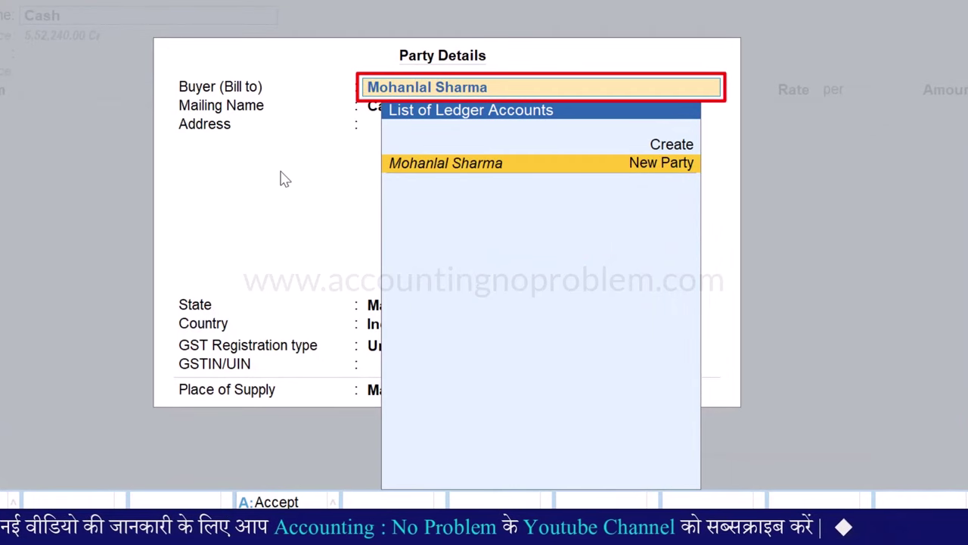
- Create the typed buyer as a new party and enter the buyer's two-line address
key(Return)
key(Return)
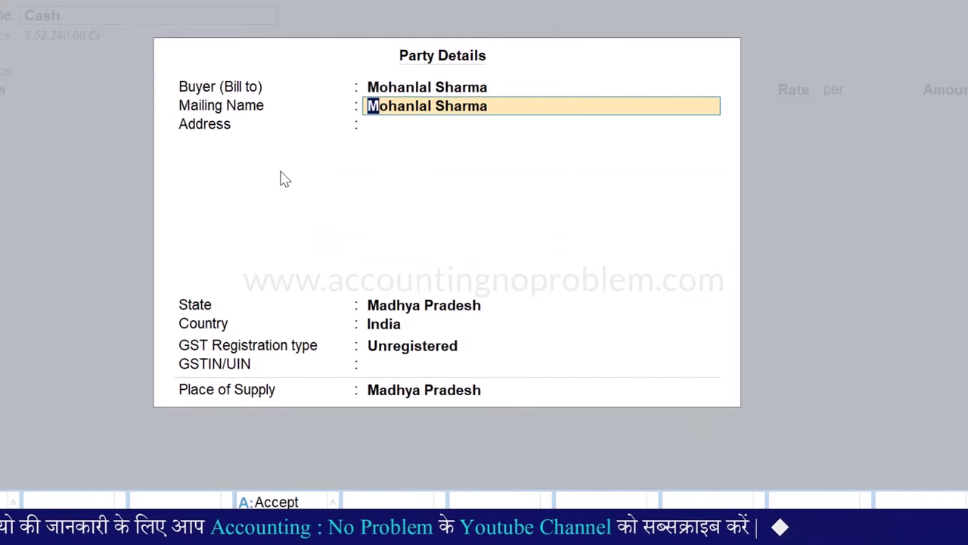
key(Return)
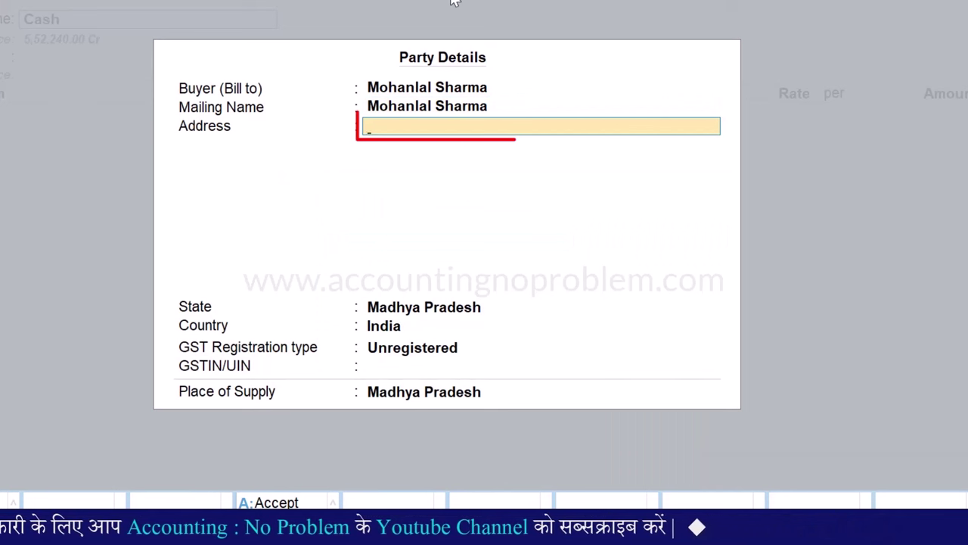
key(Return)
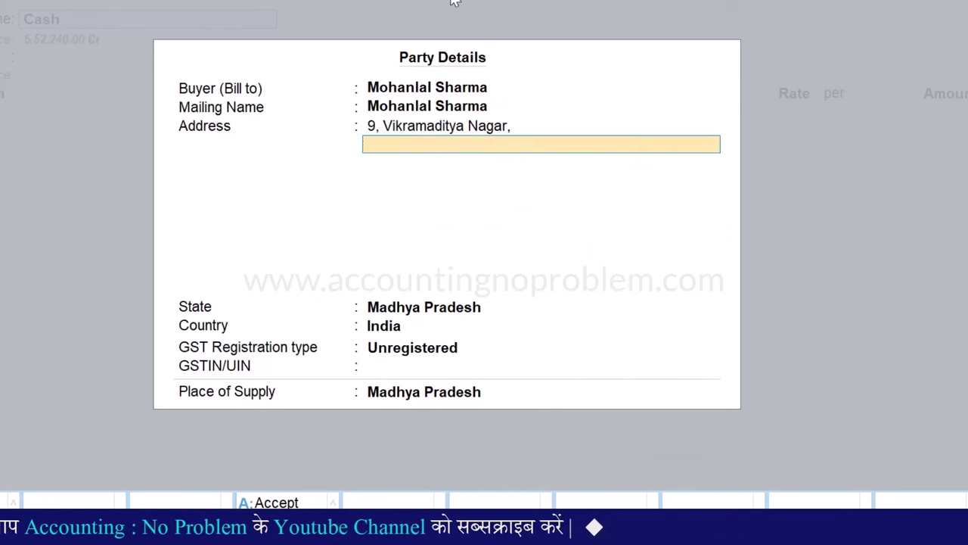
text(Bhopal)
key(Return)
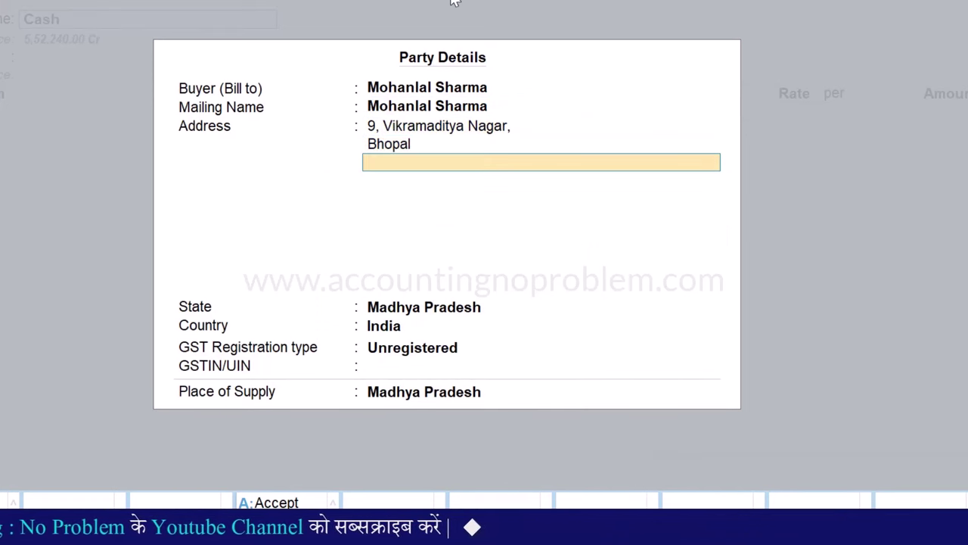
key(Return)
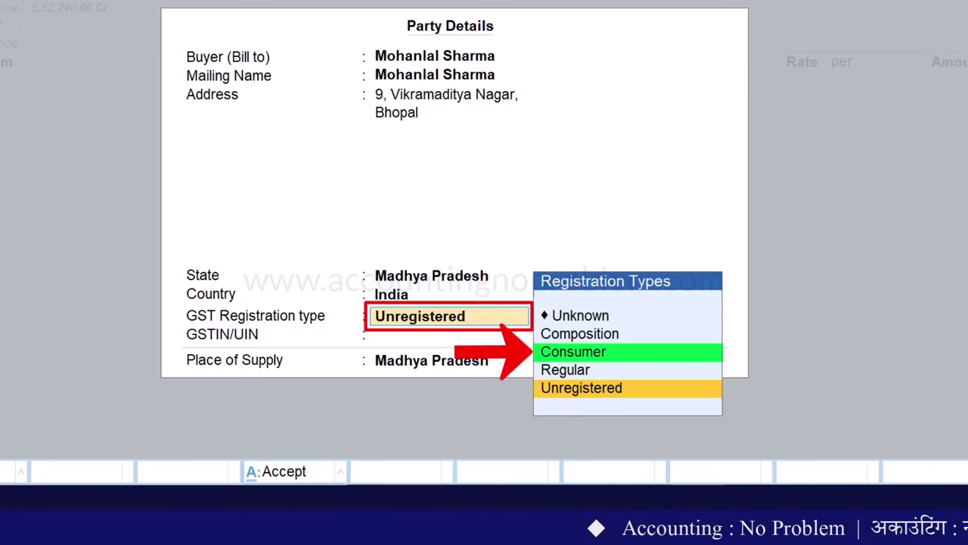
- Set the buyer's GST registration type to Consumer and select Sales Account as the sales ledger
key(Up)
key(Up)
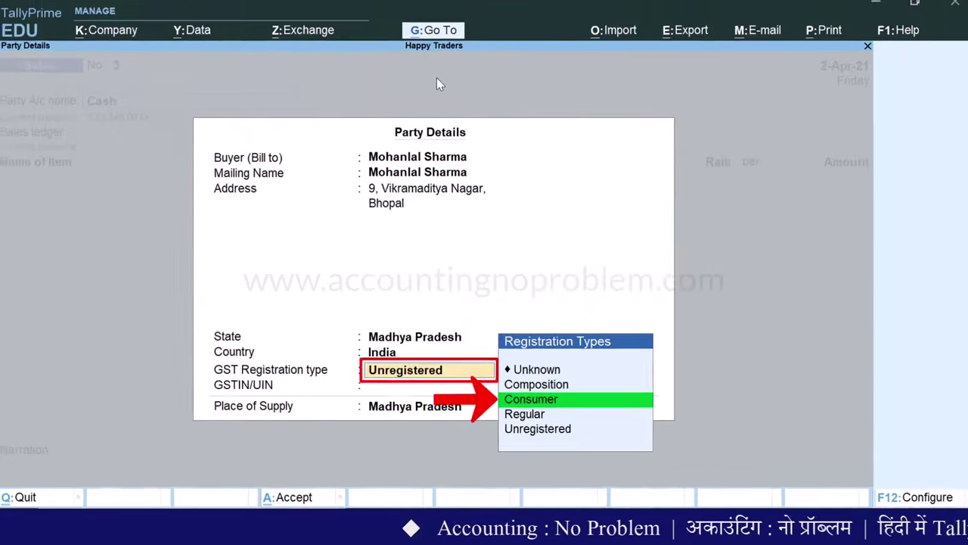
key(Return)
key(ctrl+a)
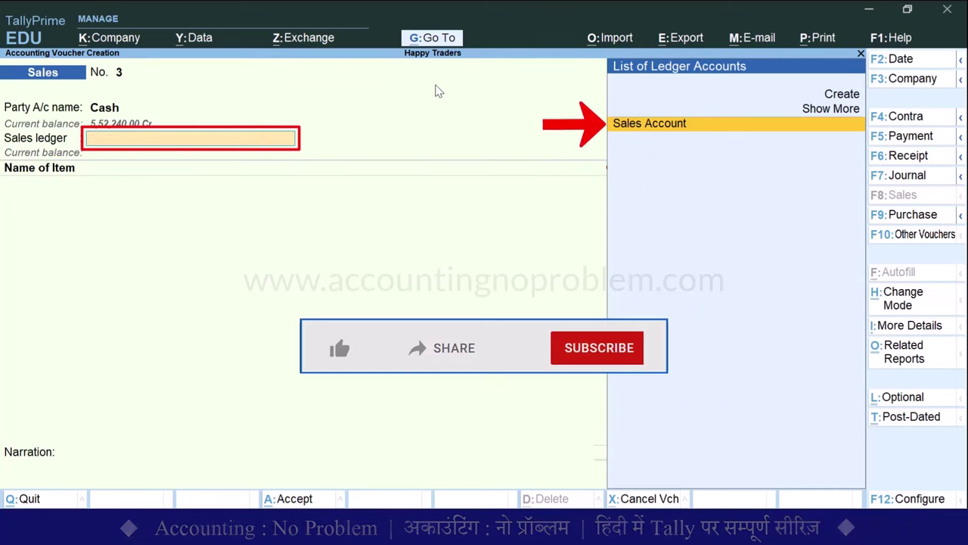
key(Return)
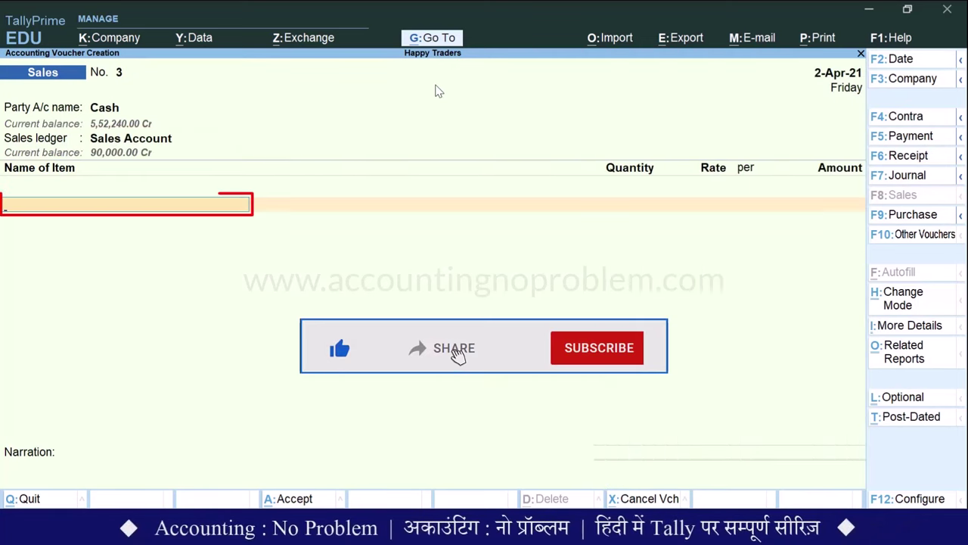
- Add 1 Monitor at a rate of 12,000 as the item sold
text(M)
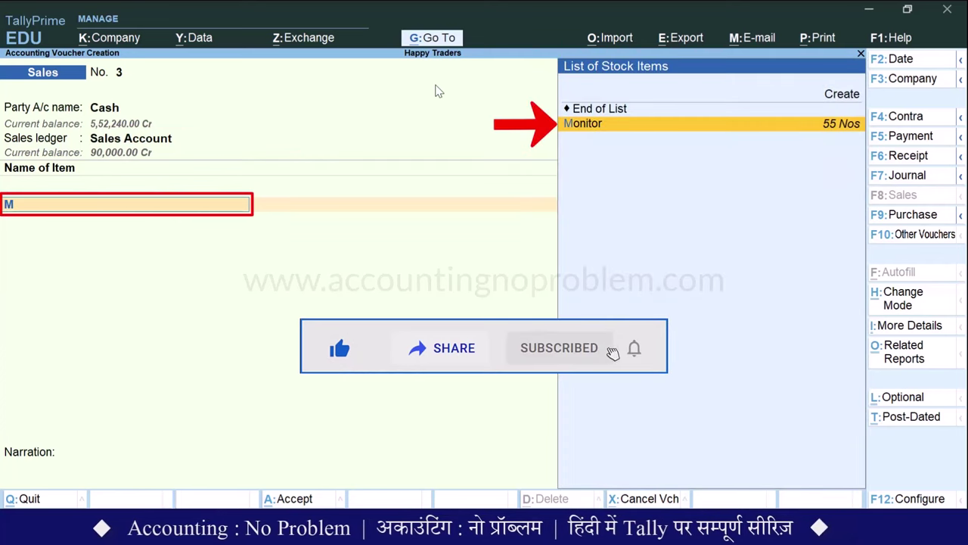
key(Return)
text(1)
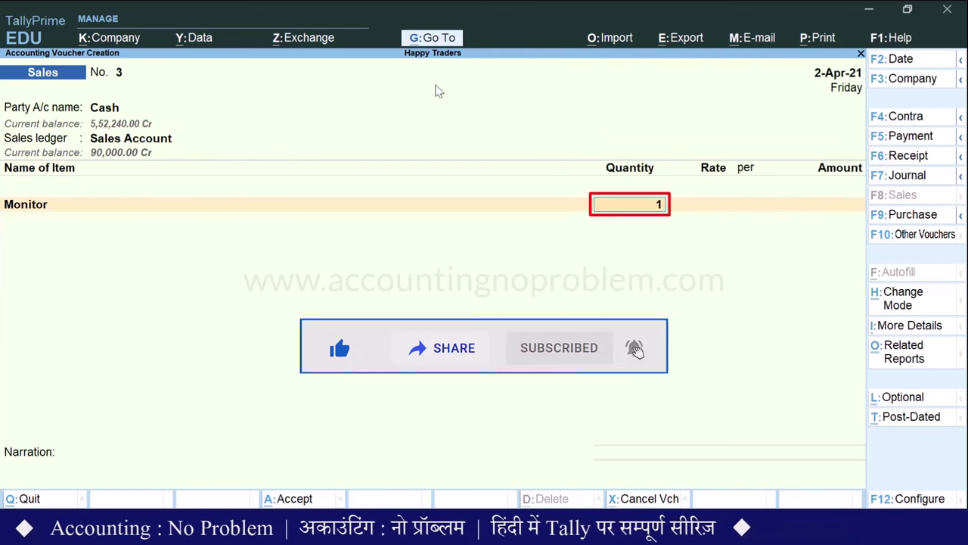
key(Return)
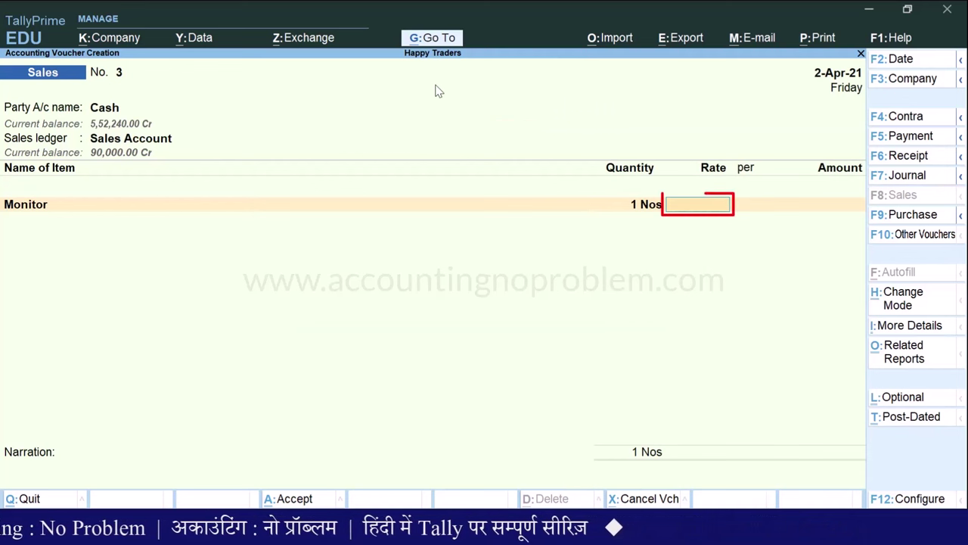
text(12000)
key(Return)
key(Return)
key(Return)
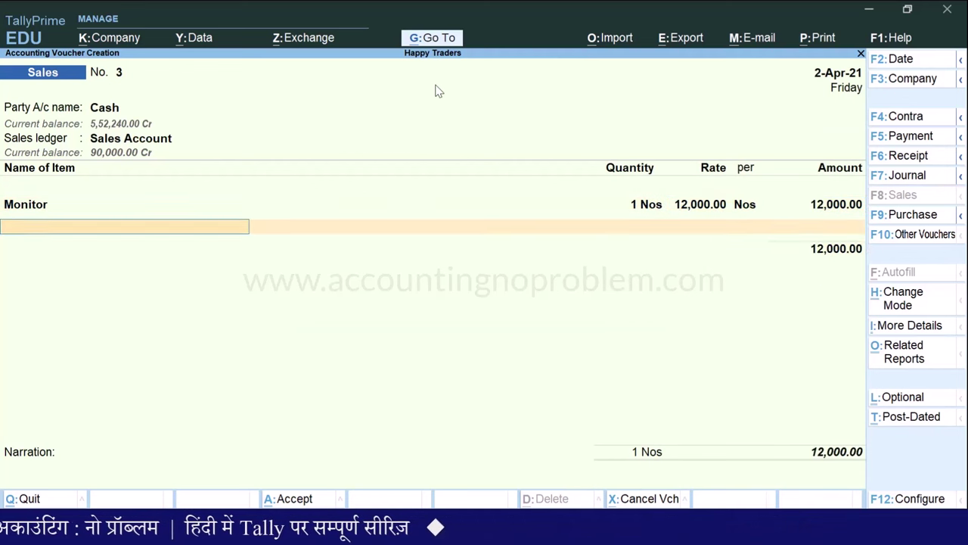
key(Return)
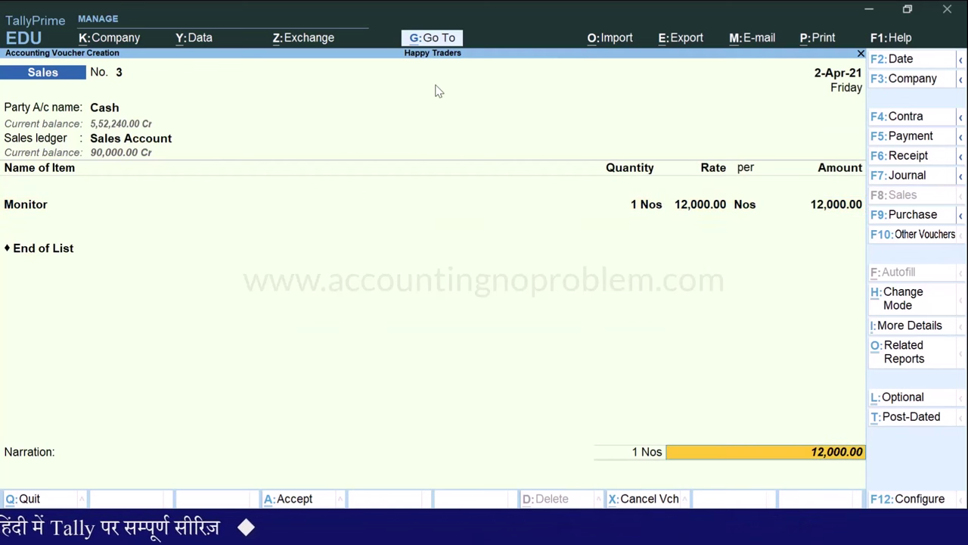
key(BackSpace)
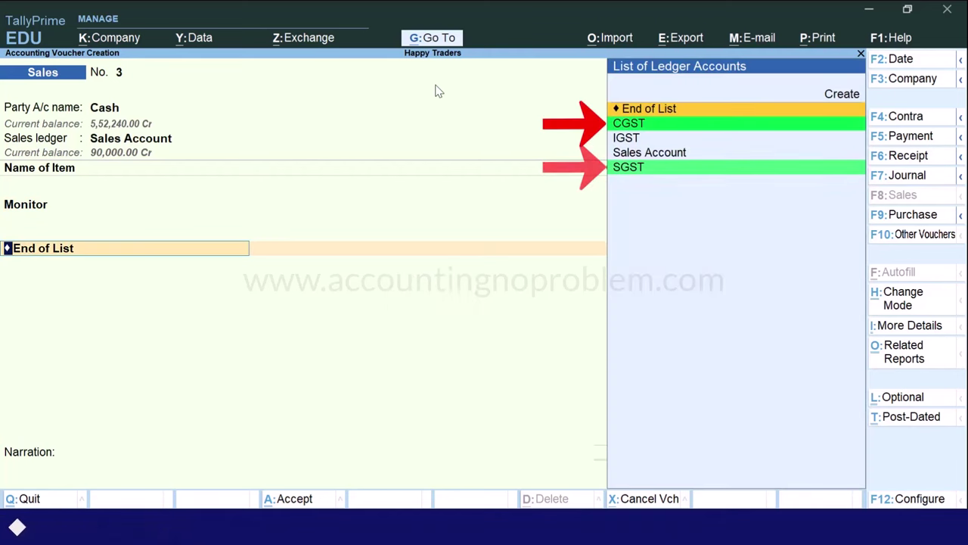
- Add CGST and SGST of 1,080 each and save the 14,160 sales voucher
key(Down)
key(Return)
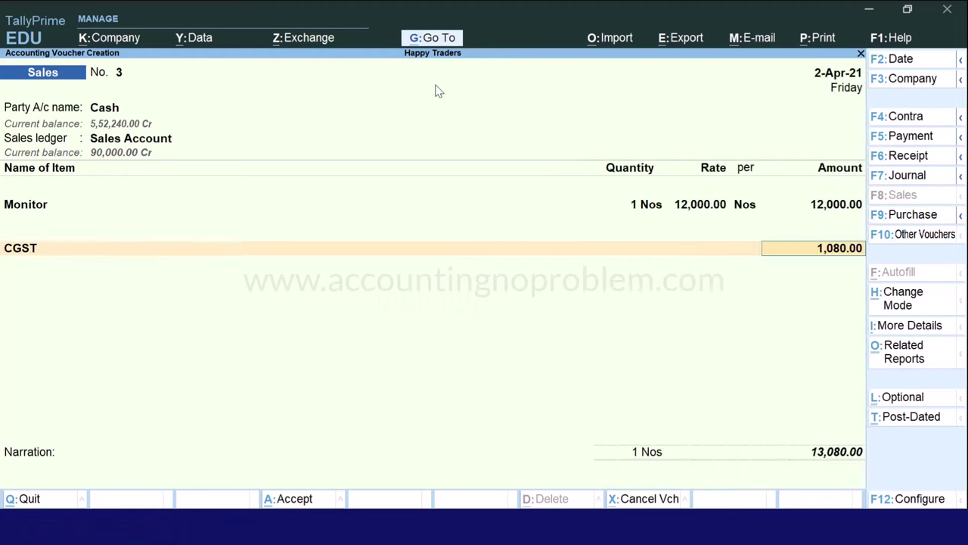
key(Return)
text(S)
key(Return)
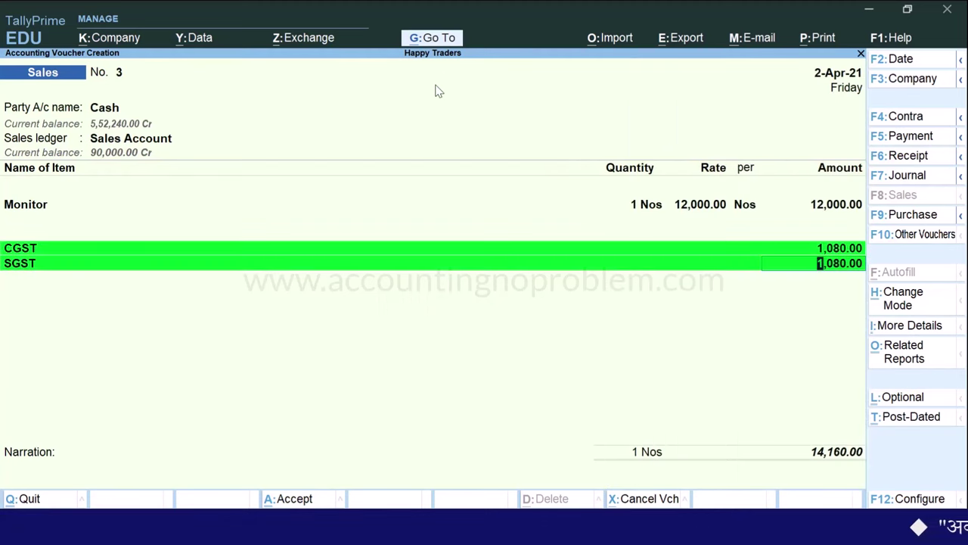
key(Return)
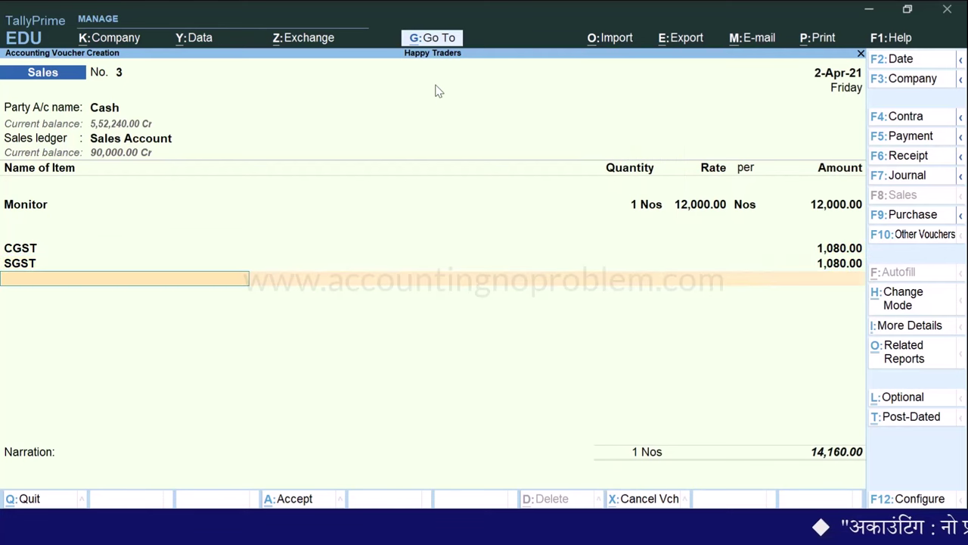
key(Return)
key(Return)
key(Return)
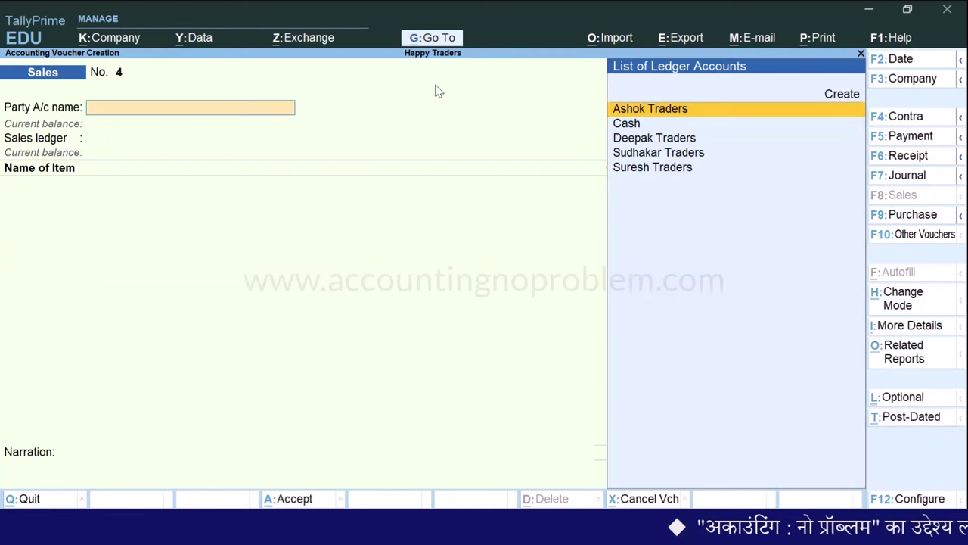
- Reload voucher No. 3, preview its Tax Invoice zoomed in showing buyer as Cash, then open print configuration
key(Page_Up)
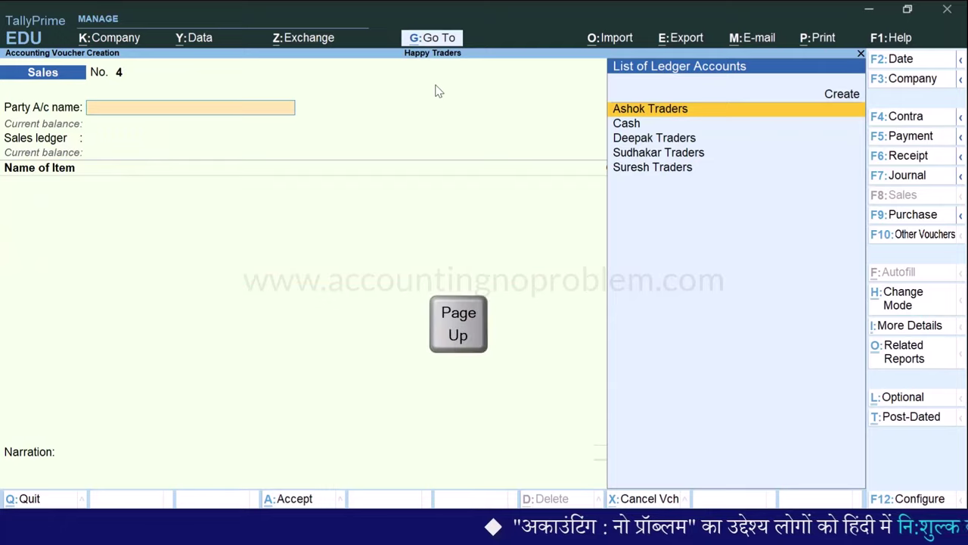
key(ctrl+p)
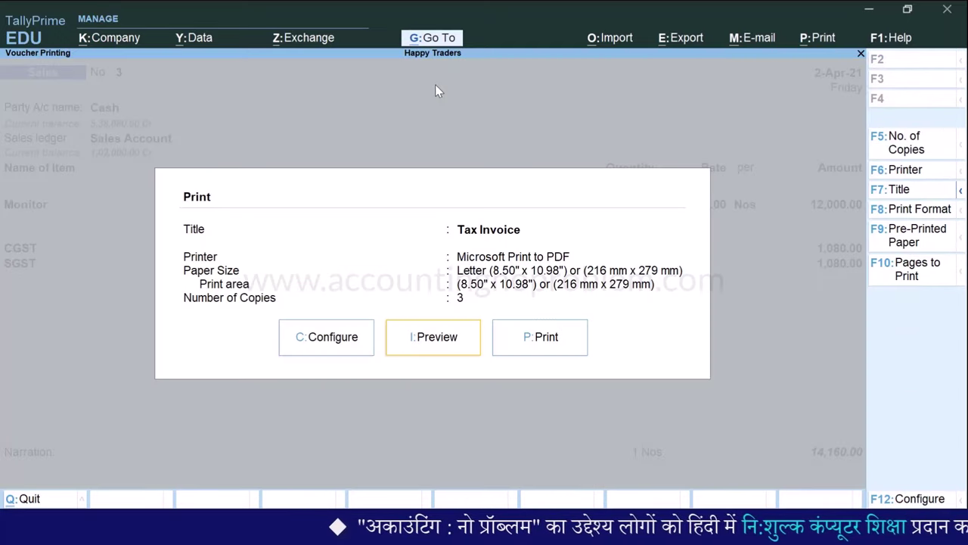
key(i)
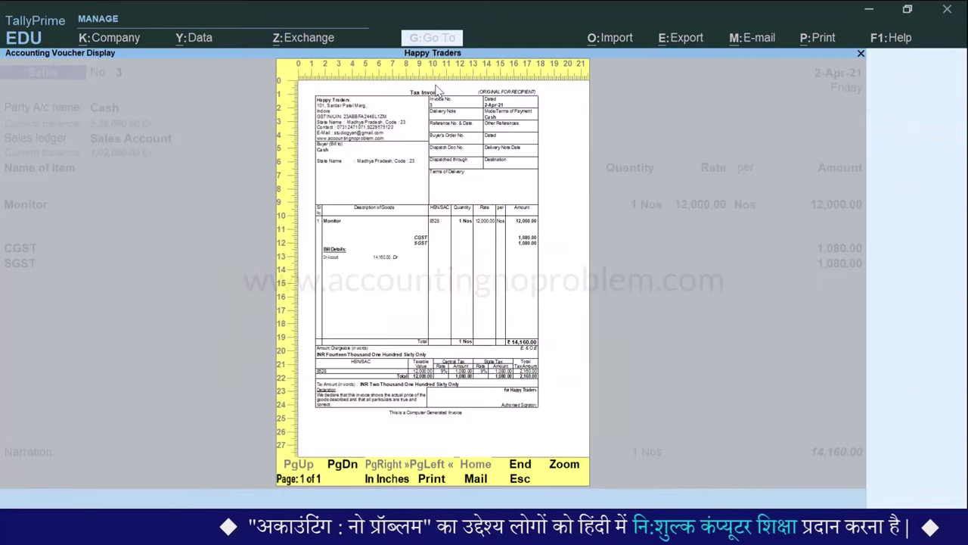
key(alt+z)
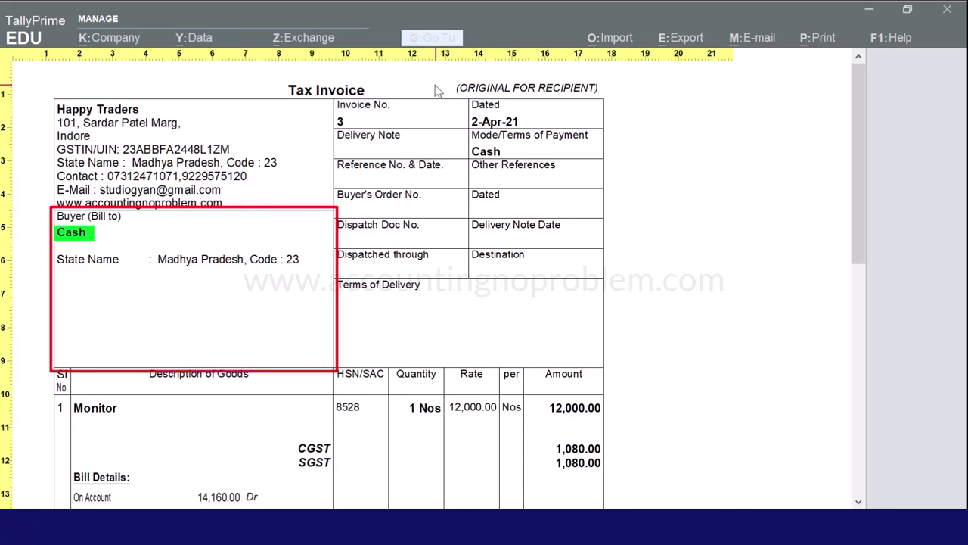
key(Escape)
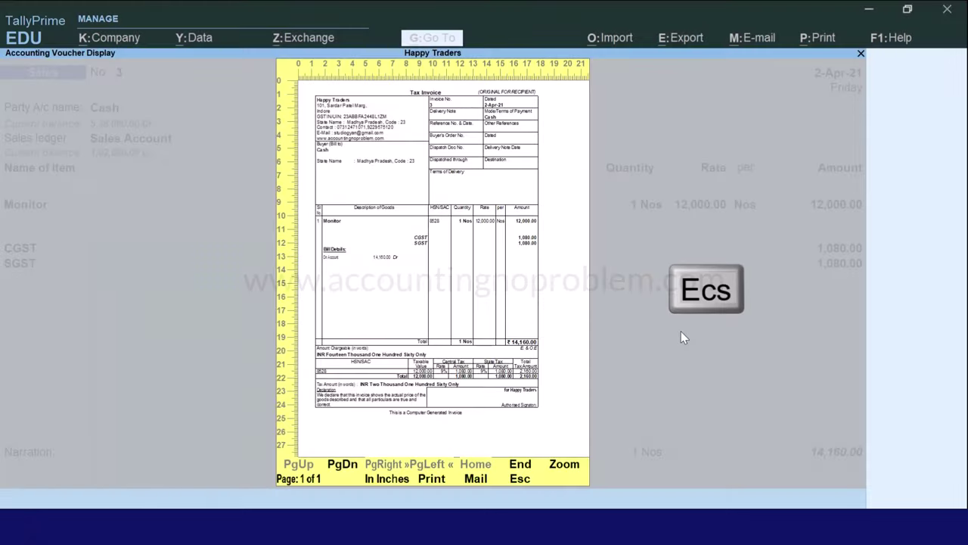
key(Escape)
key(c)
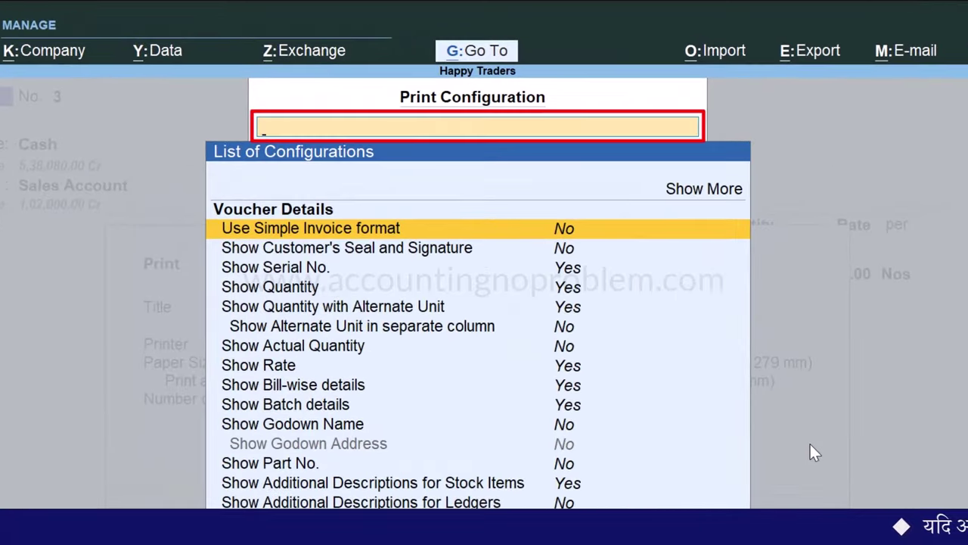
- Enable 'Show Name and Address from Party master' in print configuration and save it
text(Party)
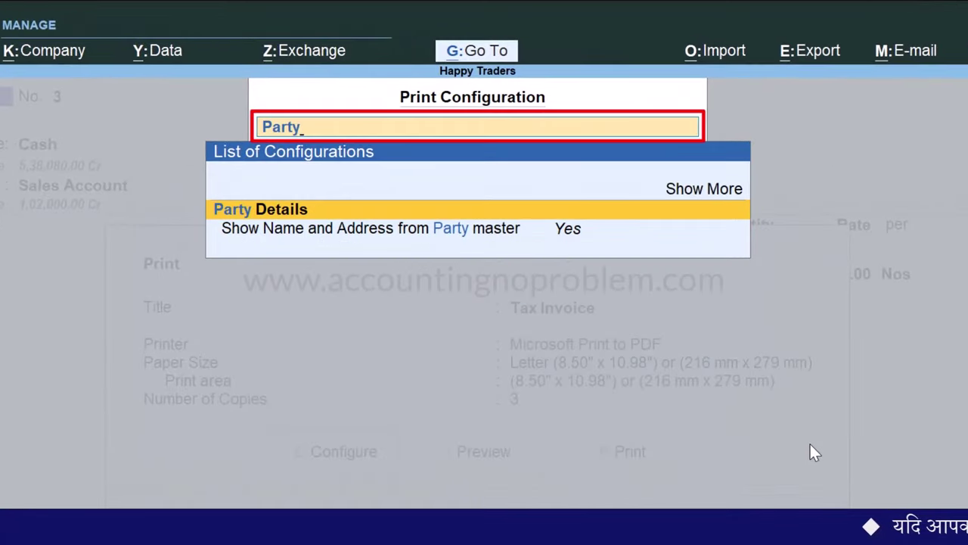
key(Down)
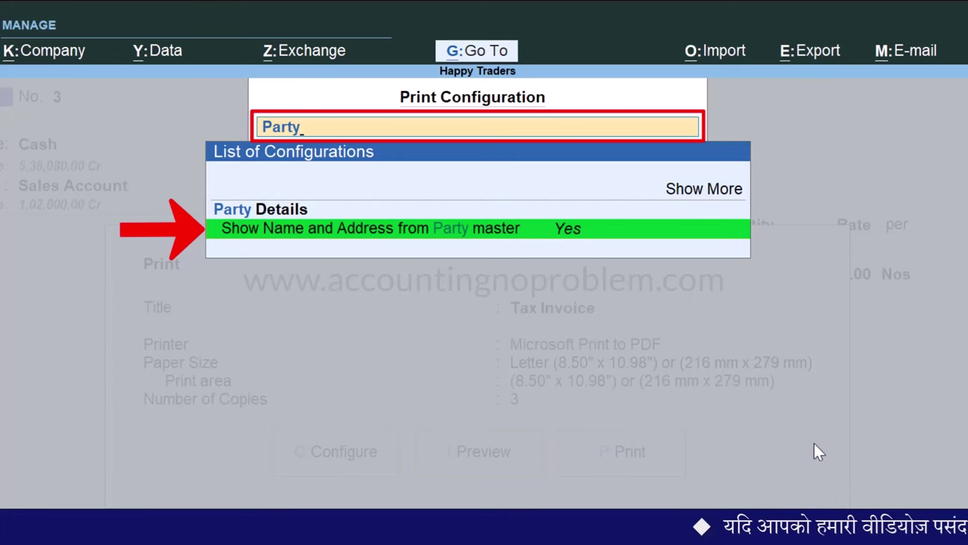
key(Return)
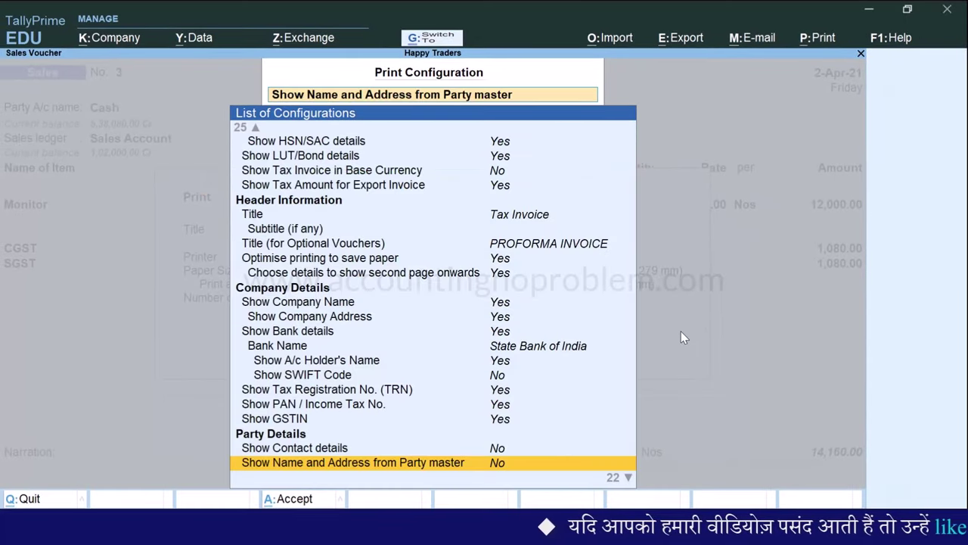
key(ctrl+a)
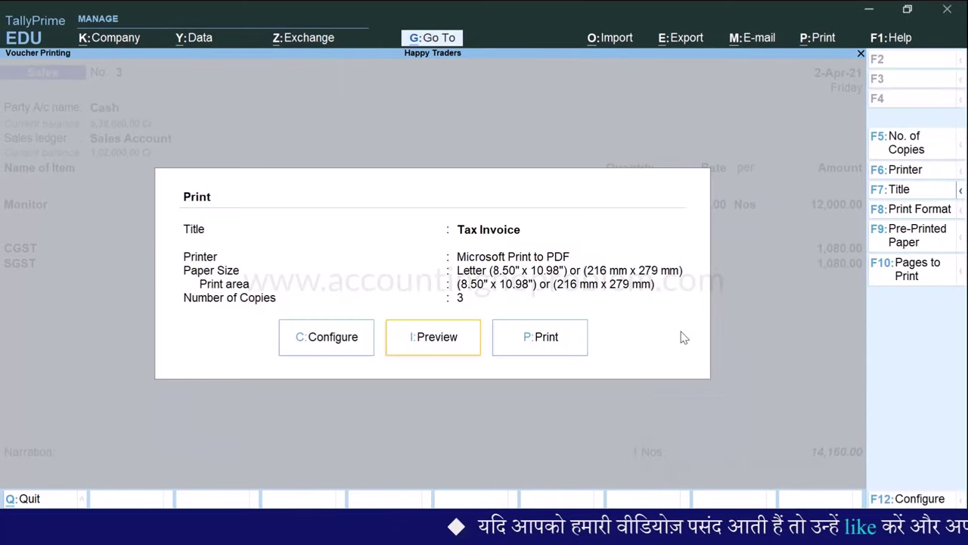
- Preview the zoomed Tax Invoice to confirm the buyer's name and address now appear, then close it
key(i)
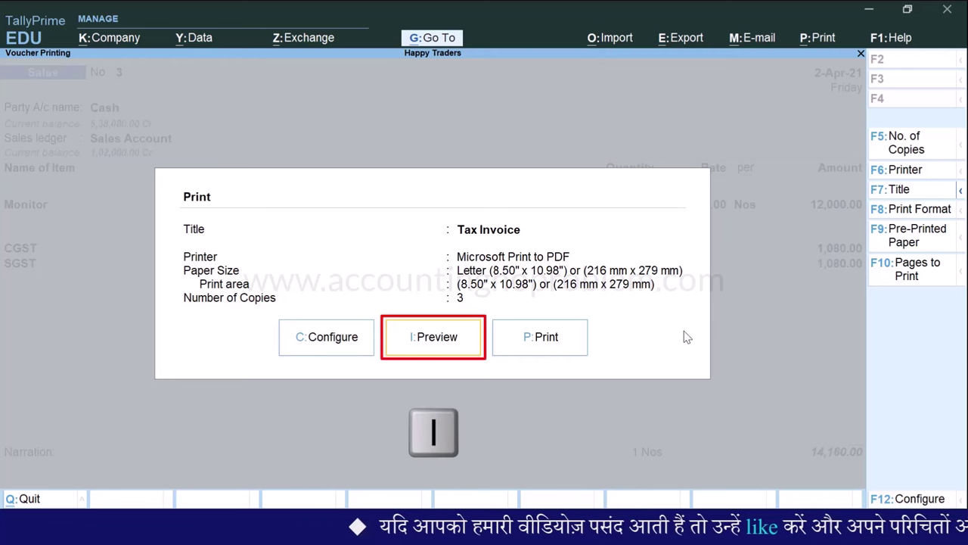
key(alt+z)
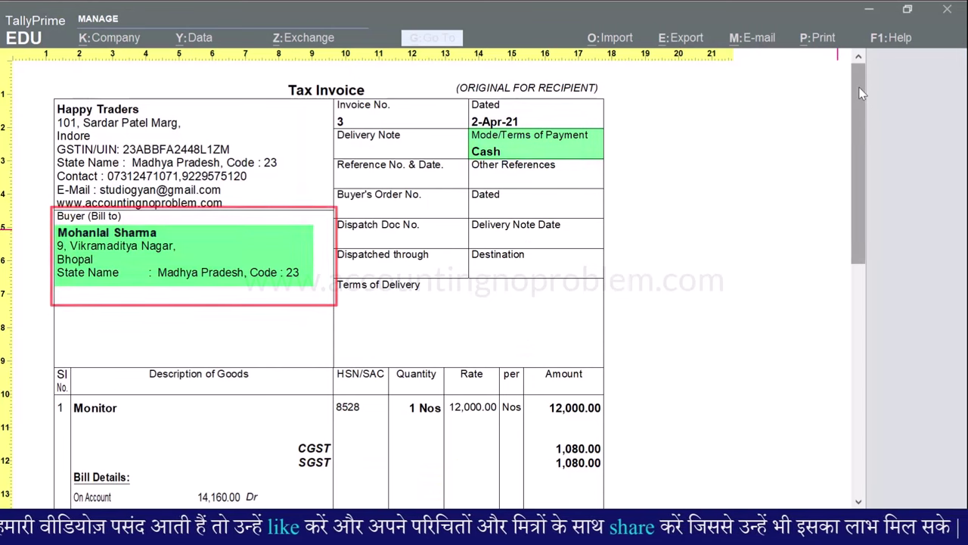
drag(860, 92, 832, 268)
key(Escape)
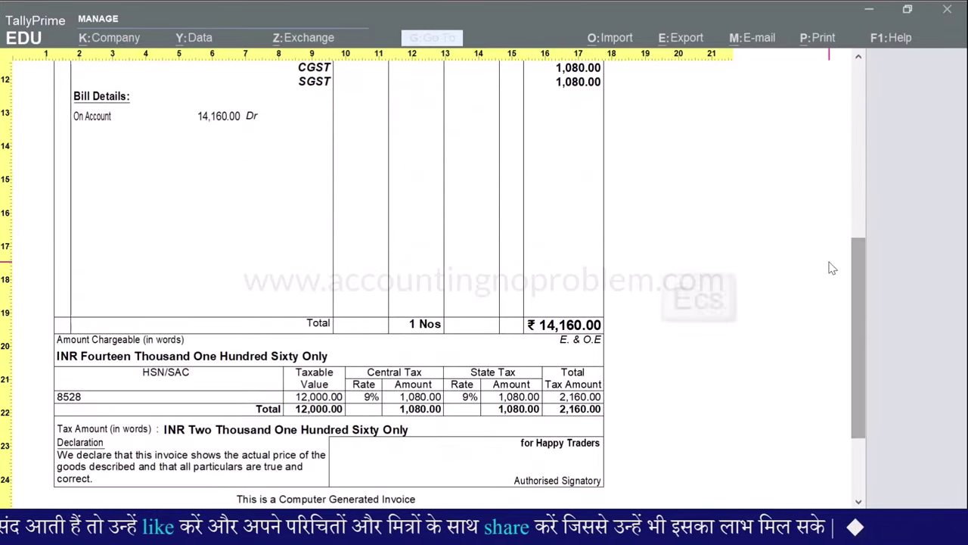
key(Escape)
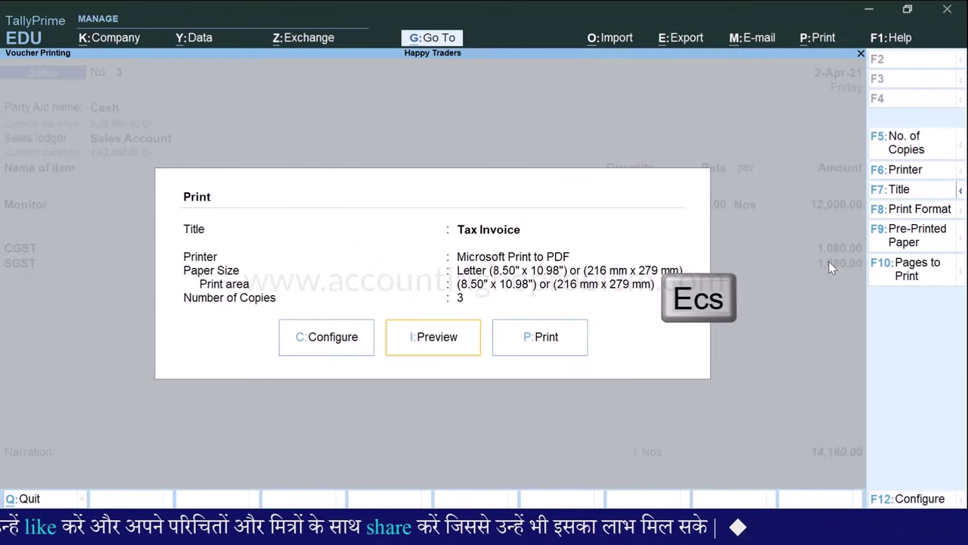
key(Escape)
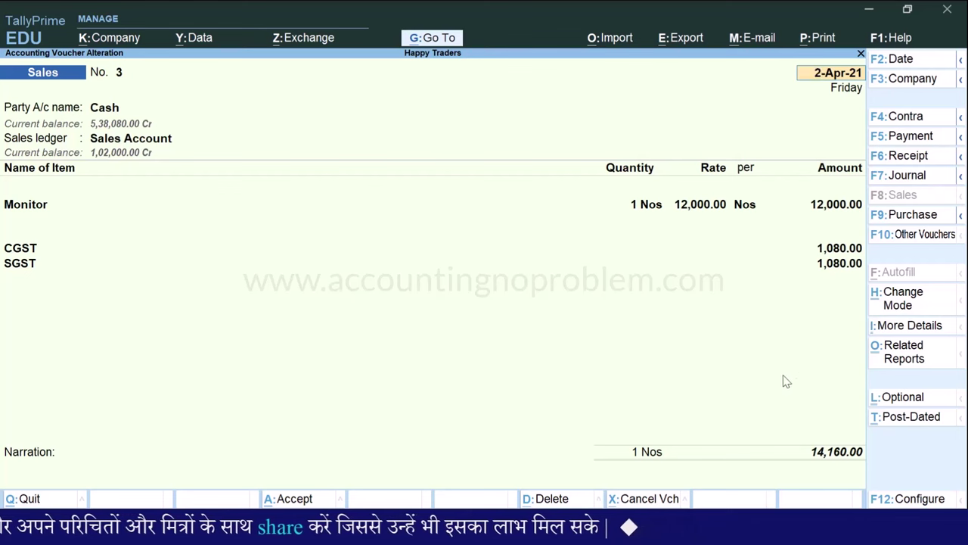
- Open GSTR-1 via the Gs report search and drill into B2C(Small) Invoices for Madhya Pradesh
click(442, 44)
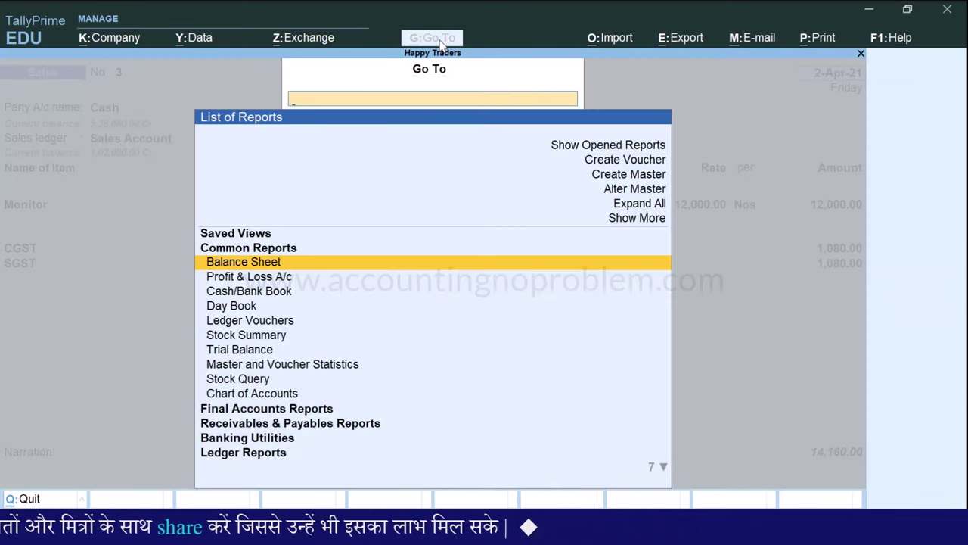
text(Gst)
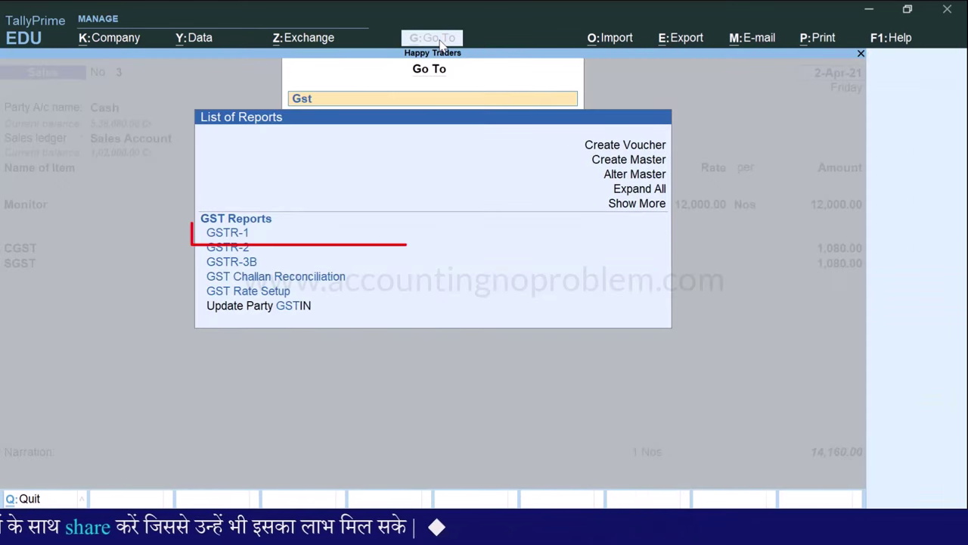
key(Down)
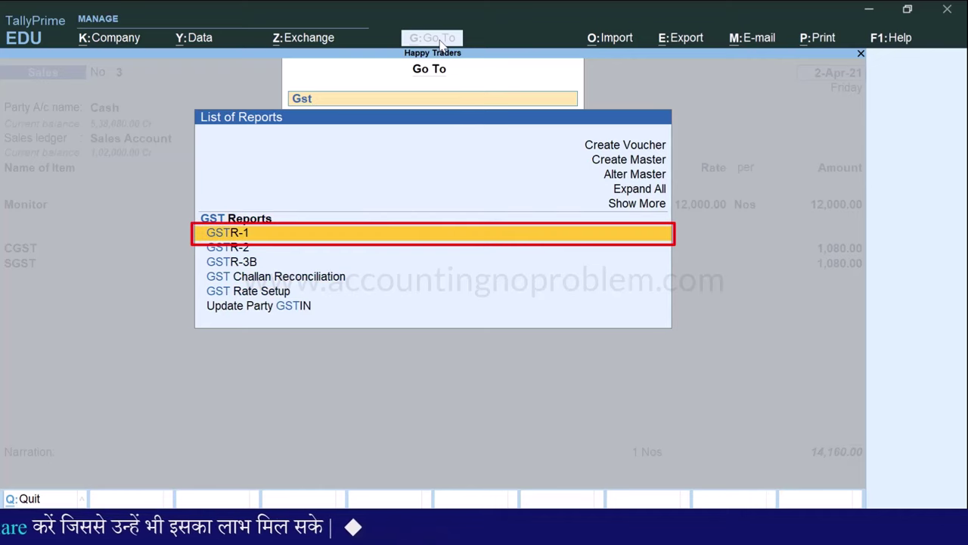
key(Return)
key(Down)
key(Down)
key(Down)
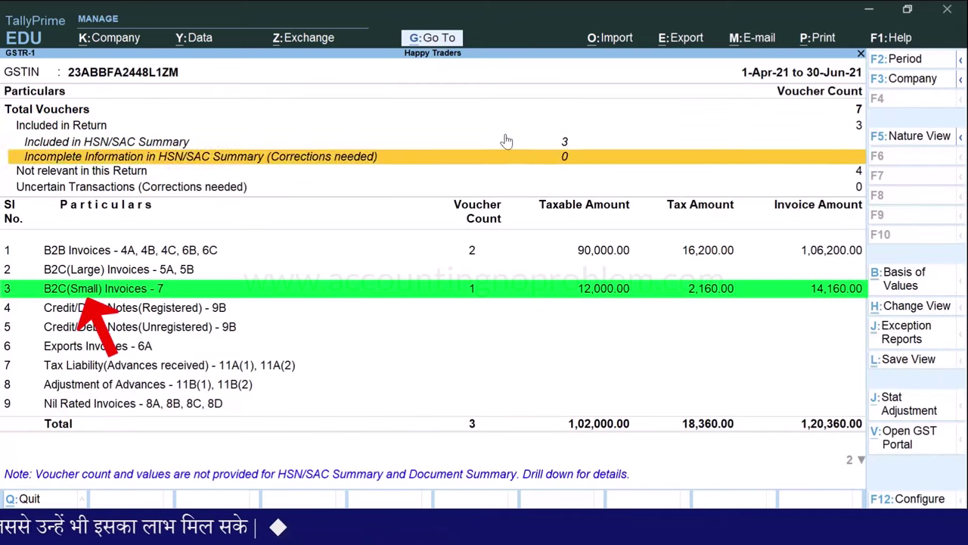
key(Down)
key(Down)
key(Down)
key(Down)
key(Return)
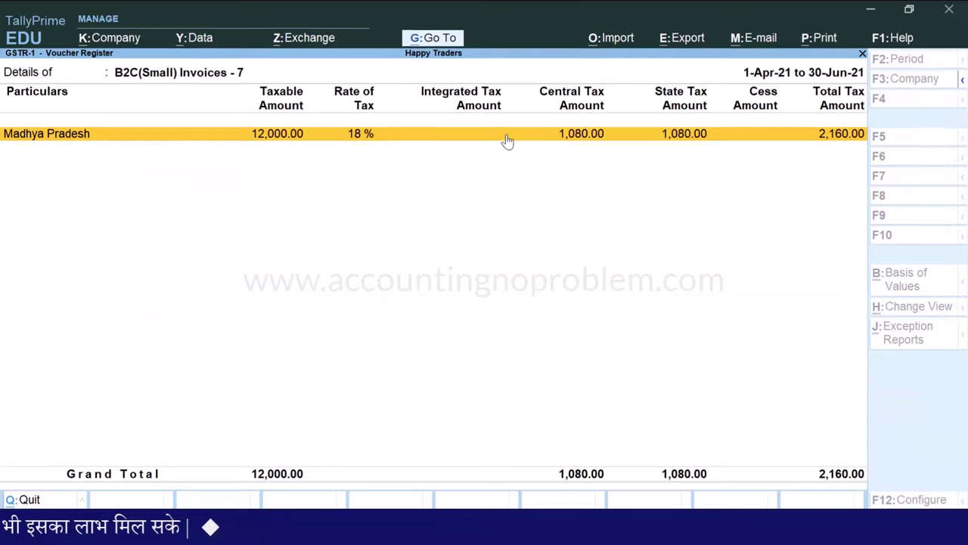
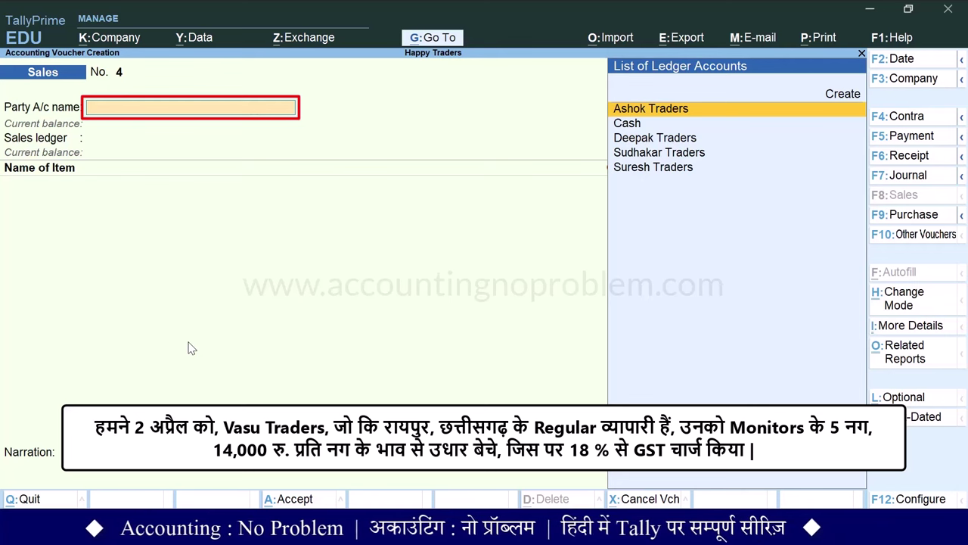
- Create a new ledger named Vasu Traders under the Sundry Debtors group
key(alt+c)
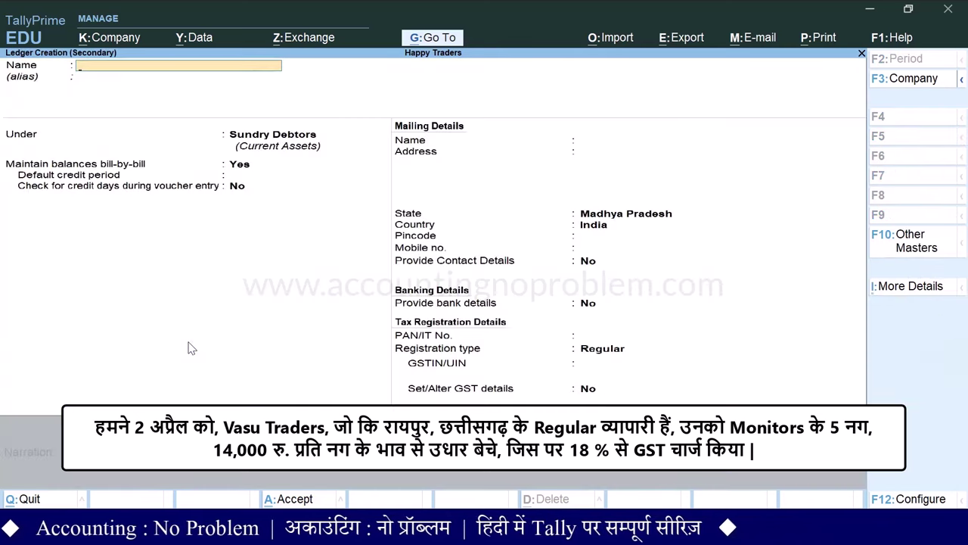
text(Vasu Traders)
key(Return)
key(Return)
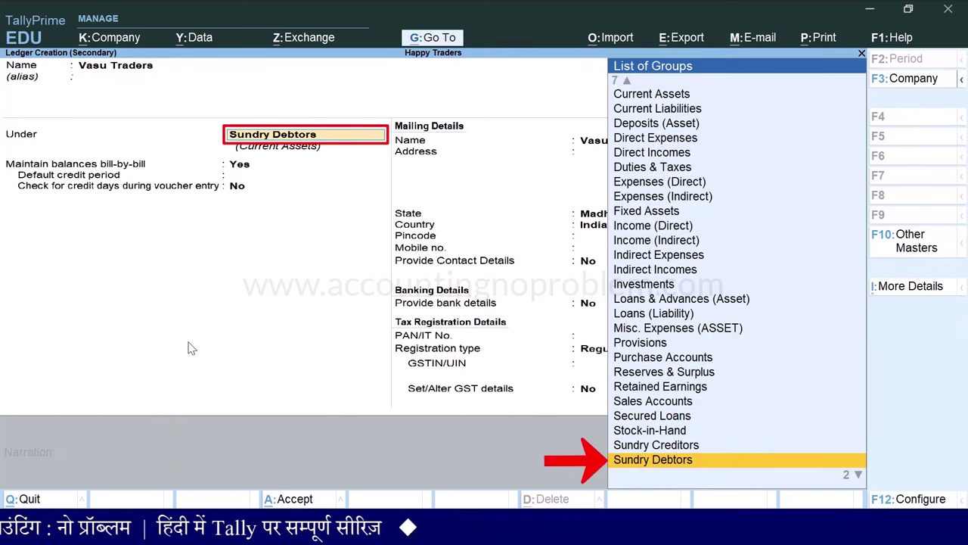
key(Return)
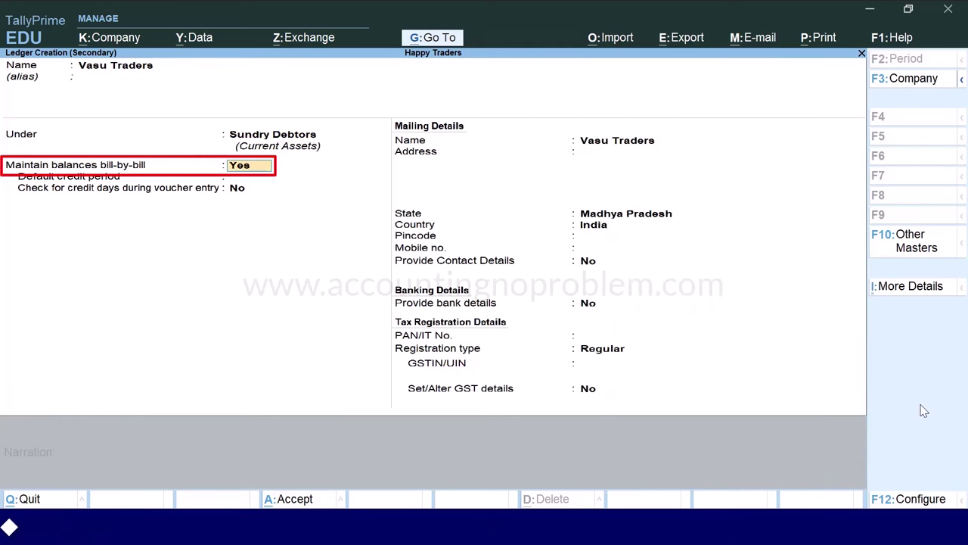
key(Return)
key(Return)
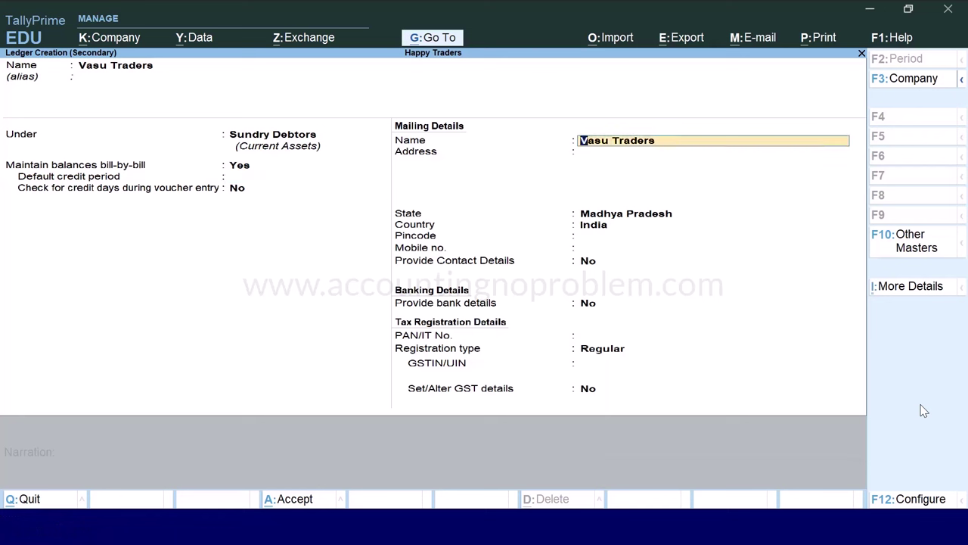
key(Return)
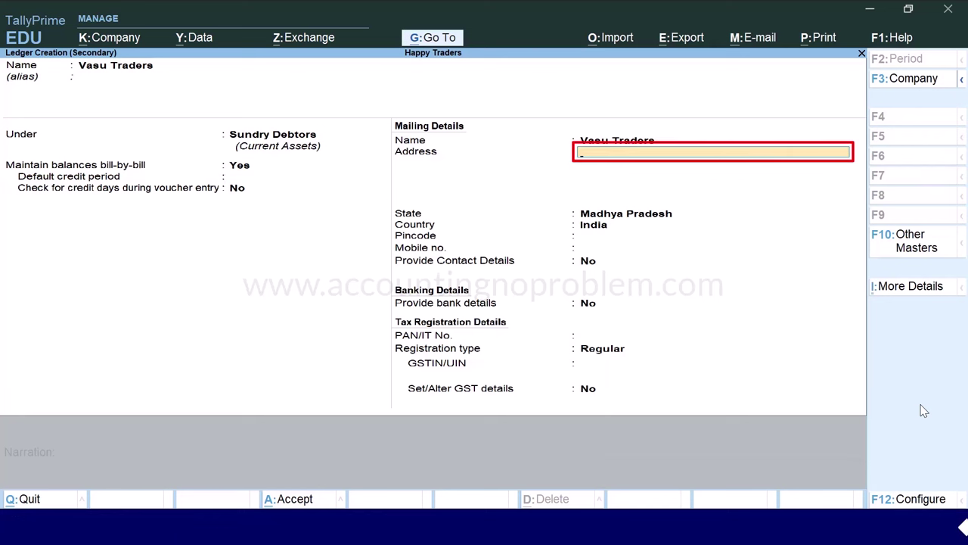
- Enter the party's two-line address, state Chhattisgarh and its pincode
key(Return)
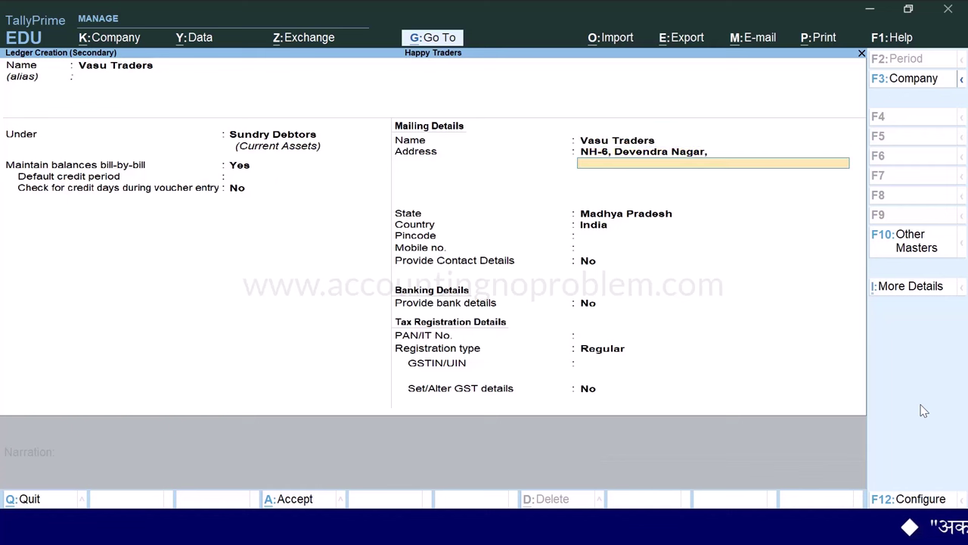
text(Raipur)
key(Return)
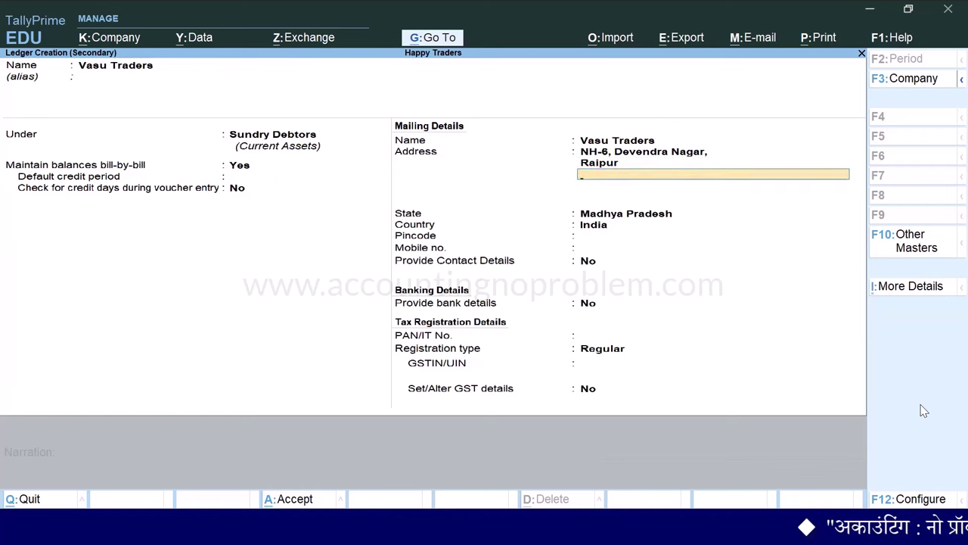
key(Return)
text(C)
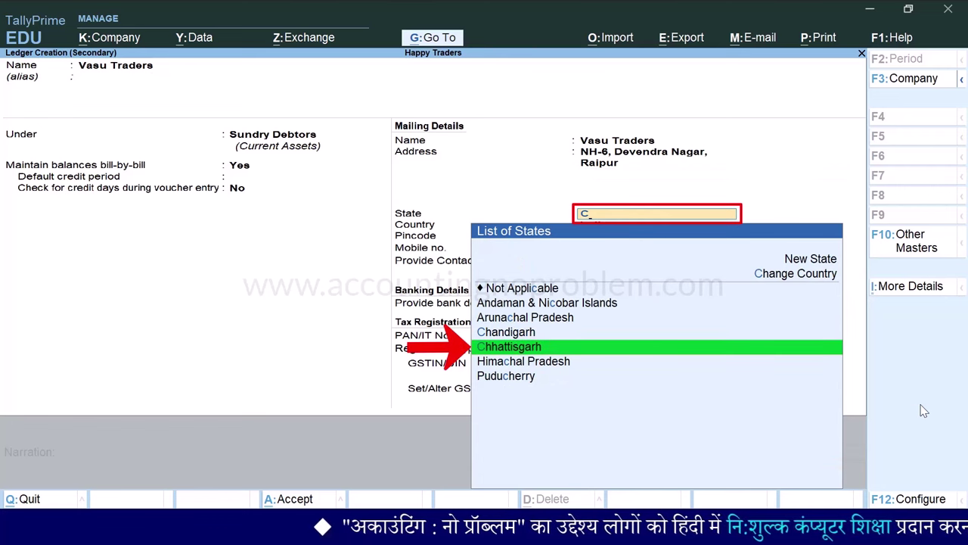
key(Return)
text(492001)
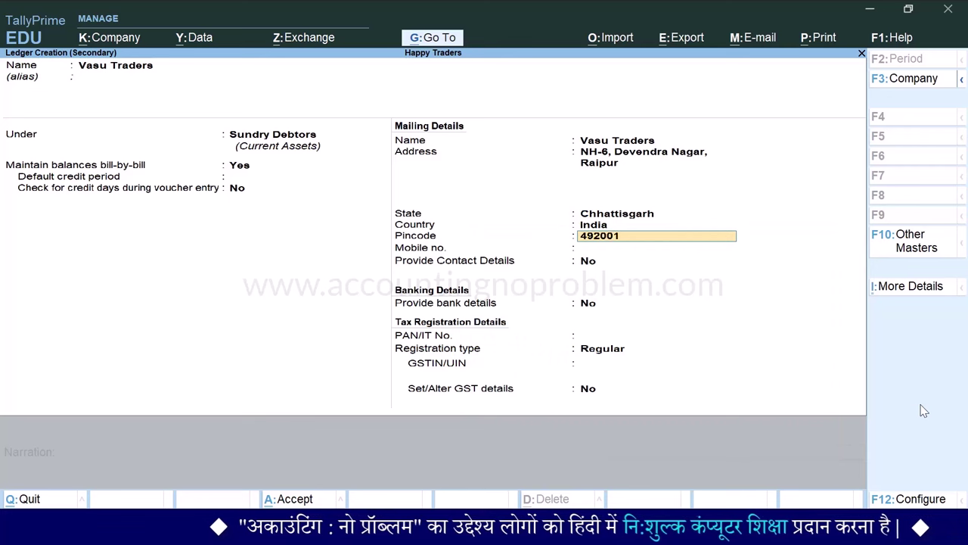
key(Return)
key(Return)
key(Return)
key(Return)
key(Return)
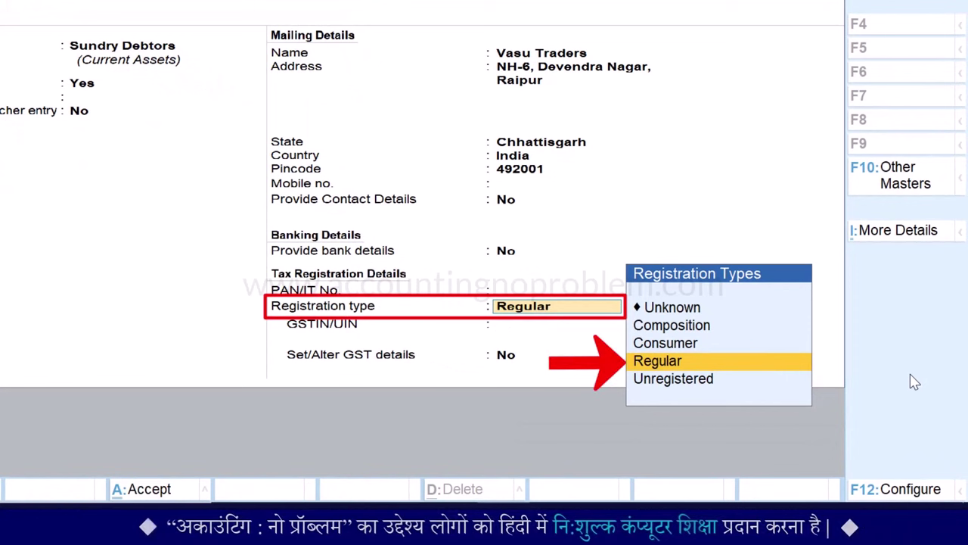
- Set registration type Regular, enter the party's GSTIN, and save the ledger
key(Return)
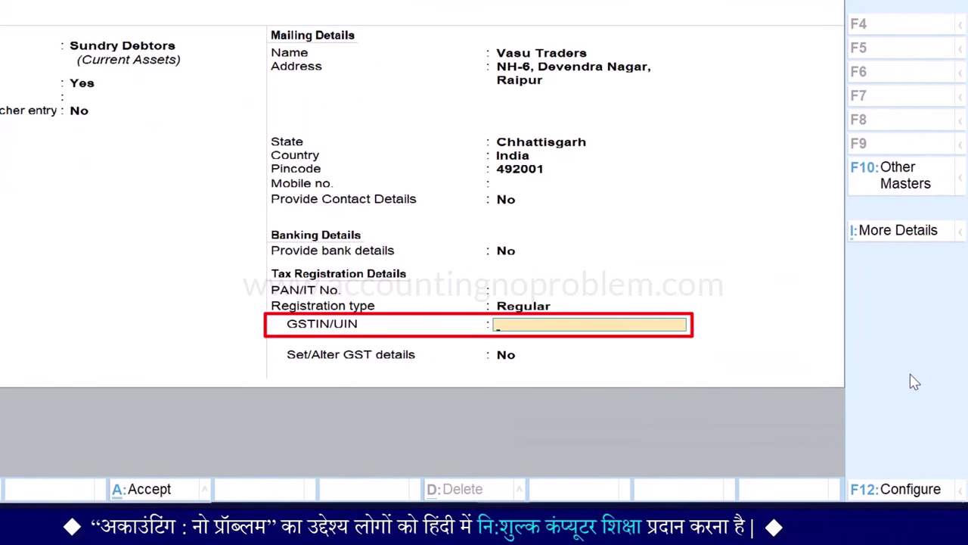
key(Return)
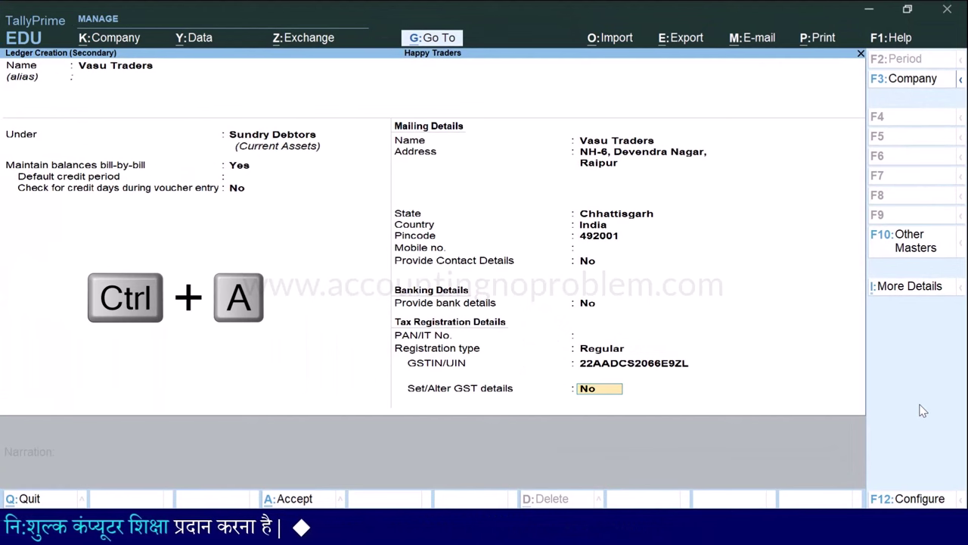
key(ctrl+a)
- Skip the empty dispatch details, confirm Vasu Traders as buyer, and accept Chhattisgarh as place of supply
key(Return)
key(Return)
key(Return)
key(Return)
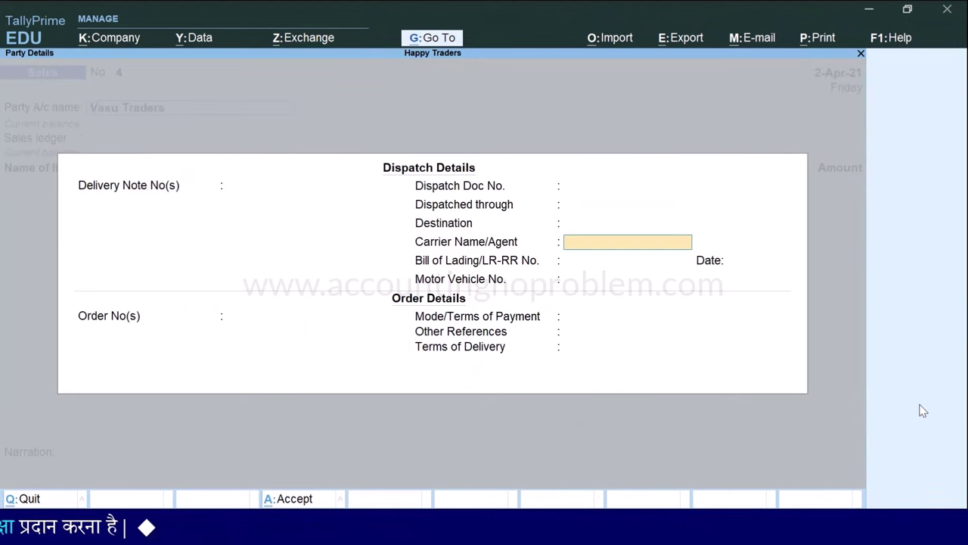
key(Return)
key(Return)
key(Return)
key(Return)
key(Return)
key(Return)
key(Return)
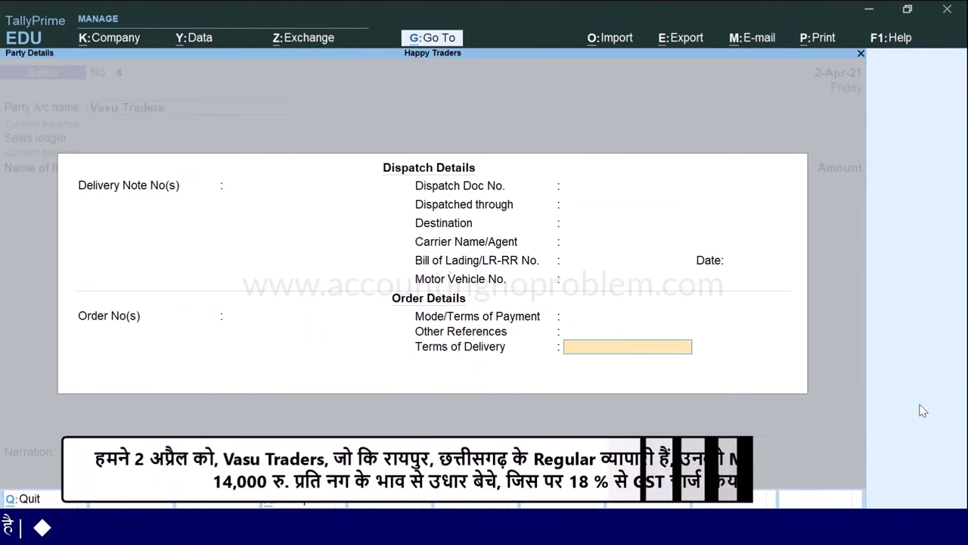
key(Return)
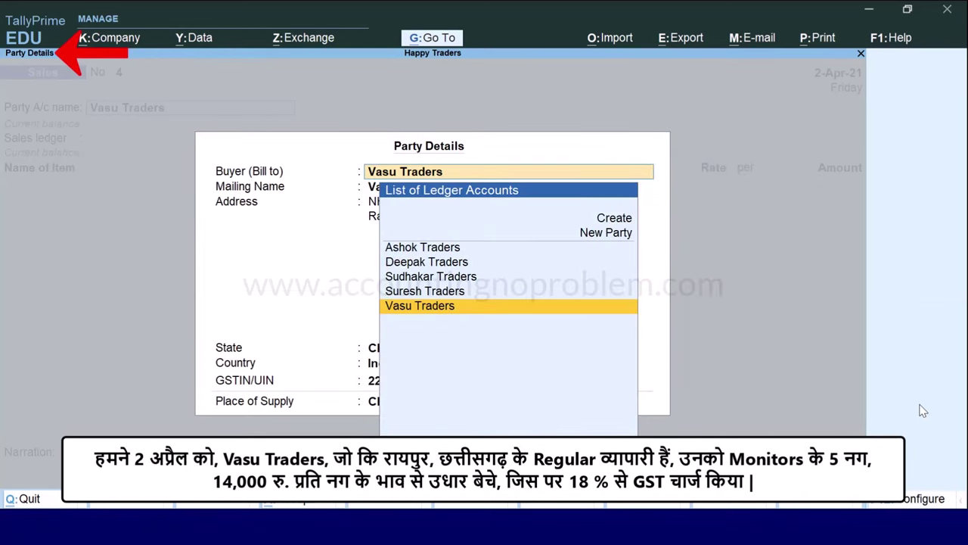
key(Return)
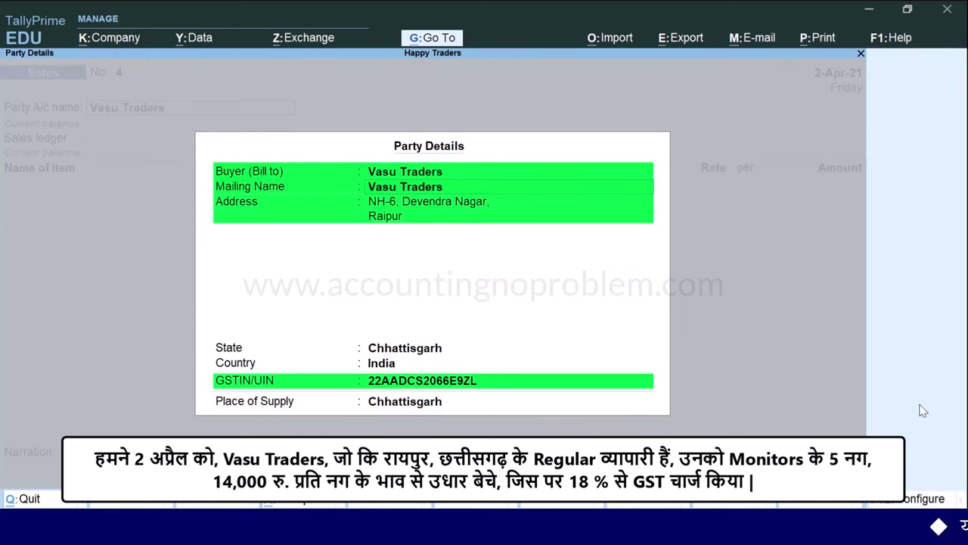
key(ctrl+a)
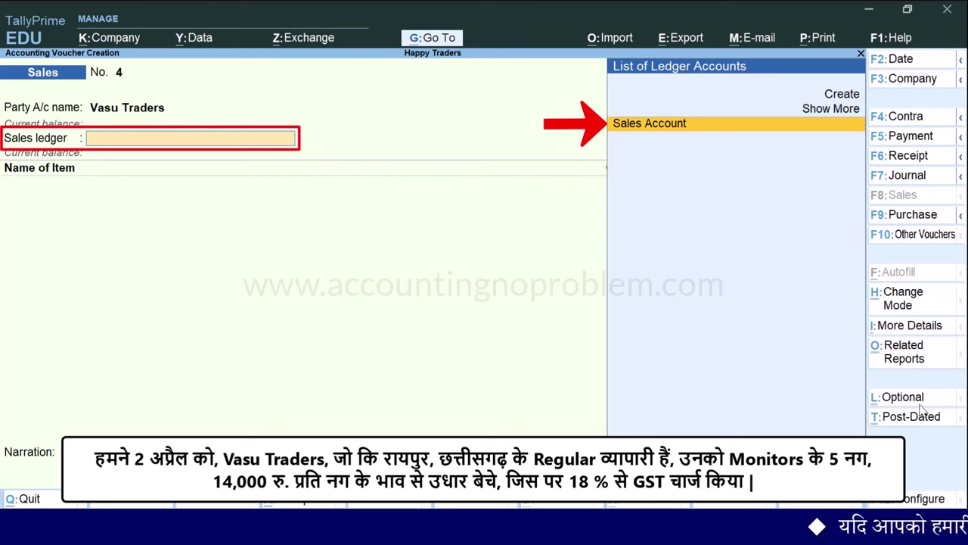
- Sell 5 Nos Monitor at 14,000.00 (70,000.00) to Sales Account
key(Return)
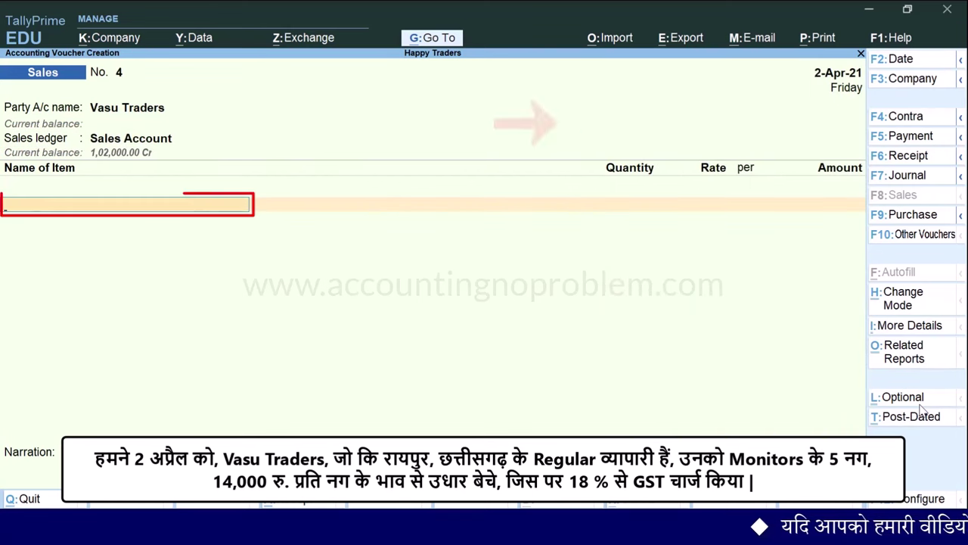
text(M)
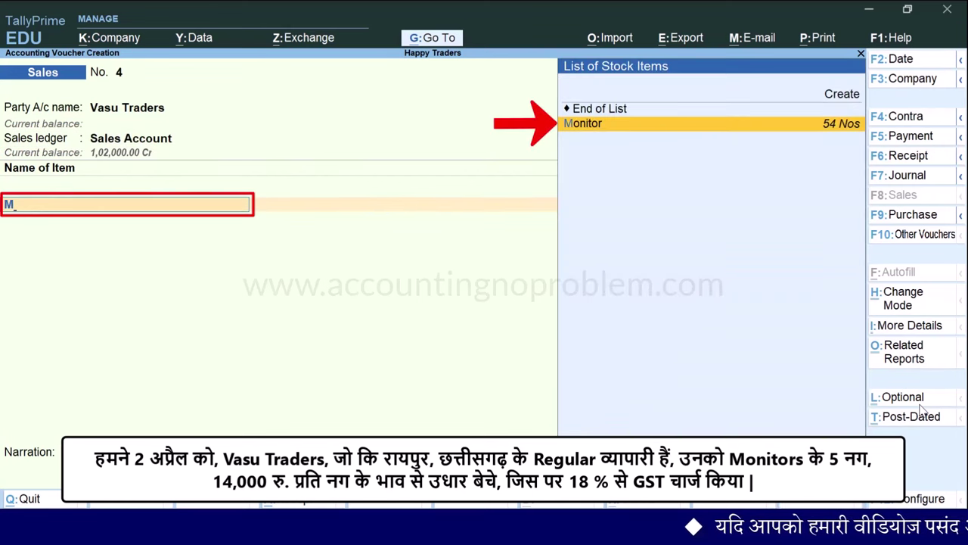
key(Return)
text(5)
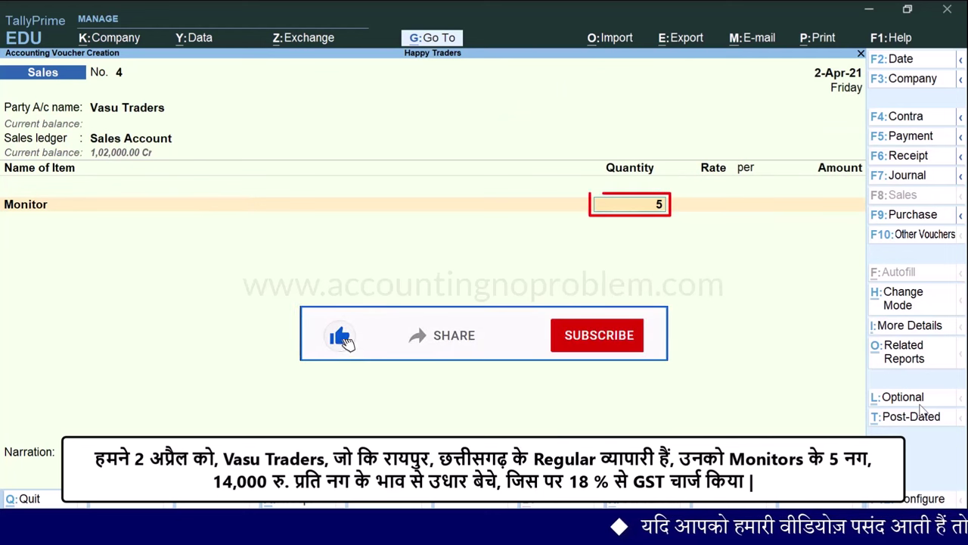
key(Return)
text(14,000)
key(Return)
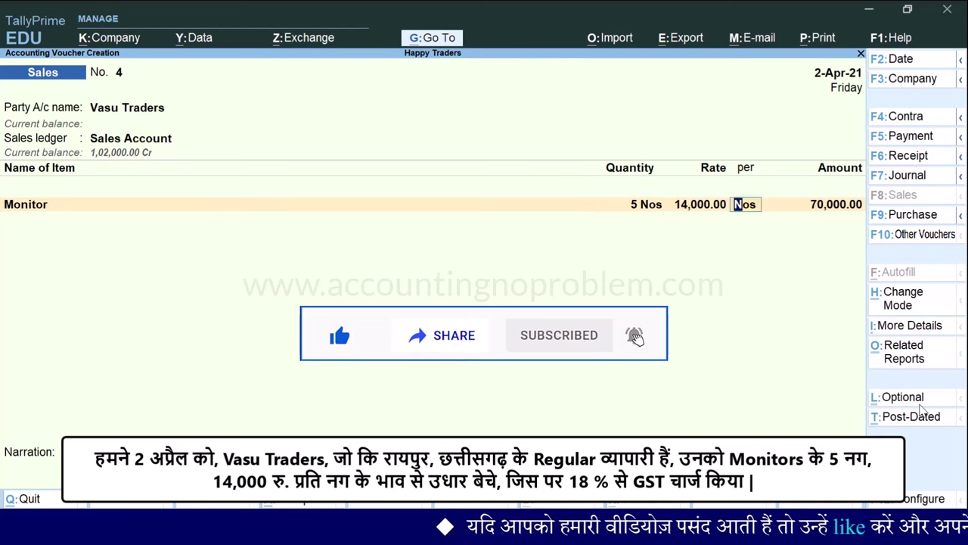
key(Return)
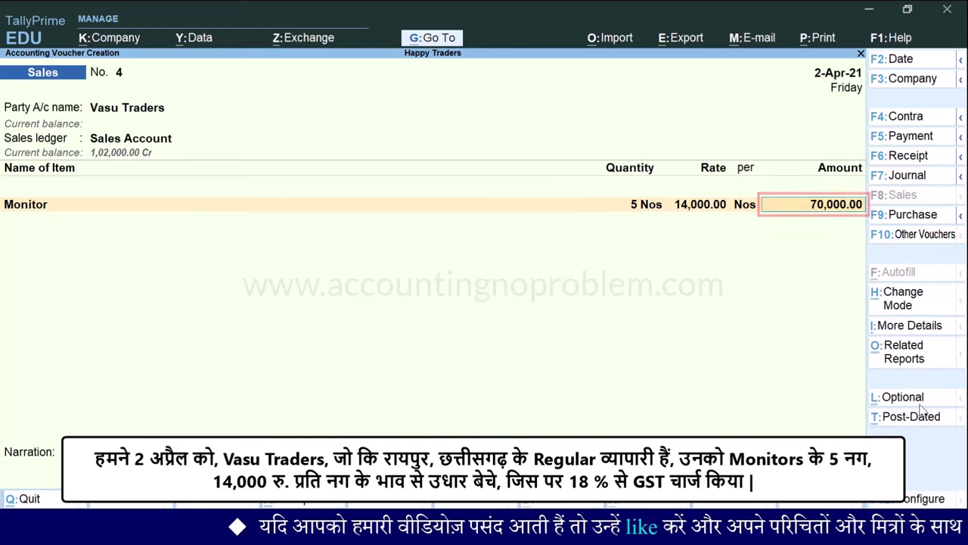
key(Return)
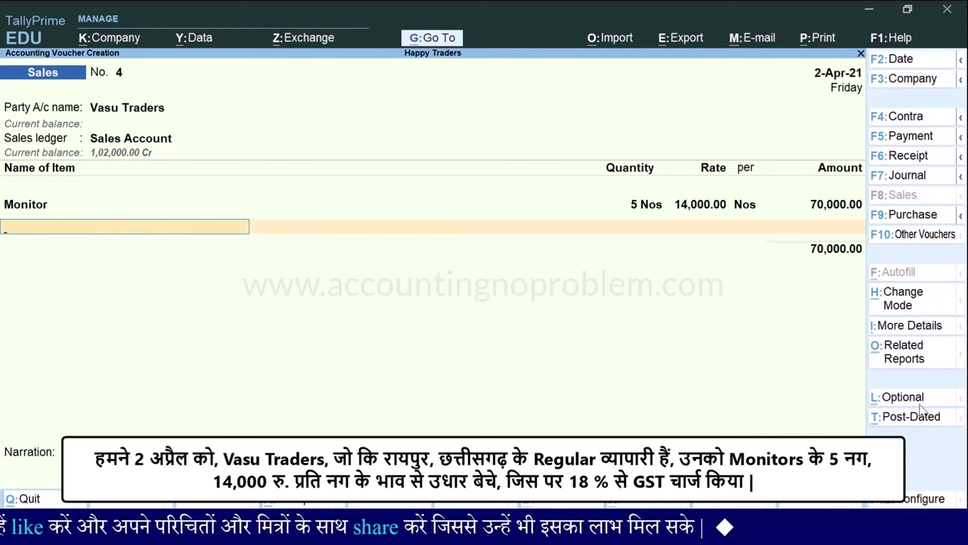
- Add the IGST ledger with 12,600.00 tax and open the bill-wise details
key(Return)
key(Return)
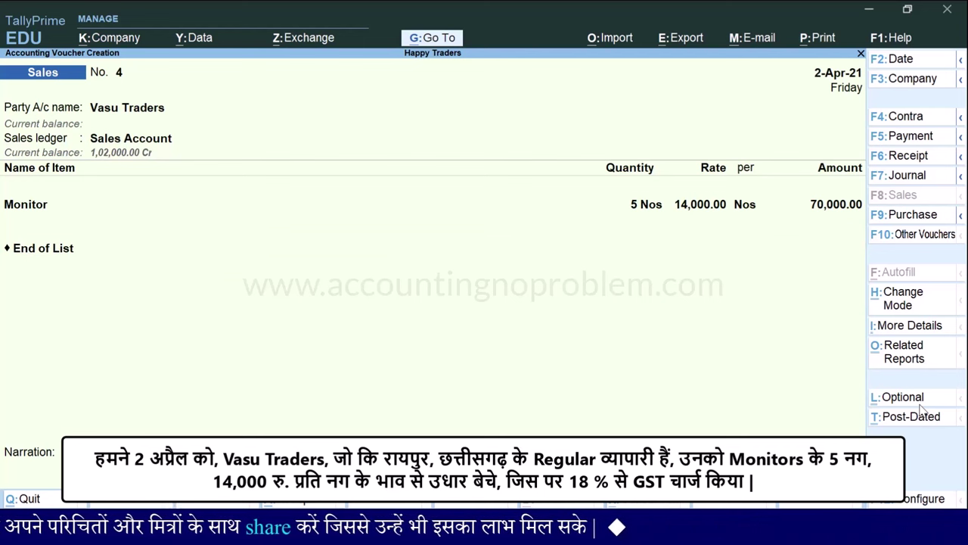
key(BackSpace)
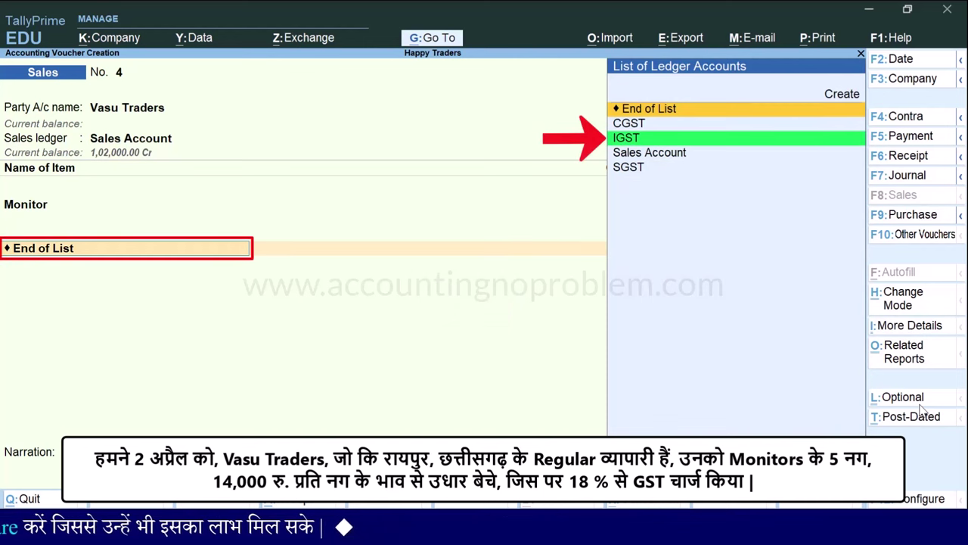
key(Down)
key(Down)
key(Return)
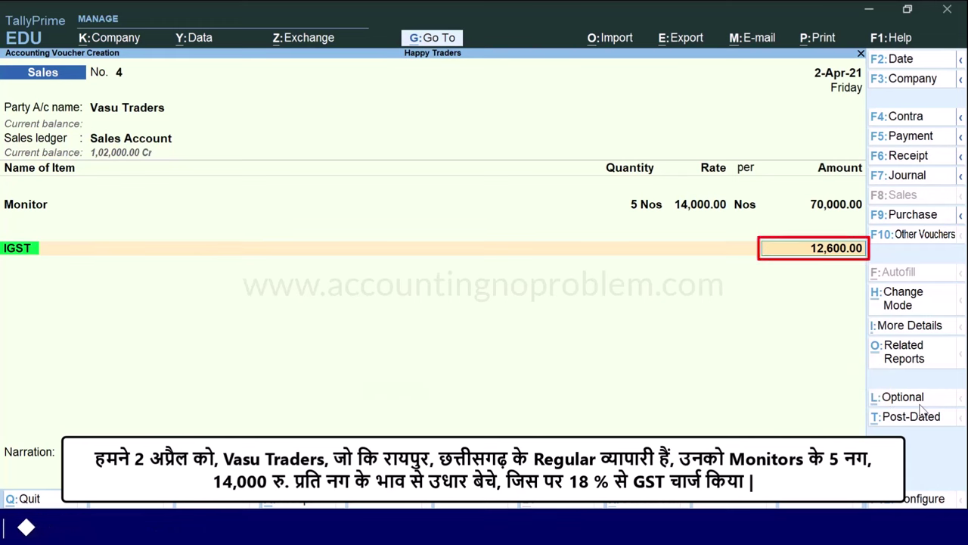
key(Return)
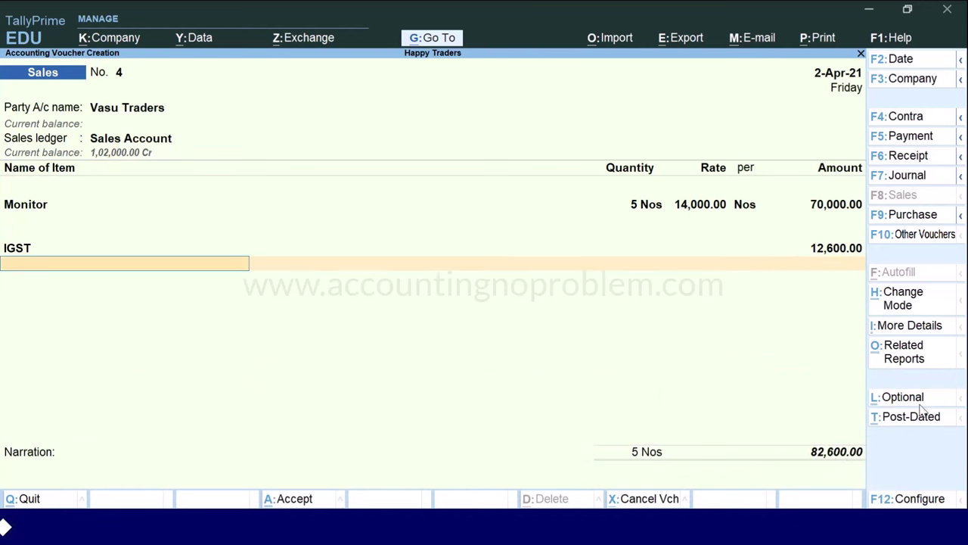
key(Return)
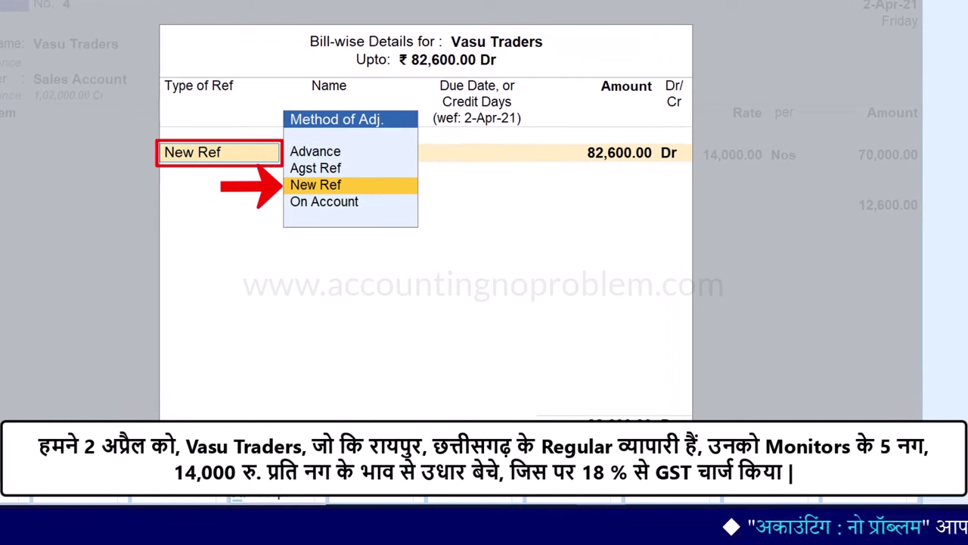
- Record the bill as New Ref 4 with no due date and save voucher No. 4 for 82,600
key(Return)
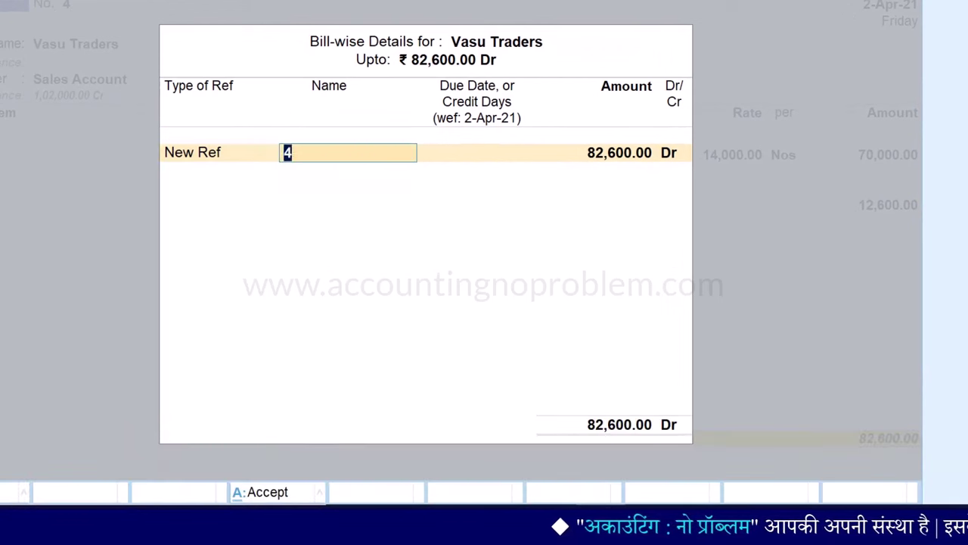
key(Return)
key(Return)
key(Return)
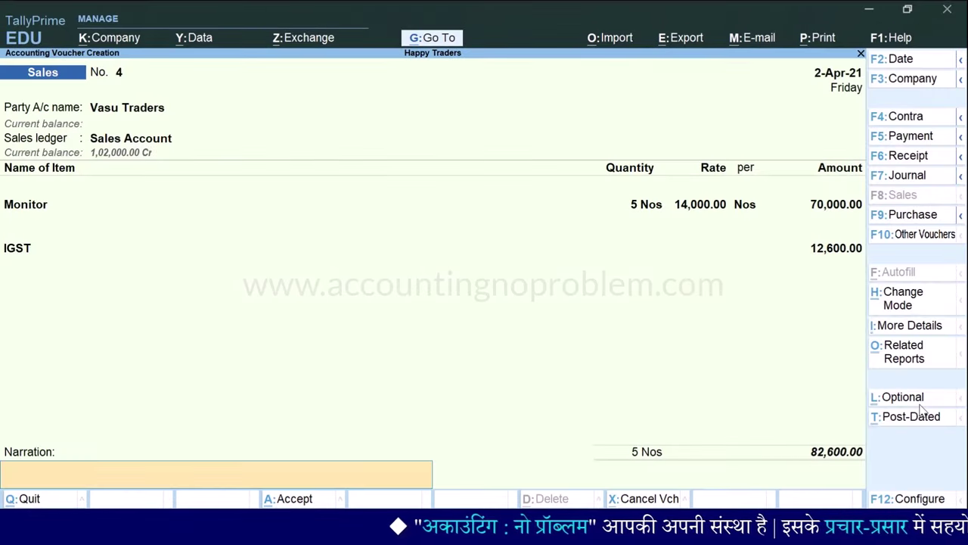
key(Return)
key(Return)
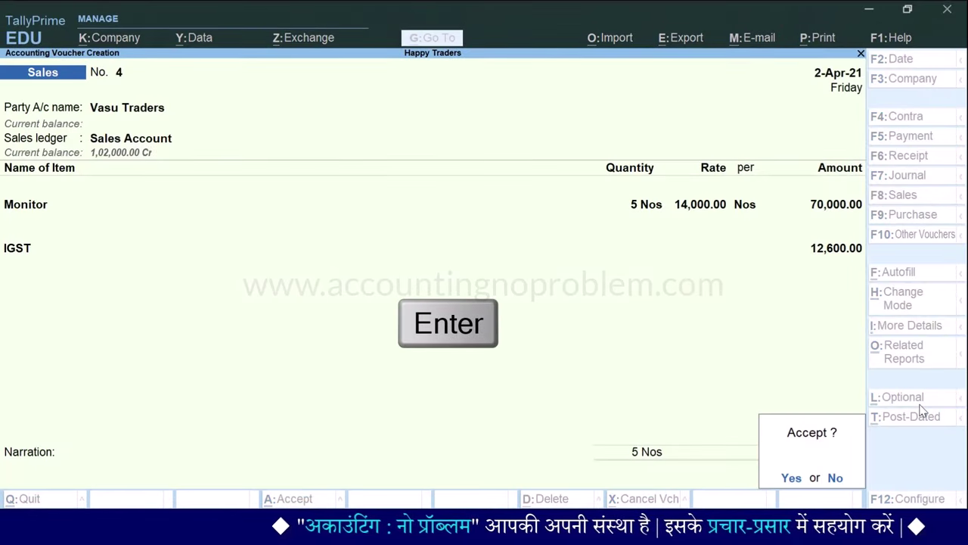
key(Return)
key(Page_Up)
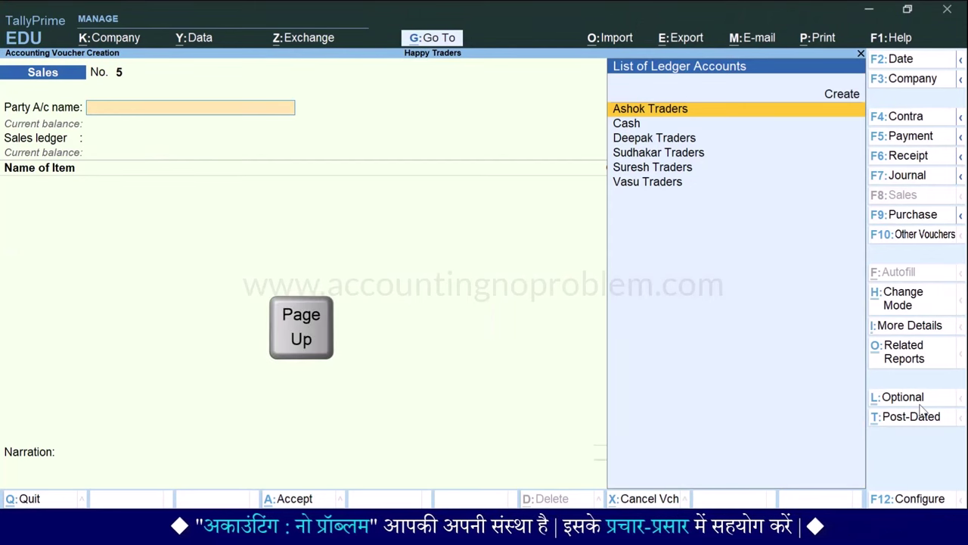
key(ctrl+p)
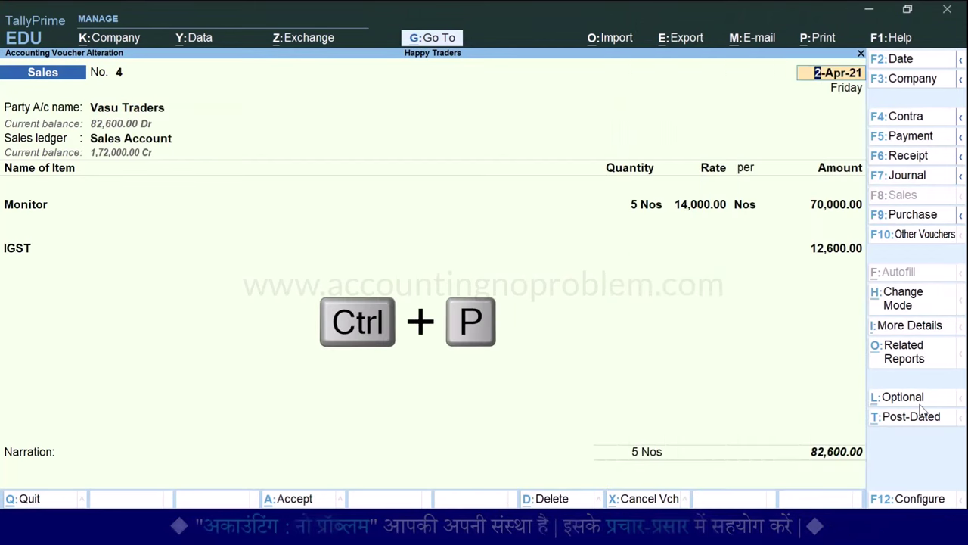
key(i)
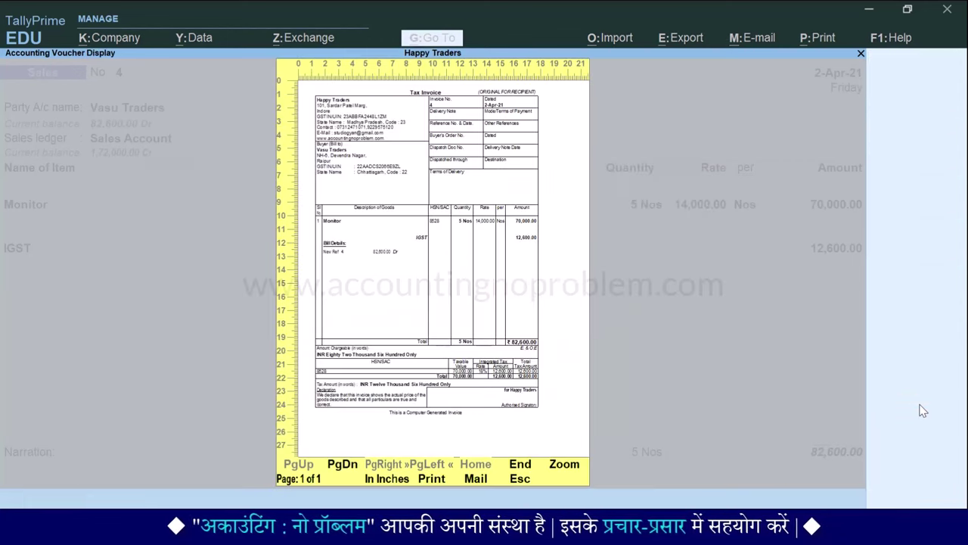
key(alt+z)
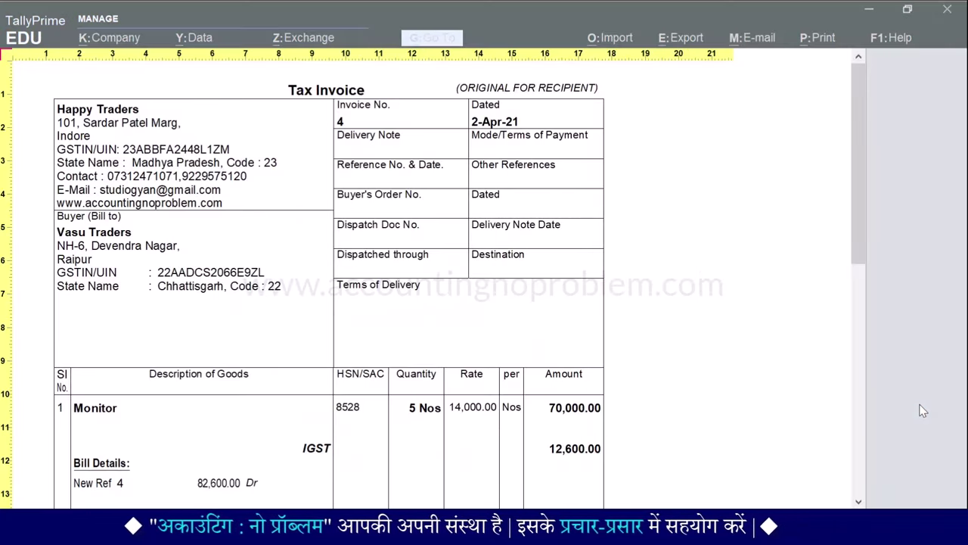
scroll(861, 242, down, 3)
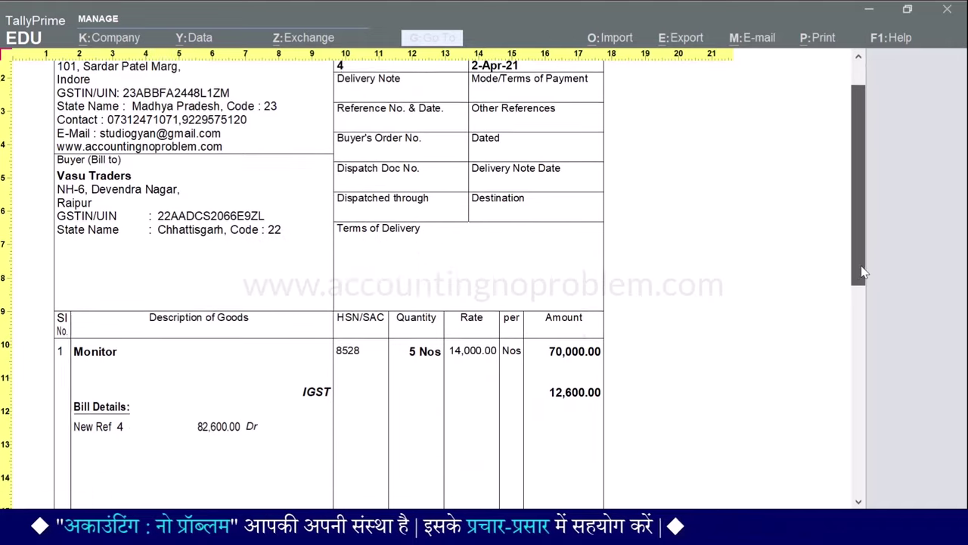
drag(862, 271, 836, 426)
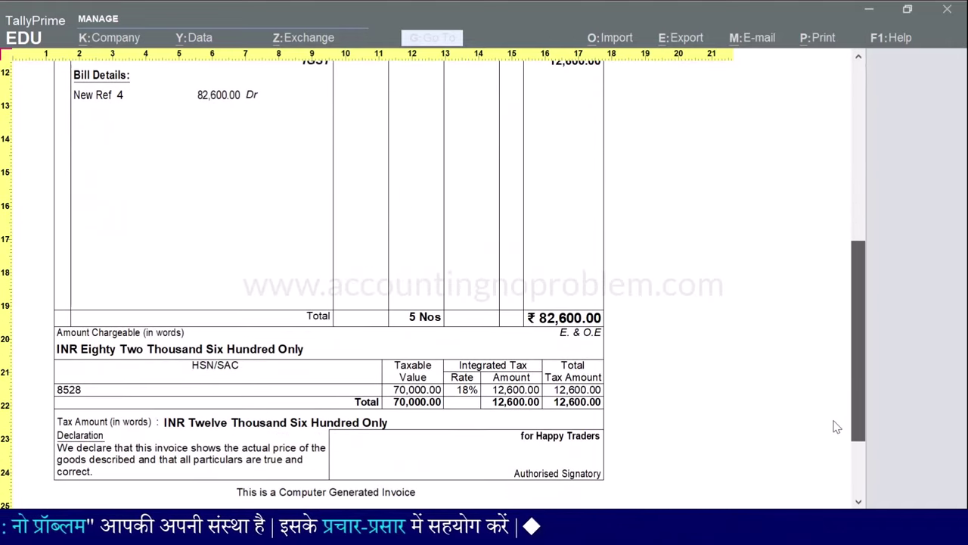
key(Escape)
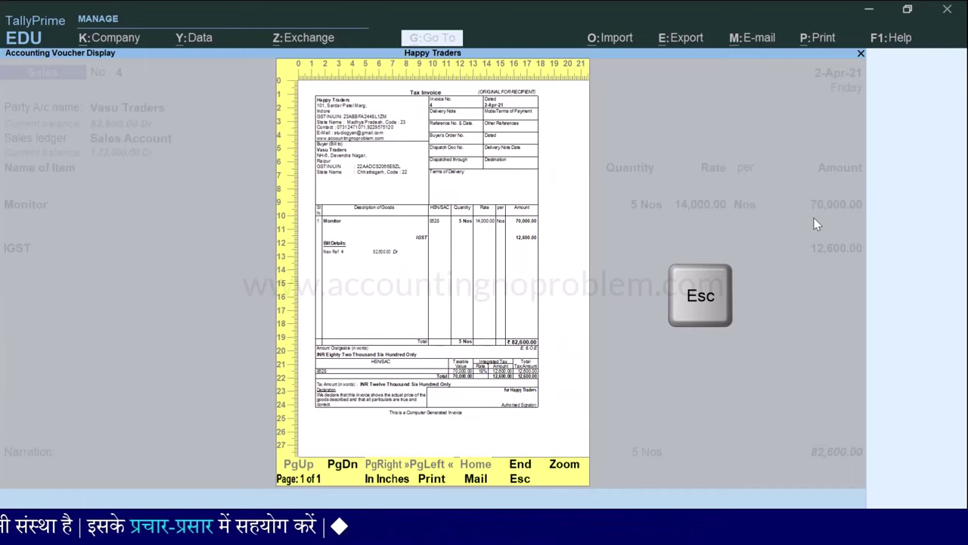
key(Escape)
key(Escape)
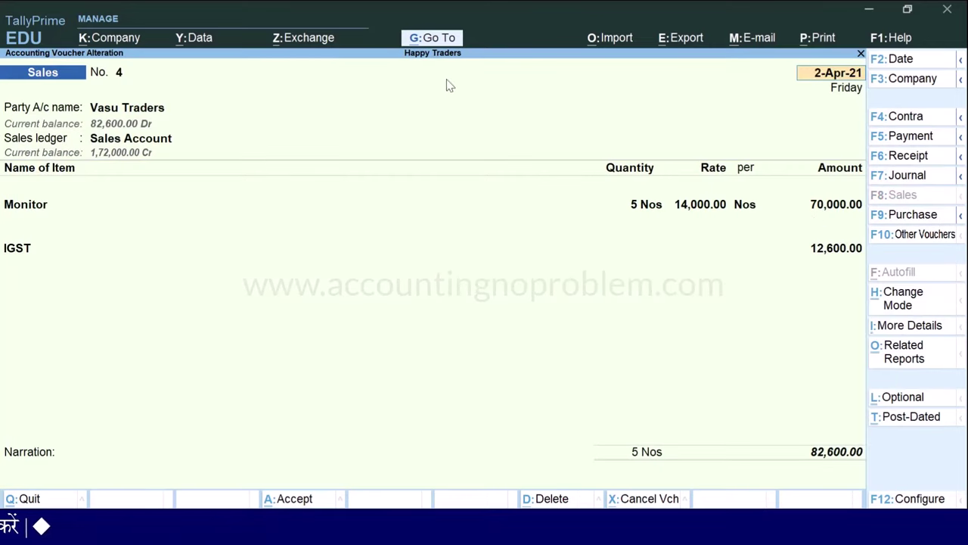
click(434, 40)
text(Gst)
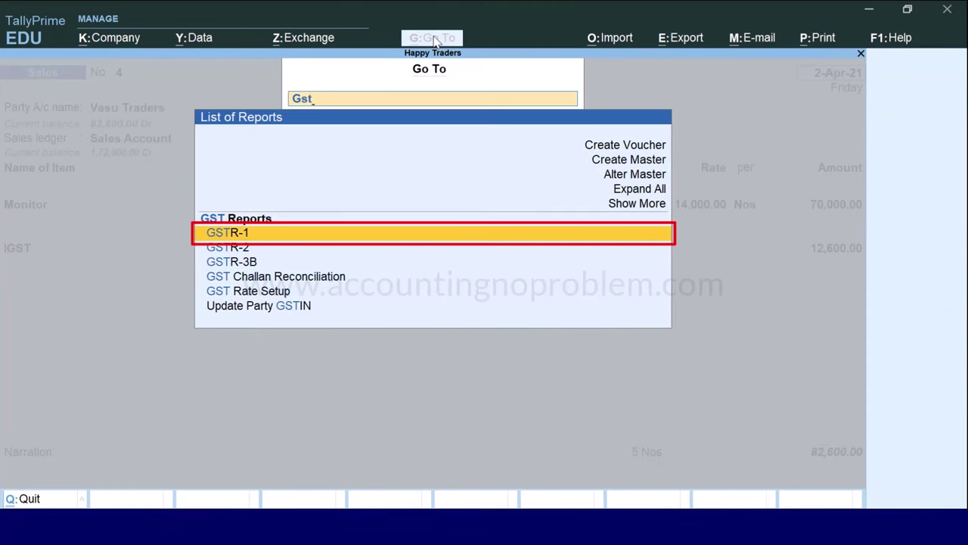
key(Return)
key(Down)
key(Down)
key(Down)
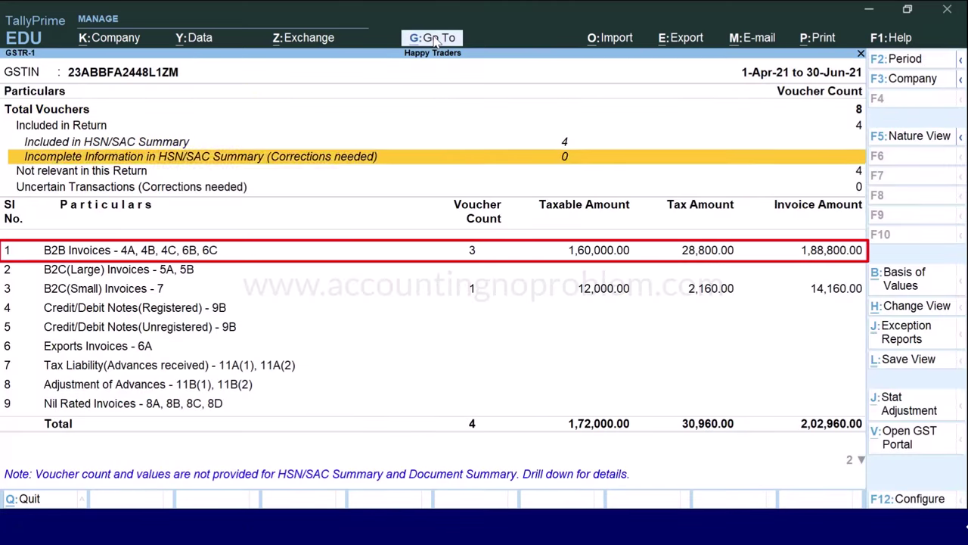
key(Down)
key(Down)
key(Down)
key(Return)
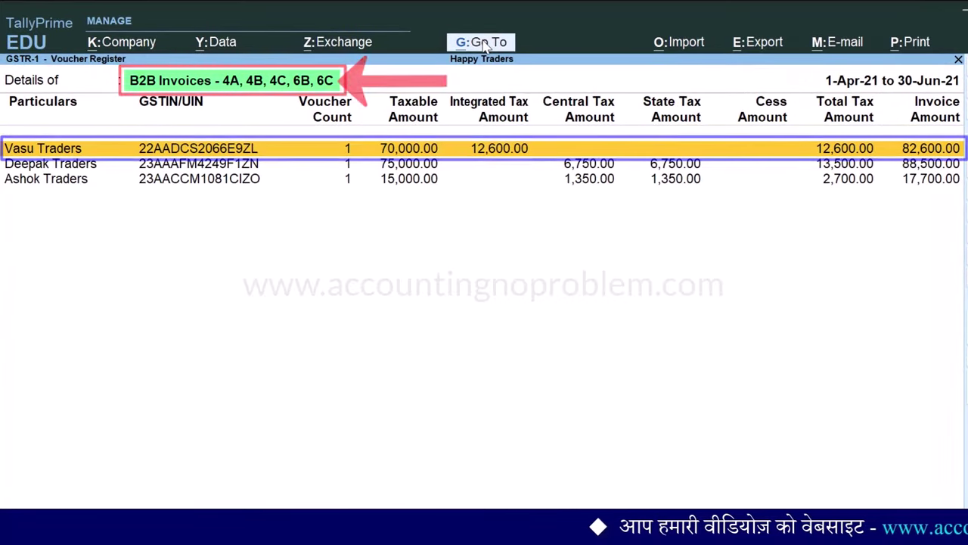
key(Escape)
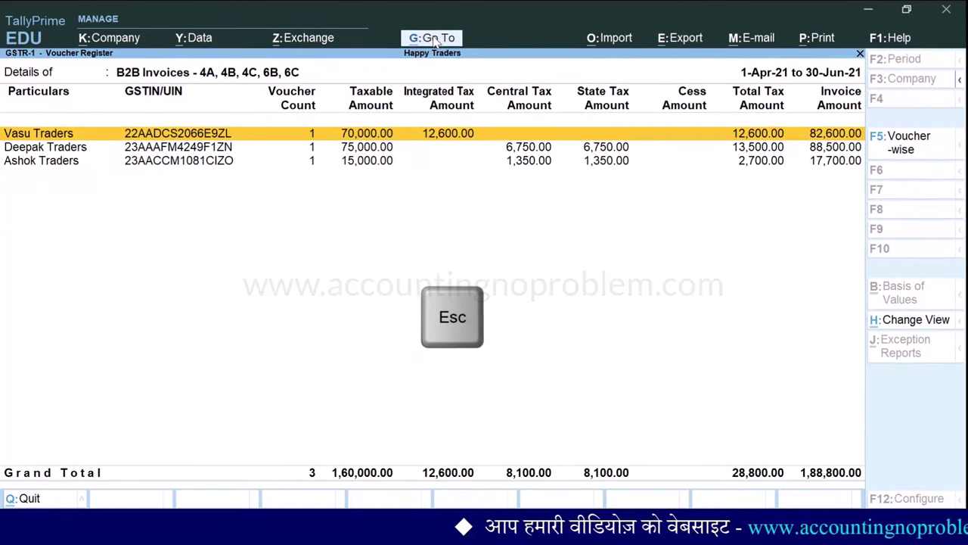
key(Escape)
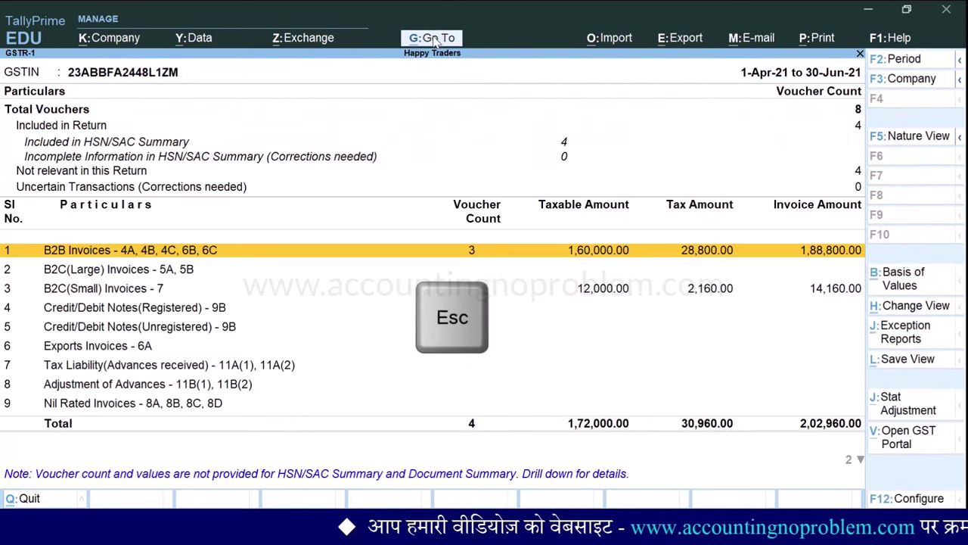
key(Escape)
key(Escape)
key(Escape)
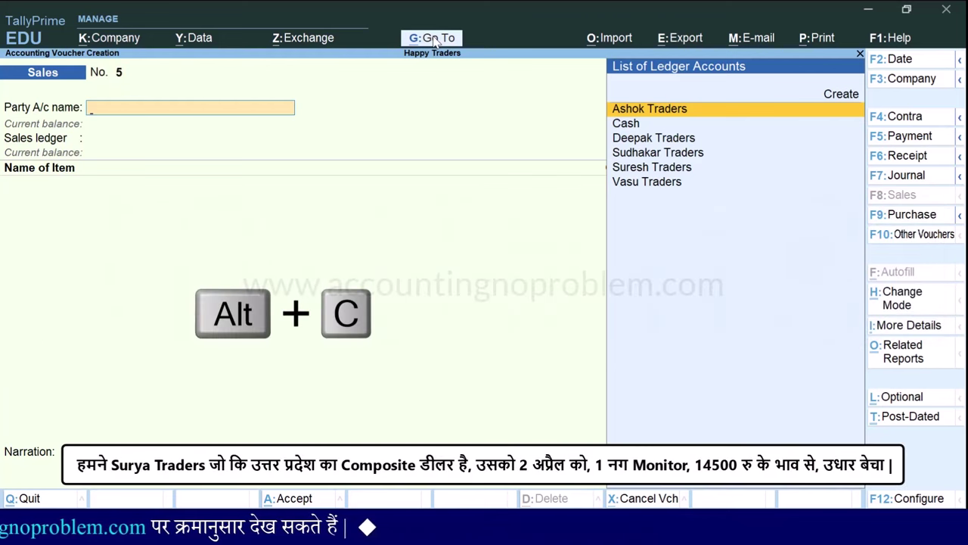
- Create the Surya Traders ledger under Sundry Debtors and enter the party's two-line address
key(alt+c)
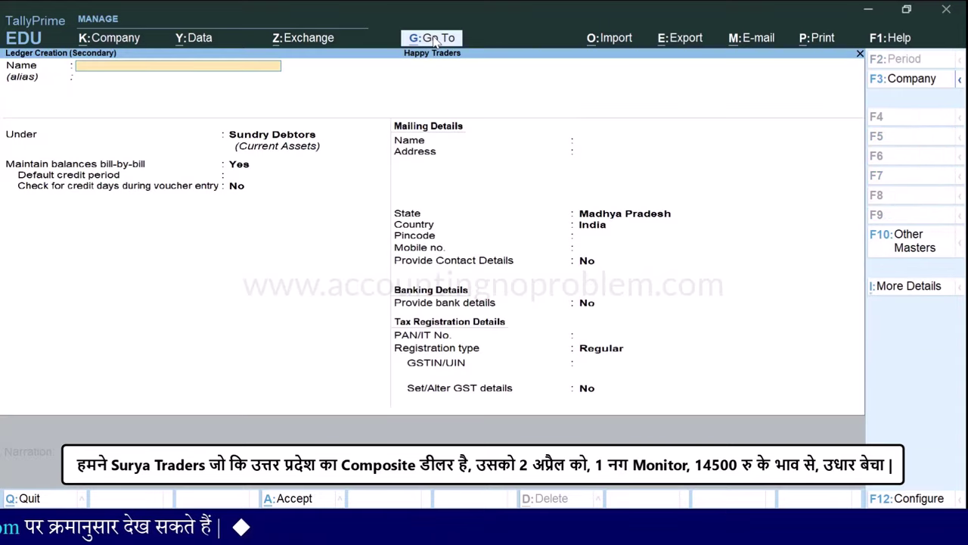
key(Return)
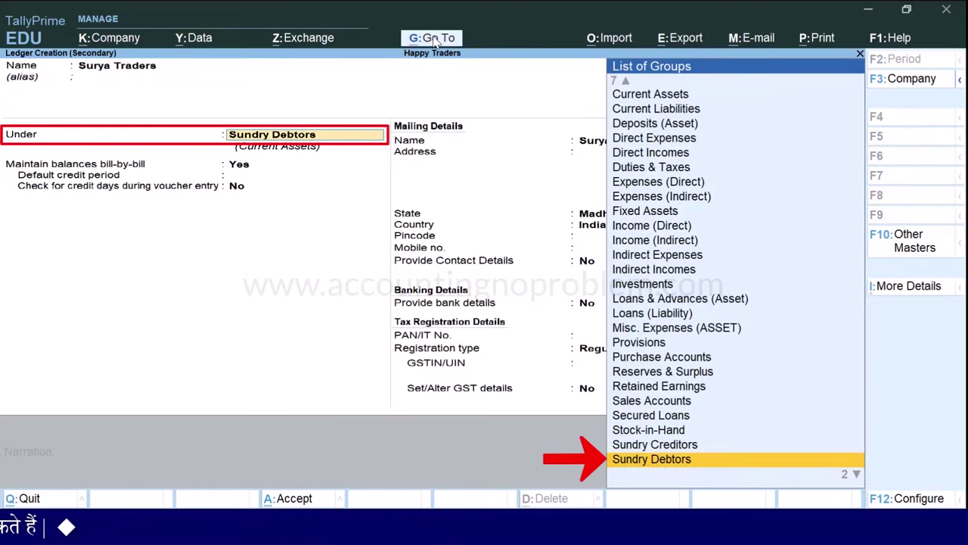
key(Return)
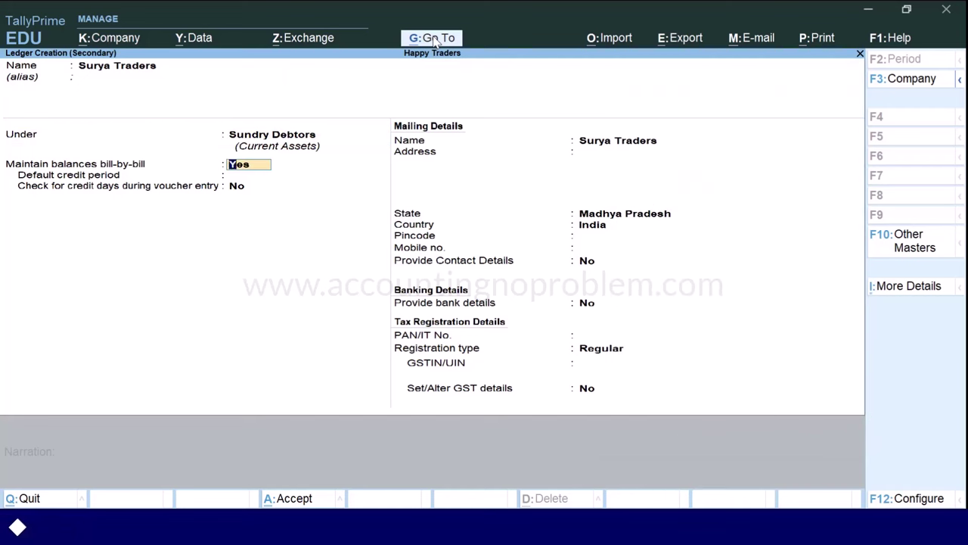
key(Return)
key(Return)
key(Return)
key(Return)
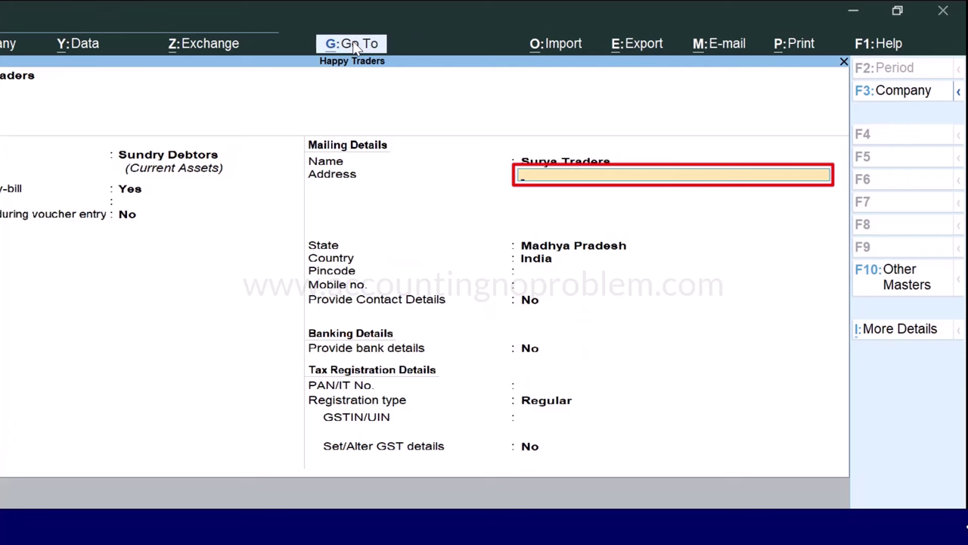
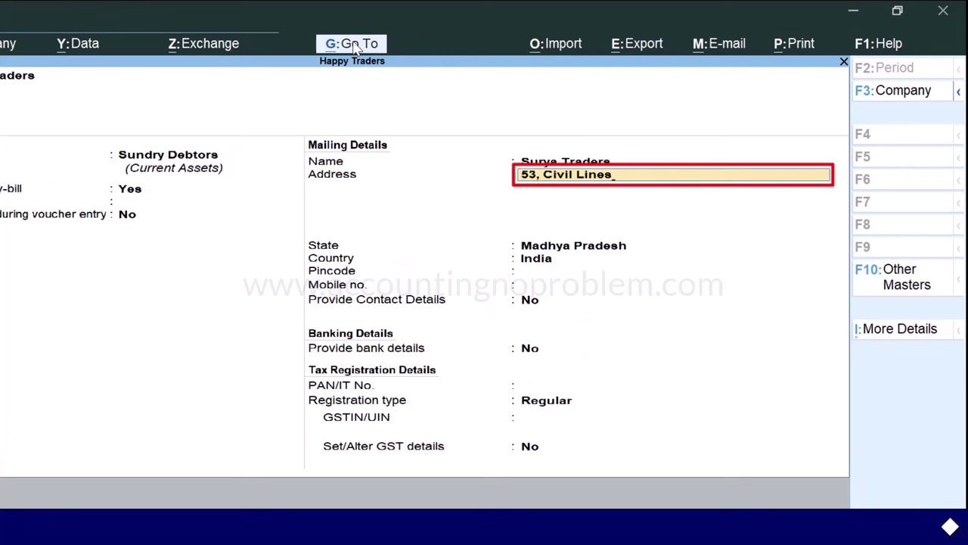
key(Return)
text(Prayagraj)
key(Return)
key(Return)
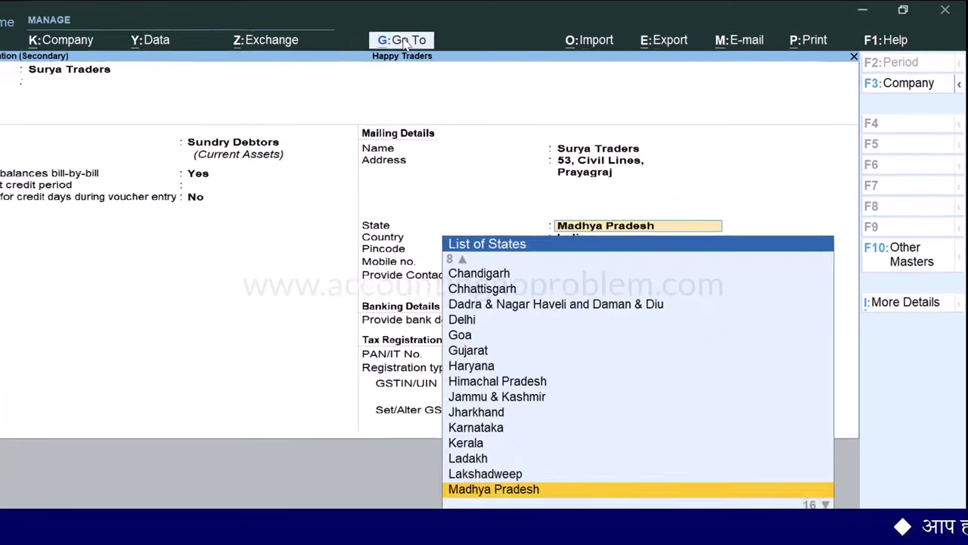
- Set state Uttar Pradesh, the pincode, Composition registration and the GSTIN, then save the ledger
text(U)
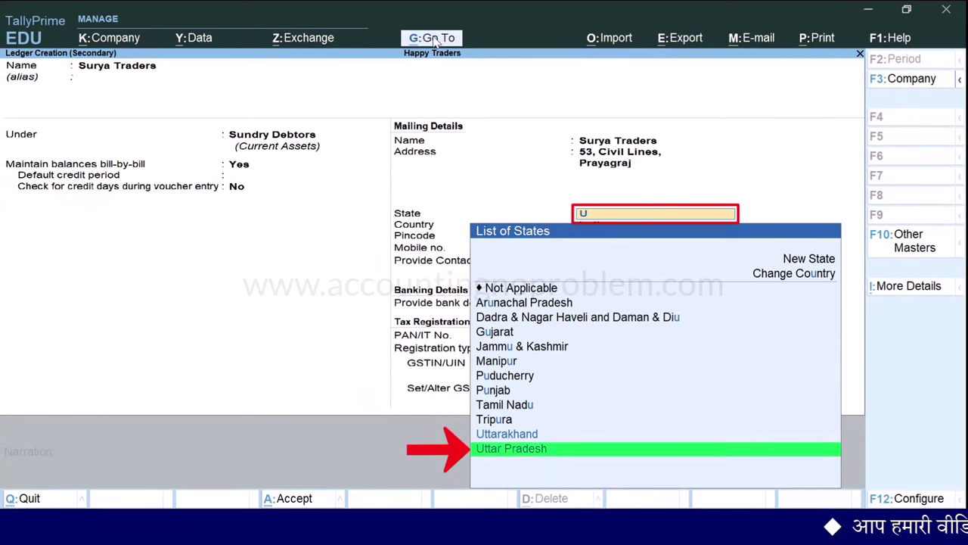
key(Return)
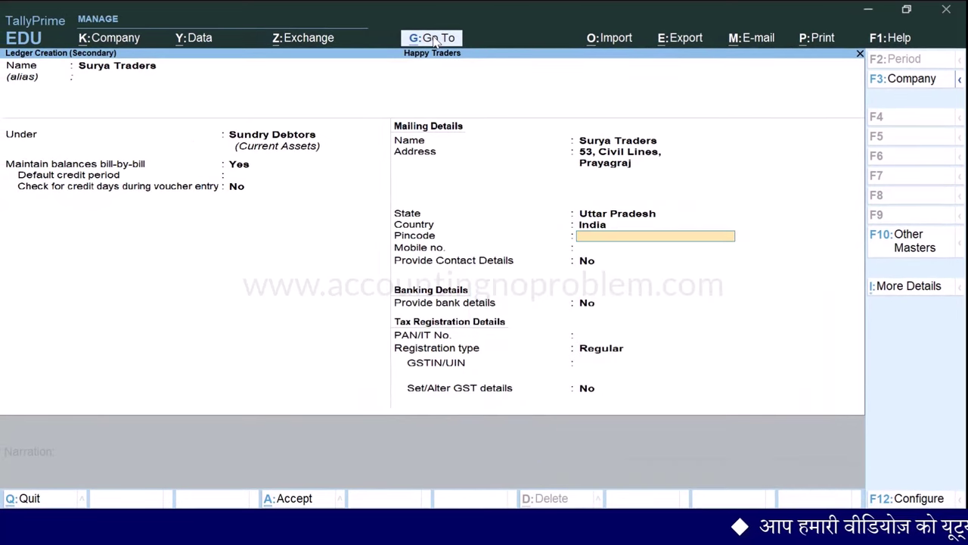
text(211001)
key(Return)
key(Return)
key(Return)
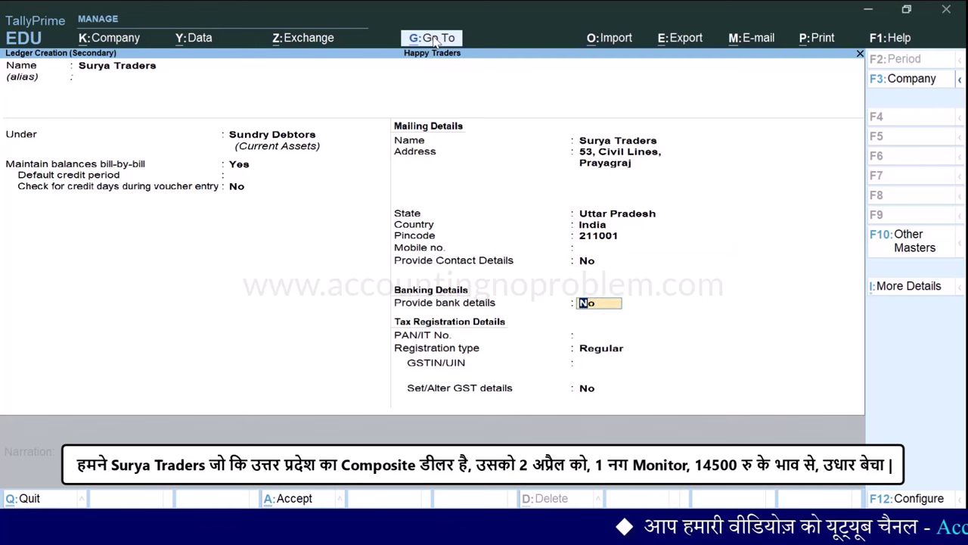
key(Return)
key(Return)
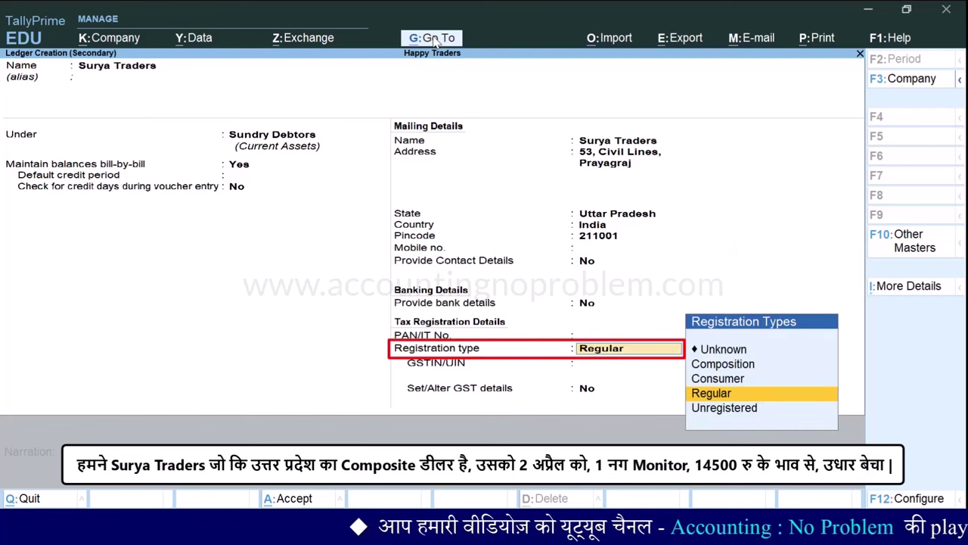
key(Up)
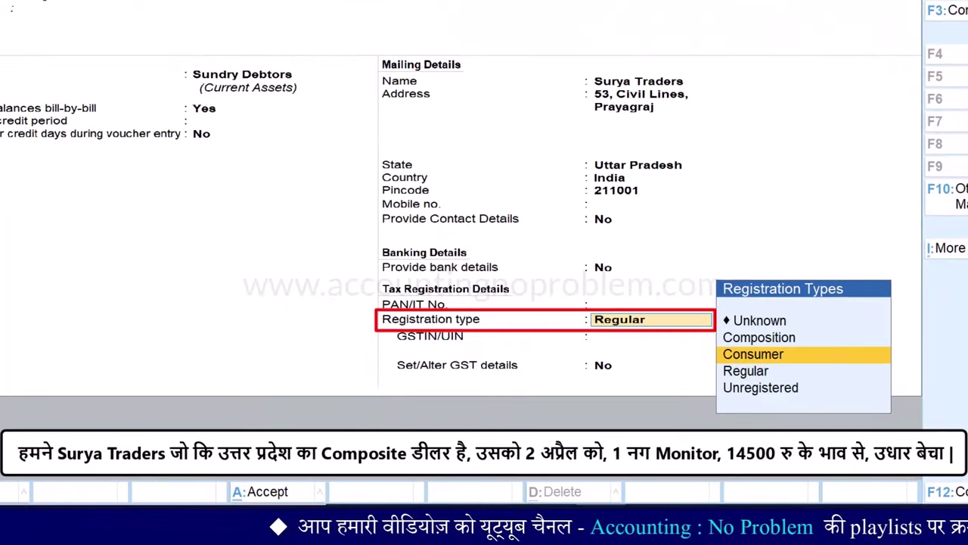
key(Up)
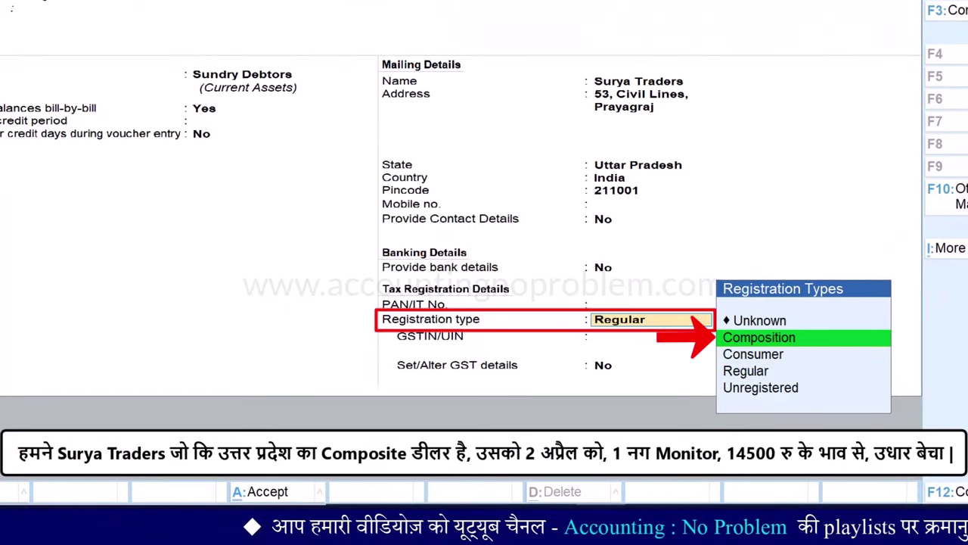
key(Return)
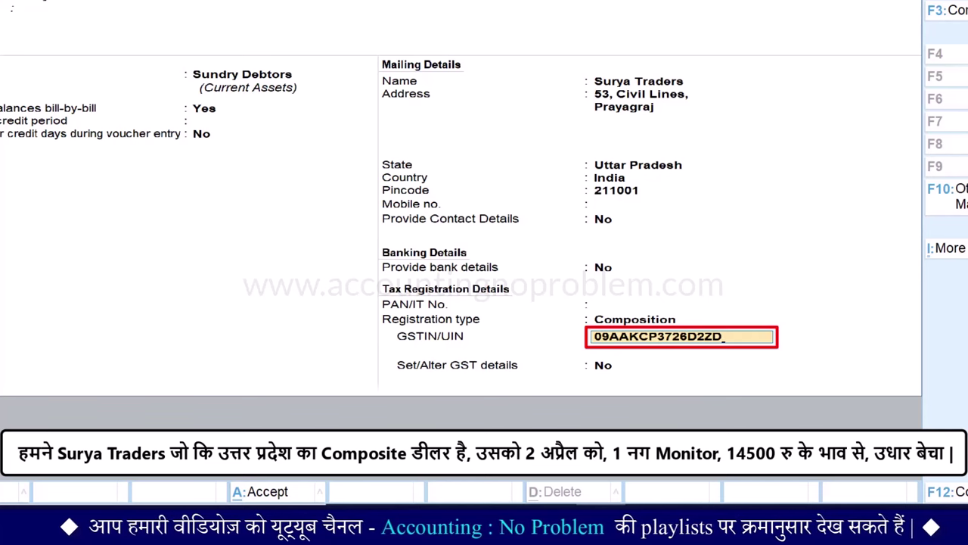
key(Return)
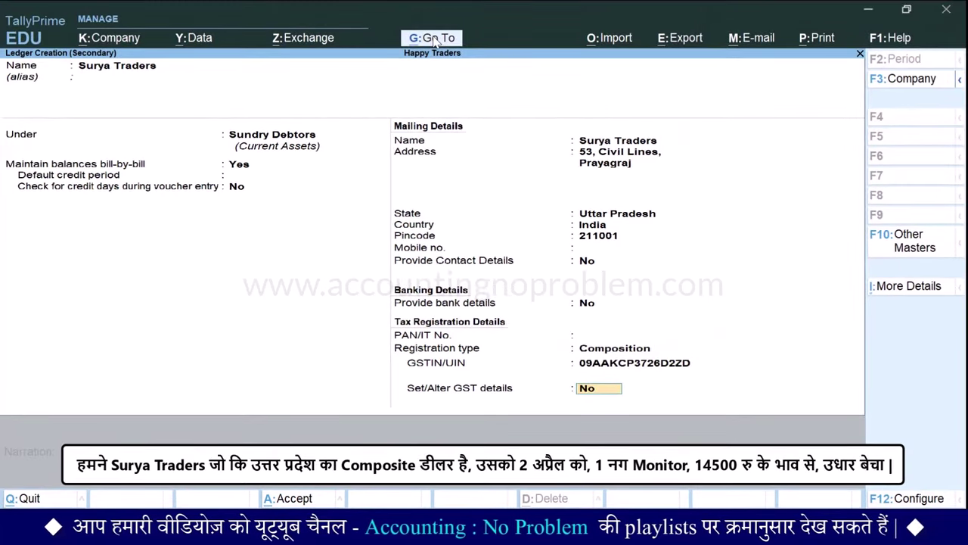
key(Return)
- Accept Surya Traders' party details and sell 1 Monitor at 14,500.00 to Sales Account
key(Return)
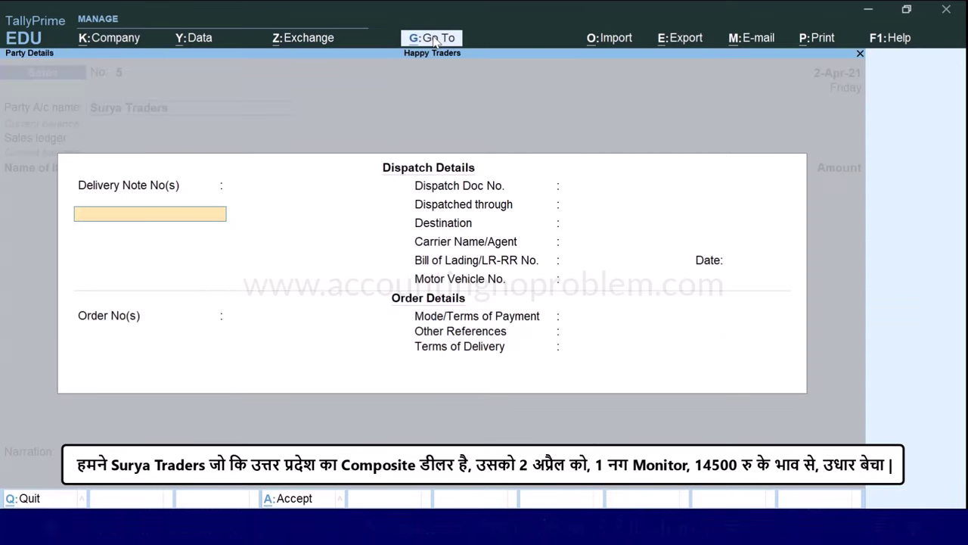
key(Return)
key(Return)
key(Return)
key(Return)
key(Return)
key(Return)
key(Return)
key(Return)
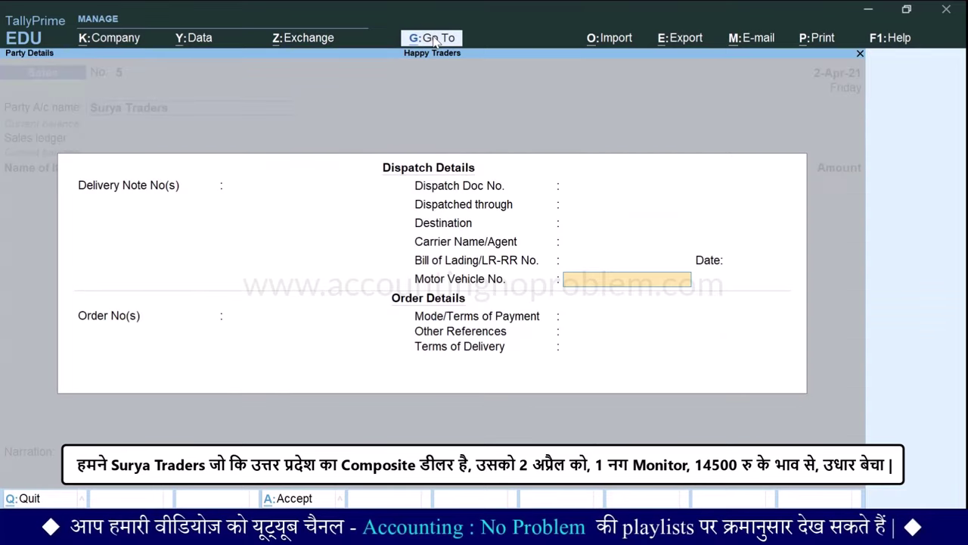
key(Return)
key(Return)
key(Return)
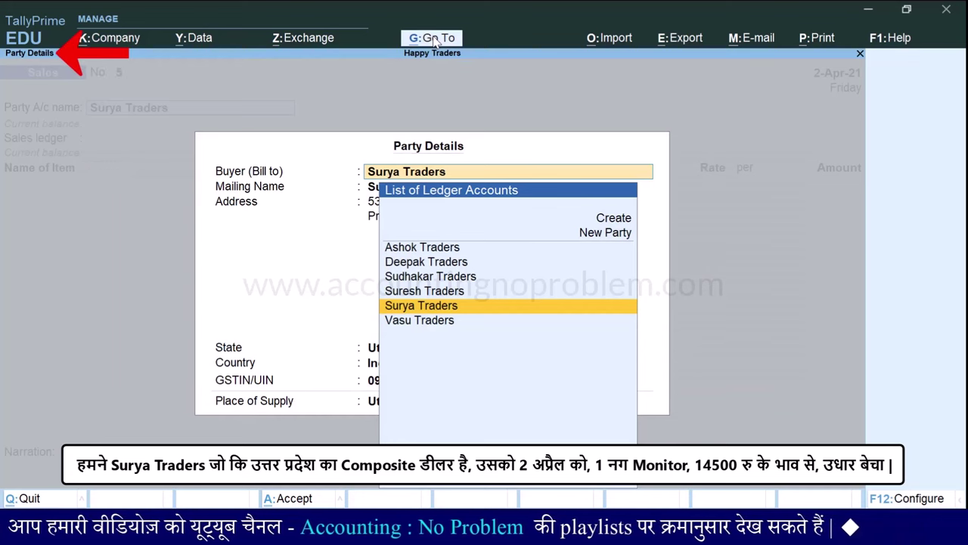
key(Return)
key(Return)
key(Return)
key(Return)
key(Return)
key(Return)
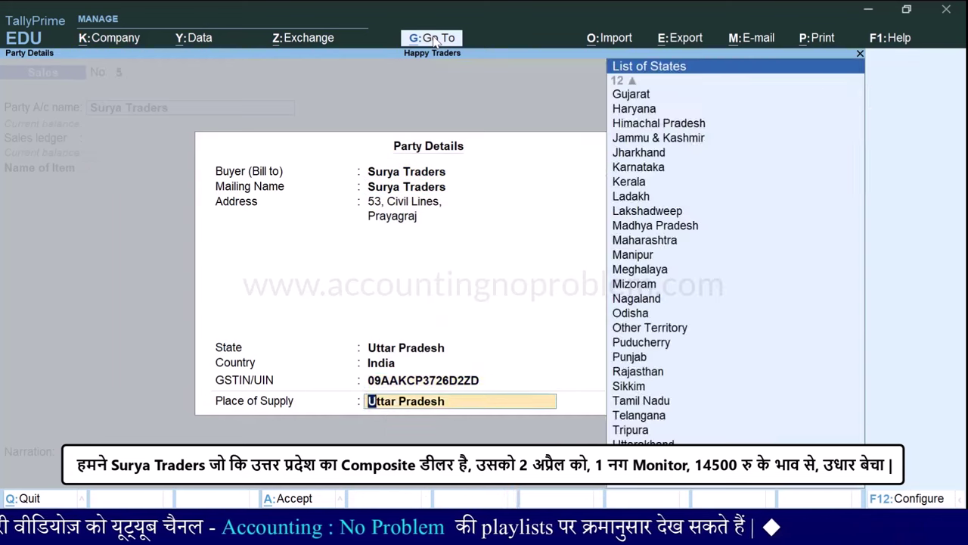
key(Return)
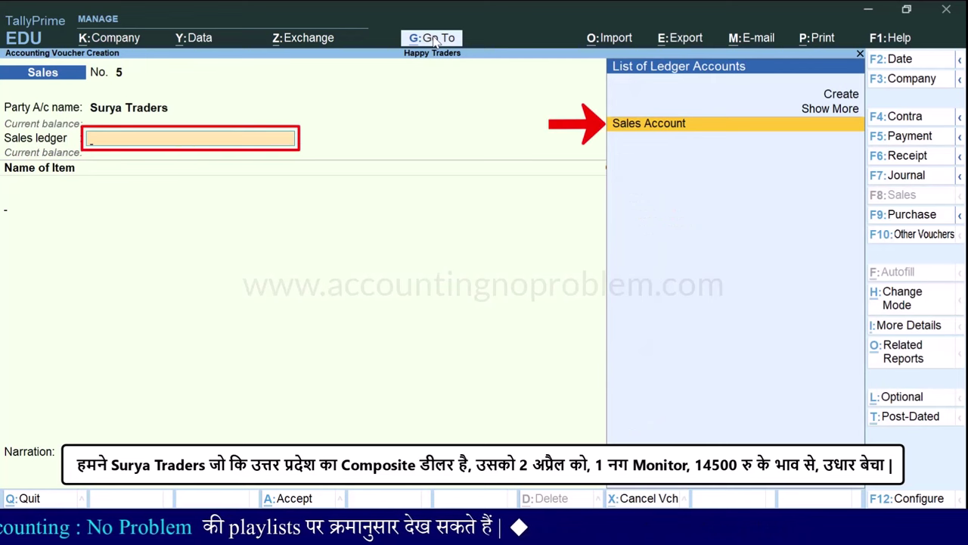
key(Return)
text(M)
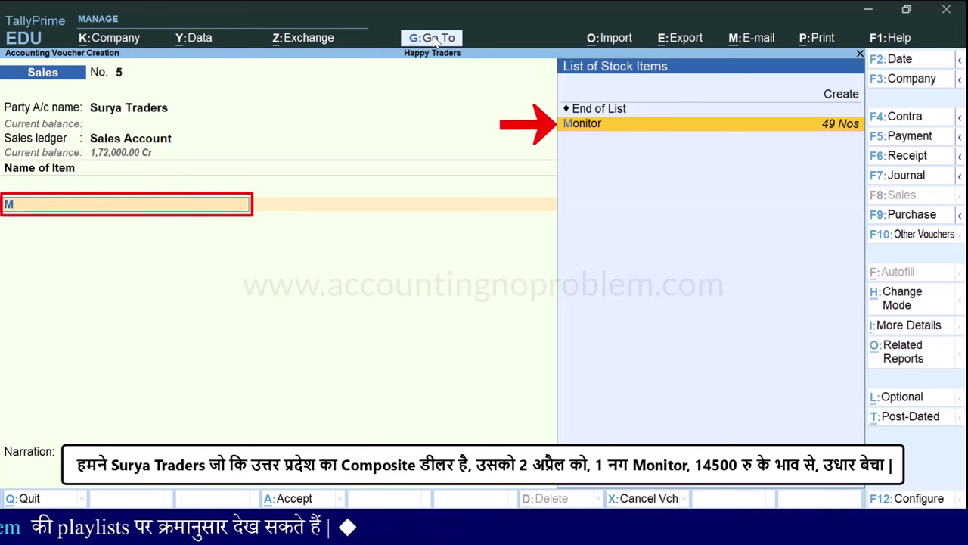
key(Return)
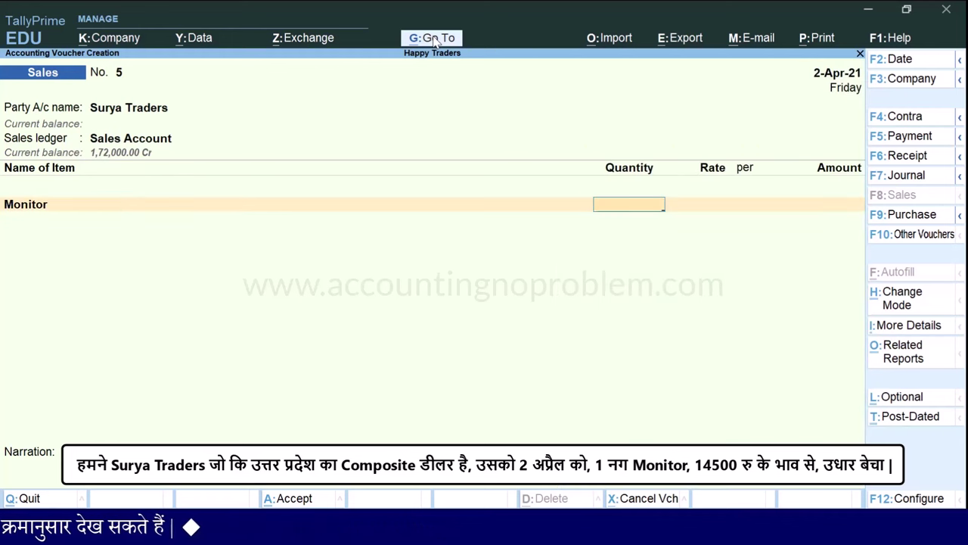
text(1)
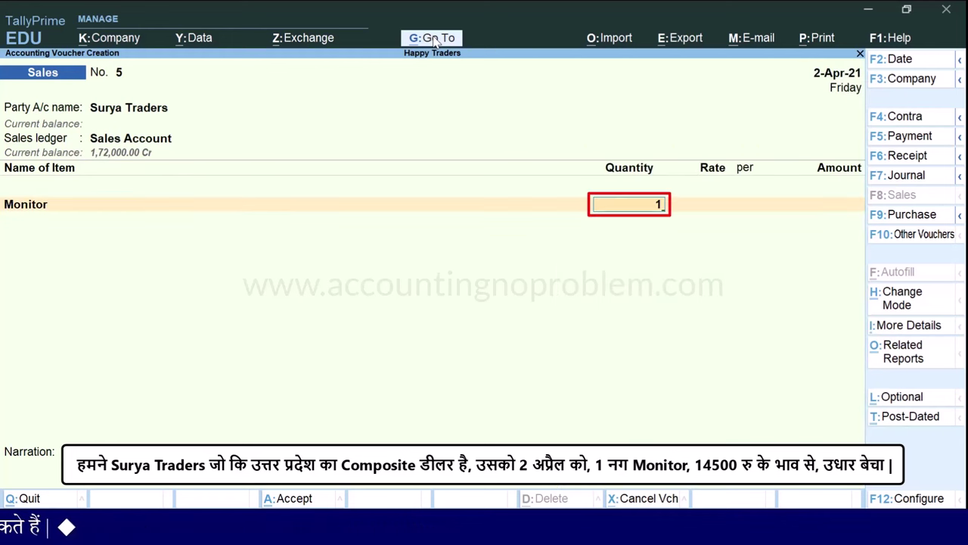
key(Return)
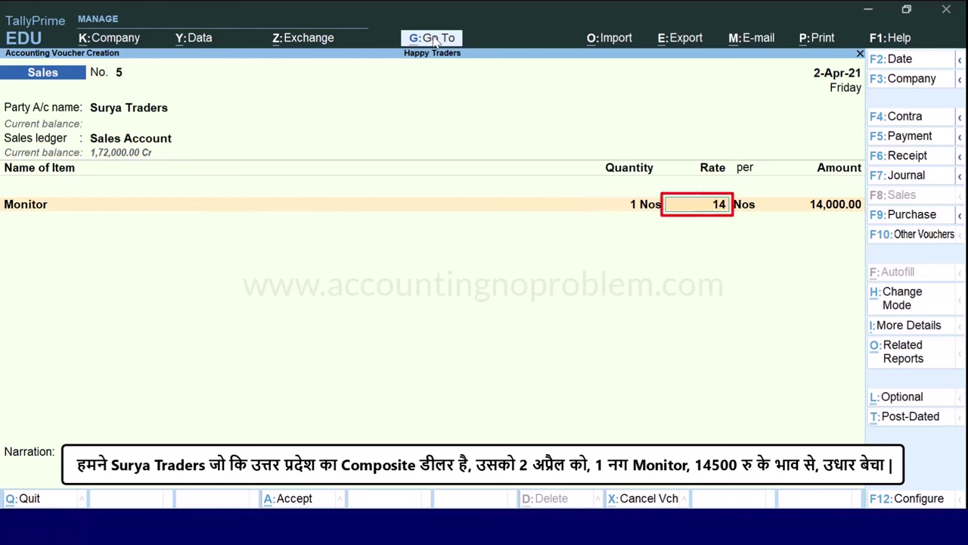
key(Return)
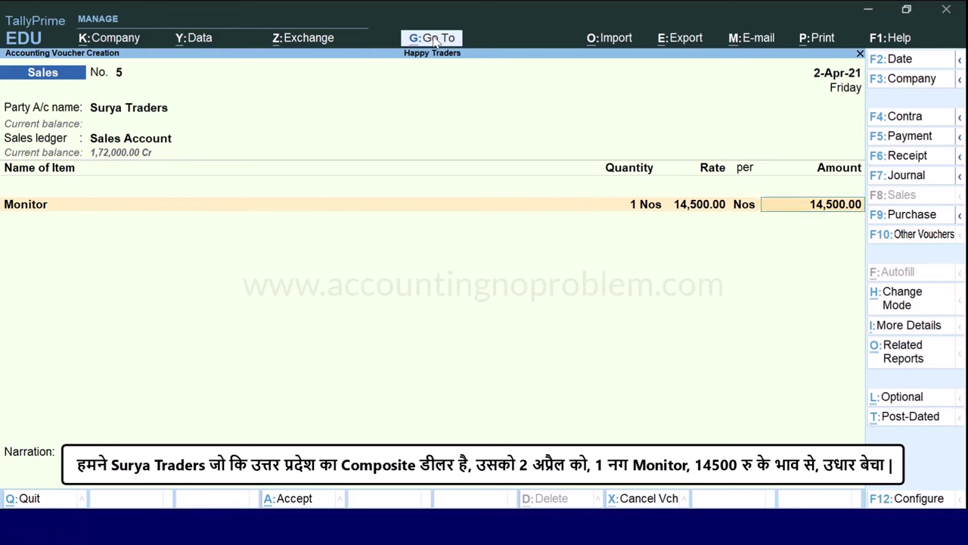
key(Return)
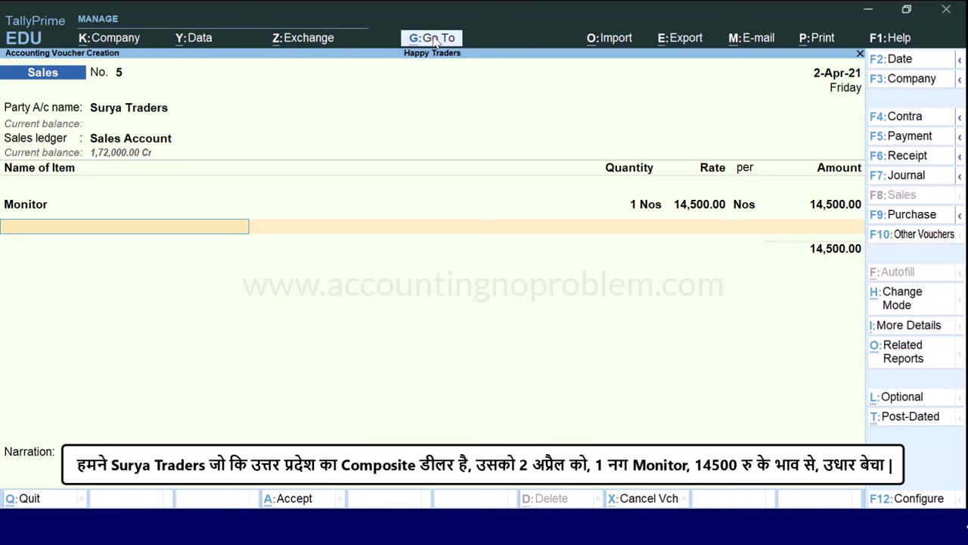
key(Return)
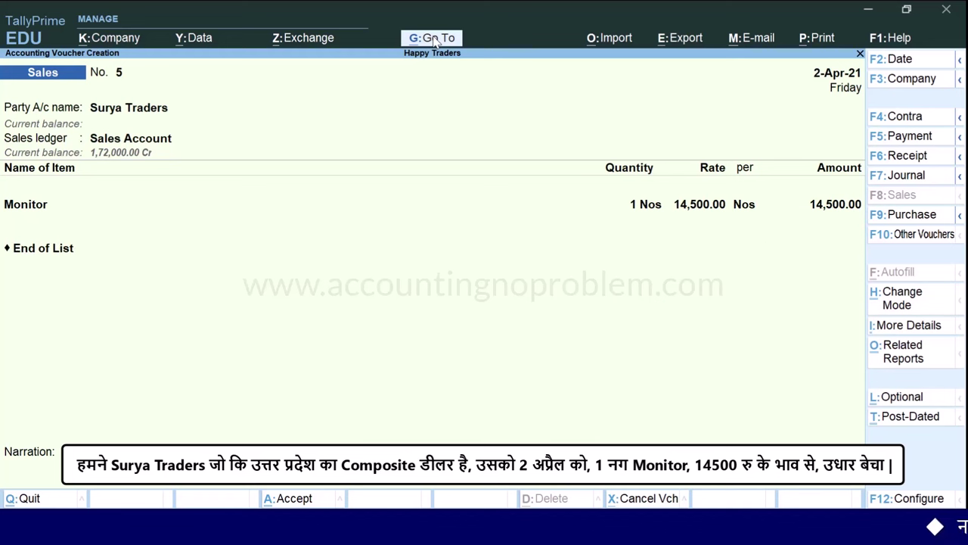
- Add IGST of 2,610.00 and record bill-wise New Ref 5 for 17,110.00 Dr
key(BackSpace)
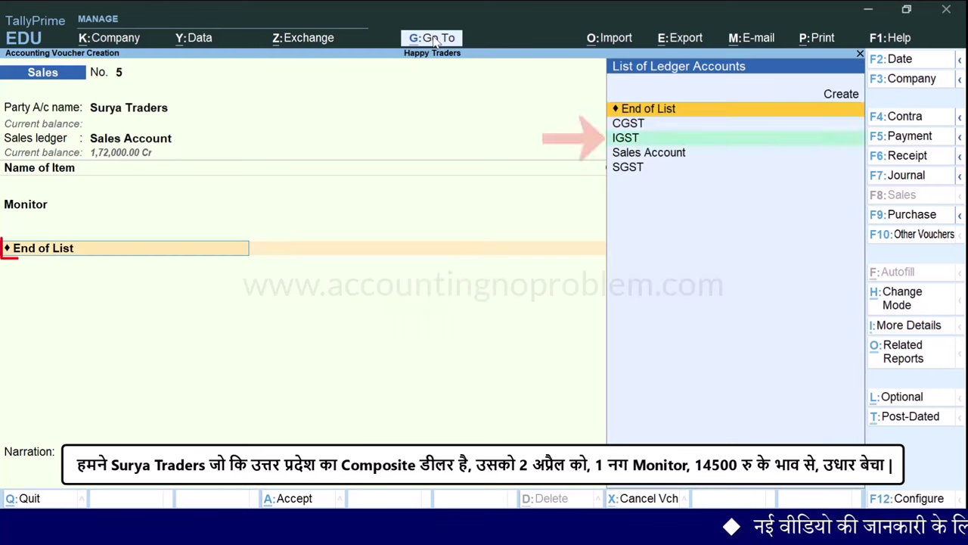
key(Down)
key(Down)
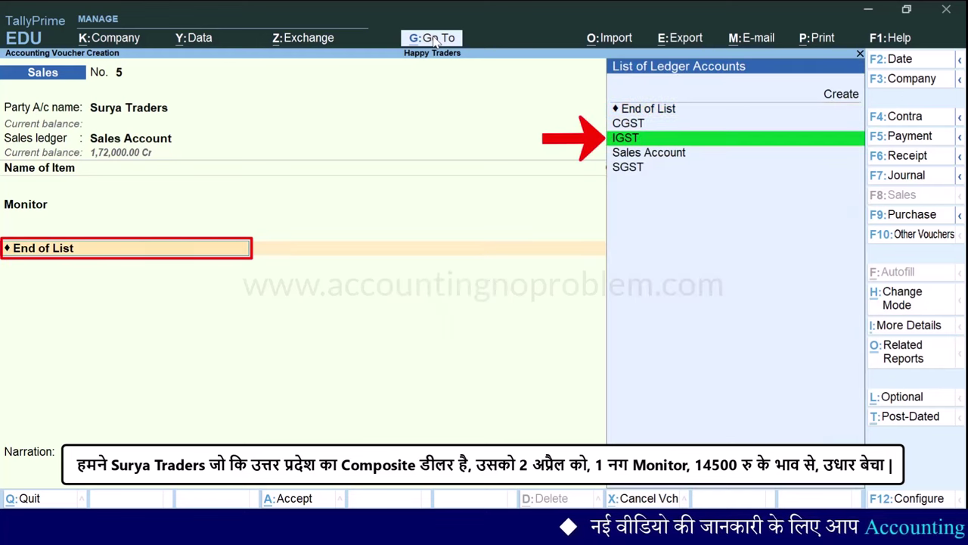
key(Return)
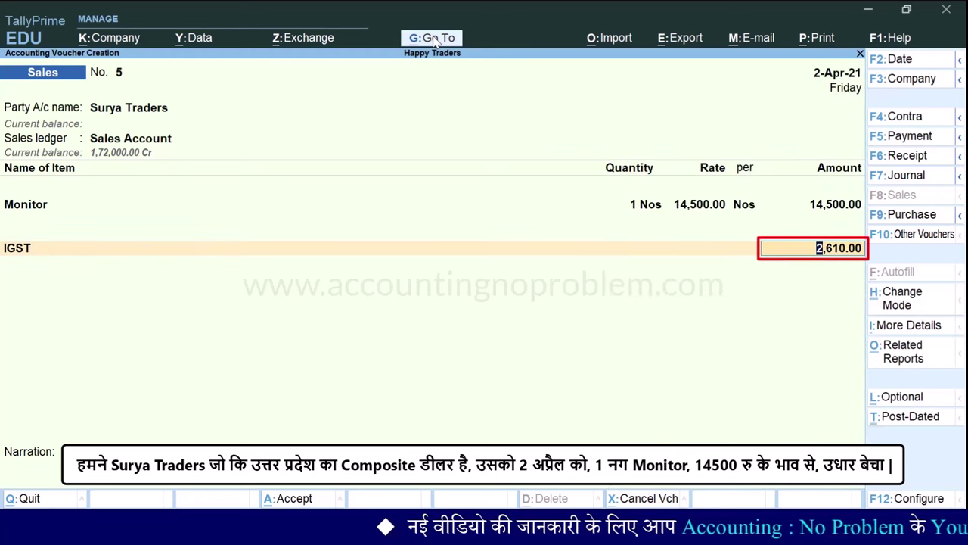
key(Return)
key(Return)
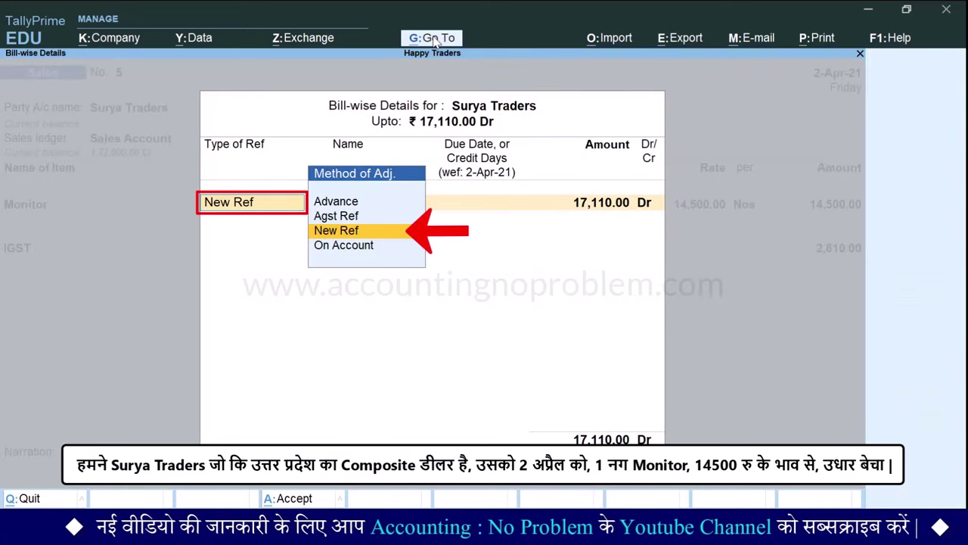
key(Return)
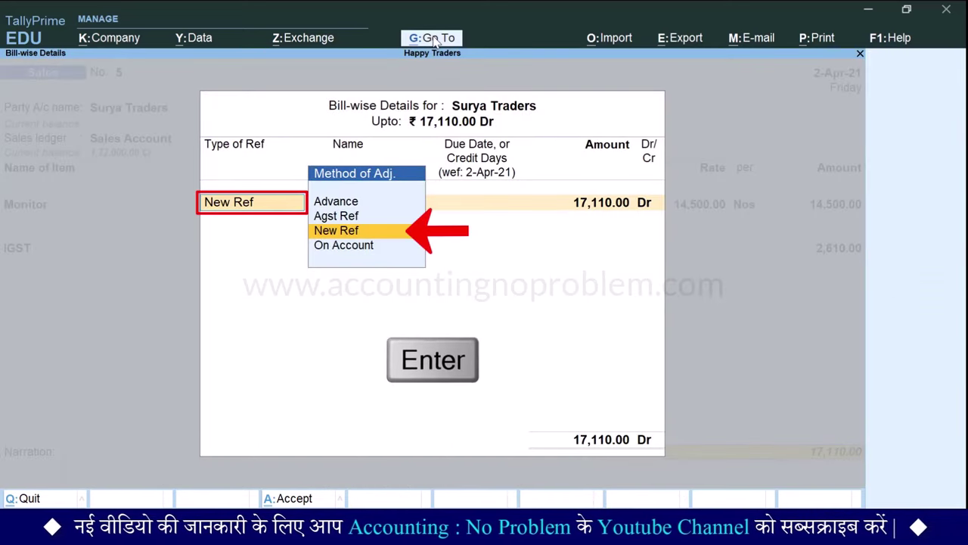
key(Return)
key(Return)
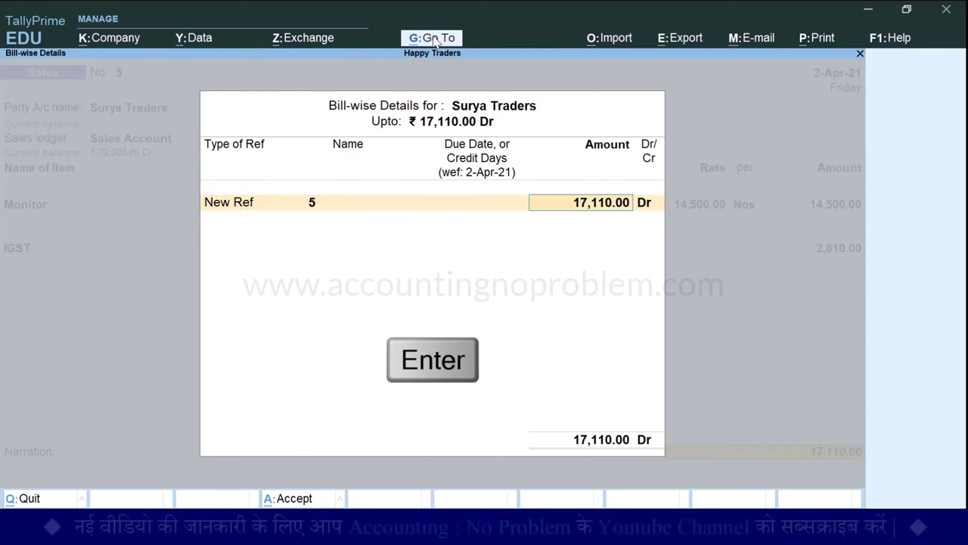
key(Return)
key(Return)
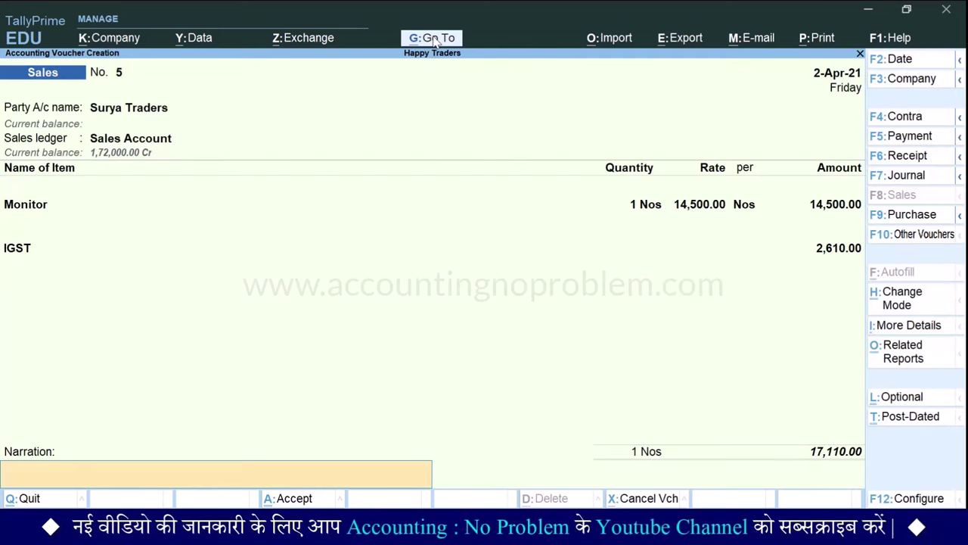
key(Return)
key(Return)
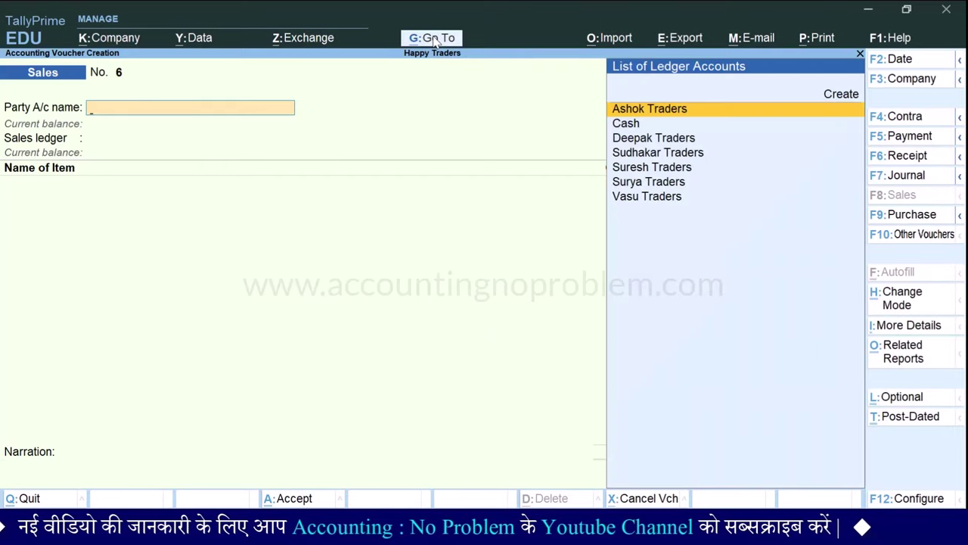
- Check that Surya Traders' voucher 5 appears under GSTR-1 B2B Invoices, then return to voucher entry
key(alt+g)
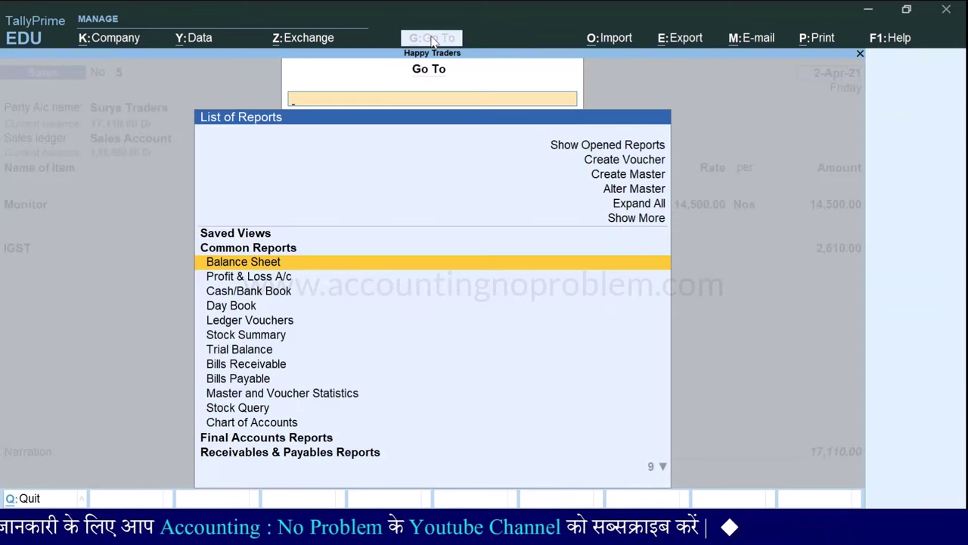
text(Gst)
key(Down)
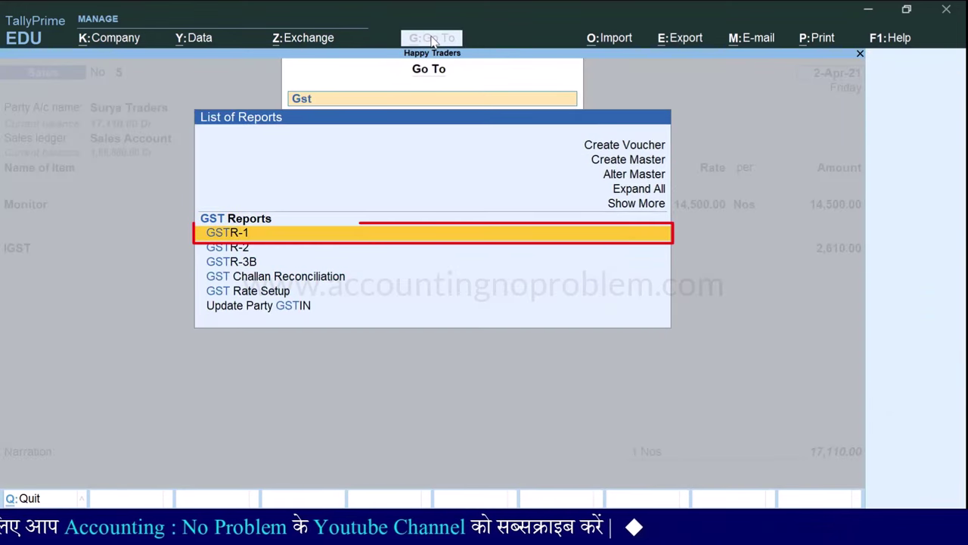
key(Return)
key(Down)
key(Down)
key(Down)
key(Down)
key(Down)
key(Down)
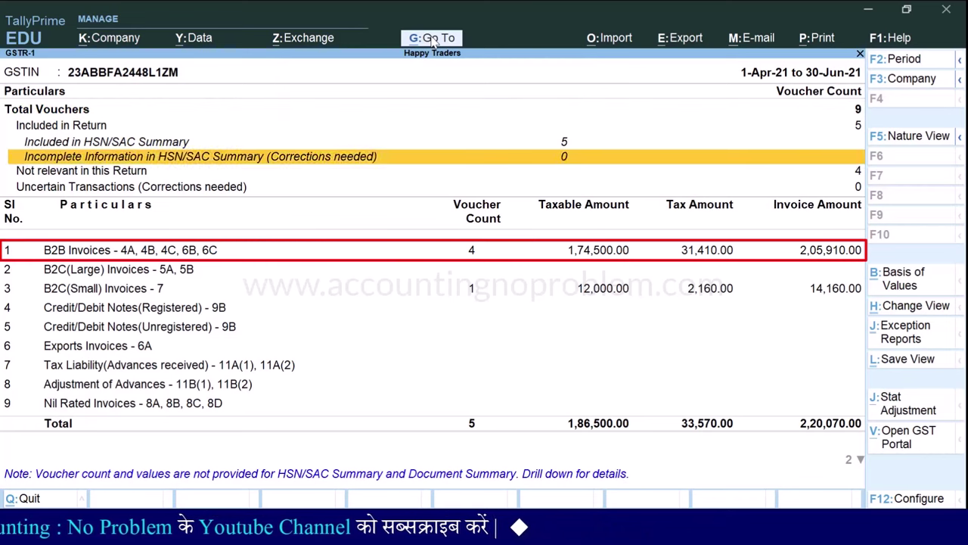
key(Return)
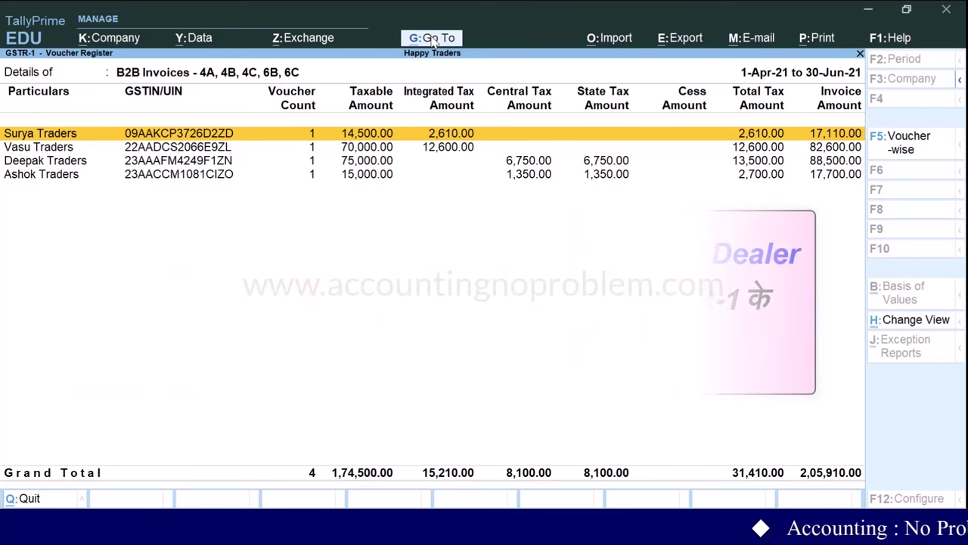
key(Escape)
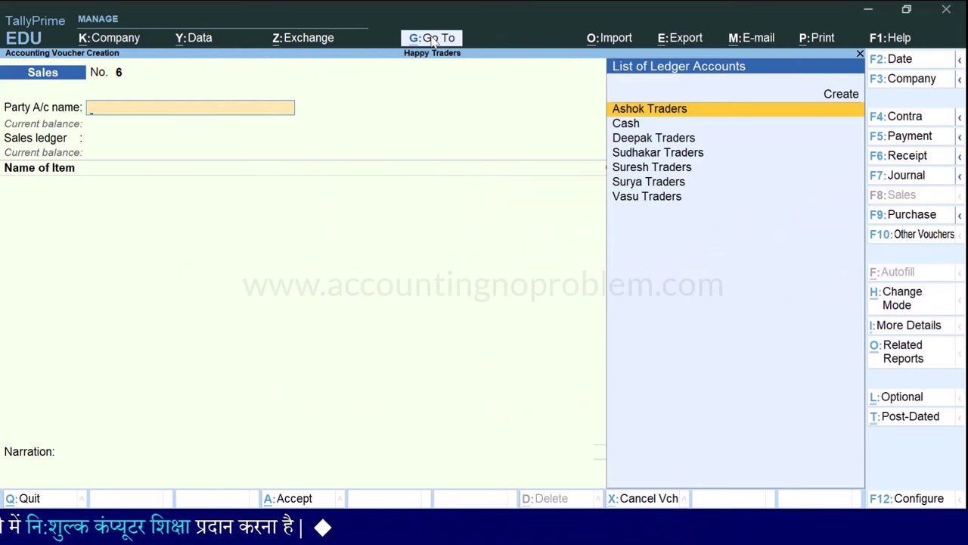
- Set Cash as the party account and the payment mode
key(Down)
key(Return)
key(Return)
key(Return)
key(Return)
key(Return)
key(Return)
key(Return)
key(Return)
key(Return)
key(Return)
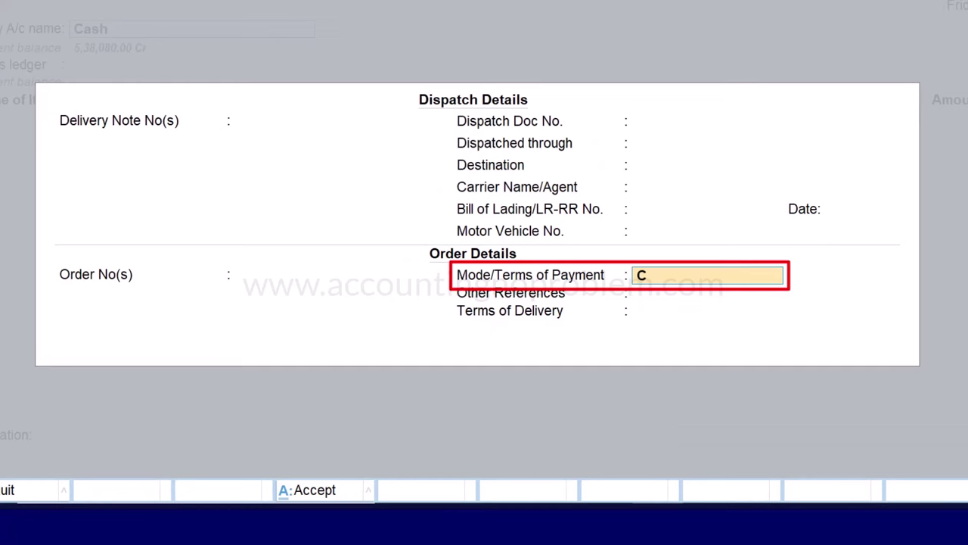
text(Cash)
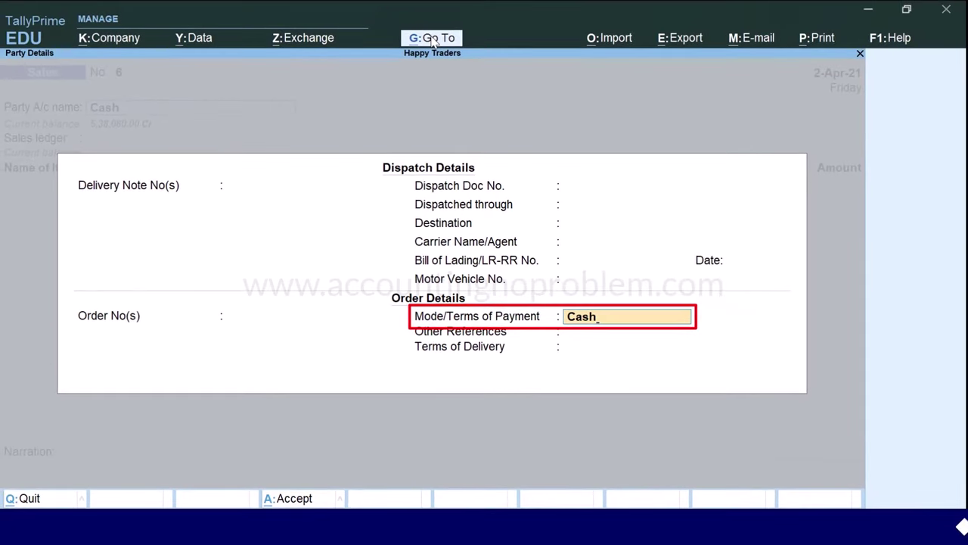
key(Return)
key(Return)
key(Return)
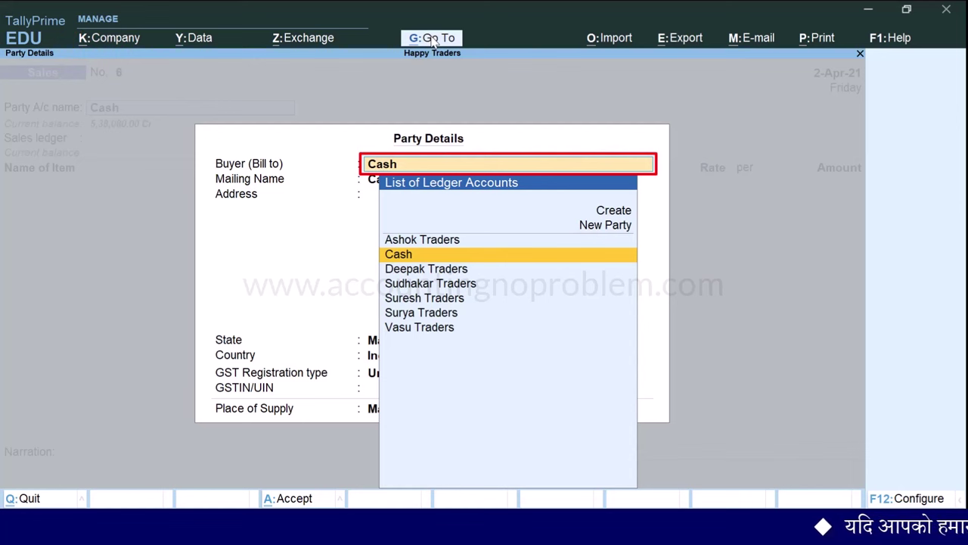
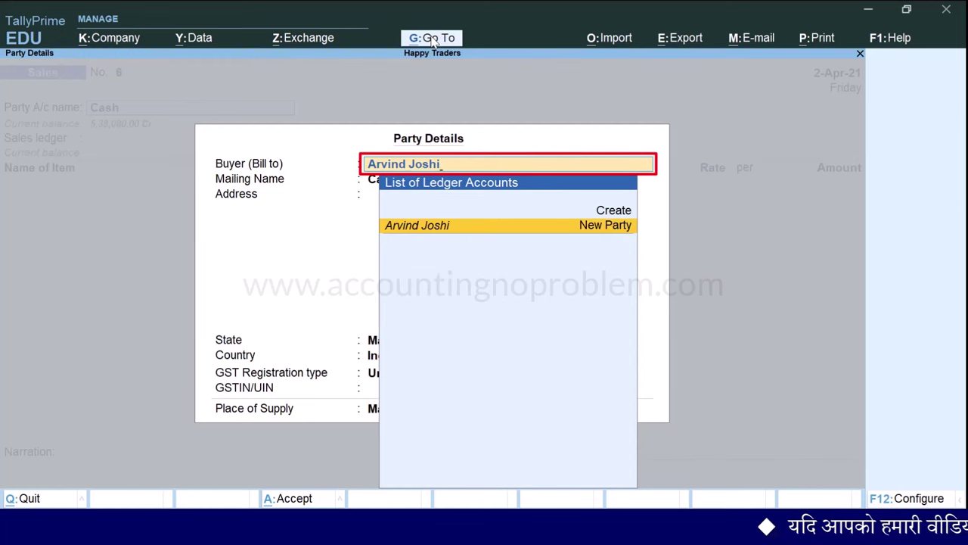
- Enter the consumer buyer's name and address, state Maharashtra, and registration type Consumer, then accept
key(Return)
key(Return)
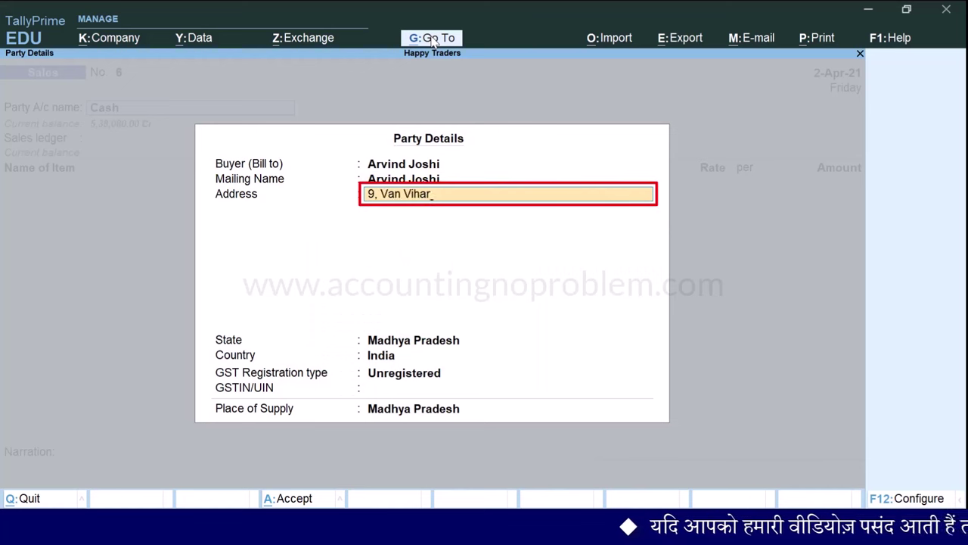
text(,)
key(Return)
key(Return)
key(Return)
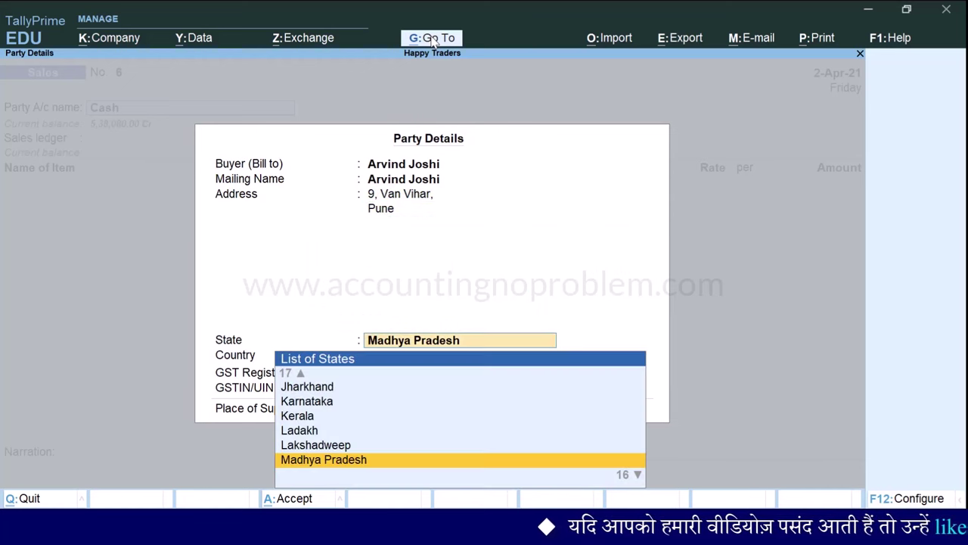
text(M)
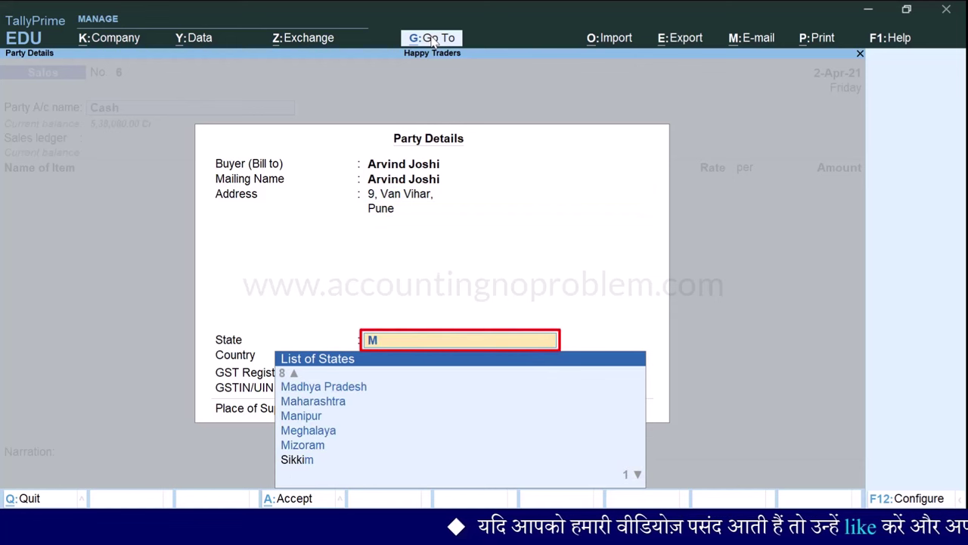
key(Down)
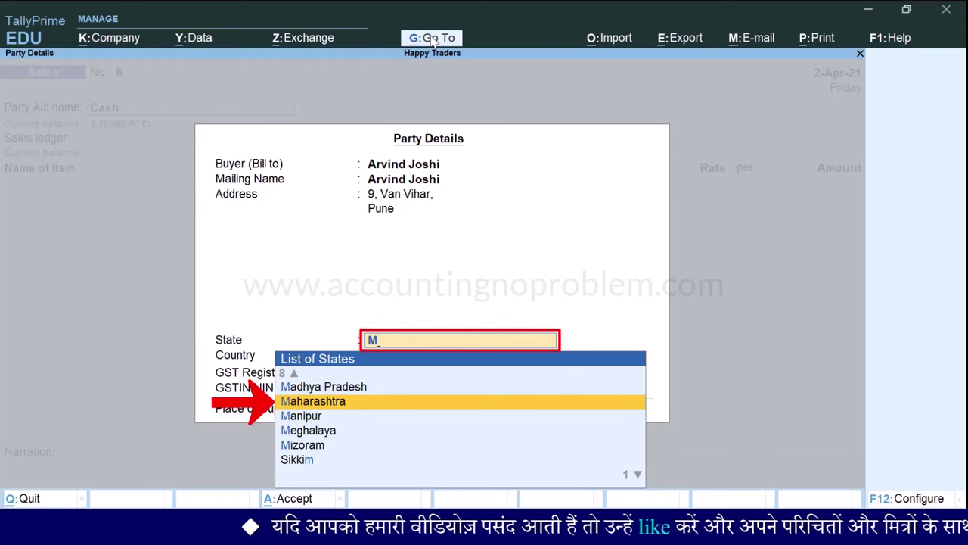
key(Return)
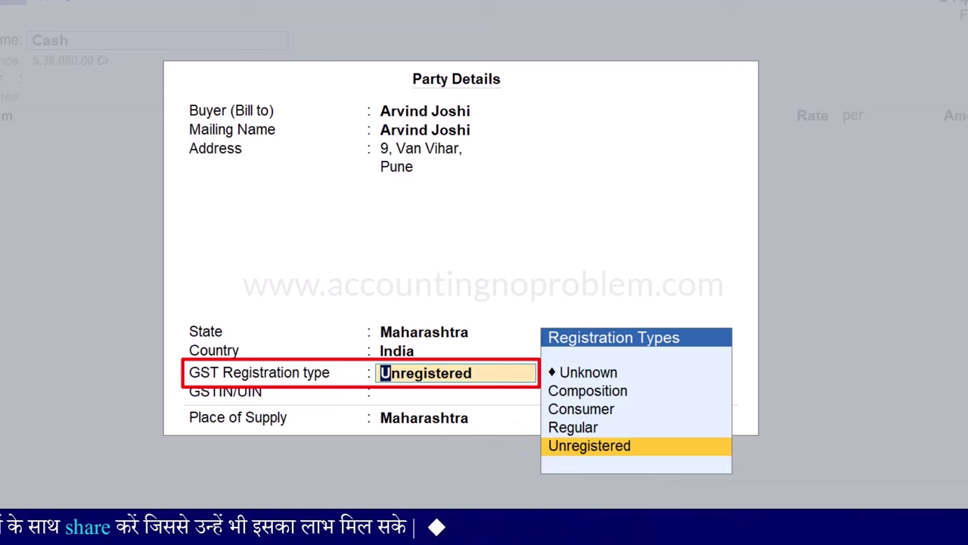
key(Up)
key(Up)
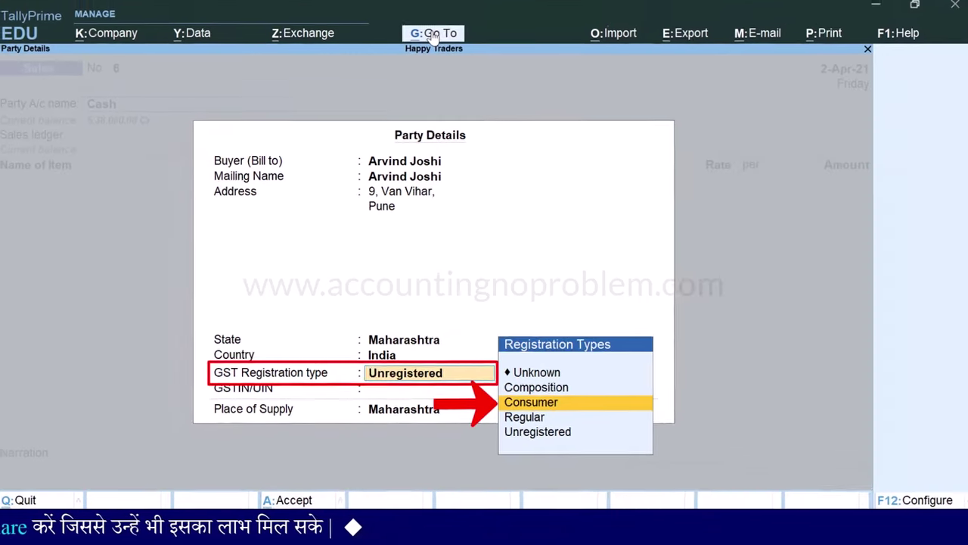
key(Return)
key(ctrl+a)
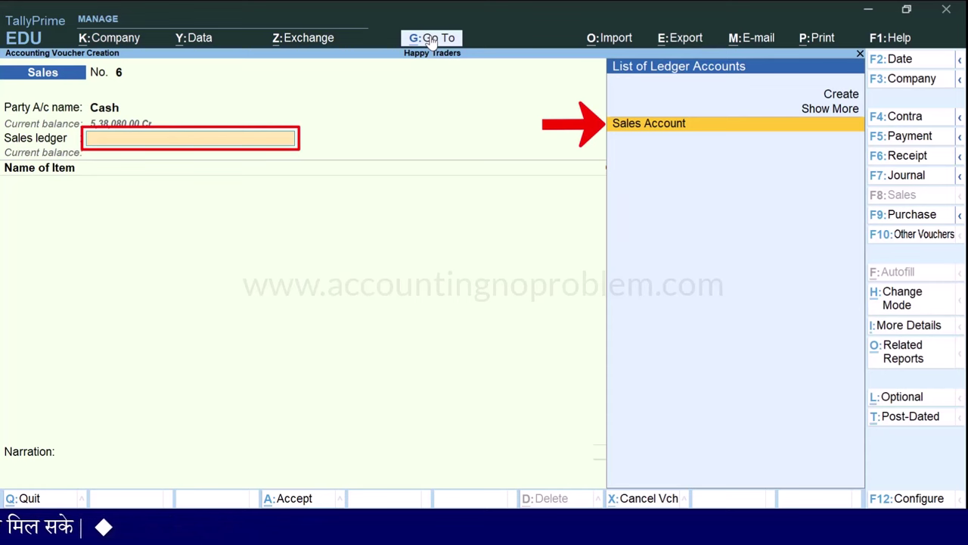
- Sell 1 Nos Monitor at 13,000.00 to Sales Account and add IGST of 2,340.00
key(Return)
text(M)
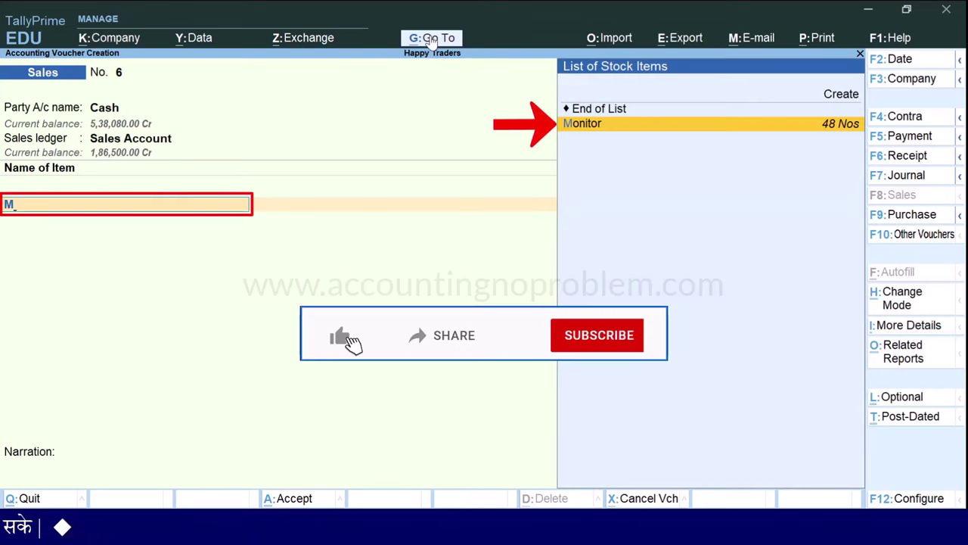
key(Return)
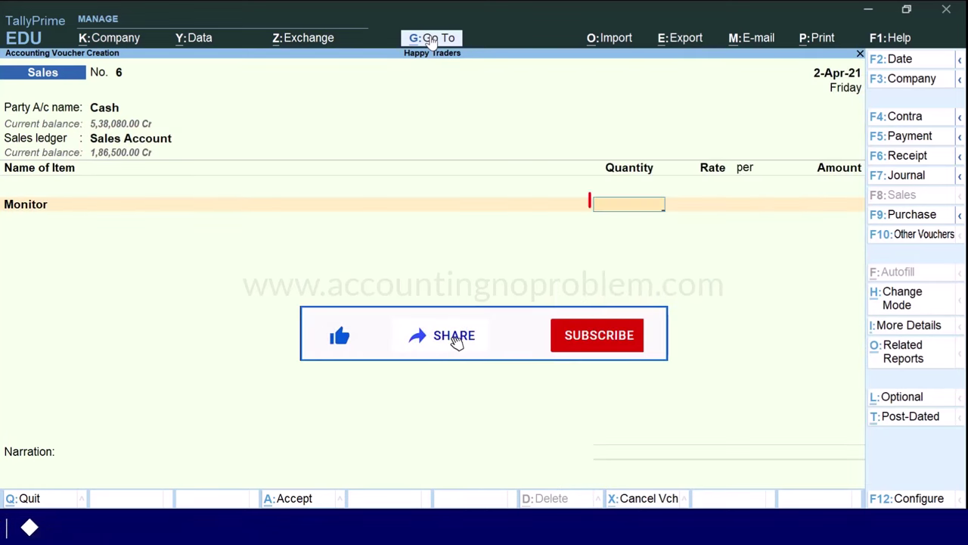
key(Return)
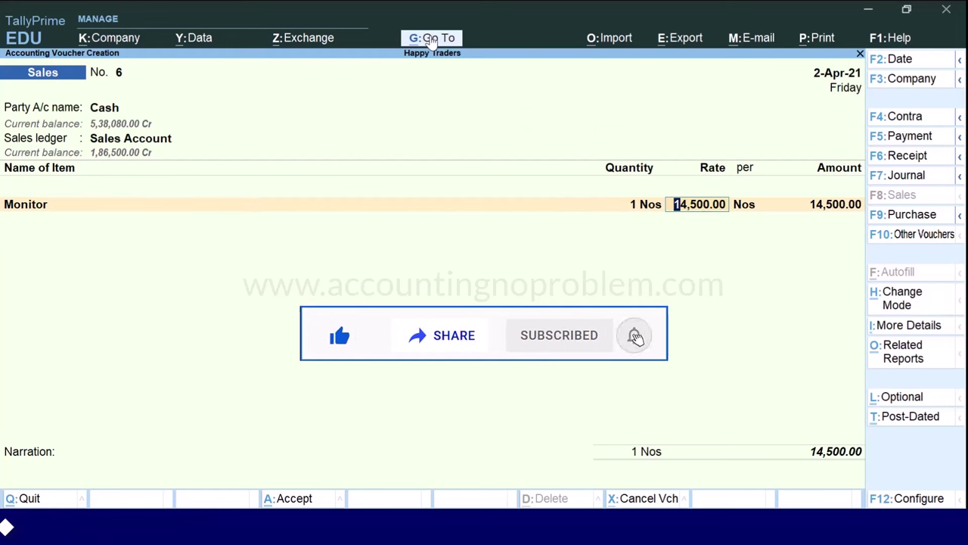
text(13,000)
key(Return)
key(Return)
key(Return)
key(Return)
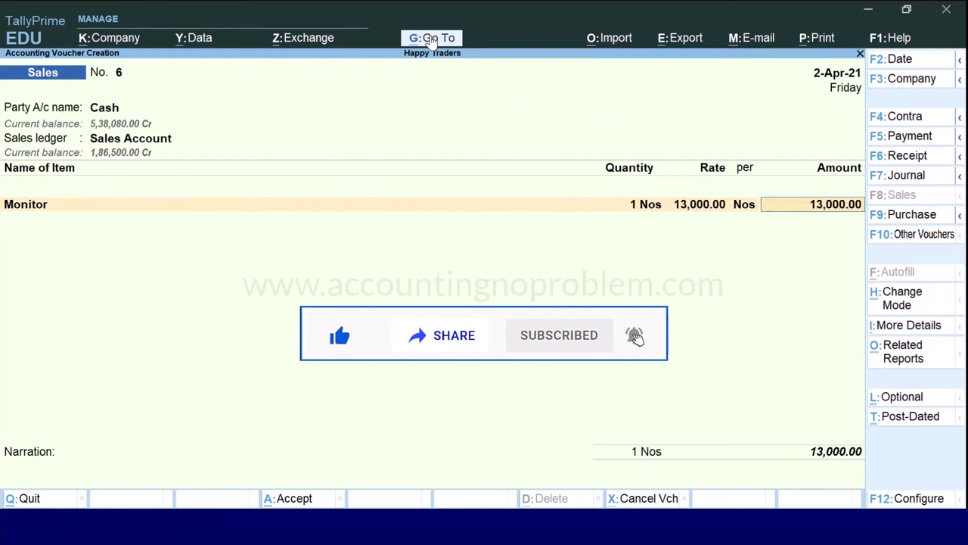
key(BackSpace)
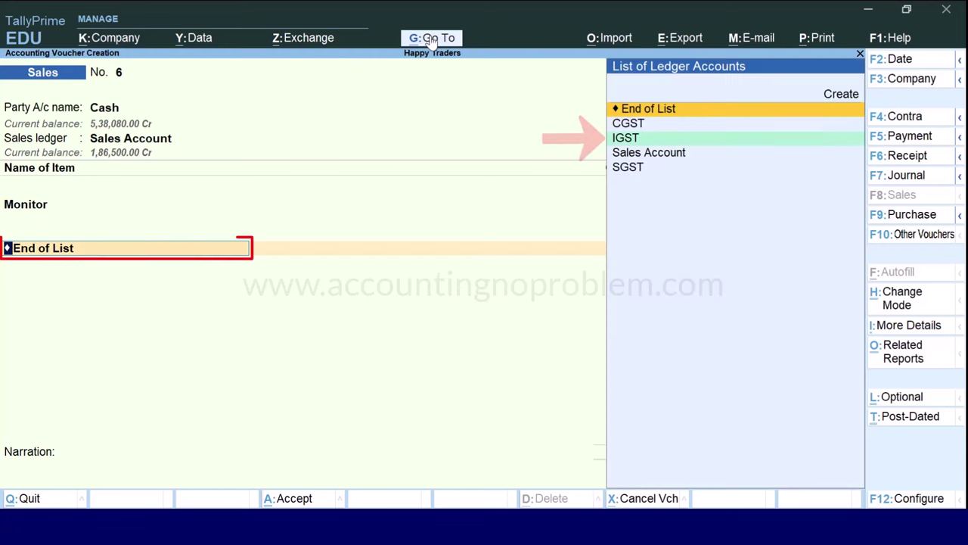
key(Down)
key(Down)
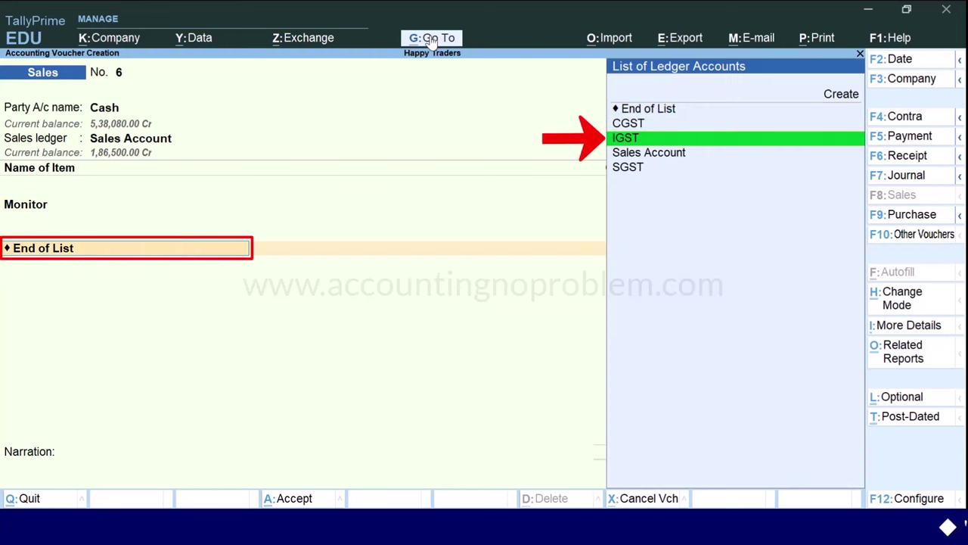
key(Return)
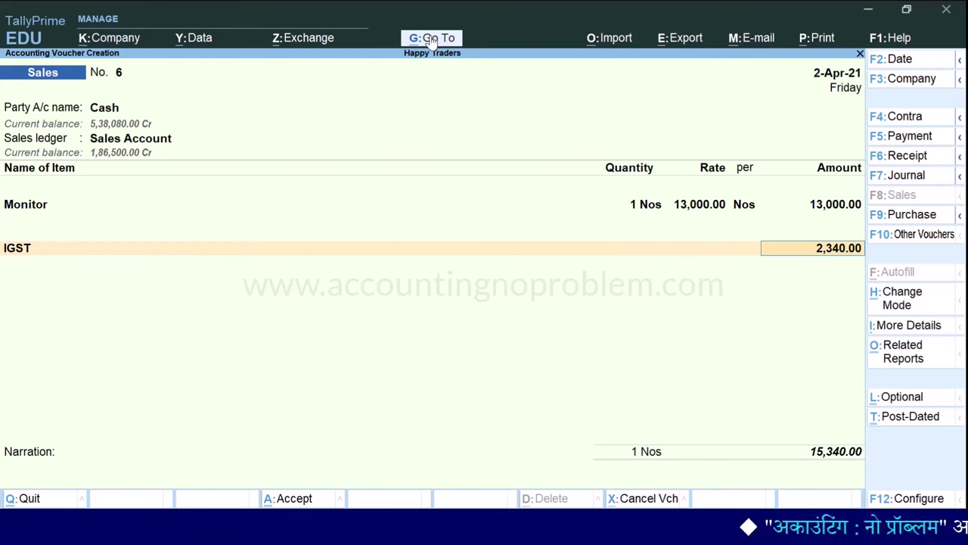
key(Return)
key(Return)
key(Return)
key(Return)
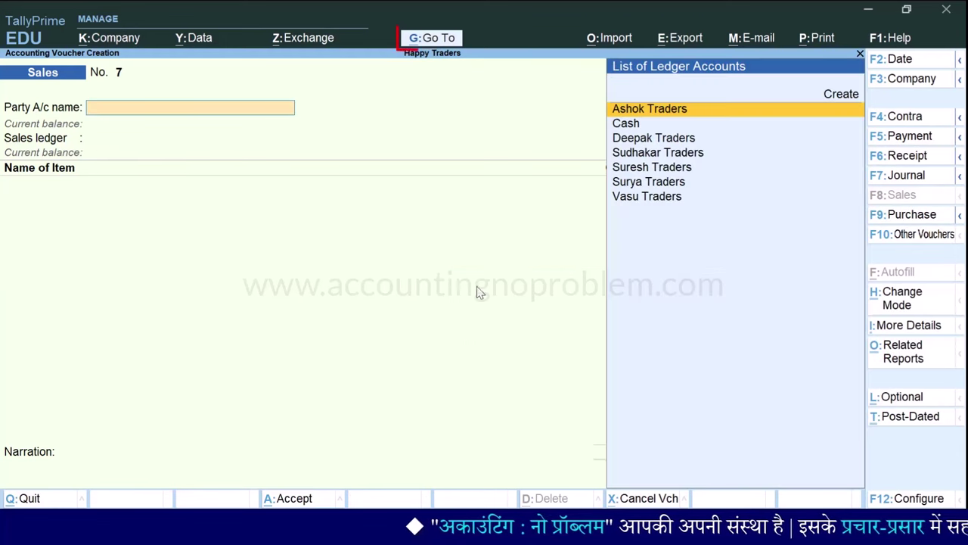
- Check GSTR-1 B2C(Small) Invoices for the Maharashtra sale (13,000.00 taxable, IGST 2,340.00), then return
click(429, 39)
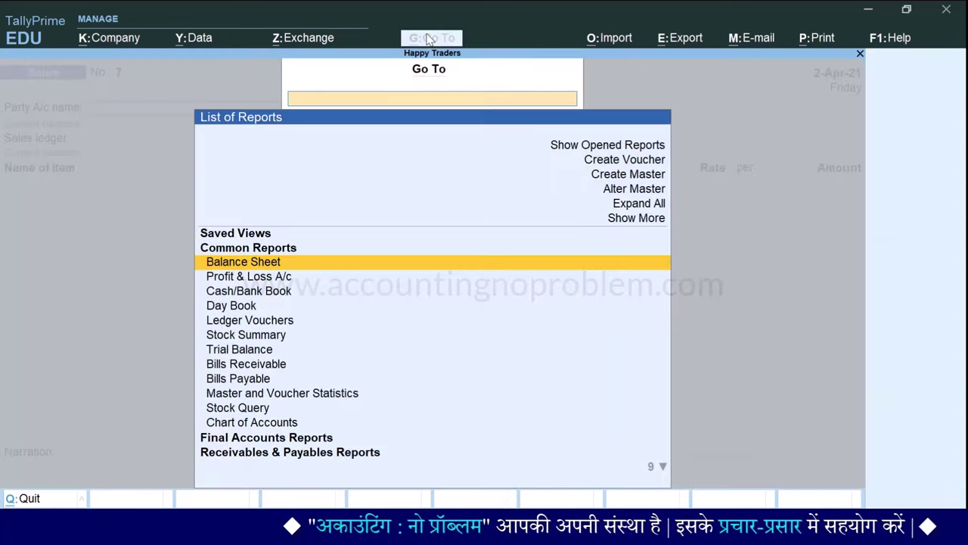
text(Gst)
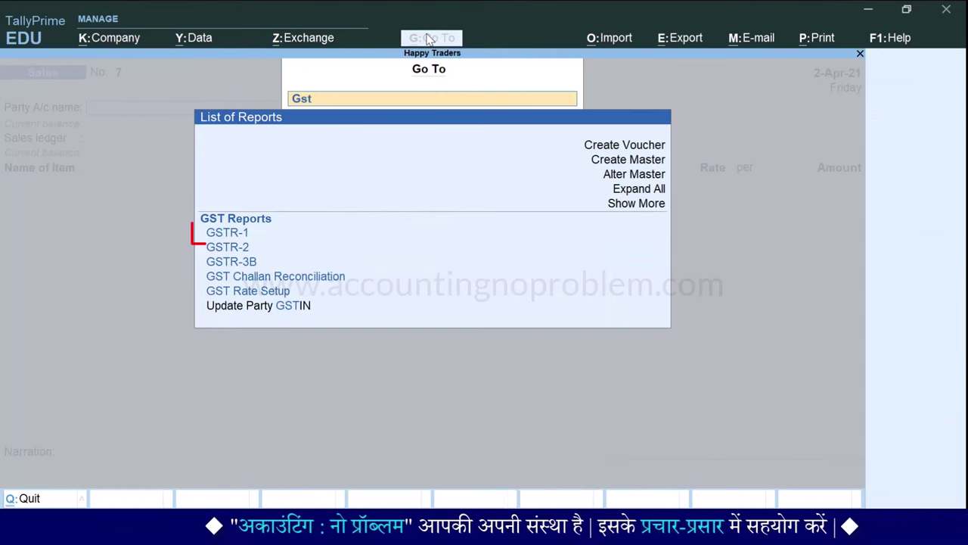
key(Return)
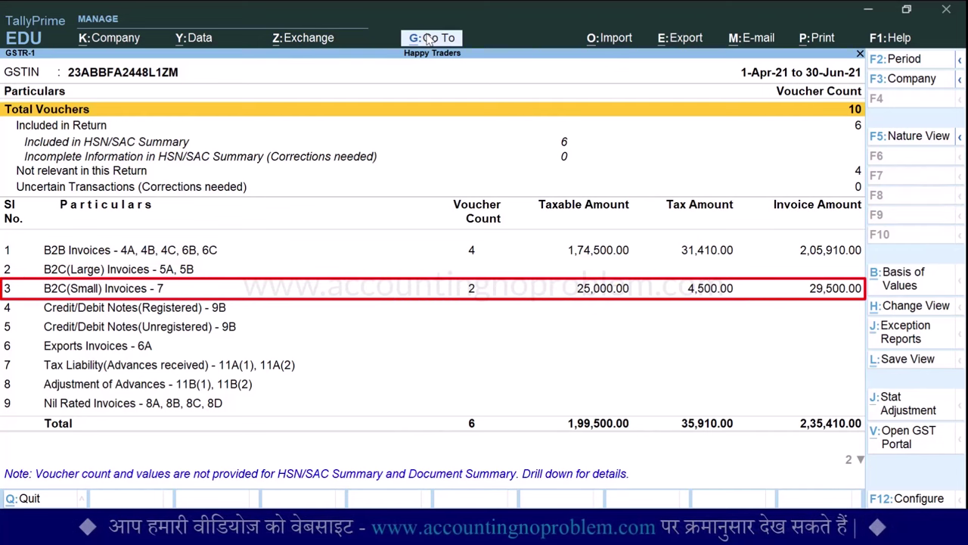
key(Down)
key(Down)
key(Down)
key(Down)
key(Down)
key(Down)
key(Down)
key(Down)
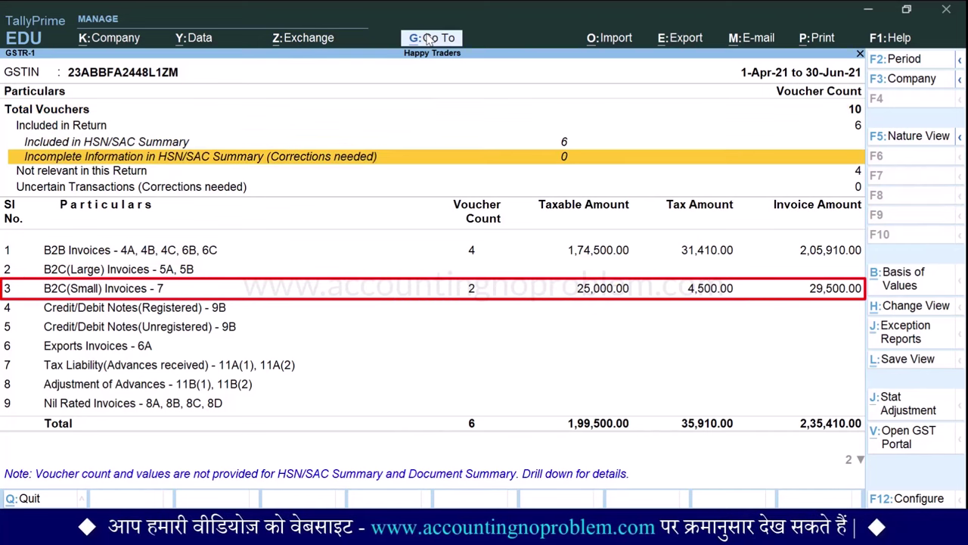
key(Return)
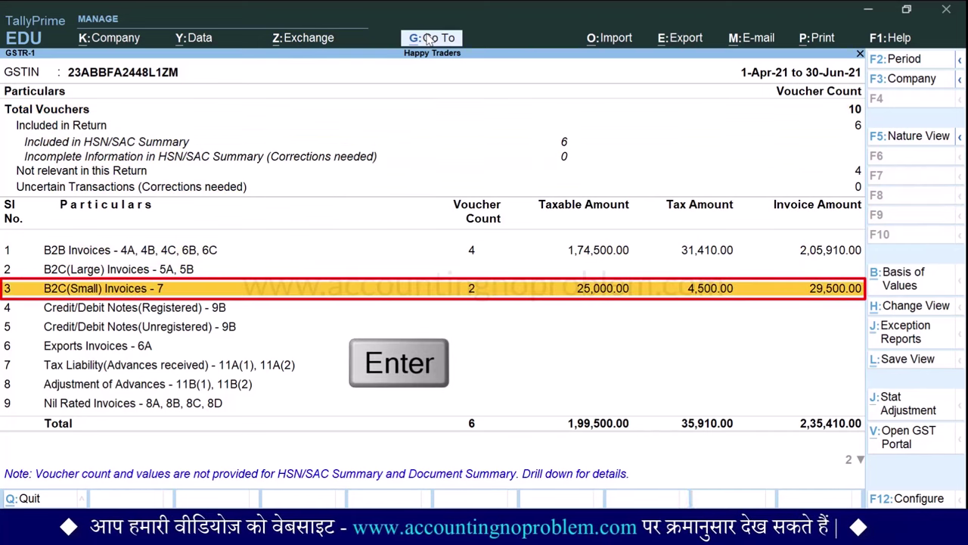
key(Down)
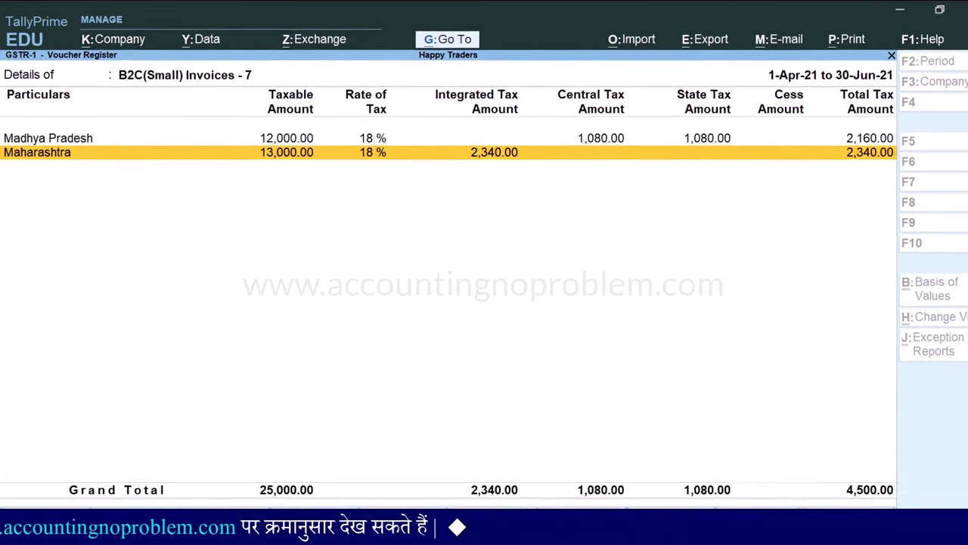
key(Escape)
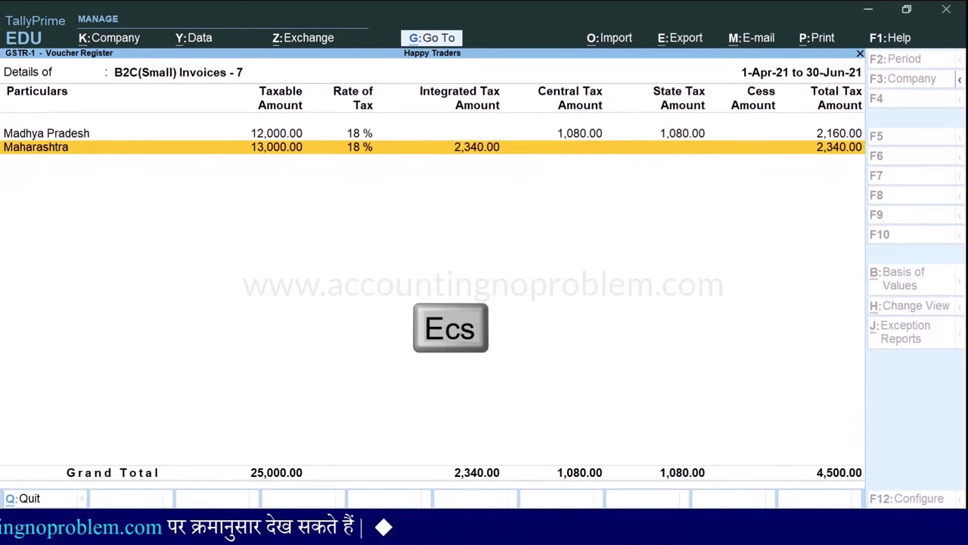
key(Escape)
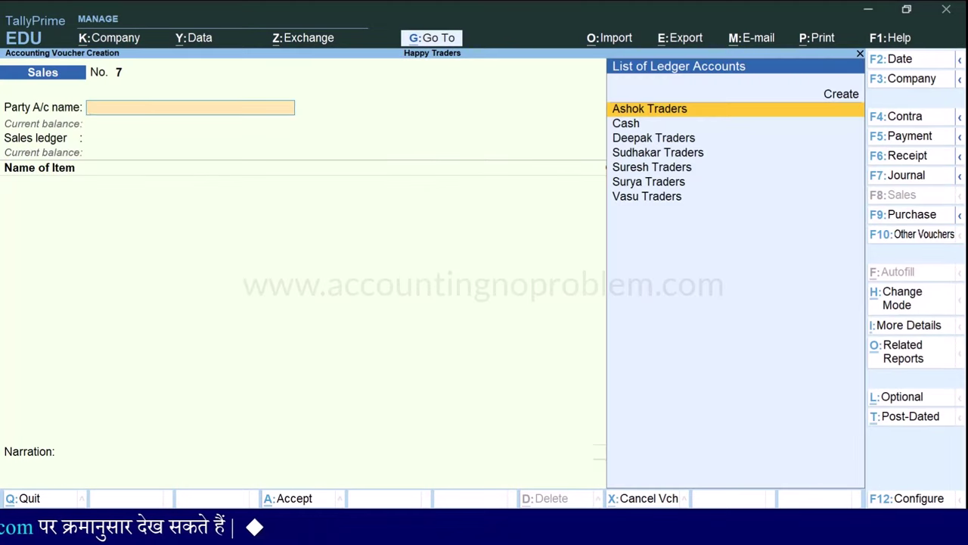
- Alter sales voucher 6 to 17 Nos of Monitor, giving IGST 39,780.00 and total 2,60,780.00, and save
key(Page_Up)
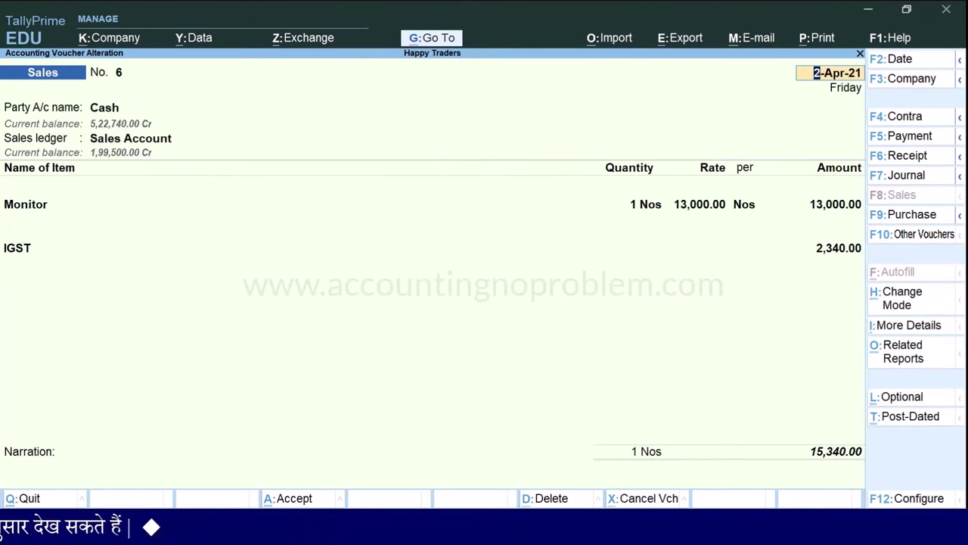
key(Return)
key(Return)
key(Return)
key(Return)
key(Return)
key(Return)
key(Return)
key(Return)
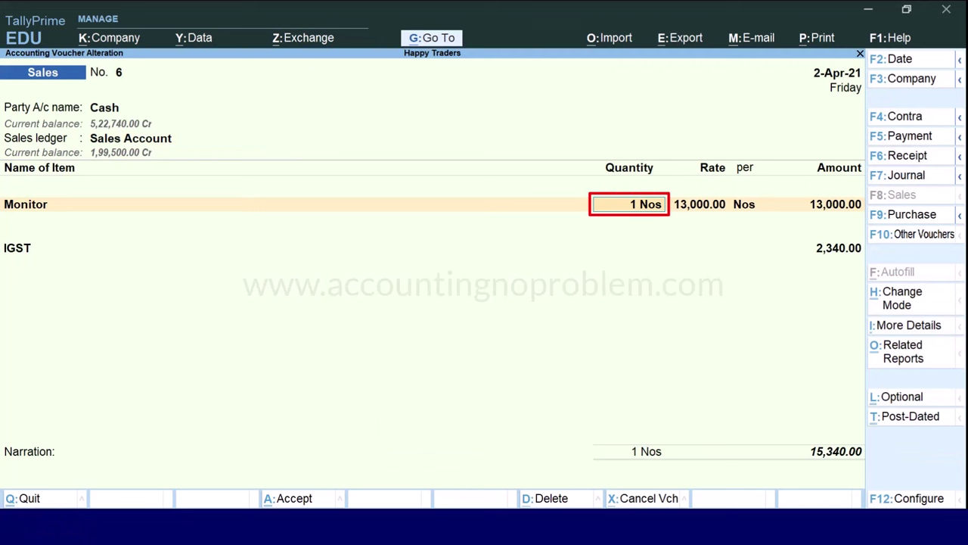
text(17)
key(Return)
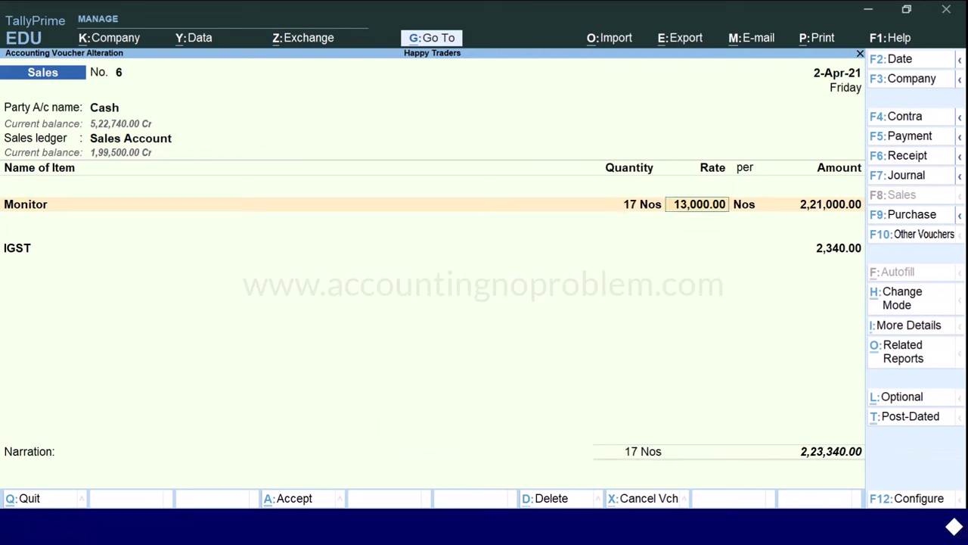
key(Return)
key(Return)
key(Return)
key(Return)
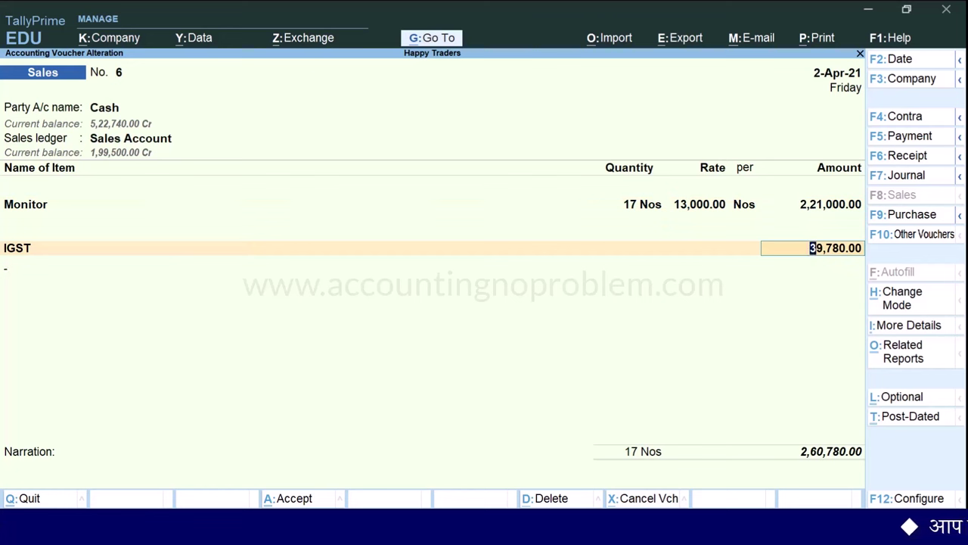
key(Return)
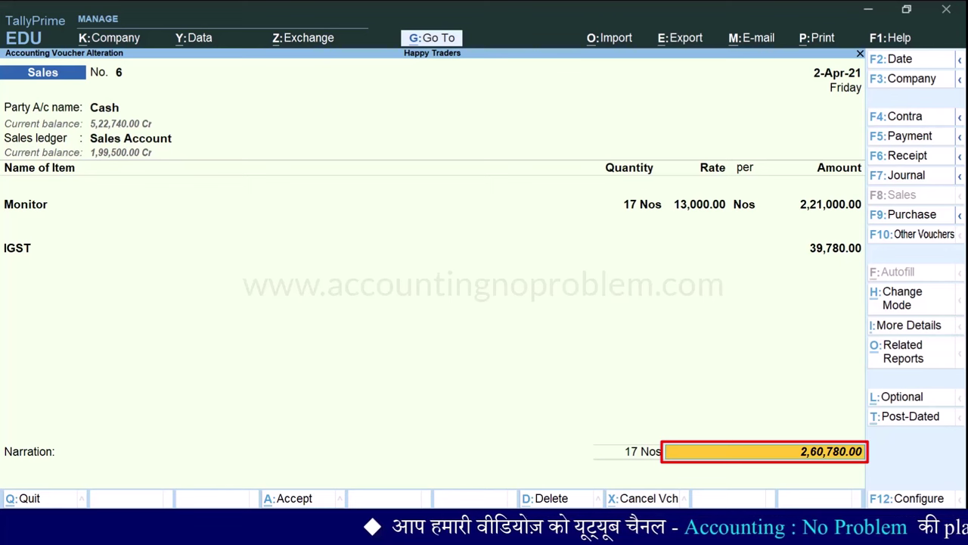
key(Return)
key(Return)
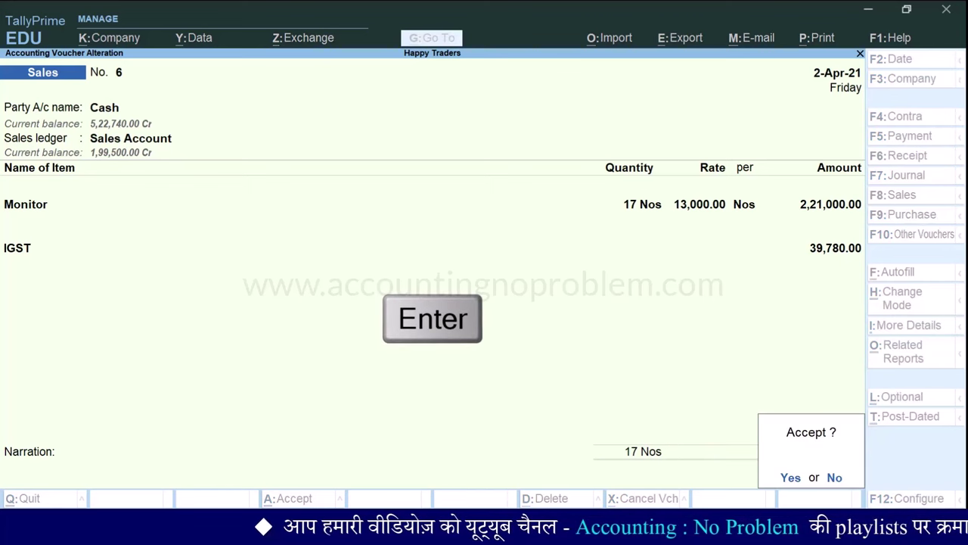
key(Return)
- Open the GSTR-1 report and drill into B2C(Large) Invoices to see voucher 6
key(alt+g)
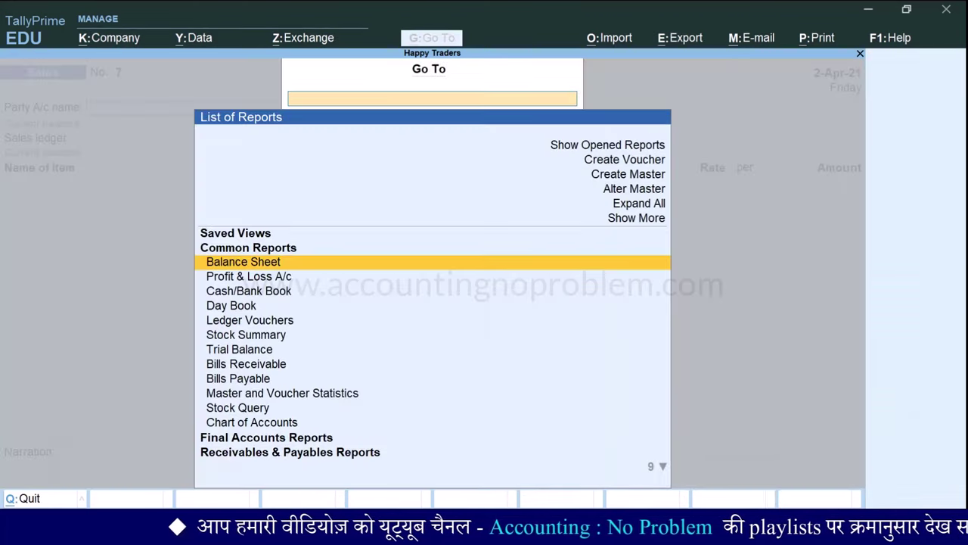
text(Gst)
key(Down)
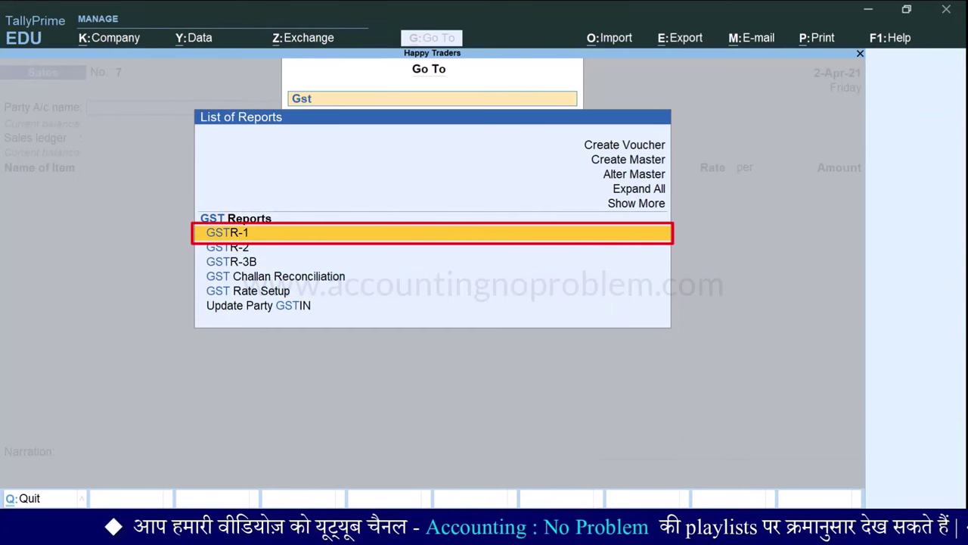
key(Return)
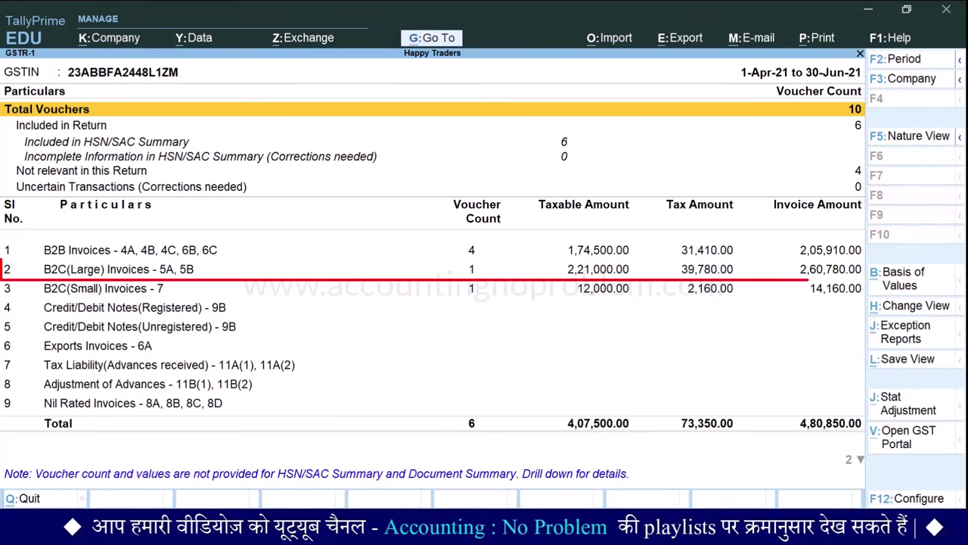
key(Down)
key(Down)
key(Down)
key(Down)
key(Down)
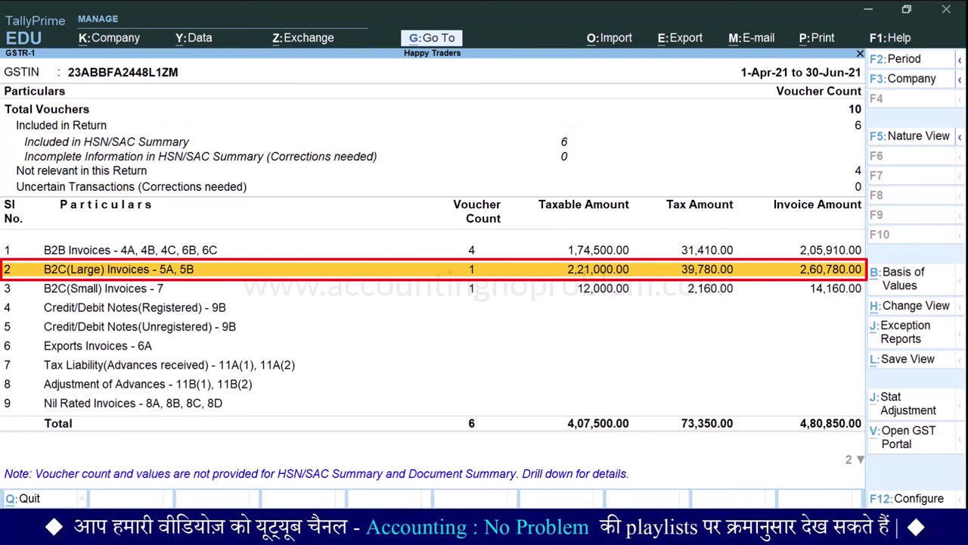
key(Return)
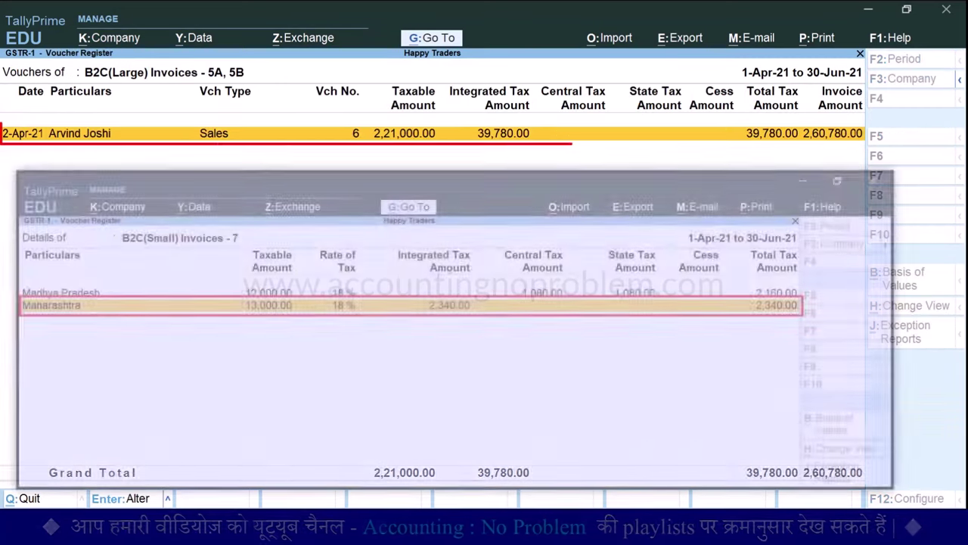
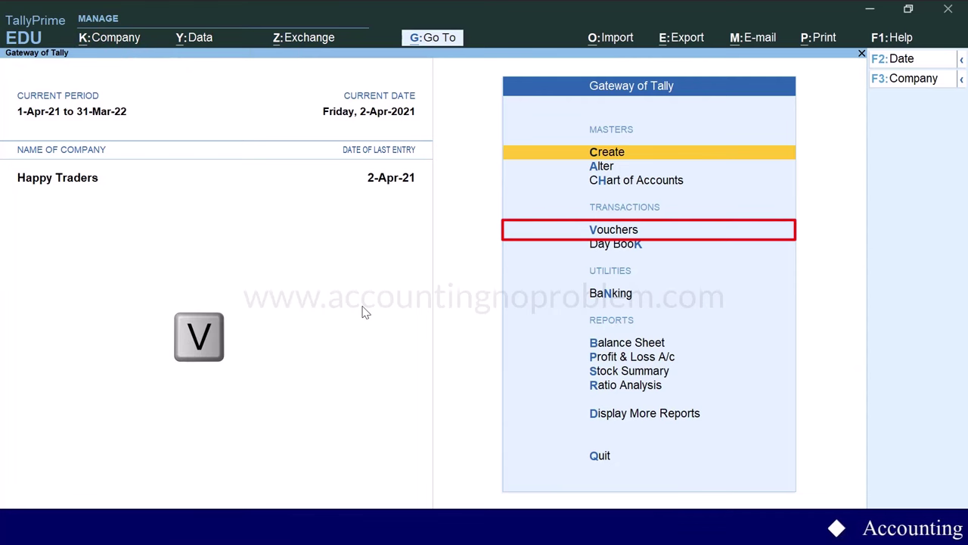
- Start a new voucher and bring up the Change Voucher Type list through F10: Other Vouchers
key(v)
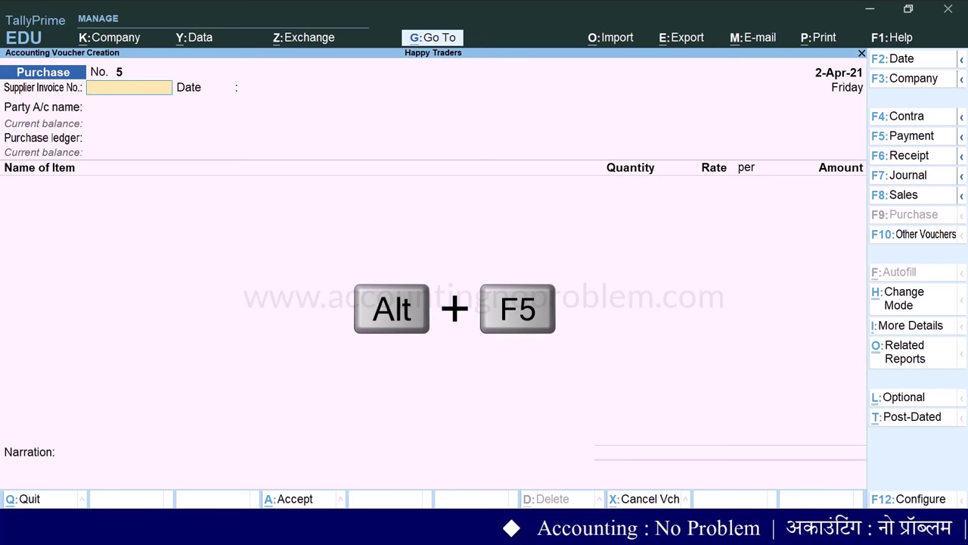
key(alt)
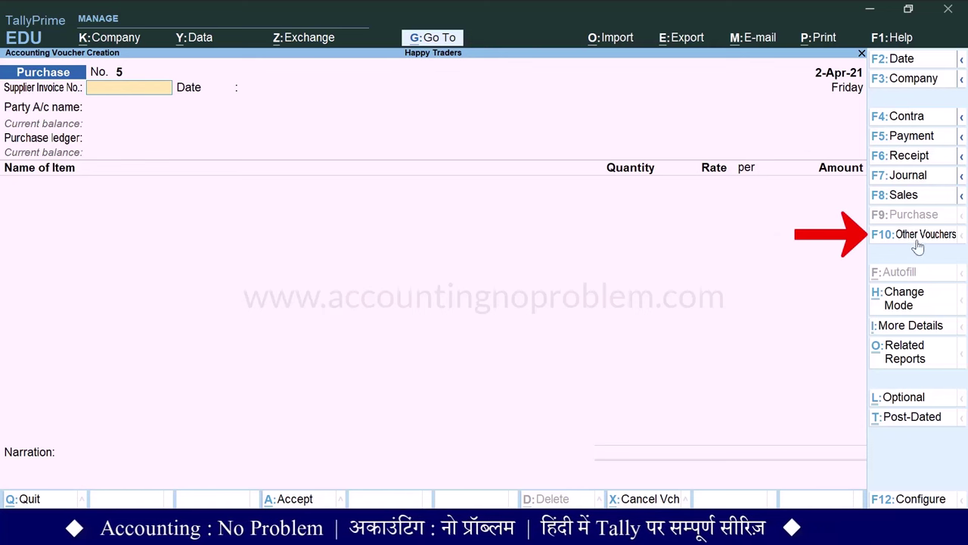
key(F10)
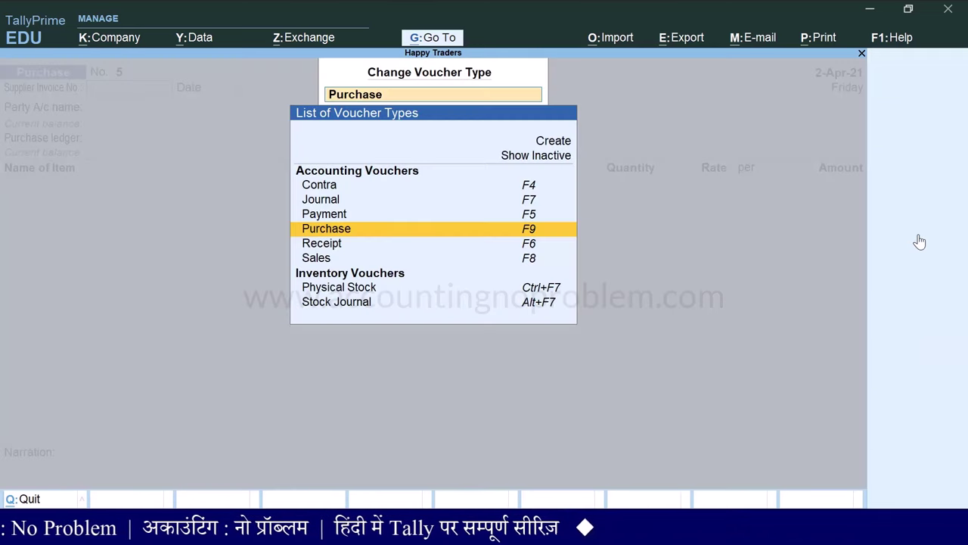
click(921, 241)
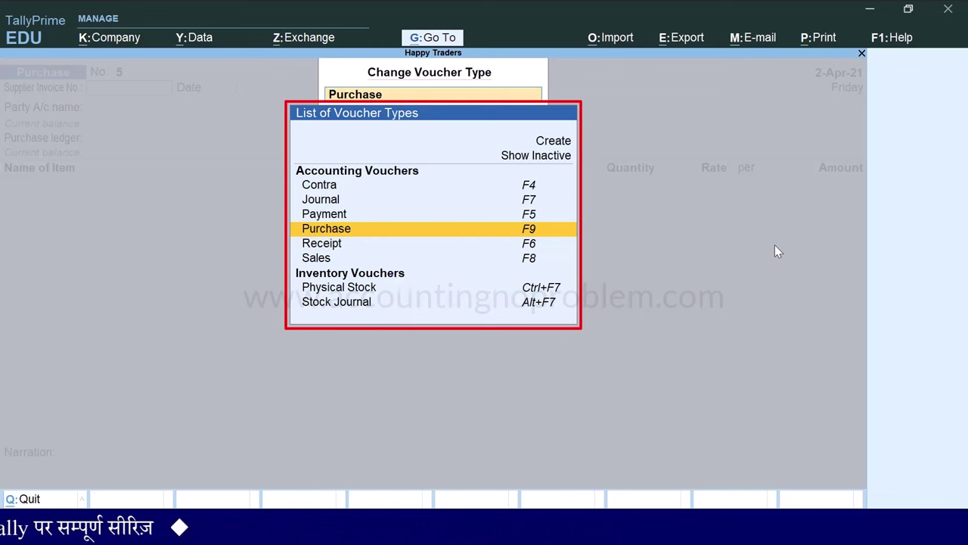
- Show inactive voucher types, then select and activate Debit Note, giving Debit Note No. 1
key(Up)
key(Up)
key(Up)
key(Up)
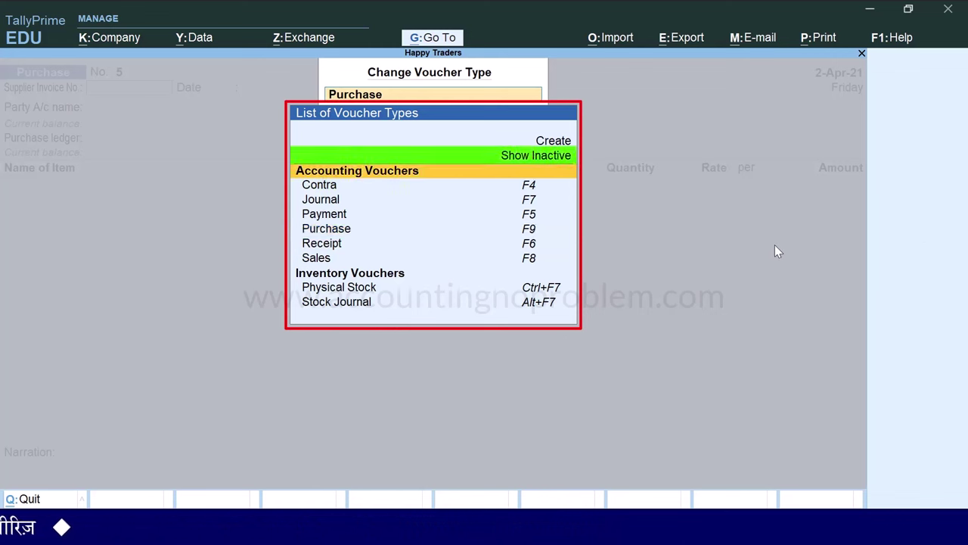
key(Up)
key(Return)
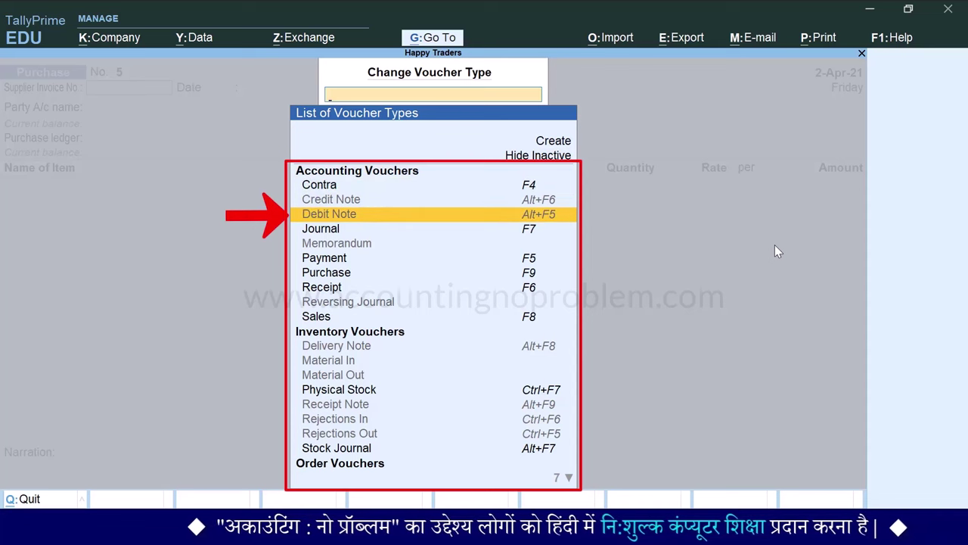
key(Return)
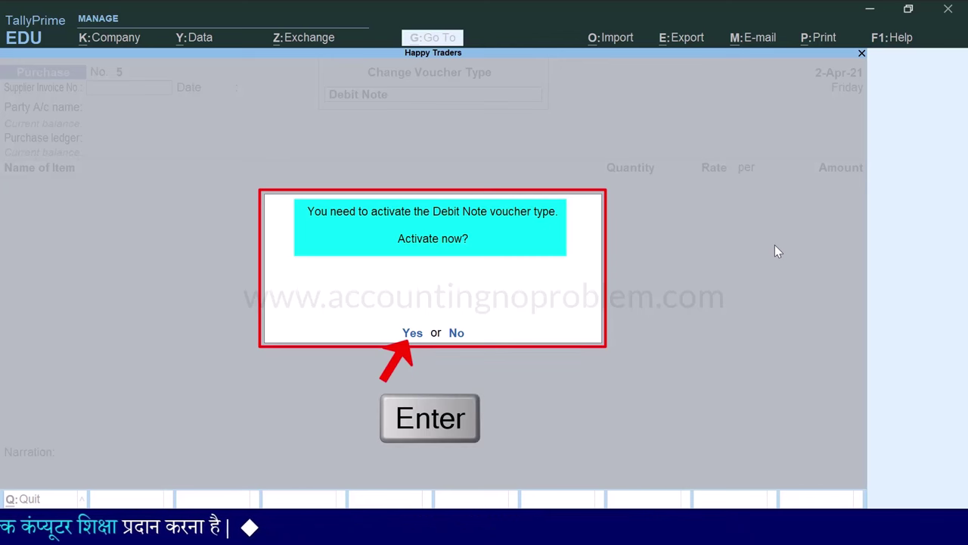
key(Return)
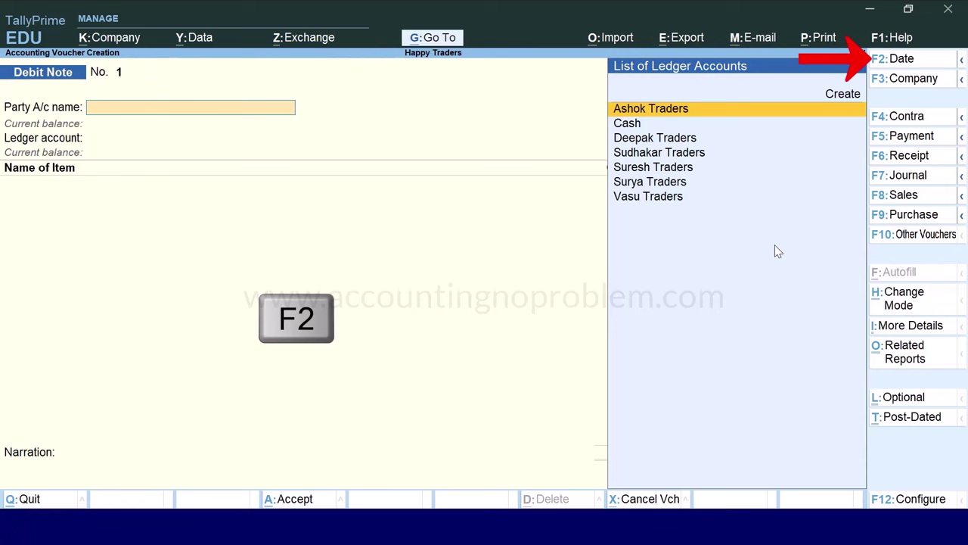
- Enter 2. as the voucher date so the Debit Note is dated 2-Apr-21
key(F2)
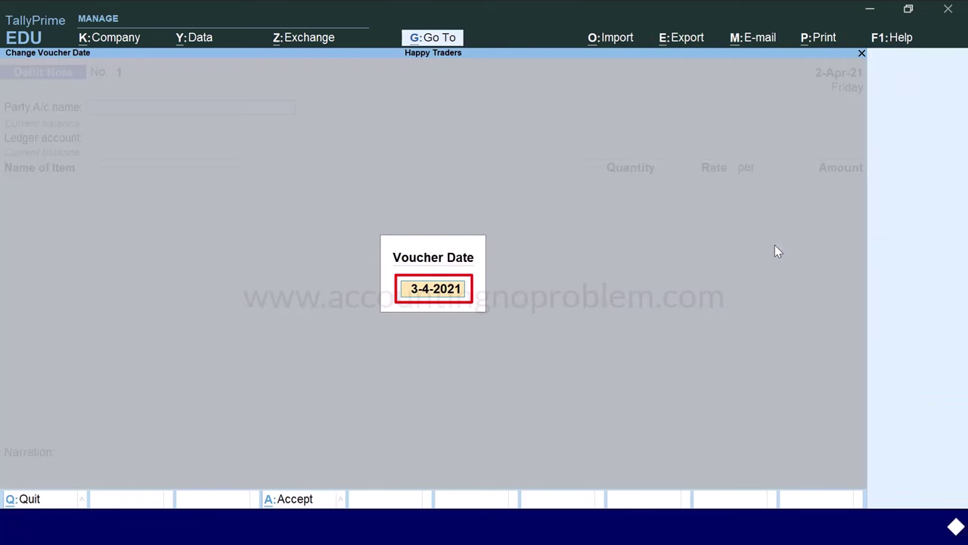
text(2.4)
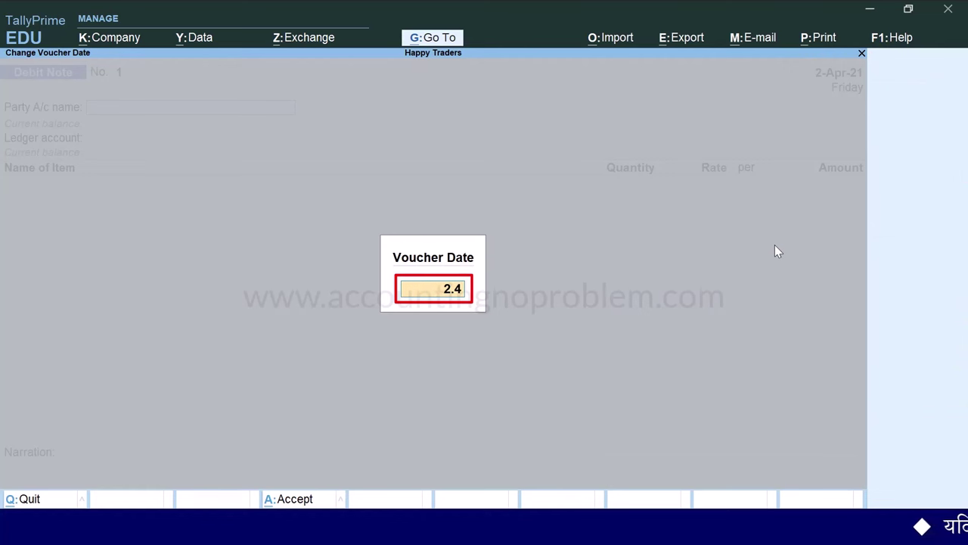
key(Return)
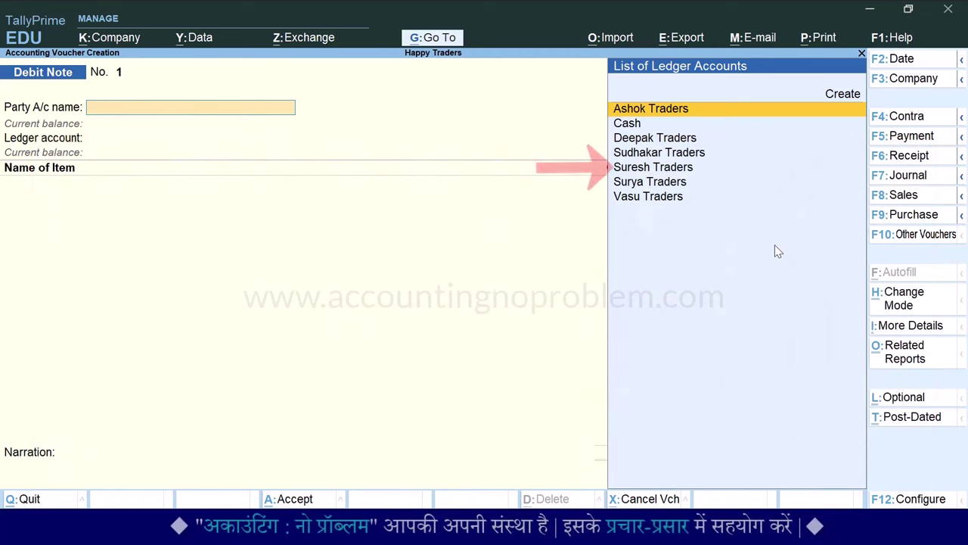
- Choose Suresh Traders as the party account and move past the motor vehicle number
key(Down)
key(Down)
key(Down)
key(Down)
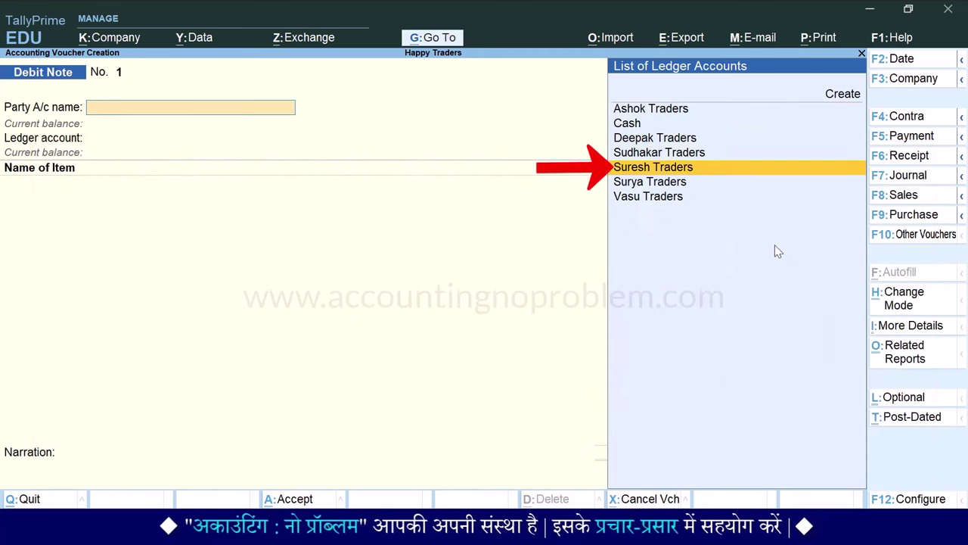
key(Return)
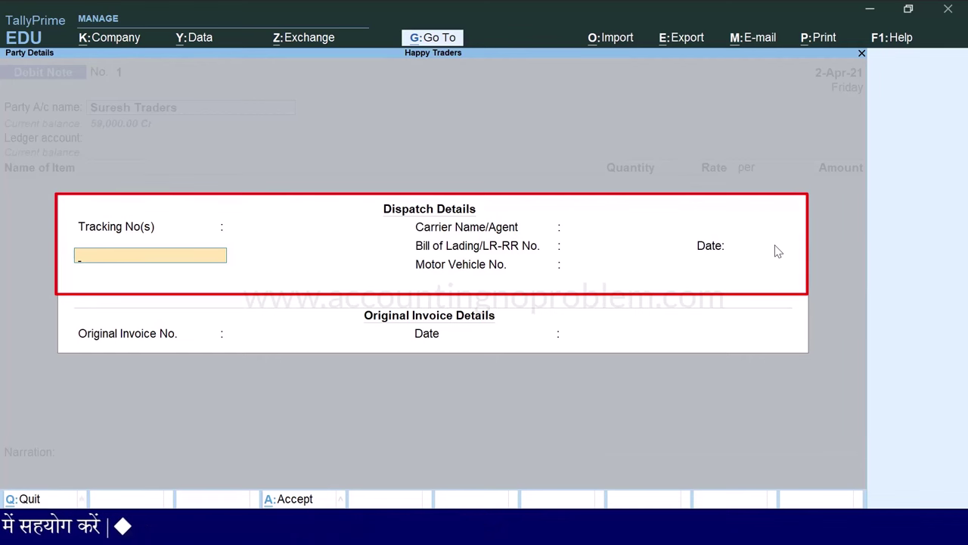
key(Return)
key(Return)
key(Return)
key(Return)
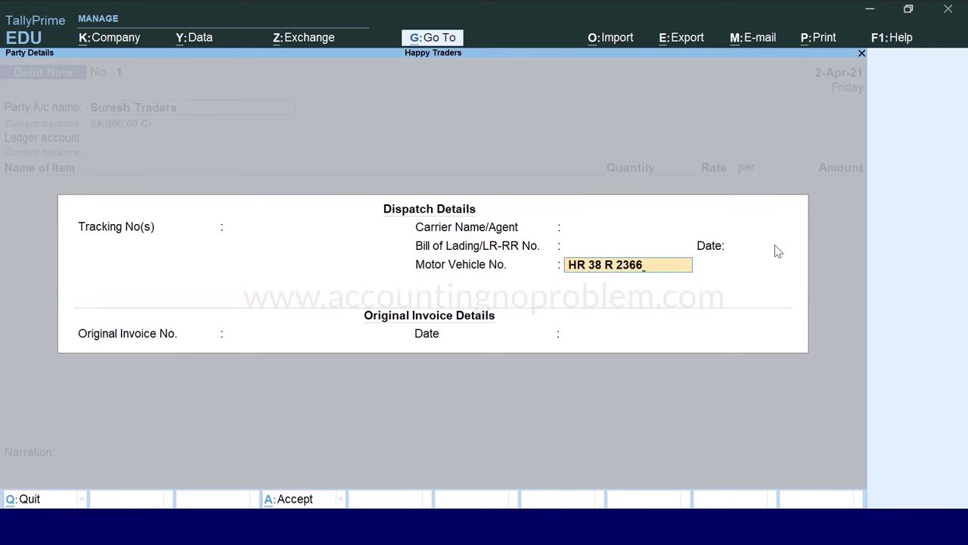
key(Return)
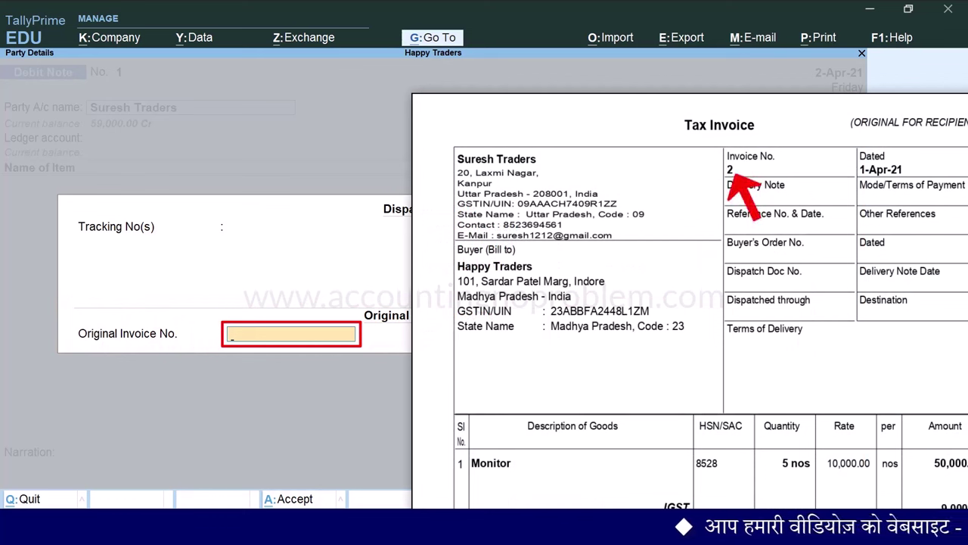
- Enter original invoice number 2 dated 1.4.21, then accept the party details
text(2)
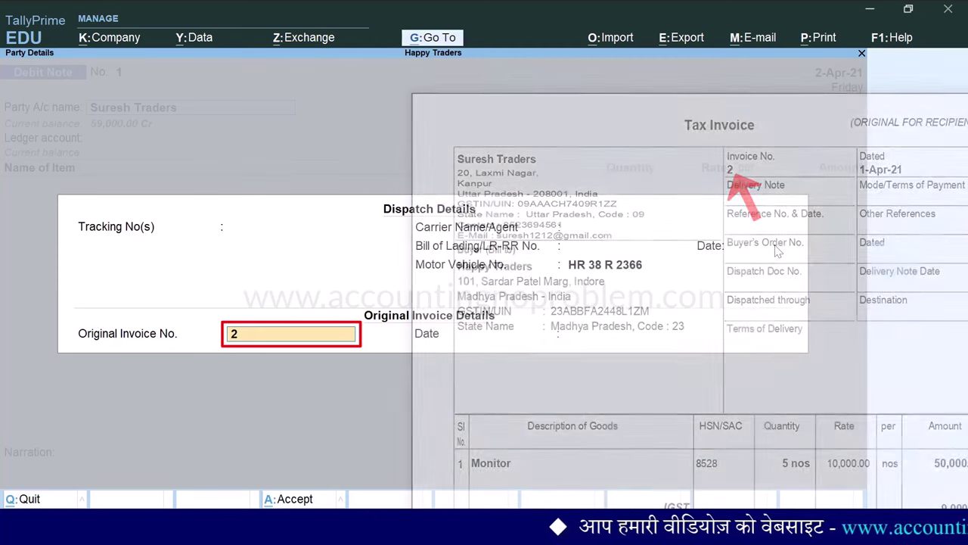
key(Return)
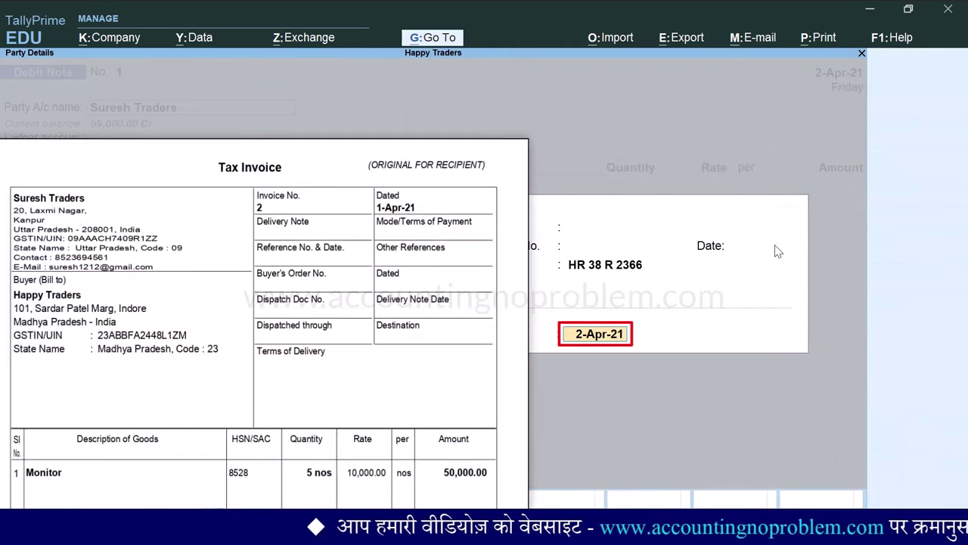
text(1.4.21)
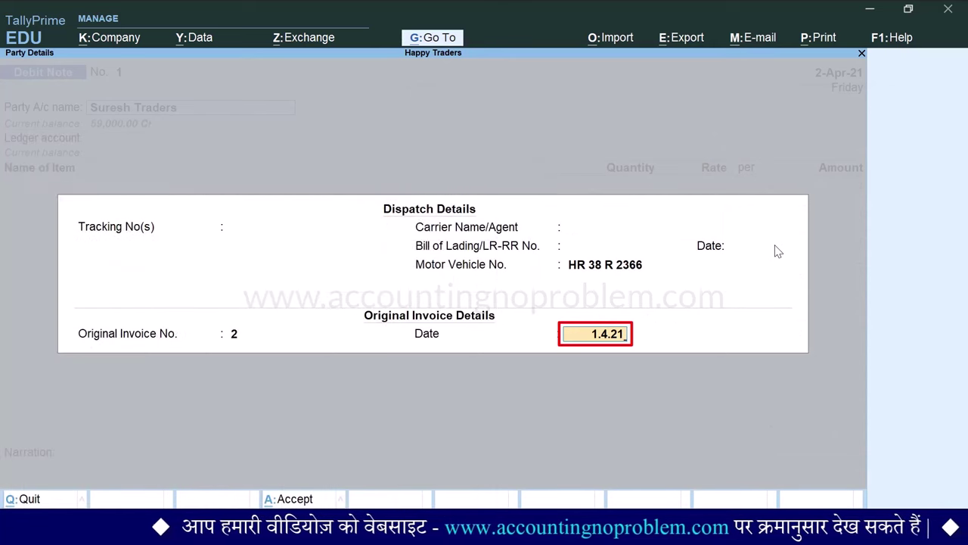
key(Return)
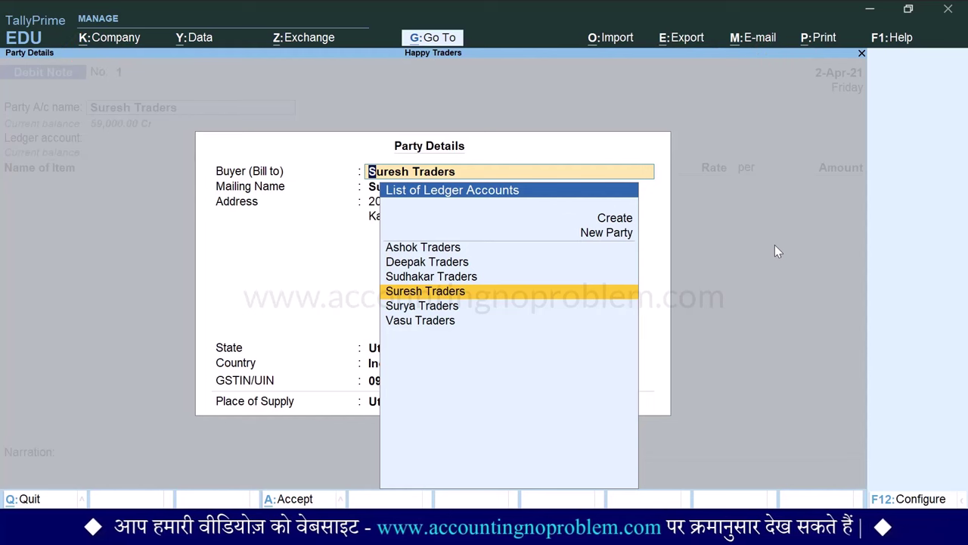
key(Return)
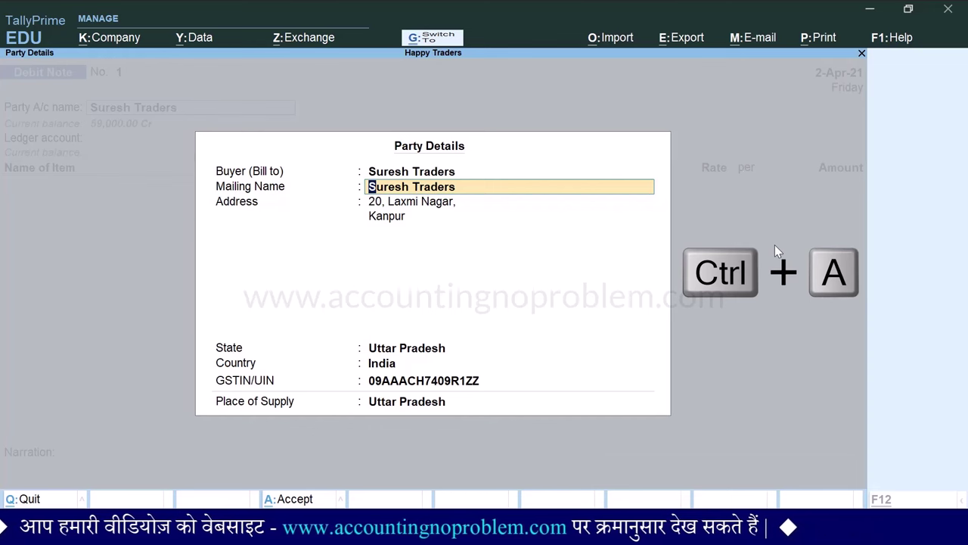
key(ctrl+a)
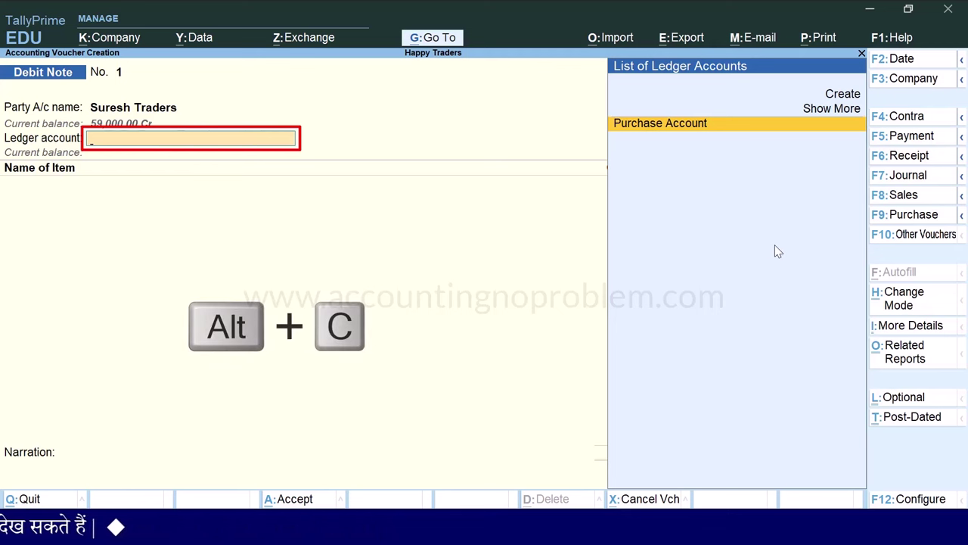
- Create and save a Purchase Return ledger under Purchase Accounts with supply type Goods
key(alt+c)
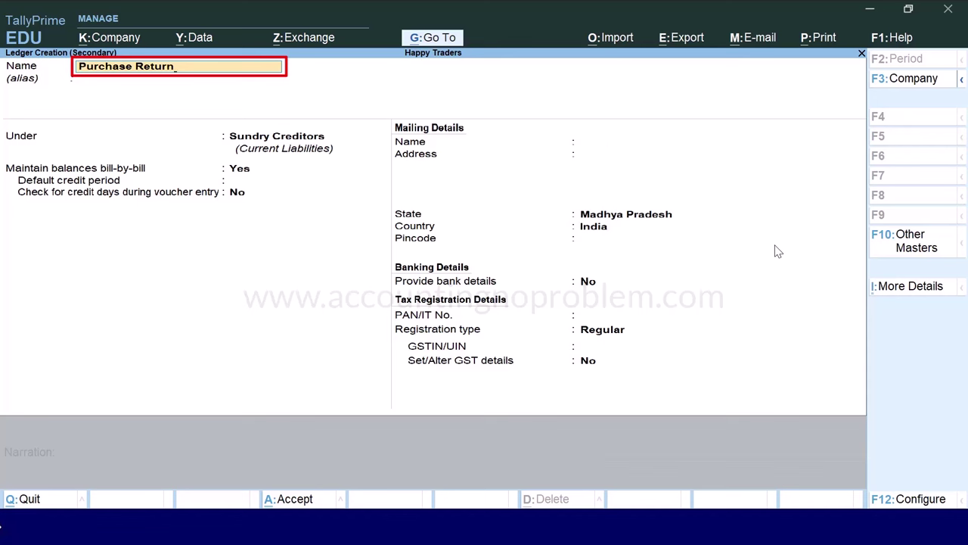
key(Return)
key(Return)
text(P)
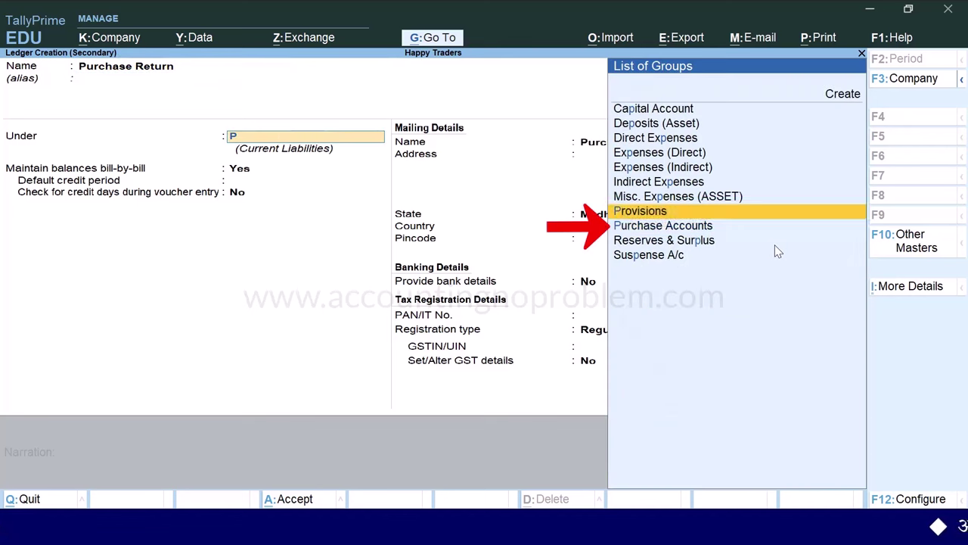
key(Down)
key(Return)
key(Return)
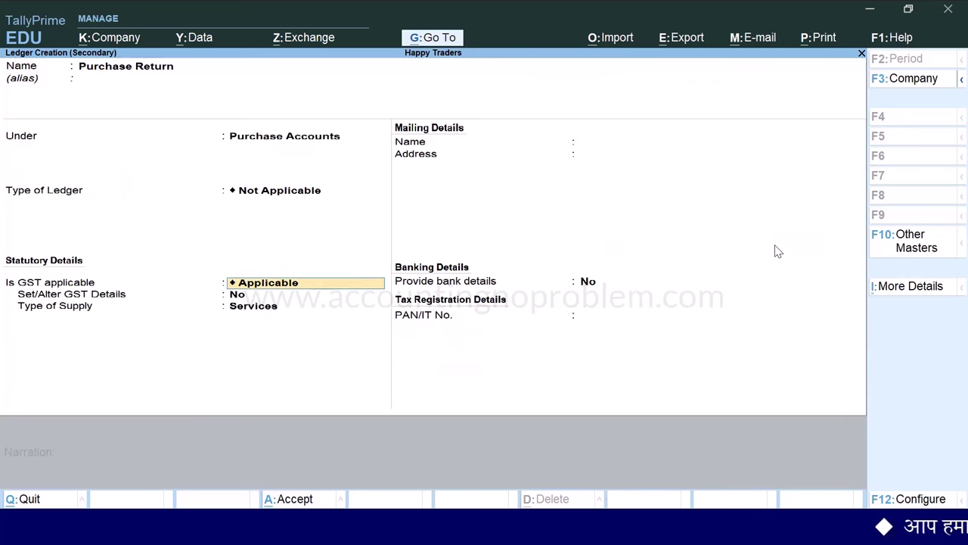
key(Return)
key(Return)
key(Up)
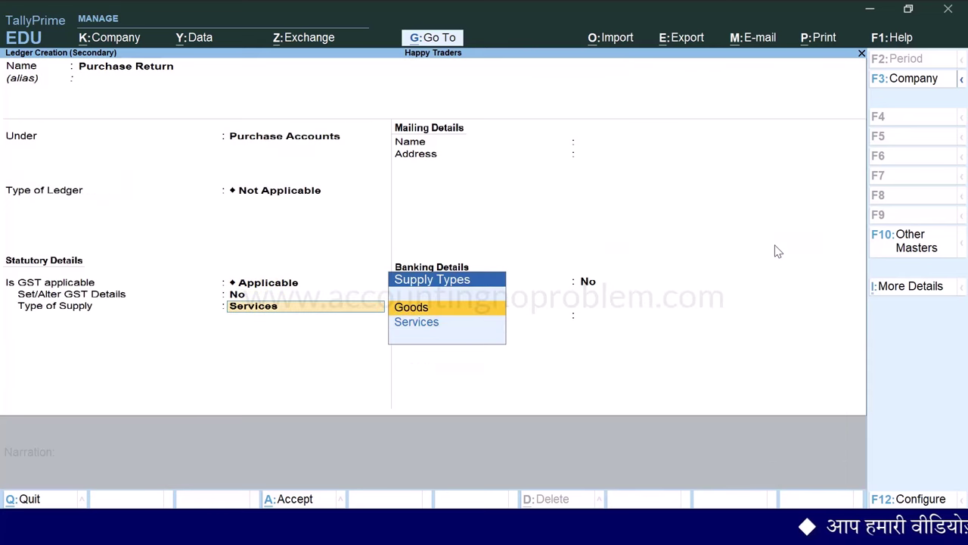
key(Return)
key(ctrl+a)
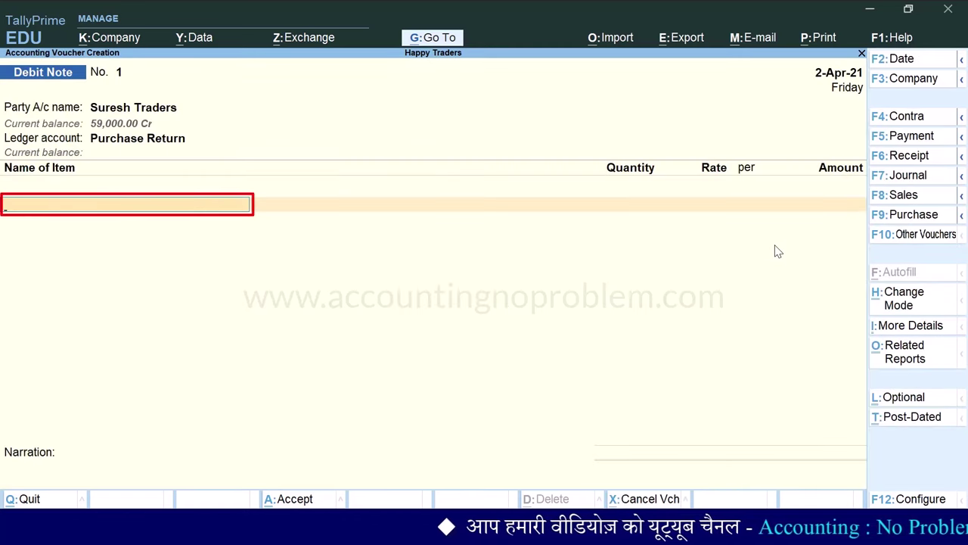
- Add Monitor with quantity 1 at rate 10,000, for a 10,000.00 line amount
text(M)
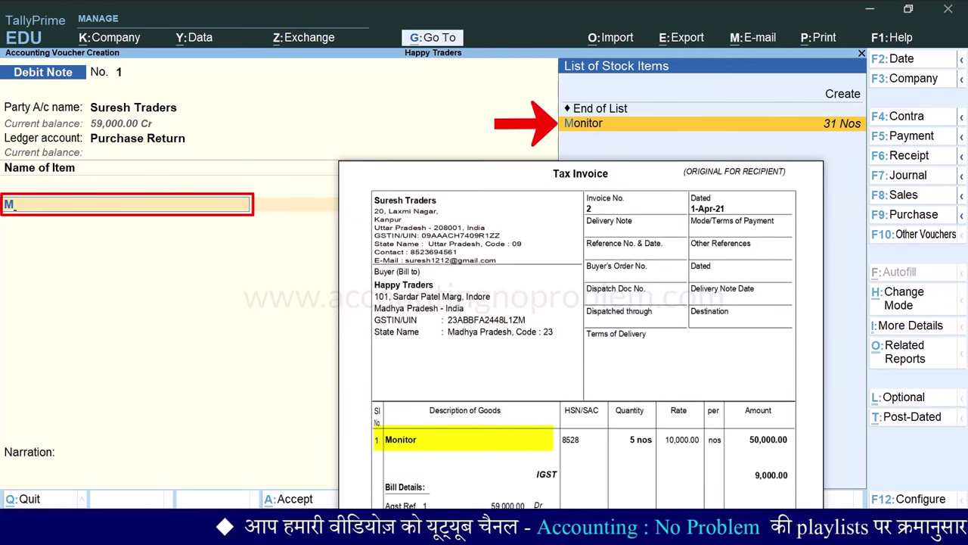
key(Return)
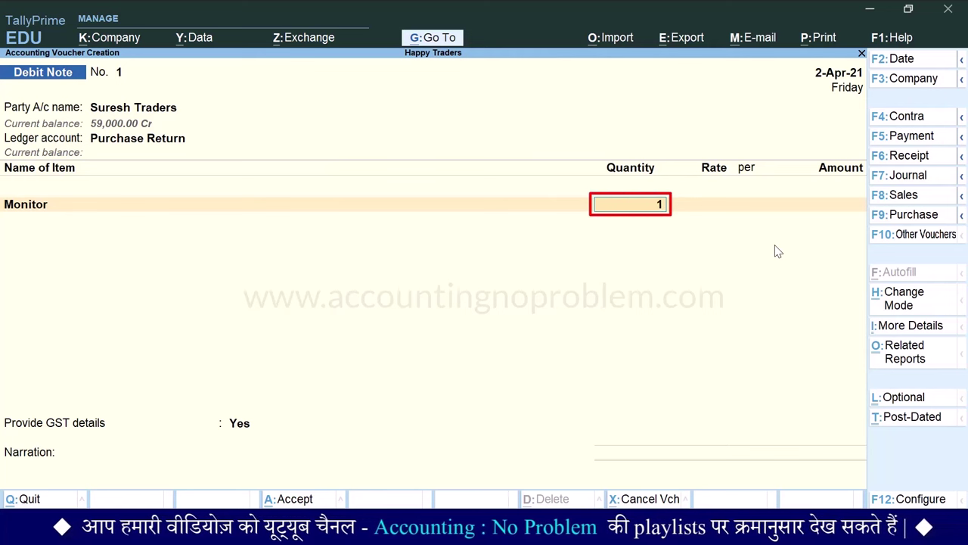
text(1)
key(Return)
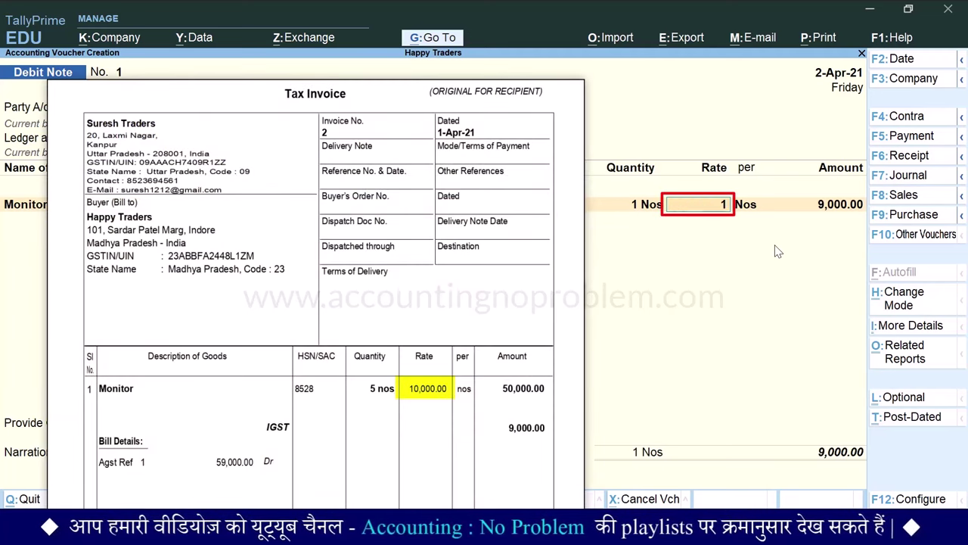
text(10,000)
key(Return)
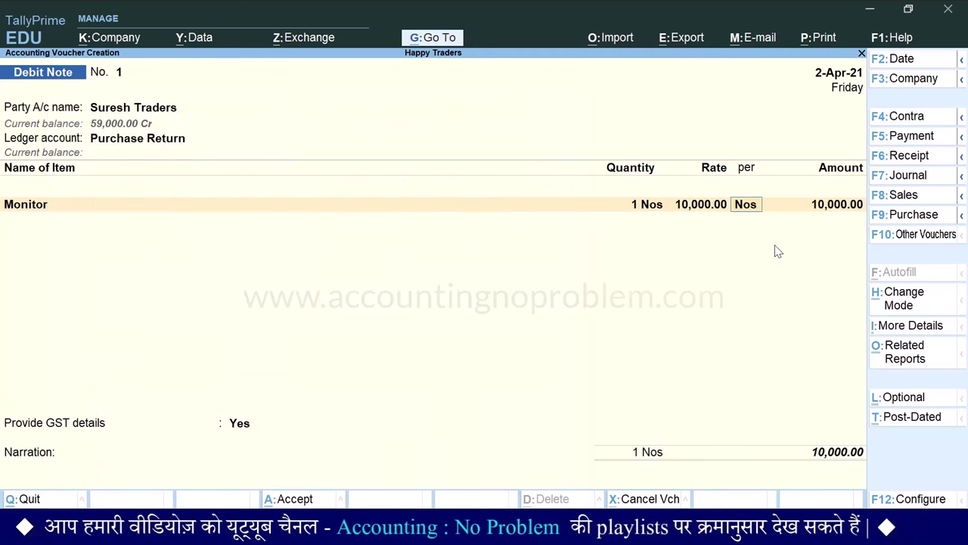
key(Return)
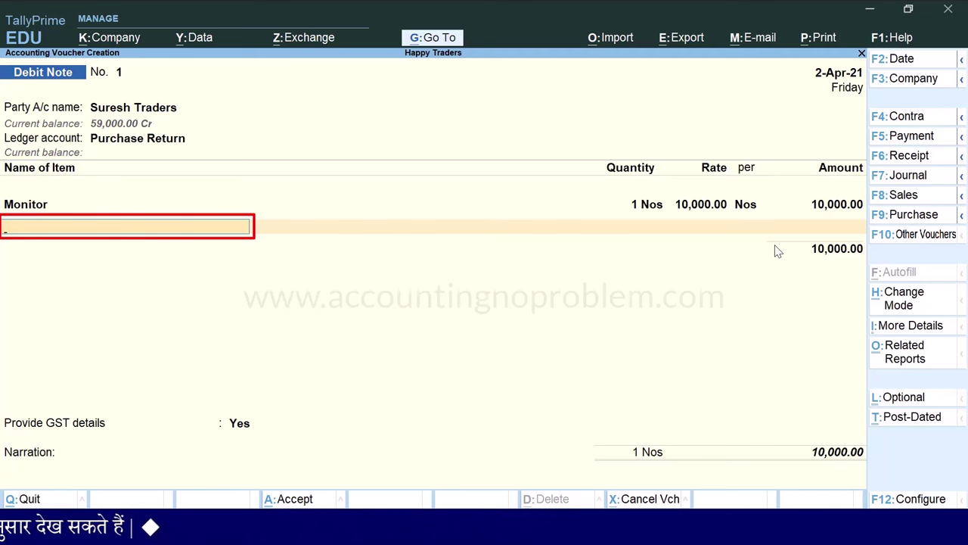
- End the item list and add an IGST ledger line of 1,800.00, totalling 11,800.00
key(Return)
key(Return)
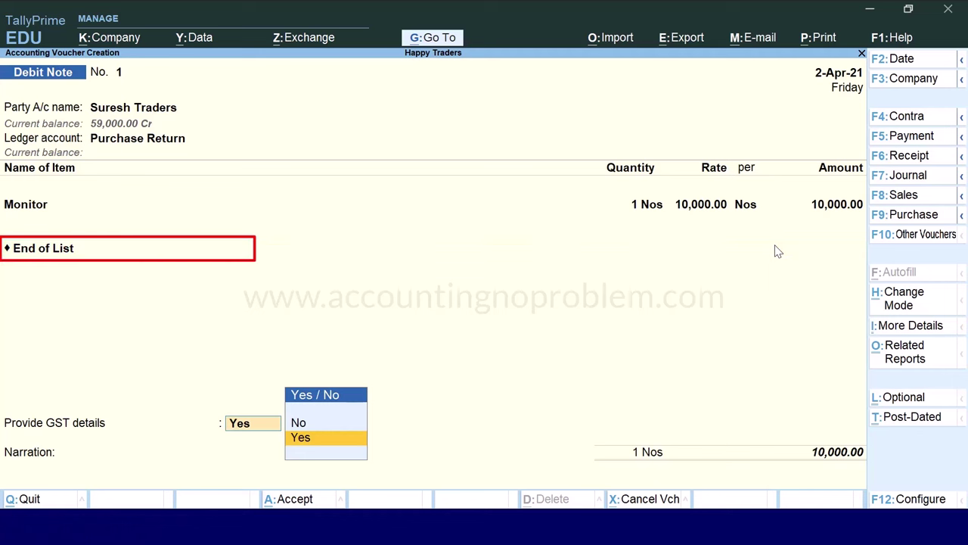
key(BackSpace)
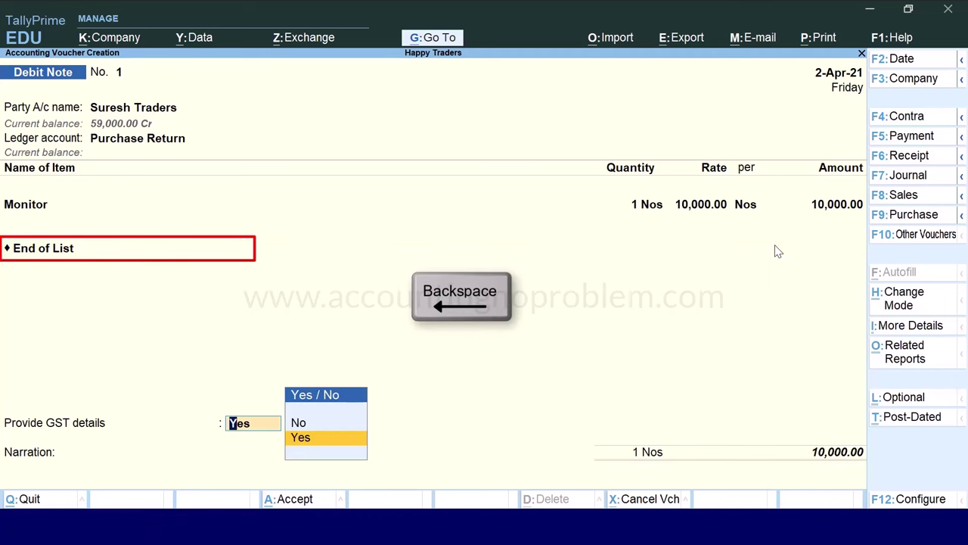
key(BackSpace)
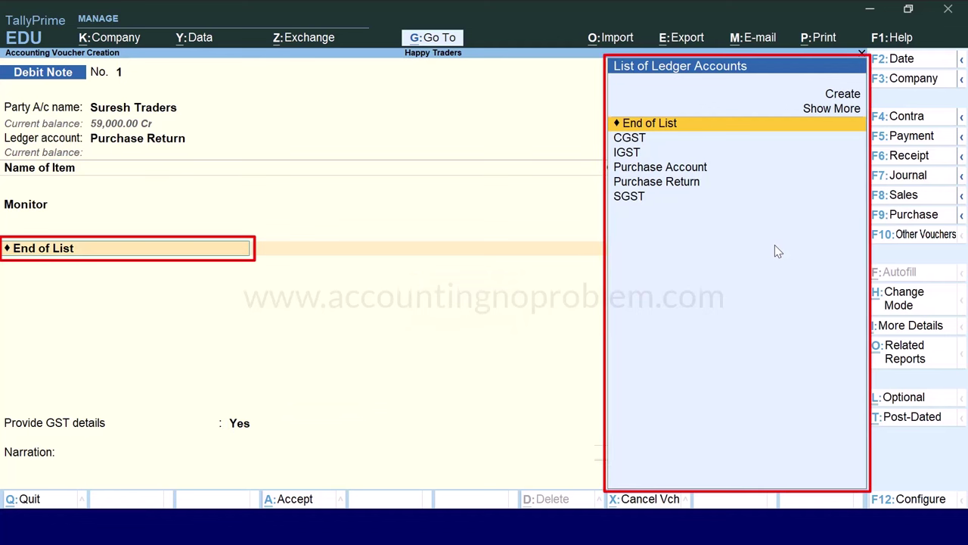
key(Down)
key(Down)
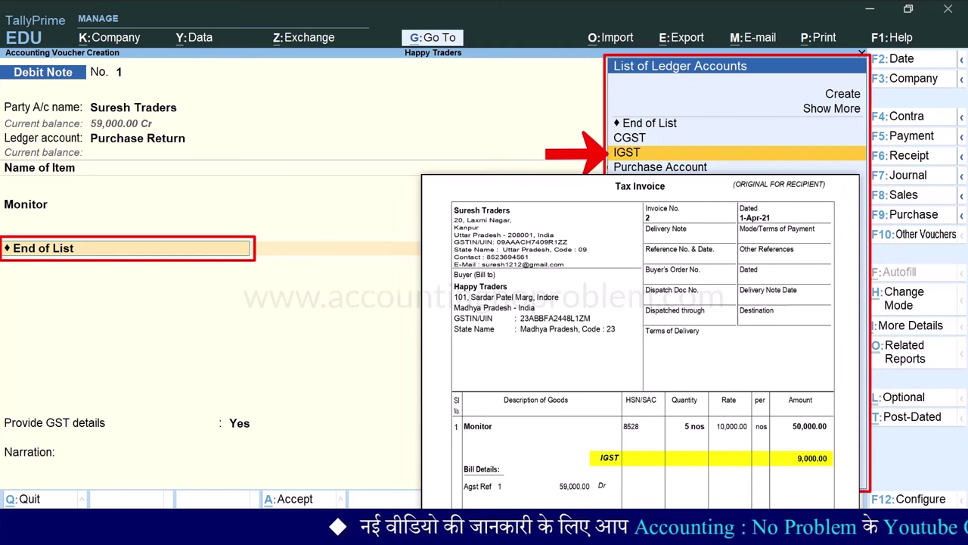
key(Return)
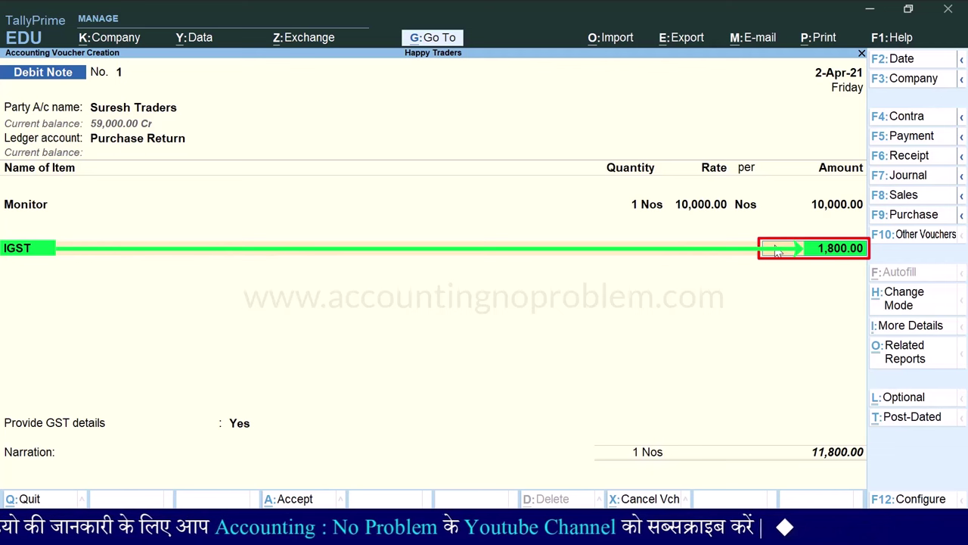
key(Return)
key(Return)
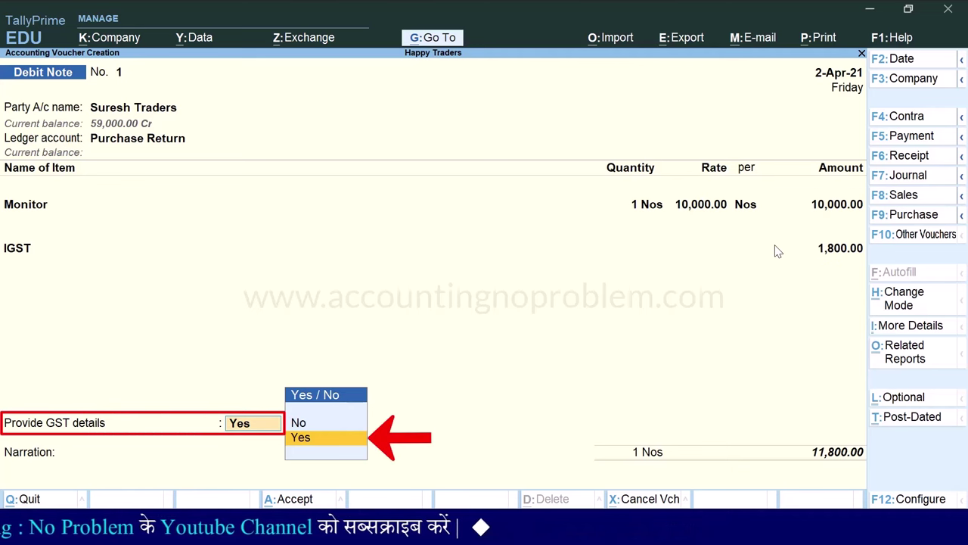
- Set Provide GST details to Yes with reason 01-Sales Return and no supplier note number
key(Return)
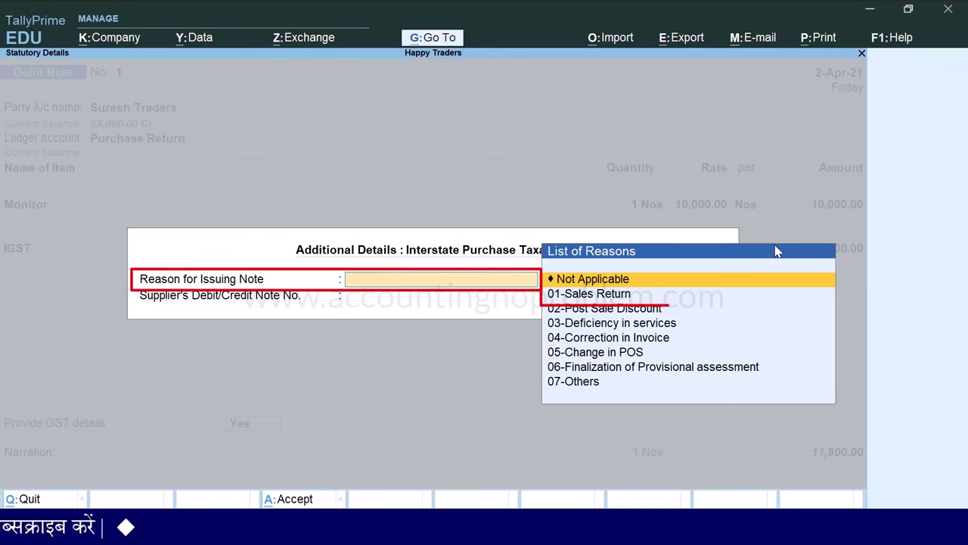
key(Down)
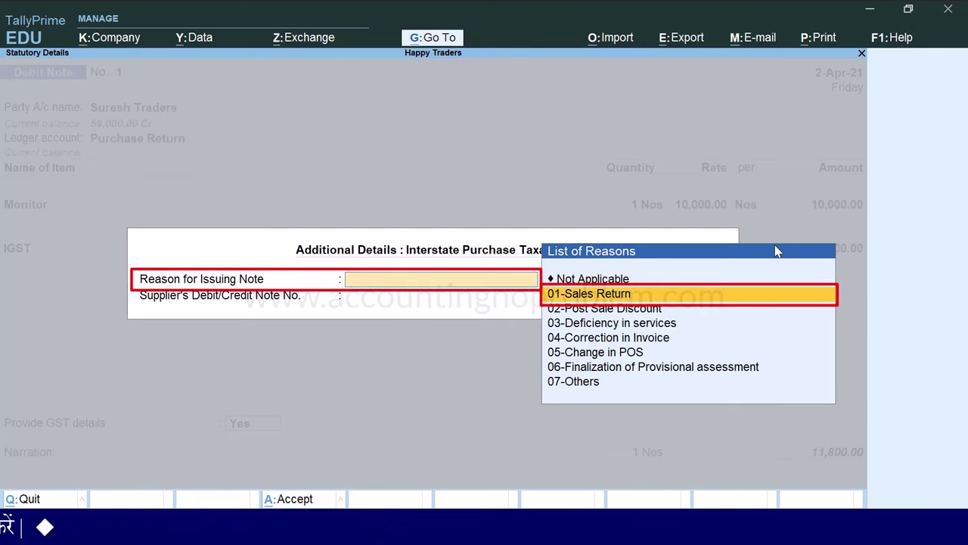
key(Return)
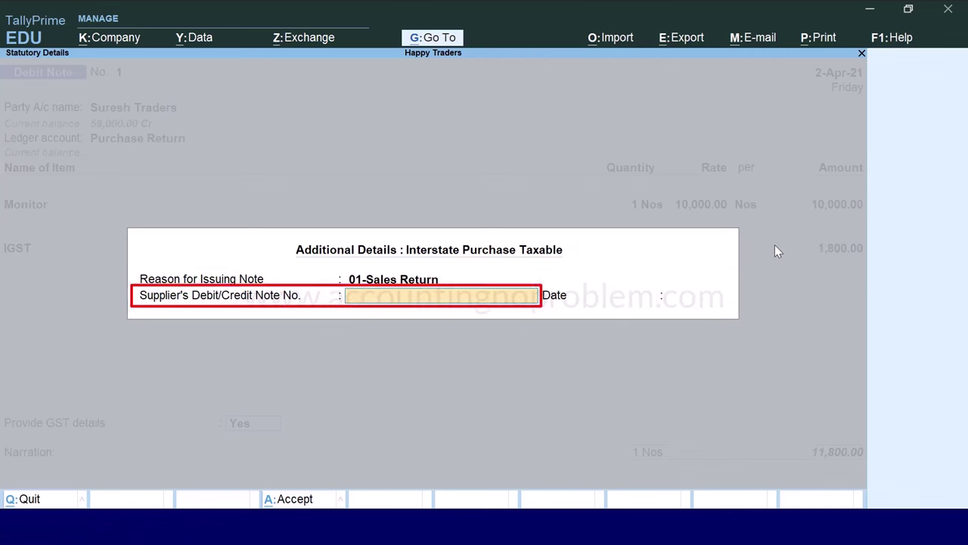
key(Return)
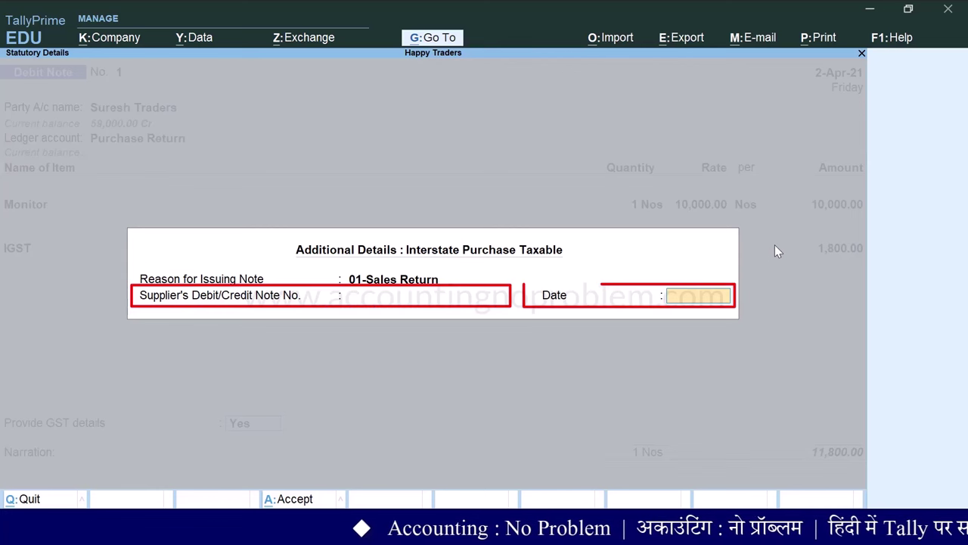
key(Return)
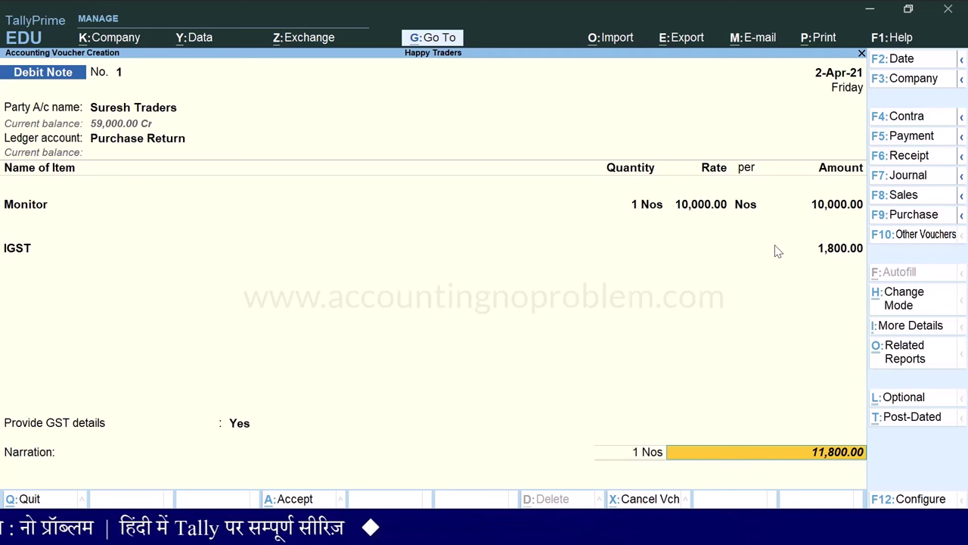
- Adjust 11,800.00 Dr against bill 2, add the defective-monitor narration, and save the note
key(Return)
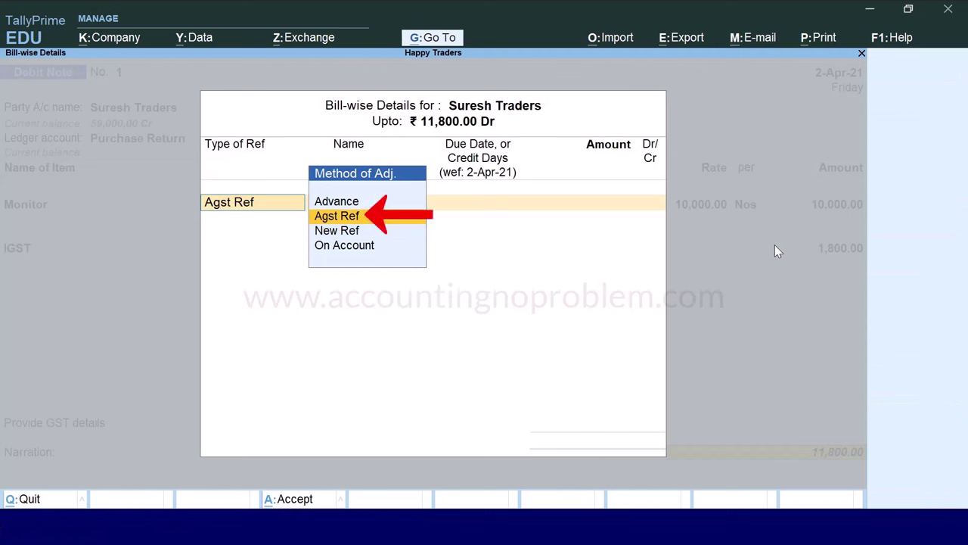
key(Return)
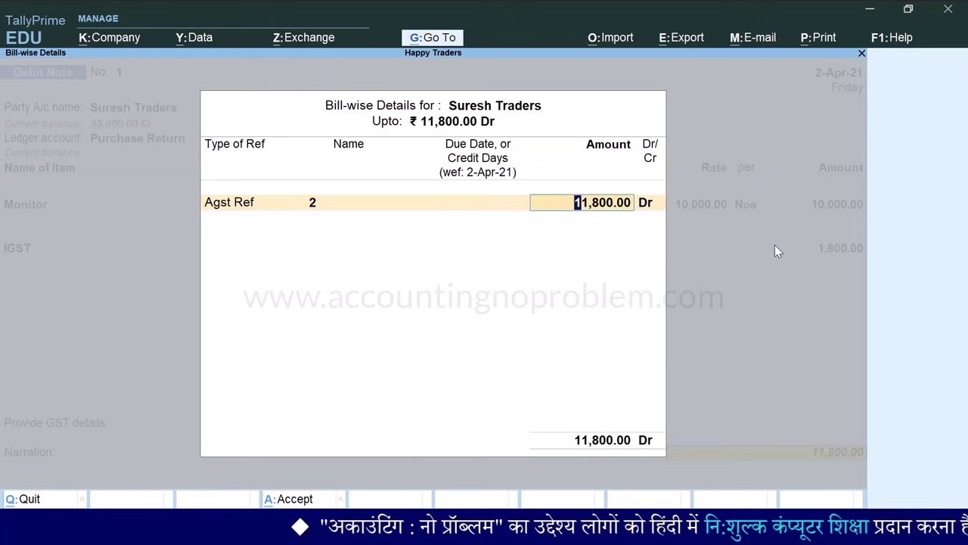
key(Return)
key(Return)
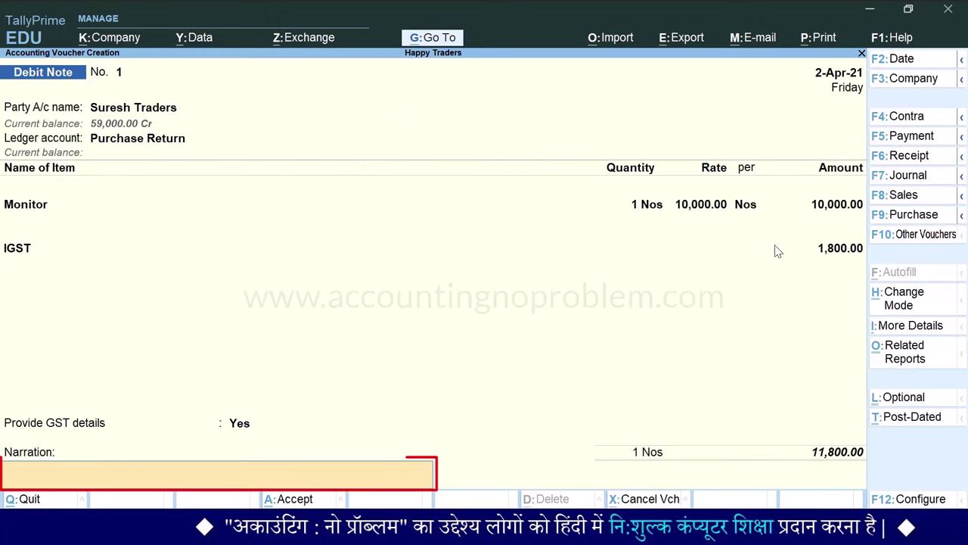
key(ctrl+alt+v)
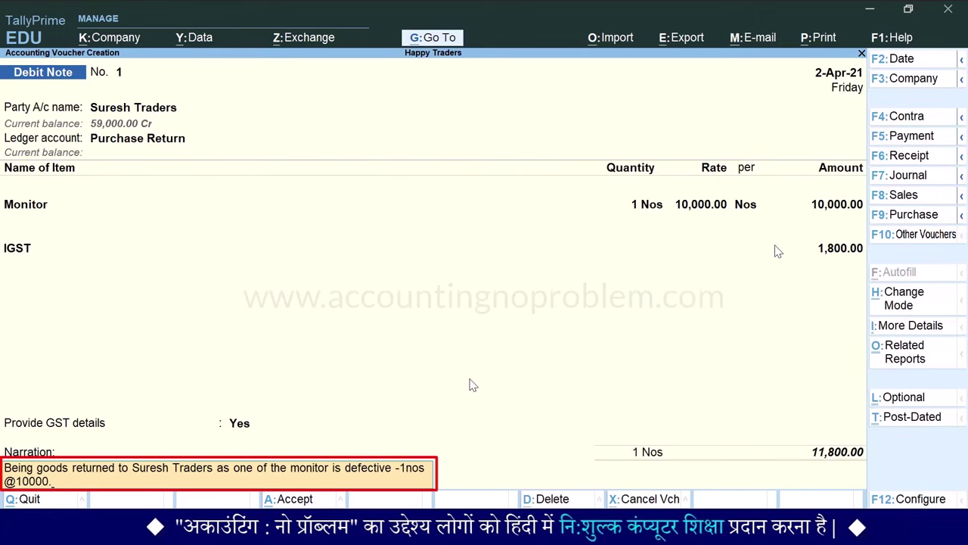
key(Return)
key(Return)
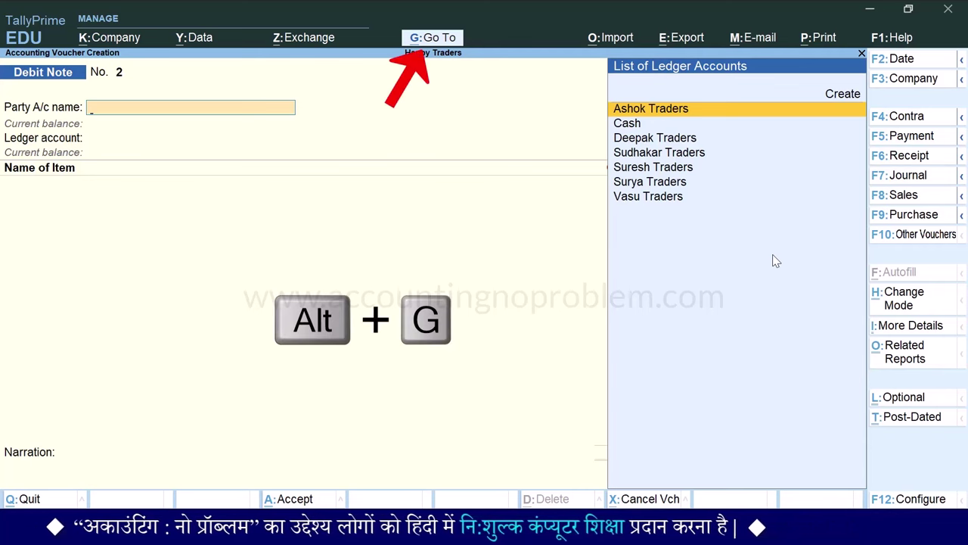
- Open GSTR-2 and verify 6C shows (-)10,000.00 taxable and (-)1,800.00 ITC, then return to vouchers
key(alt+g)
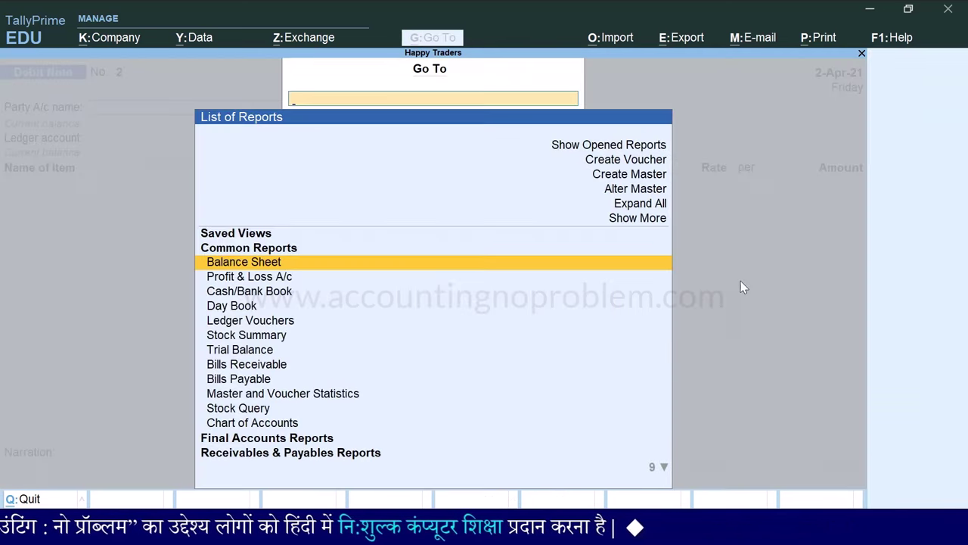
text(Gst)
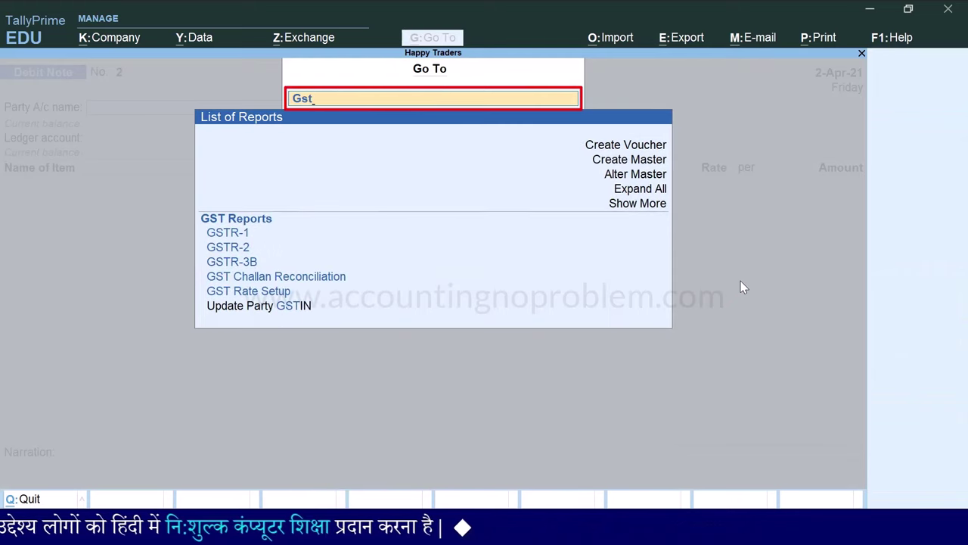
key(Down)
key(Down)
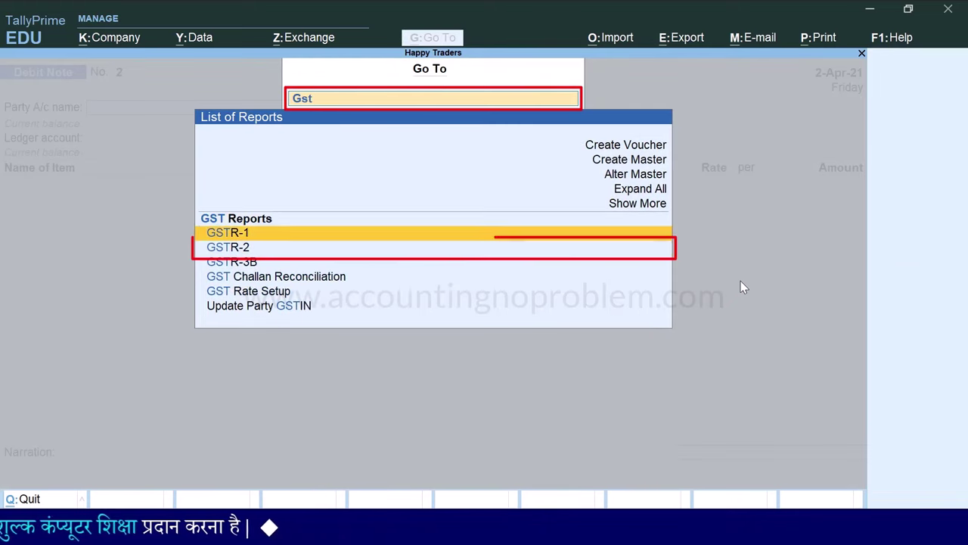
key(Return)
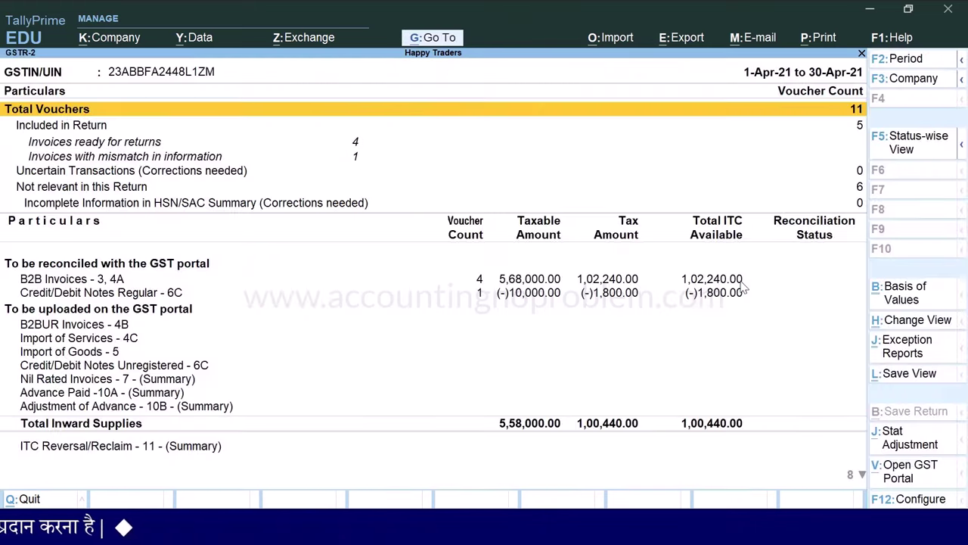
key(Down)
key(Down)
key(Down)
key(Down)
key(Down)
key(Down)
key(Down)
key(Return)
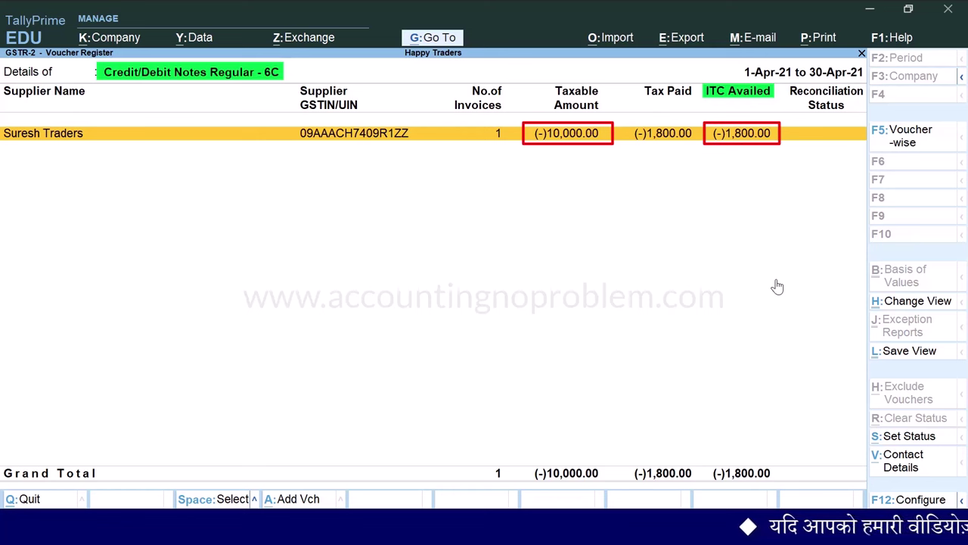
key(Escape)
key(alt+c)
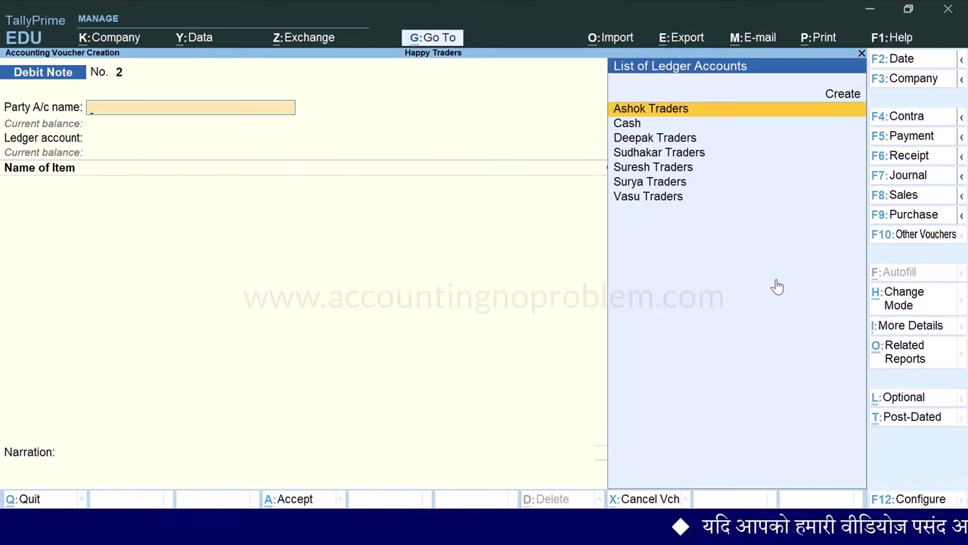
key(alt+g)
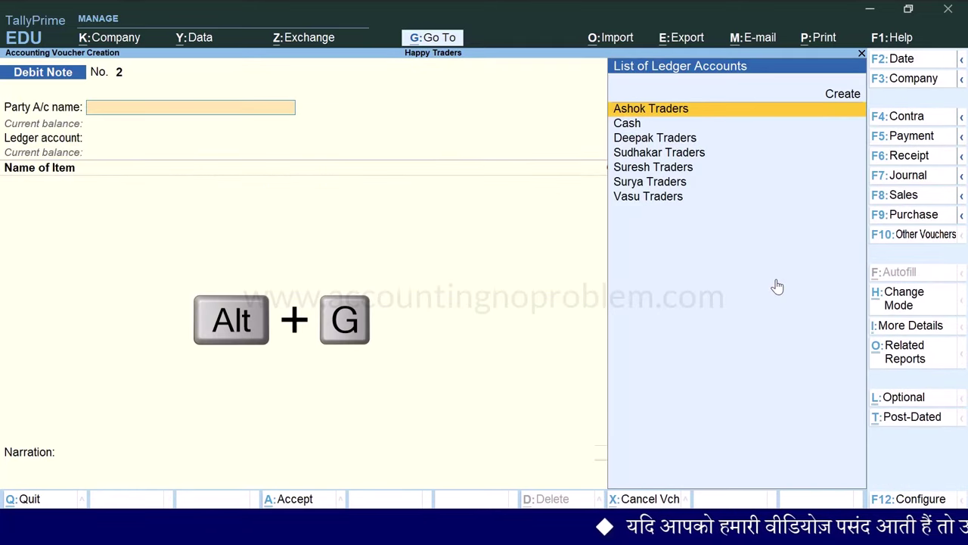
key(Down)
key(Down)
key(Down)
key(Down)
key(Down)
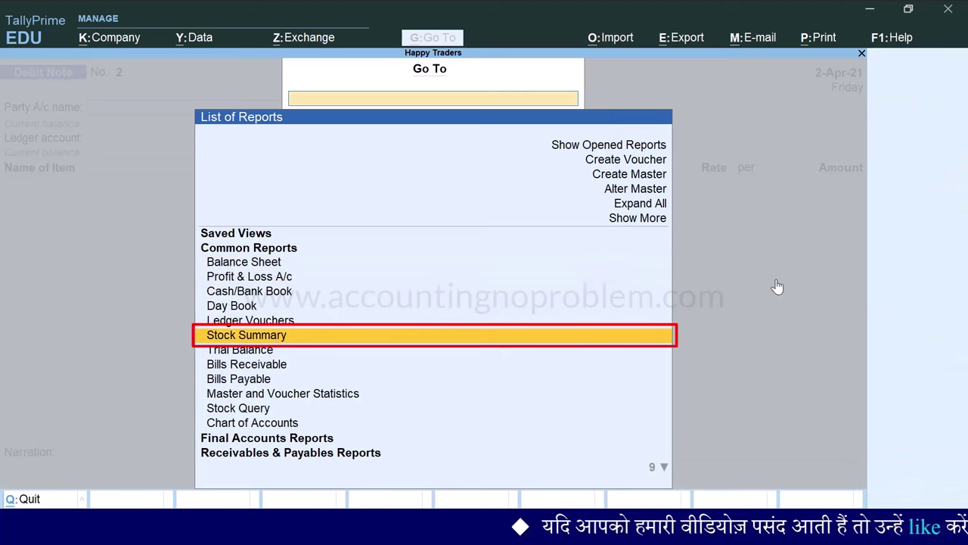
key(Return)
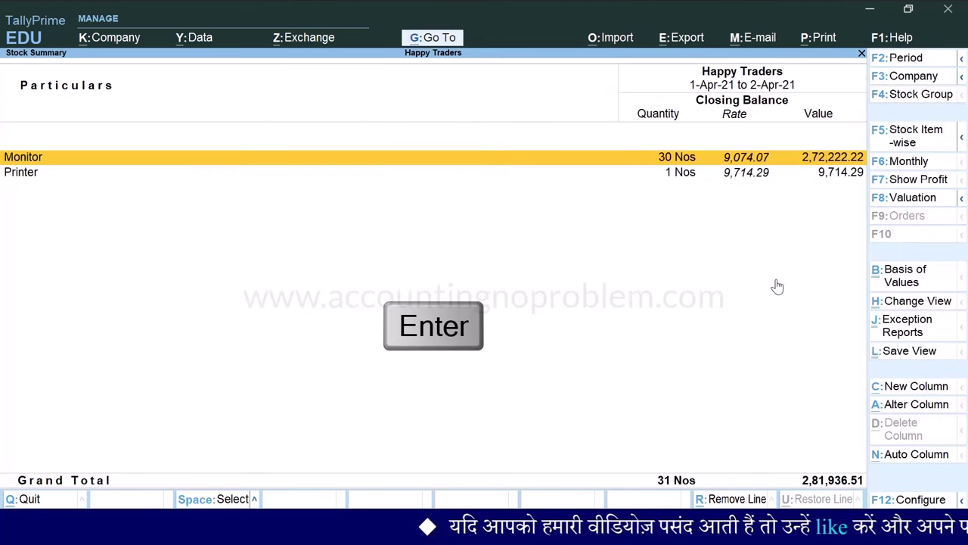
key(Return)
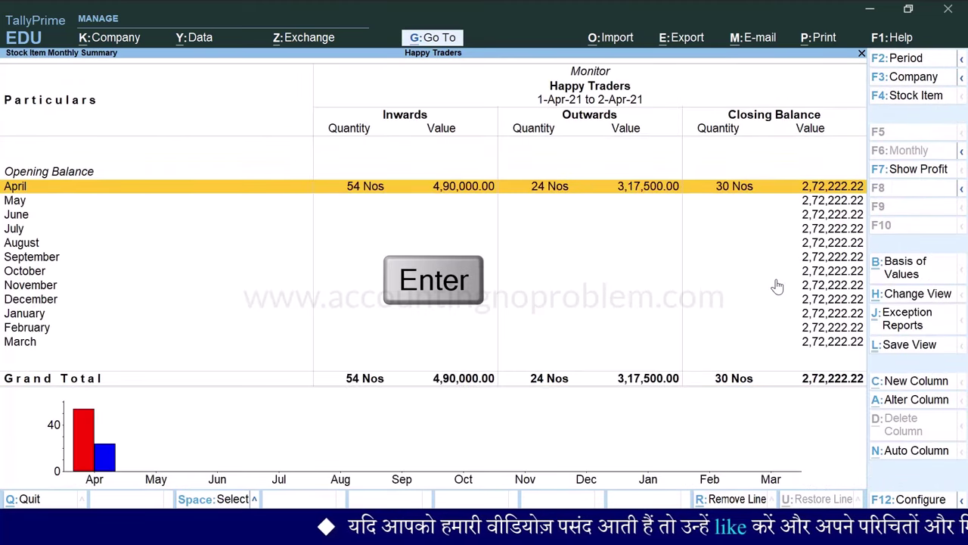
key(Return)
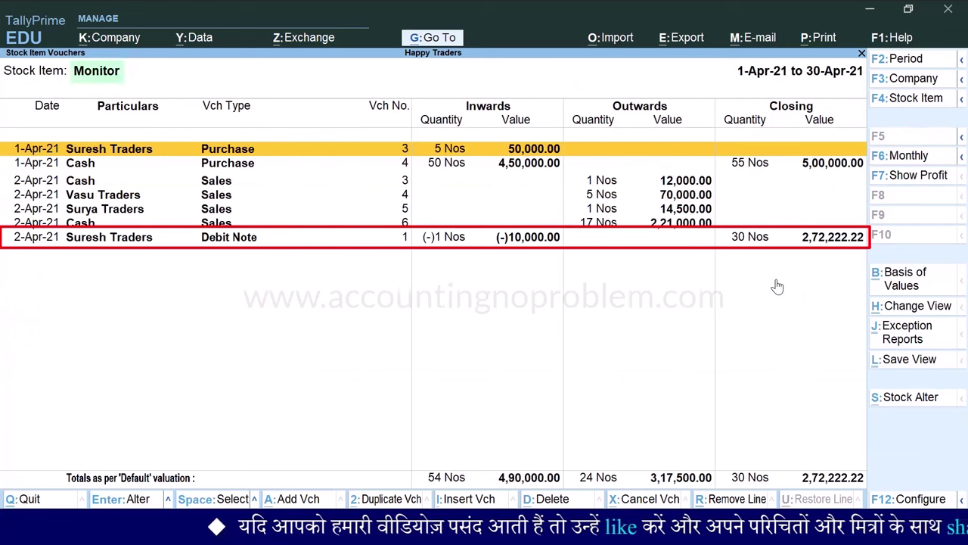
key(Down)
key(Down)
key(Down)
key(Down)
key(Down)
key(Down)
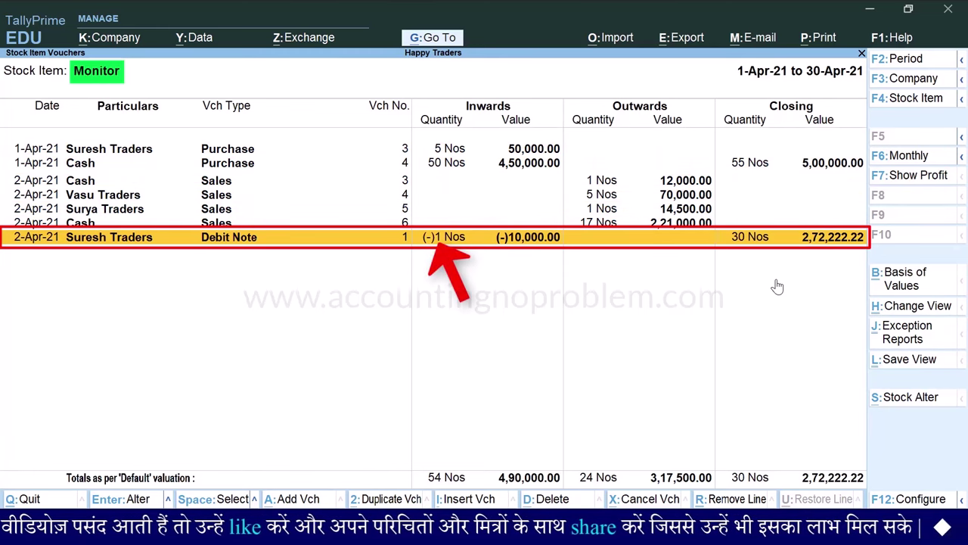
key(Escape)
key(Escape)
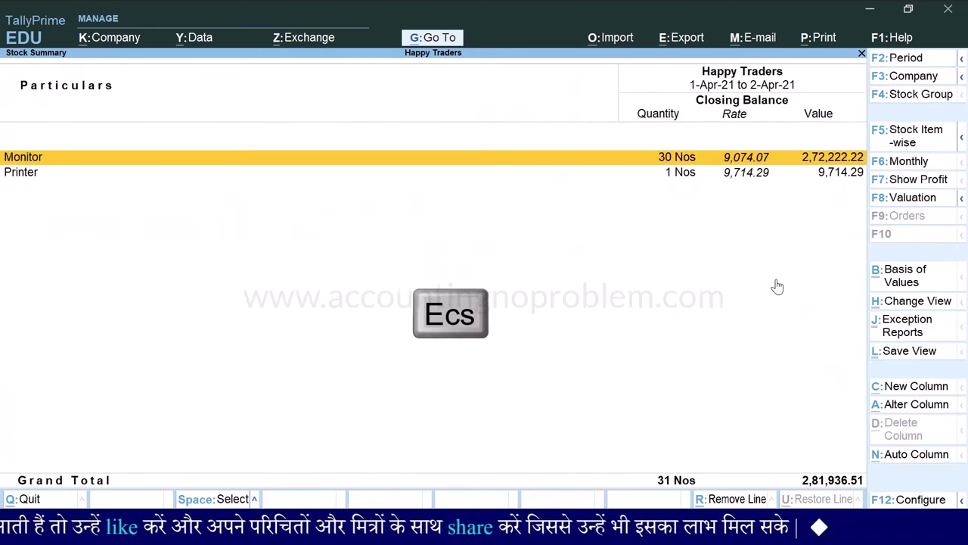
key(Escape)
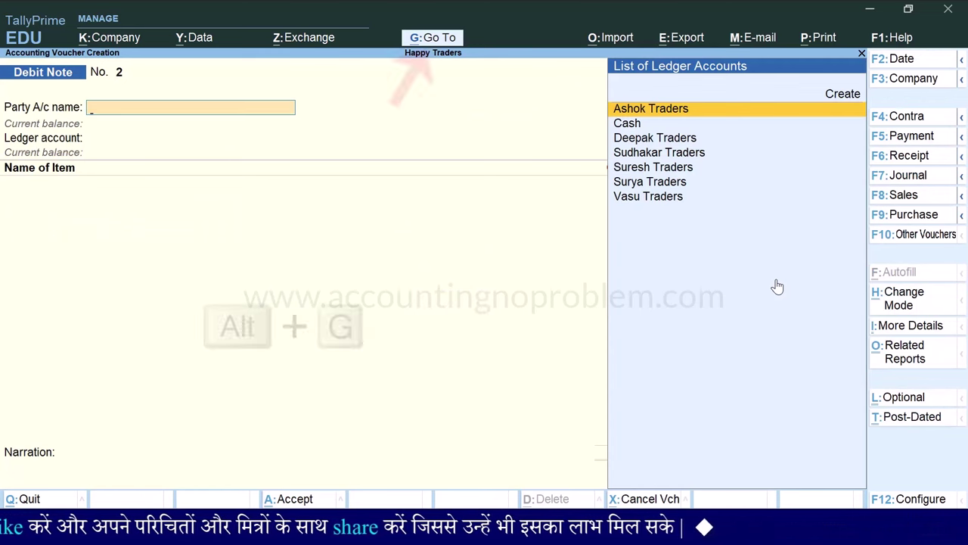
key(alt+g)
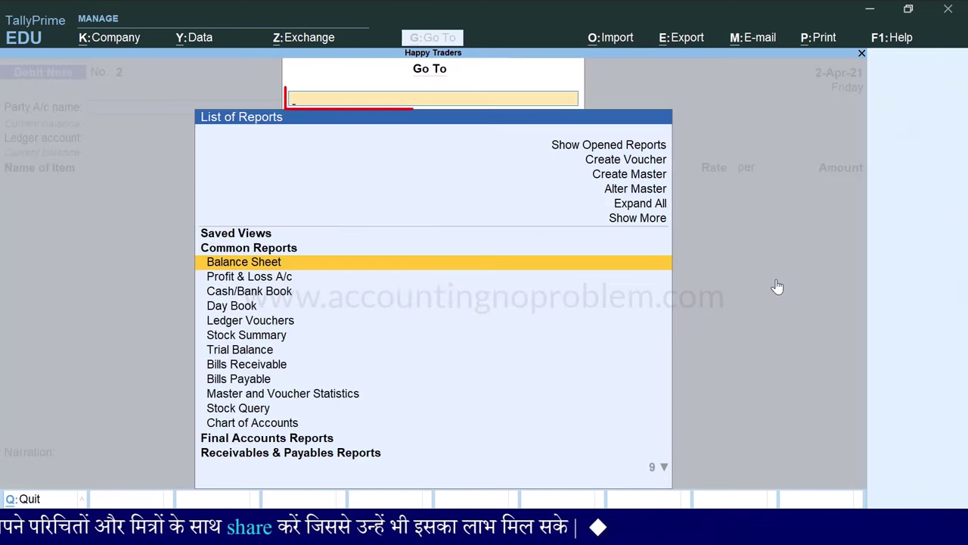
text(Ledger)
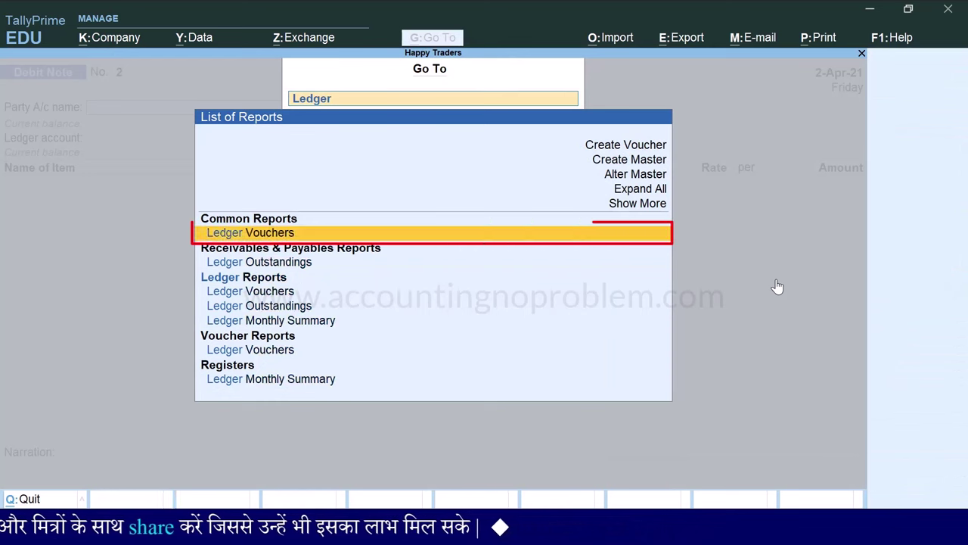
key(Return)
text(Suresh)
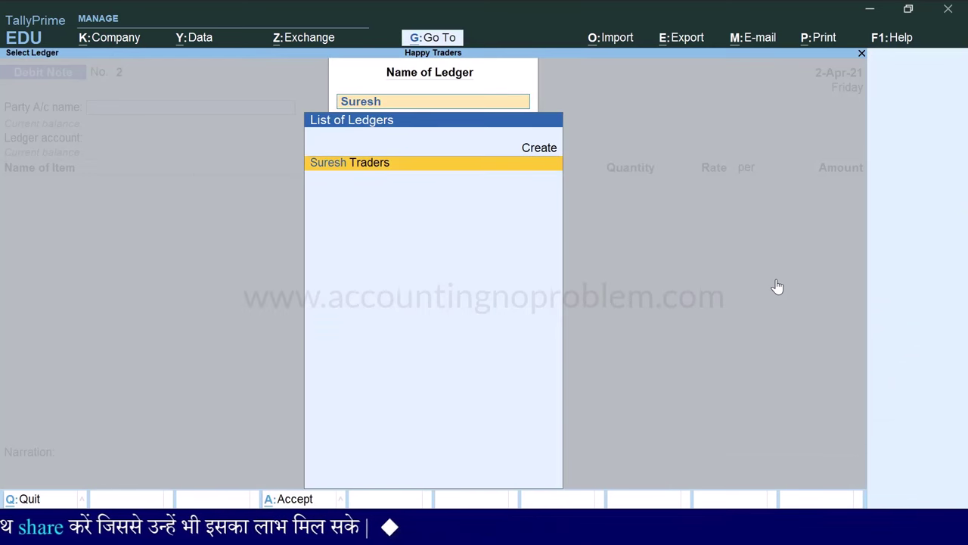
key(Return)
key(Down)
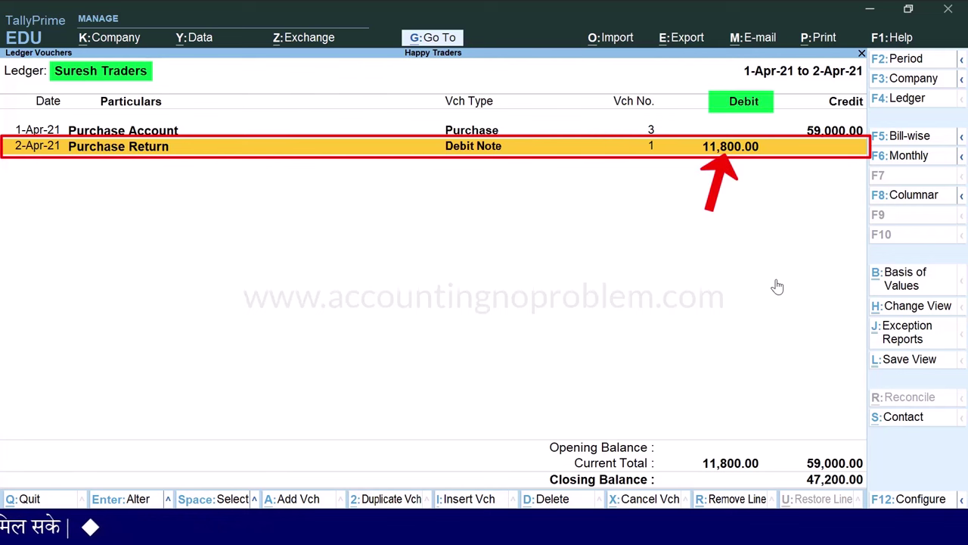
key(Escape)
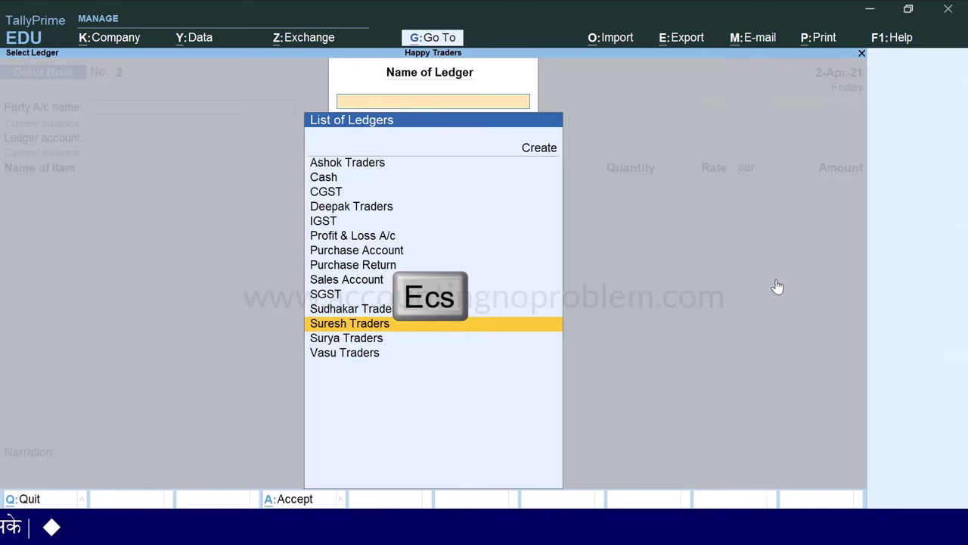
key(Escape)
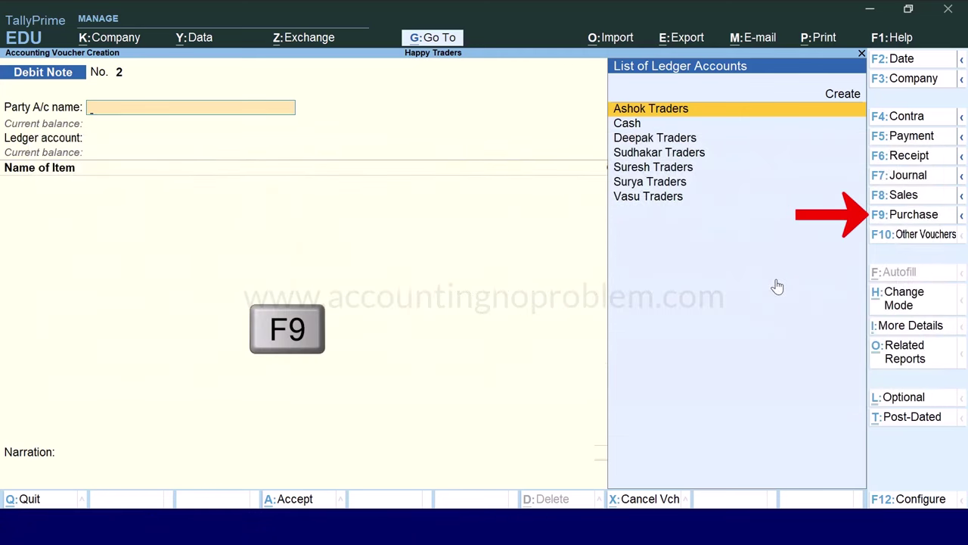
- Switch to a Purchase voucher (No. 5) and date it 1-May-21
key(F9)
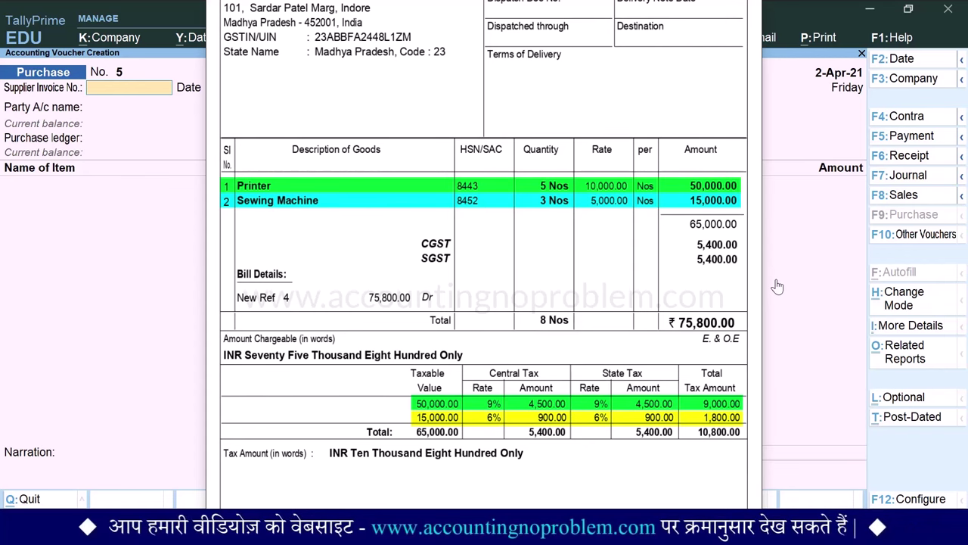
key(F2)
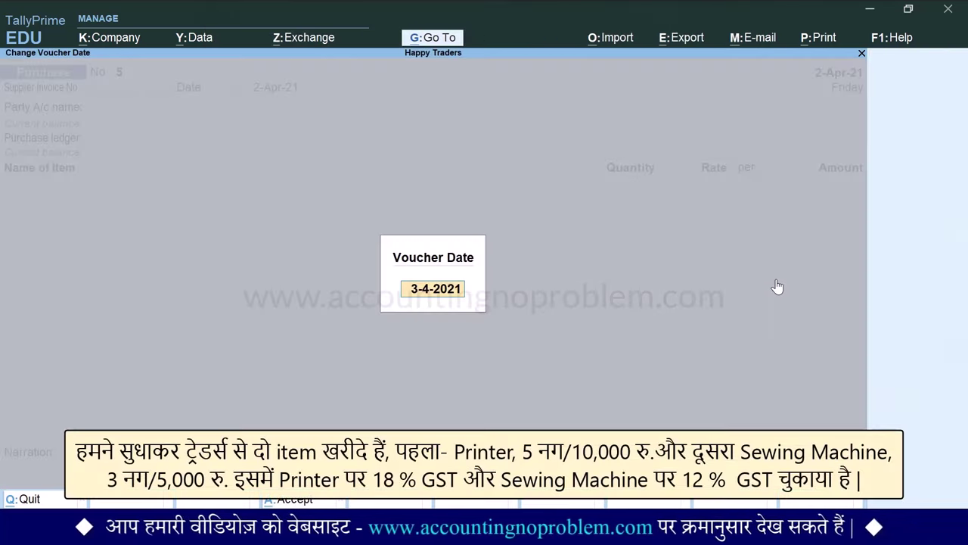
key(Return)
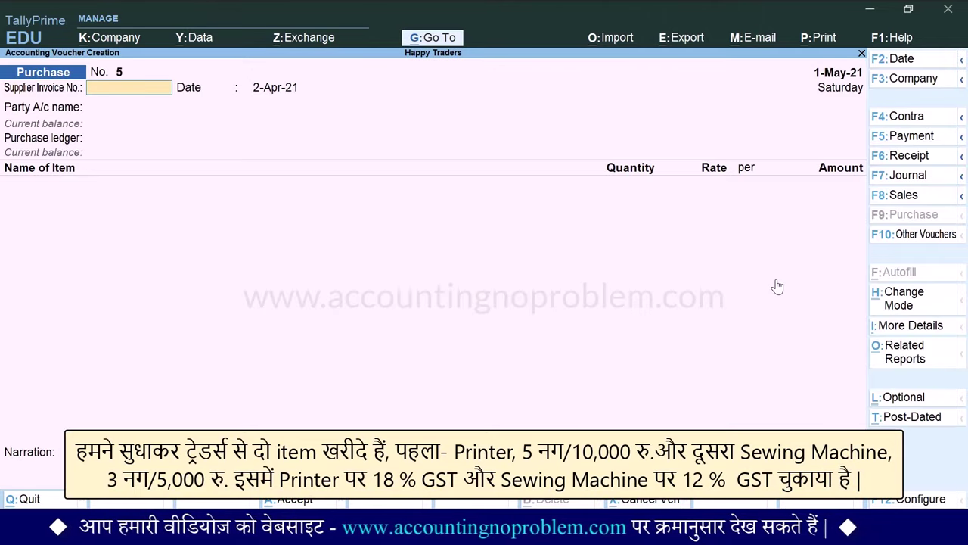
- Fill the purchase header: supplier invoice 4 dated 1-May-21, Sudhakar Traders, Purchase Account
key(Return)
text(1.5.)
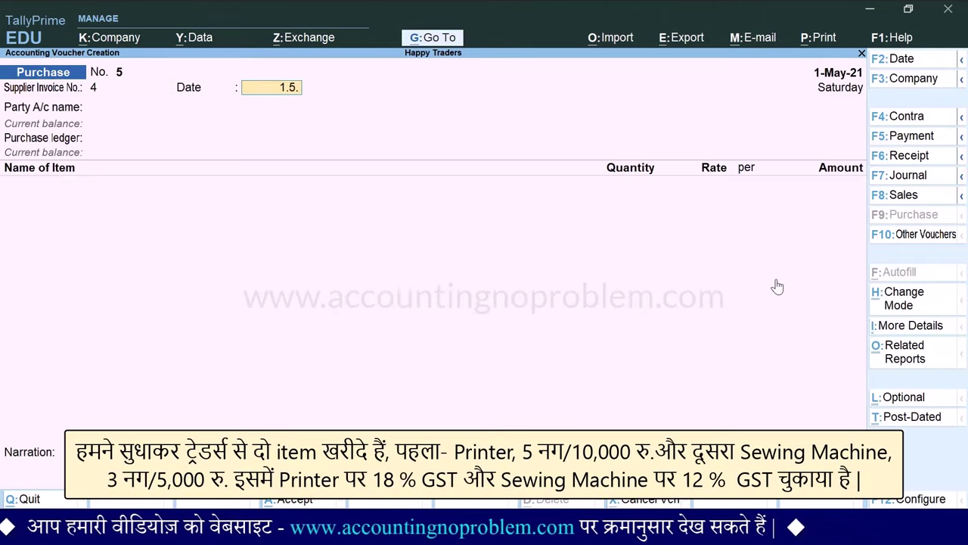
key(Return)
text(S)
key(Return)
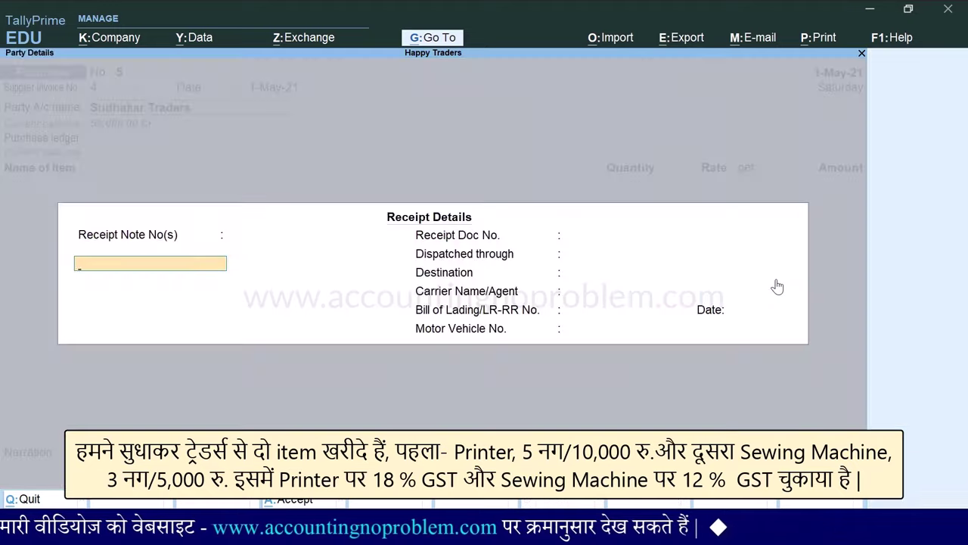
key(Return)
key(Return)
key(Return)
key(Return)
key(Return)
key(Return)
key(Return)
key(Return)
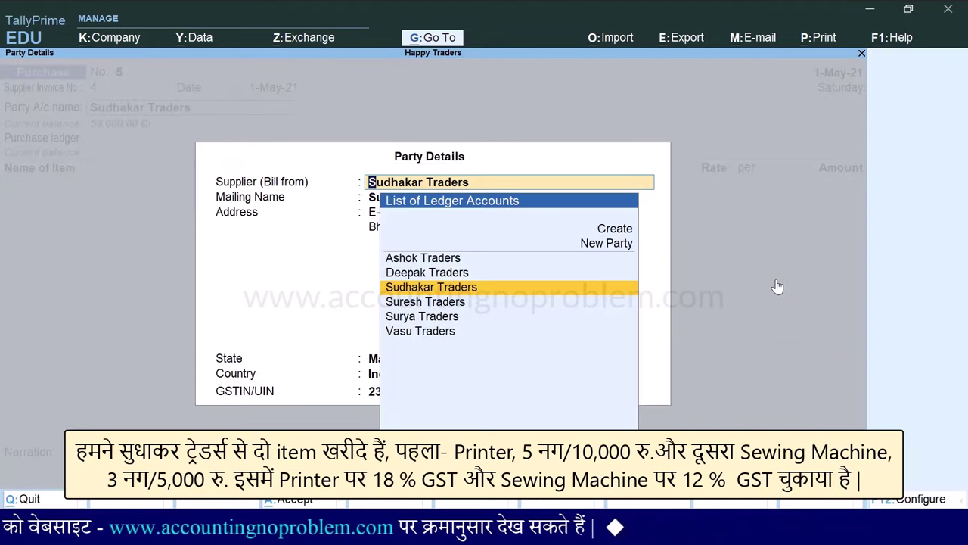
key(Return)
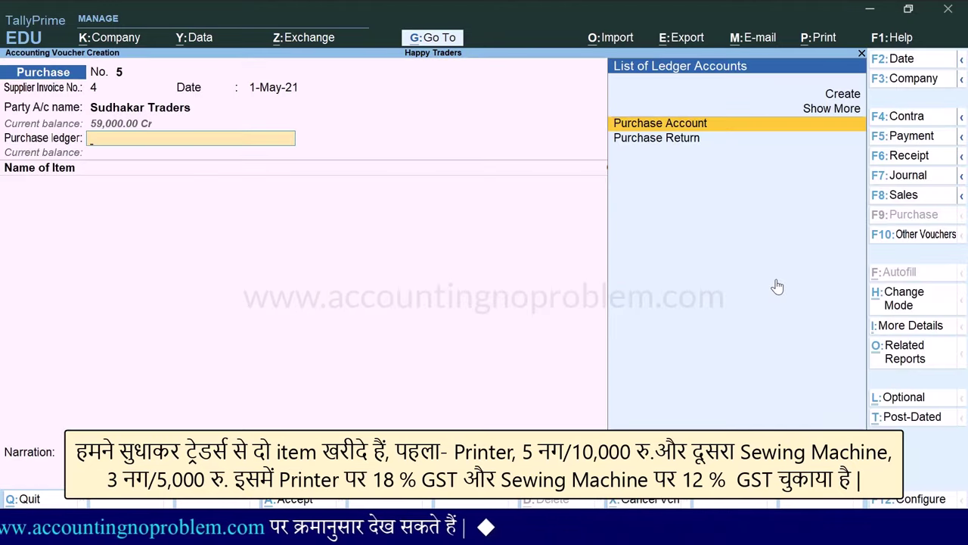
key(Return)
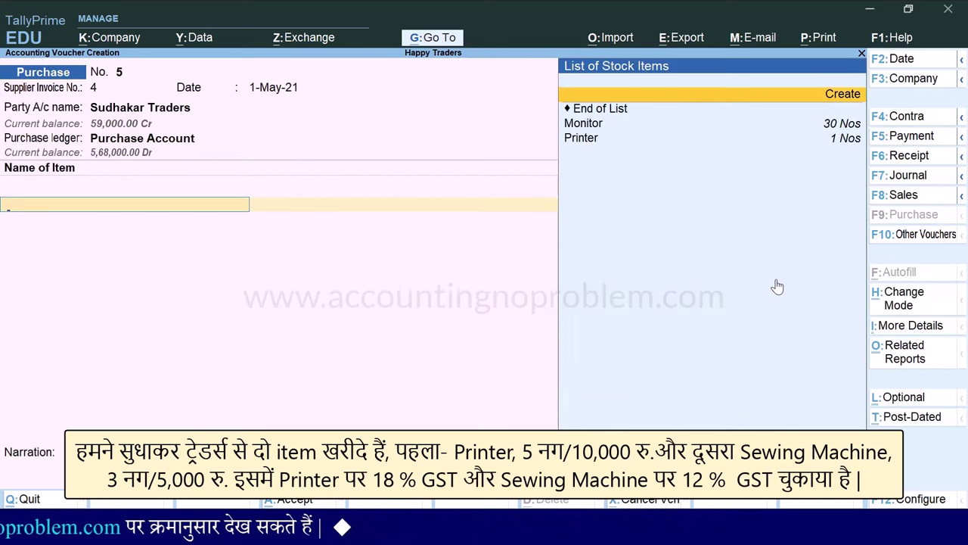
- Add Printer as the first item, 5 Nos at 10,000
key(Down)
key(Down)
key(Return)
text(5)
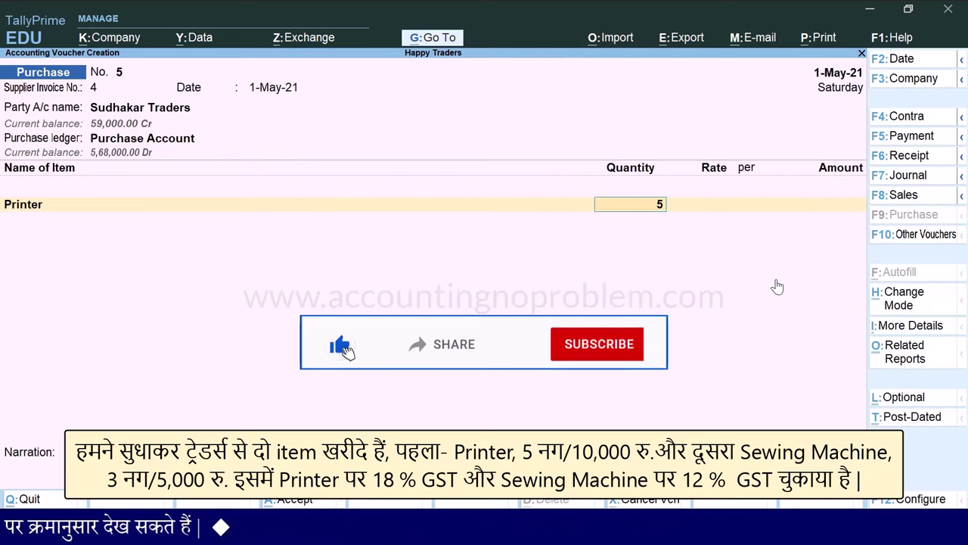
key(Return)
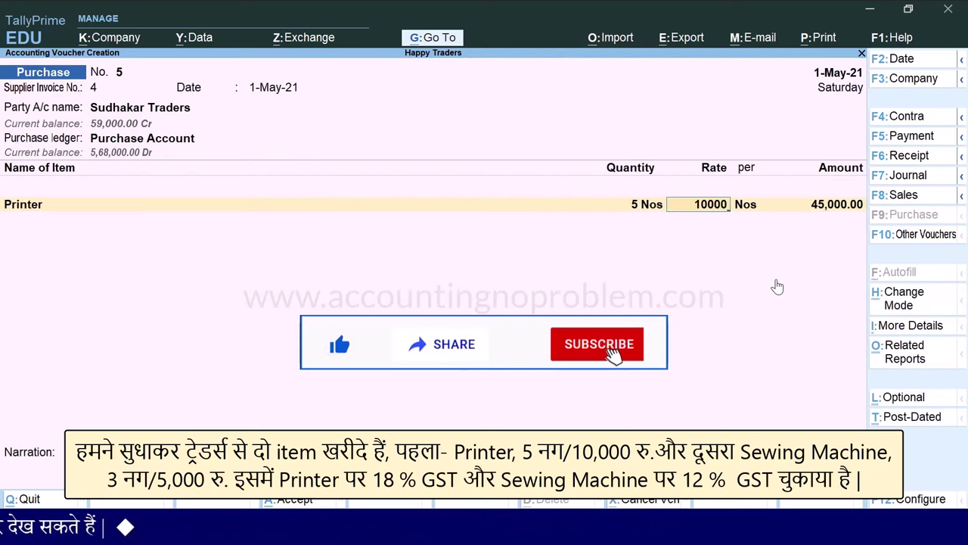
key(Return)
key(Return)
key(Return)
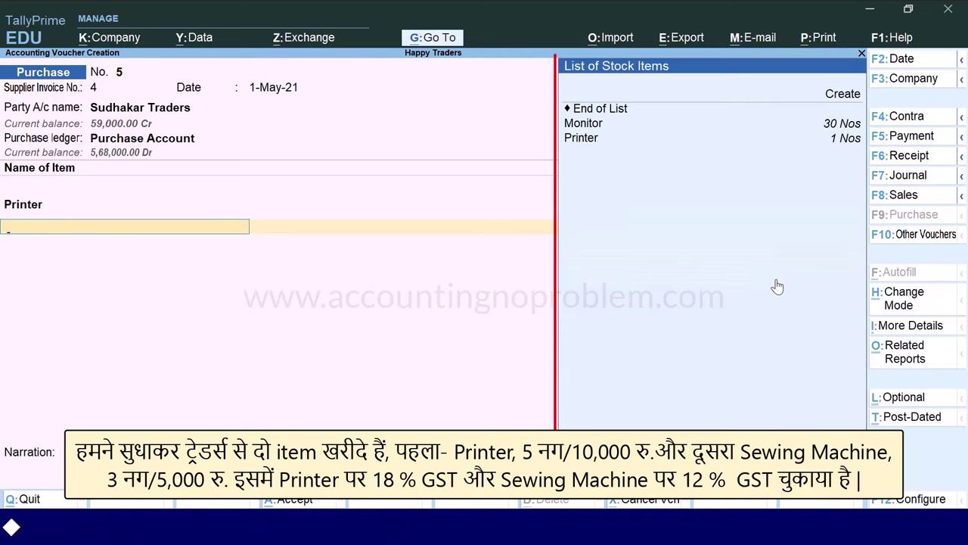
- Create a new stock item named Sewing Machine under Primary with Nos units
key(Down)
key(Down)
key(Up)
key(Up)
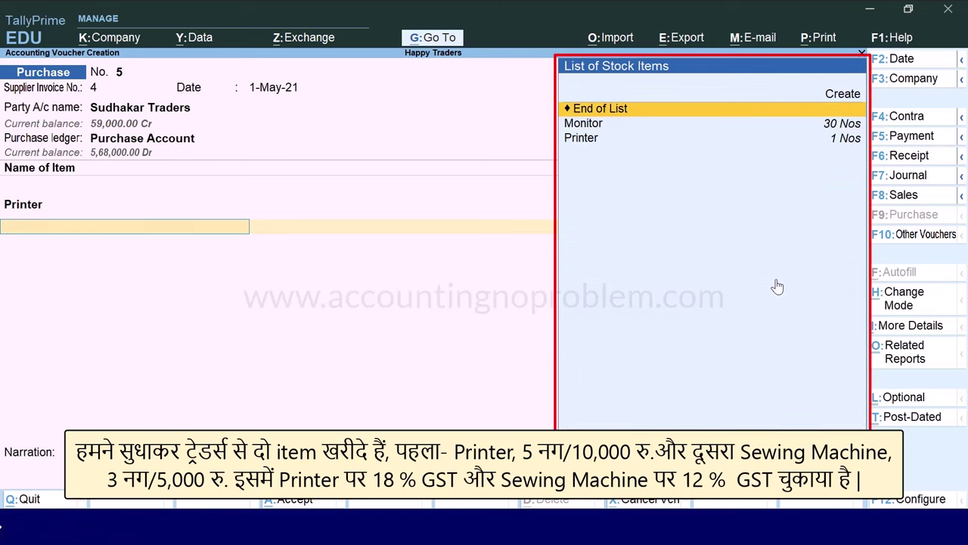
key(Up)
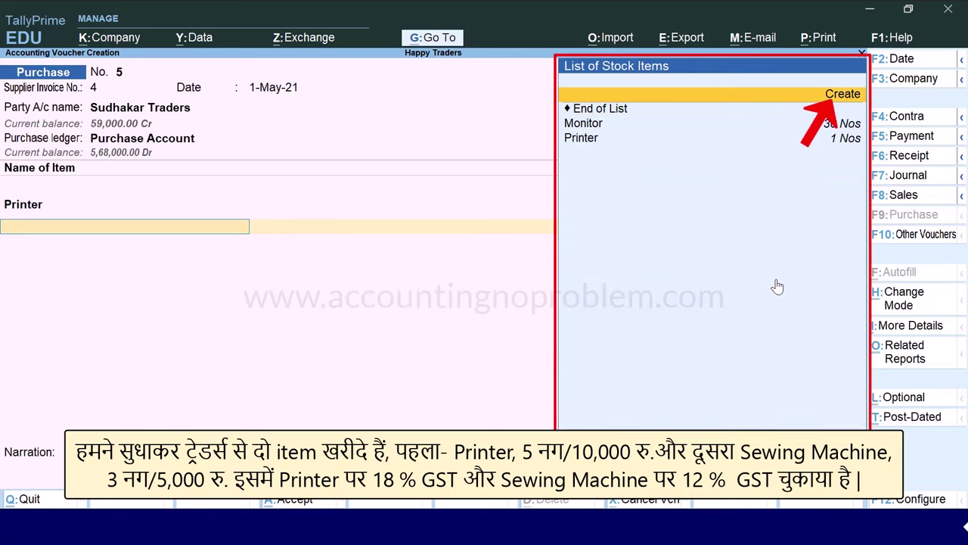
key(Return)
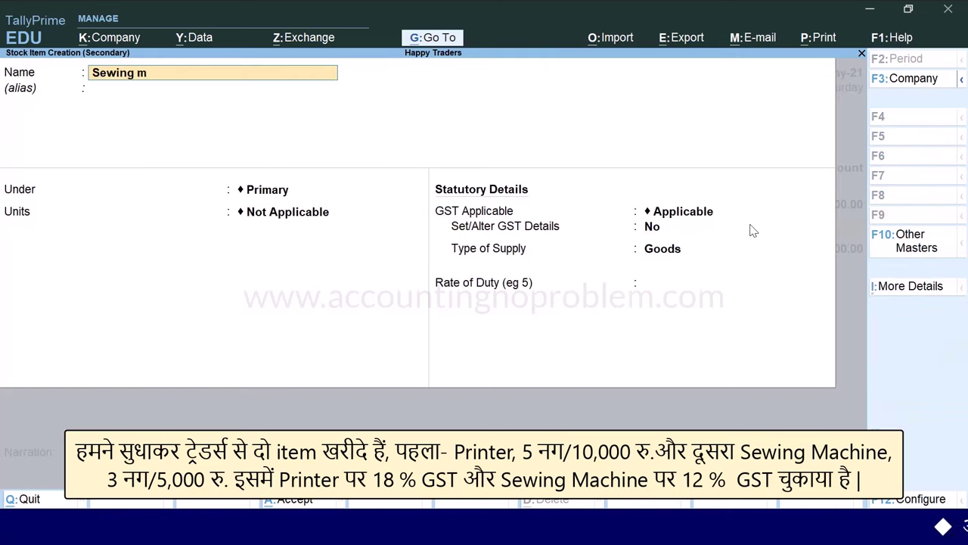
text(Sewing Machine)
key(Return)
key(Return)
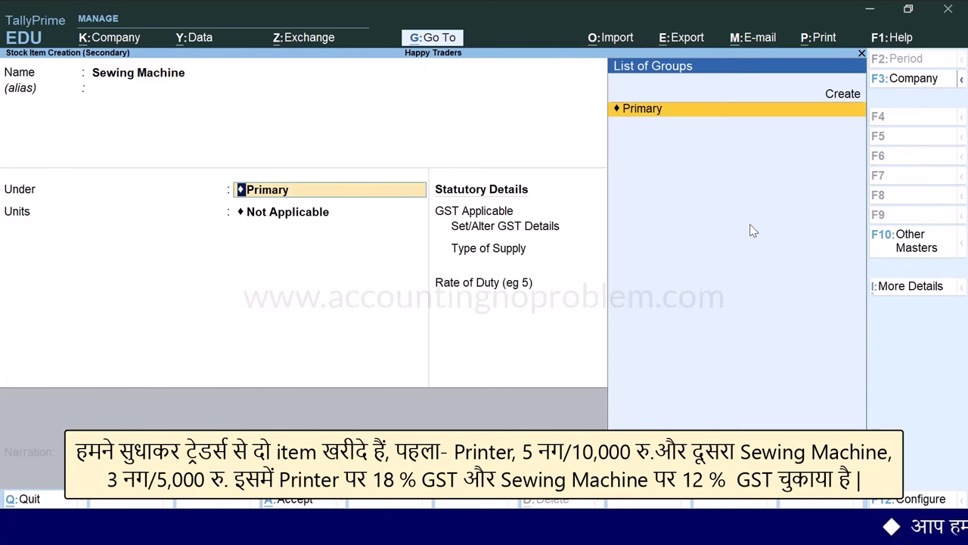
key(Return)
key(Down)
key(Return)
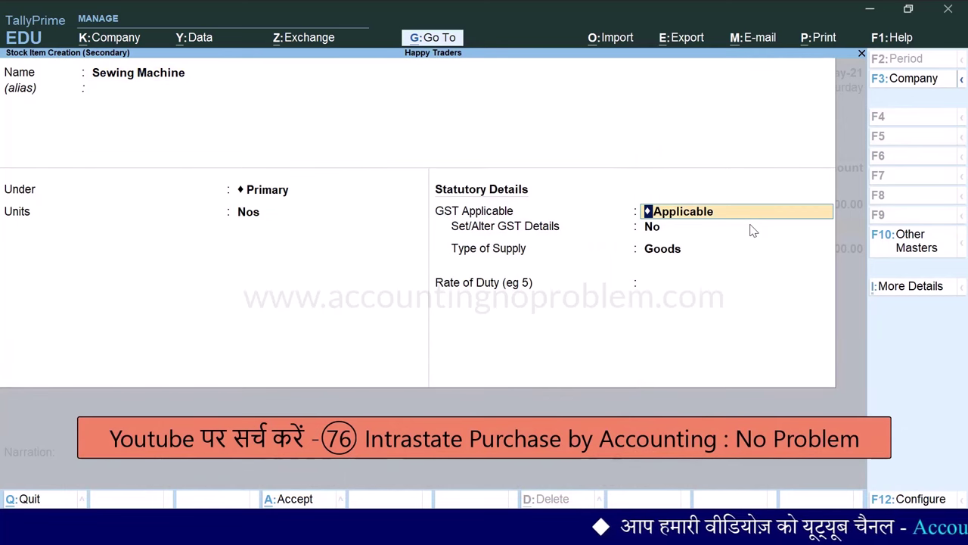
- Give Sewing Machine HSN 8452, taxable at 12% GST (6% central), supply type Goods
key(Return)
text(ySewing Ma)
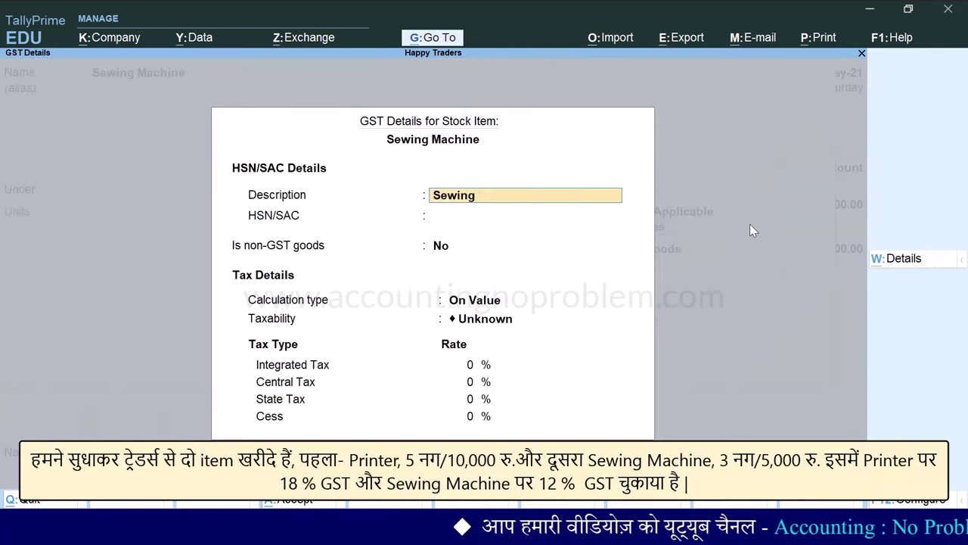
text(chine)
key(Return)
text(8452)
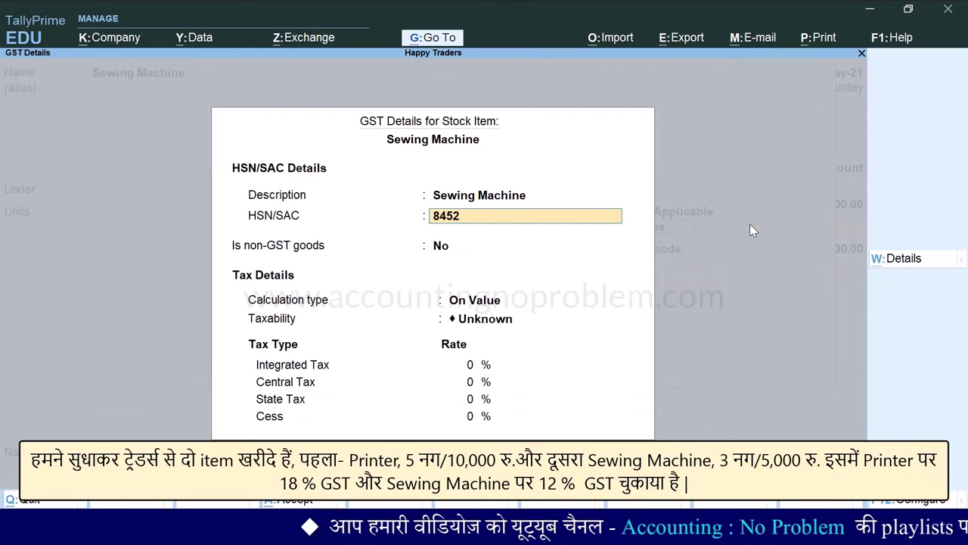
key(Return)
key(Return)
key(Return)
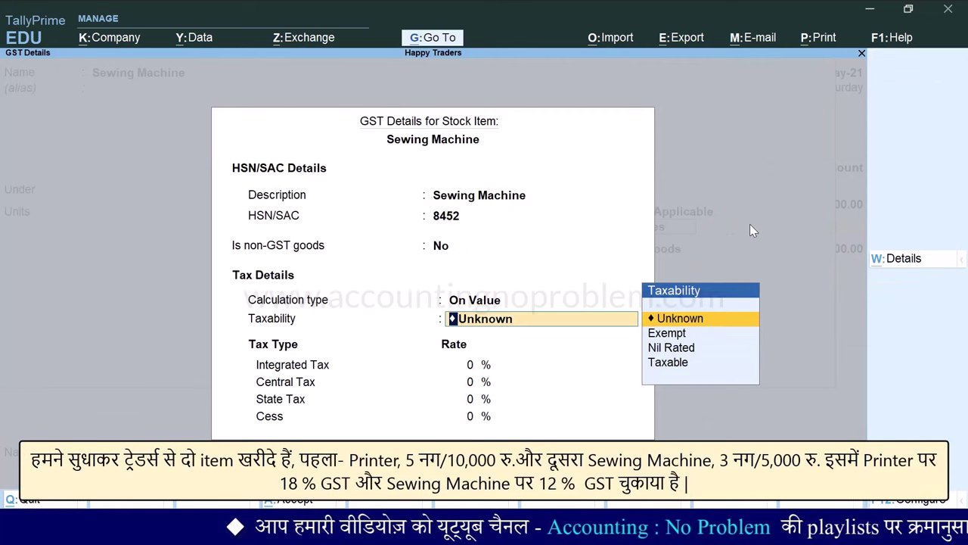
key(Down)
key(Down)
key(Down)
key(Return)
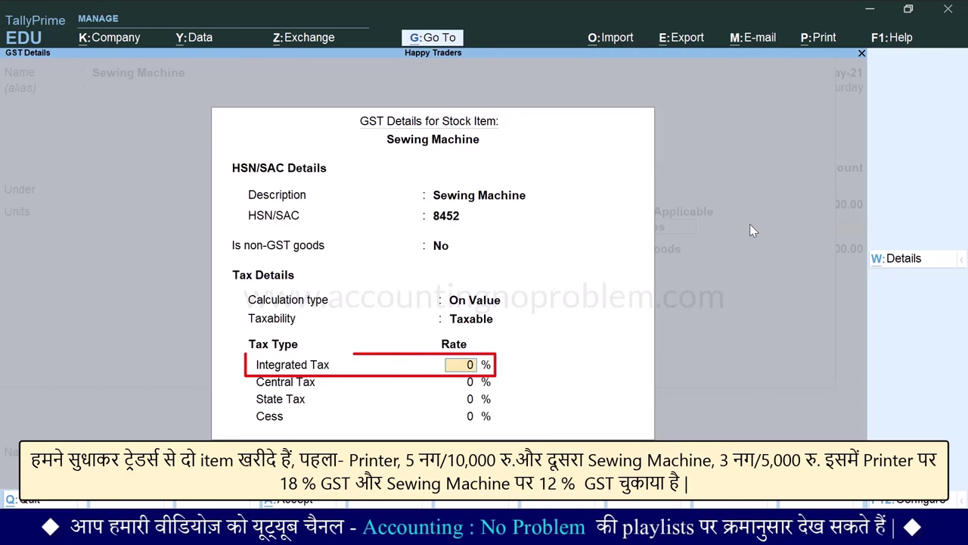
text(12)
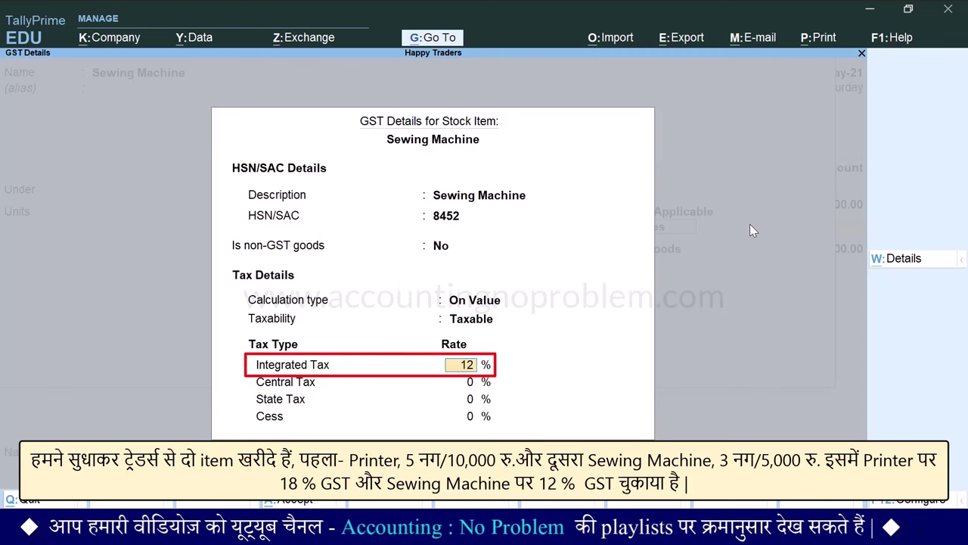
key(Return)
key(Return)
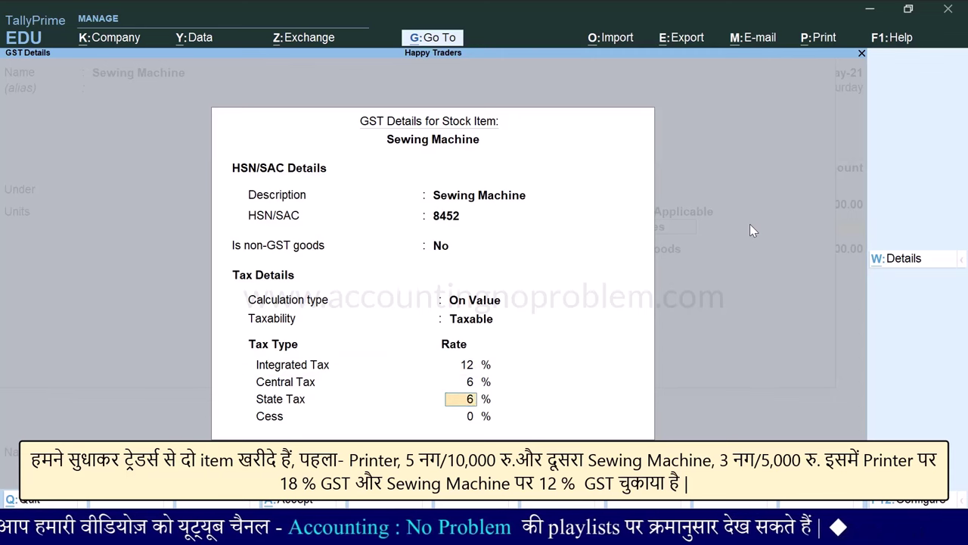
key(Return)
key(Return)
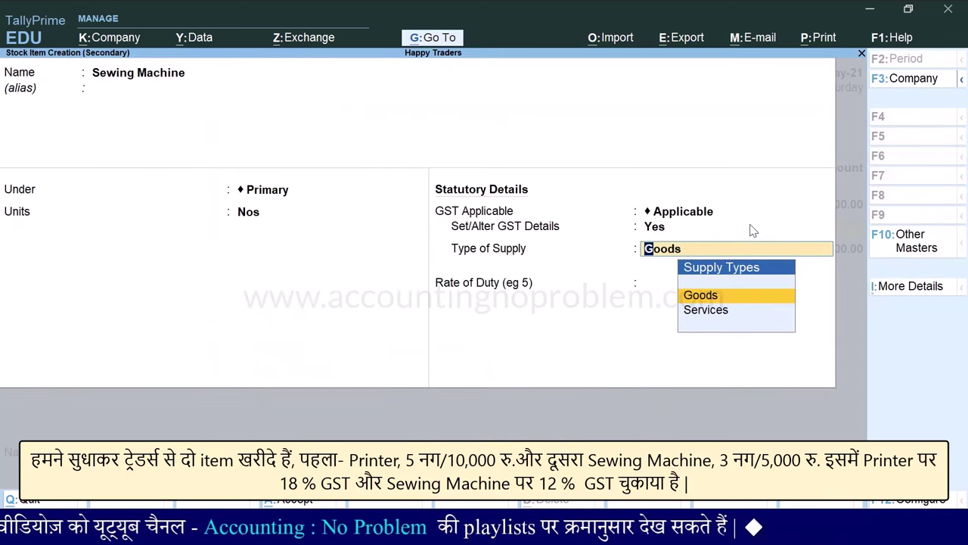
key(Return)
key(Return)
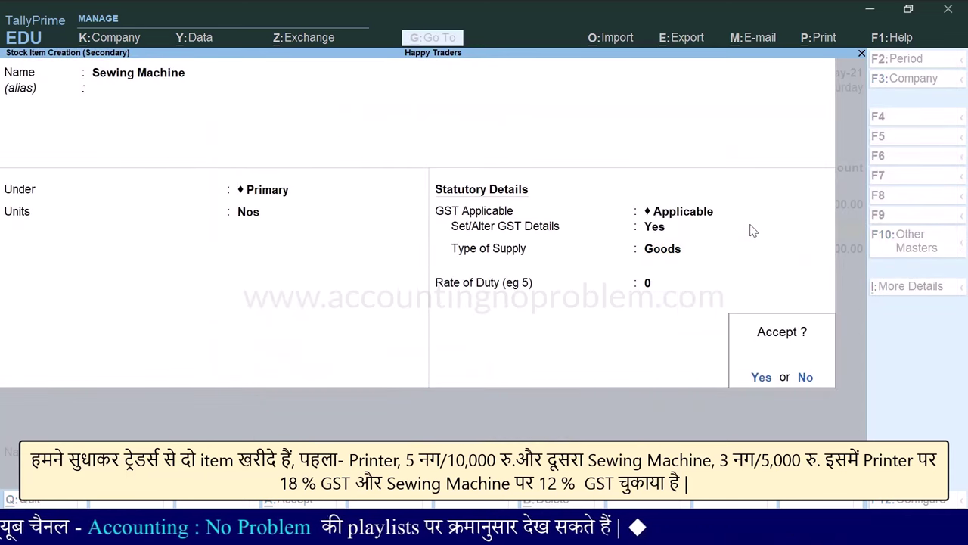
key(Return)
- Enter 3 Sewing Machines at 5,000 per Nos, amounting to 15,000
text(3)
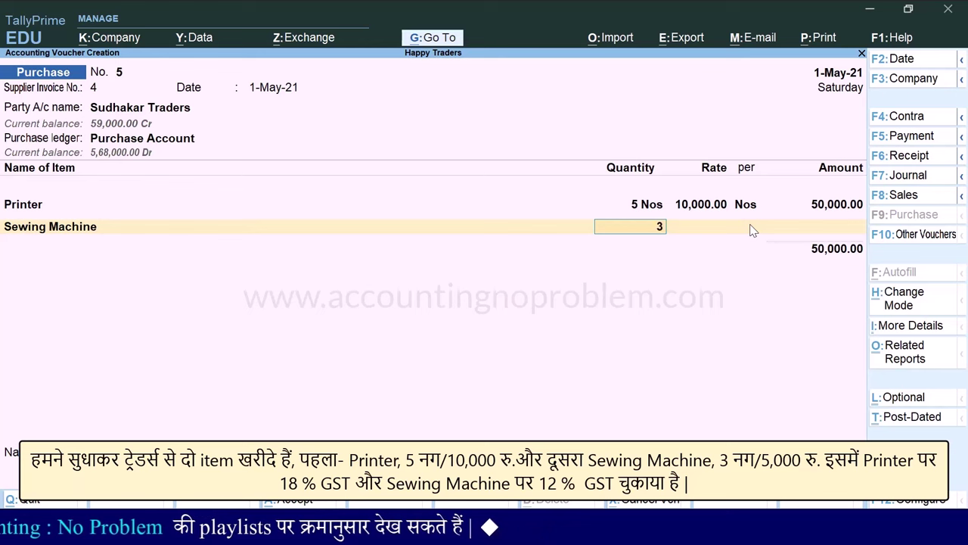
key(Return)
text(5000)
key(Return)
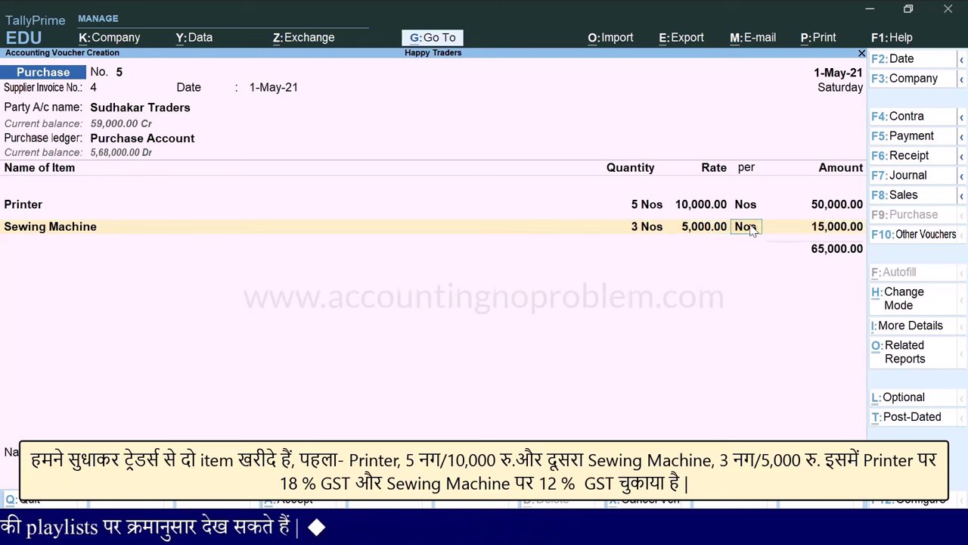
key(Return)
key(Return)
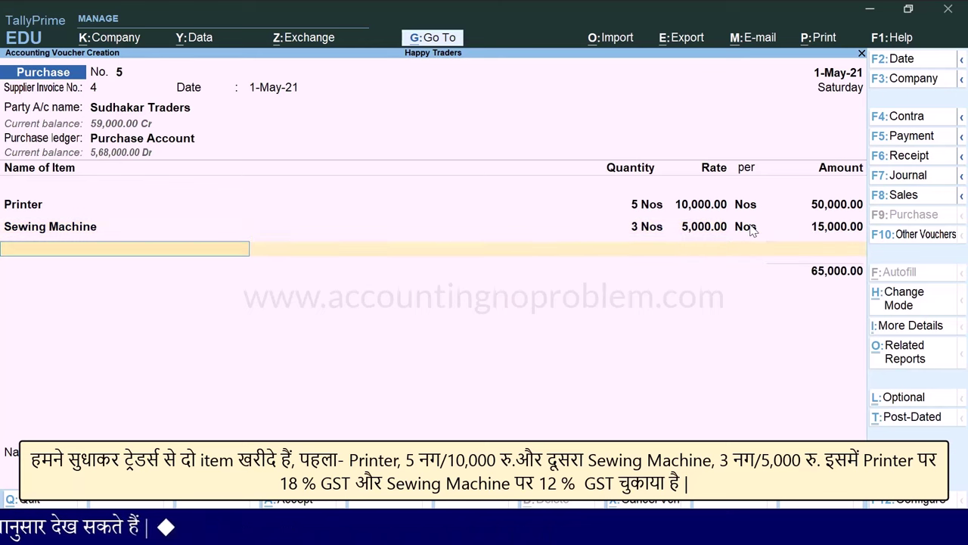
key(Return)
key(BackSpace)
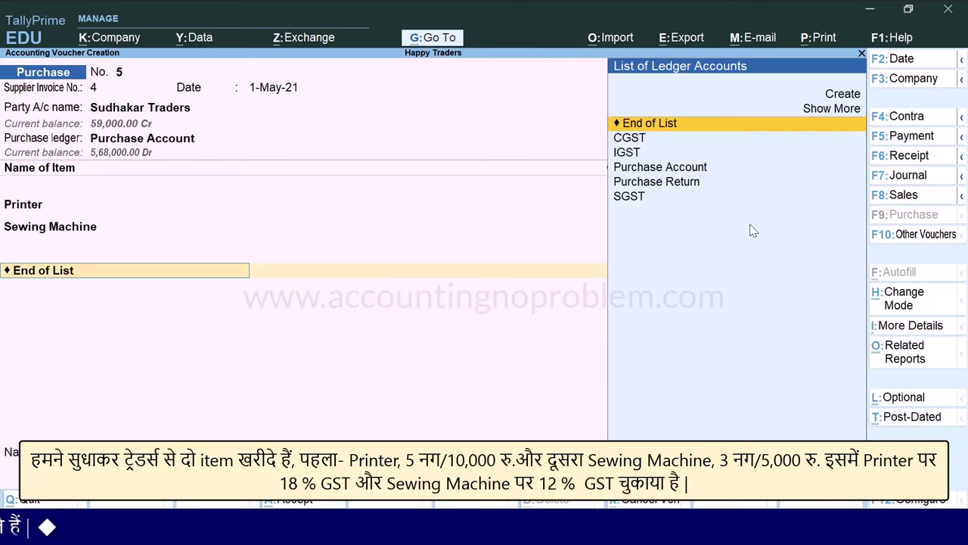
- Add CGST and SGST of 5,400 each and accept the 75,800 new bill reference
key(Down)
key(Return)
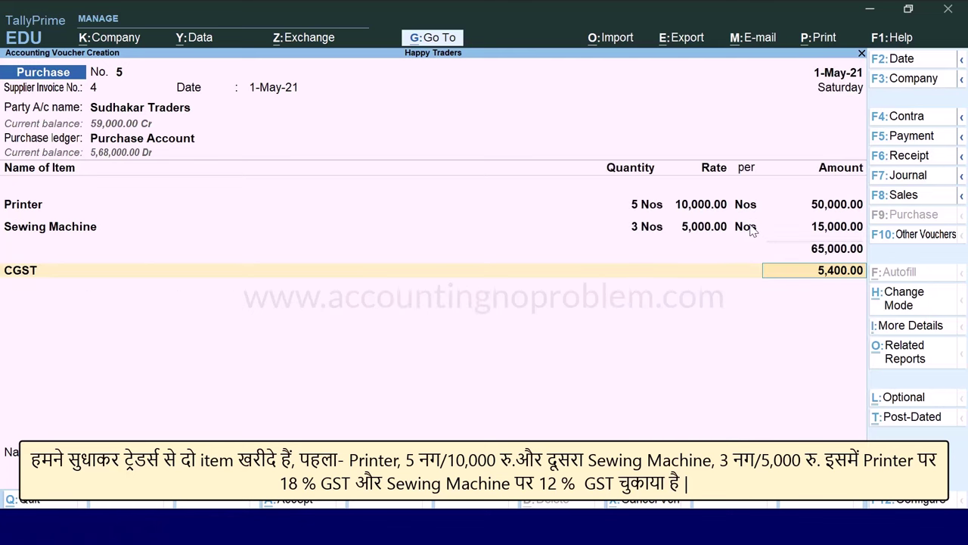
key(Return)
key(Up)
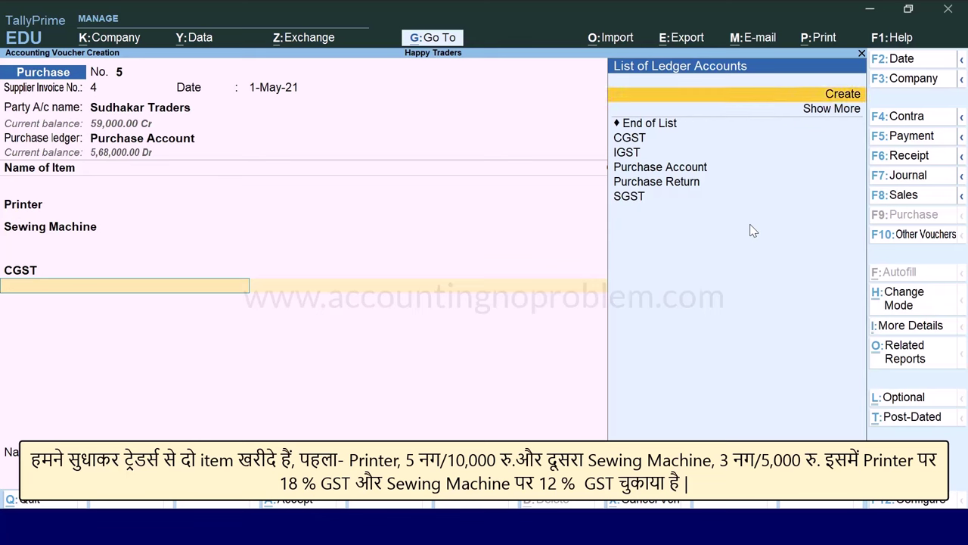
key(Down)
key(Down)
key(Down)
key(Down)
key(Down)
key(Down)
key(Return)
key(Return)
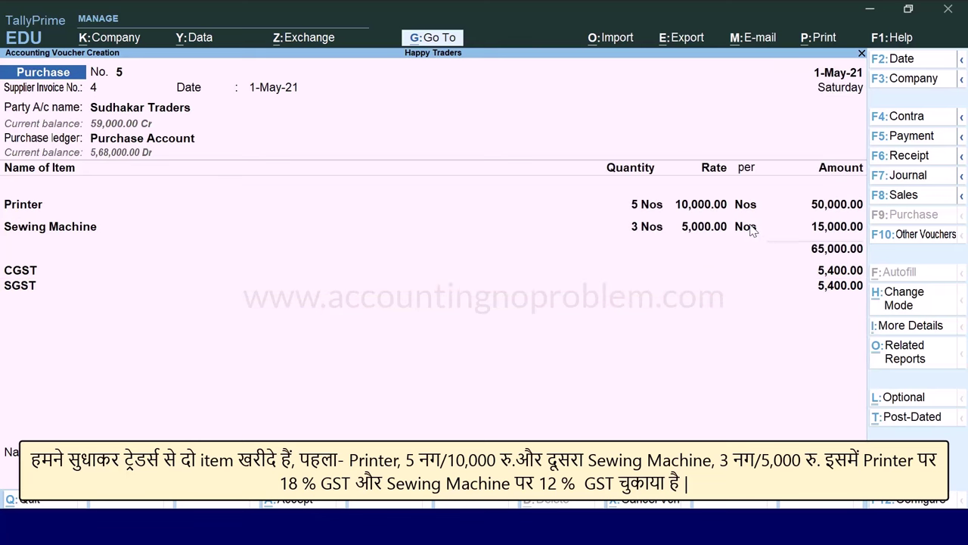
key(Return)
key(Return)
key(Return)
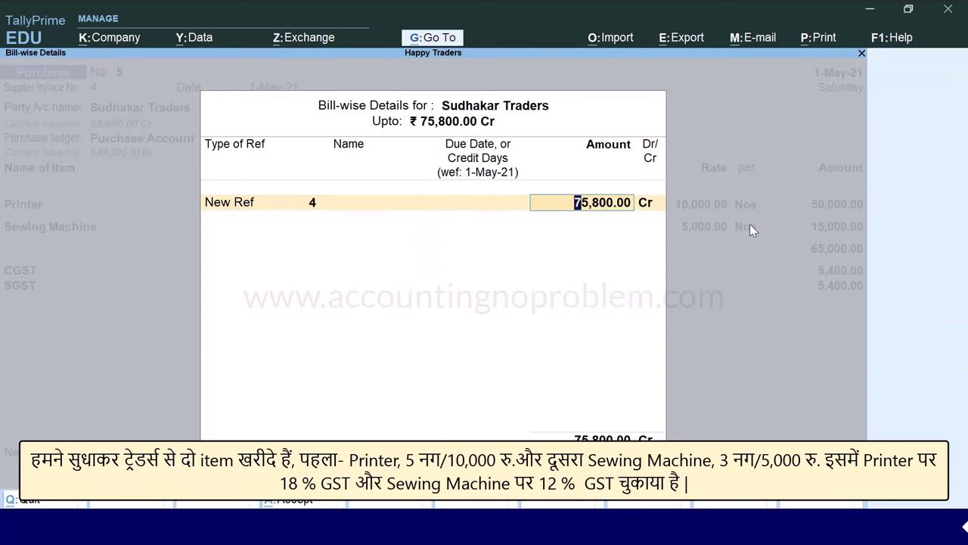
key(Return)
key(Return)
key(Return)
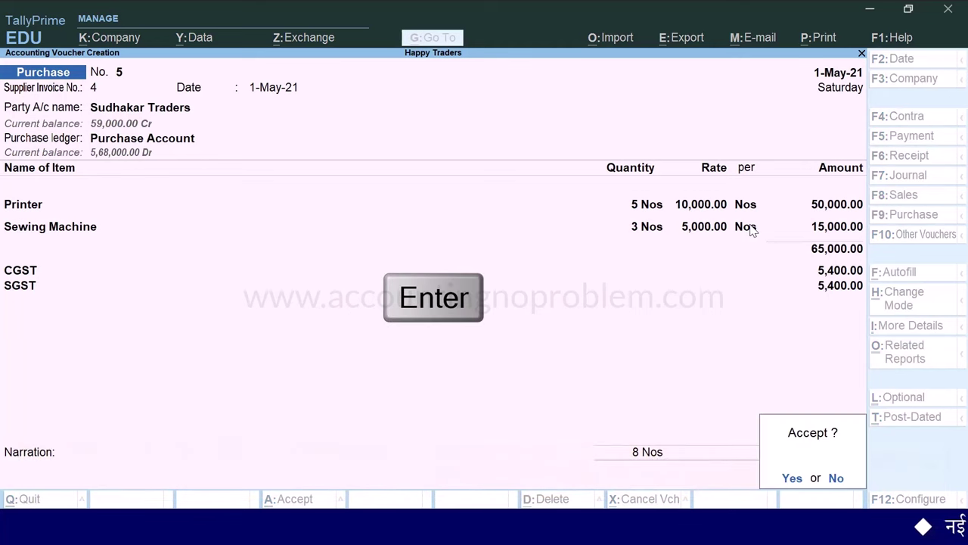
key(Return)
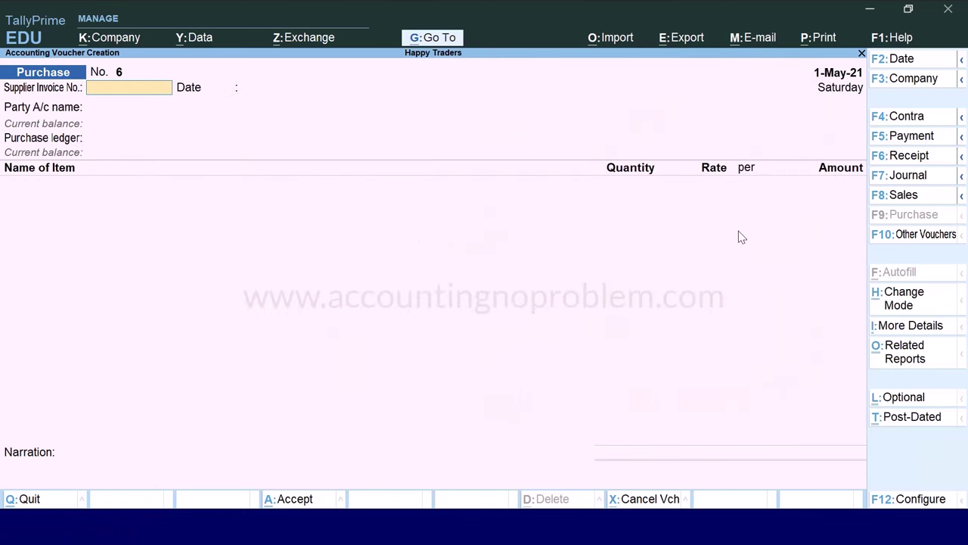
- Accept and save Purchase voucher No. 5 for Sudhakar Traders
key(alt+F5)
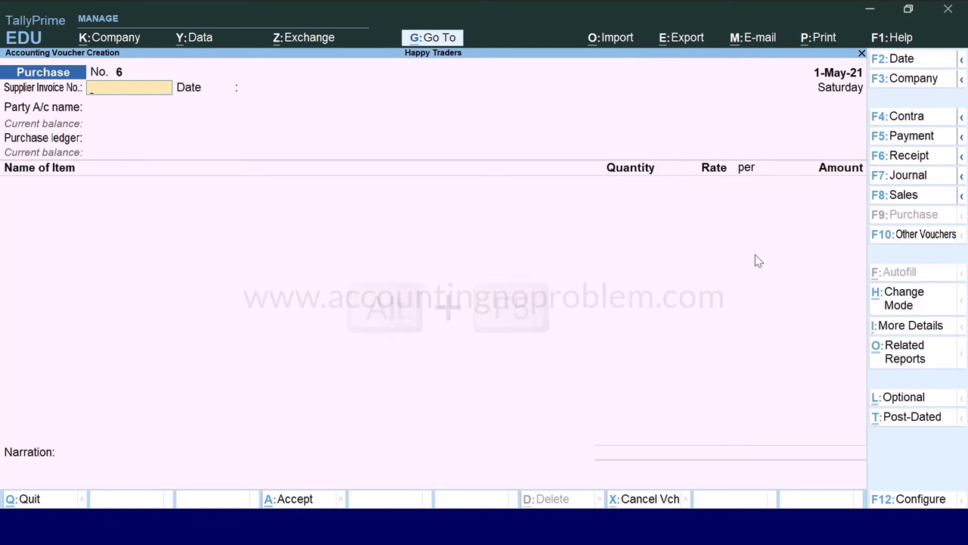
- Start a Debit Note dated 1-May-21 with Sudhakar Traders as the party
click(963, 137)
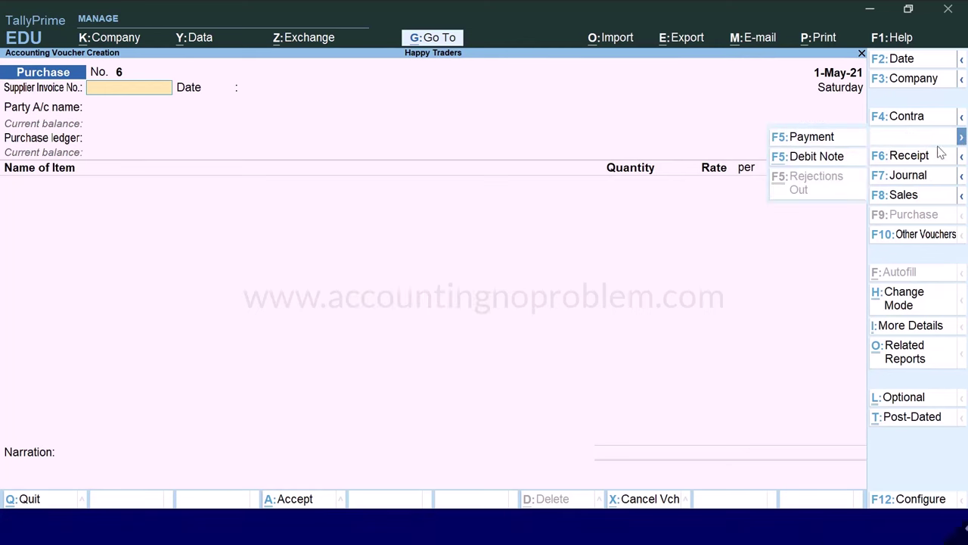
click(806, 159)
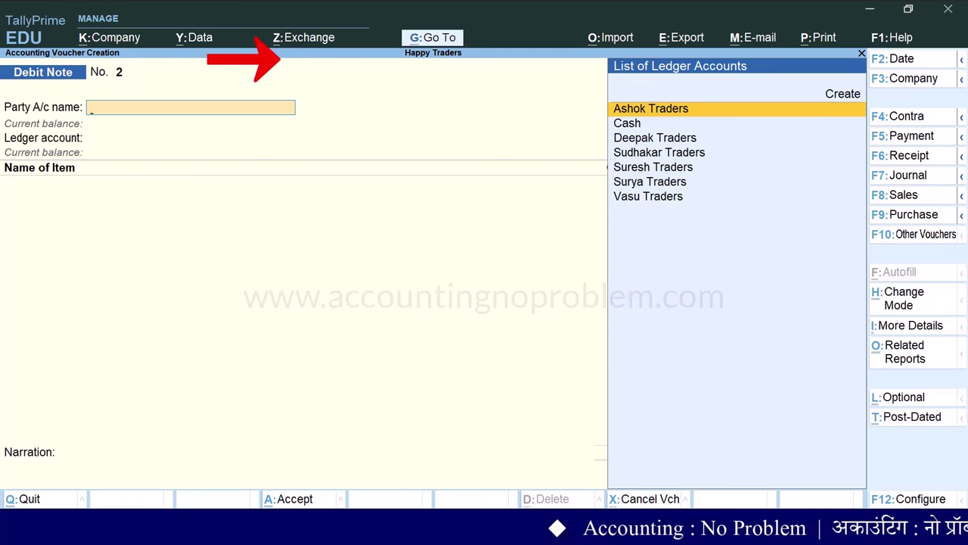
key(F2)
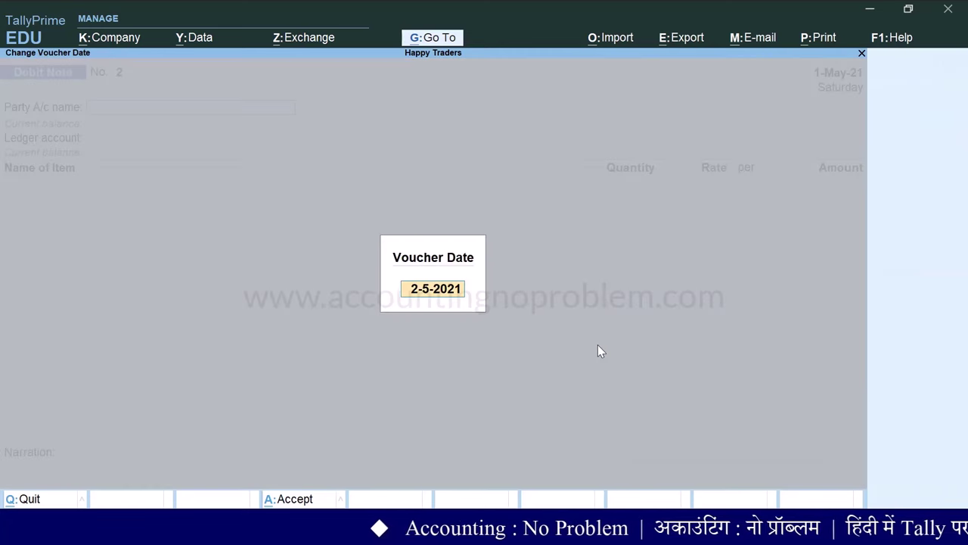
text(1.5.21)
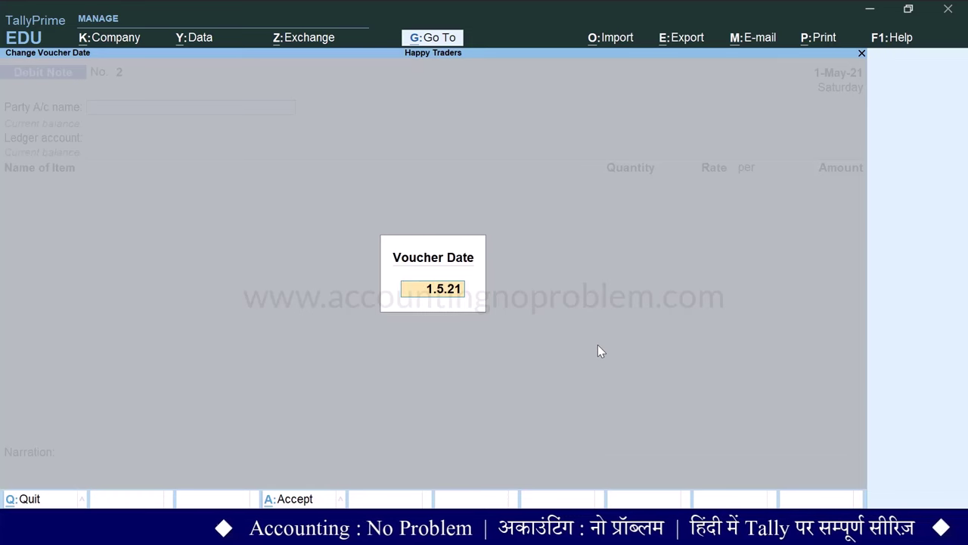
key(Return)
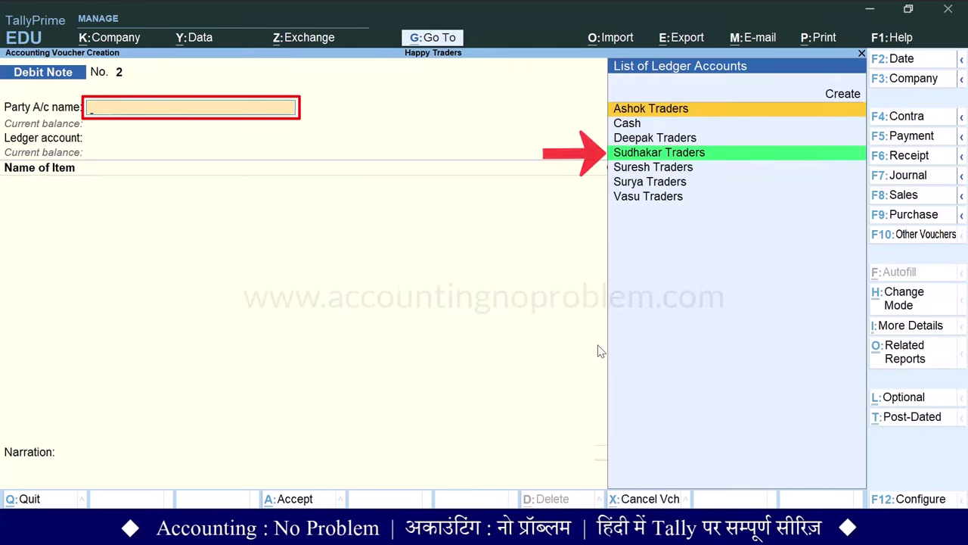
text(S)
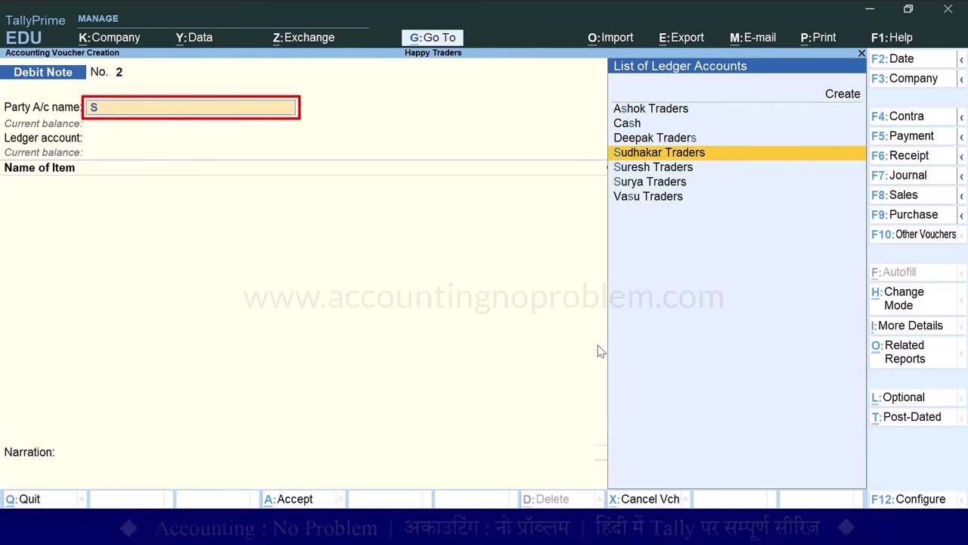
key(Return)
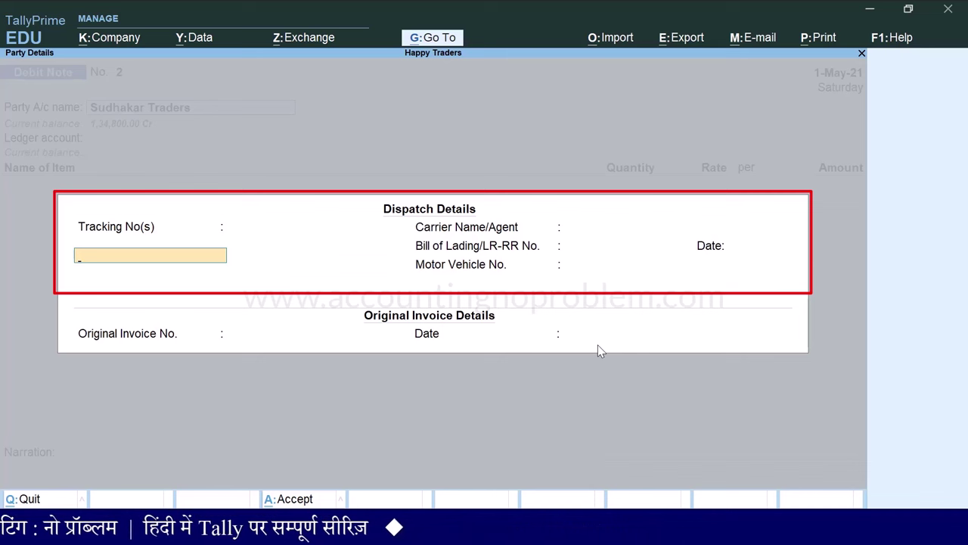
- Leave dispatch fields blank, enter original invoice No. 4 dated 1.5.21, and accept party details
key(Return)
key(Return)
key(Return)
key(Return)
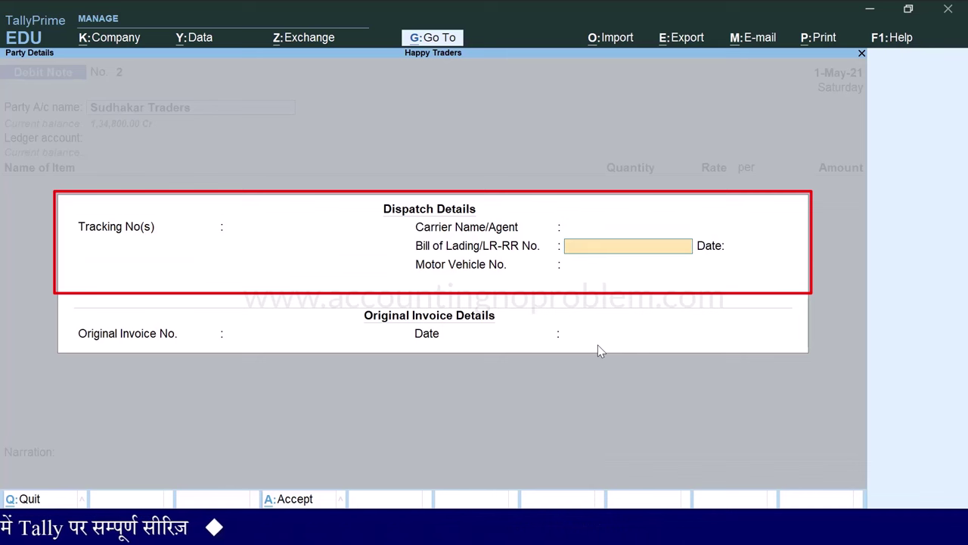
key(Return)
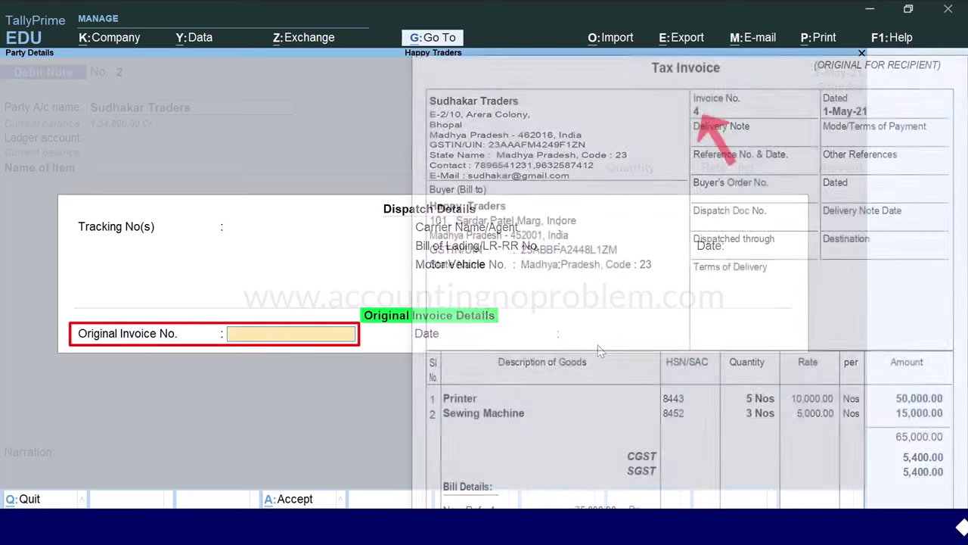
text(4)
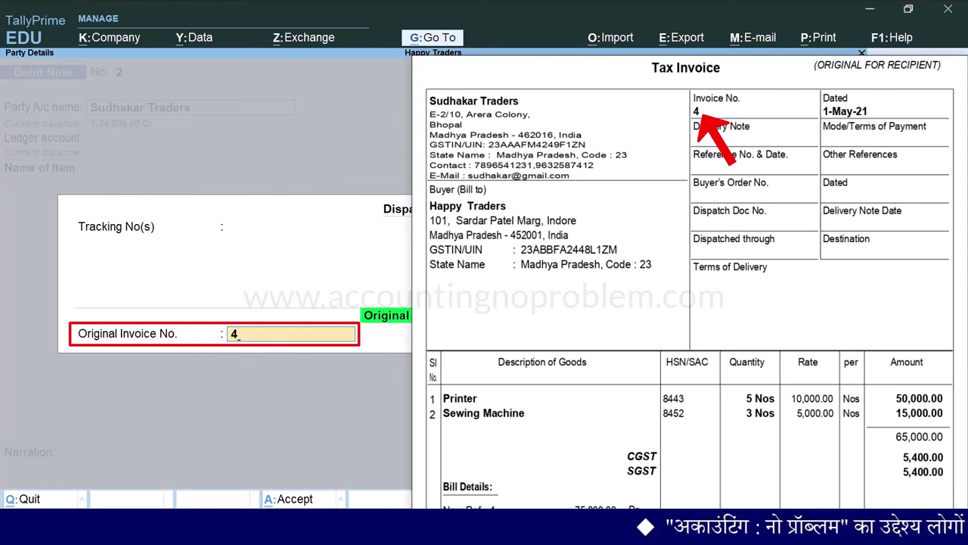
key(Return)
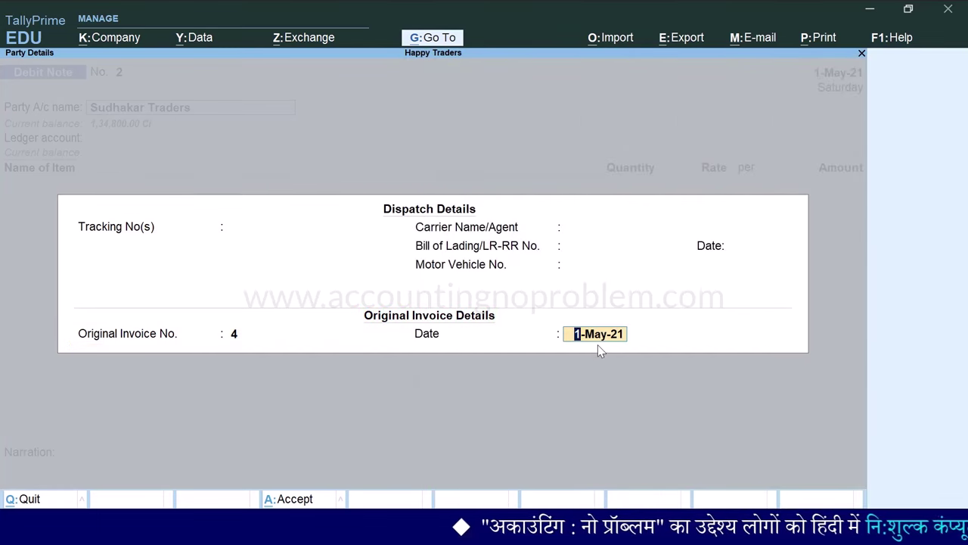
text(1.5.21)
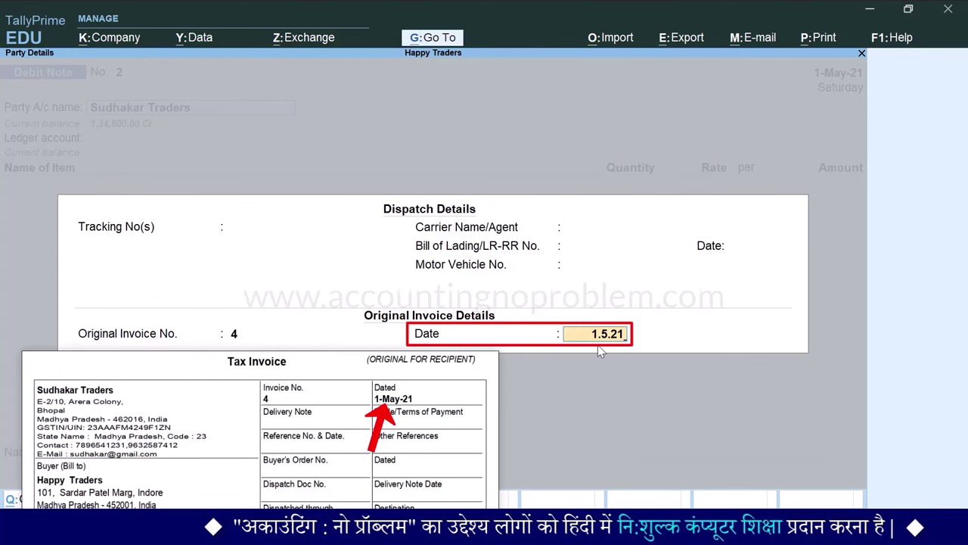
key(Return)
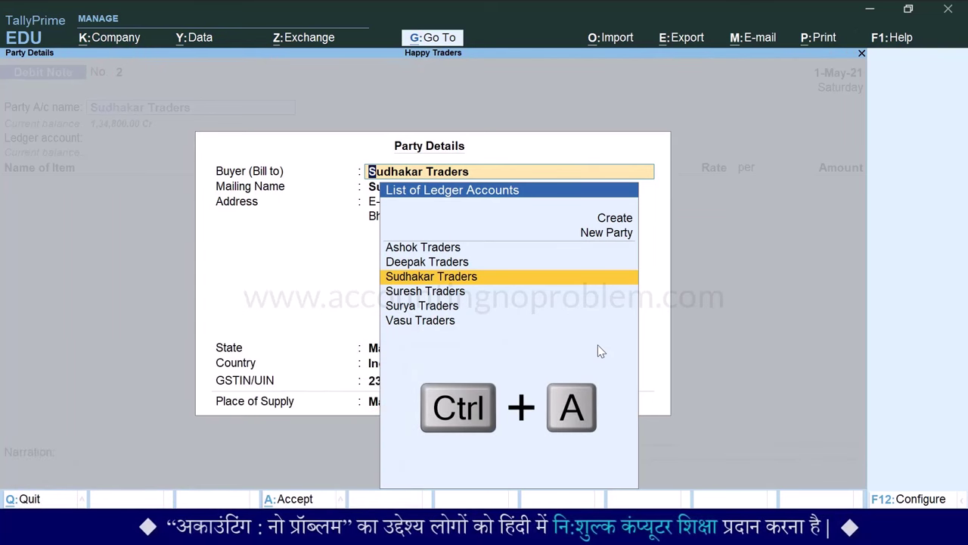
key(ctrl+a)
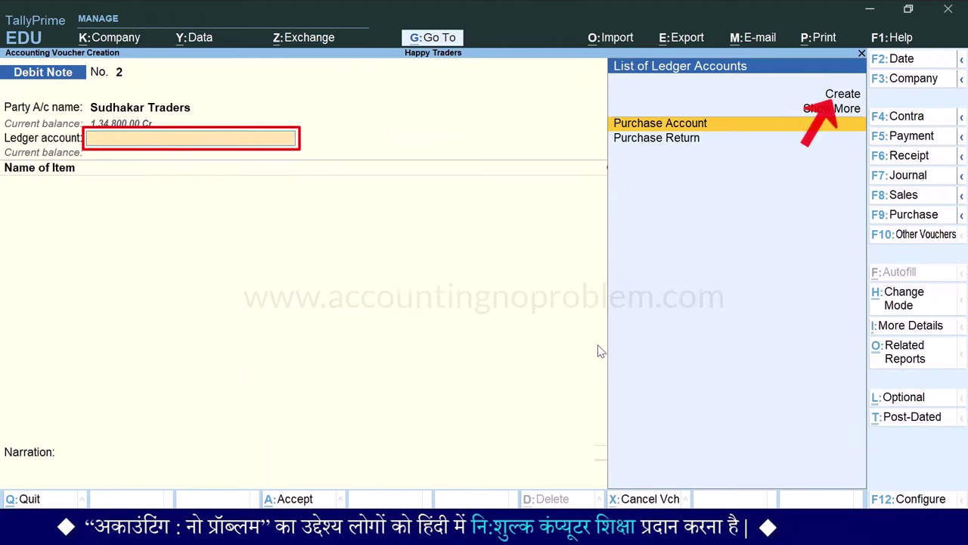
- Create the Discount on Purchase ledger under Purchase Accounts with Goods as supply type
key(Up)
key(Up)
key(Return)
text(Discount on Purchase)
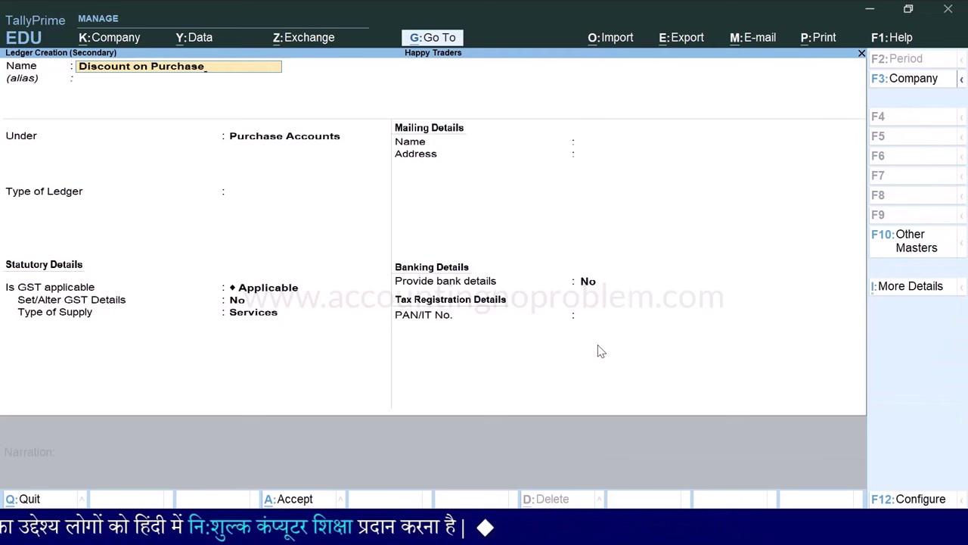
key(Return)
key(Return)
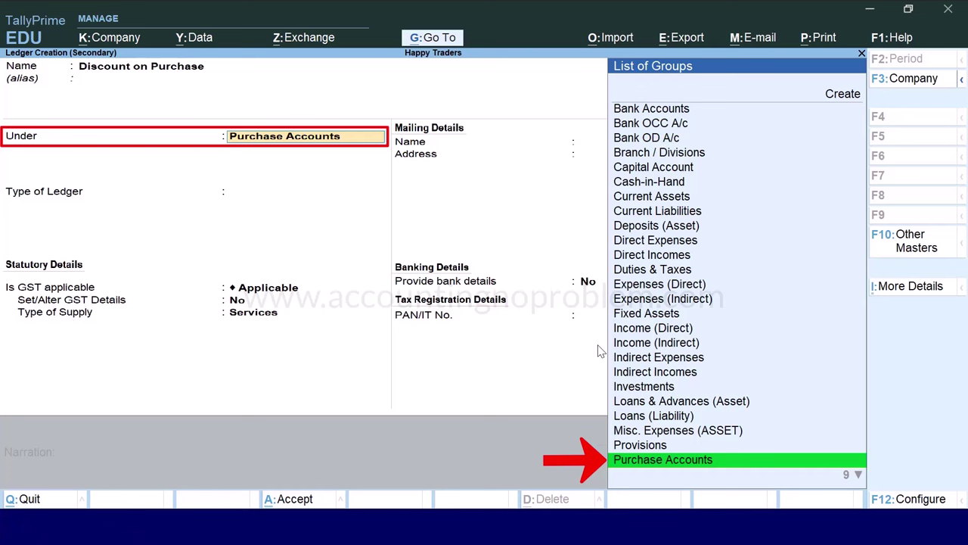
key(Return)
key(Return)
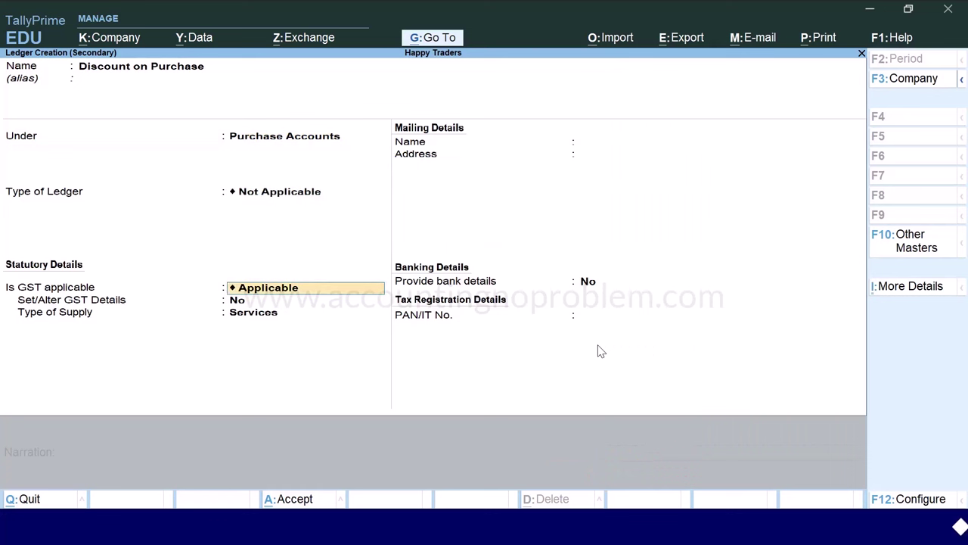
key(Return)
key(Return)
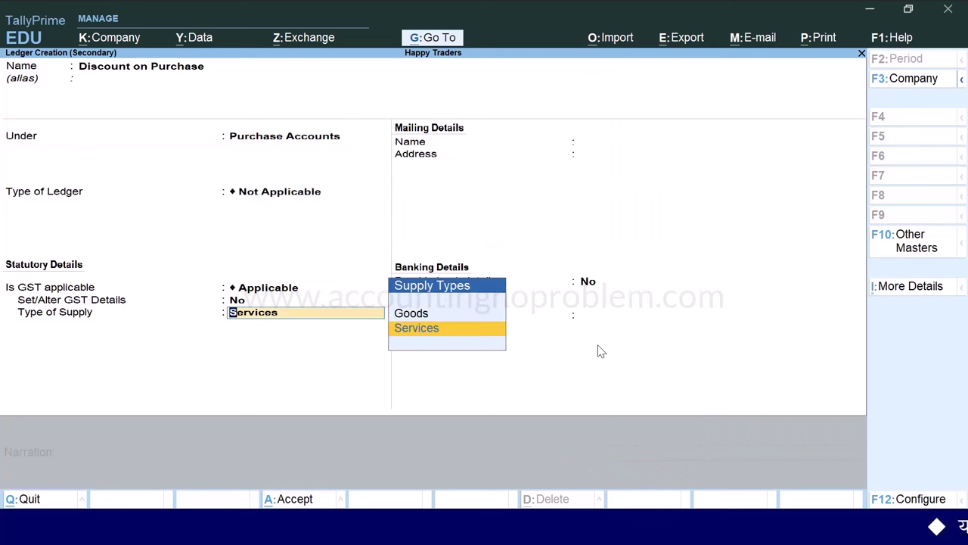
key(Up)
key(Return)
key(ctrl+a)
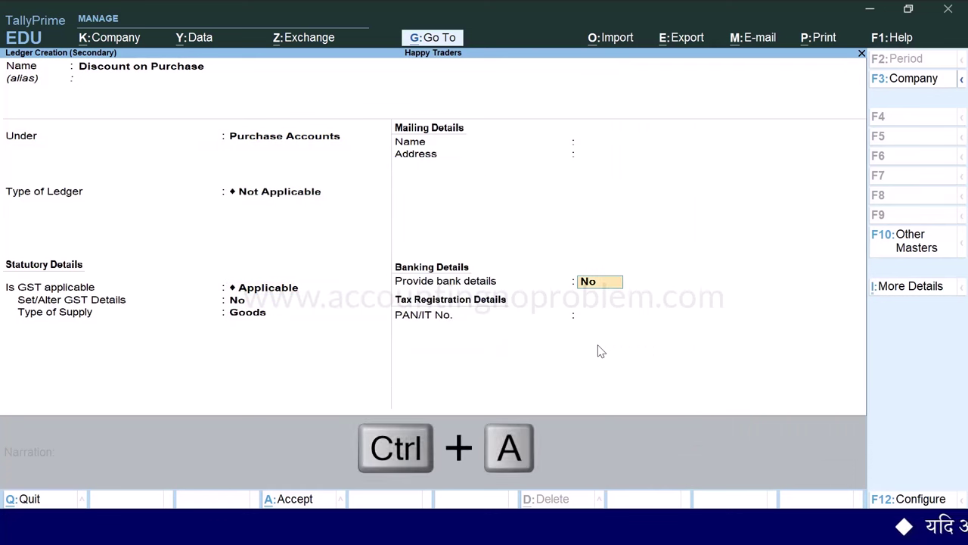
- Add Printer with a 1,500 discount and Sewing Machine with 600
text(P)
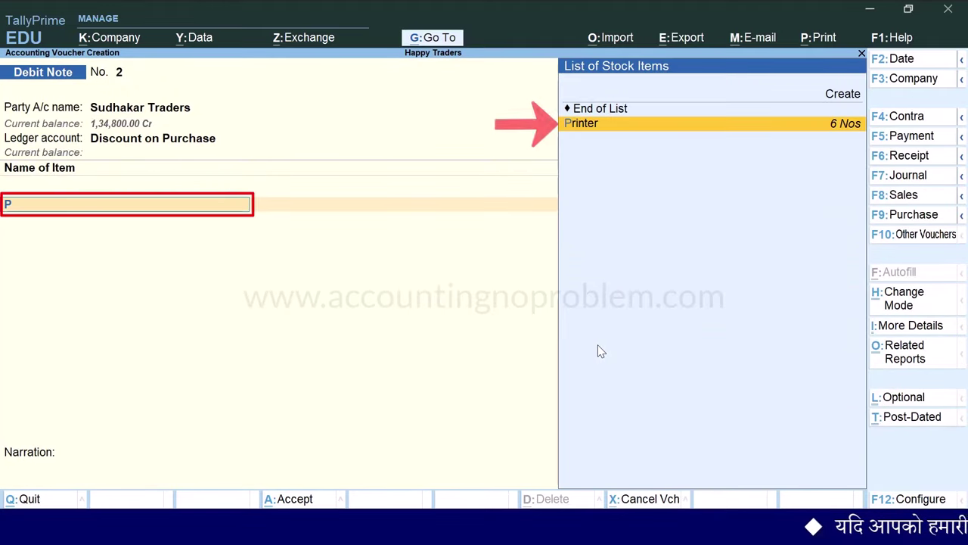
key(Return)
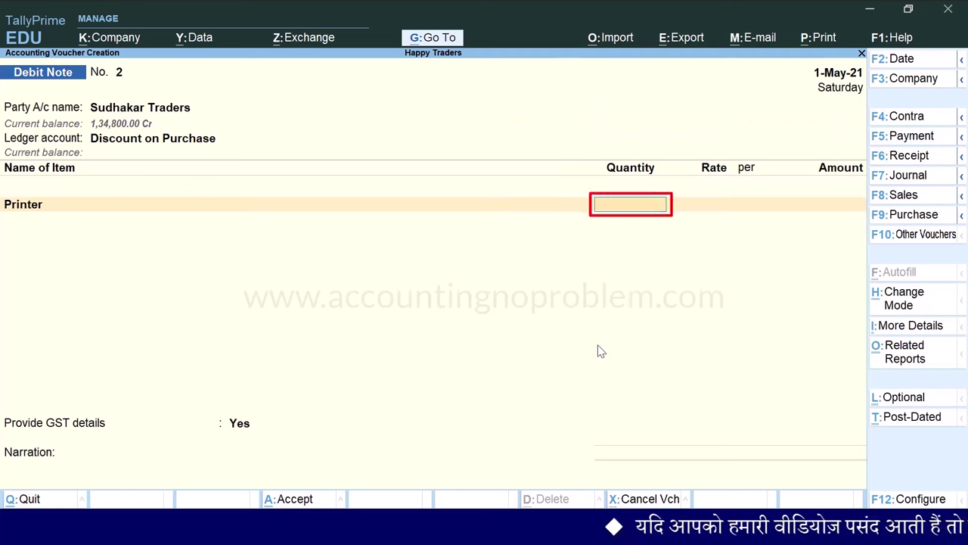
key(Return)
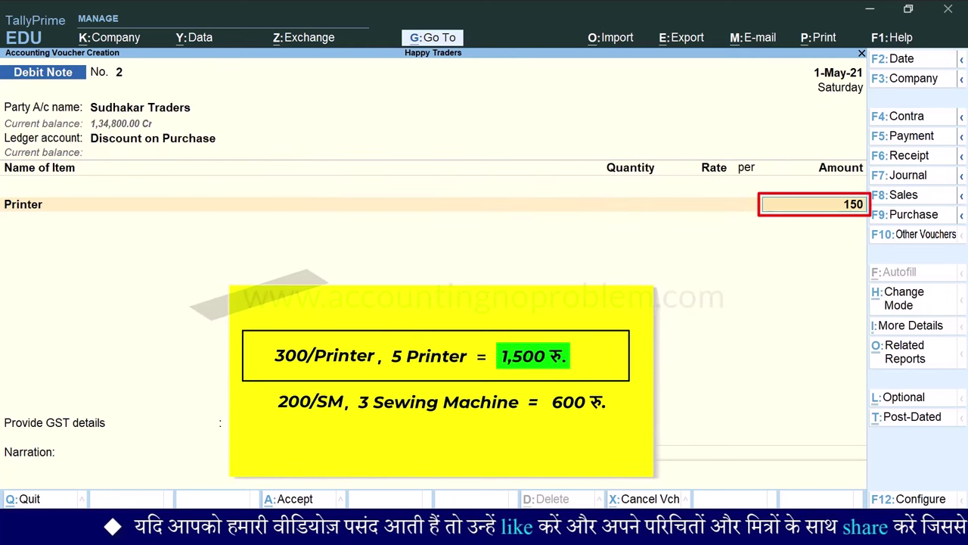
key(Return)
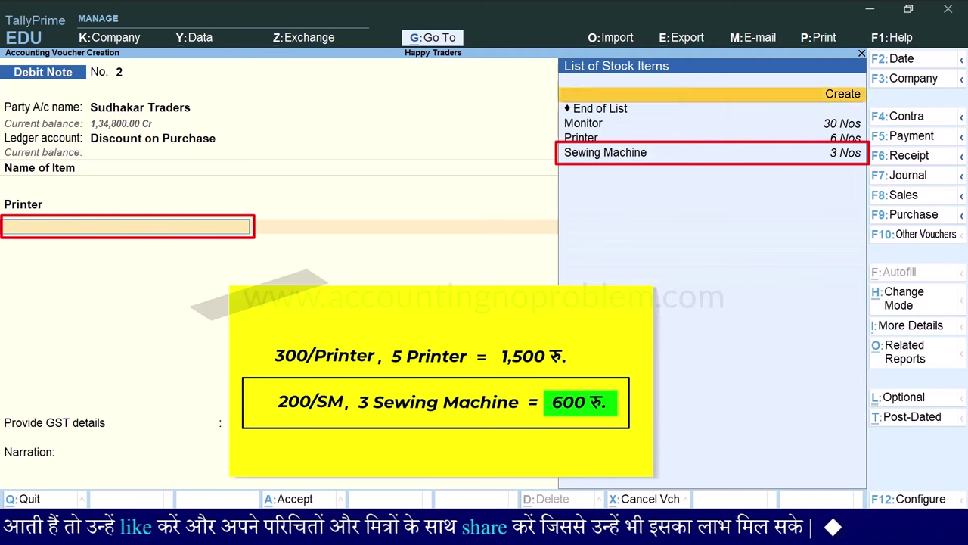
key(Down)
key(Down)
key(Return)
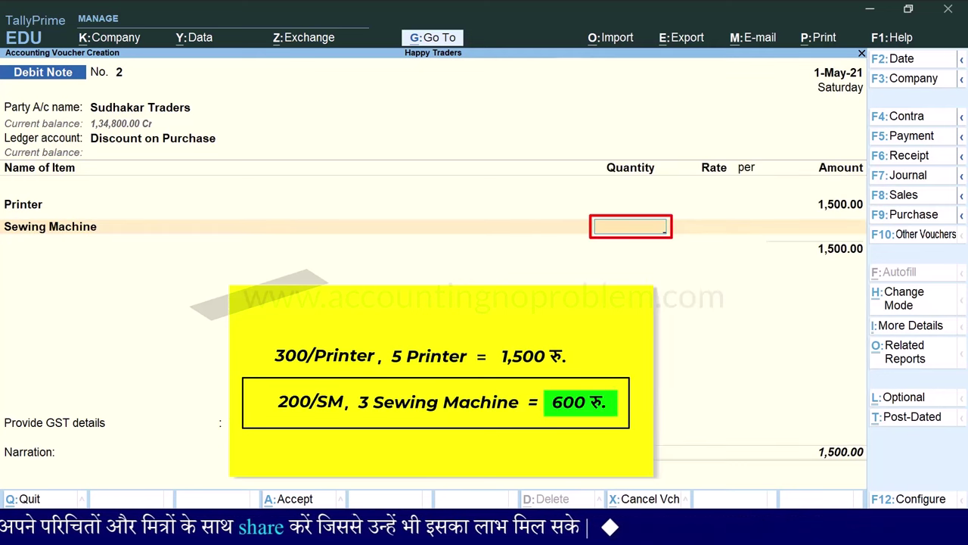
key(Return)
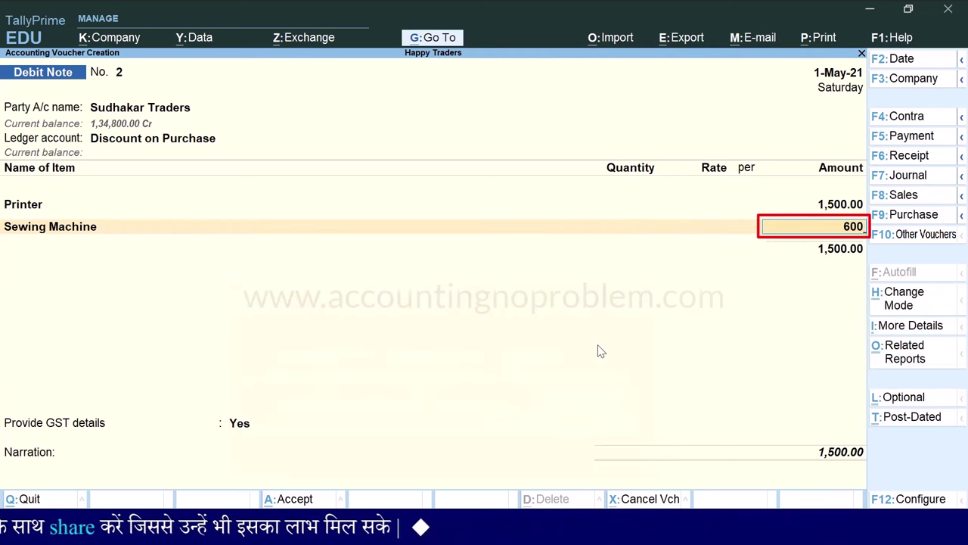
key(Return)
key(Return)
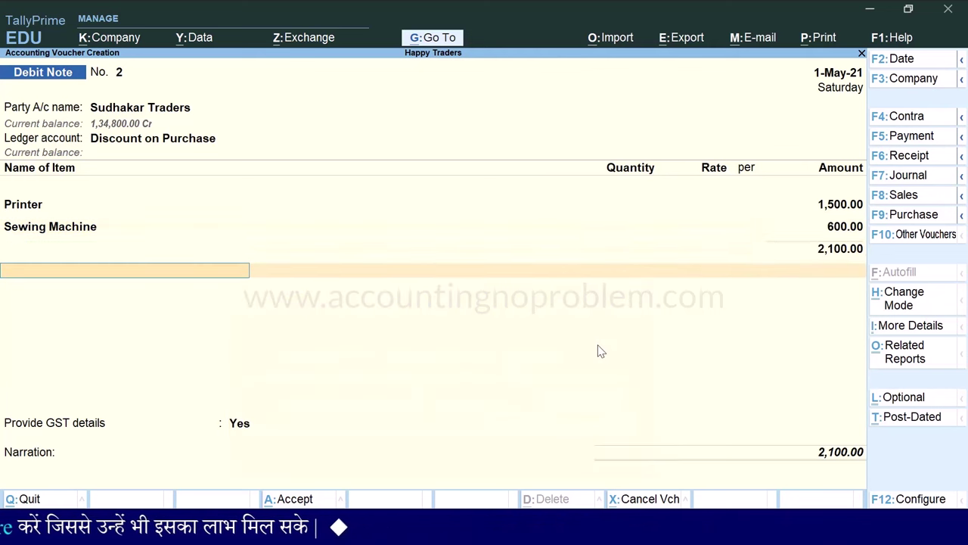
key(Return)
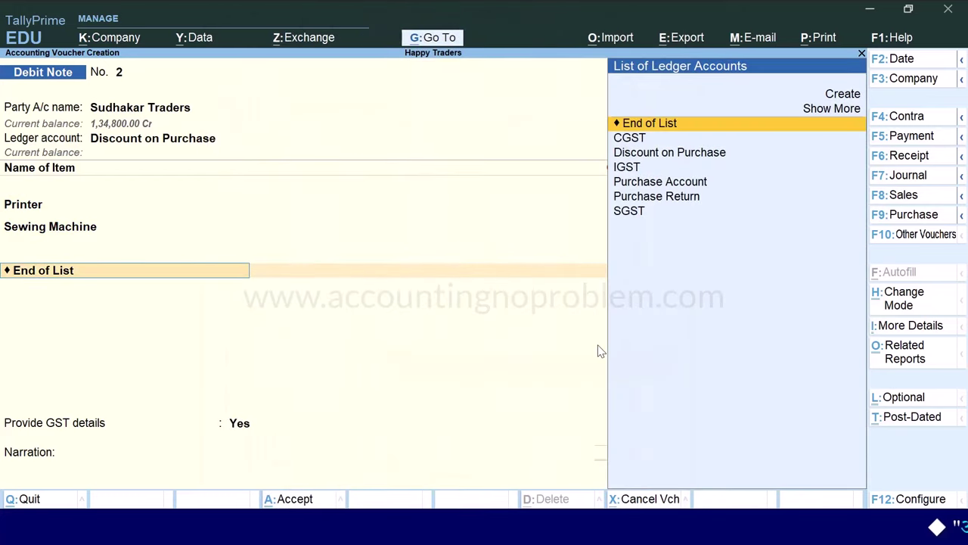
- Select the CGST and SGST ledgers and accept their calculated 171.00 amounts
key(Down)
key(Return)
key(Return)
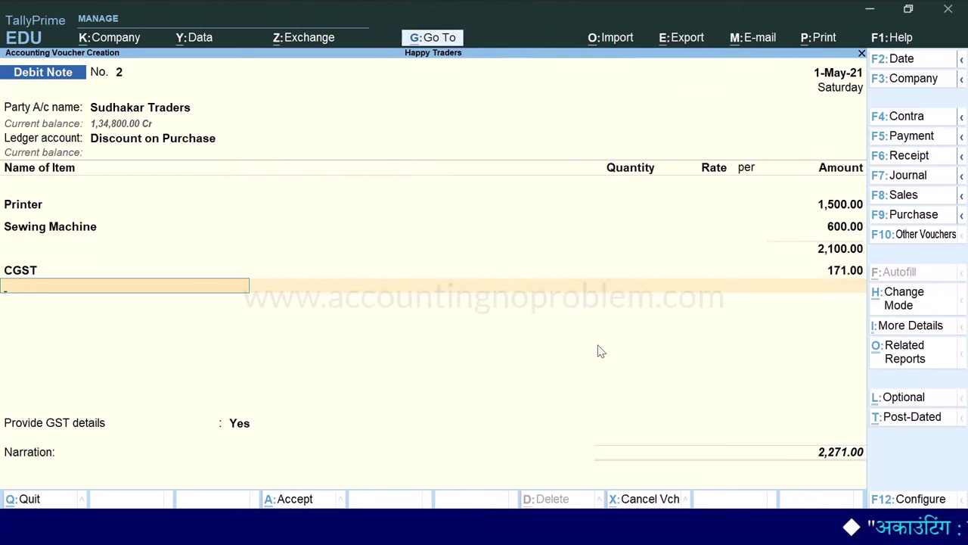
text(S)
key(Return)
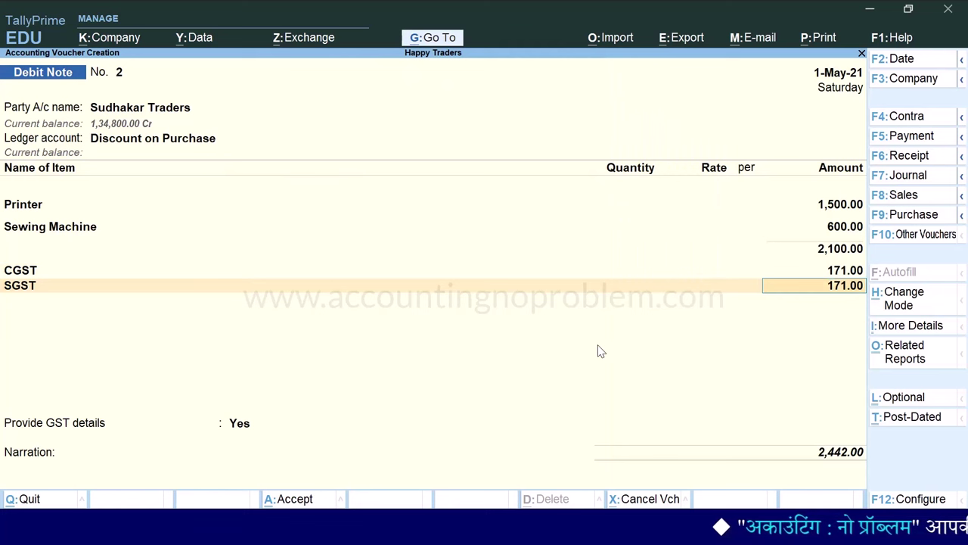
key(Return)
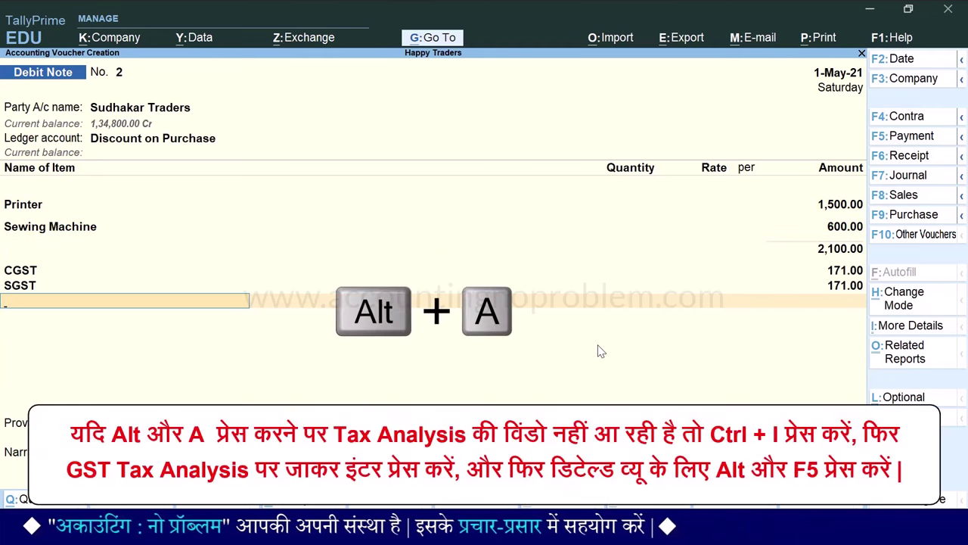
- Check the detailed GST tax analysis (342.00 tax; Printer 9%, Sewing Machine 6%), then close it
key(alt+a)
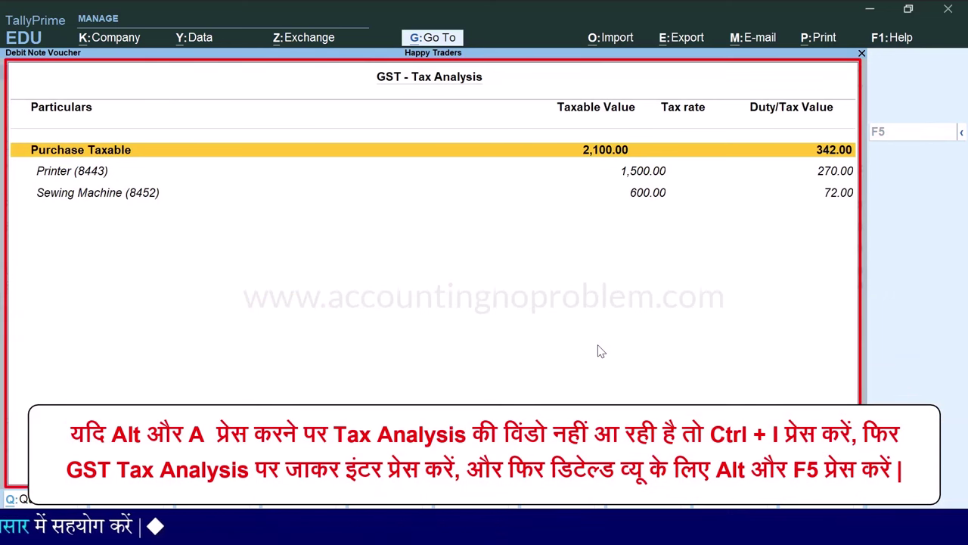
key(alt+F5)
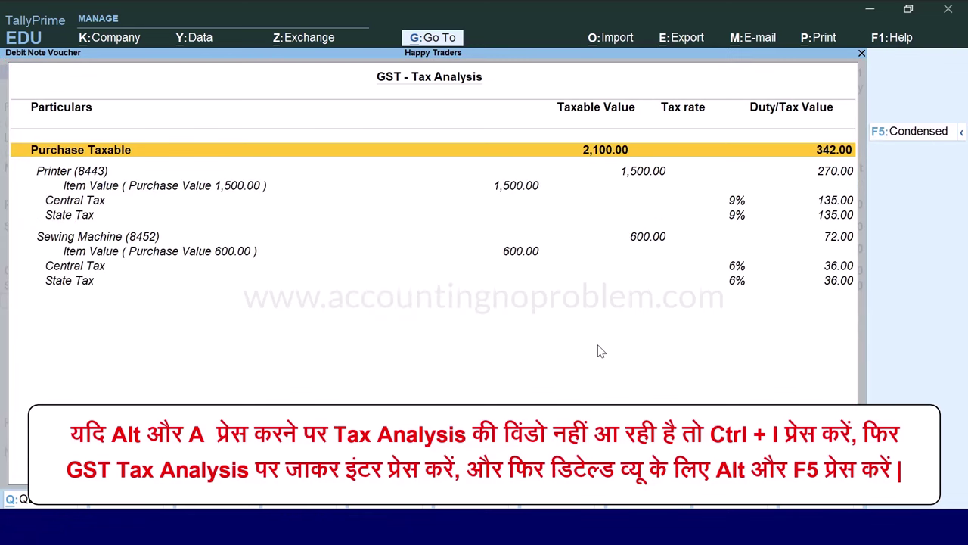
key(Down)
key(Down)
key(Down)
key(Down)
key(Down)
key(Down)
key(Down)
key(Down)
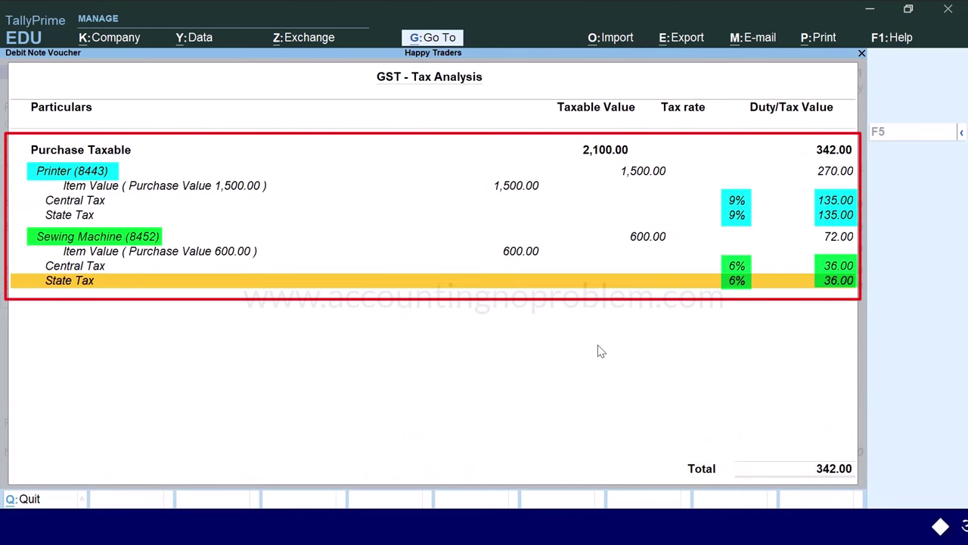
key(Escape)
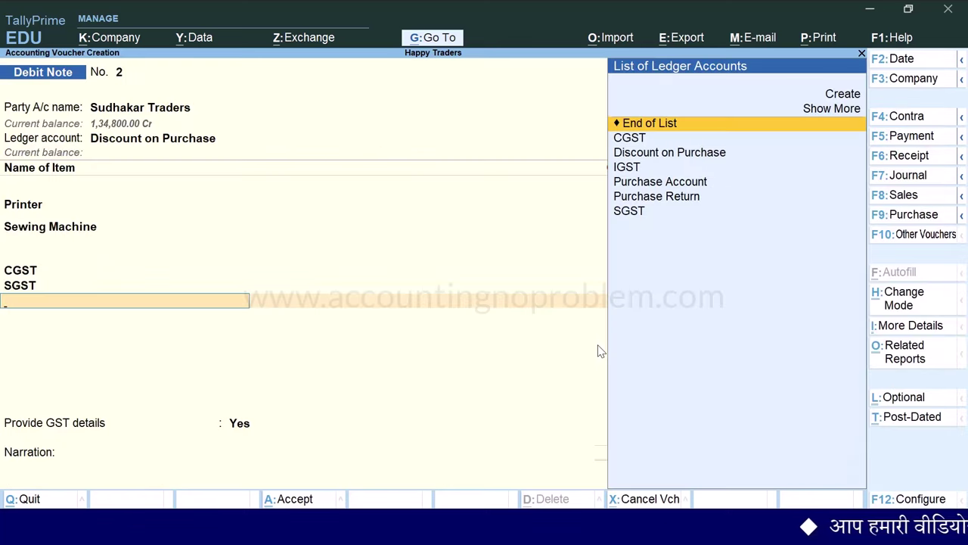
- Provide GST details with reason 07-Others, leaving the supplier's note number and date blank
key(Return)
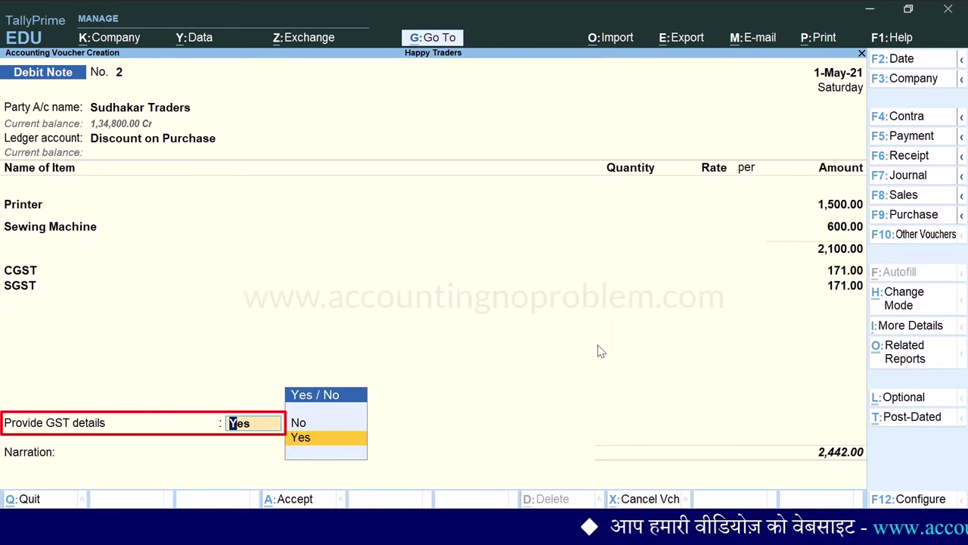
key(Return)
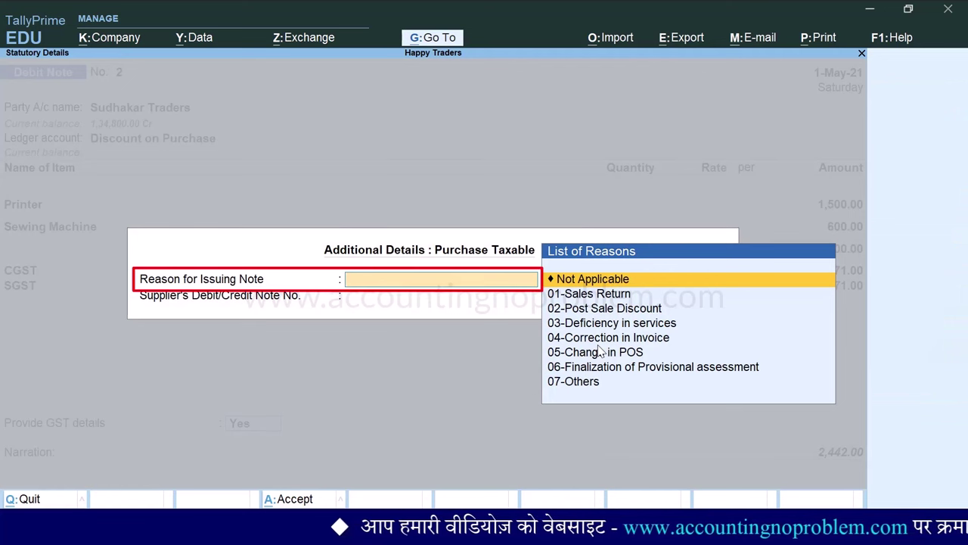
key(Down)
key(Down)
key(Down)
key(Down)
key(Down)
key(Down)
key(Down)
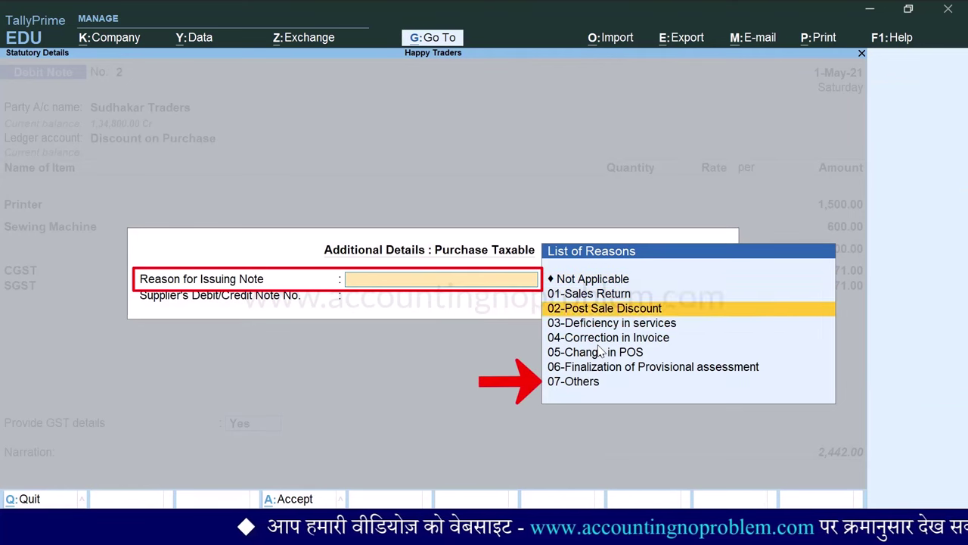
key(Return)
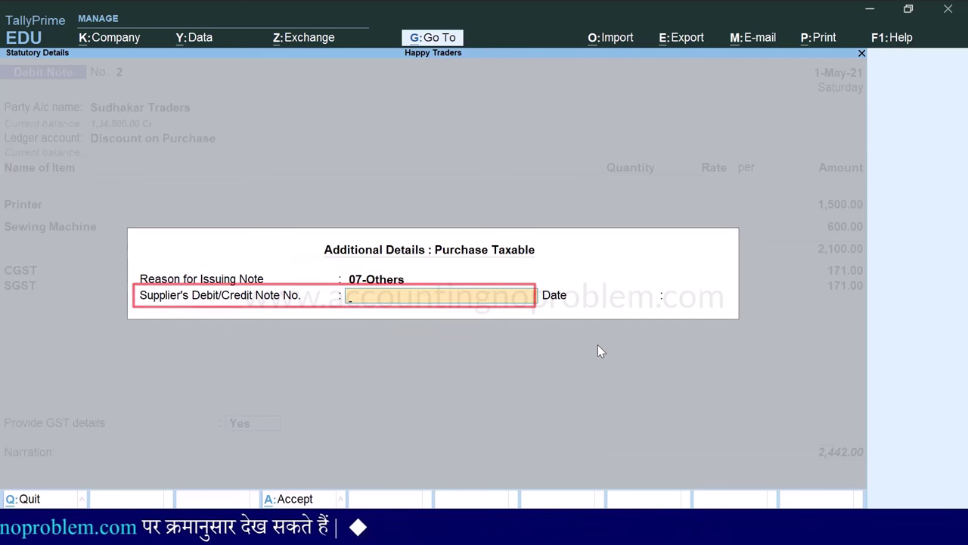
key(Return)
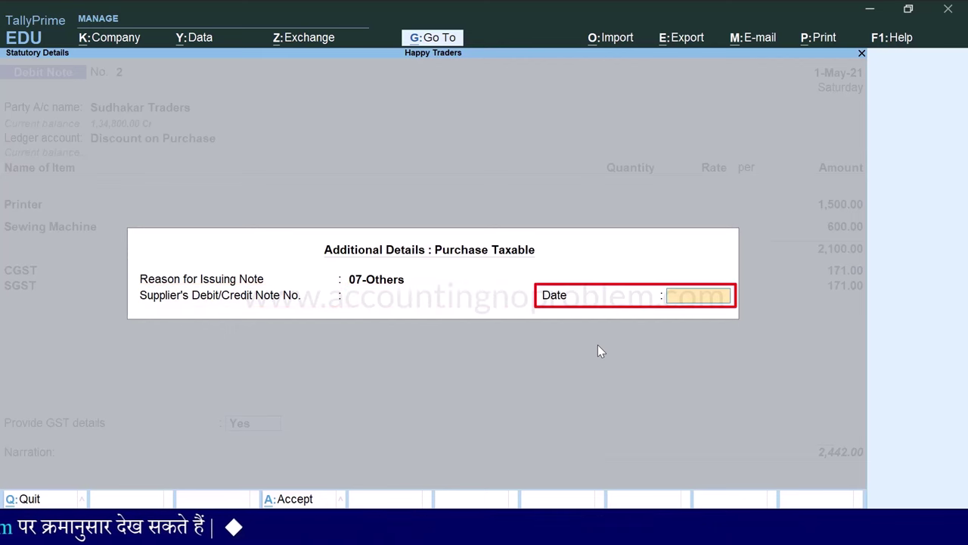
key(Return)
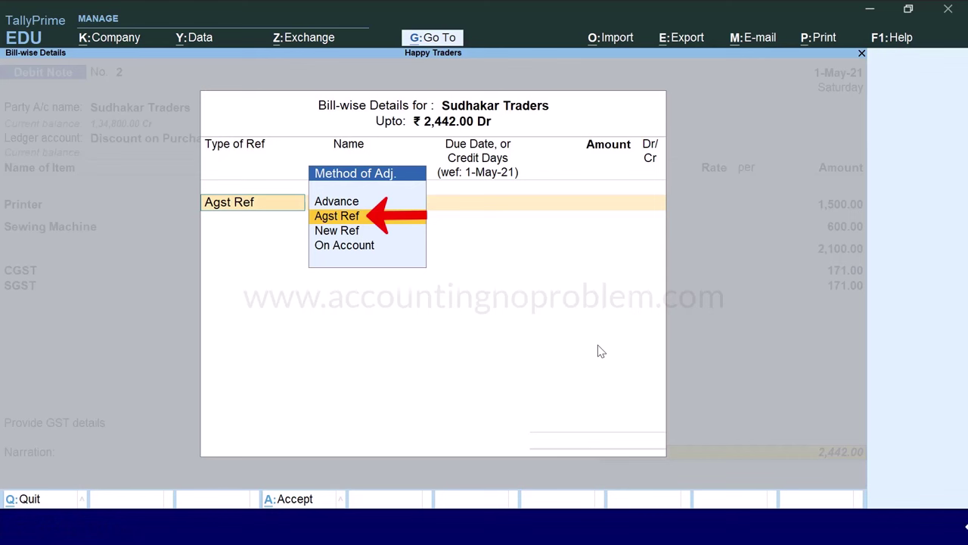
- Adjust the 2,442.00 Dr against pending bill 4 dated 1-May-21 as Agst Ref
key(Return)
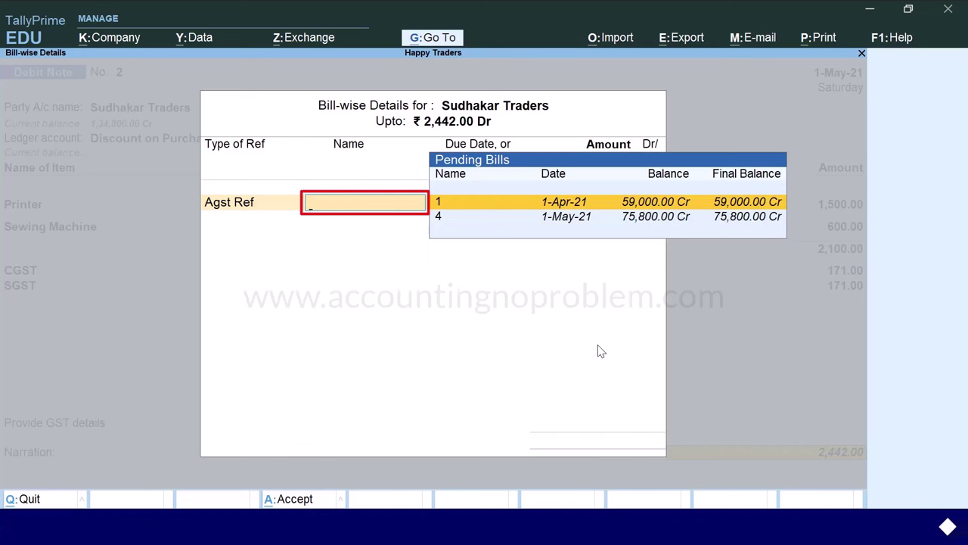
key(Down)
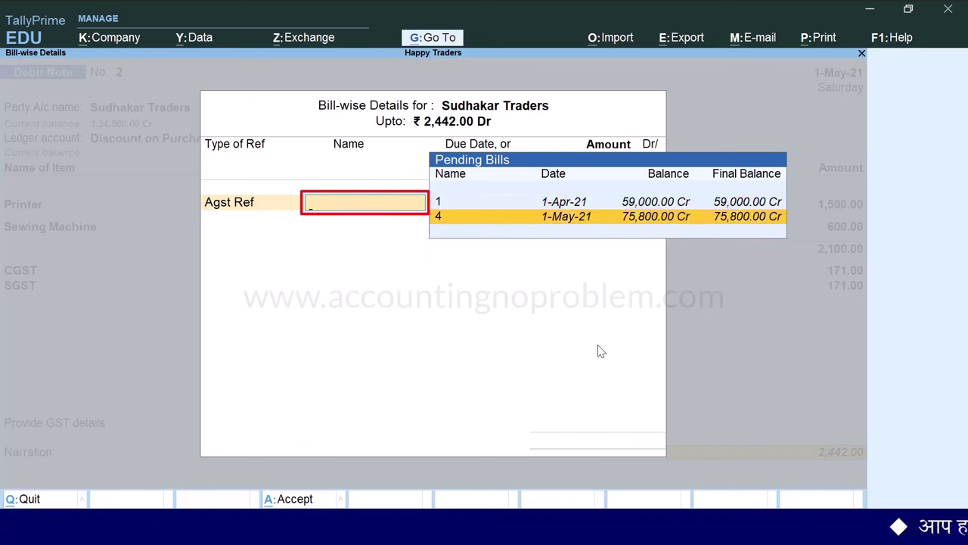
key(Return)
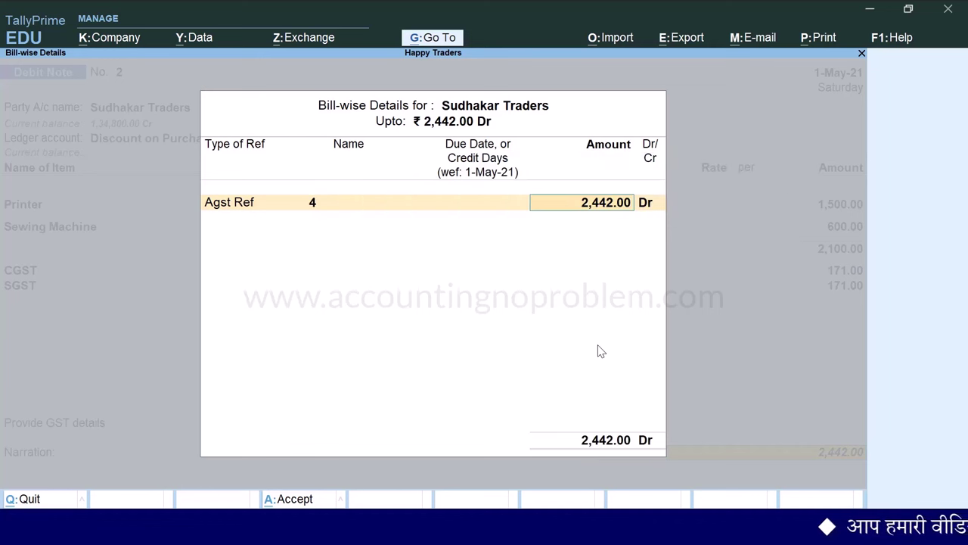
key(Return)
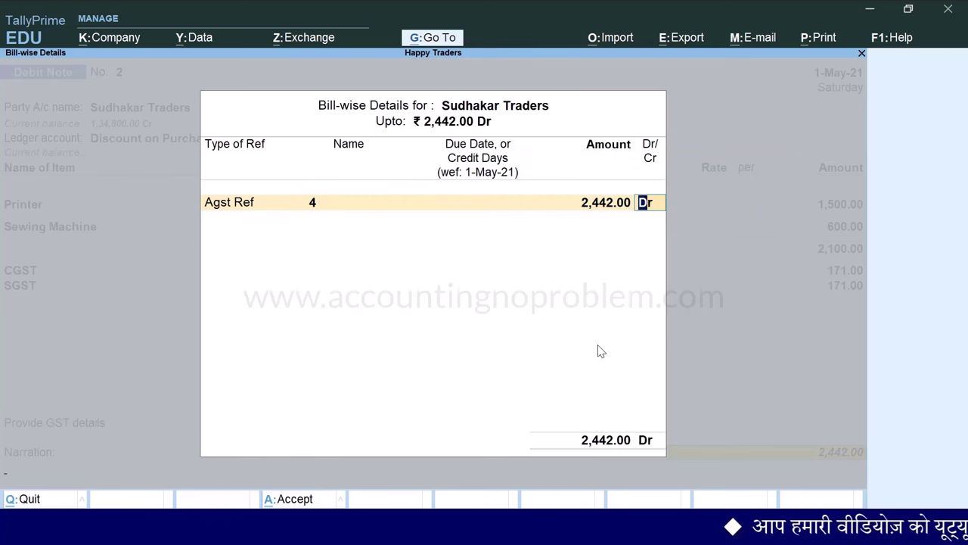
key(Return)
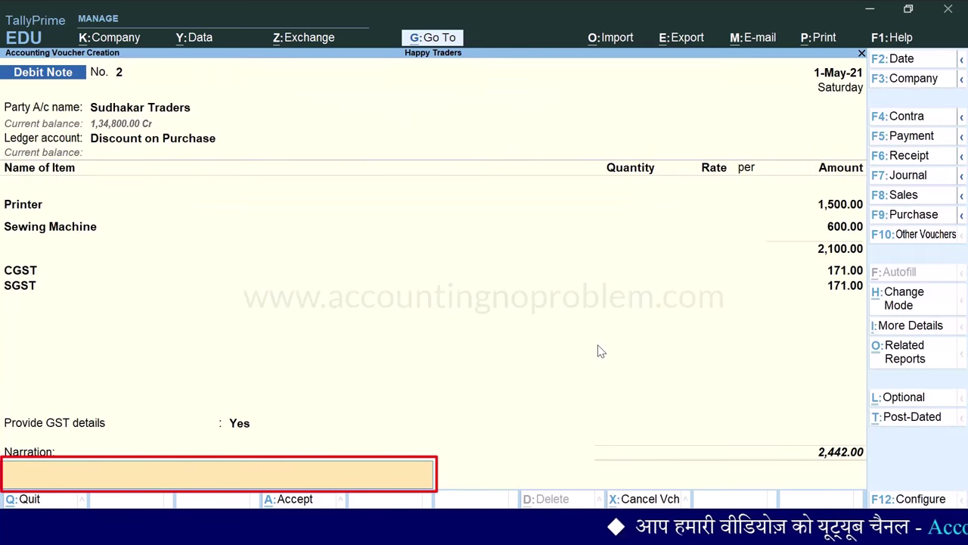
- Add the narration 'Being discount received as the quality of goods is poor.' and save Debit Note 2
text(Being discount received as the quality of goods is poor.)
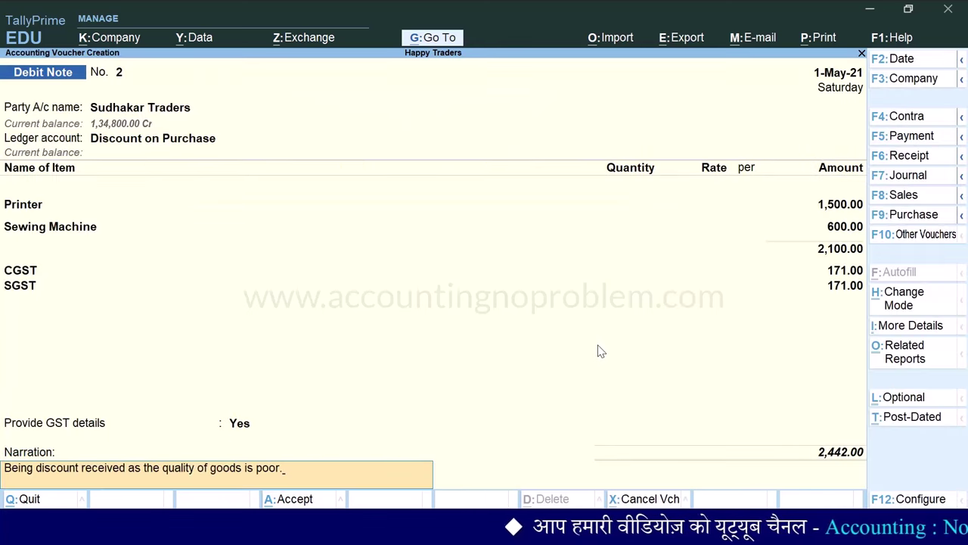
key(Return)
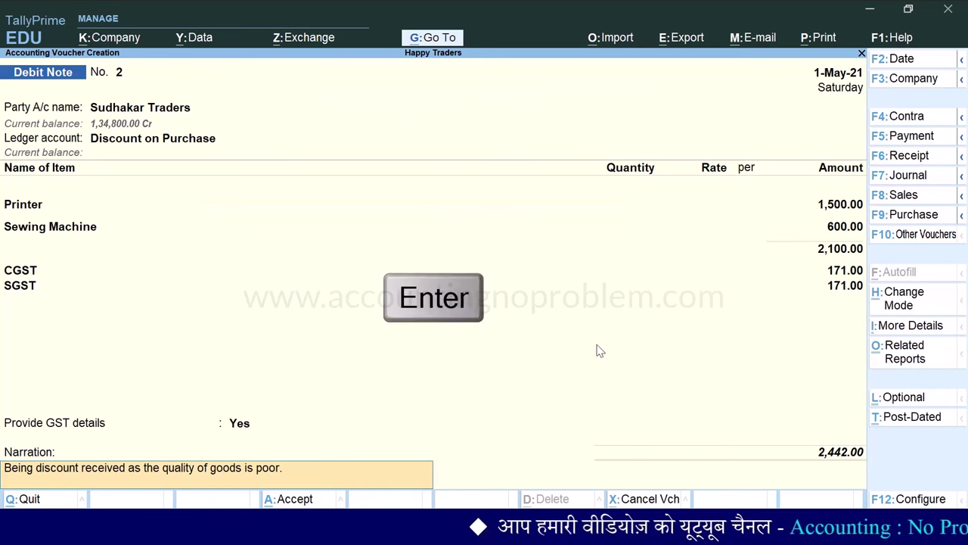
key(Return)
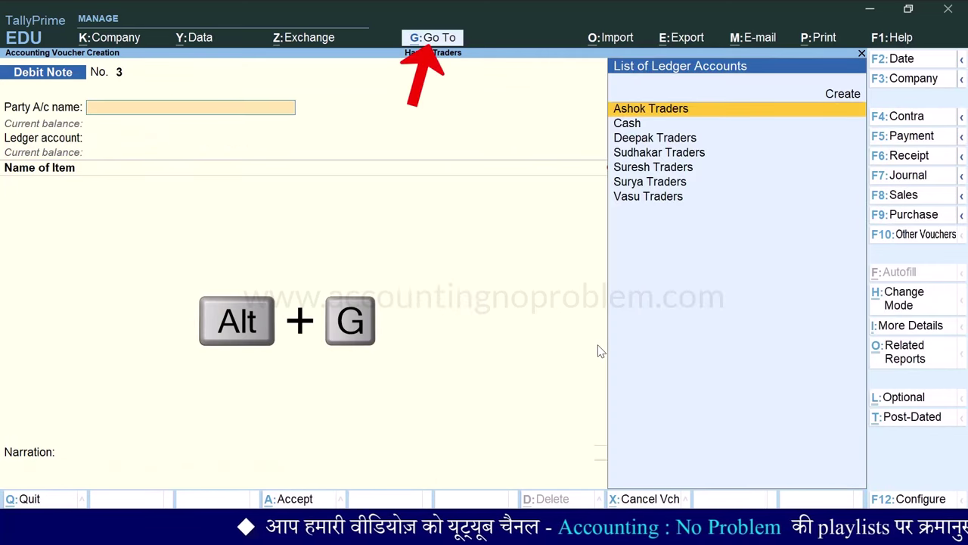
key(alt+g)
text(Stock)
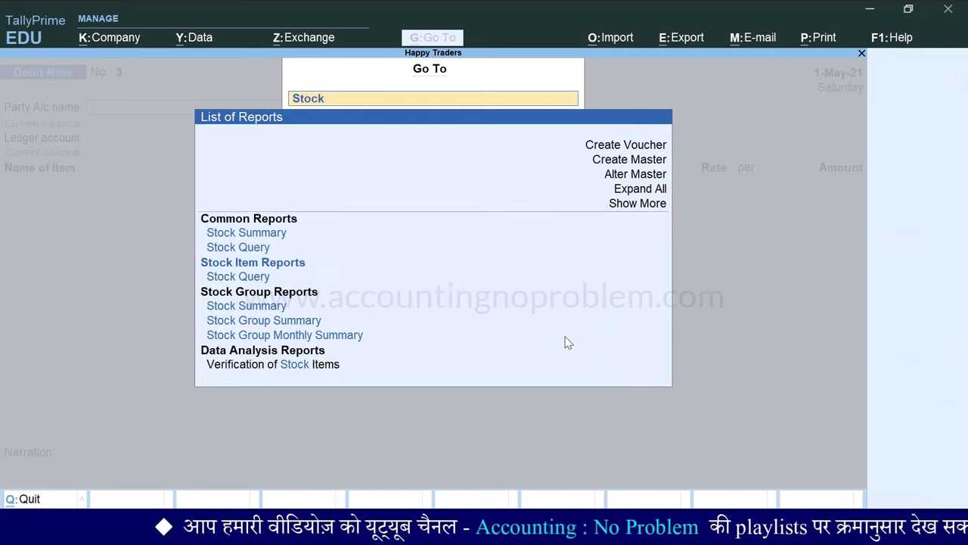
key(Return)
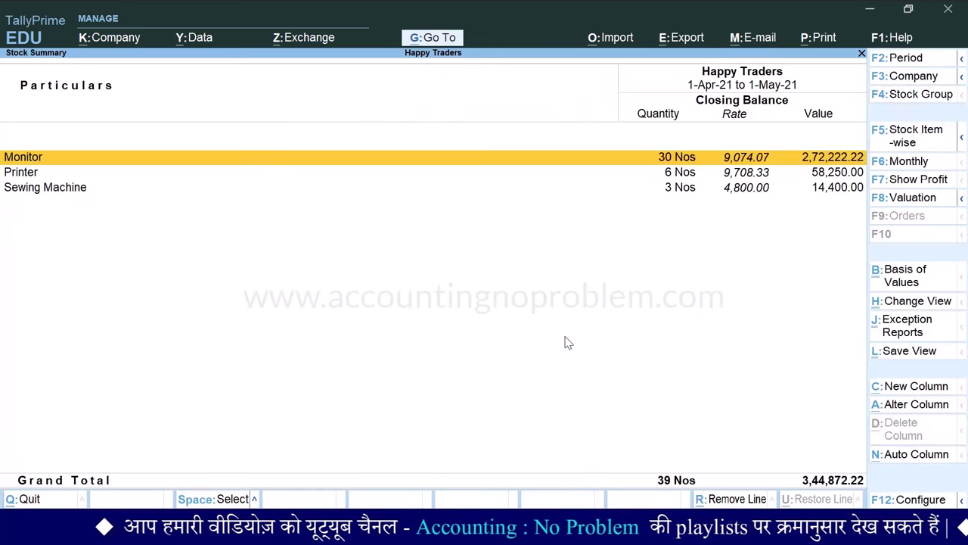
key(Down)
key(Return)
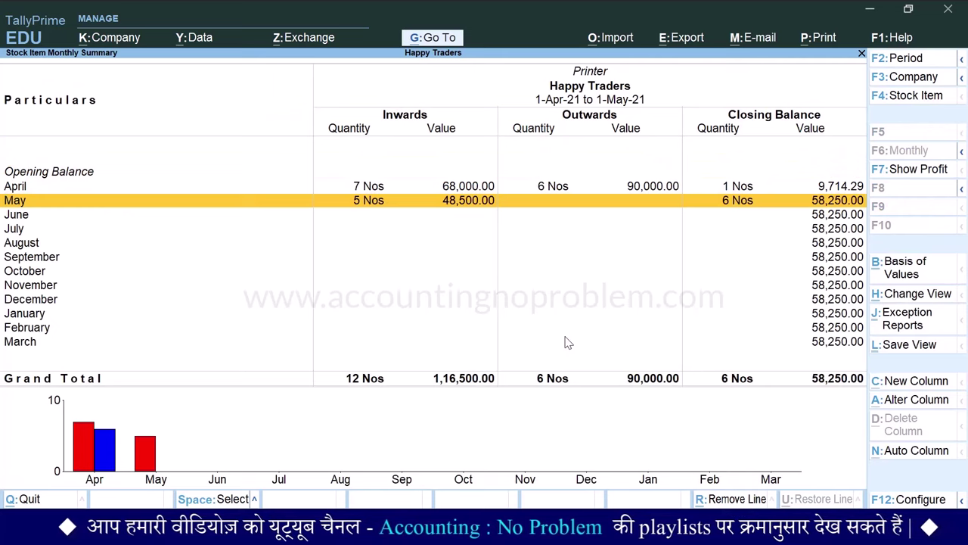
key(Return)
key(Down)
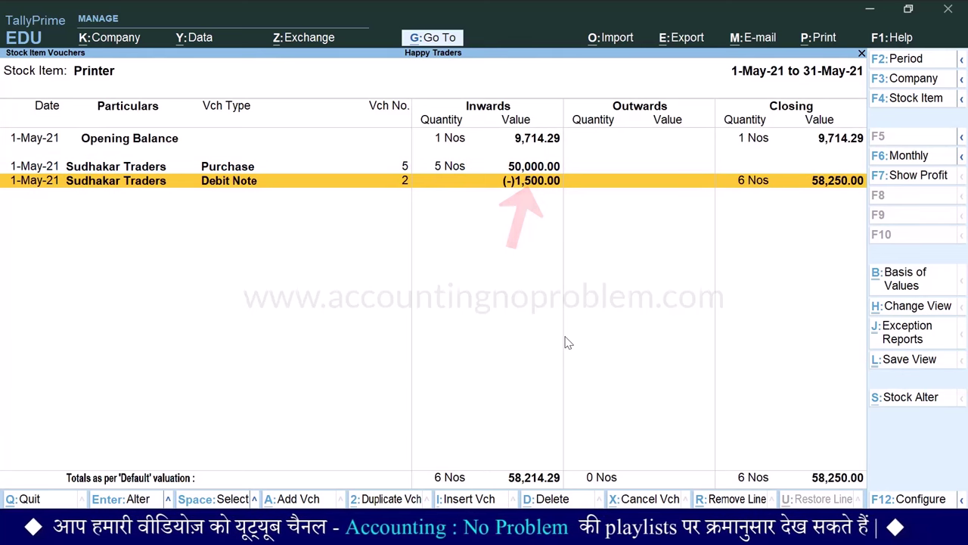
key(Escape)
key(Escape)
key(Escape)
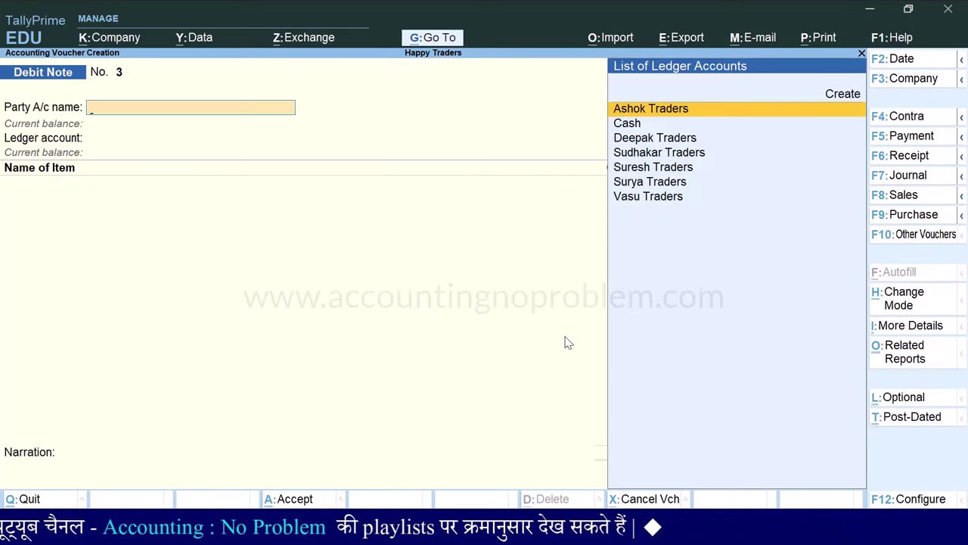
- Find and open the GSTR-2 report through the Alt+G report search
key(alt+g)
key(alt+g)
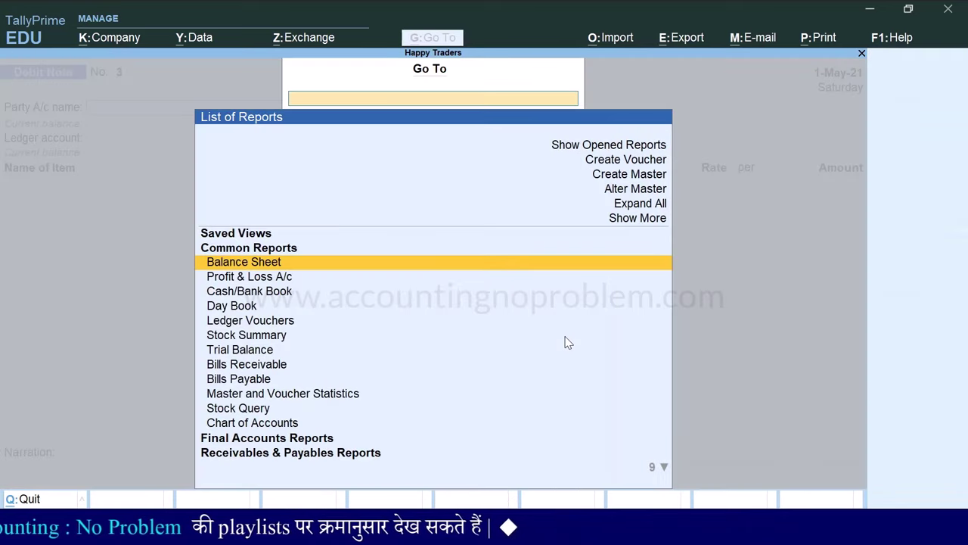
text(Gst)
key(Down)
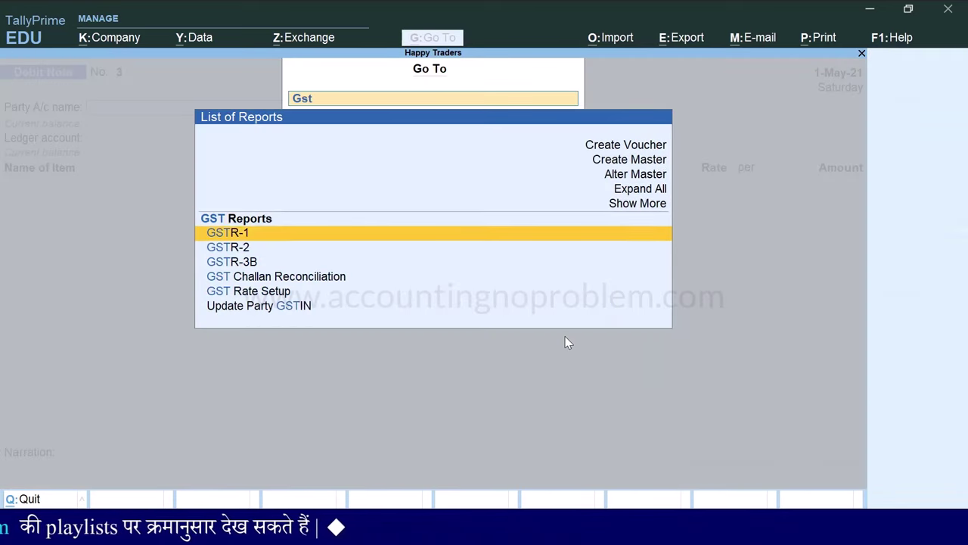
key(Down)
key(Return)
- Set the period to 1-5-2021 to 31-5-2021 and drill into Credit/Debit Notes Regular - 6C
key(F2)
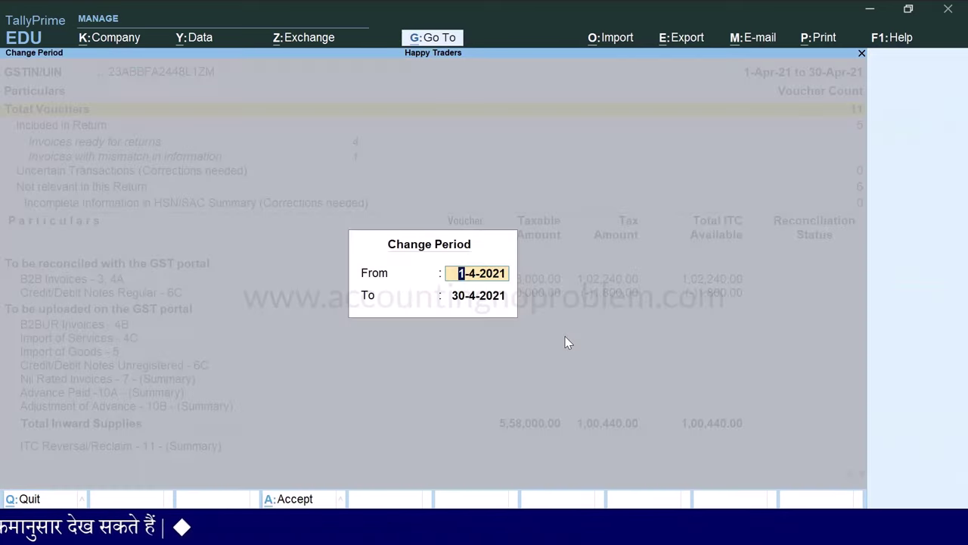
text(1.5)
key(Return)
text(3)
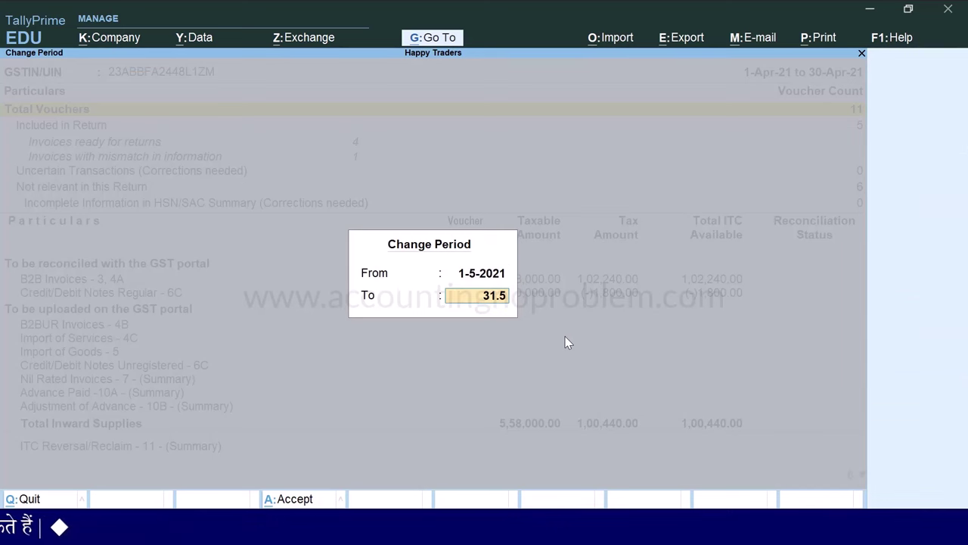
text(1.5)
key(Return)
key(Down)
key(Down)
key(Down)
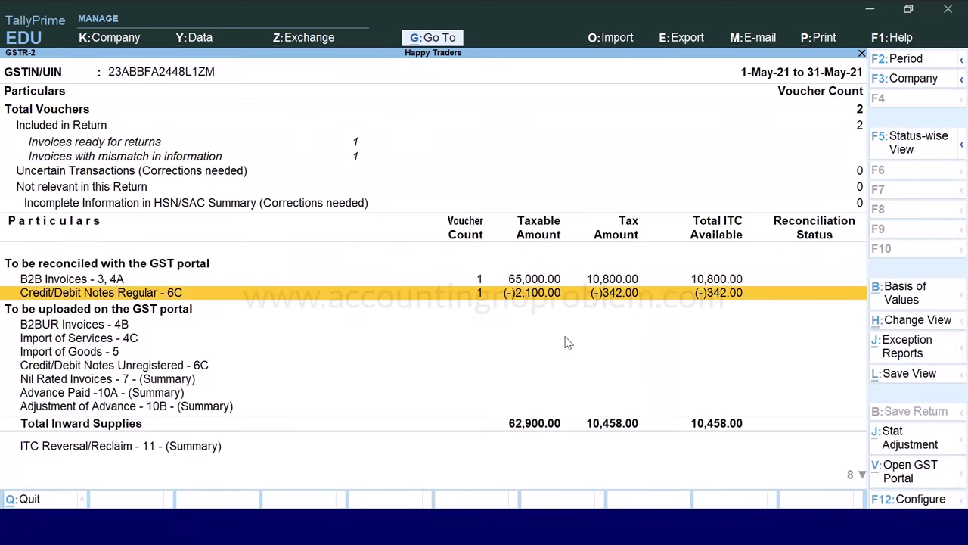
key(Return)
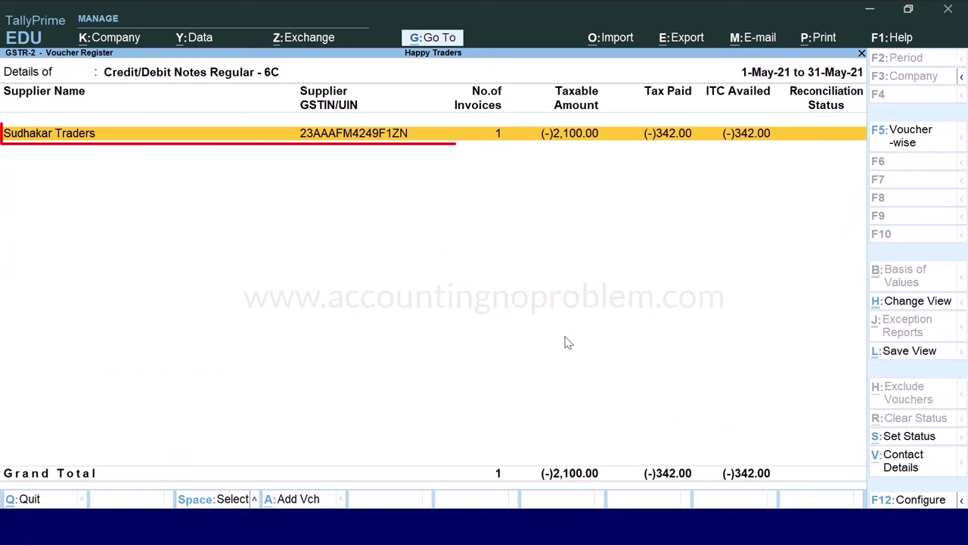
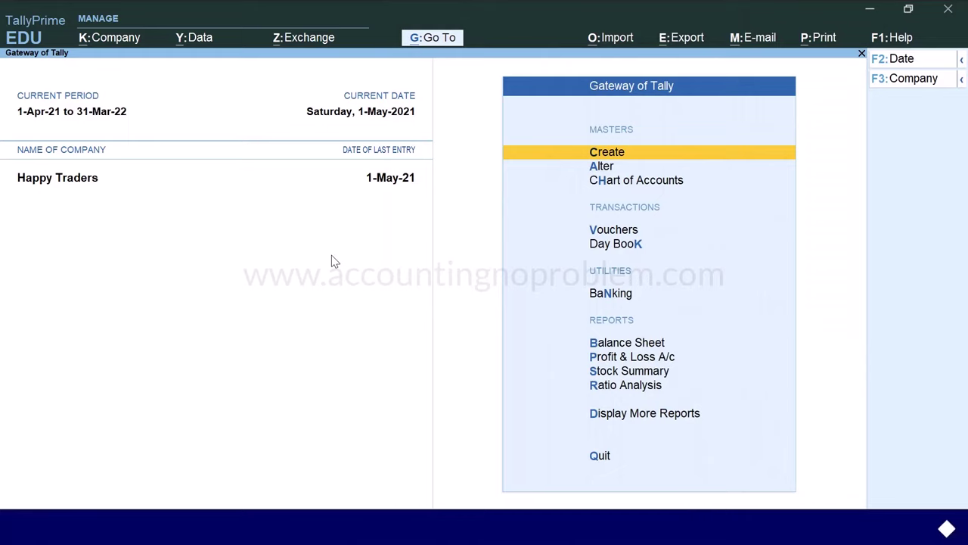
- Start a new Purchase voucher for Happy Traders
key(F9)
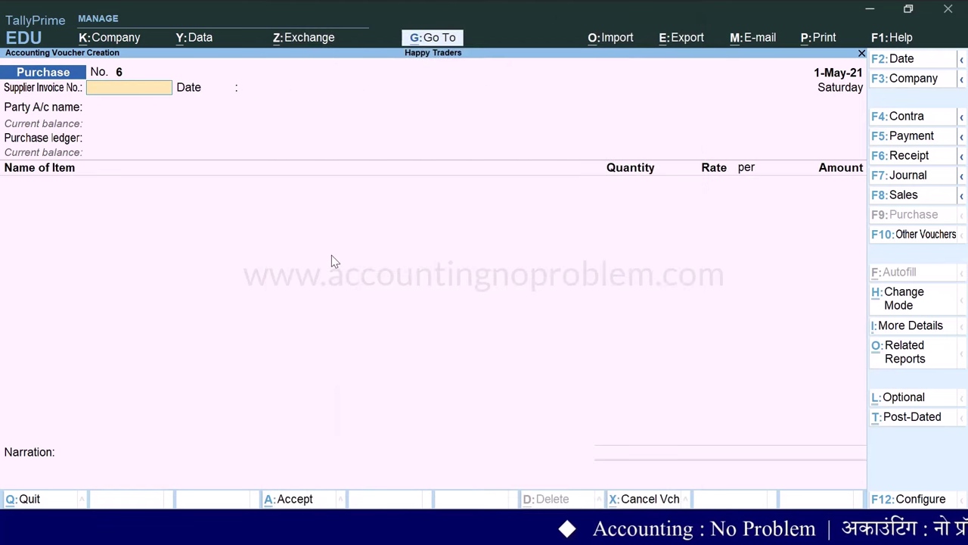
- Date the purchase 2-May-21 with supplier invoice 5 from Sudhakar Traders
key(F2)
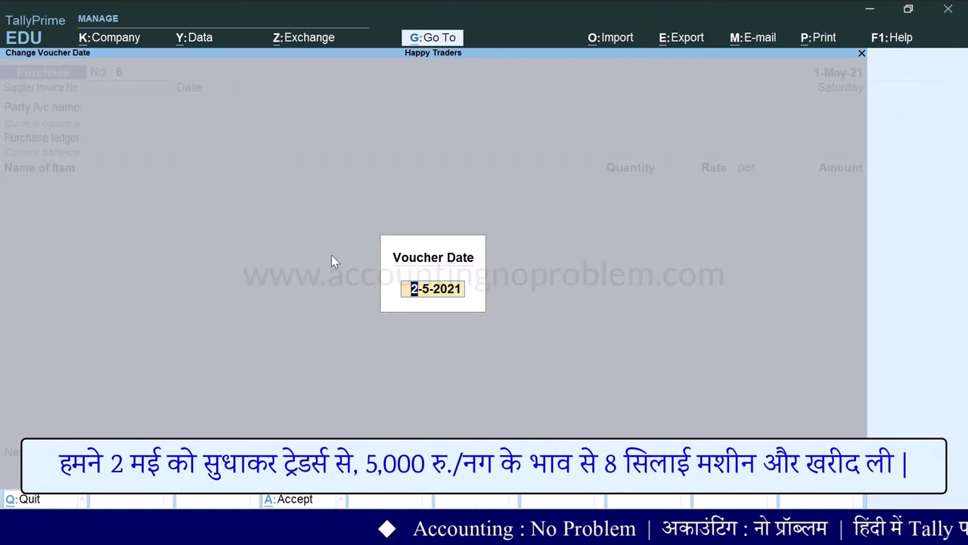
key(Return)
text(5)
key(Return)
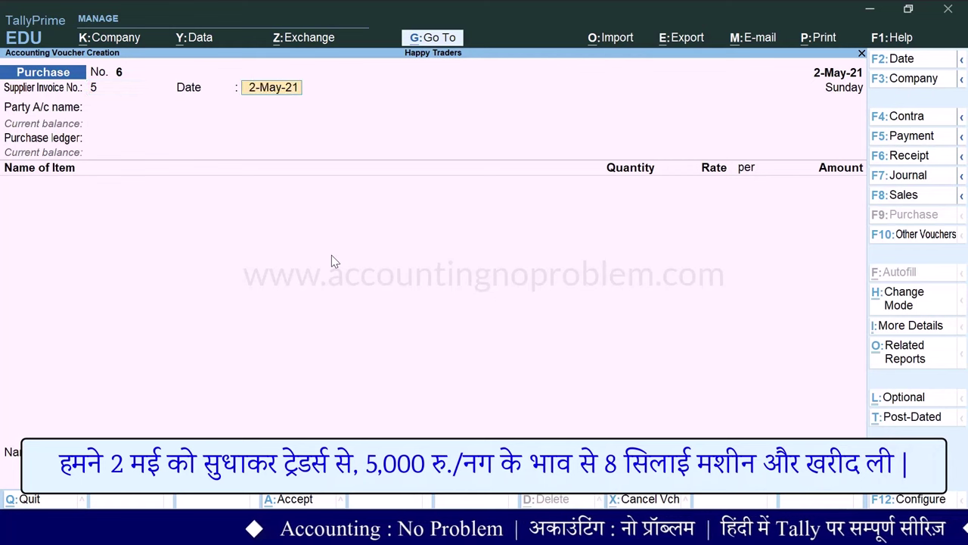
text(2.5)
key(Return)
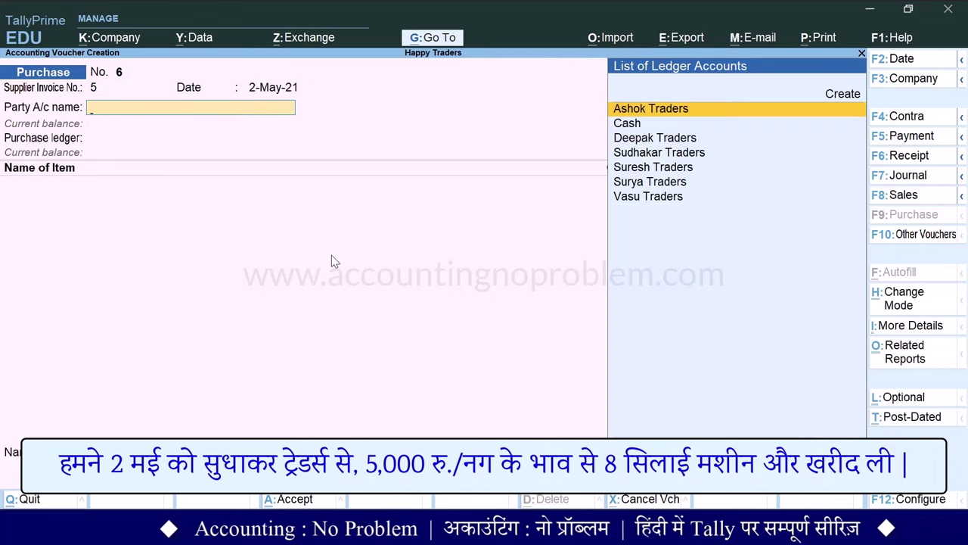
key(Down)
key(Down)
key(Down)
key(Return)
key(Return)
key(Return)
key(Return)
key(Return)
key(Return)
key(Return)
key(Return)
key(Return)
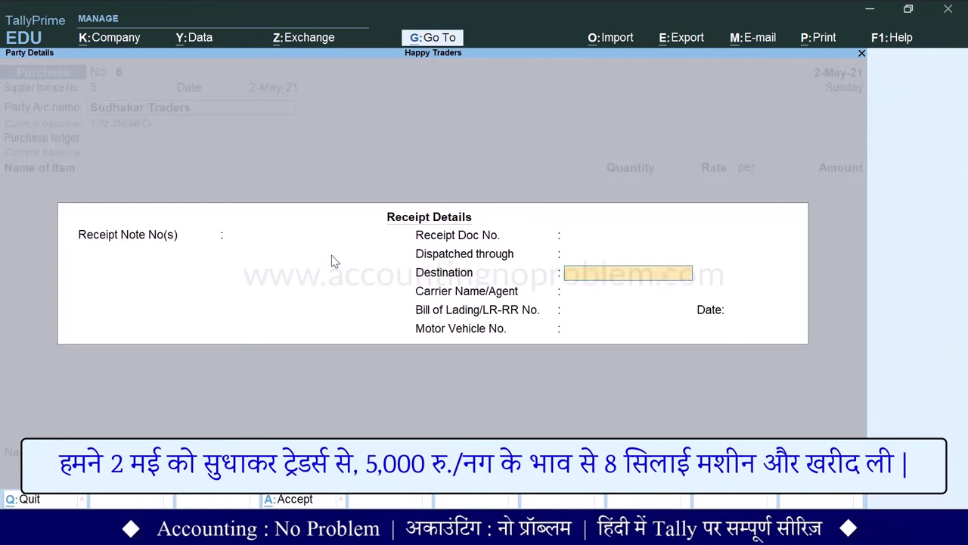
key(Return)
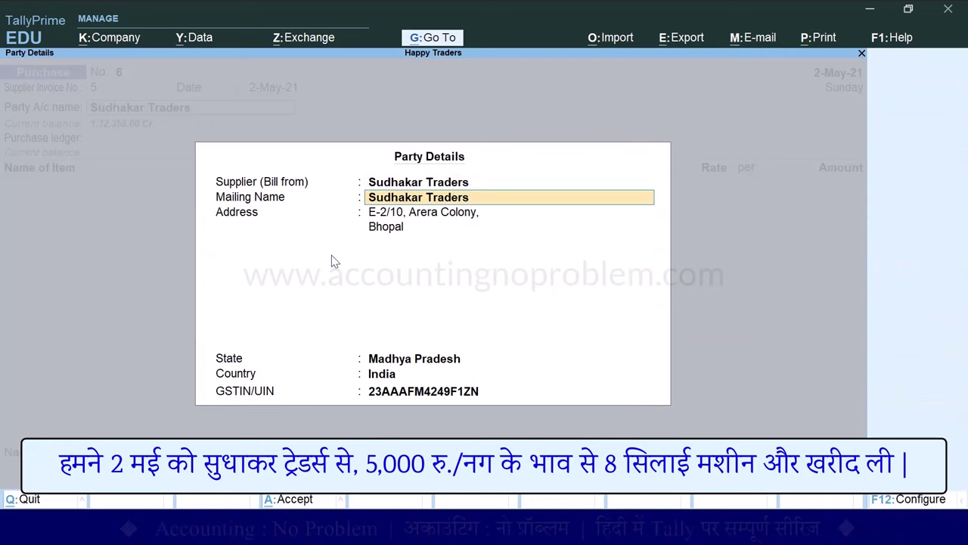
key(ctrl+a)
- Enter 8 Sewing Machines at 5,000 under Purchase Account, add CGST and SGST, and save as New Ref
key(Return)
text(S)
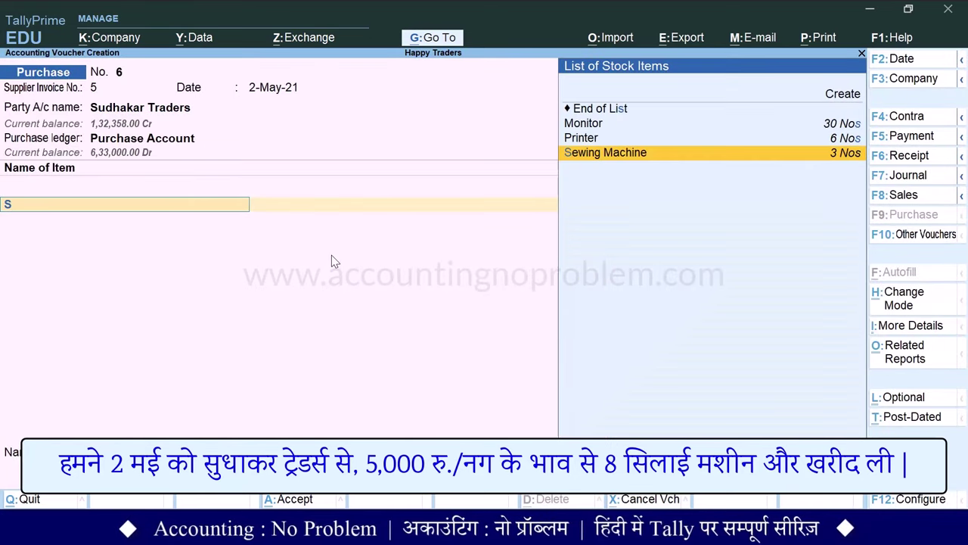
key(Return)
text(8)
key(Return)
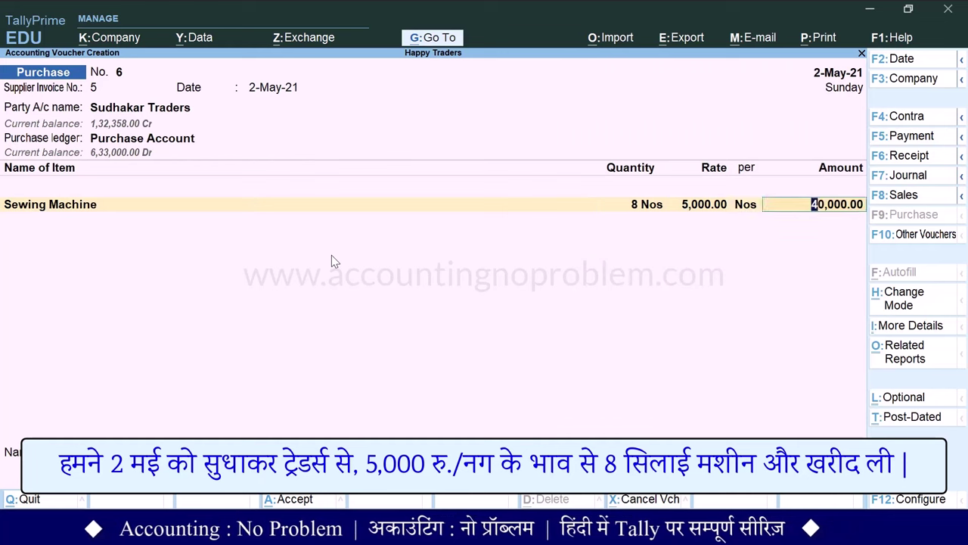
key(Return)
key(Return)
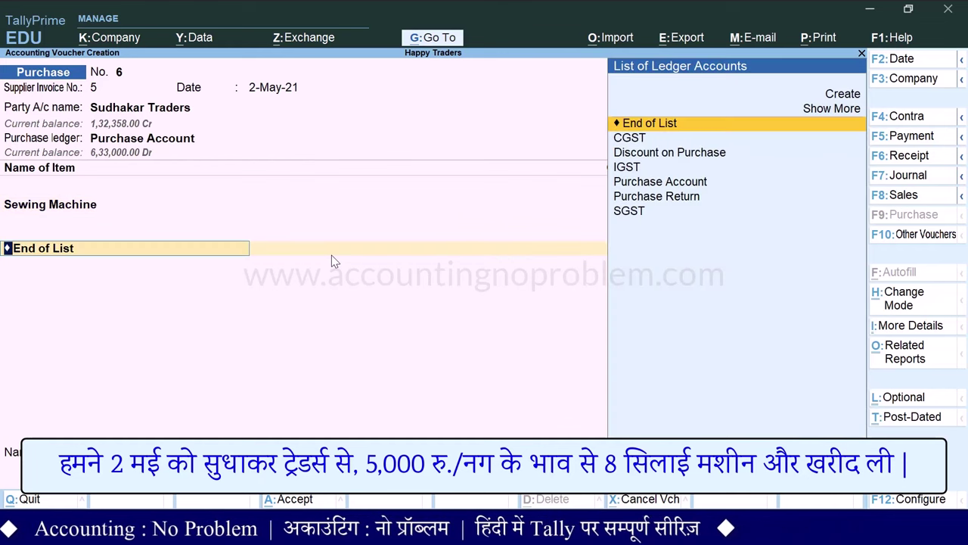
text(C)
key(Return)
key(Return)
text(S)
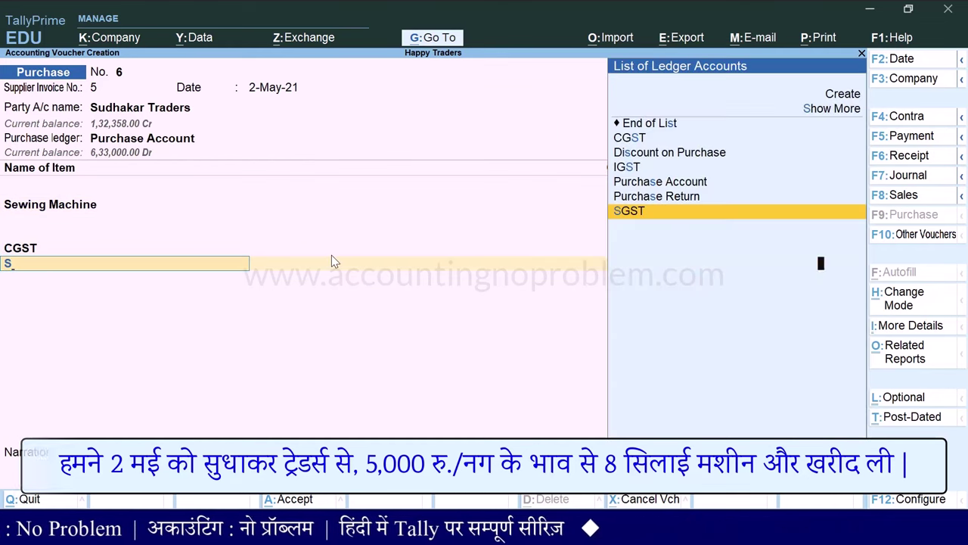
key(Return)
key(Return)
key(Return)
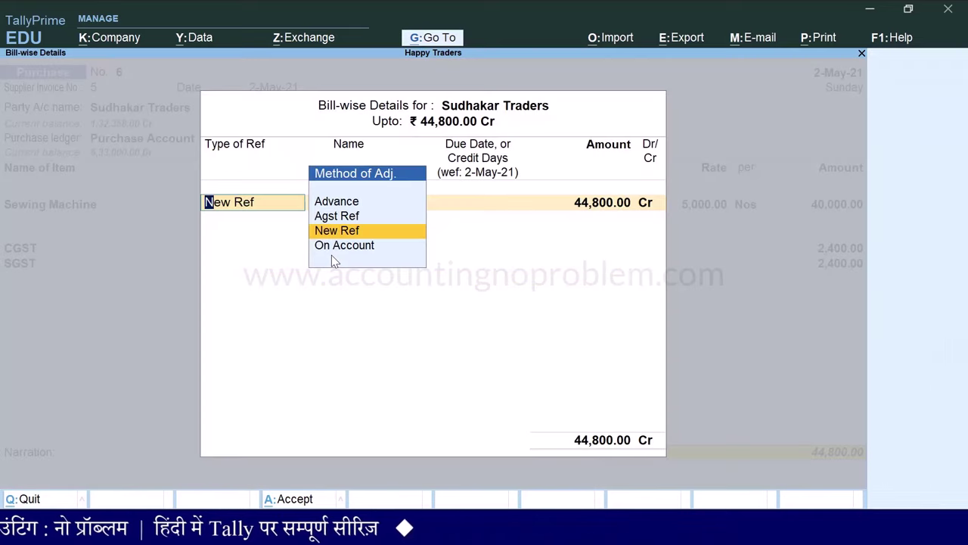
key(Return)
key(Return)
key(Return)
key(Return)
key(Return)
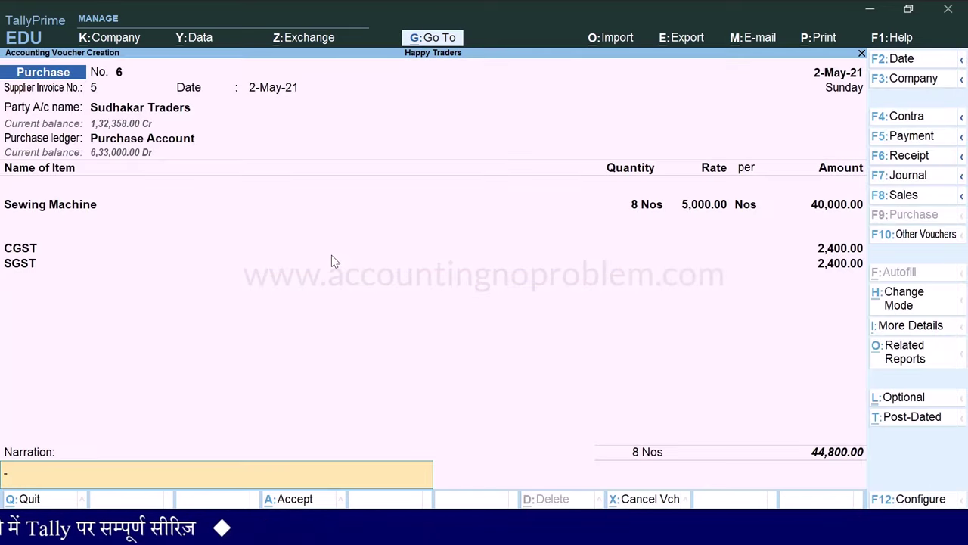
key(Return)
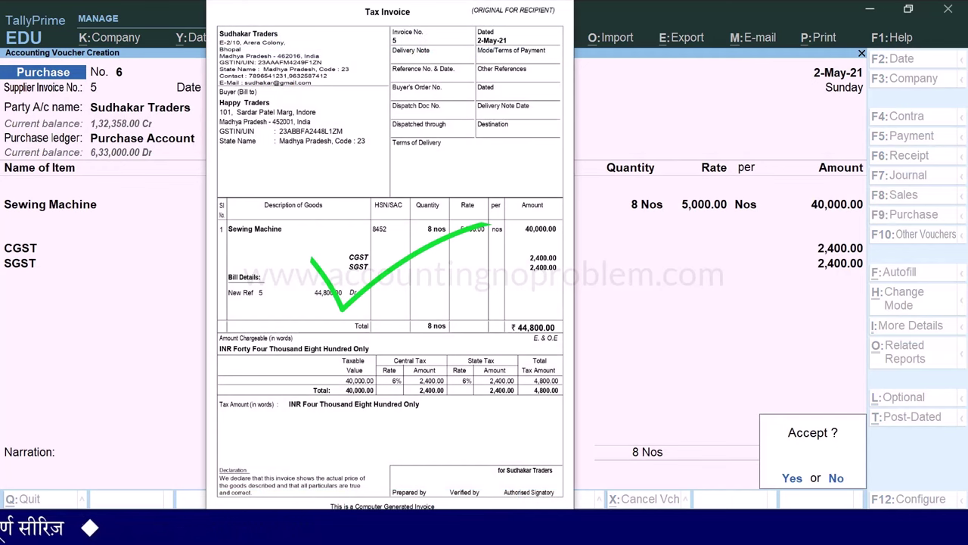
key(Return)
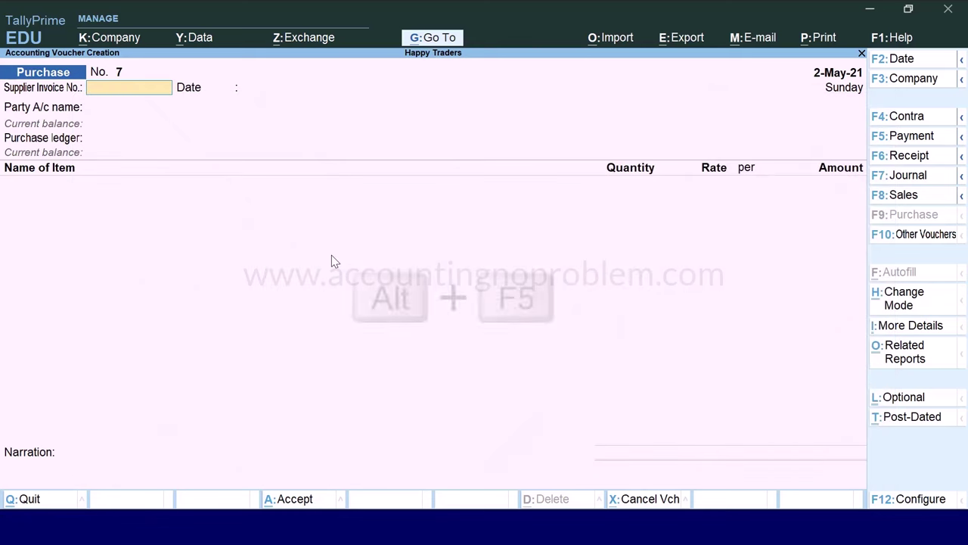
- Switch to a new Debit Note voucher, No. 3
key(alt+F5)
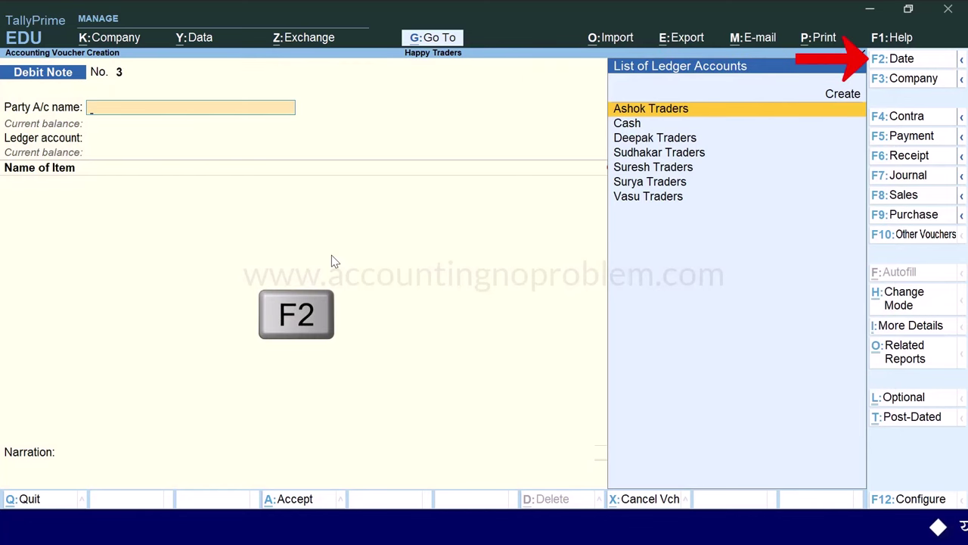
- Date the debit note 31-May-21 for Sudhakar Traders, citing original invoices 4 & 5 of 2-May-21
key(F2)
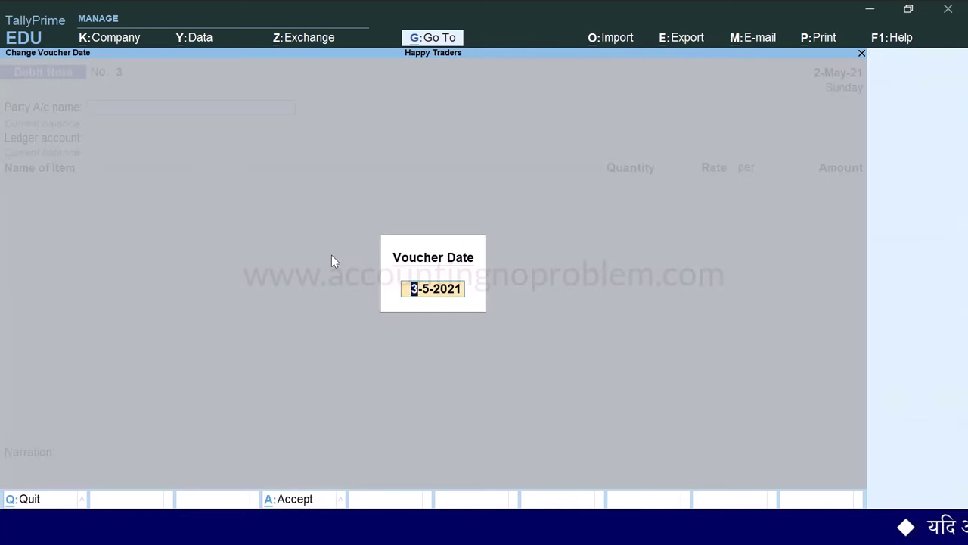
key(Return)
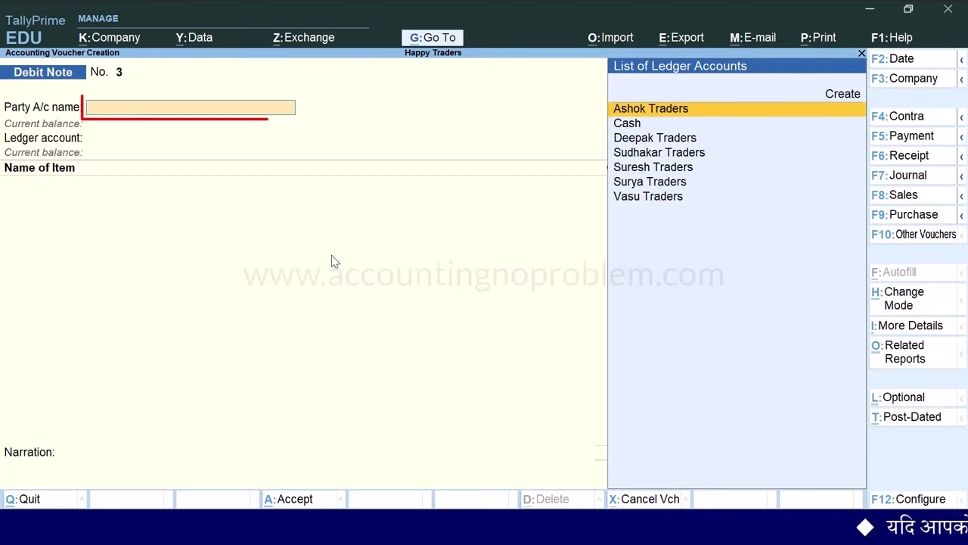
text(S)
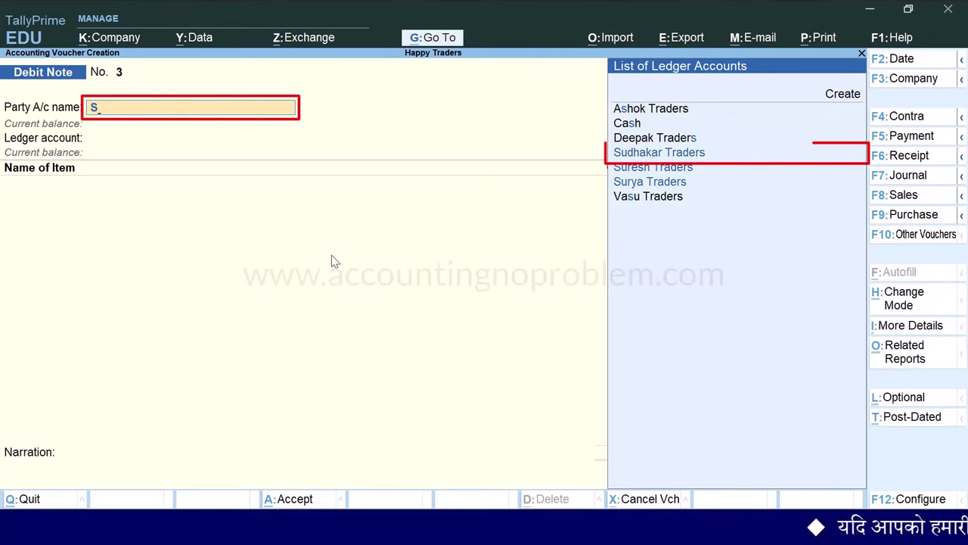
key(Return)
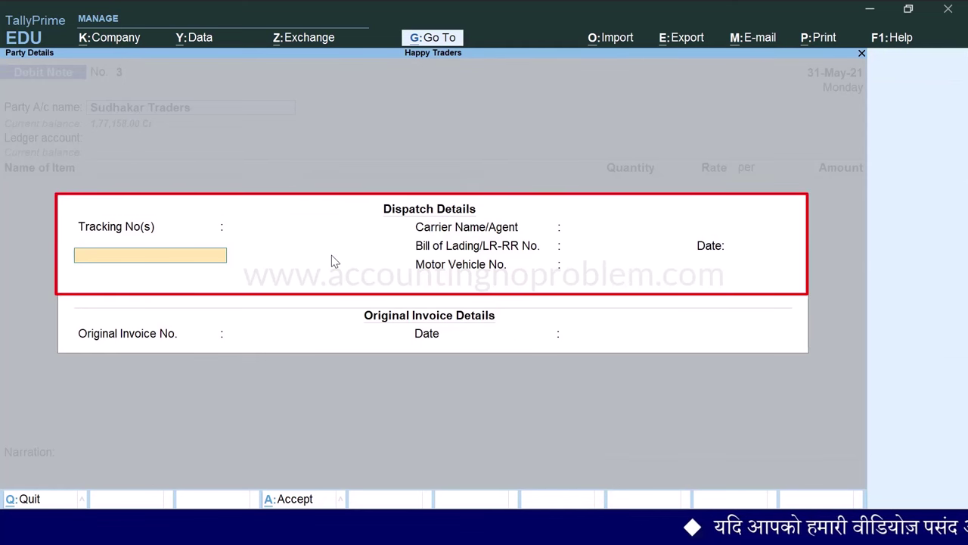
key(Return)
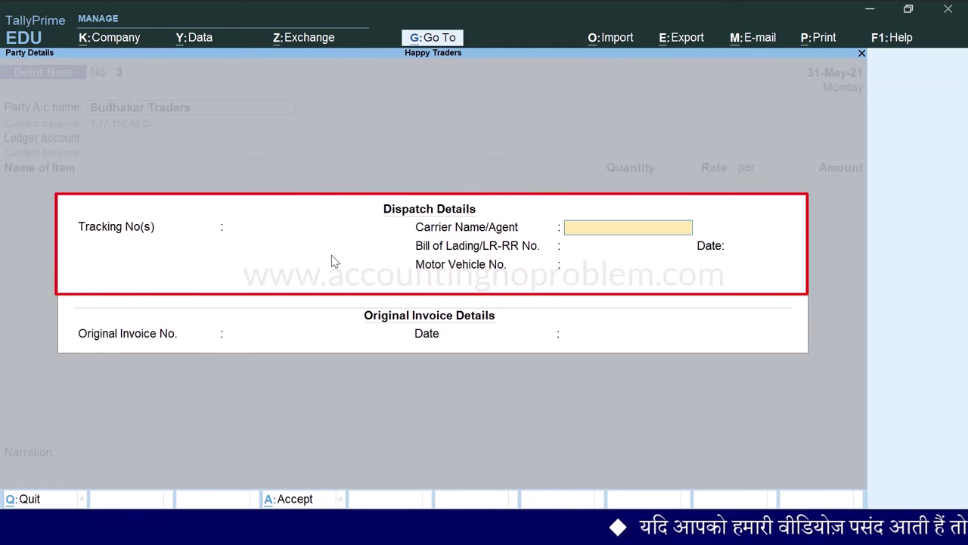
key(Return)
key(Return)
key(Return)
key(Return)
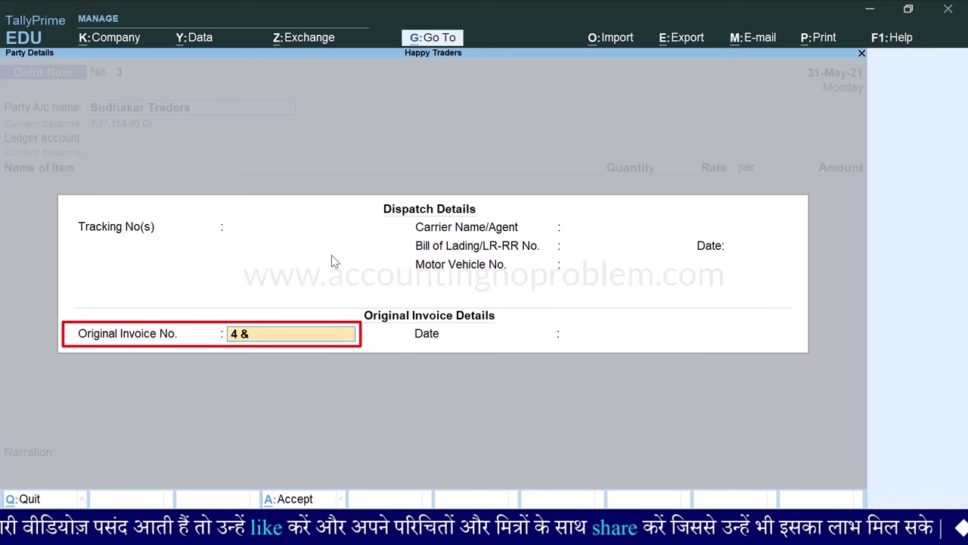
key(Return)
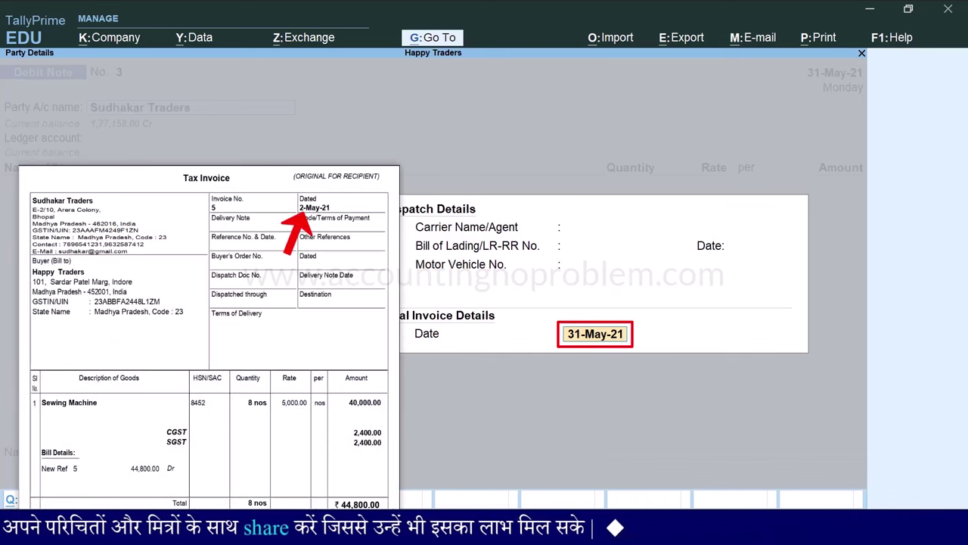
key(Return)
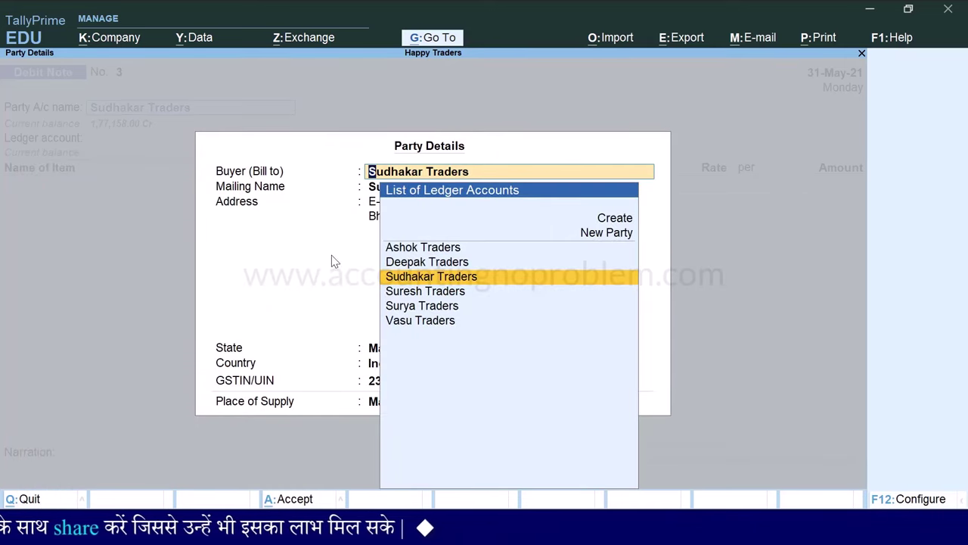
key(Return)
key(ctrl+a)
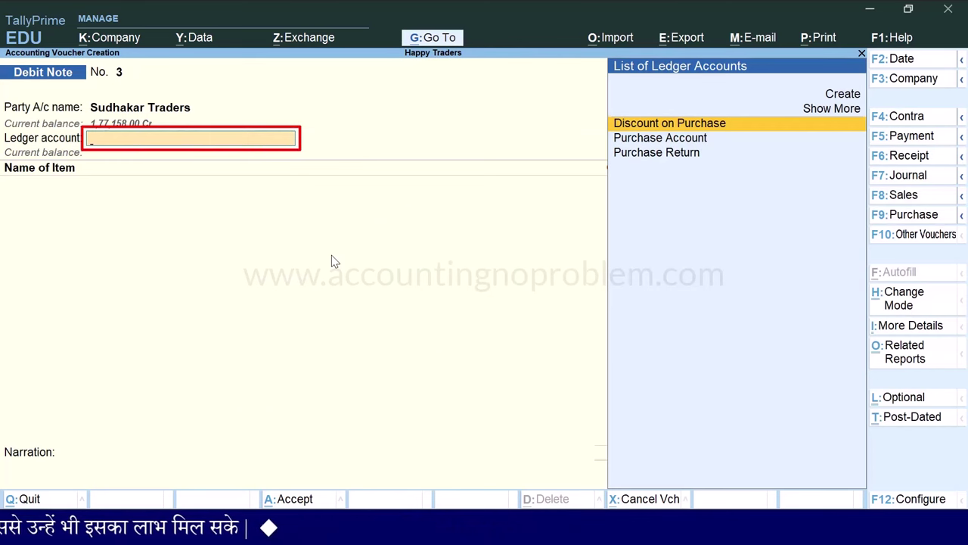
- Create the Incentive on Purchase ledger under Purchase Accounts with Goods as the supply type
key(Up)
key(Up)
key(Return)
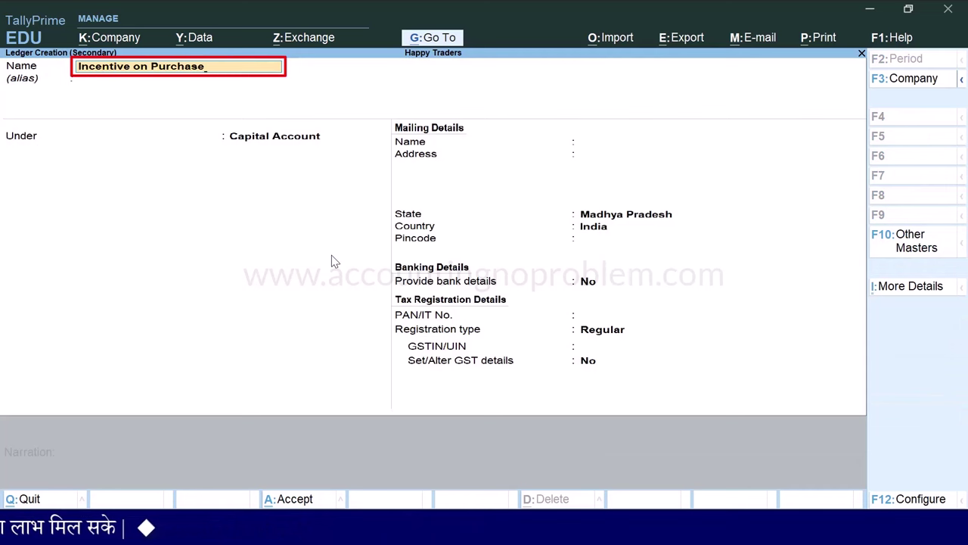
key(Return)
key(Return)
text(P)
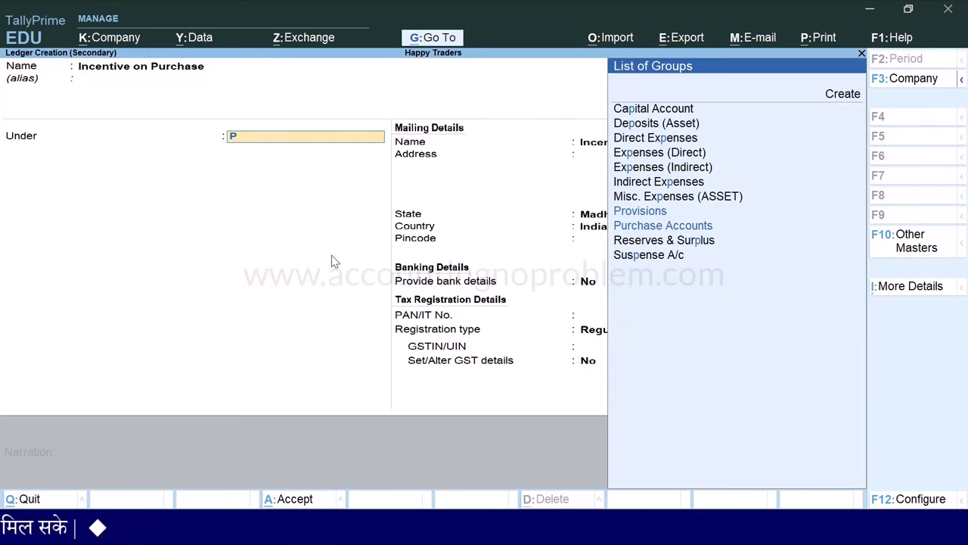
key(Down)
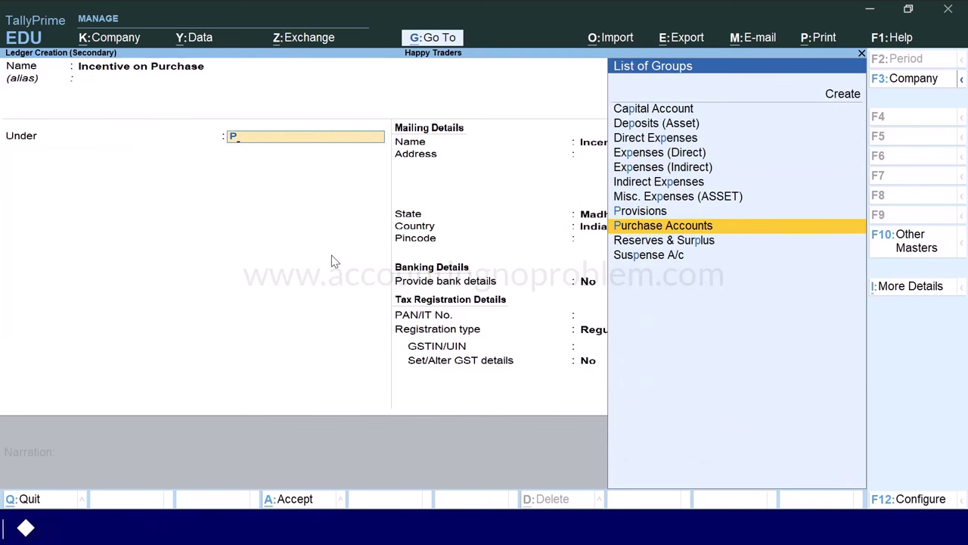
key(Return)
key(Return)
key(Return)
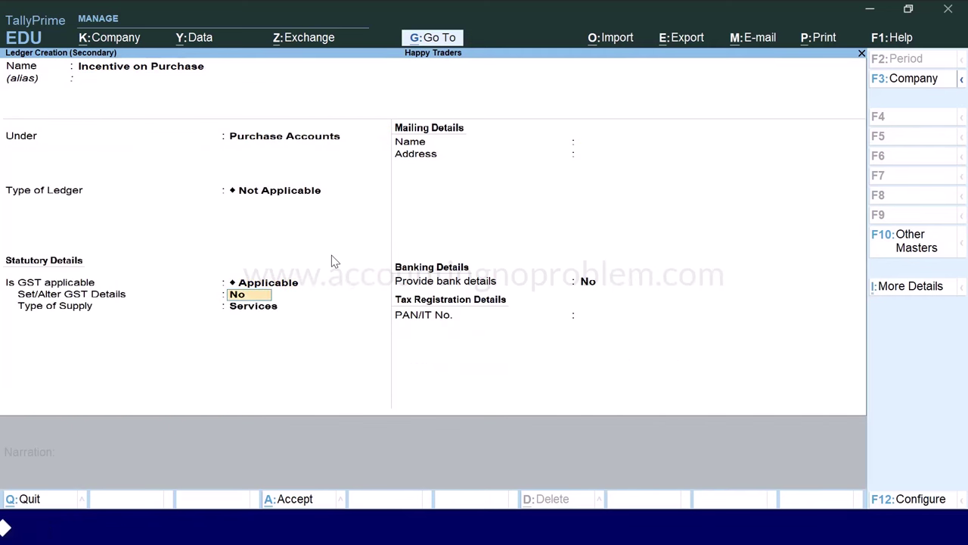
key(Return)
key(Up)
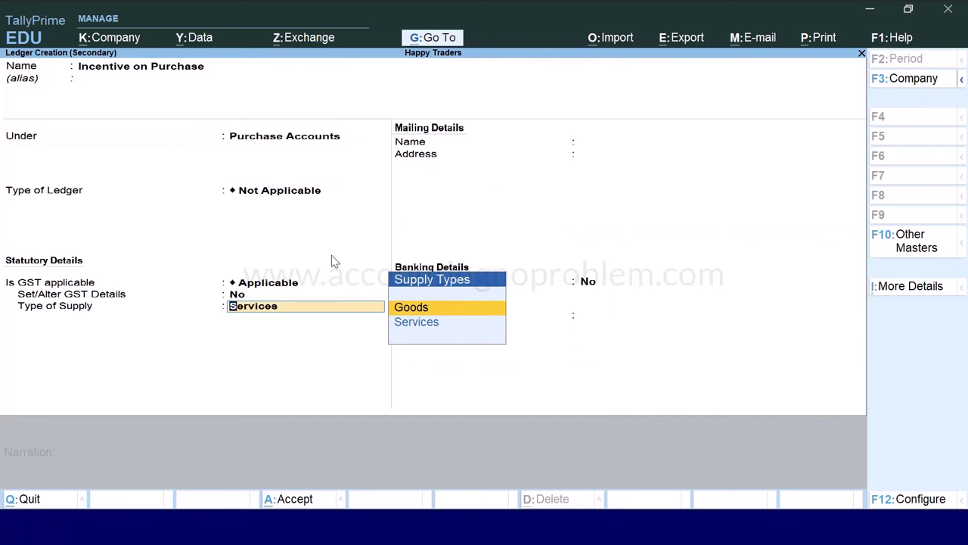
key(Return)
key(ctrl+a)
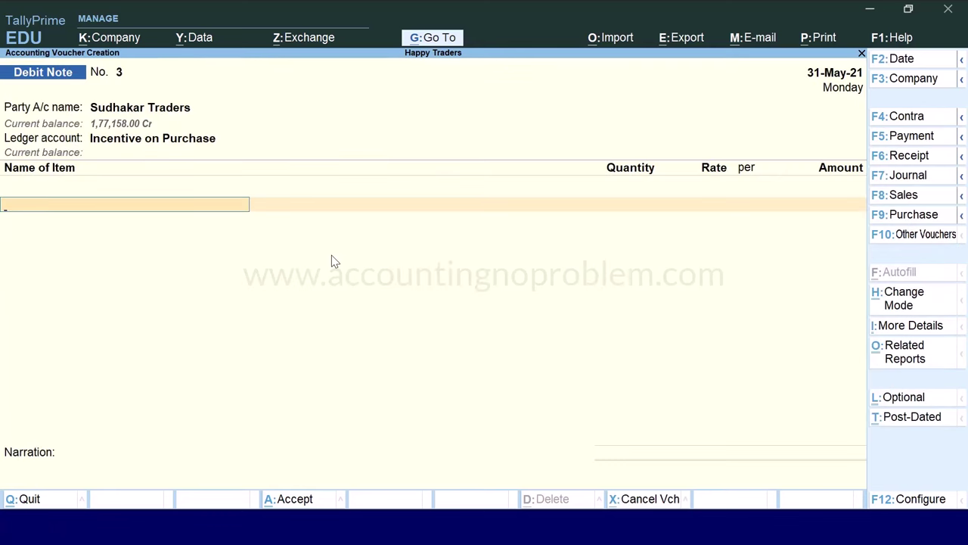
- Enter Sewing Machine on the debit note for an amount of 5,000, without quantity
text(S)
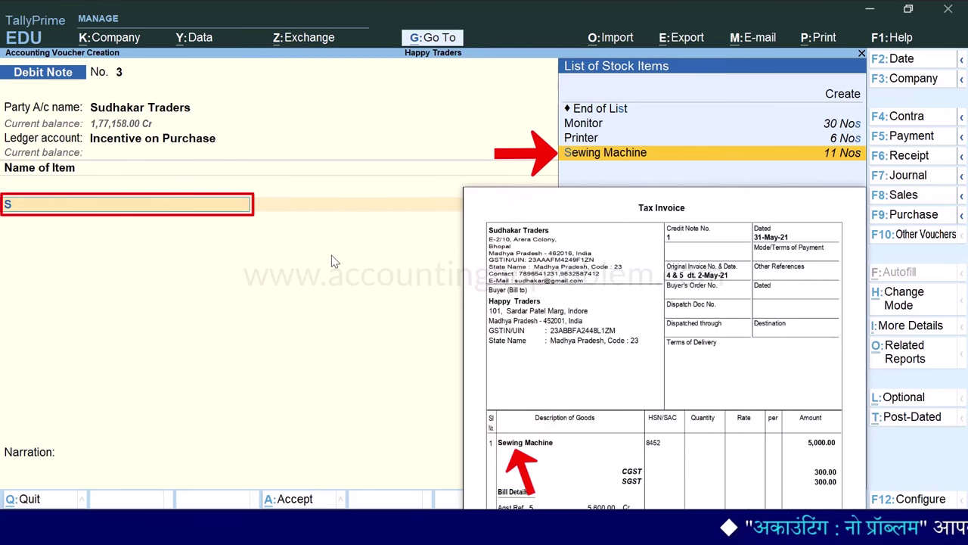
key(Return)
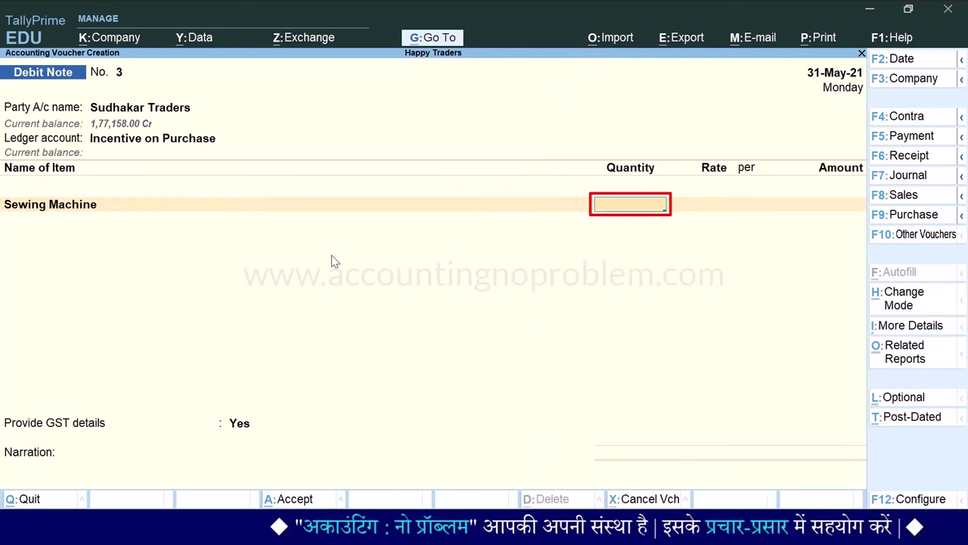
key(Return)
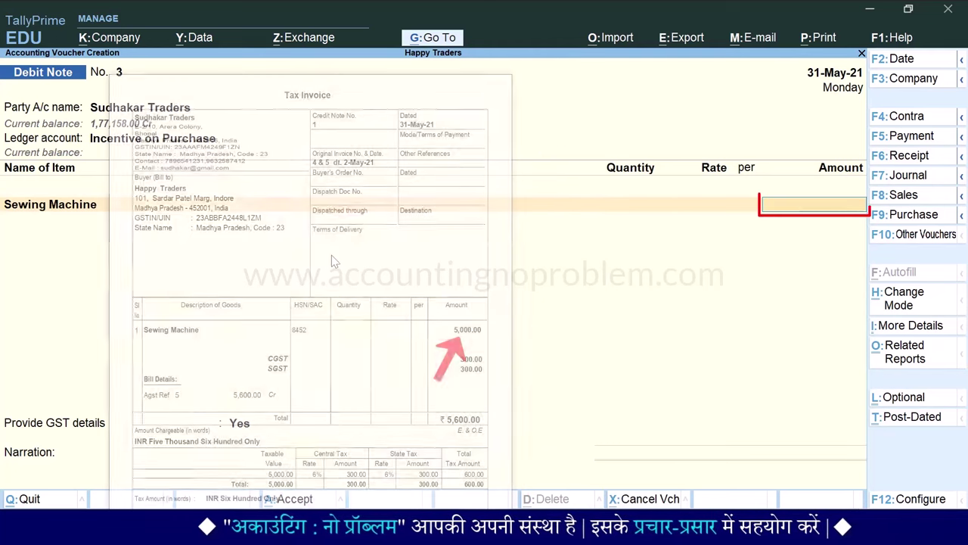
text(5000)
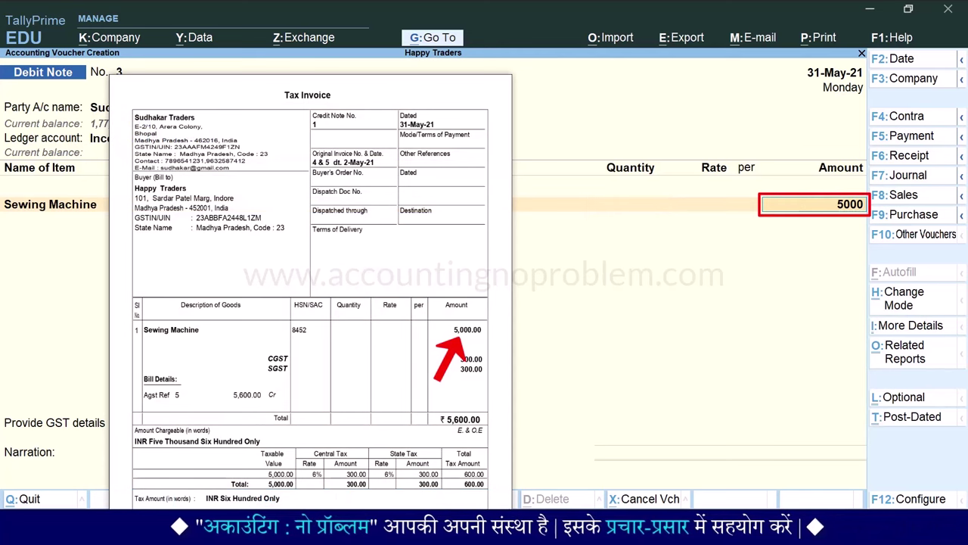
key(Return)
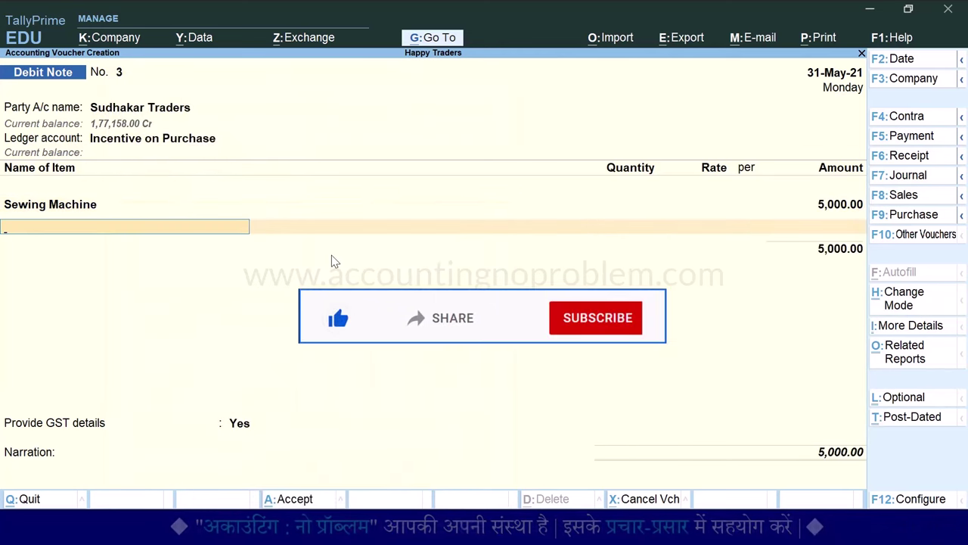
key(Return)
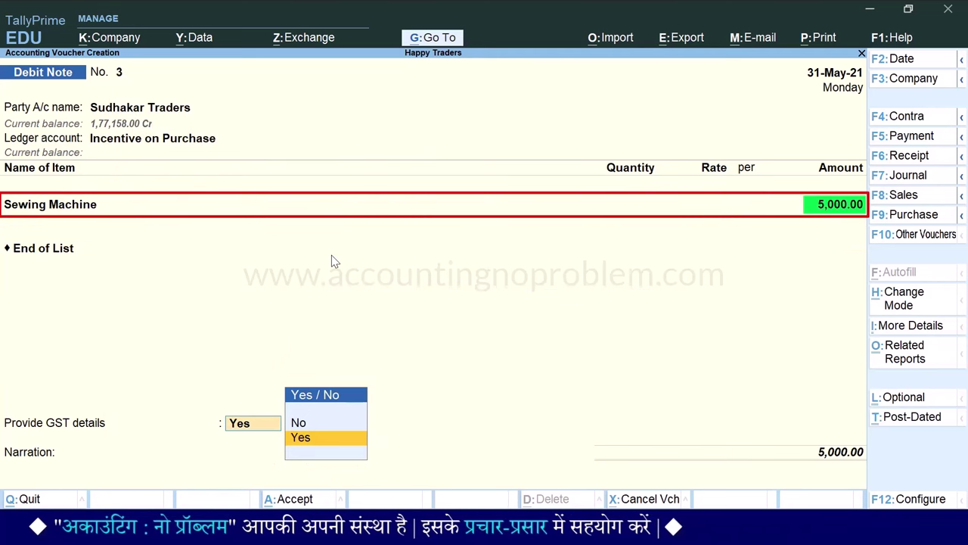
- Add CGST and SGST lines of 300 each, bringing the total to 5,600
key(BackSpace)
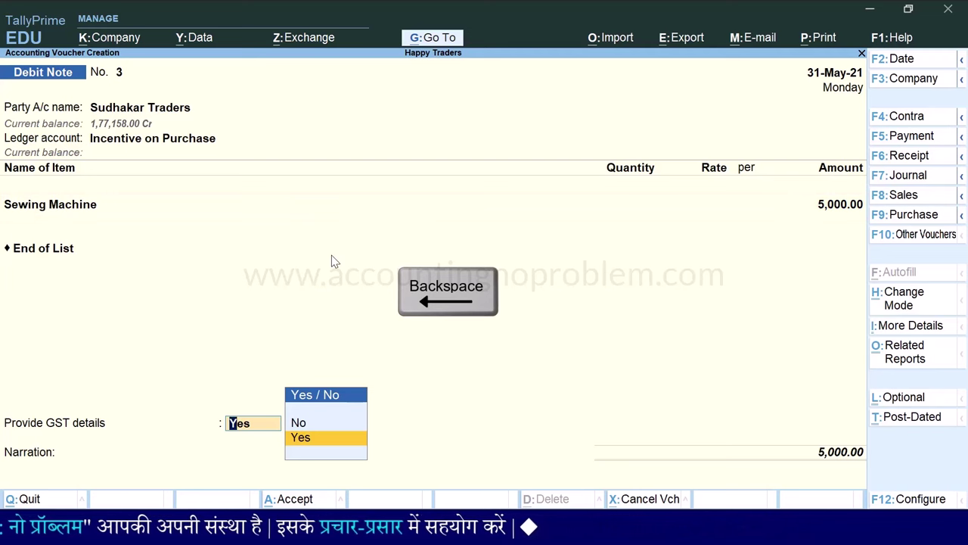
text(C)
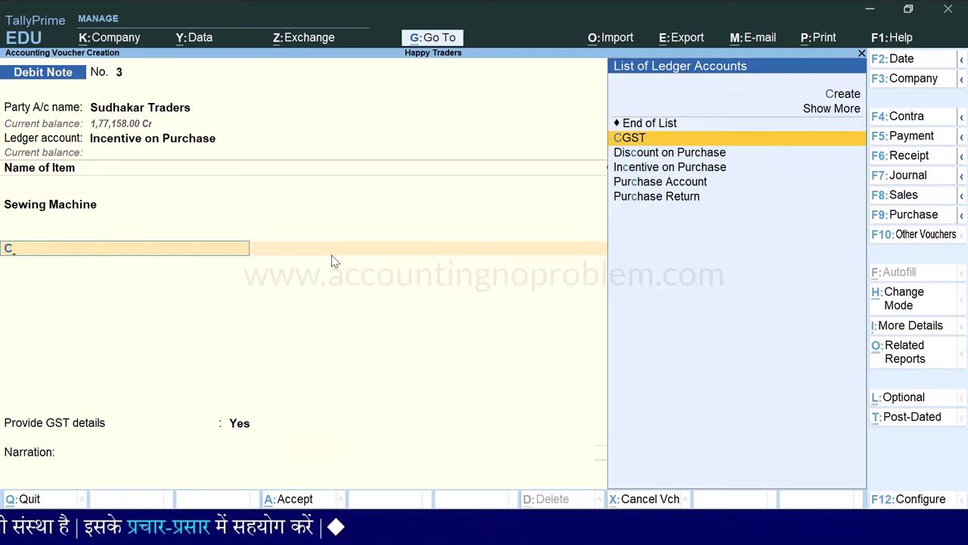
key(Return)
key(Return)
text(S)
key(Return)
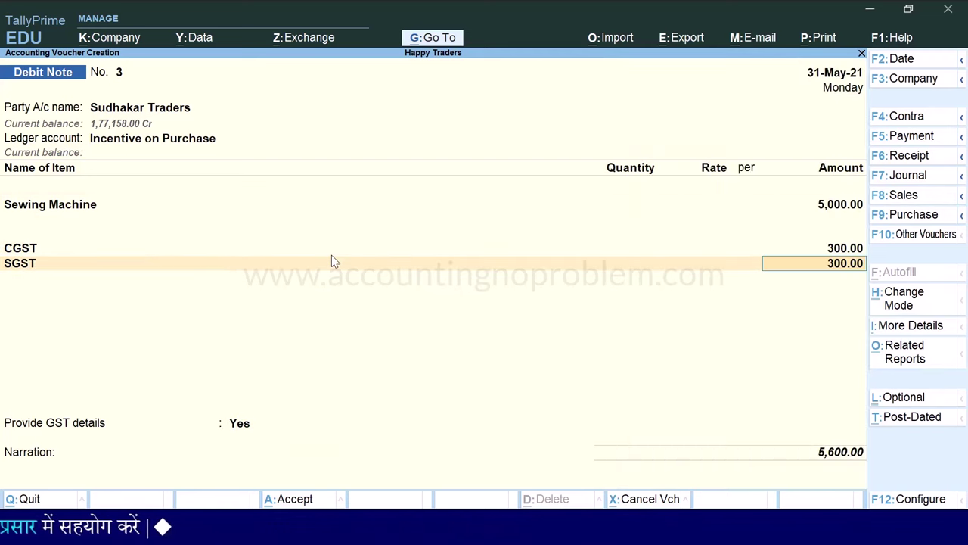
key(Return)
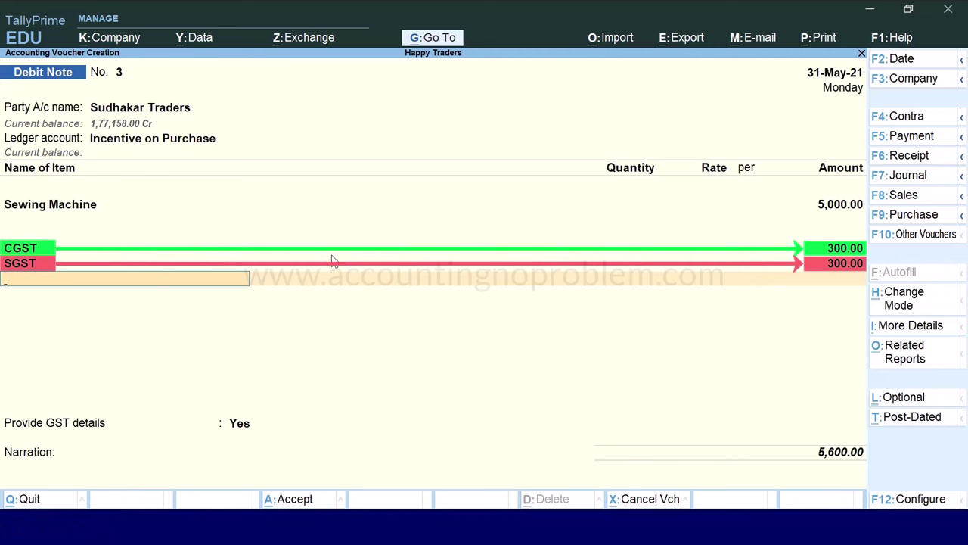
key(Return)
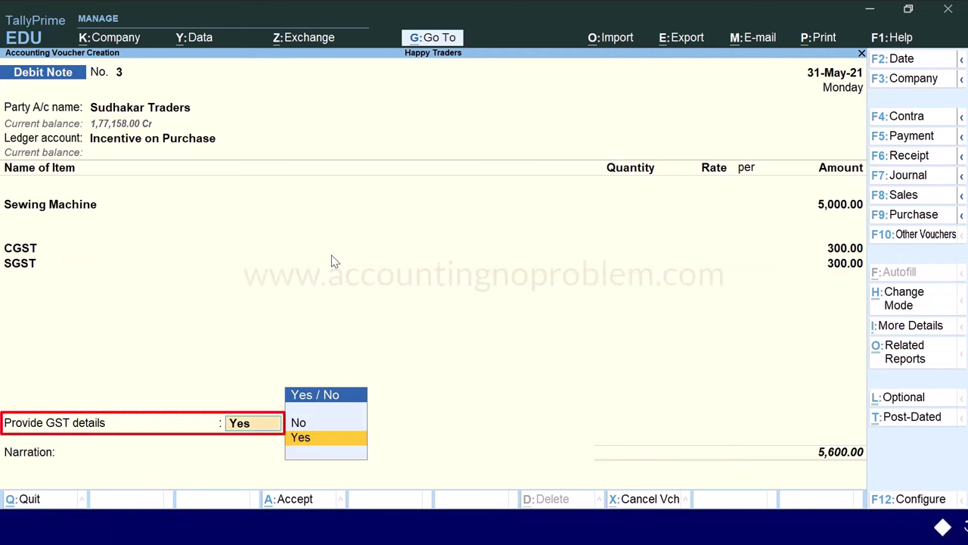
- Record GST reason 02-Post Sale Discount with supplier note number 1 dated 31-May
key(Return)
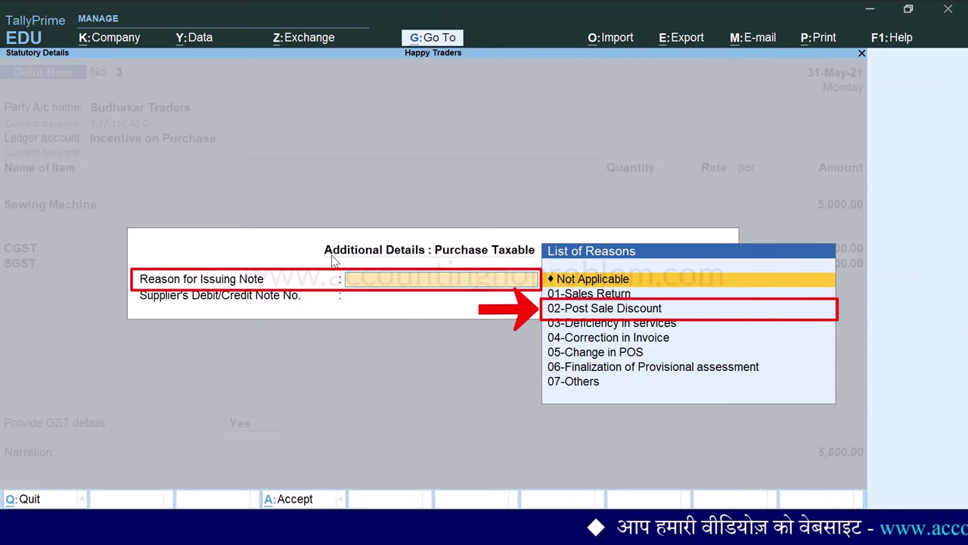
key(Down)
key(Down)
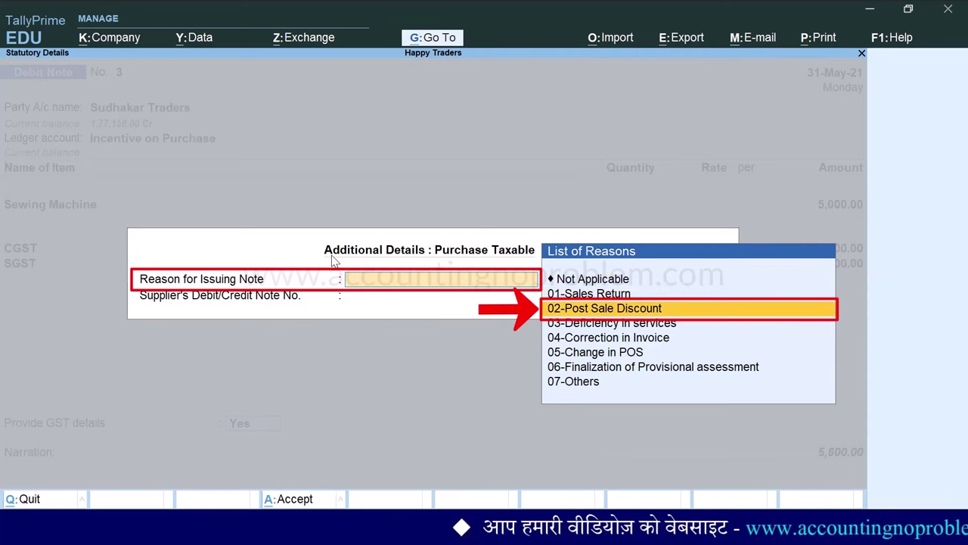
key(Return)
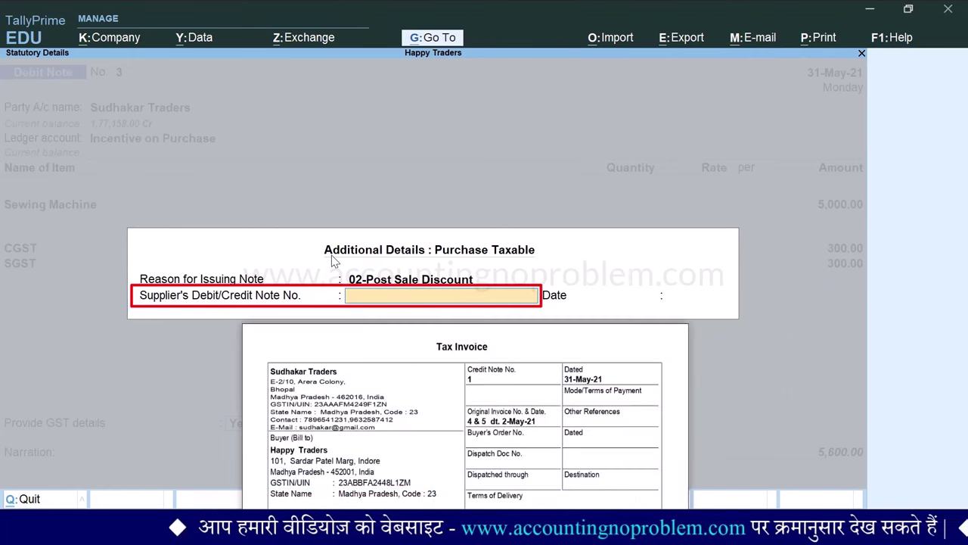
text(1)
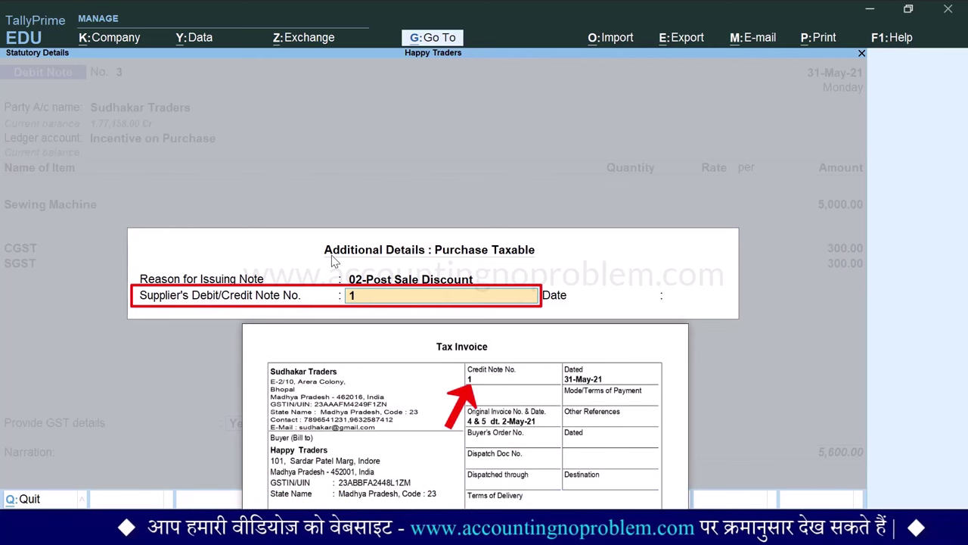
key(Return)
text(31.5)
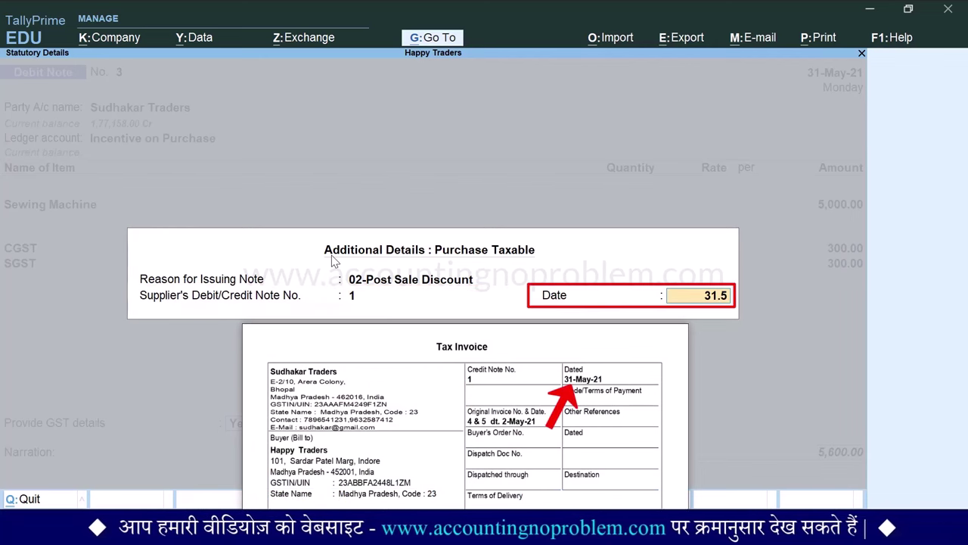
key(Return)
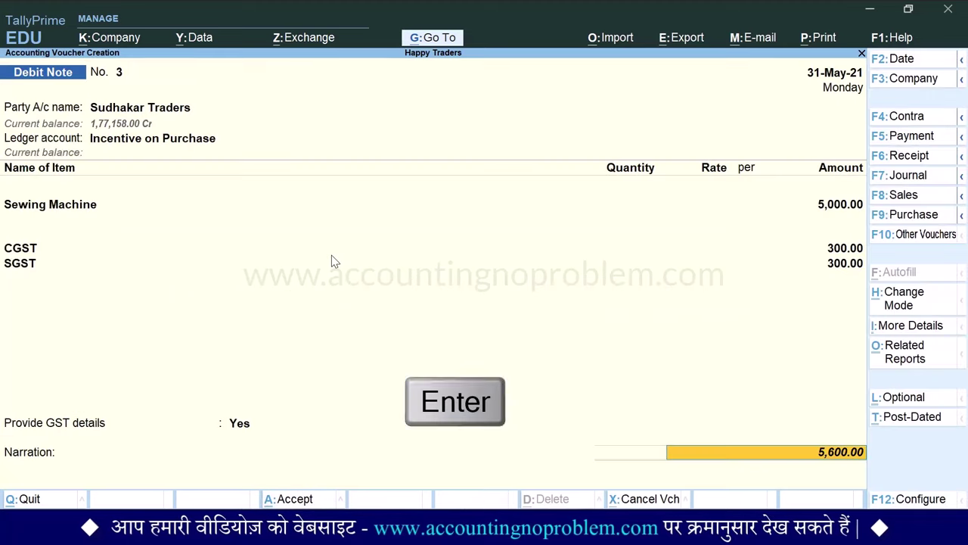
- Adjust the debit note against pending bill 5 for 5,600
key(Return)
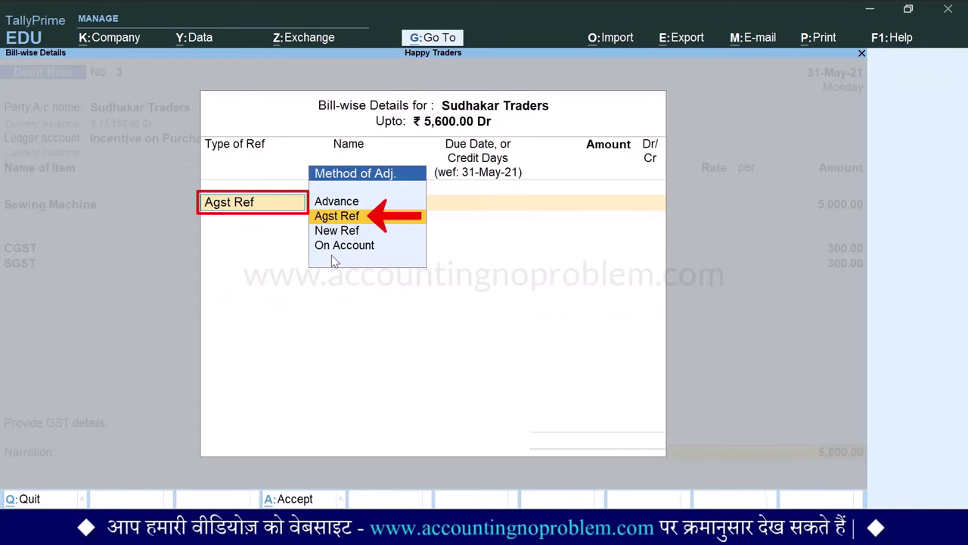
key(Return)
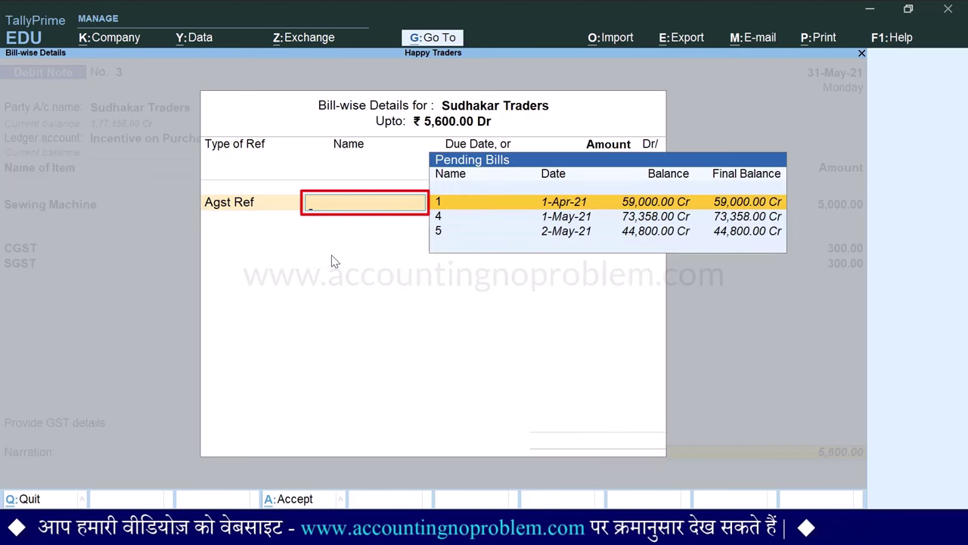
key(Down)
key(Down)
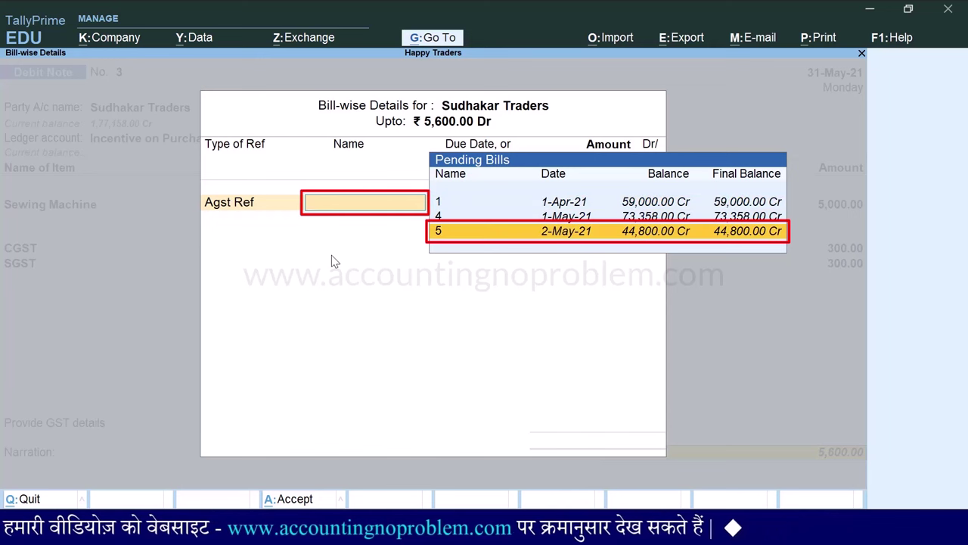
key(Return)
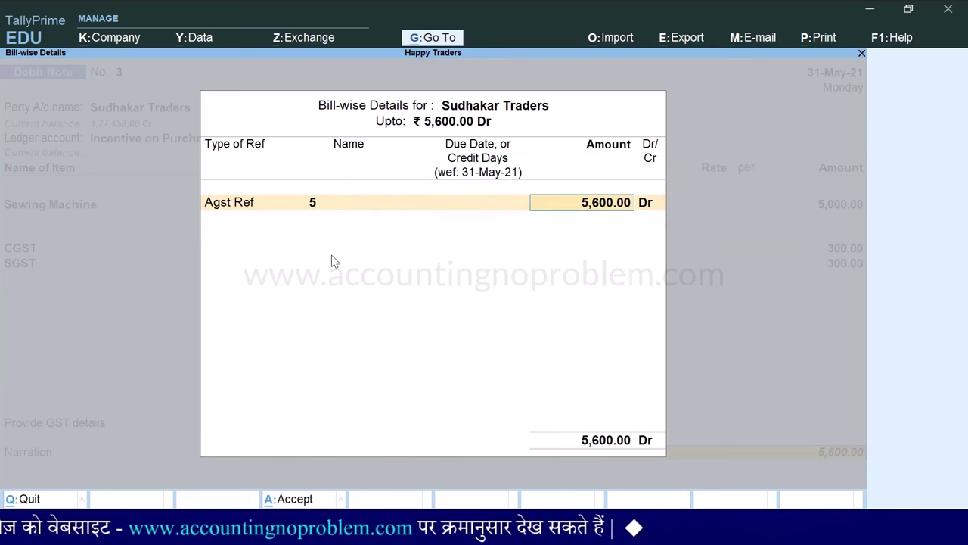
key(Return)
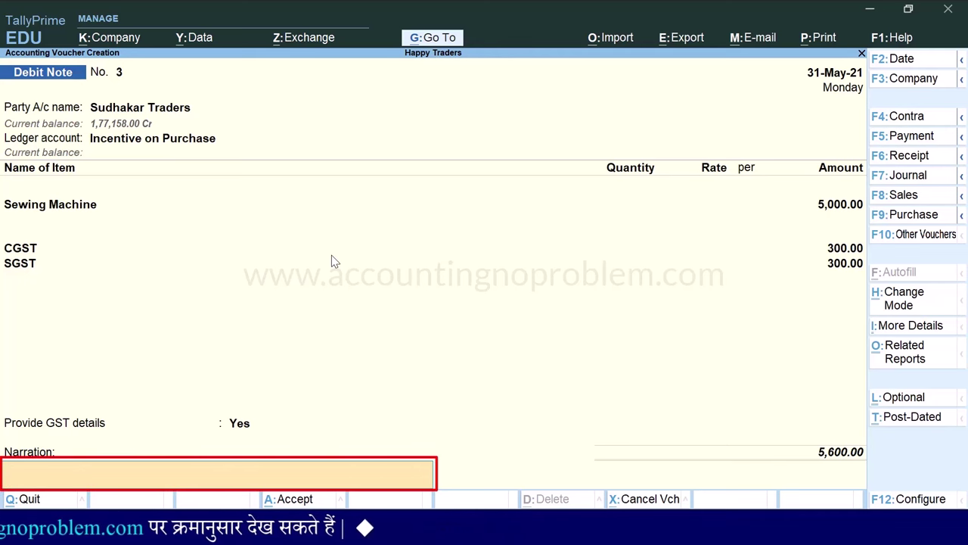
- Add the narration 'Received discount of Rs.5000 for completing the target of purchase.' and save
text(Received discount of Rs.5000 for completing the target of purchase.)
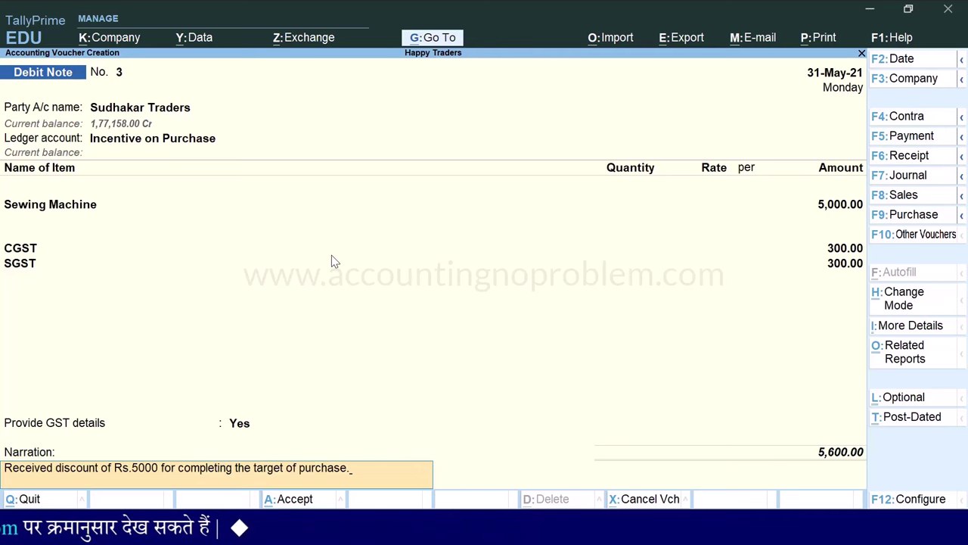
key(Return)
key(y)
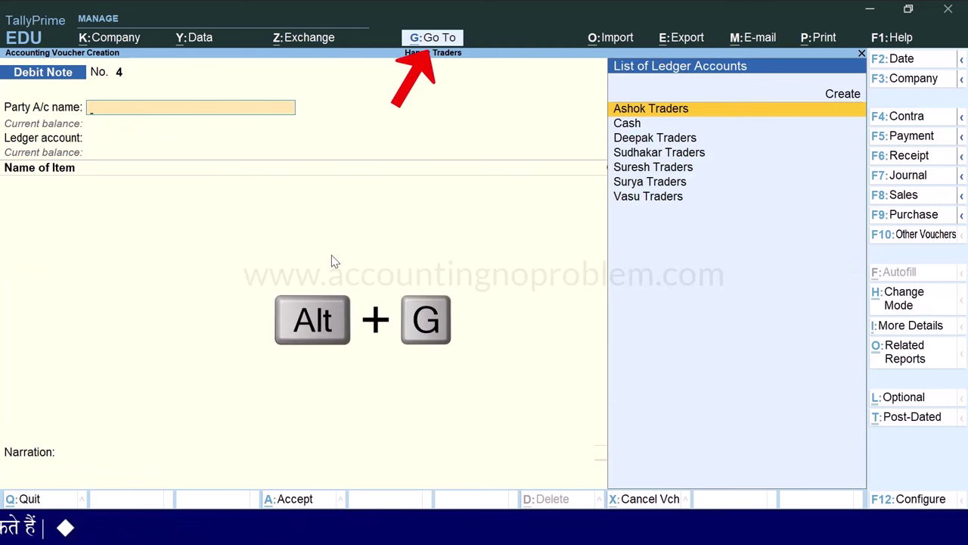
- Open the Sewing Machine stock summary for the period 1-May-21 to 31-May-21
key(alt+g)
text(Stoc)
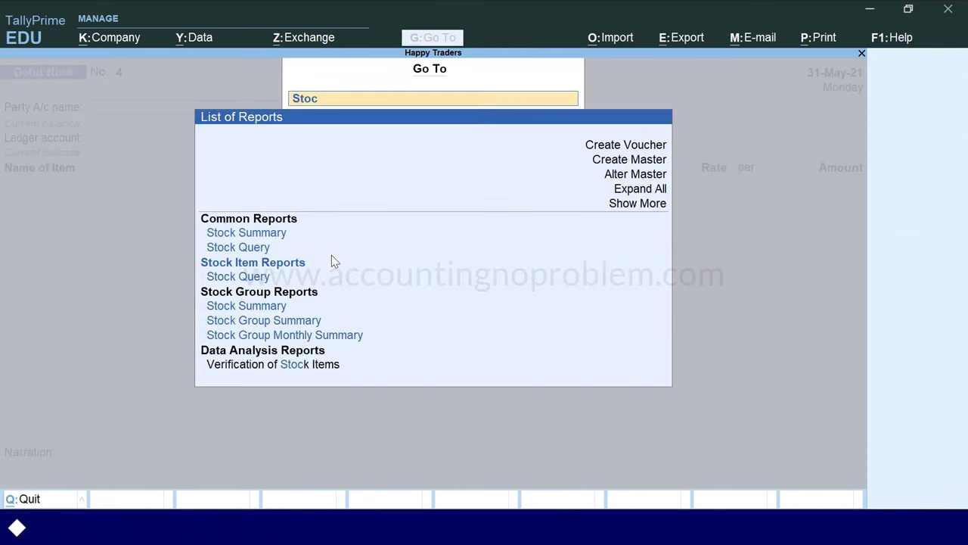
text(k)
key(Return)
key(Down)
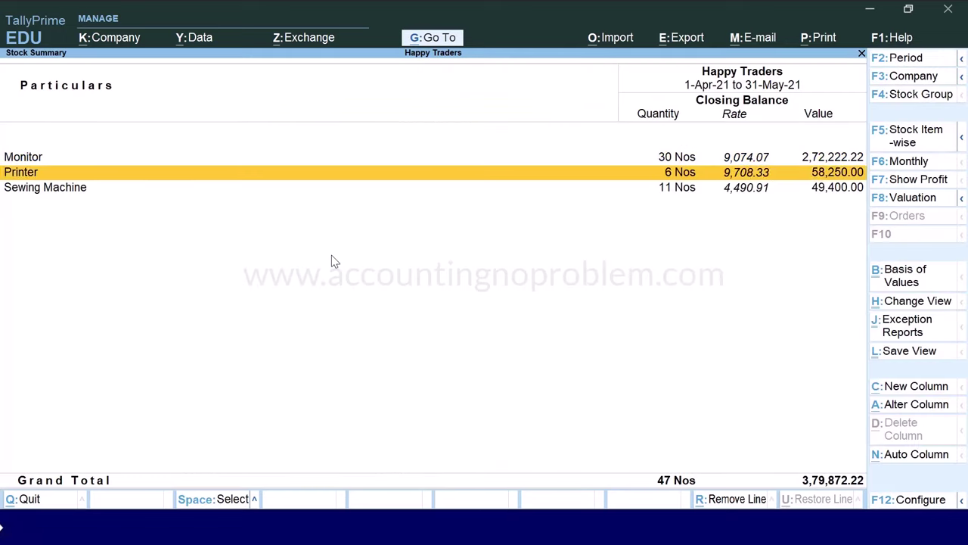
key(Down)
key(Return)
key(alt+F2)
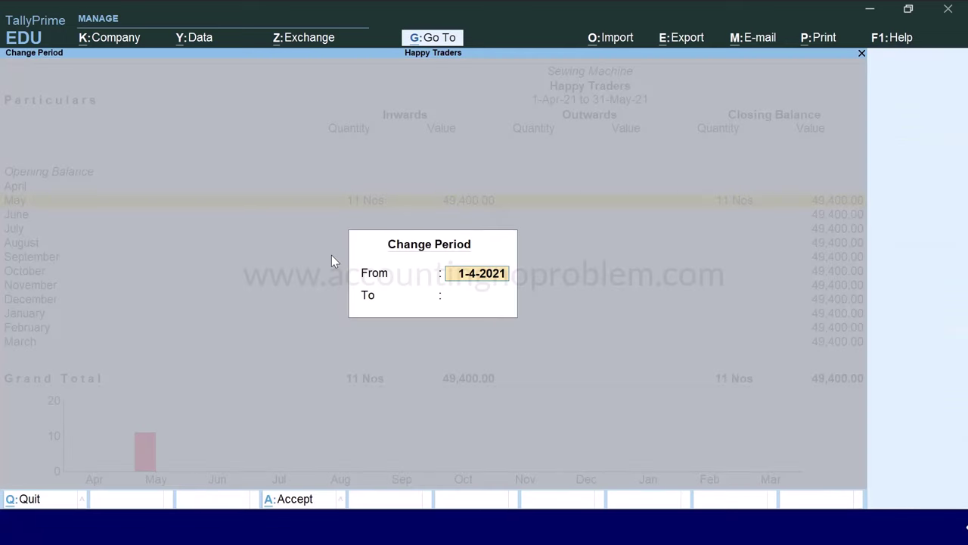
text(1-5)
key(Return)
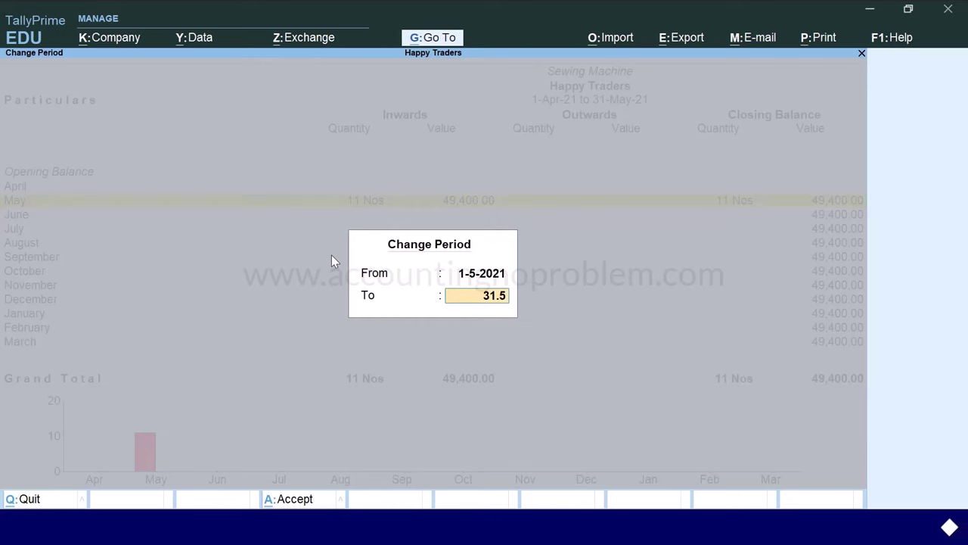
key(Return)
key(Return)
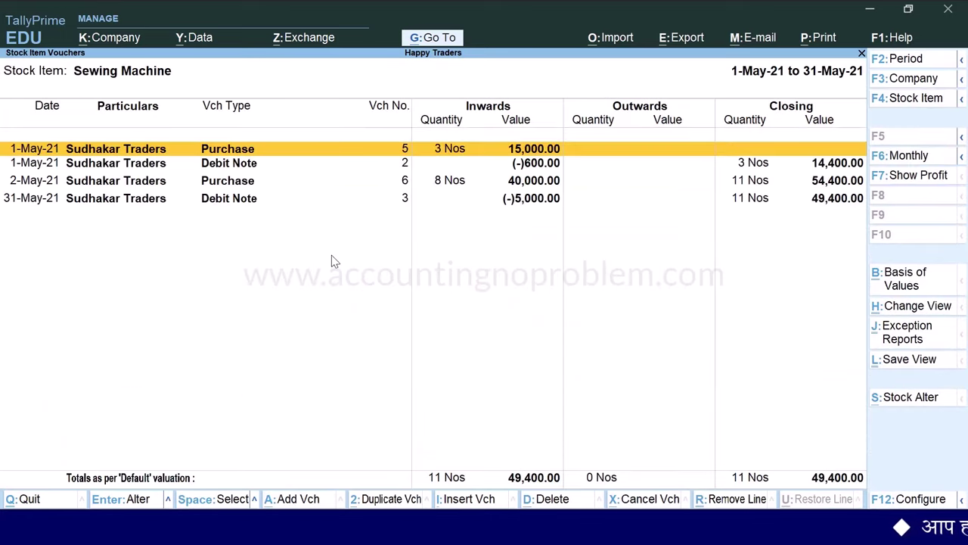
- Set Show Rate to Yes, review the 31-May debit note row, and return to voucher entry
key(F12)
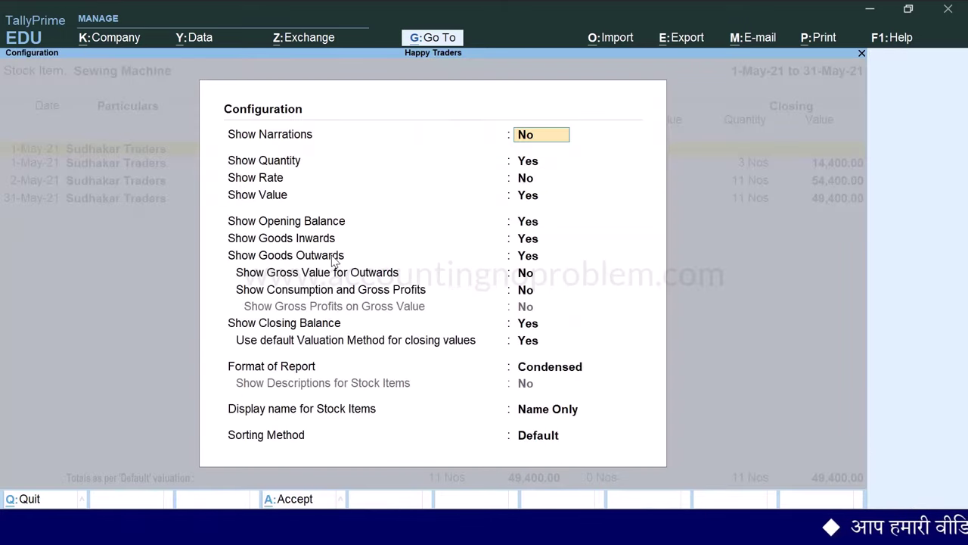
key(Return)
key(Return)
text(yes)
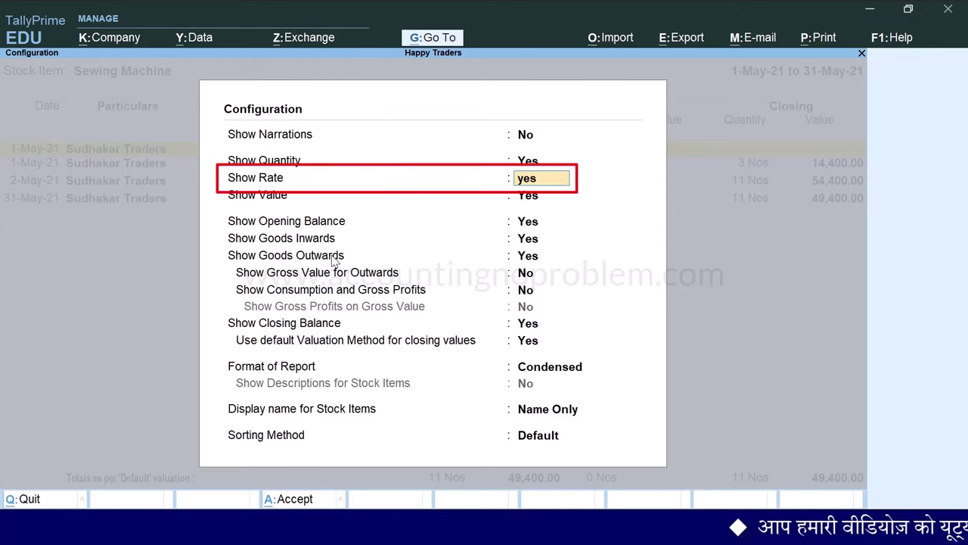
key(Return)
key(ctrl+a)
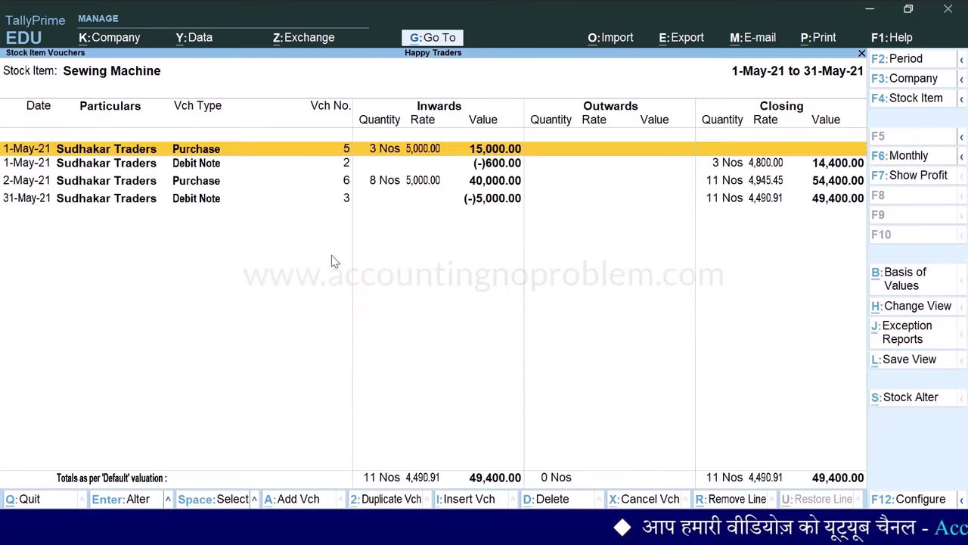
key(Down)
key(Down)
key(Down)
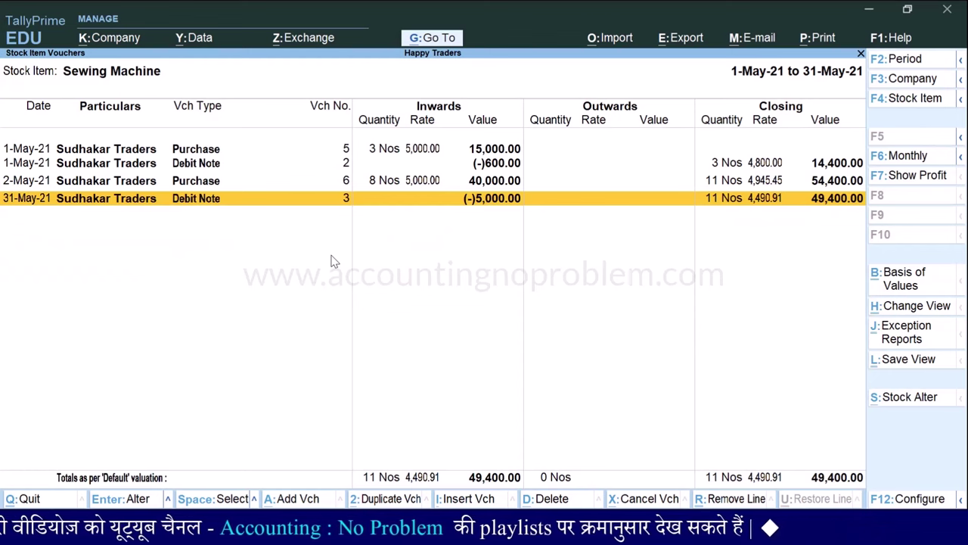
key(Escape)
key(Escape)
key(Escape)
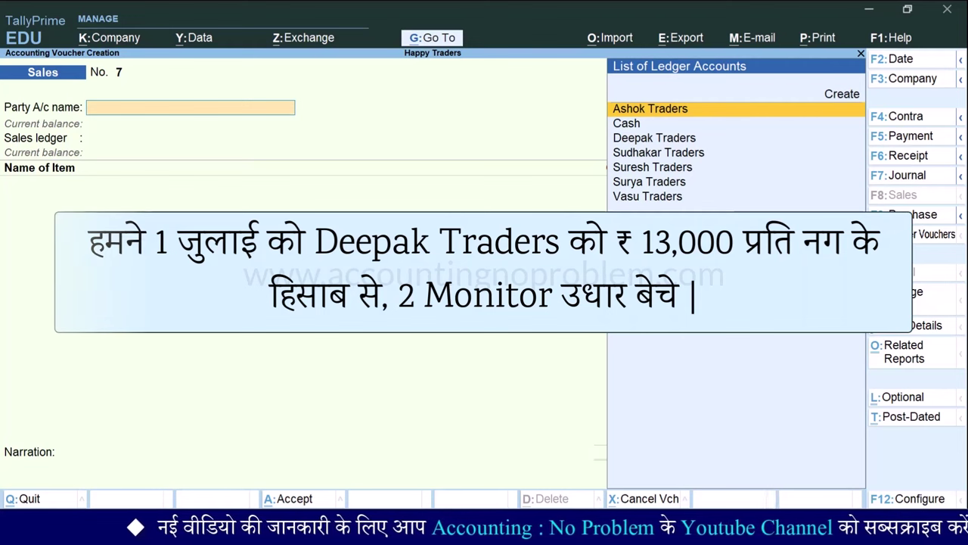
- Date the sale 1-Jul-21 to Deepak Traders under Sales Account
key(F2)
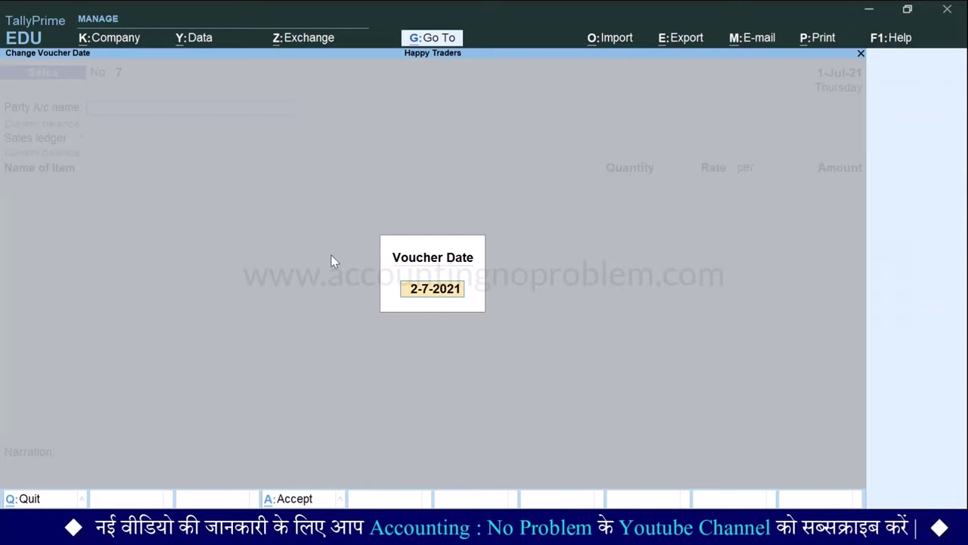
text(1)
key(Return)
key(Down)
key(Down)
key(Return)
key(Return)
key(Return)
key(Return)
key(Return)
key(Return)
key(Return)
key(Return)
key(Return)
key(Return)
key(Return)
key(Return)
key(Return)
key(Return)
key(Return)
key(Return)
key(Return)
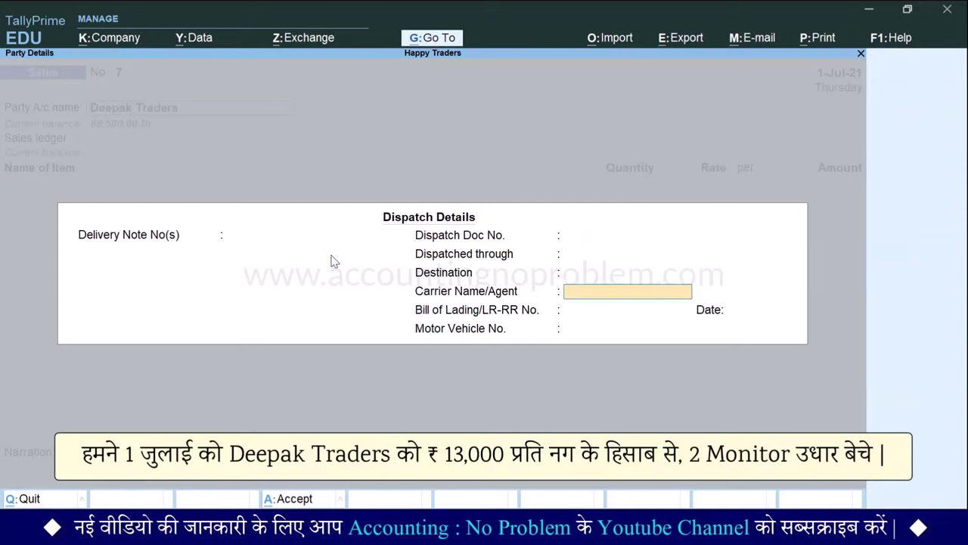
key(Return)
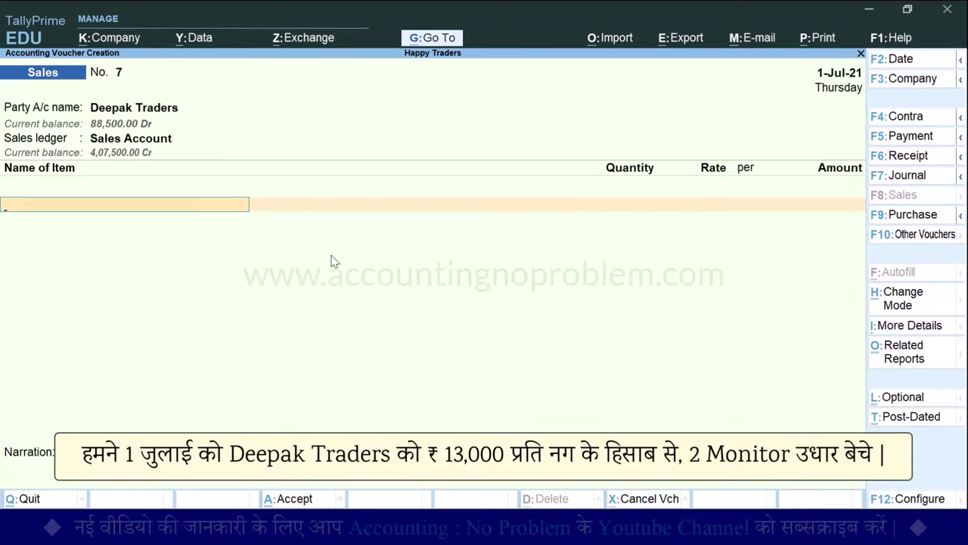
text(Monitor)
- Enter 2 Monitors at 13,000, add CGST and SGST of 2,340 each, and save
key(Return)
text(2)
key(Return)
text(13000)
key(Return)
key(Return)
key(Return)
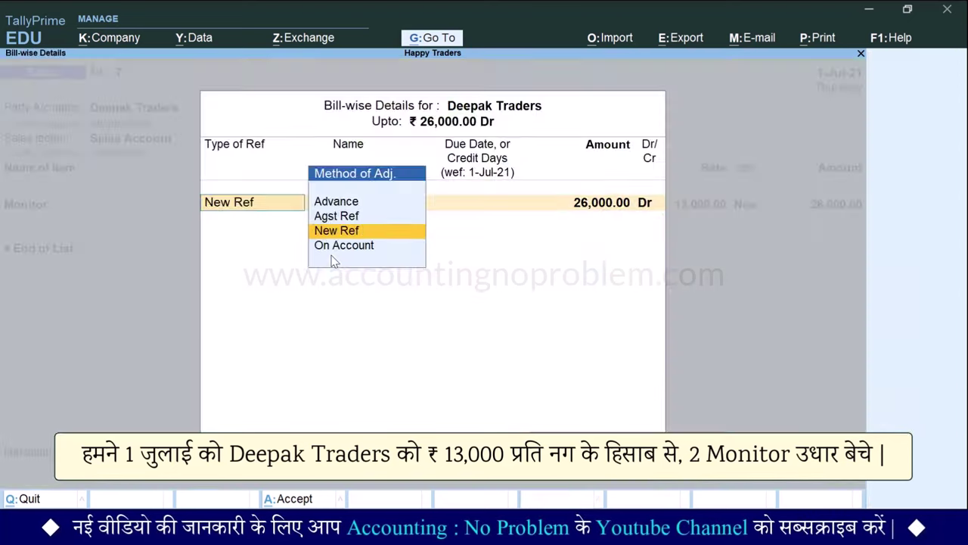
key(Return)
key(Return)
text(c)
key(Return)
key(Return)
text(sg)
key(Return)
key(Return)
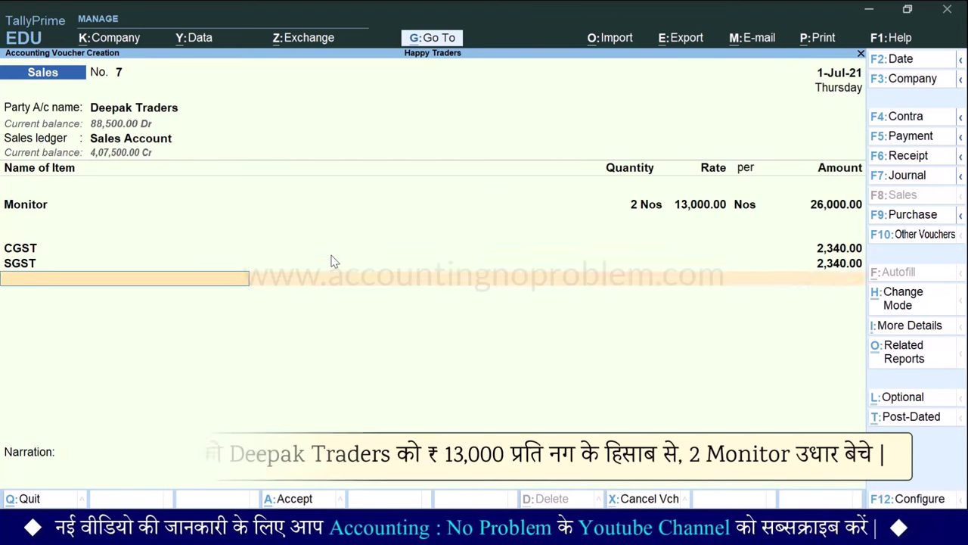
key(Return)
key(Return)
key(Return)
key(Return)
key(Return)
key(Return)
key(Return)
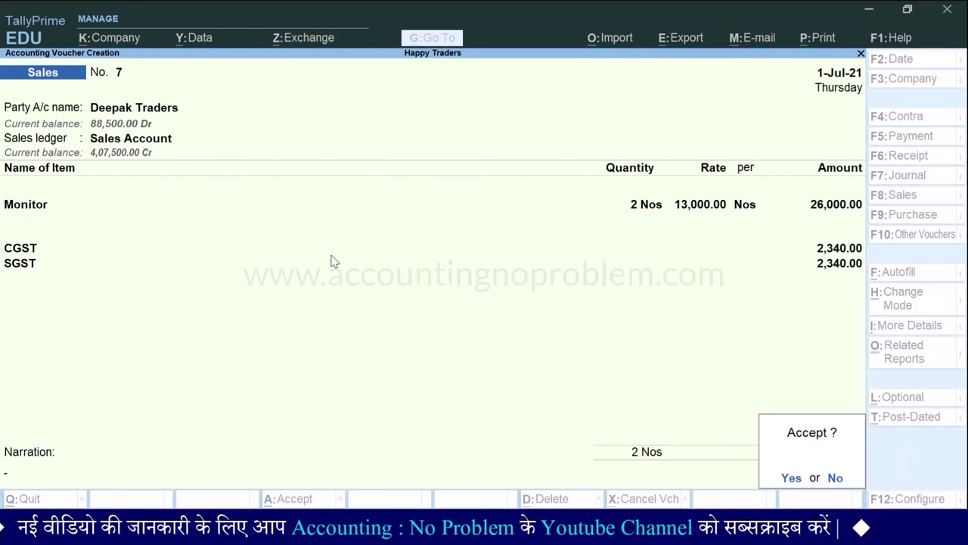
key(y)
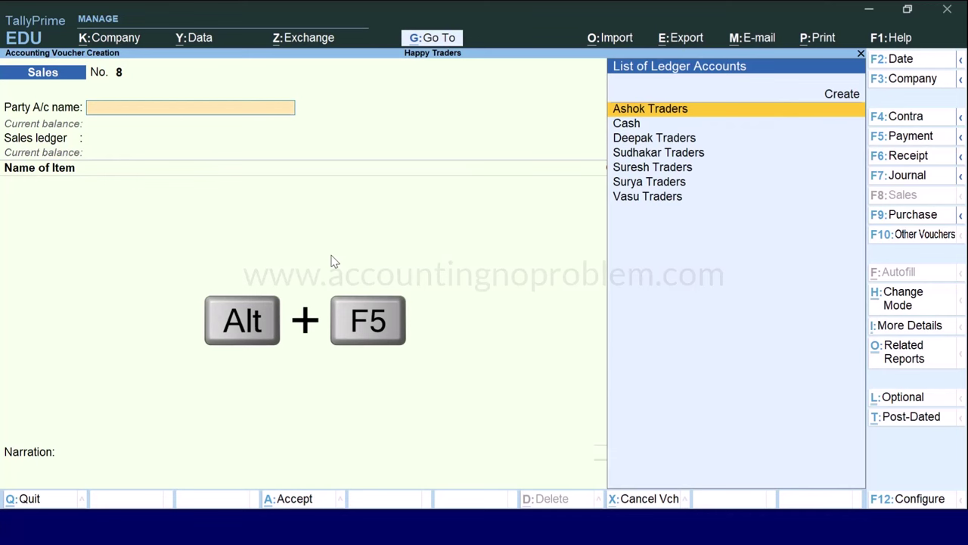
- Open a debit note dated 1-Jul-21 for party Deepak Traders, with original invoice number 7
key(alt+F5)
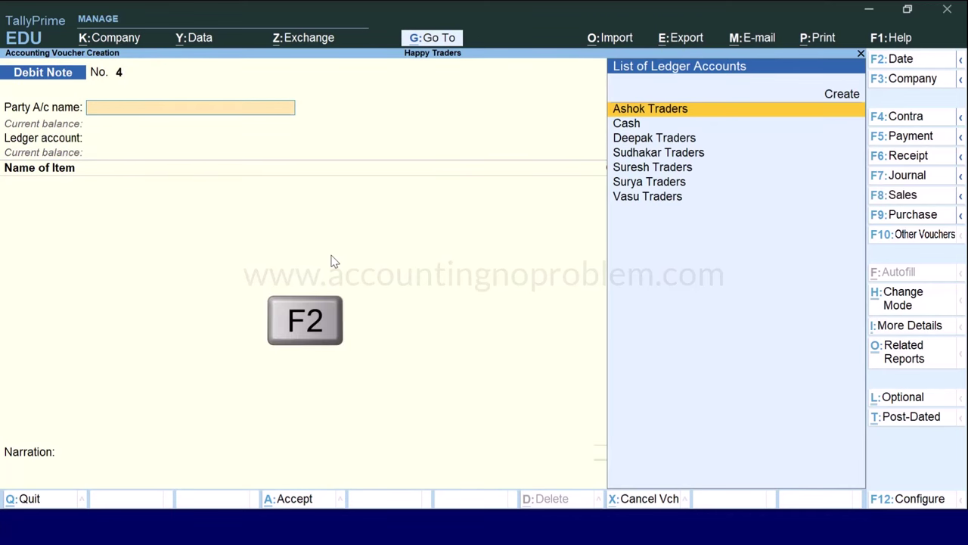
key(F2)
text(1.)
key(Return)
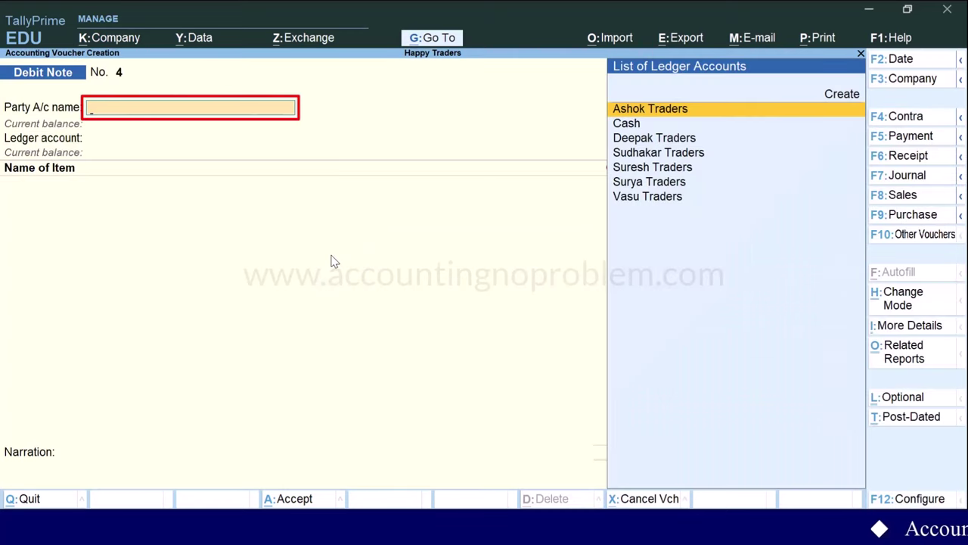
key(Down)
key(Down)
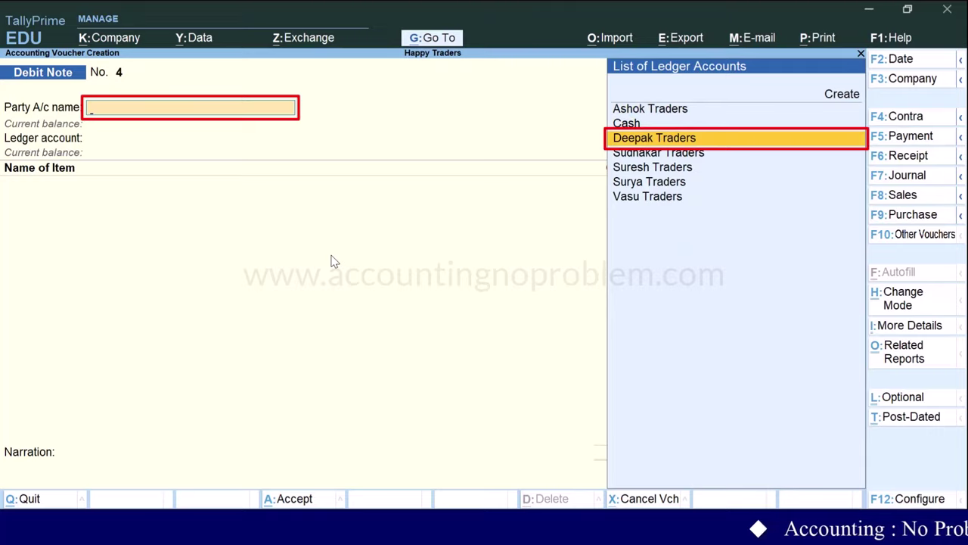
key(Return)
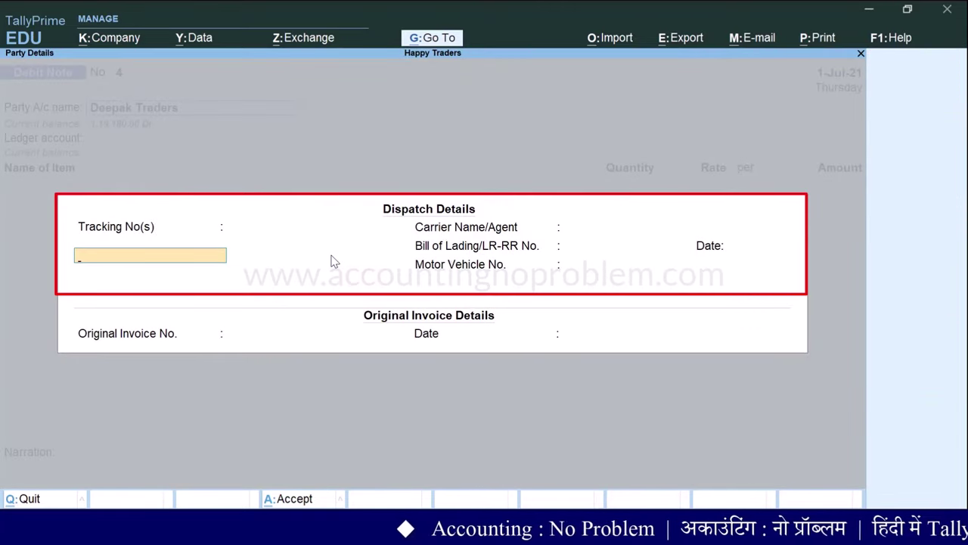
key(Return)
key(Return)
key(Return)
key(Return)
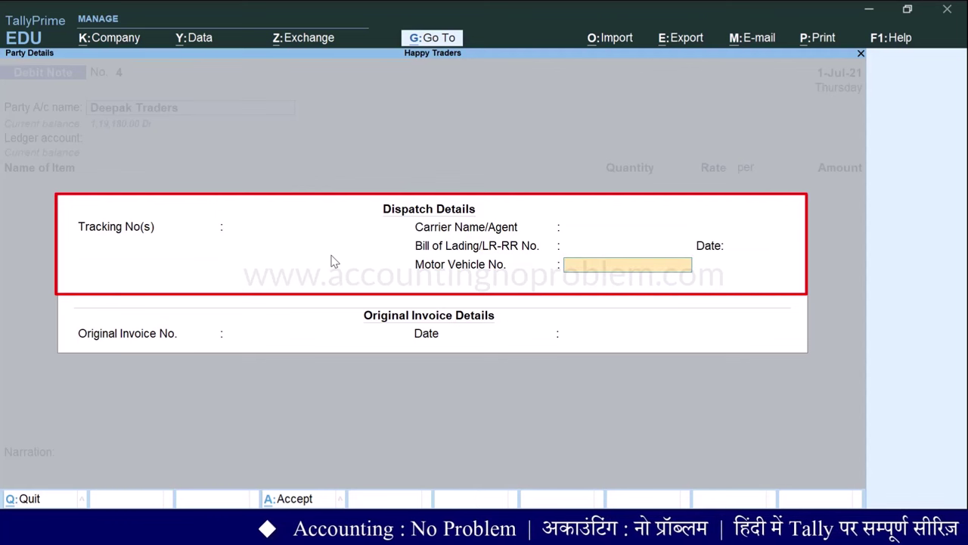
key(Return)
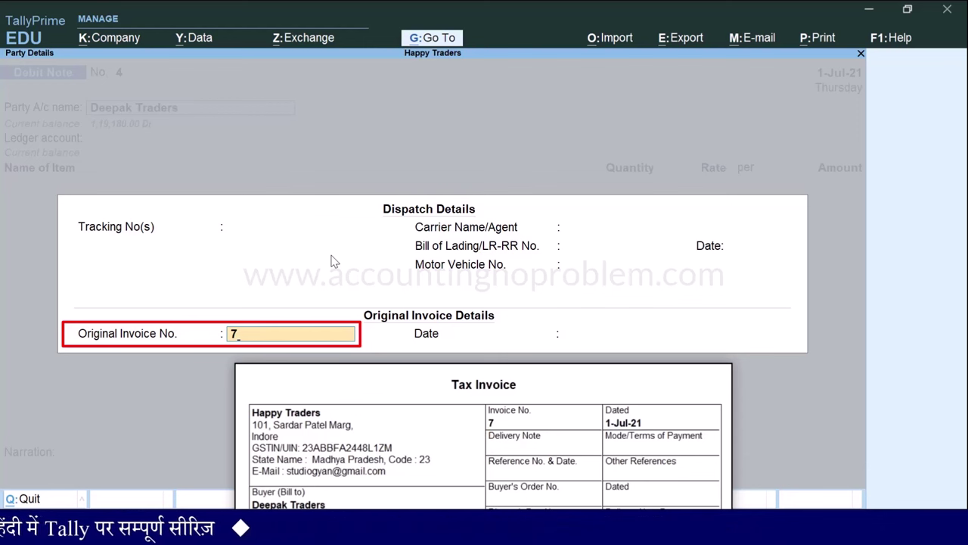
key(Return)
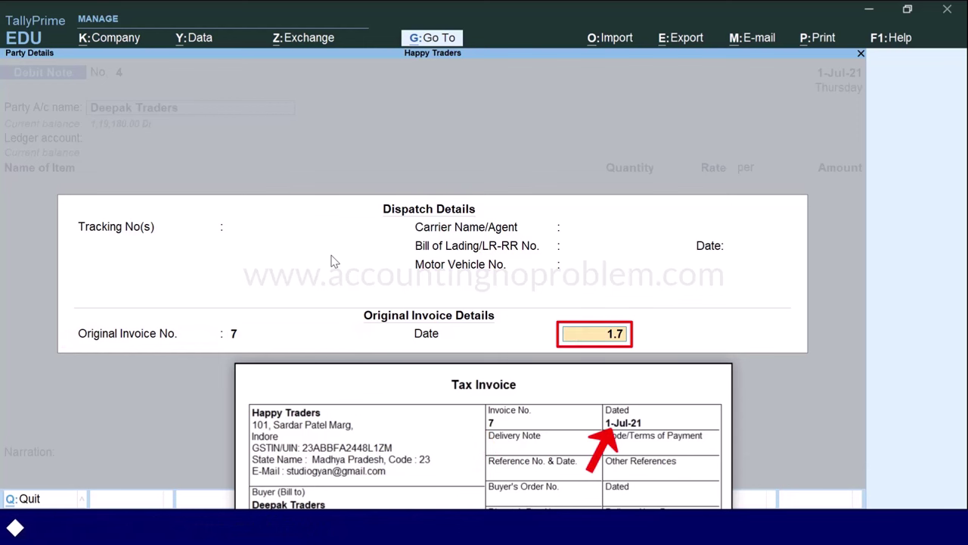
- Set the original invoice date to 1-Jul-21 and accept Deepak Traders' party details
text(1.7)
key(Return)
key(Return)
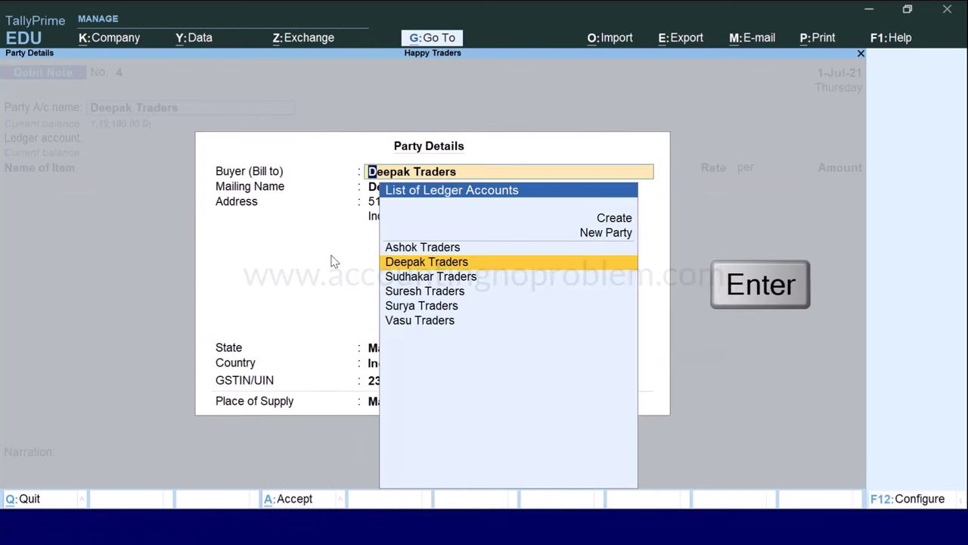
key(ctrl+a)
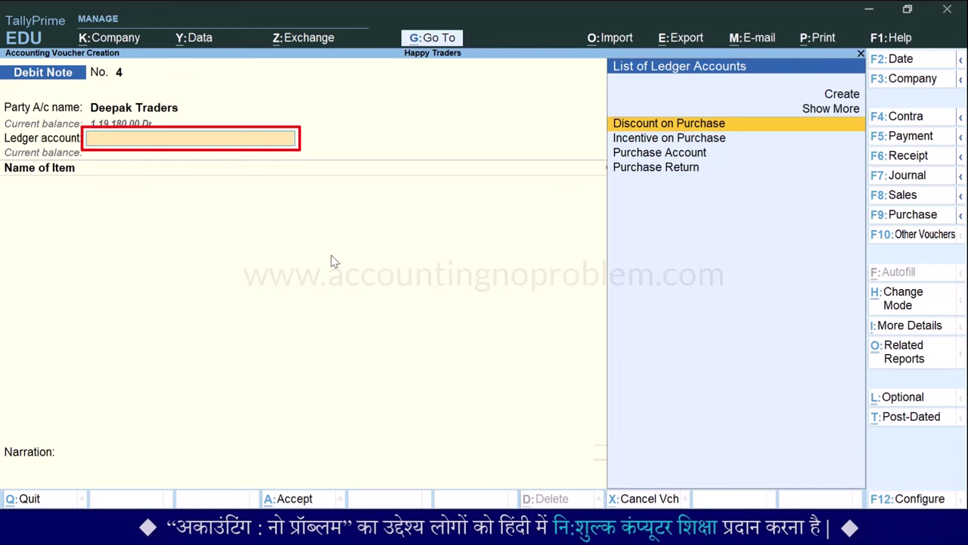
- Enter Sales Account with the Monitor item at an amount of 2,000.00
text(Sales)
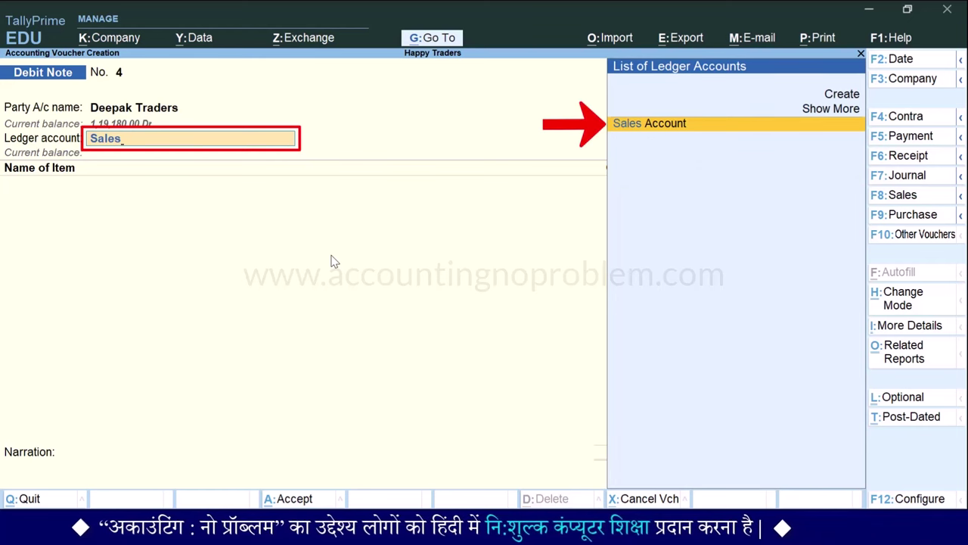
key(Return)
key(space)
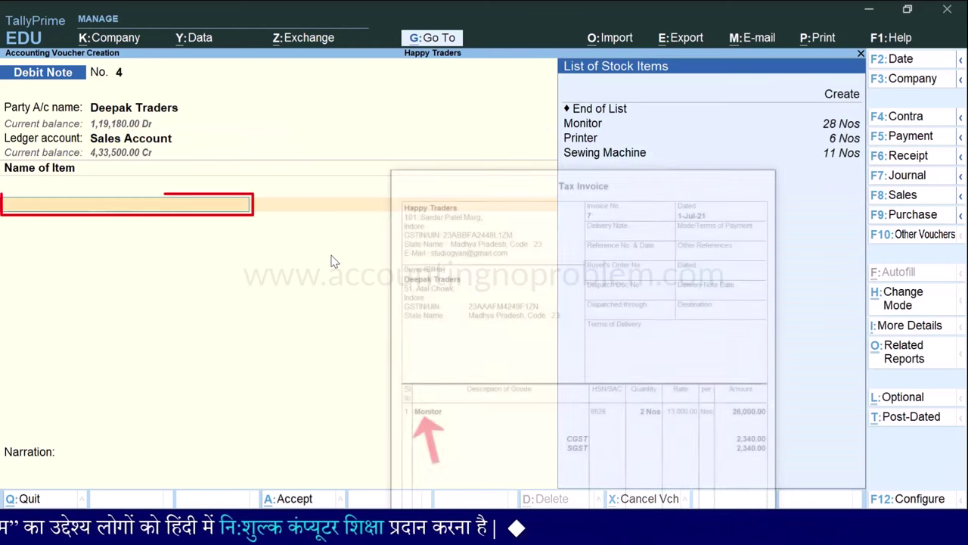
key(Down)
key(Down)
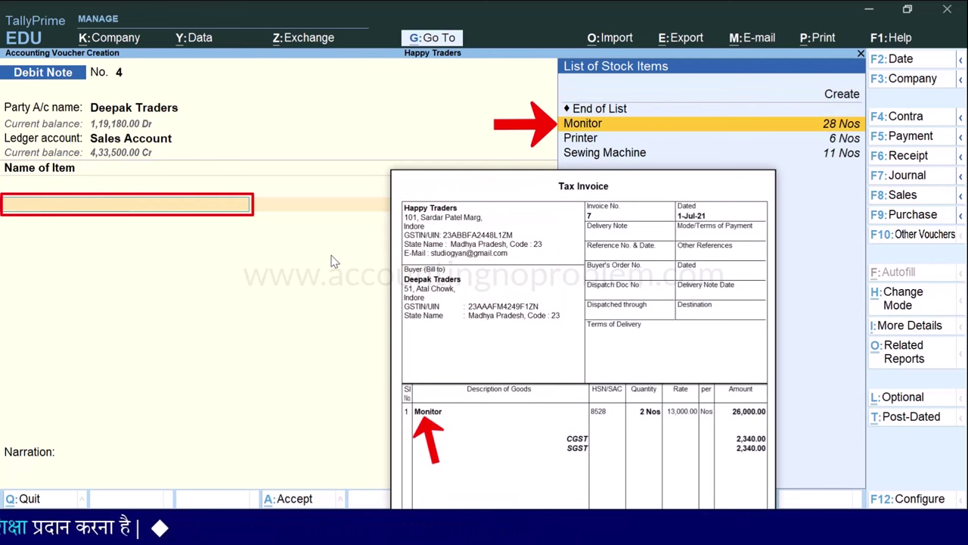
key(Return)
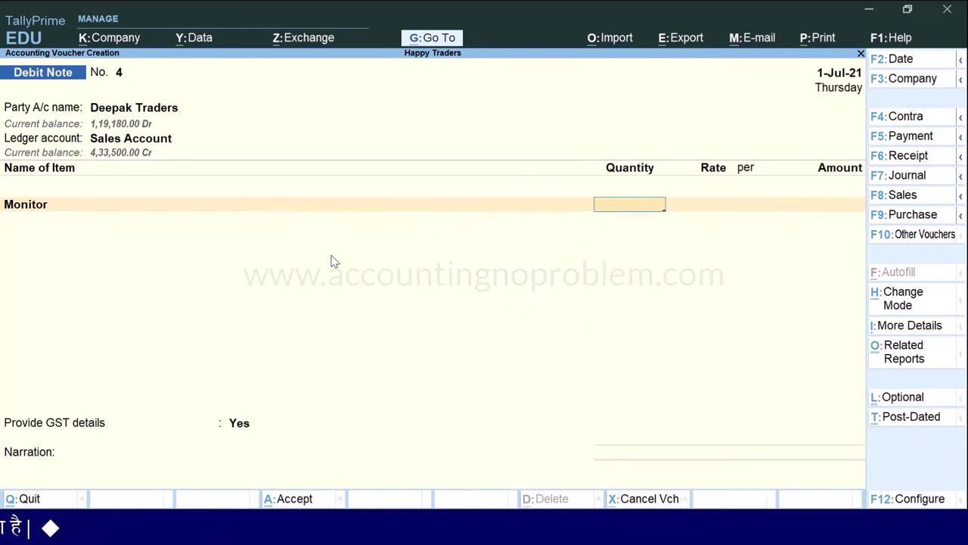
key(Return)
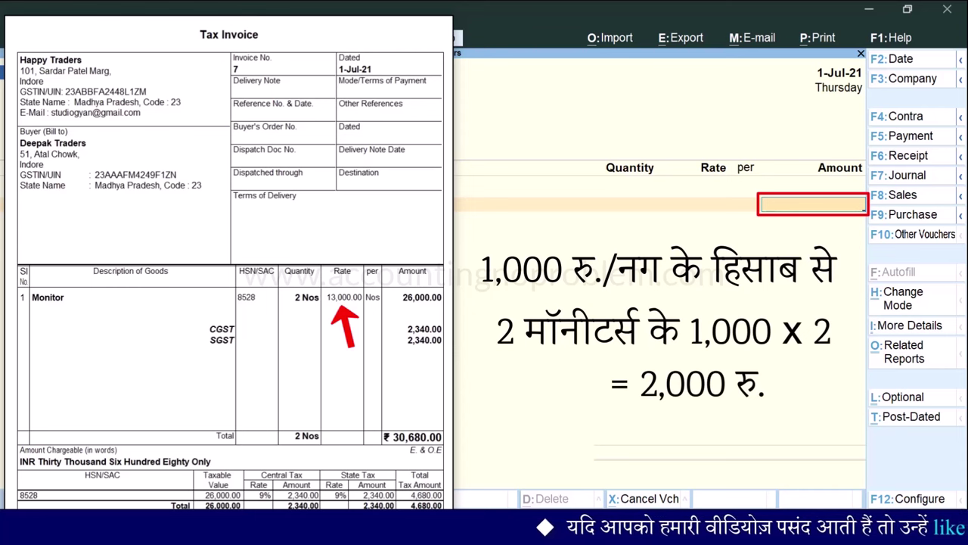
text(2,00)
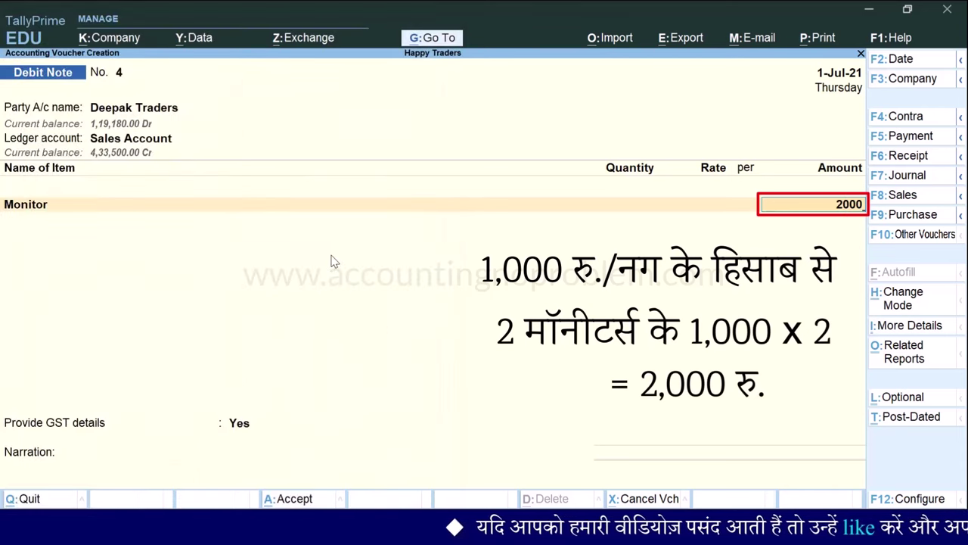
text(0)
key(Return)
key(Return)
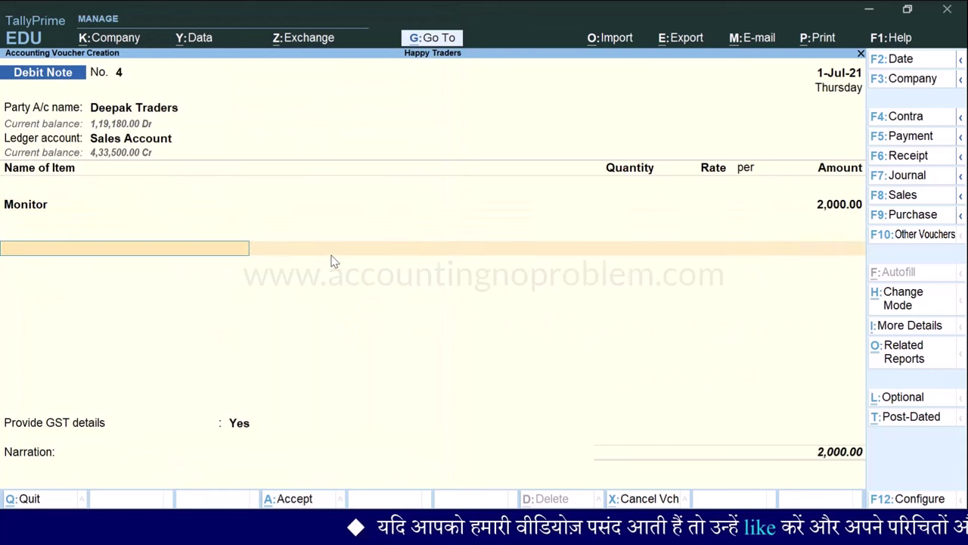
- Add CGST and SGST ledger lines of 180.00 each, bringing the total to 2,360.00
key(Return)
key(BackSpace)
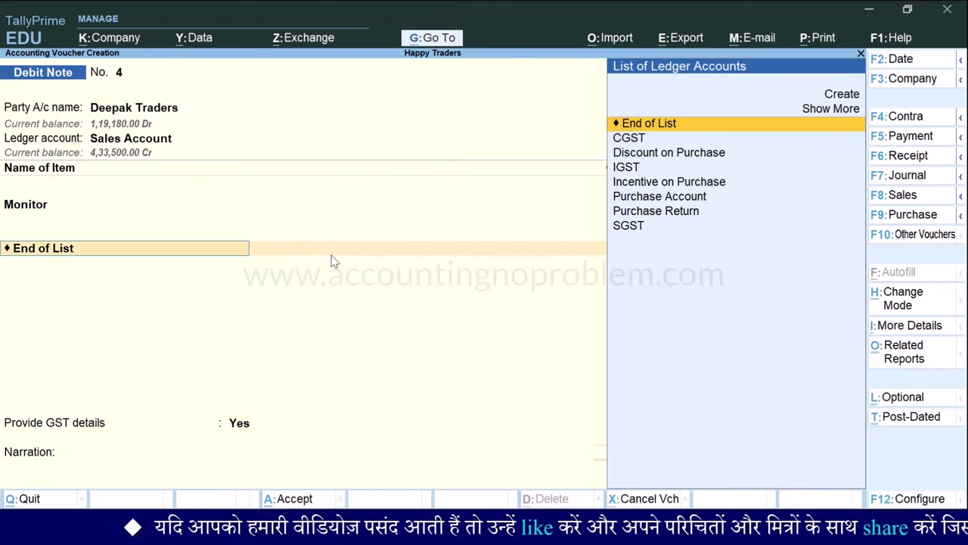
text(c)
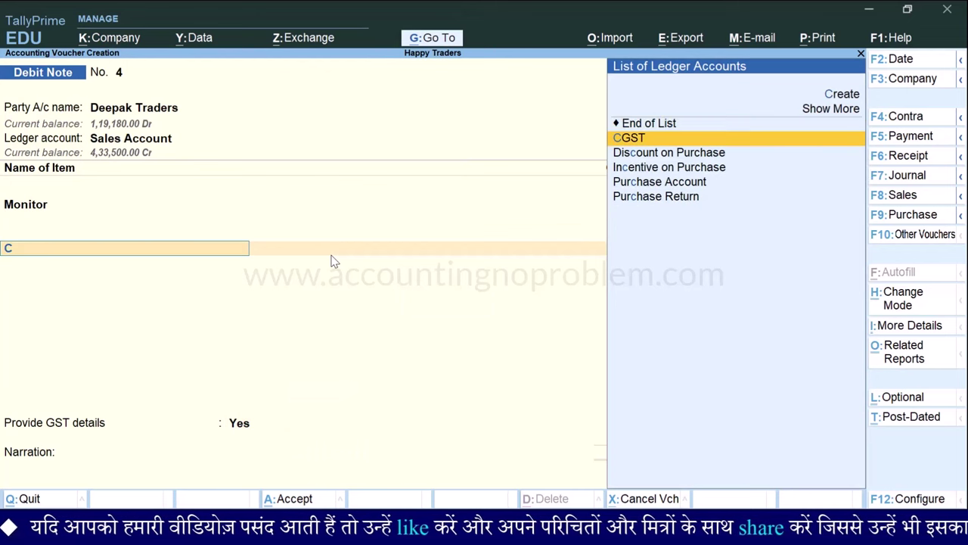
key(Return)
key(Return)
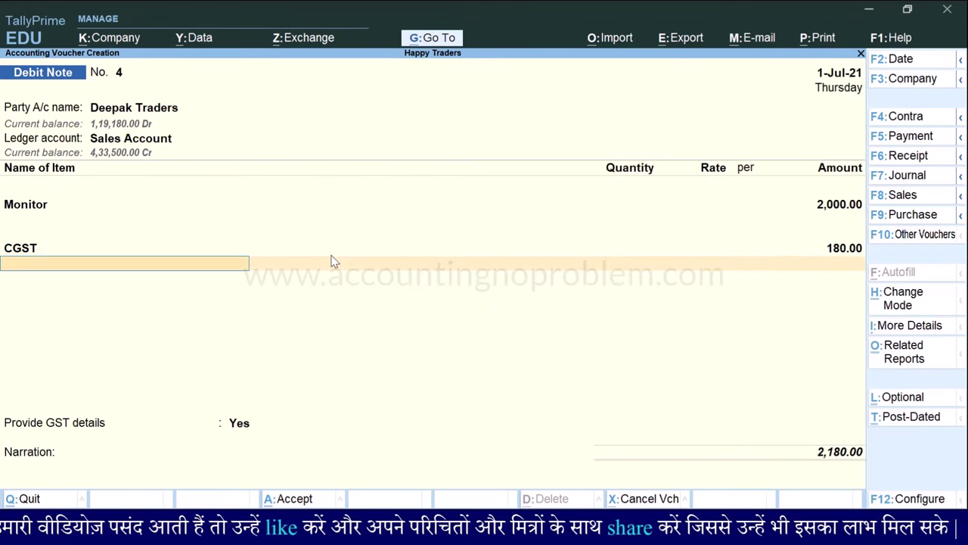
text(s)
key(Return)
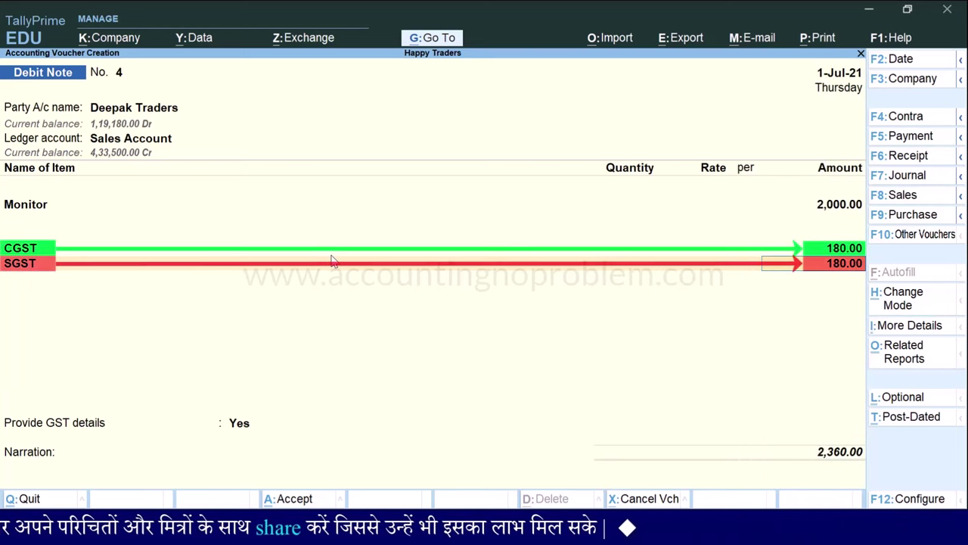
key(Return)
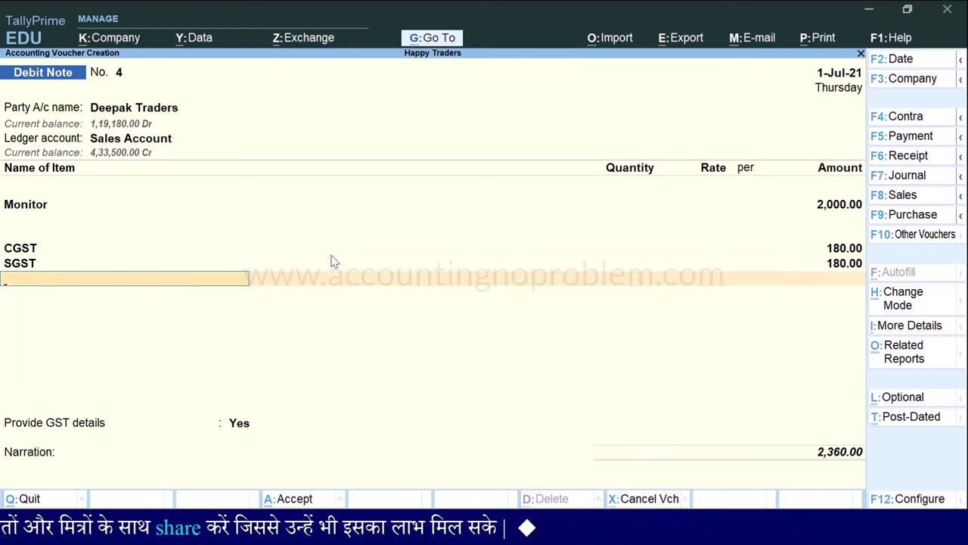
key(Return)
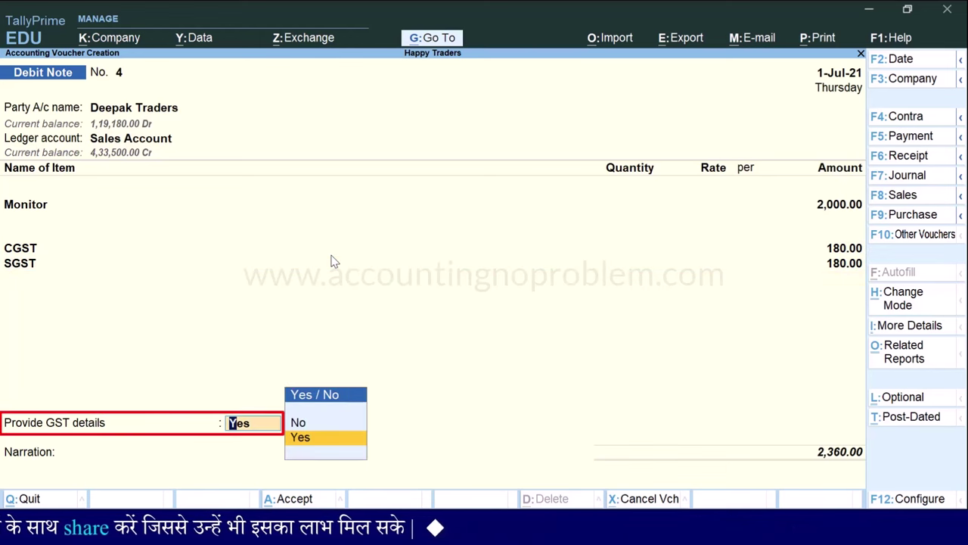
- Provide GST details with the reason 04-Correction in Invoice
key(Return)
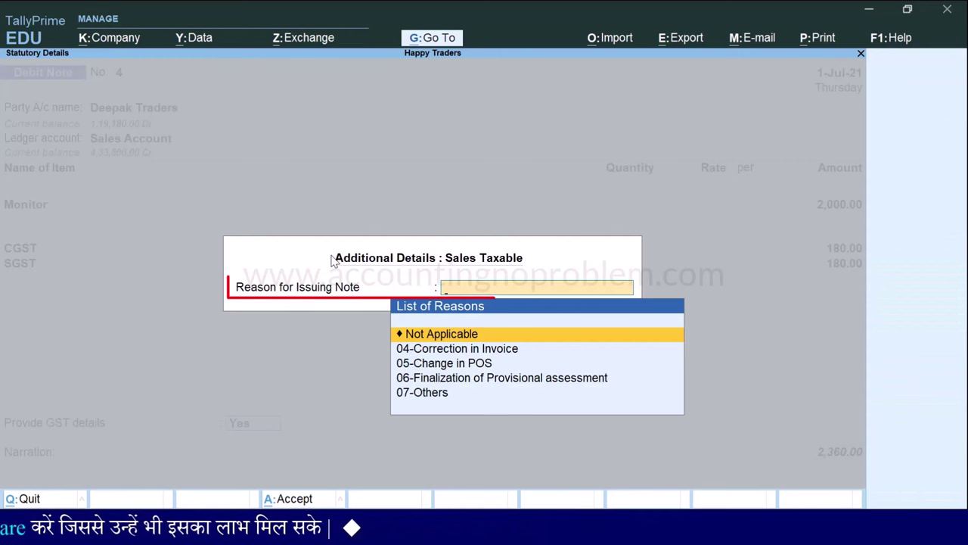
key(Down)
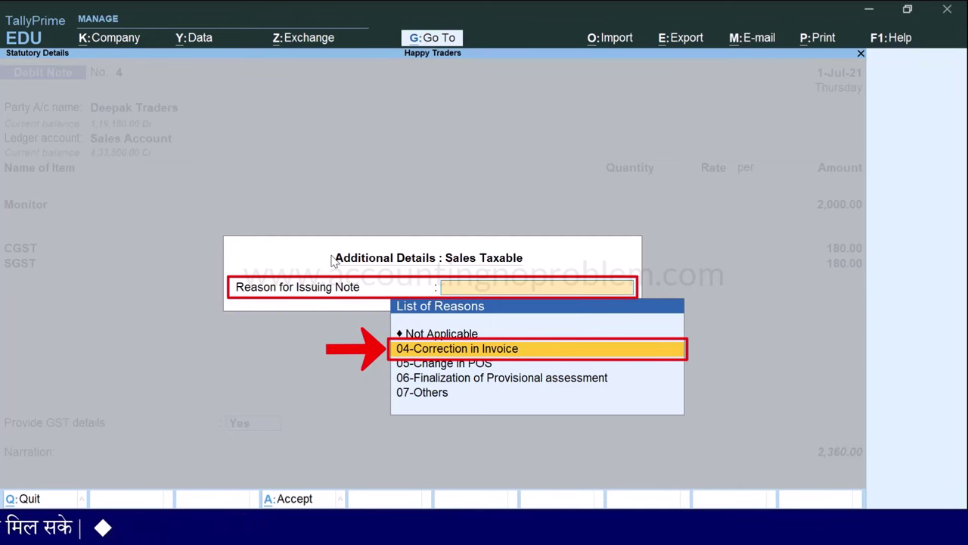
key(Return)
key(Return)
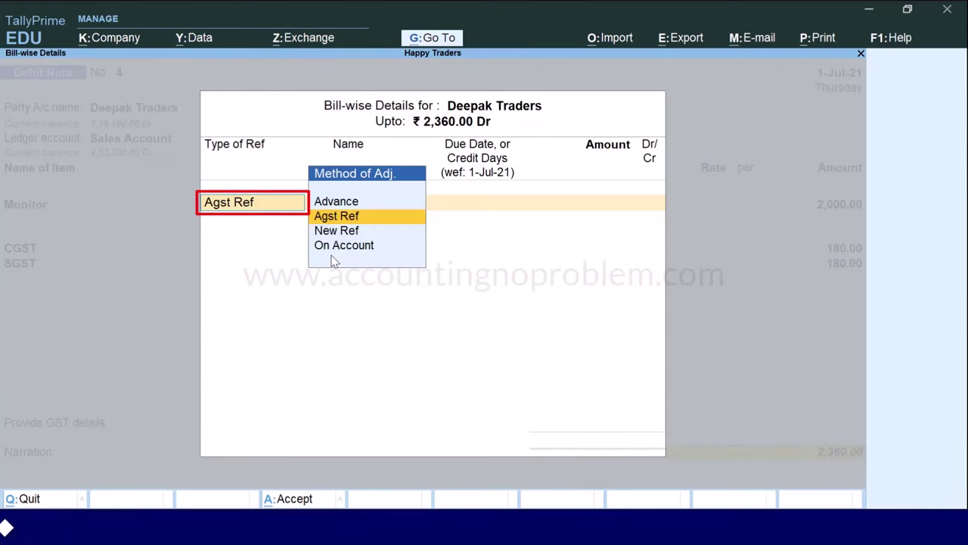
- Adjust 2,360.00 Dr against Deepak Traders' pending bill 7
key(Return)
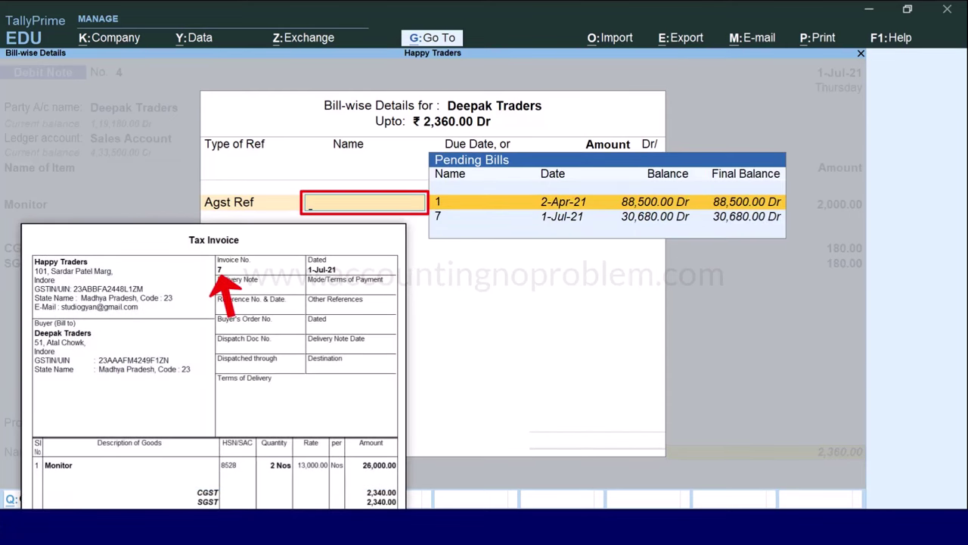
click(609, 216)
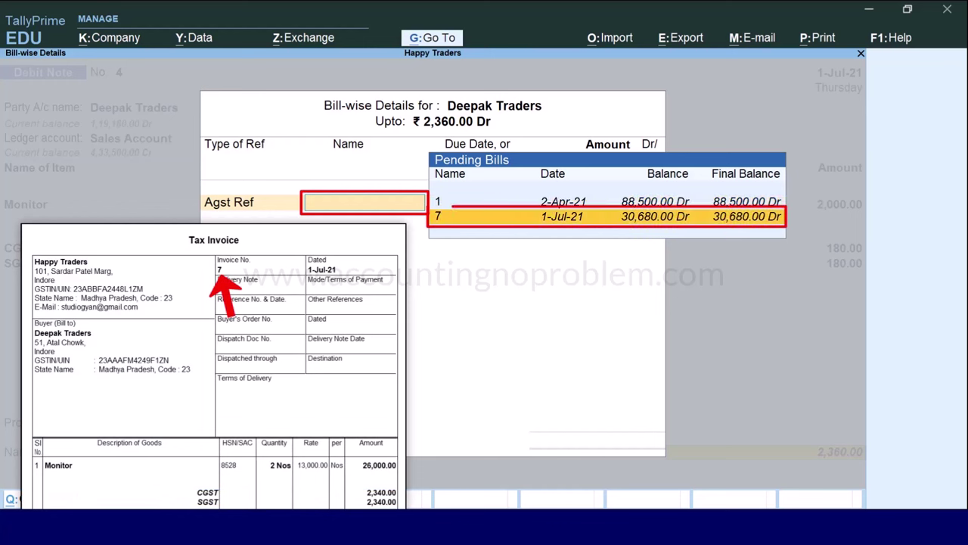
key(Return)
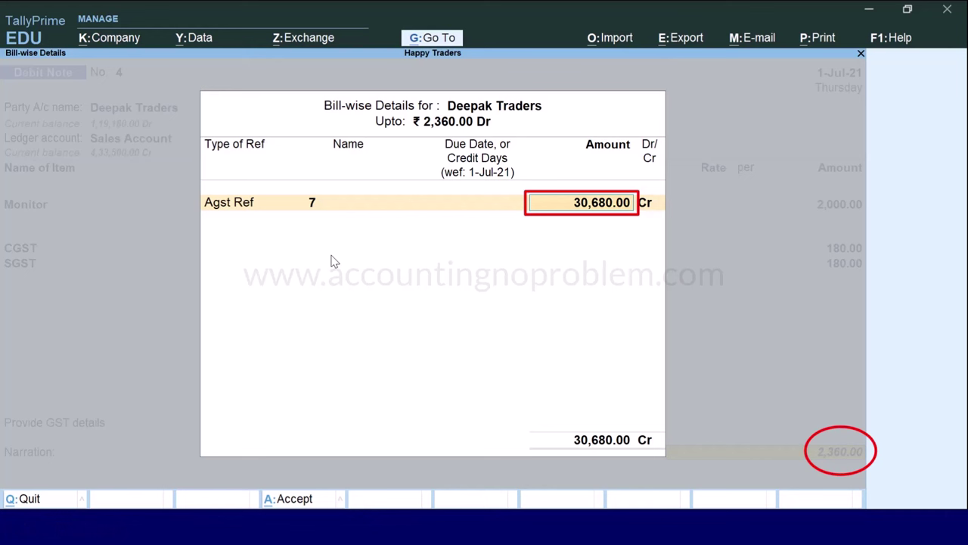
text(2,360)
key(Return)
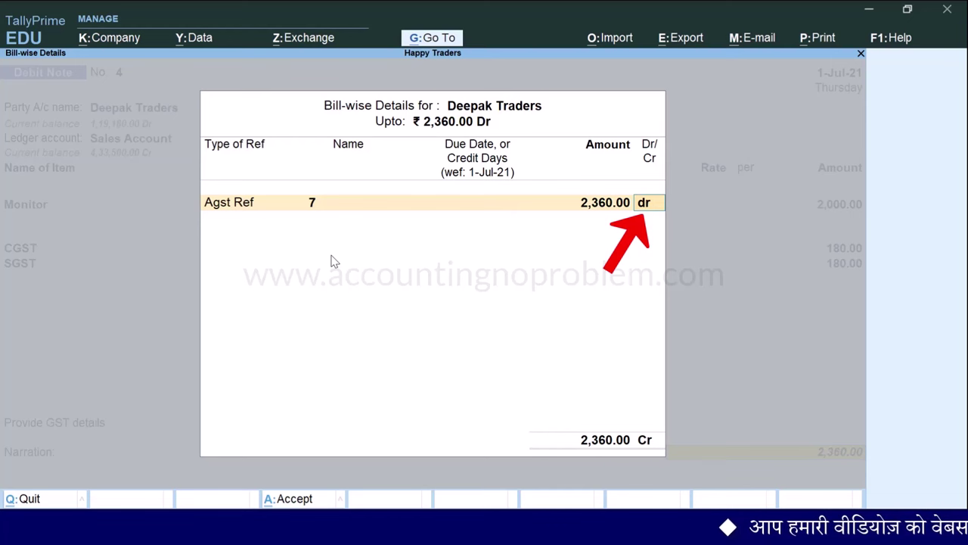
key(Return)
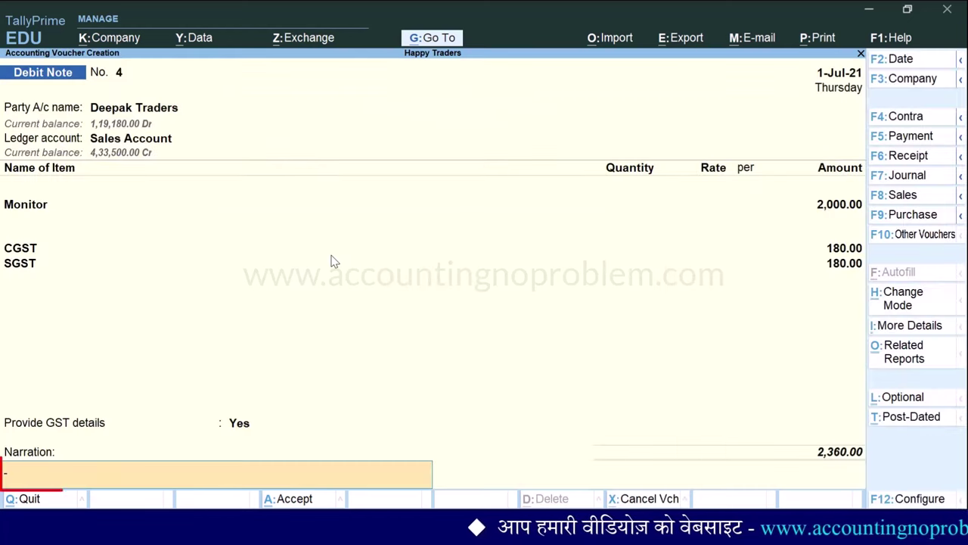
- Add the Rs 2360 sales-value narration, save Debit Note No. 4, and open Go To
key(ctrl+alt+v)
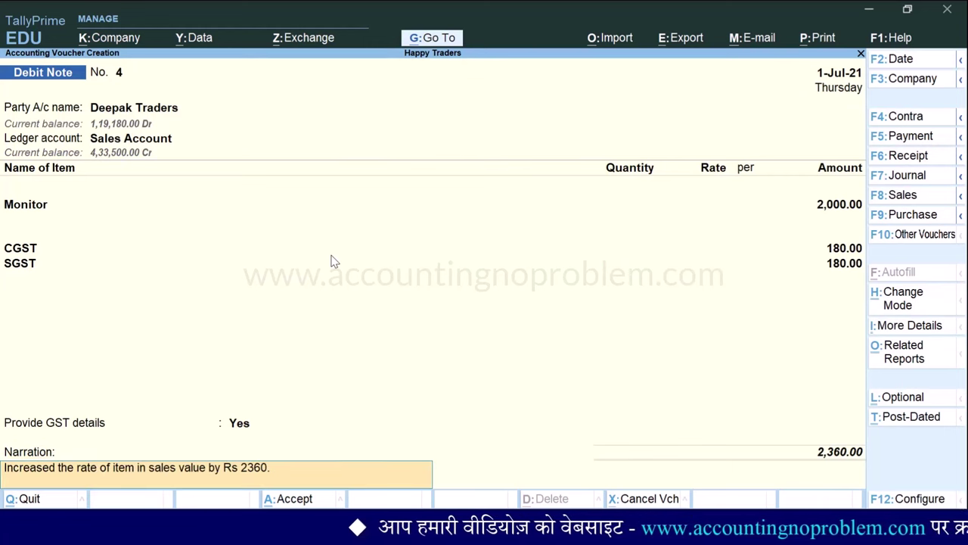
key(Return)
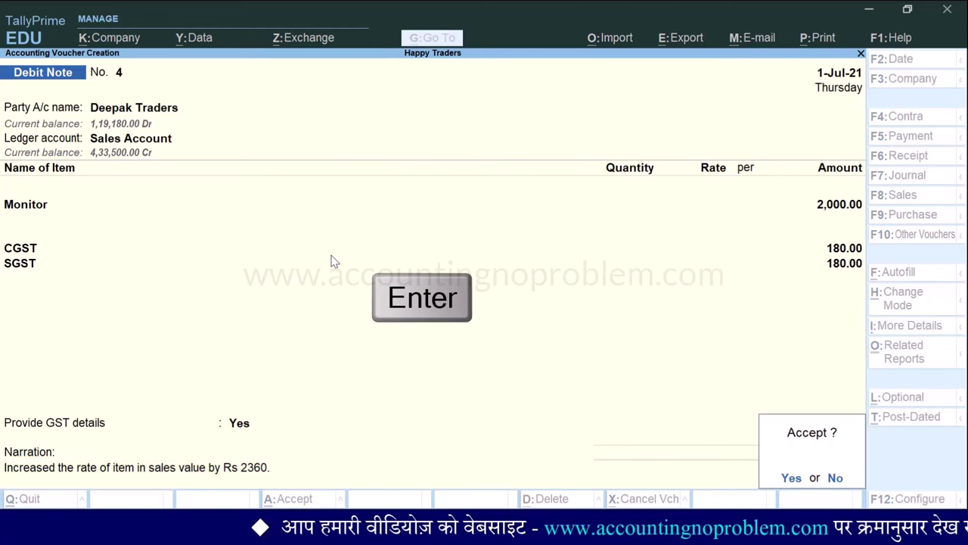
key(Return)
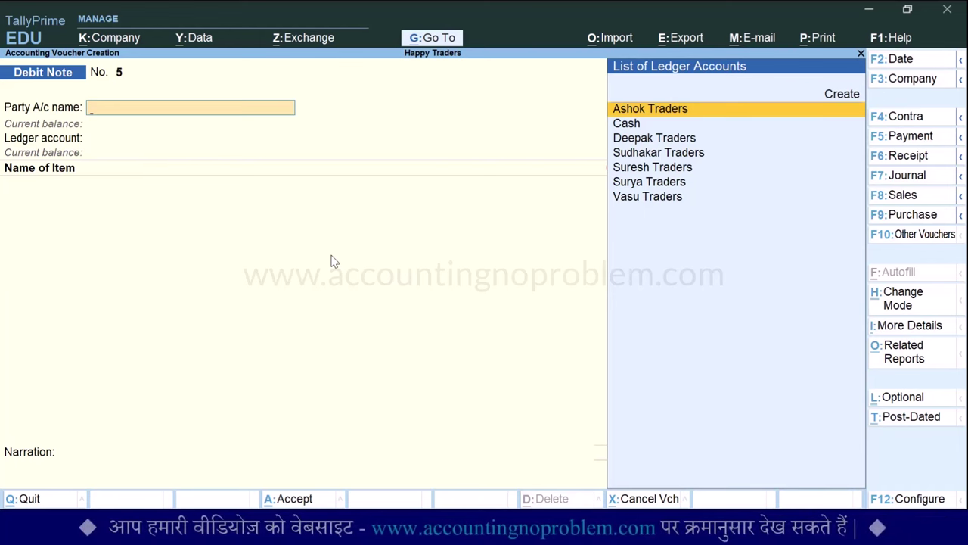
key(alt+g)
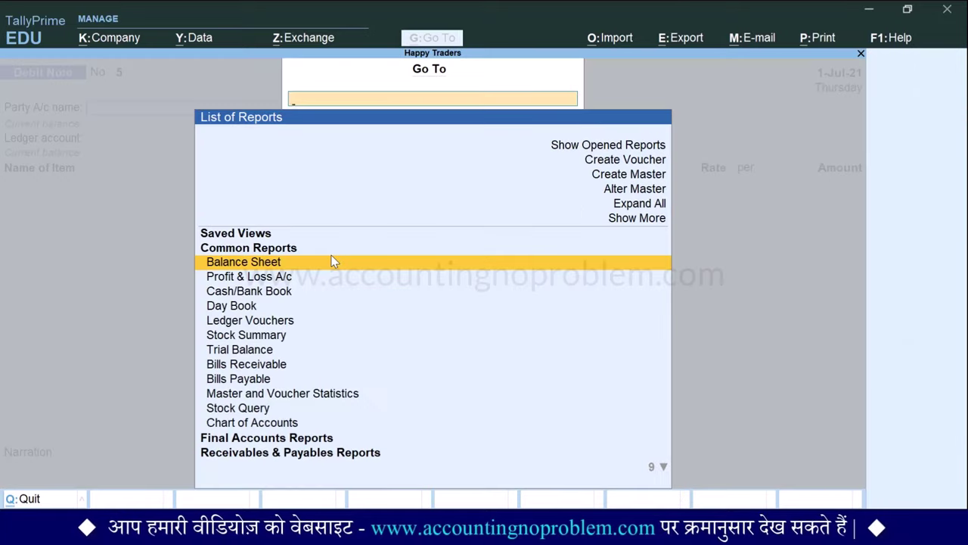
text(Gst)
key(Down)
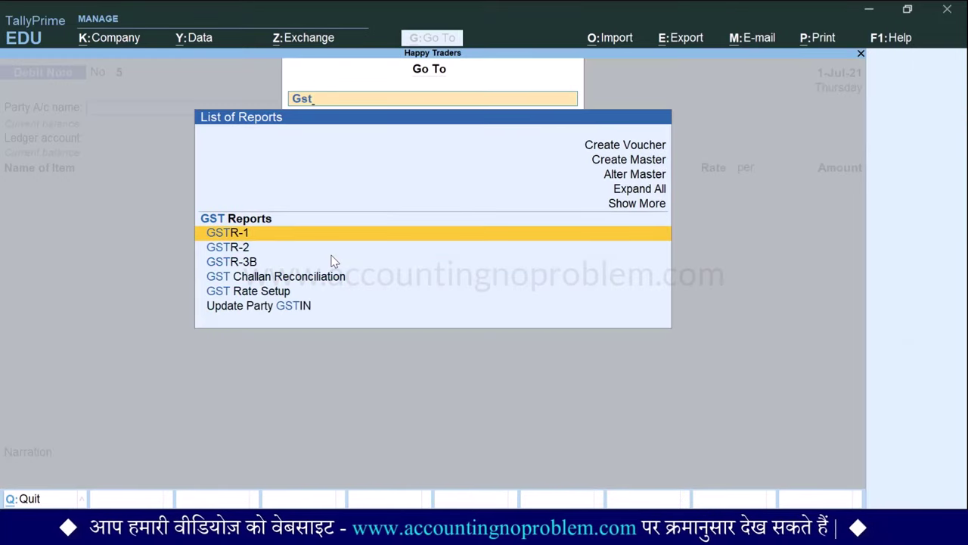
key(Return)
key(F2)
text(1-7)
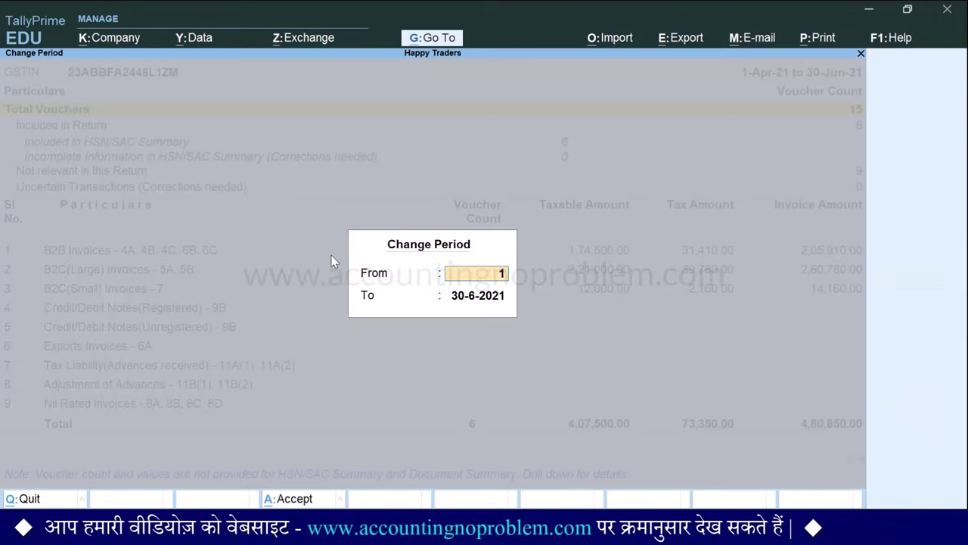
key(Return)
text(31-7)
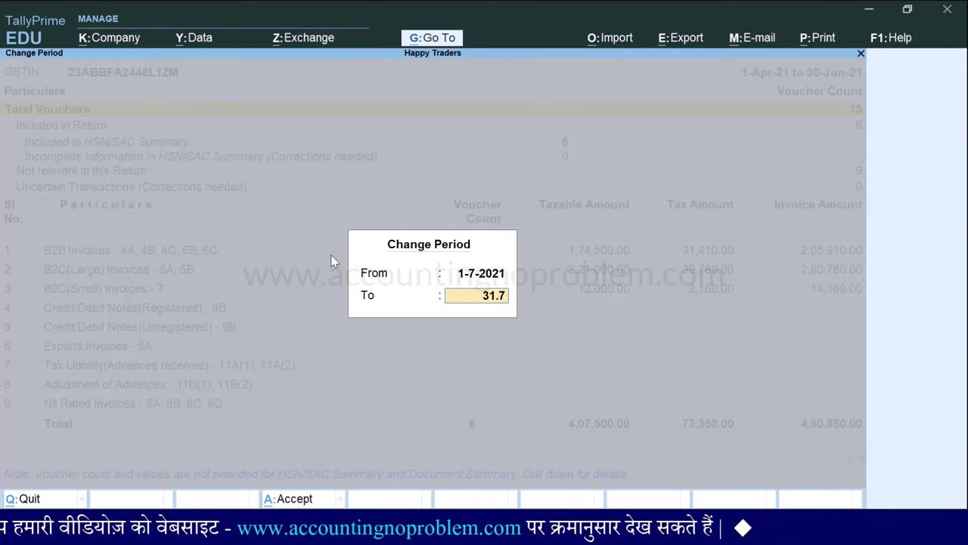
key(Return)
key(Down)
key(Down)
key(Down)
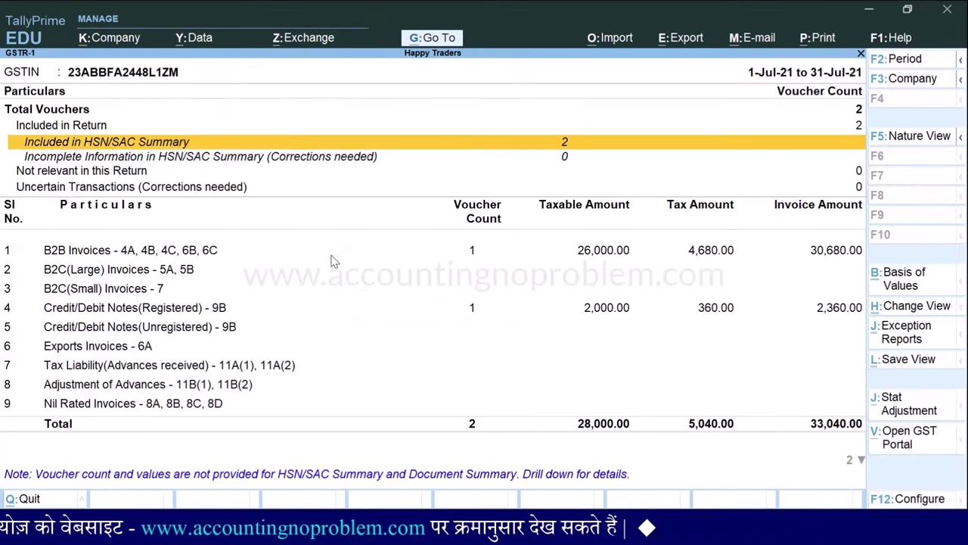
key(Down)
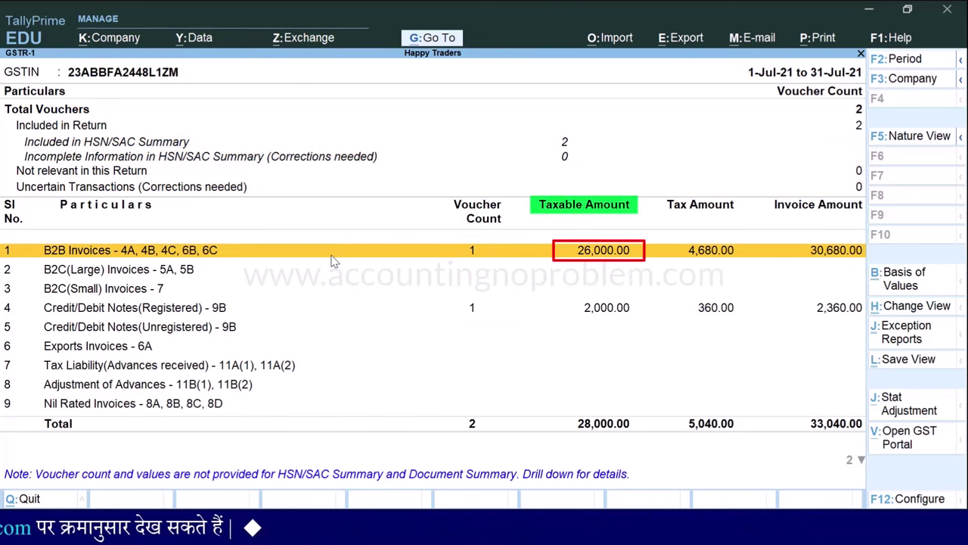
key(Down)
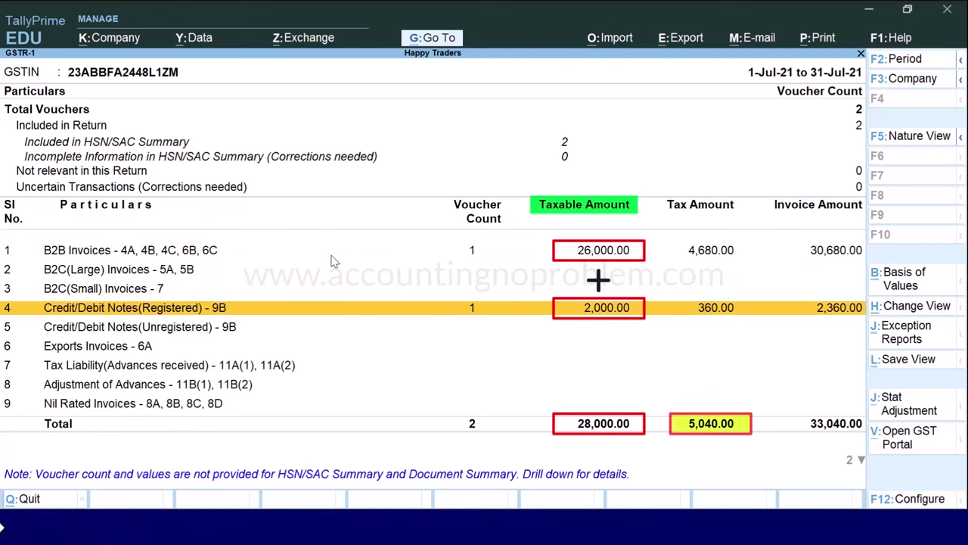
key(Escape)
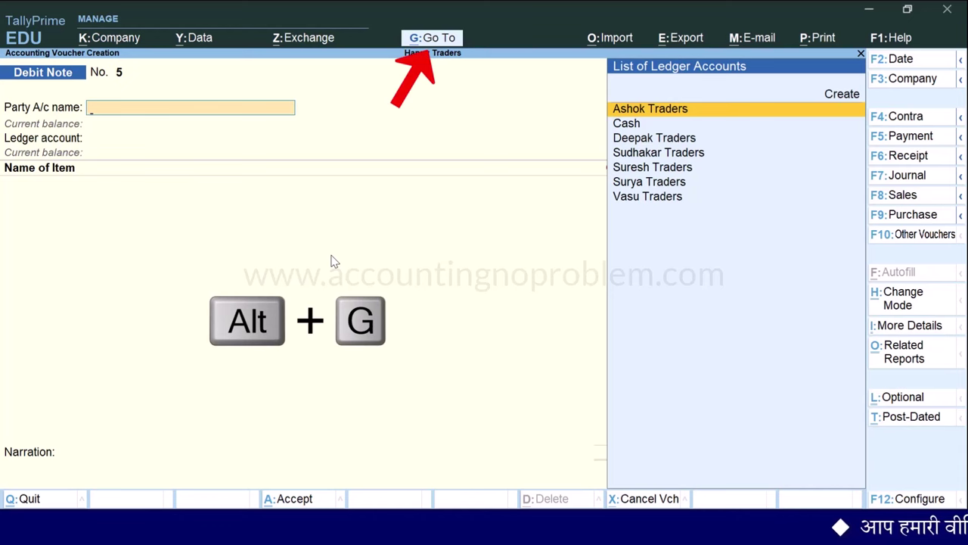
key(alt+g)
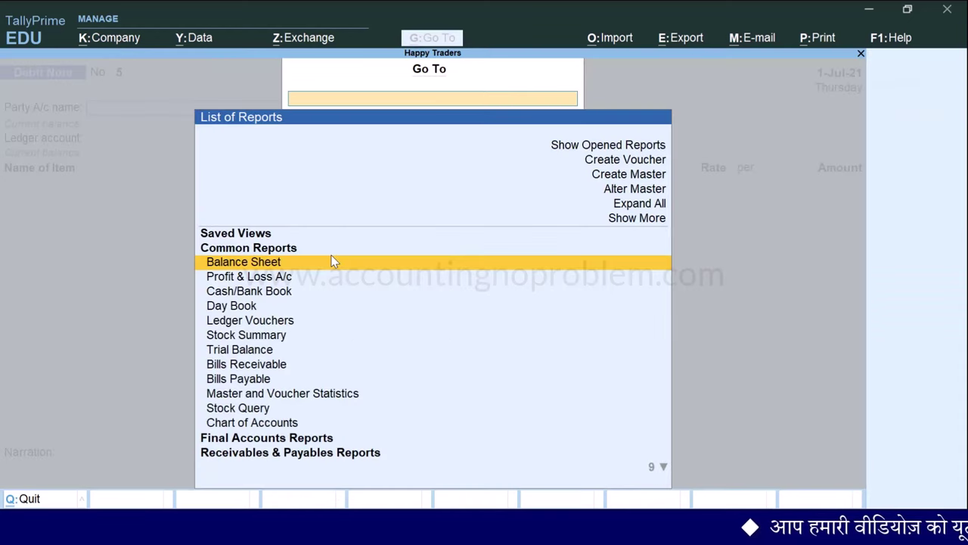
- View Deepak Traders' Ledger Outstandings, expand the 1-Jul-21 bill's vouchers, then exit the report
text(Ledger)
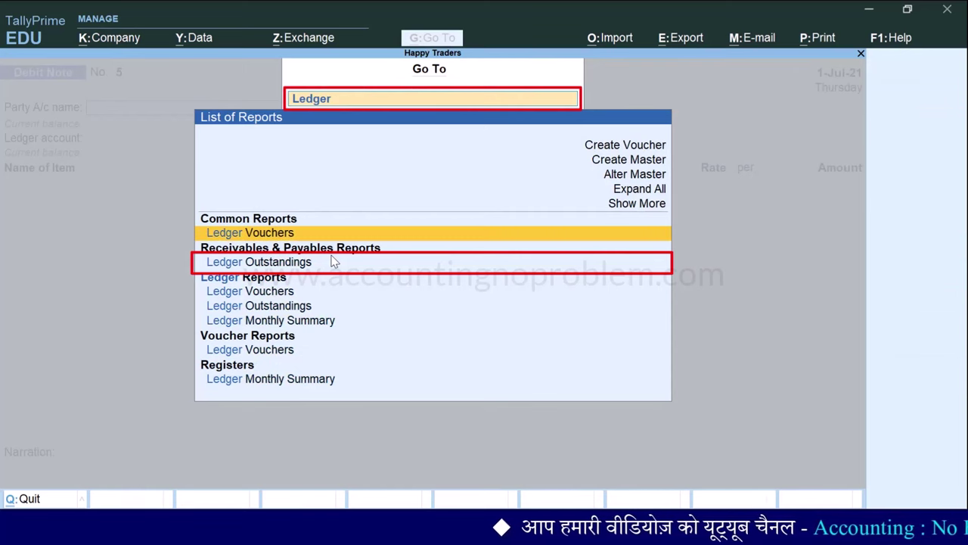
click(334, 261)
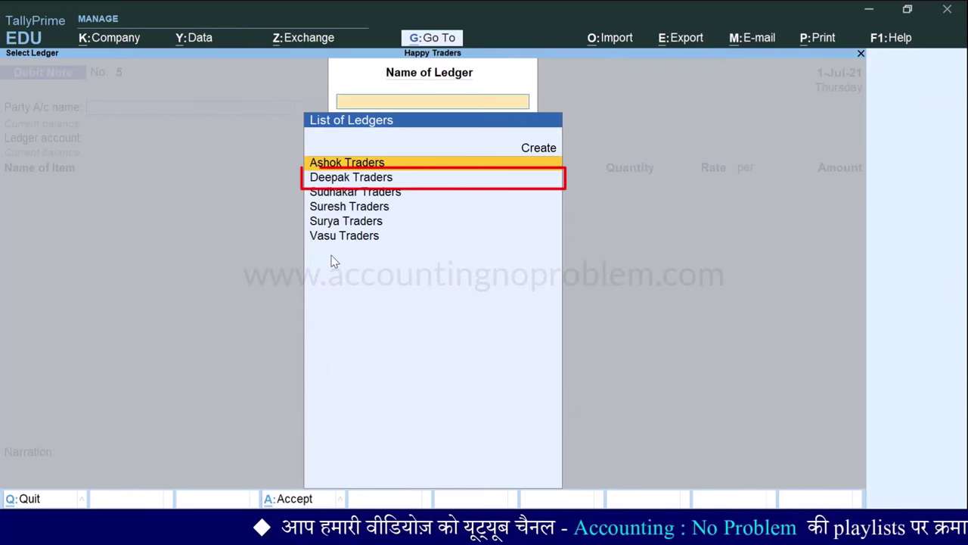
key(Down)
key(Return)
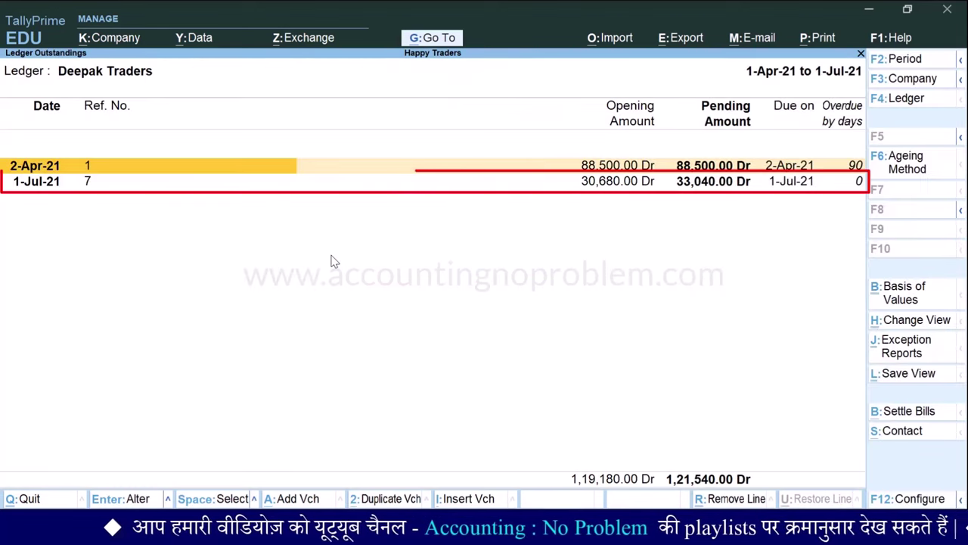
key(Down)
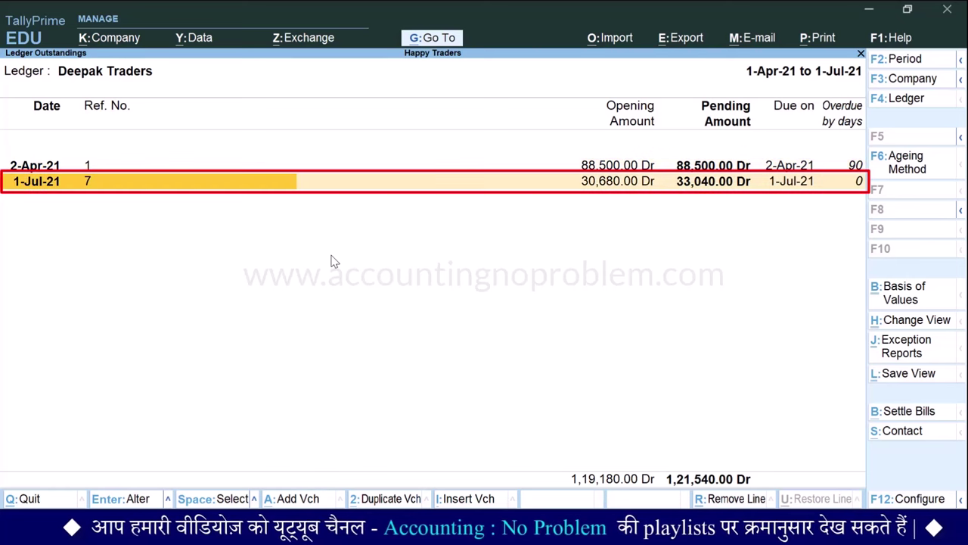
key(shift+Return)
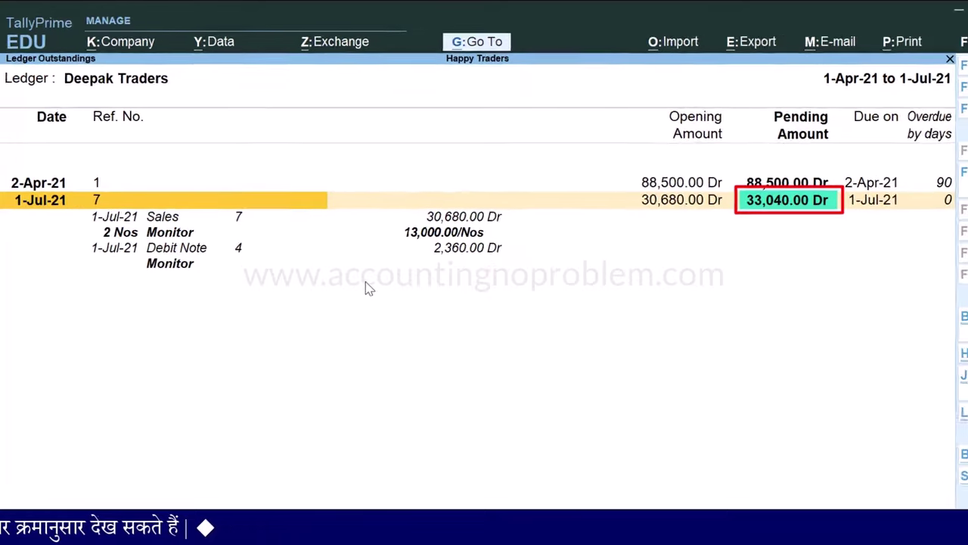
key(Escape)
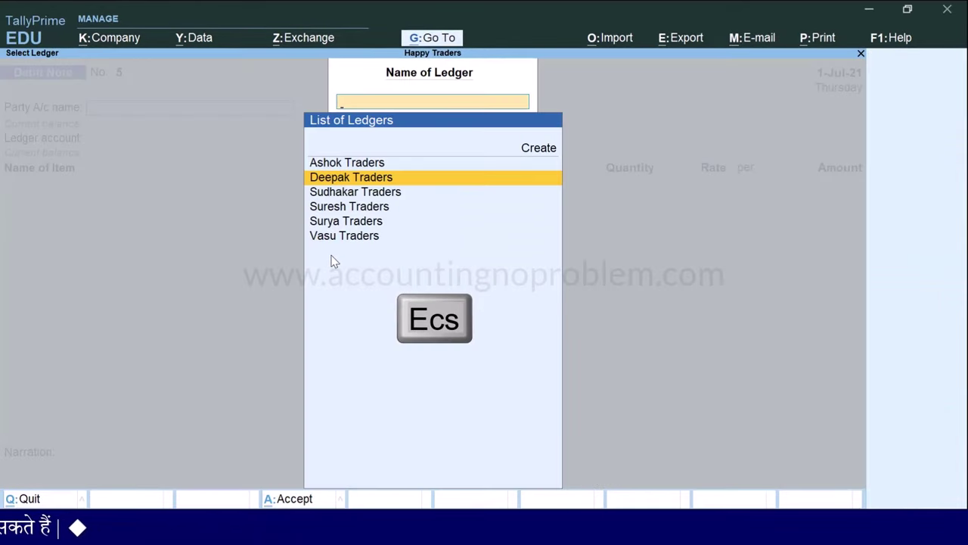
key(Escape)
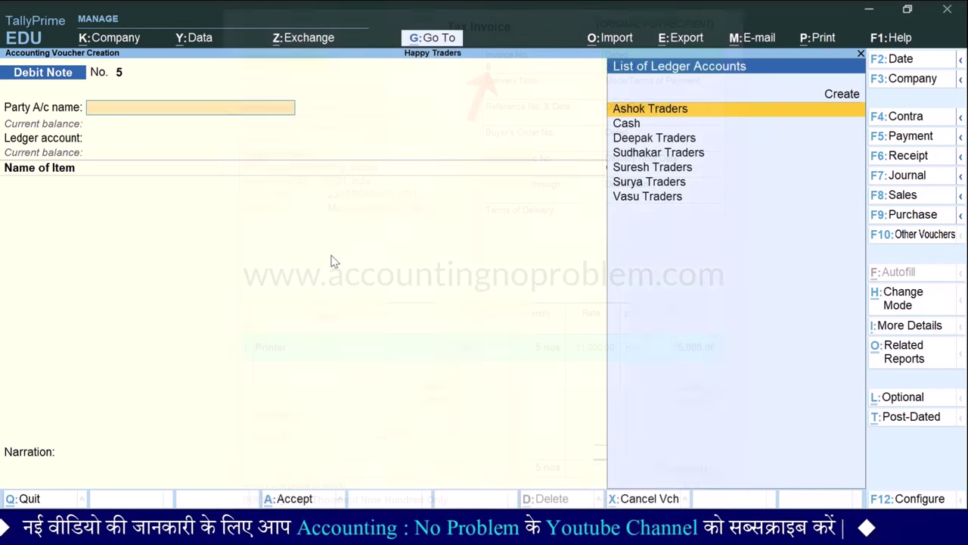
- Switch the blank voucher to a Purchase voucher and open its date for editing
key(F9)
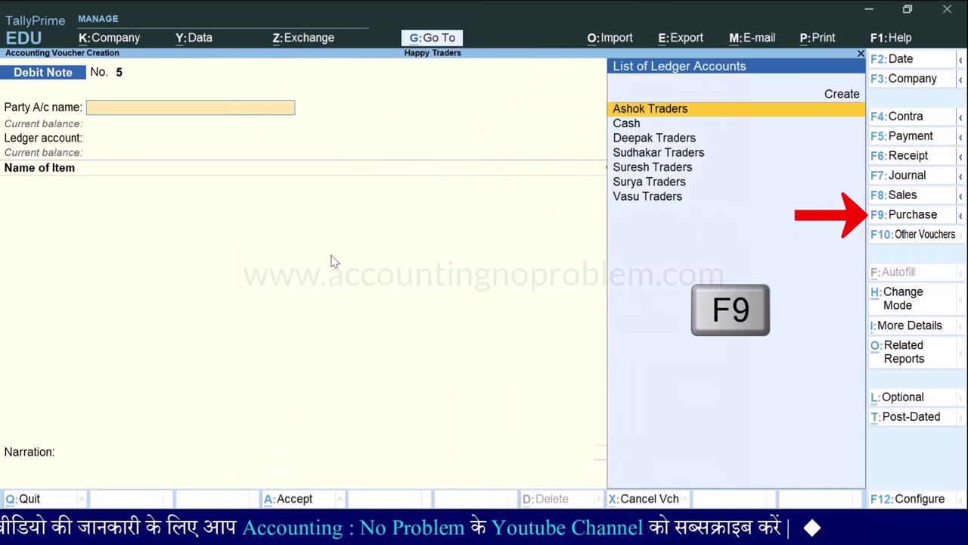
key(F2)
- Date the purchase 2-Jul-21, supplier invoice 8, from Sudhakar Traders, accepting party details
text(2-7-2021)
key(Return)
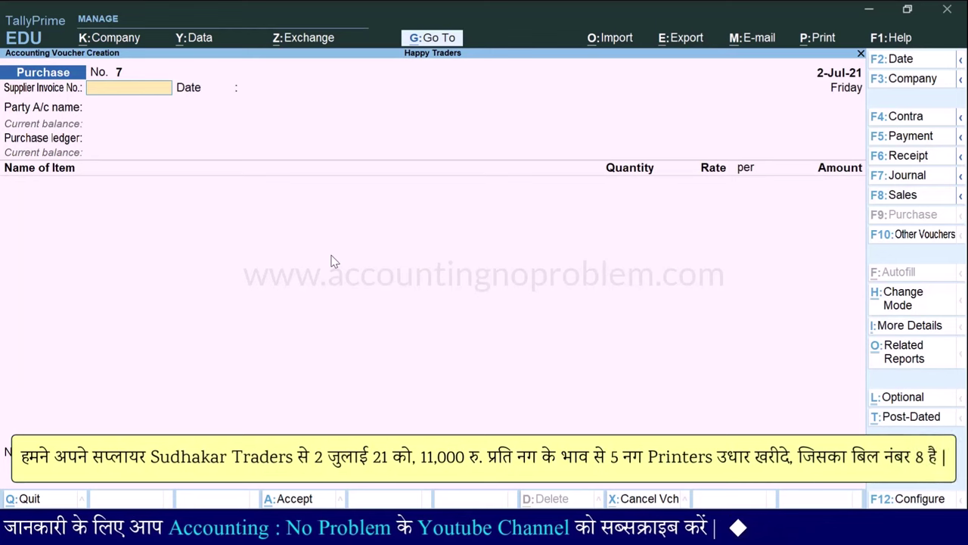
text(8)
key(Return)
key(Return)
key(Down)
- Enter 5 Printers at 11,000 under Purchase Account with CGST and SGST, save, and begin a debit note
key(Return)
key(ctrl+a)
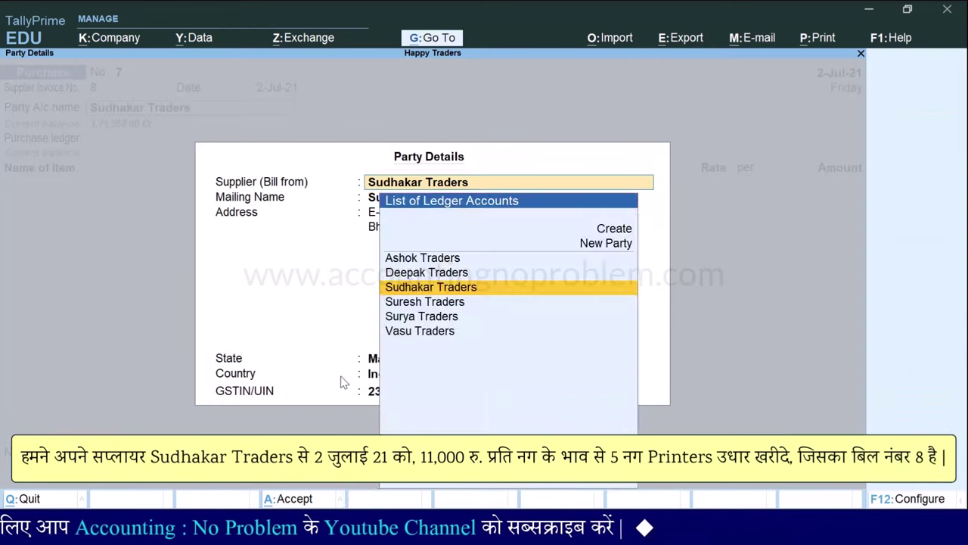
key(ctrl+a)
key(Down)
key(Down)
key(Return)
key(Return)
text(5)
key(Return)
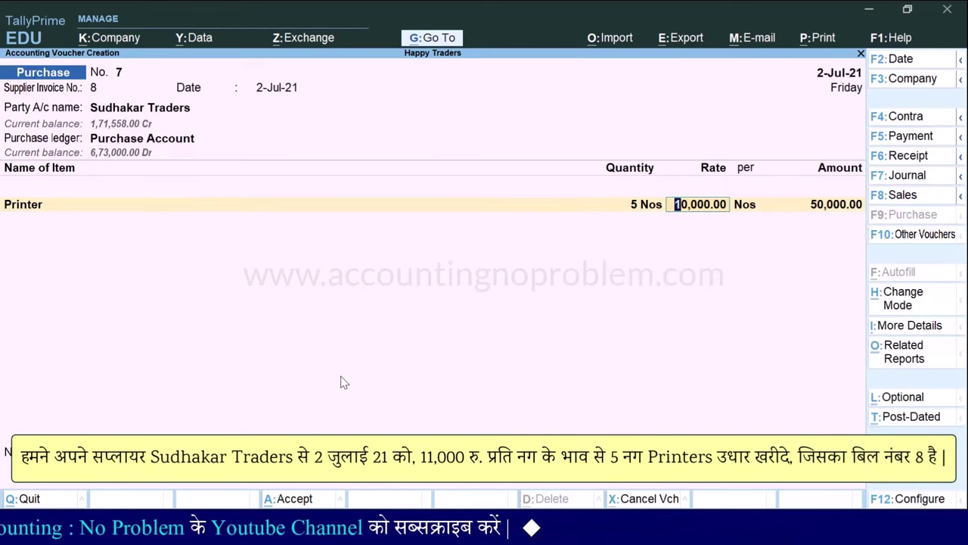
text(11000)
key(Return)
key(Return)
key(Return)
key(Return)
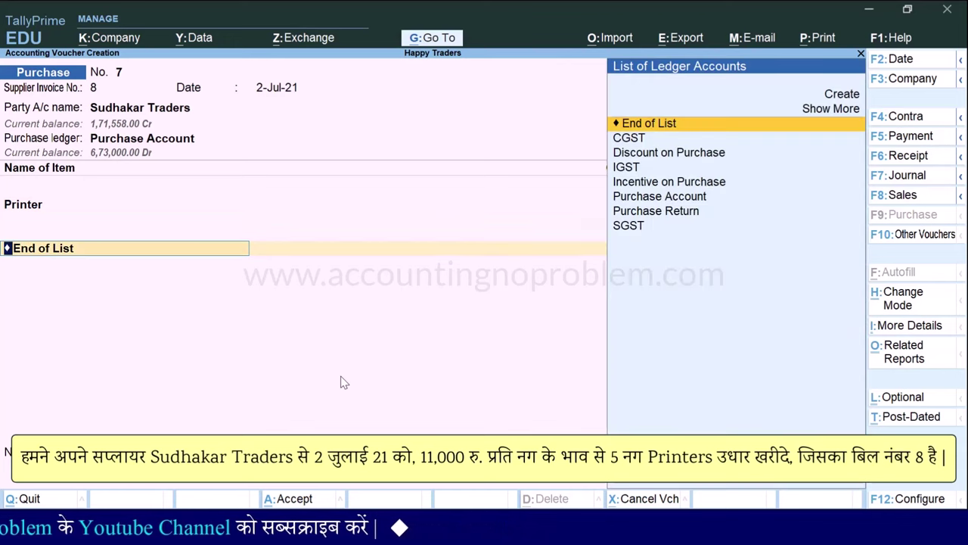
text(C)
key(Return)
text(S)
key(Return)
key(Return)
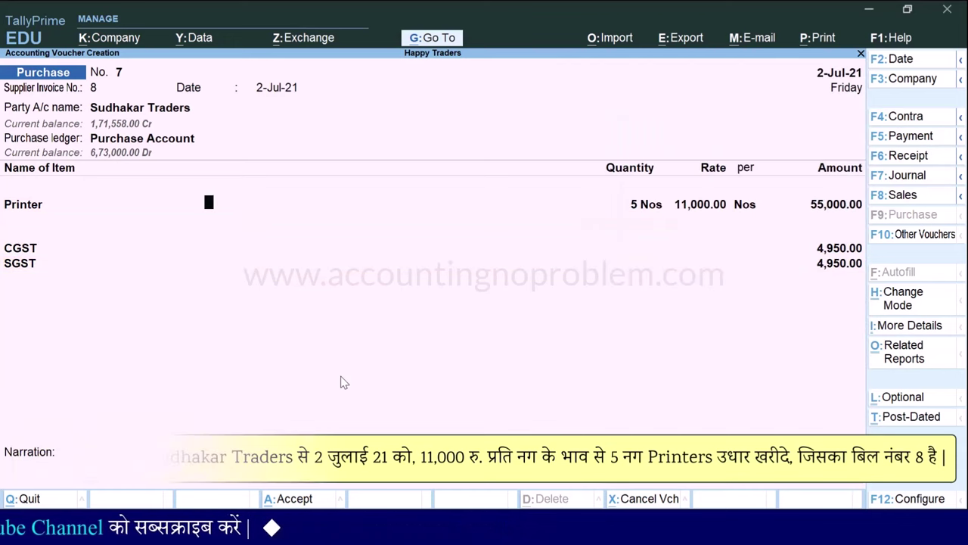
key(Return)
key(Return)
key(Return)
key(Return)
key(Return)
key(Return)
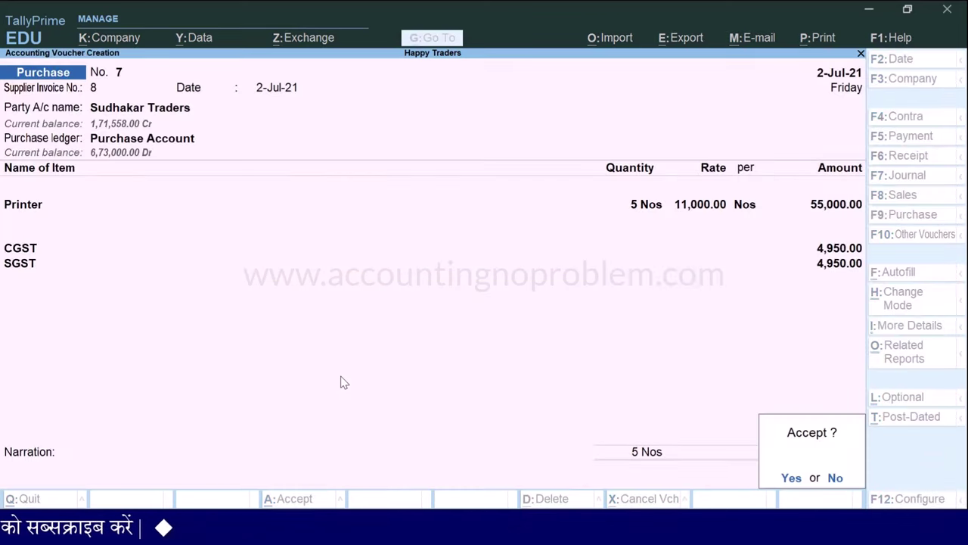
key(y)
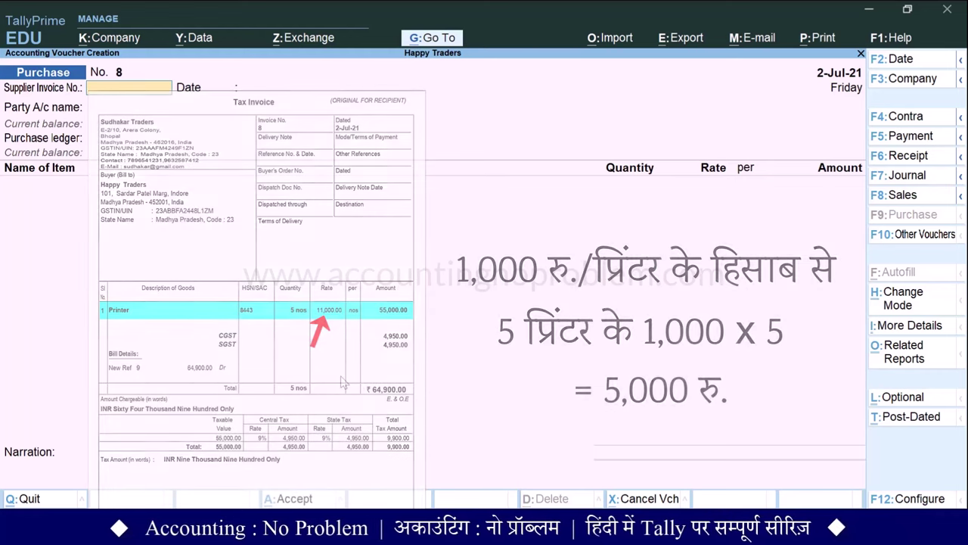
key(alt+F5)
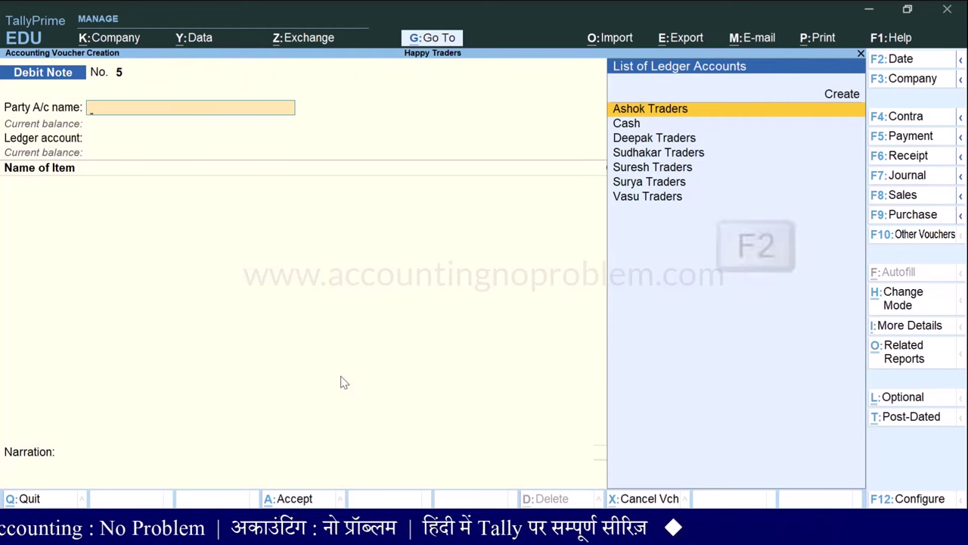
- Date the debit note 2-Jul-21 and choose Sudhakar Traders as the party
key(F2)
text(2)
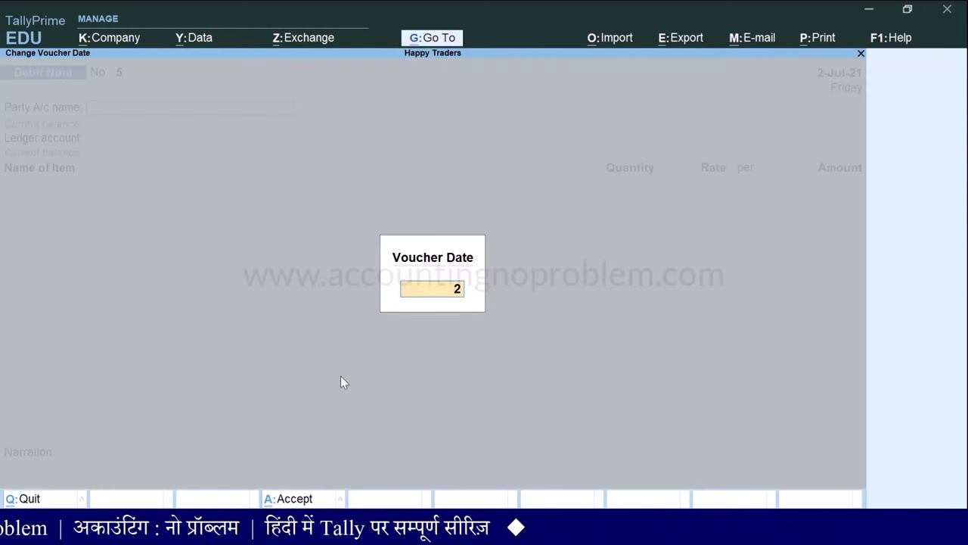
text(.7)
key(Return)
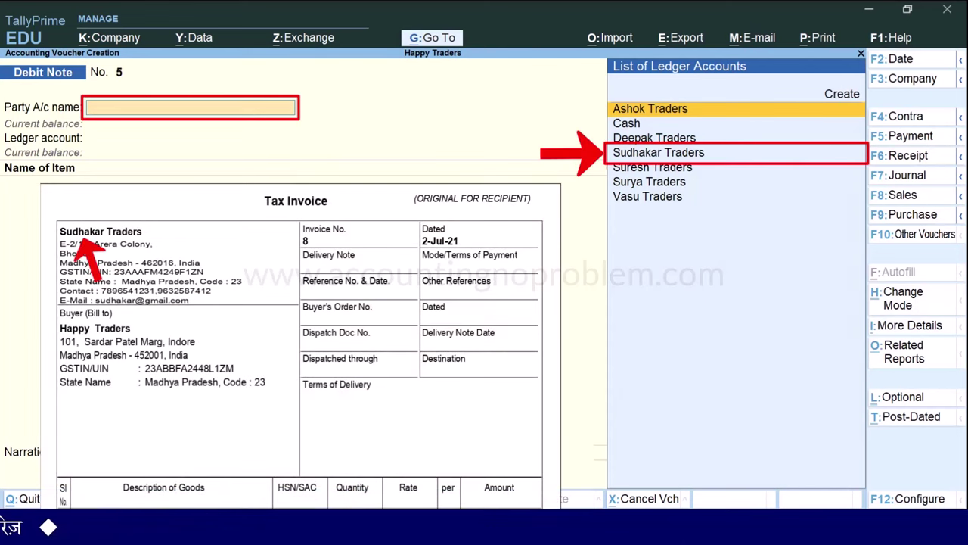
key(Down)
key(Down)
key(Down)
key(Return)
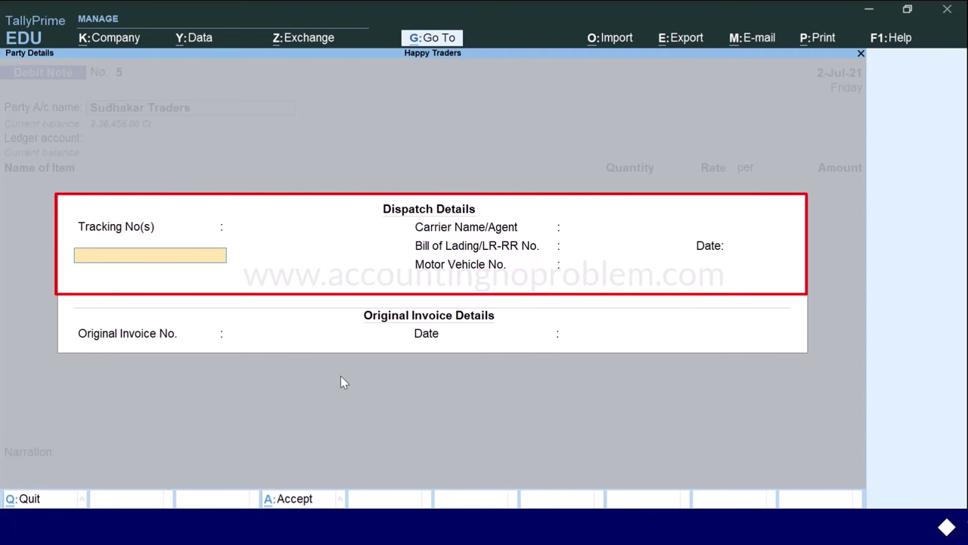
- Cite original invoice 8 dated 2-Jul-21 and accept the party details
key(Return)
key(Return)
key(Return)
key(Return)
key(Return)
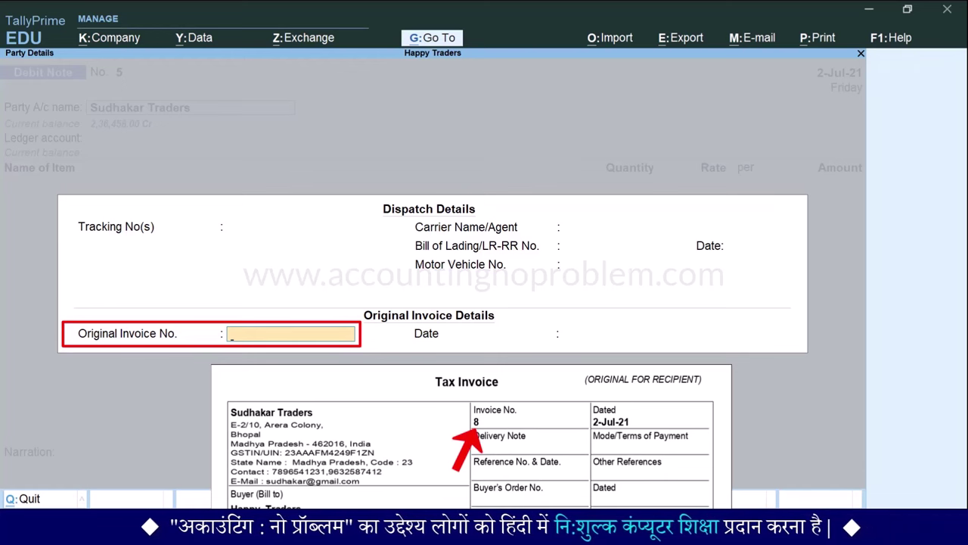
text(8)
key(Return)
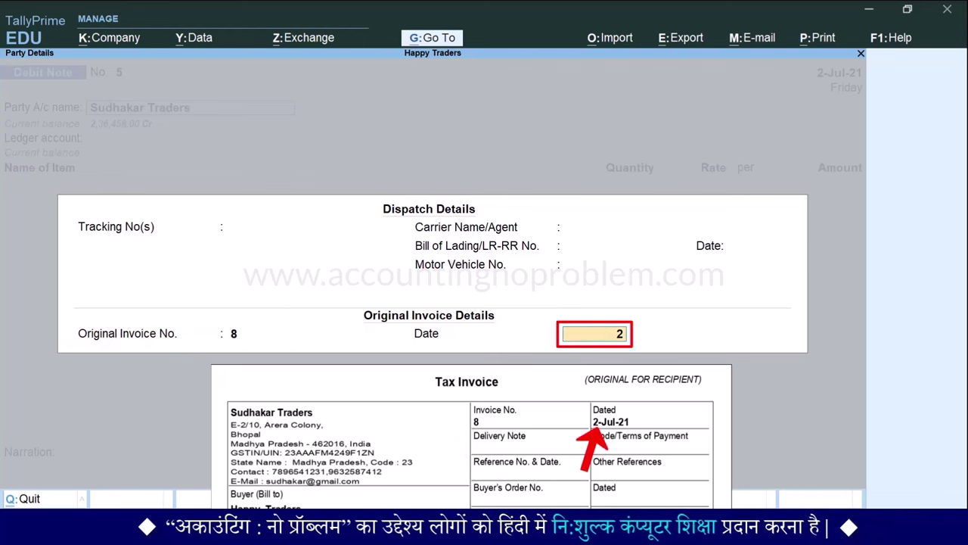
key(Return)
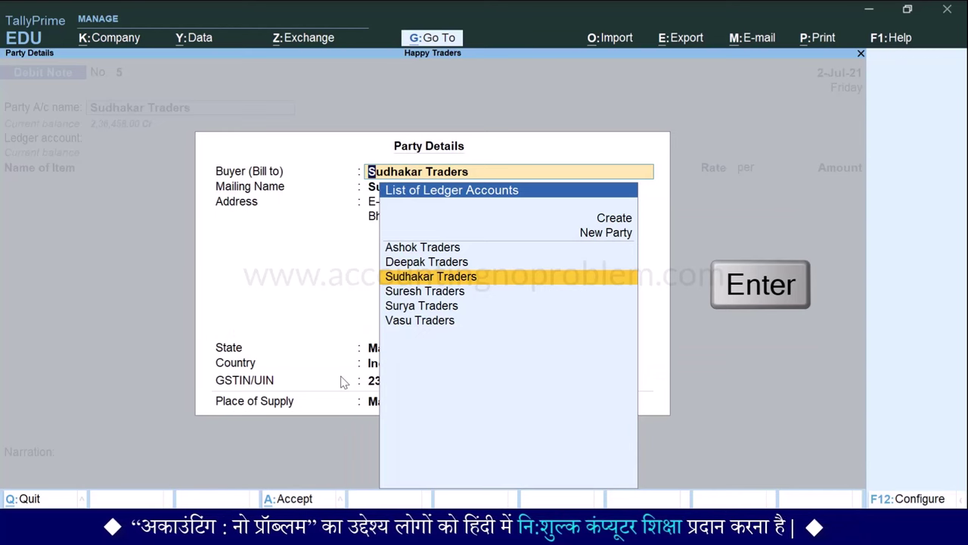
key(Return)
key(ctrl+a)
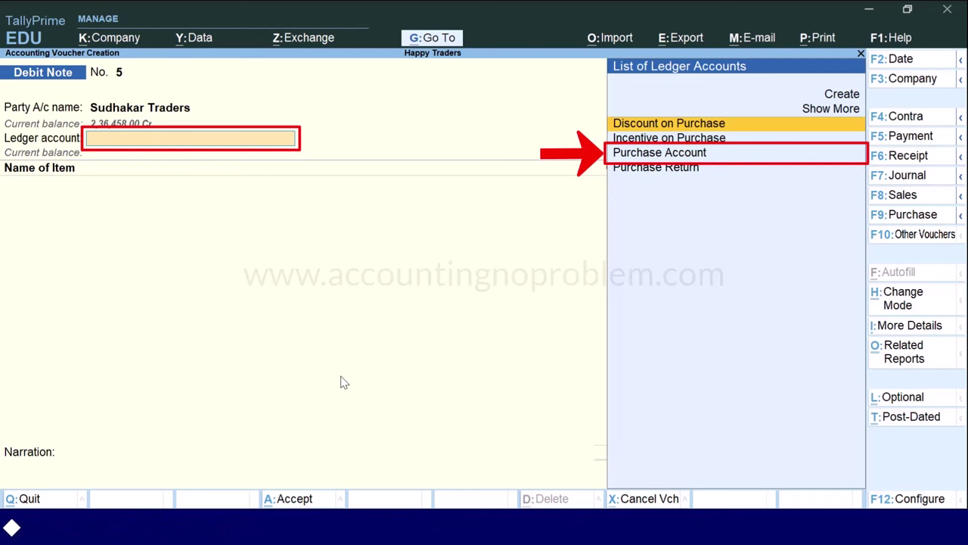
- Enter Purchase Account with the returned Printer at an amount of 5,000
key(Down)
key(Down)
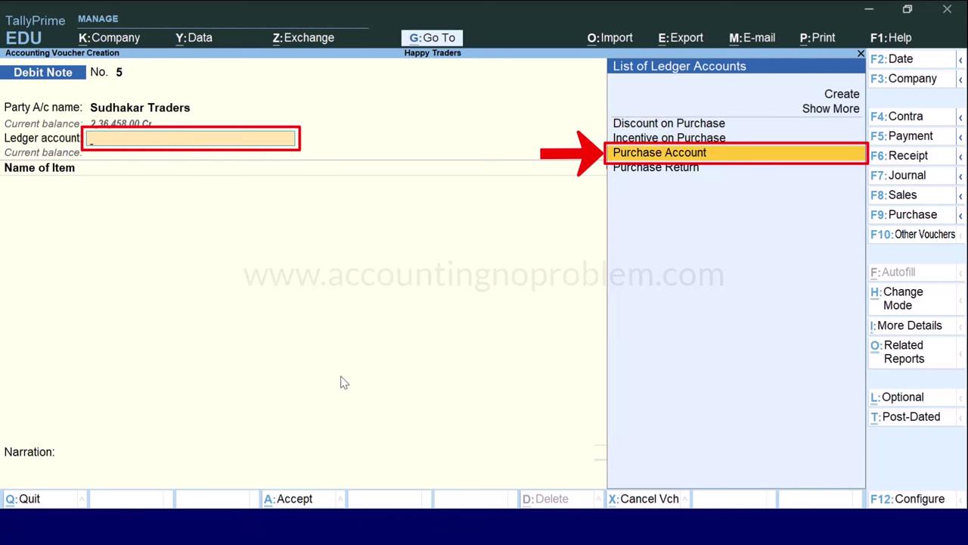
key(Return)
key(space)
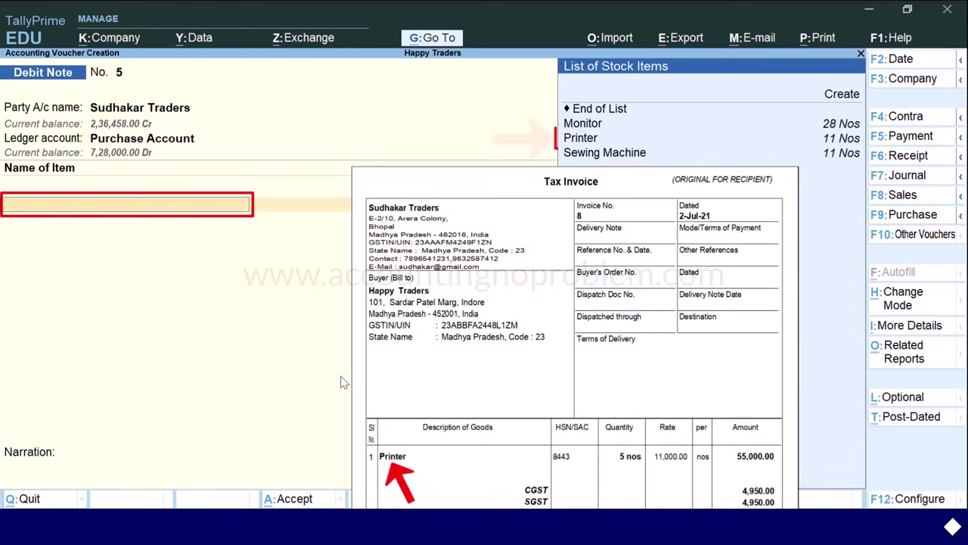
key(Down)
key(Down)
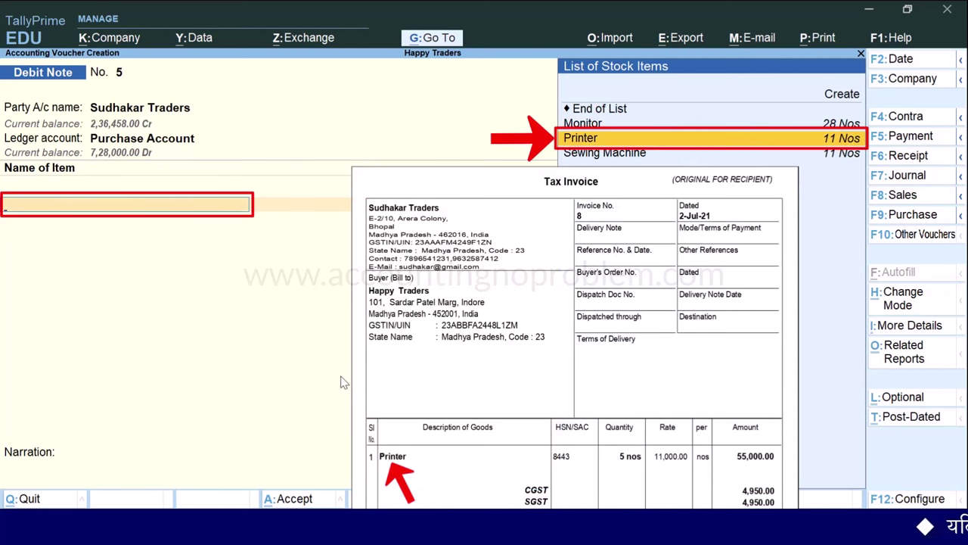
key(Return)
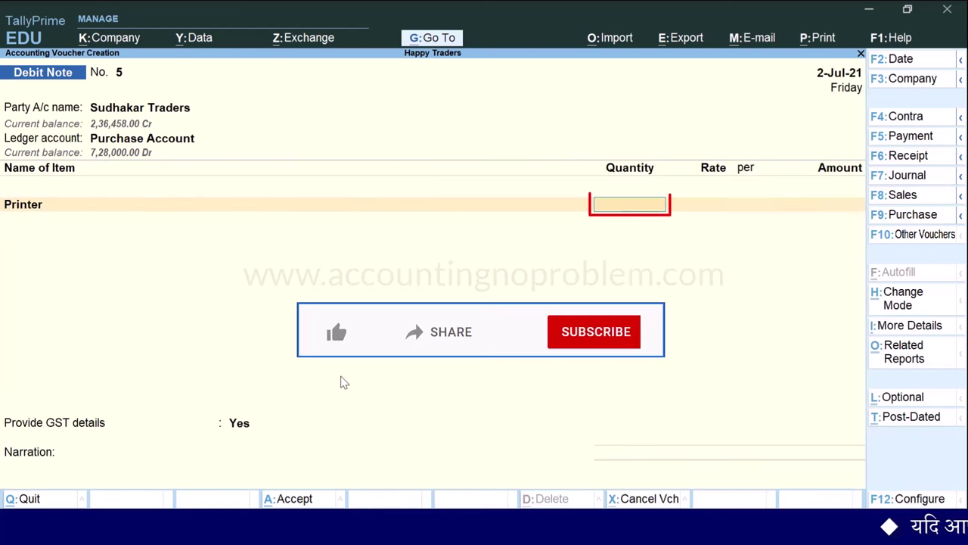
key(Return)
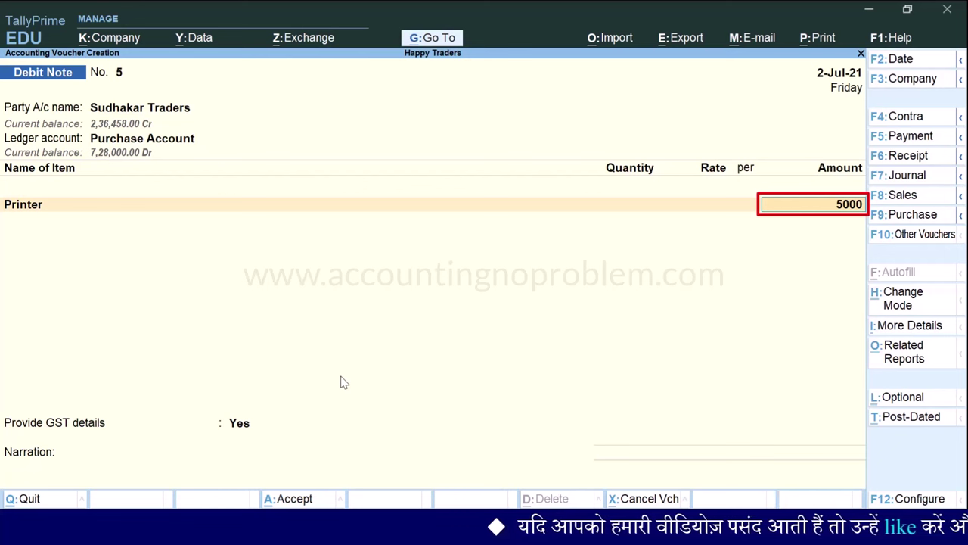
key(Return)
key(Return)
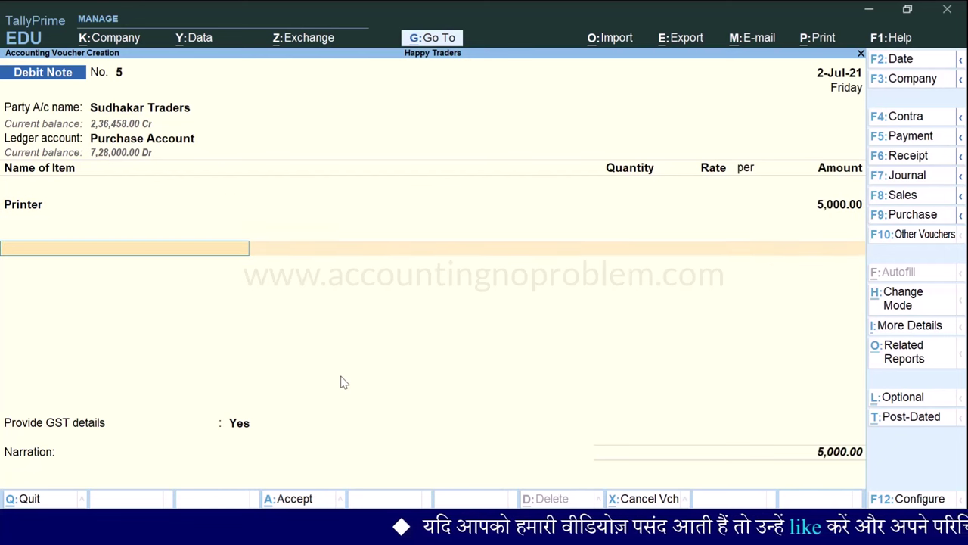
key(Return)
- Add CGST and SGST lines of 450.00 each, bringing the total to 5,900.00
key(BackSpace)
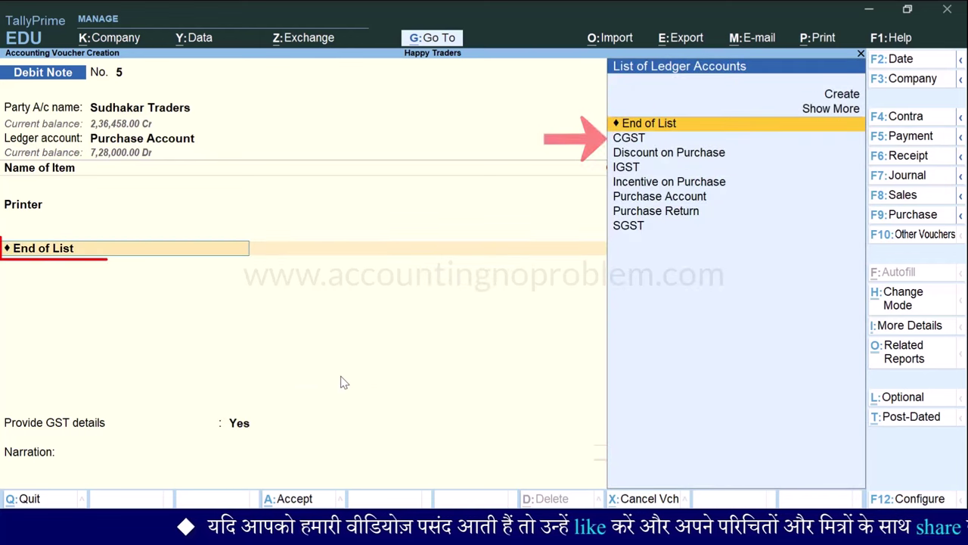
text(C)
key(Return)
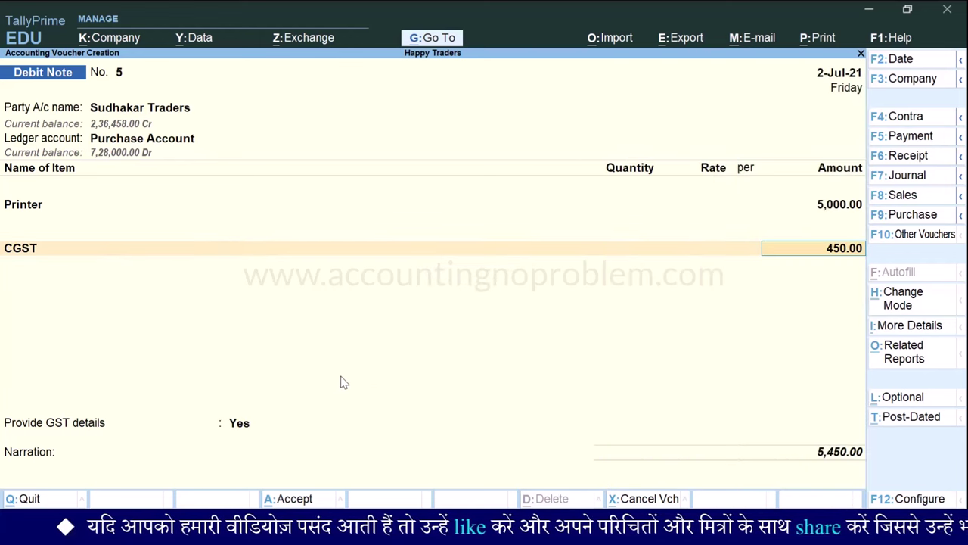
key(Return)
text(S)
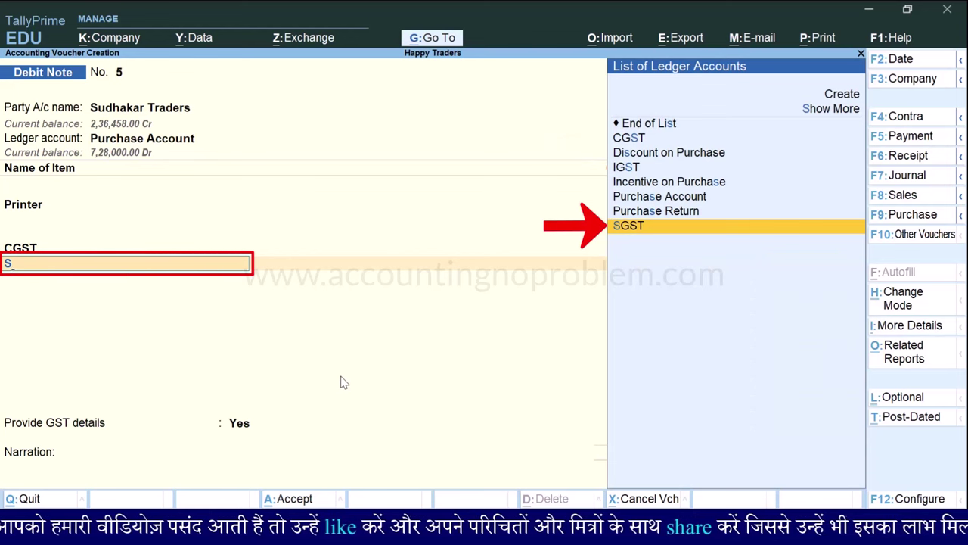
key(Return)
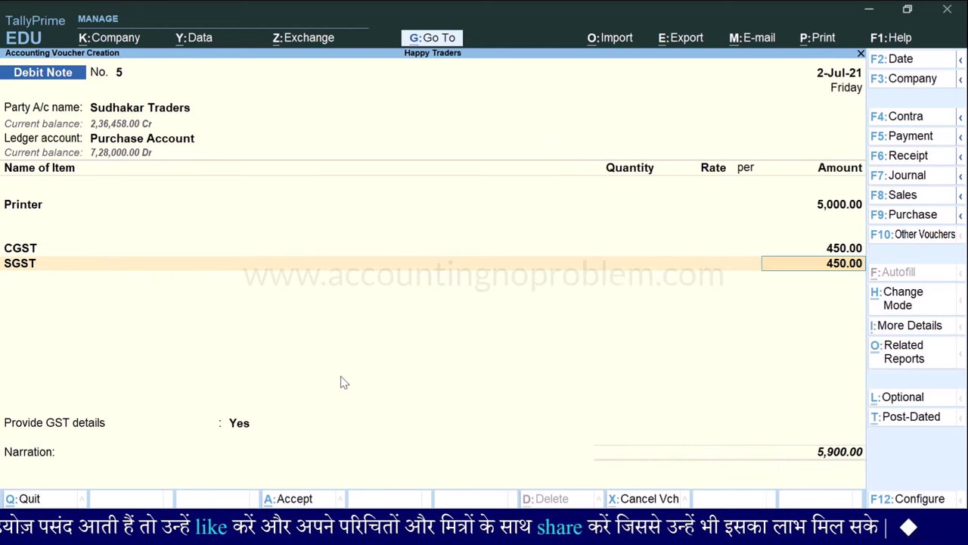
key(Return)
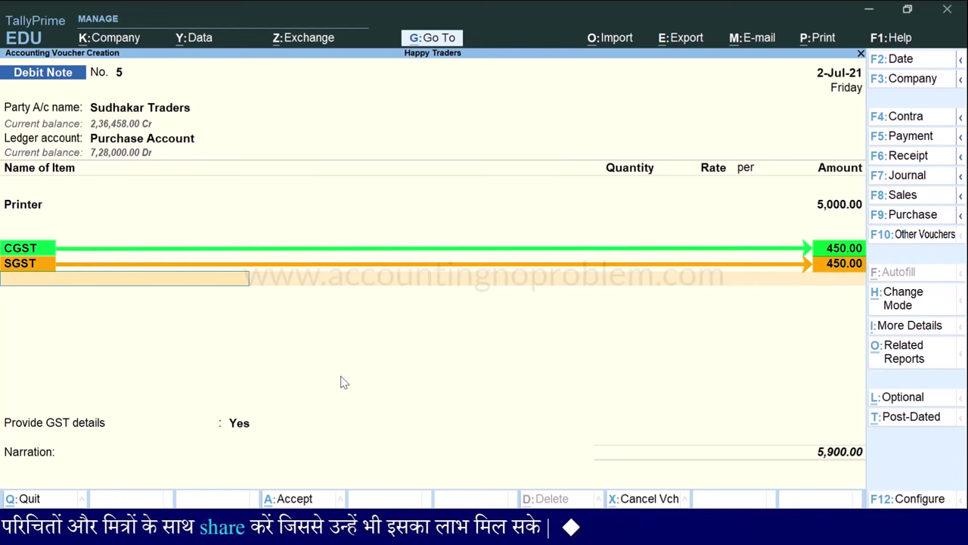
key(Return)
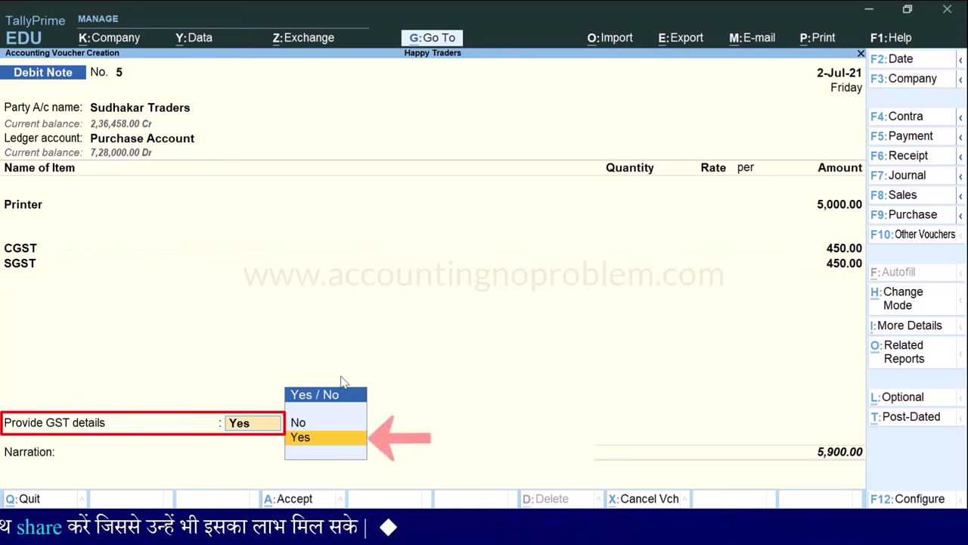
- Provide GST details for the debit note with reason 04-Correction in Invoice
key(Return)
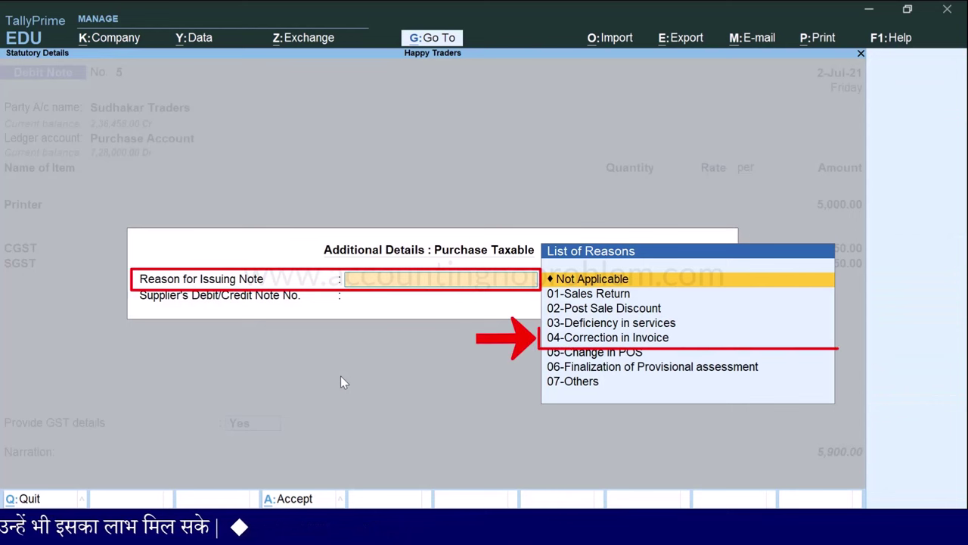
key(Down)
key(Down)
key(Down)
key(Down)
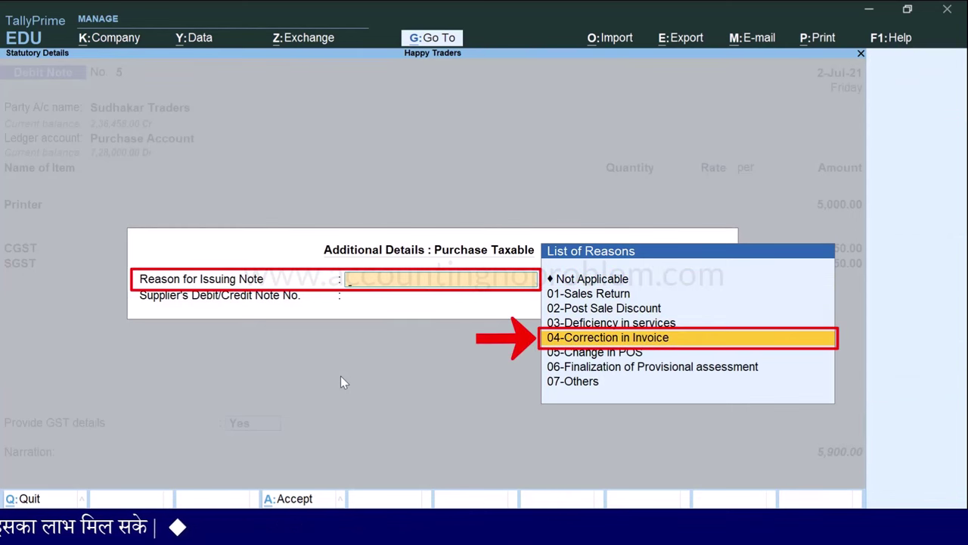
key(Return)
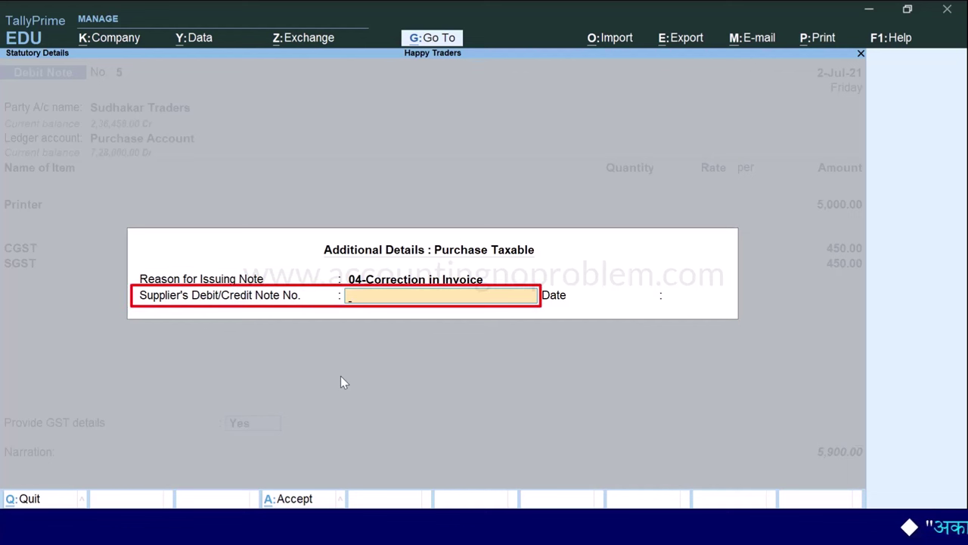
key(Return)
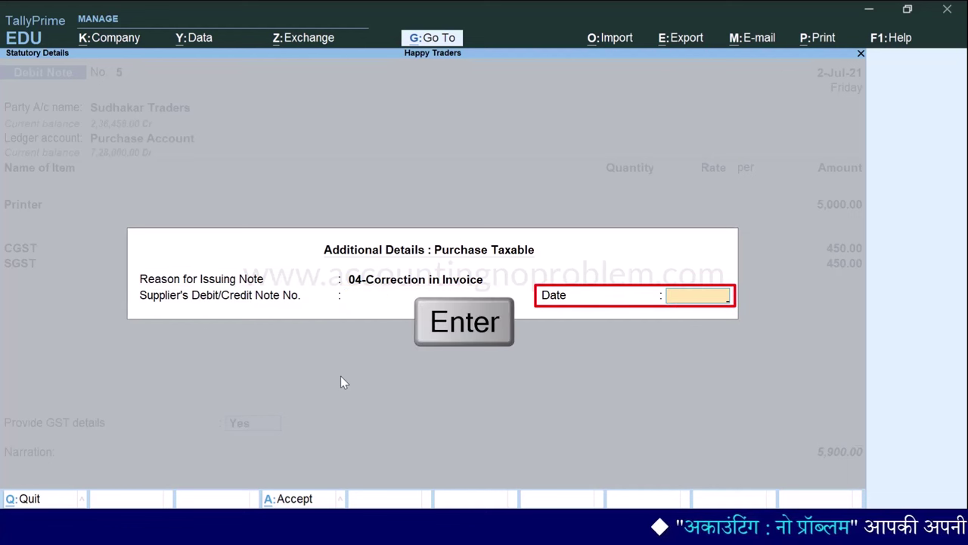
key(Return)
key(Return)
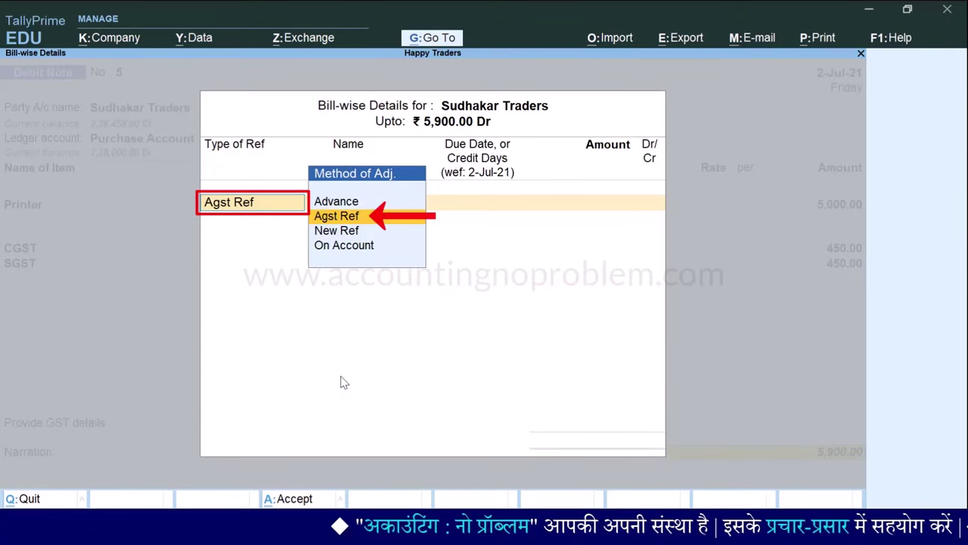
- Adjust the note against pending bill 8, paste the decreased-rate narration and save Debit Note No. 5
key(Return)
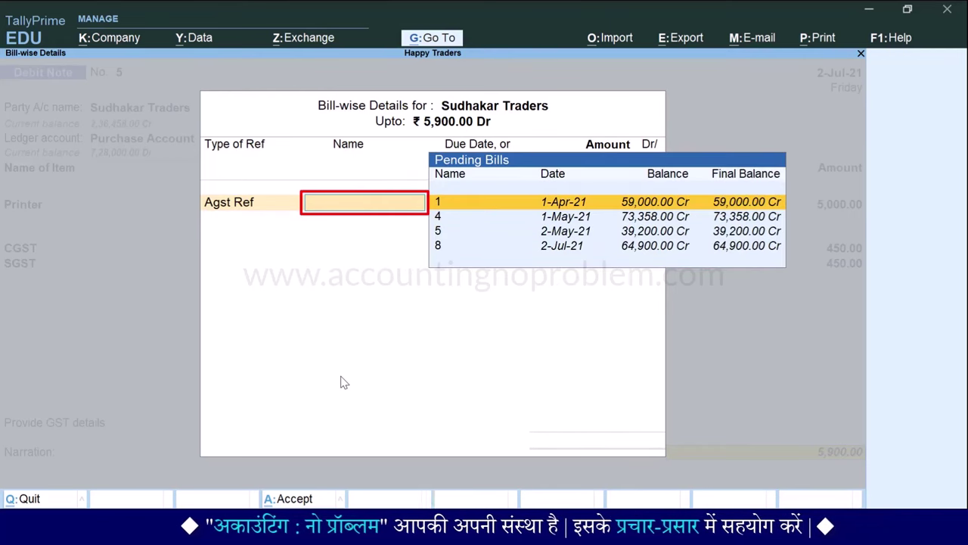
key(Down)
key(Down)
key(Down)
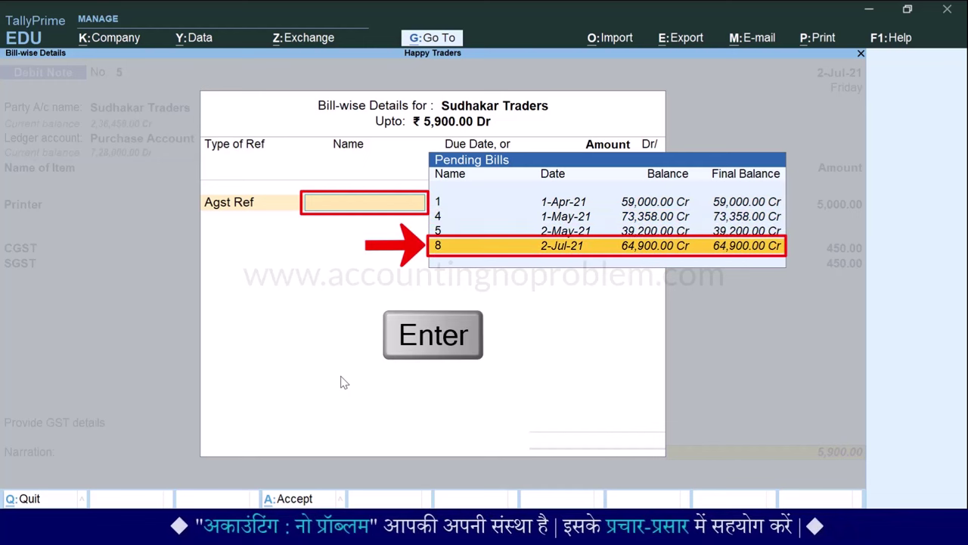
key(Return)
key(Return)
key(Return)
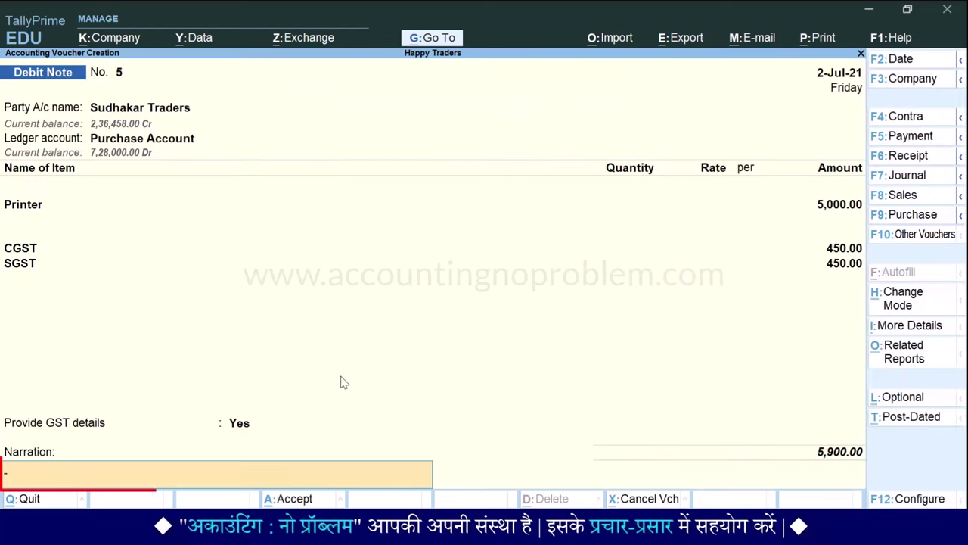
key(ctrl)
text(Decreased the rate of item of purchase value in invoice 8 by Rs.5900.)
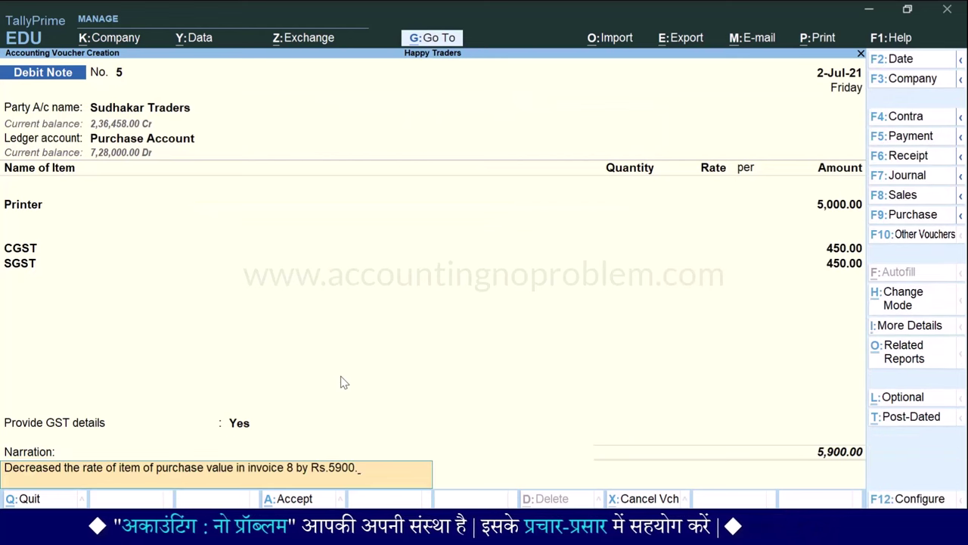
key(Return)
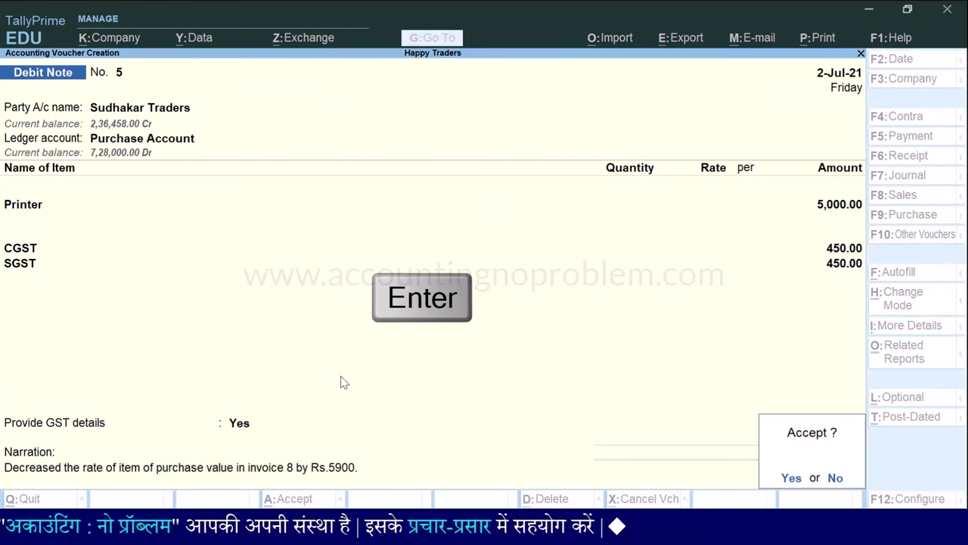
key(Return)
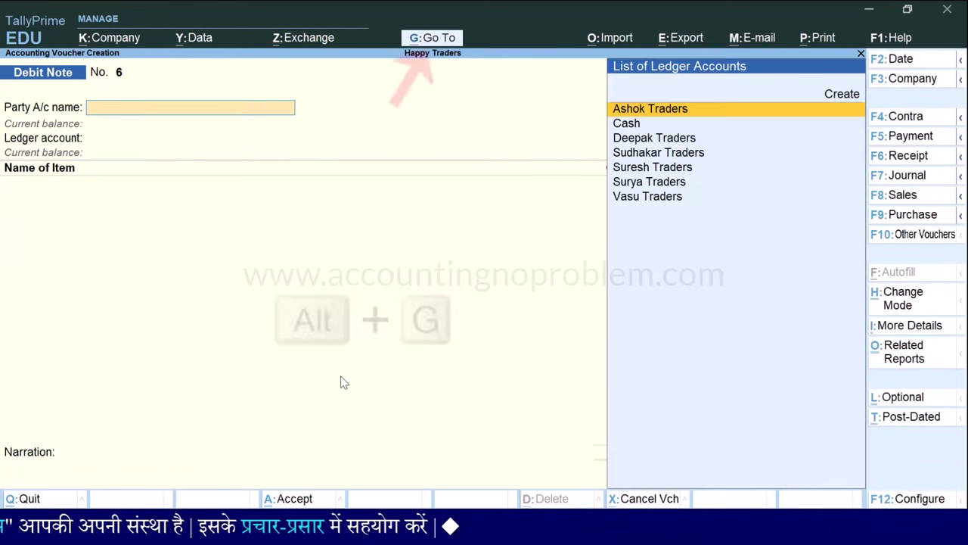
key(alt+g)
- Check GSTR-2 for 1-7-2021 to 31-7-2021 shows the debit note's (-)900.00 tax
text(Gst)
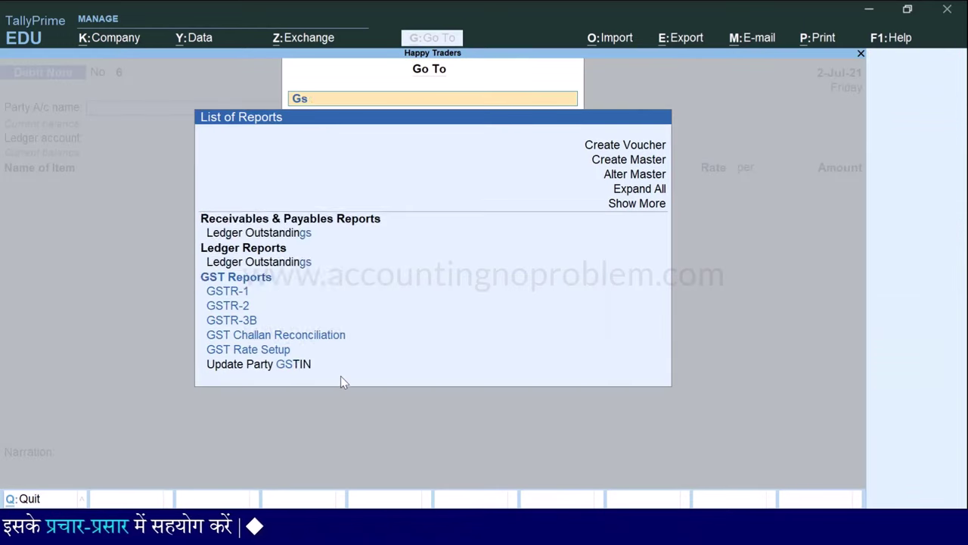
key(Down)
key(Down)
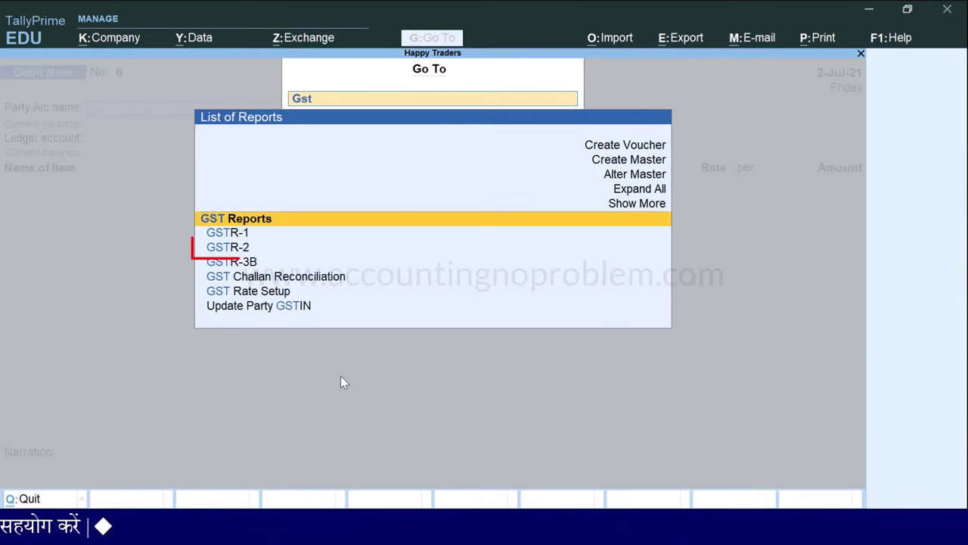
key(Return)
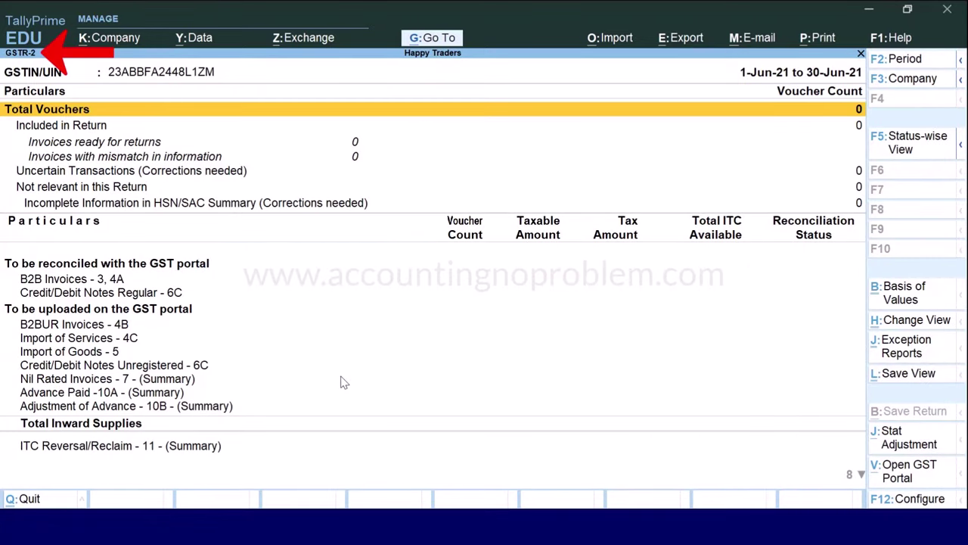
key(F2)
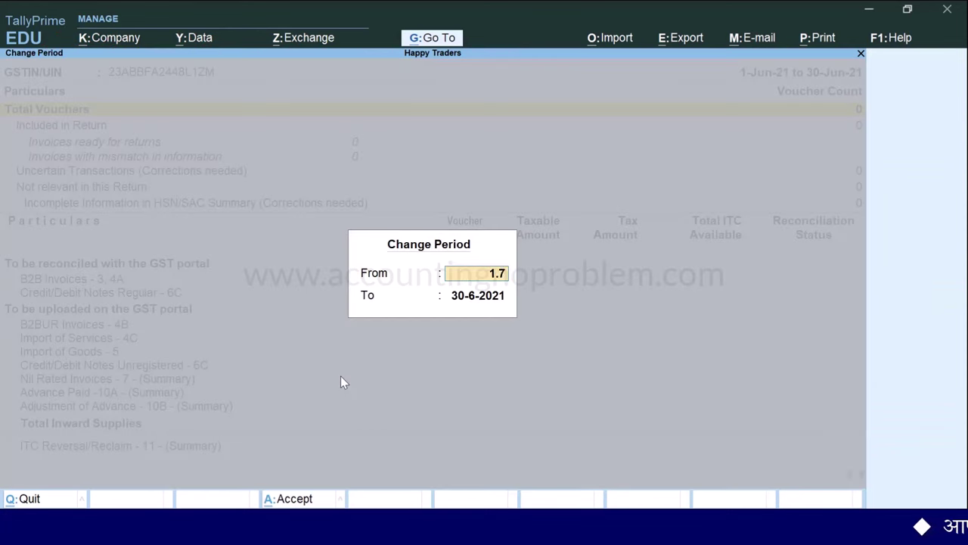
key(Return)
text(31.7)
key(Return)
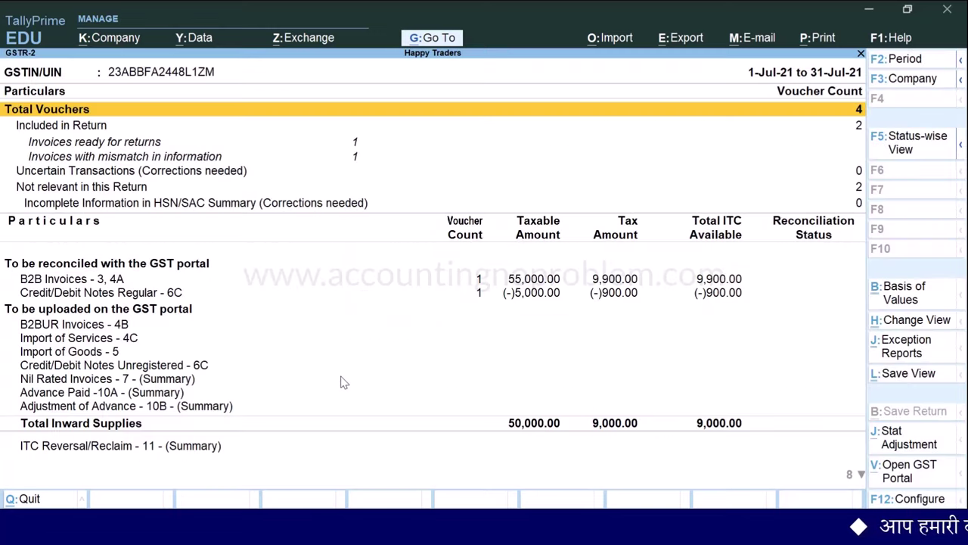
key(Down)
key(Down)
key(Down)
key(Down)
key(Down)
key(Down)
key(Down)
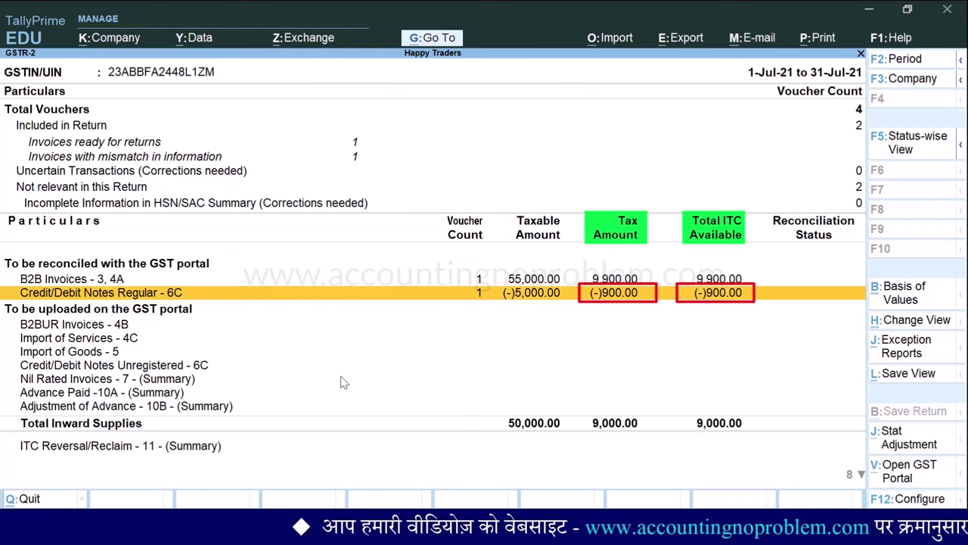
key(Escape)
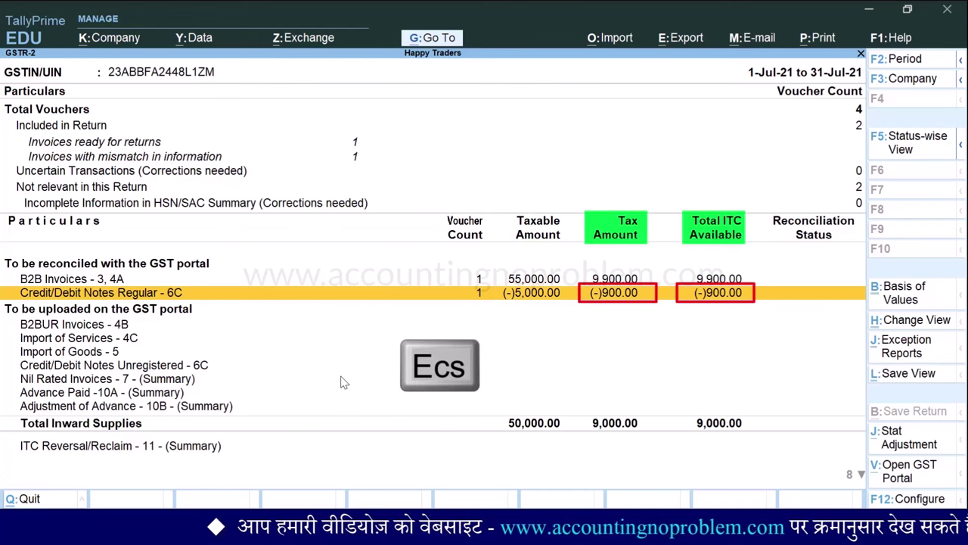
- Open Ledger Vouchers for Sudhakar Traders to see the 5,900.00 Debit Note 5
key(alt+g)
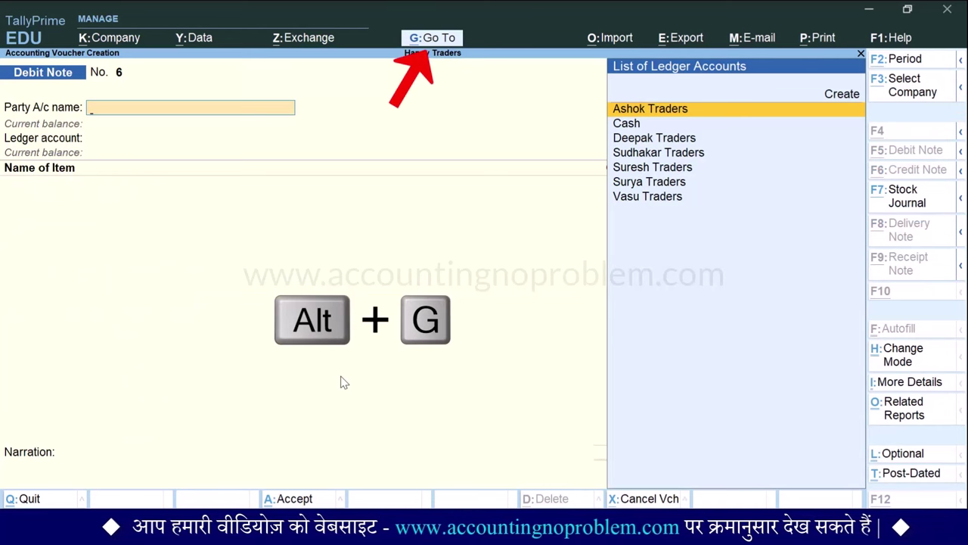
key(Down)
key(Down)
key(Down)
key(Down)
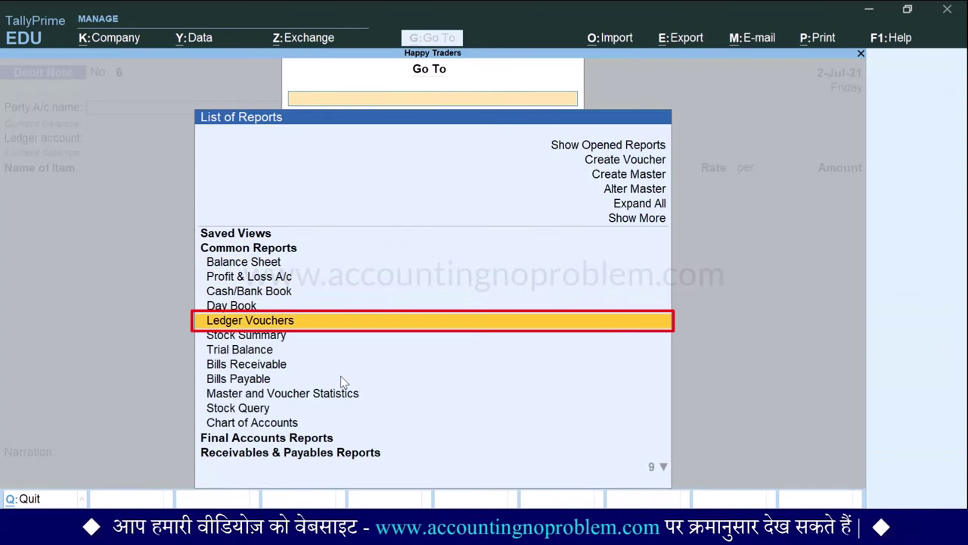
key(Return)
text(S)
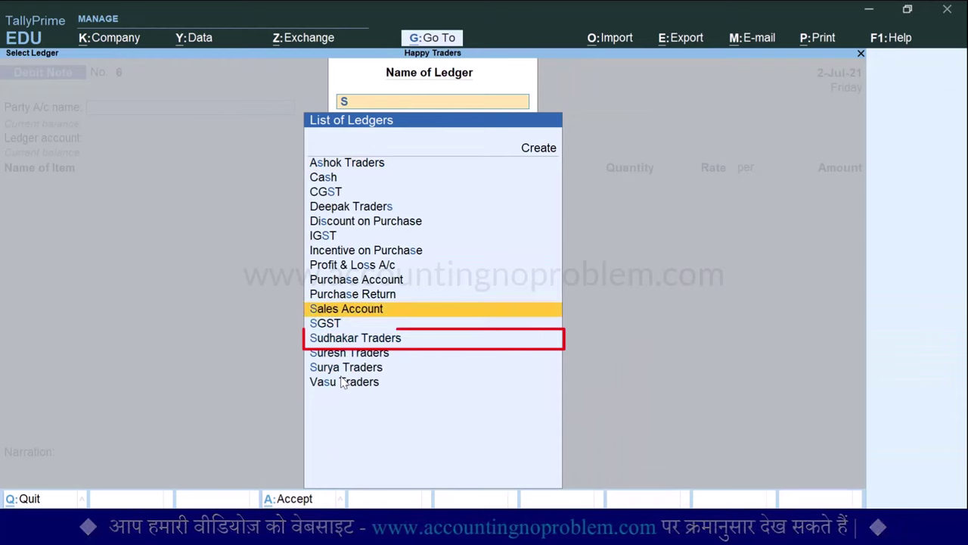
key(Down)
key(Down)
key(Return)
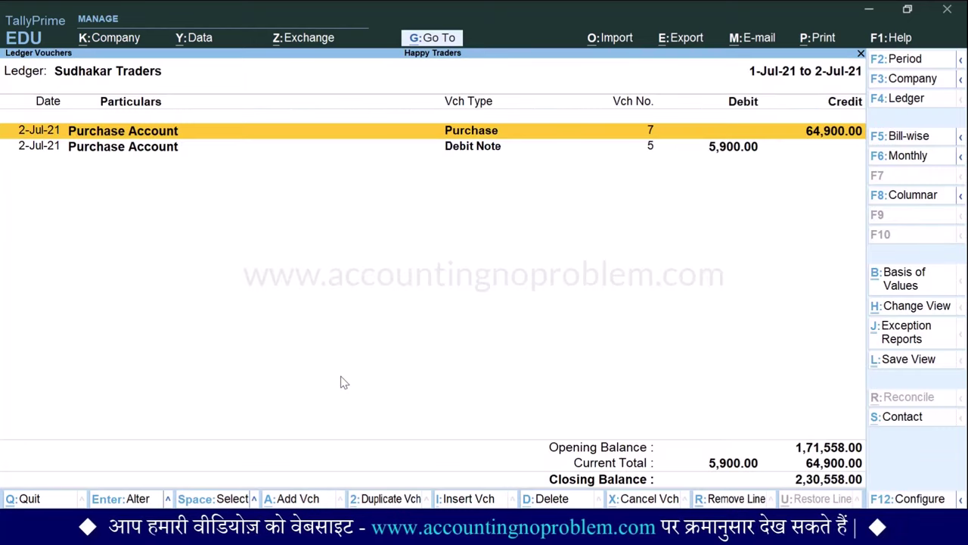
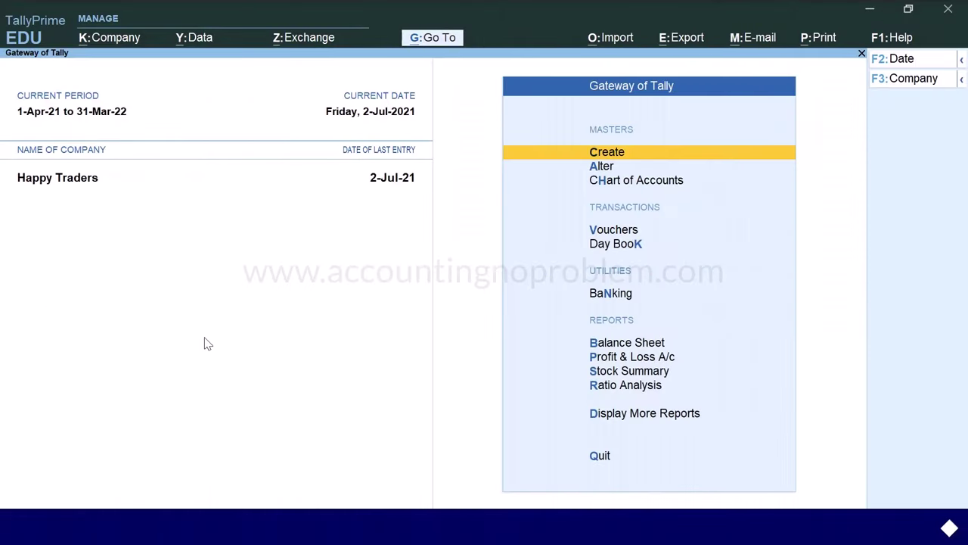
- Start a purchase voucher dated 1-Aug-21 from Sudhakar Traders to Purchase Account
key(v)
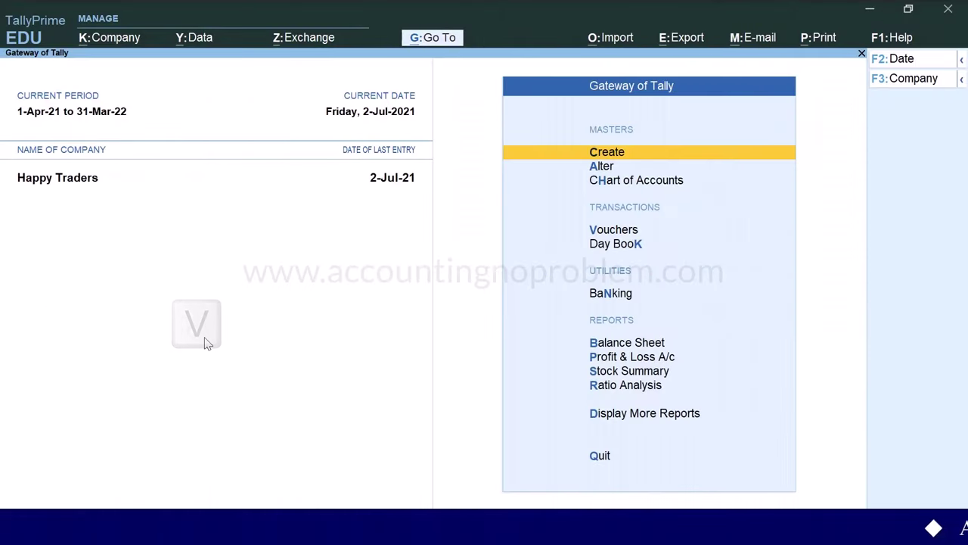
key(F2)
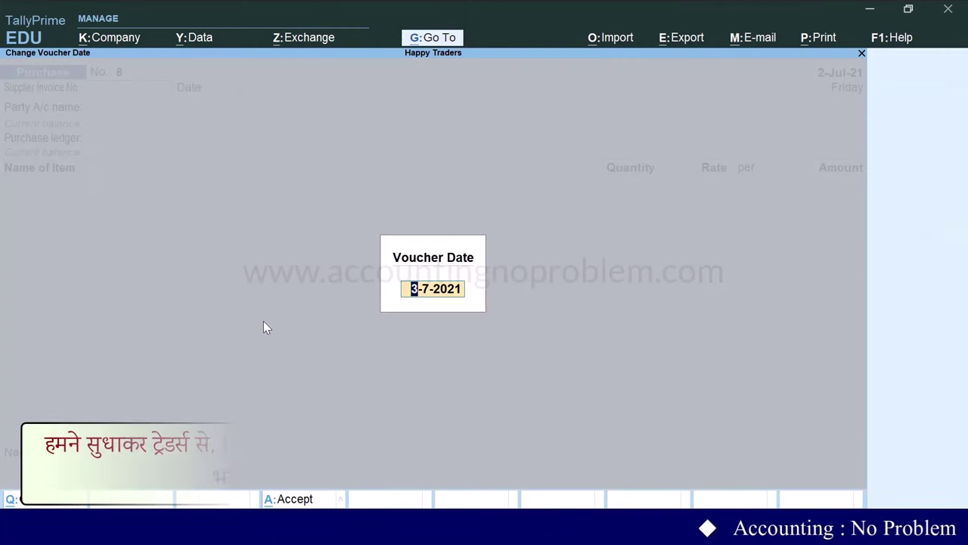
text(1.8)
key(Return)
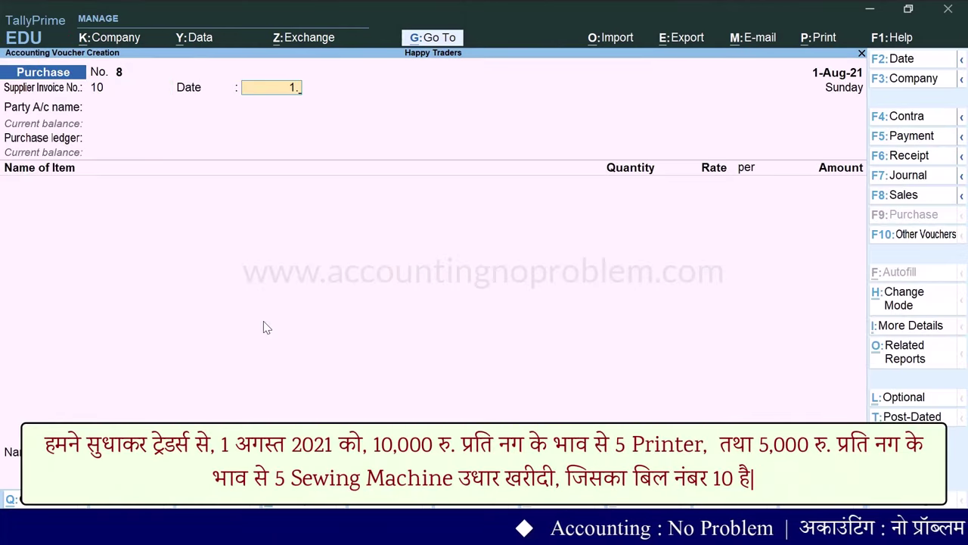
key(Return)
text(s)
key(Return)
key(Return)
key(Return)
key(Return)
key(Return)
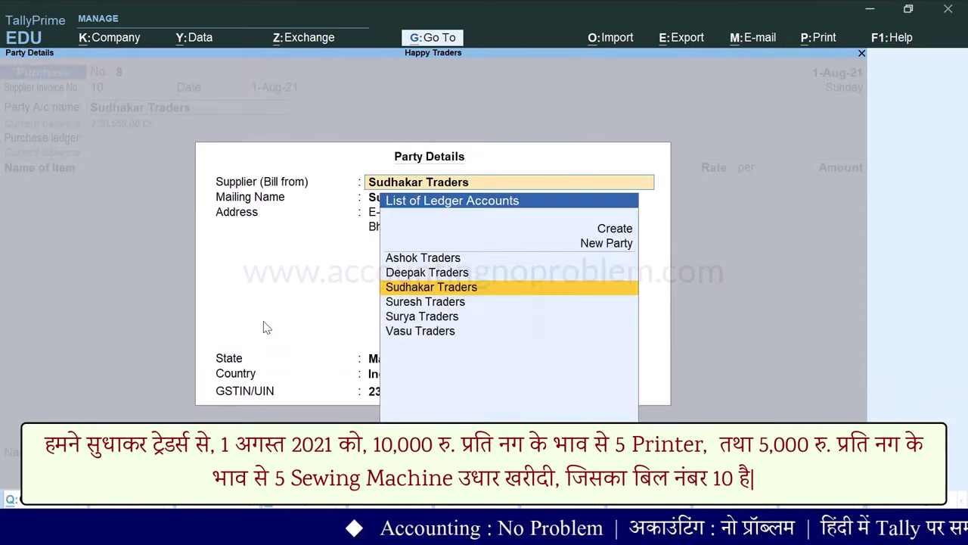
key(Return)
key(ctrl+a)
key(Down)
key(Down)
- Enter 5 Printers at 10,000 and 5 Sewing Machines at 5,000
key(Return)
text(p)
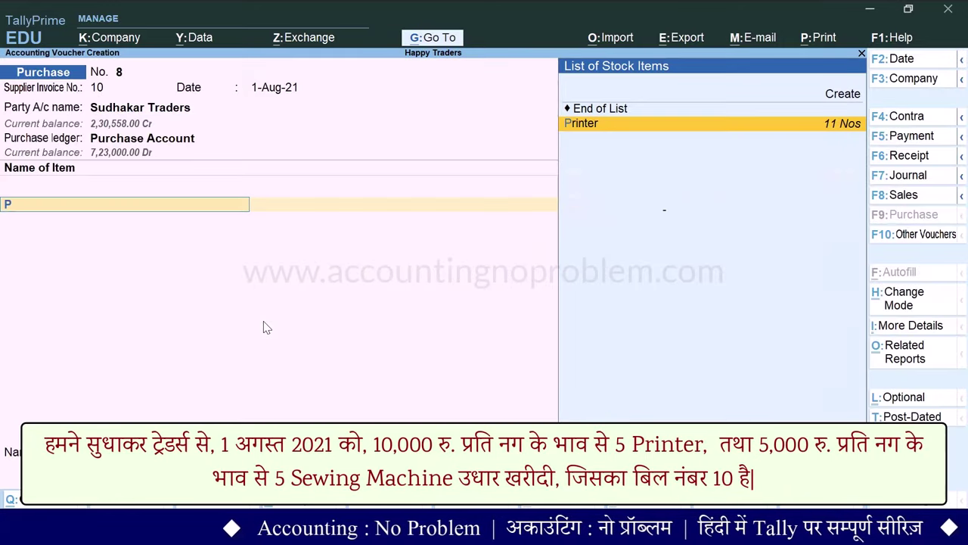
key(Return)
text(5)
key(Return)
text(10000)
key(Return)
key(Return)
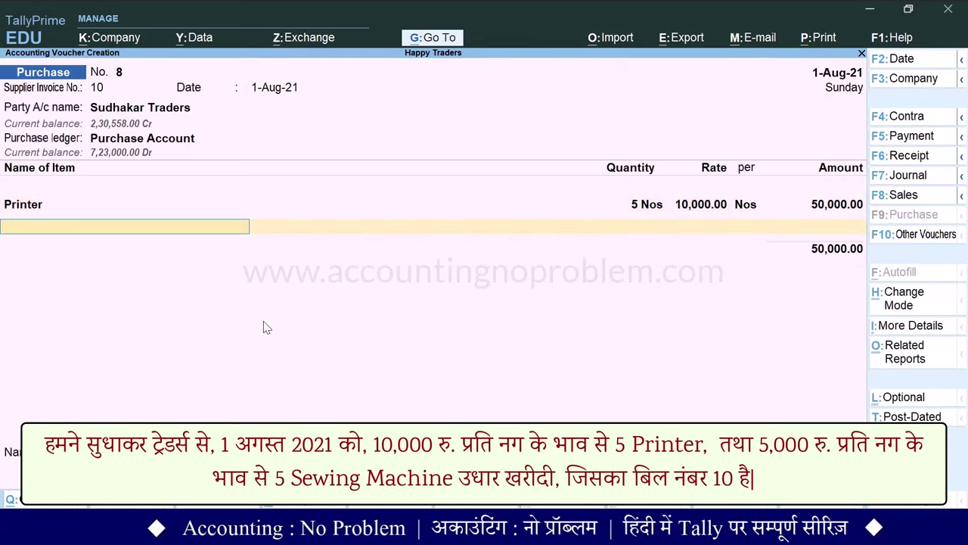
text(s)
key(Return)
text(5)
- Add CGST and SGST of 6,000 each, bringing the total to 87,000
key(Return)
text(5000)
key(Return)
key(Return)
key(Return)
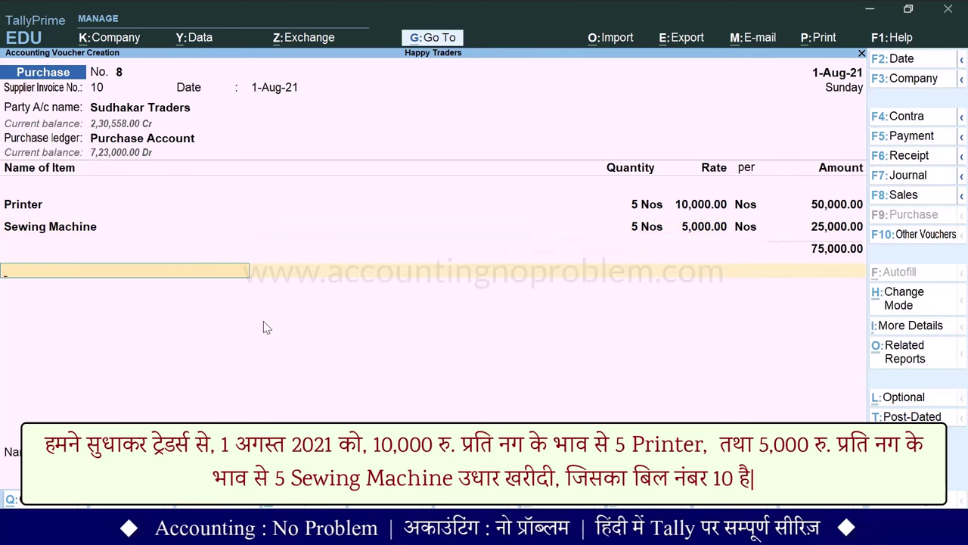
key(Down)
key(Return)
key(Return)
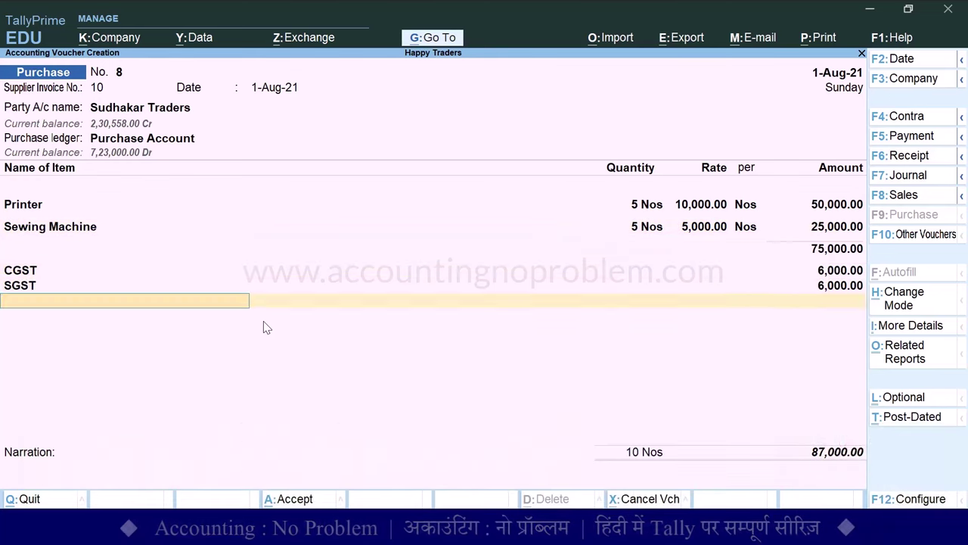
key(Return)
key(Return)
key(Return)
key(Return)
key(Return)
key(Return)
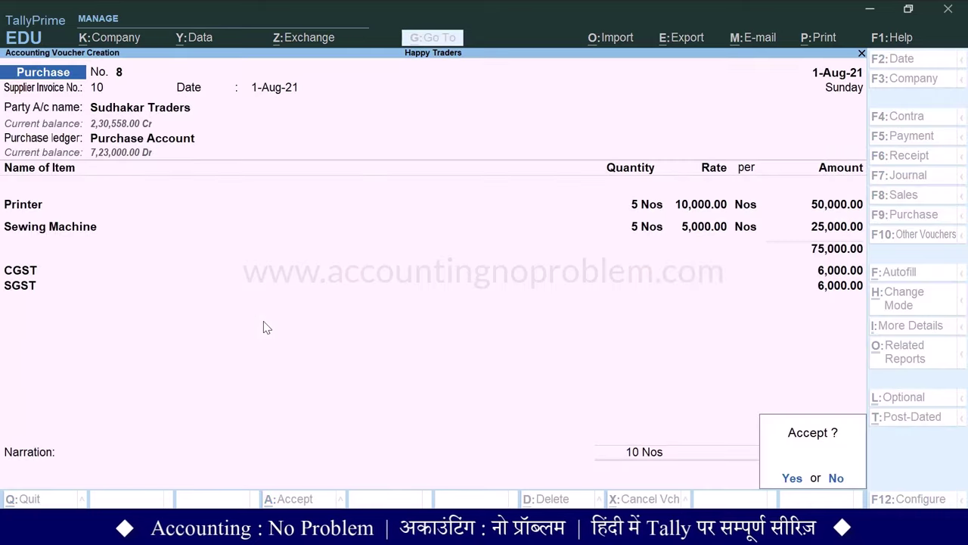
key(Return)
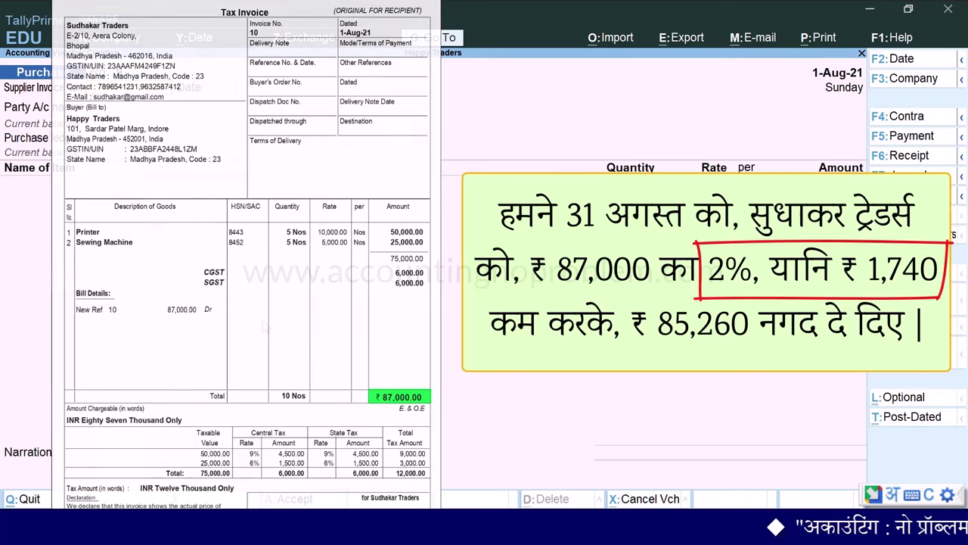
- Open a new blank Debit Note voucher, No. 6, with Alt+F5
key(alt+F5)
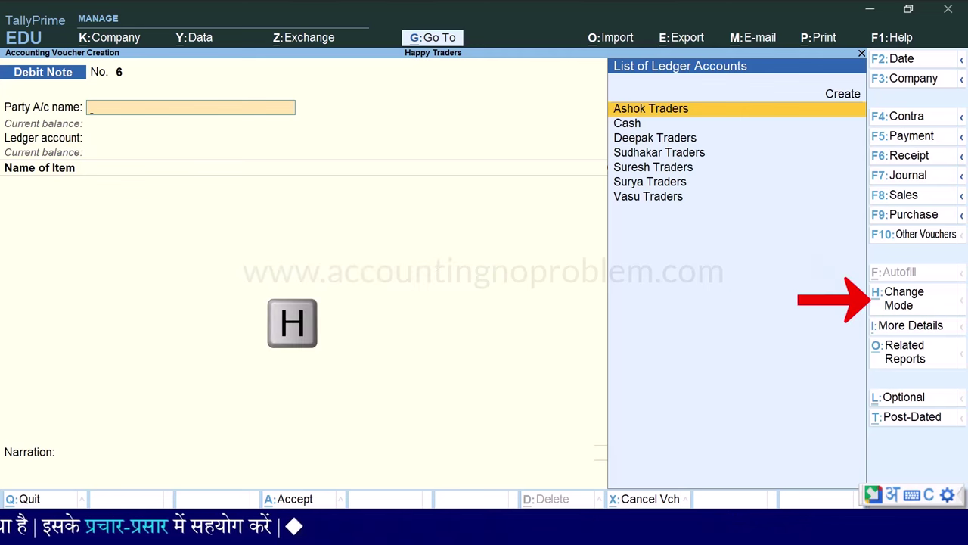
- Switch Debit Note 6 to Accounting Invoice mode and date it 31-Aug-21
click(899, 303)
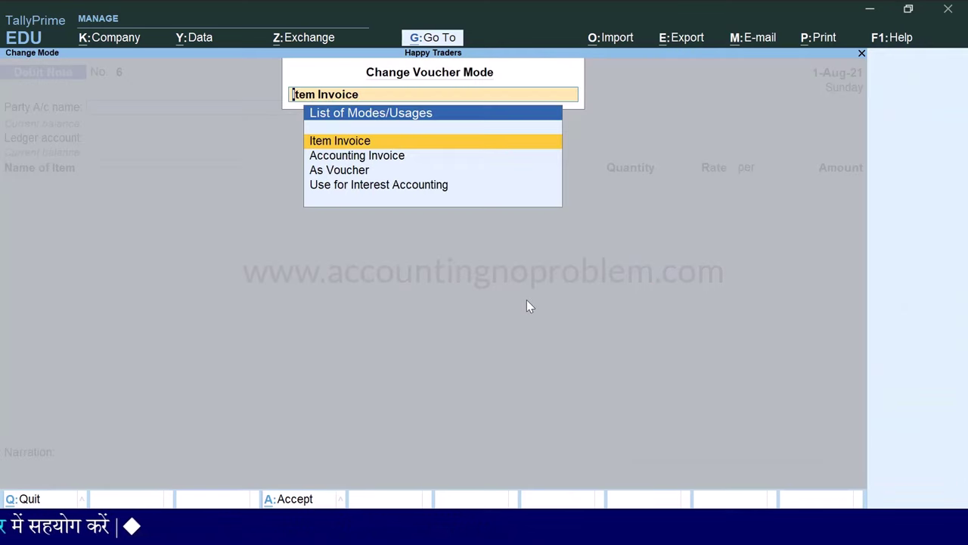
key(Down)
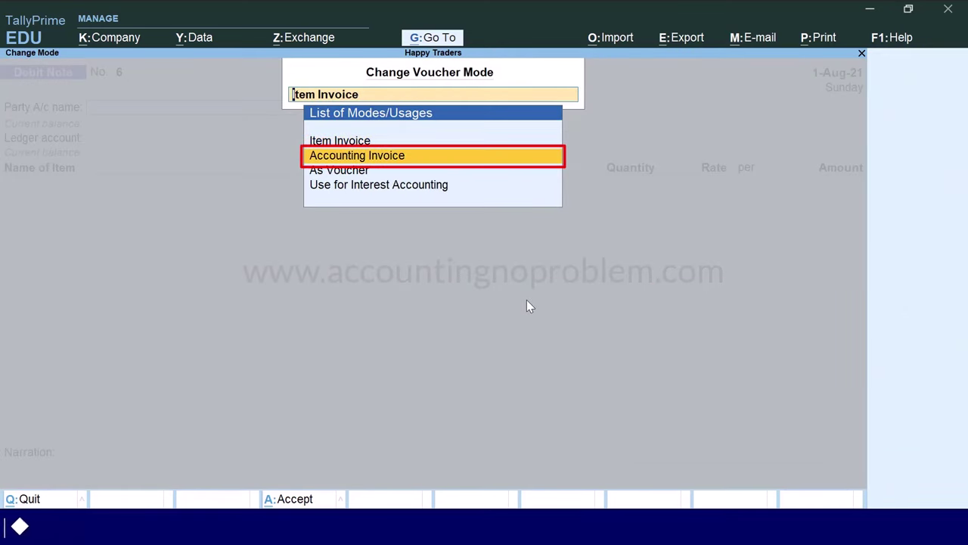
key(Return)
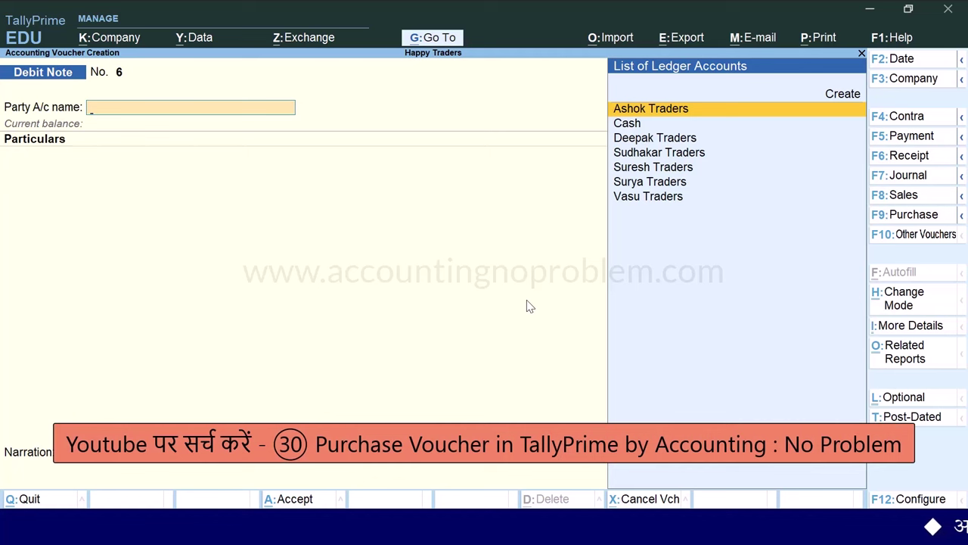
key(F2)
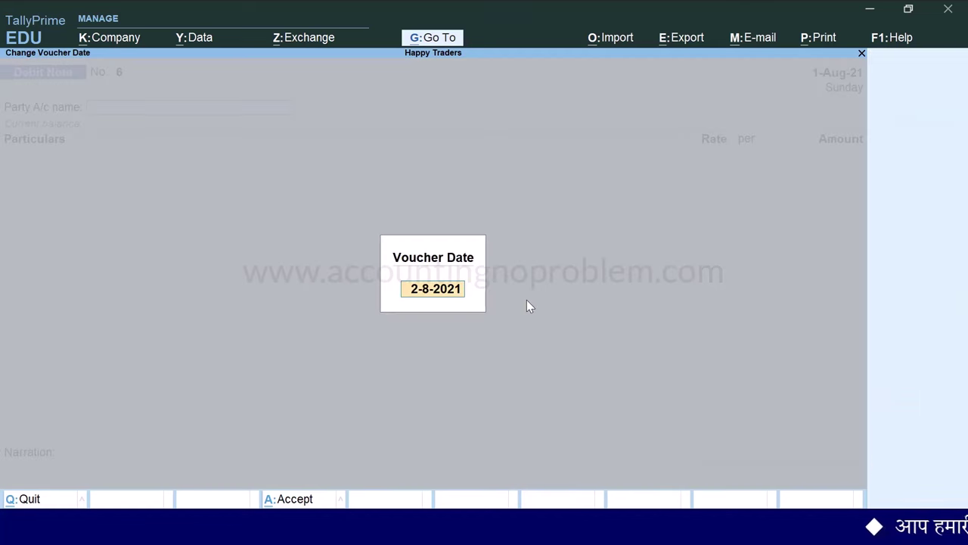
text(31.8)
key(Return)
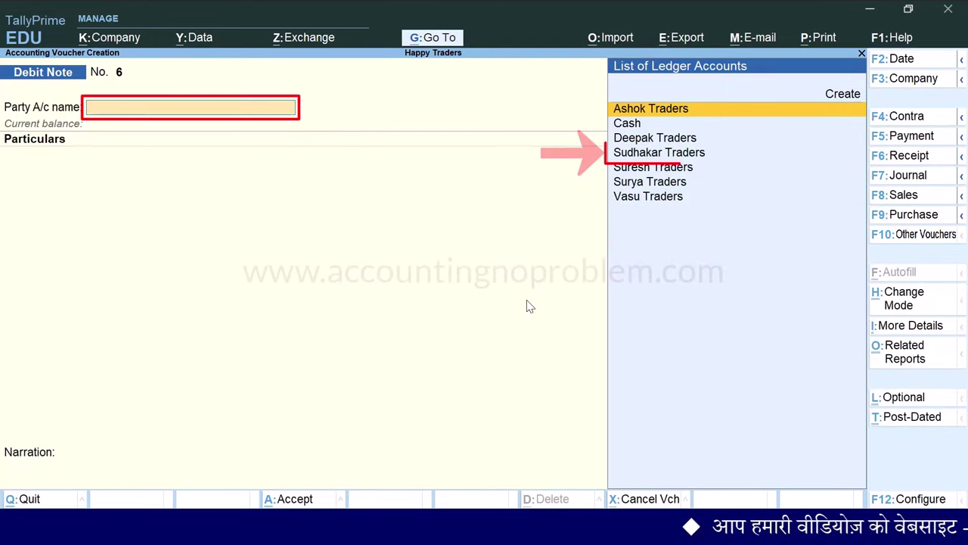
- Choose Sudhakar Traders as party, referencing original invoice 10 dated 1-Aug
key(Down)
key(Down)
key(Down)
key(Return)
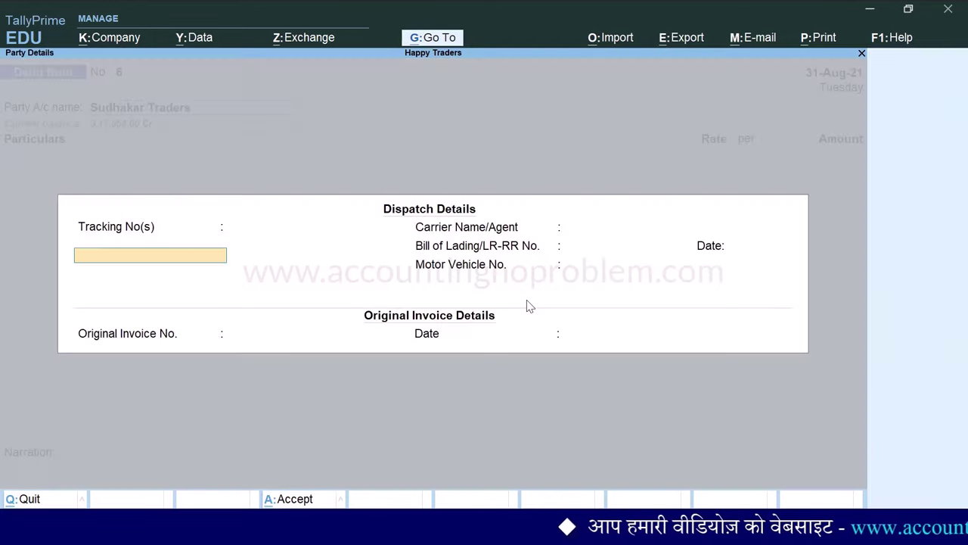
key(Return)
key(Return)
key(Return)
key(Return)
key(Return)
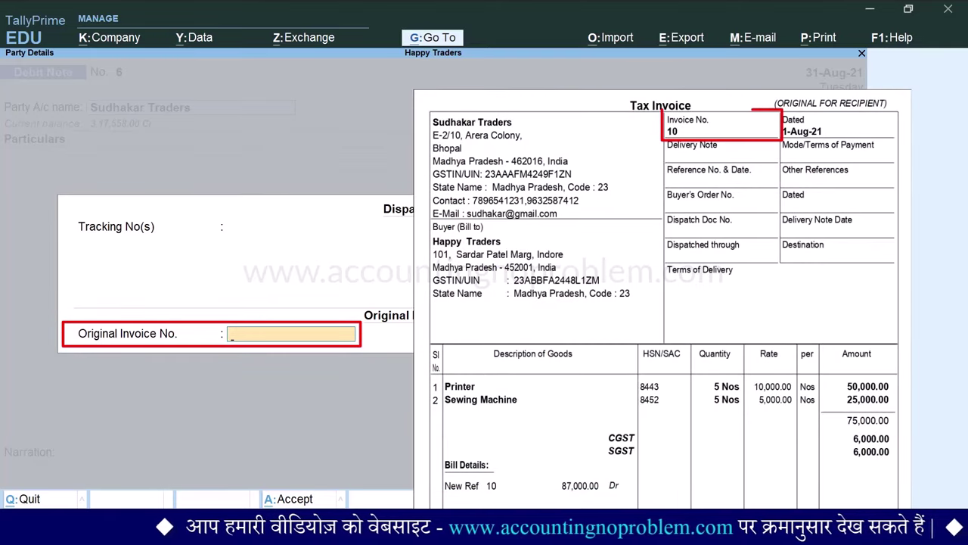
key(Return)
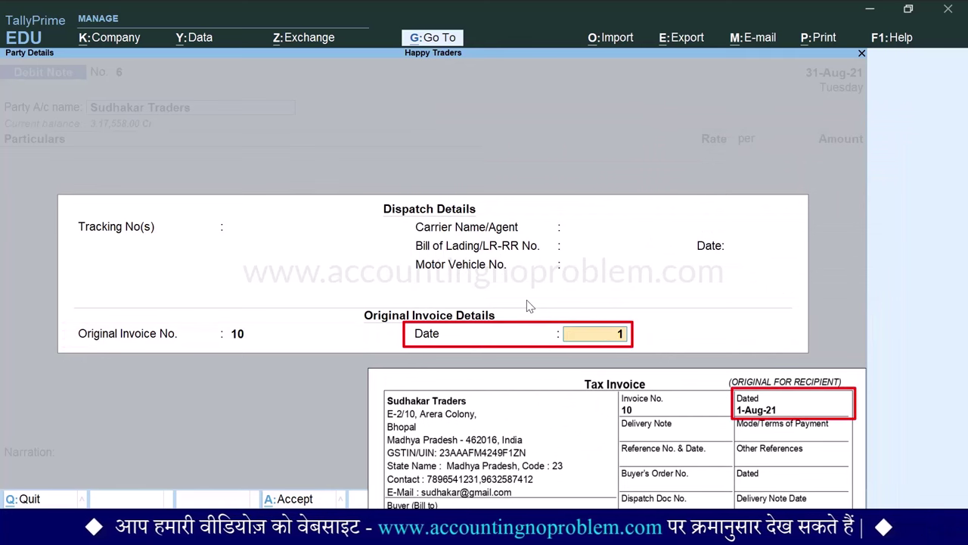
key(Return)
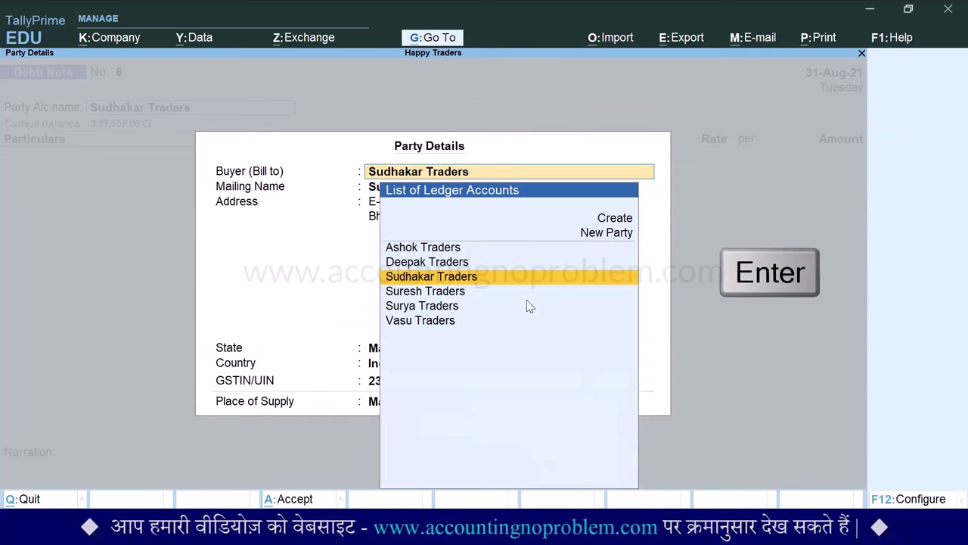
key(Return)
key(ctrl+a)
key(space)
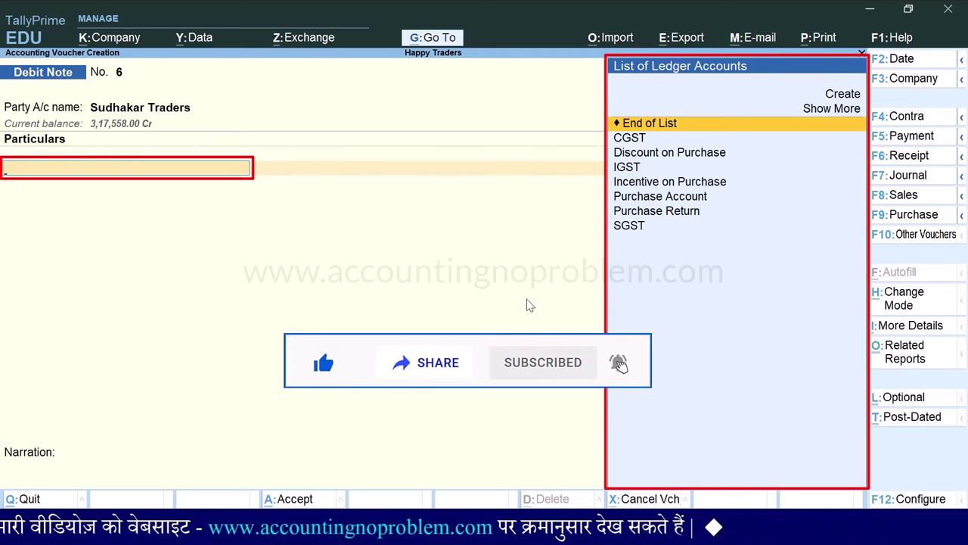
- Create ledger 'Cash Discount on Purchase' under Purchase Accounts with Goods as type of supply
key(Up)
key(Up)
key(Return)
text(Cash Discount on Purchase)
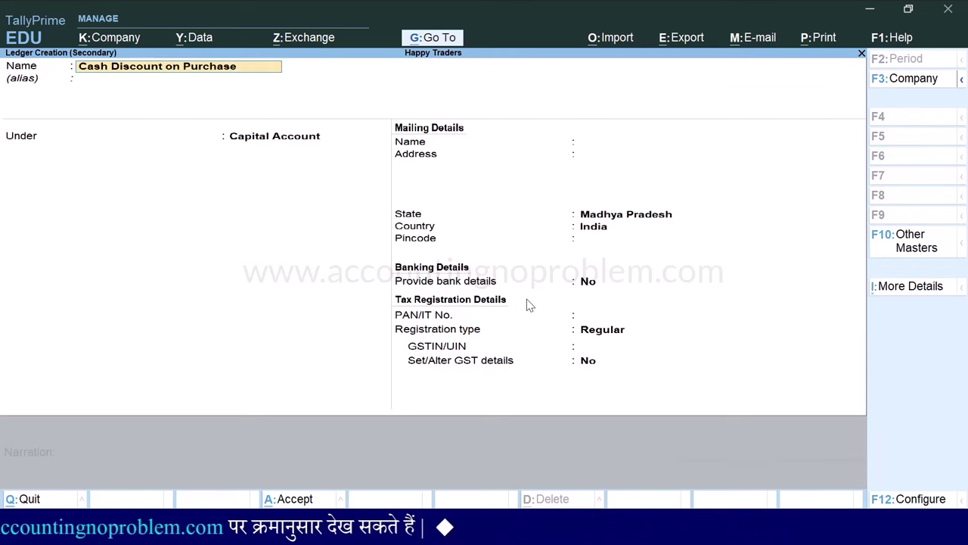
key(Return)
key(Return)
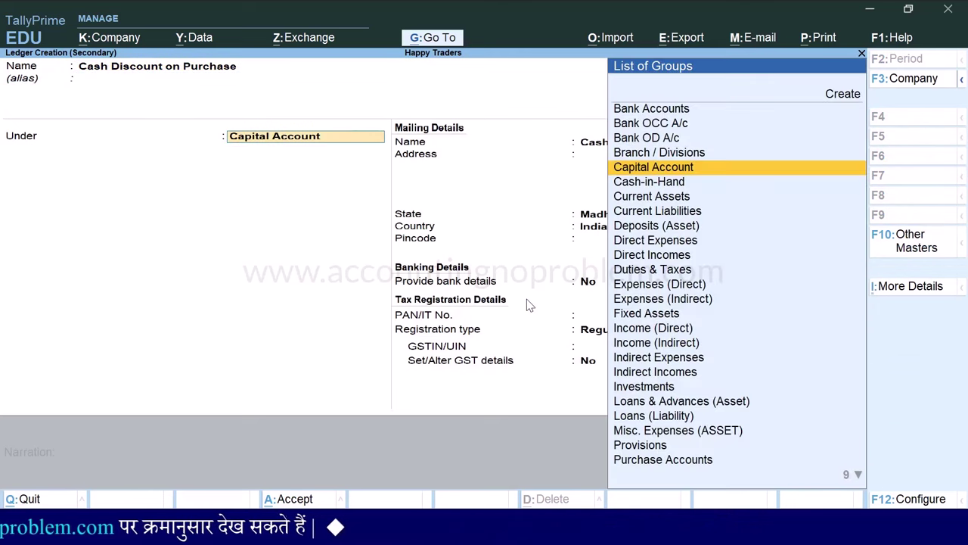
text(P)
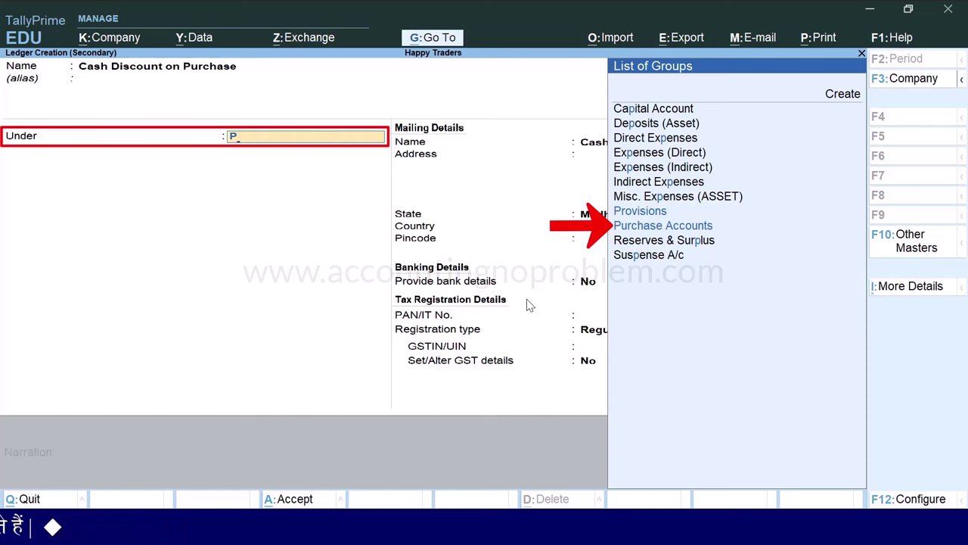
key(Down)
key(Return)
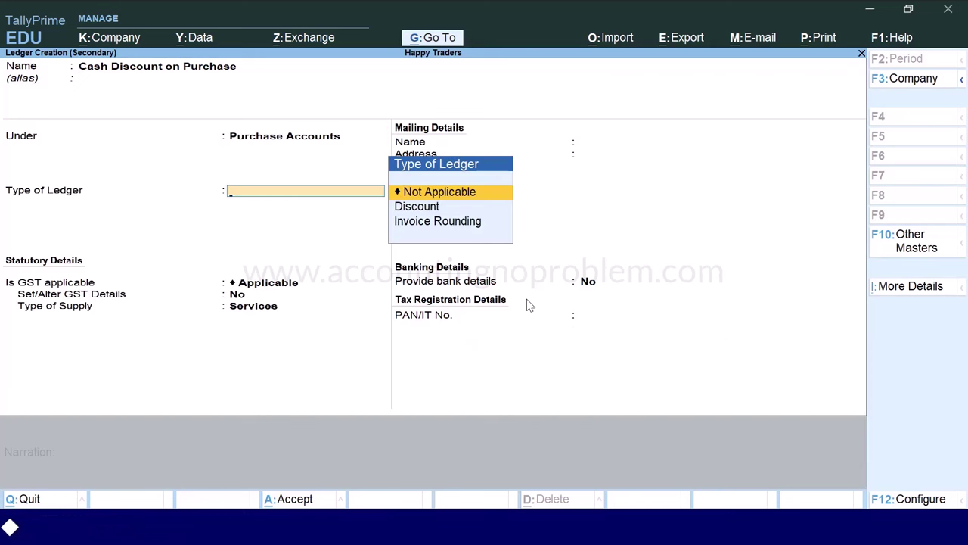
key(Return)
key(Return)
key(Return)
key(Up)
key(Return)
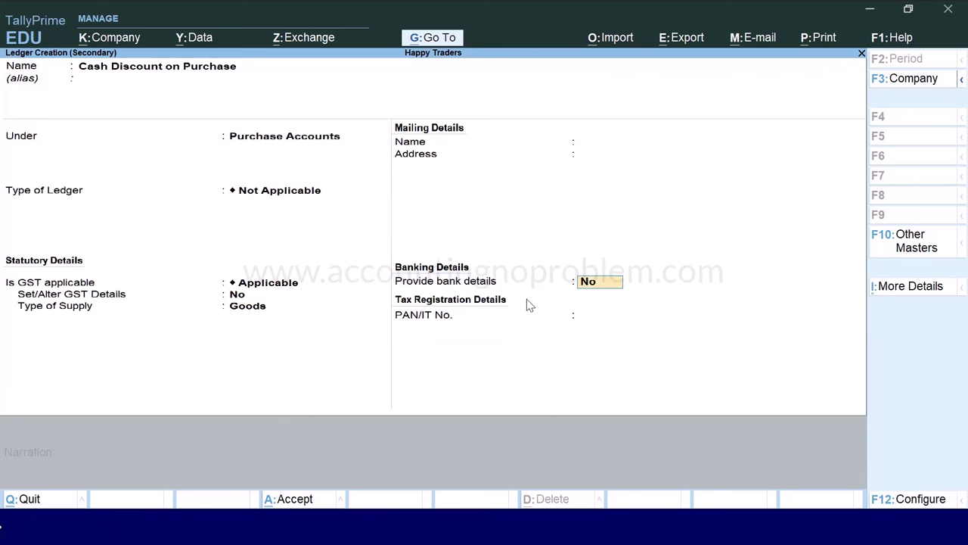
key(ctrl+a)
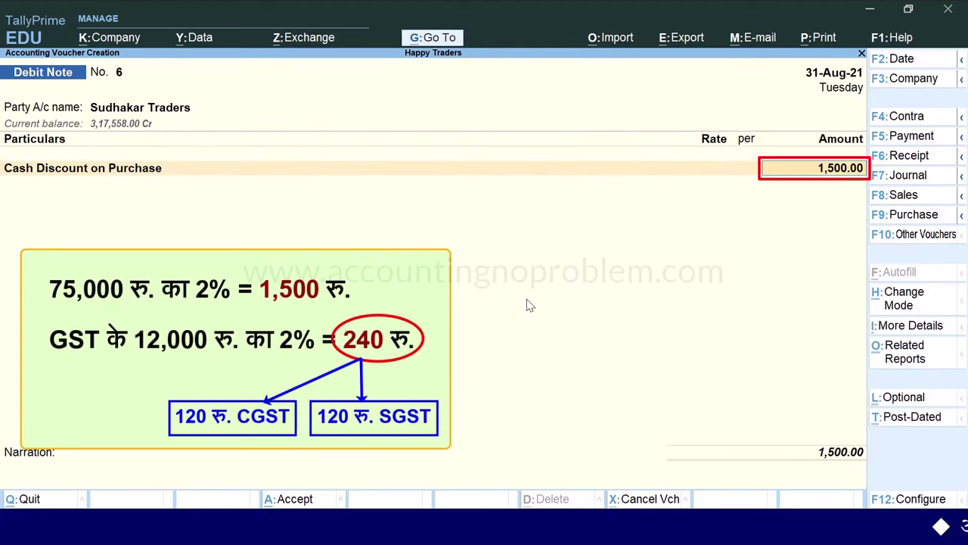
- Enter the 1,500 discount line plus CGST and SGST lines of 120 each
key(Return)
text(C)
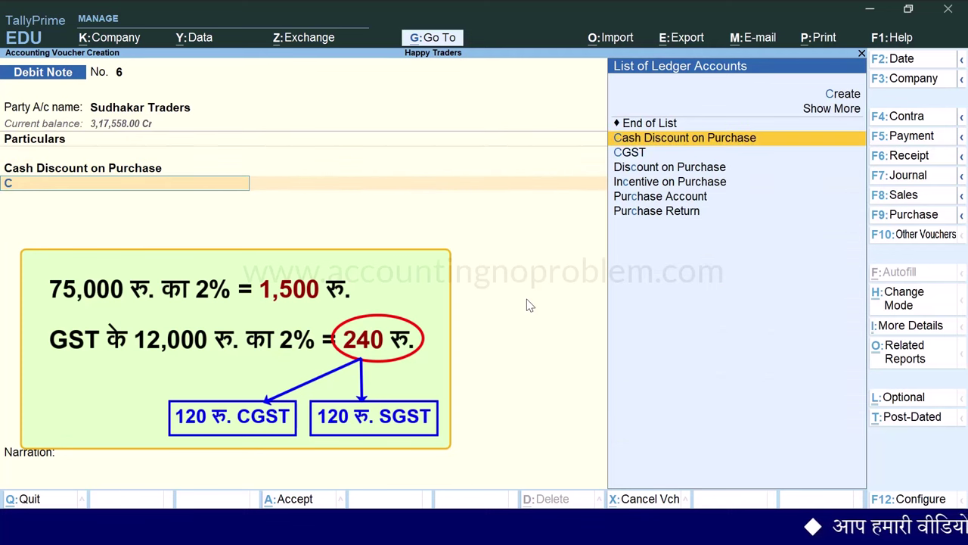
key(Down)
key(Return)
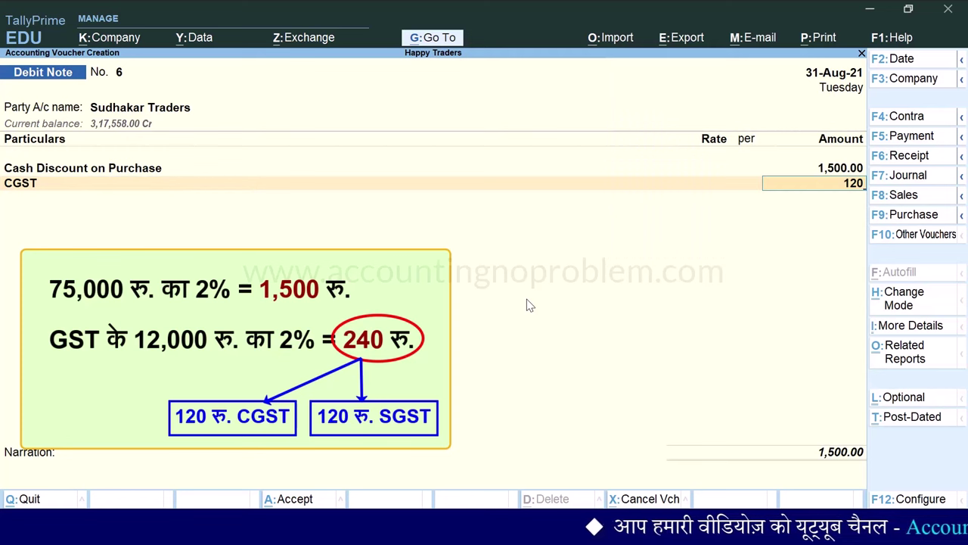
text(120)
key(Return)
text(S)
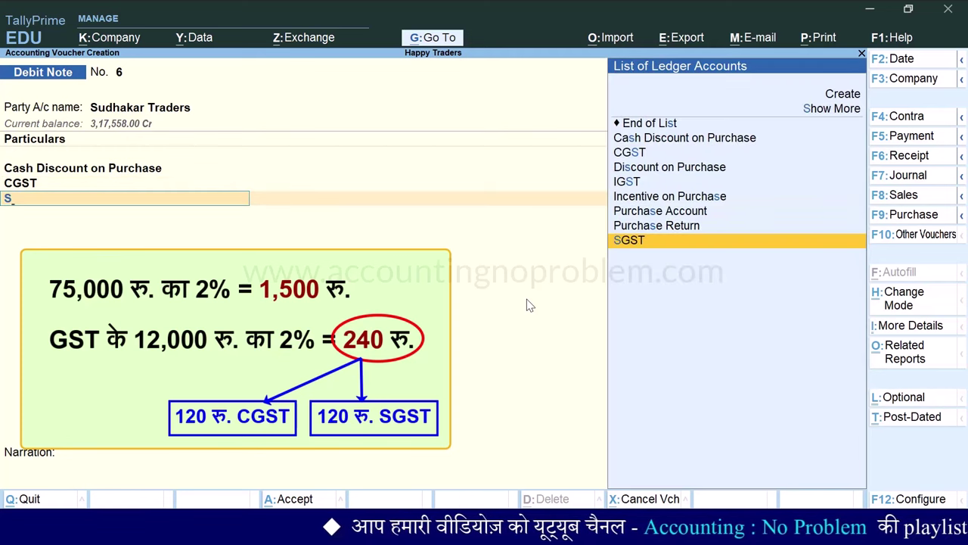
key(Return)
text(120)
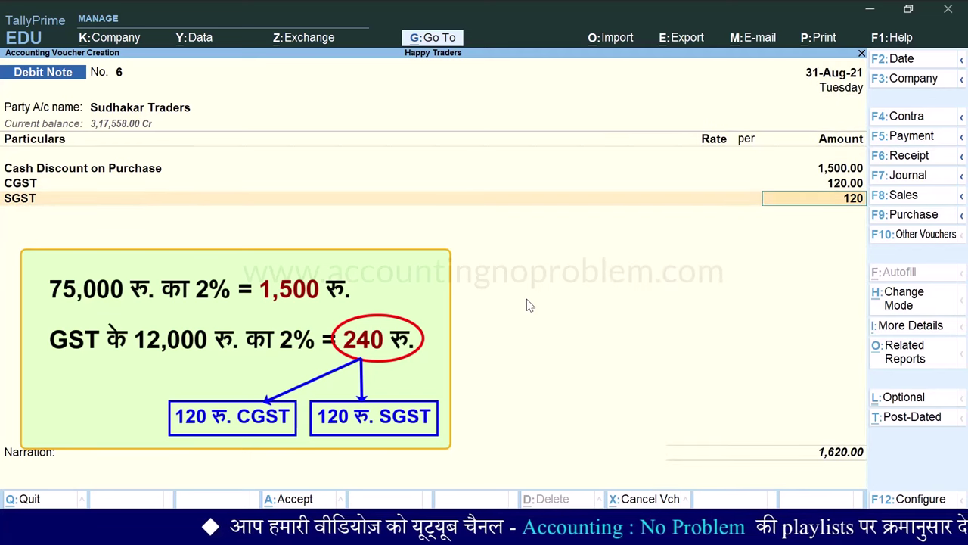
key(Return)
- Apply 1,740 against bill 10, narrate 'Being 2% cash discount received on Purchase.' and save
key(Return)
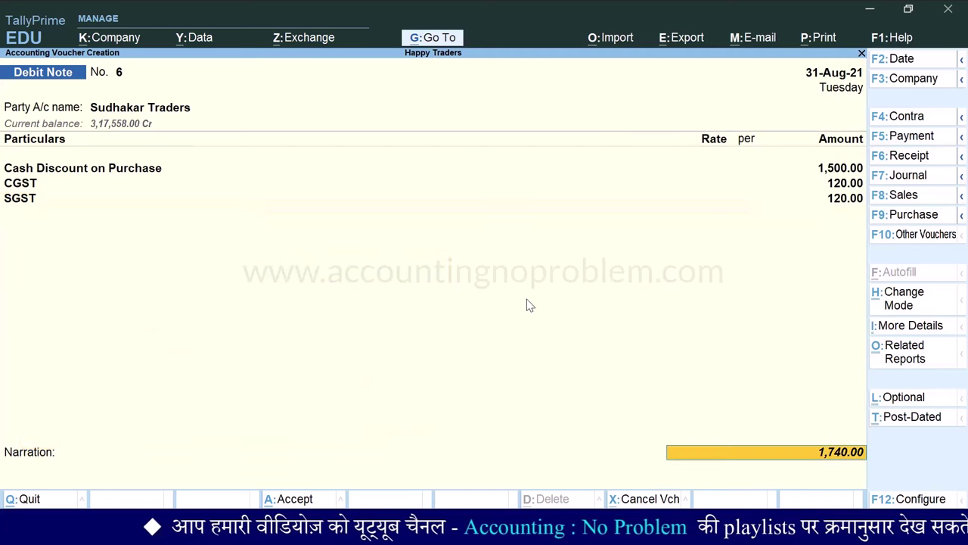
key(Return)
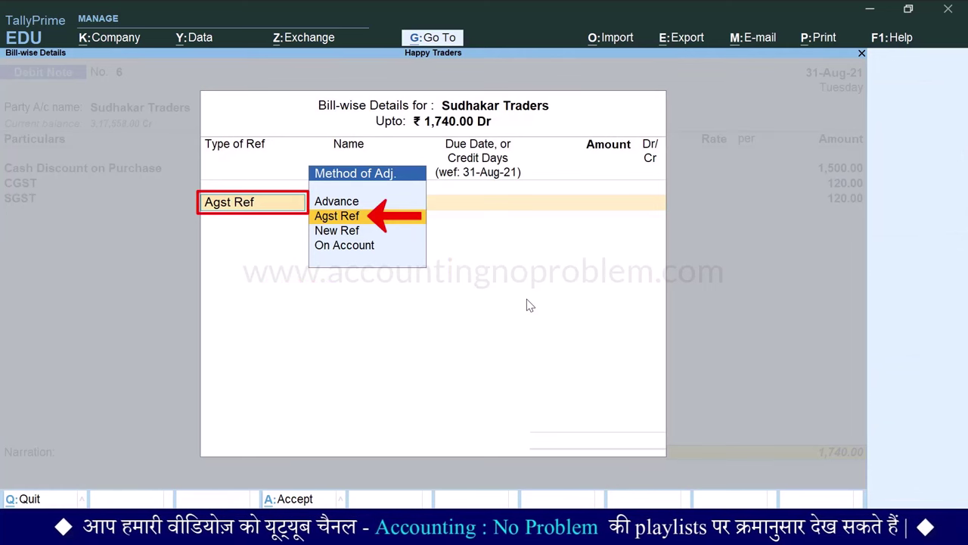
key(Return)
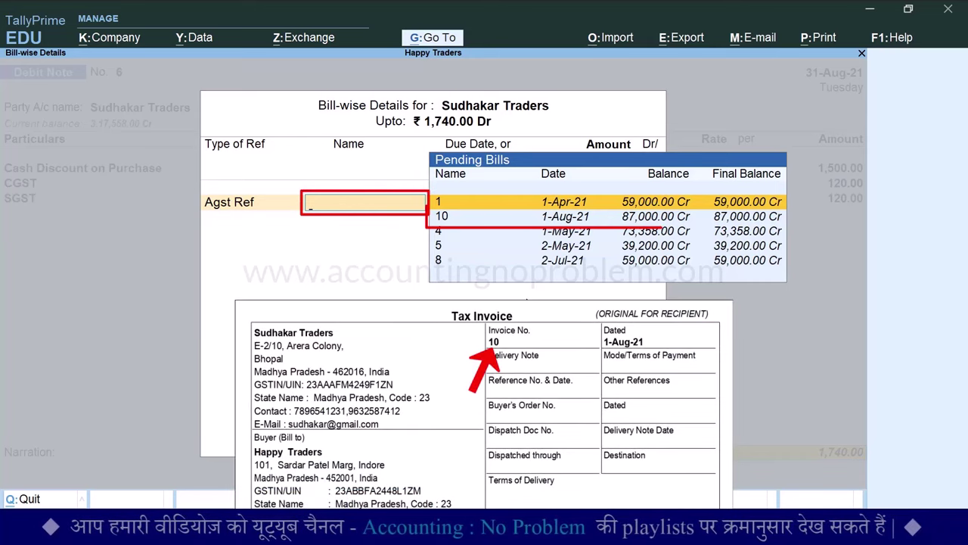
click(442, 215)
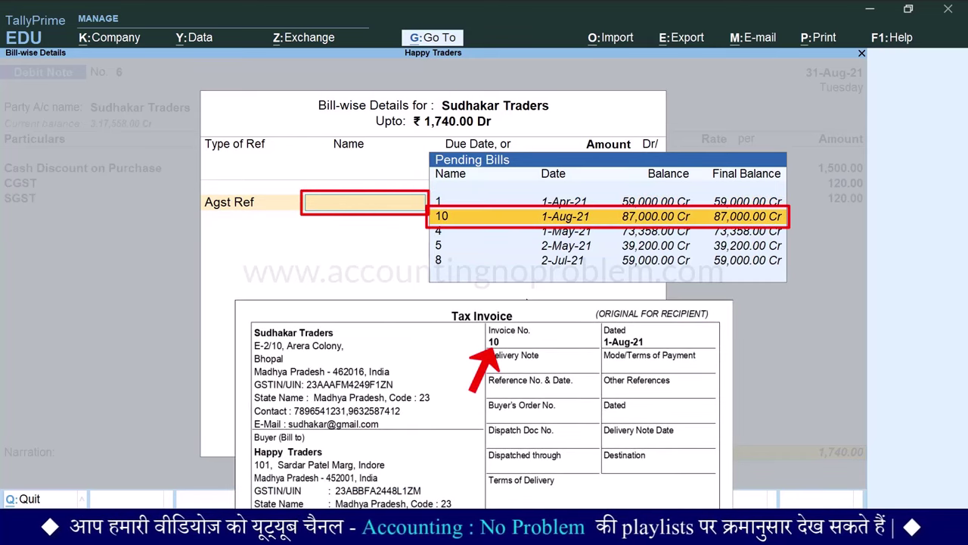
key(Return)
key(Return)
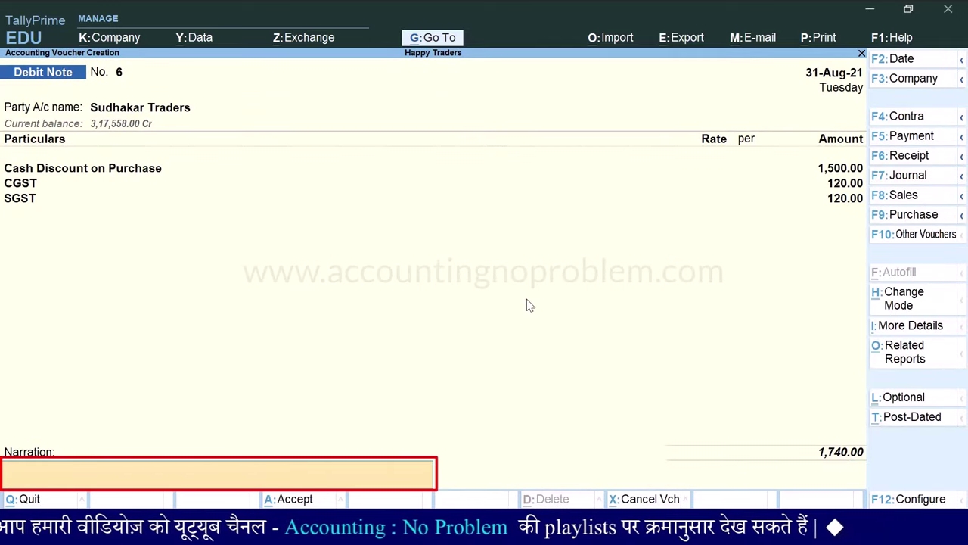
text(Being 2% cash discount received on Purchase.)
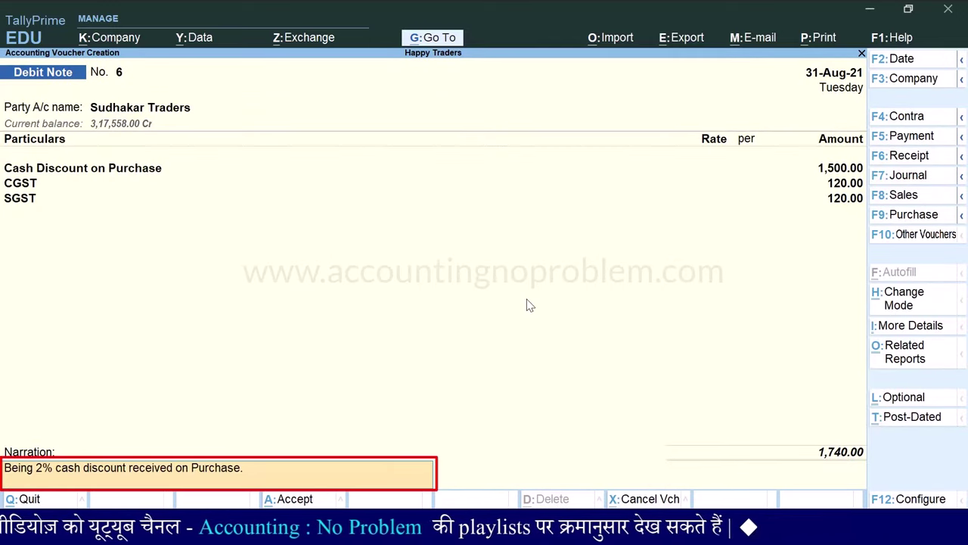
key(Return)
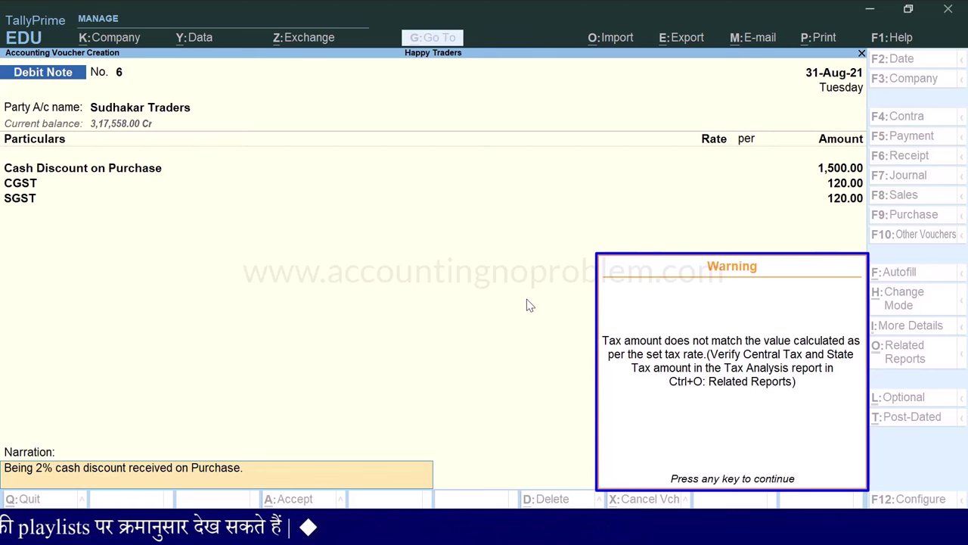
key(Return)
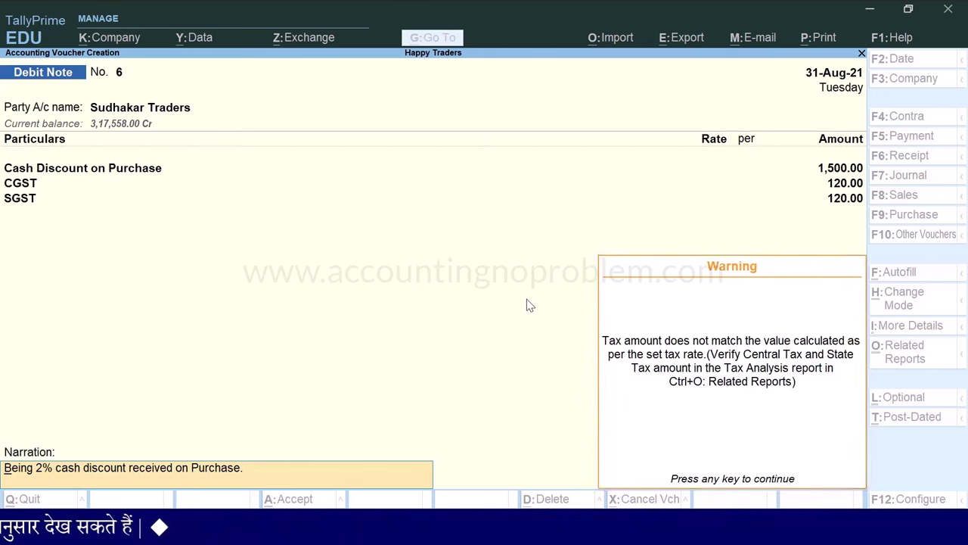
key(y)
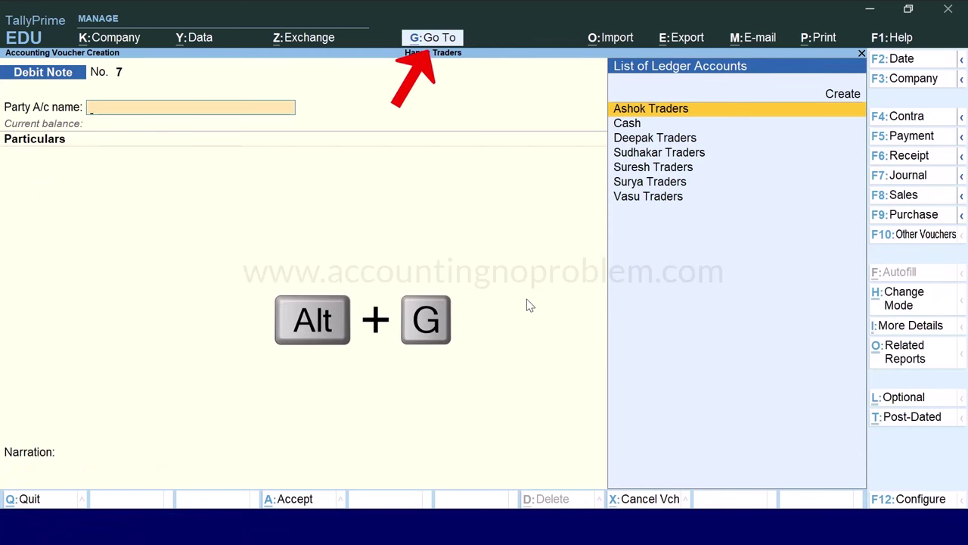
- Check GSTR-2 for 1-8-2021 to 31-8-2021, then reopen Debit Note 6 for alteration
key(alt+g)
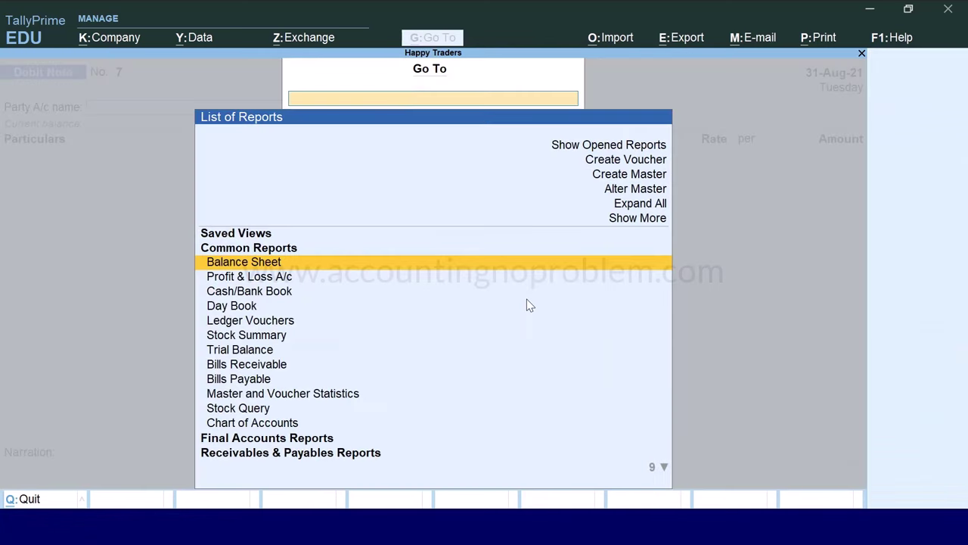
text(Gst)
key(Down)
key(Down)
key(Down)
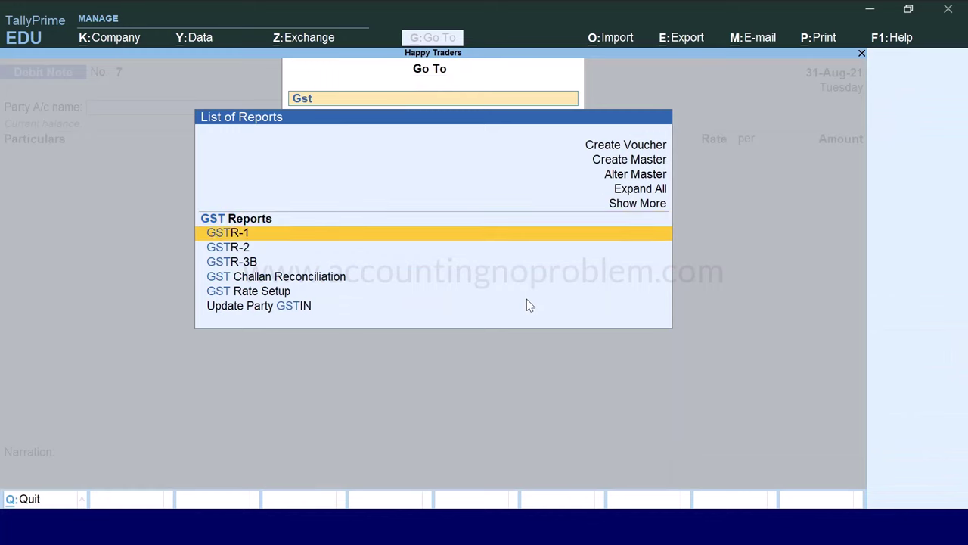
key(Return)
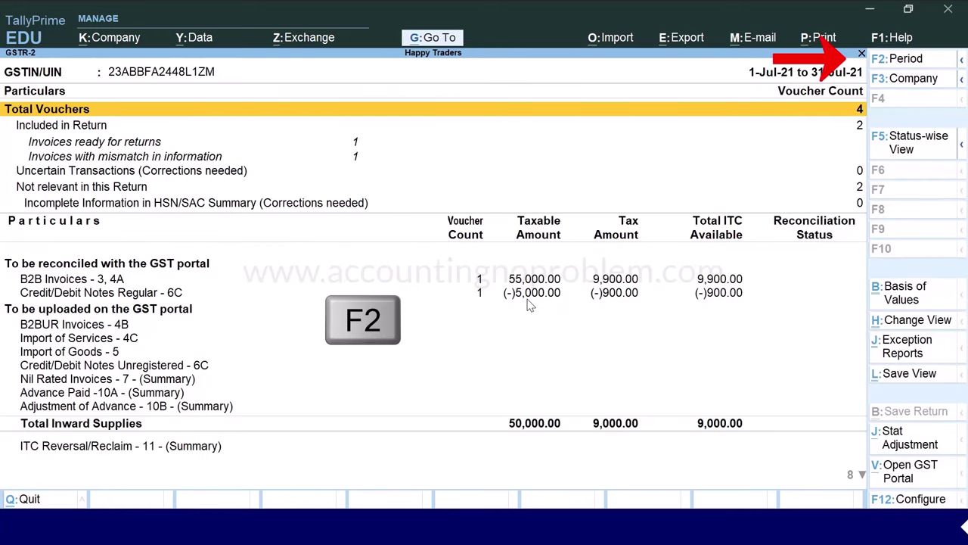
key(F2)
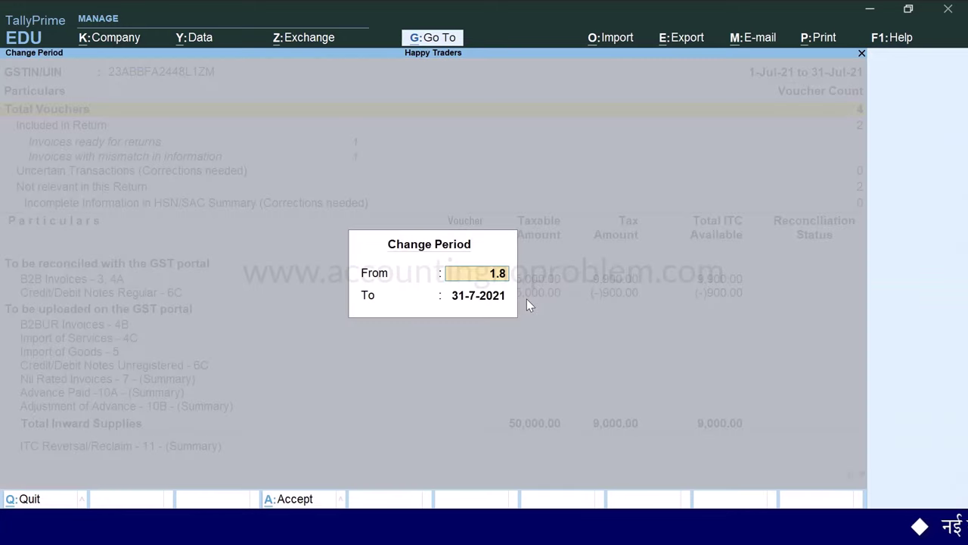
text(1.8)
key(Return)
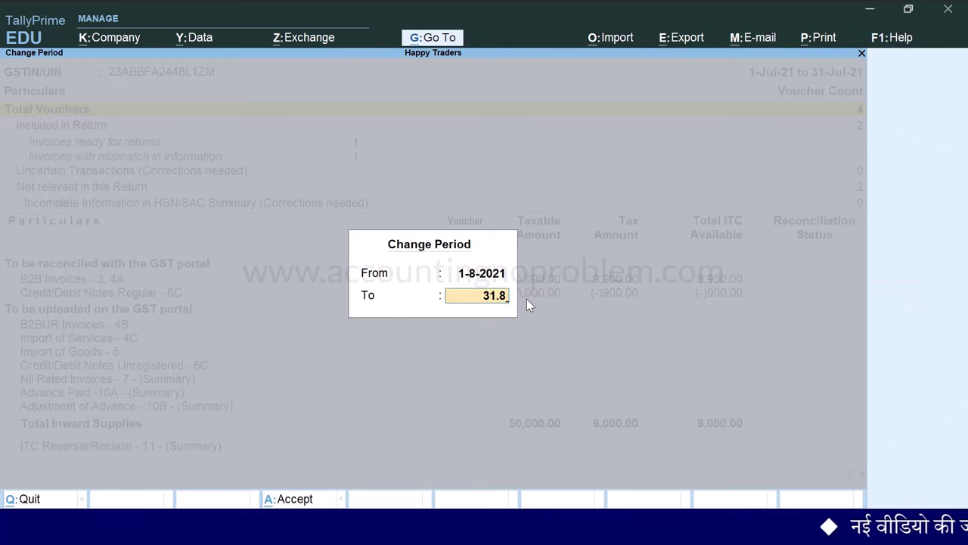
key(Return)
key(Down)
key(Down)
key(Down)
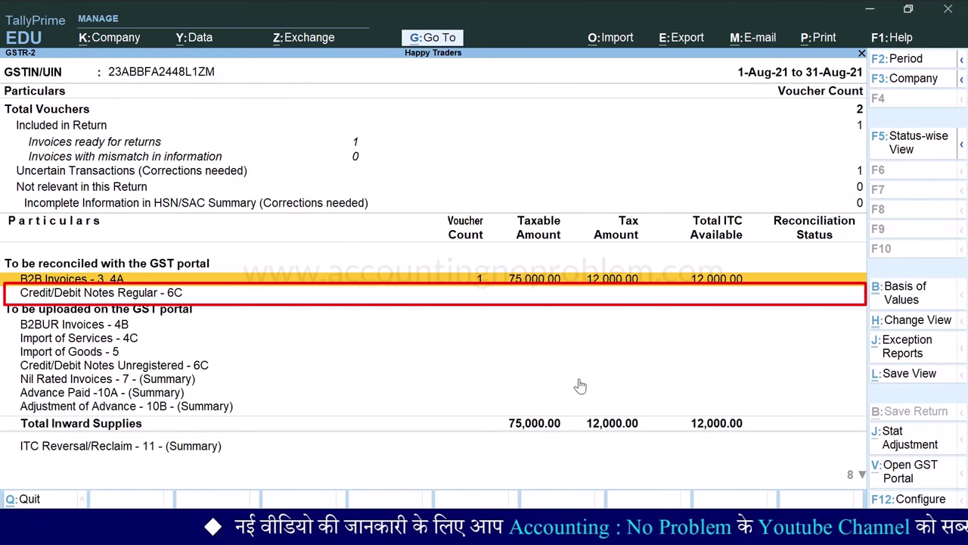
key(Escape)
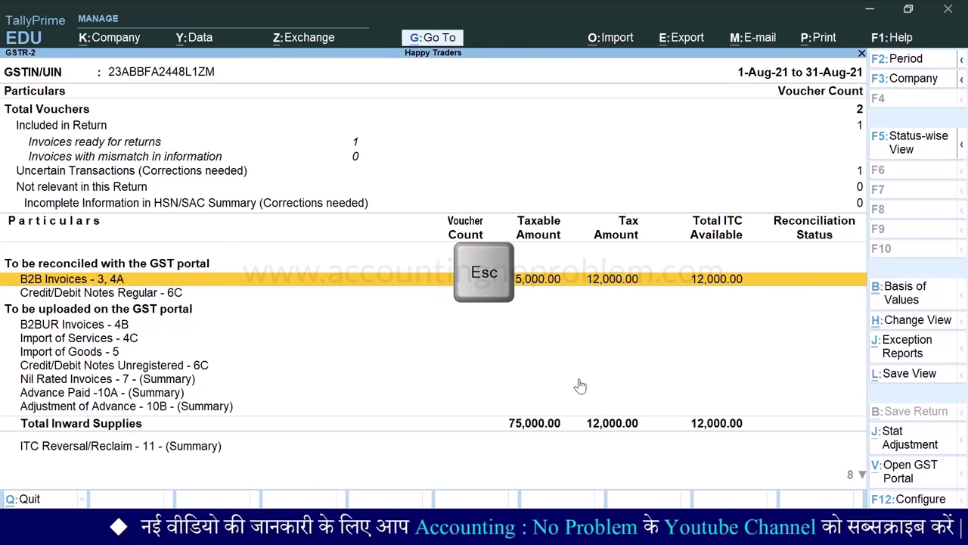
key(Page_Up)
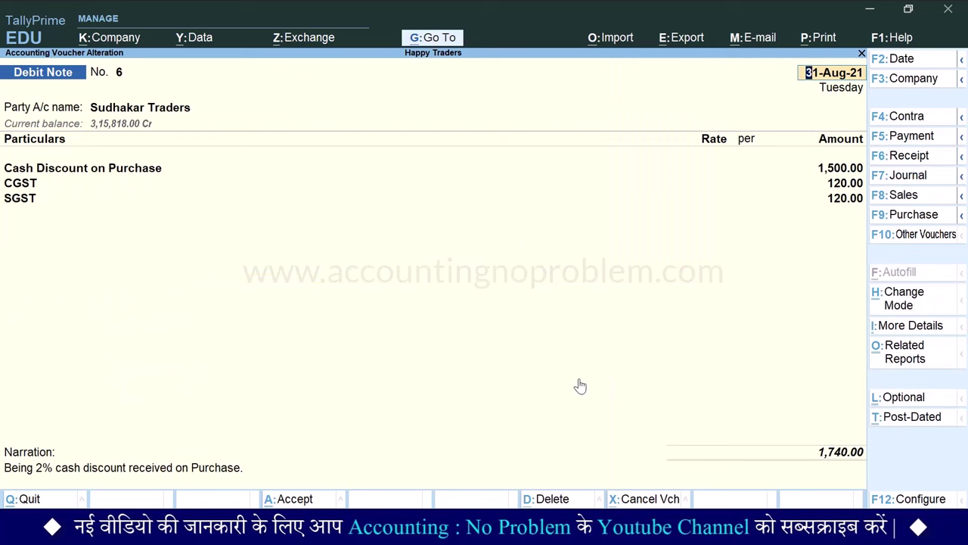
- Delete the saved Debit Note 6
key(Down)
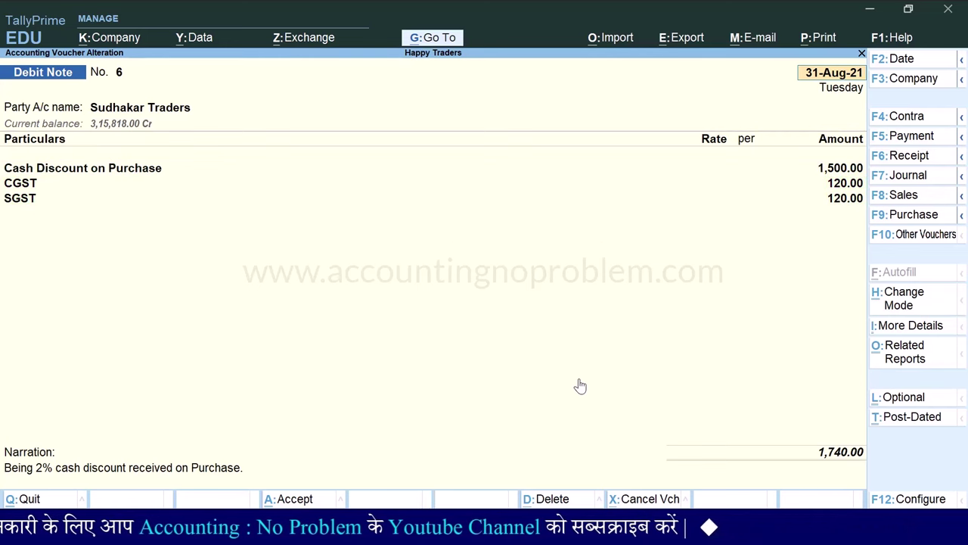
key(alt+d)
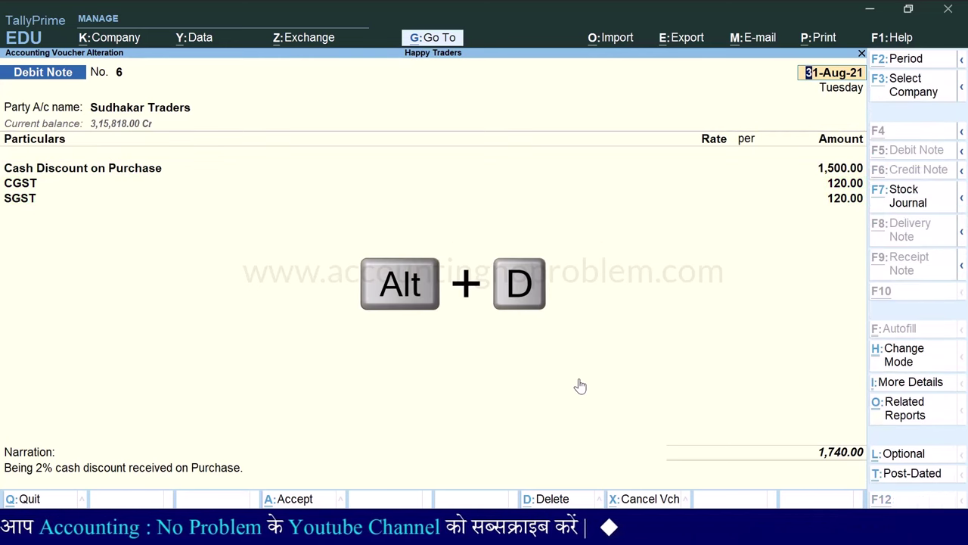
key(Return)
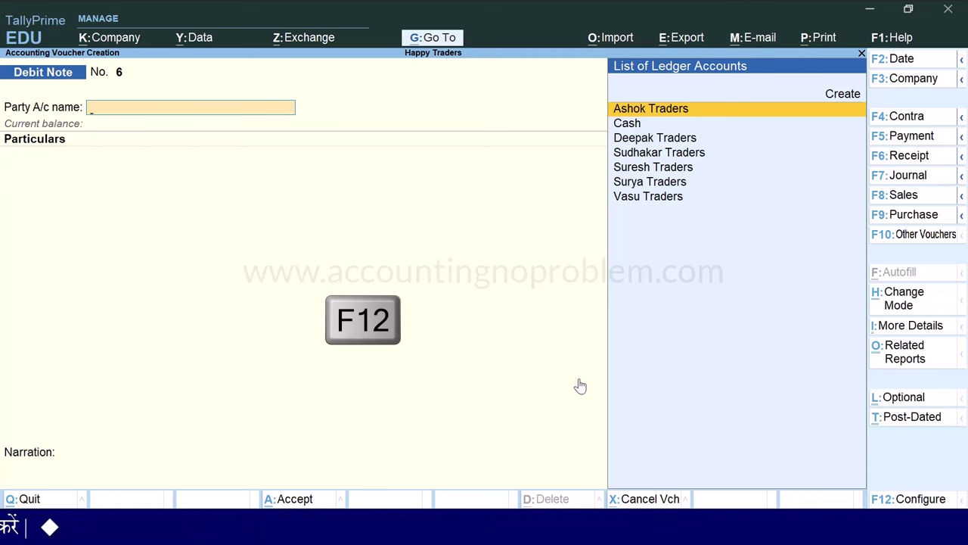
- Set Modify Tax Rate details of GST to Yes in debit note configuration
key(F12)
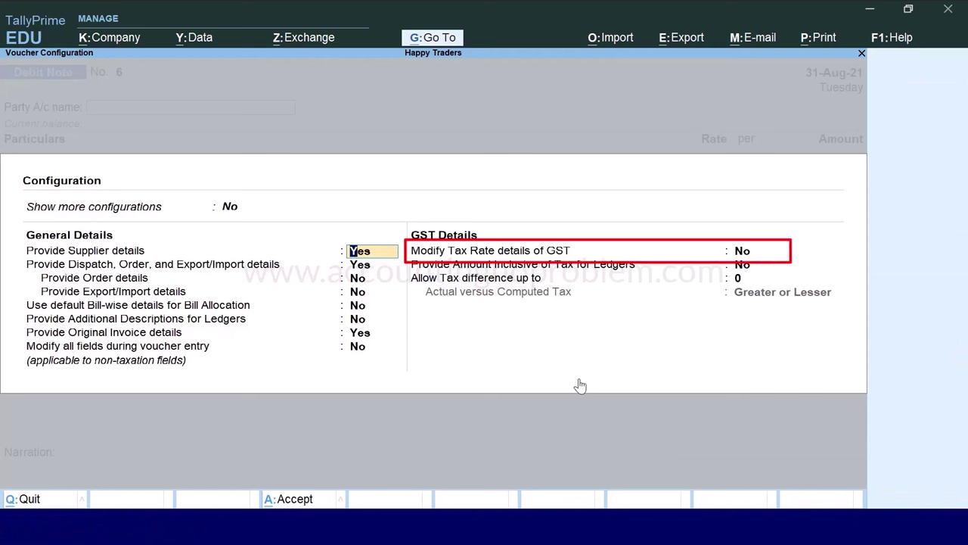
key(Return)
key(Return)
key(Return)
key(Return)
key(Return)
key(Return)
key(Return)
key(Return)
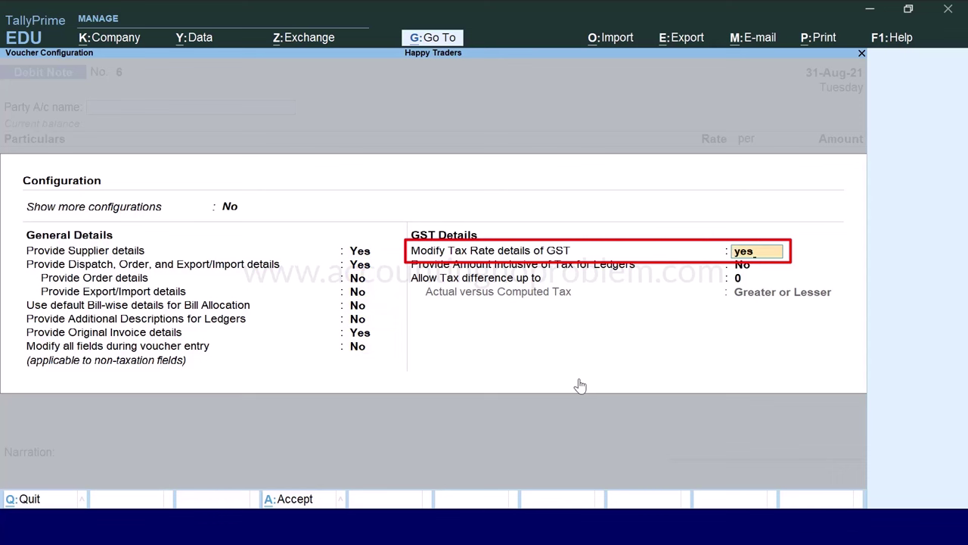
key(ctrl+a)
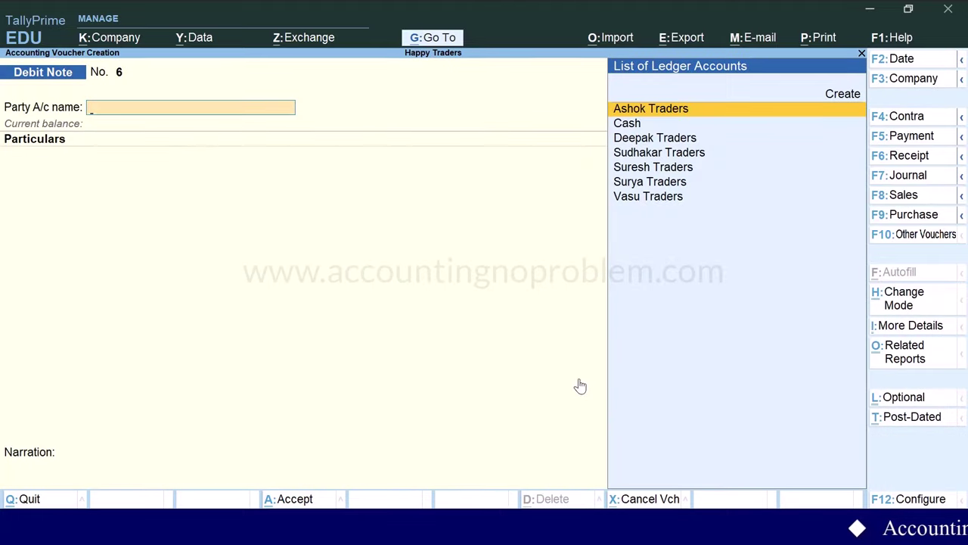
- Date Debit Note 6 as 31-Aug-21 for Sudhakar Traders, referencing original invoice 10
key(F2)
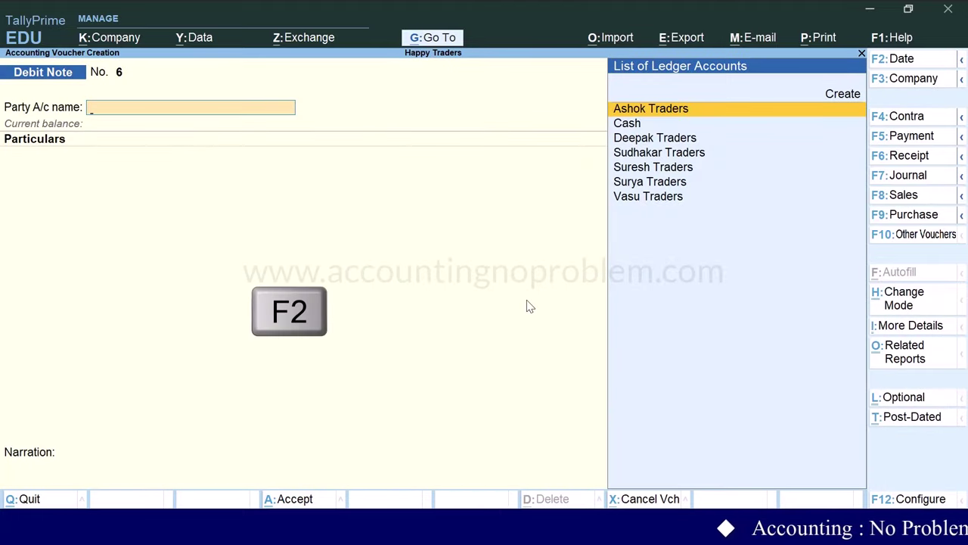
text(31.8)
key(Return)
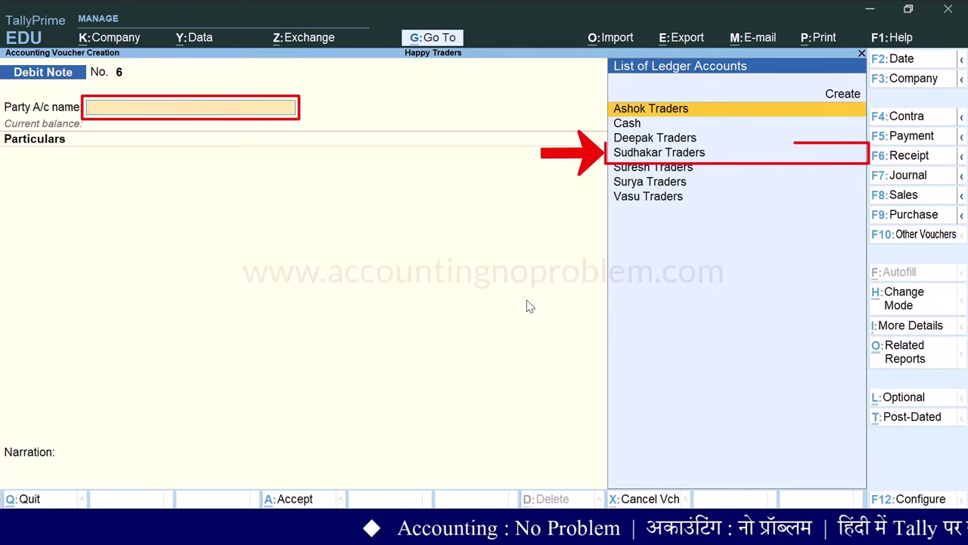
key(Down)
key(Down)
key(Down)
key(Return)
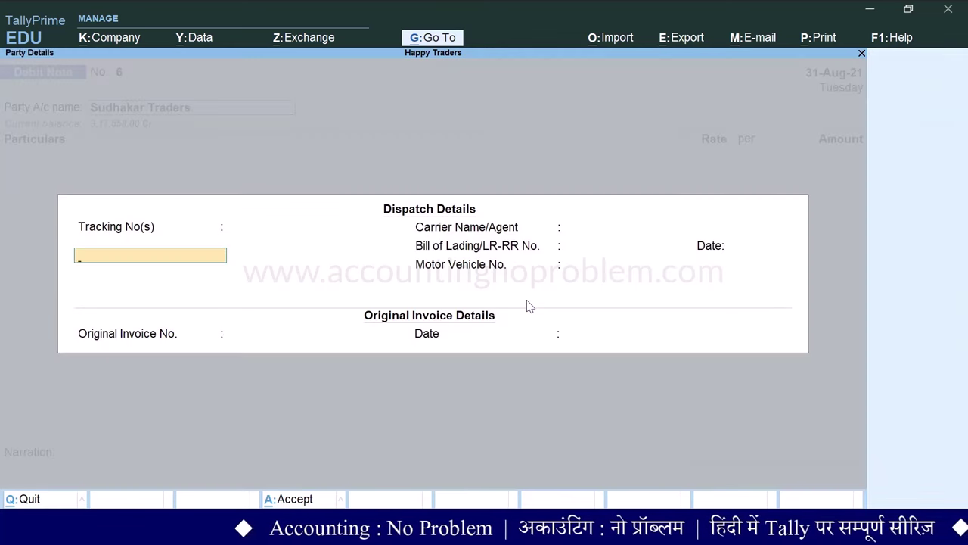
key(Return)
key(Return)
key(Return)
key(Return)
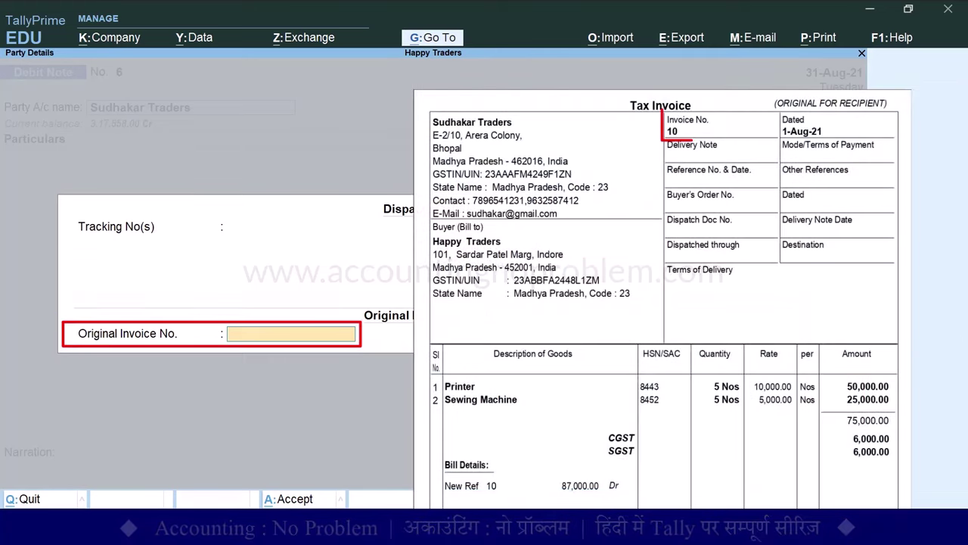
key(Return)
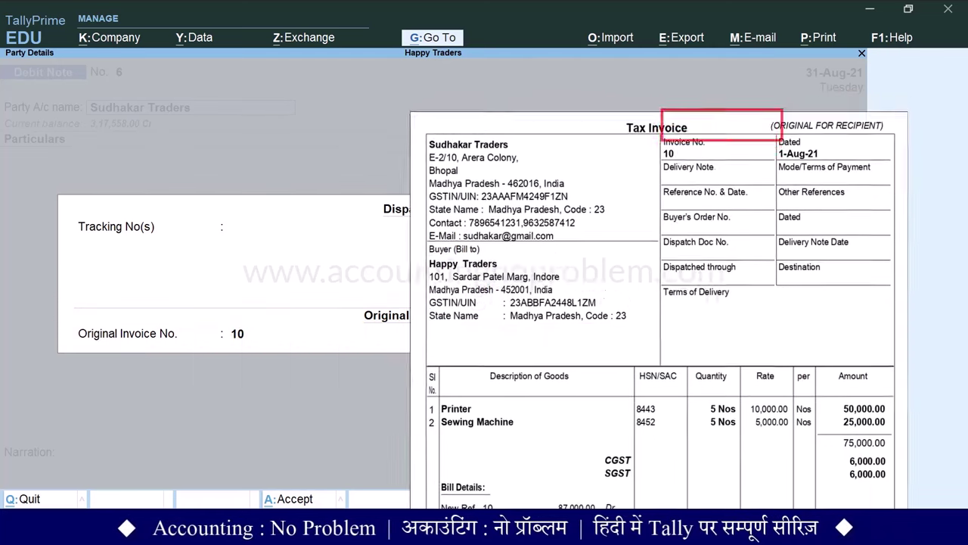
text(1.8)
key(Return)
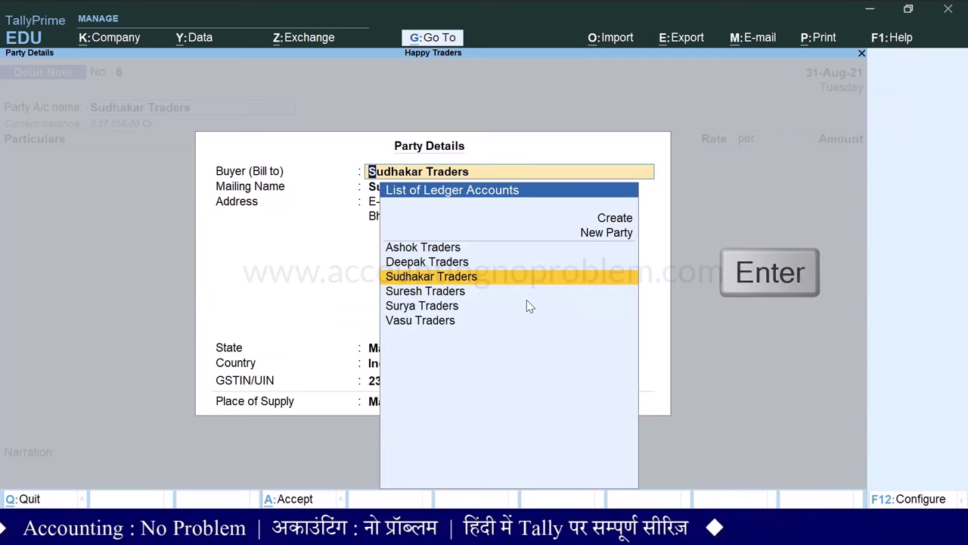
key(Return)
key(ctrl+a)
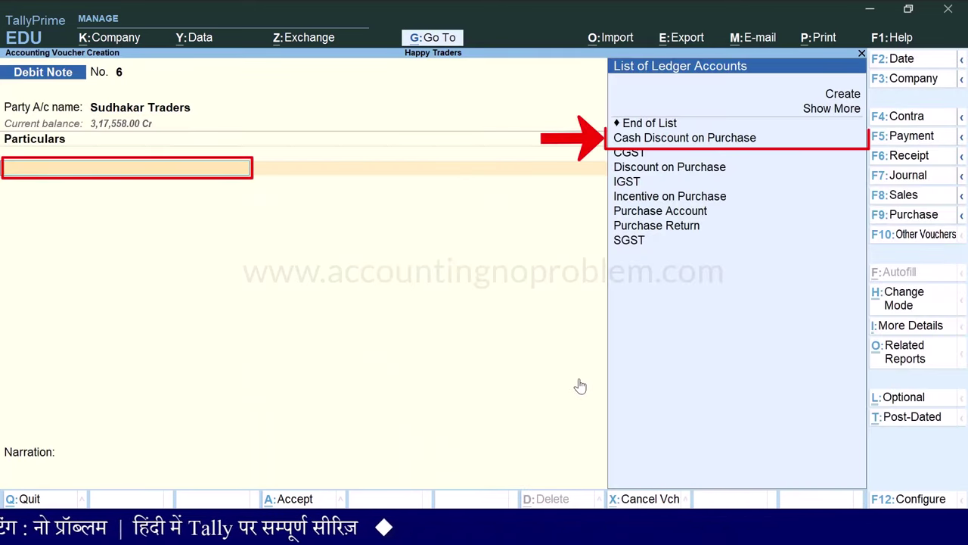
- Enter Cash Discount on Purchase as the first line for 1,500
key(Down)
key(Down)
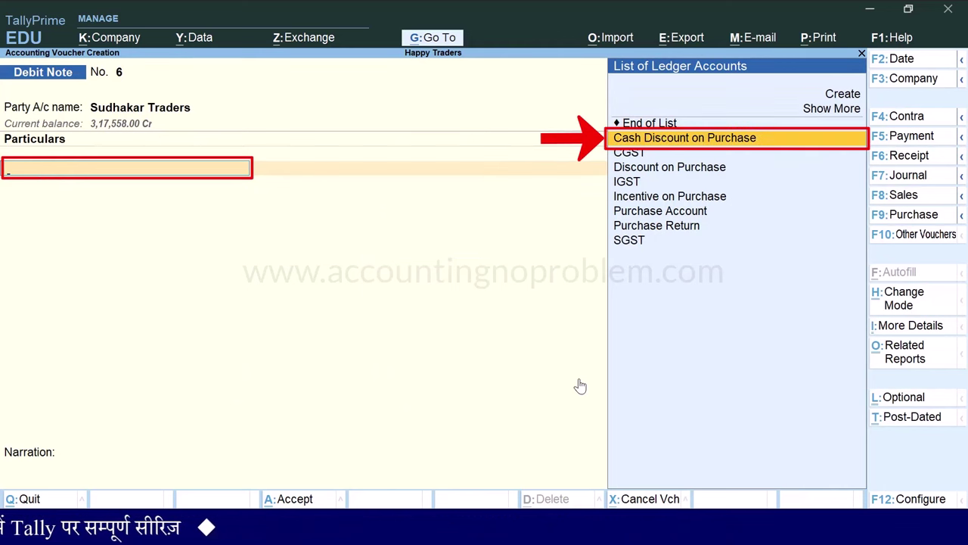
key(Return)
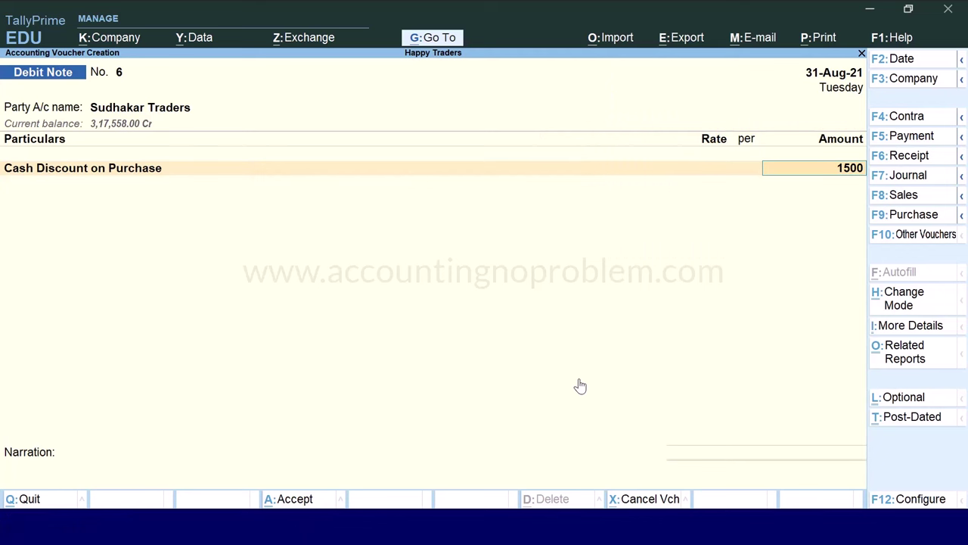
text(1500)
key(Return)
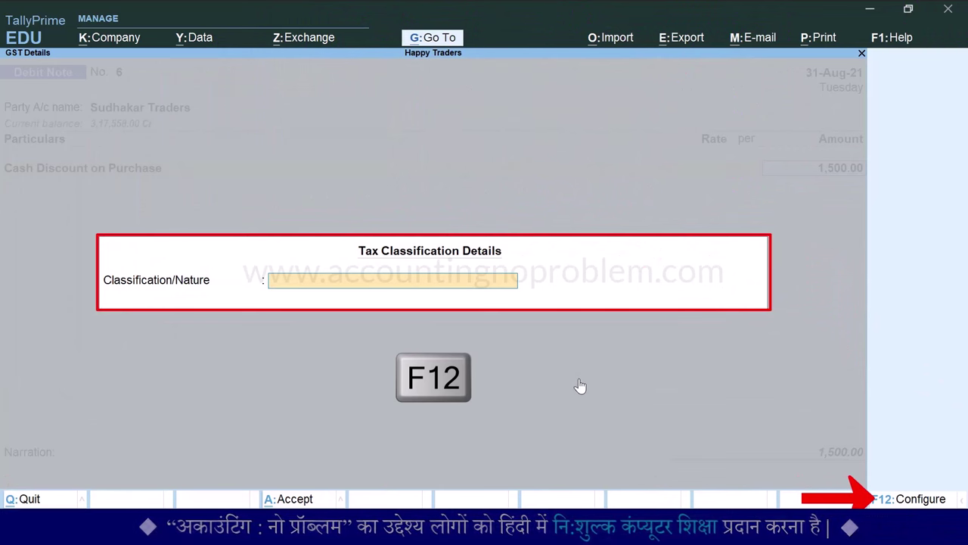
- Set Allow override assessable value and Override tax rate to Yes in GST Details configuration
key(F12)
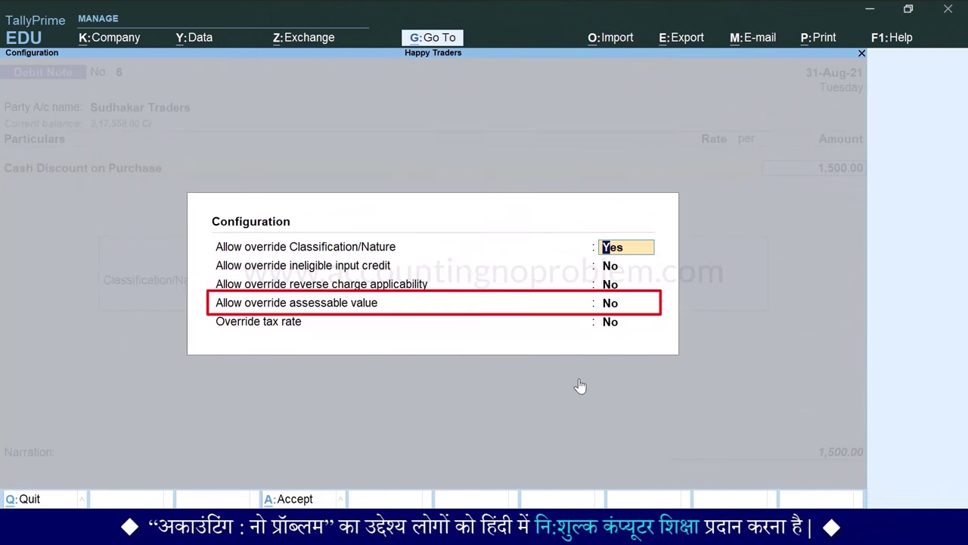
key(Down)
key(Down)
key(Down)
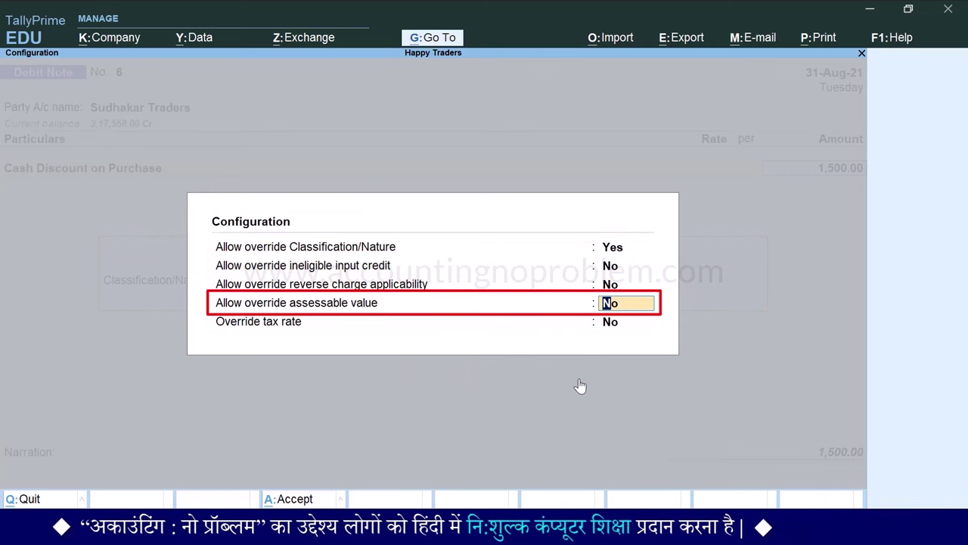
text(yes)
key(Return)
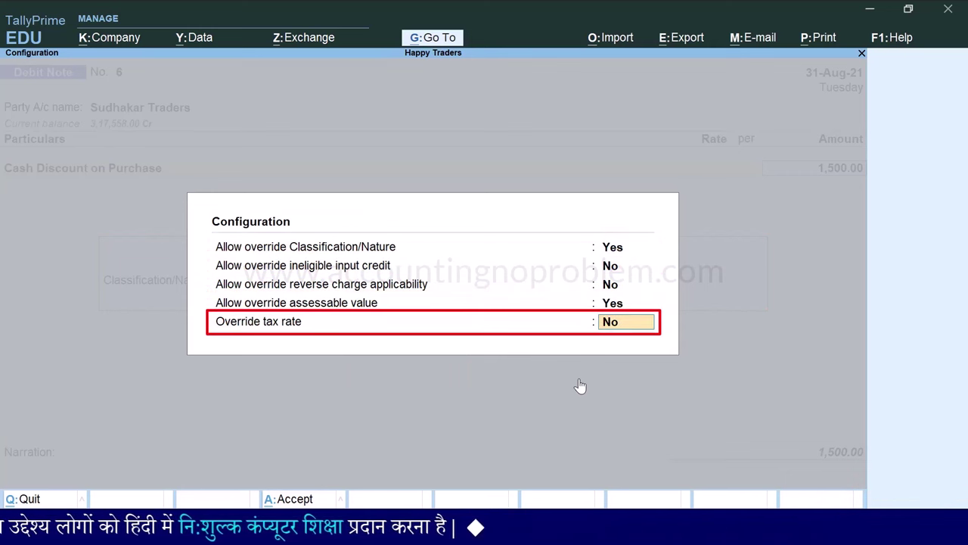
text(yes)
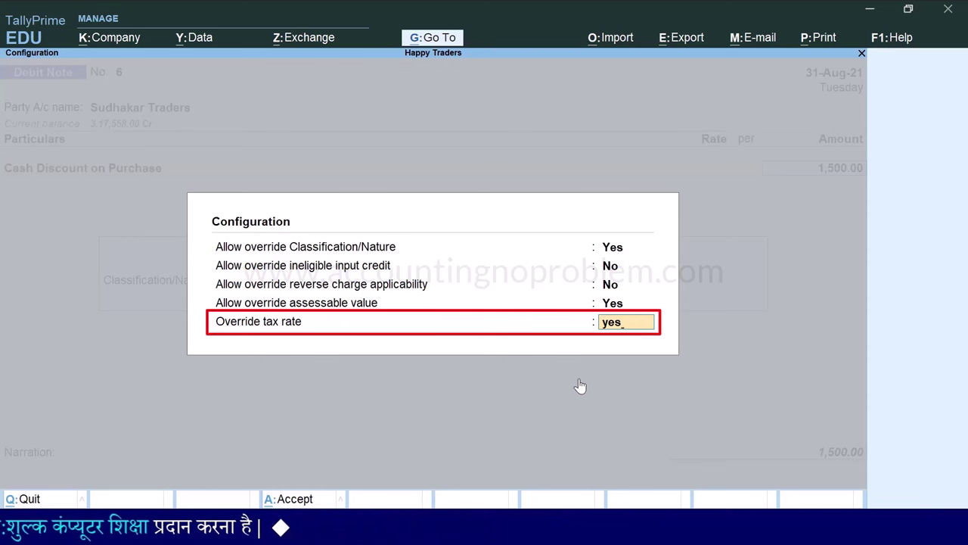
key(Return)
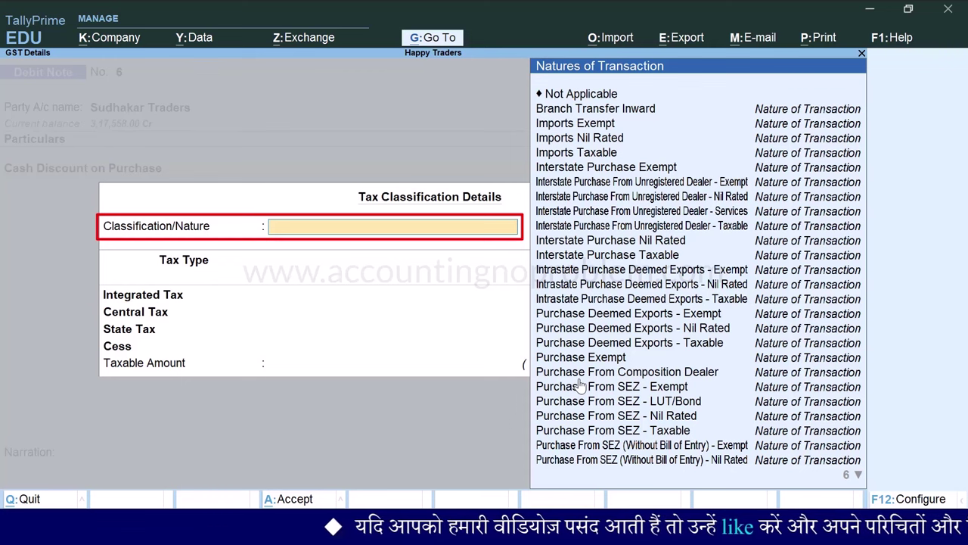
- Classify the discount line as Purchase Taxable at 16% integrated tax, split 8% CGST and 8% SGST
key(Down)
key(Down)
key(Down)
key(Down)
key(Down)
key(Down)
key(Down)
key(Down)
key(Down)
key(Down)
key(Down)
key(Down)
key(Down)
key(Down)
key(Down)
key(Down)
key(Down)
key(Down)
key(Down)
key(Down)
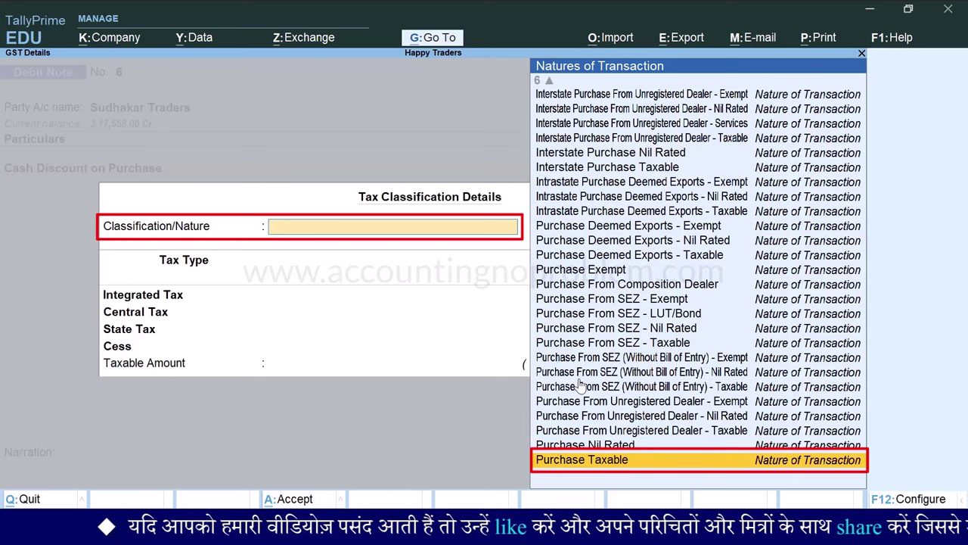
key(Return)
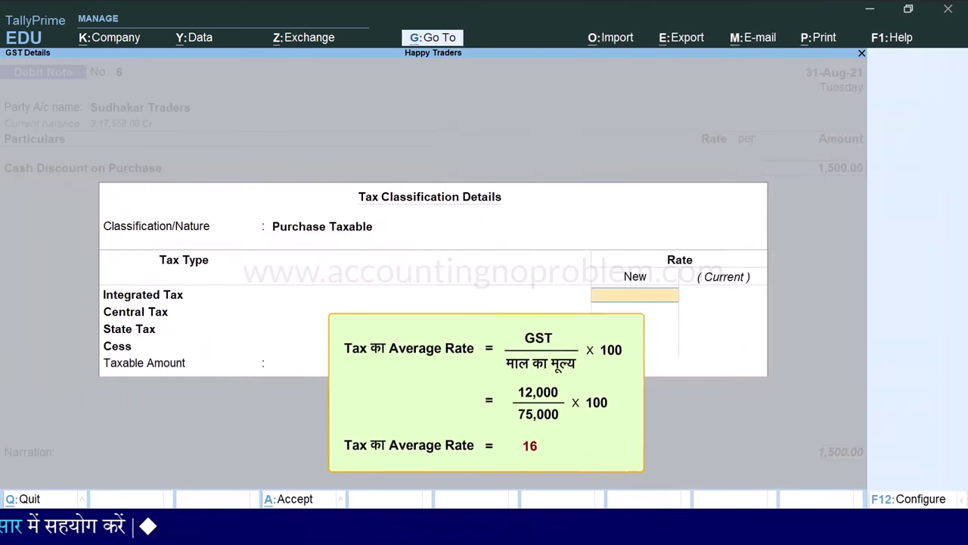
text(16)
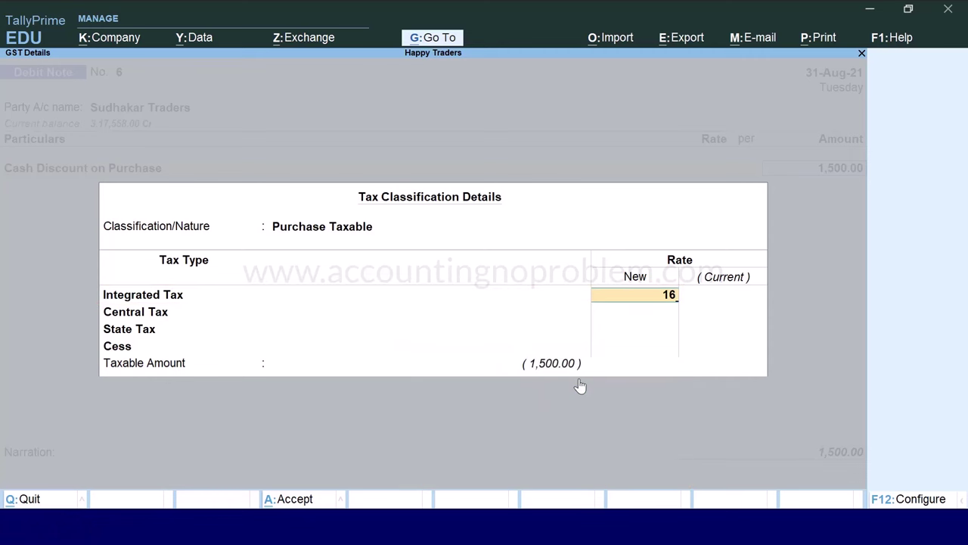
key(Return)
key(Return)
key(Return)
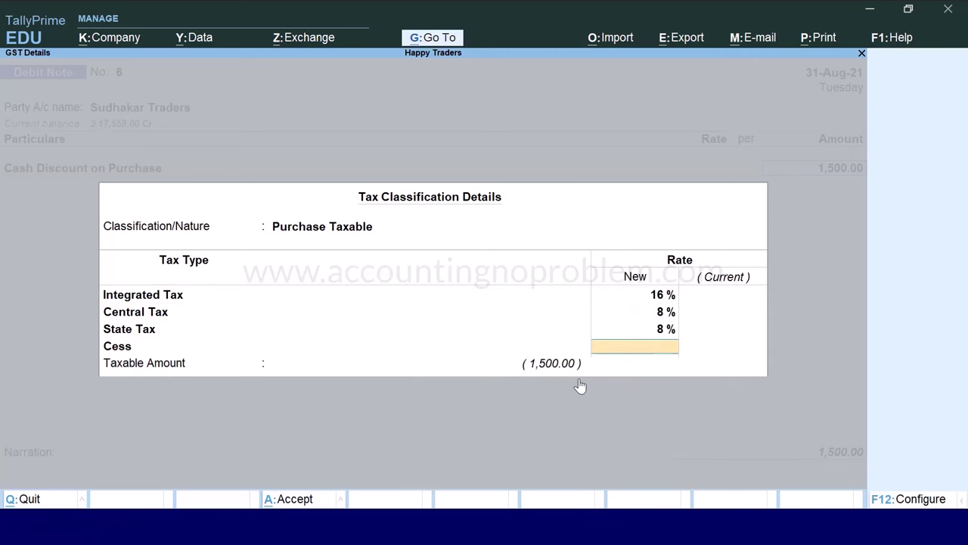
key(Return)
key(Return)
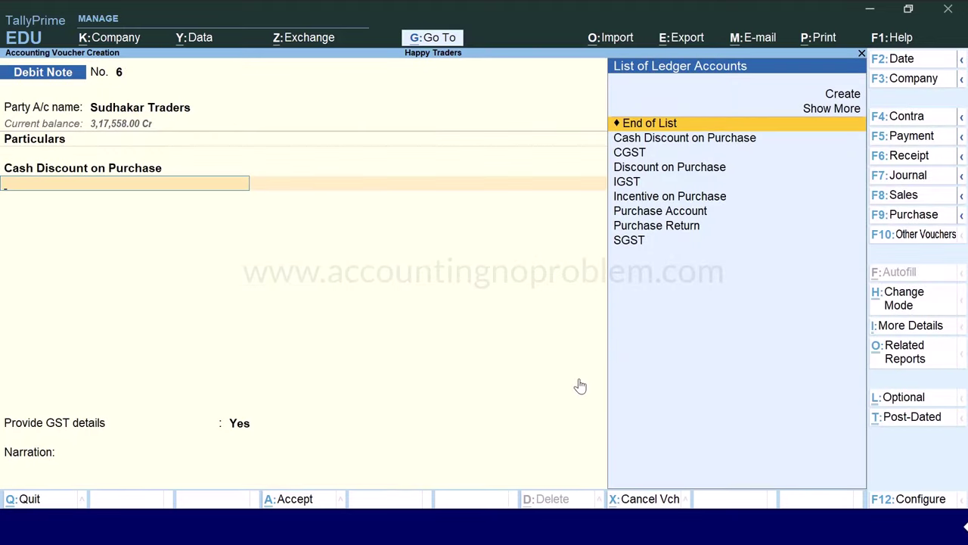
- Add CGST and SGST ledger lines to the debit note
key(Down)
key(Down)
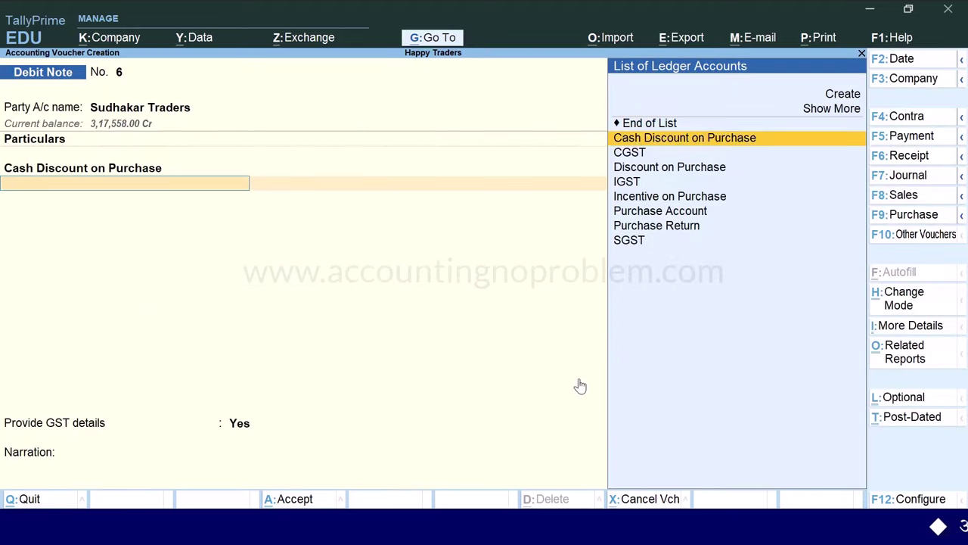
key(Return)
key(Return)
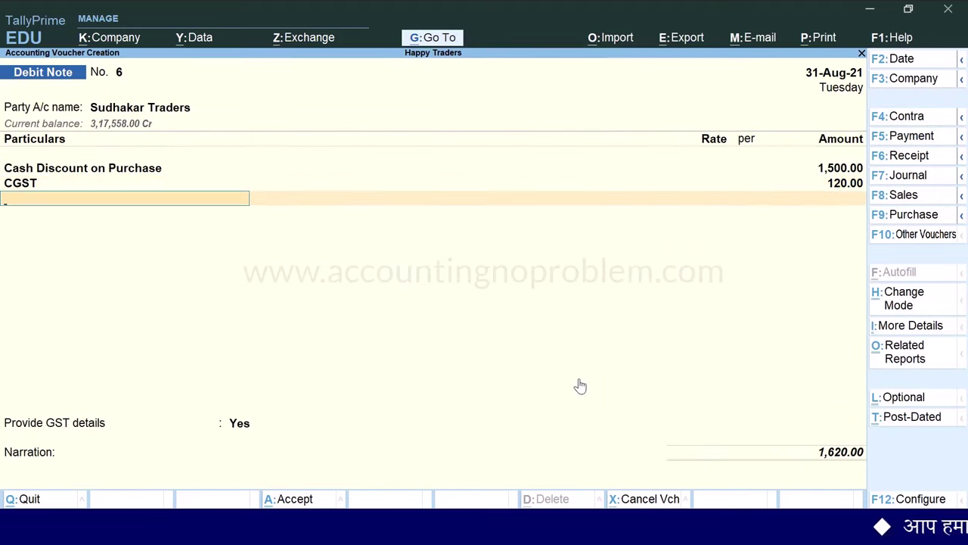
text(S)
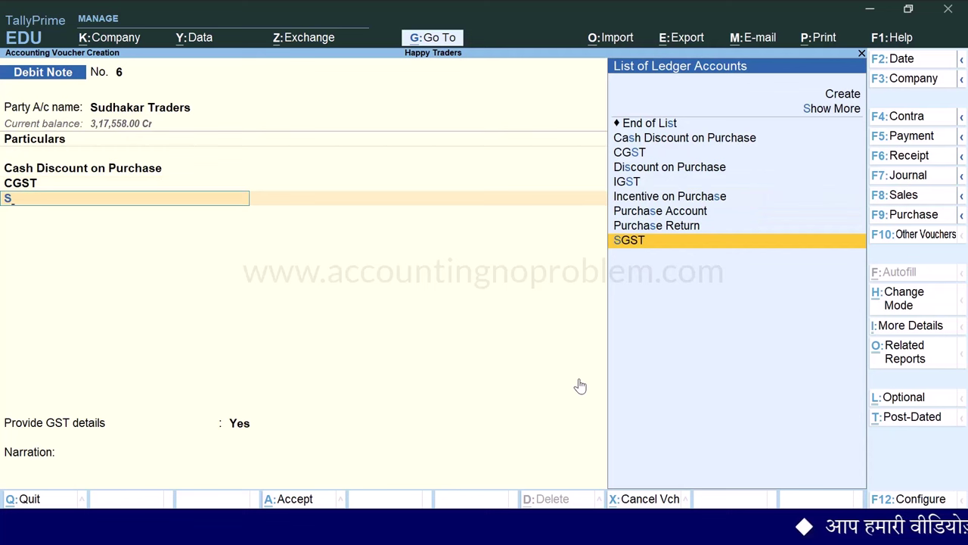
key(Return)
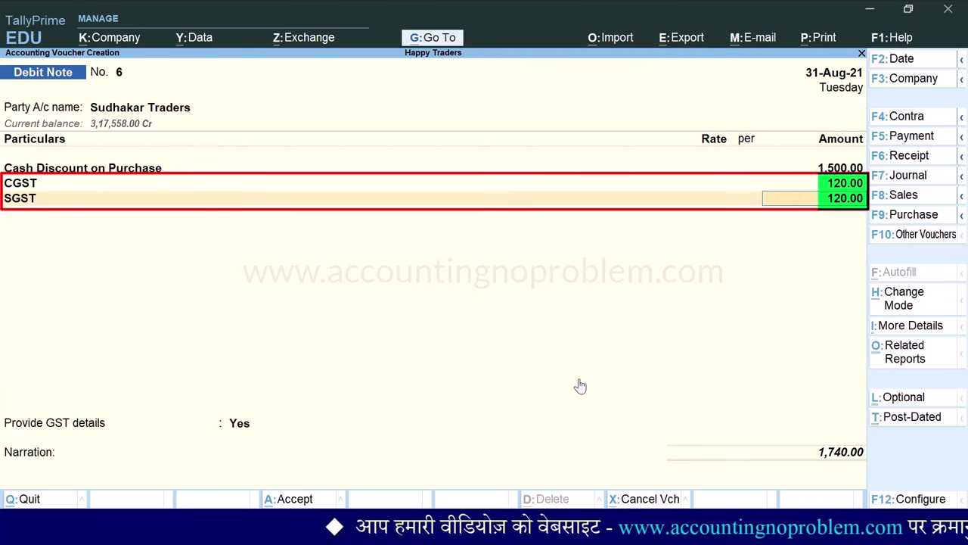
key(Return)
- Provide GST details with reason 02-Post Sale Discount, leaving the supplier's note number blank
key(Return)
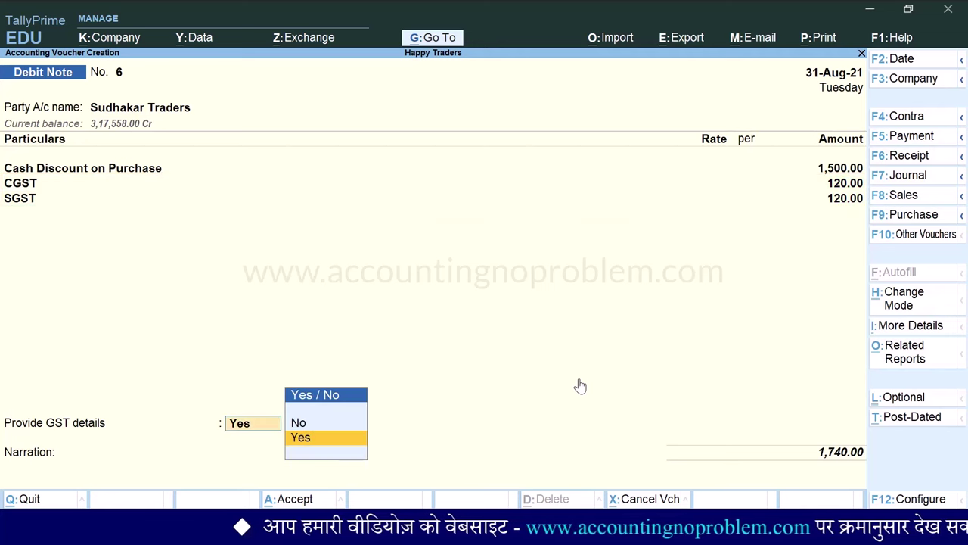
key(Return)
key(Down)
key(Down)
key(Return)
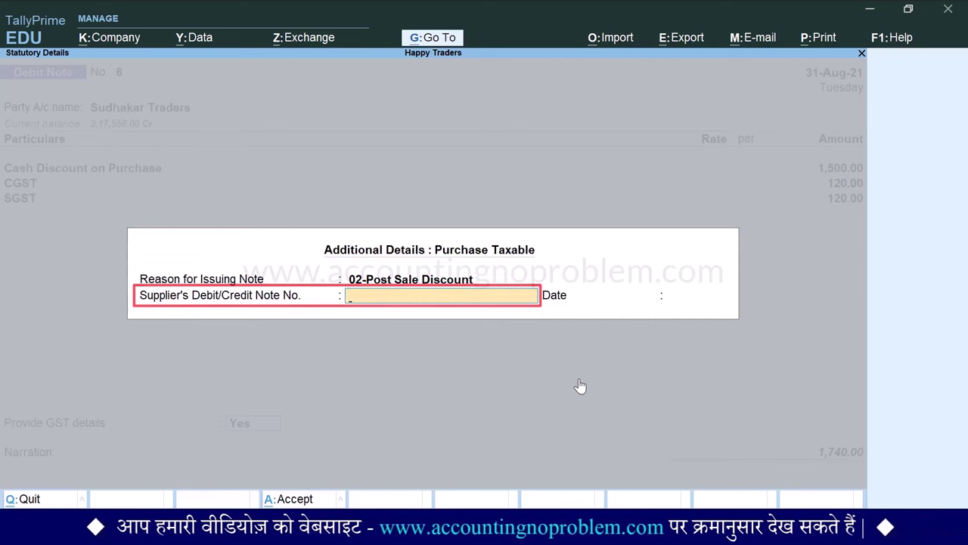
key(Return)
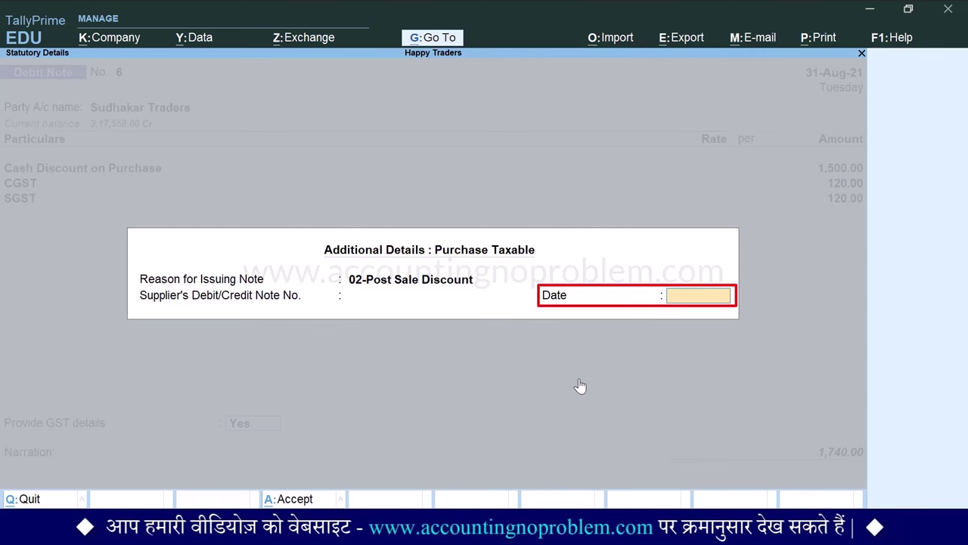
key(Return)
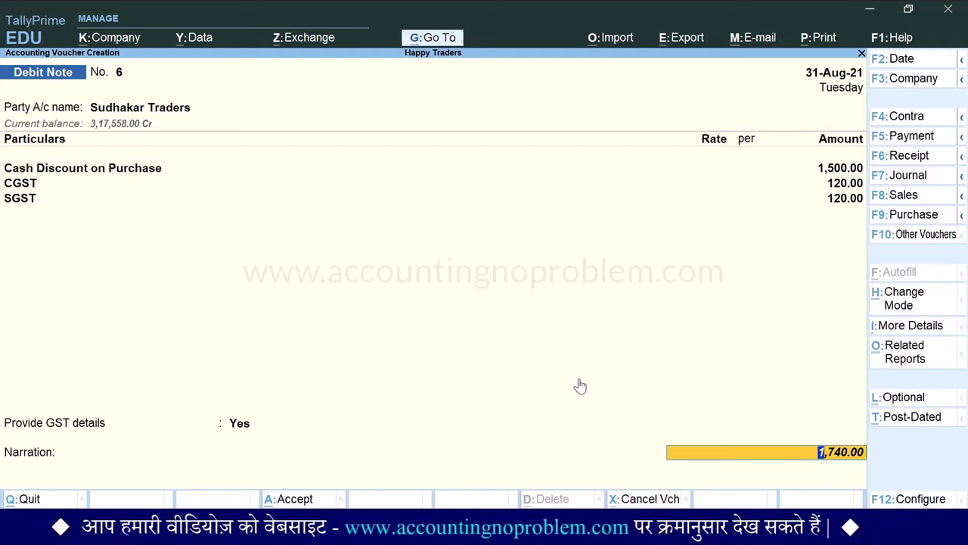
- Allocate the 1,740.00 total against bill 10, add narration 'Being 2% cash discount received on Purchase.' and save
key(Return)
key(Return)
key(Down)
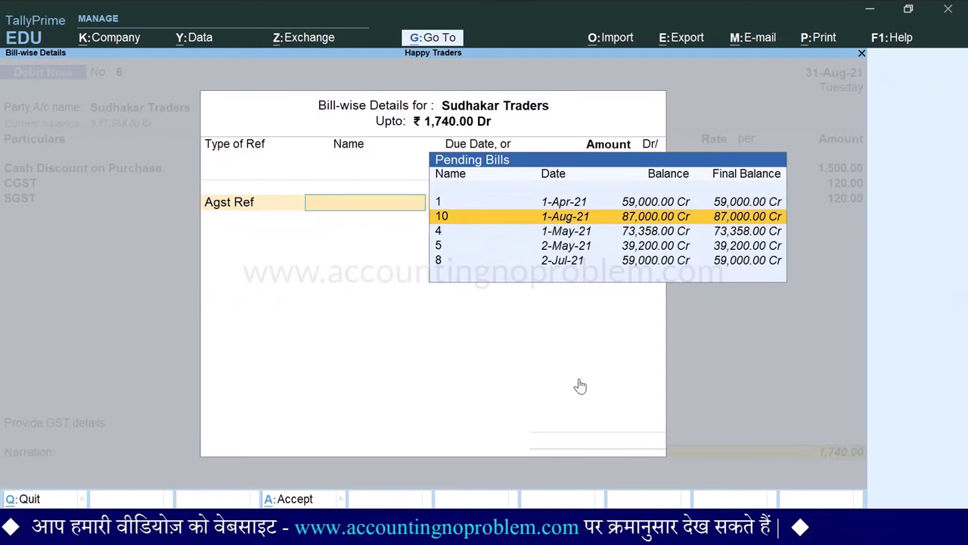
key(Return)
key(Return)
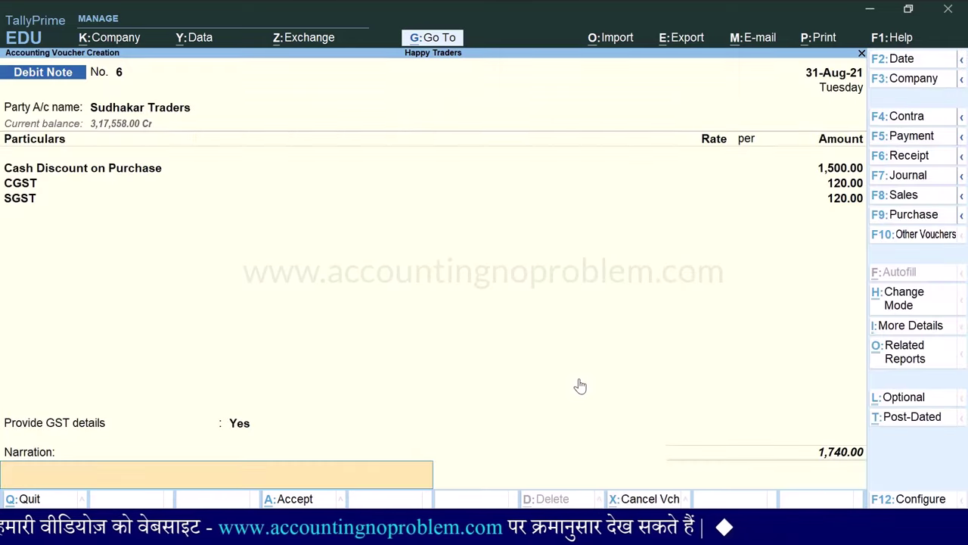
text(Being 2% cash discount received on Purchase.)
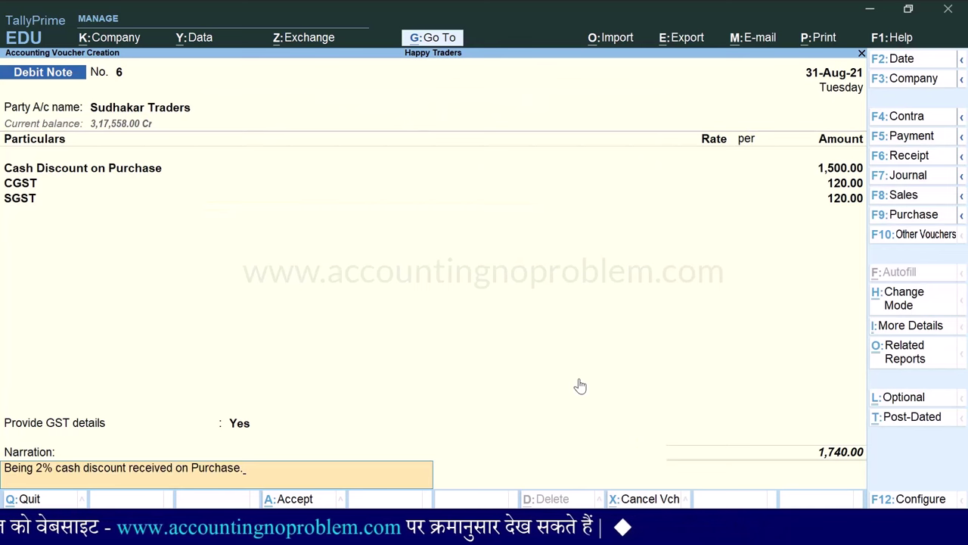
key(Return)
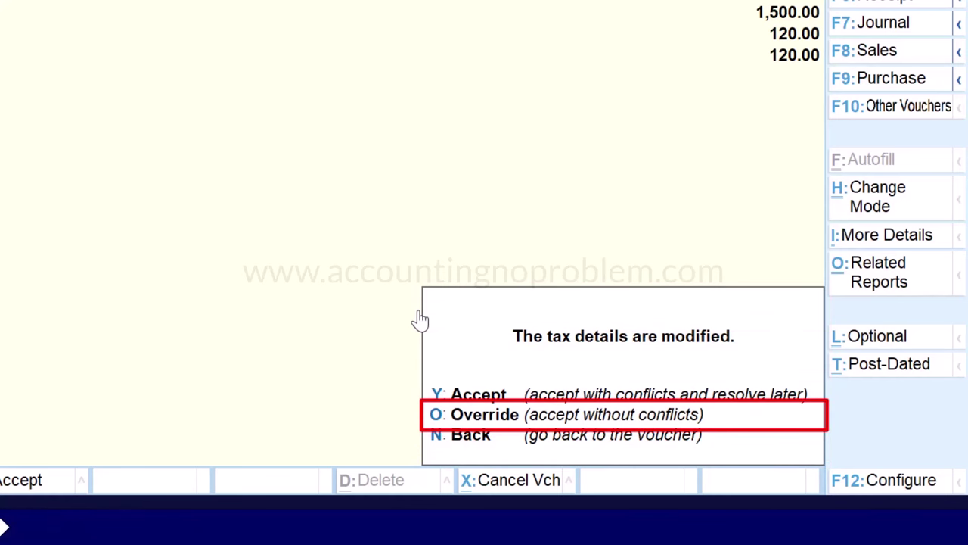
key(o)
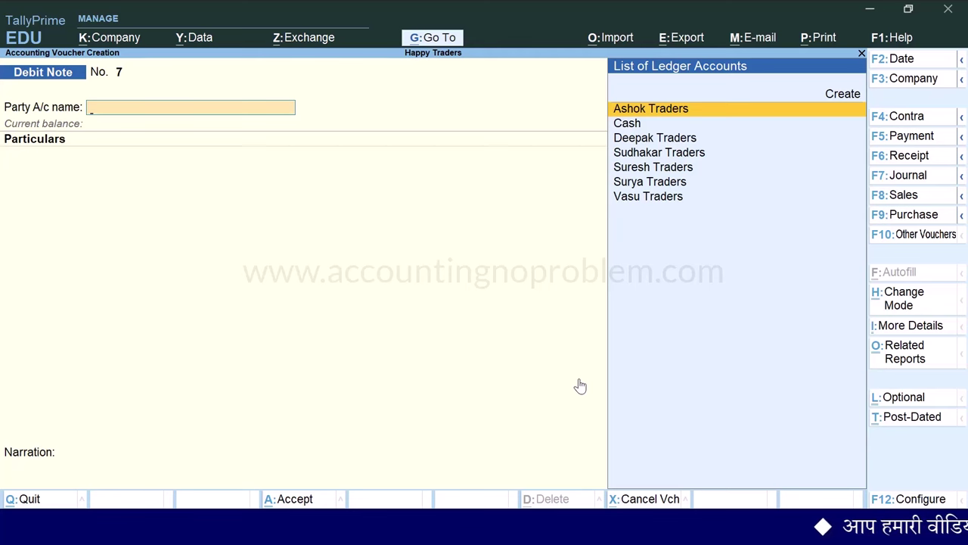
key(alt+g)
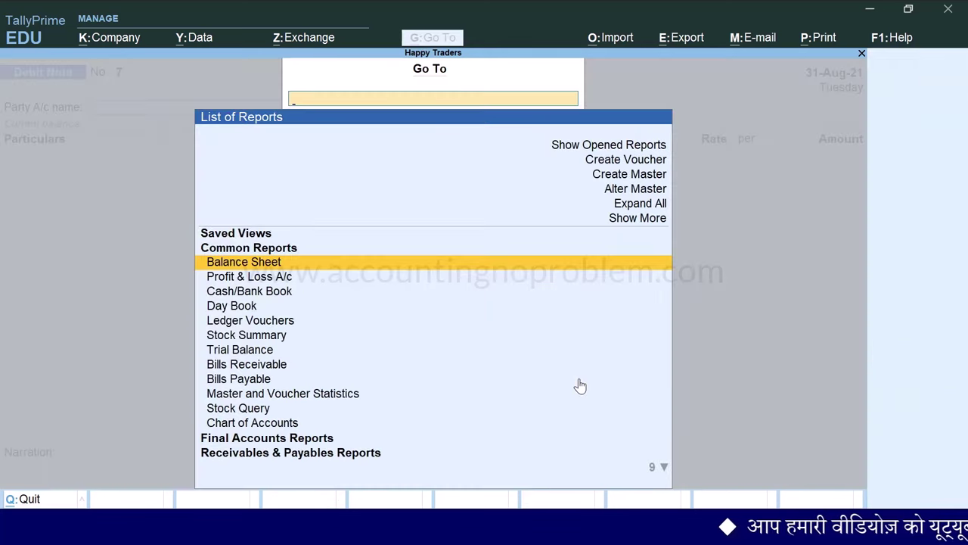
text(Gst)
key(Down)
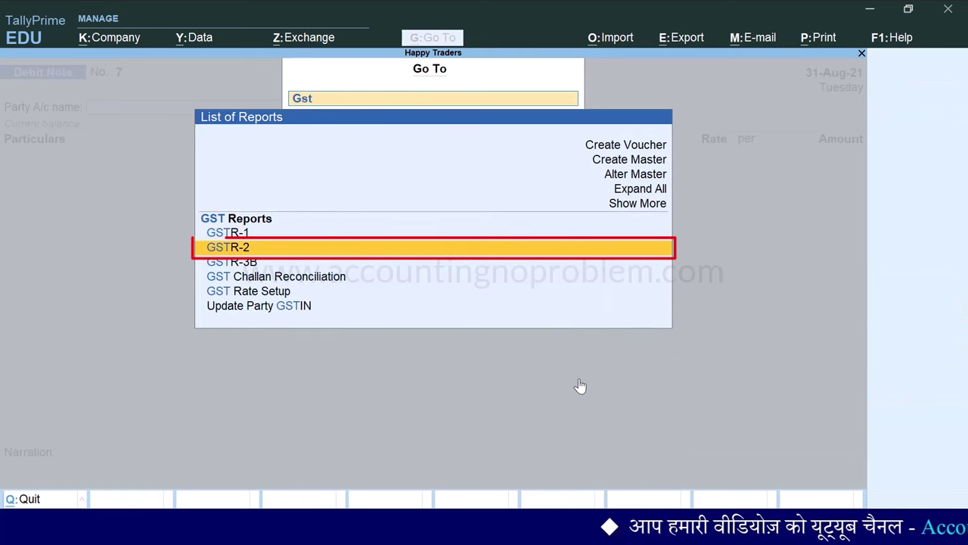
key(Return)
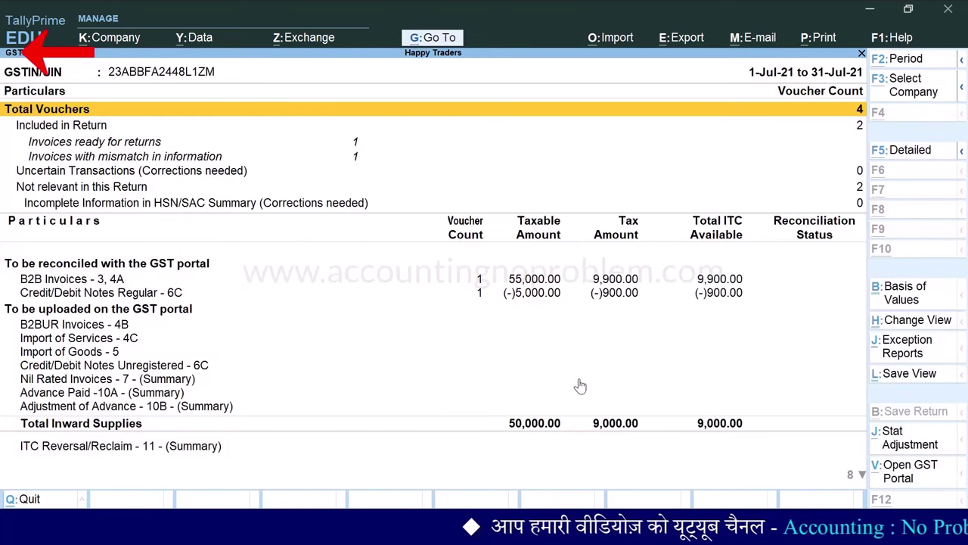
key(alt+F2)
text(1.8)
key(Return)
text(31.8)
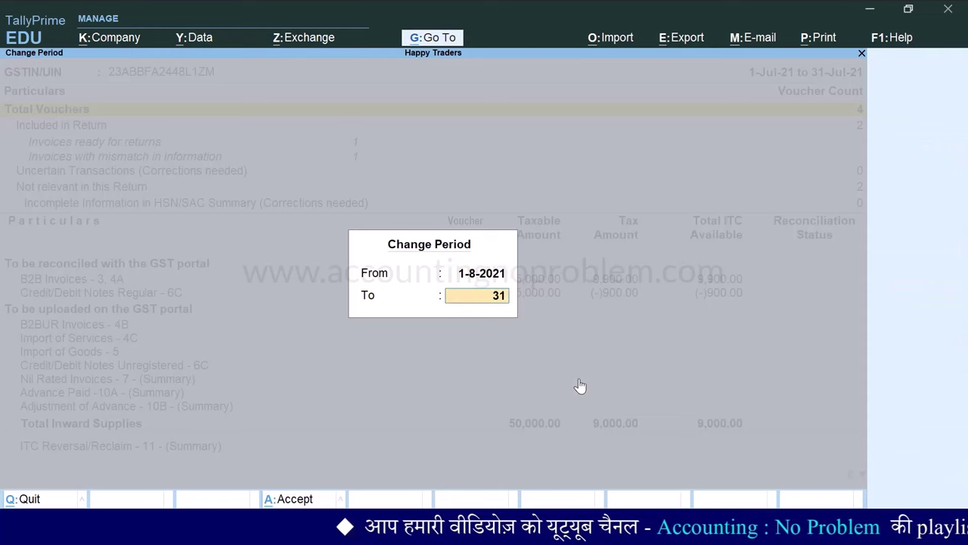
key(Down)
key(Down)
key(Down)
key(Down)
key(Down)
key(Down)
key(Down)
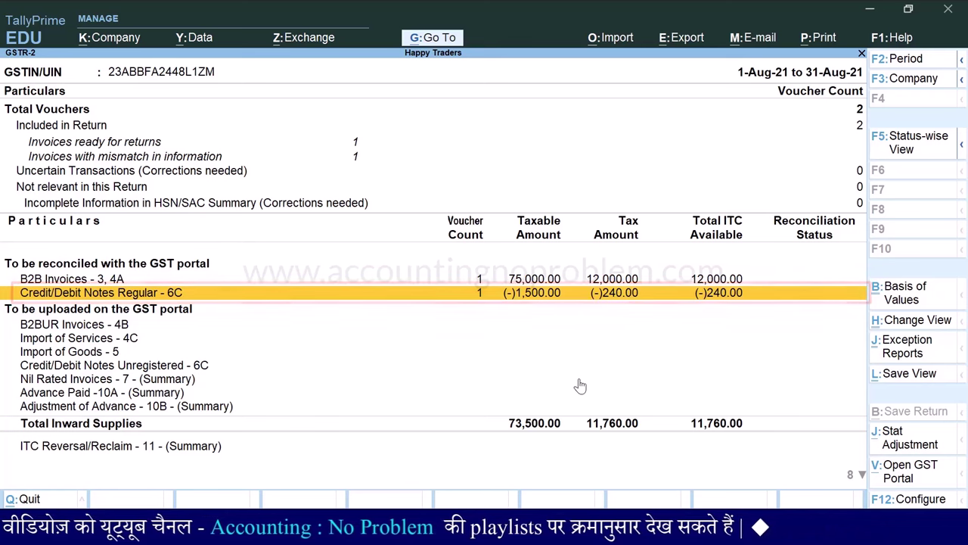
key(Escape)
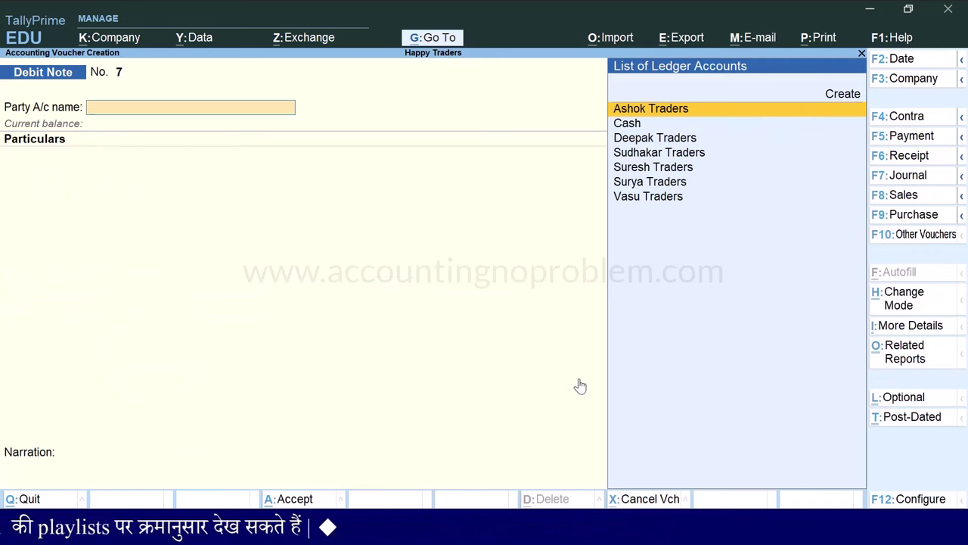
- Start a new payment voucher dated 31-Aug-21
key(F5)
key(F2)
text(31.8)
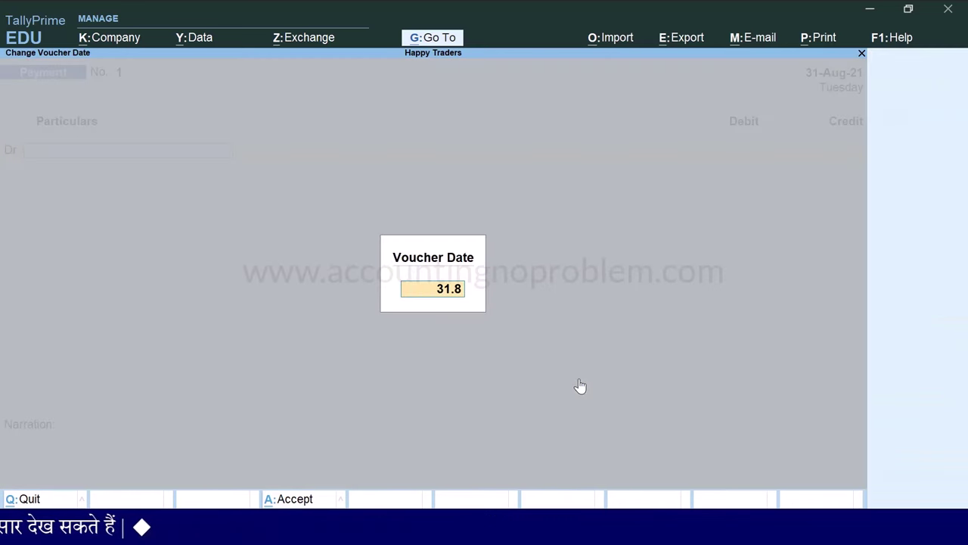
key(Return)
- Debit Sudhakar Traders 85,260 against bill 10
text(S)
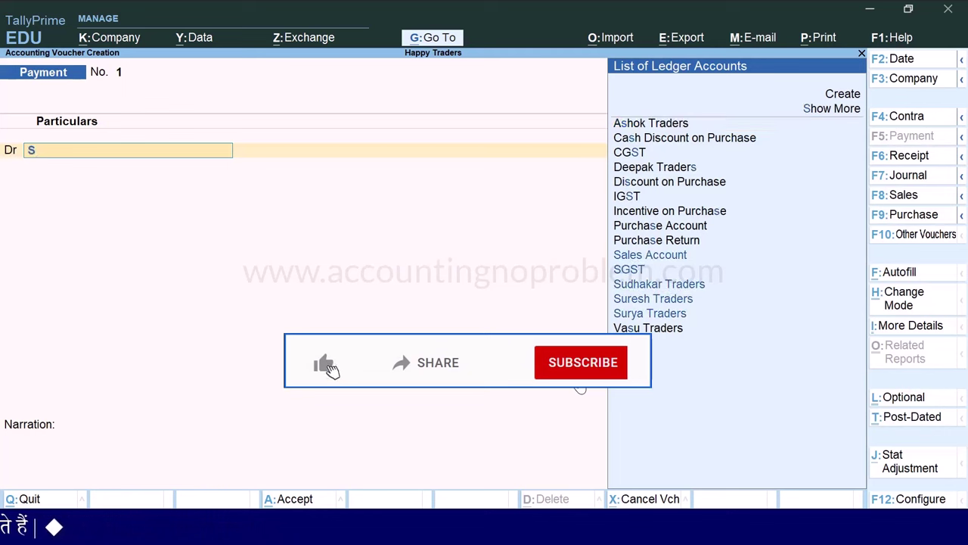
key(Down)
key(Down)
key(Return)
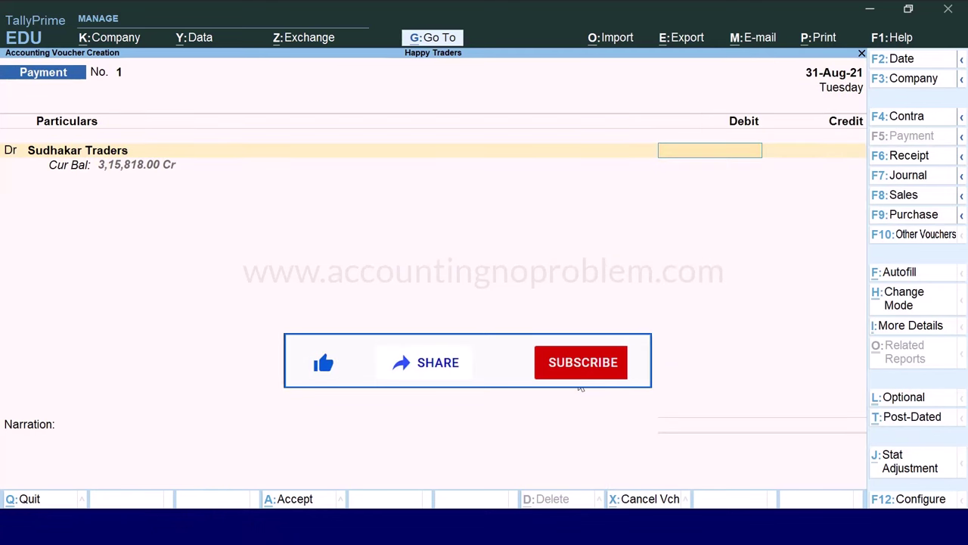
text(85,260)
key(Return)
key(Return)
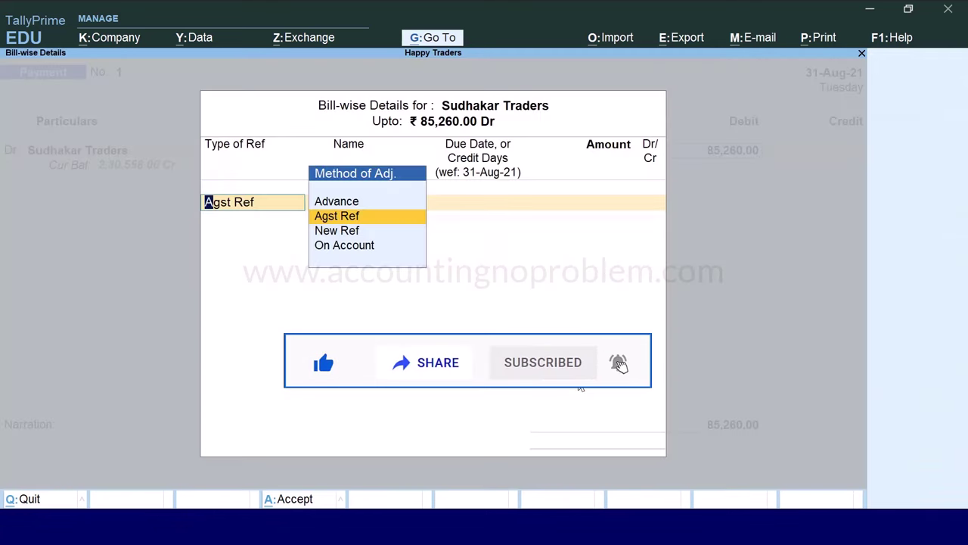
key(Down)
key(Return)
key(Return)
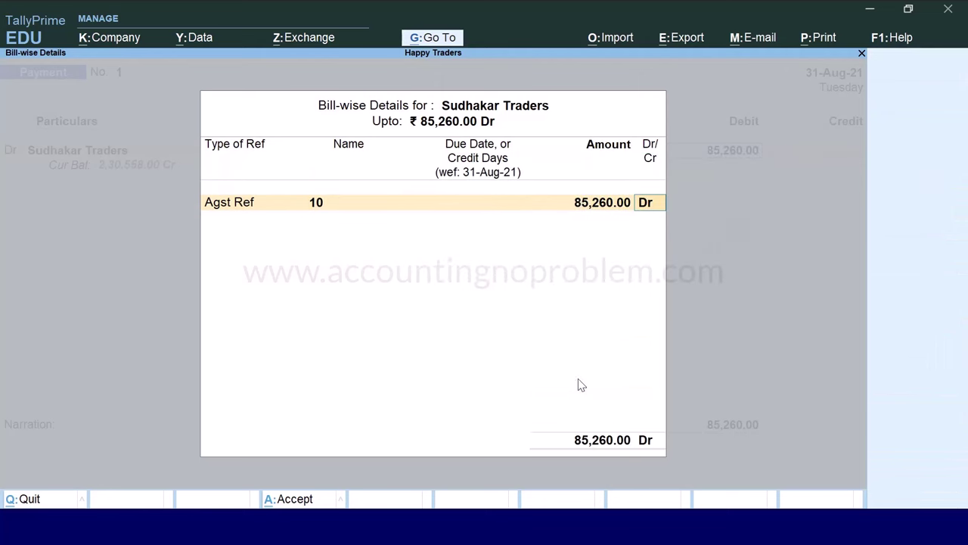
- Credit Cash for 85,260 and save the payment voucher
key(Return)
text(c)
key(Return)
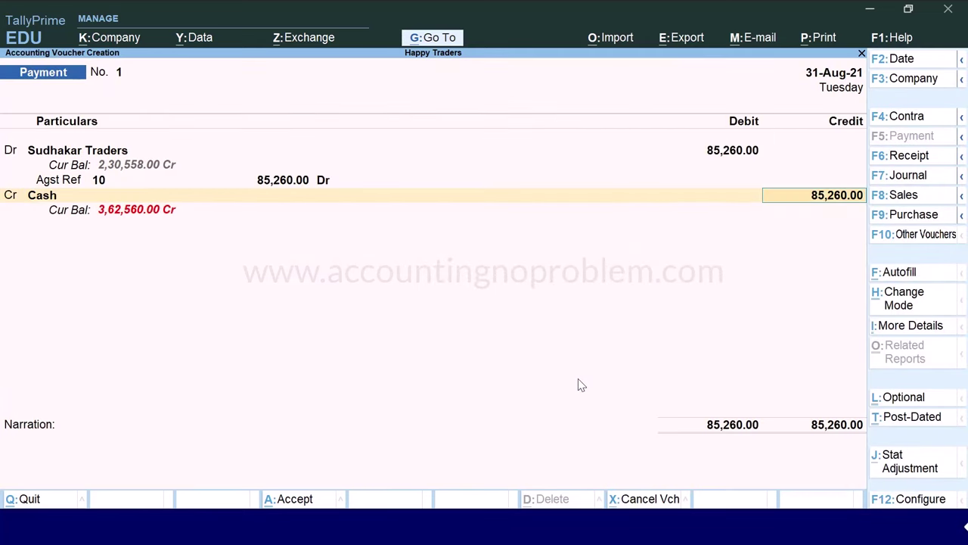
key(Return)
key(Return)
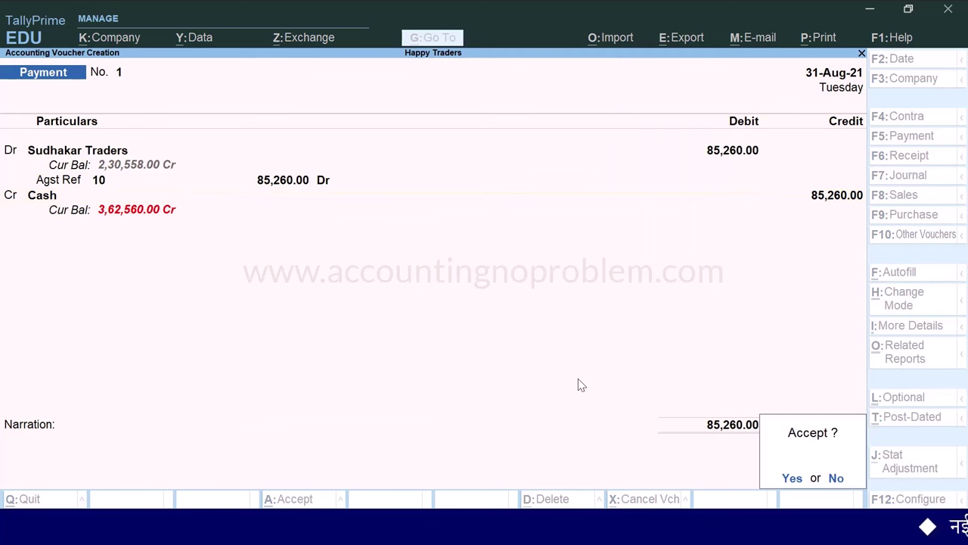
key(Return)
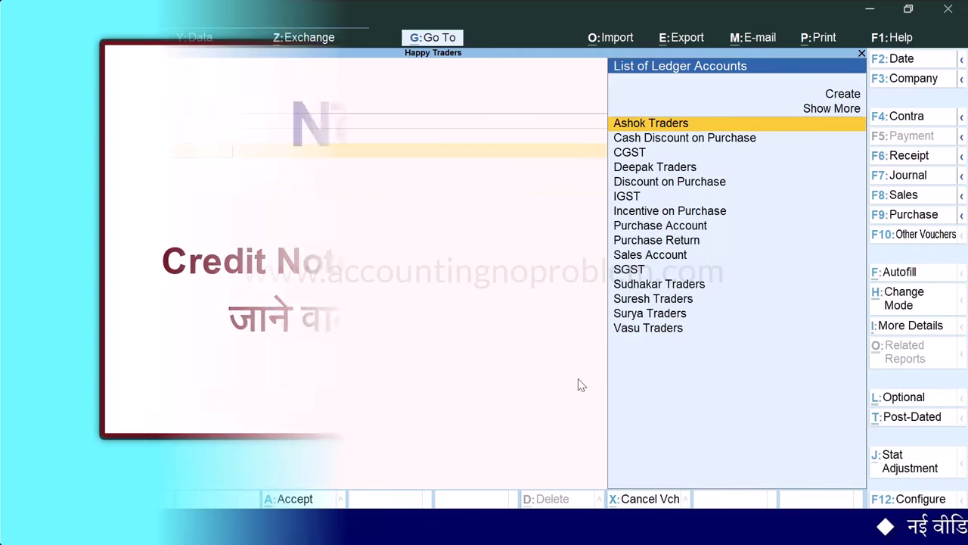
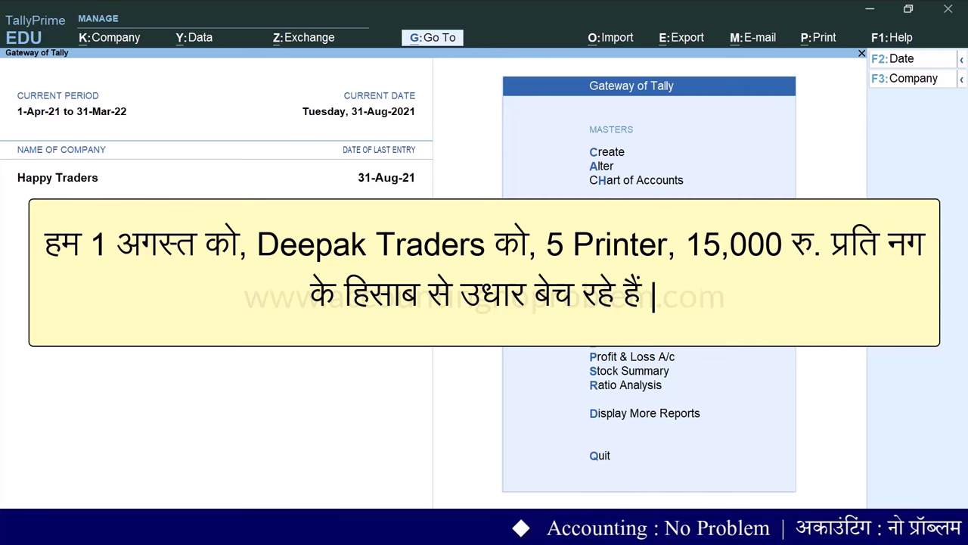
- Start a Sales voucher in Item Invoice mode dated 1-8 (1-Aug-21)
key(v)
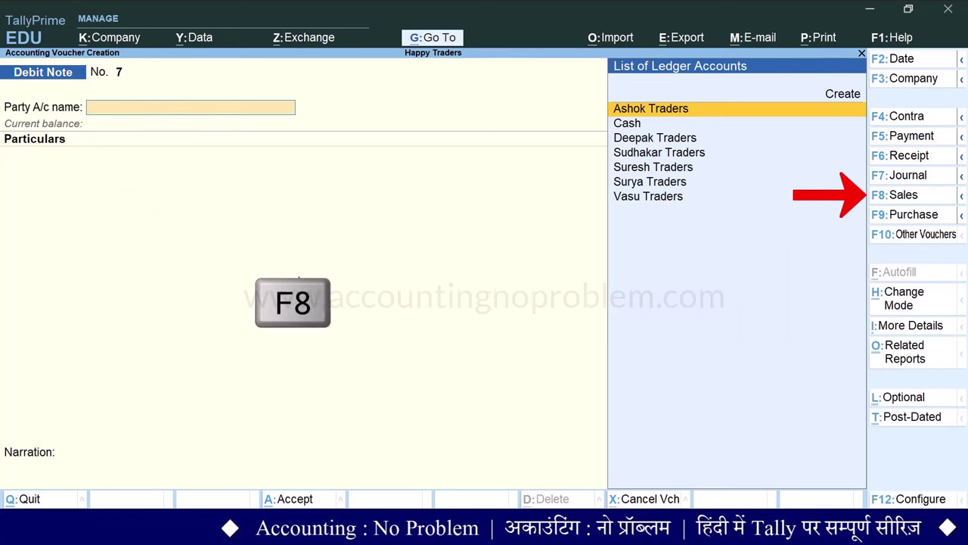
key(F8)
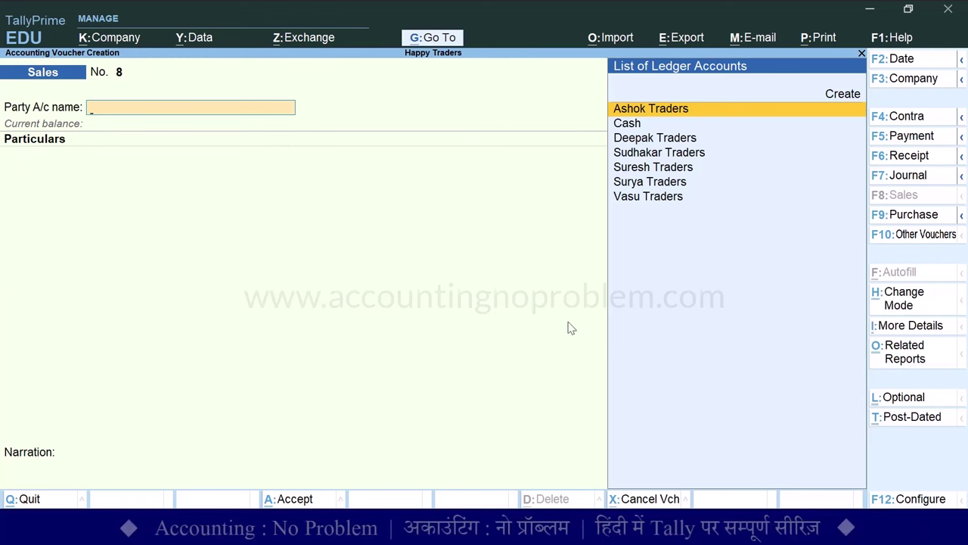
click(896, 295)
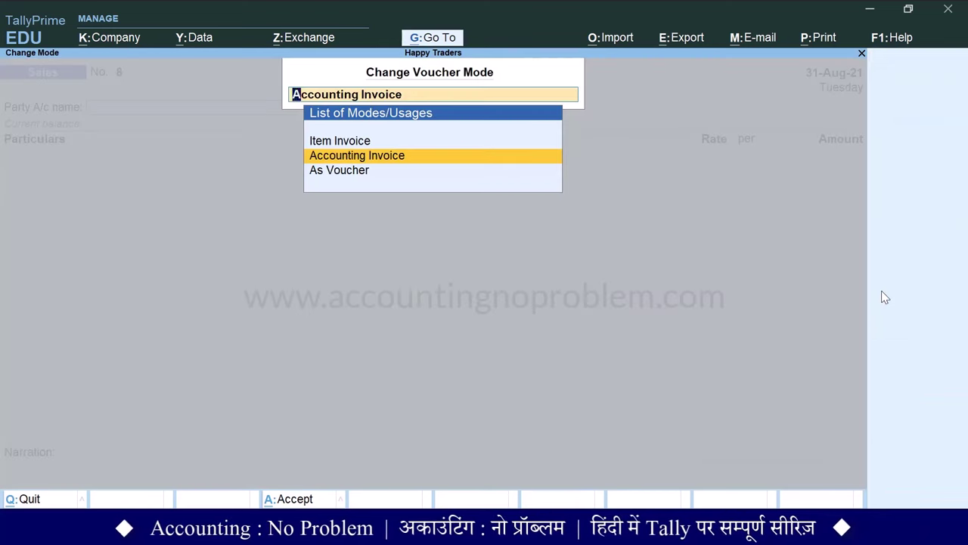
key(Up)
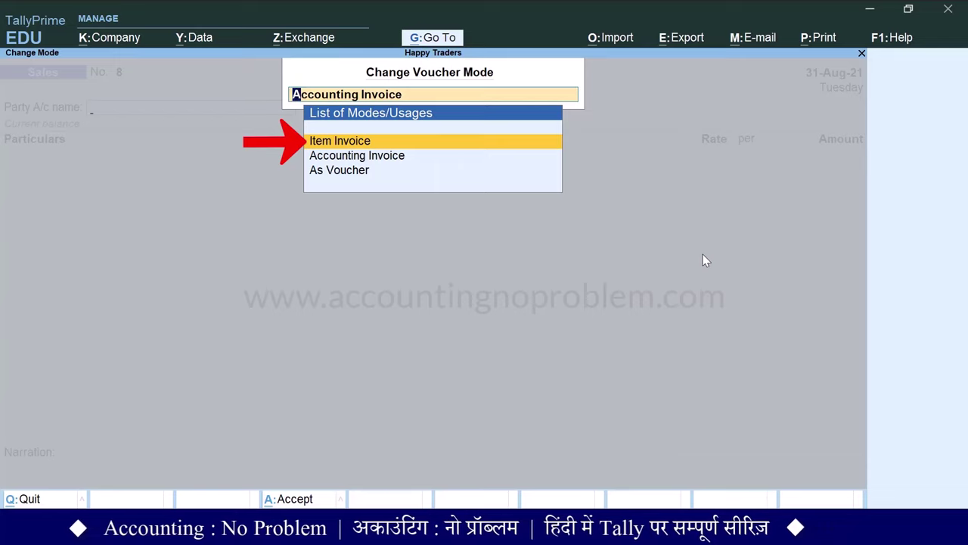
key(Return)
key(F2)
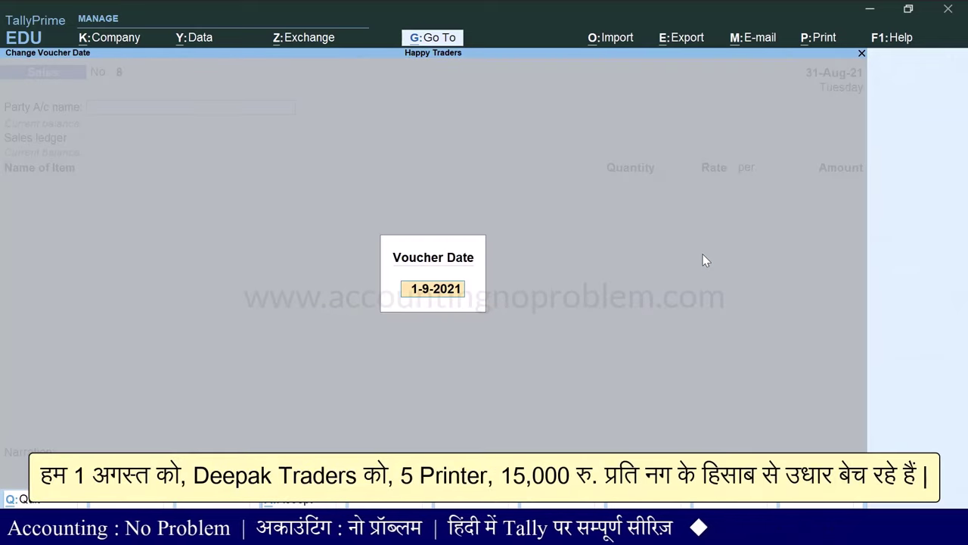
text(1-8)
key(Return)
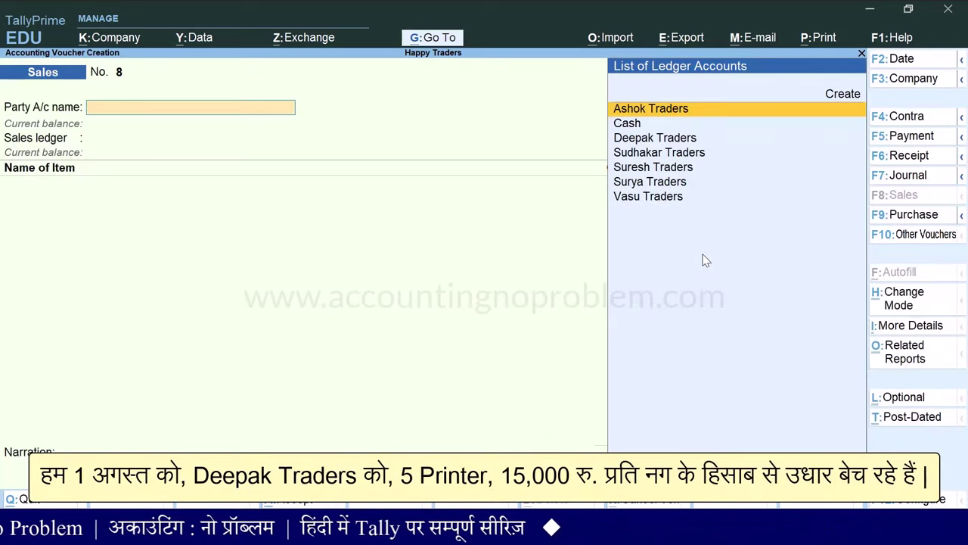
- Choose Deepak Traders as party with Sales Account, and enter 5 Printers at 15,000
key(Down)
key(Down)
key(Return)
key(Return)
key(Return)
key(Return)
key(Return)
key(Return)
key(Return)
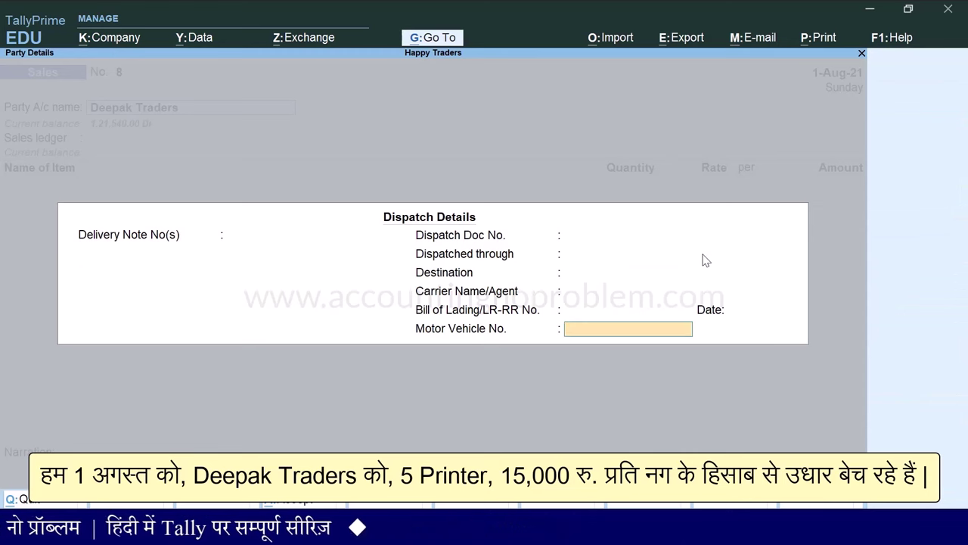
key(Return)
key(Return)
key(Return)
key(Return)
key(Return)
key(Return)
key(Return)
key(Return)
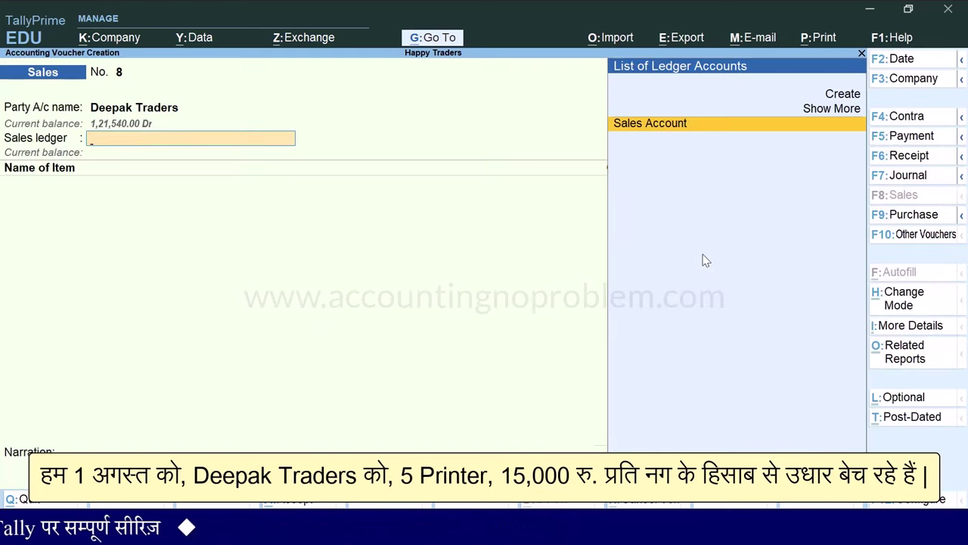
key(Return)
text(P)
key(Return)
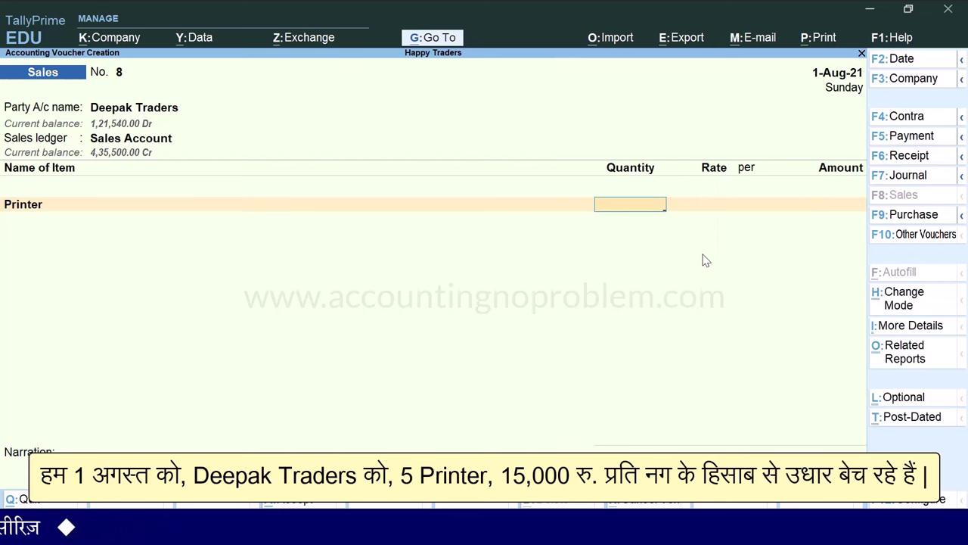
text(5)
key(Return)
key(Return)
key(Return)
key(Return)
key(Return)
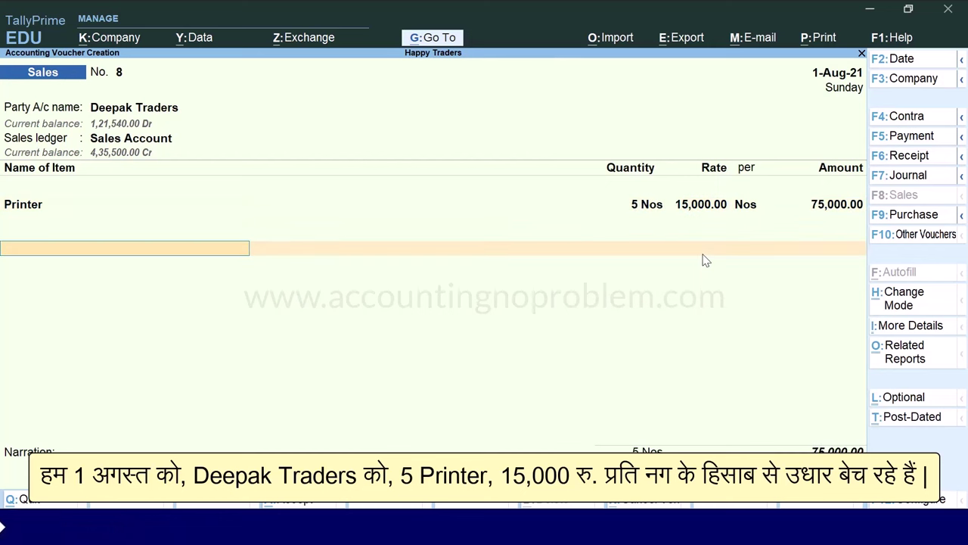
key(space)
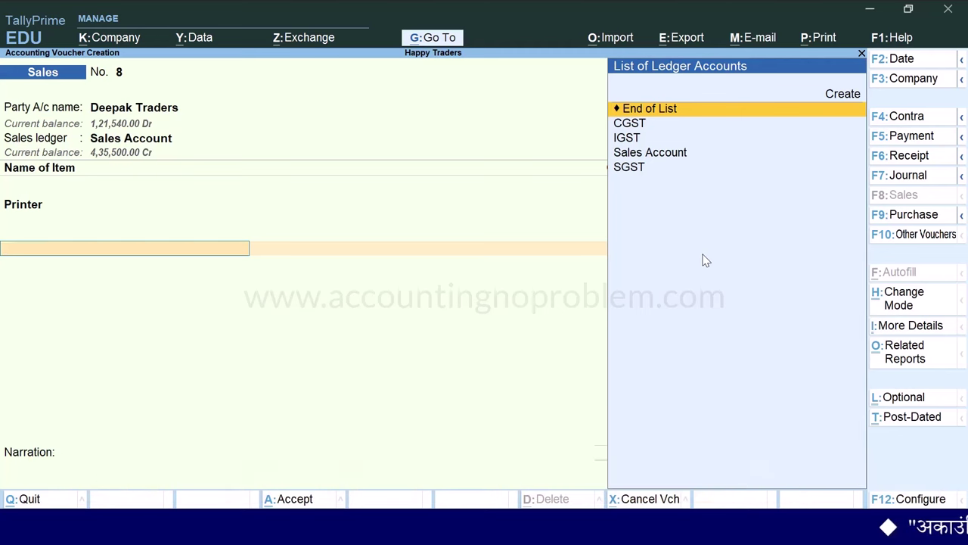
- Add CGST and SGST ledgers of 6,750 each, bringing the invoice total to 88,500
text(C)
key(Return)
text(S)
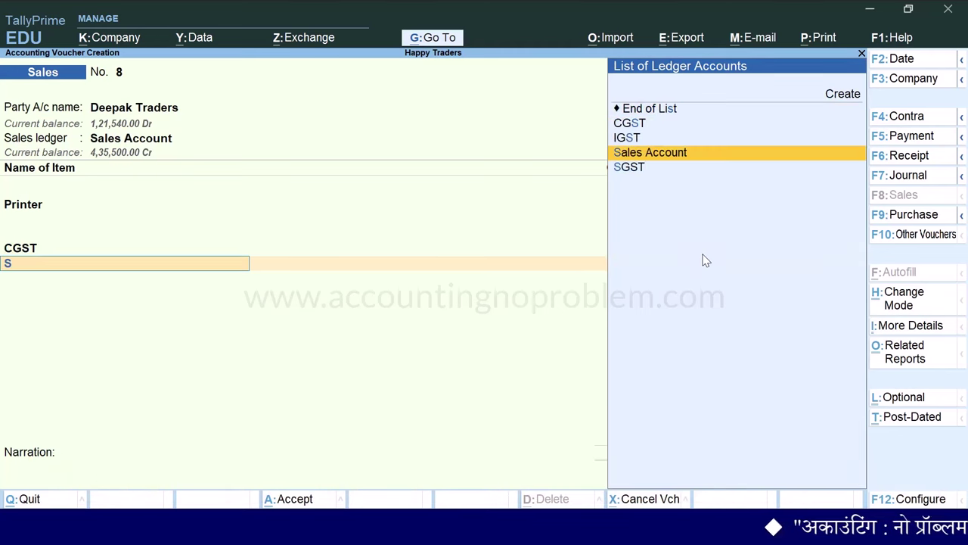
key(Down)
key(Return)
key(Return)
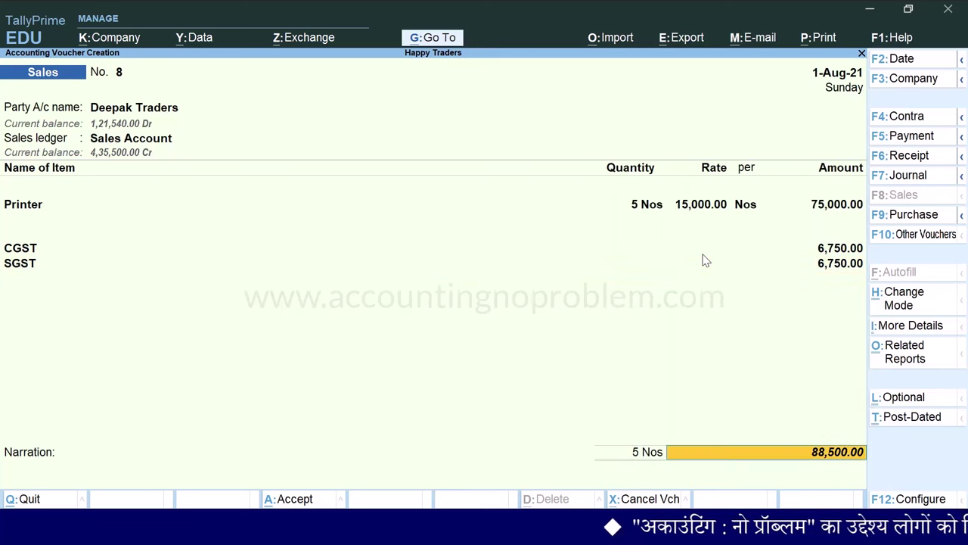
key(Return)
key(Return)
key(Return)
key(Return)
key(Return)
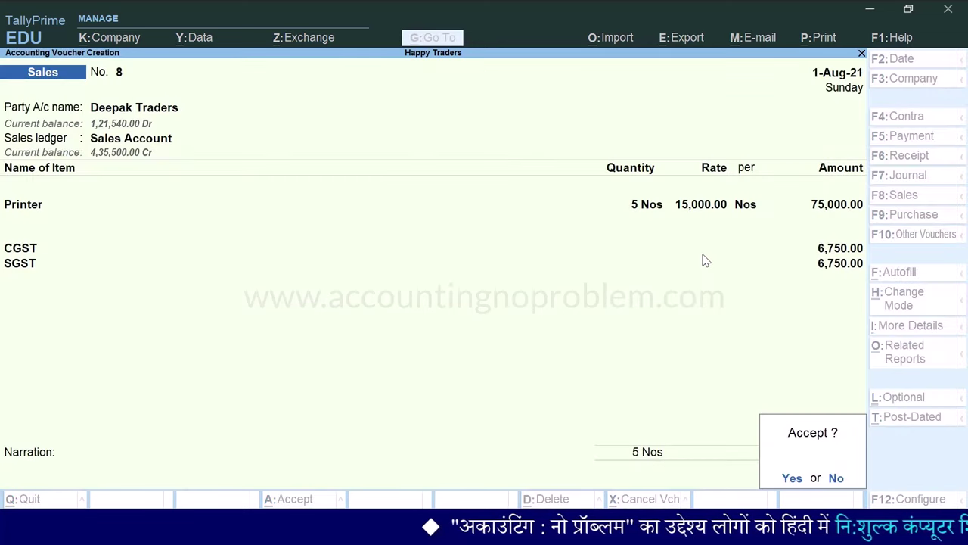
key(Return)
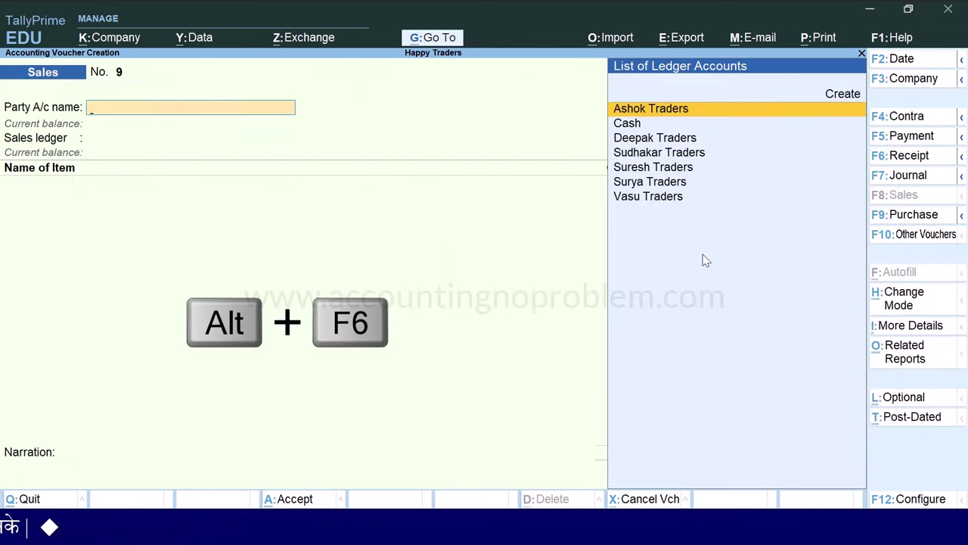
- Try switching the voucher type to Credit Note with Alt+F6
key(alt+F6)
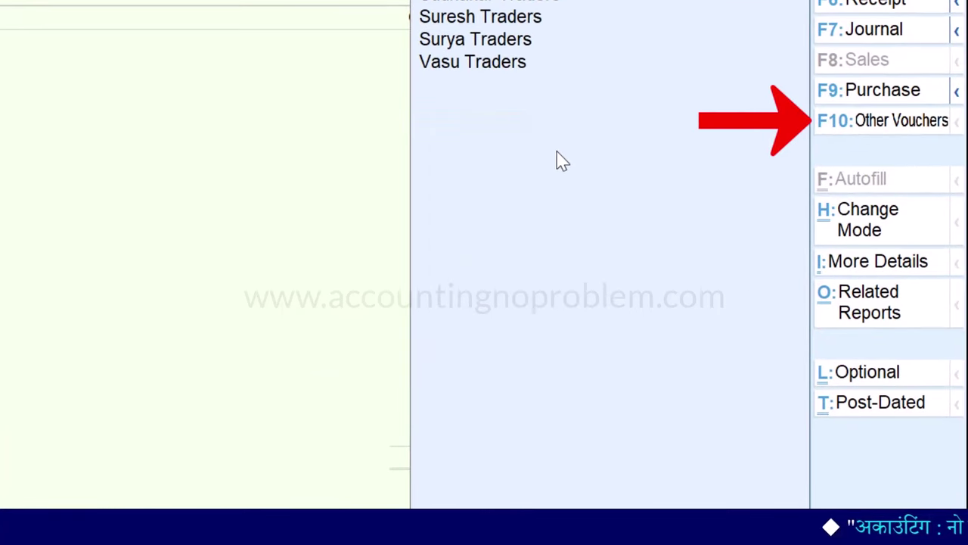
- Show inactive voucher types, select Credit Note, and confirm activating it
key(F10)
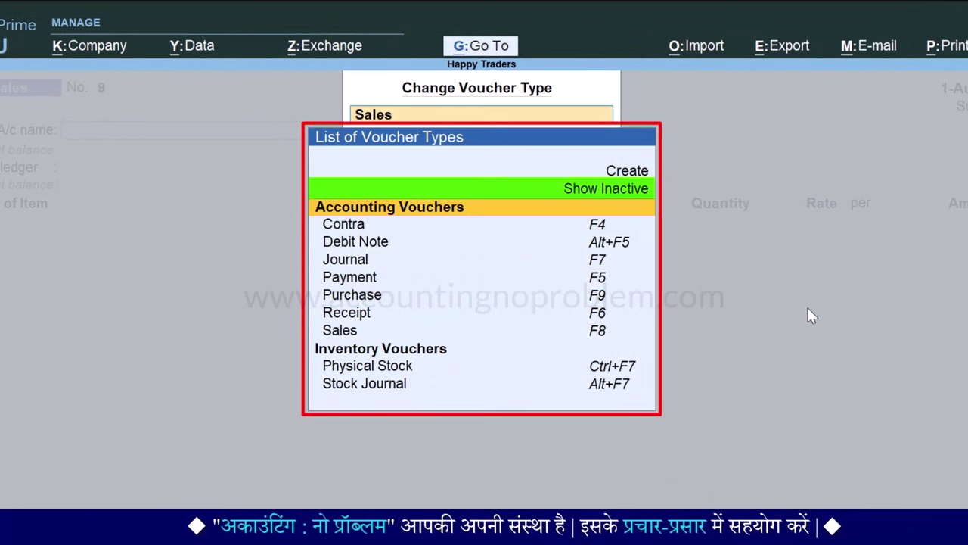
key(Up)
key(Return)
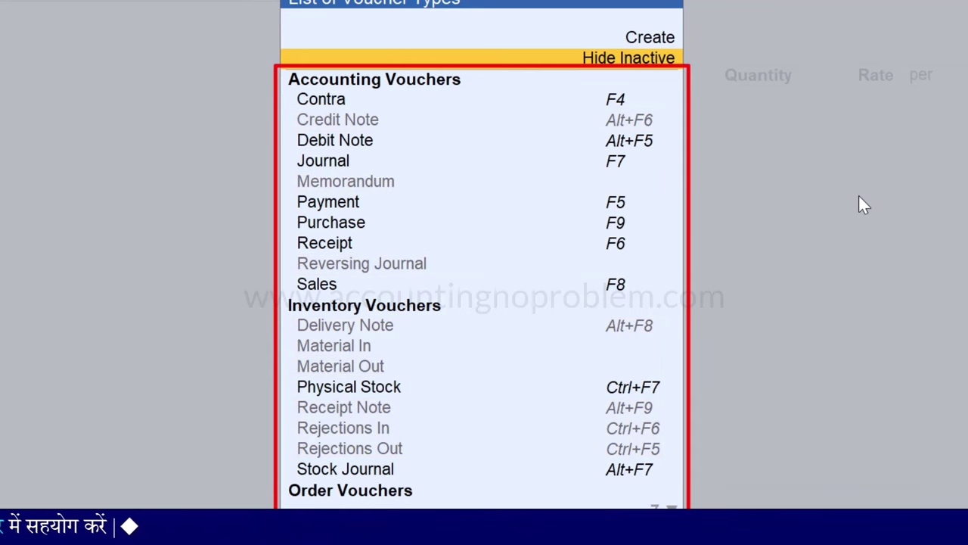
key(Down)
key(Down)
key(Down)
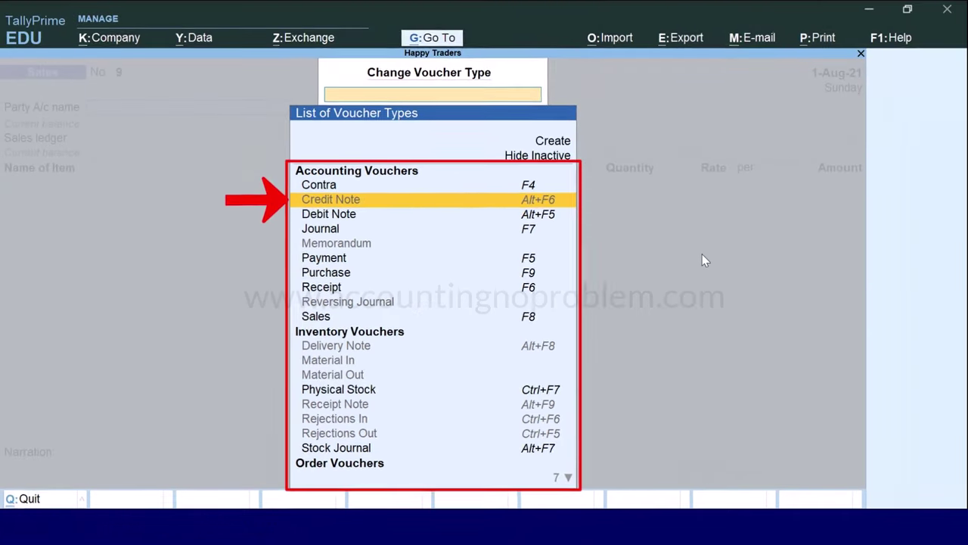
key(Return)
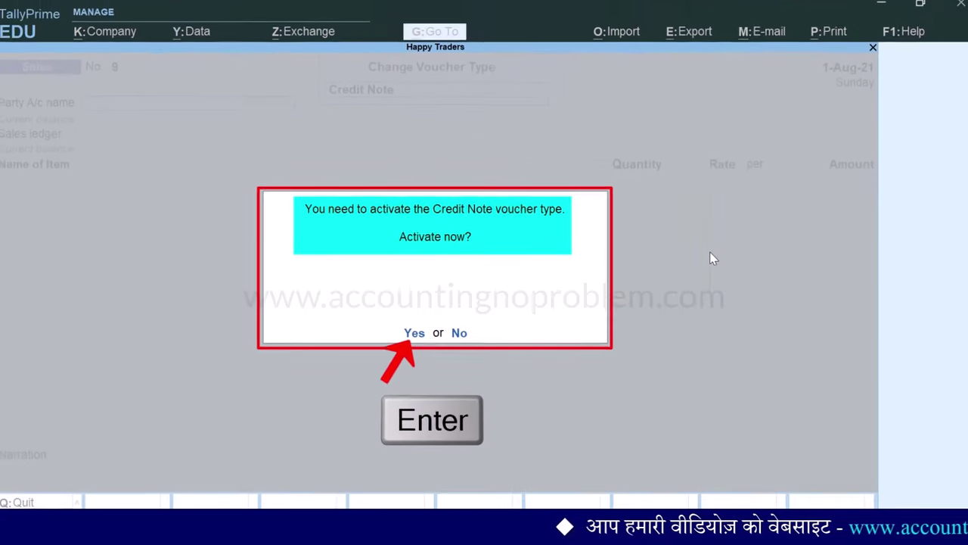
key(Return)
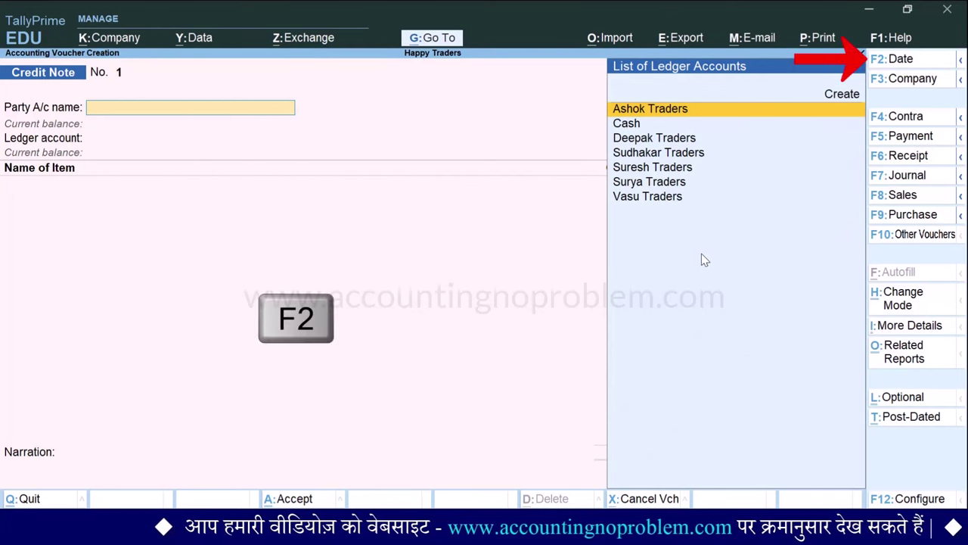
key(F2)
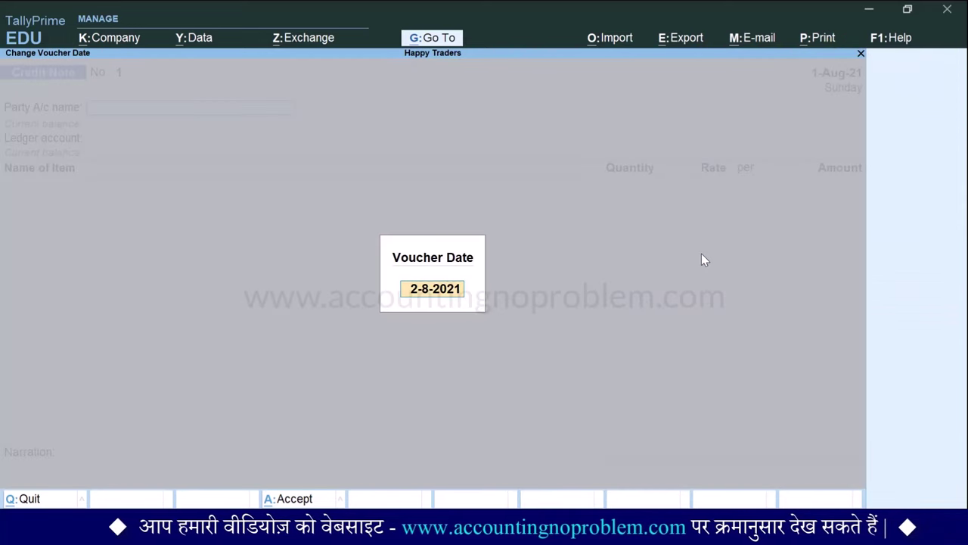
key(Return)
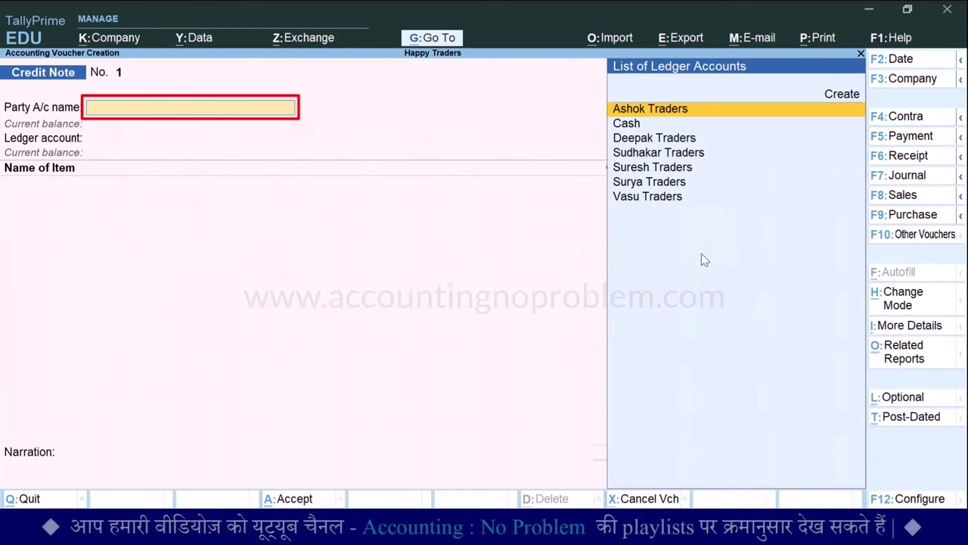
- Pick Deepak Traders with original invoice No. 8 dated 1.8, and accept the party details
key(Down)
key(Down)
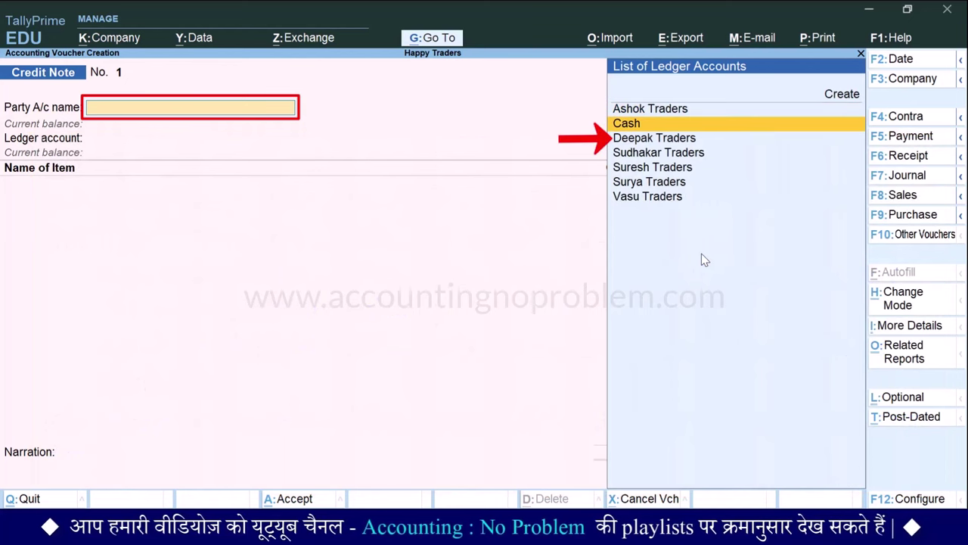
key(Return)
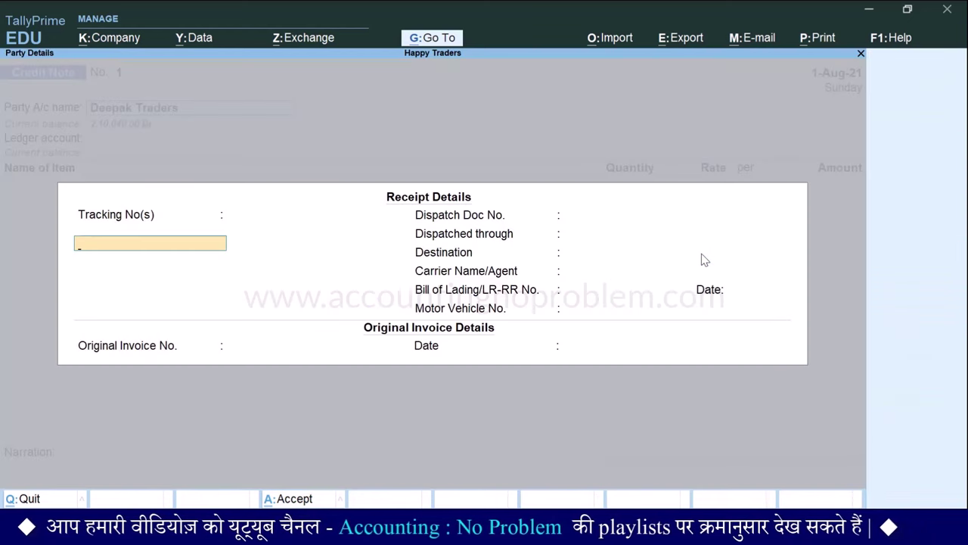
key(Return)
key(Return)
key(Return)
key(Return)
key(Return)
key(Return)
key(Return)
key(Return)
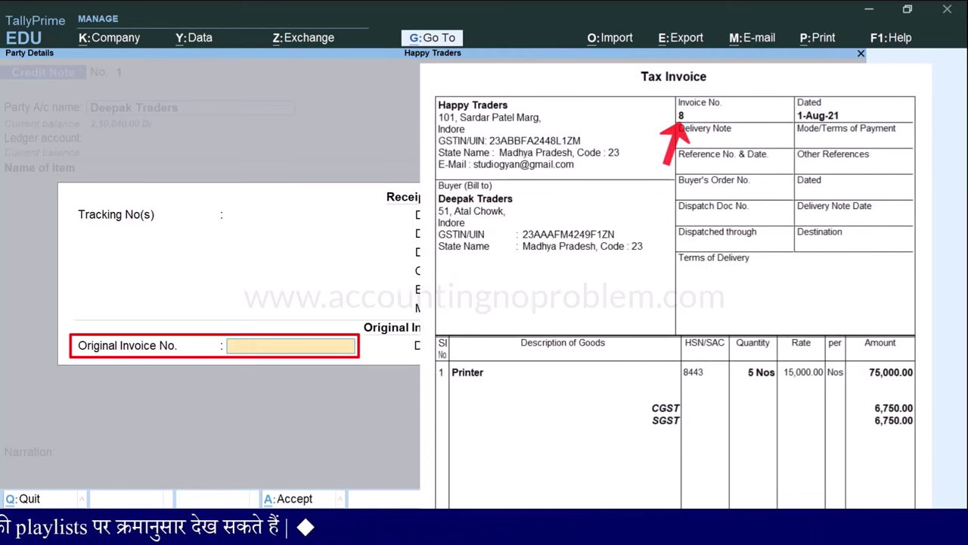
text(8)
key(Return)
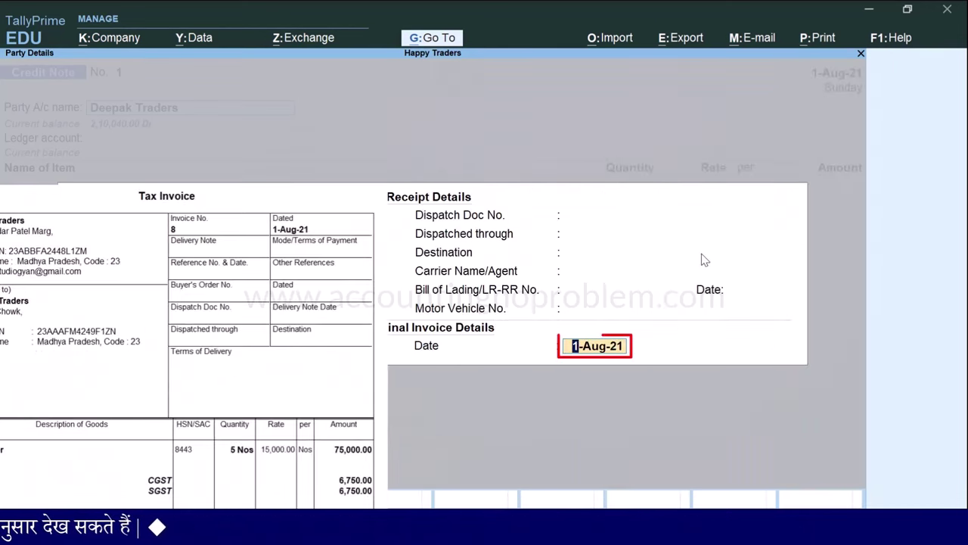
text(1)
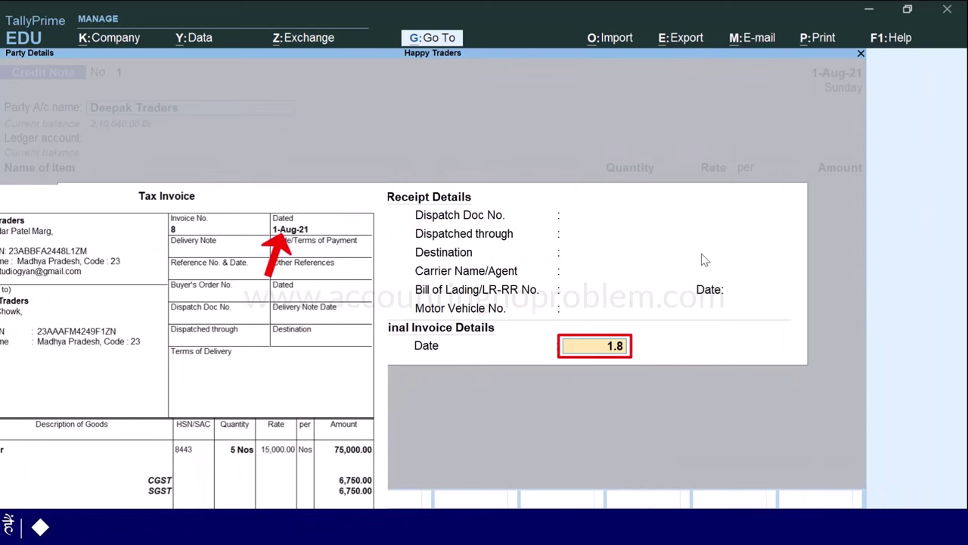
text(.8)
key(Return)
key(Return)
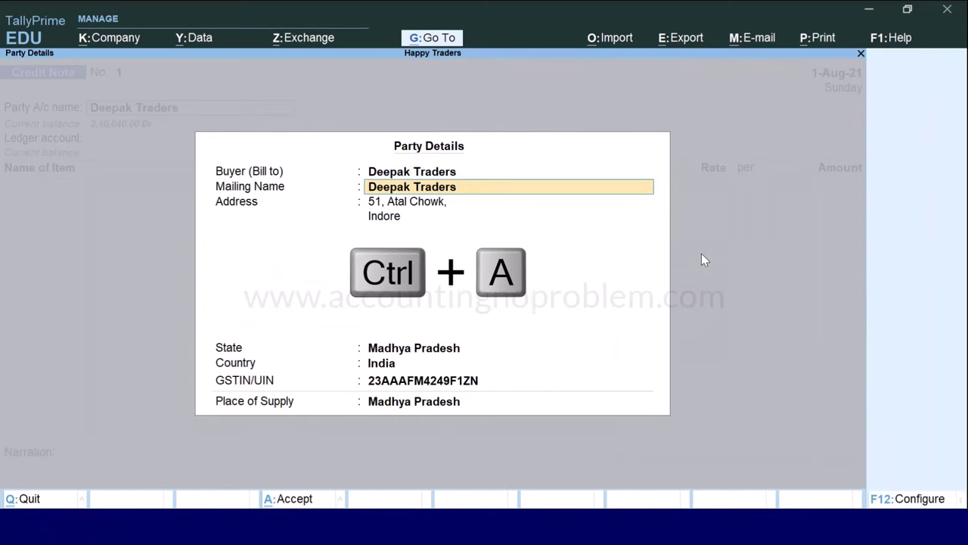
key(ctrl+a)
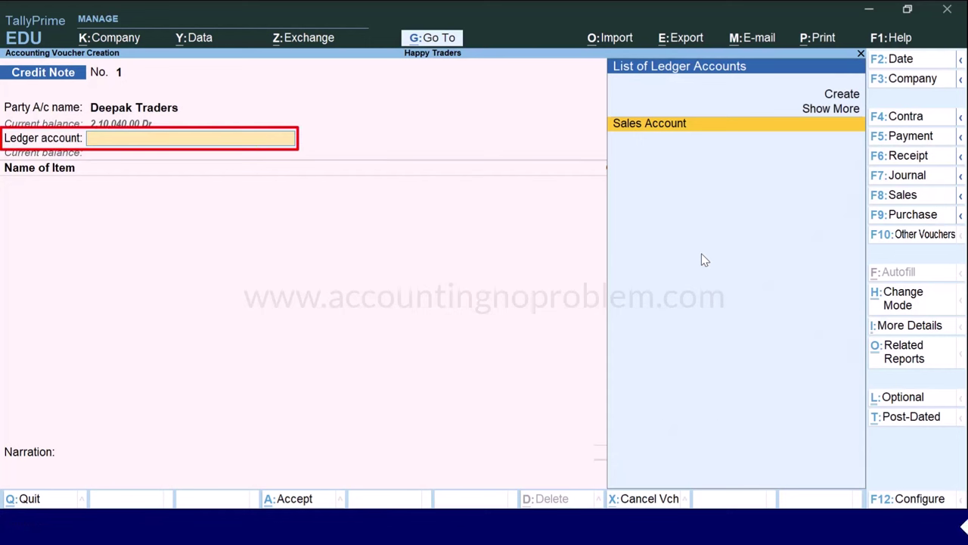
- Create a 'Sales Return' ledger under Sales Accounts with supply type Goods
key(Up)
key(Up)
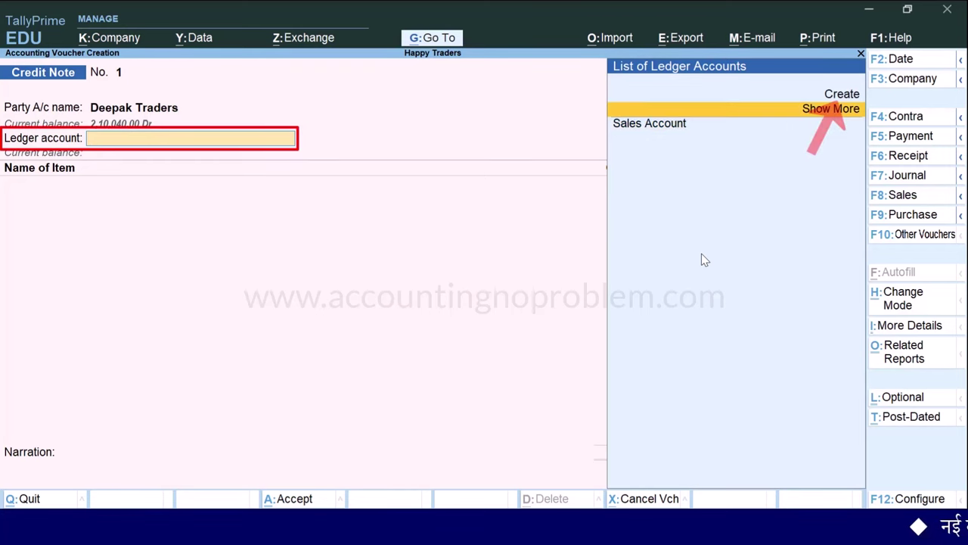
key(Return)
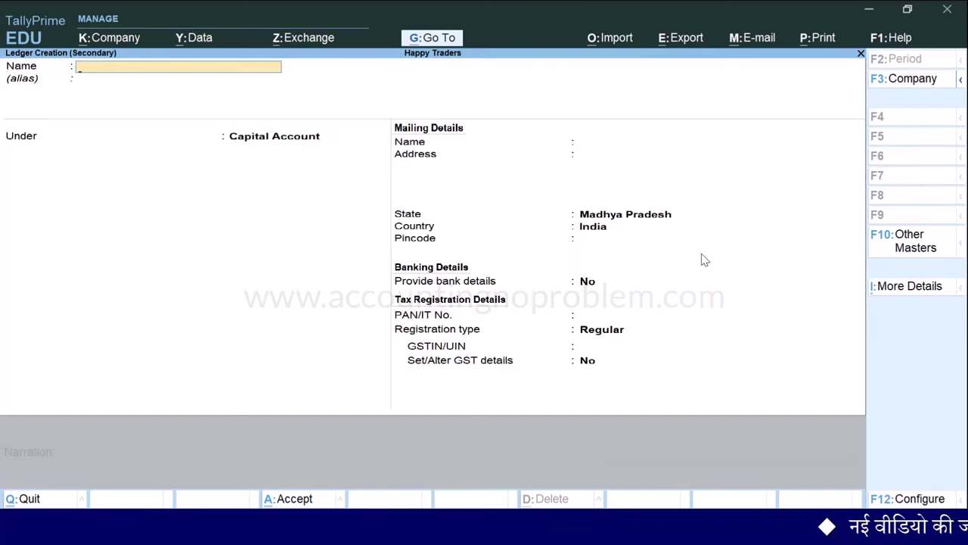
text(Sales Return)
key(Return)
key(Return)
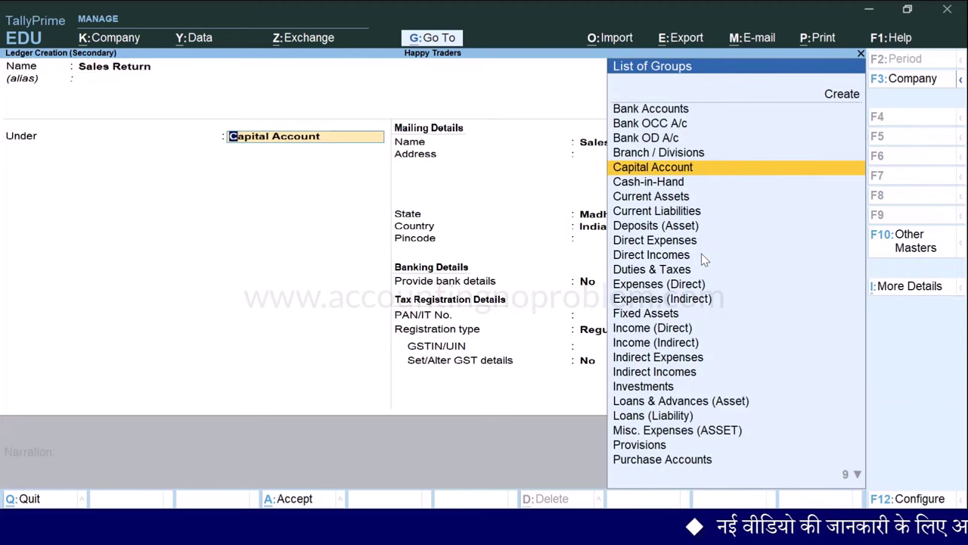
text(S)
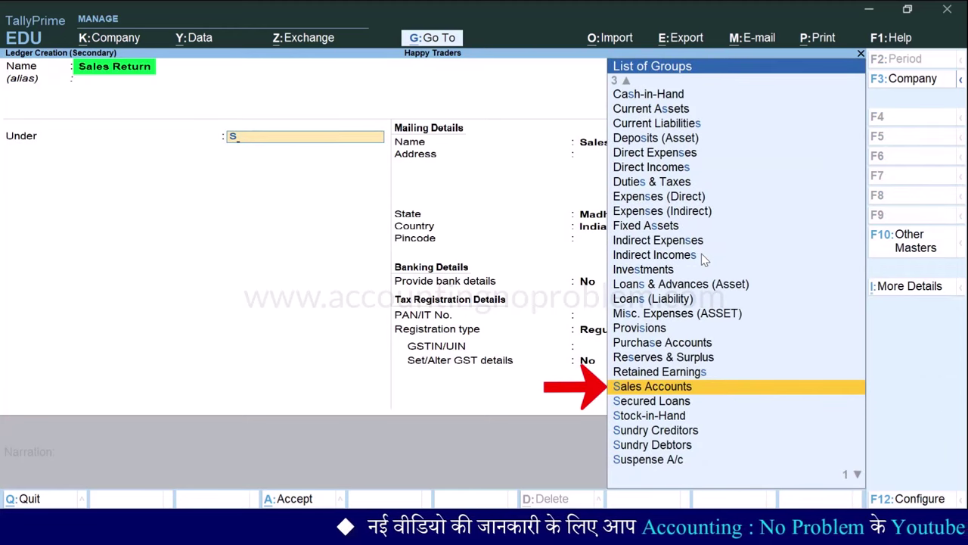
key(Return)
key(Return)
key(Return)
key(Return)
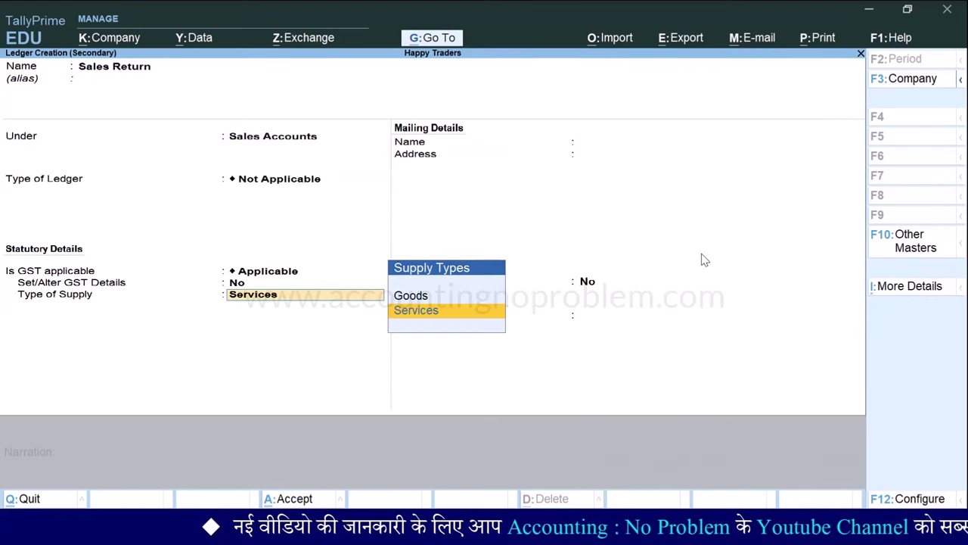
key(Up)
key(Return)
key(ctrl+a)
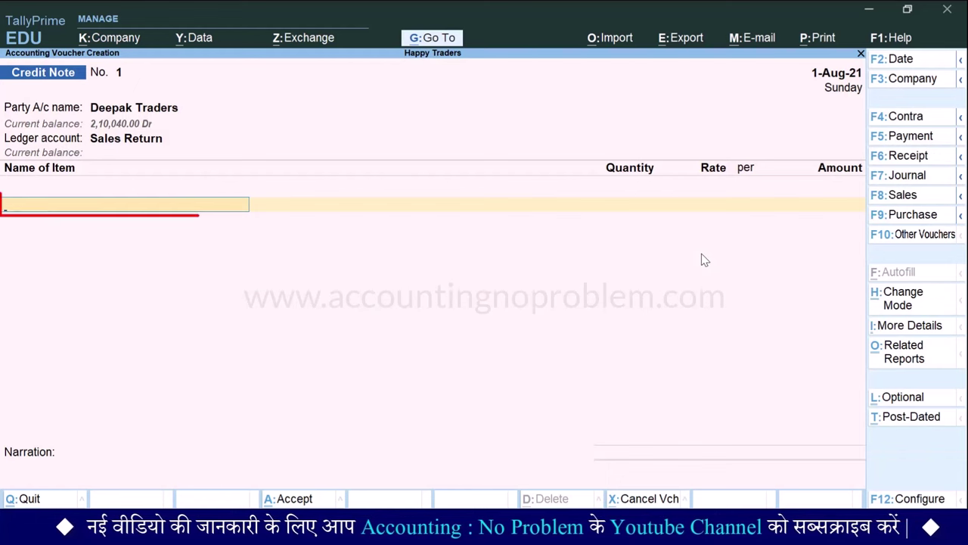
- Add a Printer item line: quantity 1 at the 15,000.00 rate
text(P)
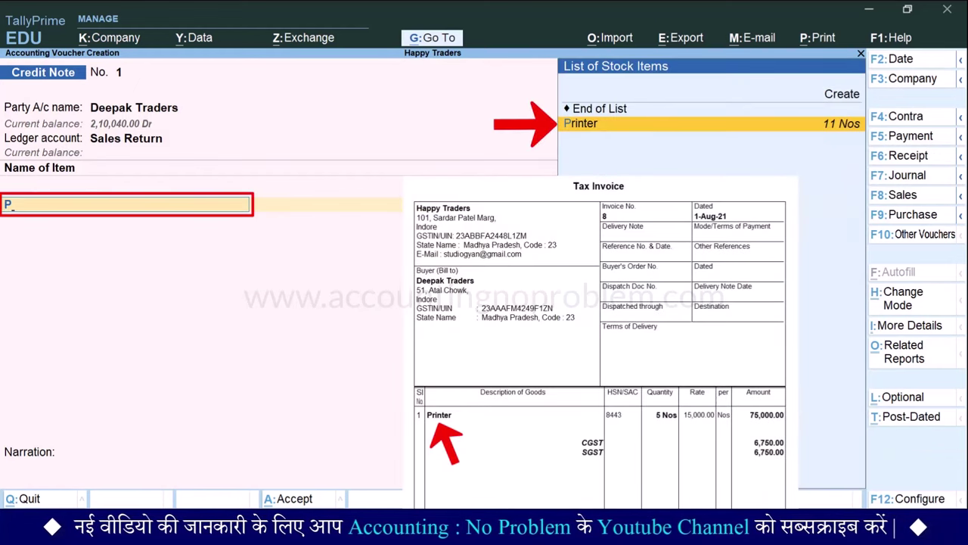
key(Return)
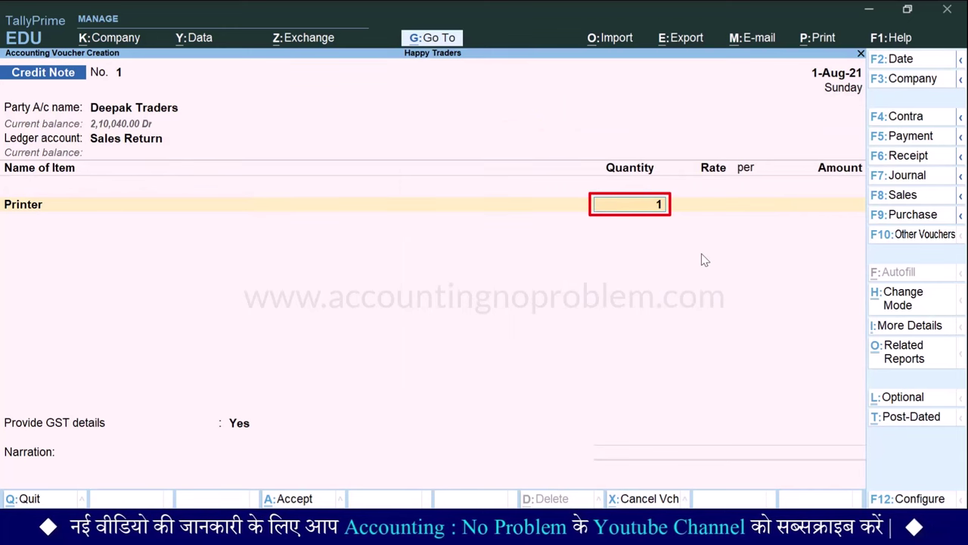
key(Return)
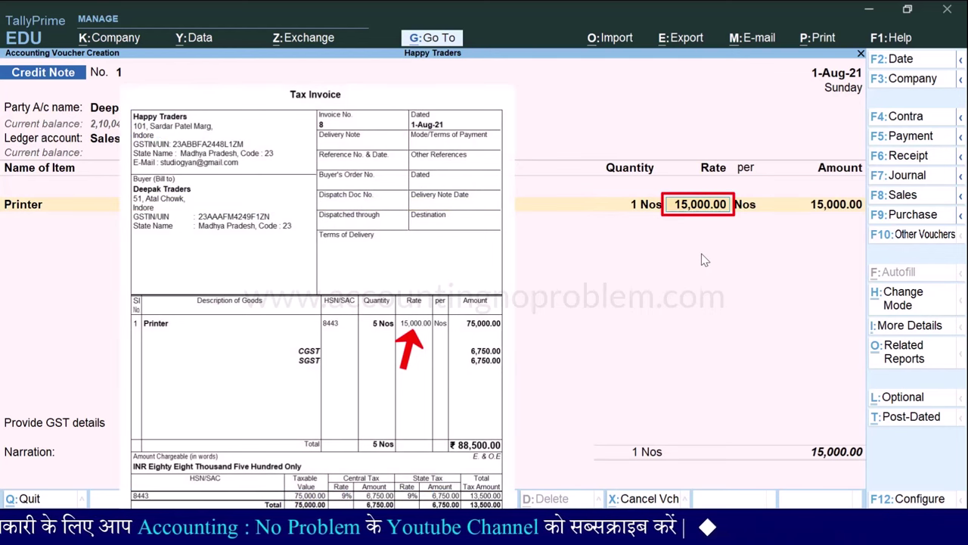
key(Return)
key(Return)
key(Return)
key(Return)
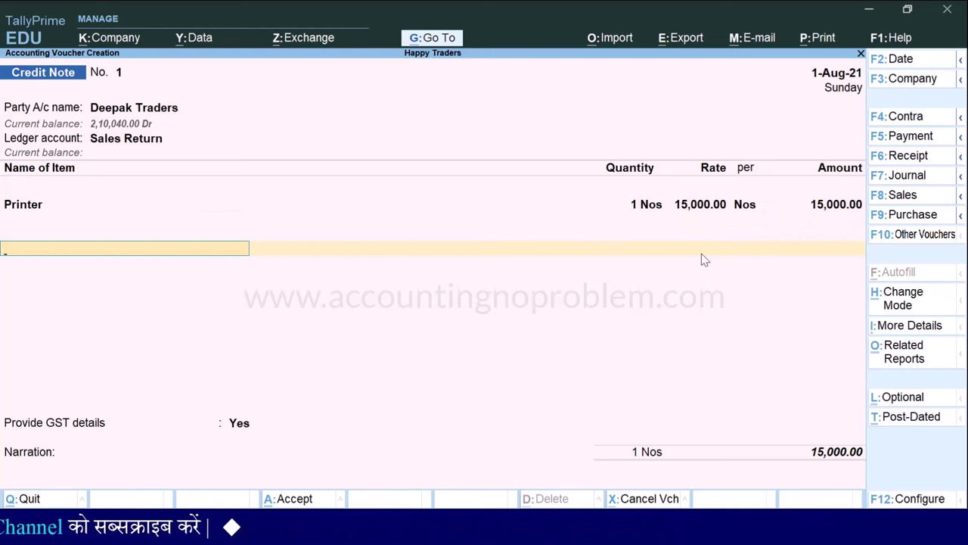
- Add CGST and SGST tax ledgers of 1,350.00 each
text(C)
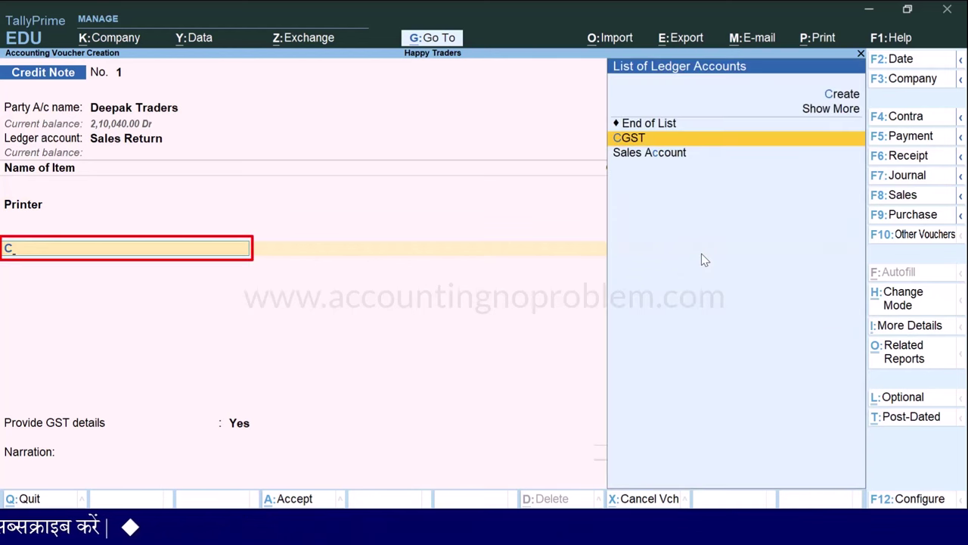
key(Return)
key(Return)
text(S)
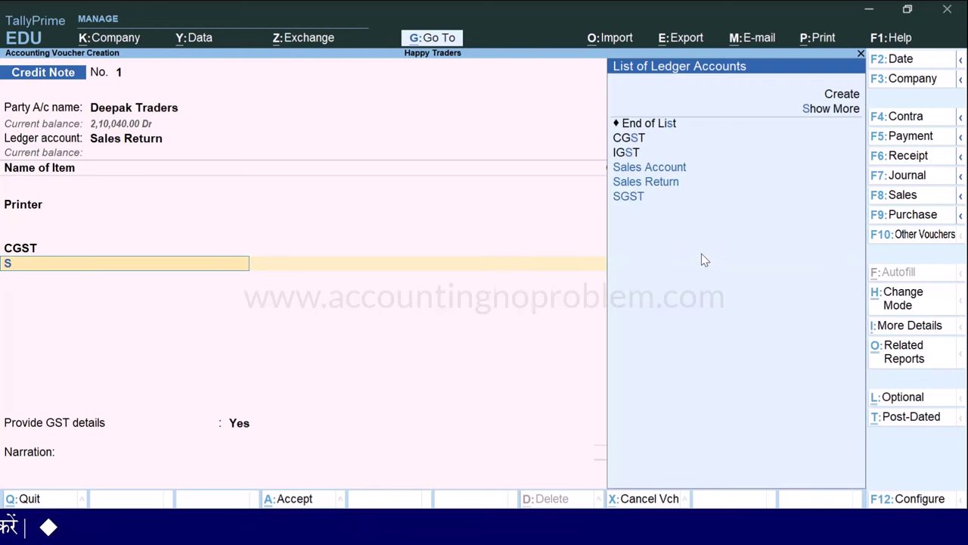
key(Down)
key(Down)
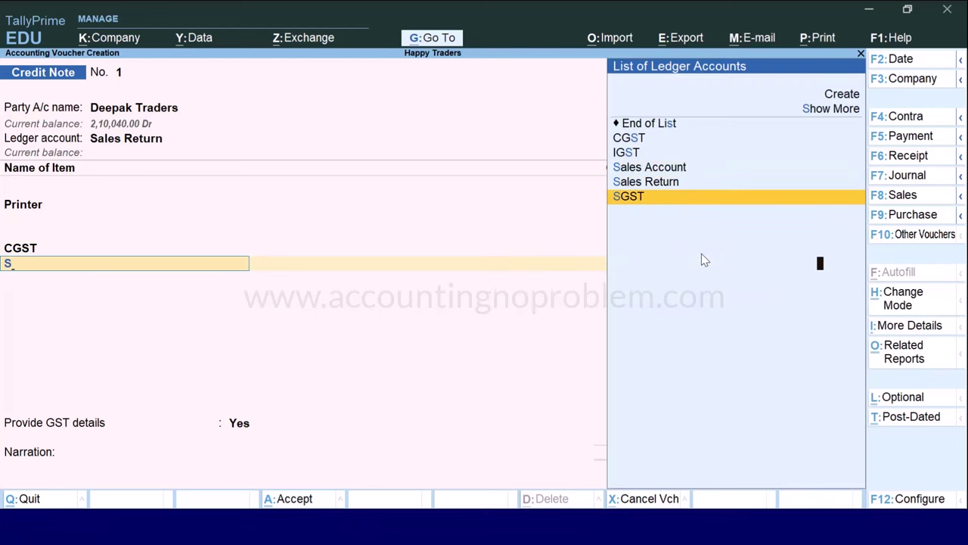
key(Return)
key(Return)
key(Return)
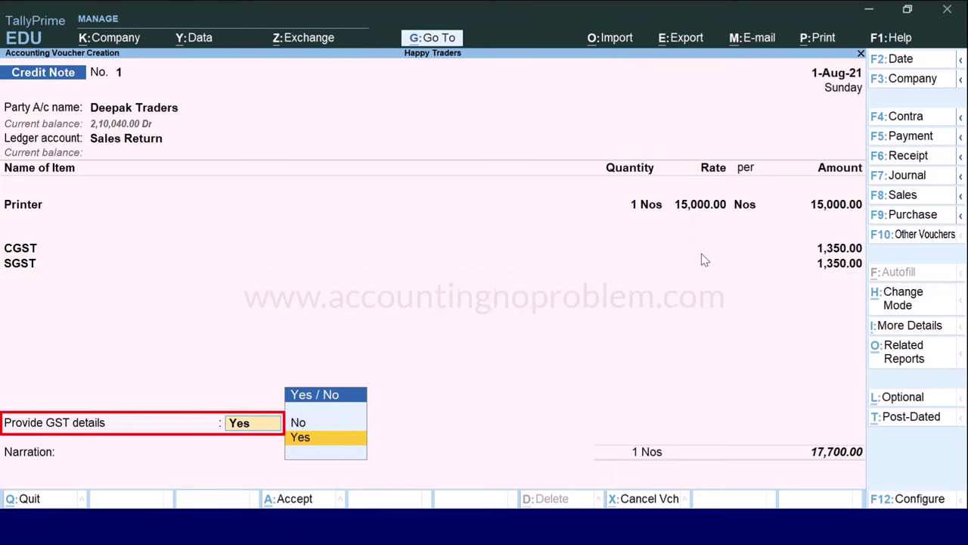
- Give GST details: reason 01-Sales Return, buyer's debit note 1 dated 1-Aug-21
key(Return)
key(Down)
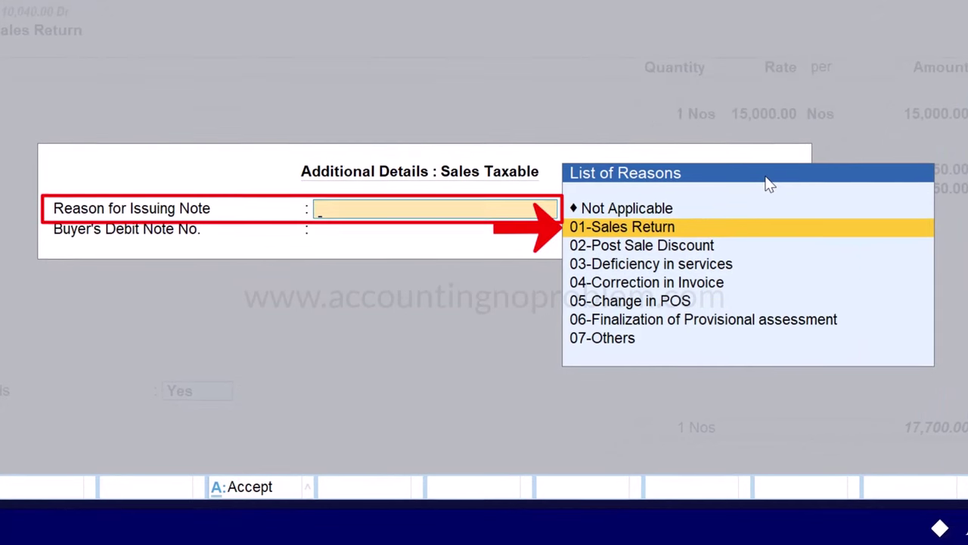
key(Return)
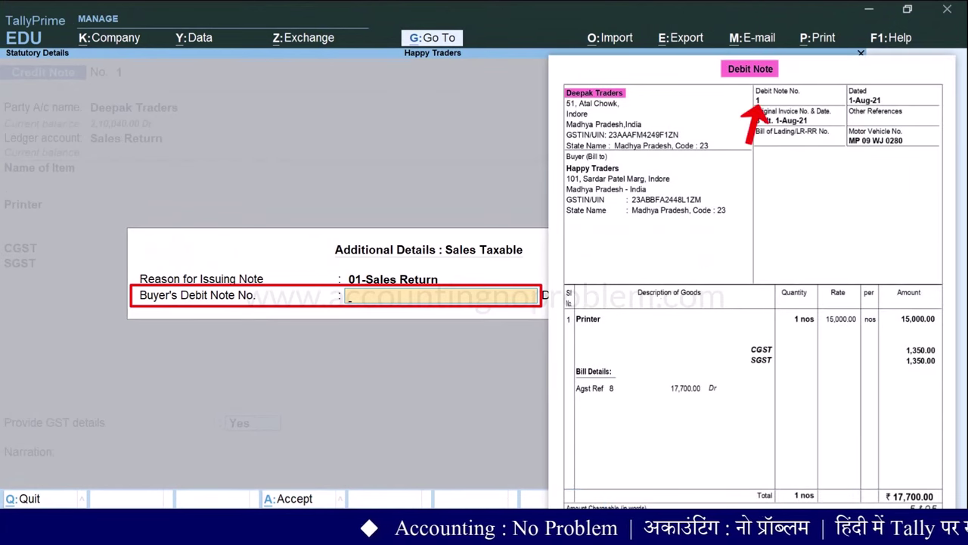
text(1)
key(Return)
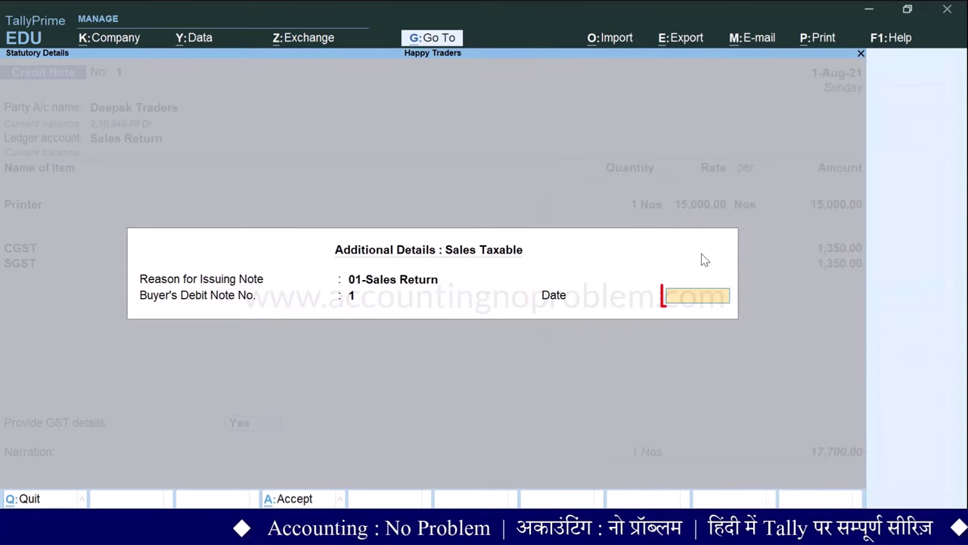
text(1.8)
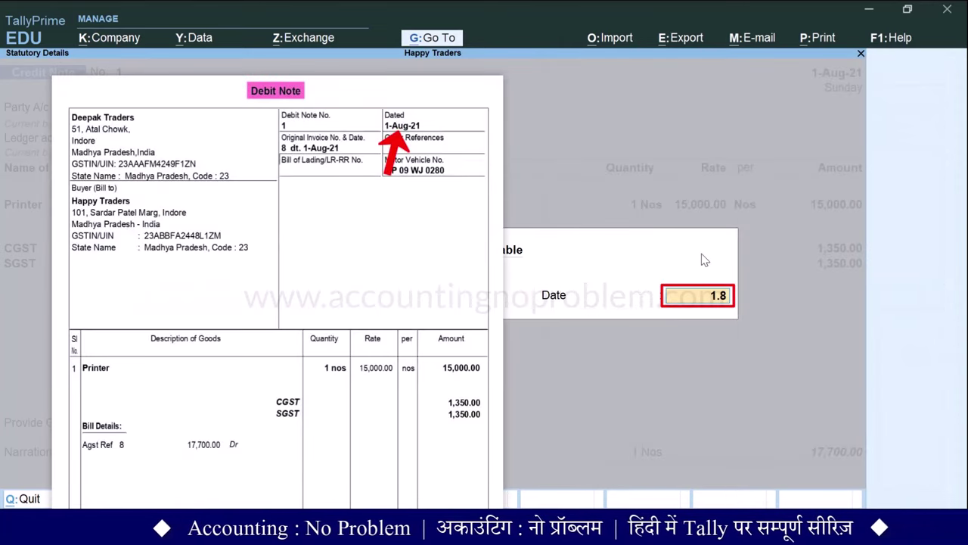
key(Return)
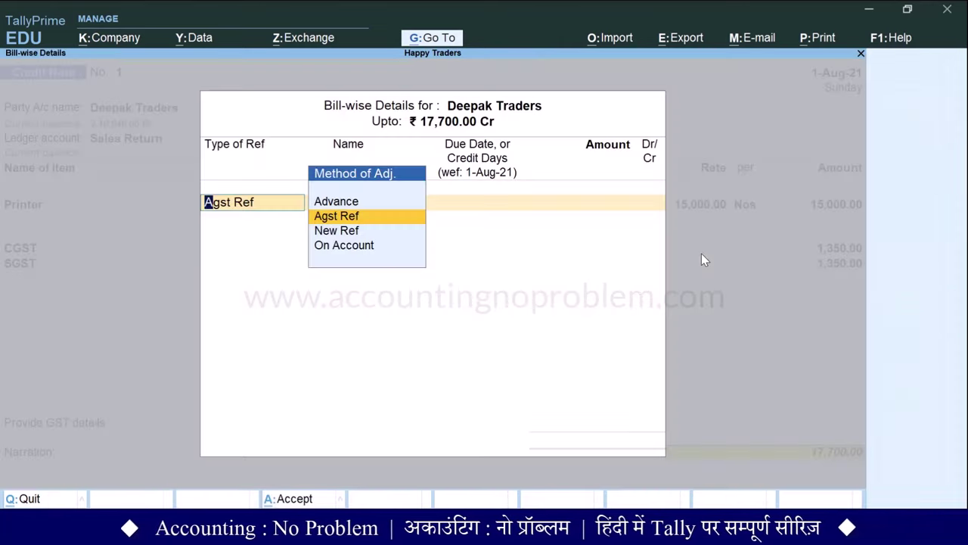
key(Return)
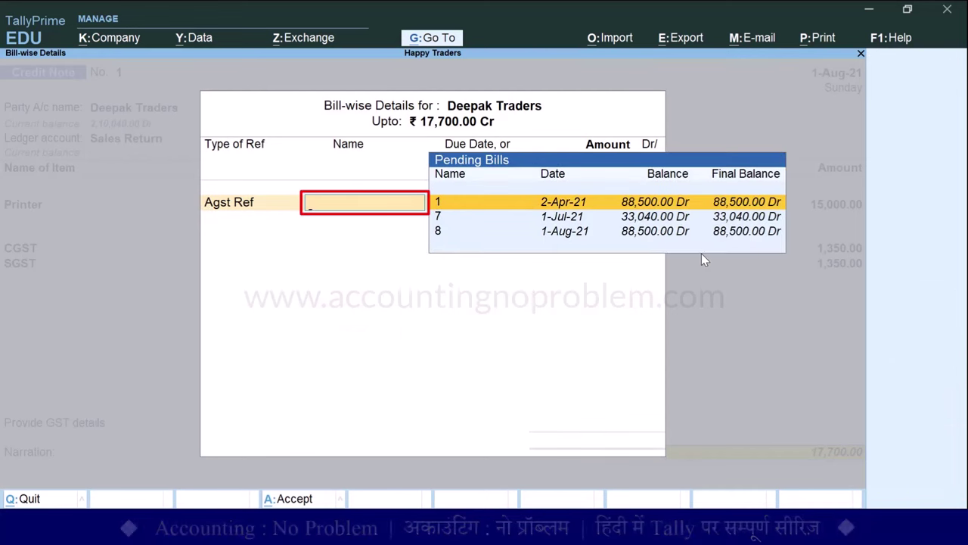
- Settle 17,700.00 Cr against bill 8, add the damaged-goods narration, and save
key(Down)
key(Down)
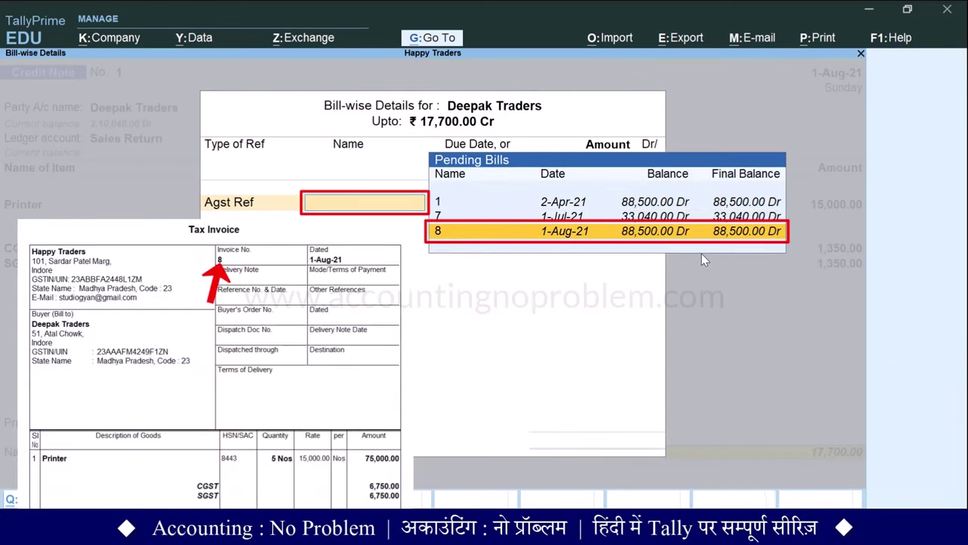
key(Return)
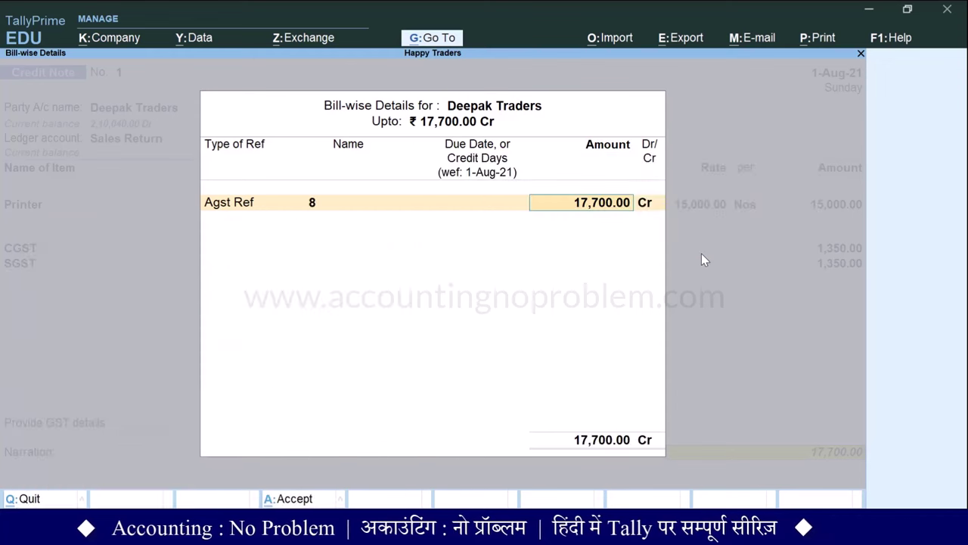
key(Return)
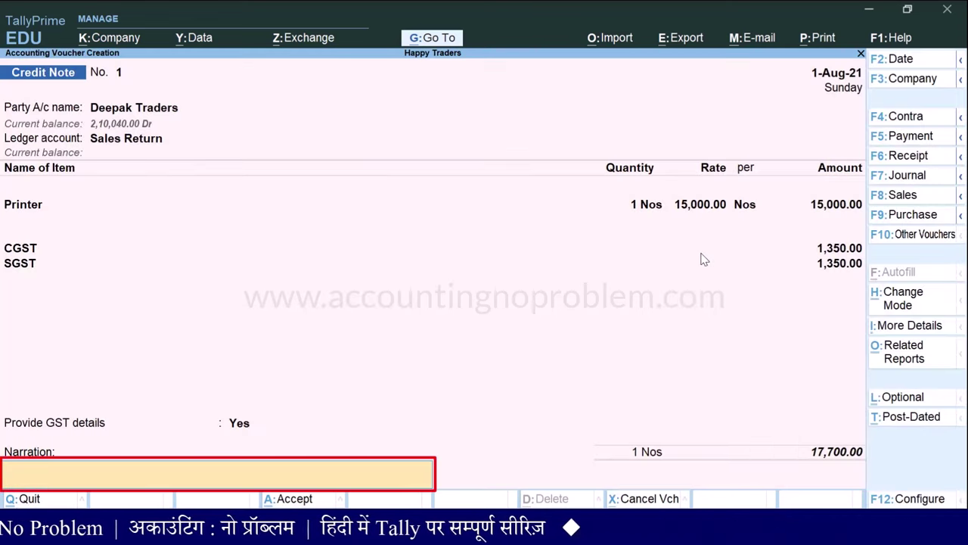
text(Being goods returned by Deepak Traders because of damage.)
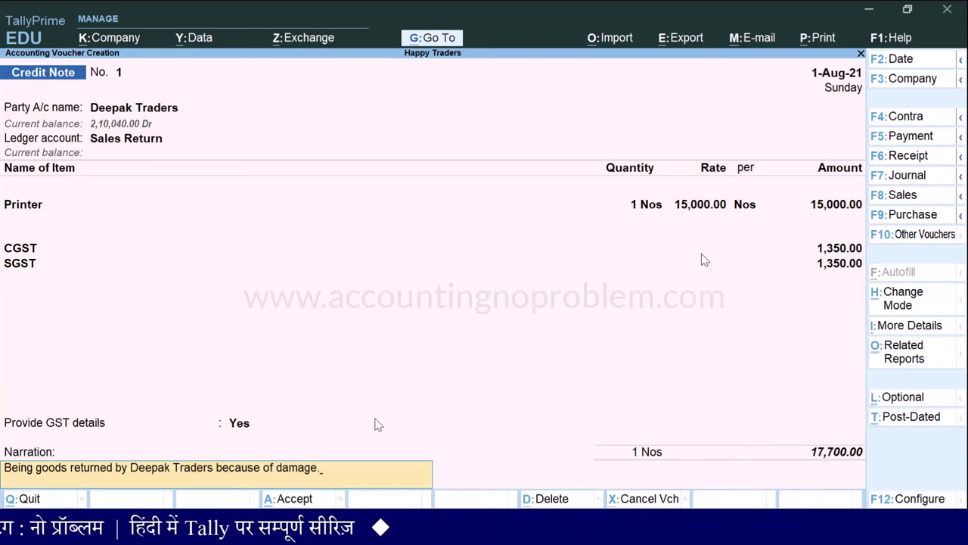
key(Return)
key(Return)
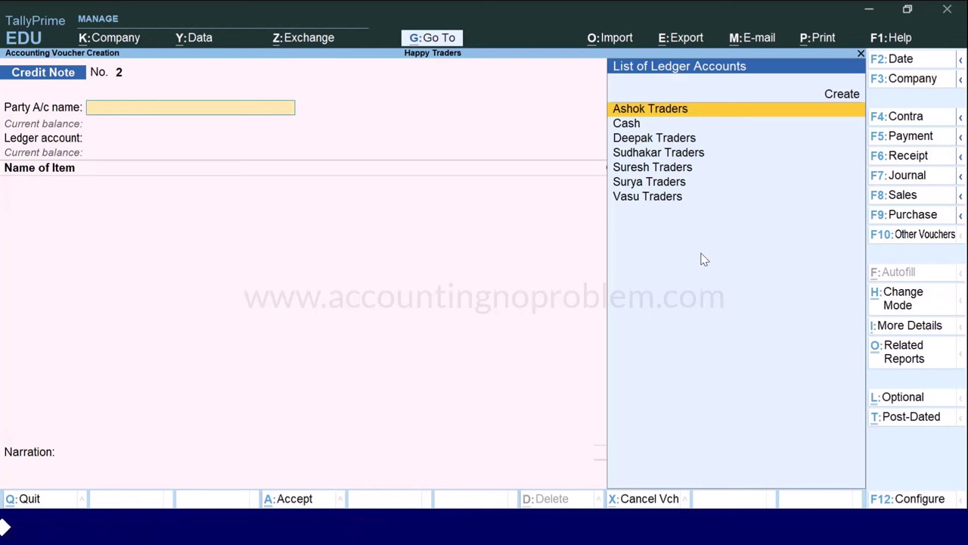
key(alt+g)
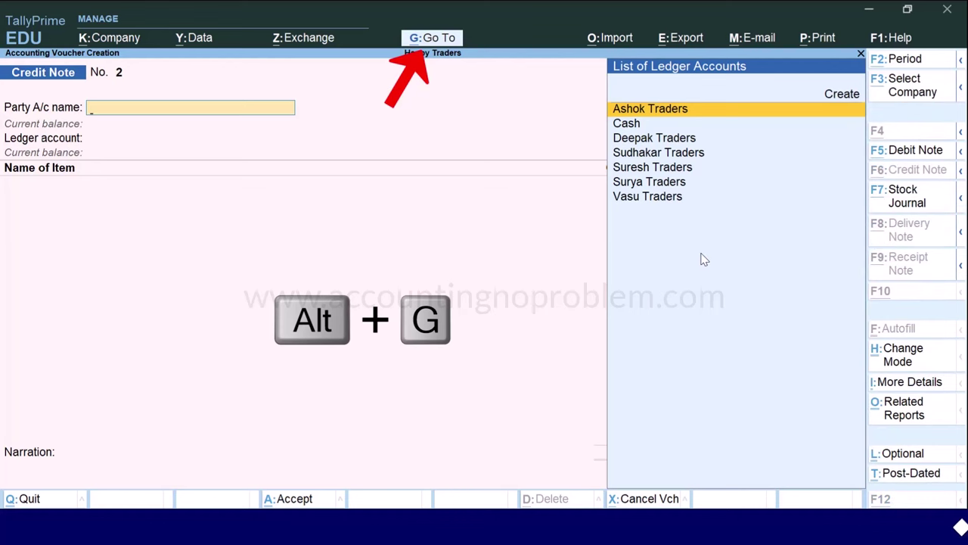
- Check GSTR-1 for 1-8-2021 to 31-8-2021 at the registered Credit/Debit Notes row
key(alt+g)
text(Gstr1)
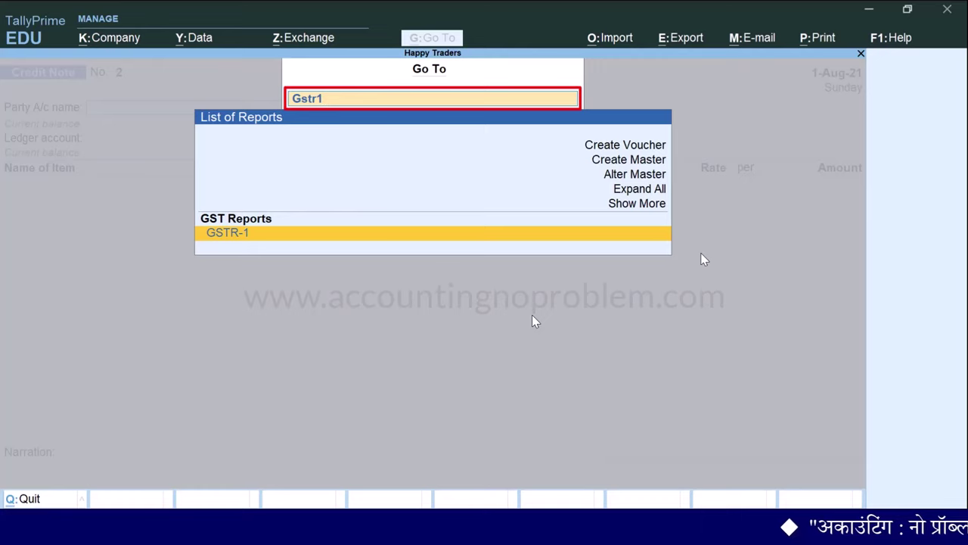
key(Return)
key(F2)
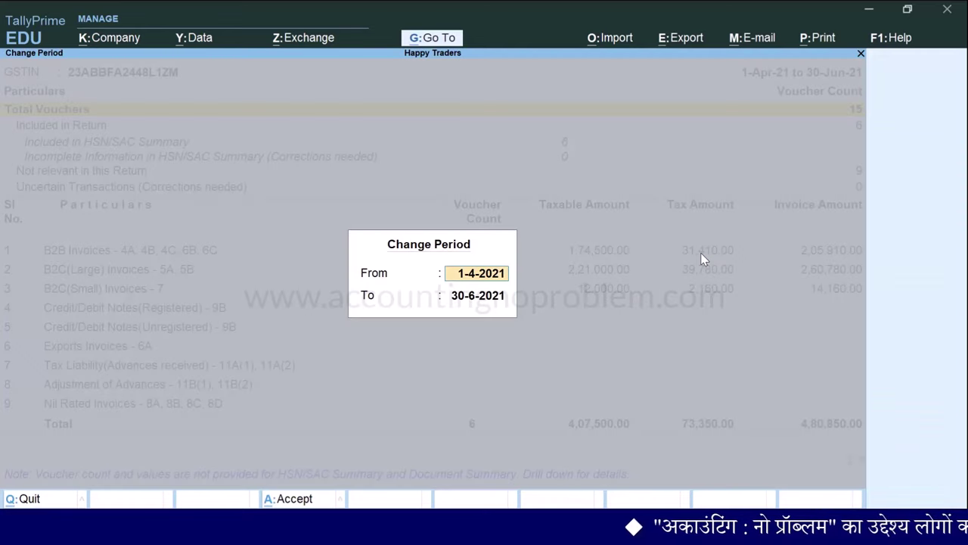
text(1.8)
key(Return)
text(31.8)
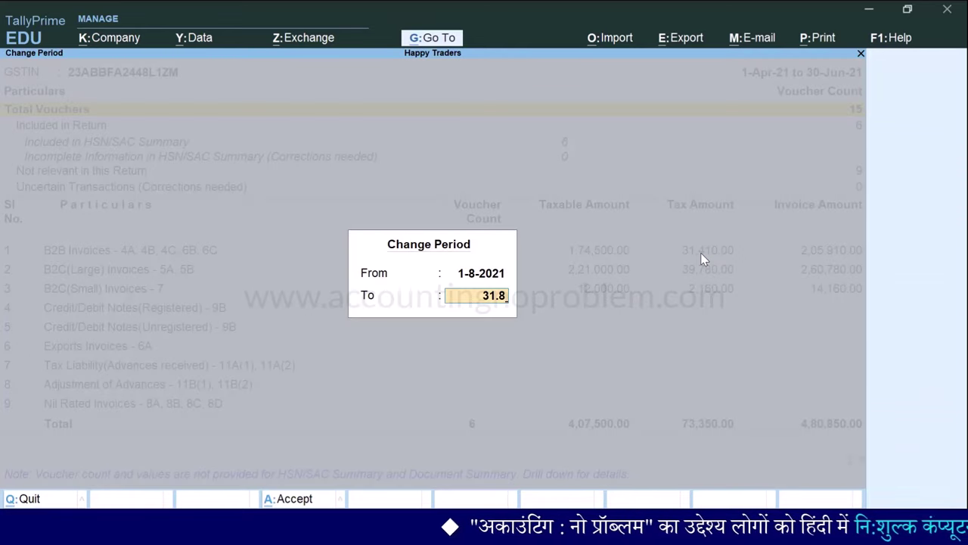
key(Return)
key(Down)
key(Down)
key(Down)
key(Down)
key(Down)
key(Down)
key(Down)
key(Down)
key(Down)
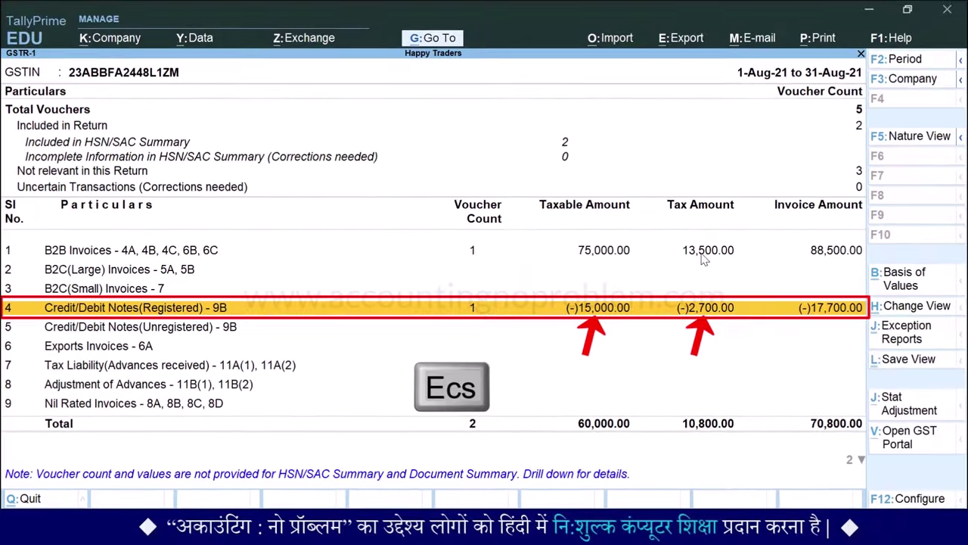
key(Escape)
- Review Printer's August stock vouchers in Stock Summary, including the credit note, then return
key(alt+g)
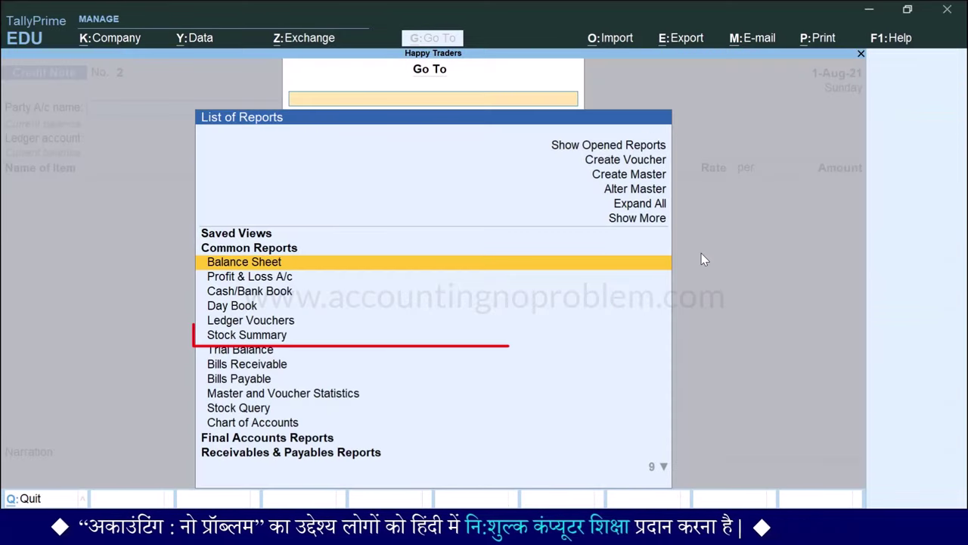
key(Down)
key(Down)
key(Down)
key(Down)
key(Down)
key(Return)
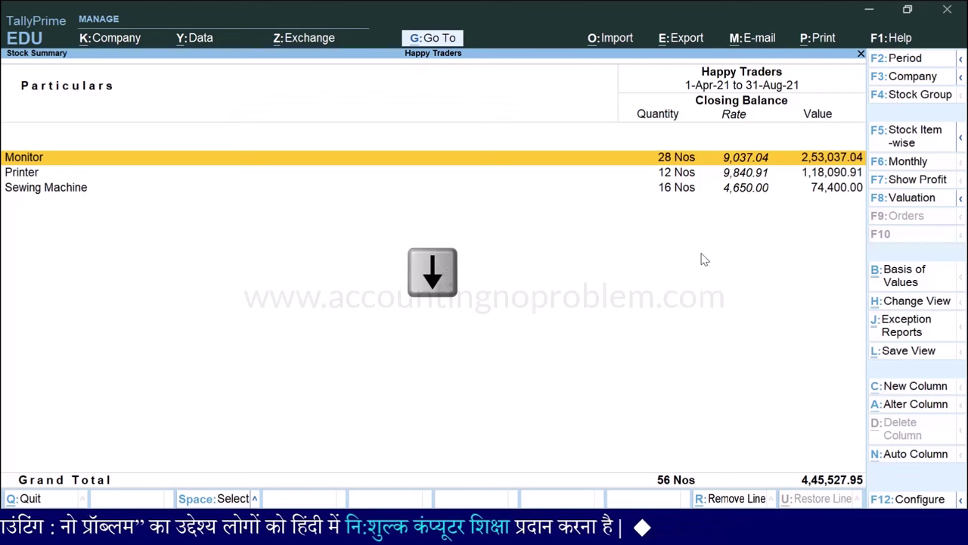
key(Down)
key(Return)
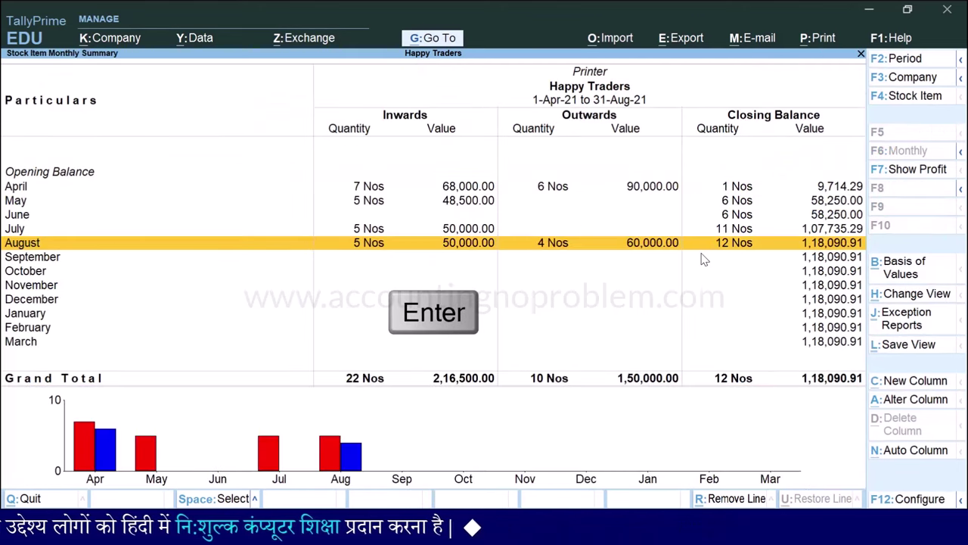
key(Return)
key(Down)
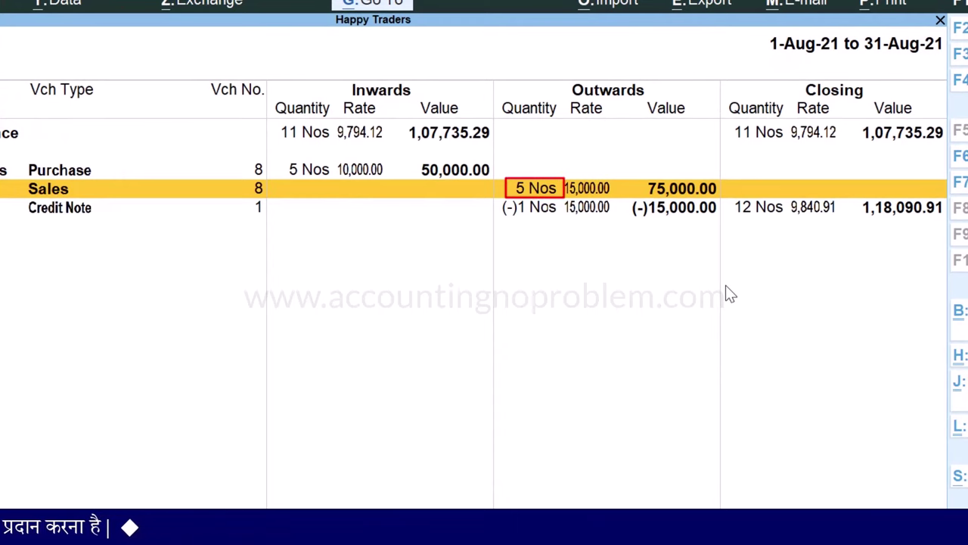
key(Down)
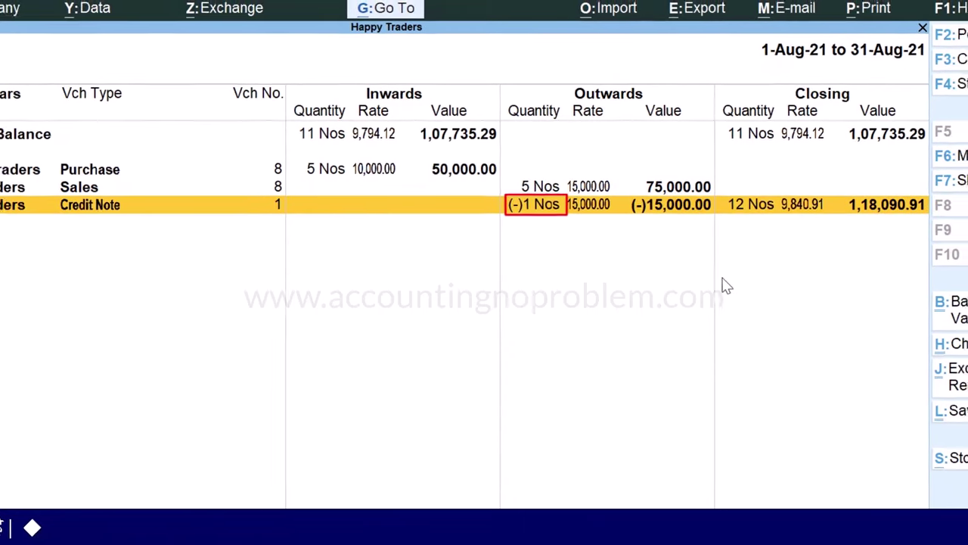
key(Escape)
key(Escape)
key(Escape)
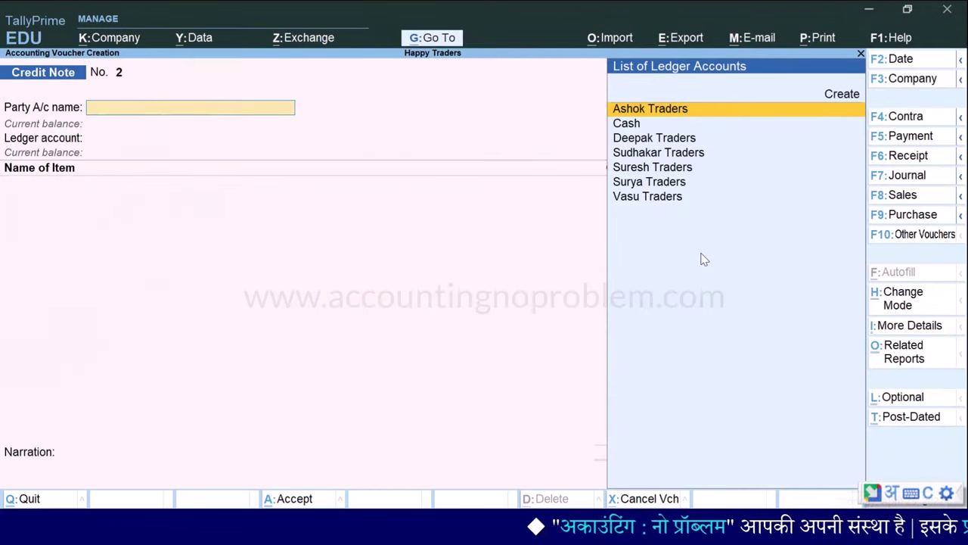
- Date the note 2-Aug-2021, choose Deepak Traders, and reference invoice 8 dated 1.8
key(F2)
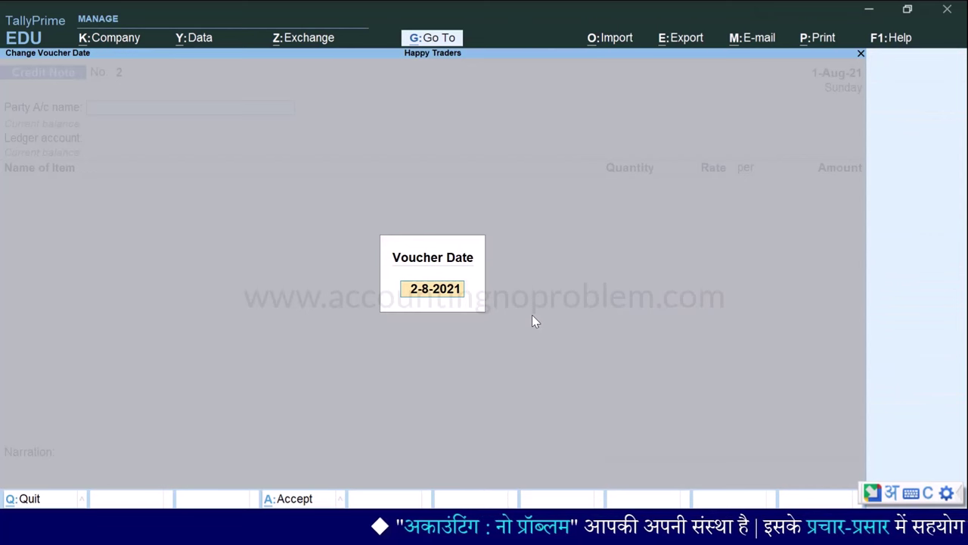
key(Return)
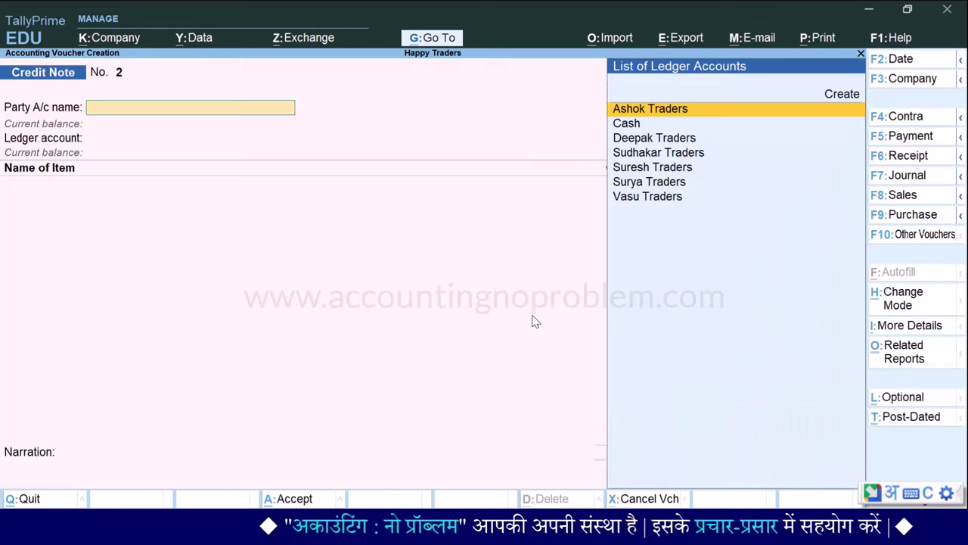
key(Down)
key(Down)
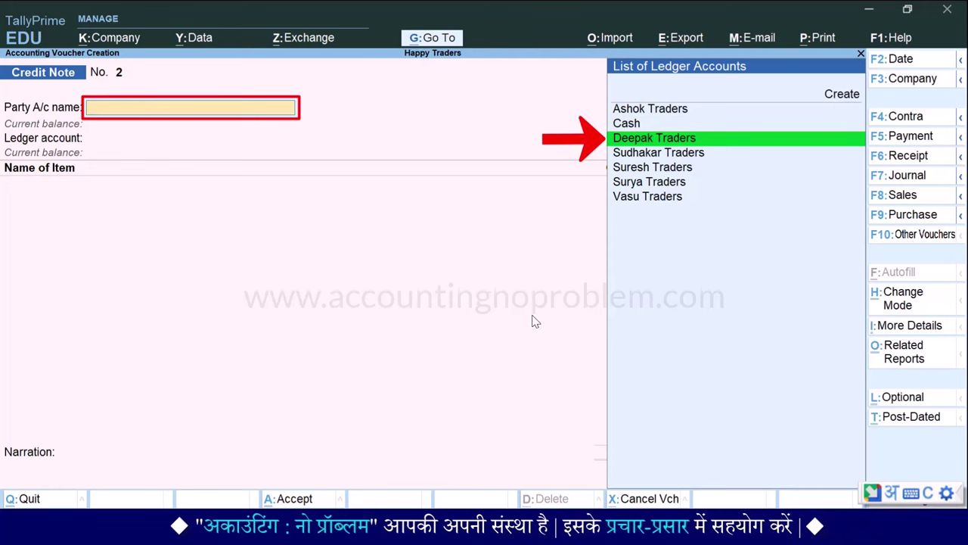
key(Return)
key(Return)
key(Return)
key(Return)
key(Return)
key(Return)
key(Return)
key(Return)
key(Return)
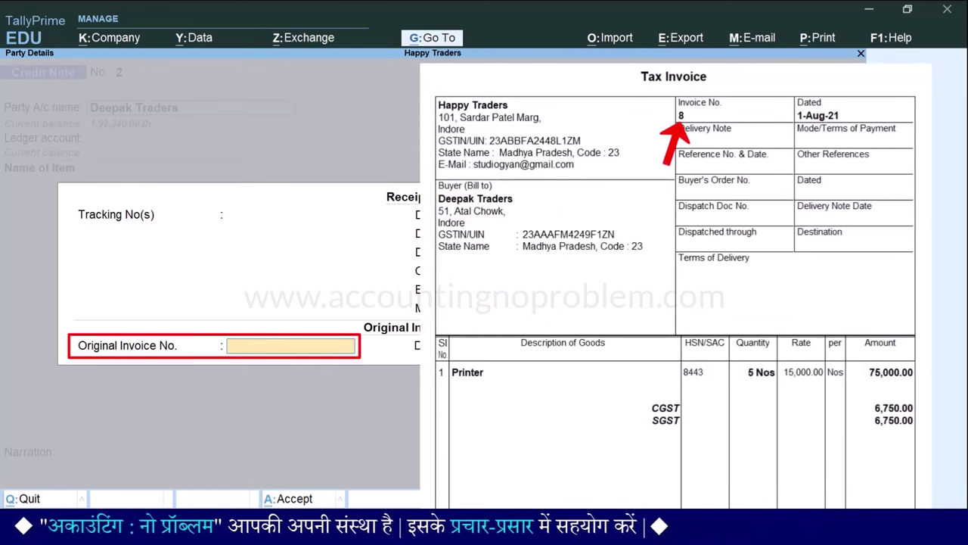
text(8)
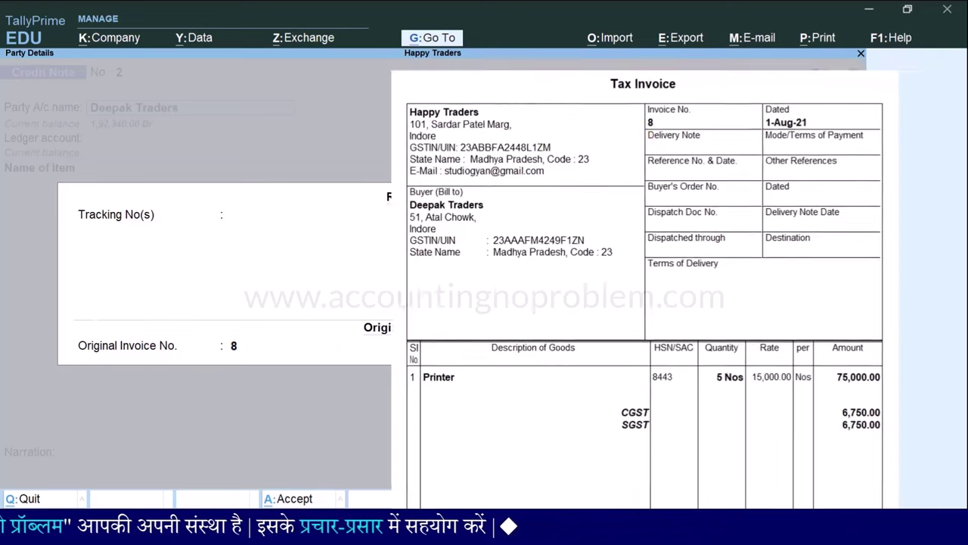
key(Return)
text(1.8)
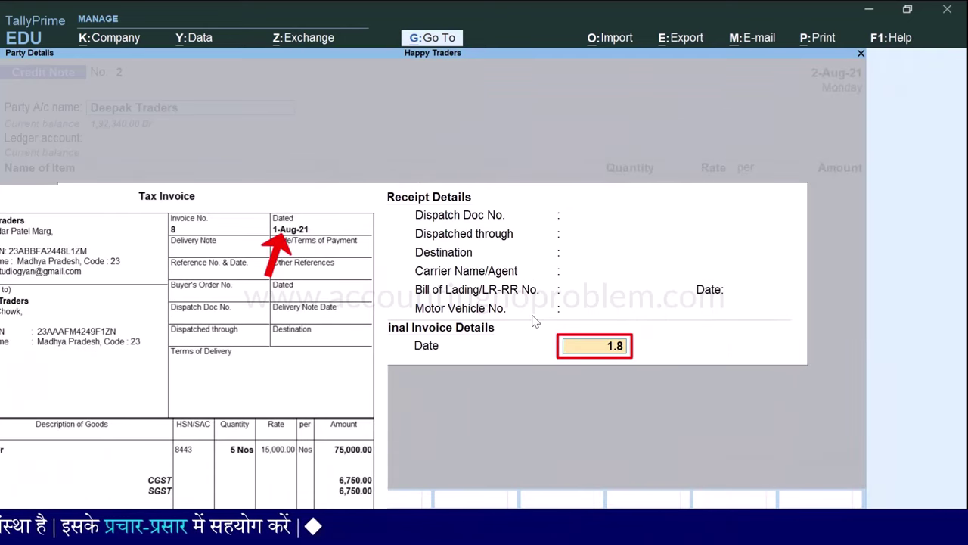
key(Return)
key(Return)
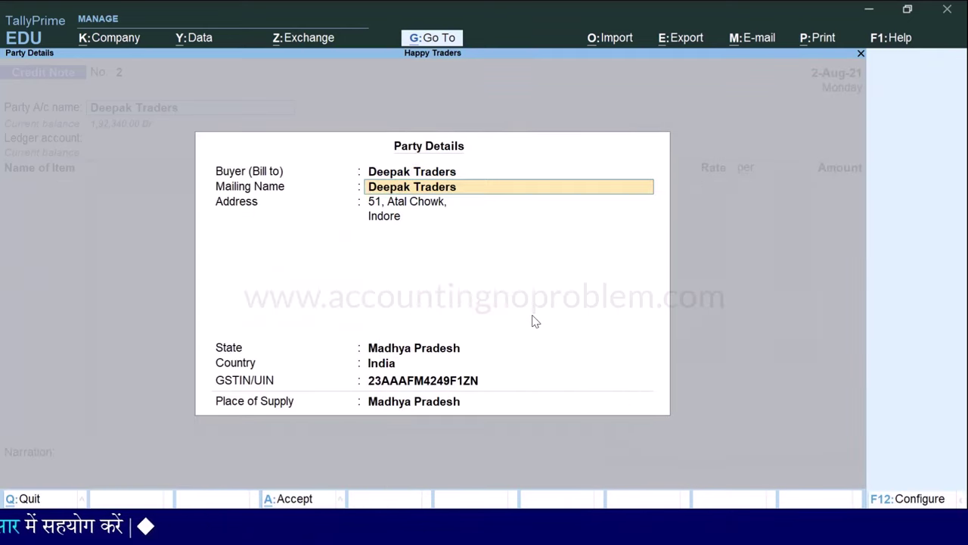
key(ctrl+a)
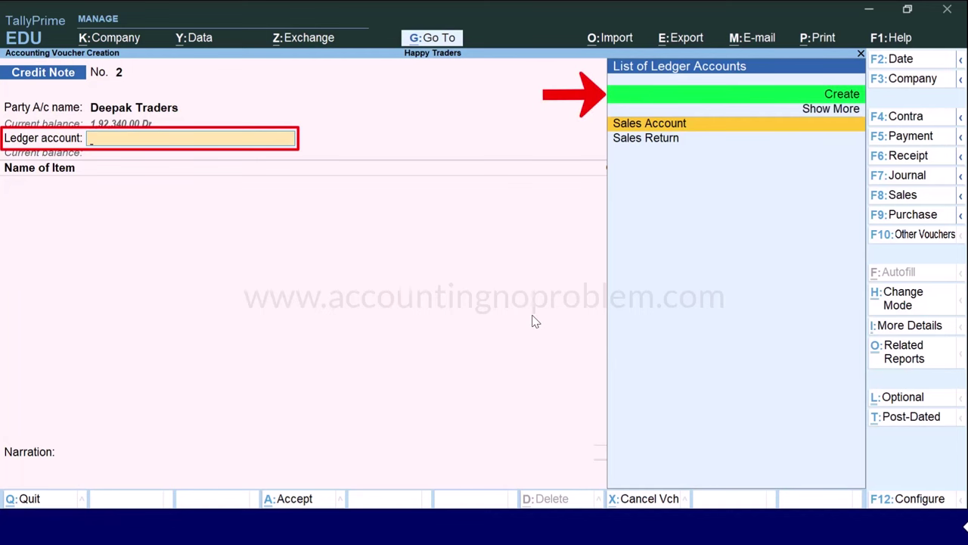
key(Up)
key(Up)
- Create a 'Discount on Sales' ledger under Sales Accounts with type of supply Goods, and save it
key(Return)
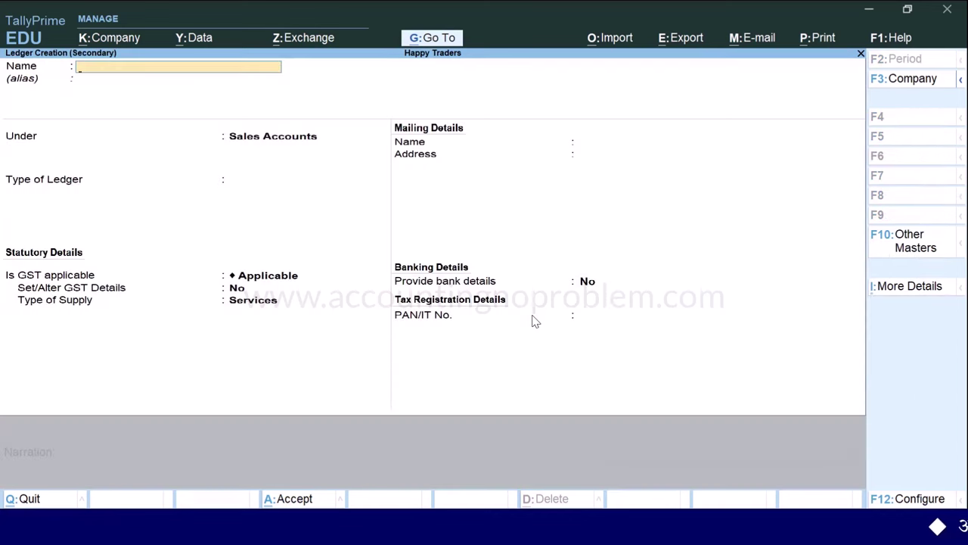
text(Discount on Sales)
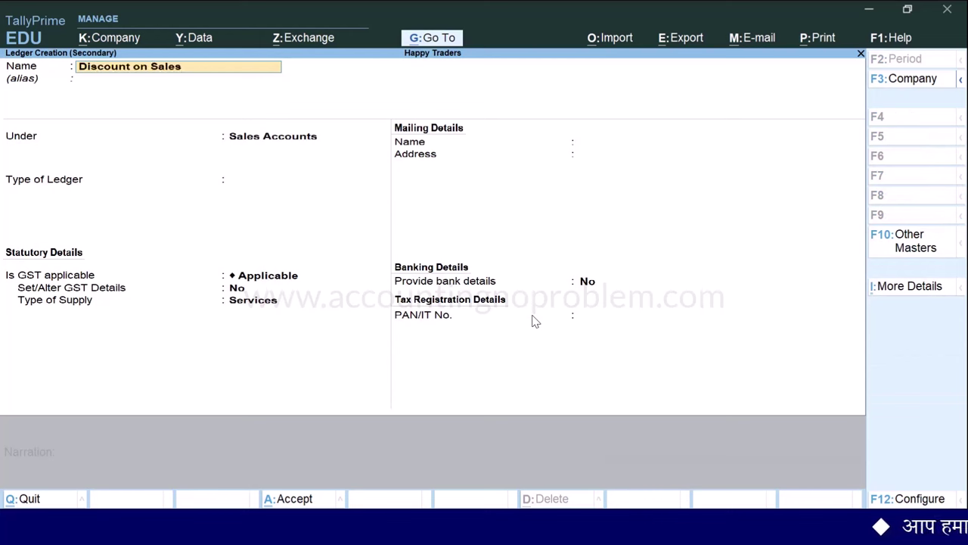
key(Return)
key(Return)
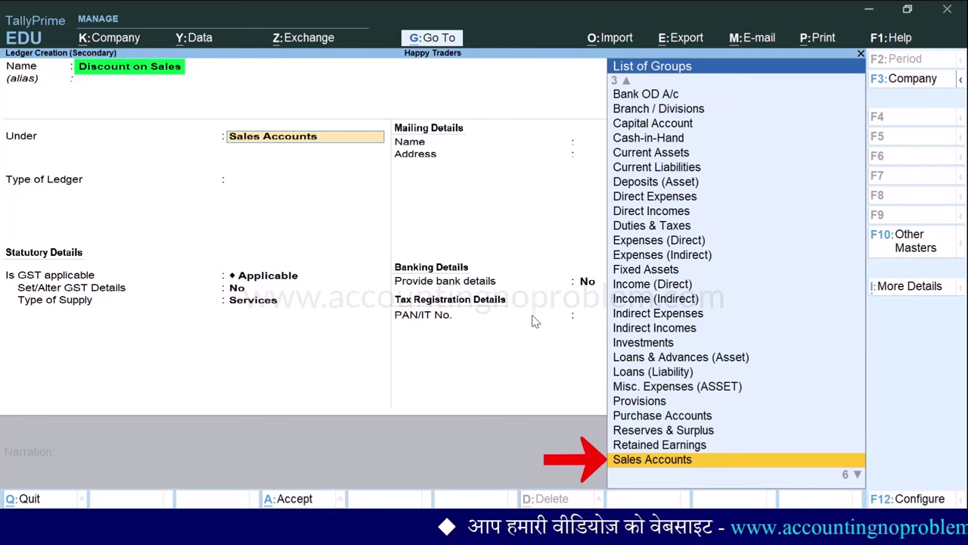
key(Return)
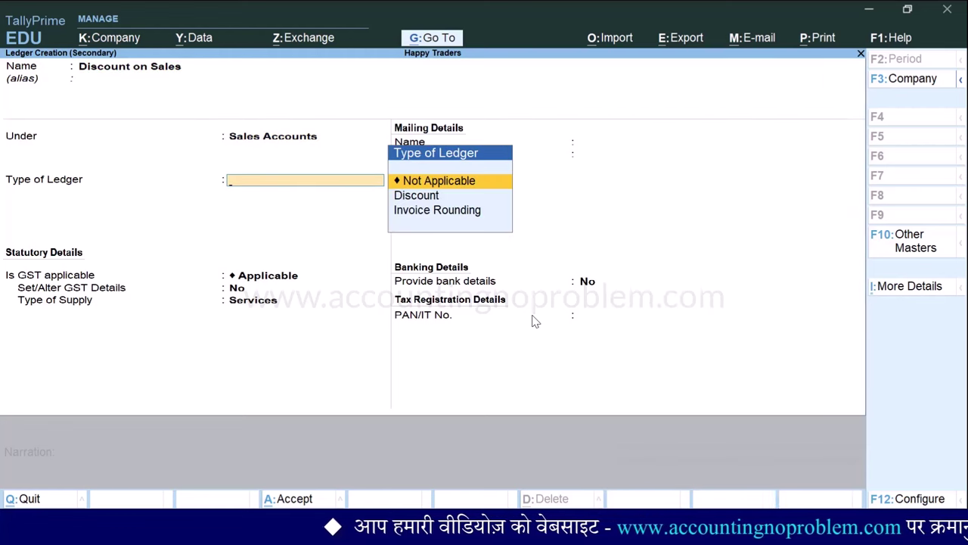
key(Return)
key(Return)
key(Return)
key(Up)
key(Return)
key(ctrl+a)
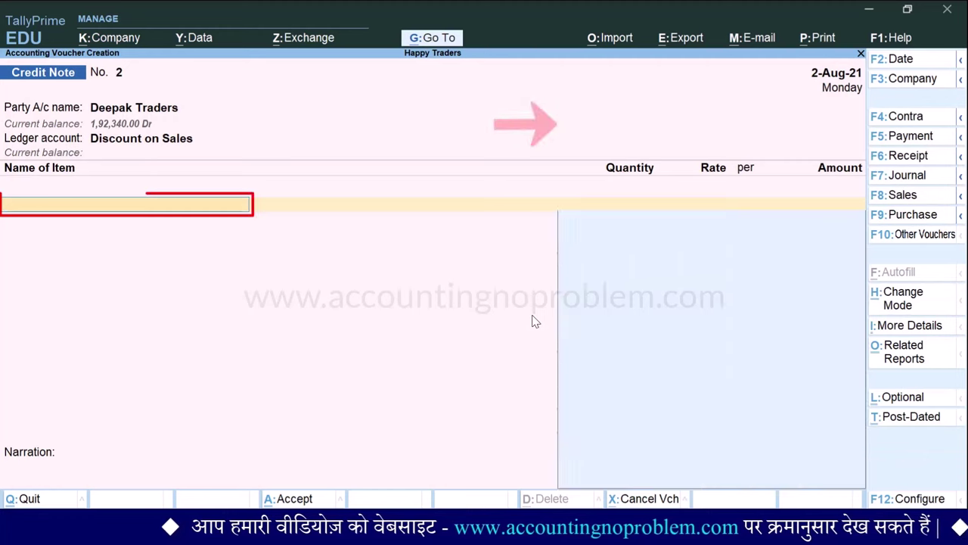
- Enter Printer as the credit note item with an amount of 2,000
text(P)
key(Return)
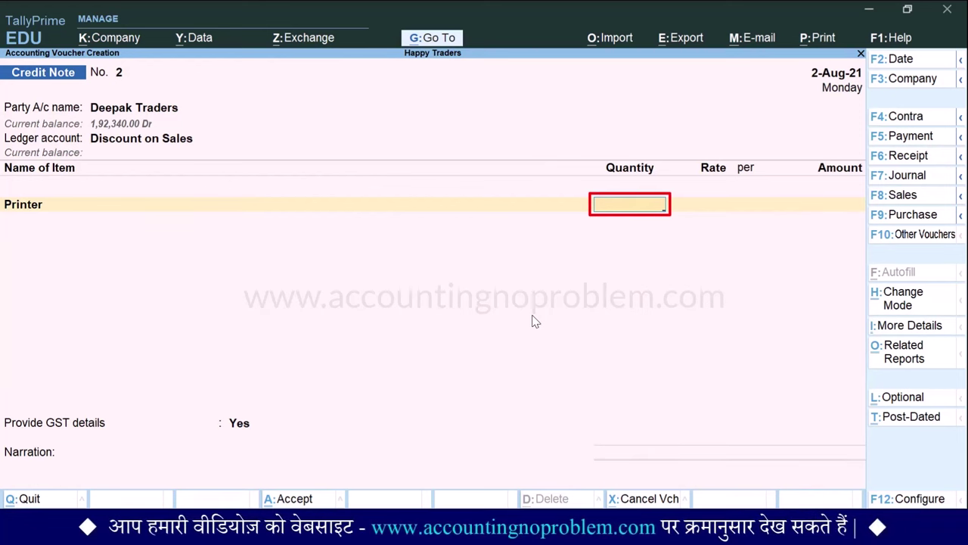
key(Return)
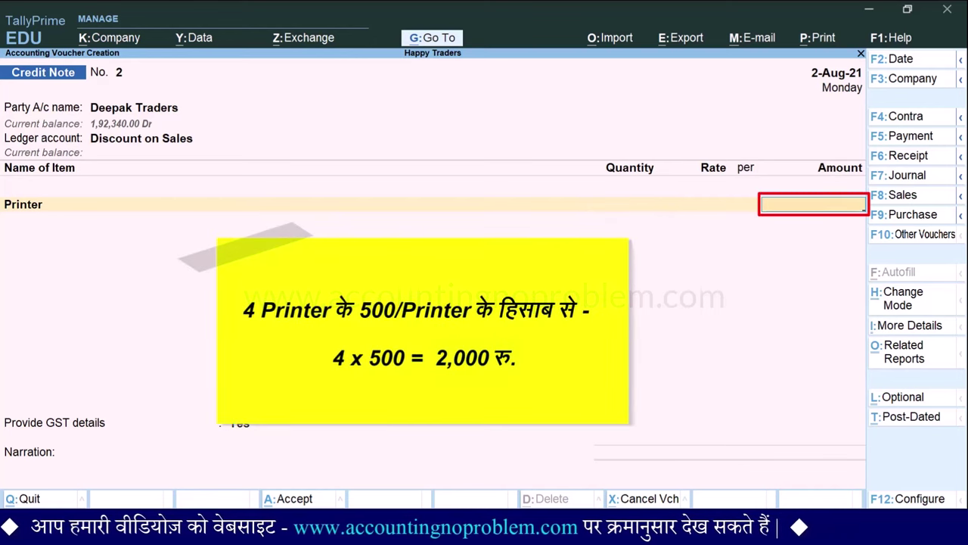
text(2000)
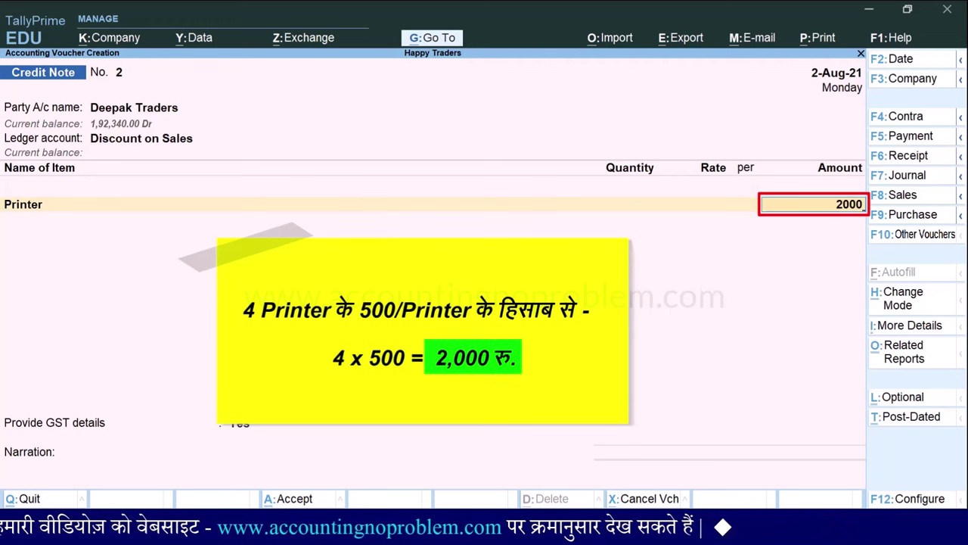
key(Return)
key(Return)
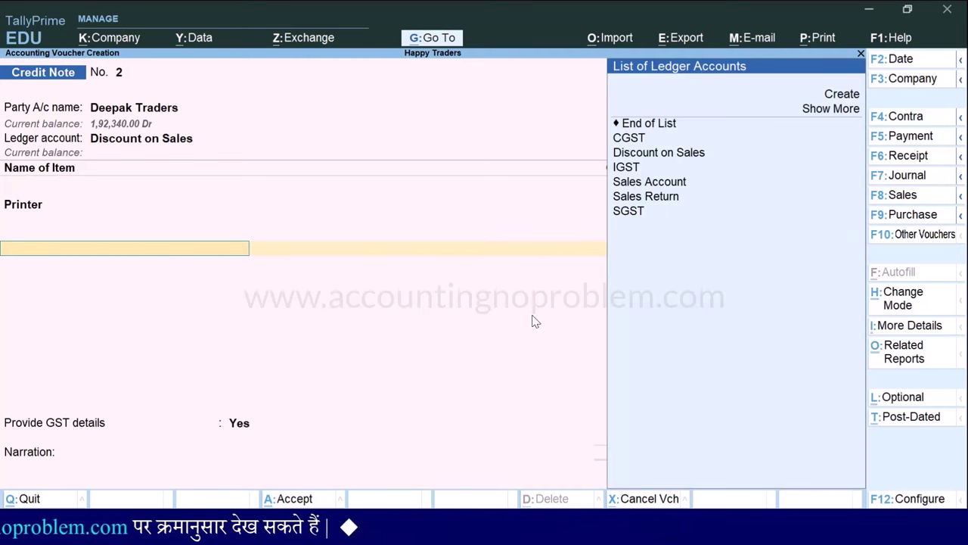
- Add CGST and SGST of 180 each, bringing the total to 2,360.00
text(c)
key(Return)
key(Return)
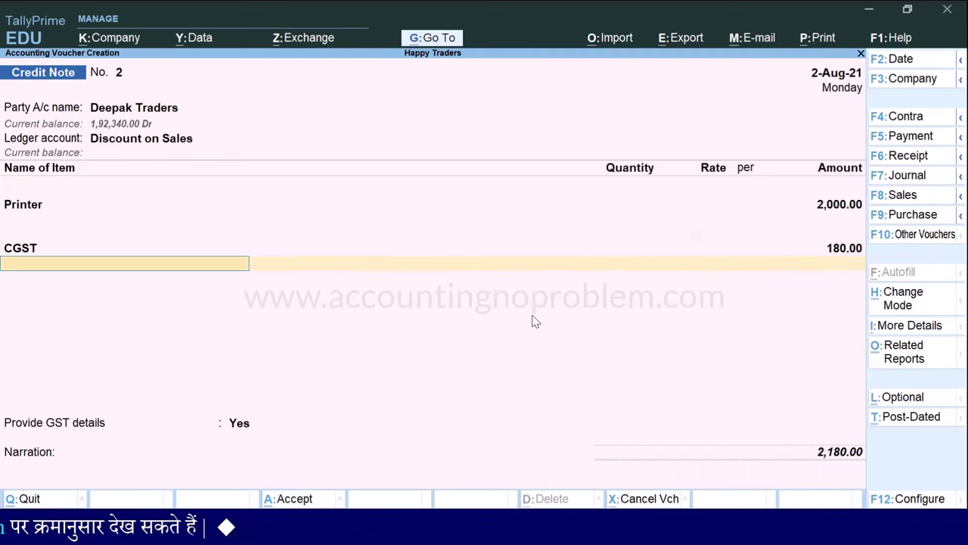
text(S)
key(Down)
key(Return)
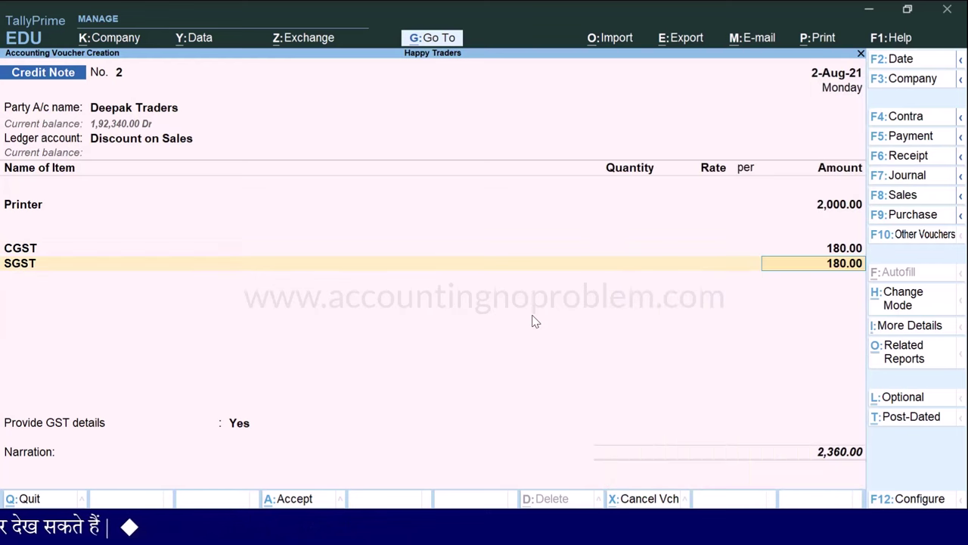
key(Return)
key(Return)
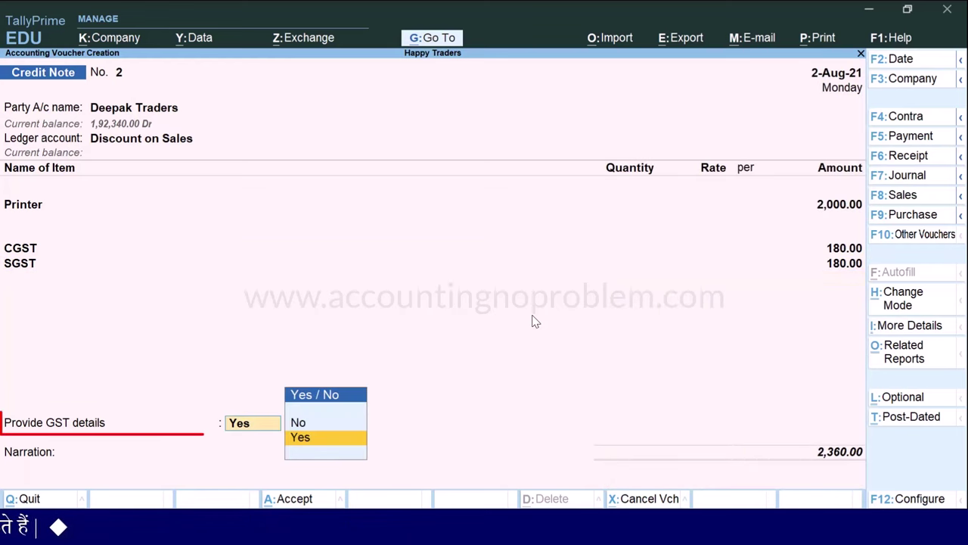
key(Return)
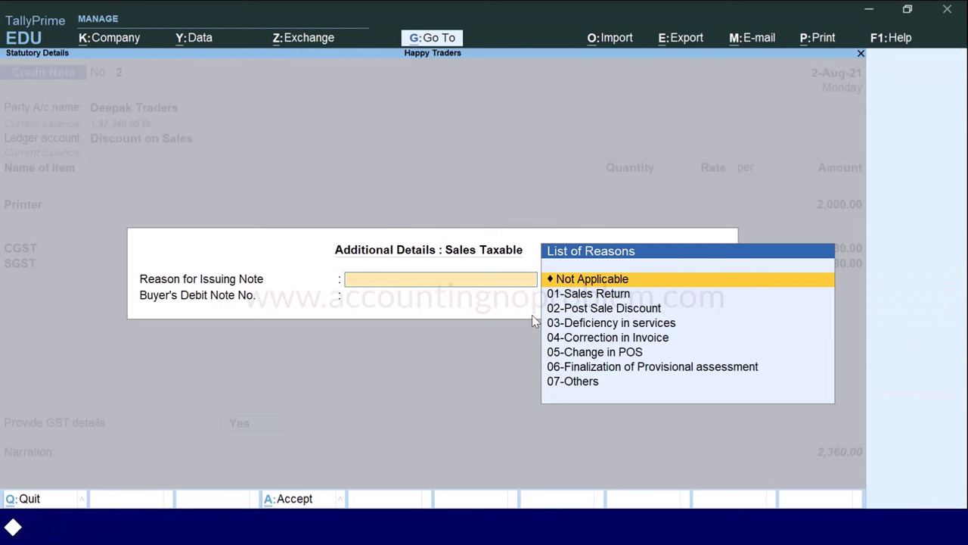
- Set the GST credit note reason to 02-Post Sale Discount, leaving the buyer's debit note blank
key(Down)
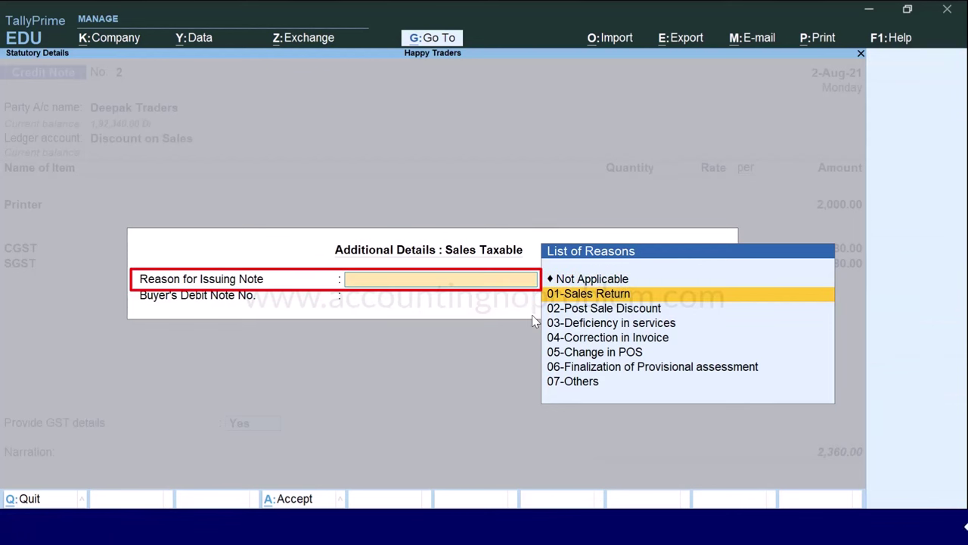
key(Down)
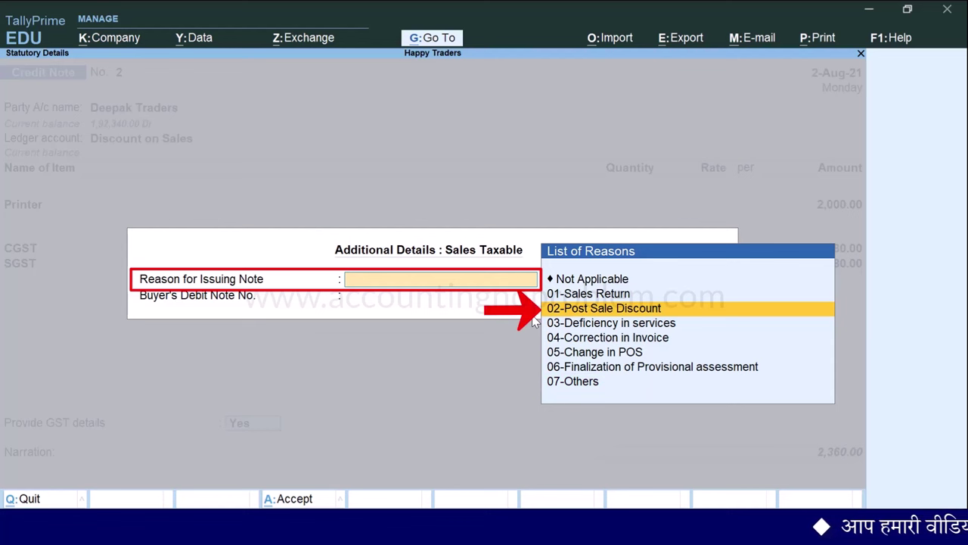
key(Return)
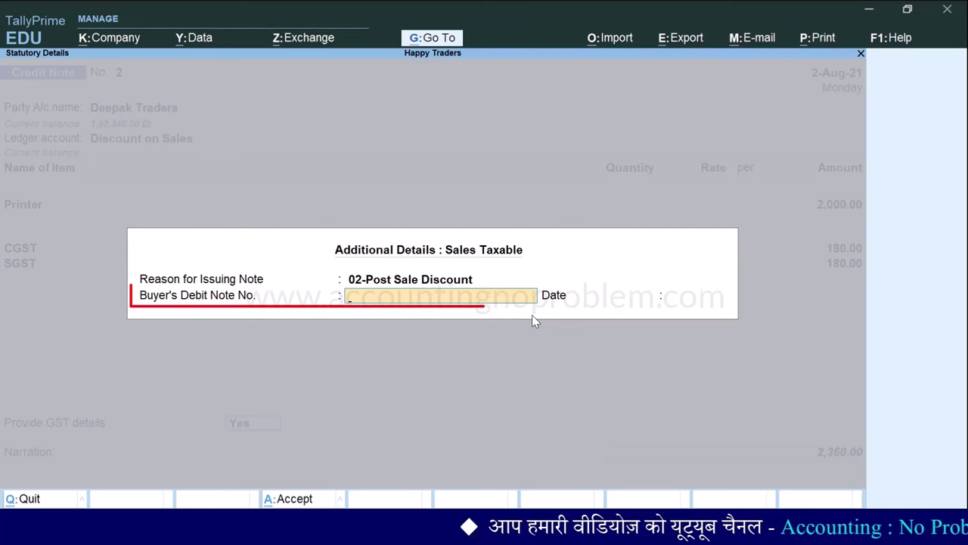
key(Return)
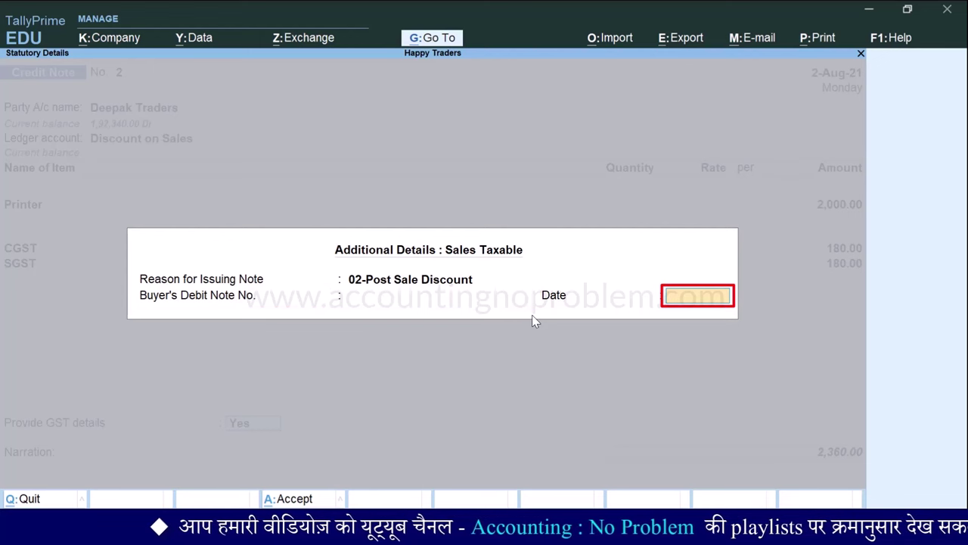
key(Return)
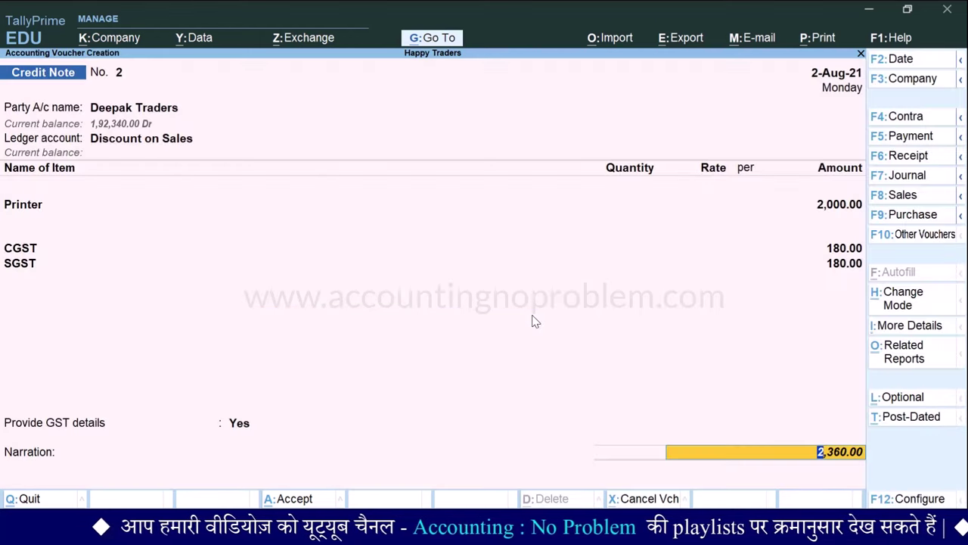
- Adjust 2,360 Cr against bill 8, add narration 'Being discount allowed because of poor quality of goods.' and save
key(Return)
key(Return)
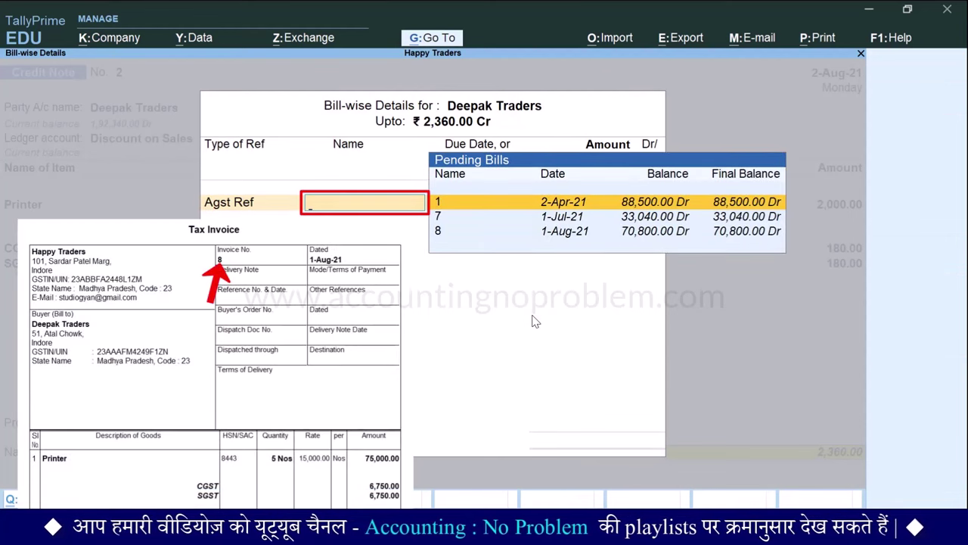
key(Down)
key(Down)
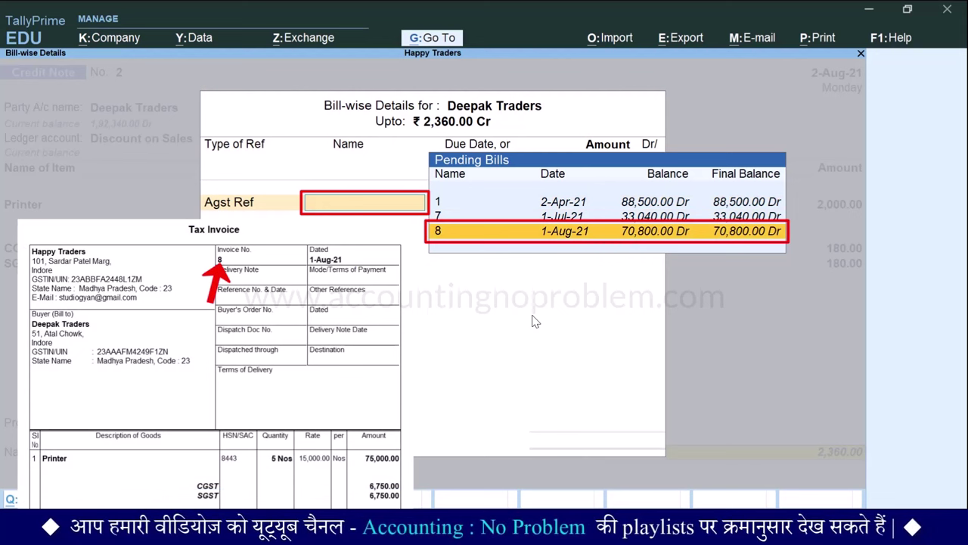
key(Return)
key(Return)
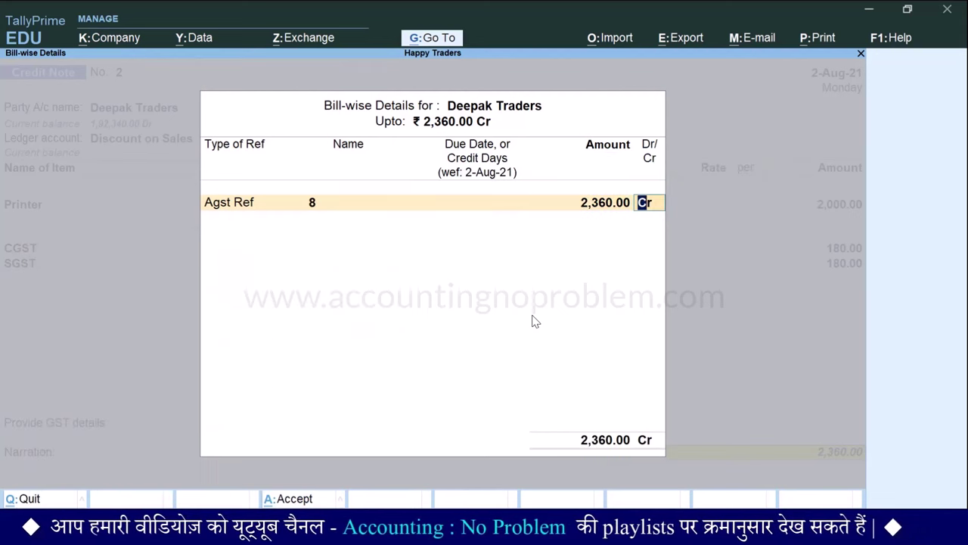
key(Return)
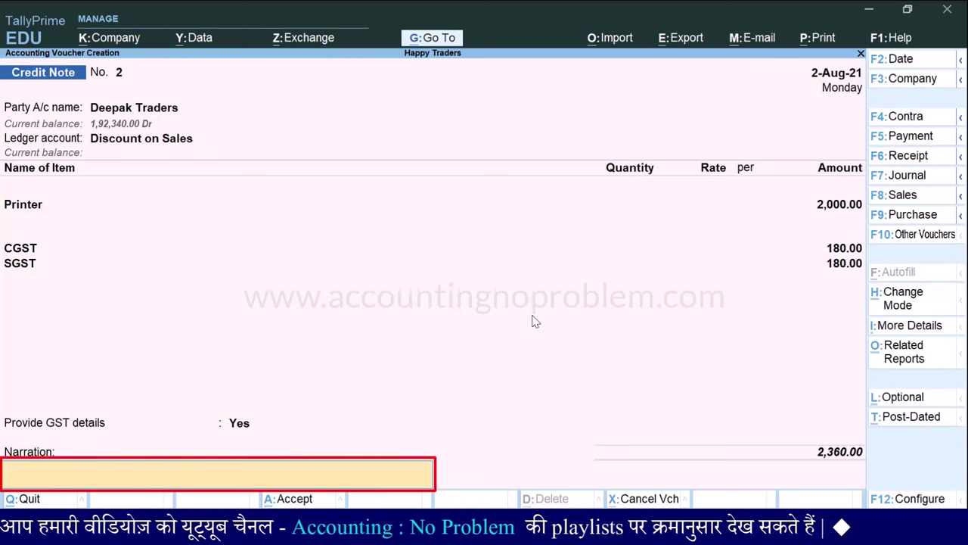
text(Being discount allowed because of poor quality of goods.)
key(Return)
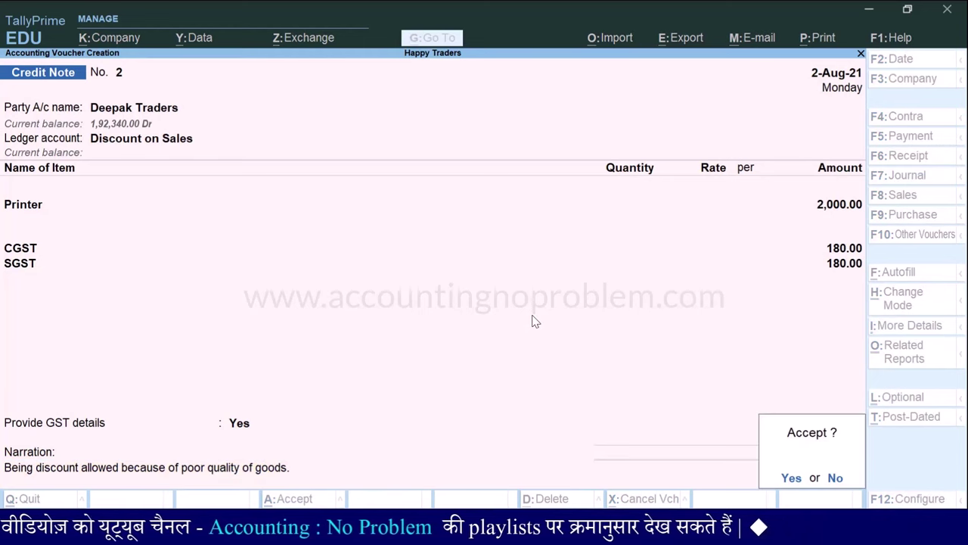
key(Return)
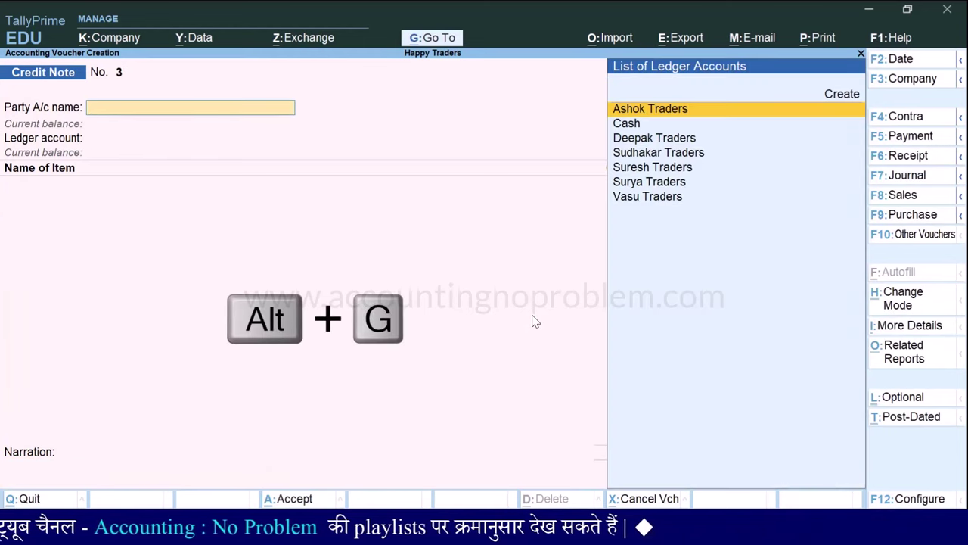
key(alt+g)
text(Gstr1)
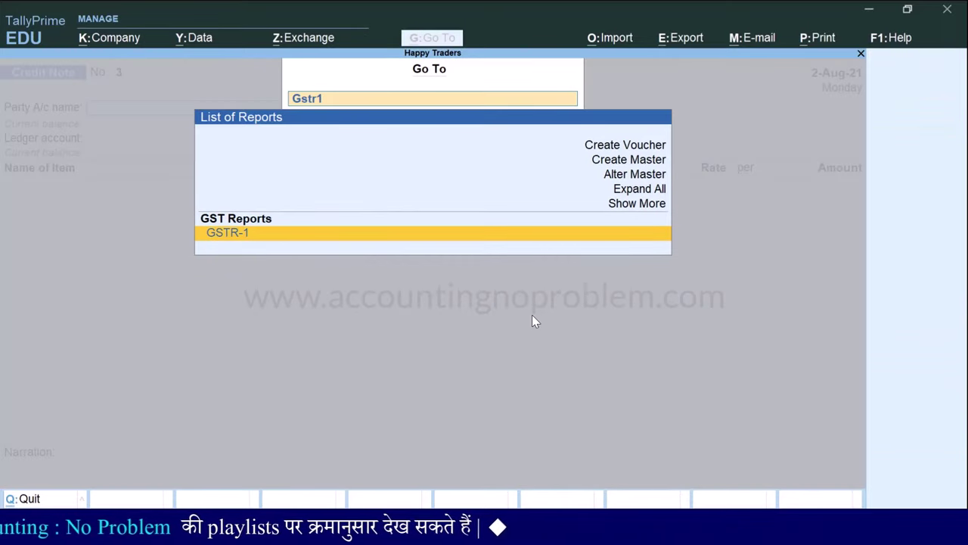
key(Return)
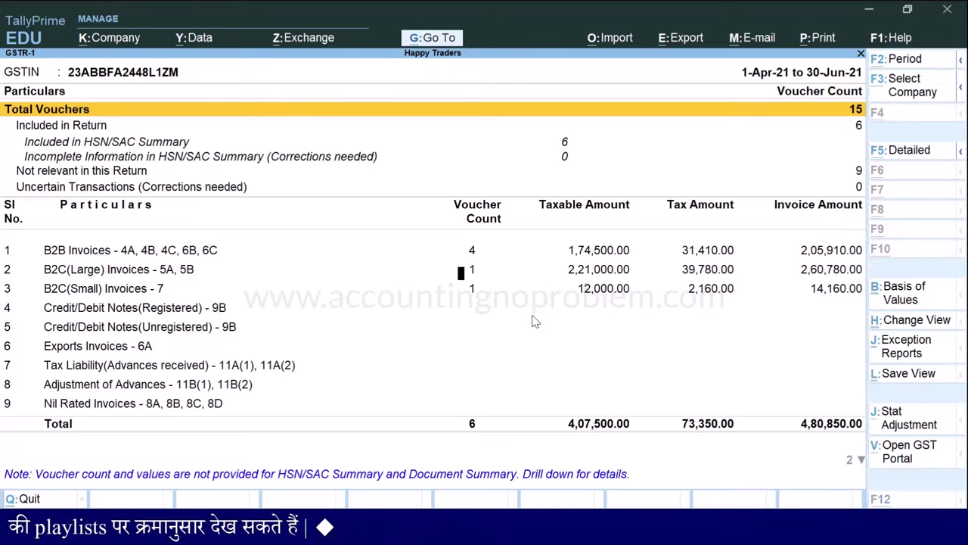
key(F2)
text(1-8)
key(Return)
text(31.8)
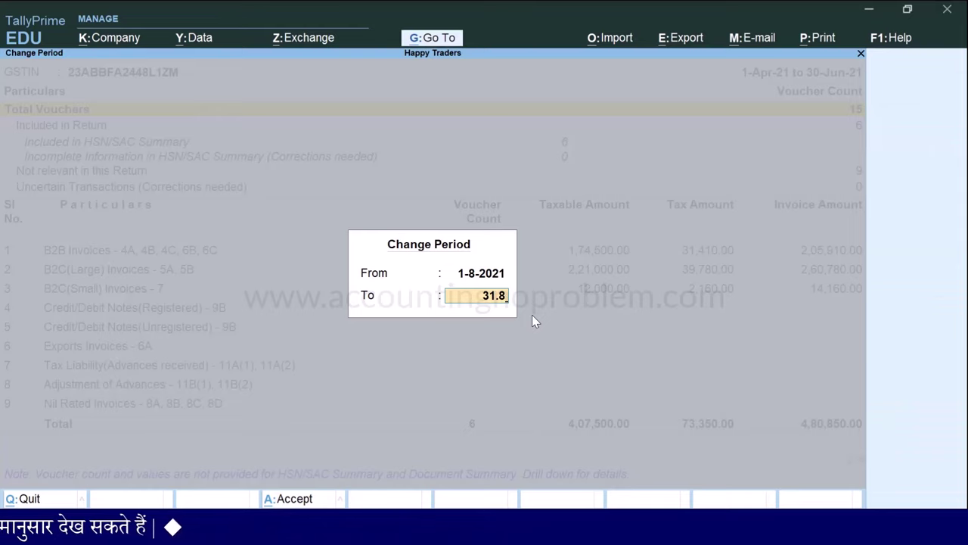
key(Return)
key(Down)
key(Down)
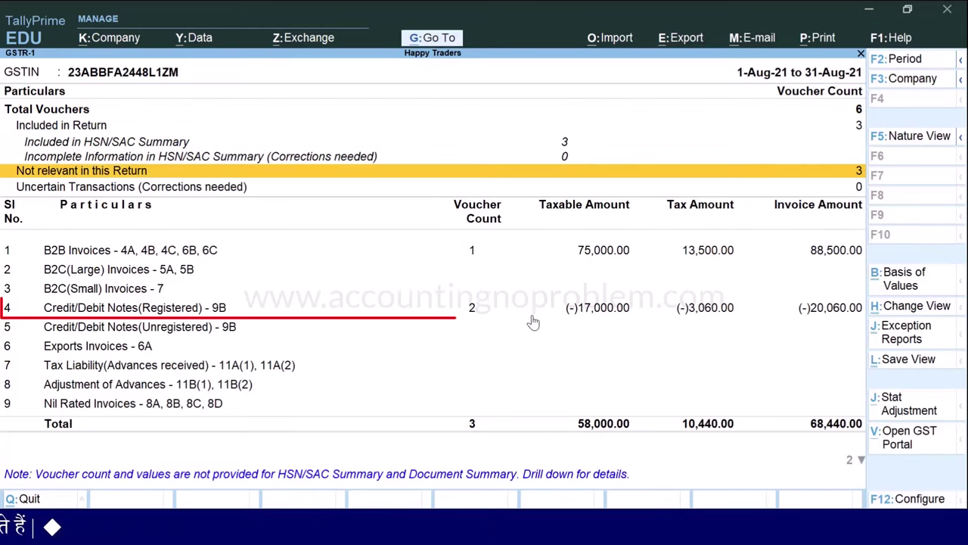
key(Down)
key(Down)
key(Down)
key(Down)
key(Down)
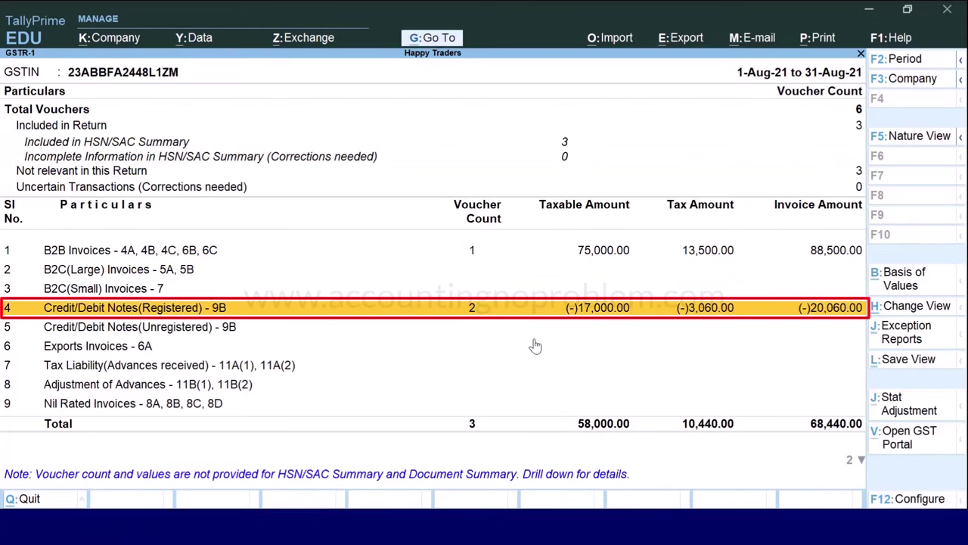
key(Return)
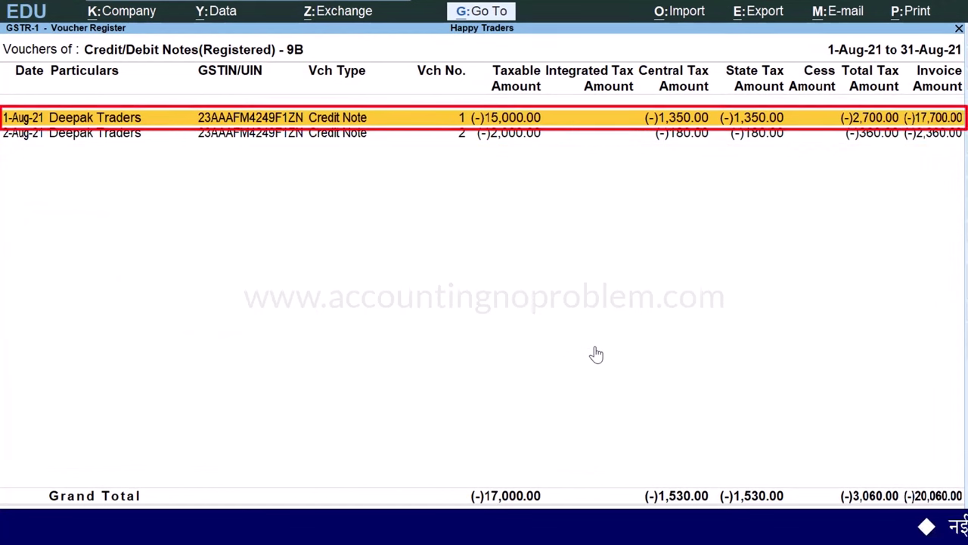
key(Down)
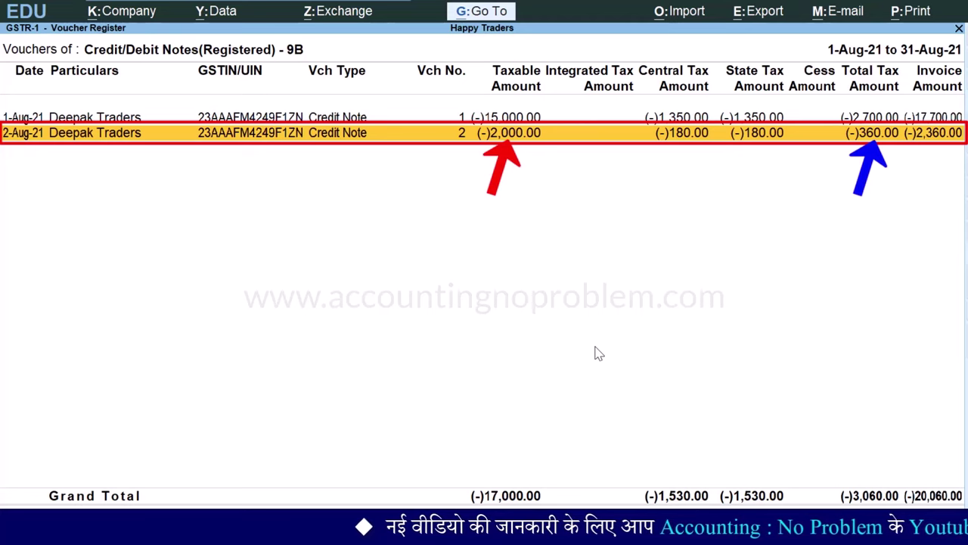
key(Escape)
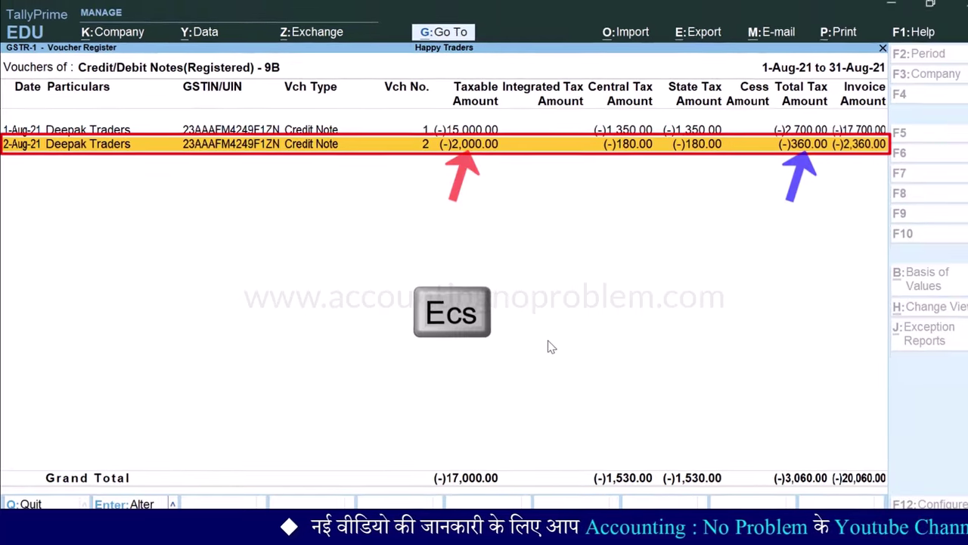
key(Escape)
key(Escape)
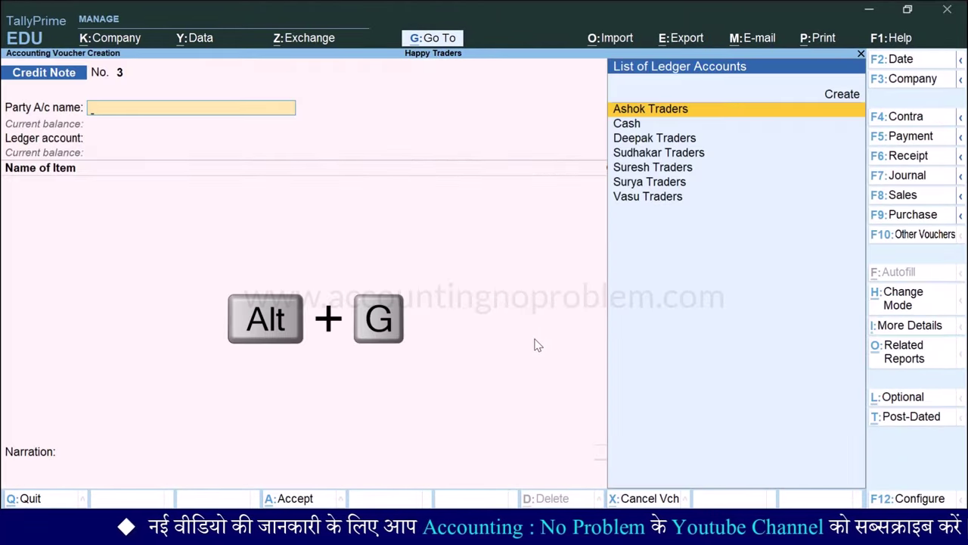
- Review Printer's August stock vouchers in Stock Summary, including the 2-Aug-21 credit note
key(alt+g)
key(Down)
key(Down)
key(Down)
key(Down)
key(Down)
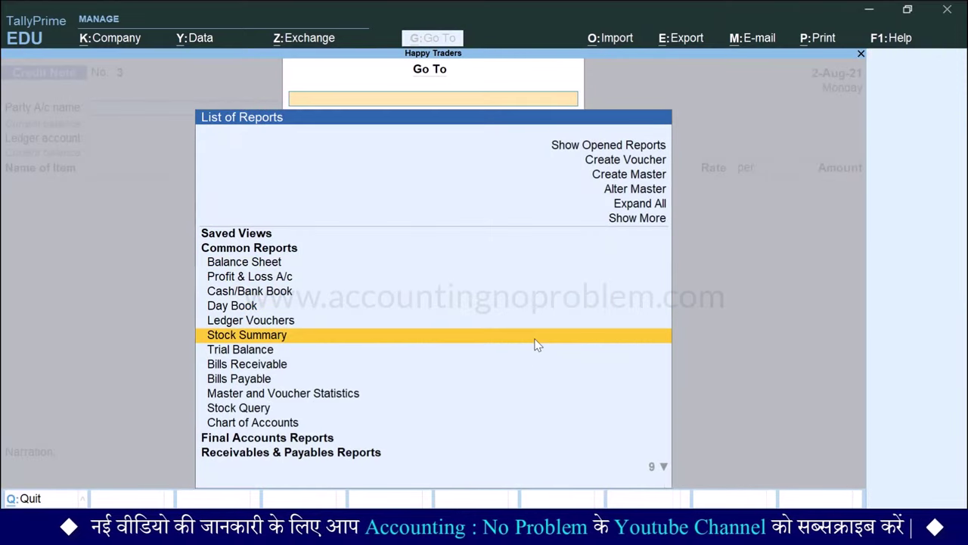
key(Return)
key(Down)
key(Return)
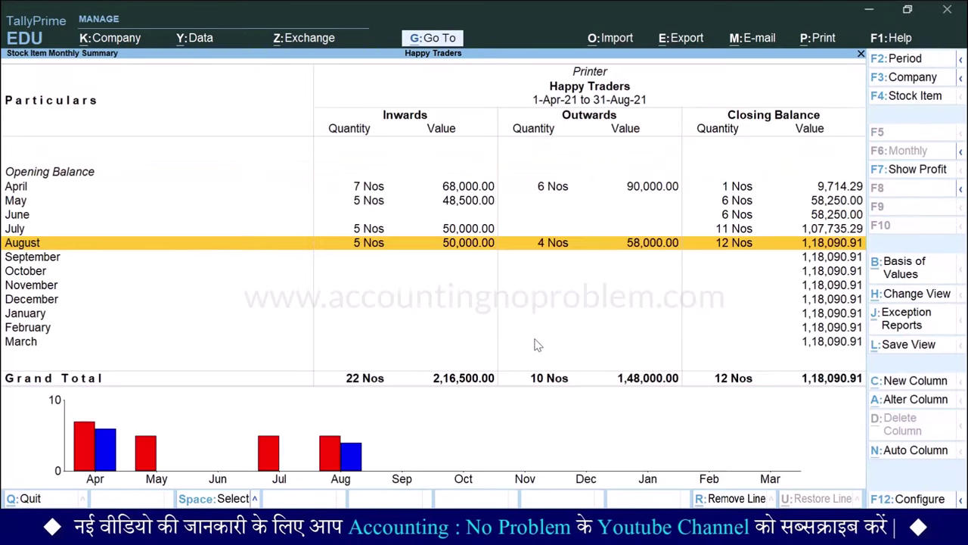
key(Return)
key(Down)
key(Down)
key(Down)
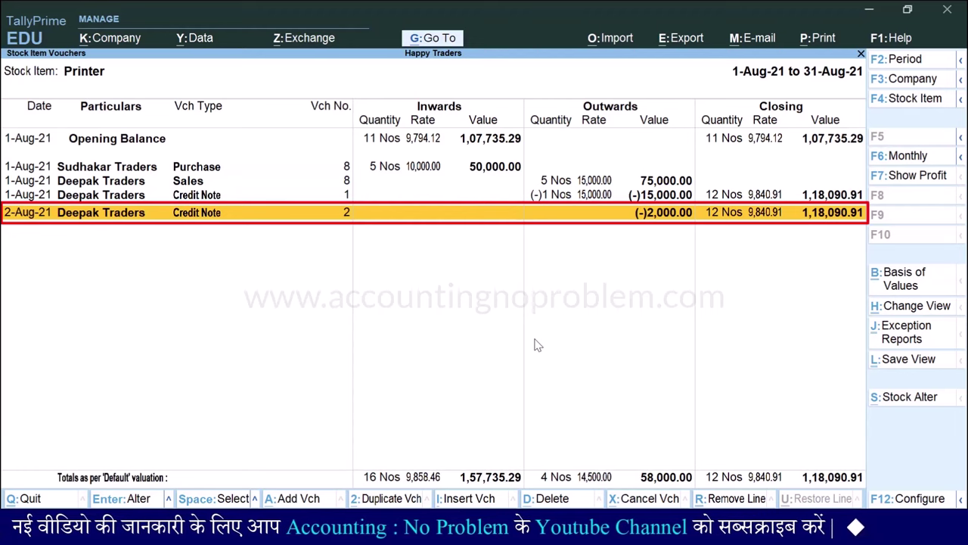
key(Escape)
key(Escape)
key(Escape)
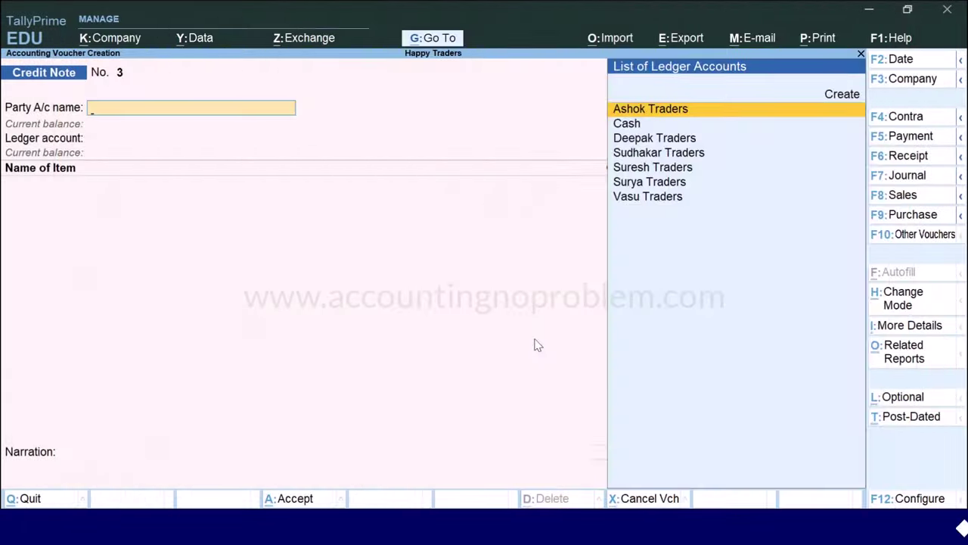
- Start a Sales voucher dated 1-Oct-21 with Vasu Traders as the party
key(F8)
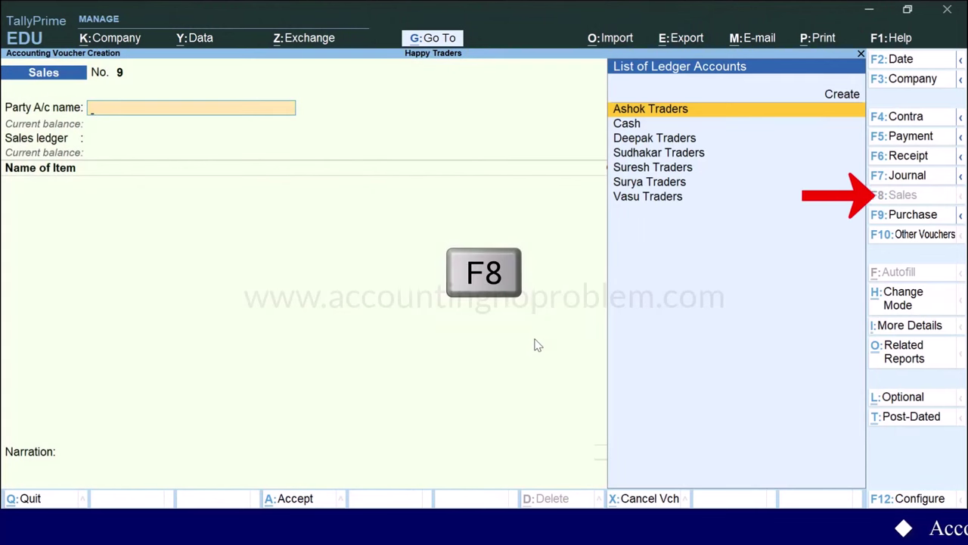
key(F2)
text(1.10)
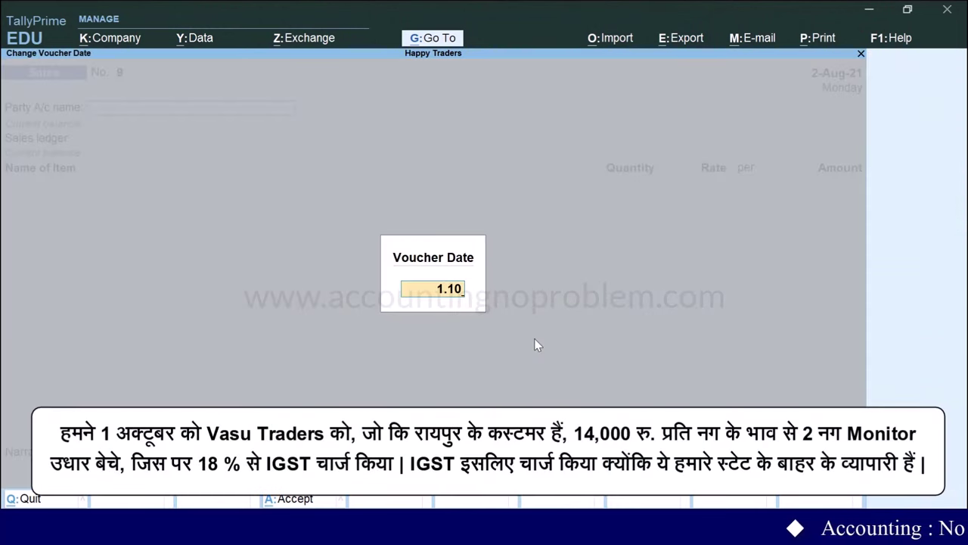
key(Return)
key(Down)
key(Down)
key(Down)
key(Down)
key(Down)
key(Down)
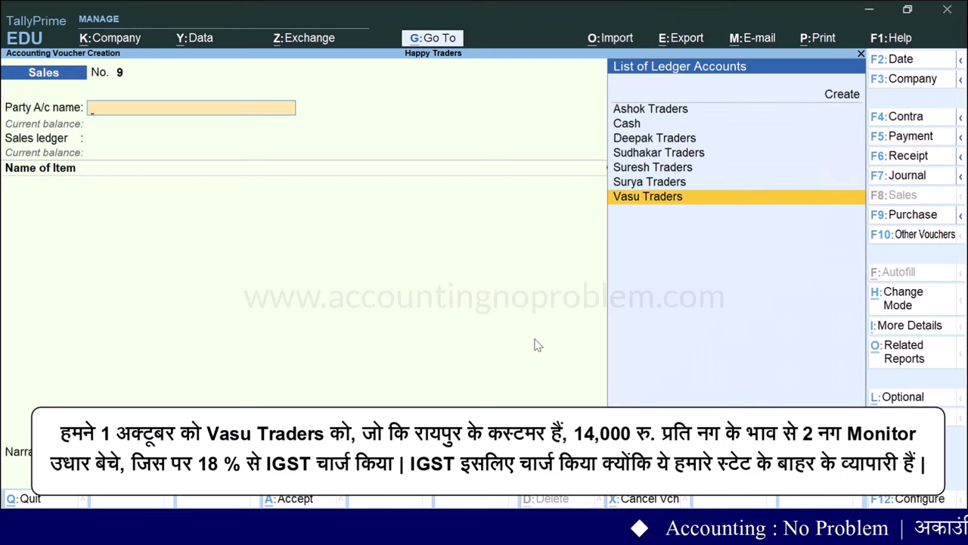
key(Return)
key(ctrl+a)
key(Return)
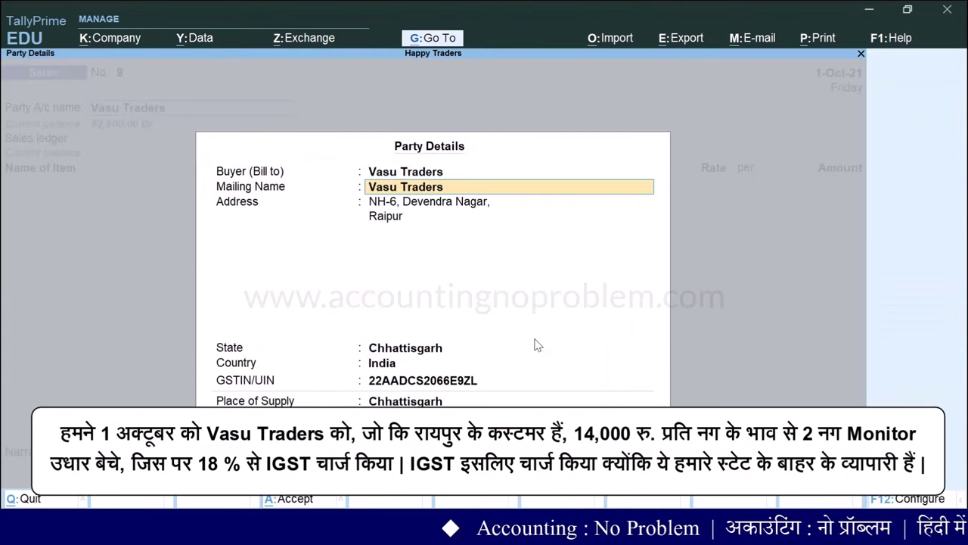
key(ctrl+a)
- Sell 2 Nos Monitor at 14,000 via Sales Account, add 5,040 IGST as a new reference, and save invoice 9
key(Down)
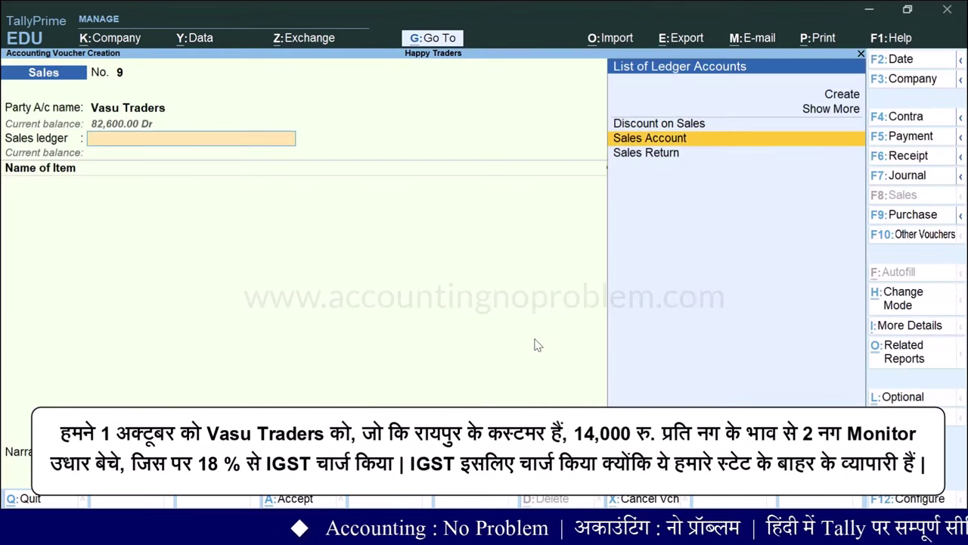
key(Return)
text(M)
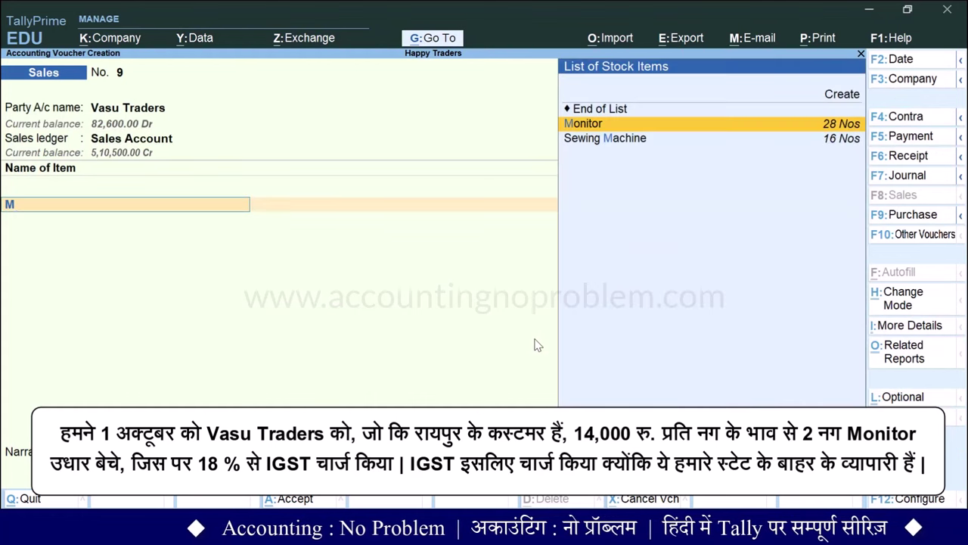
key(Return)
key(Return)
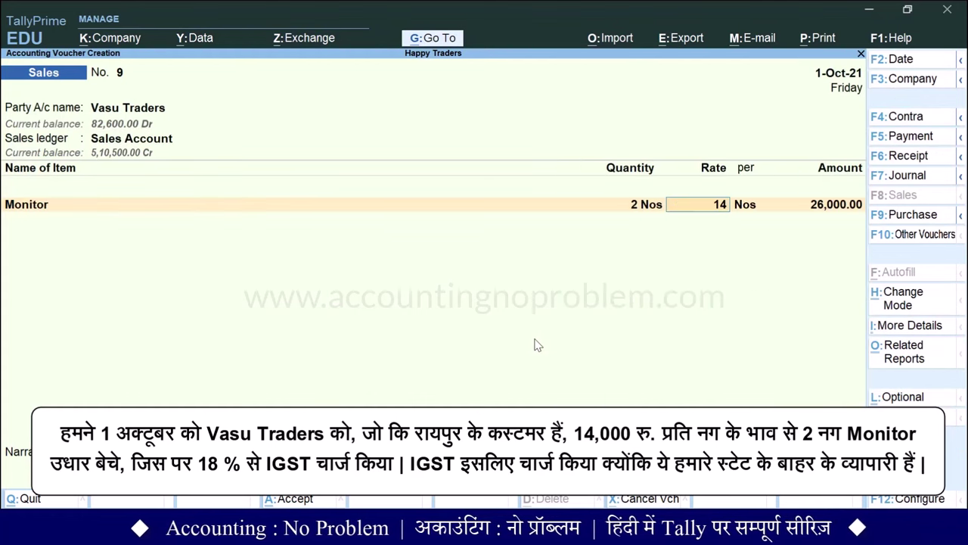
key(Return)
key(Return)
key(Return)
key(Return)
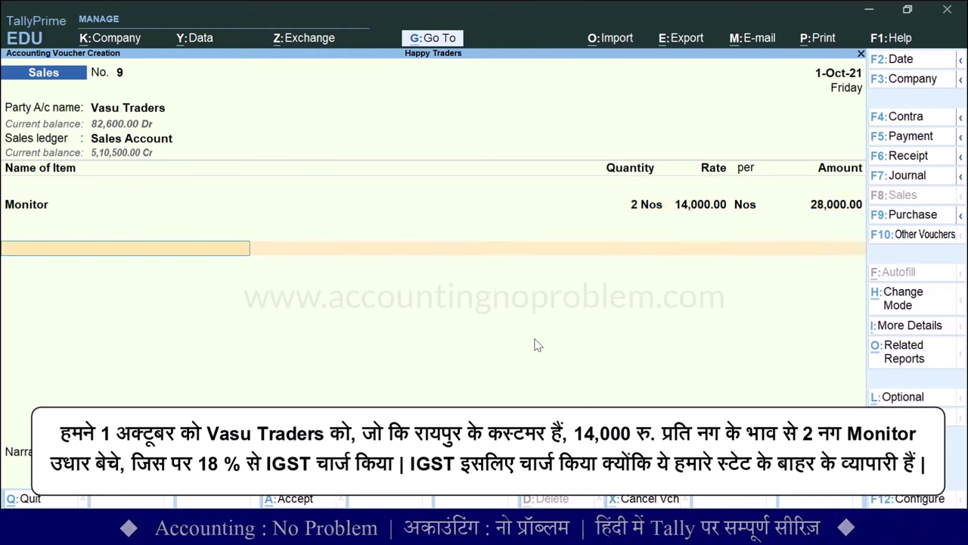
key(Return)
key(Return)
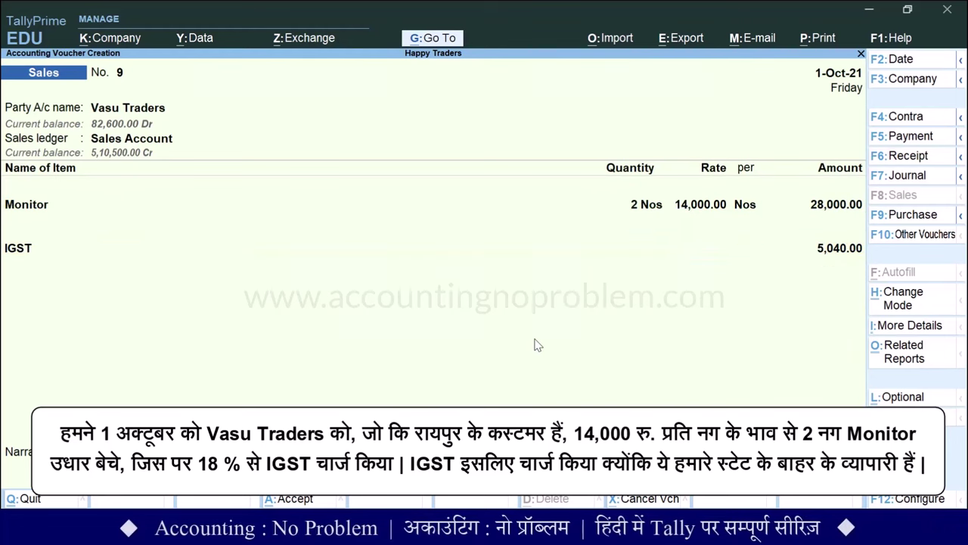
key(Return)
key(Return)
key(Return)
key(Return)
key(Return)
key(Return)
key(Return)
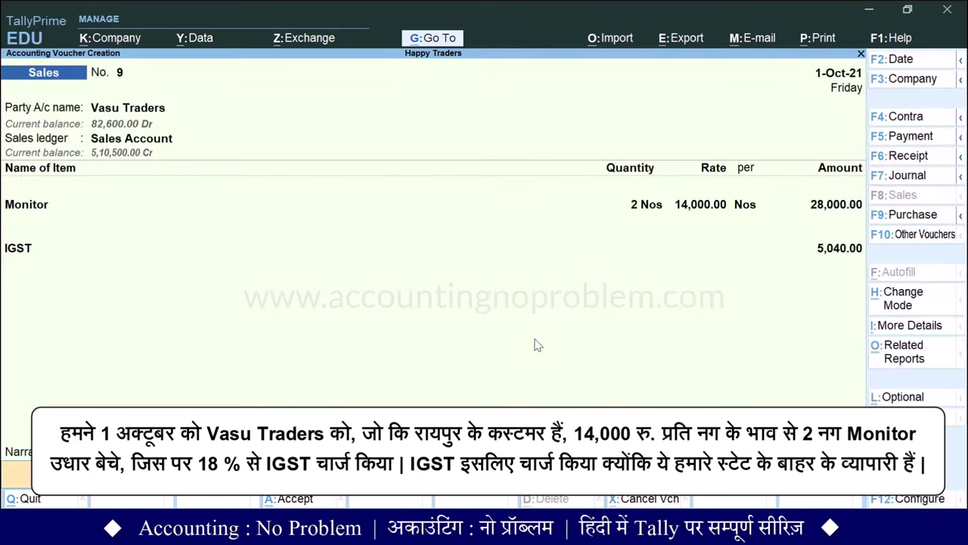
key(Return)
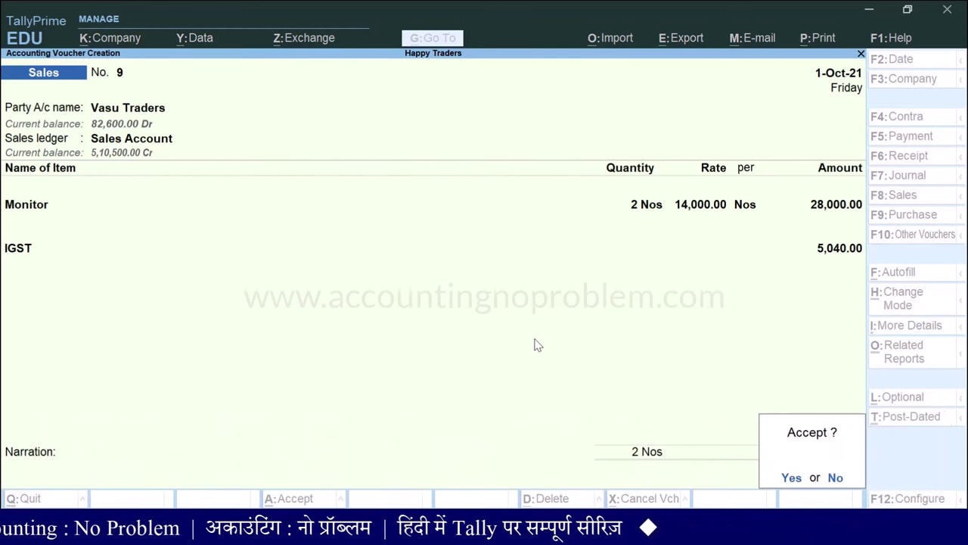
key(Return)
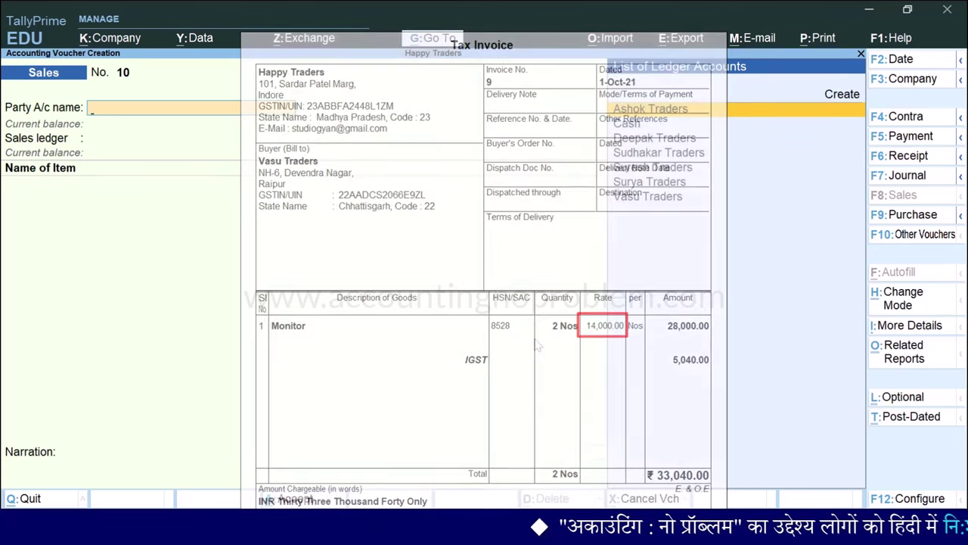
key(alt+F6)
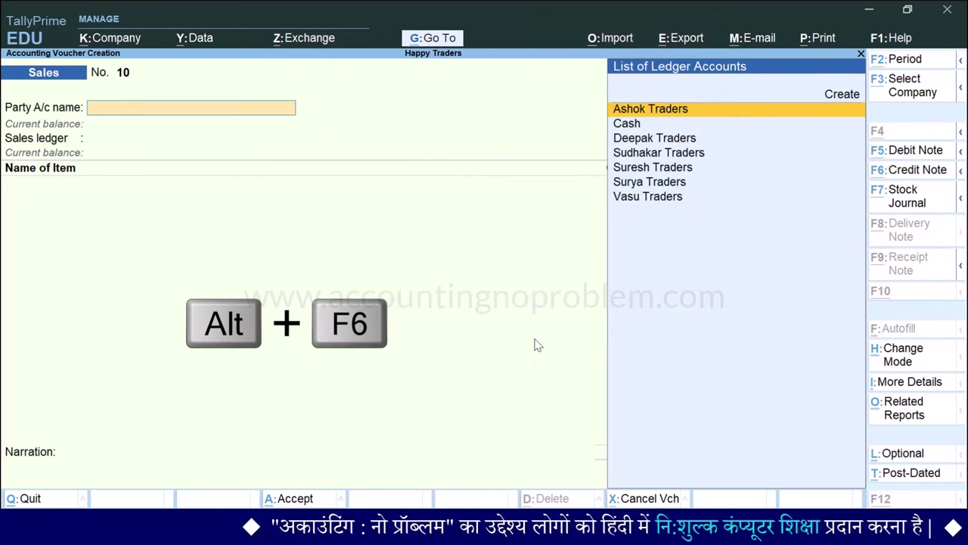
- Start a Credit Note dated 1-Oct-21 with Vasu Traders as the party
key(alt+F6)
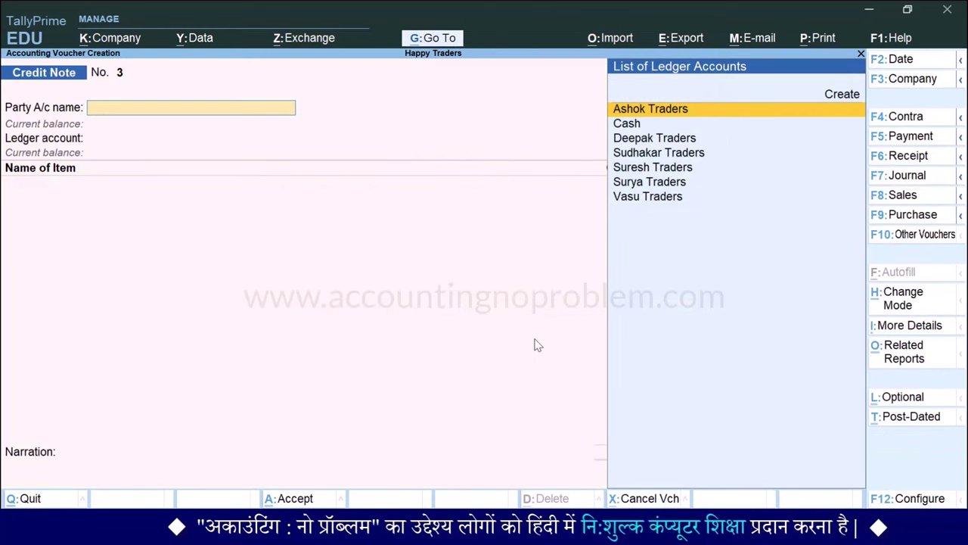
key(F2)
text(1.10)
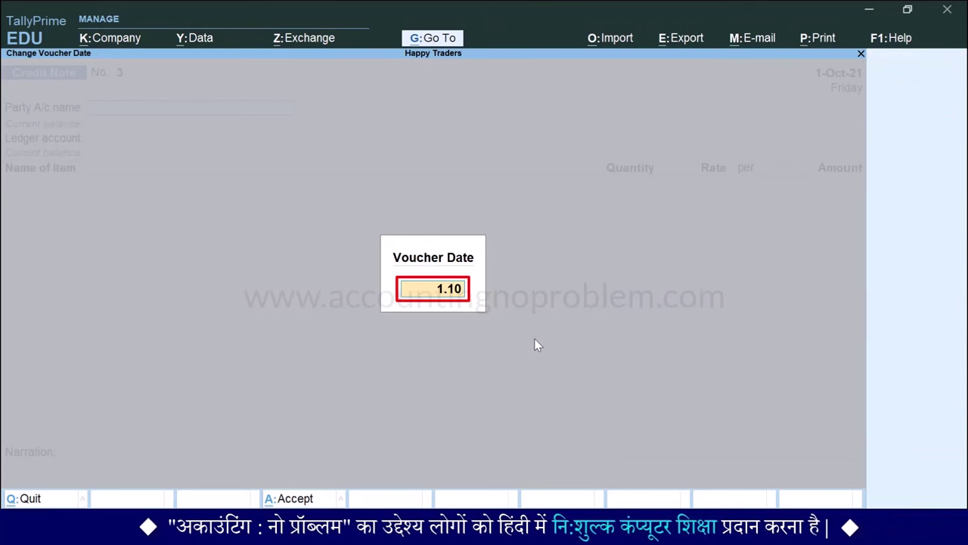
key(Return)
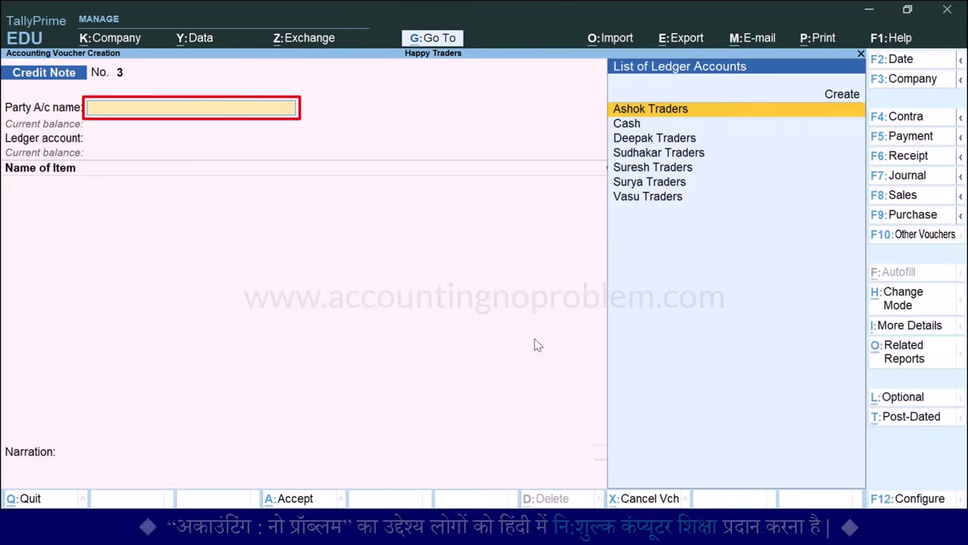
key(Down)
key(Down)
key(Down)
key(Down)
key(Down)
key(Down)
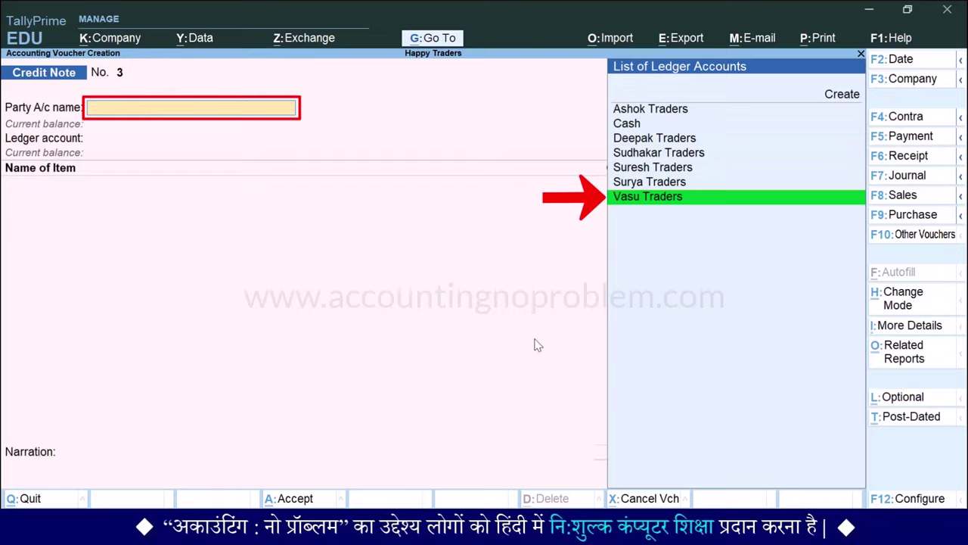
key(Return)
key(Return)
key(Return)
key(Return)
key(Return)
key(Return)
key(Return)
key(Return)
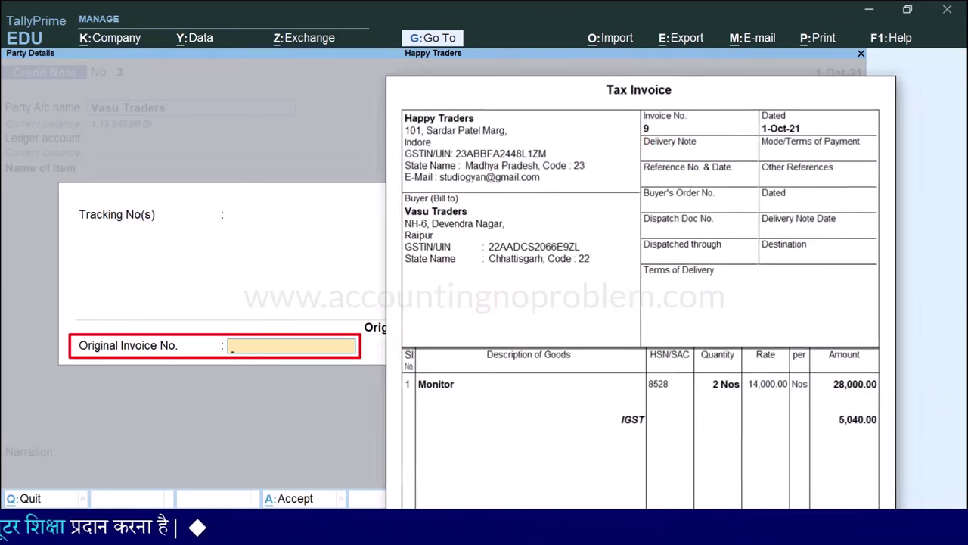
- Enter original invoice number 9 dated 1-Oct-21 in the party details
text(9)
key(Return)
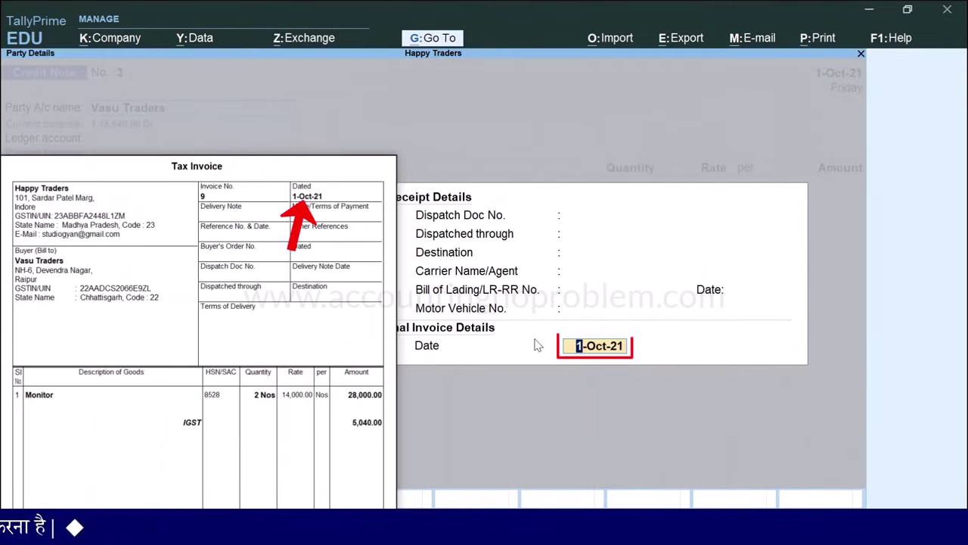
text(1.1)
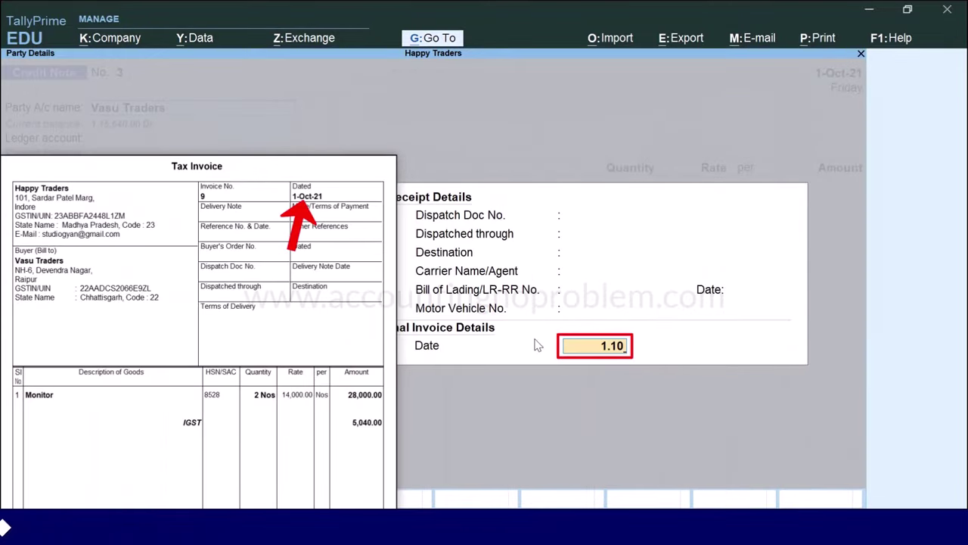
text(0)
key(Return)
key(Return)
key(ctrl+a)
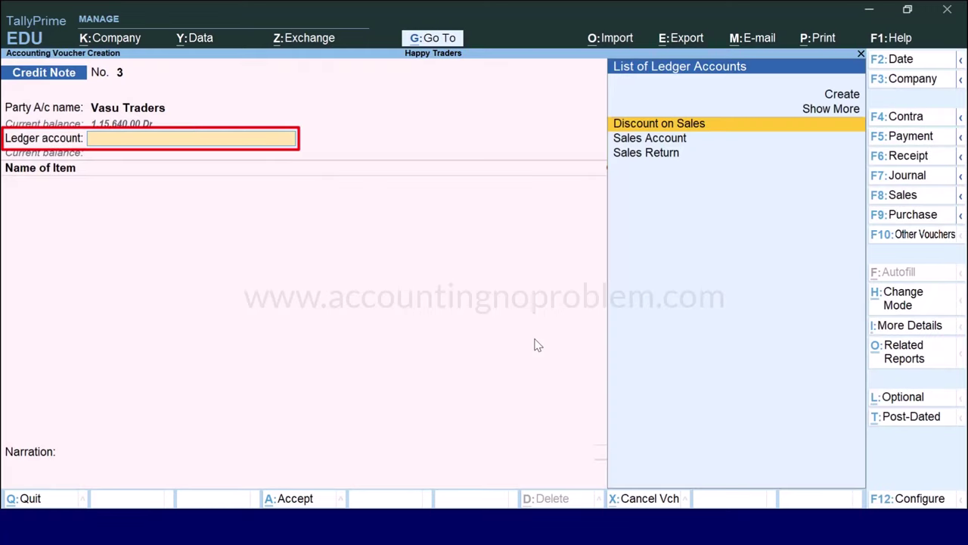
key(Down)
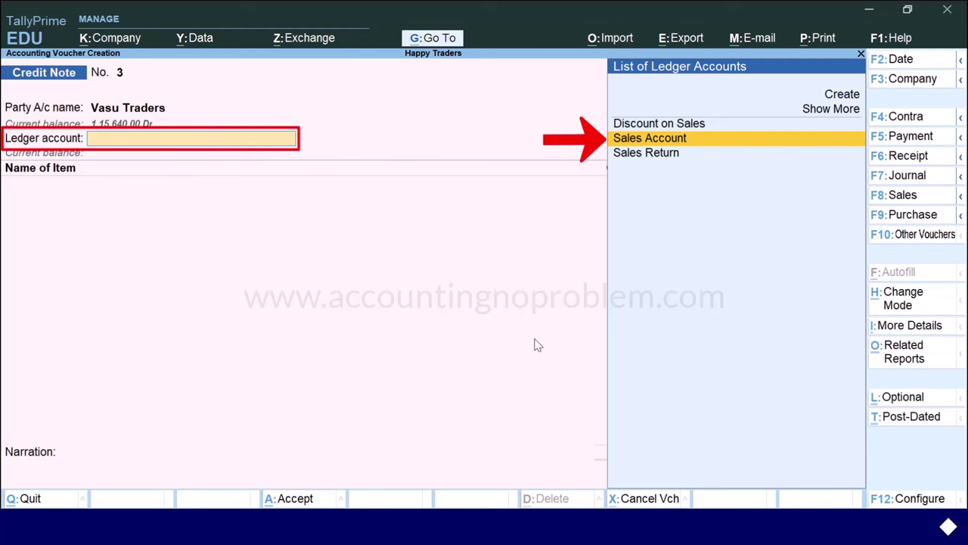
- Credit Monitor at 2,000.00 under Sales Account and add IGST of 360.00, totalling 2,360.00
key(Return)
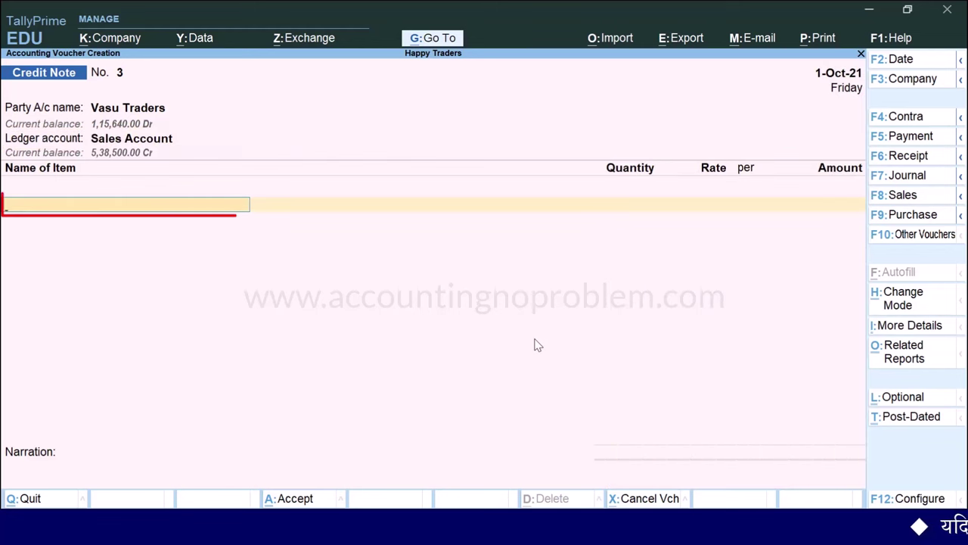
text(M)
key(Return)
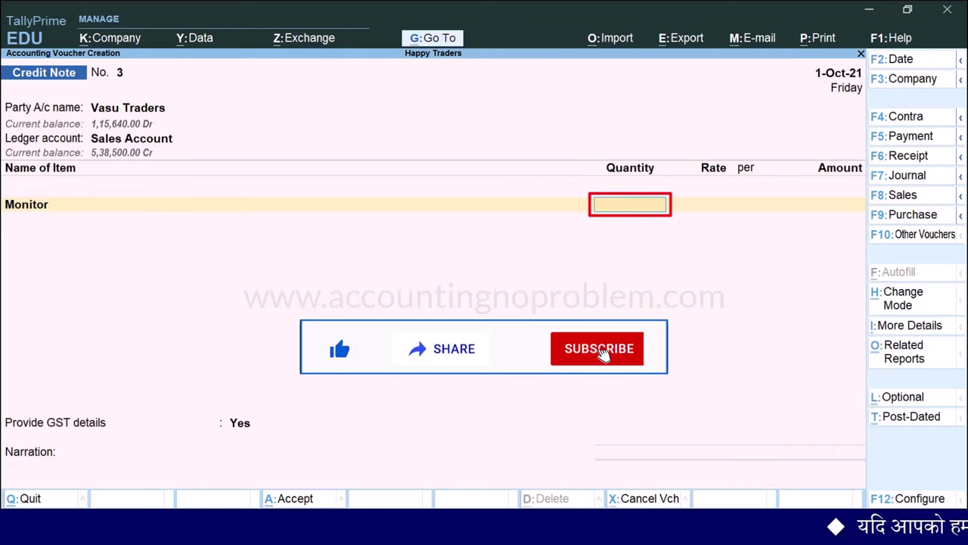
key(Return)
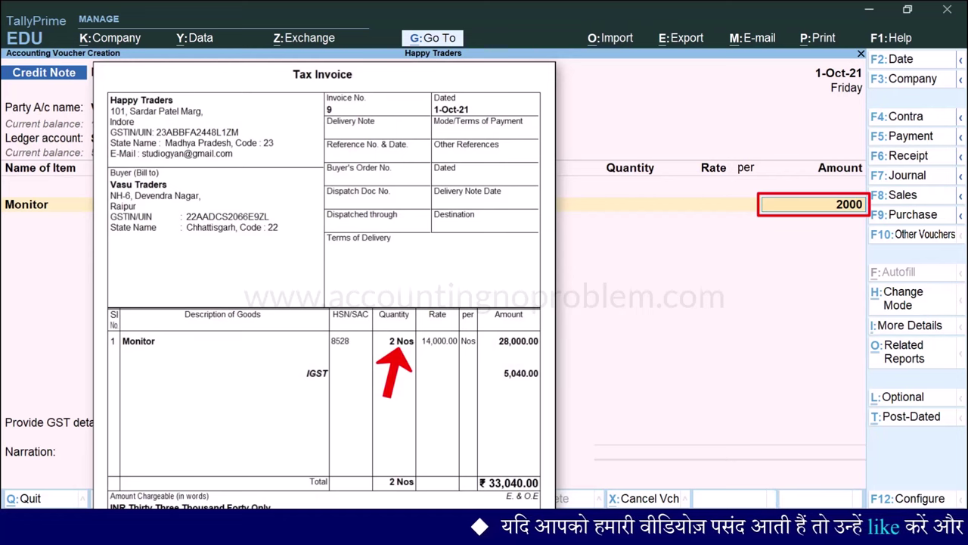
key(Return)
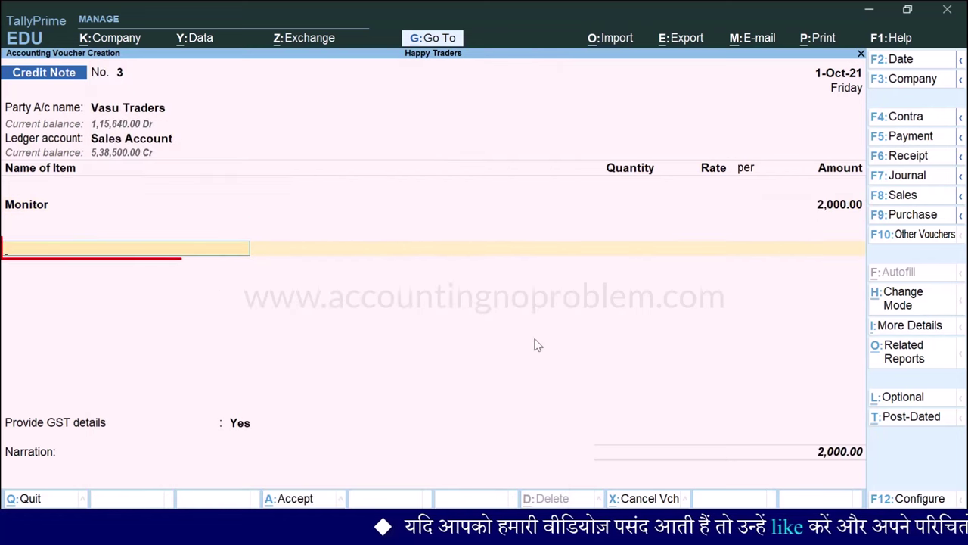
key(Return)
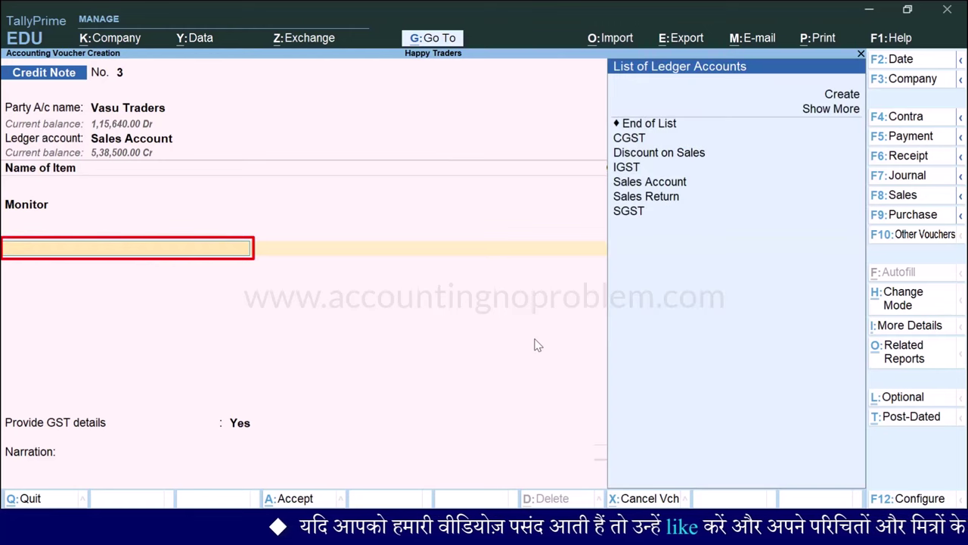
key(Down)
key(Down)
key(Down)
key(Down)
key(Down)
key(Return)
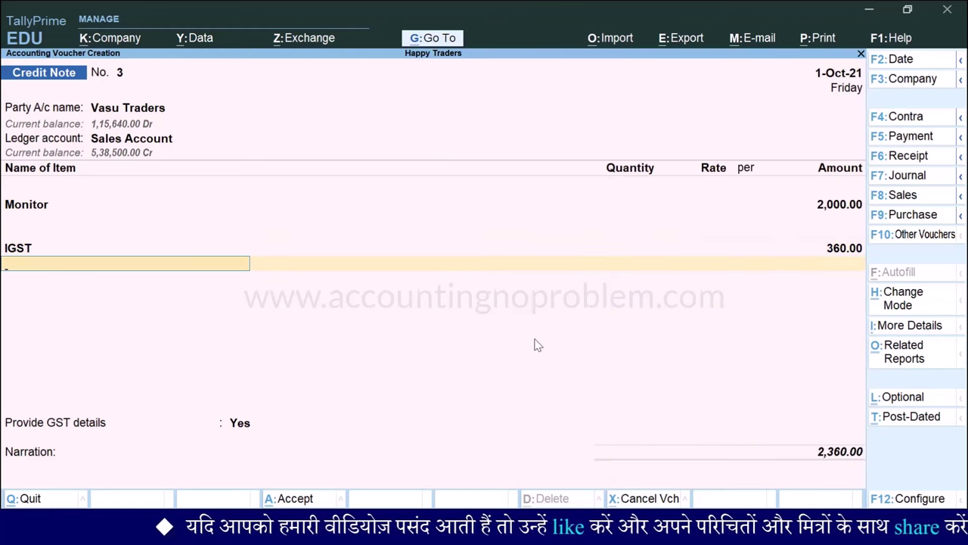
key(Return)
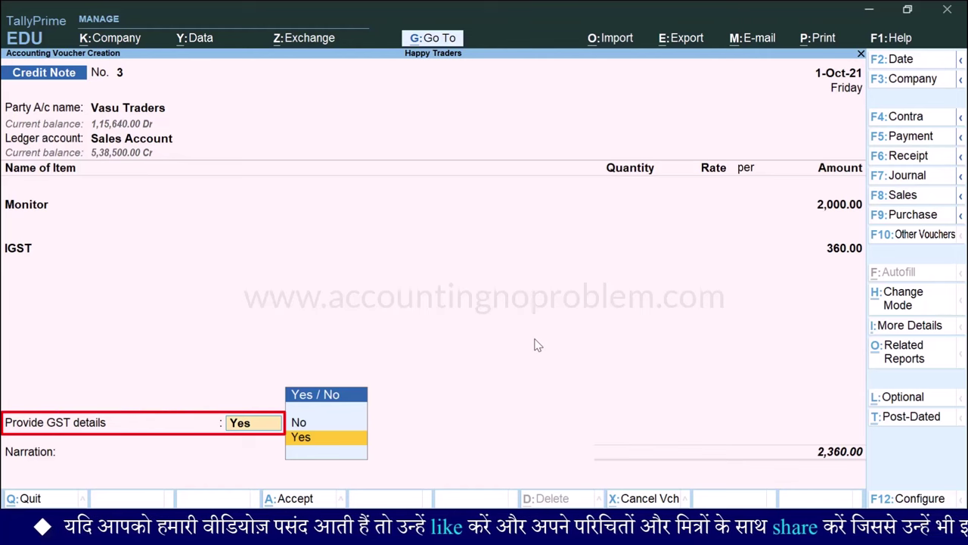
- Provide GST details with reason 04-Correction in Invoice, leaving the buyer's debit note blank
key(Return)
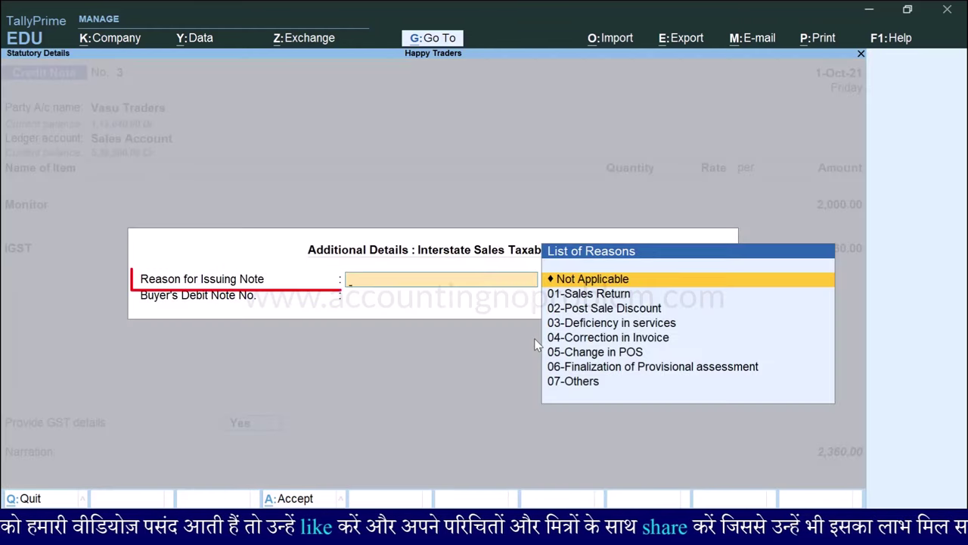
key(Down)
key(Down)
key(Down)
key(Down)
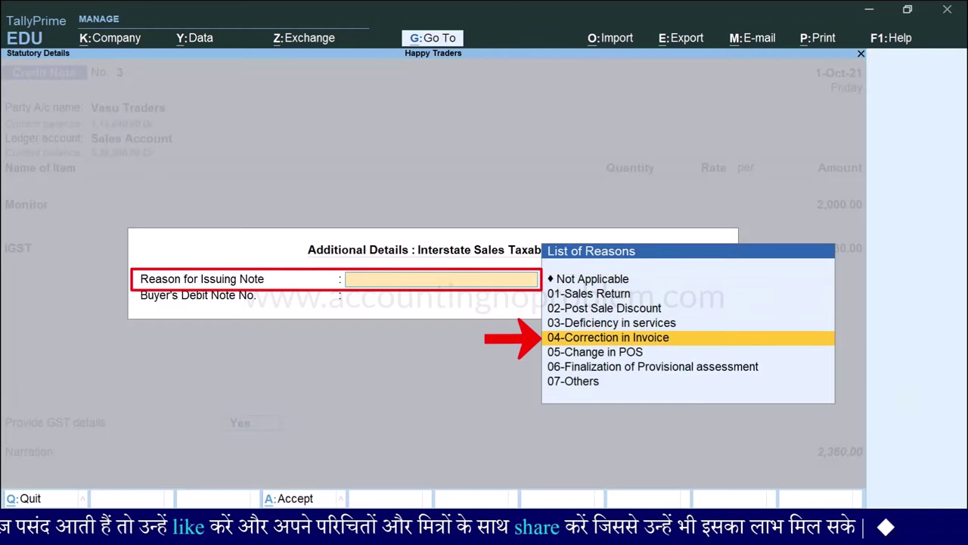
key(Return)
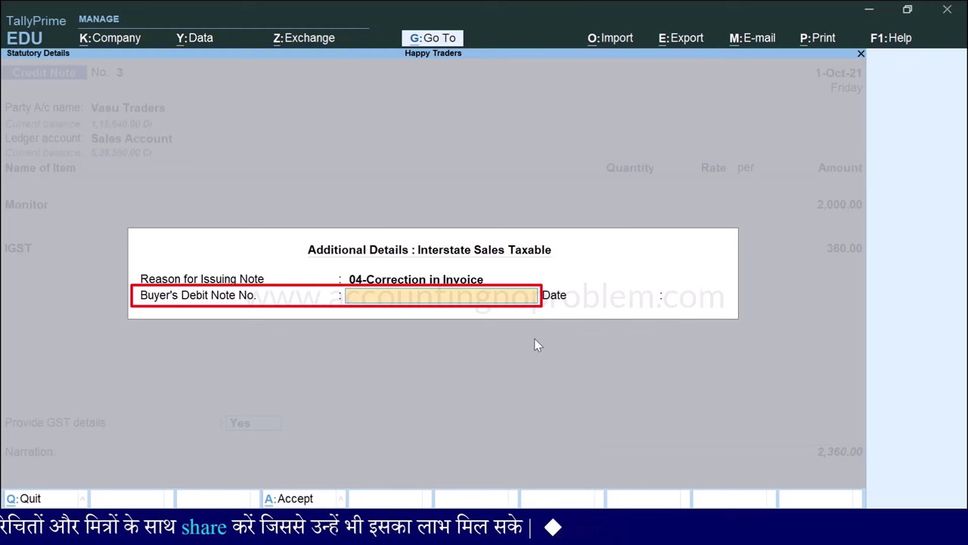
key(Return)
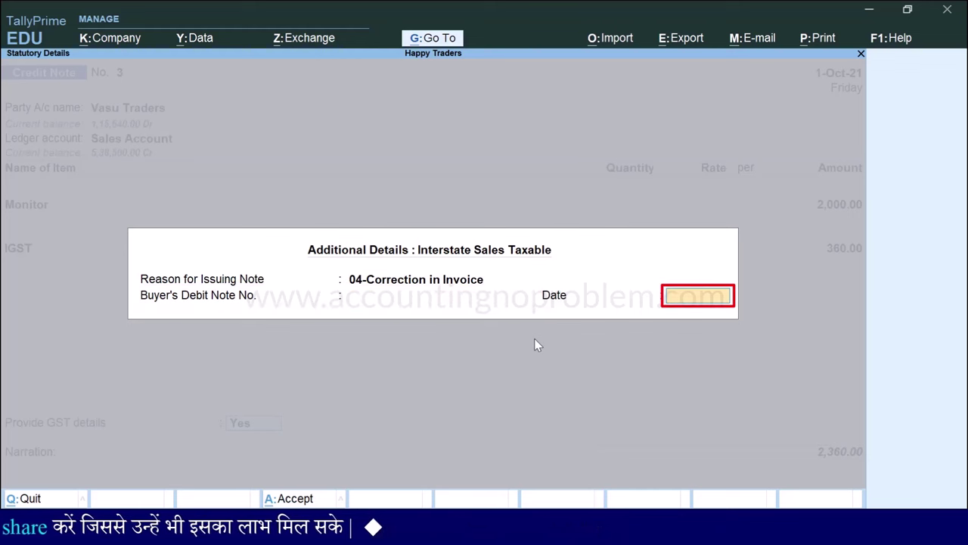
key(Return)
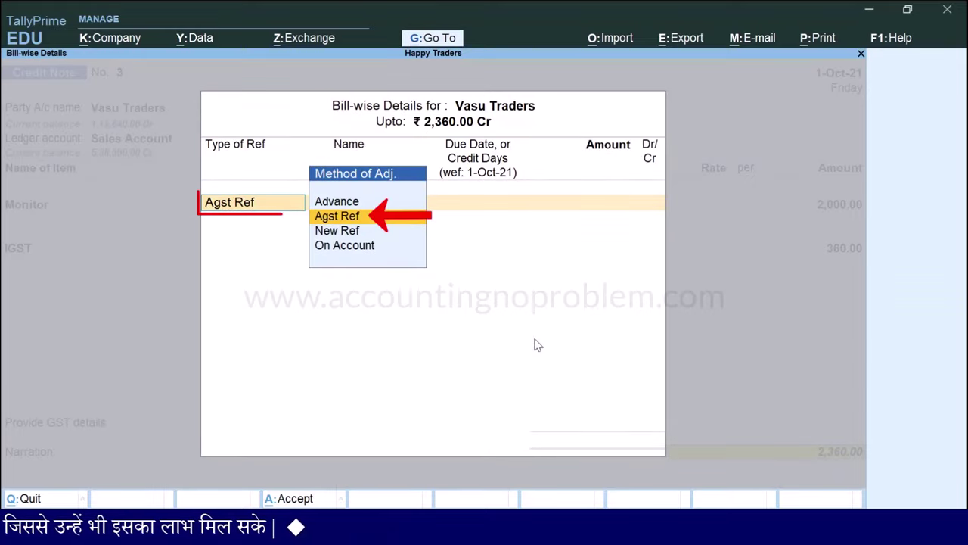
- Adjust 2,360.00 against bill 9, paste the incorrect-invoice narration, and save Credit Note 3
key(Return)
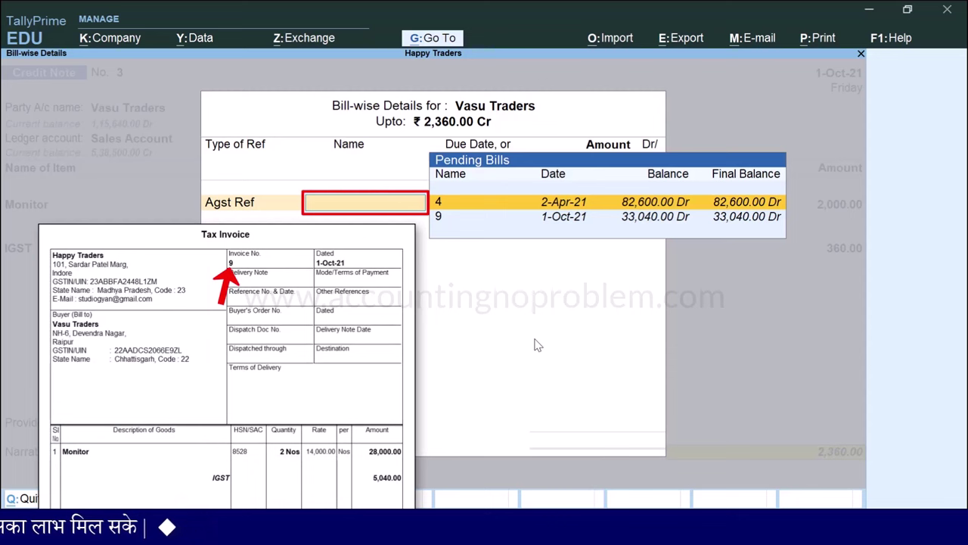
key(Down)
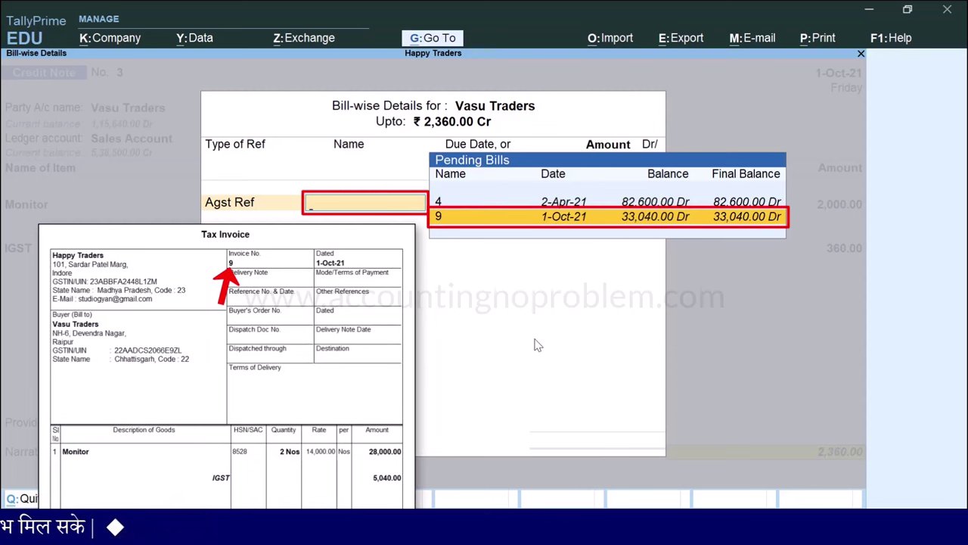
key(Return)
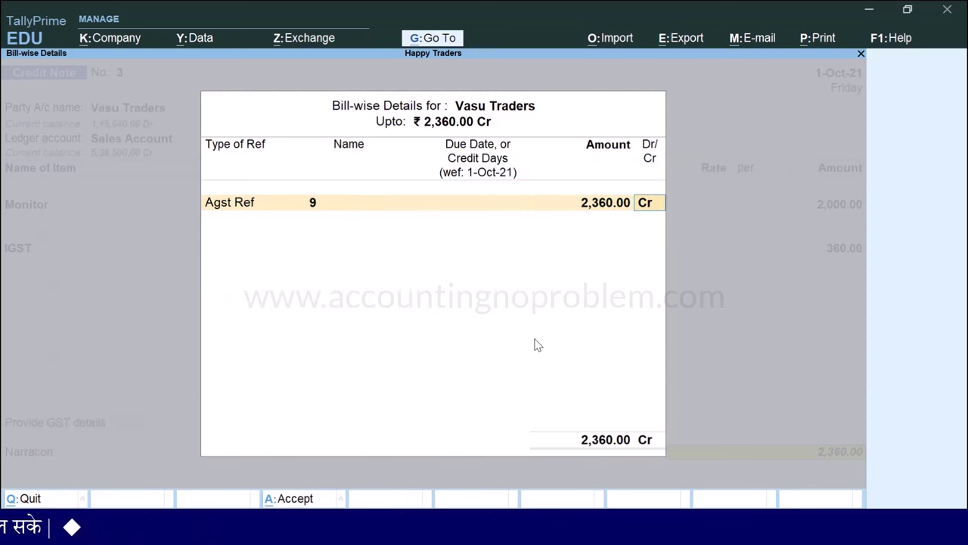
key(Return)
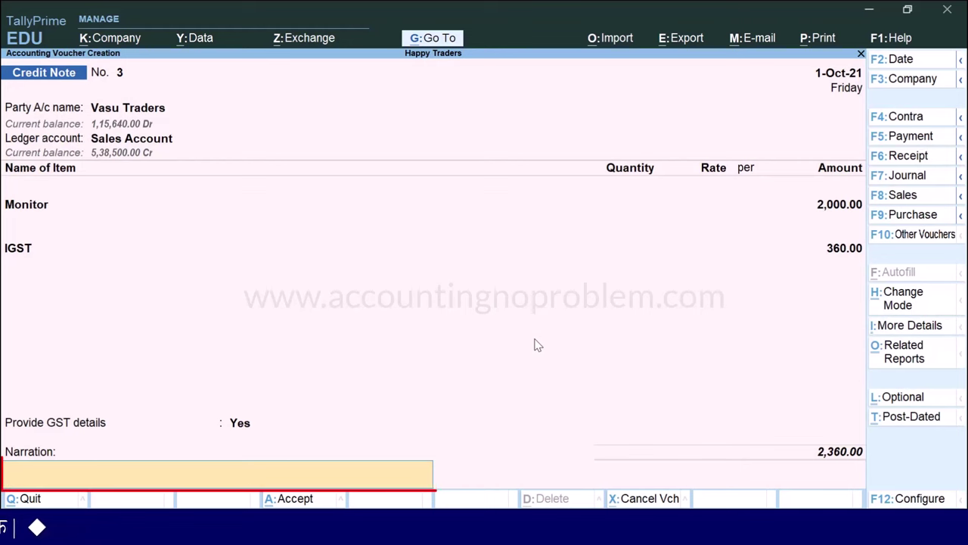
text(Being amount decreased because of incorrect invoice.)
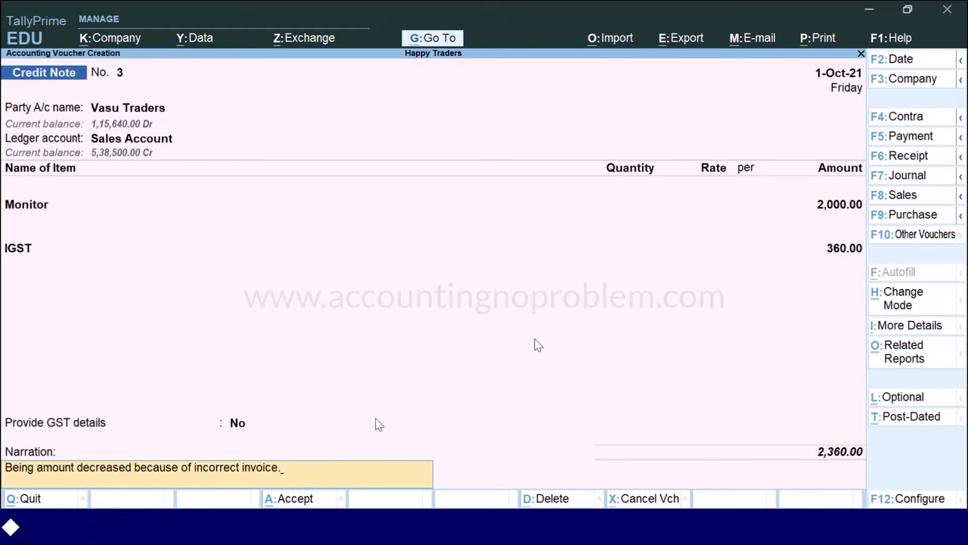
key(Return)
key(Return)
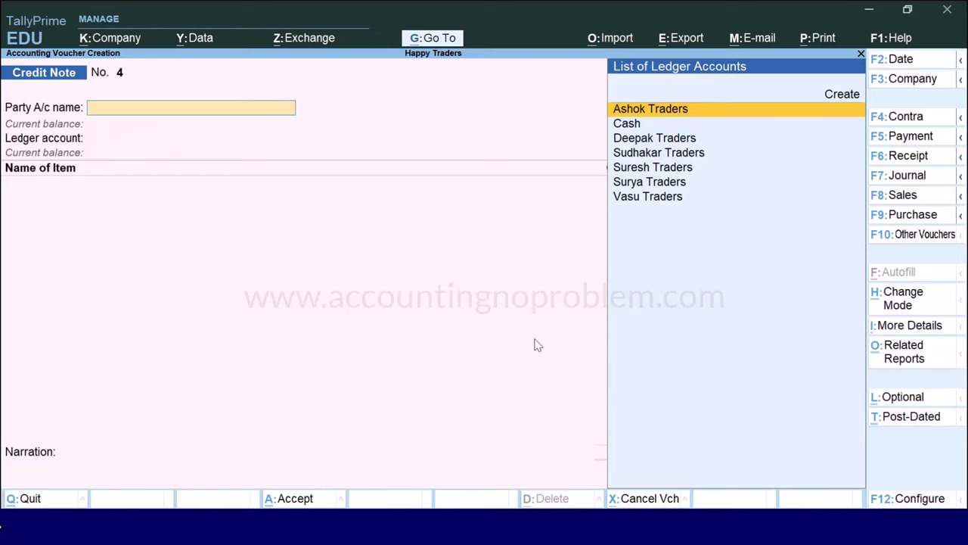
key(alt+g)
text(Gstr1)
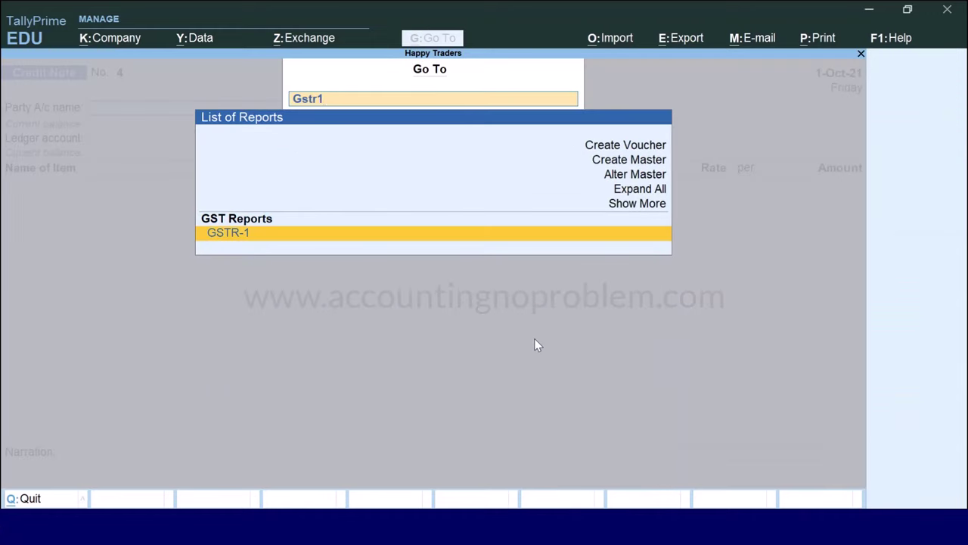
key(Return)
key(F2)
text(1.10)
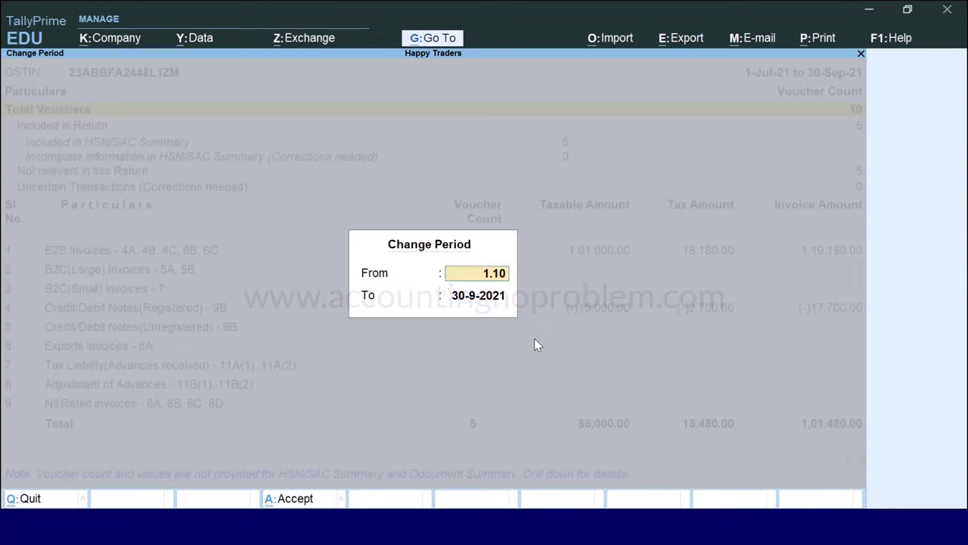
key(Return)
text(31.10)
key(Return)
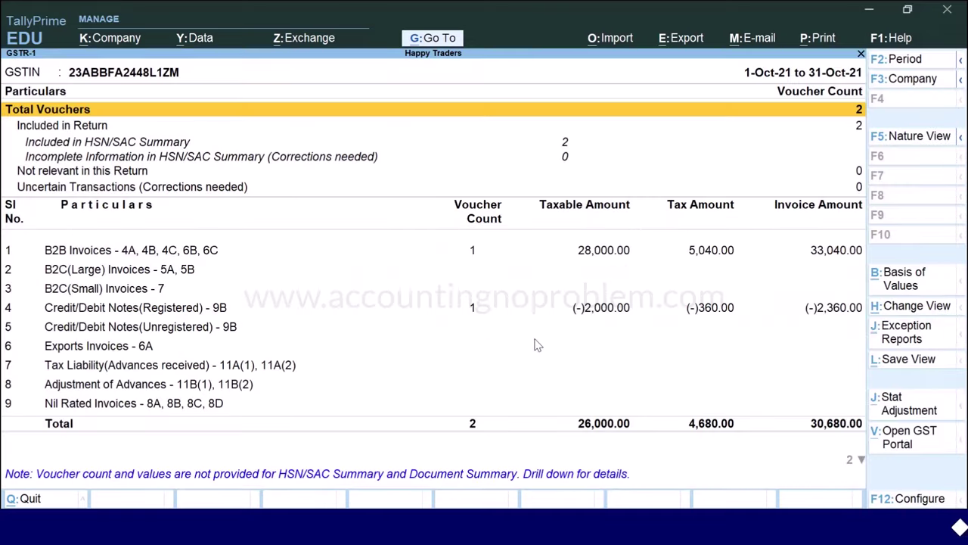
key(Down)
key(Down)
key(Down)
key(Return)
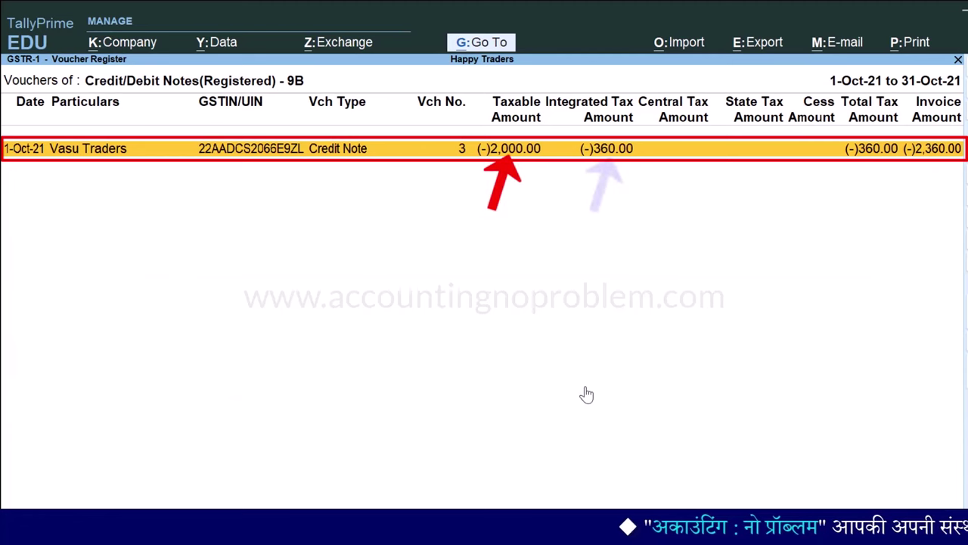
key(Escape)
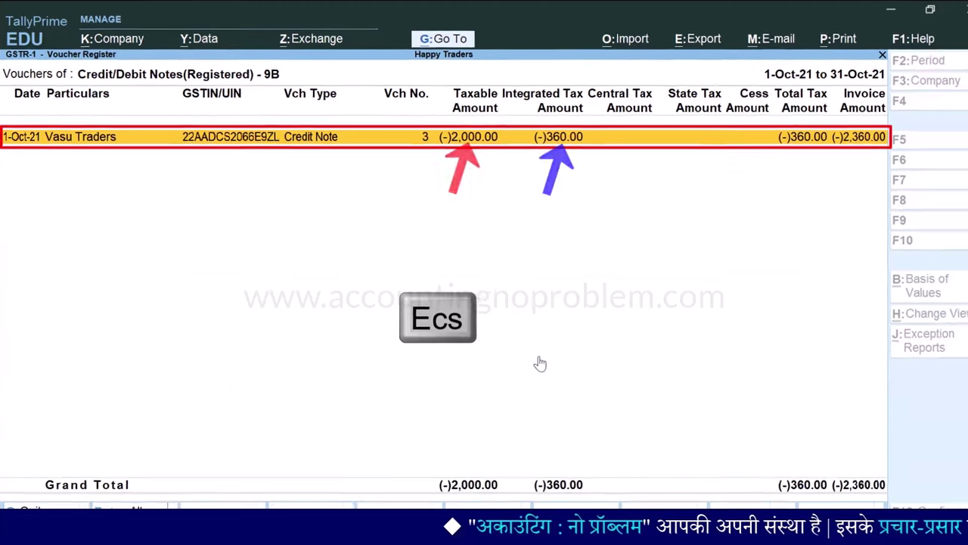
key(ctrl+F8)
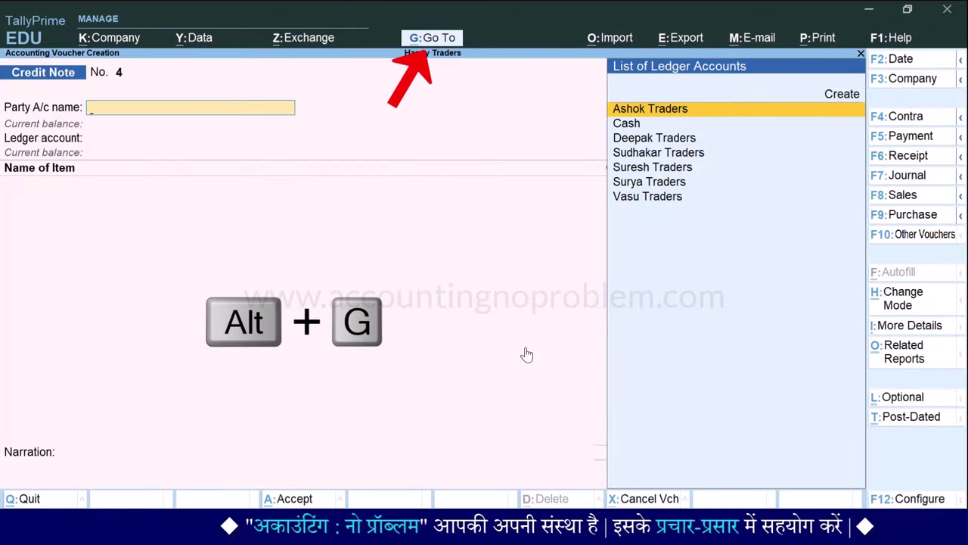
- Open Monitor's October stock vouchers from Stock Summary to see Credit Note 3's (-)2,000.00
key(alt+g)
key(Down)
key(Down)
key(Down)
key(Down)
key(Down)
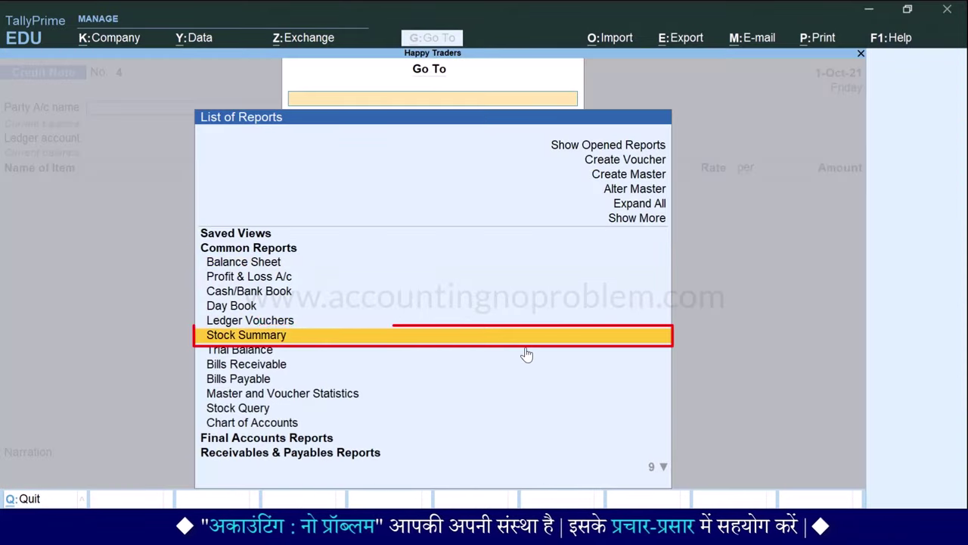
key(Return)
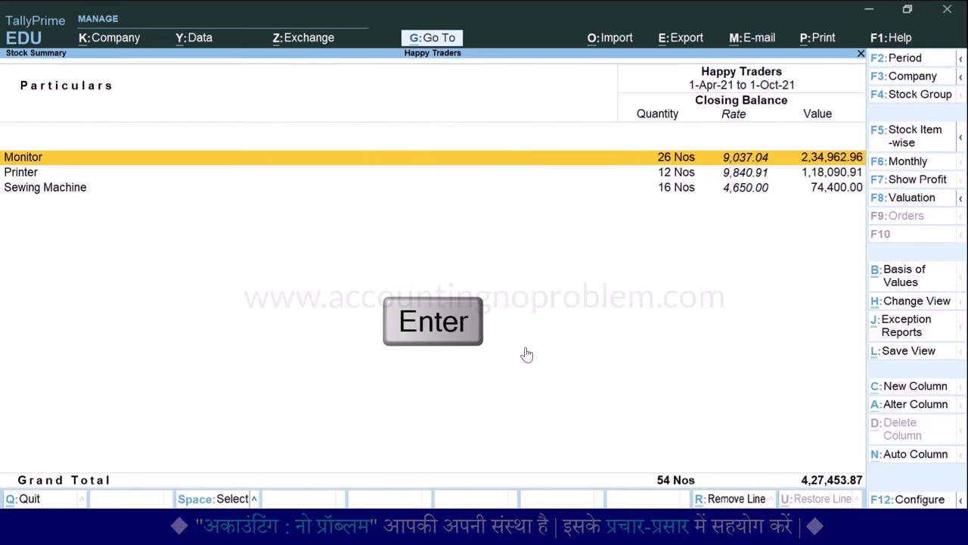
key(Return)
key(Return)
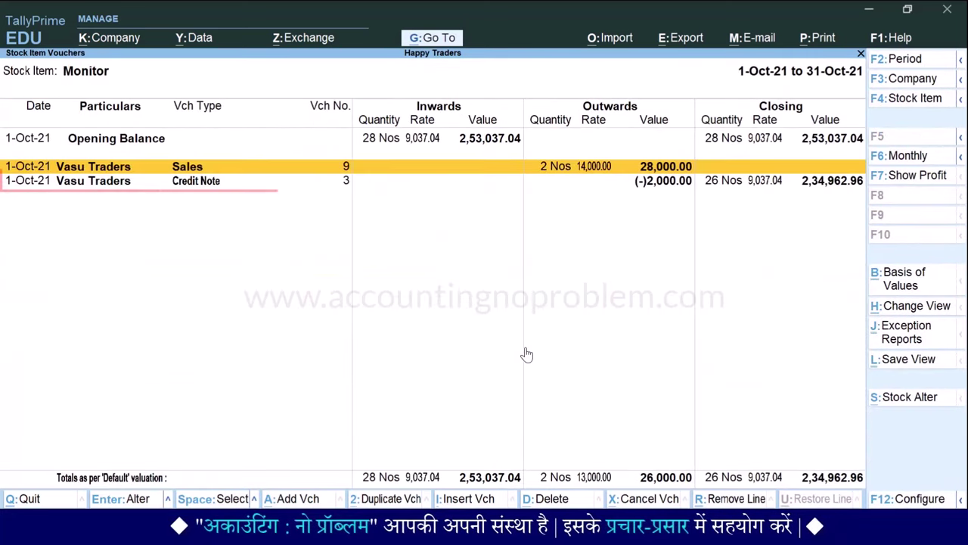
key(Down)
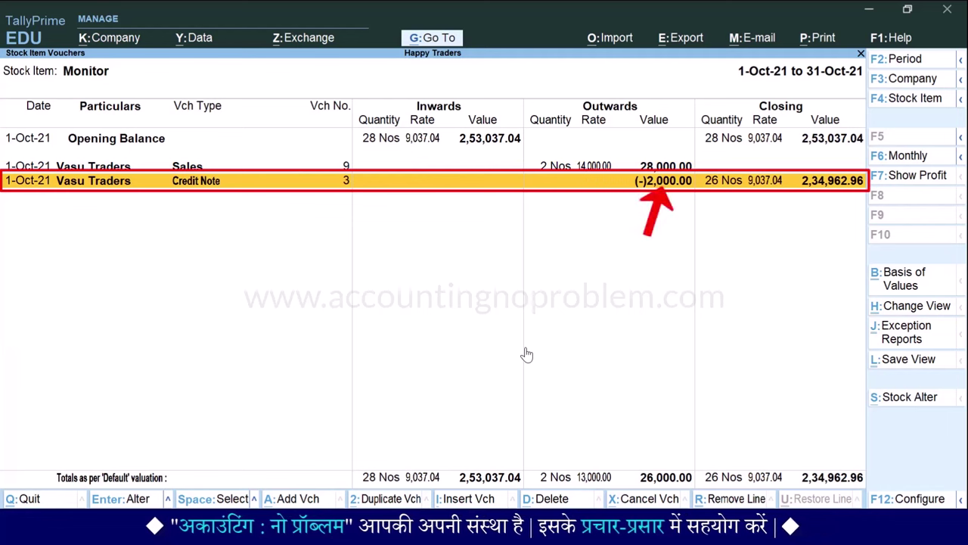
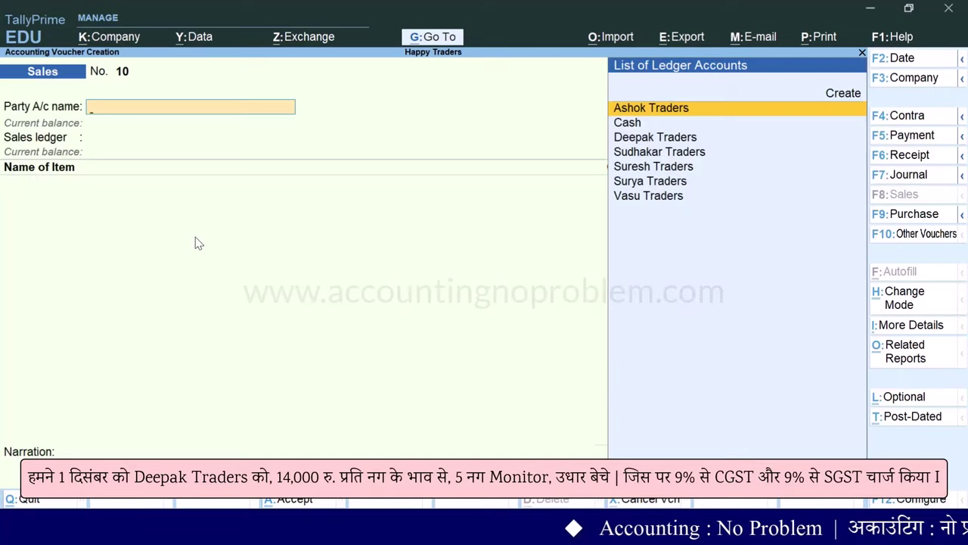
- Date the sale 1-Dec-21, choose Deepak Traders, and skip the dispatch and buyer details
key(Down)
key(Down)
key(Return)
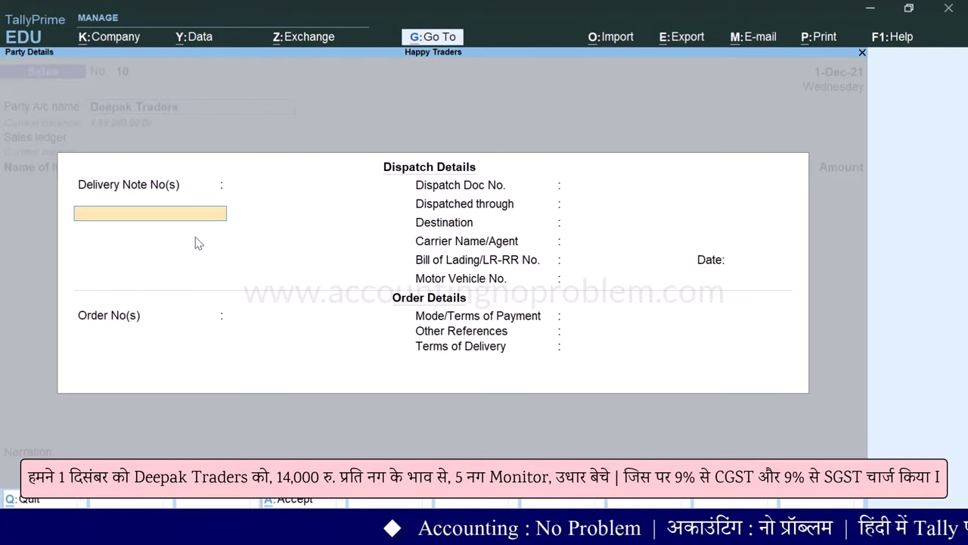
key(ctrl+a)
key(Return)
key(ctrl+a)
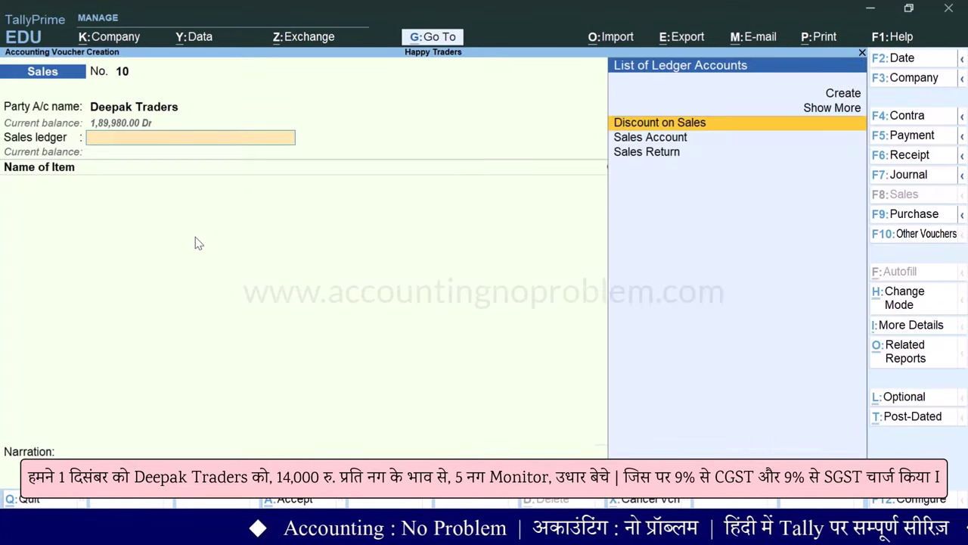
key(Down)
key(Return)
- Sell 5 Monitors at 14,000 with CGST and SGST, accept bill ref 10, and save
key(Down)
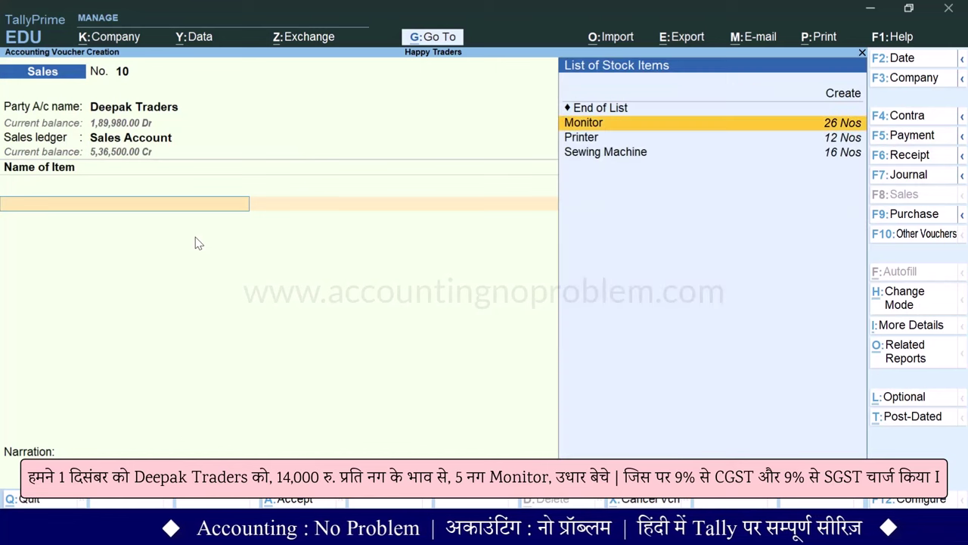
key(Return)
text(5)
key(Return)
key(Return)
key(Return)
key(Return)
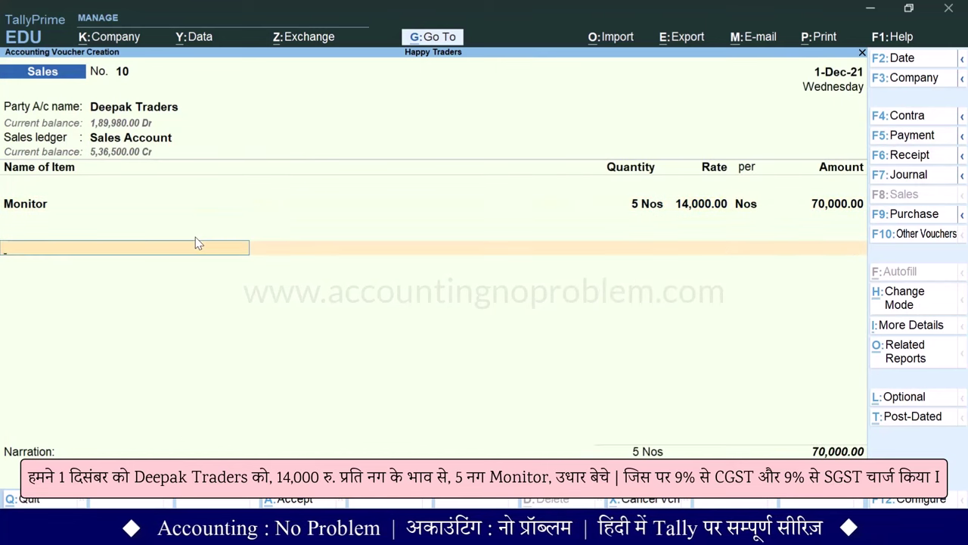
text(C)
key(Return)
key(Return)
text(S)
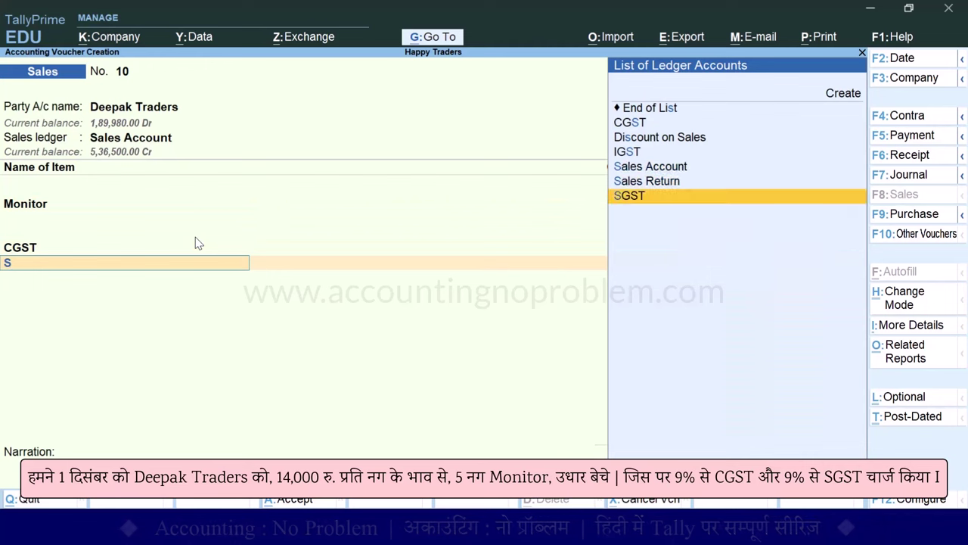
key(Return)
key(Return)
key(Return)
key(Return)
key(Return)
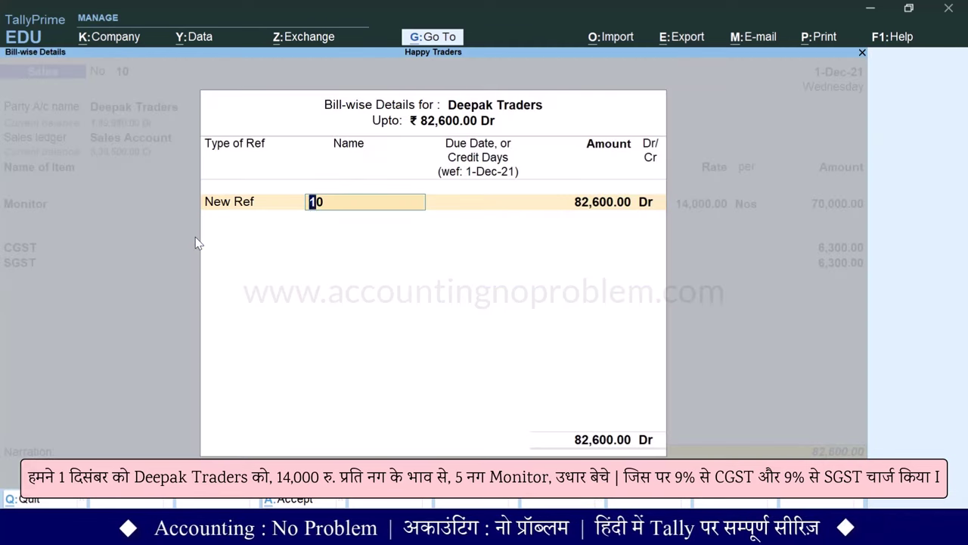
key(Return)
key(Return)
key(Return)
key(Return)
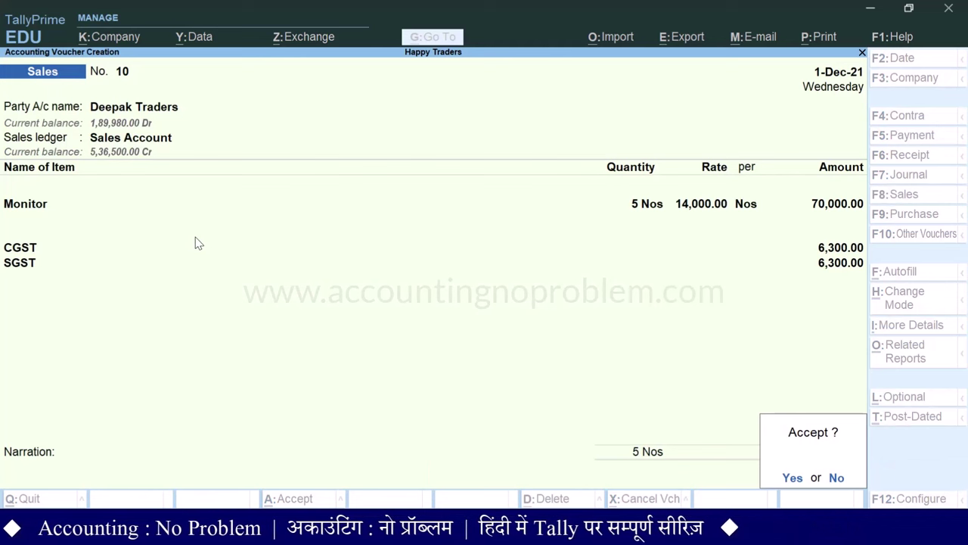
key(Return)
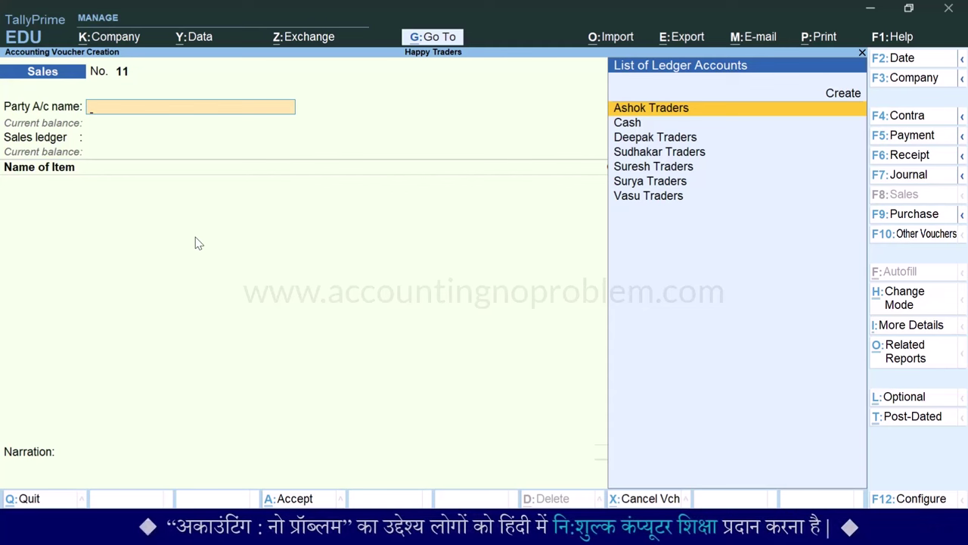
- Switch to a Credit Note dated 2-Dec-21 with Deepak Traders as the party
key(alt+F6)
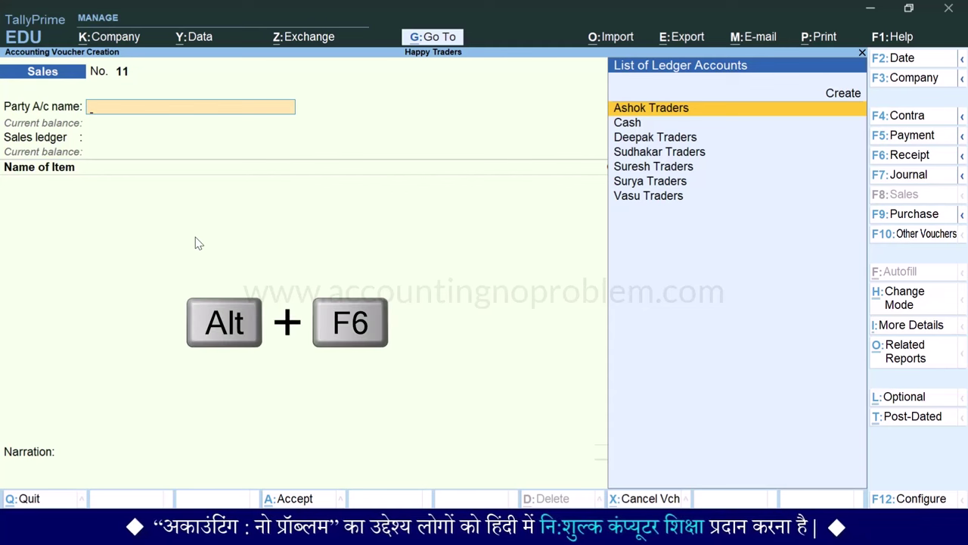
key(alt+F6)
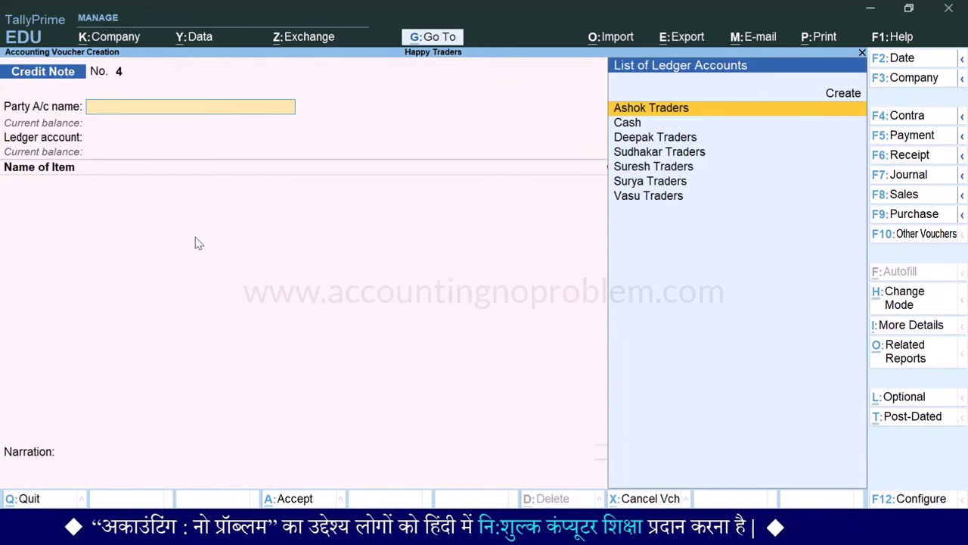
key(F2)
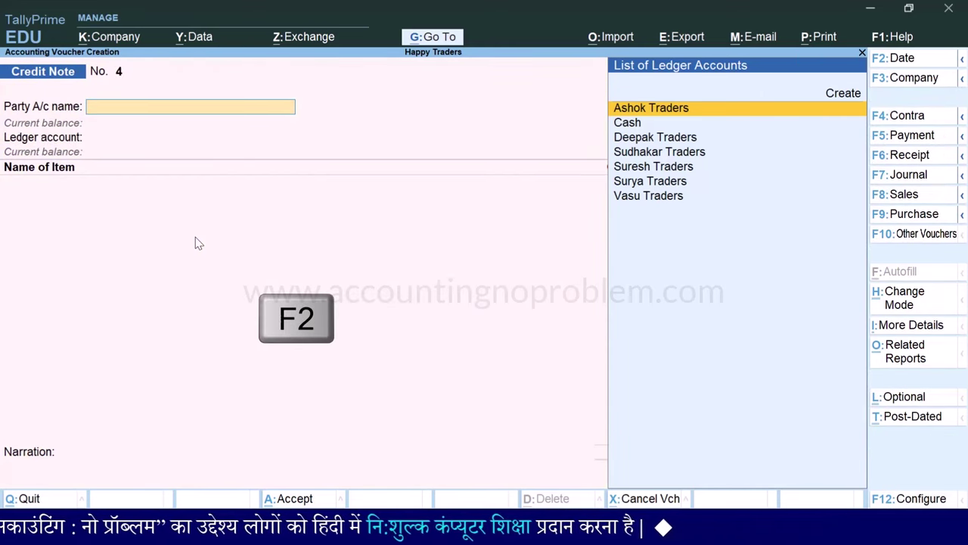
key(Return)
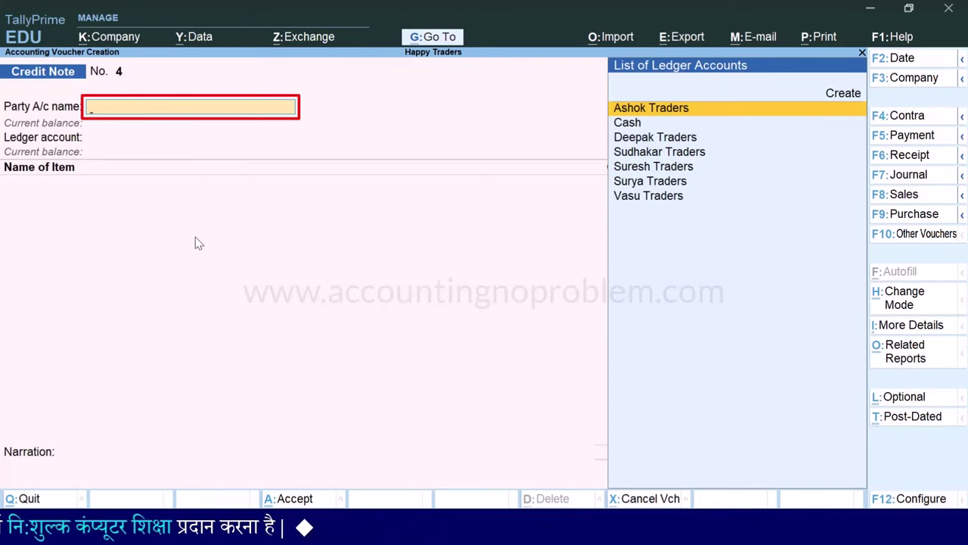
key(Down)
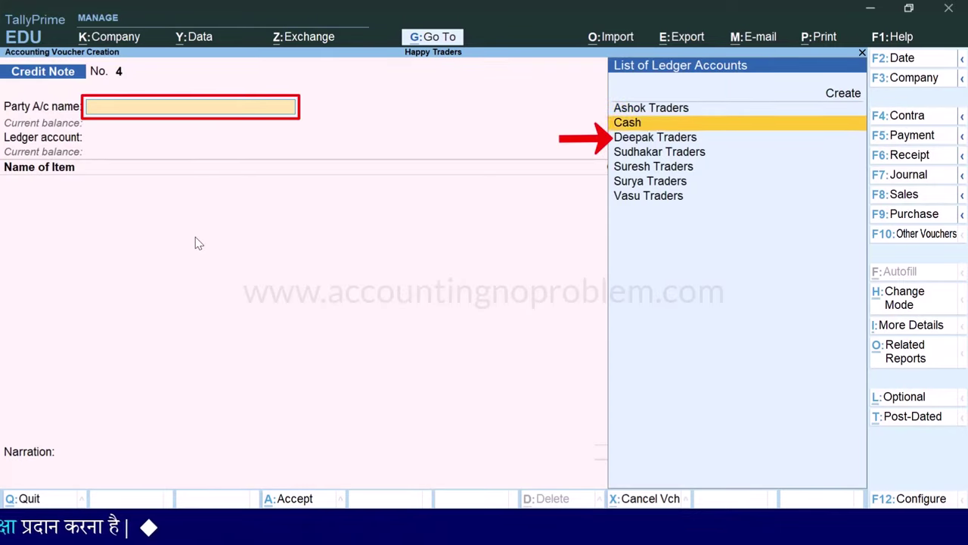
key(Down)
key(Return)
- Reference original invoice 10 dated 1-Dec-21 and accept the party details
key(Return)
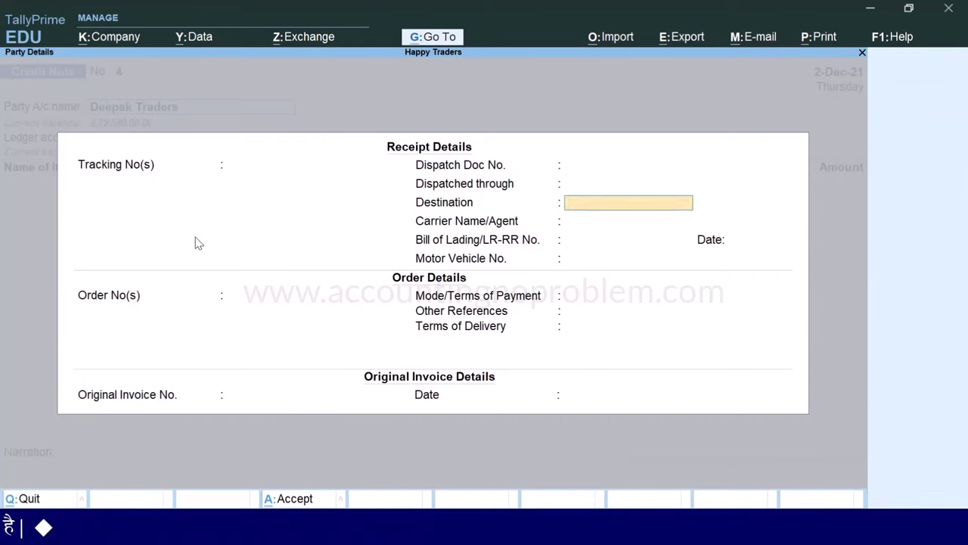
key(Return)
key(Return)
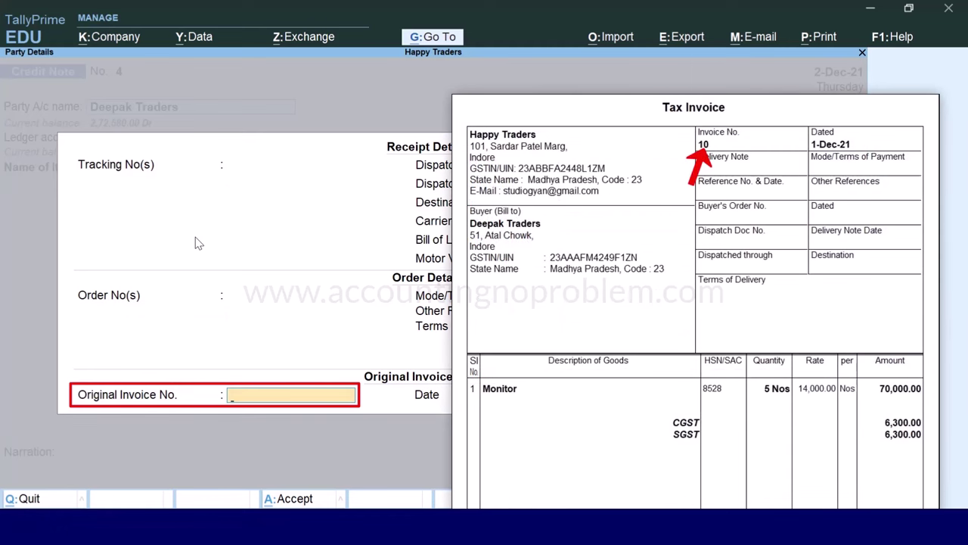
text(10)
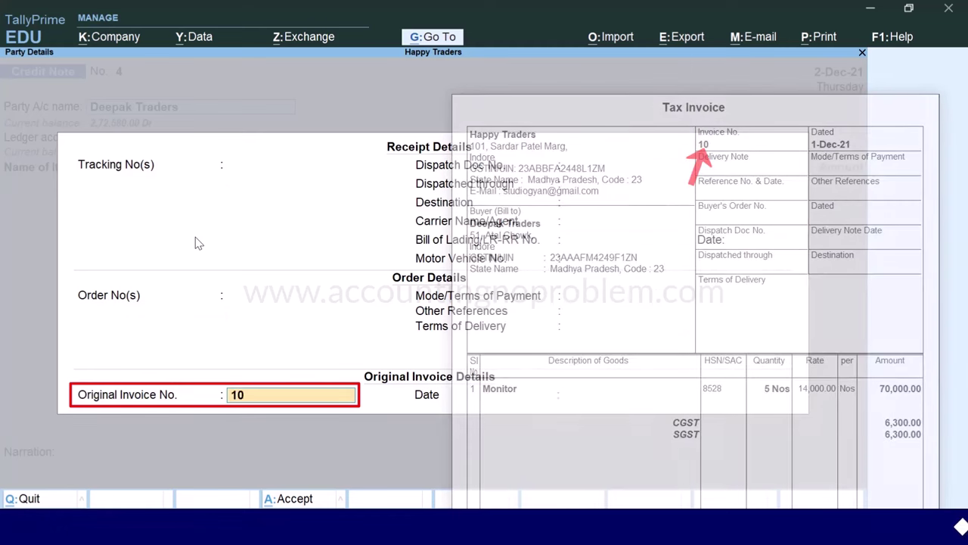
key(Return)
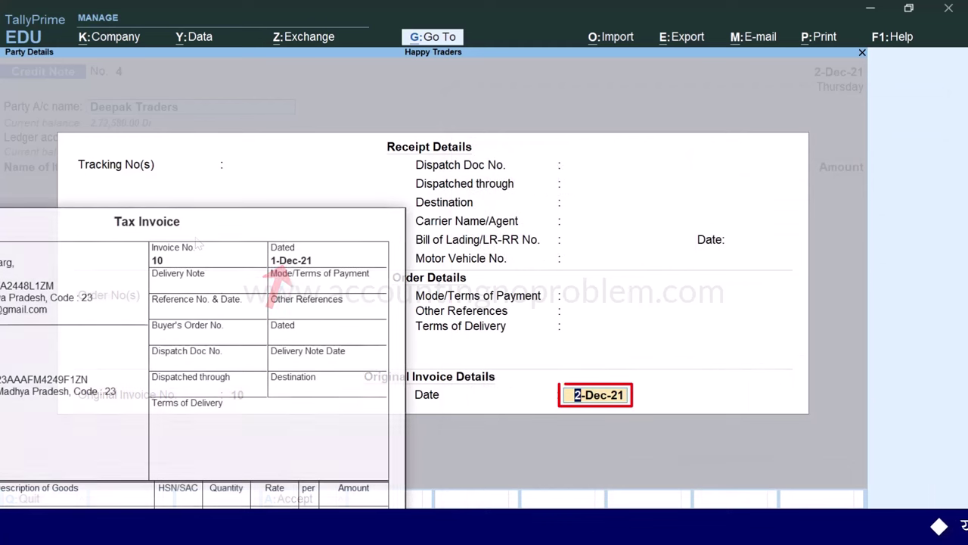
text(1)
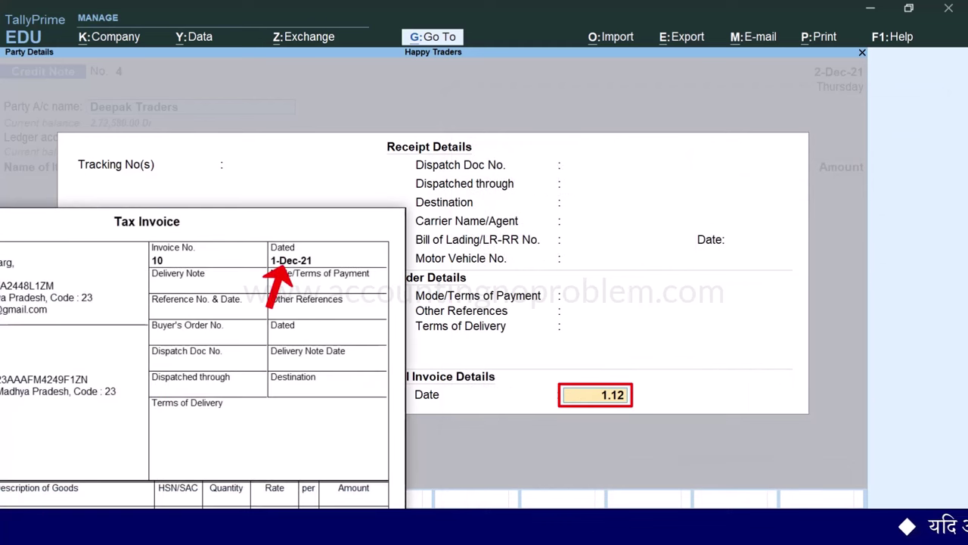
text(.12)
key(Return)
key(Return)
key(ctrl+a)
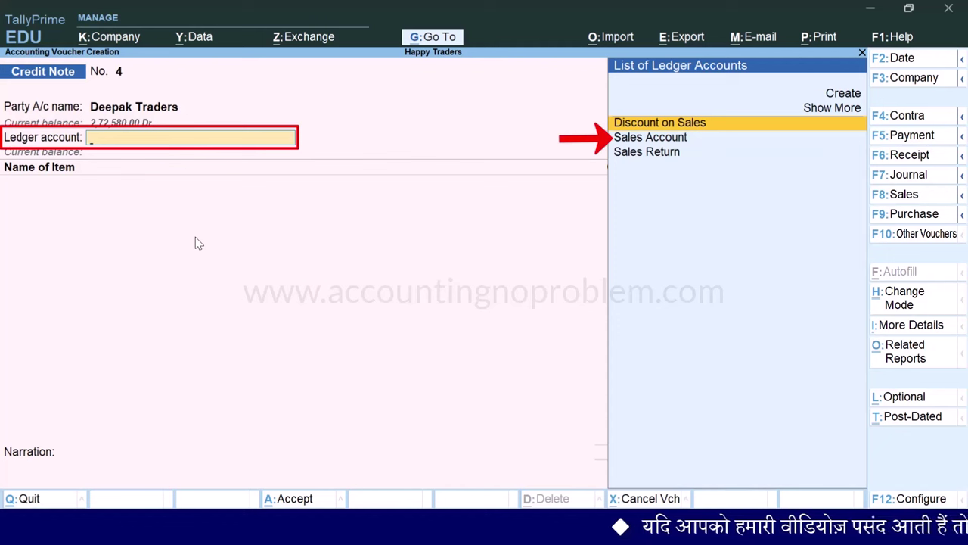
- Enter Sales Account with 2 Monitors at 14,000, amounting to 28,000
key(Down)
key(Return)
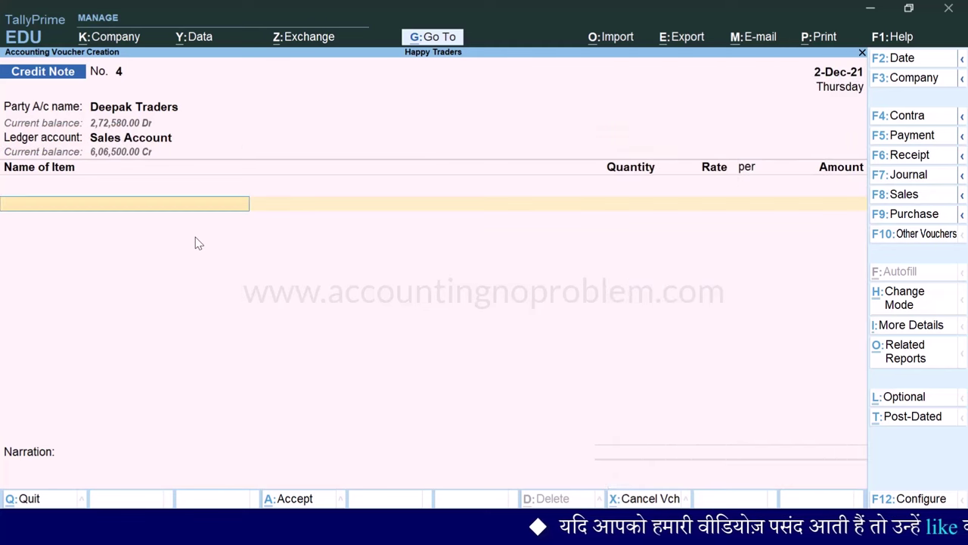
text(M)
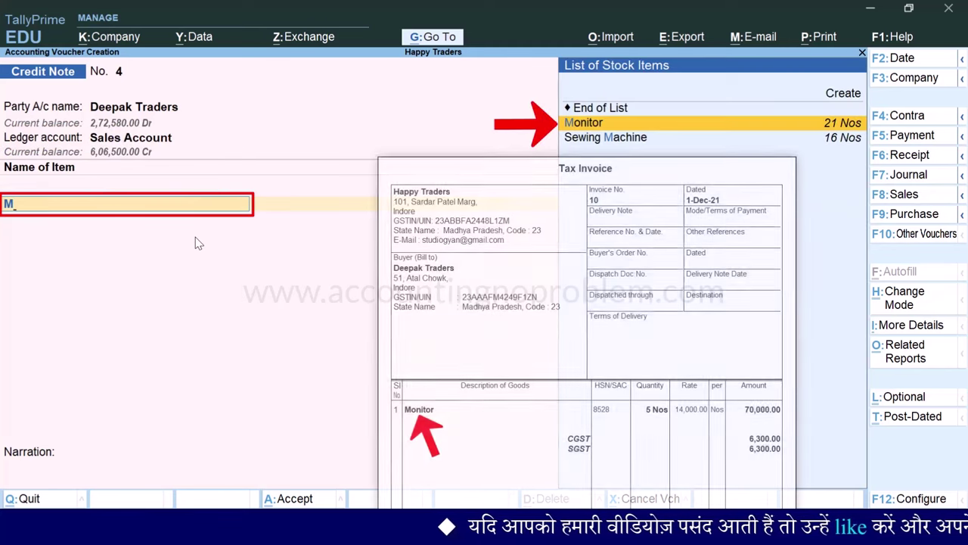
key(Return)
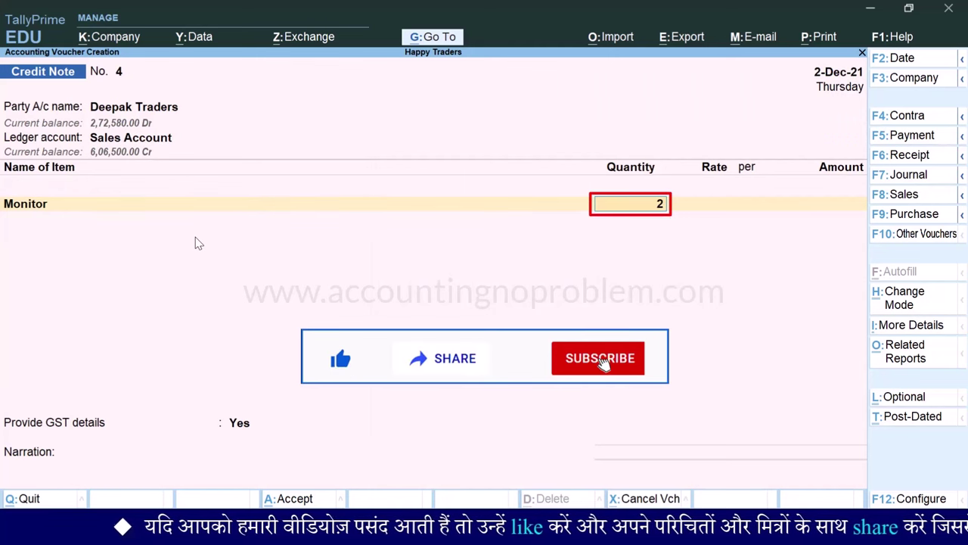
key(Return)
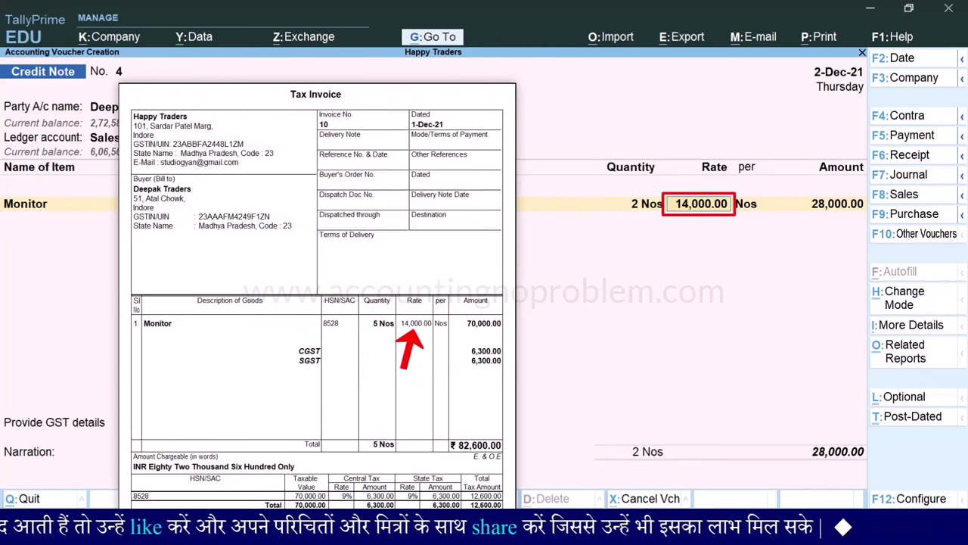
key(Return)
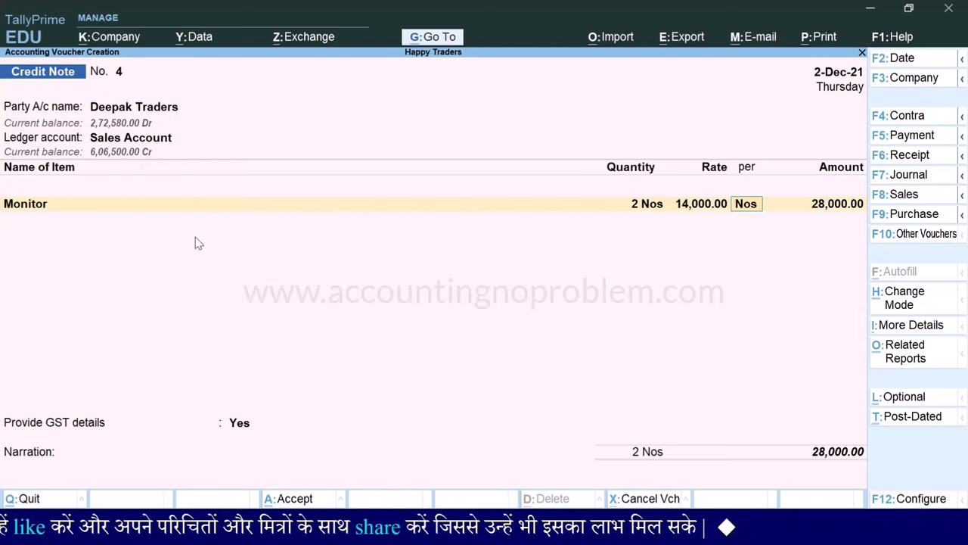
key(Return)
key(Return)
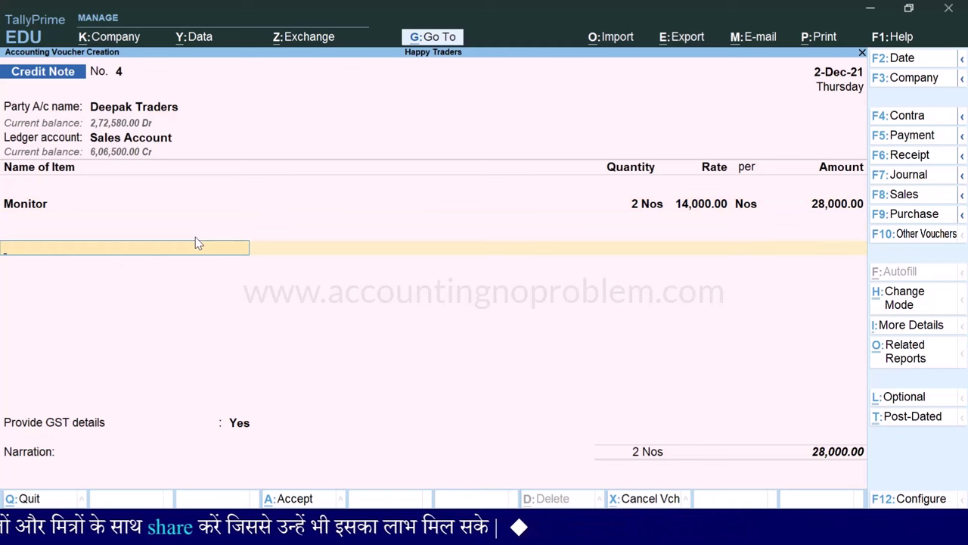
- Add CGST and SGST of 2,520 each, bringing the total to 33,040
text(C)
key(Return)
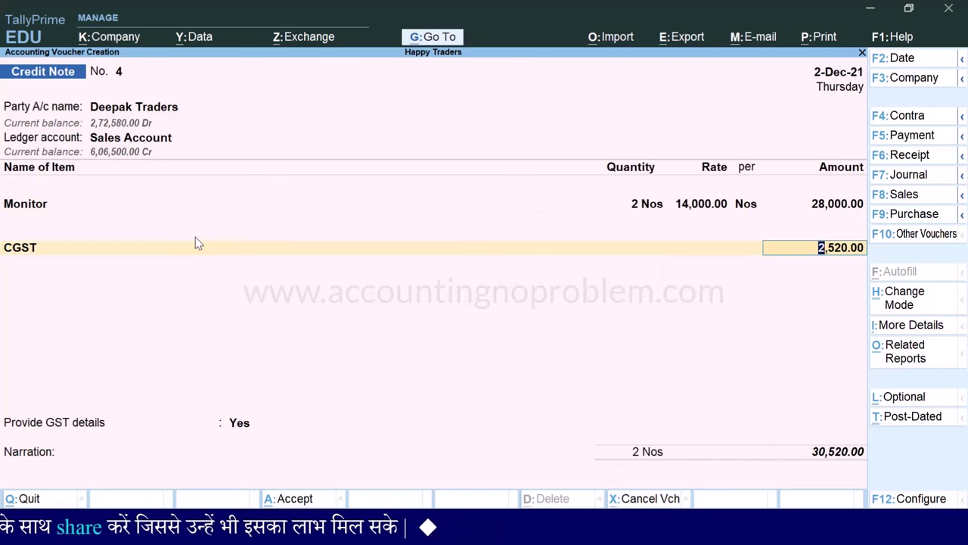
key(Return)
text(S)
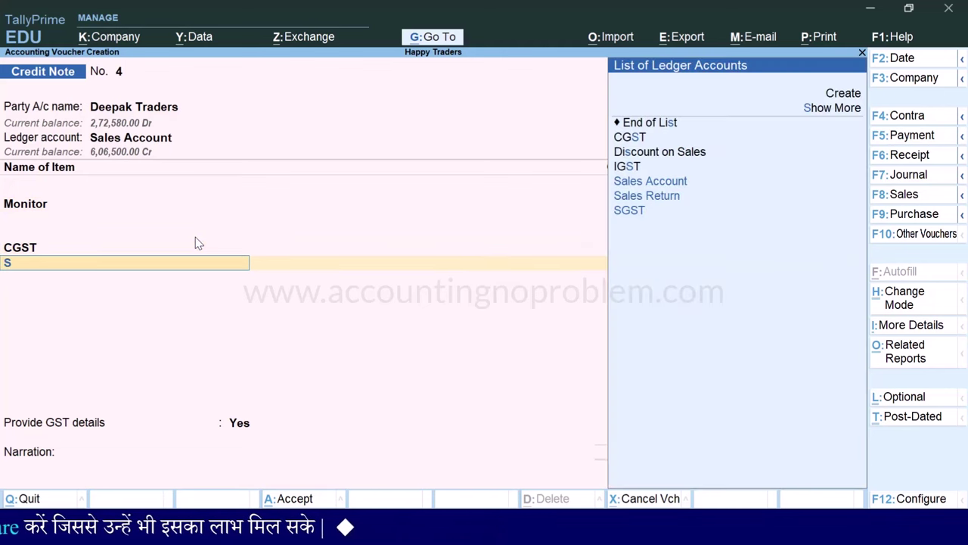
key(Down)
key(Down)
key(Down)
key(Return)
key(Return)
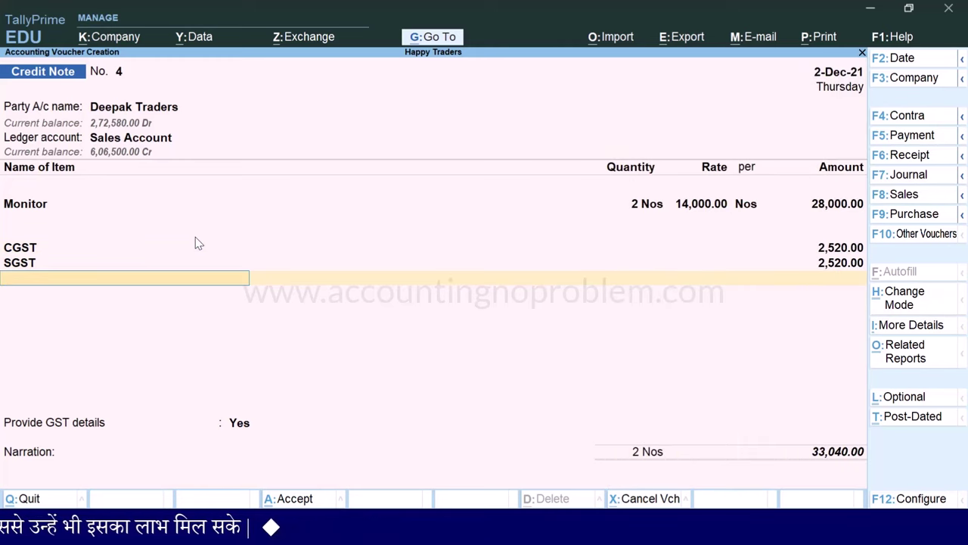
key(Return)
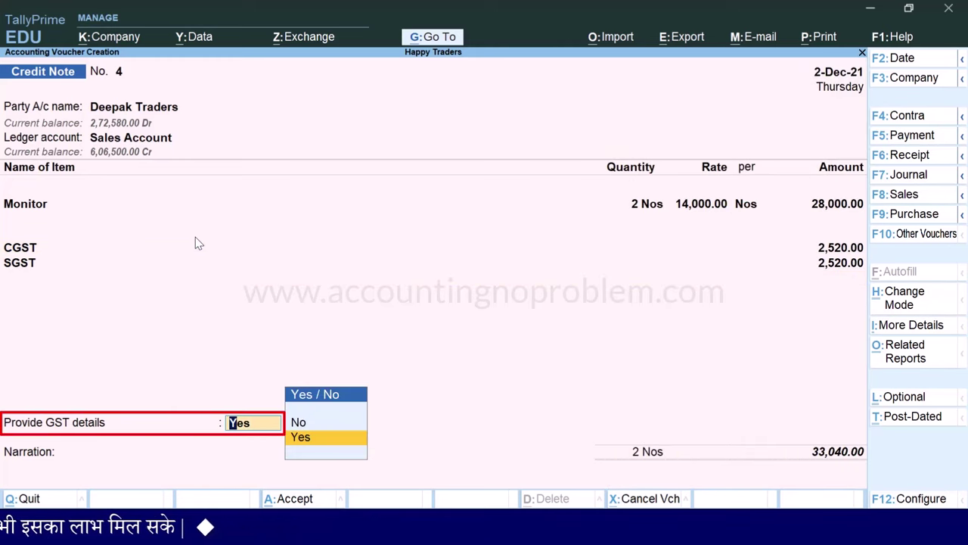
key(Return)
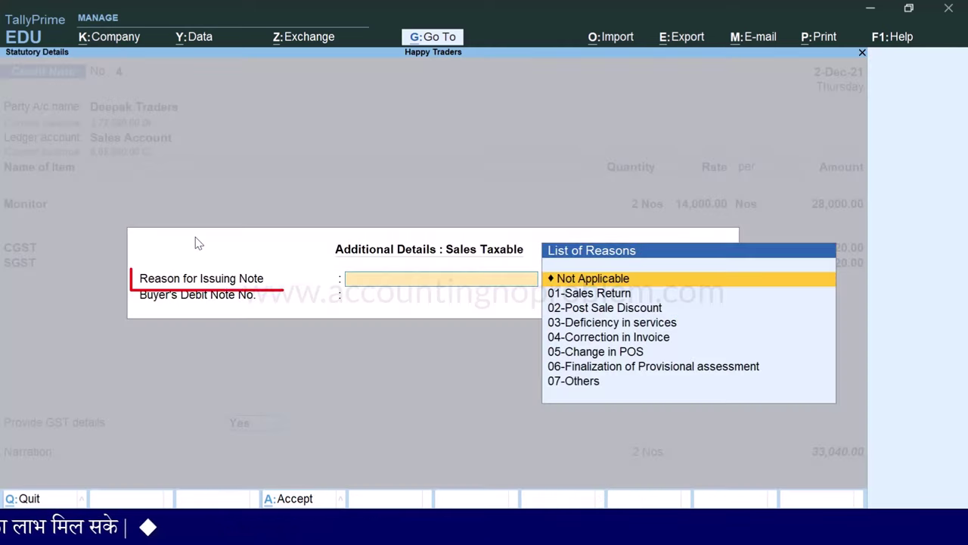
- Pick 04-Correction in Invoice as the issuing reason and leave the buyer's debit note number empty
key(Down)
key(Down)
key(Down)
key(Down)
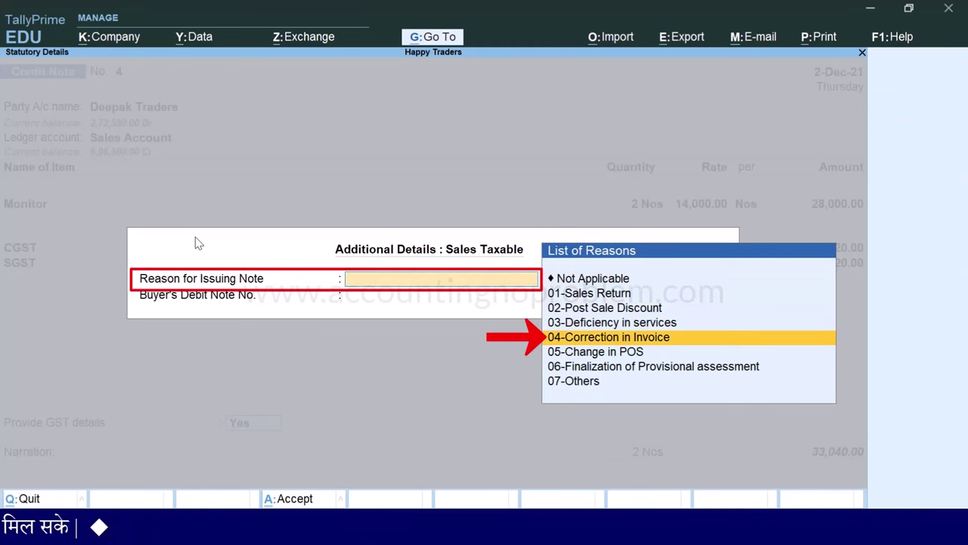
key(Return)
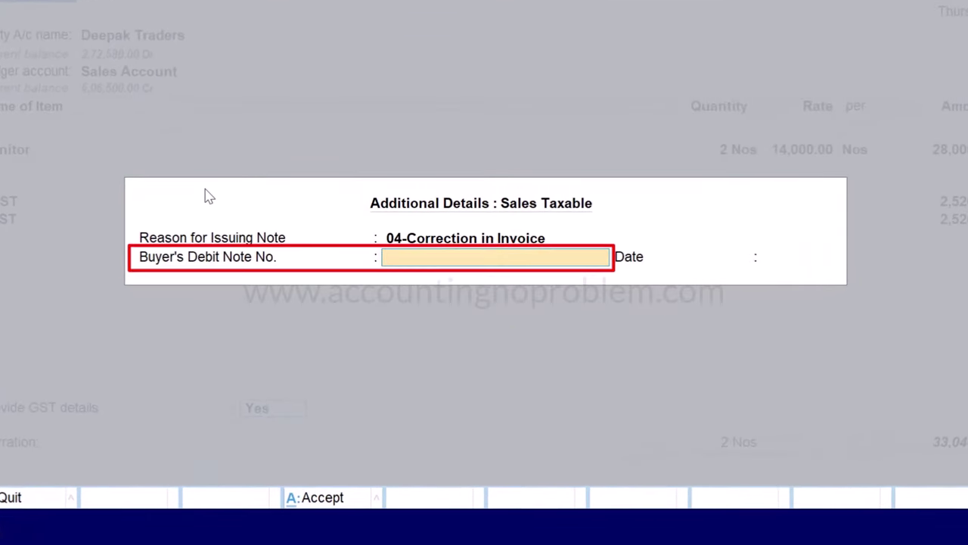
key(Return)
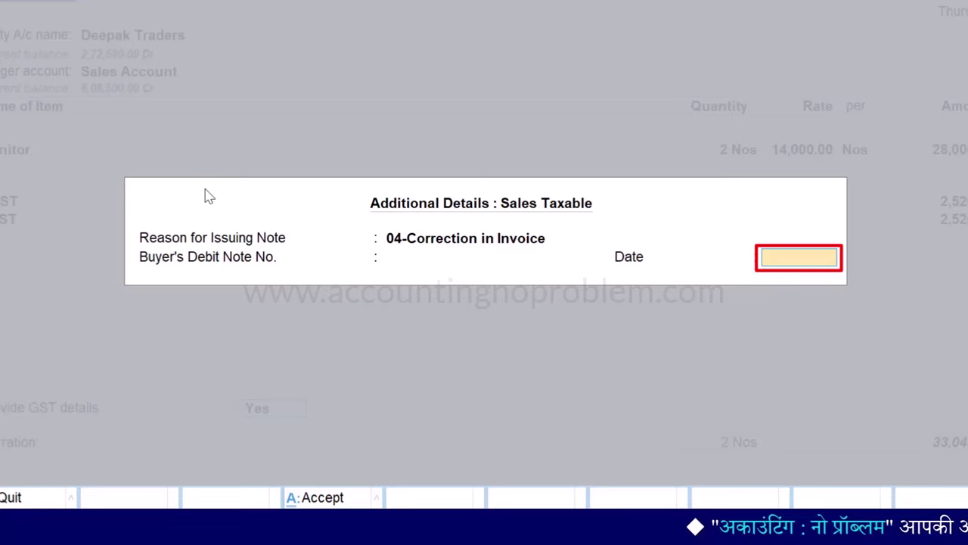
- Adjust 33,040.00 against bill 10 and add narration 'Being correction made in invoice due to wrong quantity of goods.'
key(Return)
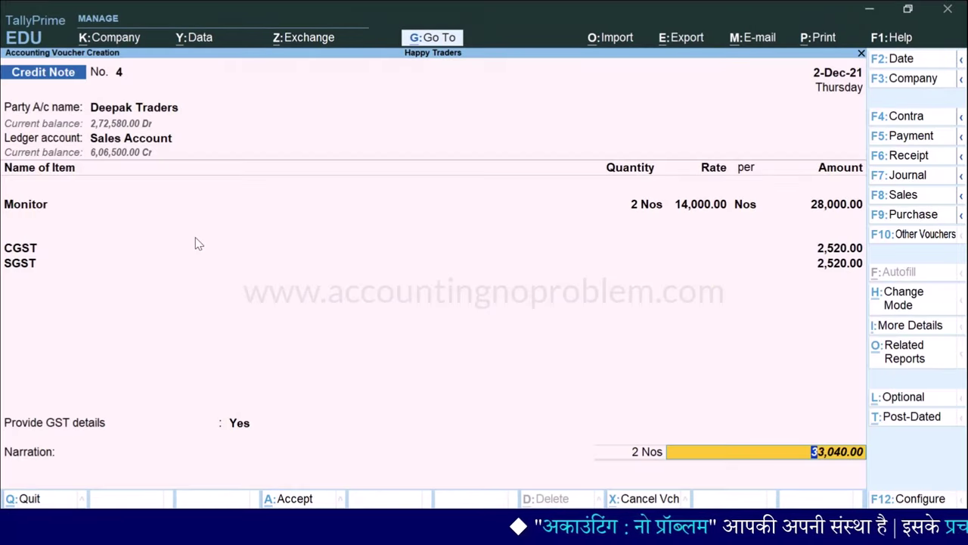
key(Return)
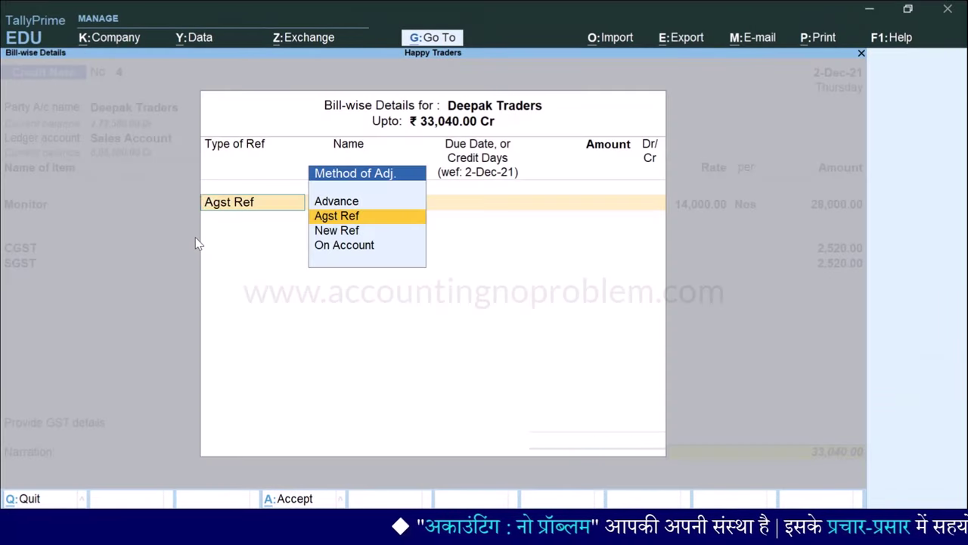
key(Return)
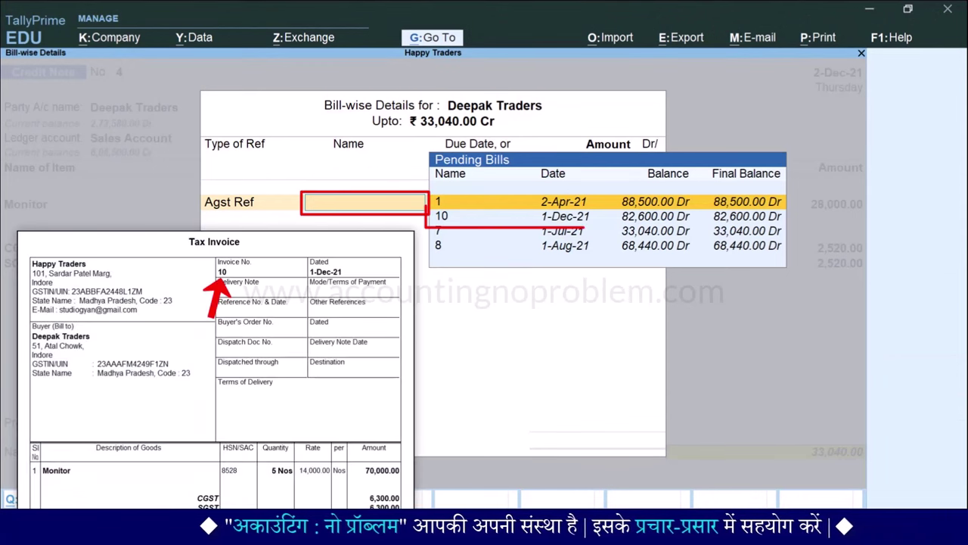
click(441, 215)
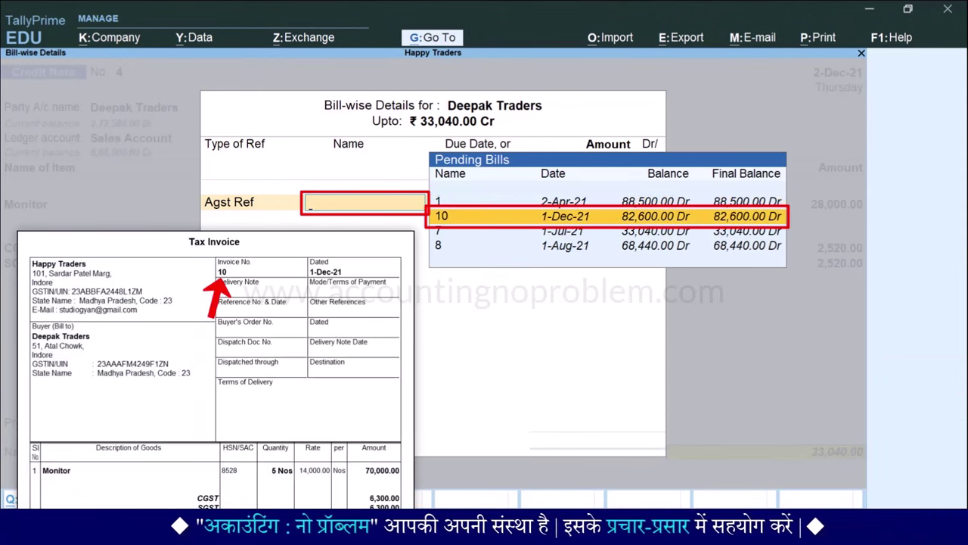
key(Return)
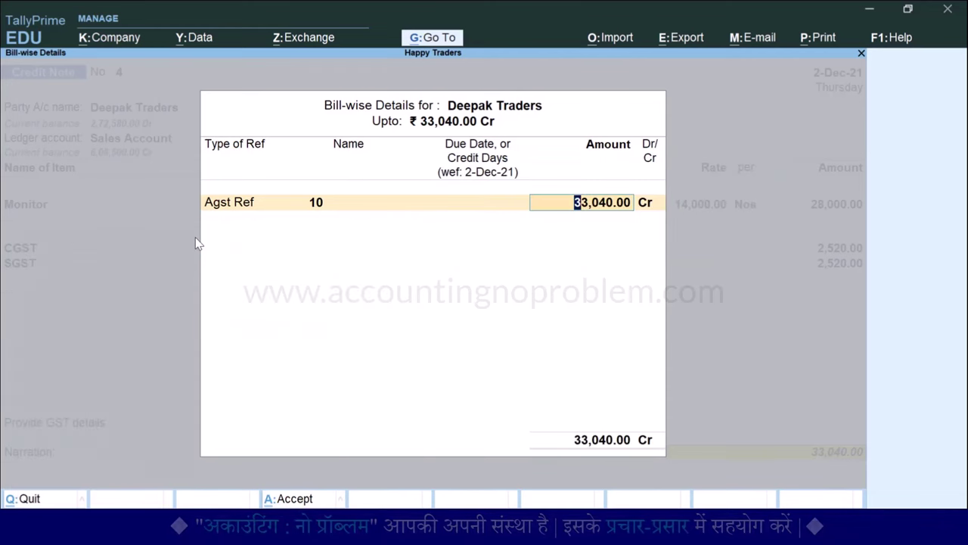
key(Return)
key(Return)
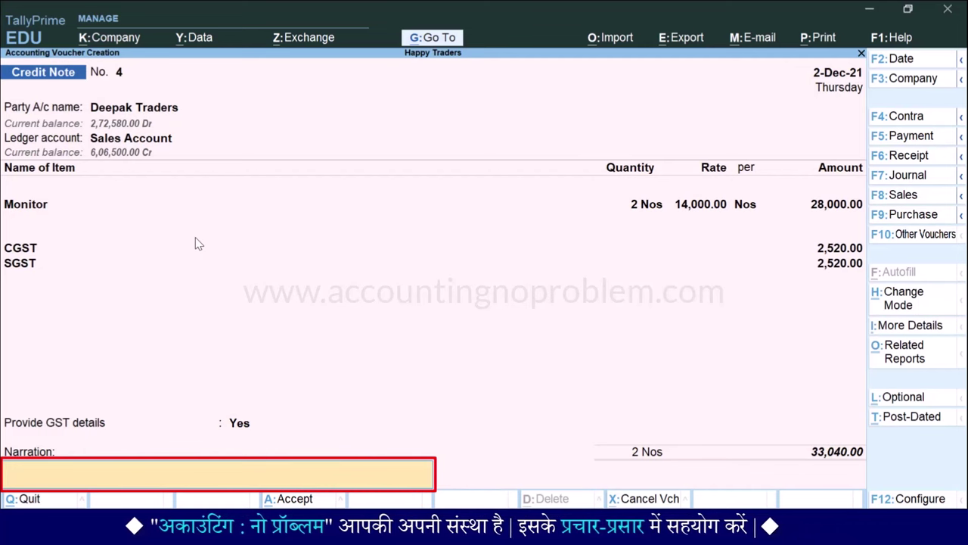
text(Being correction made in invoice due to wrong quantity of goods.)
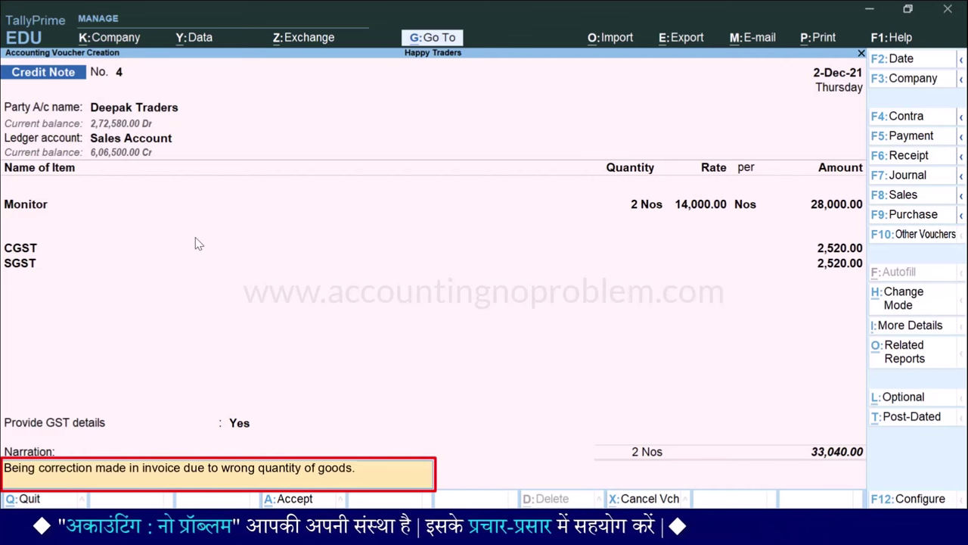
key(Return)
- Save Credit Note 4 and open GSTR-1 for 1-12-2021 to 31-12-2021
key(y)
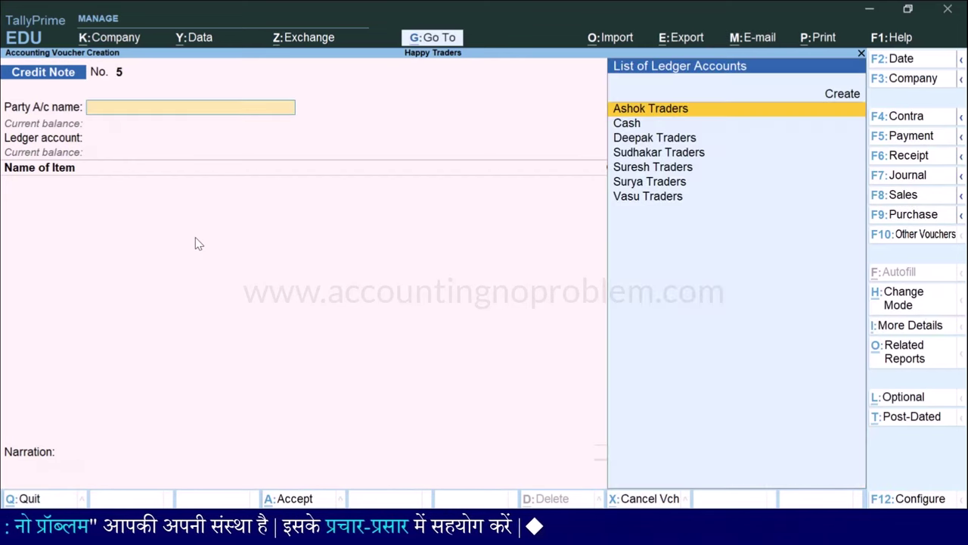
key(alt+g)
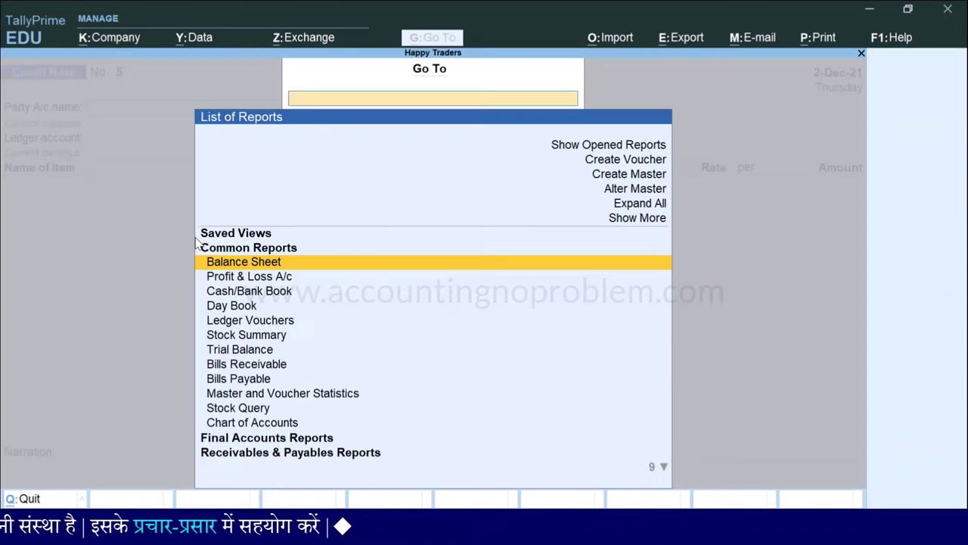
text(Gst)
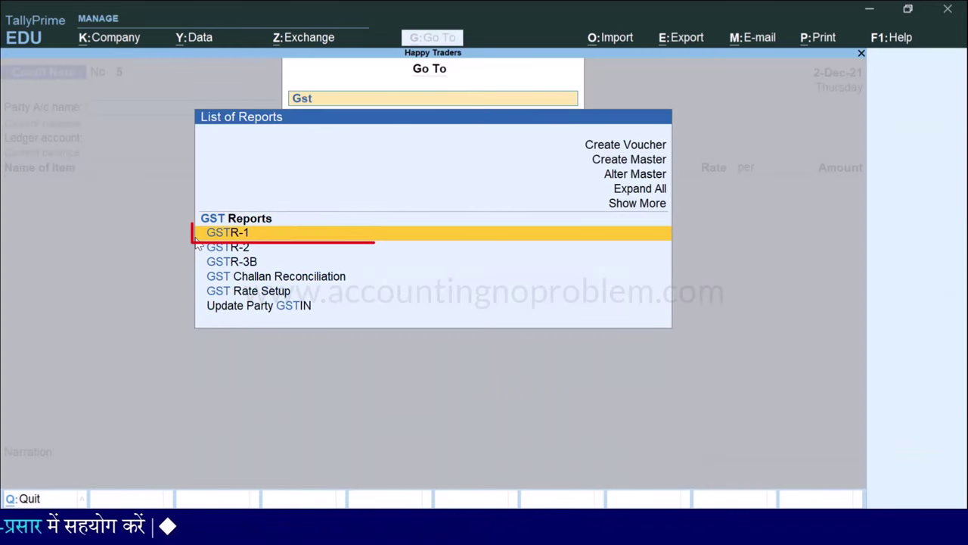
key(Return)
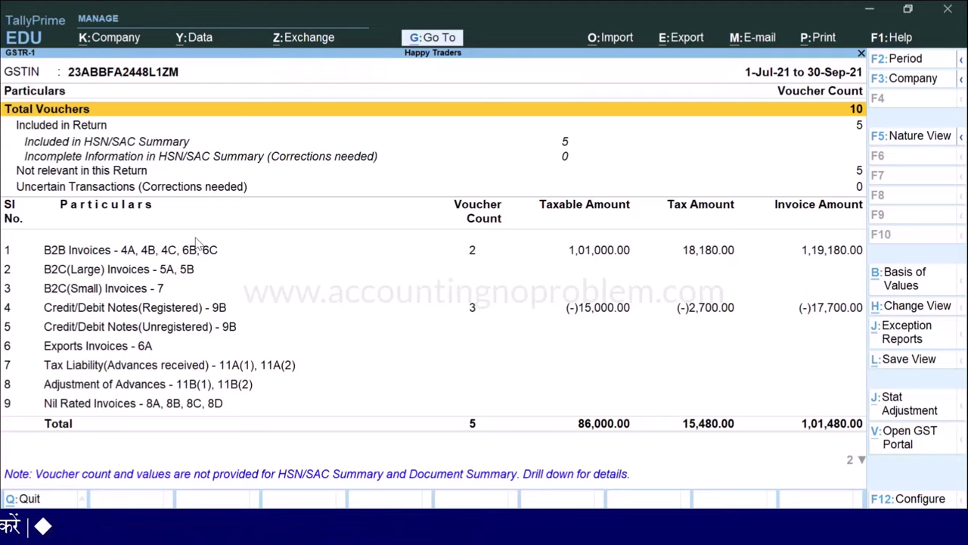
key(F2)
text(1.12)
key(Return)
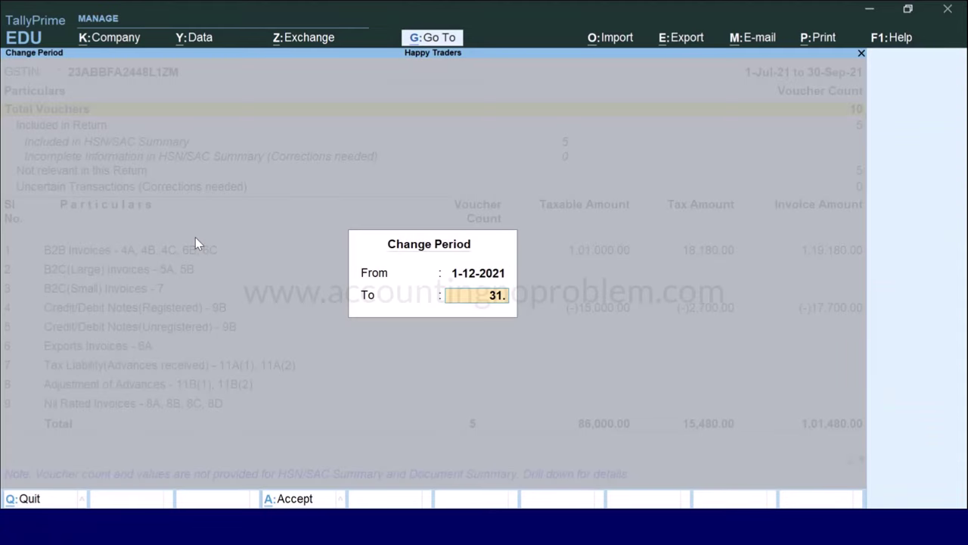
key(Return)
- Review the B2B Invoices details, then move to the registered Credit/Debit Notes row
key(Down)
key(Down)
key(Down)
key(Down)
key(Down)
key(Down)
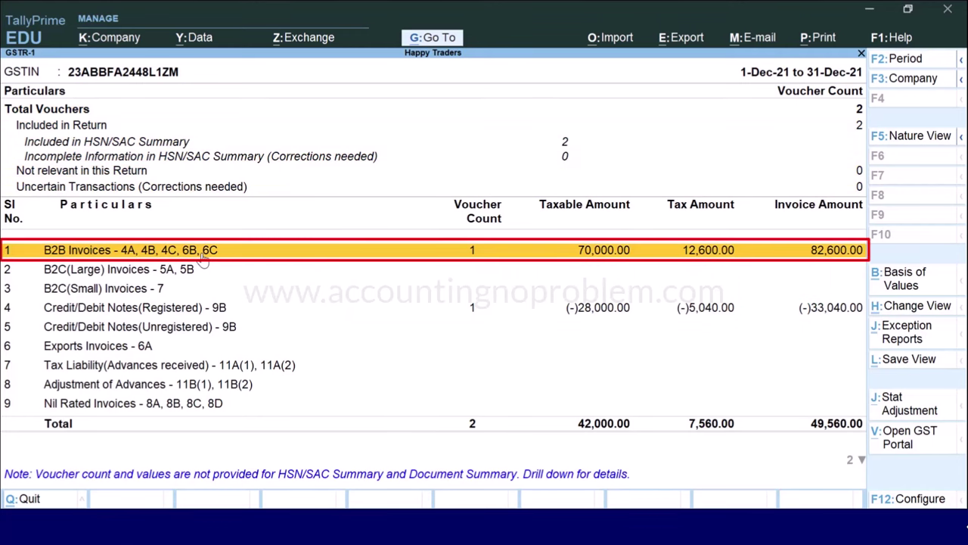
key(Return)
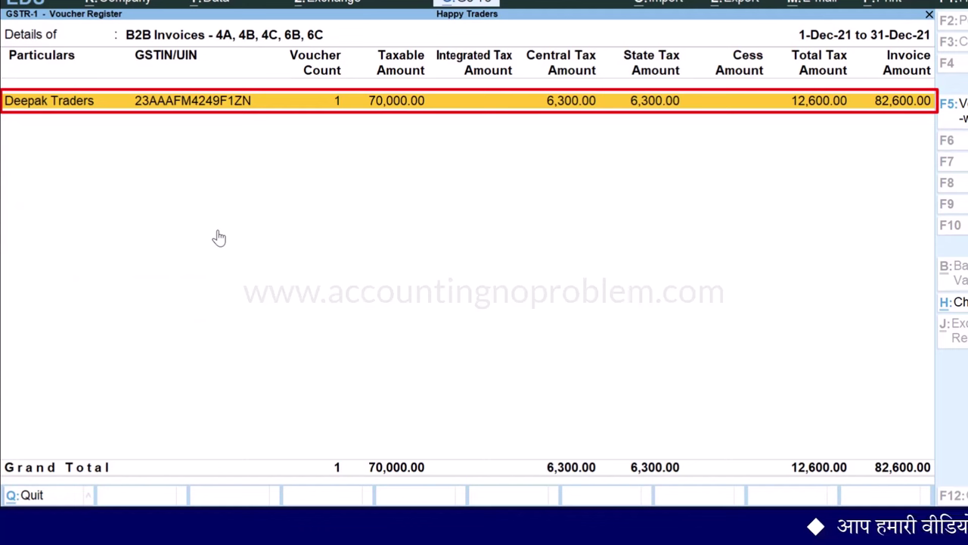
key(Escape)
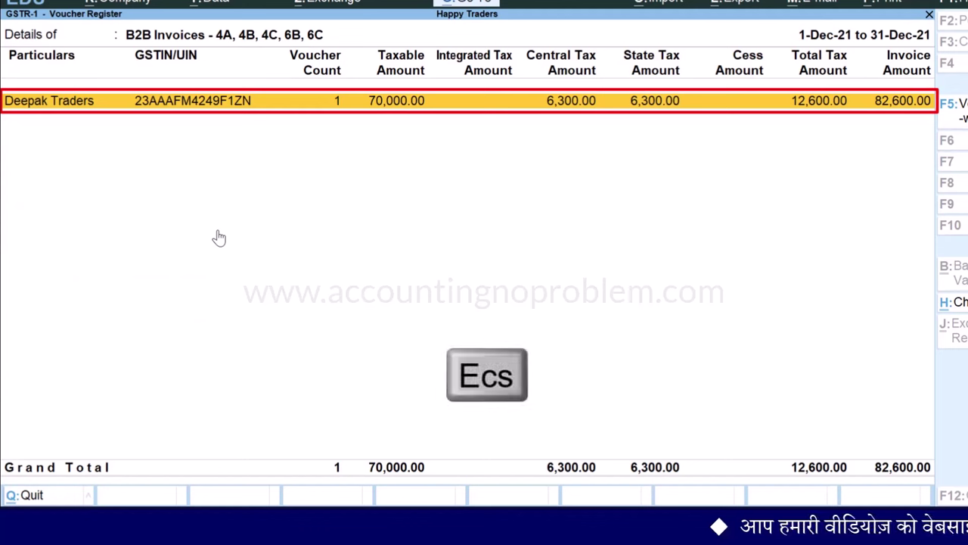
key(Down)
key(Down)
key(Down)
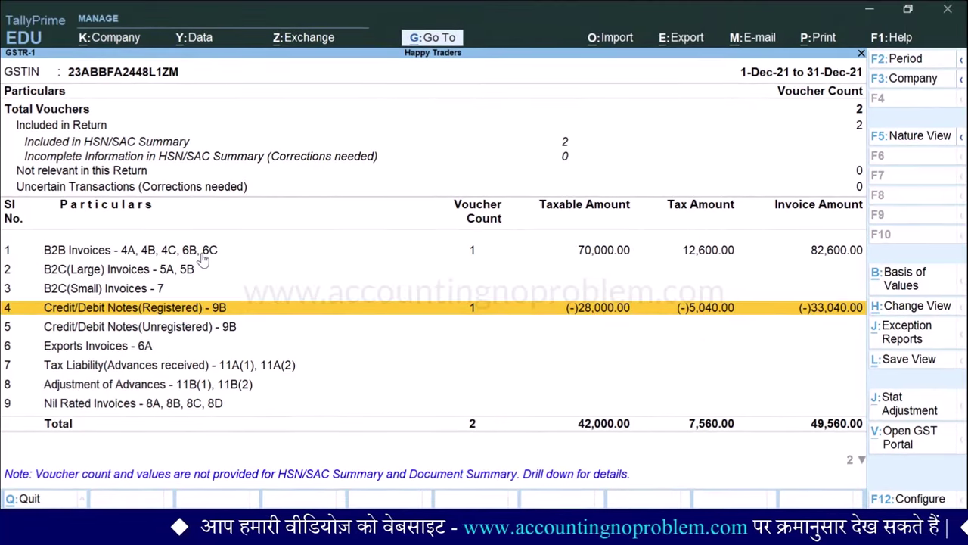
- Open Stock Summary and check Monitor's December vouchers for the 2 Nos credit note return
key(alt+g)
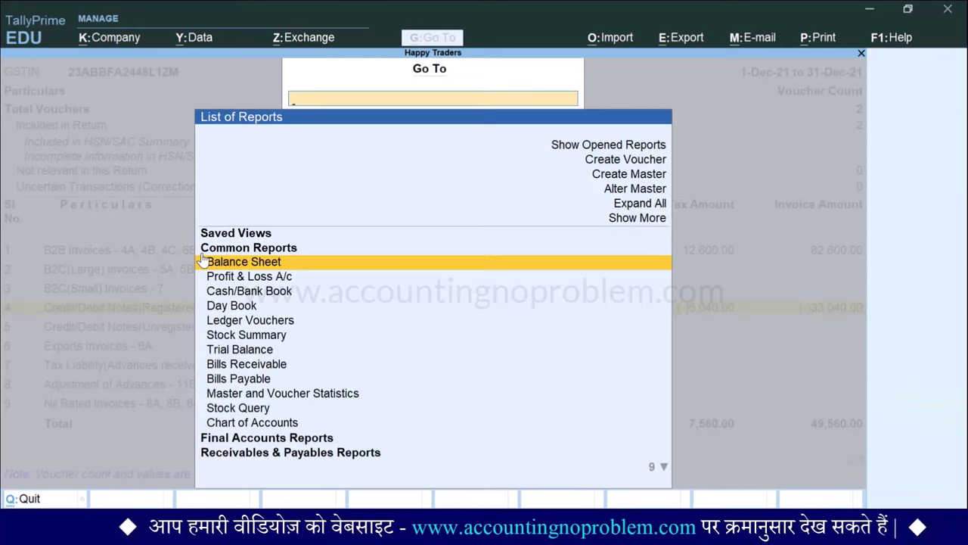
text(Stock)
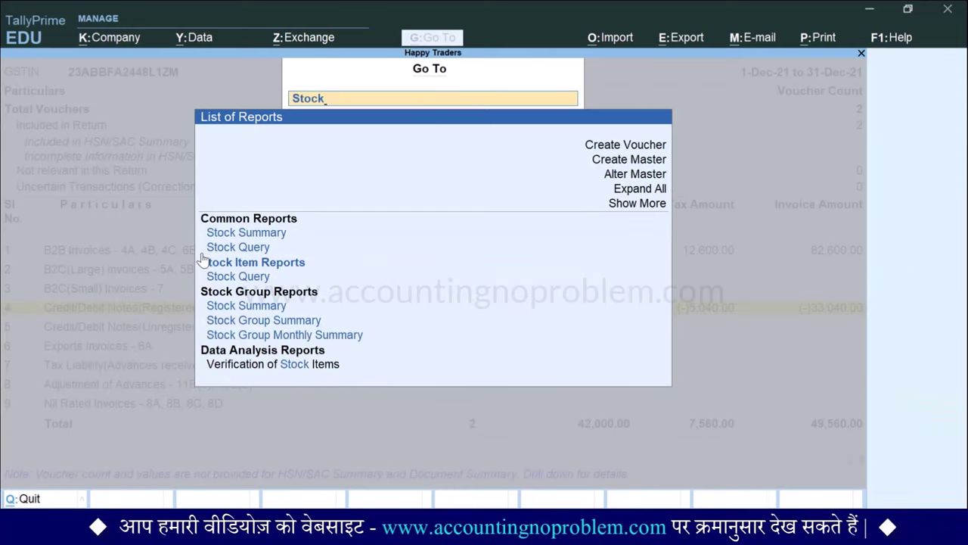
key(Return)
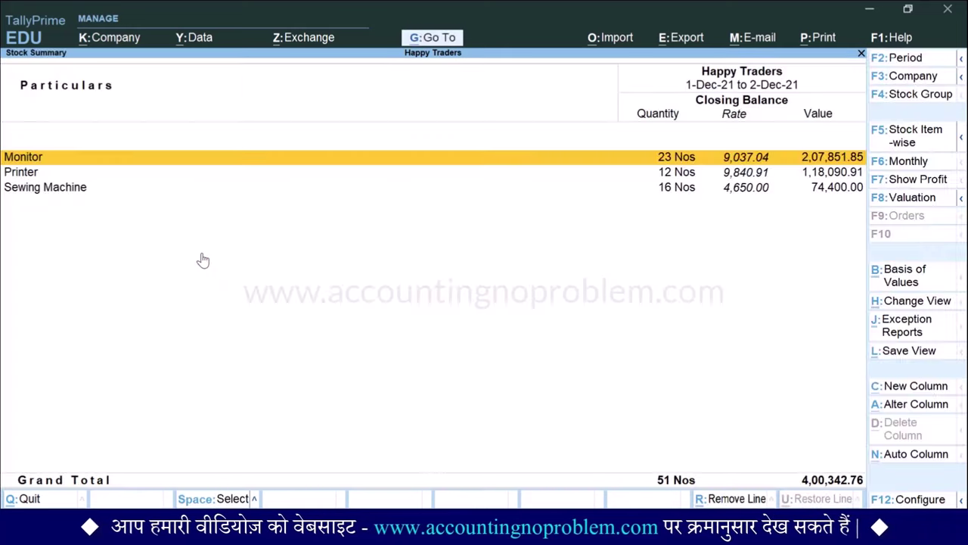
key(Return)
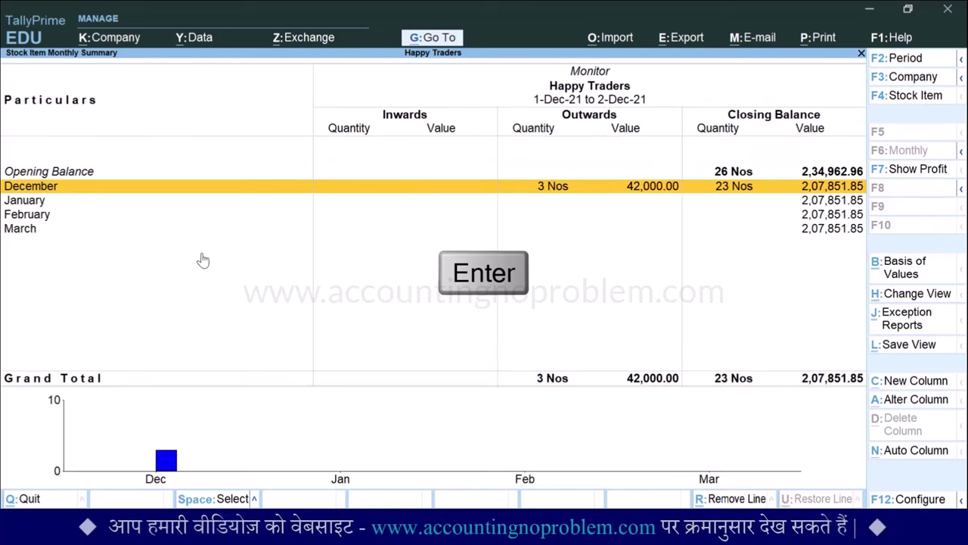
key(Return)
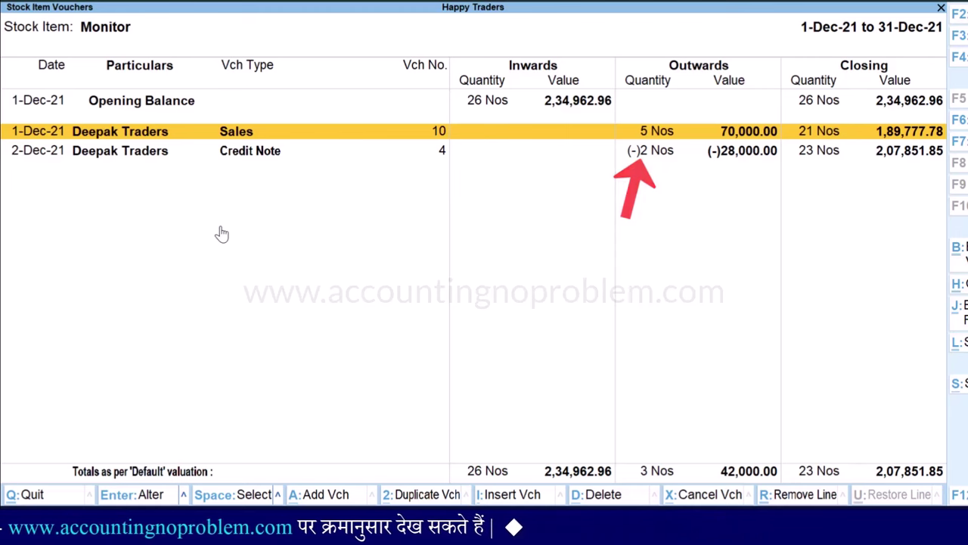
key(Escape)
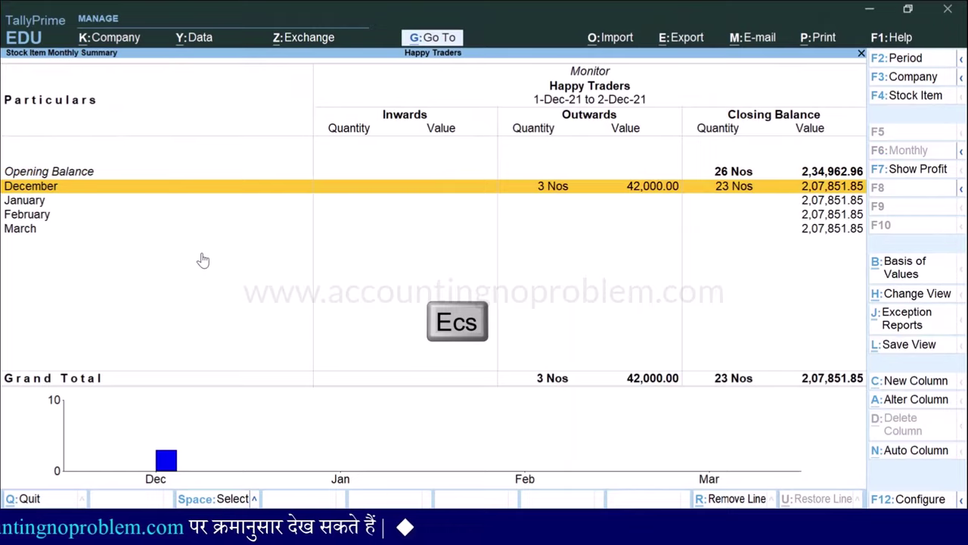
key(Escape)
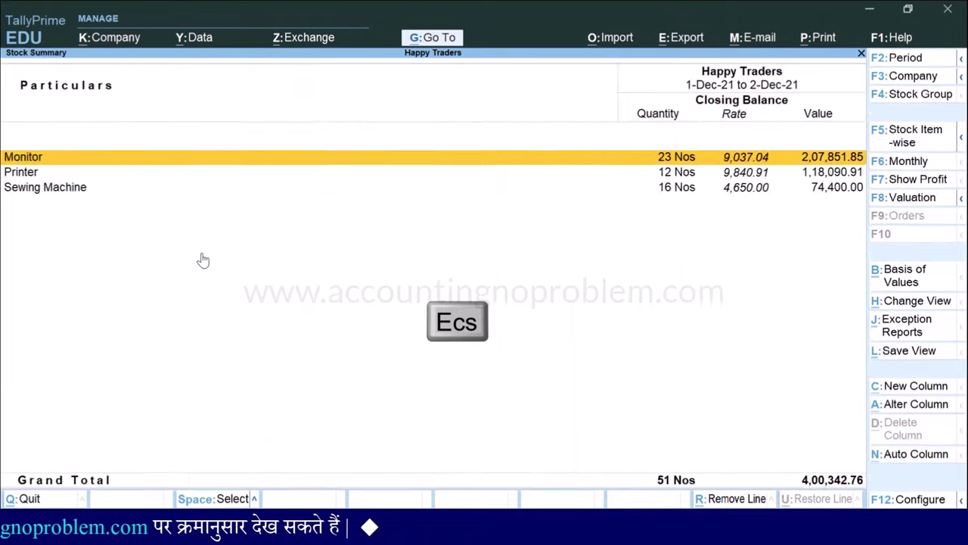
key(Escape)
key(Escape)
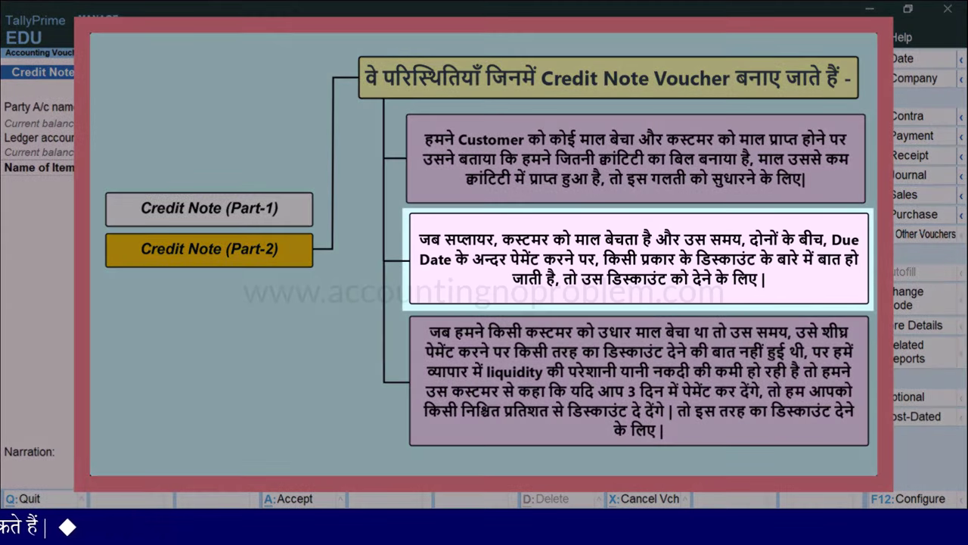
- Switch voucher entry to a new Sales voucher, No. 11, with F8
key(F8)
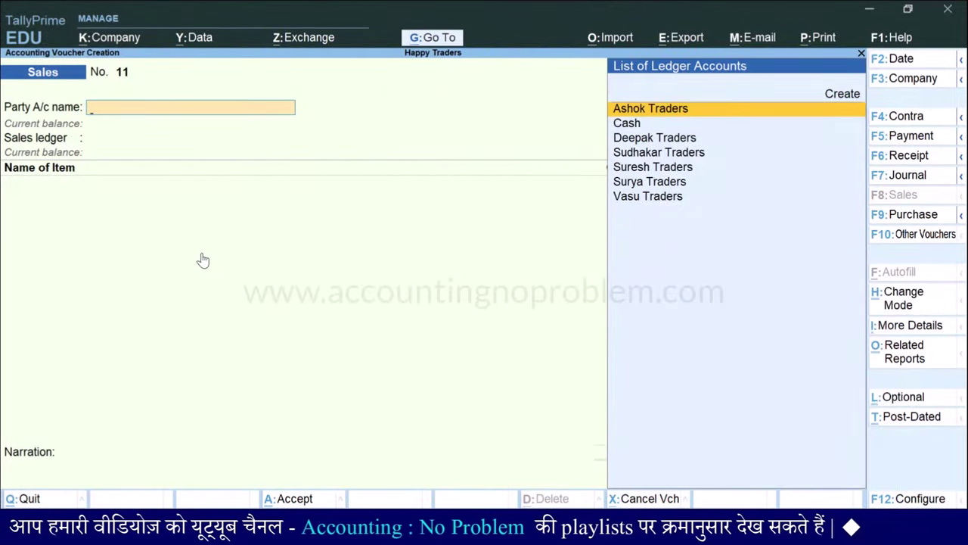
- Date the sale 2-Dec-21 for Vasu Traders with payment terms 31.12.21
key(F2)
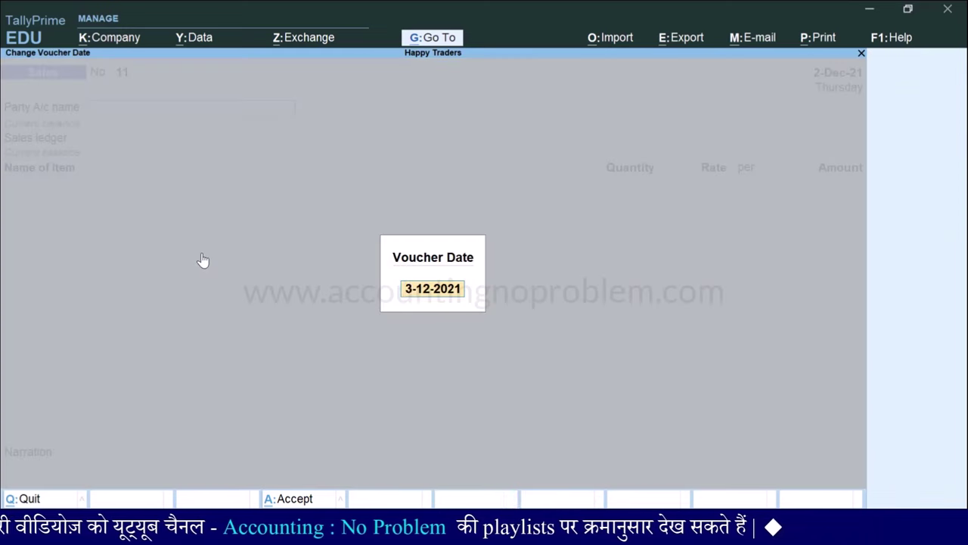
text(2.12)
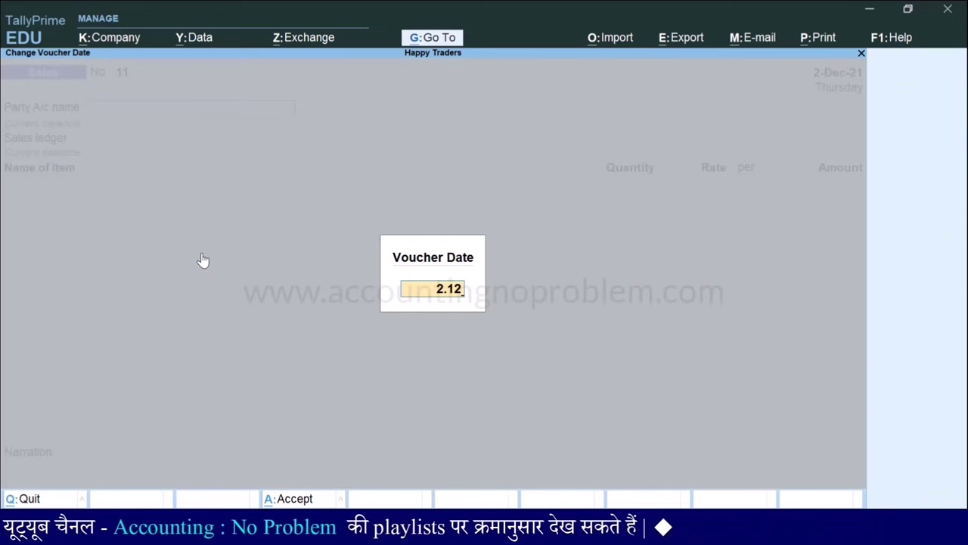
key(Return)
text(V)
key(Return)
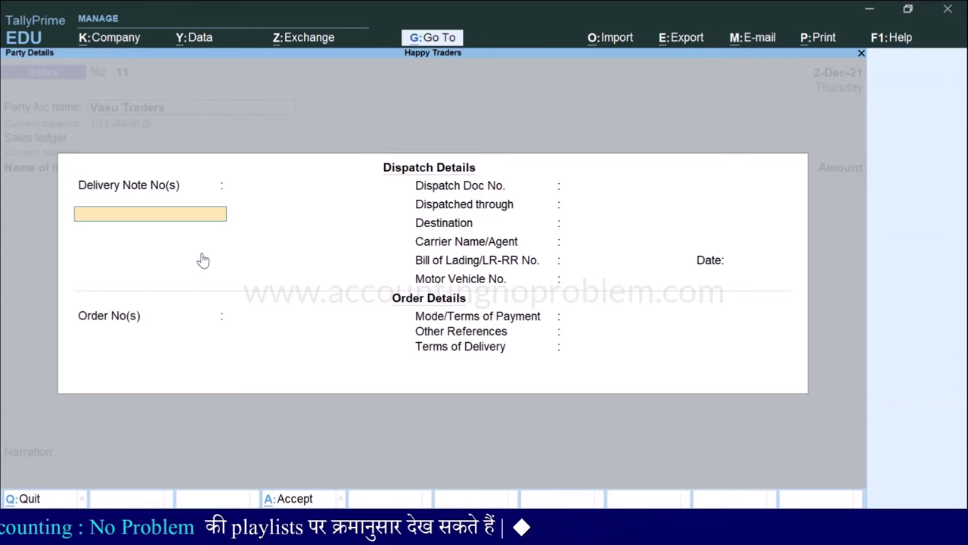
key(Return)
key(Return)
key(Return)
key(Return)
key(Return)
key(Return)
key(Return)
key(Return)
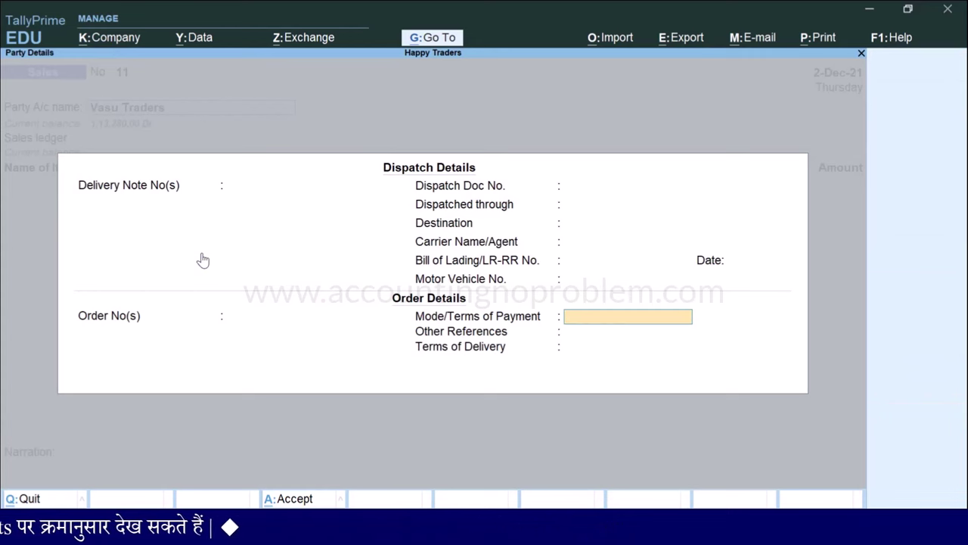
text(31.12.21)
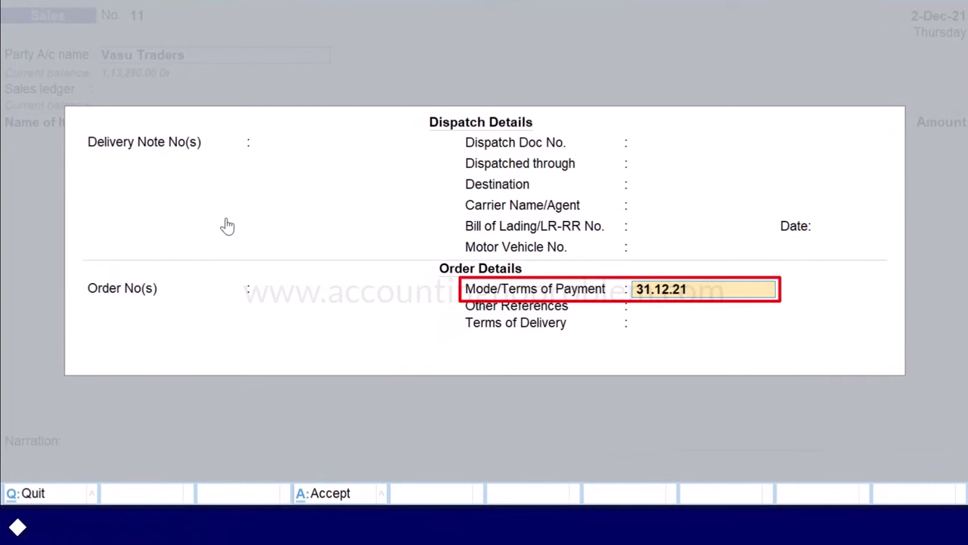
key(Return)
key(Return)
key(Return)
key(Return)
key(ctrl+a)
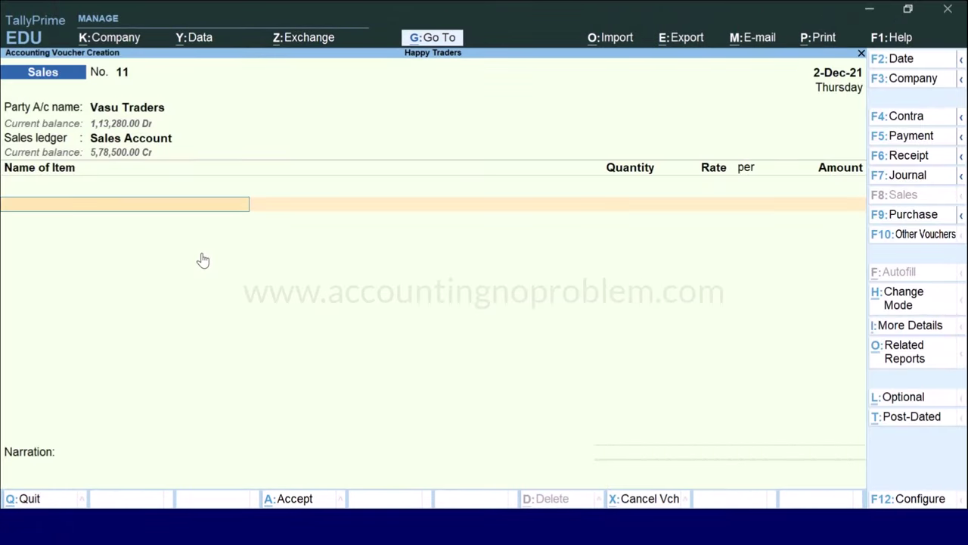
- Add 3 Printers at 13,000, Monitor at 12,000, 1 Sewing Machine at 6,000, and IGST 12,060
text(Printer)
key(Return)
text(3)
key(Return)
text(13000)
key(Return)
key(Return)
key(Return)
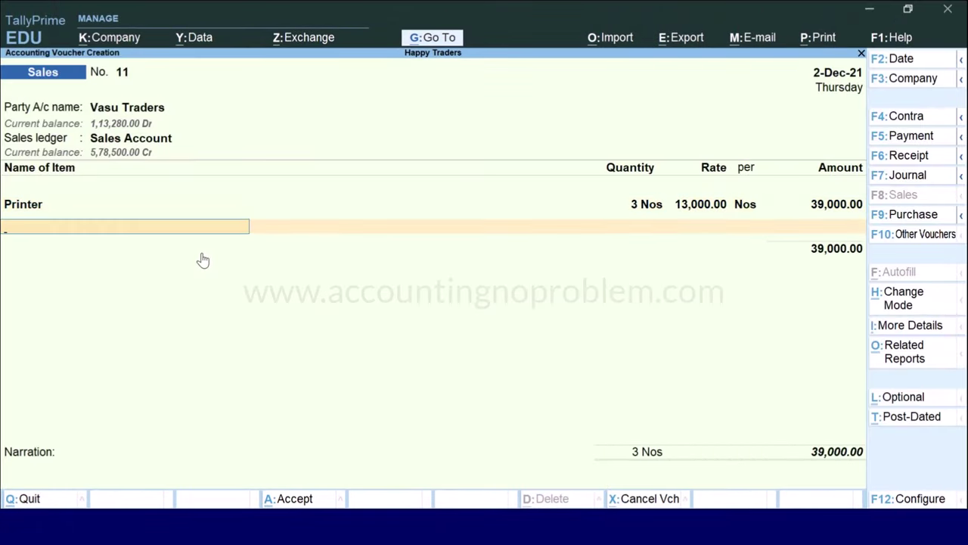
text(Monitor12000Sewing Machine)
key(Return)
text(1)
key(Return)
text(6000)
key(Return)
key(Return)
key(Return)
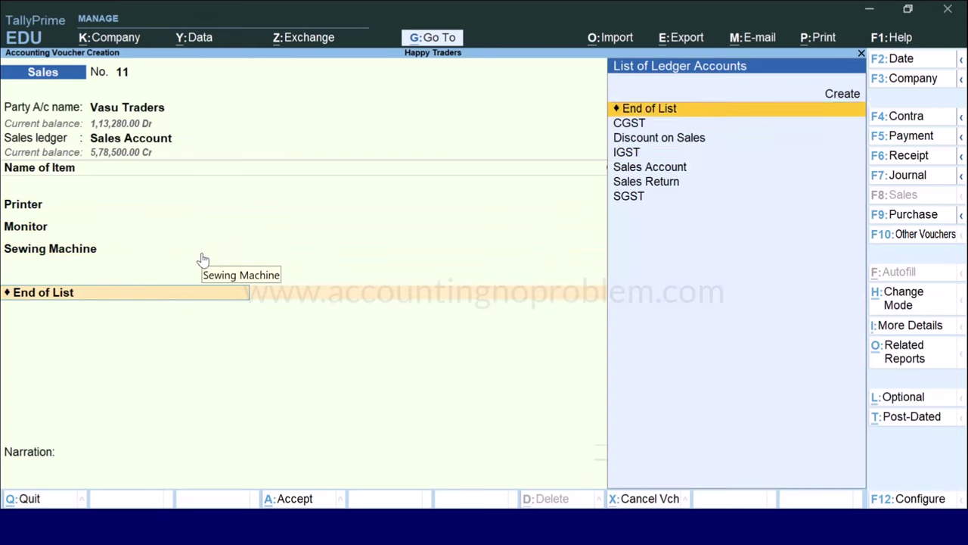
key(Down)
key(Down)
key(Down)
key(Return)
key(Return)
key(Return)
key(Return)
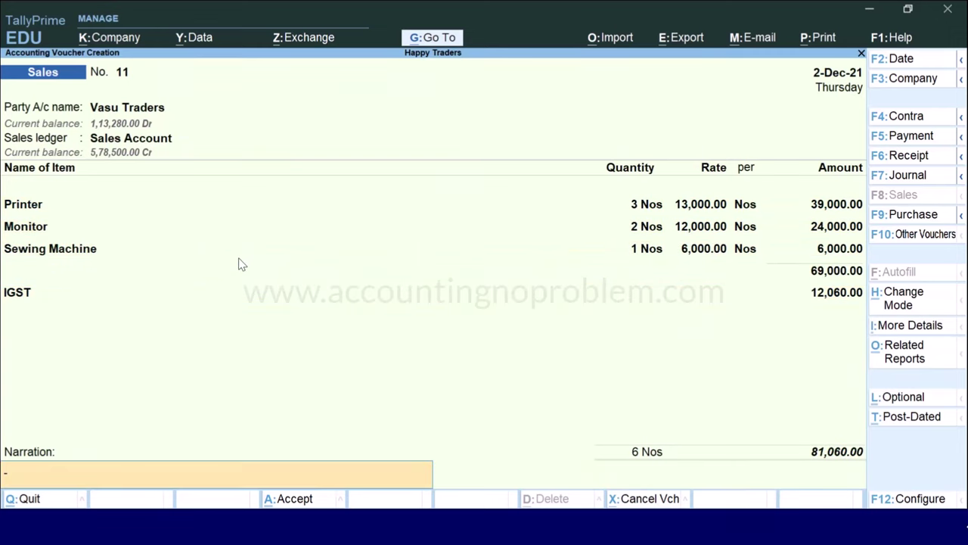
key(Return)
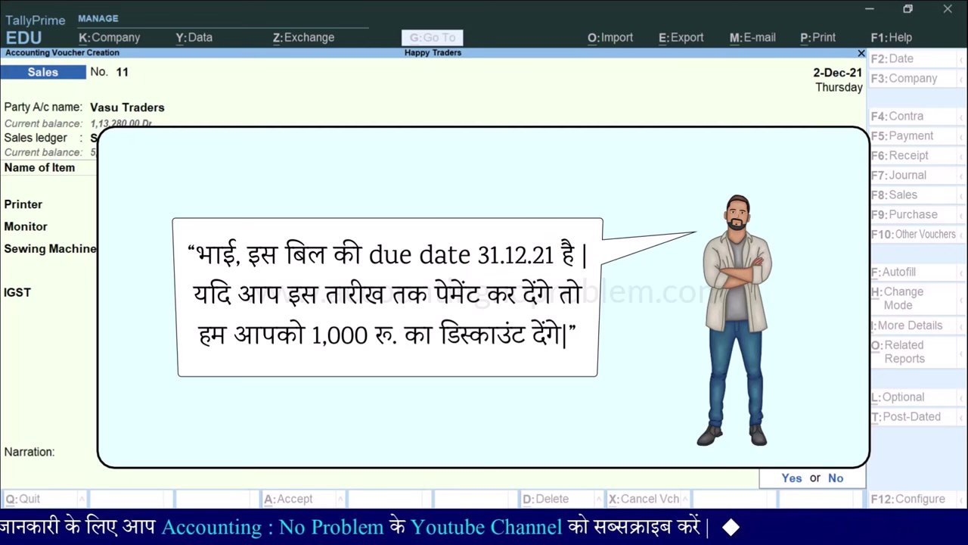
- Accept Sales voucher 11 for 81,060 and switch to a blank Credit Note No. 5
key(Return)
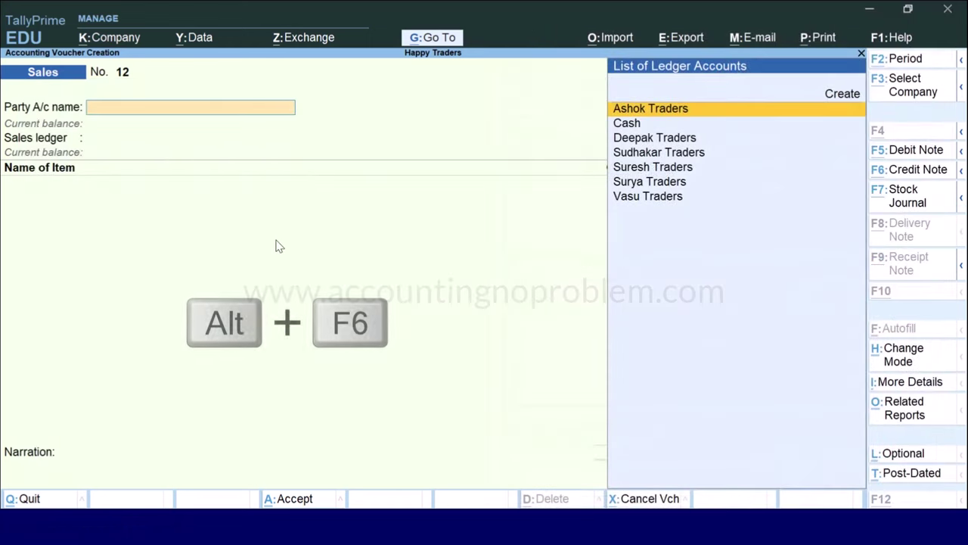
key(alt+F6)
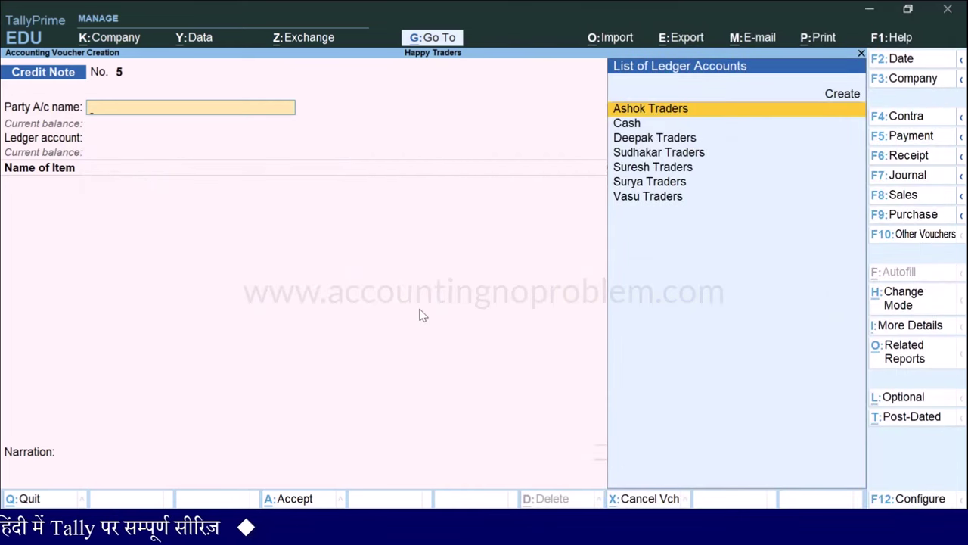
- Switch the credit note to the Accounting Invoice mode
click(900, 299)
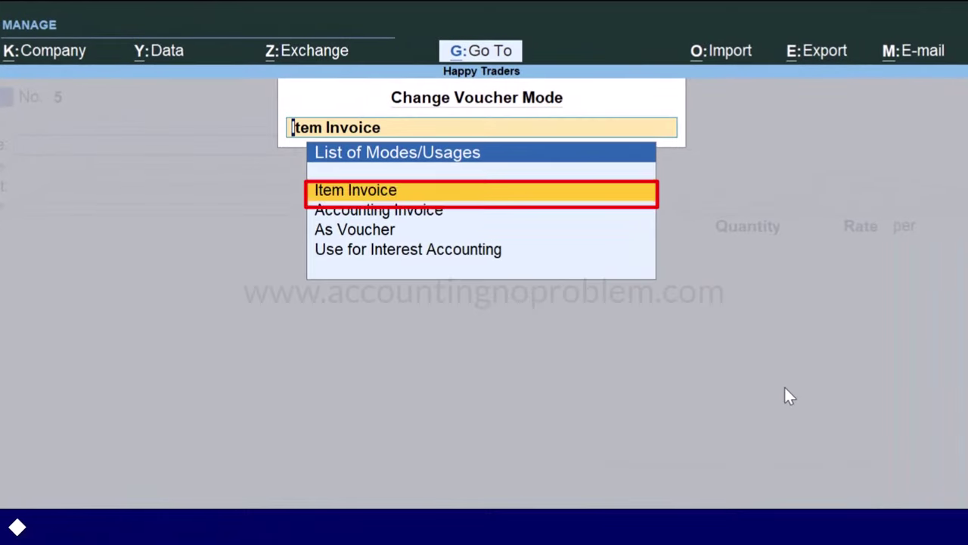
key(Down)
key(Return)
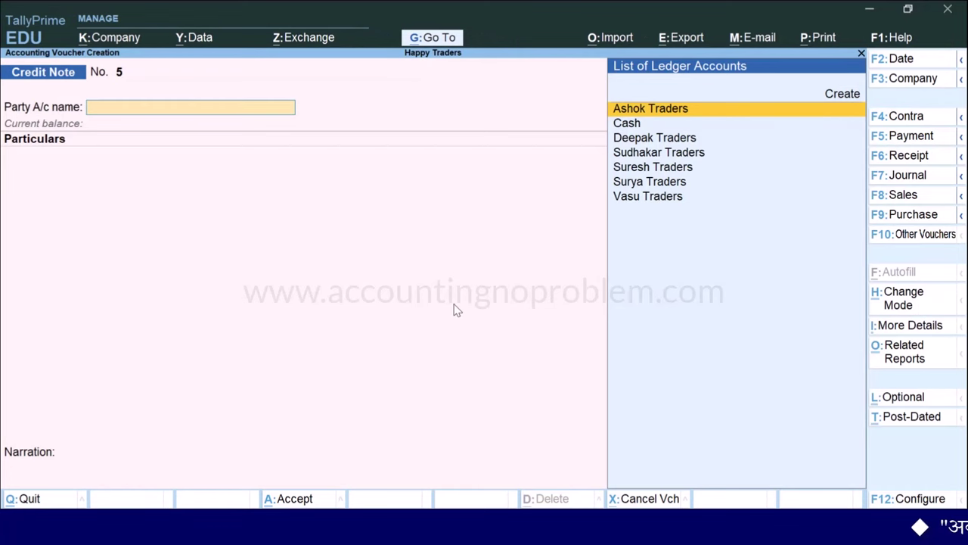
- Set Modify Tax Rate details of GST to Yes in the voucher configuration
key(F12)
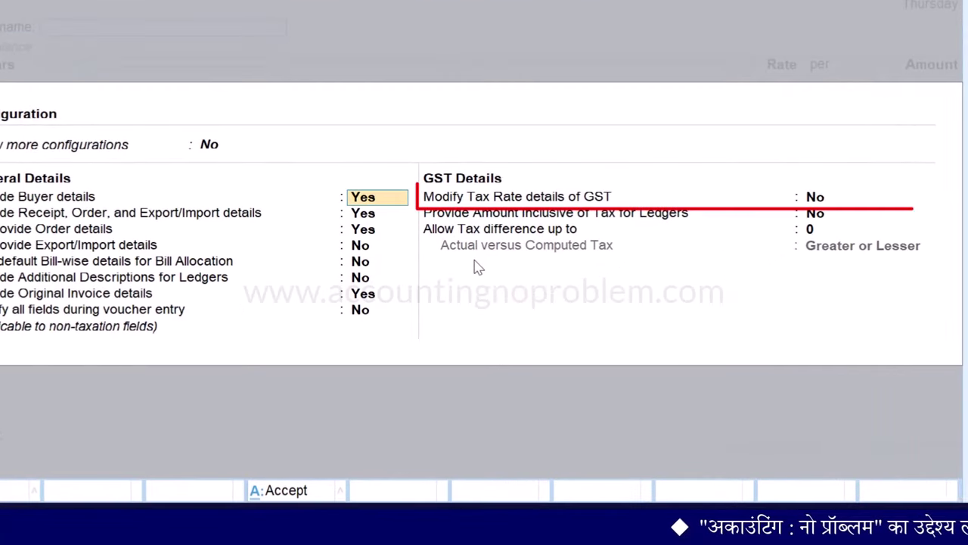
key(Down)
key(Down)
key(Down)
key(Down)
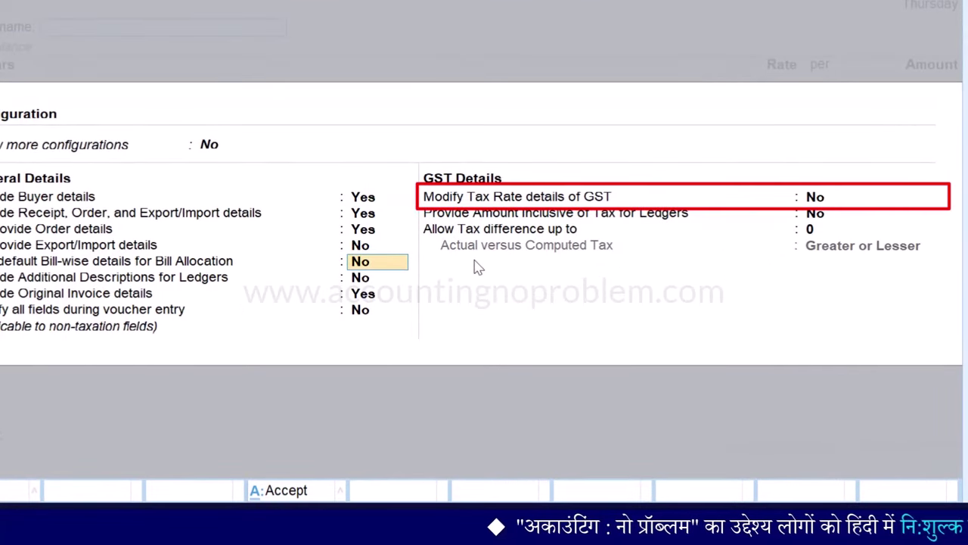
key(Down)
key(Down)
key(Down)
key(Down)
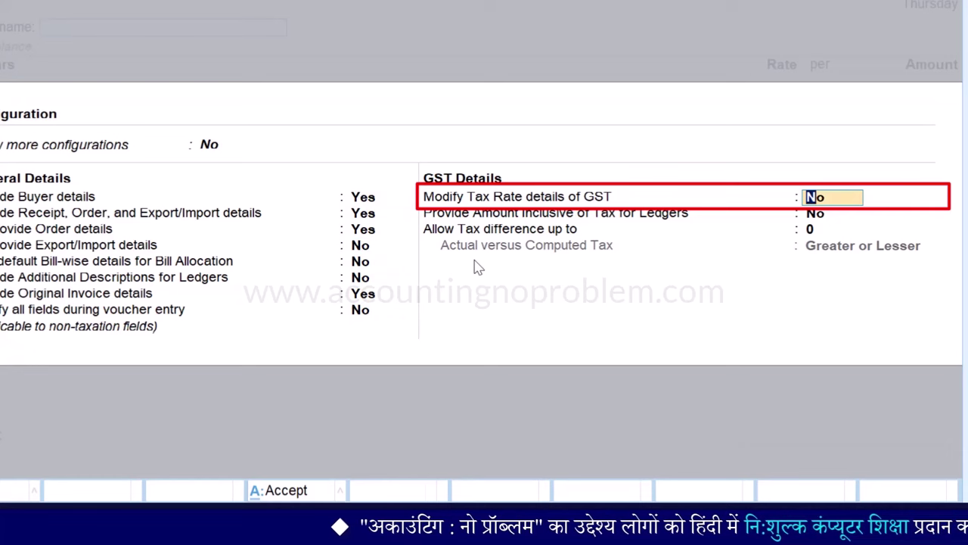
text(yes)
key(Return)
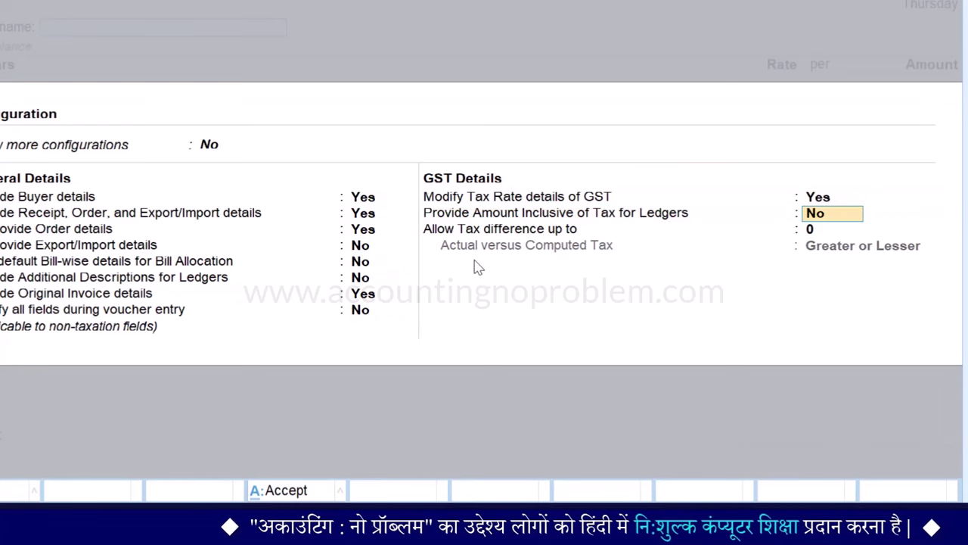
key(ctrl+a)
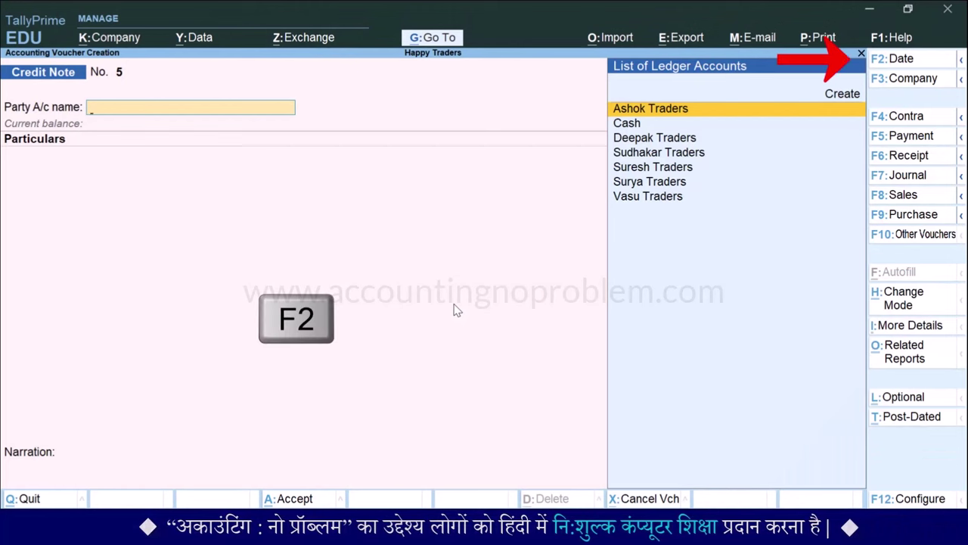
- Date the credit note 31-Dec-21 and select Vasu Traders as the party
key(F2)
text(31)
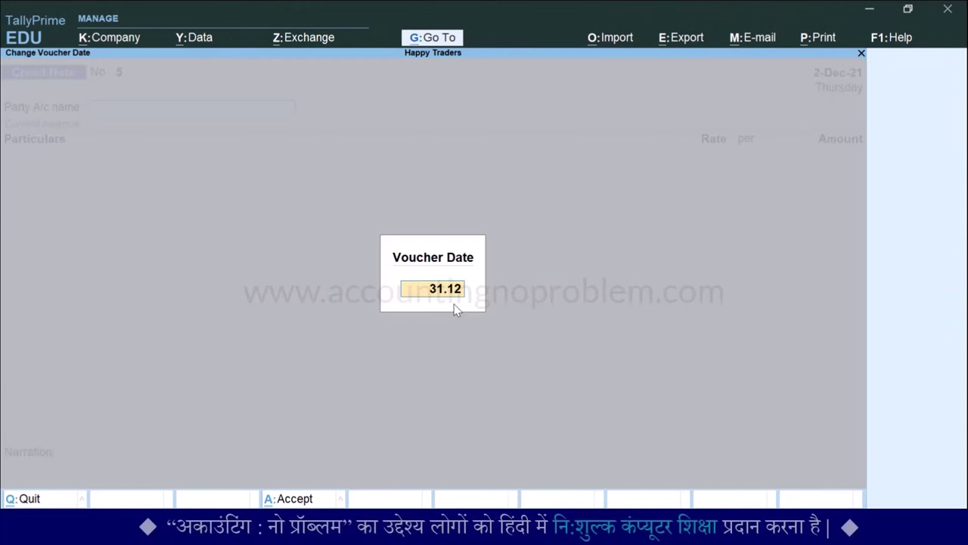
text(.12)
key(Return)
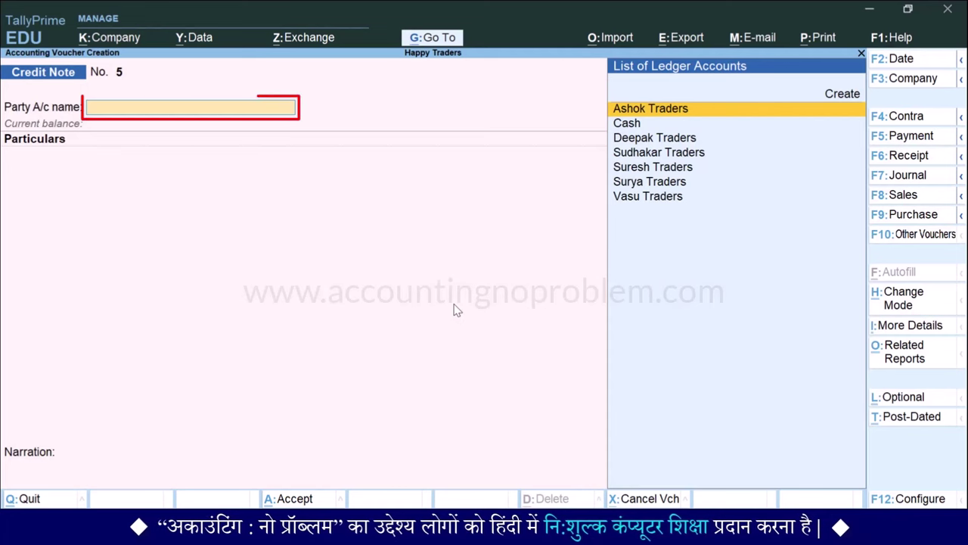
text(V)
key(Return)
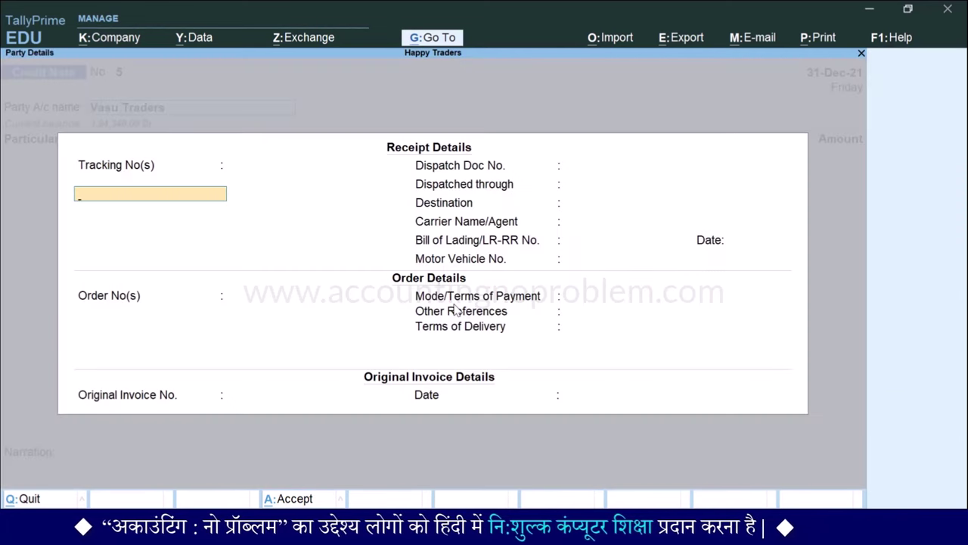
- Enter original invoice number 11 dated 2-Dec-21 in the party details
key(Return)
key(Return)
key(Return)
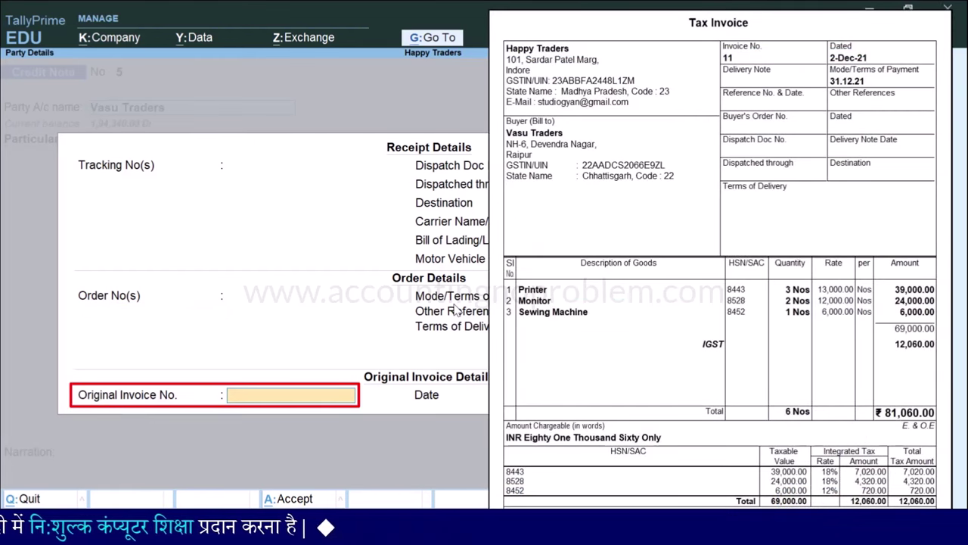
text(11)
key(Return)
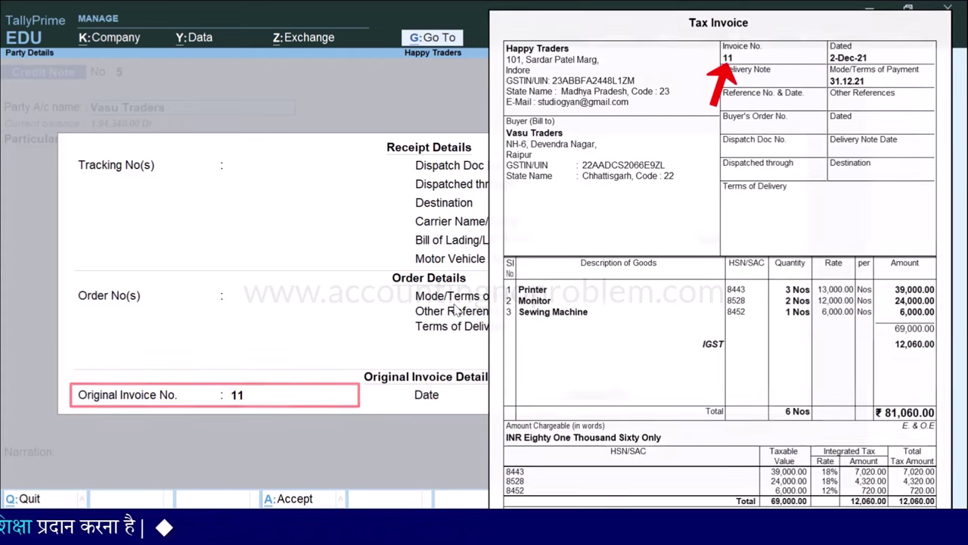
text(2.12)
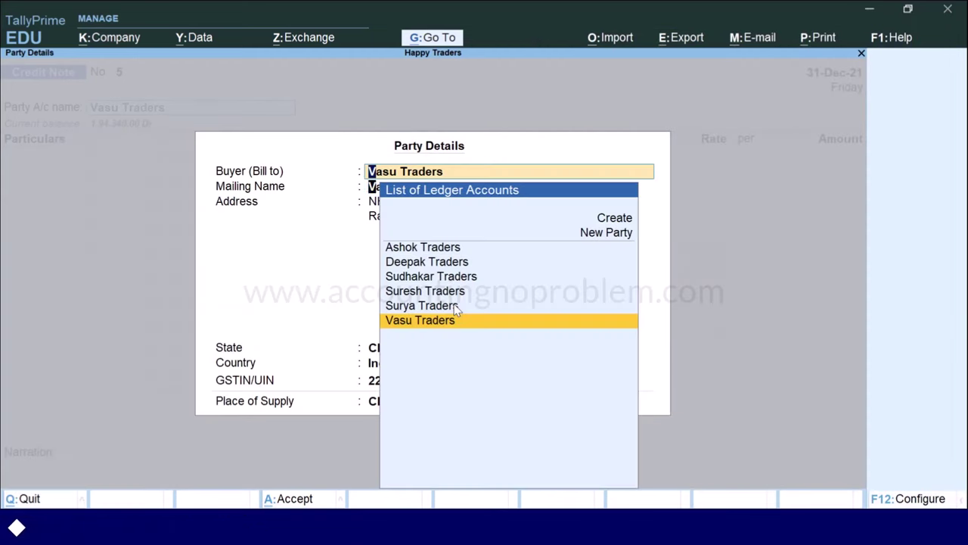
key(Return)
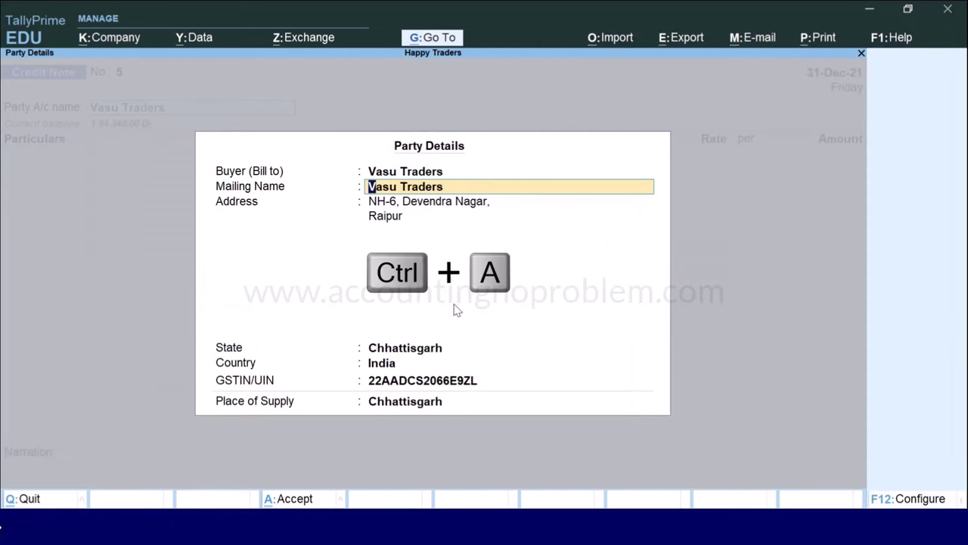
key(ctrl+a)
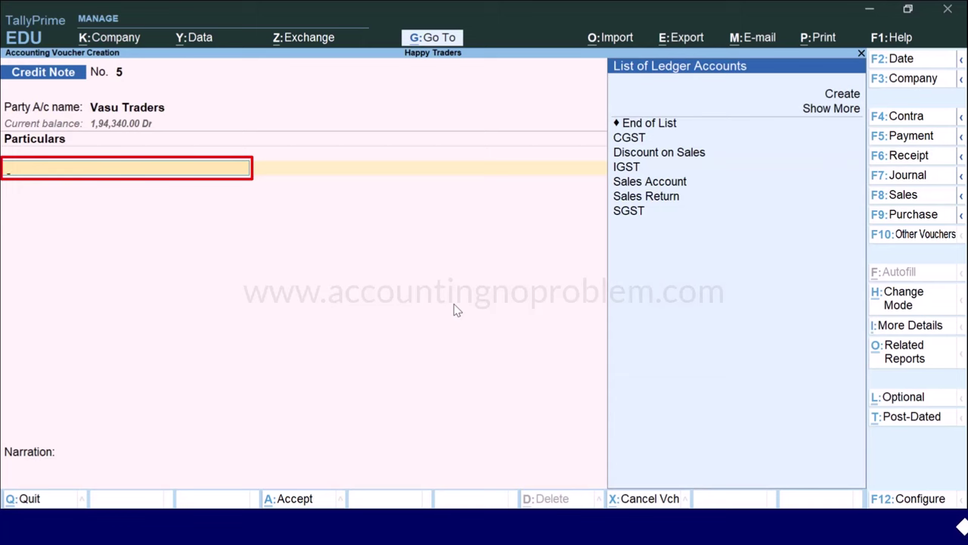
- Create the Cash Discount on Sales ledger under Sales Accounts, type Not Applicable, and save it
key(Up)
key(Up)
key(Up)
key(Up)
key(Up)
key(Up)
key(Up)
key(Up)
key(Up)
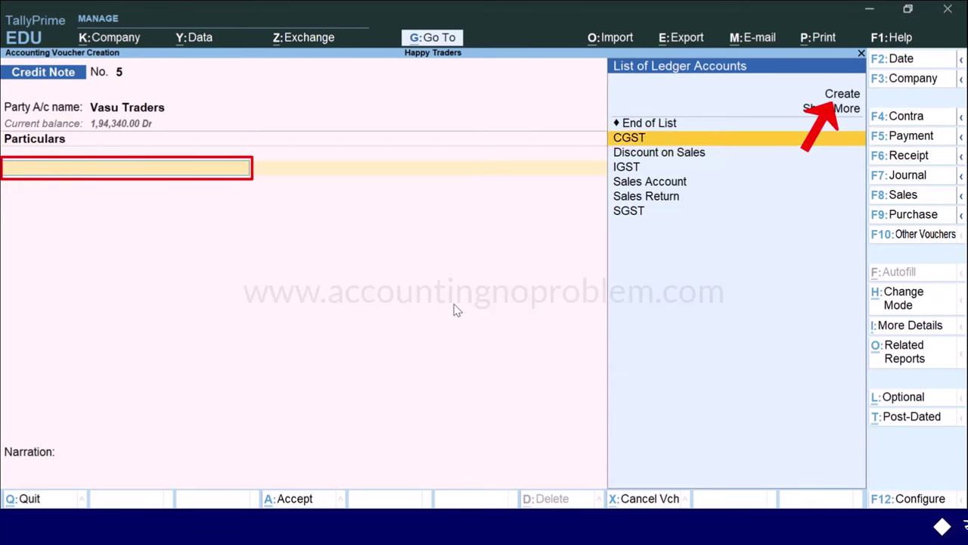
key(Return)
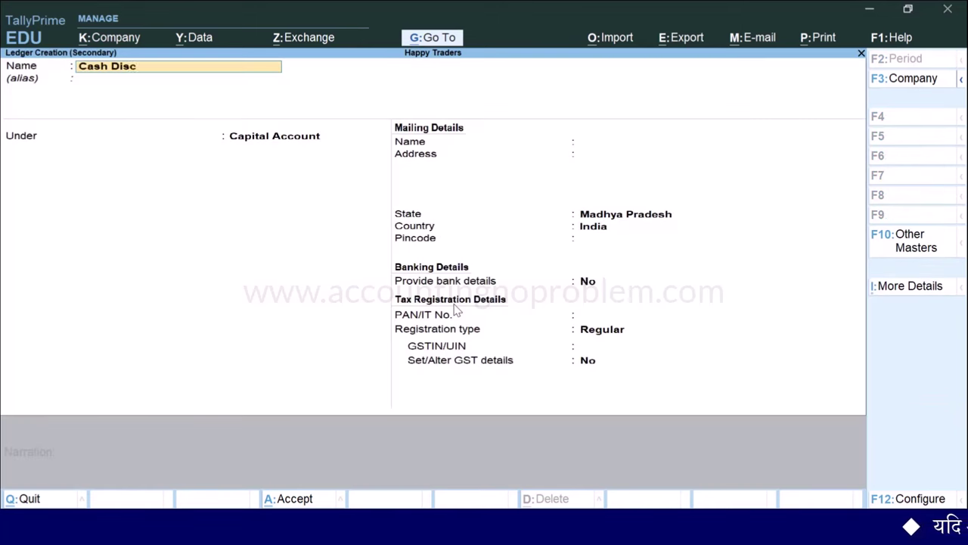
text(Cash Discount on Sales)
key(Return)
key(Return)
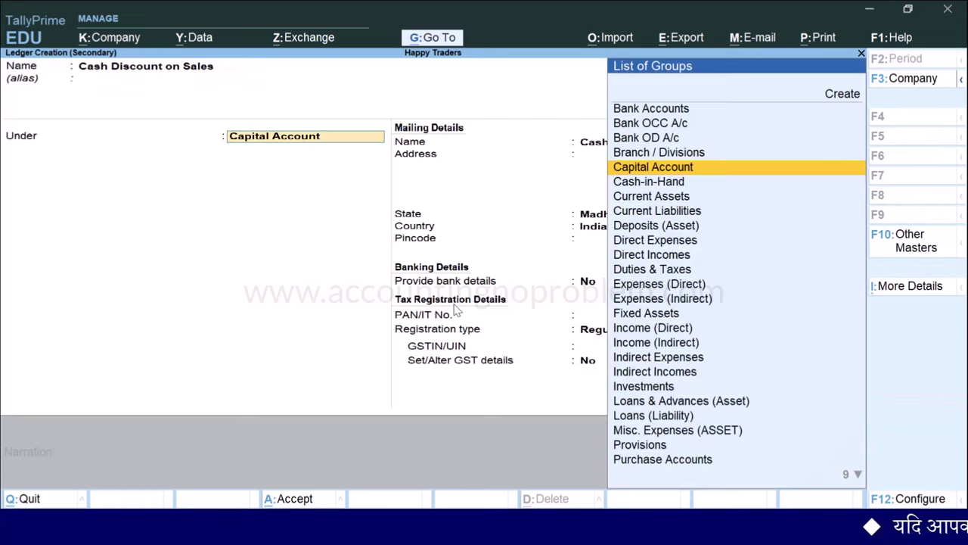
text(S)
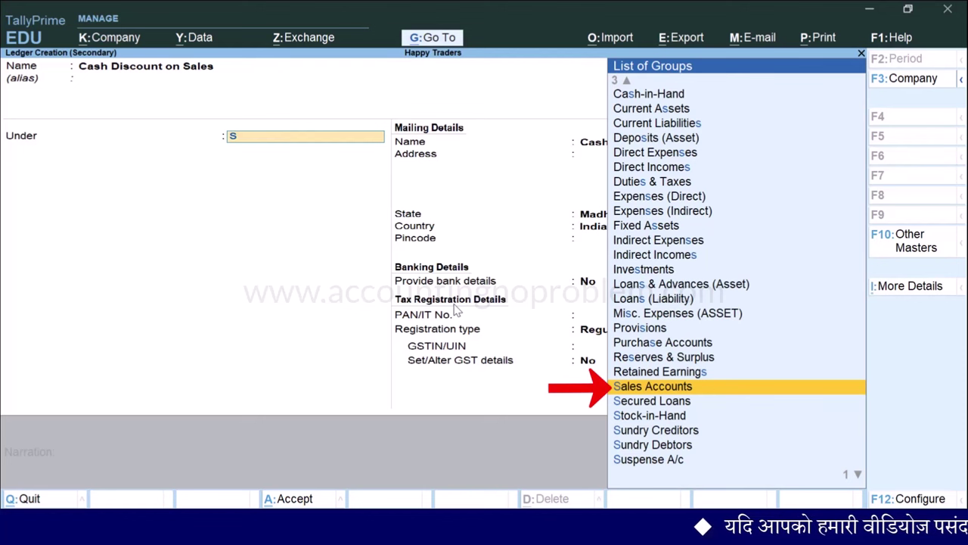
key(Return)
key(Return)
key(Return)
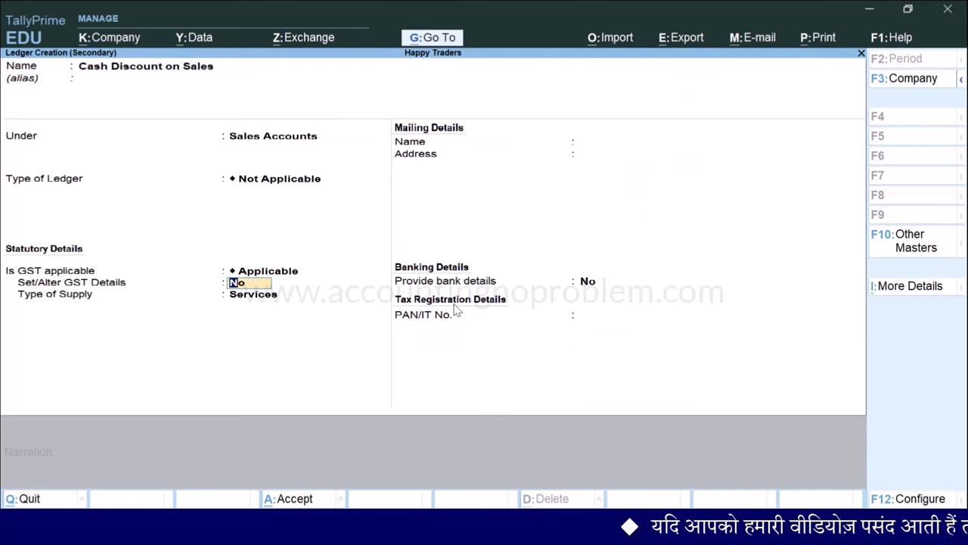
key(Return)
key(Up)
key(Return)
key(ctrl+a)
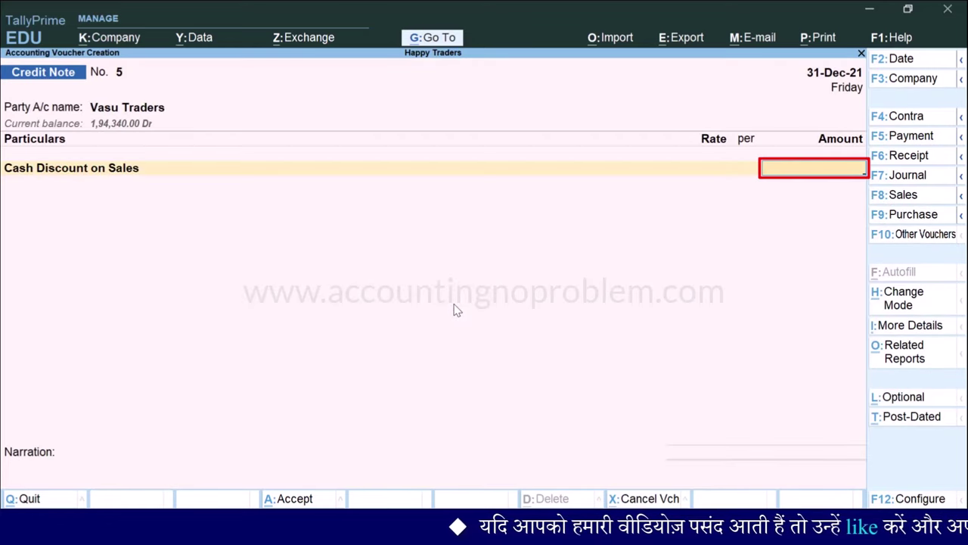
- Enter 1,000 for Cash Discount on Sales and enable assessable value and tax rate overrides
key(Return)
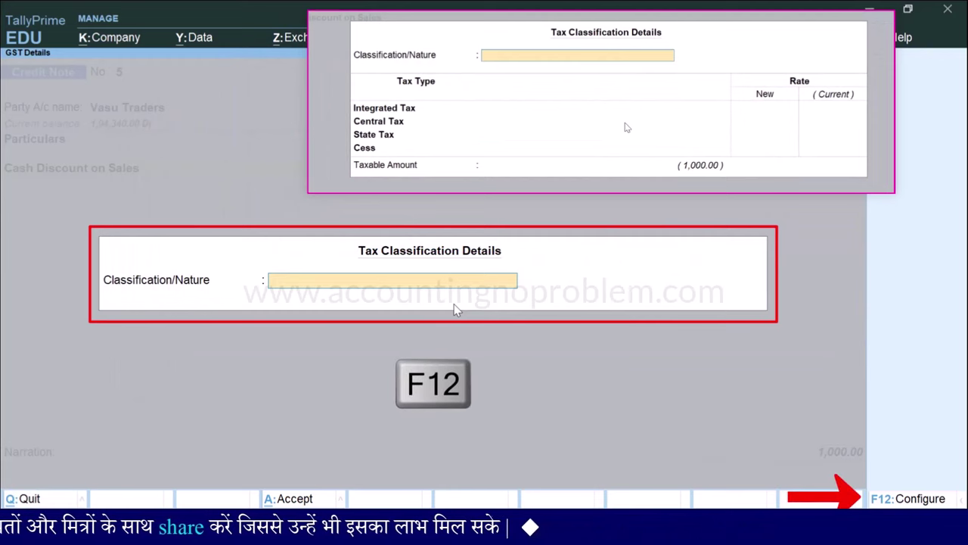
key(F12)
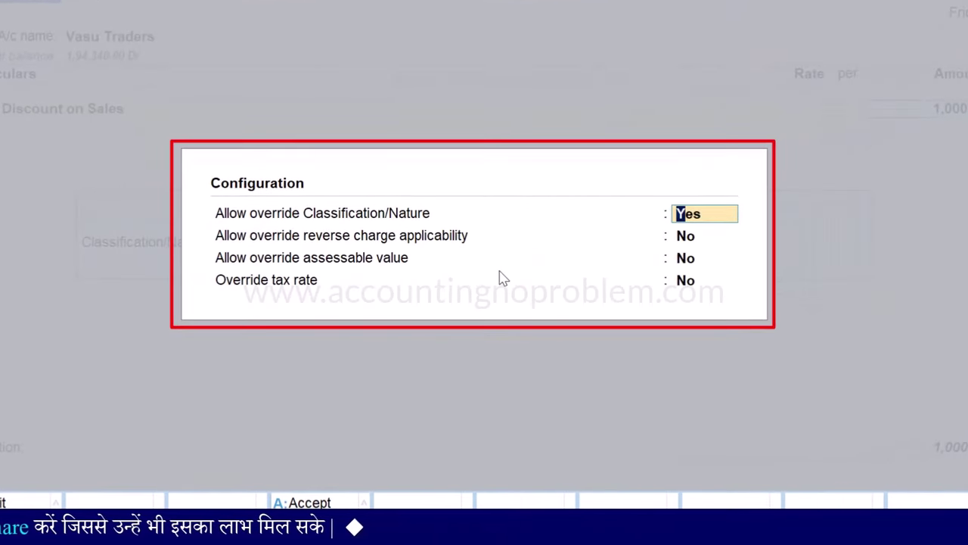
key(Return)
key(Return)
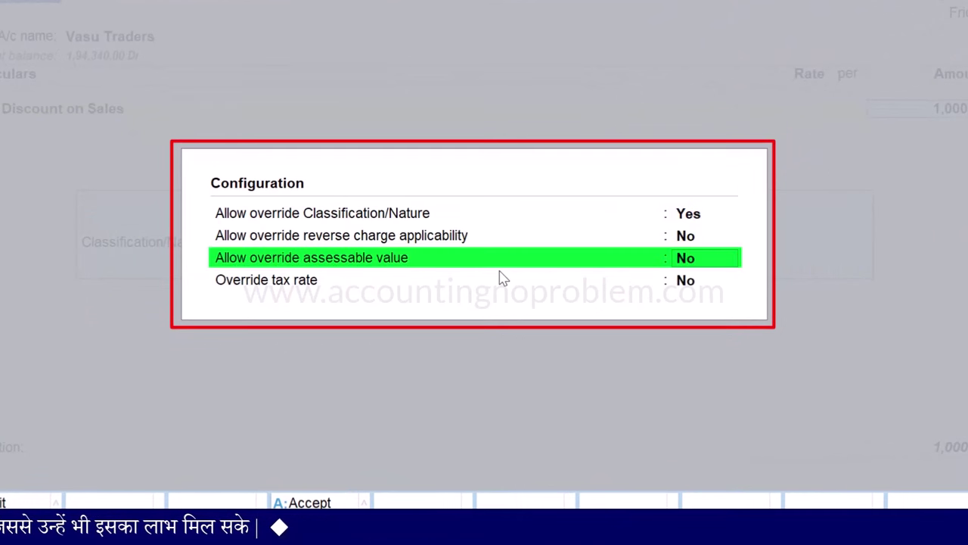
key(Return)
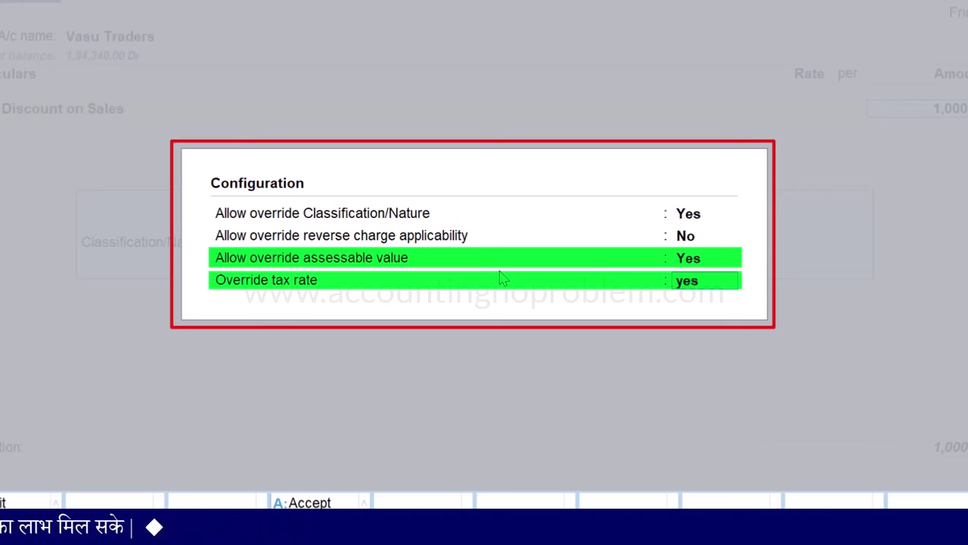
text(yes)
key(ctrl+a)
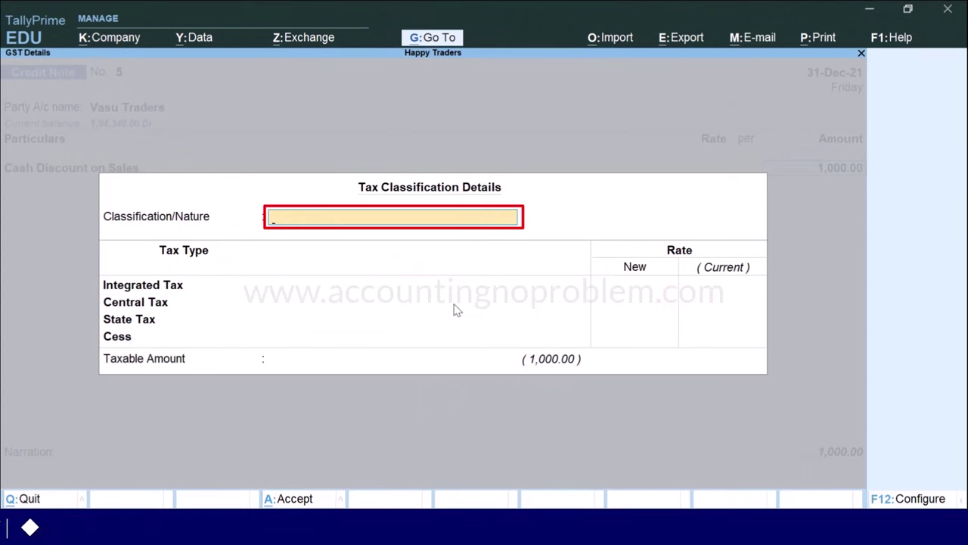
- Open the Natures of Transaction list and move to Interstate Sales Taxable
key(space)
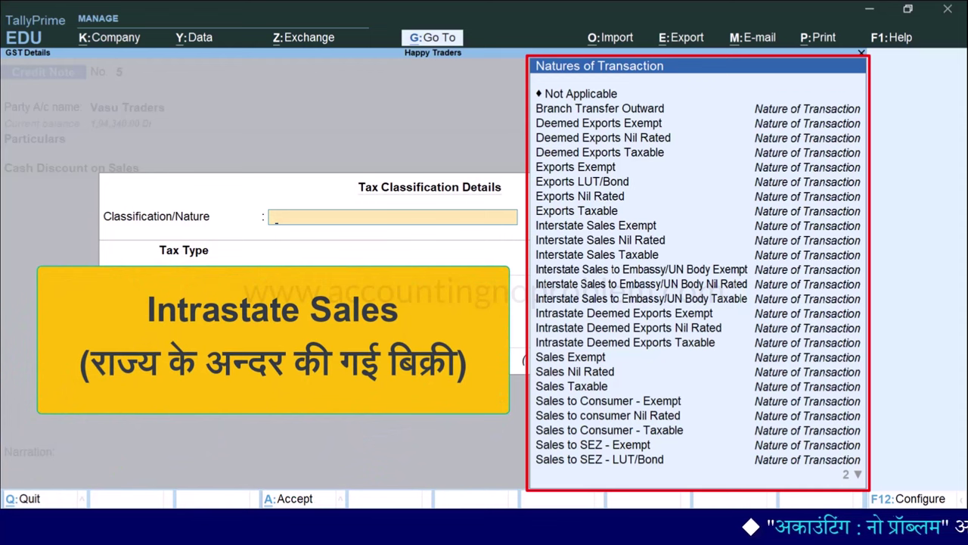
click(625, 312)
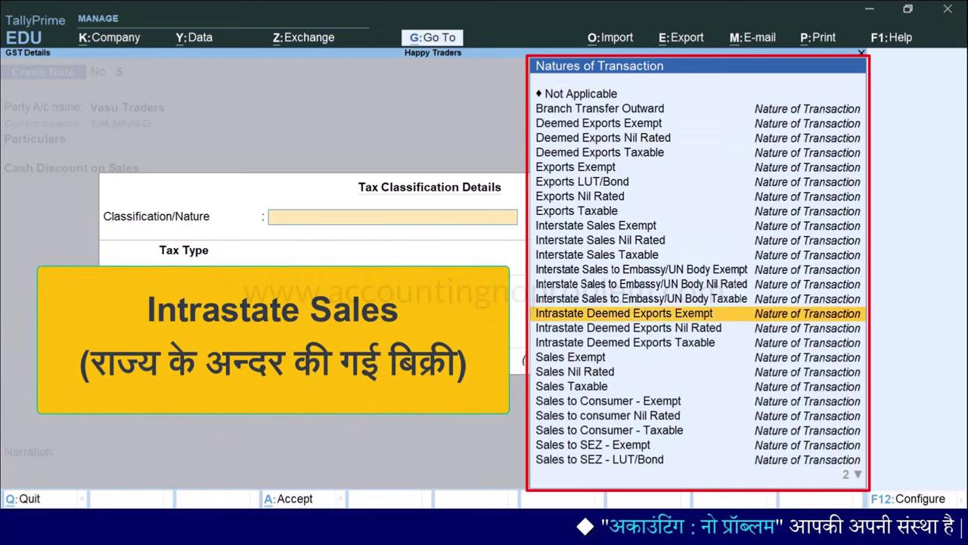
key(Down)
key(Down)
key(Down)
key(Down)
key(Down)
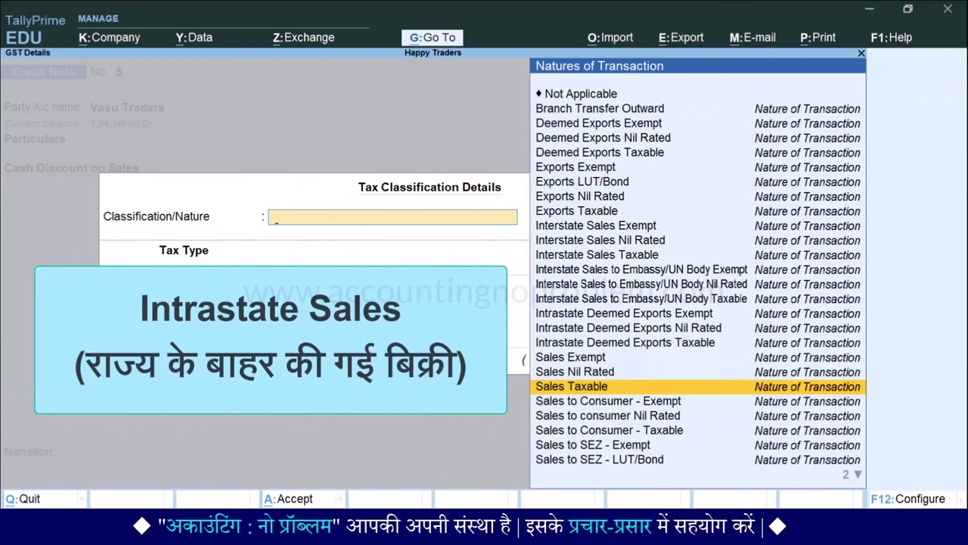
click(624, 313)
key(Up)
key(Up)
key(Up)
key(Up)
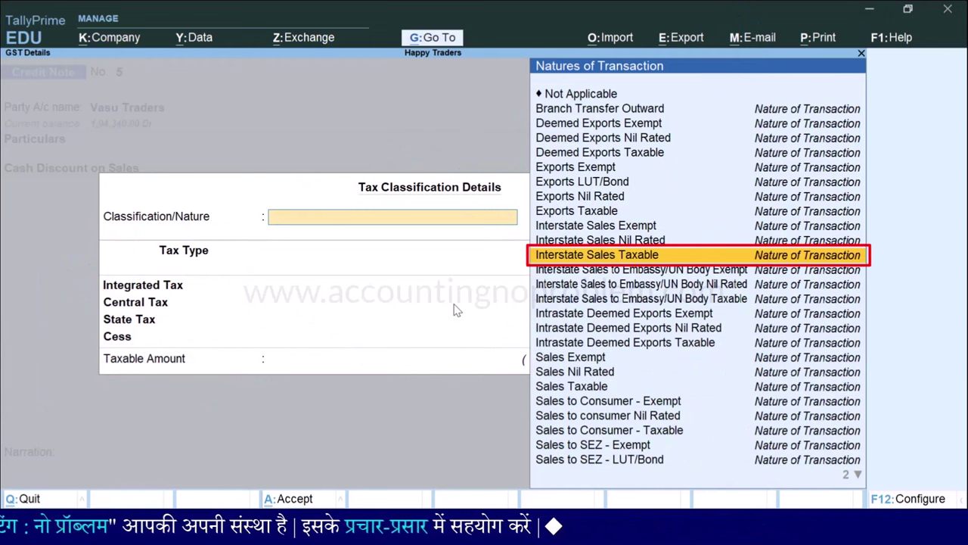
- Choose Interstate Sales Taxable with Integrated Tax 17.48% on the (1,000.00) discount line
key(Return)
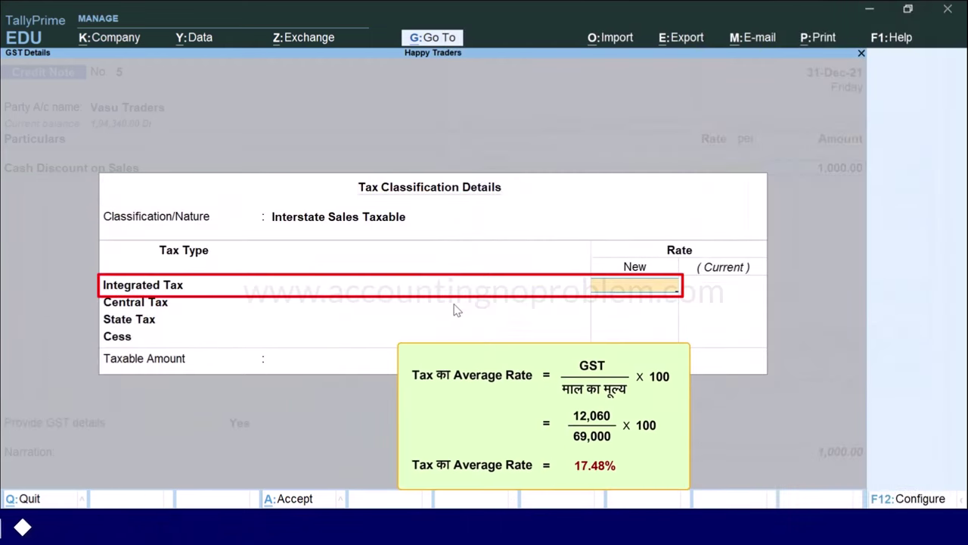
text(.48)
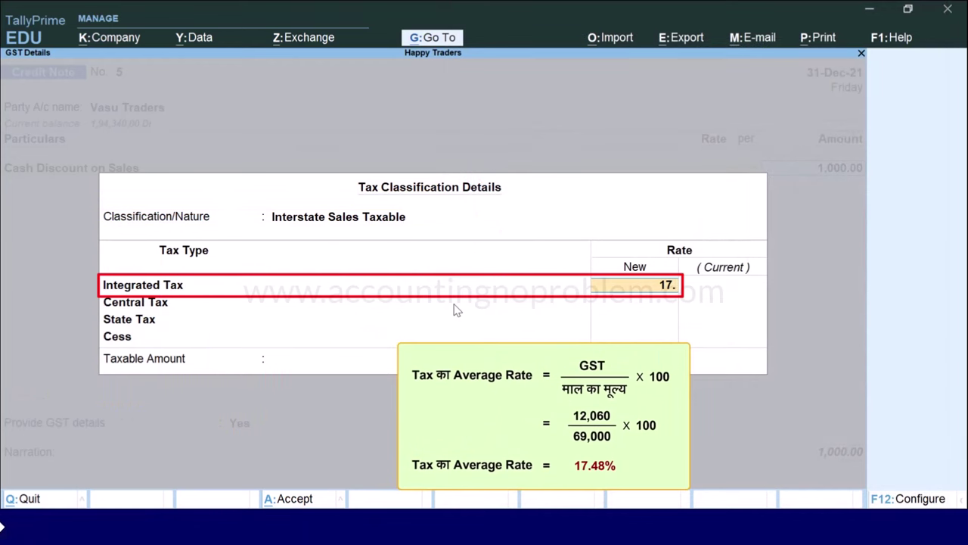
key(Return)
key(Return)
key(Return)
key(Return)
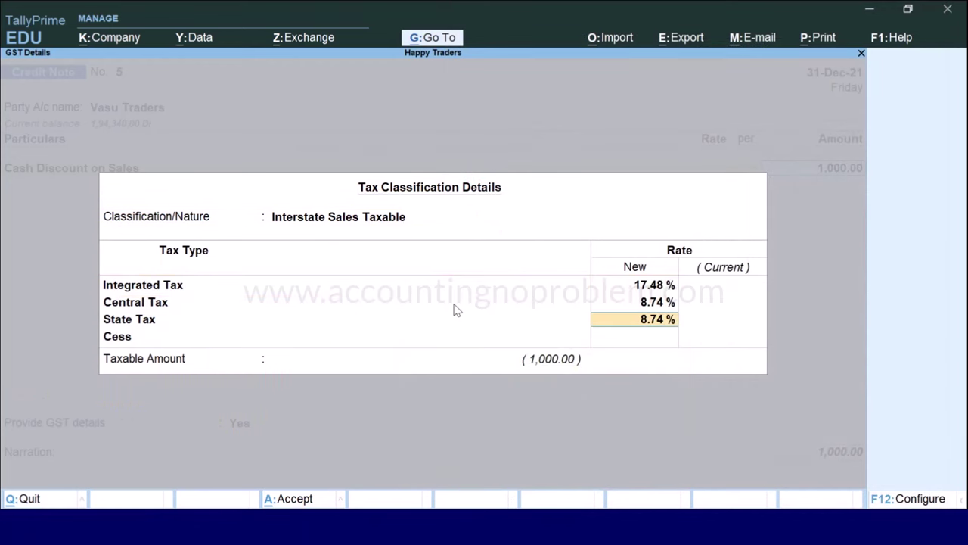
key(Return)
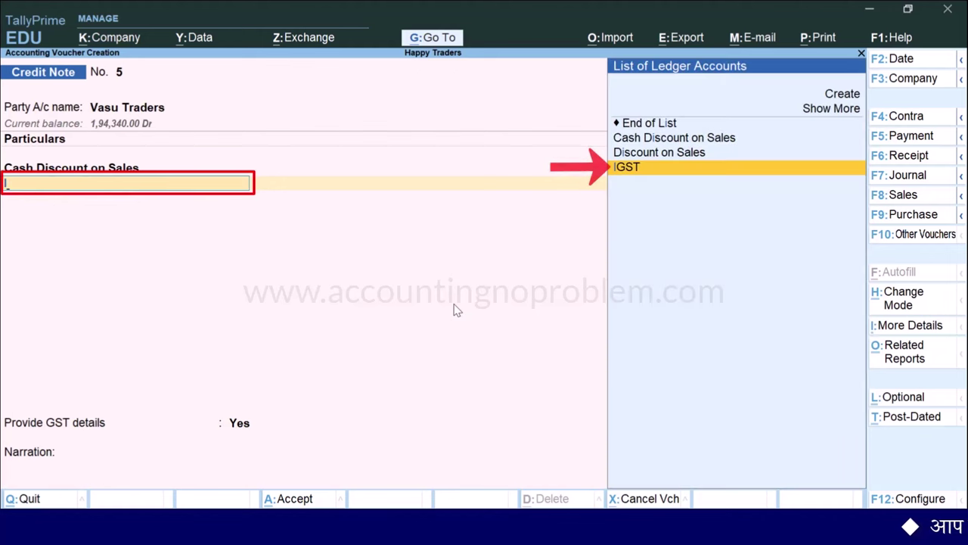
- Add the IGST line of 174.80 and record 02-Post Sale Discount as the reason
key(Return)
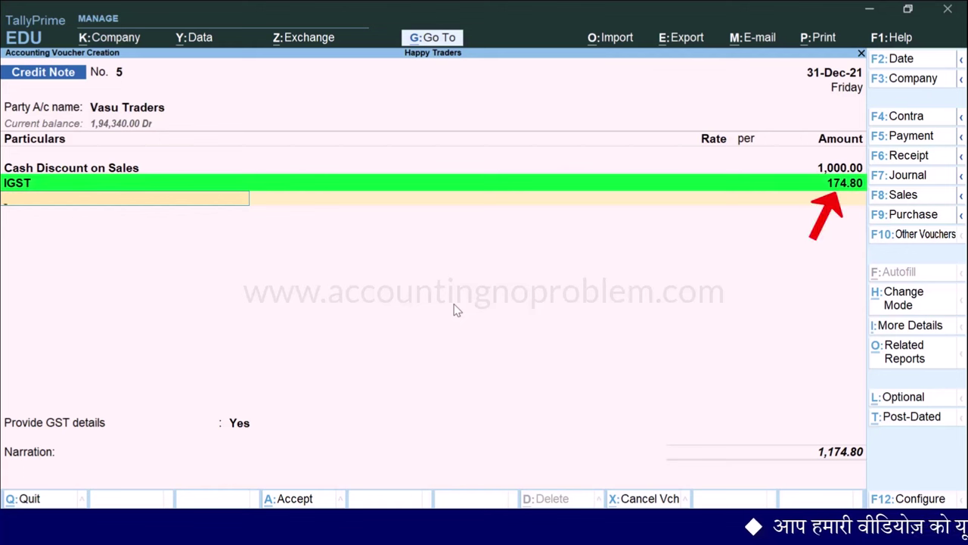
key(Return)
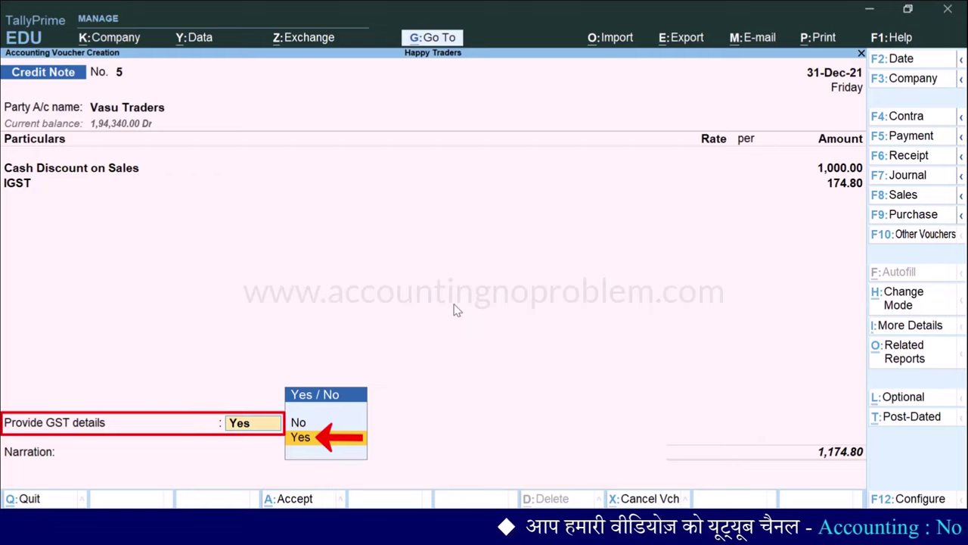
key(Return)
key(Down)
key(Down)
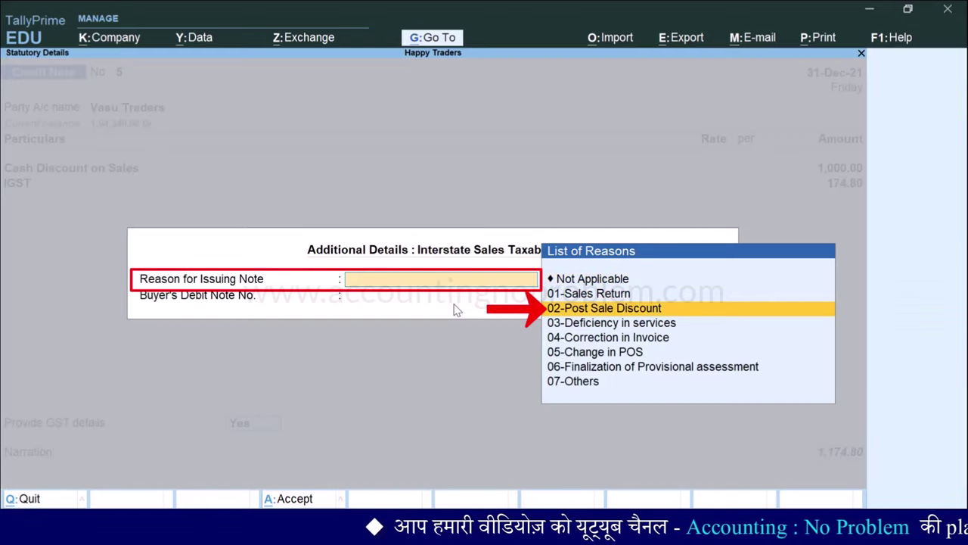
key(Return)
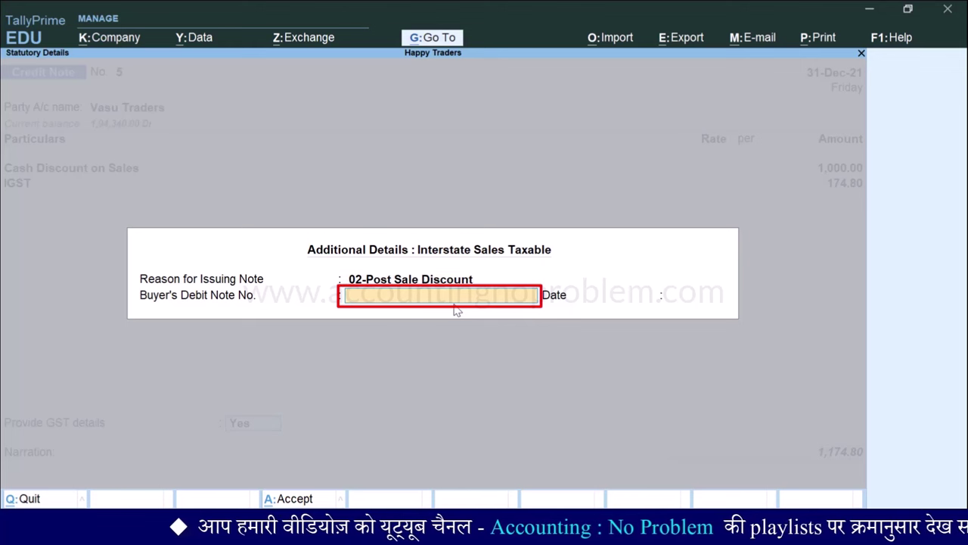
key(Return)
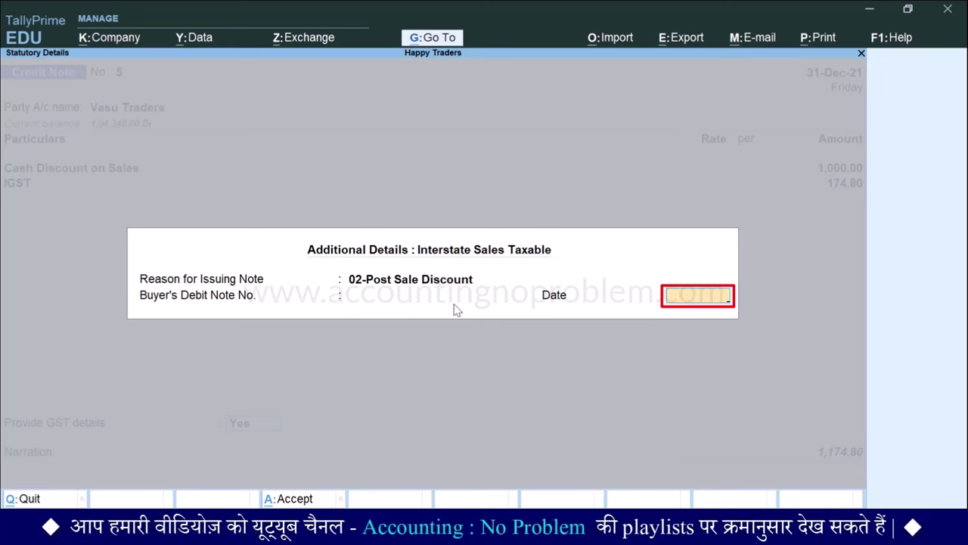
key(Return)
key(Return)
key(Return)
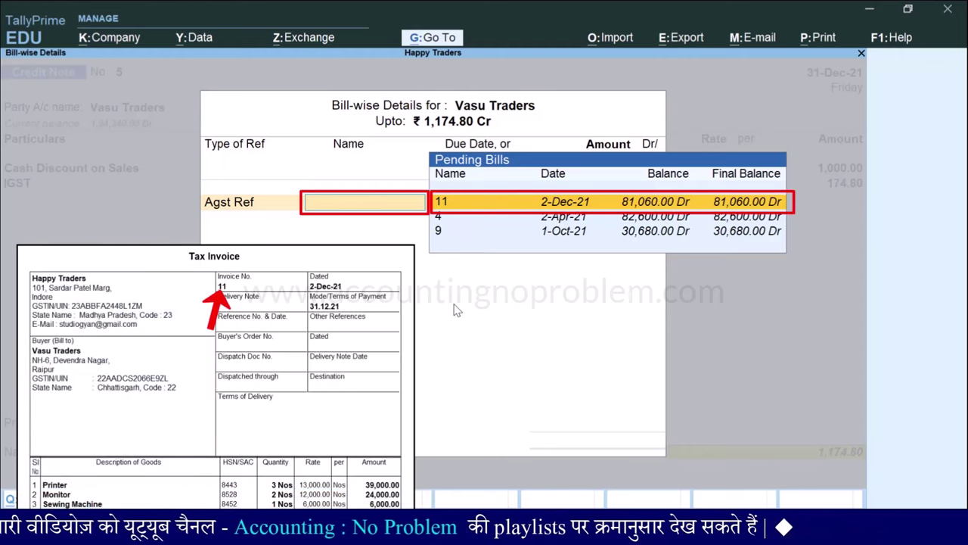
- Adjust 1,174.80 against bill 11, add narration 'Being Cash Discount allowed to Vasu Traders.', and override to save
key(Return)
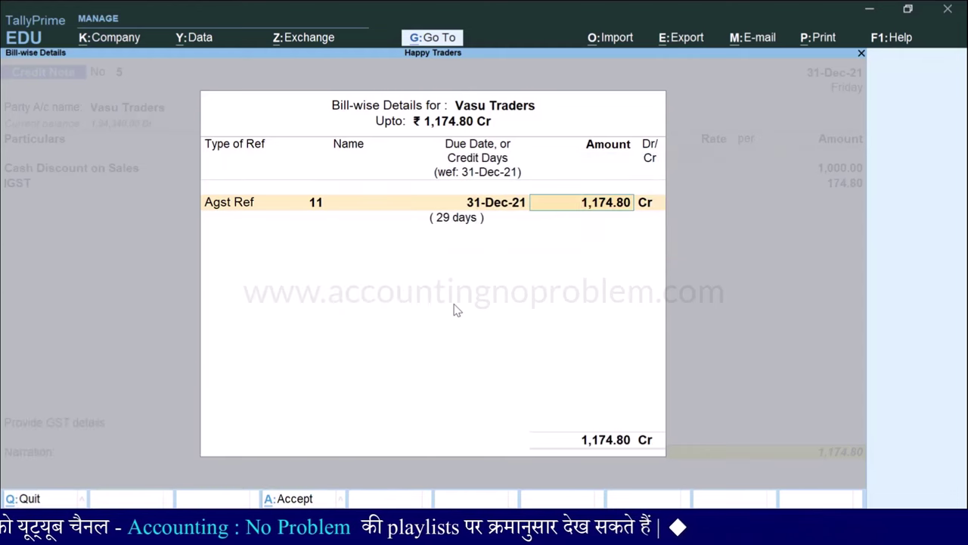
key(Return)
key(Return)
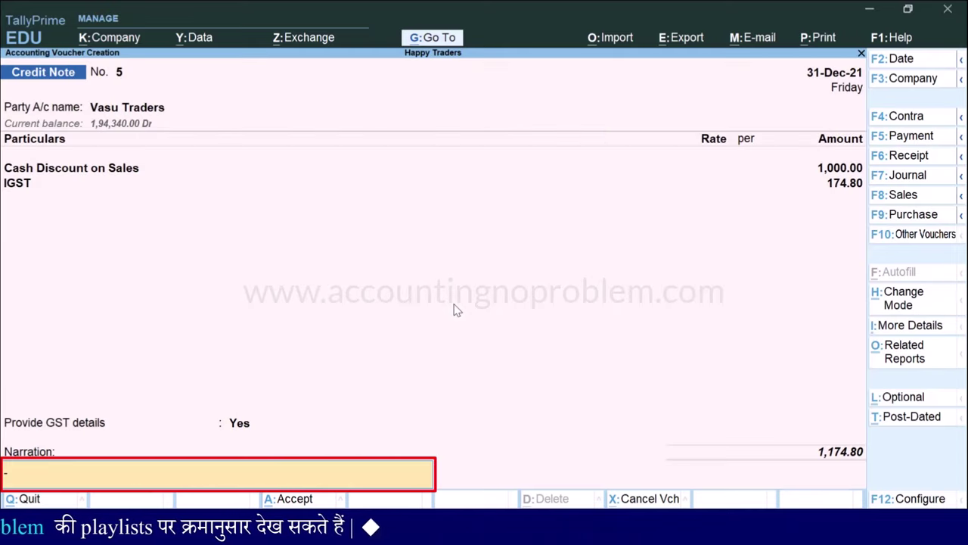
text(Being Cash Discount allowed to Vasu Traders.)
key(Return)
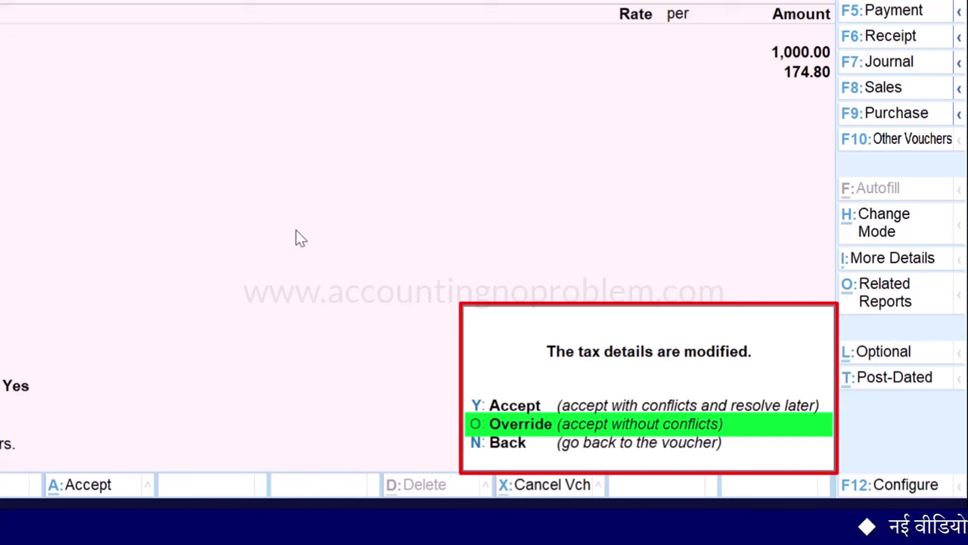
key(o)
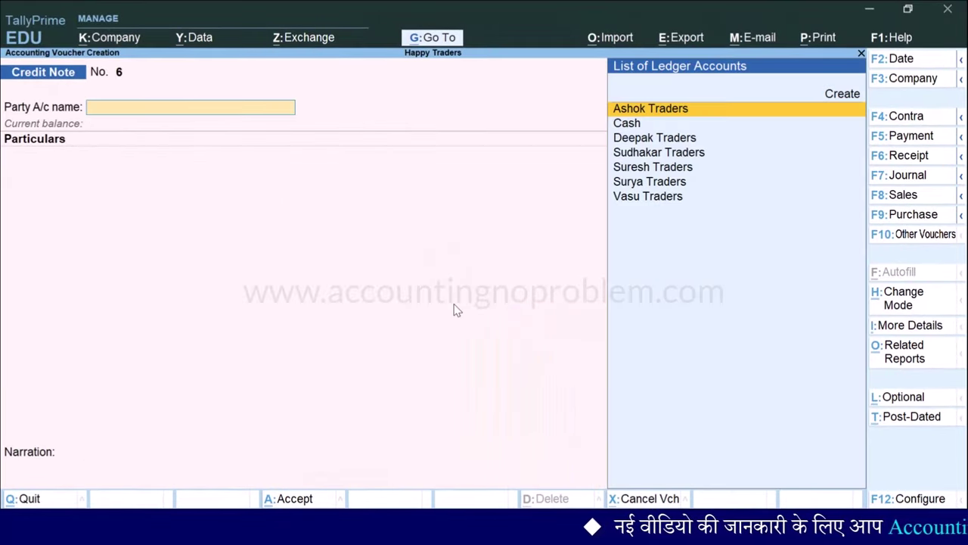
- Open the GSTR-1 report
key(alt+g)
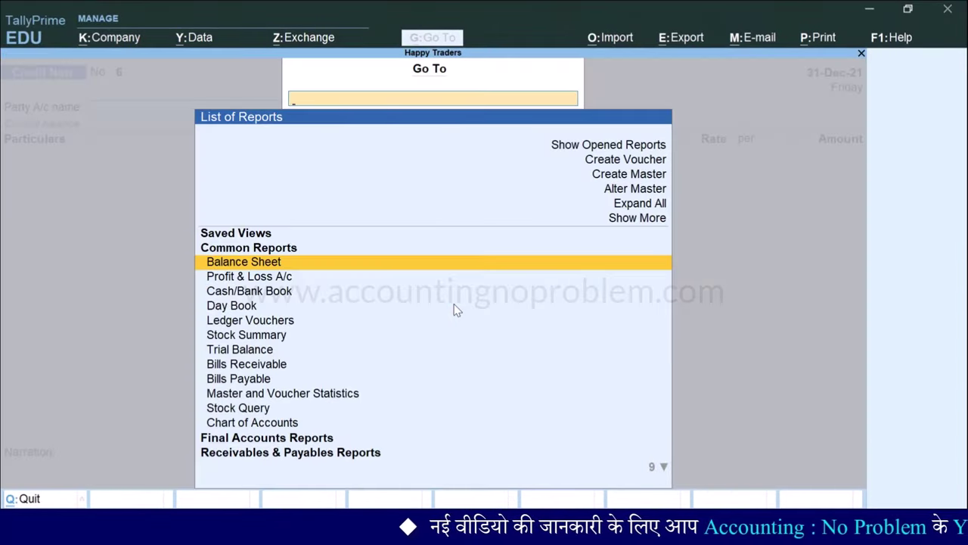
text(Gst)
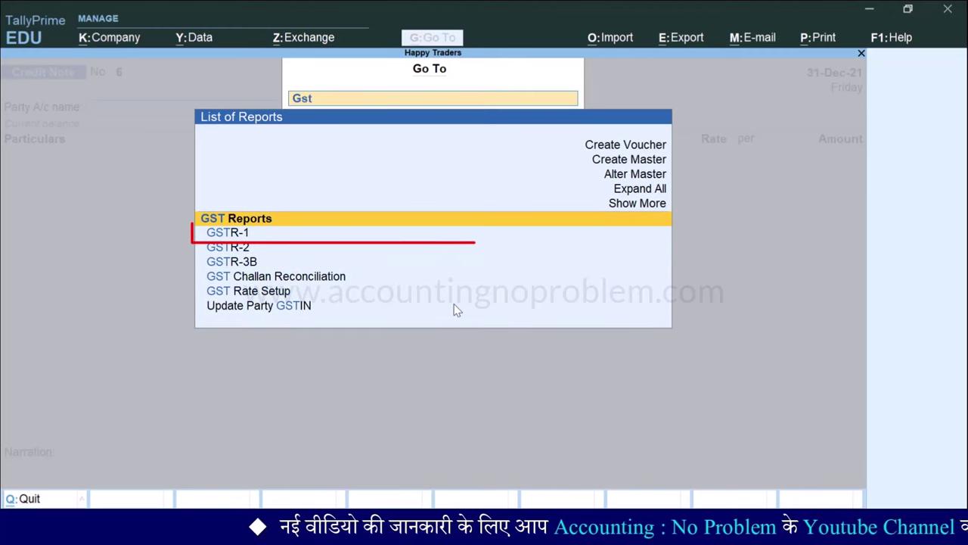
key(Down)
key(Return)
- Set the GSTR-1 period to 1-Dec-21 through 31-Dec-21 and highlight registered credit/debit notes
key(F2)
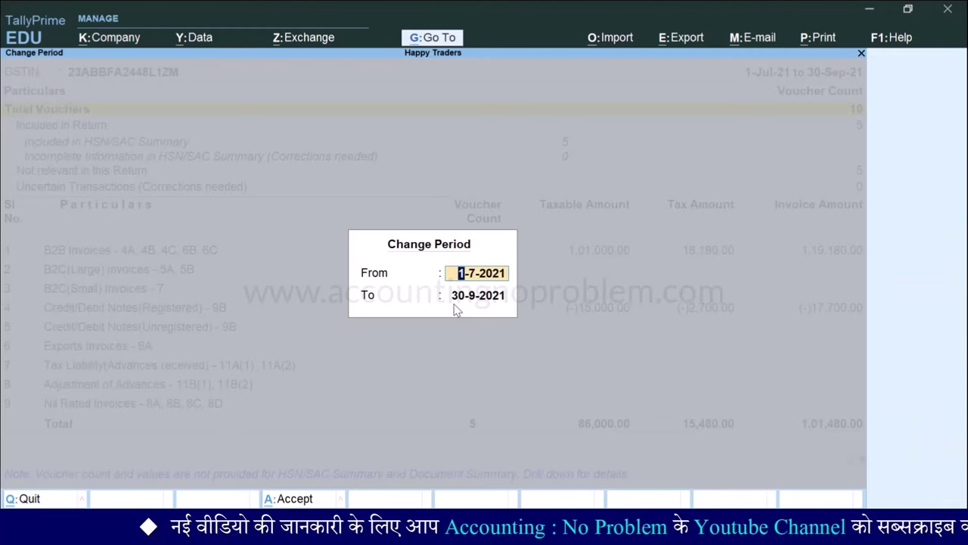
text(1.12)
key(Return)
text(31)
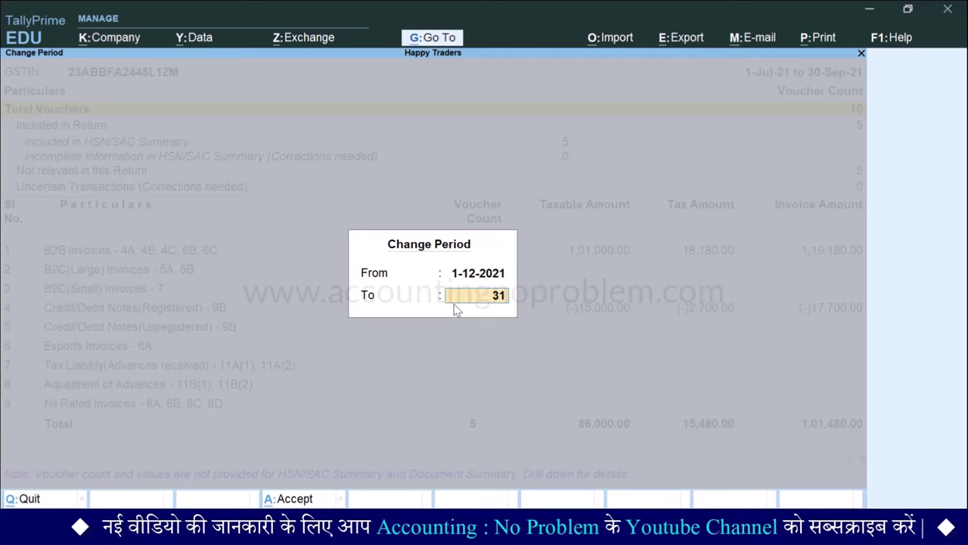
key(Return)
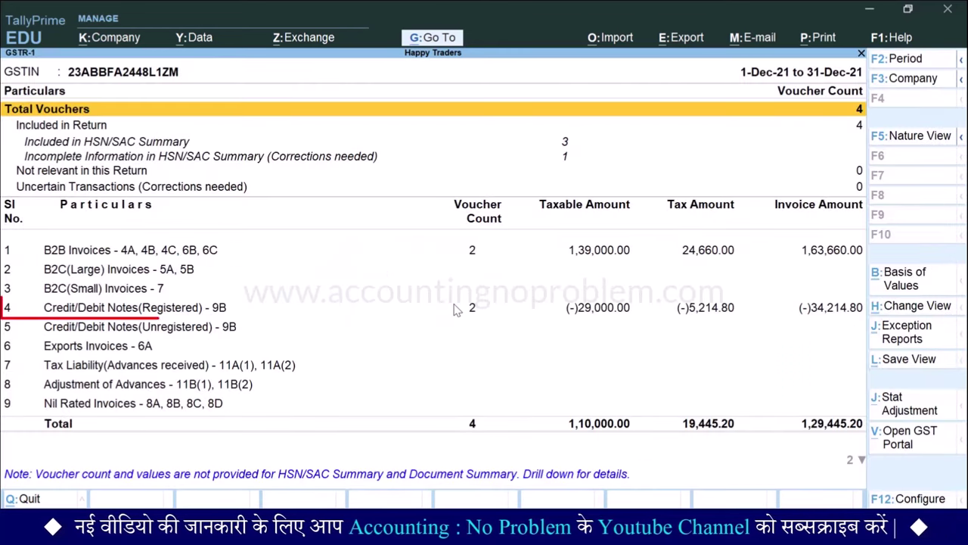
key(Down)
key(Down)
key(Down)
key(Down)
key(Down)
key(Down)
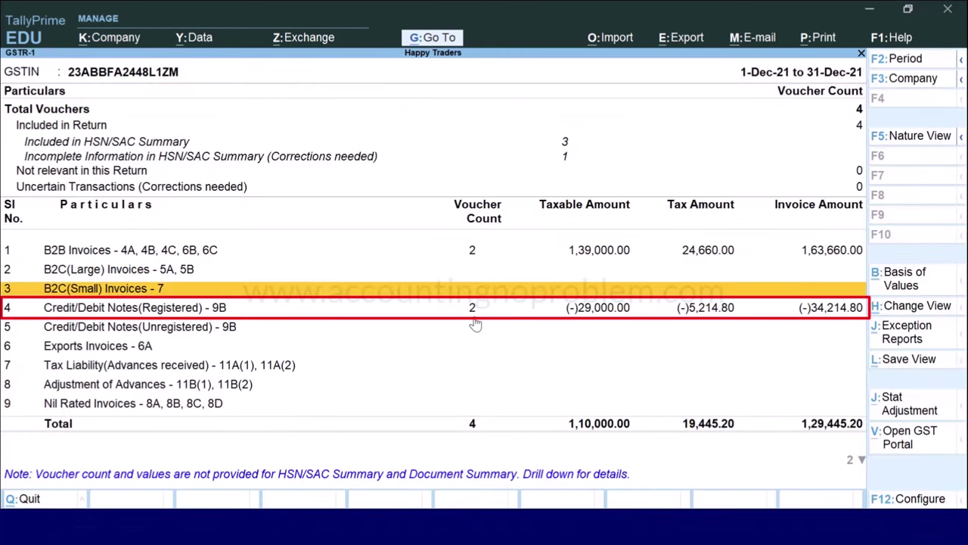
- Review the two registered credit note vouchers, including Vasu Traders', then return to GSTR-1
key(Return)
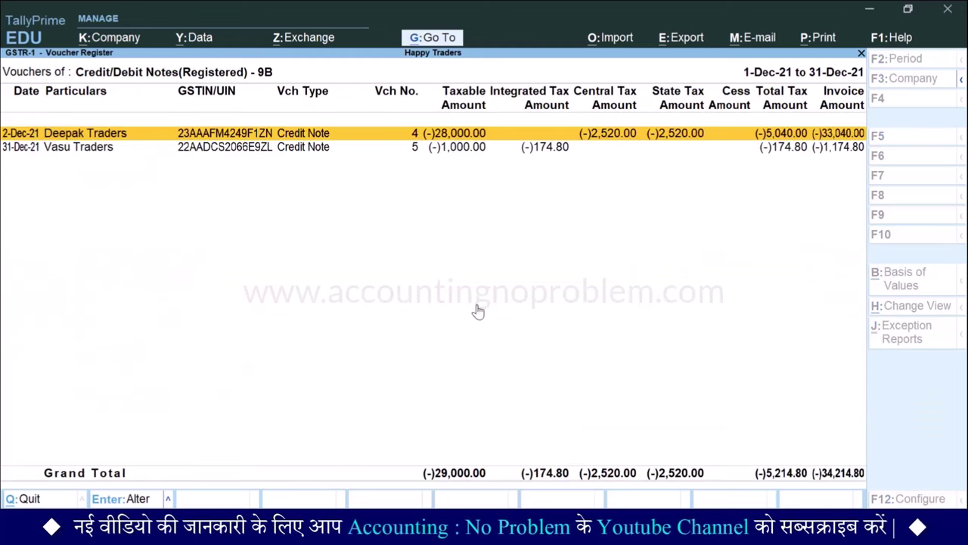
key(Down)
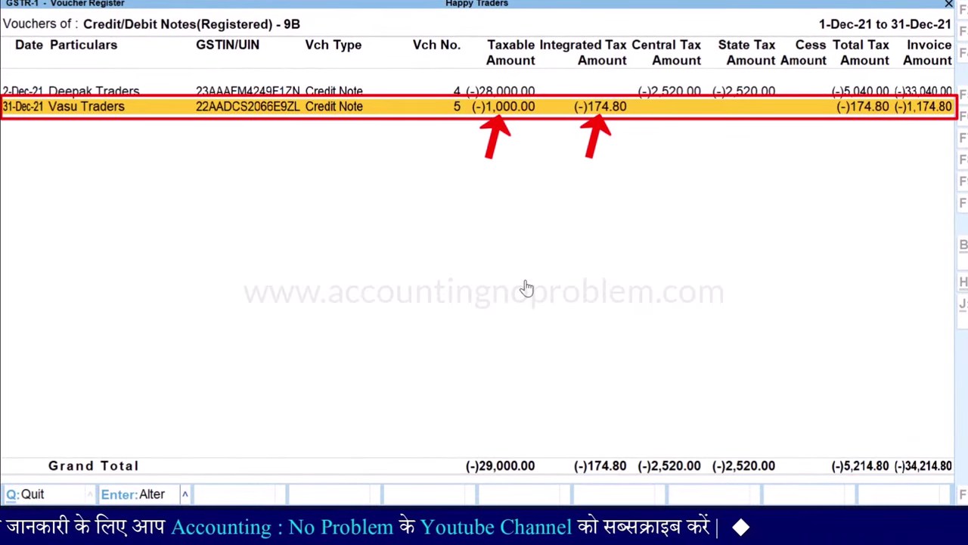
key(Escape)
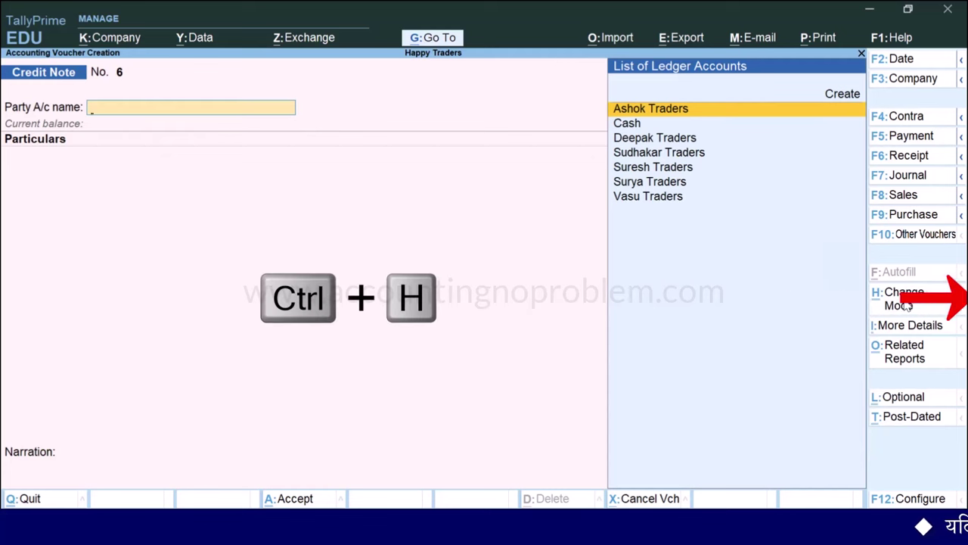
- Switch Credit Note 6 to Accounting Invoice mode and date it 31-Dec-21
key(ctrl+h)
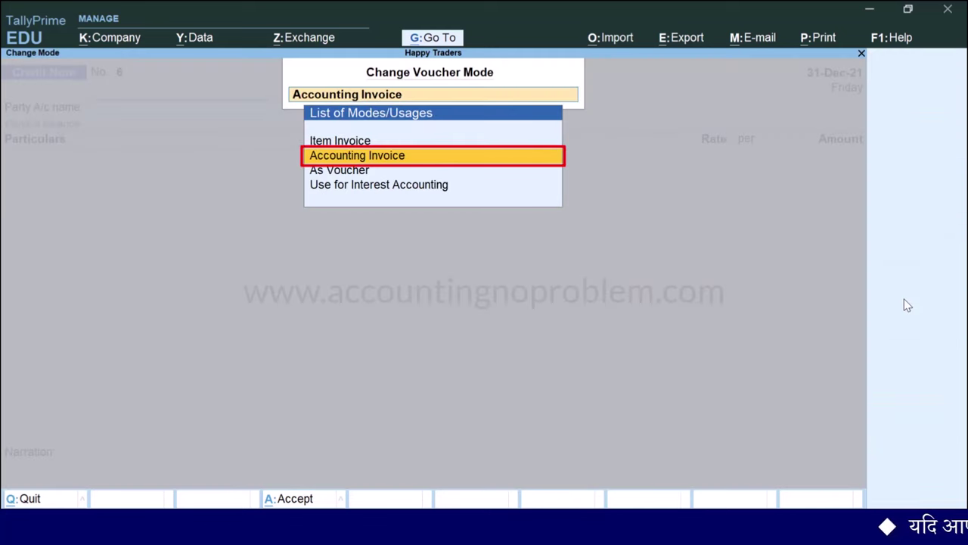
key(Return)
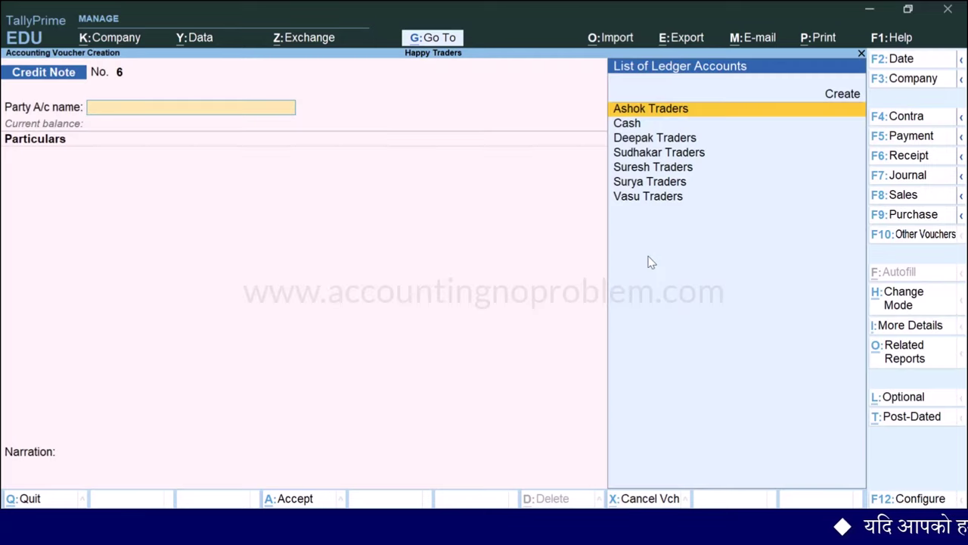
key(F2)
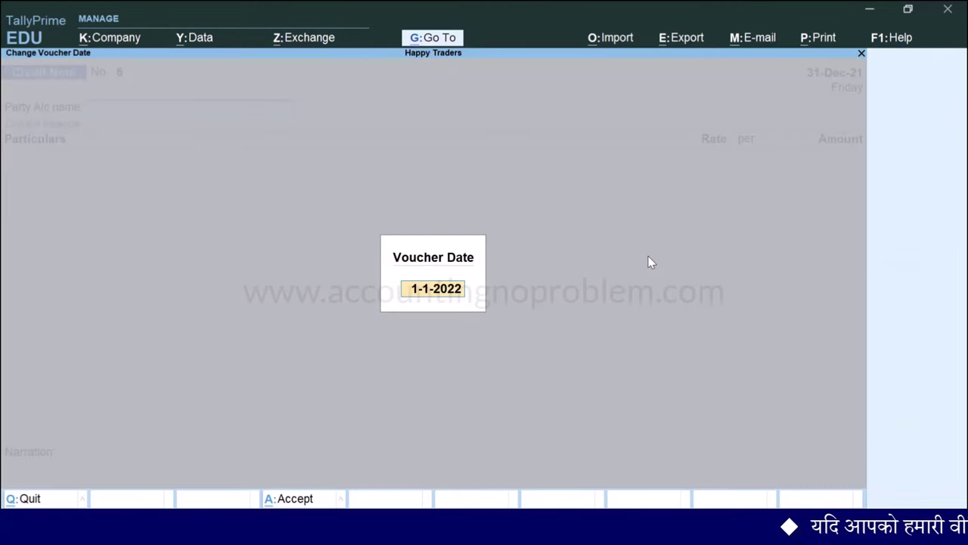
text(31.12)
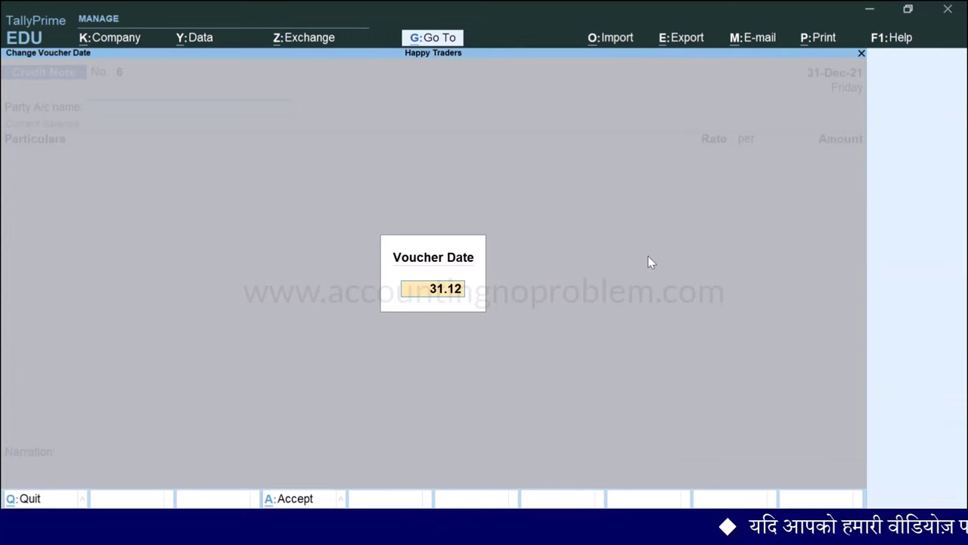
key(Return)
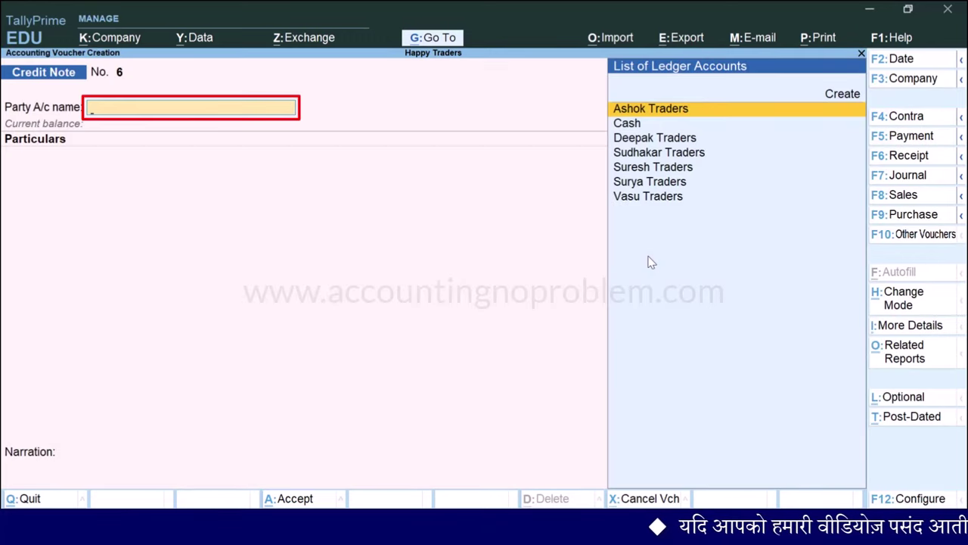
- Select Ashok Traders as party, referencing original invoice No. 2 and its date, and accept party details
key(Return)
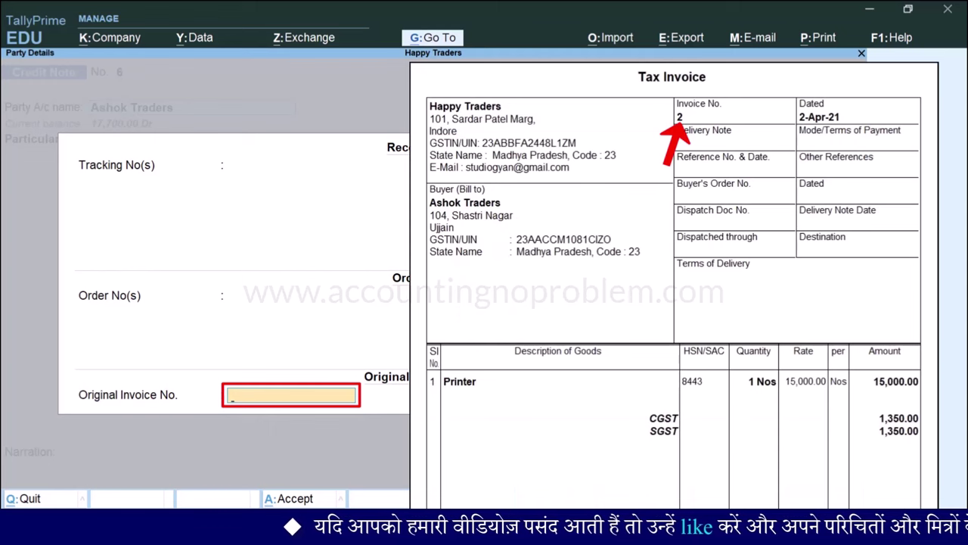
text(2)
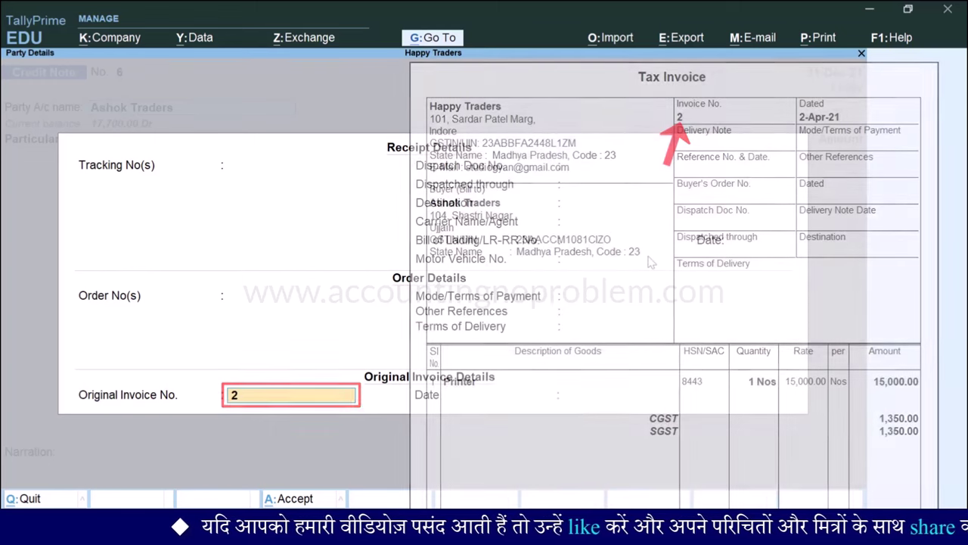
key(Return)
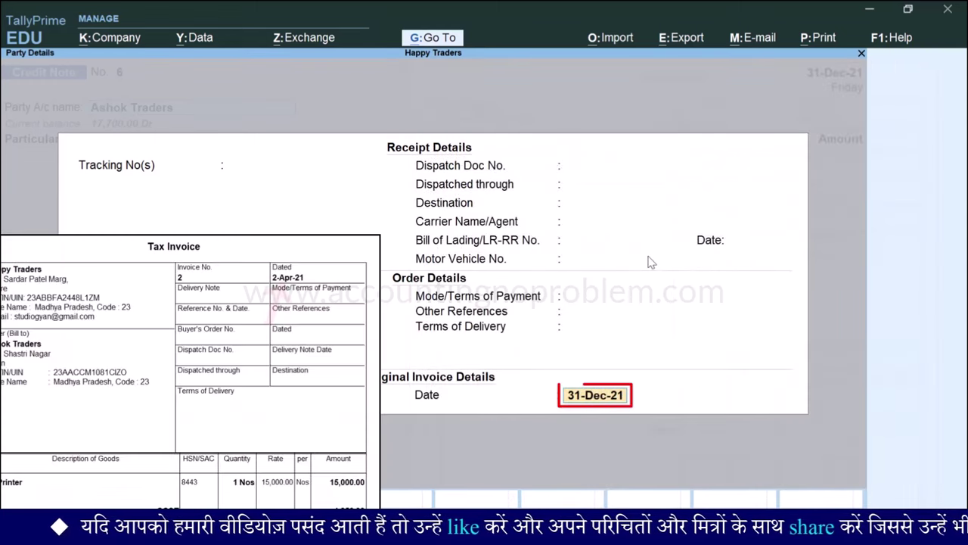
text(2.4)
key(Return)
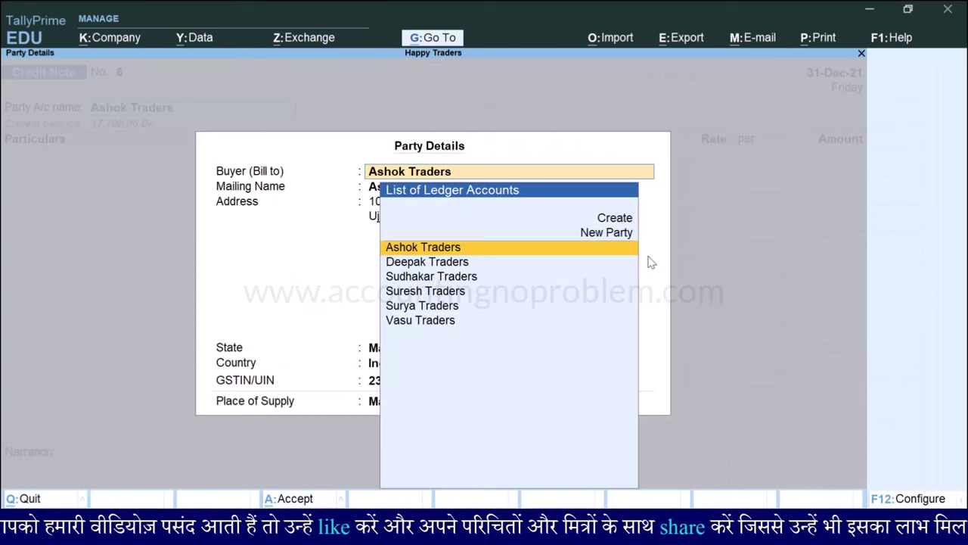
key(Return)
key(ctrl+a)
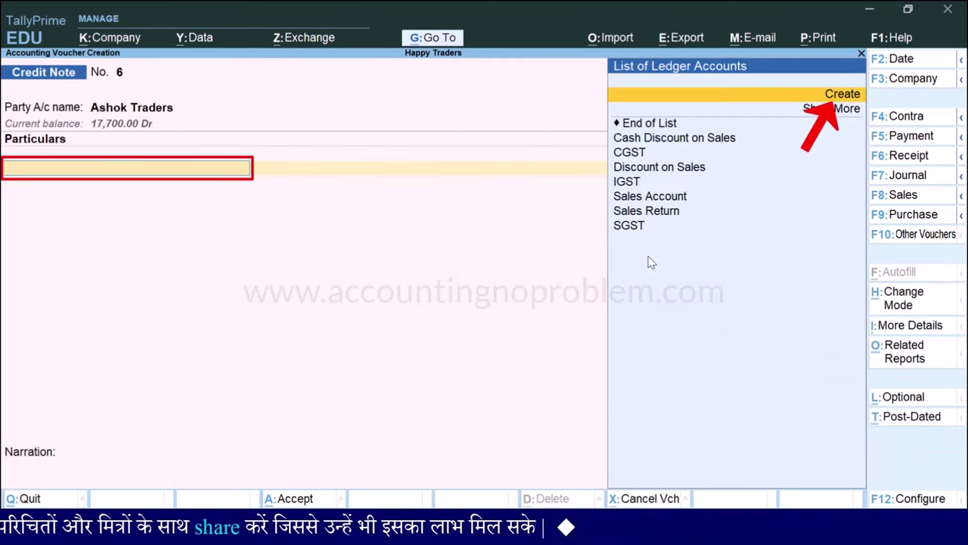
- Create the Discount Allowed ledger under Indirect Expenses, with type and GST applicability Not Applicable
key(alt+c)
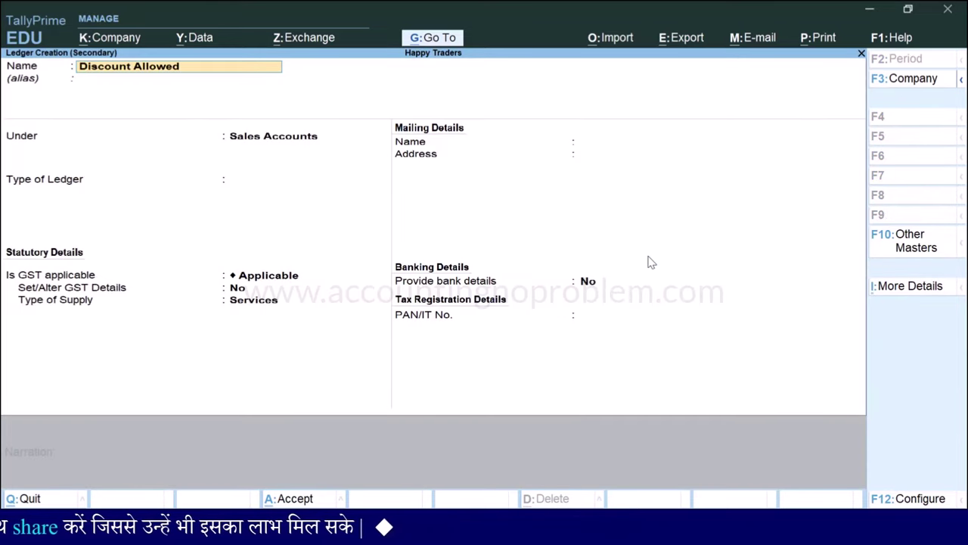
key(Return)
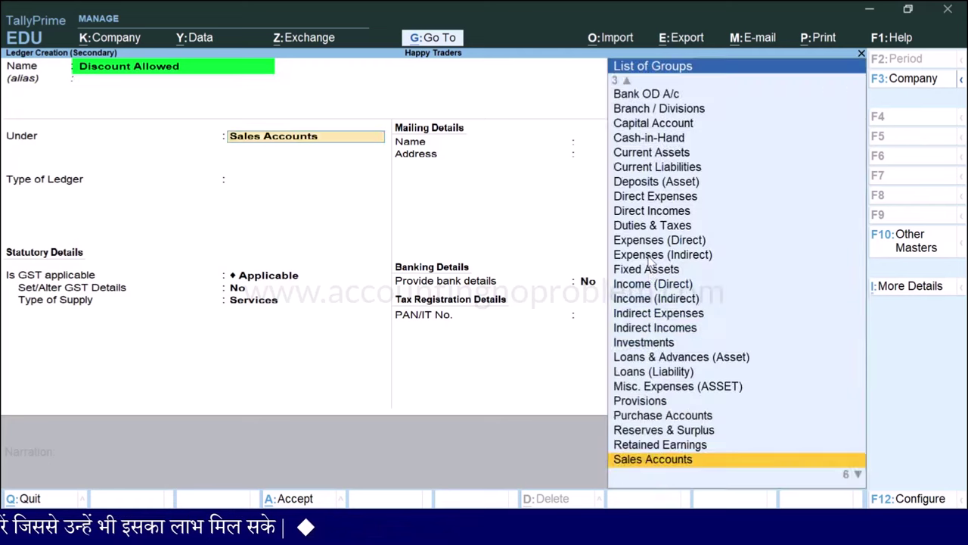
text(In)
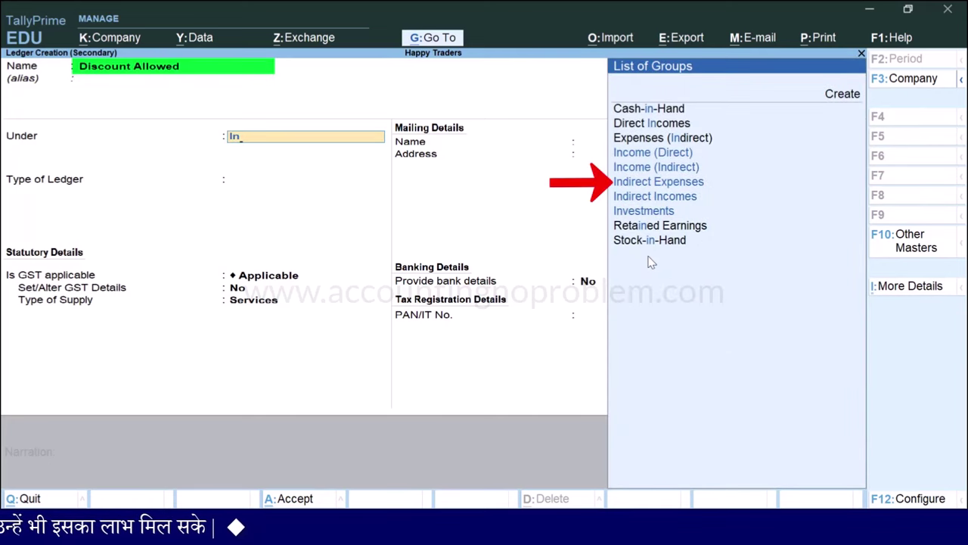
key(Down)
key(Down)
key(Return)
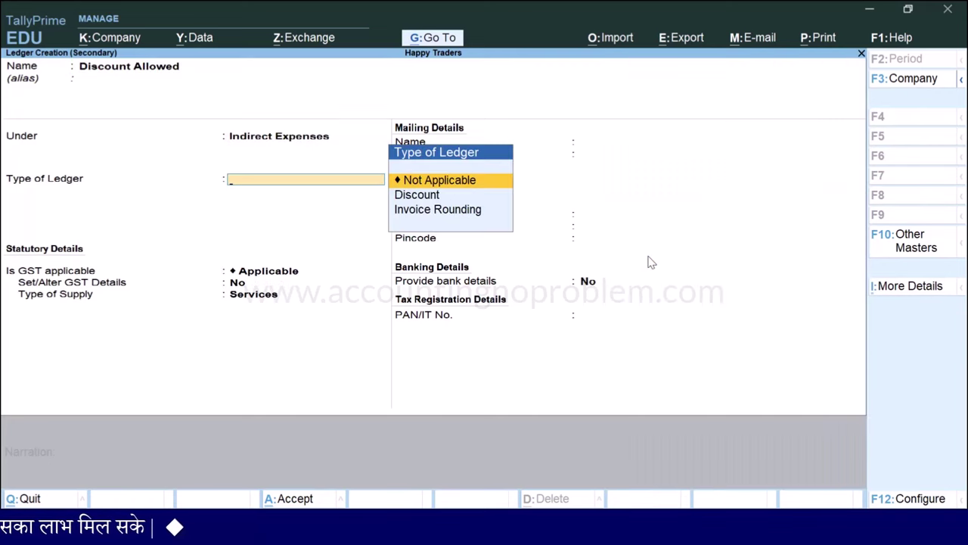
key(Return)
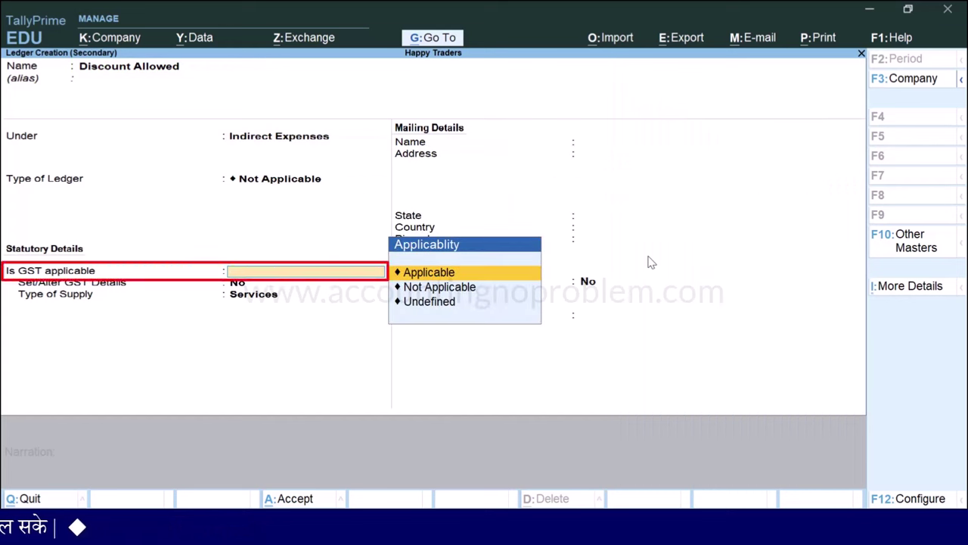
key(Down)
key(Return)
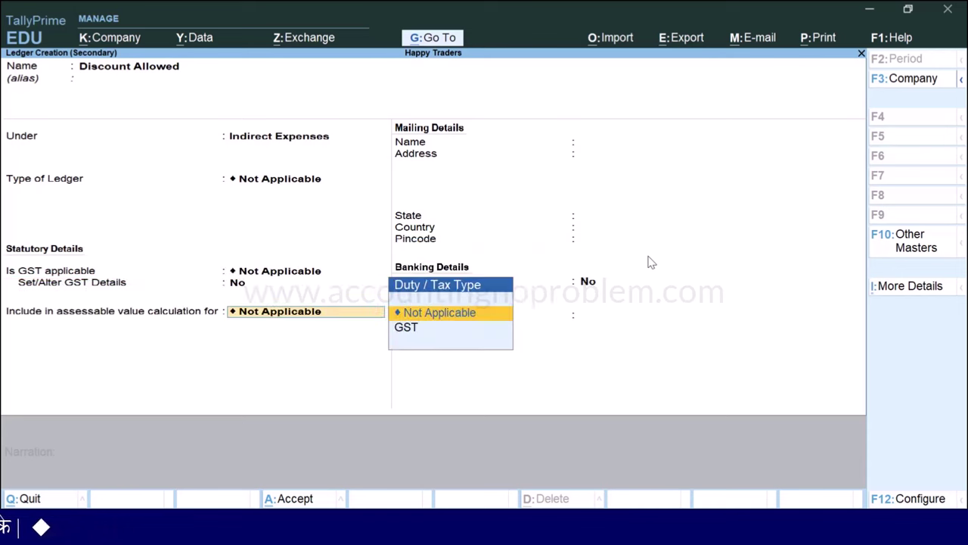
key(Return)
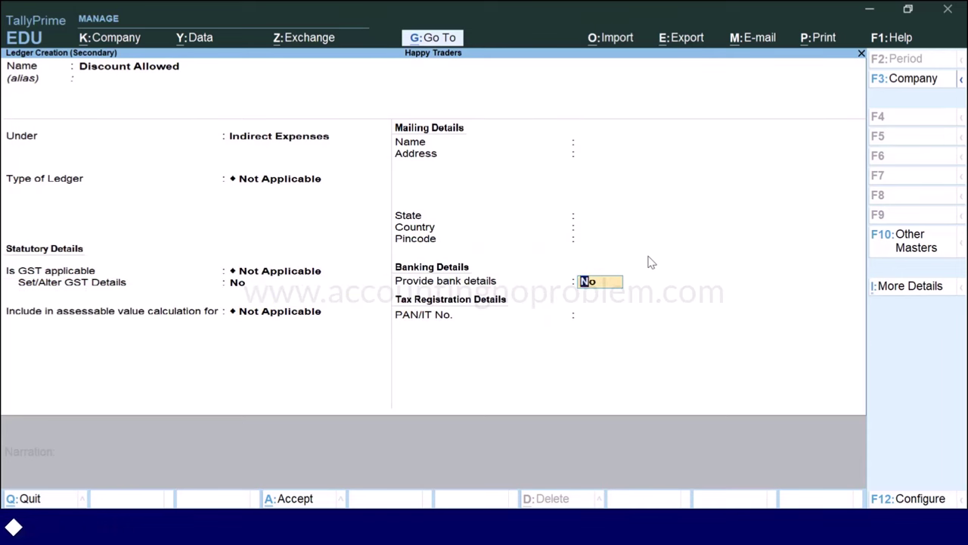
key(Return)
key(Return)
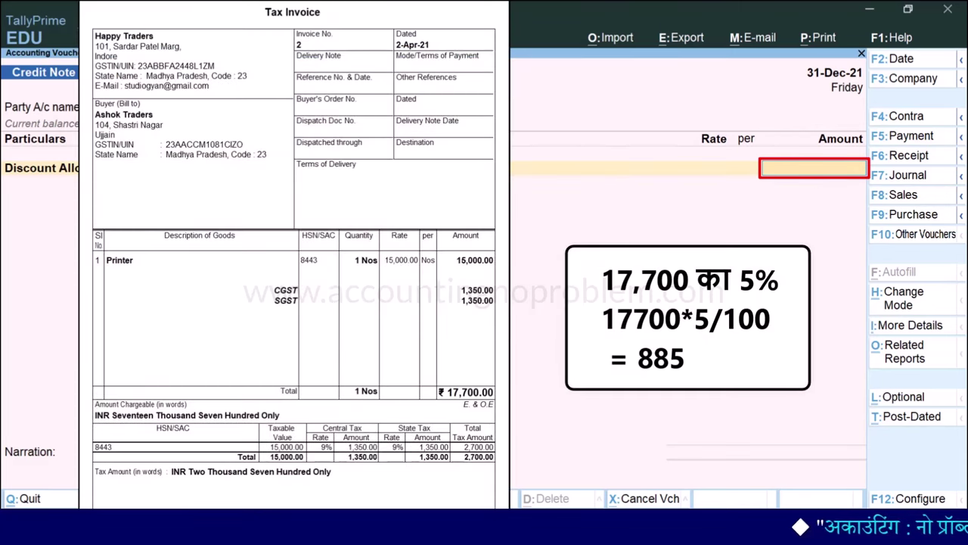
- Enter 885 against Discount Allowed and bring up Ashok Traders' bill-wise details
text(885)
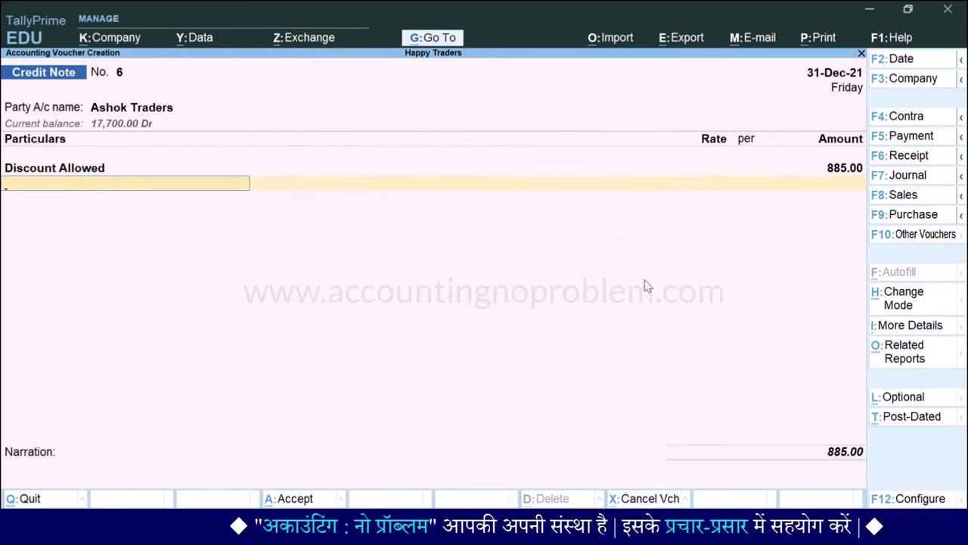
key(Return)
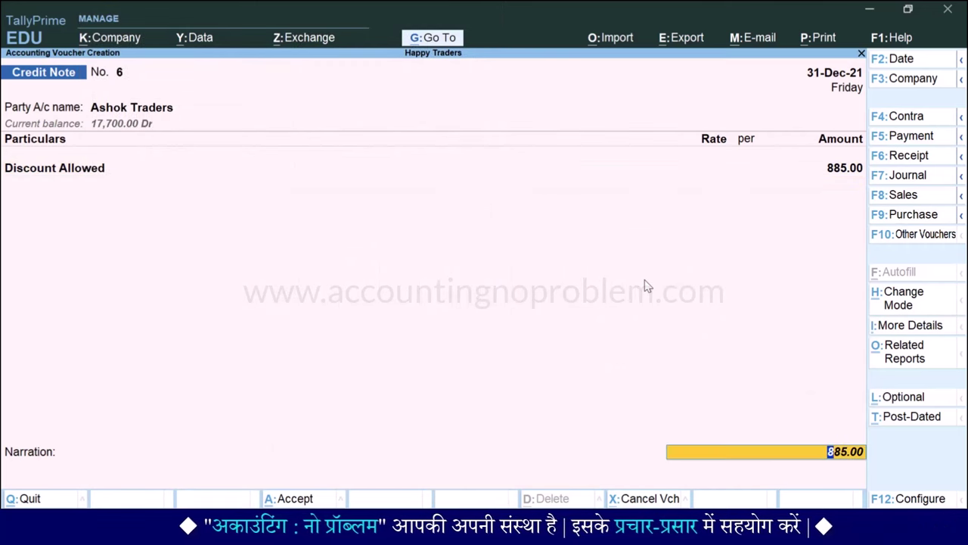
key(Return)
key(Return)
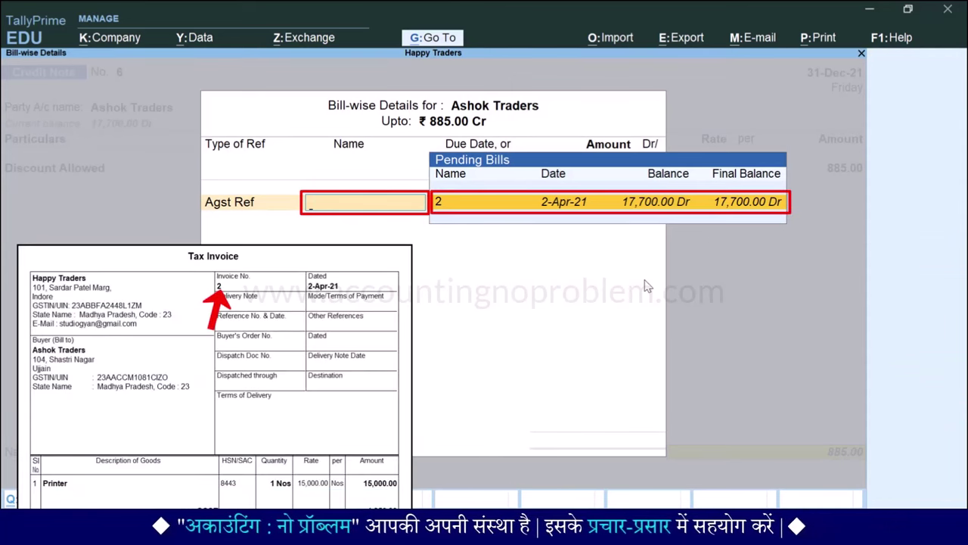
- Settle against pending bill 2 and save with narration 'Being discount allowed for liquidity issue.'
key(Return)
key(Return)
key(Return)
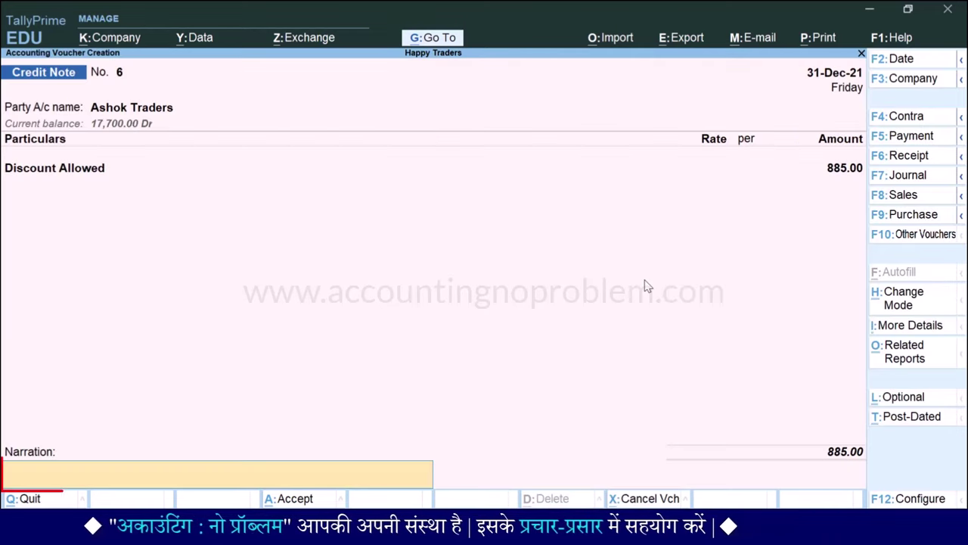
text(Being discount allowed for liquidity issue.)
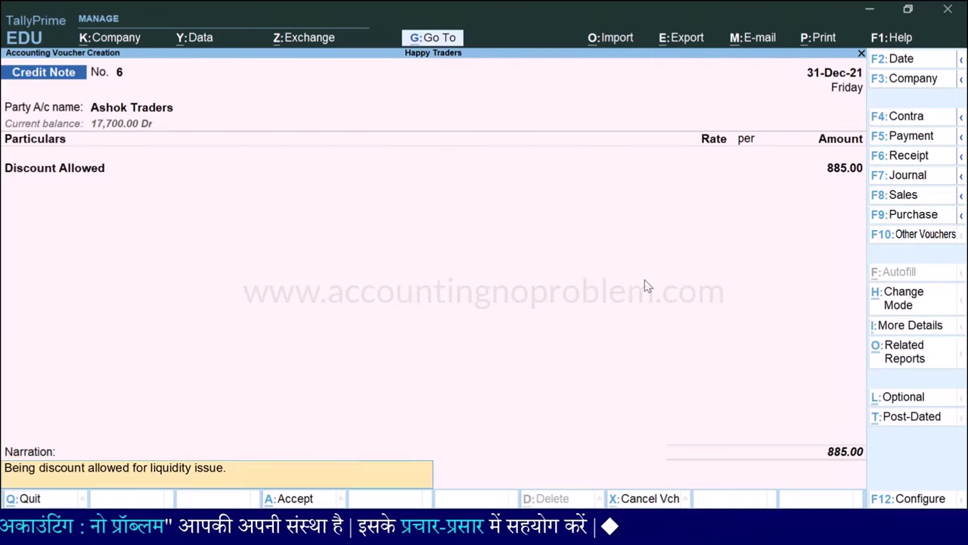
key(Return)
key(Return)
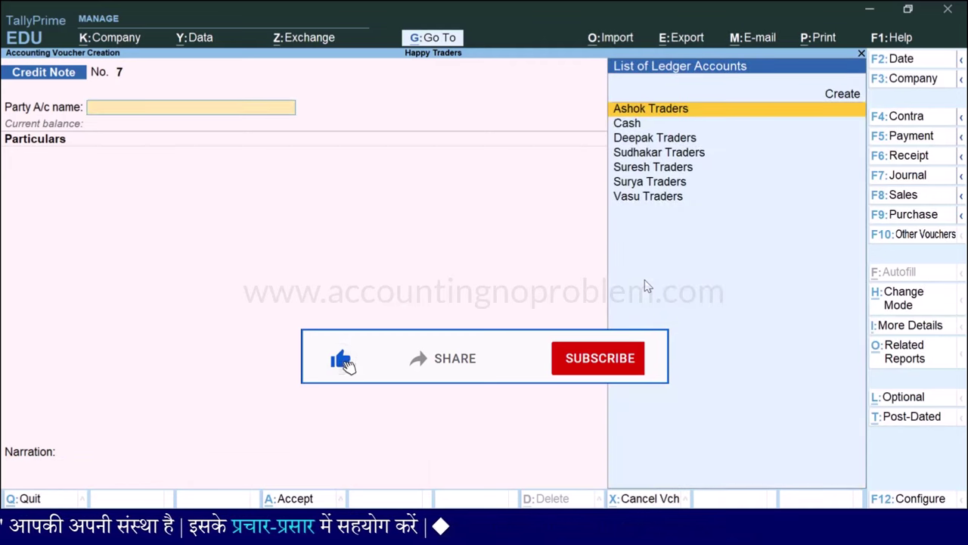
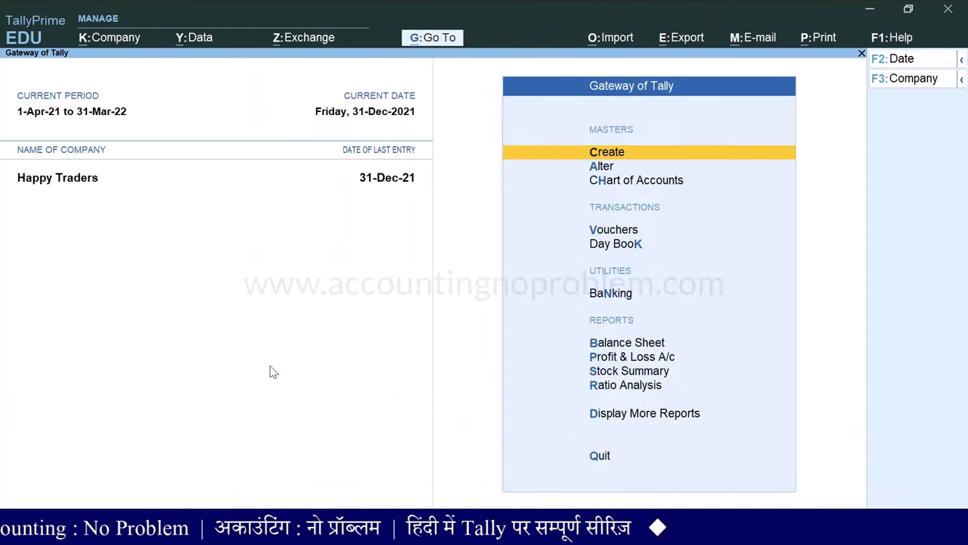
- Create stock group Mobile under Primary, with item quantities set to be added
key(c)
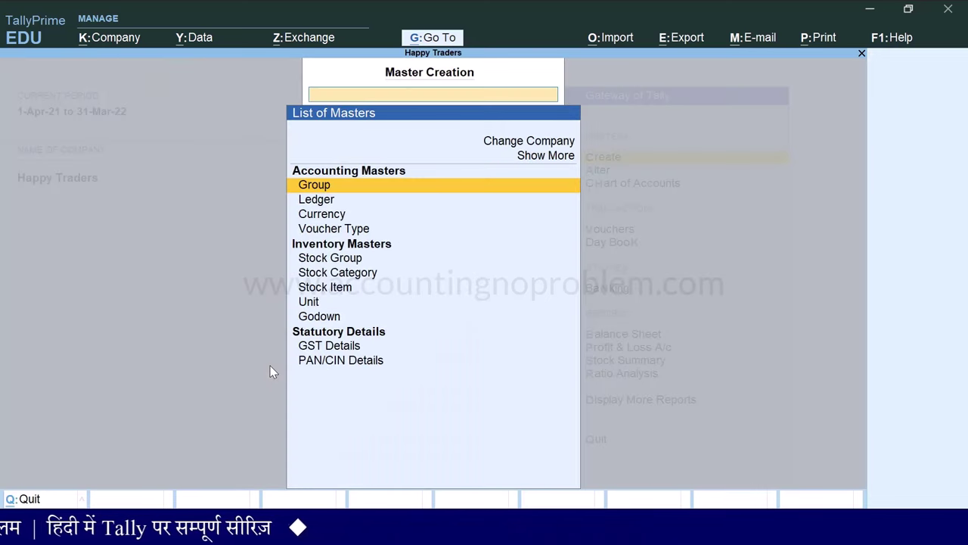
key(Down)
key(Down)
key(Down)
key(Down)
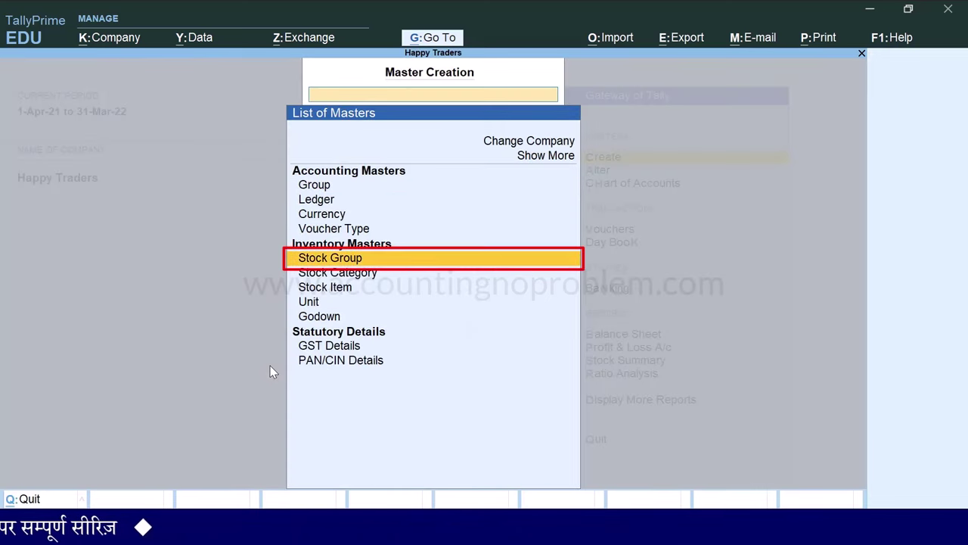
key(Return)
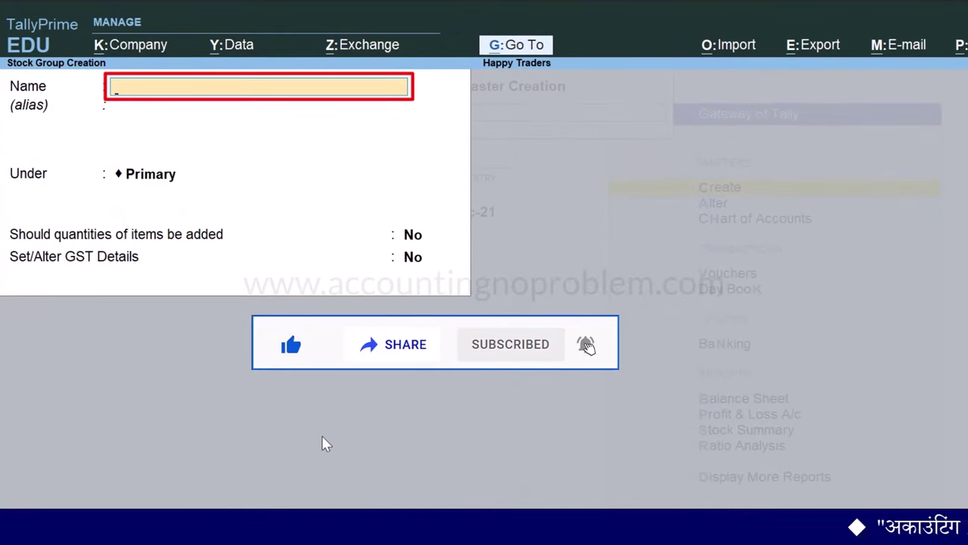
text(Mobile)
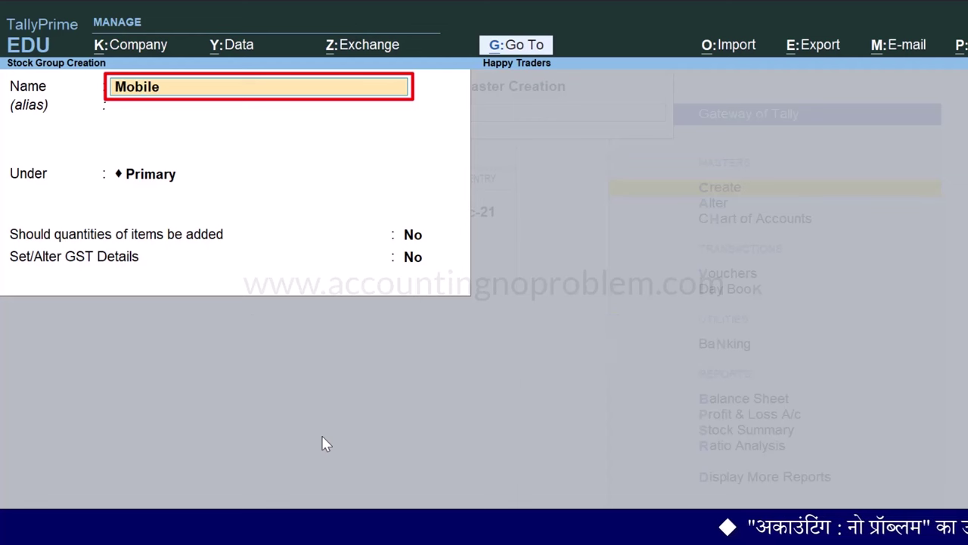
key(Return)
key(Return)
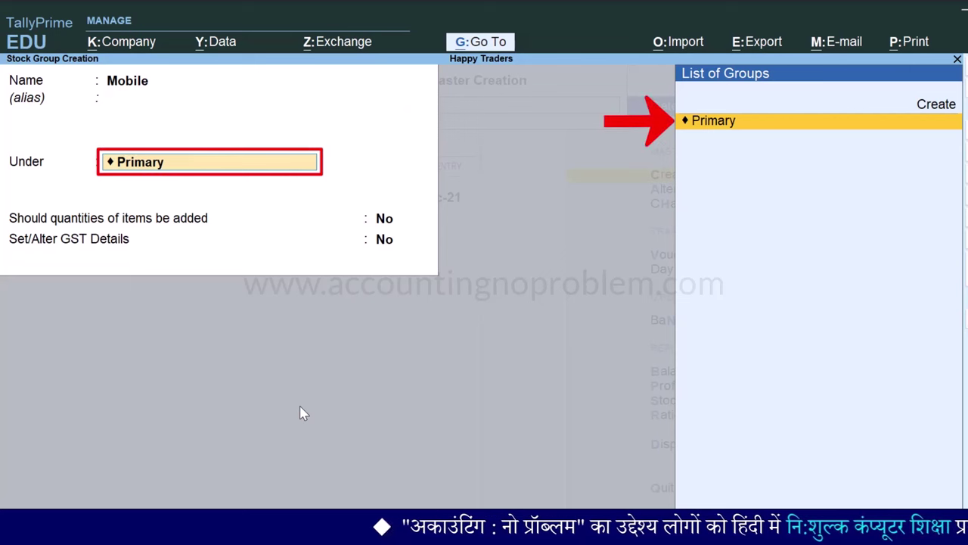
key(Return)
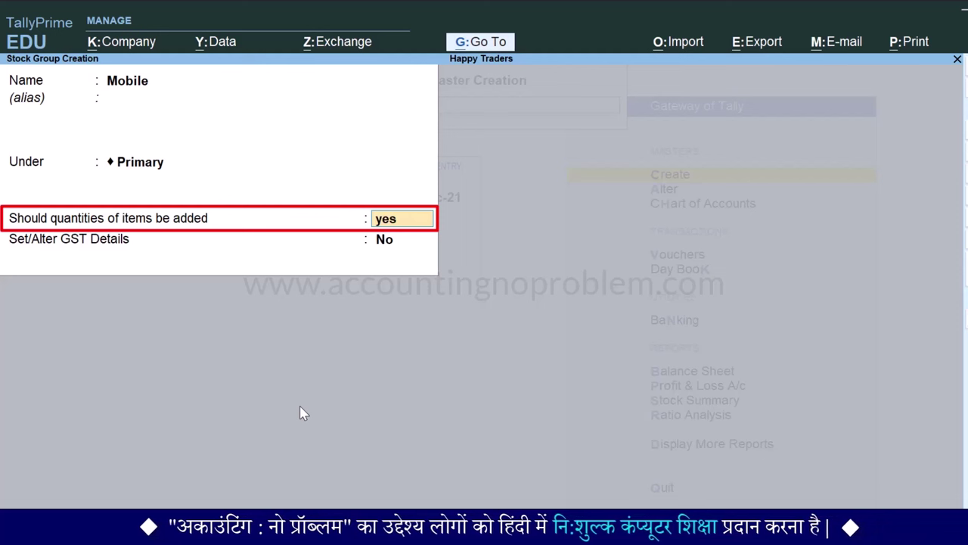
key(Return)
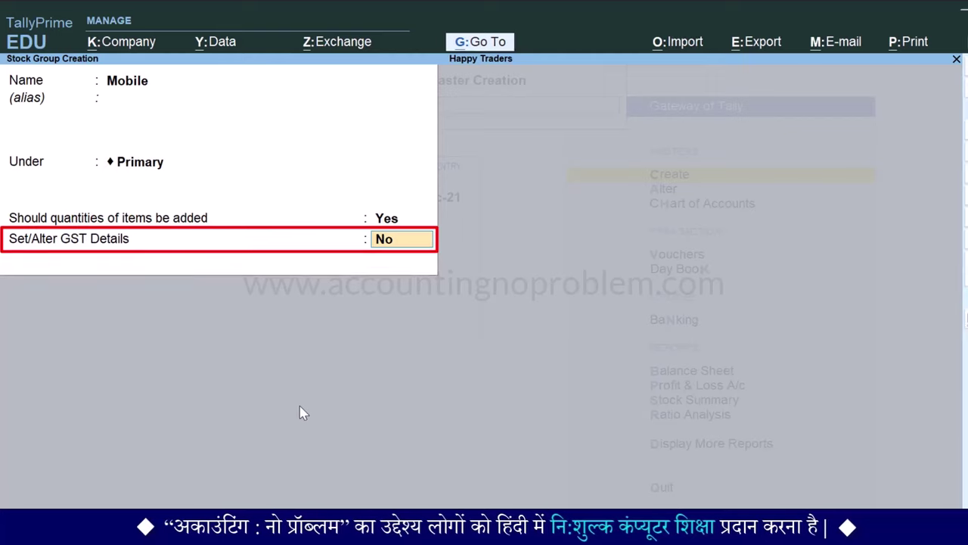
- Give Mobile GST details: description Mobile, HSN 8517, Taxable, 18% IGST split 9%/9%
text(yes)
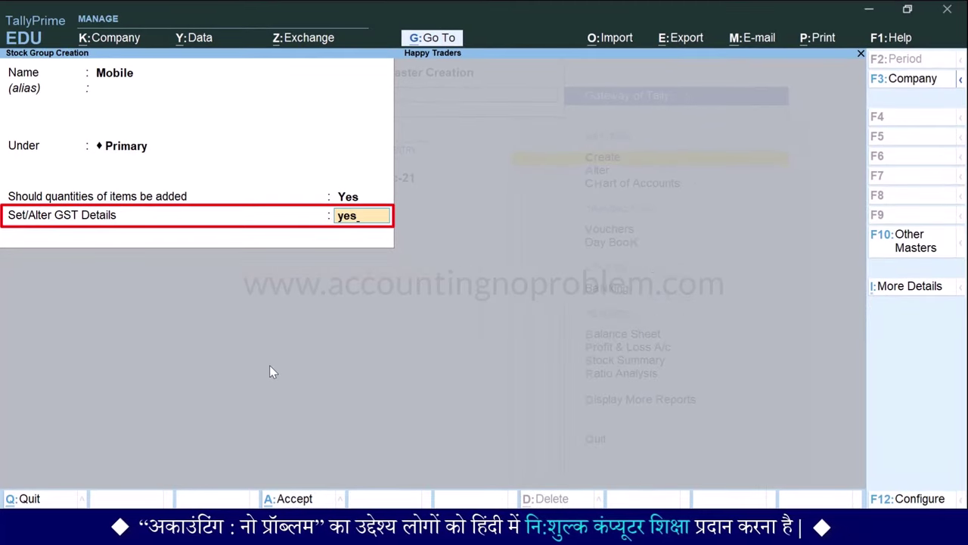
key(Return)
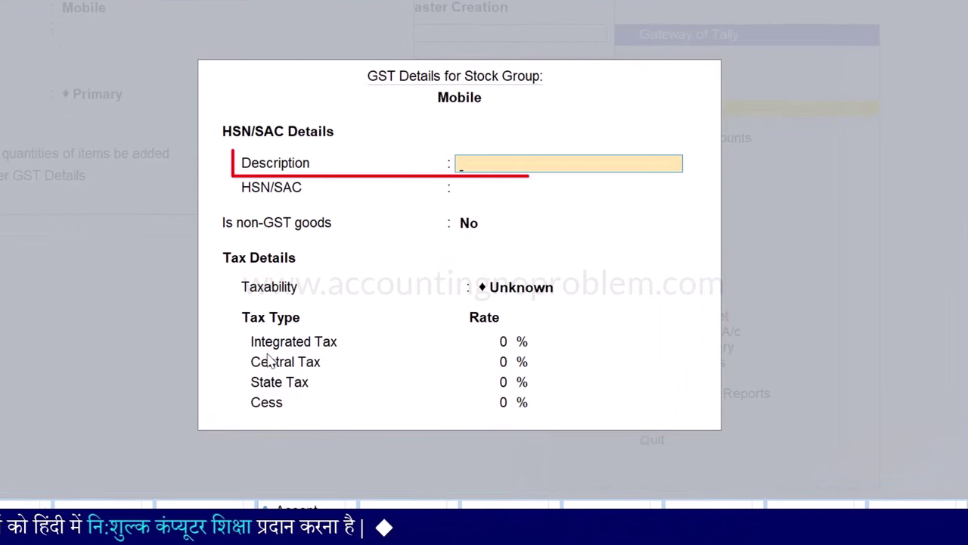
text(Mobile)
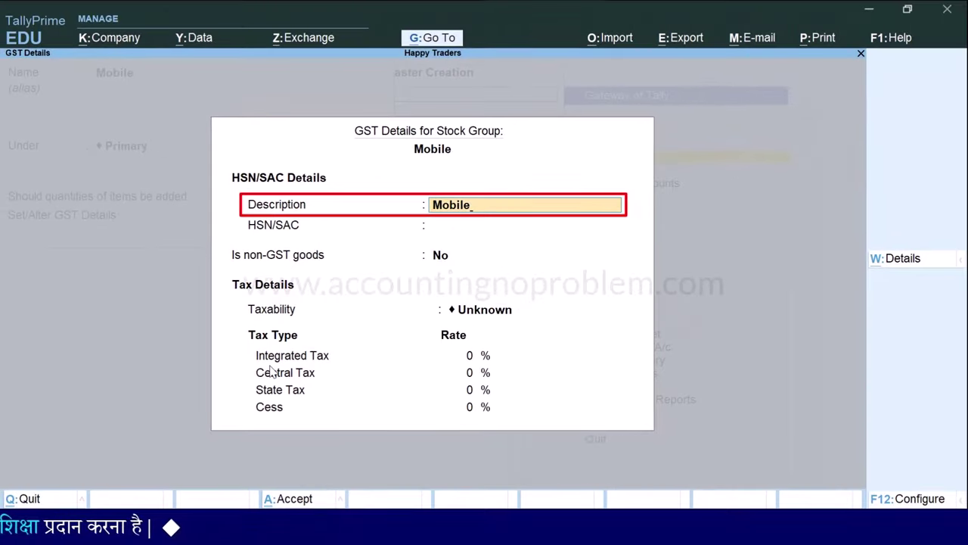
key(Return)
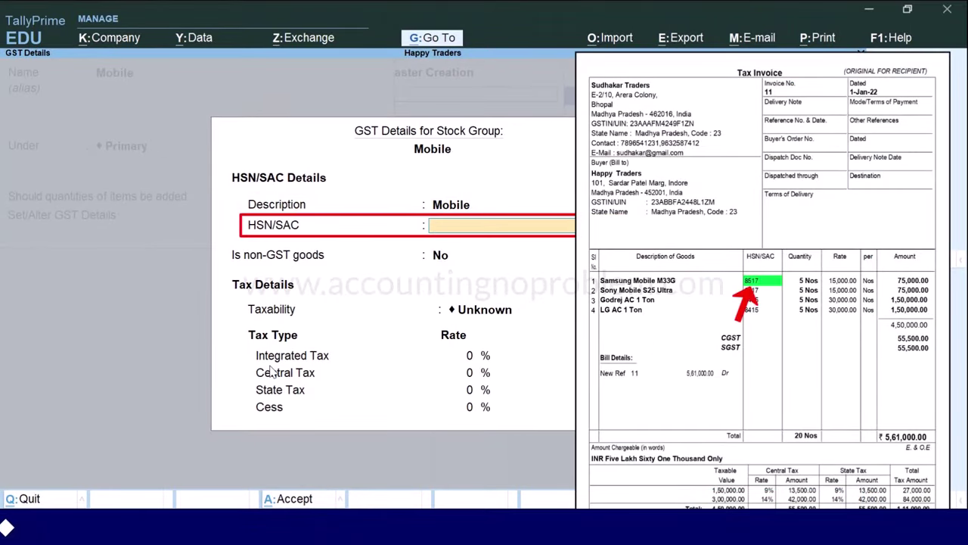
key(Return)
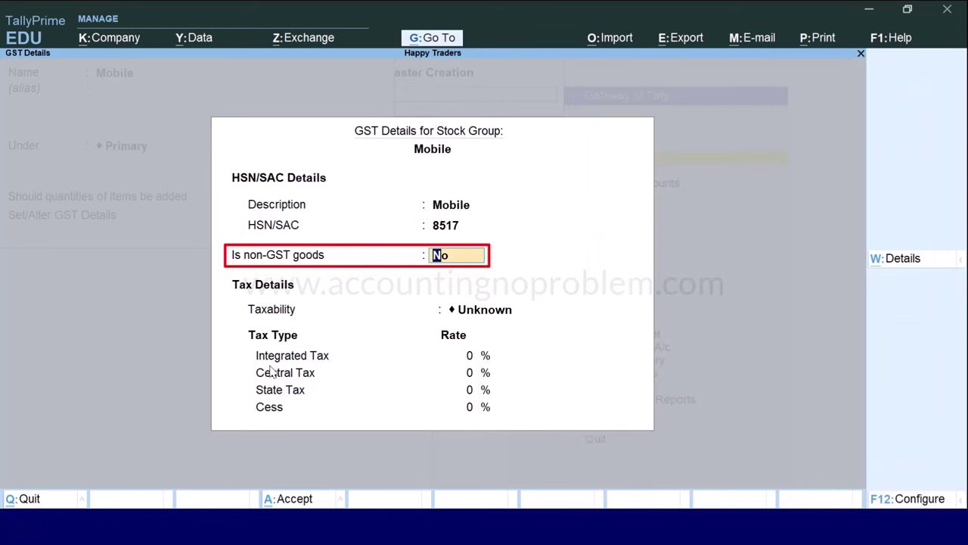
key(Return)
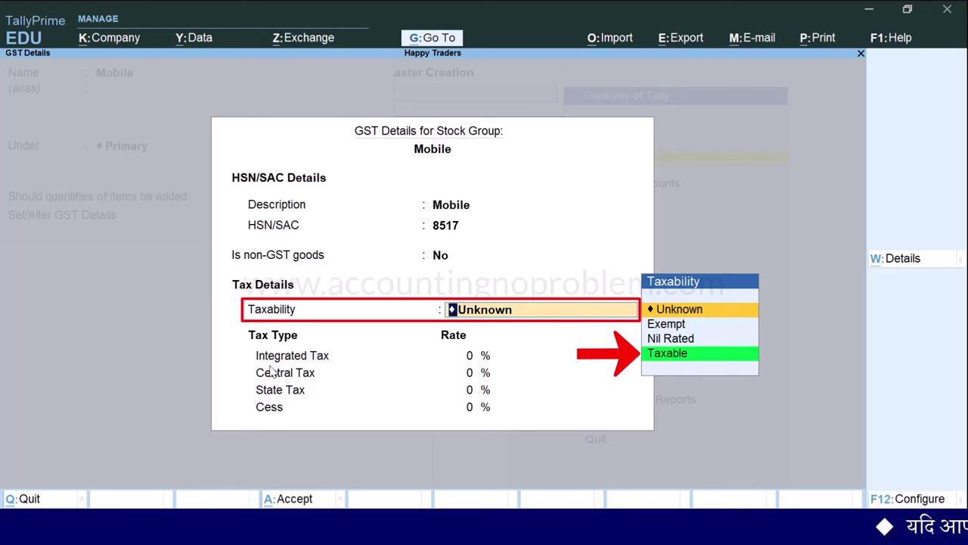
key(Down)
key(Down)
key(Down)
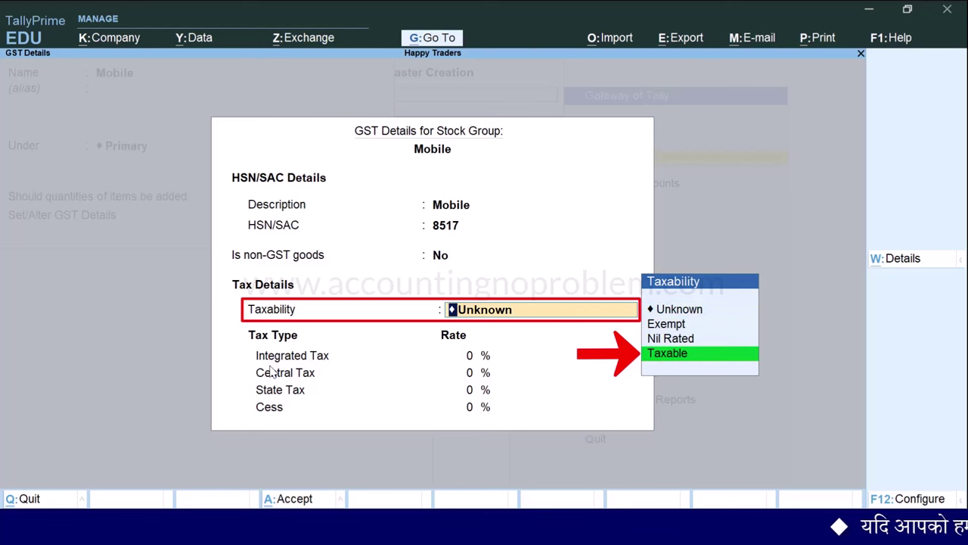
key(Return)
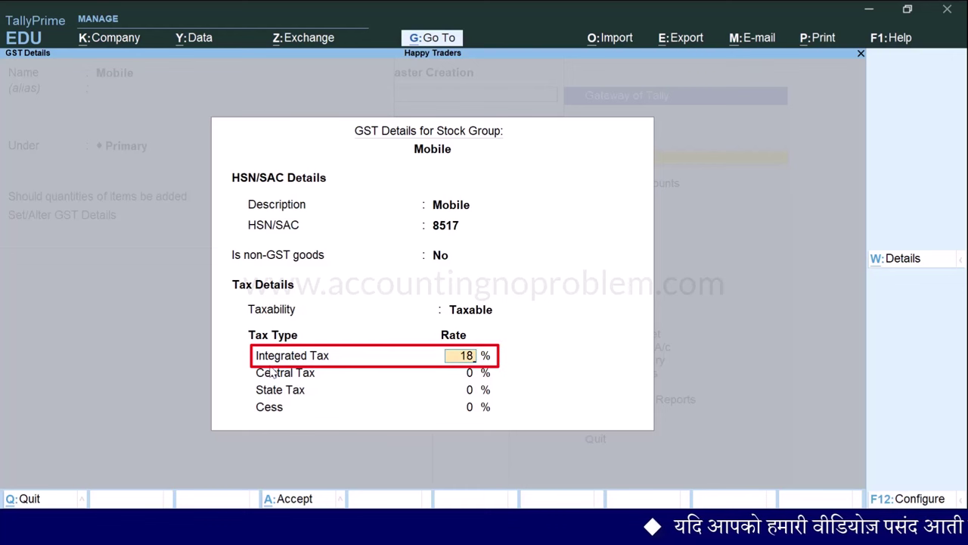
key(Return)
key(Return)
key(Return)
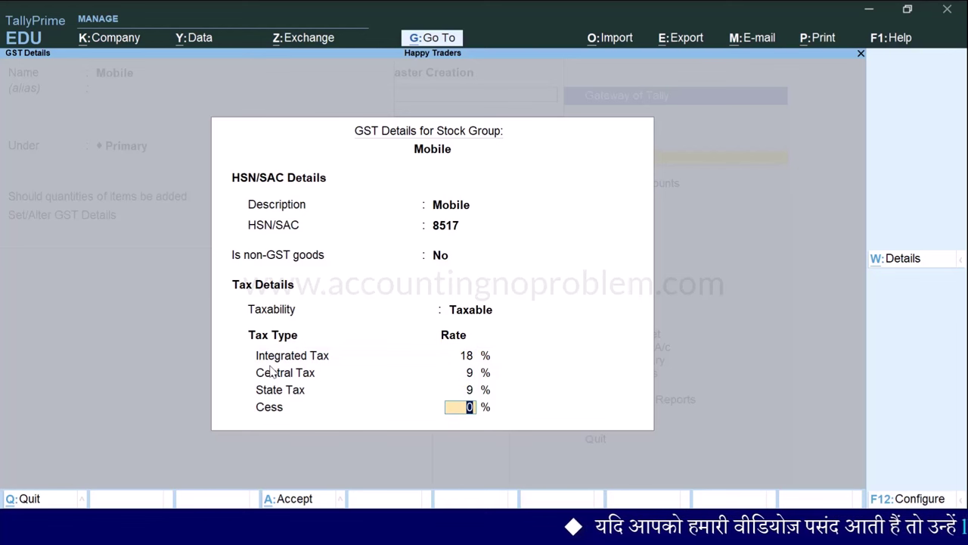
click(270, 370)
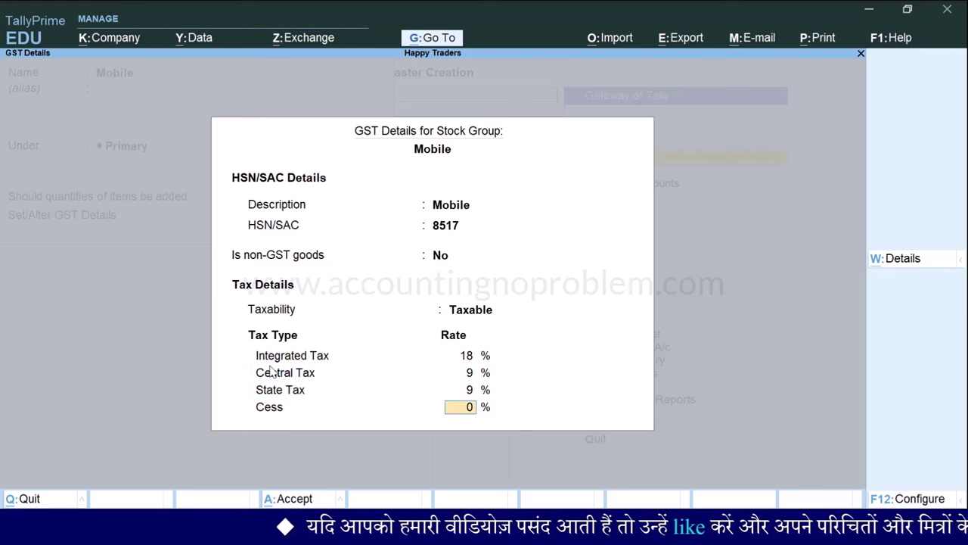
key(Return)
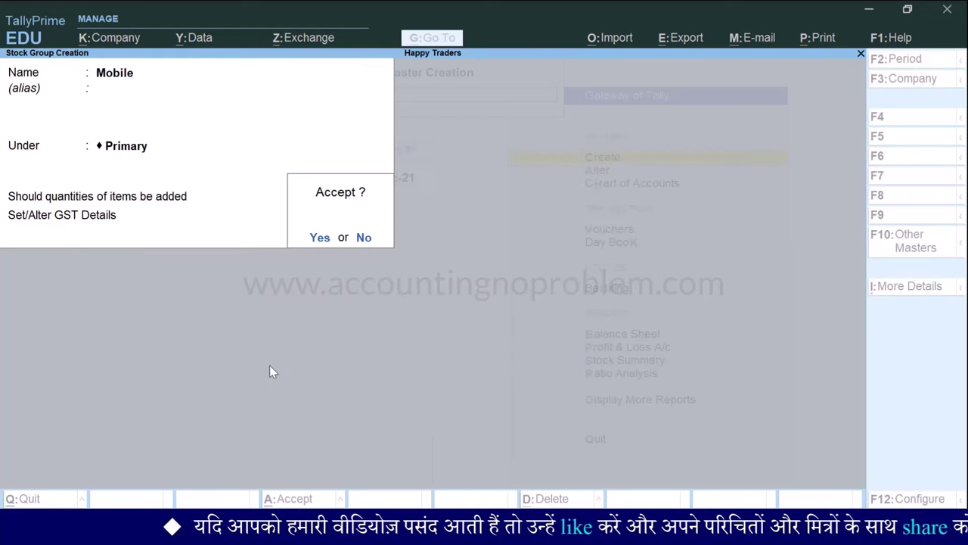
- Save the Mobile group and create stock group Air Conditioner with quantities added
key(Return)
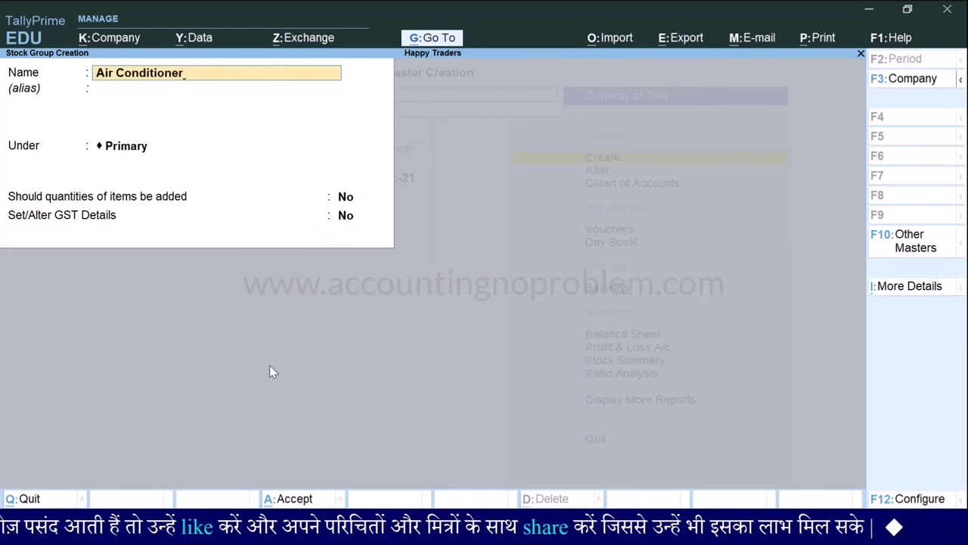
text(Air Conditioner)
key(Return)
key(Return)
key(Return)
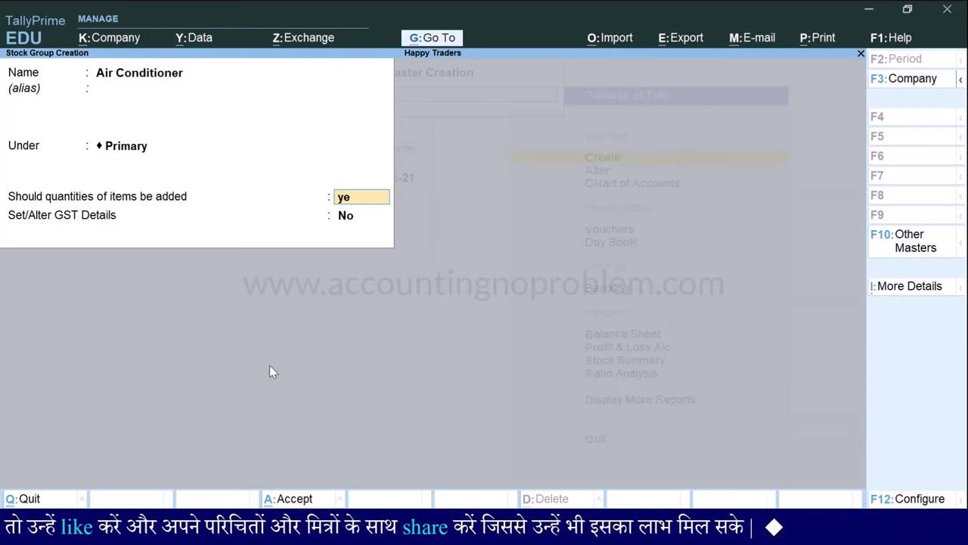
key(Return)
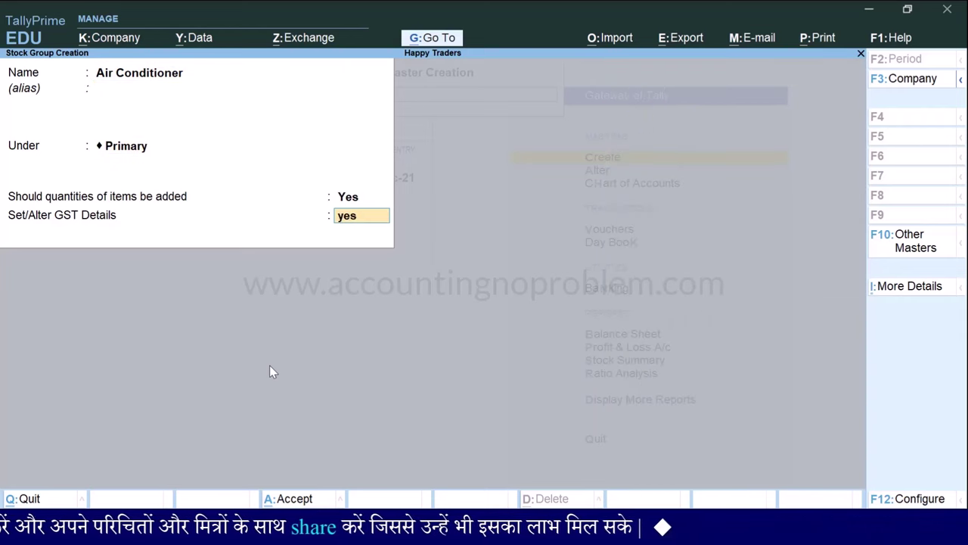
- Set Air Conditioner GST details: HSN 8415, Taxable, 28% IGST split 14% central, 14% state
text(yes)
key(Return)
text(Air Condition)
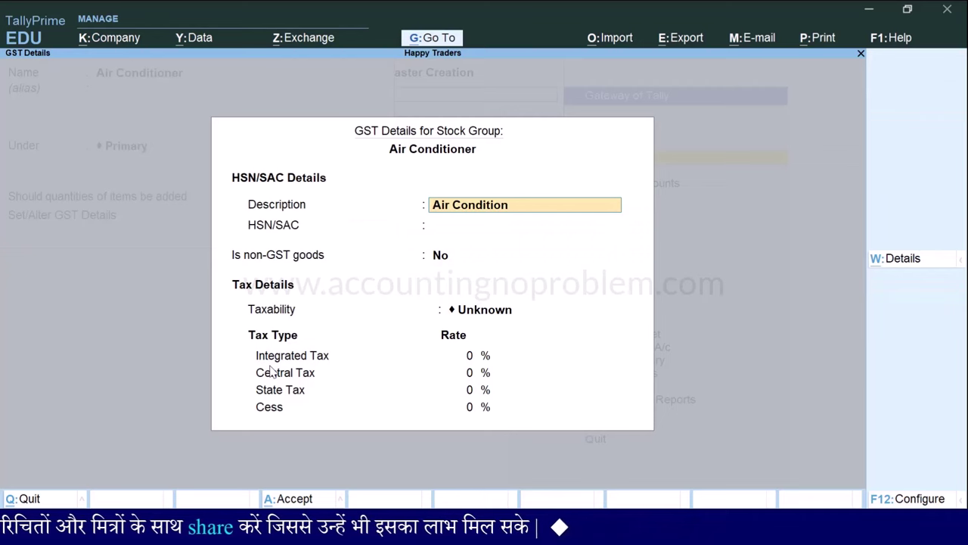
text(er)
key(Return)
key(Return)
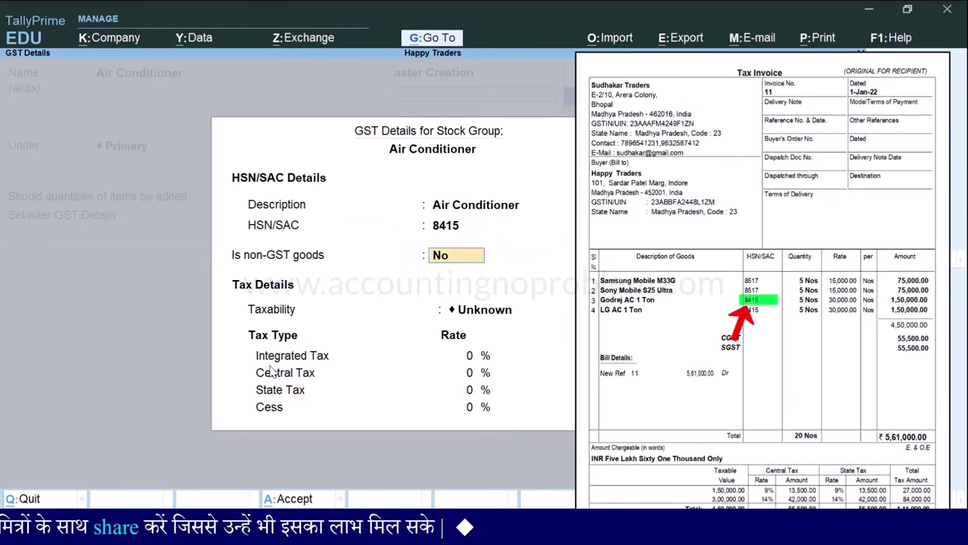
key(Return)
key(Down)
key(Down)
key(Down)
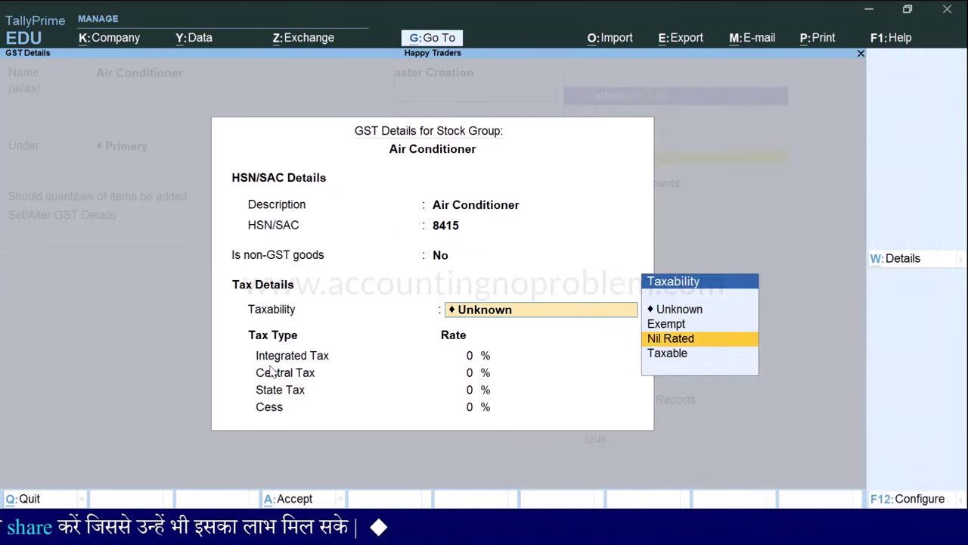
key(Return)
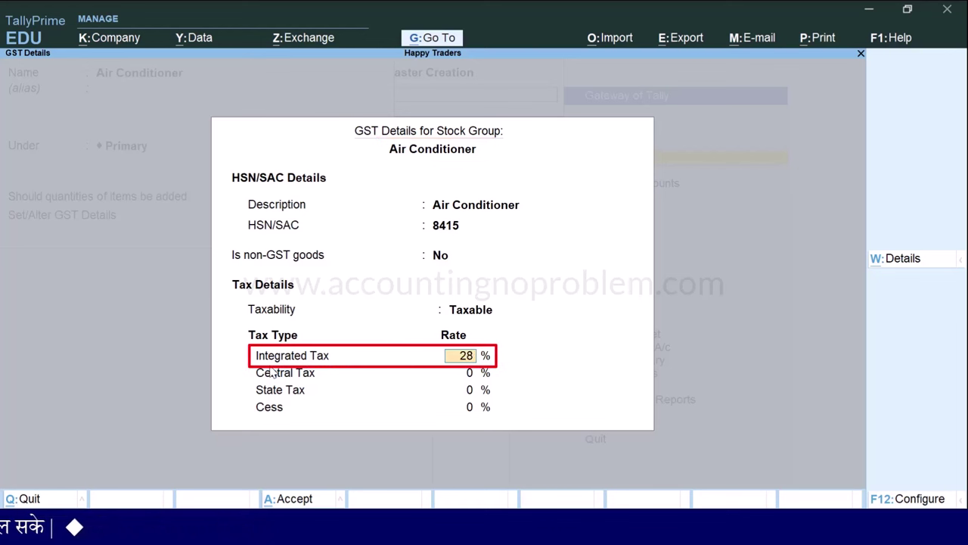
key(Return)
key(Return)
key(Return)
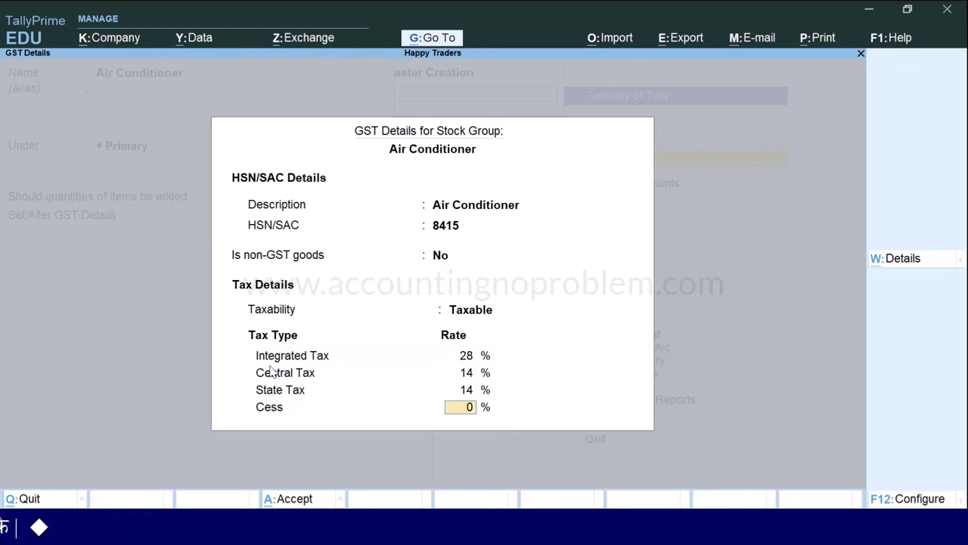
key(Return)
key(Return)
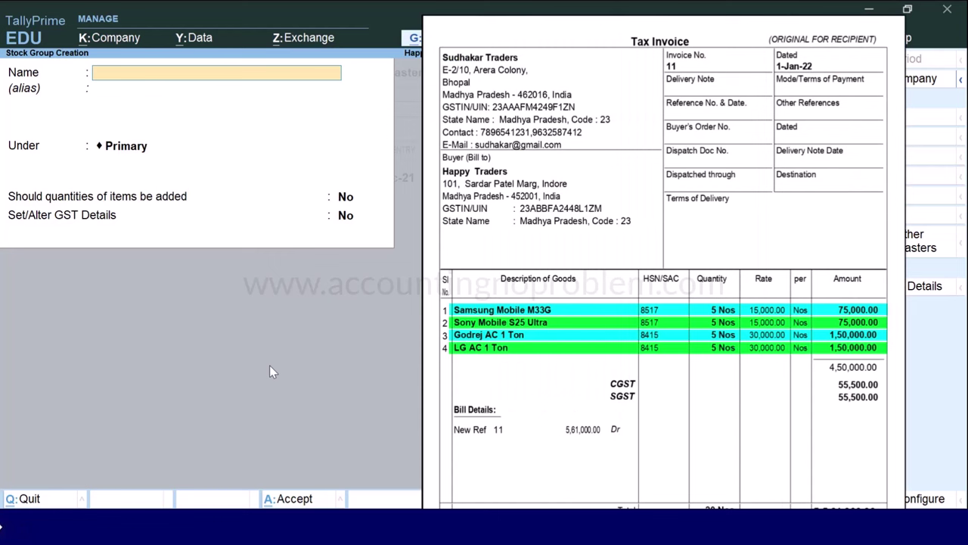
- Start a new stock item named Samsung Mobile M33G under the Mobile group
key(Escape)
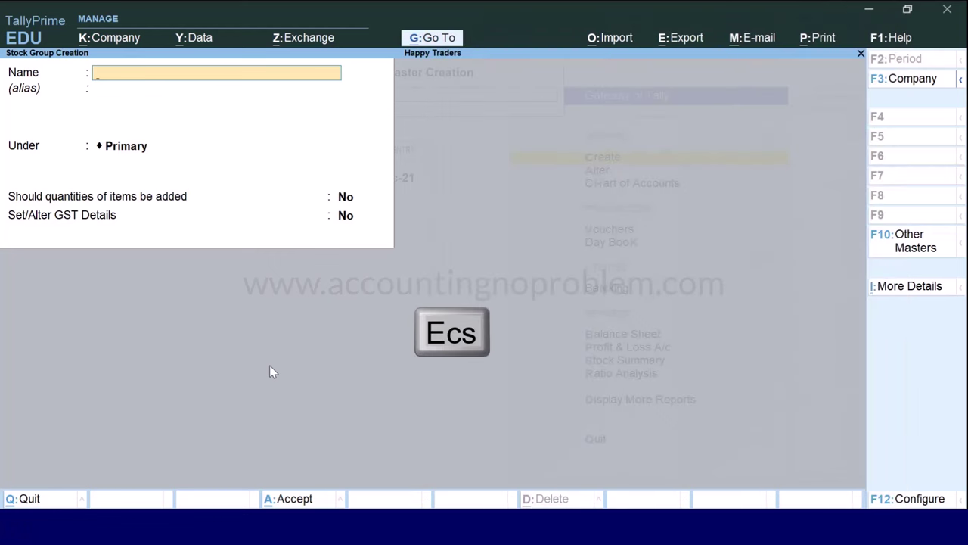
key(Return)
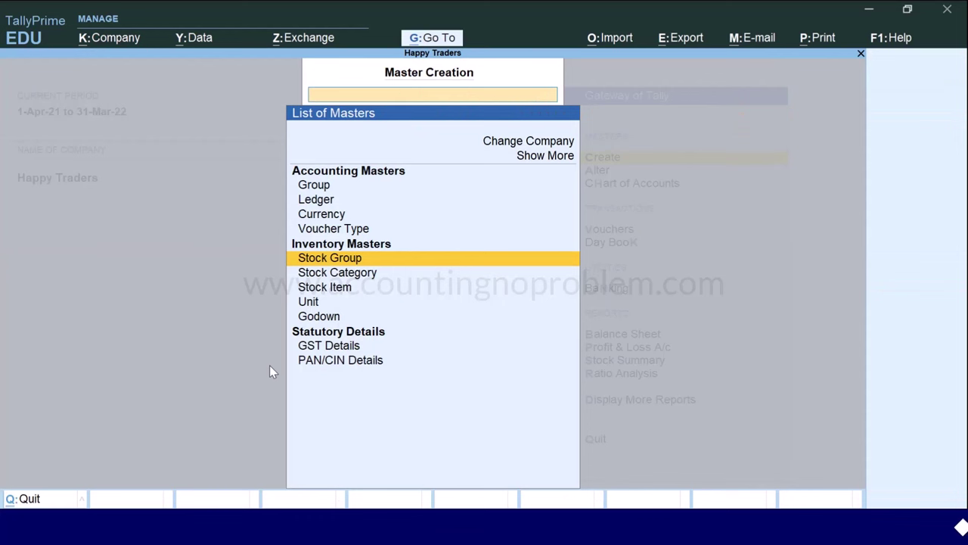
key(Down)
key(Down)
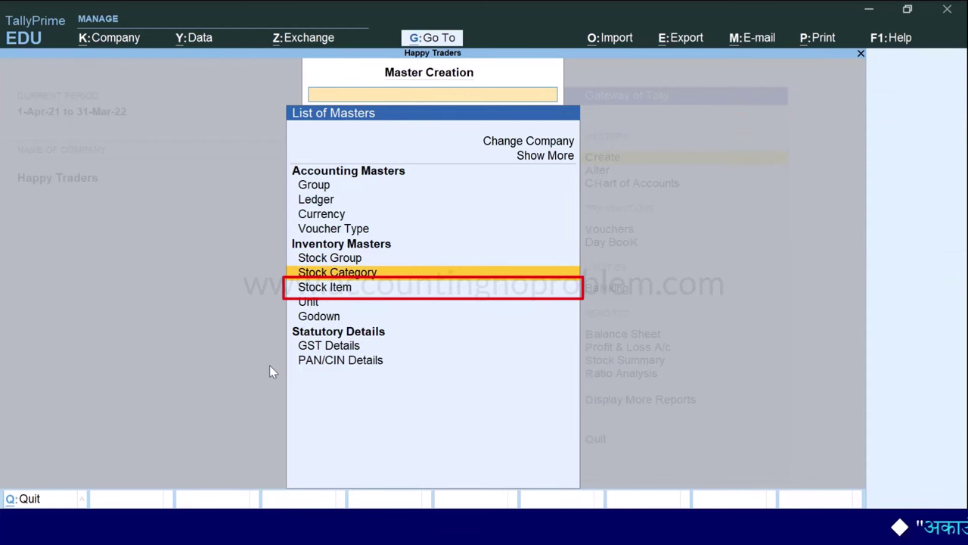
key(Return)
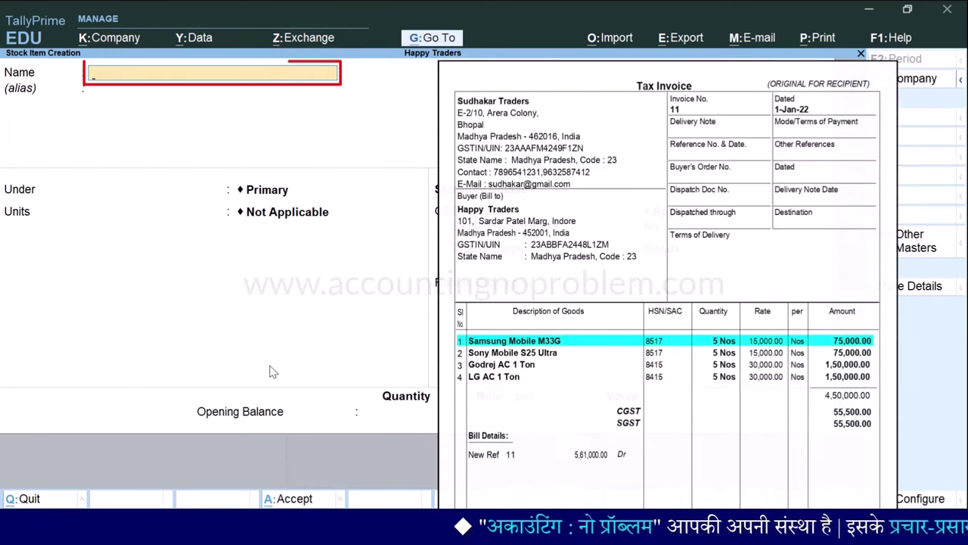
text(Samsung Mobile M33G)
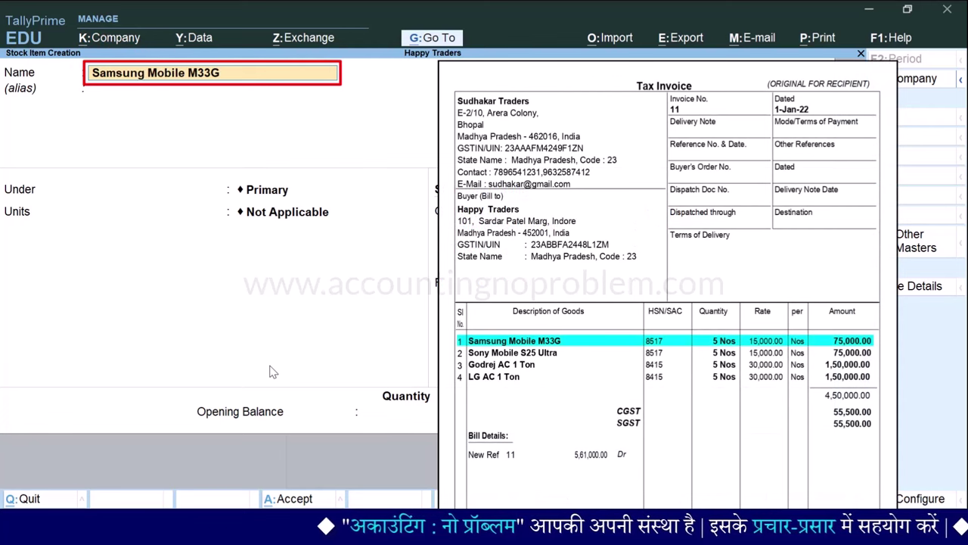
key(Return)
key(Return)
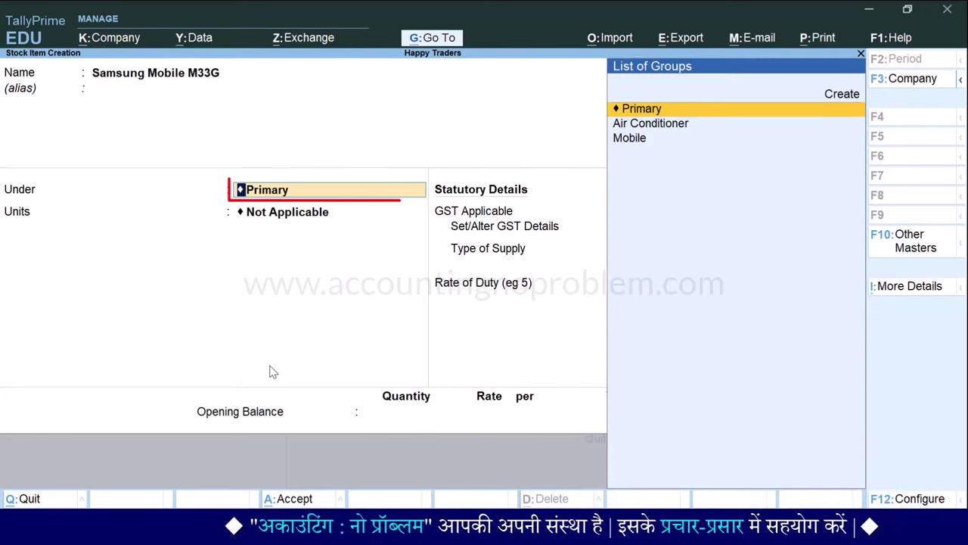
key(Down)
key(Down)
key(Return)
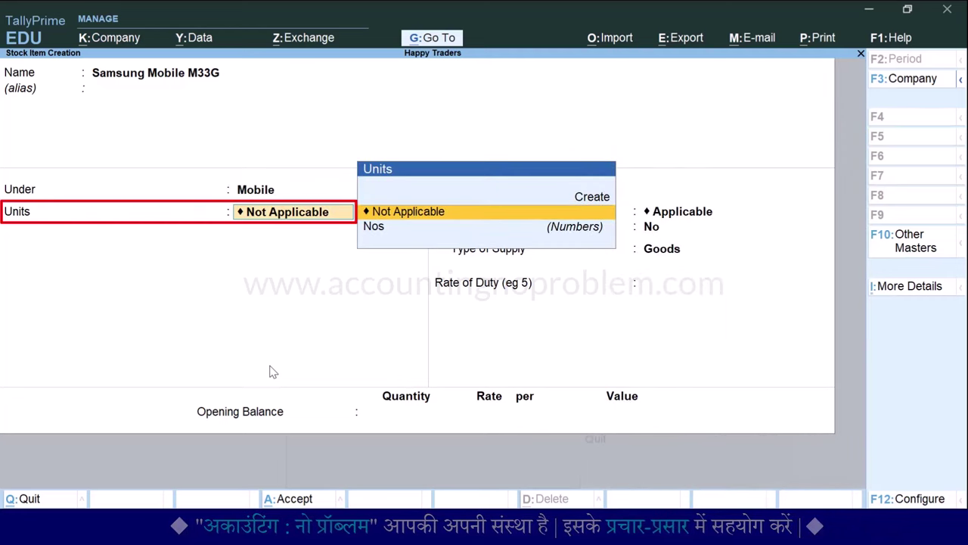
- Give Samsung Mobile M33G unit Nos, GST applicable, Goods supply, and save it
key(Down)
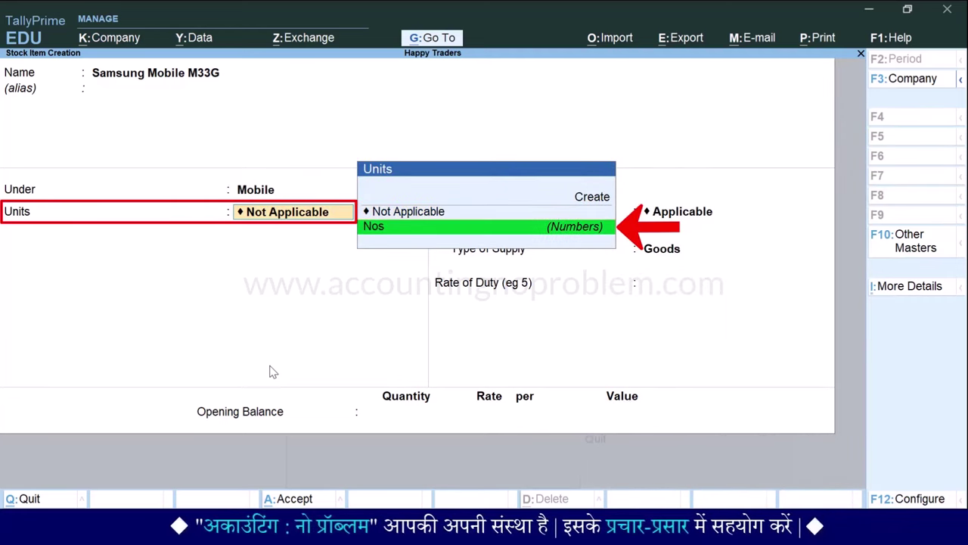
key(Return)
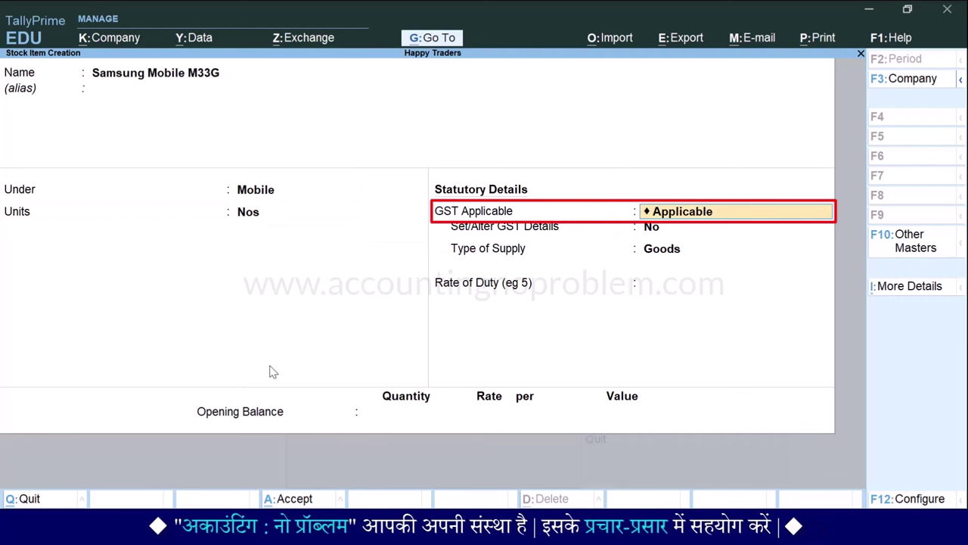
key(Return)
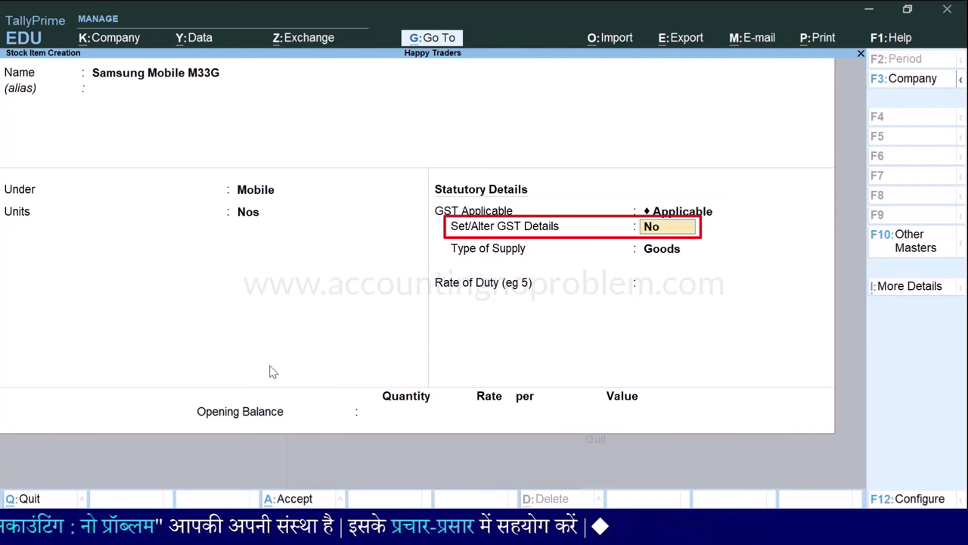
key(Return)
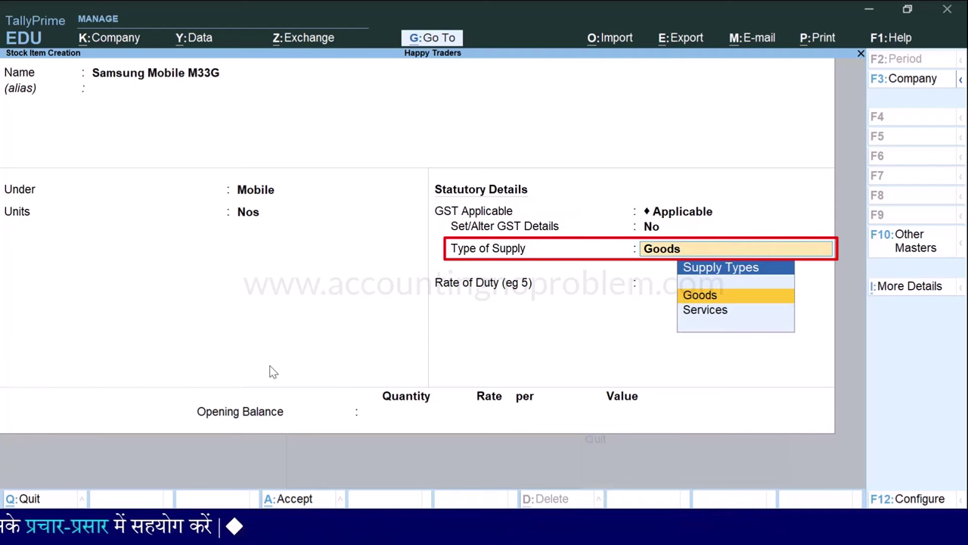
key(Return)
key(Return)
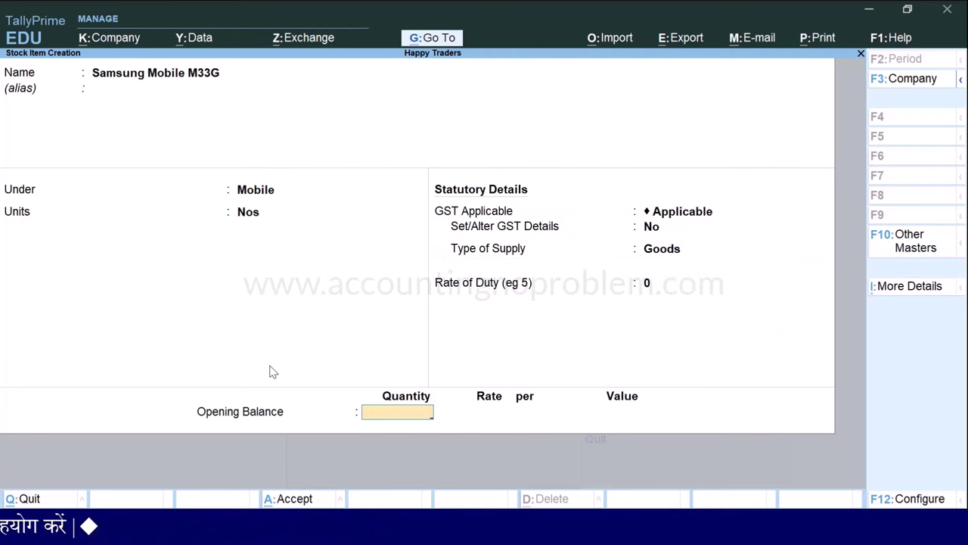
key(Return)
key(Return)
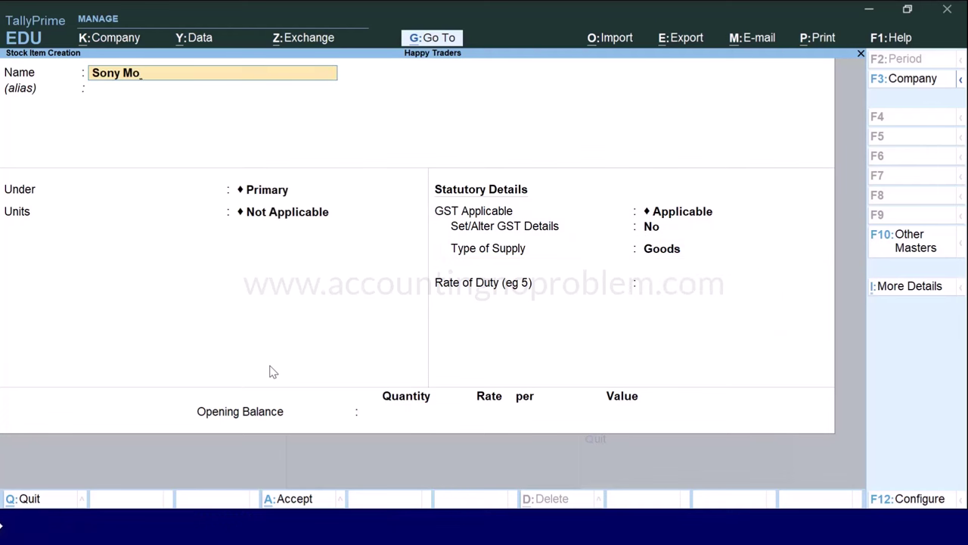
- Create stock item Sony Mobile S25 Ultra 5 under Mobile with unit Nos
key(Return)
key(Return)
key(Down)
key(Down)
key(Return)
key(Down)
key(Return)
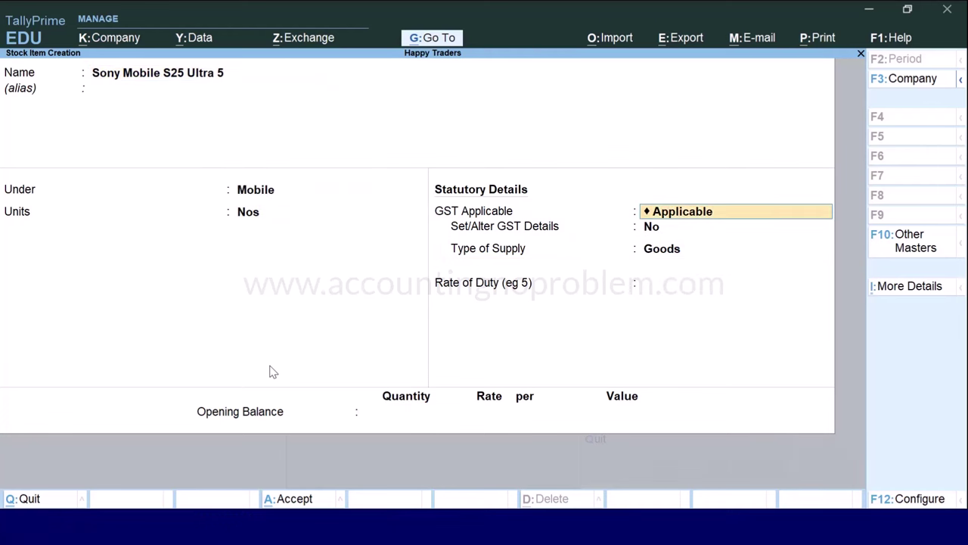
key(Return)
key(Return)
key(Return)
key(Return)
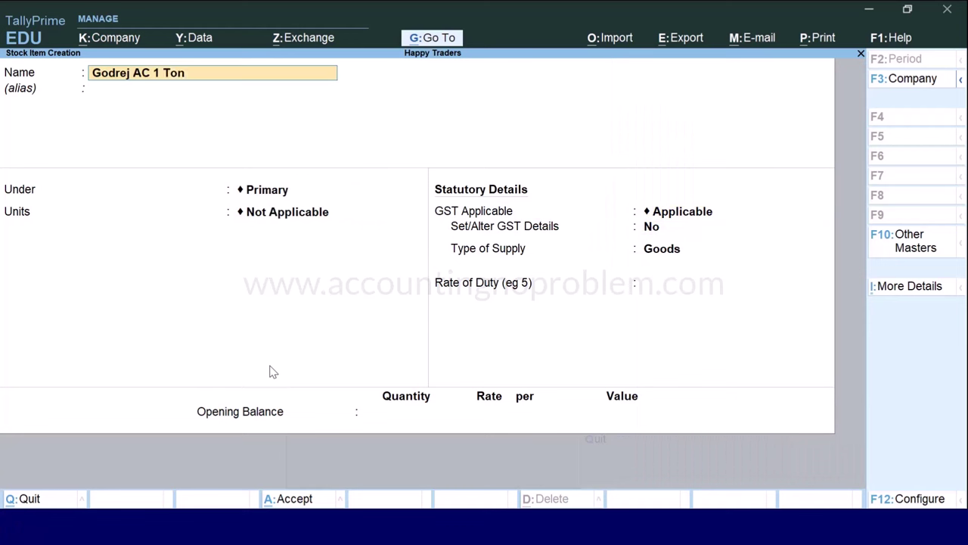
- Create Godrej AC 1 Ton and LG AC 1 Ton stock items under Air Conditioner, unit Nos
key(Return)
key(Down)
key(Return)
key(Down)
key(Return)
key(Return)
key(Return)
key(Return)
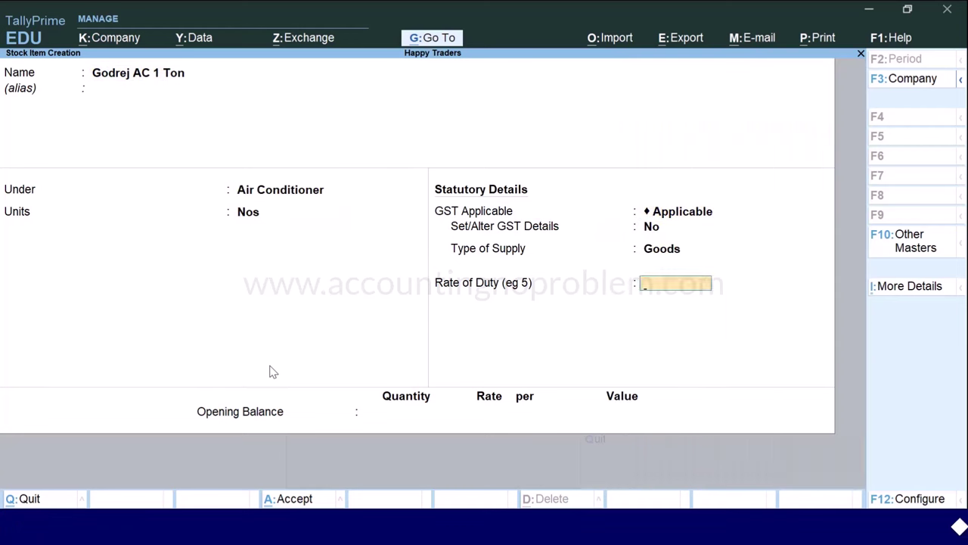
key(Return)
key(Return)
key(Return)
text(LG)
key(Return)
key(Down)
key(Return)
key(Down)
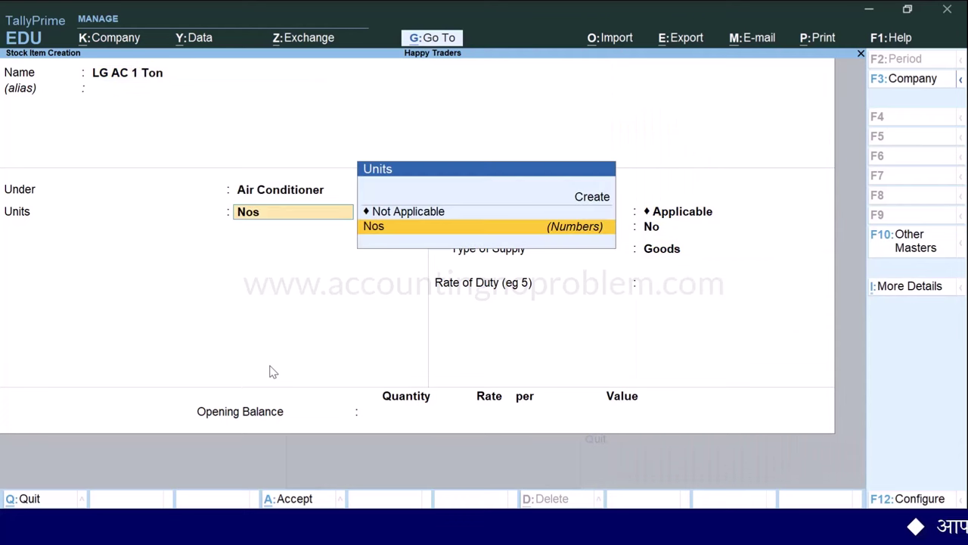
key(Return)
key(Return)
key(Return)
key(Return)
key(Return)
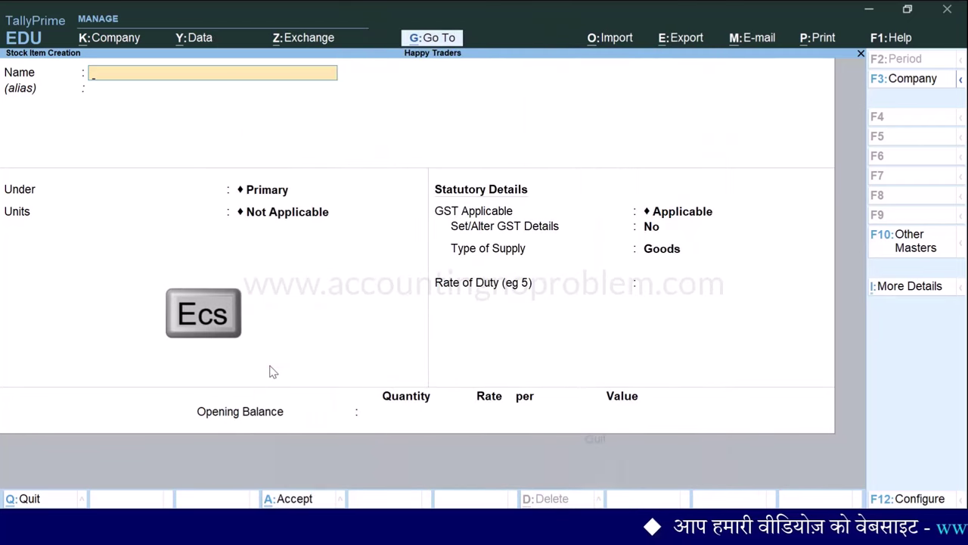
- Leave stock item creation and open a blank Purchase voucher, No. 9
key(Escape)
key(Escape)
key(Escape)
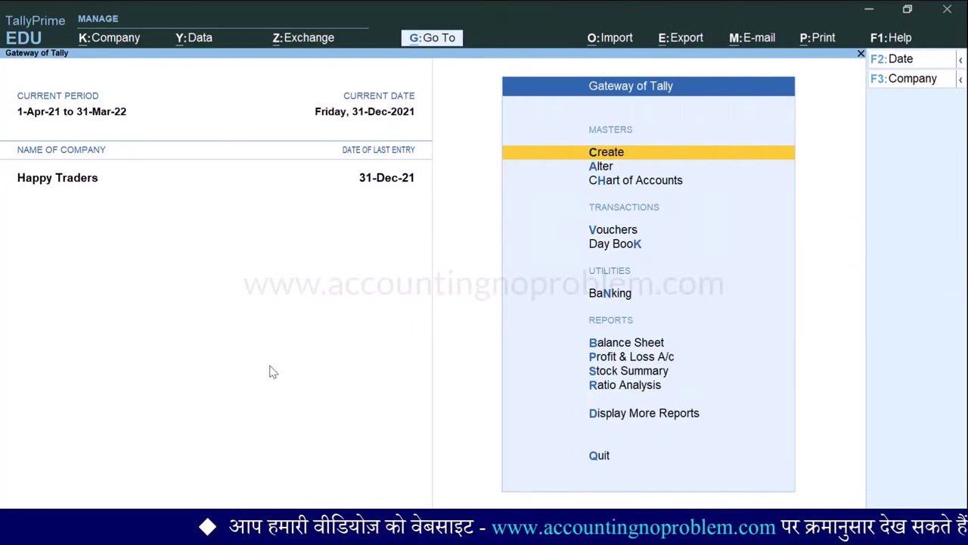
key(v)
key(F9)
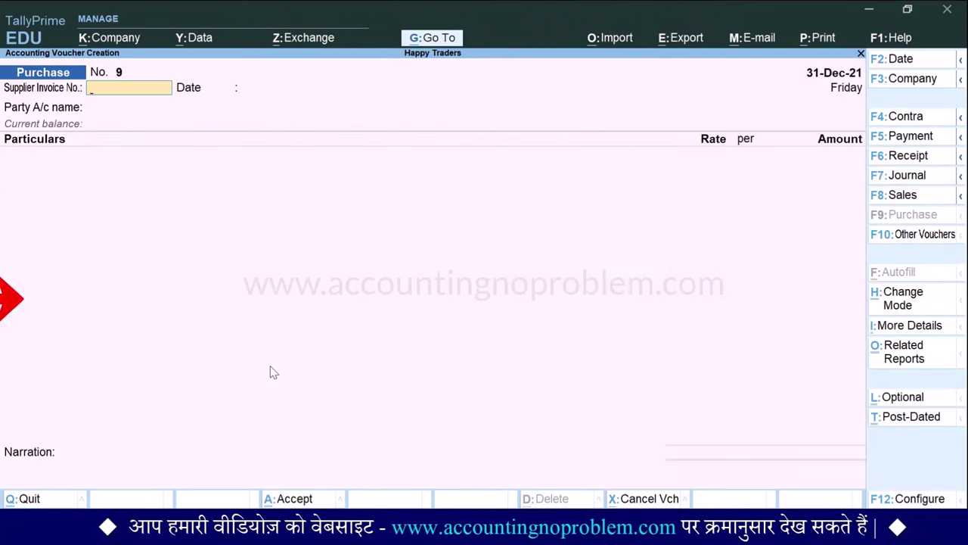
- Switch the Purchase voucher to Item Invoice mode and date it 1-Jan-22
click(876, 295)
key(Up)
key(Return)
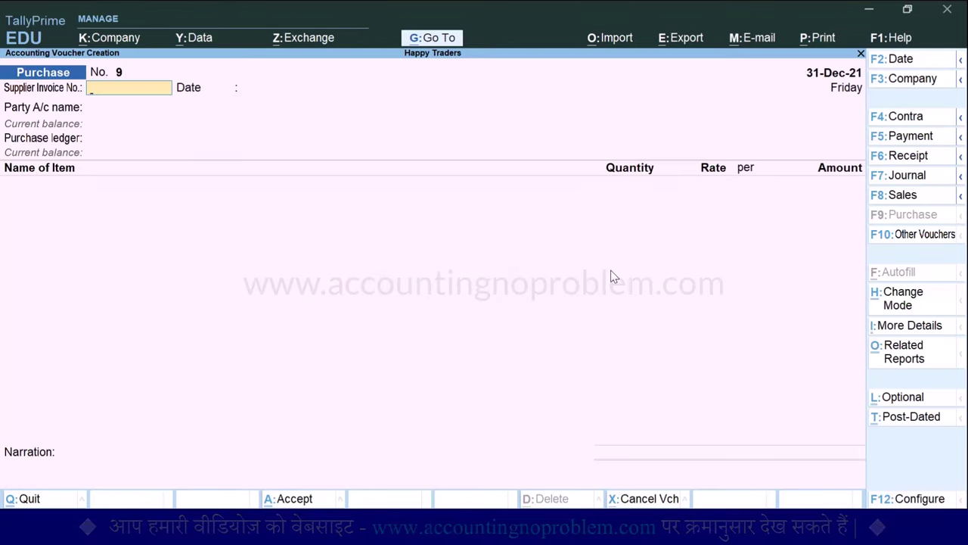
key(F2)
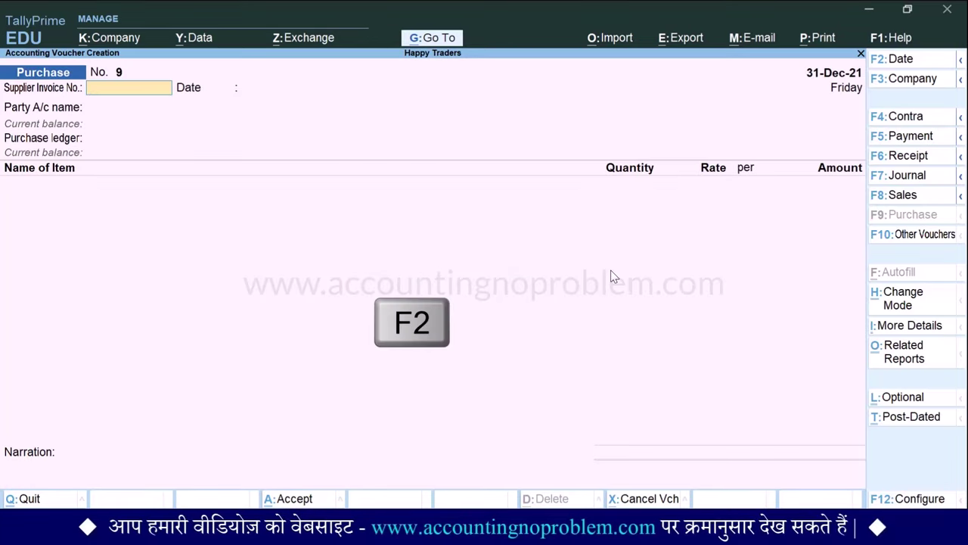
key(Return)
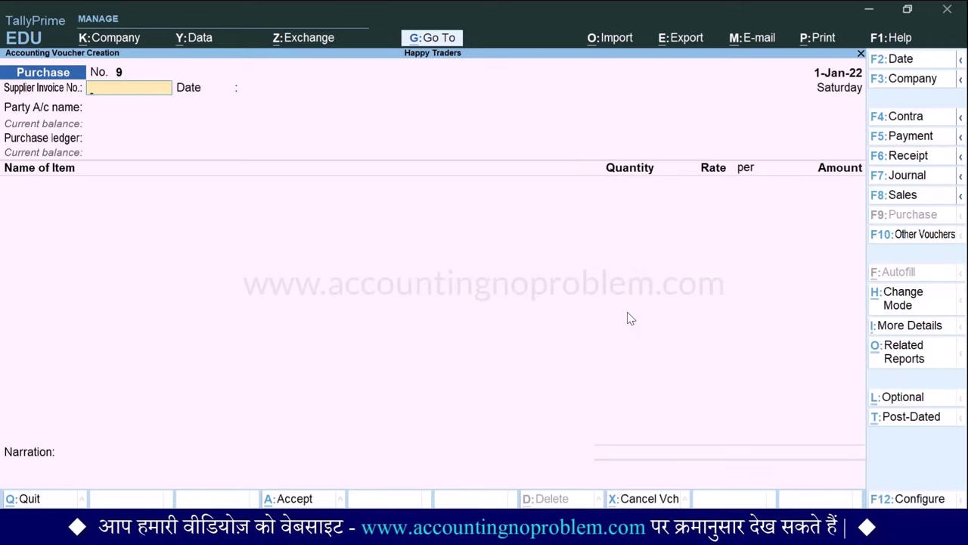
- Enter supplier invoice 11 dated 1-Jan-22 with Sudhakar Traders as party
text(1)
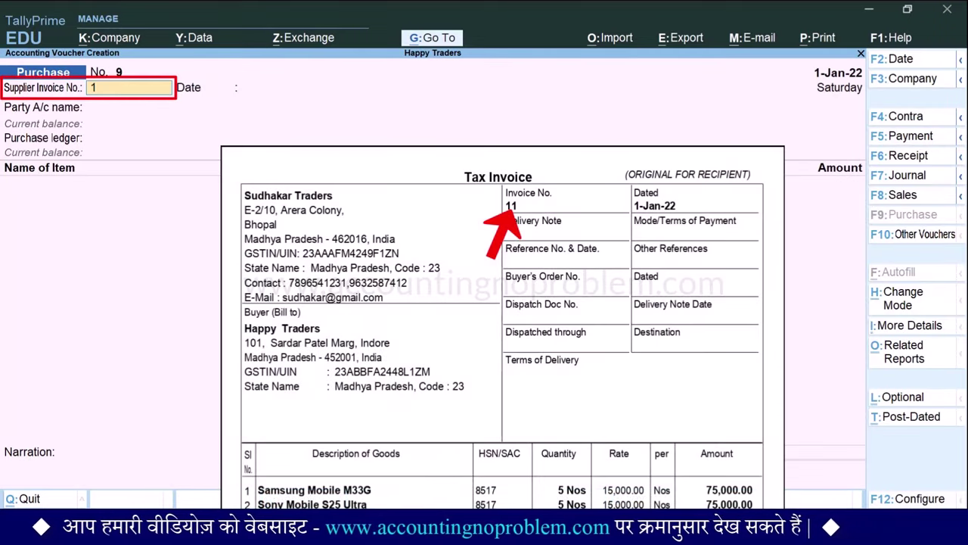
text(1)
key(Return)
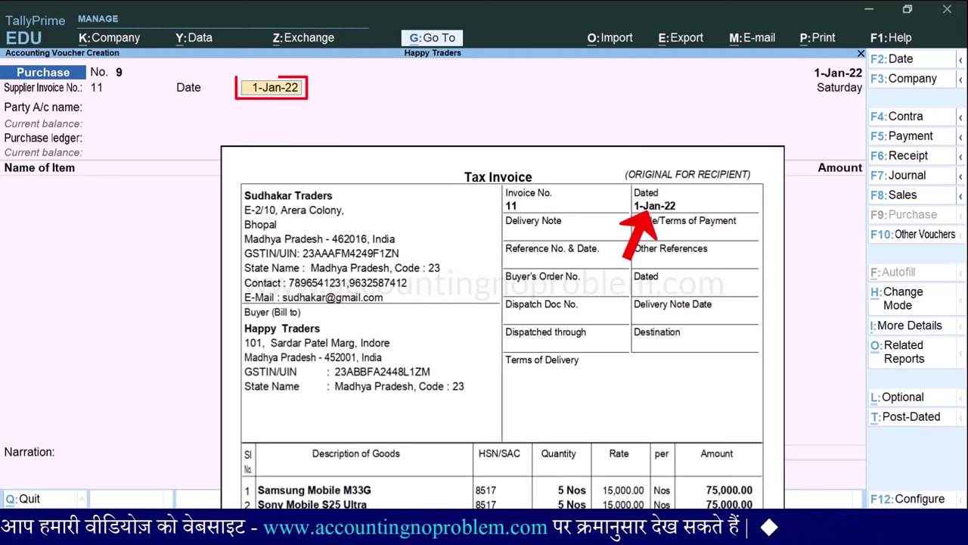
key(Return)
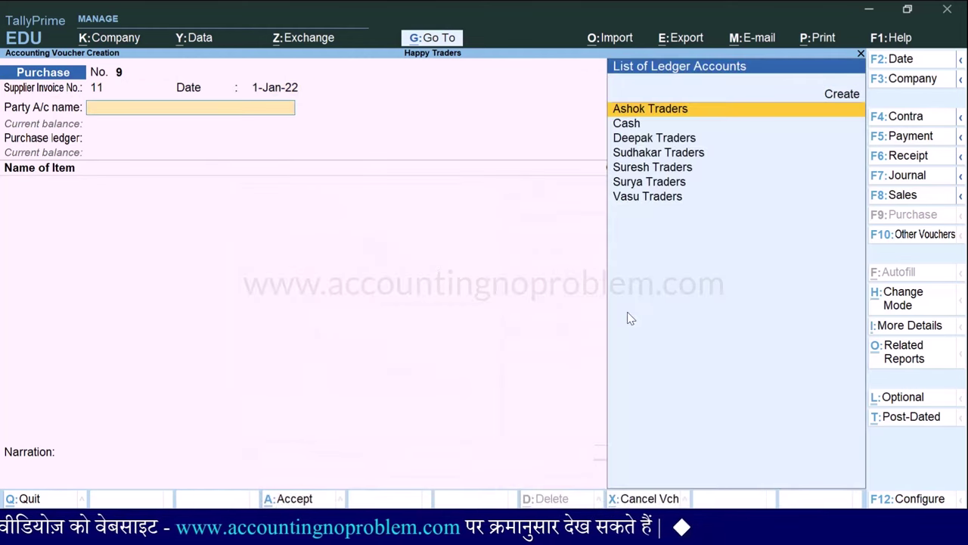
key(Down)
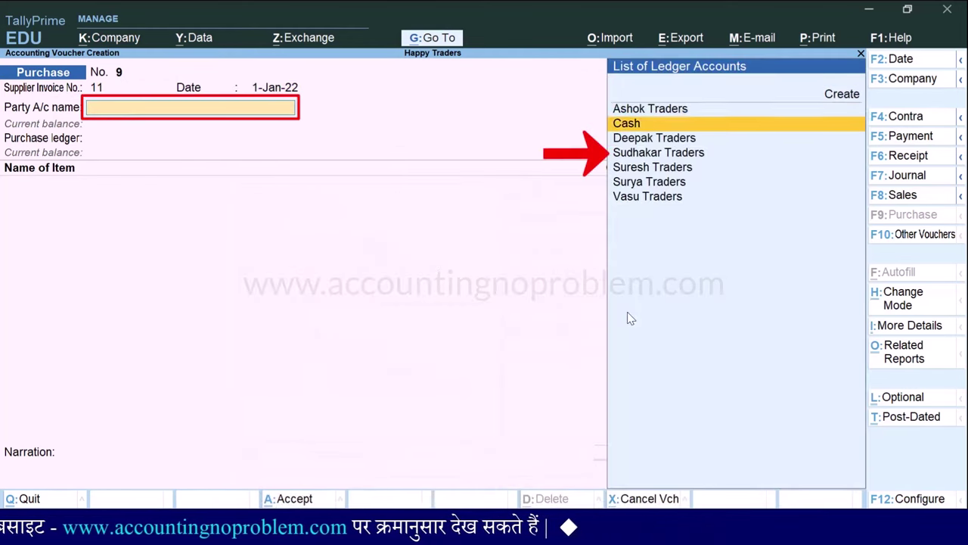
key(Down)
key(Down)
key(Return)
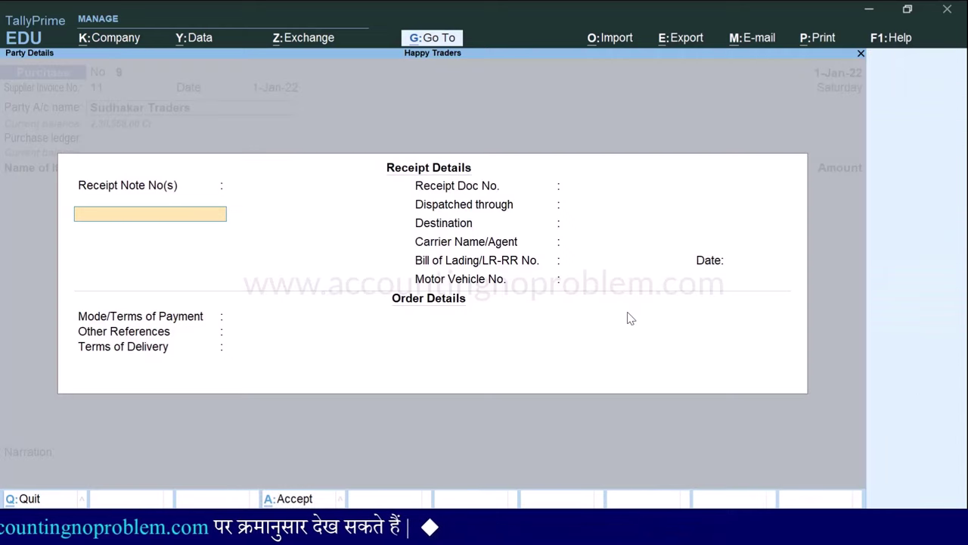
key(Return)
key(Return)
key(Return)
key(Return)
key(Return)
key(Return)
key(Return)
key(Return)
key(Return)
key(Return)
key(Return)
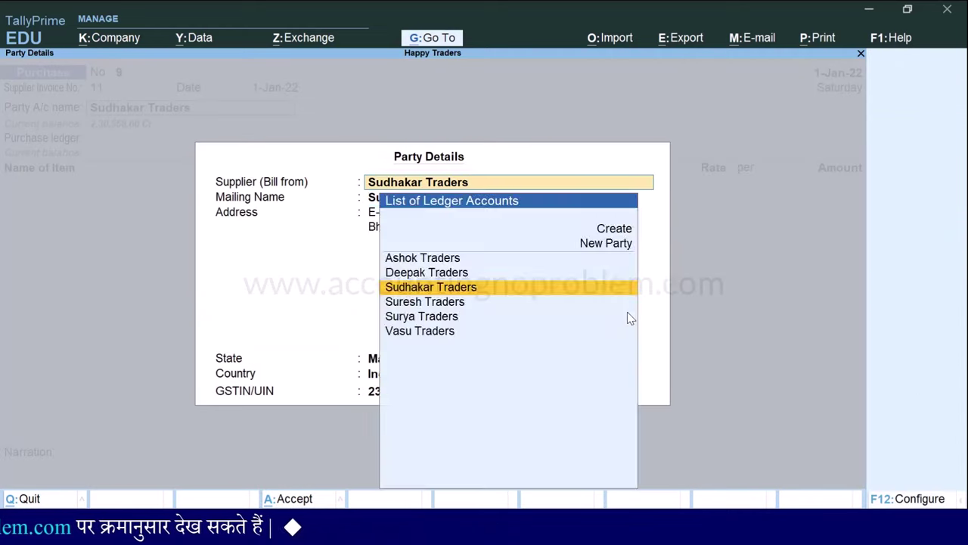
key(Return)
key(ctrl+a)
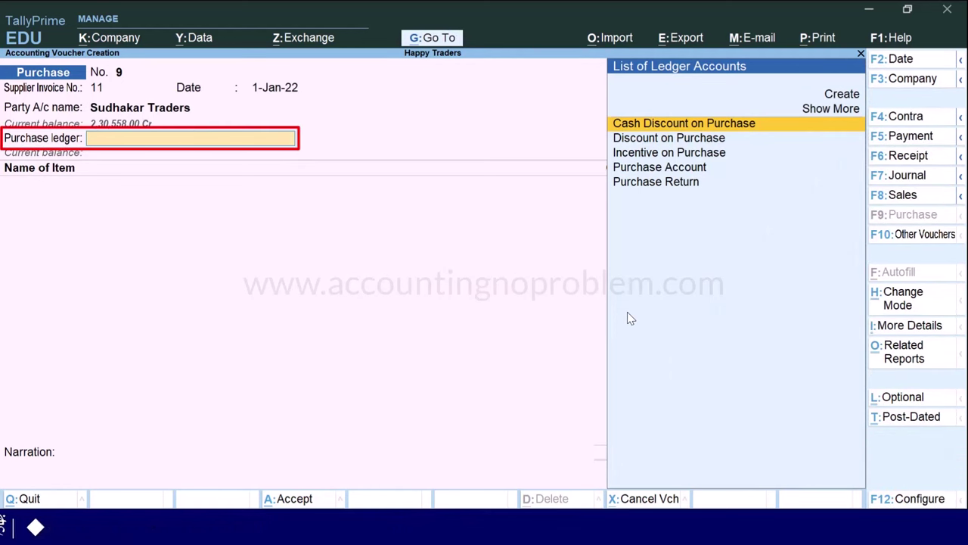
- Choose Purchase Account as the purchase ledger
key(Down)
key(Down)
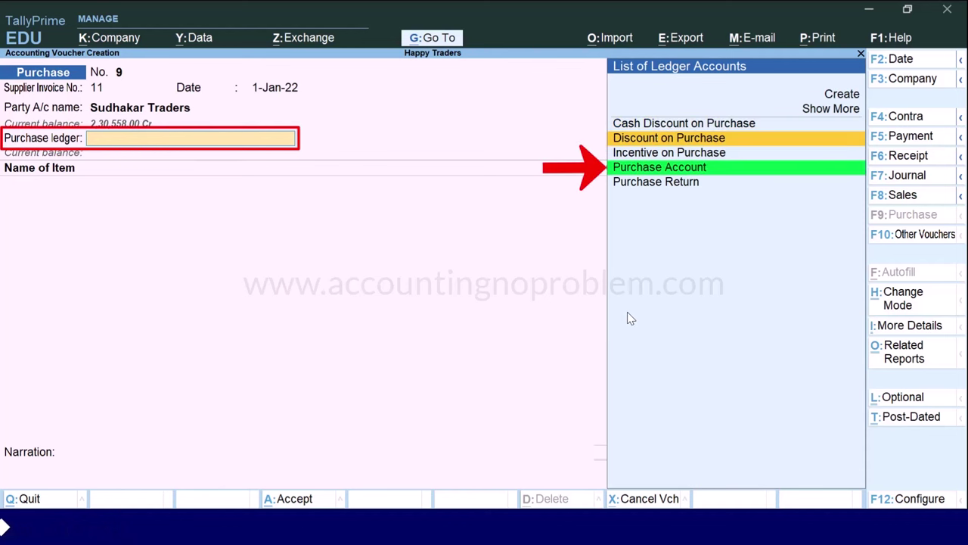
key(Down)
key(Return)
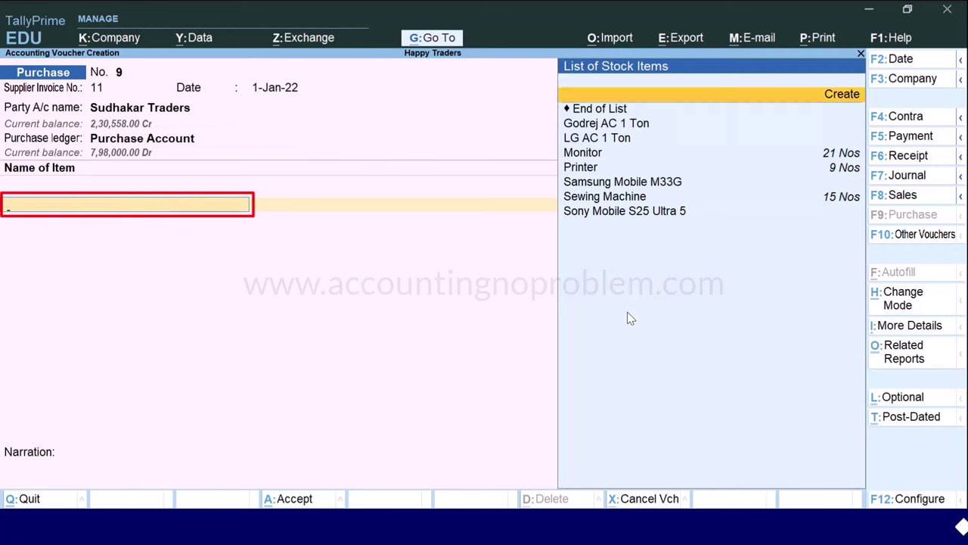
- Add Samsung Mobile M33G and Sony Mobile S25 Ultra 5, 5 Nos each at 15,000
key(Down)
key(Down)
key(Down)
key(Down)
key(Down)
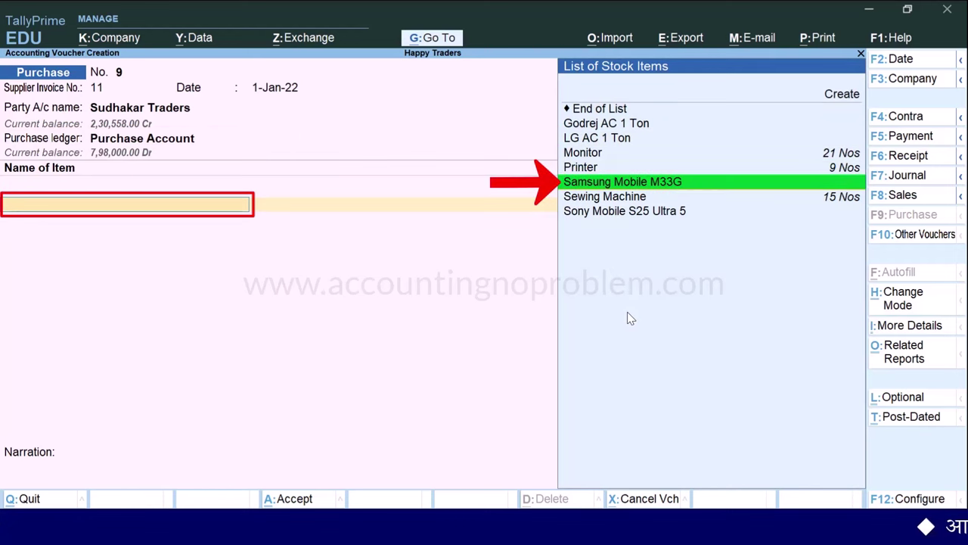
key(Return)
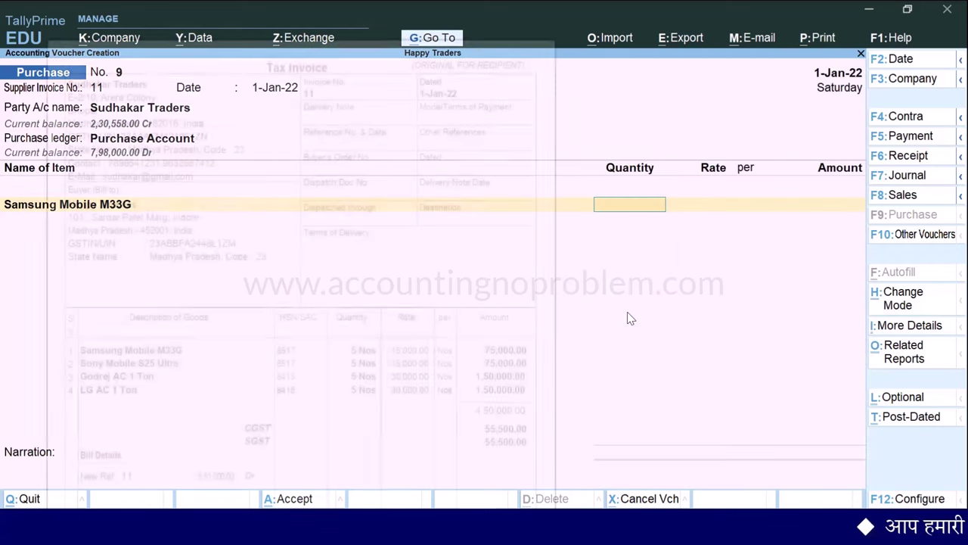
text(5)
key(Return)
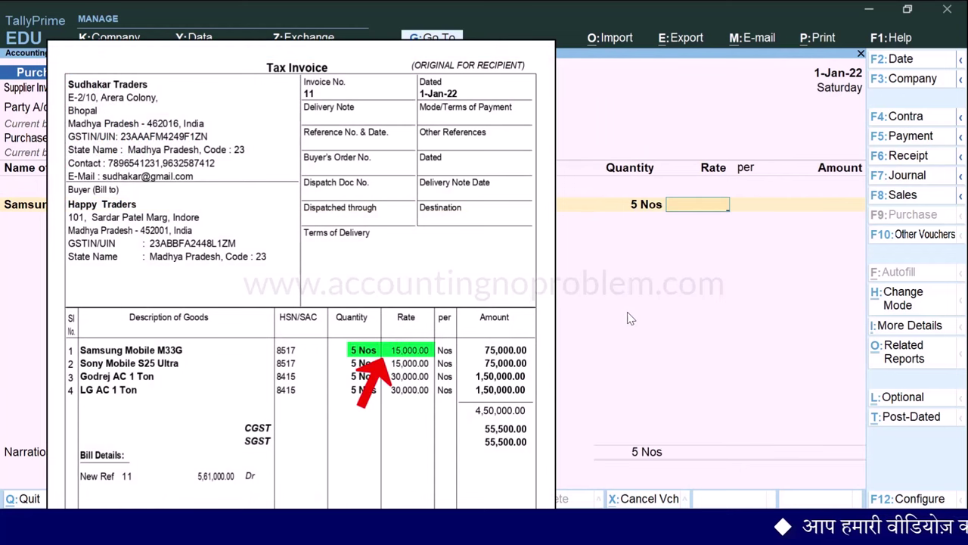
key(Return)
key(Return)
key(Return)
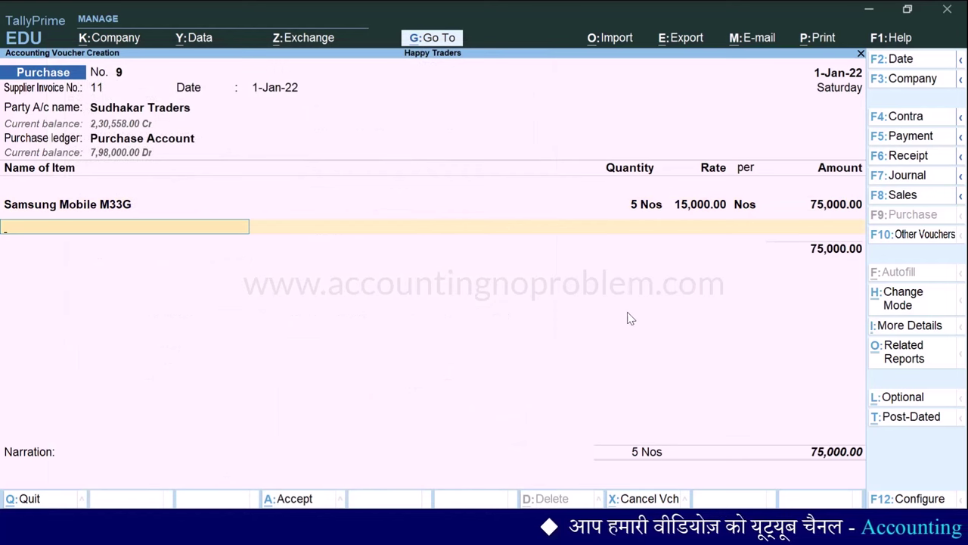
text(So)
key(Return)
text(5)
key(Return)
text(15000)
key(Return)
key(Return)
key(Return)
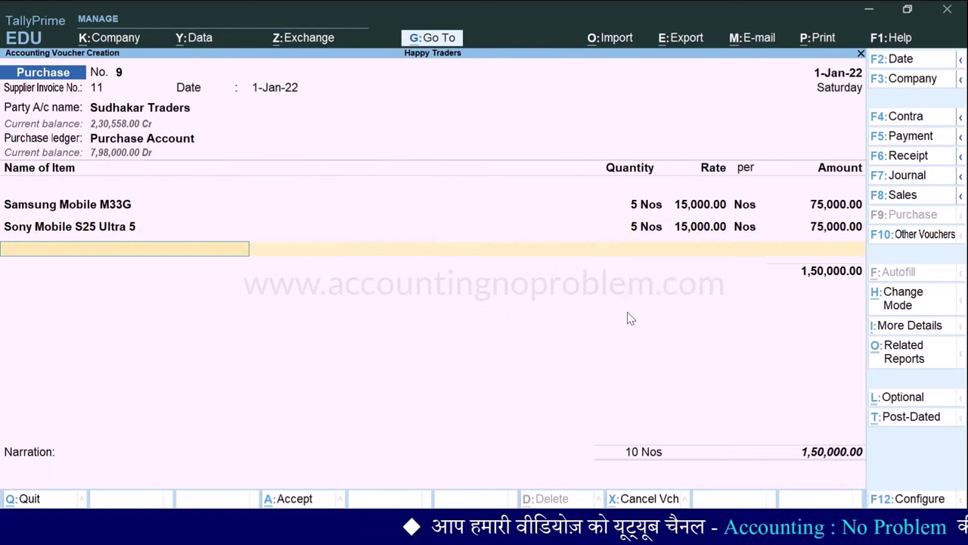
- Add Godrej AC 1 Ton and LG AC 1 Ton, 5 Nos each at 30,000
text(Go)
key(Return)
text(5)
key(Return)
text(30000)
key(Return)
key(Return)
key(Return)
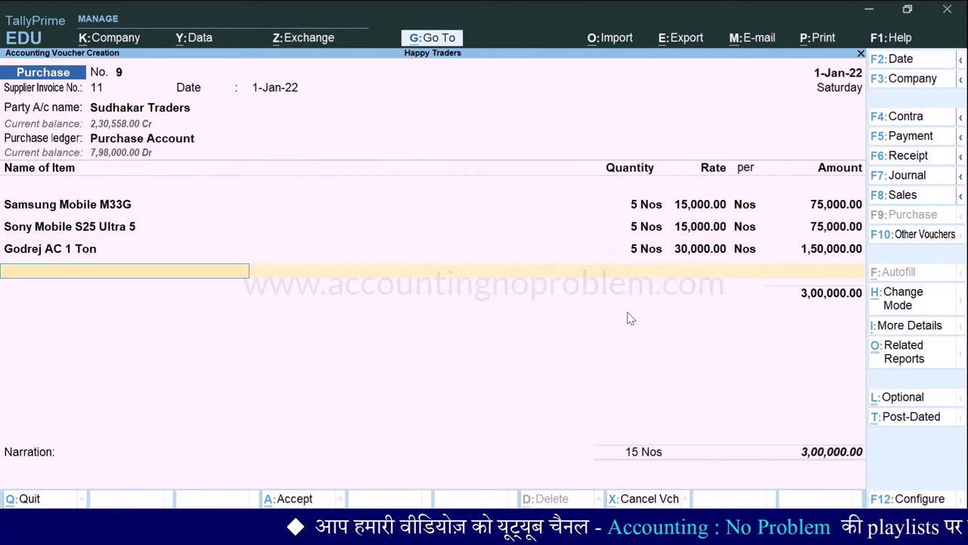
text(LG)
key(Return)
text(5)
key(Return)
text(30000)
key(Return)
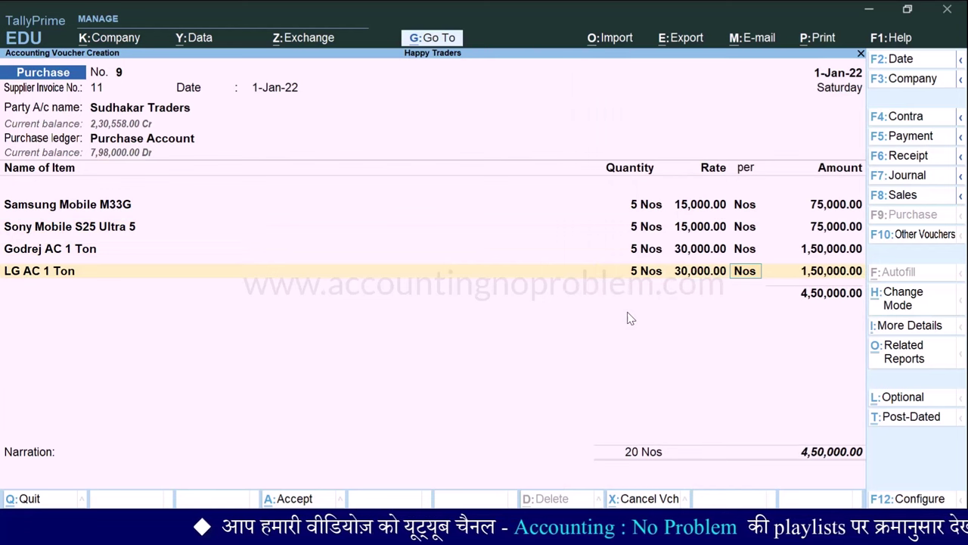
key(Return)
key(Return)
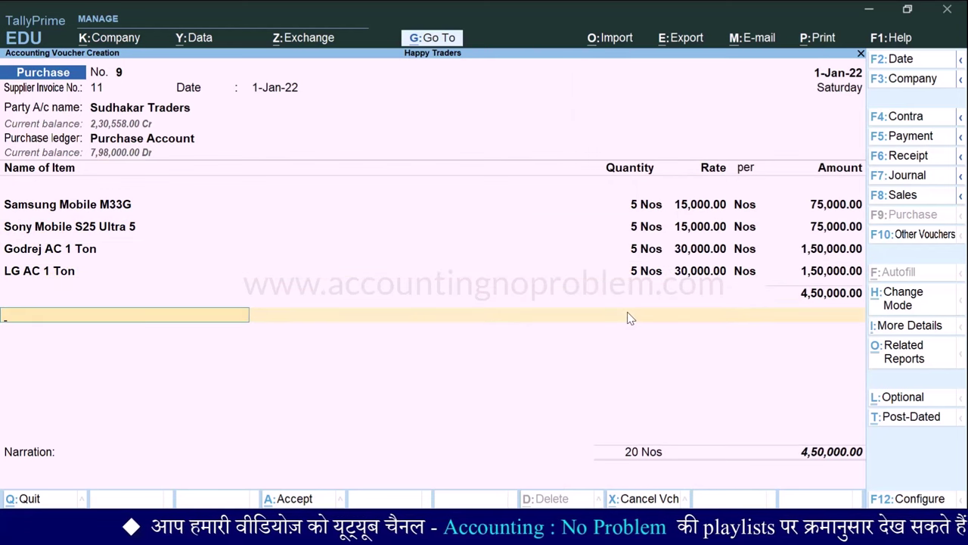
- Add CGST and SGST ledgers at 55,500.00 each, bringing the total to 5,61,000.00
text(C)
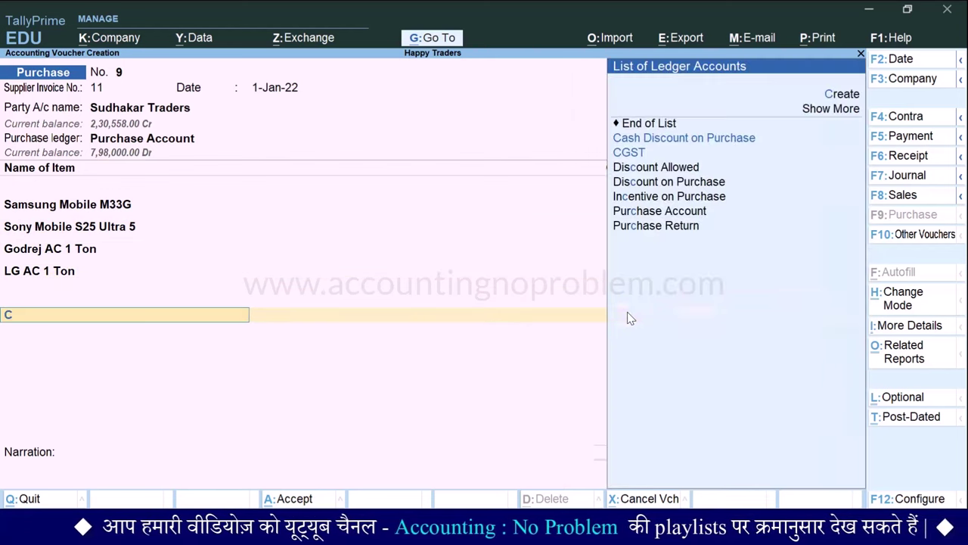
key(Down)
key(Return)
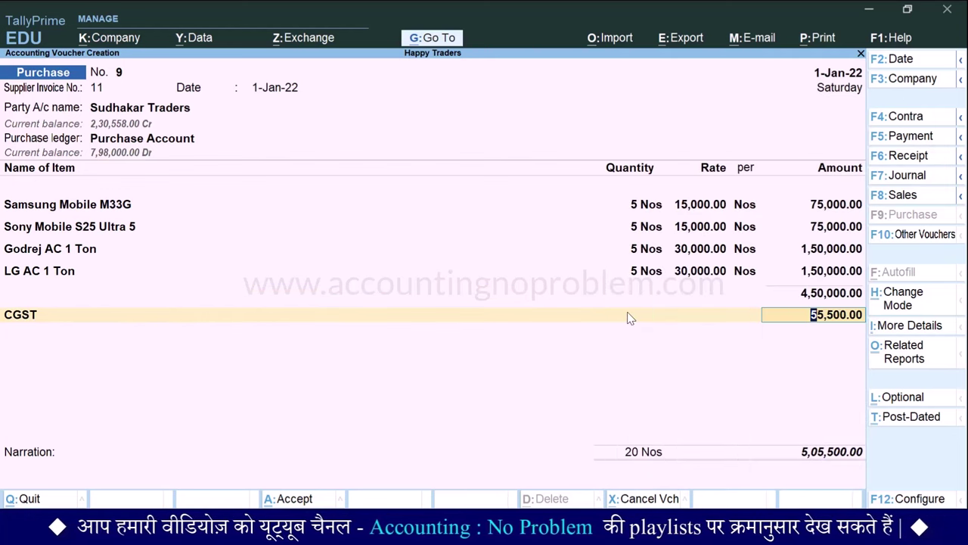
key(Return)
text(S)
key(Return)
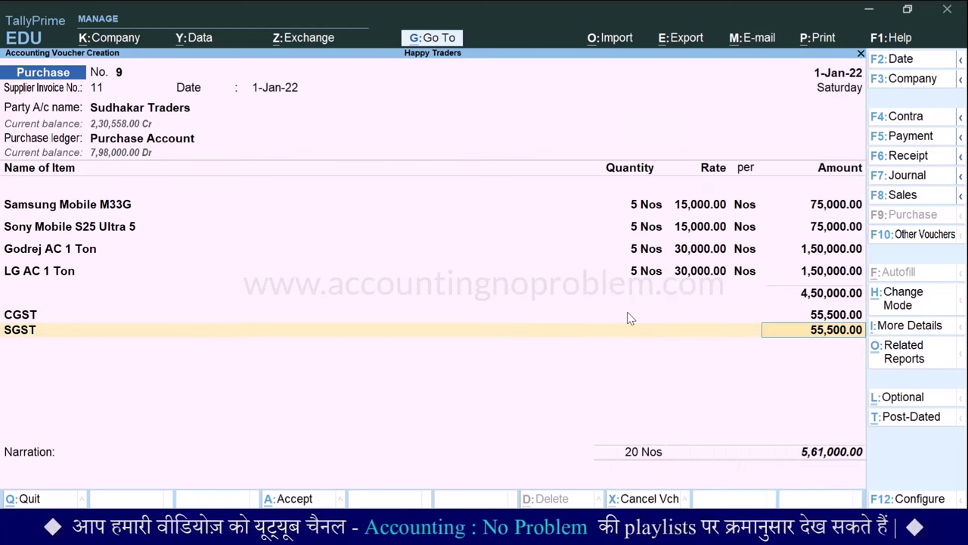
key(Return)
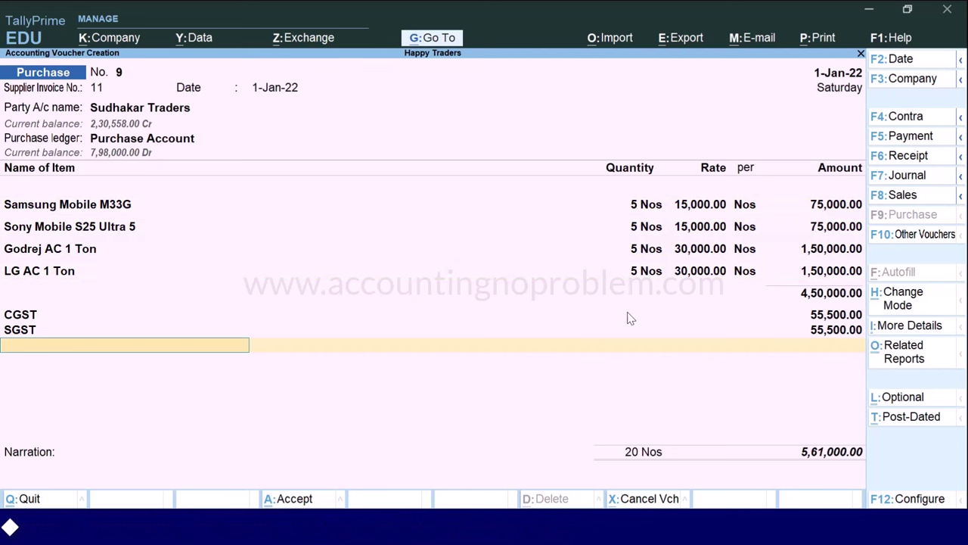
- Review the detailed GST tax analysis: 4,50,000 taxable, 1,11,000 tax, then close it
key(alt+a)
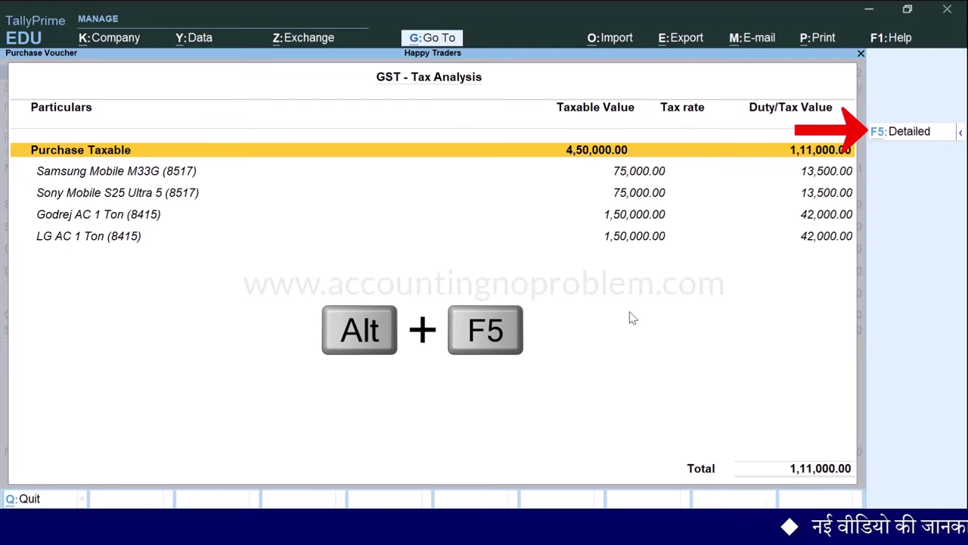
key(alt+F5)
key(Down)
key(Down)
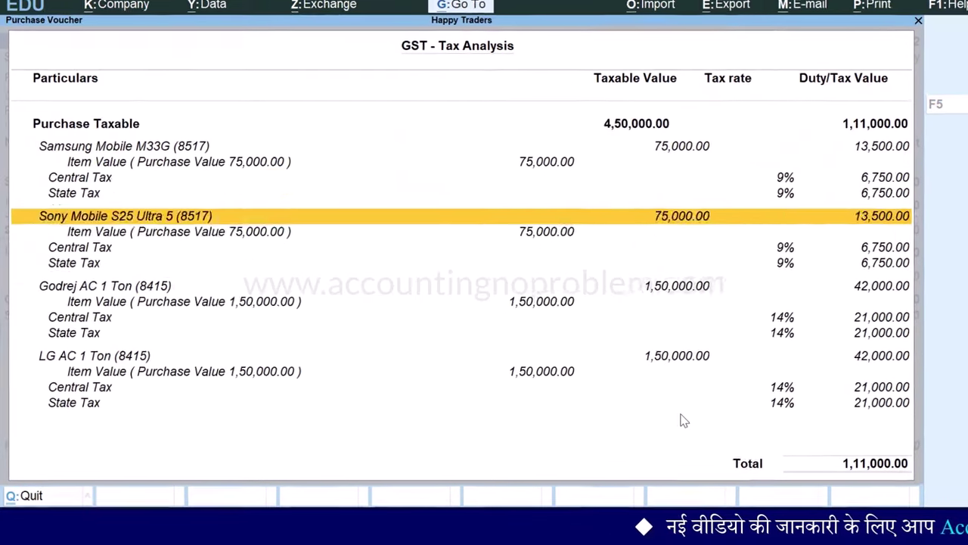
key(Down)
key(Down)
key(End)
key(Up)
key(Home)
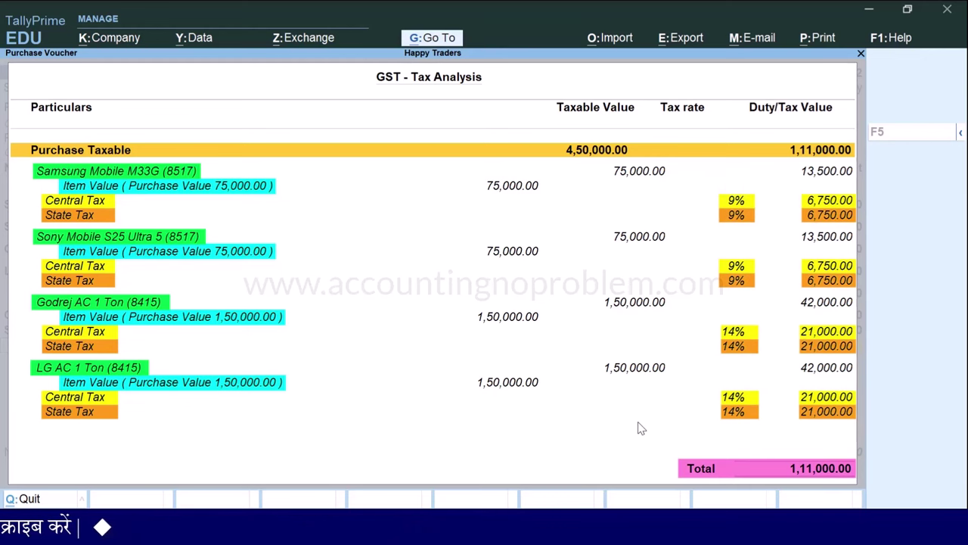
key(Escape)
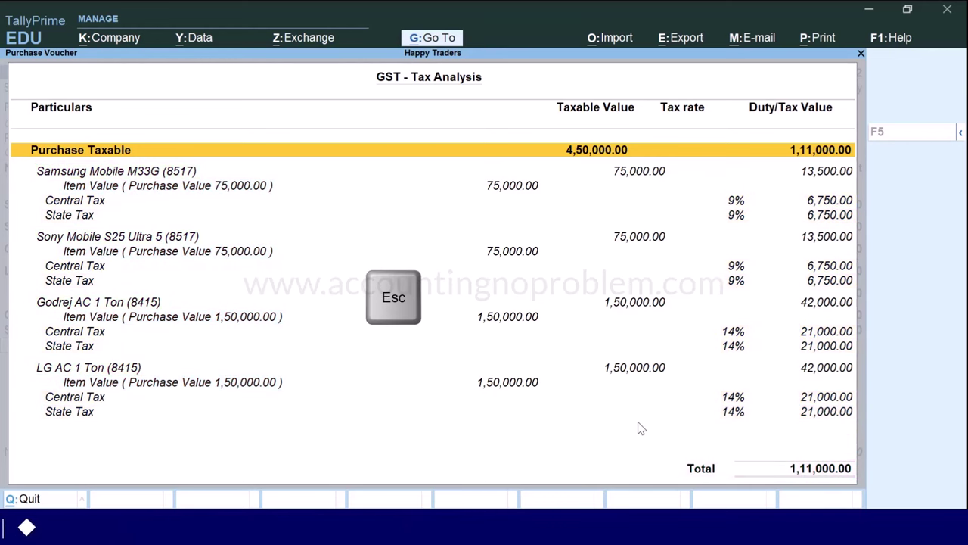
- Accept New Ref 11 for 5,61,000.00 Cr and save the voucher
key(Return)
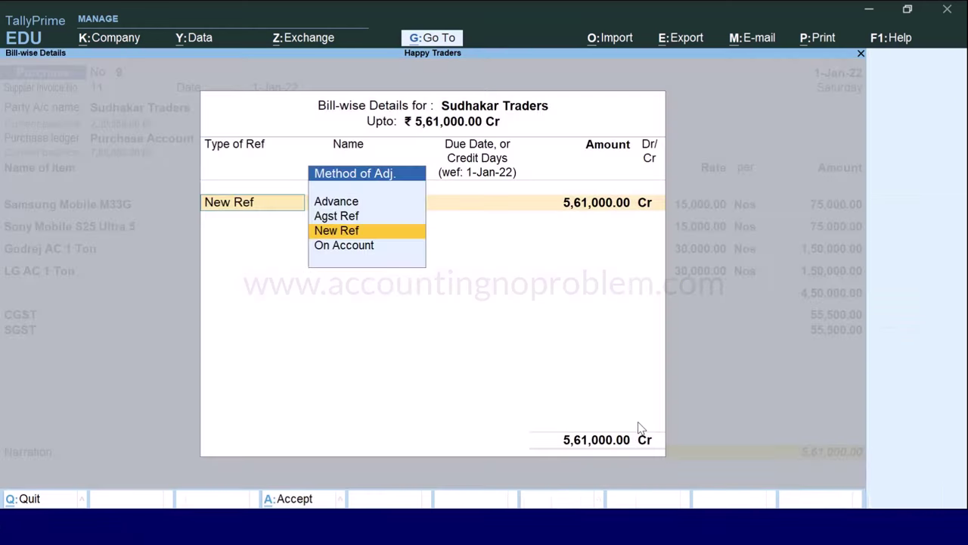
key(Return)
key(Return)
key(Return)
key(Return)
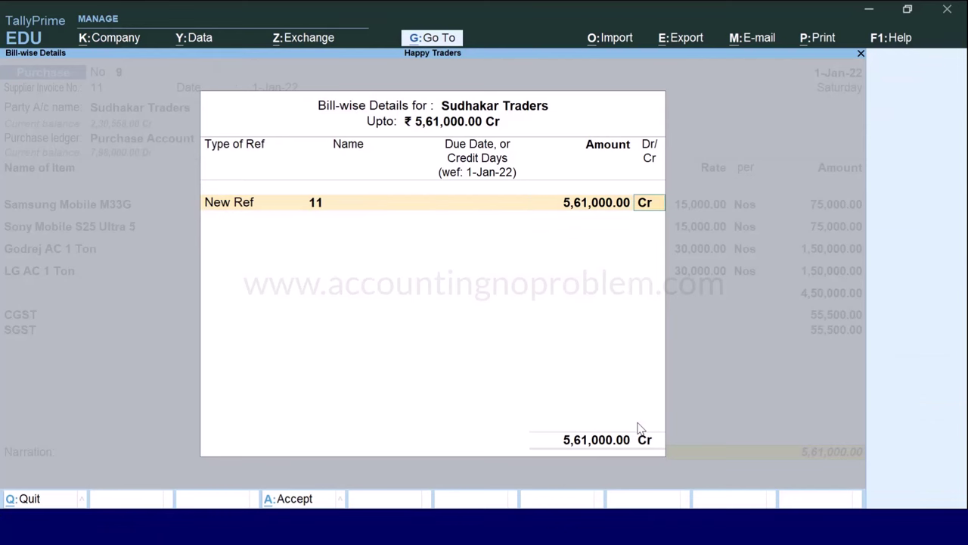
key(Return)
key(Return)
key(Return)
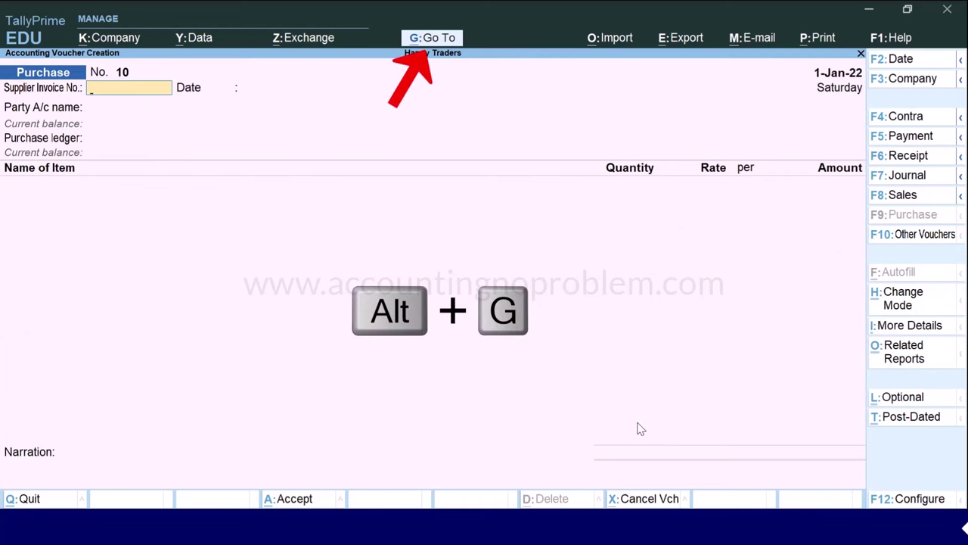
- Open the GSTR-2 report via Go To
key(alt+g)
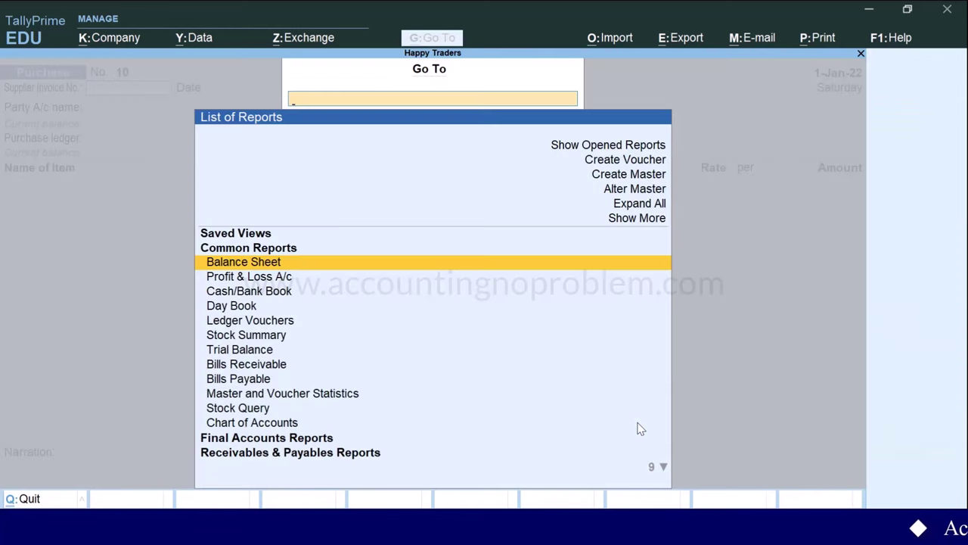
text(Gst)
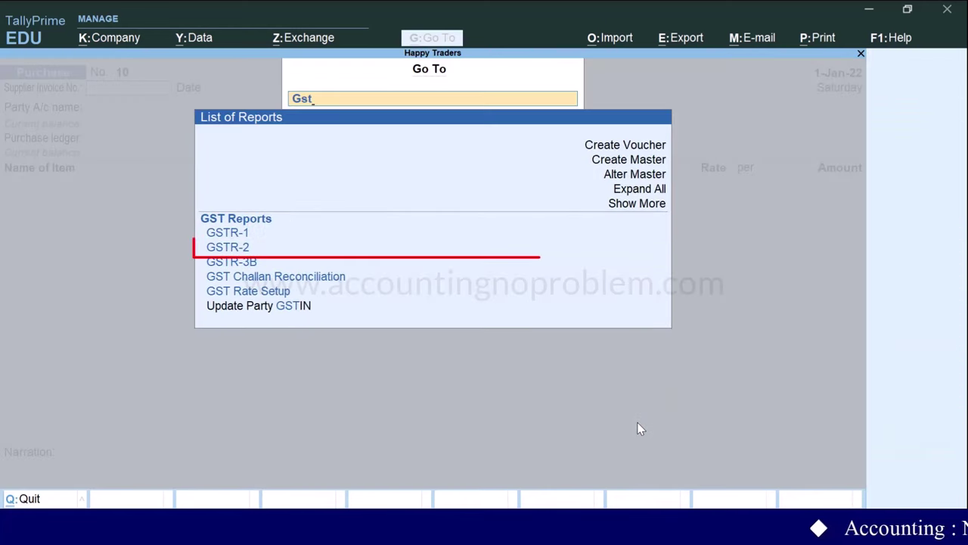
key(Down)
key(Return)
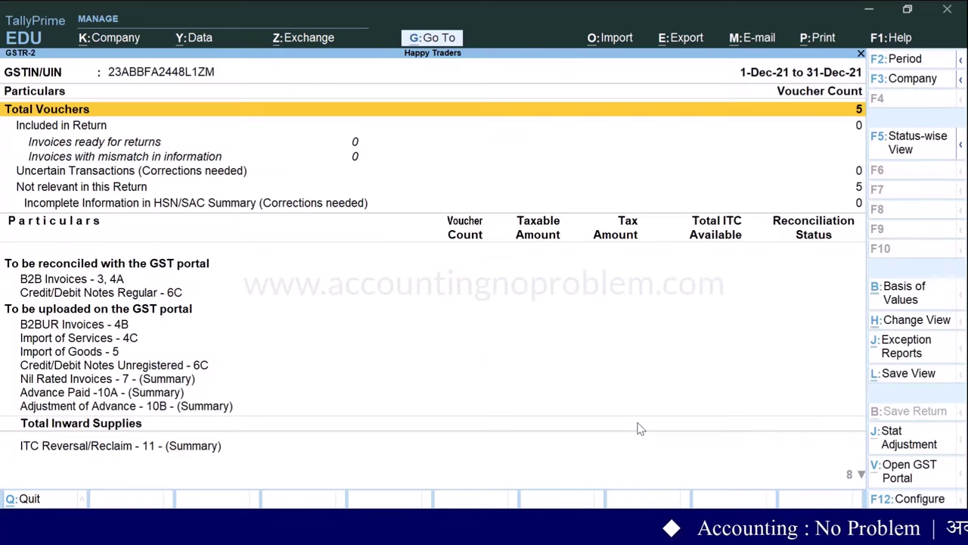
- Set the GSTR-2 period to 1-1-2022 through 31-1-2022 and open B2B Invoices
key(F2)
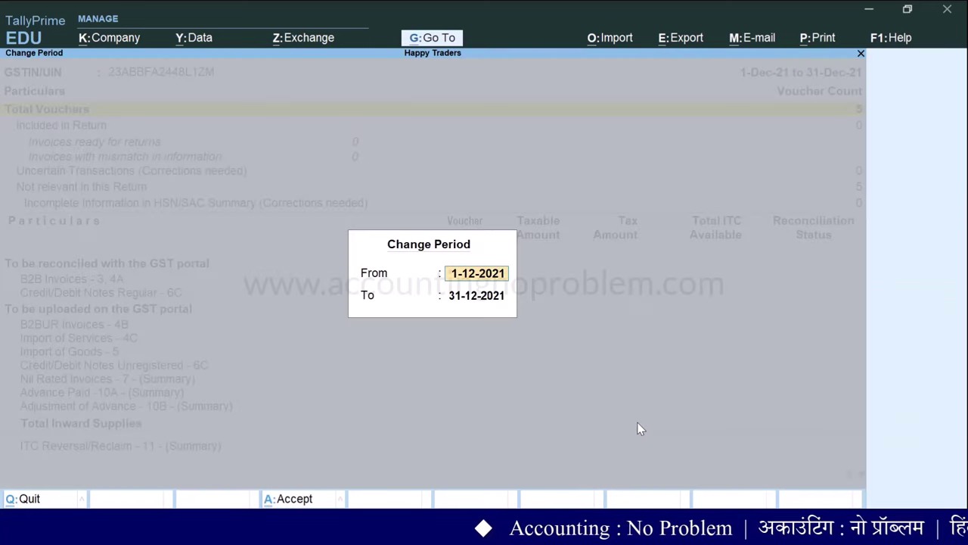
text(1)
key(Return)
text(31.1)
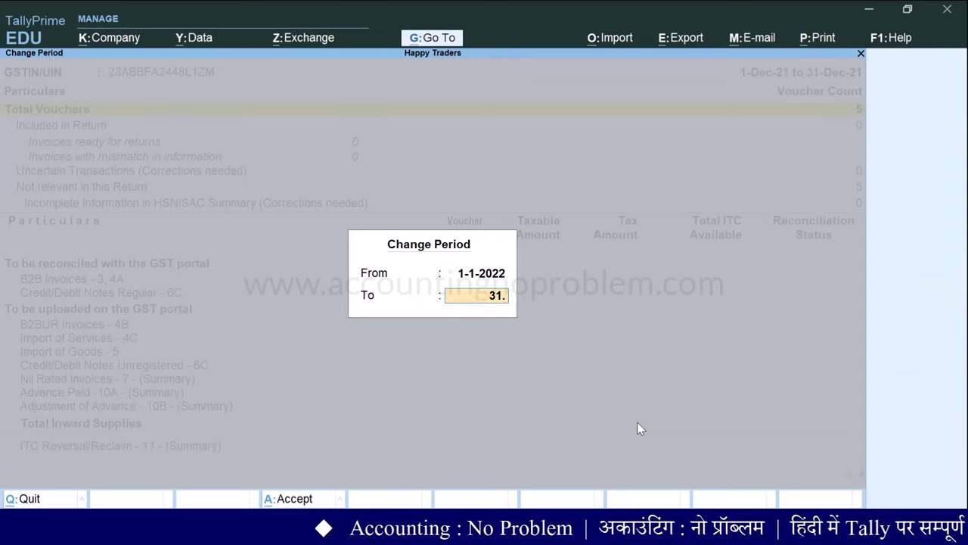
key(Return)
key(Down)
key(Down)
key(Down)
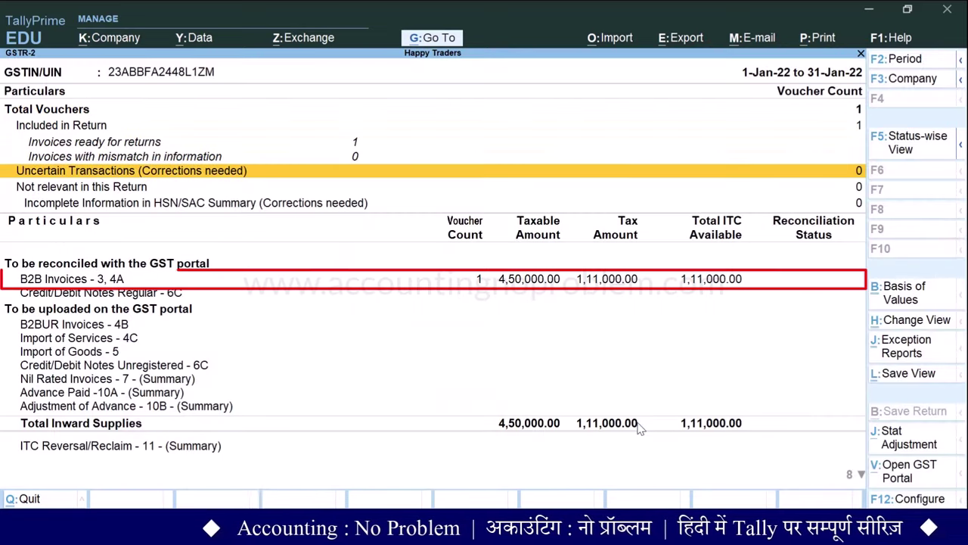
key(Down)
key(Return)
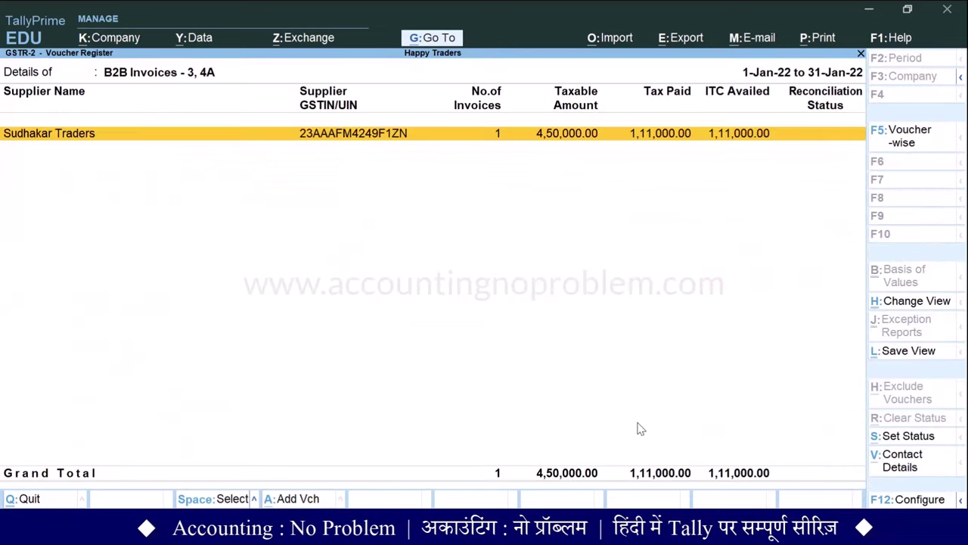
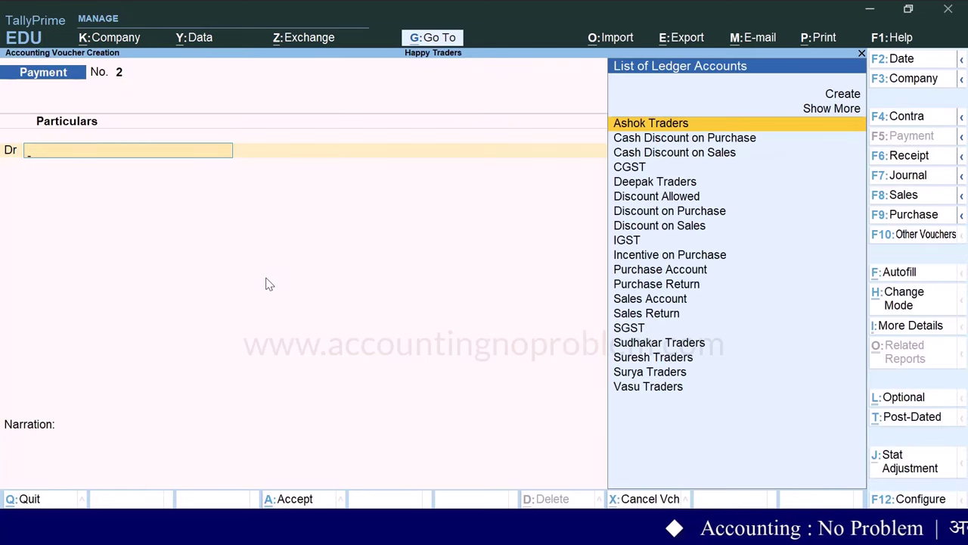
- Change the new voucher's type from Payment to Purchase with F9
key(F9)
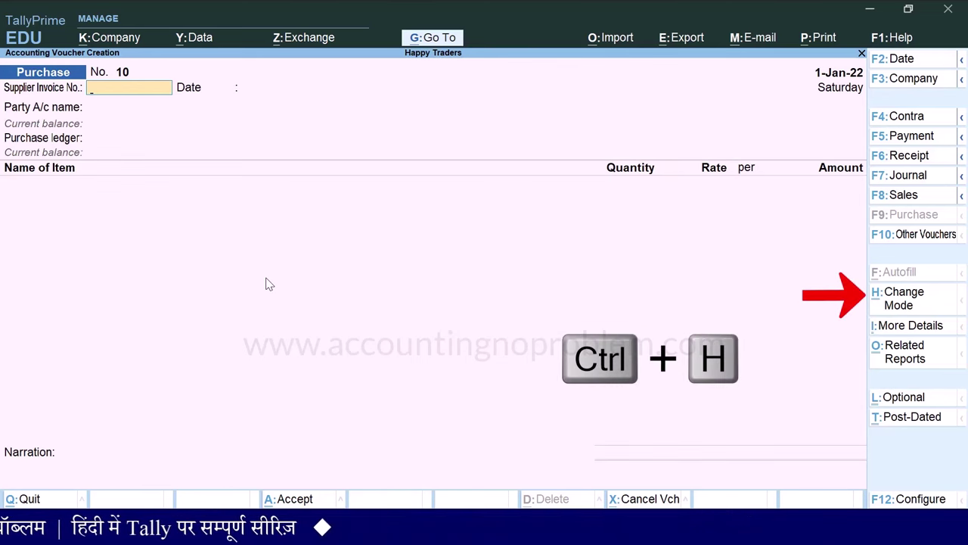
- Switch the purchase voucher to Accounting Invoice mode
key(ctrl+h)
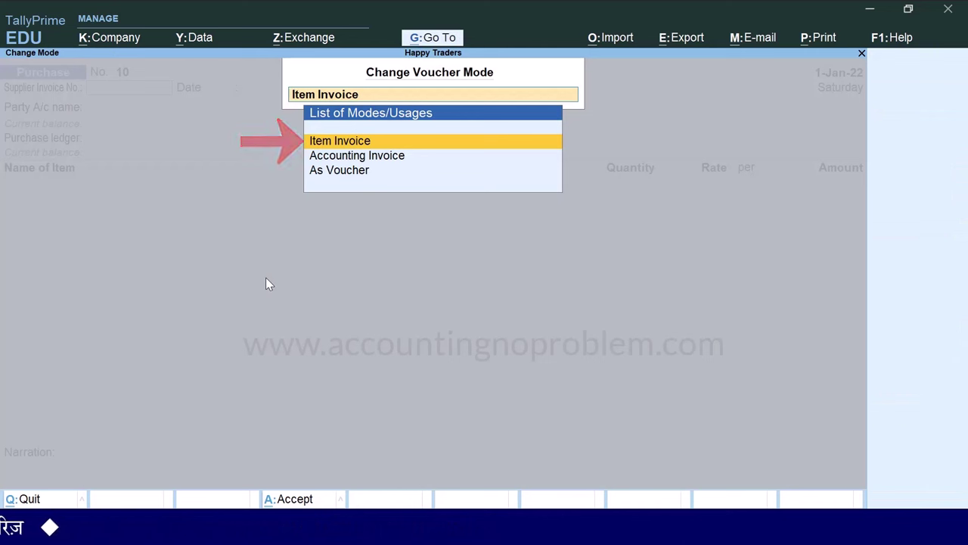
key(Down)
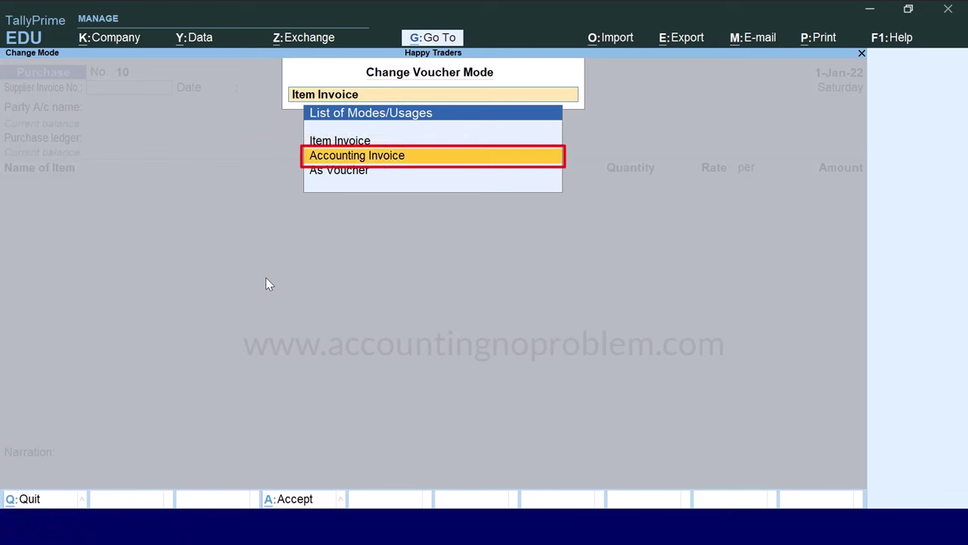
key(Return)
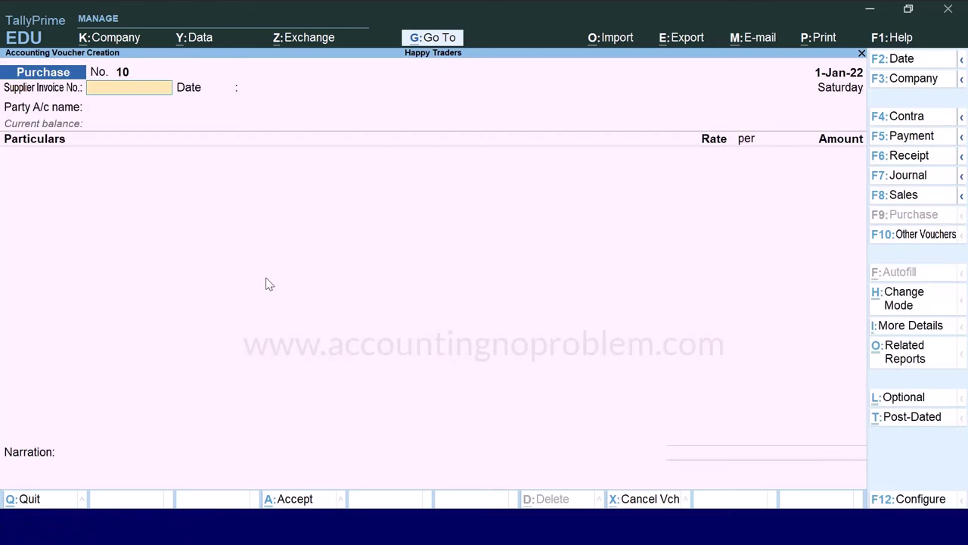
- Date the voucher 1-Jan-22 and enter supplier invoice No. 11 dated 1-Jan-22
key(F2)
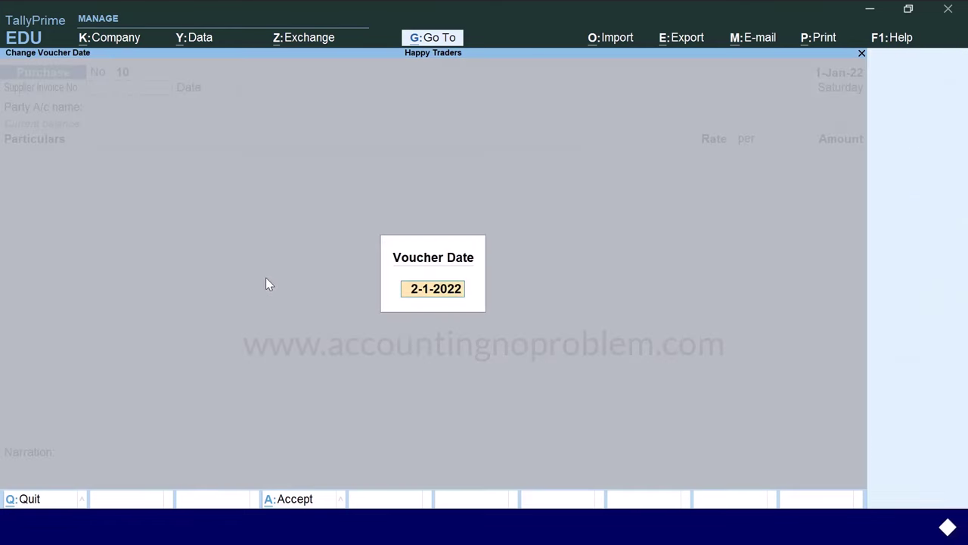
text(1.1)
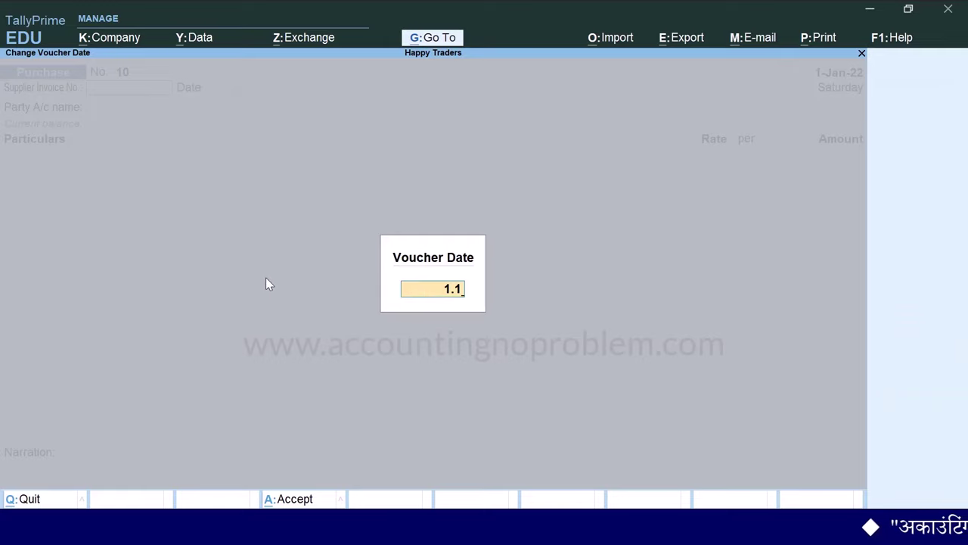
key(Return)
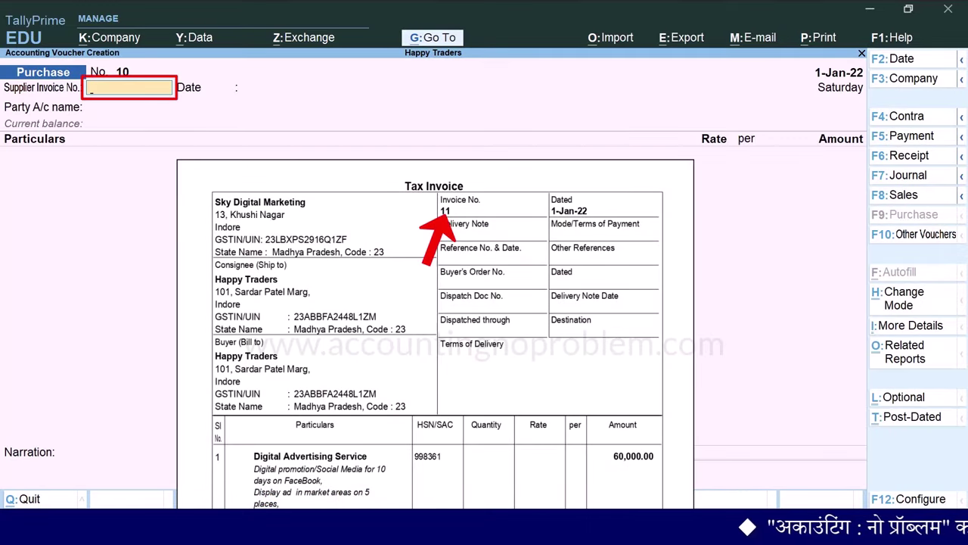
text(11)
key(Return)
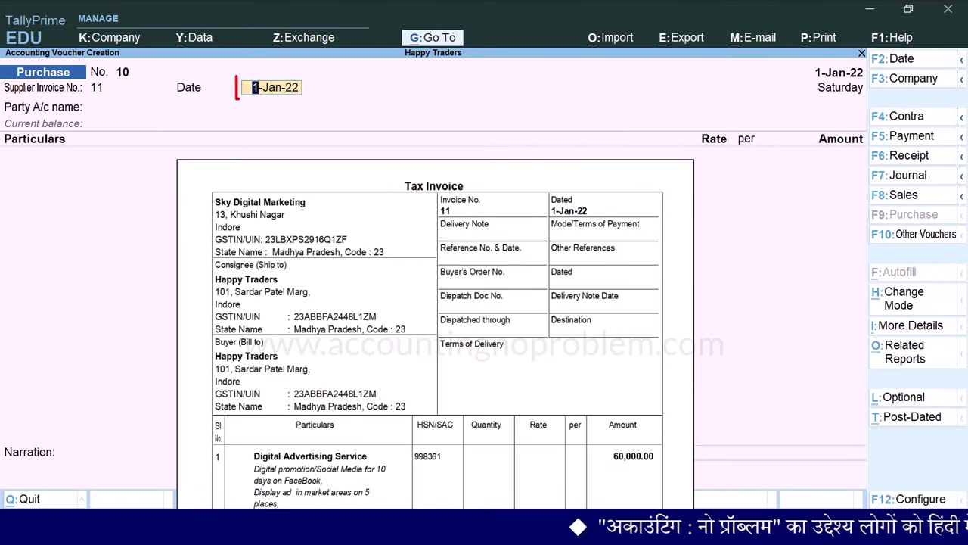
text(1.1)
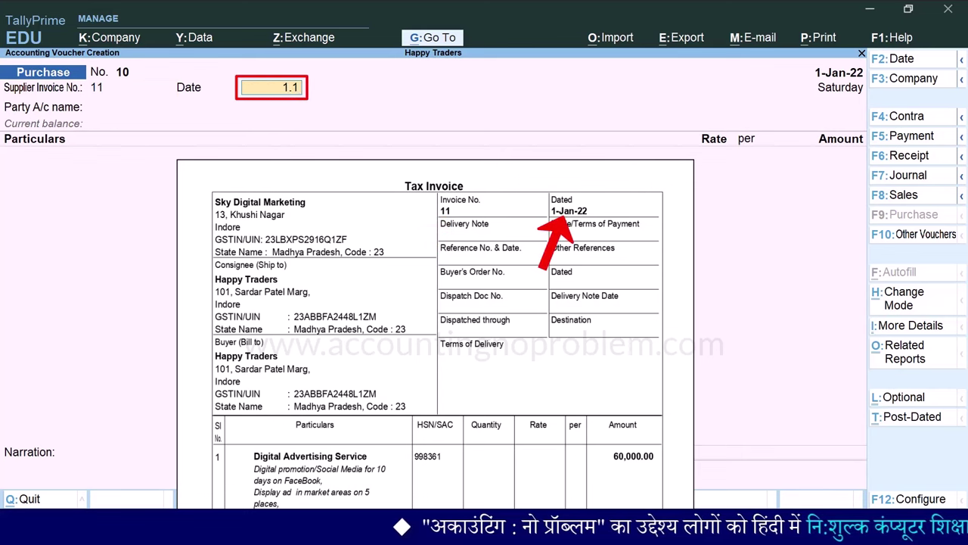
key(Return)
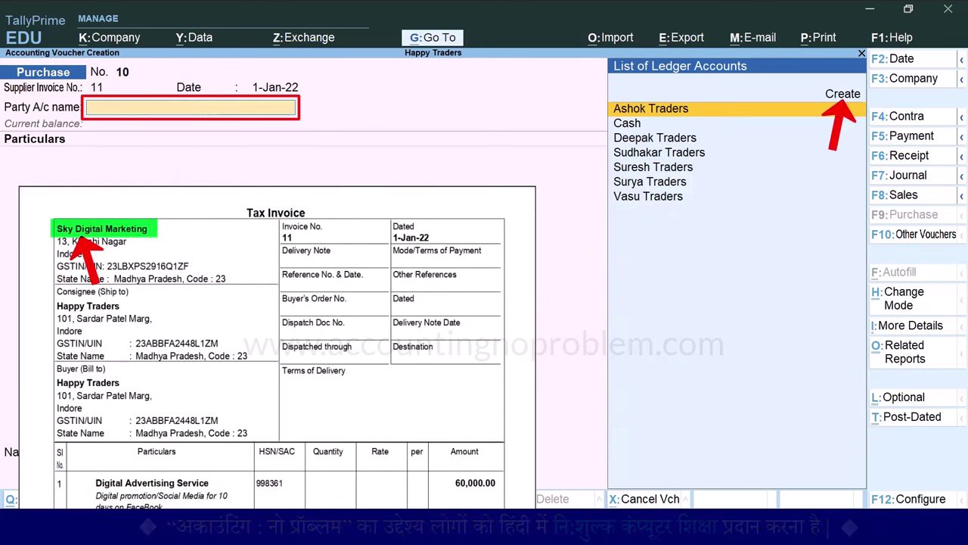
- Start party ledger Sky Digital Marketing under Sundry Creditors with bill-by-bill balances on
key(alt+c)
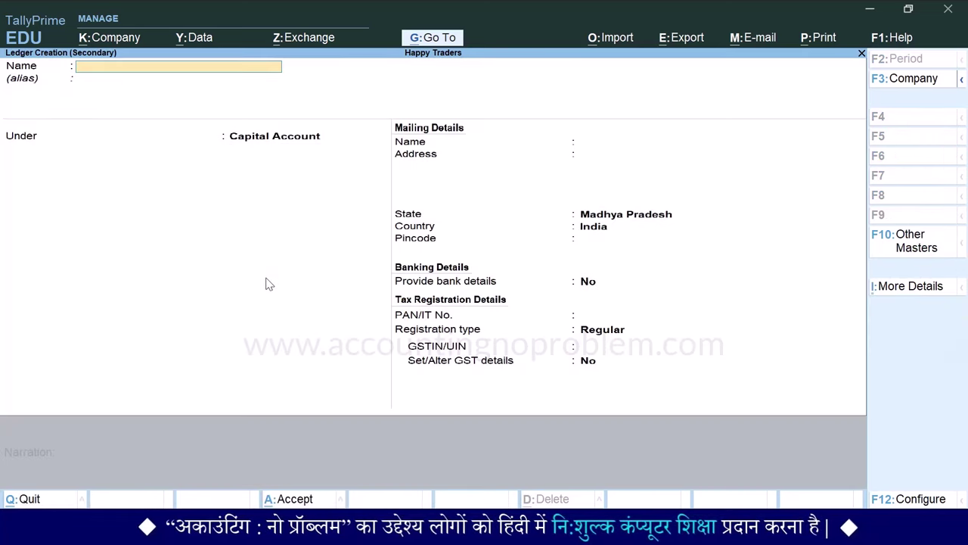
key(Return)
key(Return)
text(S)
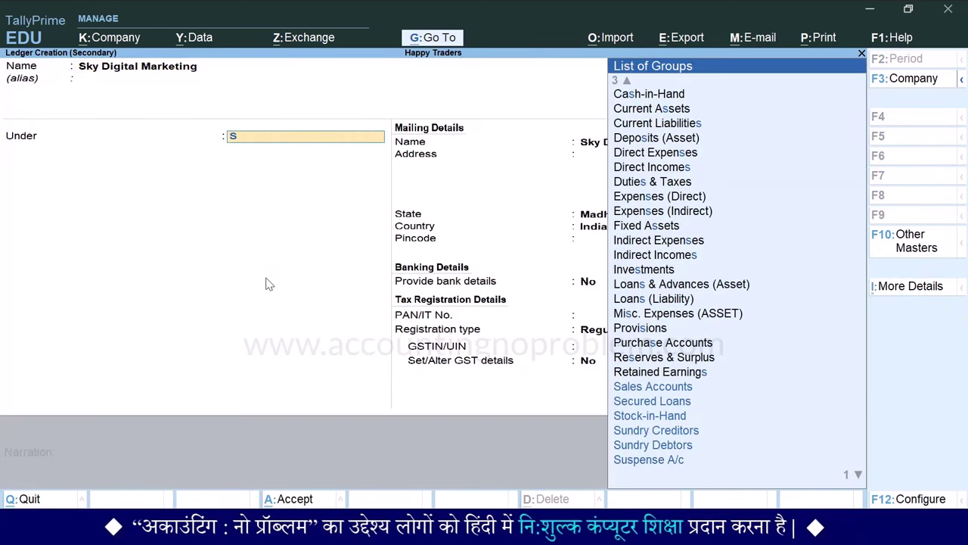
key(Down)
key(Down)
key(Down)
key(Return)
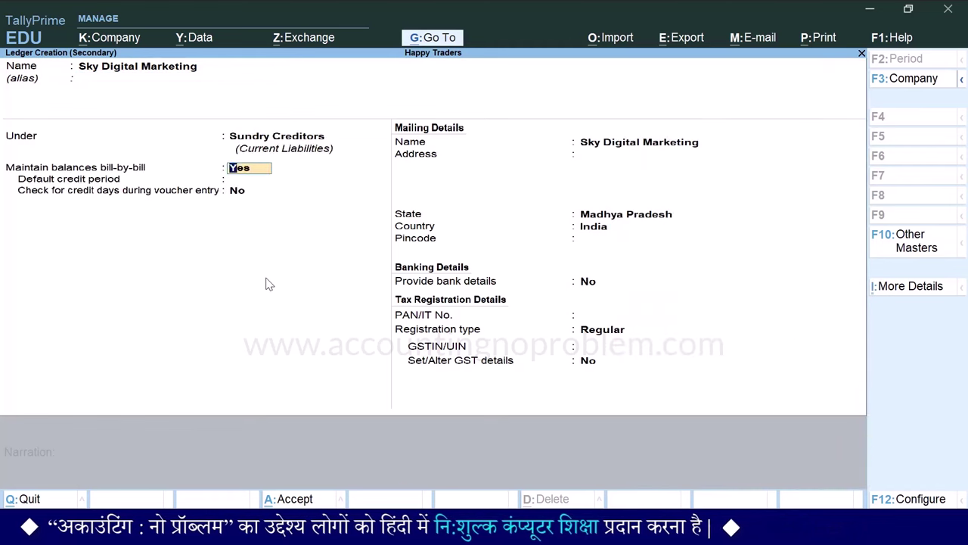
key(Return)
key(Return)
key(Return)
- Enter the supplier's Indore address, Madhya Pradesh state and GSTIN, then save the ledger
key(Return)
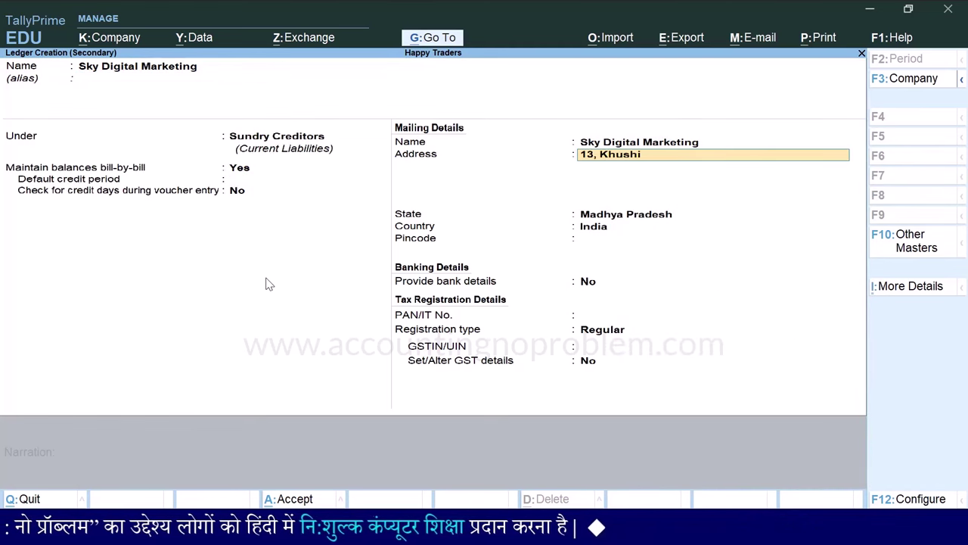
key(Return)
text(Indore)
key(Return)
key(Return)
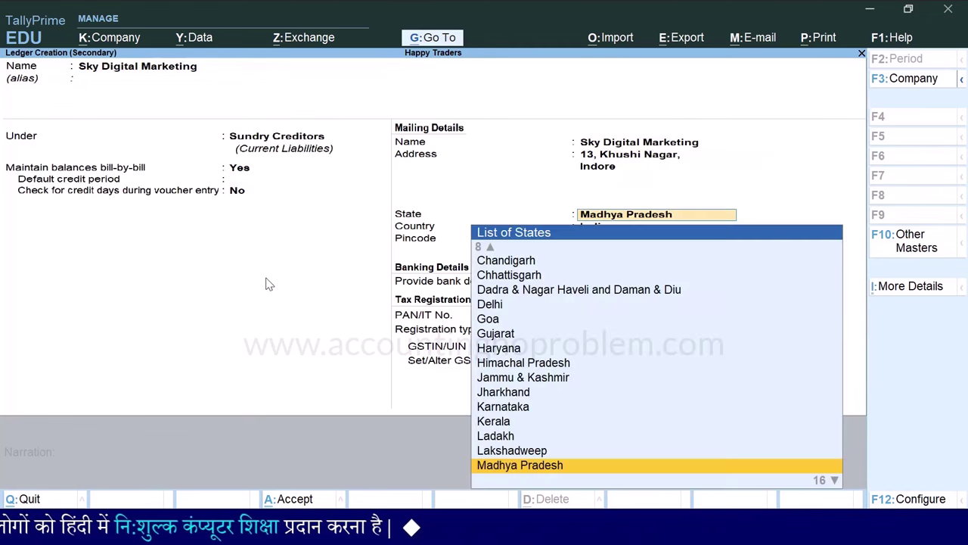
key(Return)
key(Return)
key(Return)
key(Return)
key(Return)
key(Return)
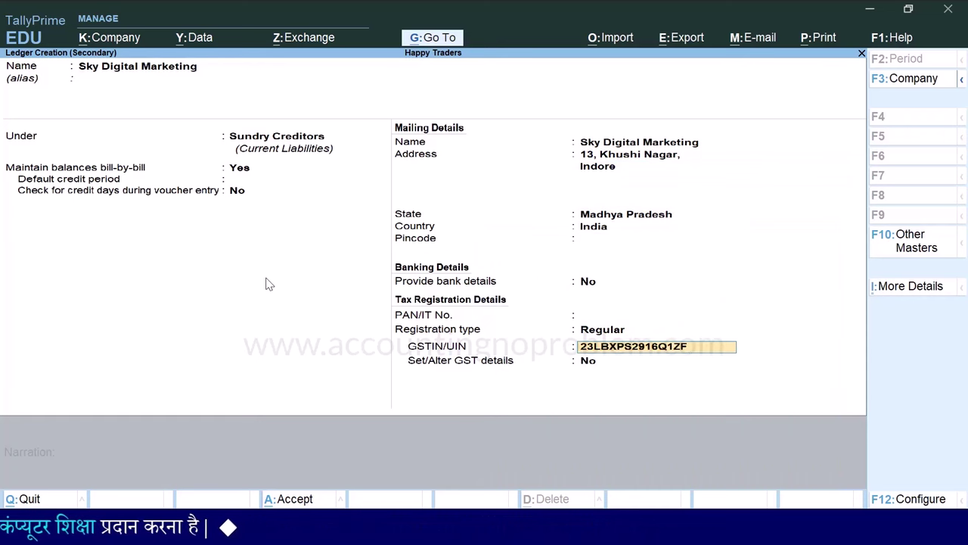
key(Return)
key(Return)
key(Return)
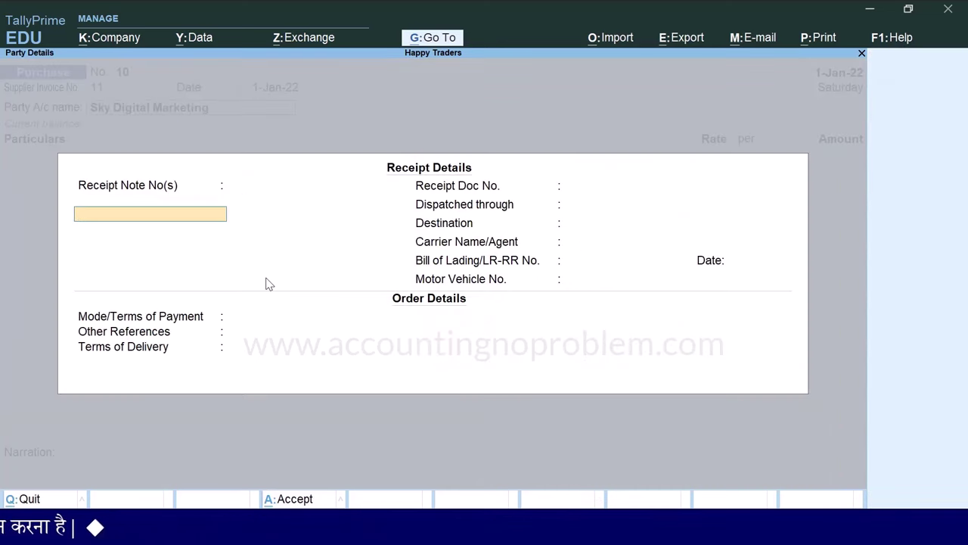
key(ctrl+a)
key(ctrl+a)
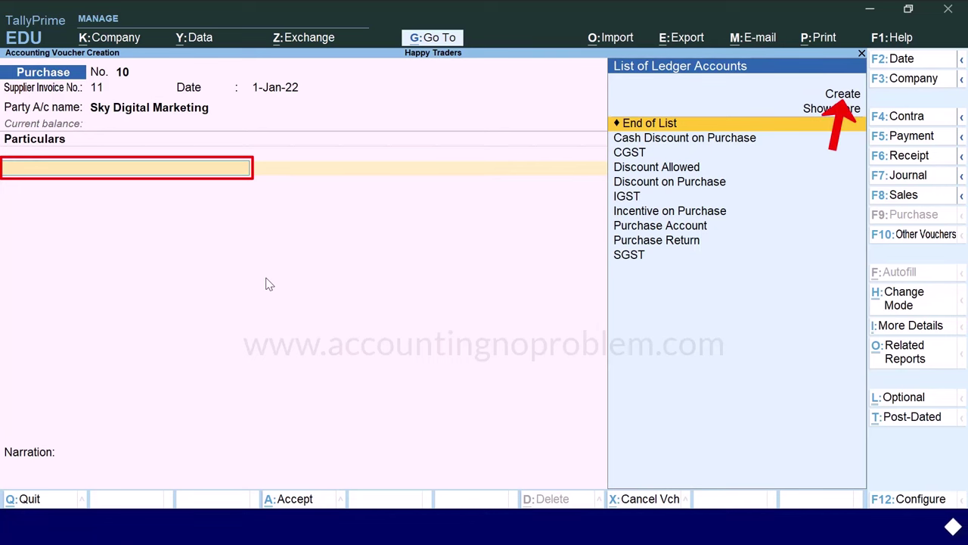
- Create ledger Digital Advertising Service under Indirect Expenses, GST applicable, and open its GST details
key(Up)
key(Up)
key(Return)
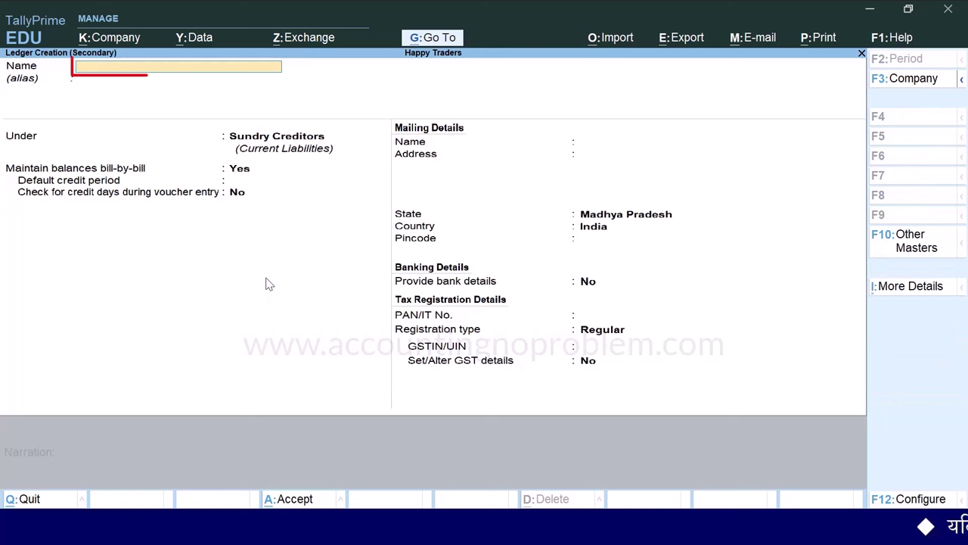
text(Digital Advertising Service)
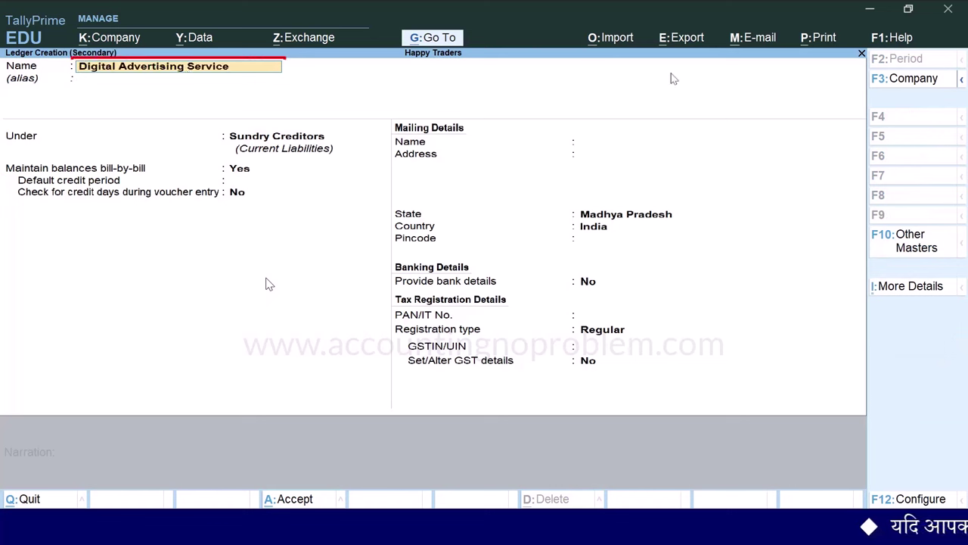
key(Return)
key(Return)
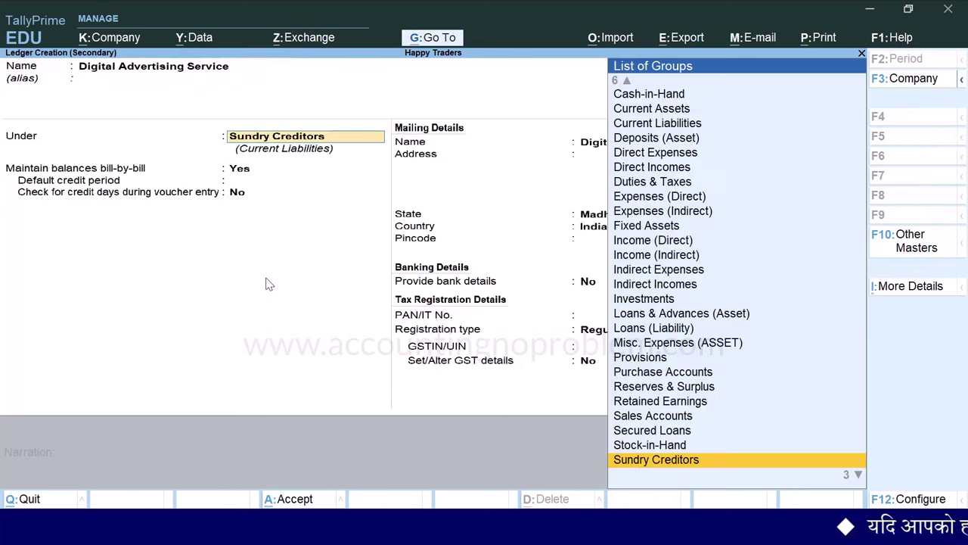
text(I)
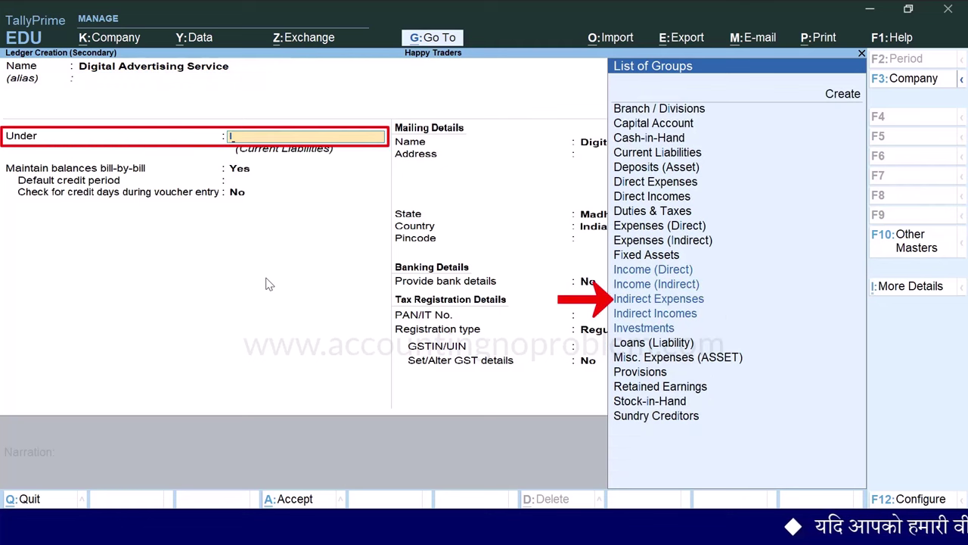
key(Down)
key(Down)
key(Return)
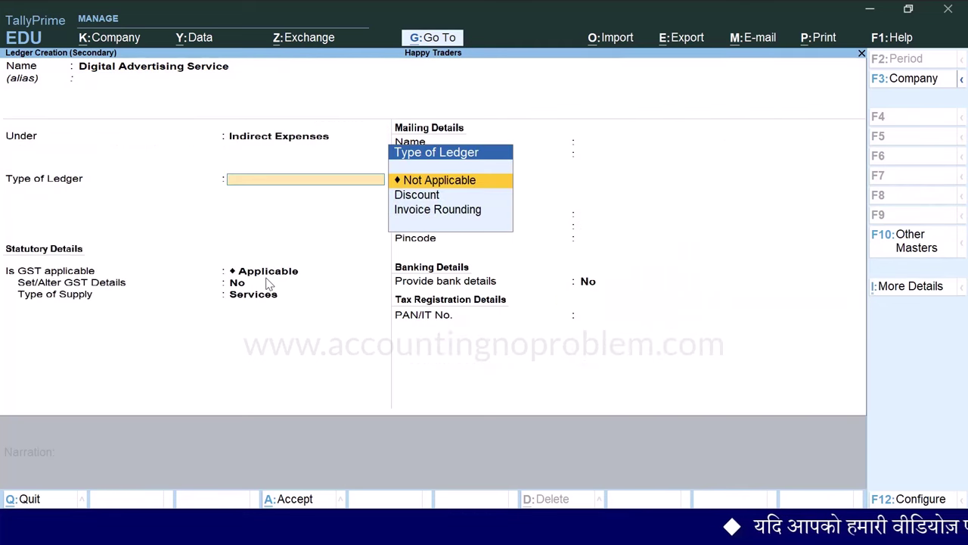
key(Return)
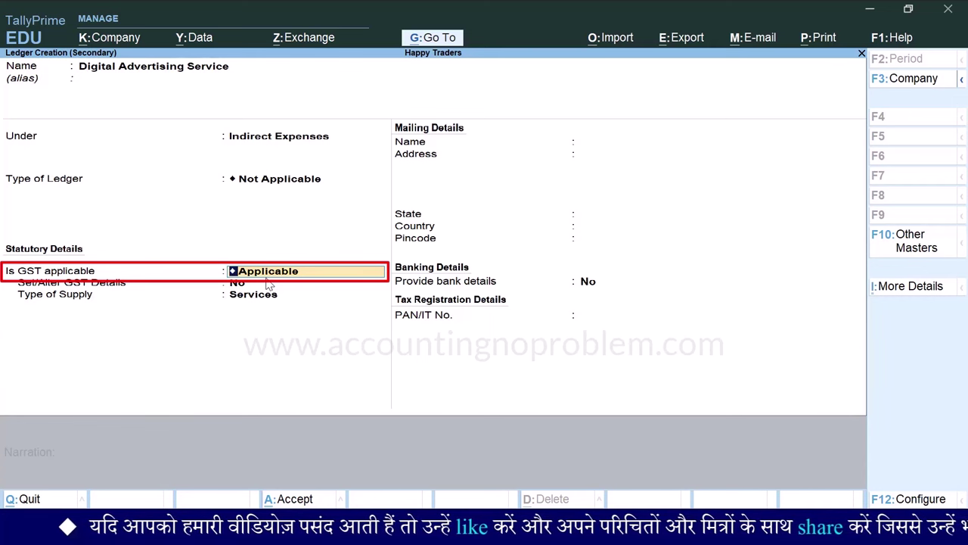
key(Return)
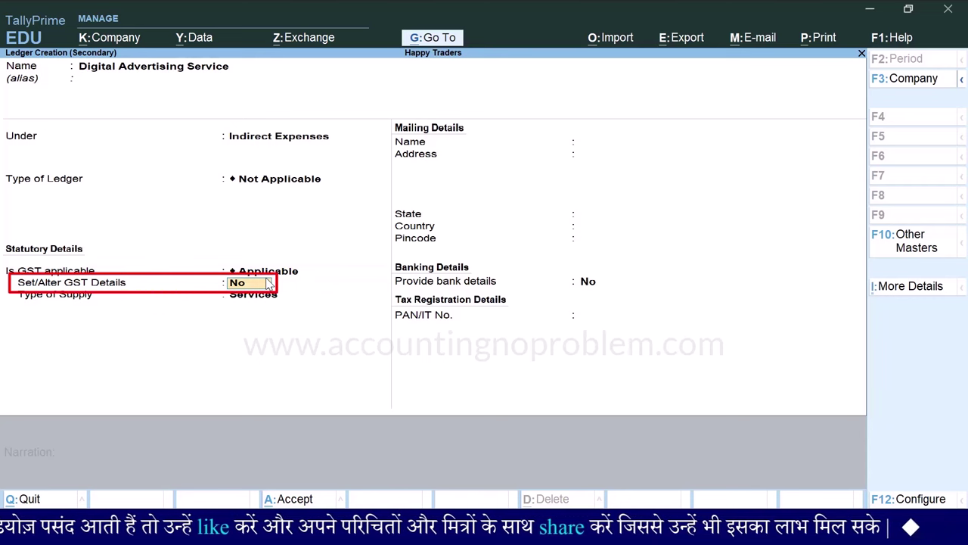
key(Return)
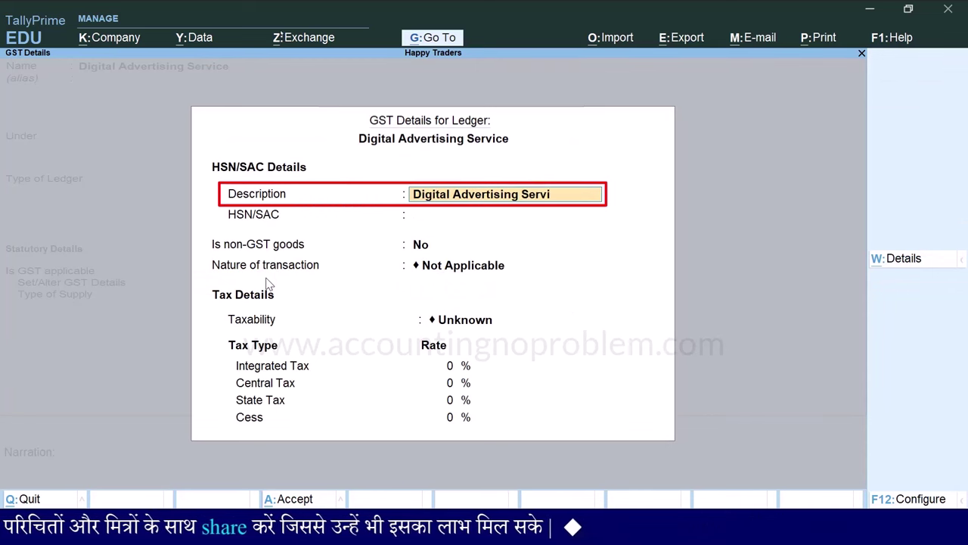
- Give the ledger SAC 998361, Taxable, at 18% integrated tax split 9% central and 9% state
key(Return)
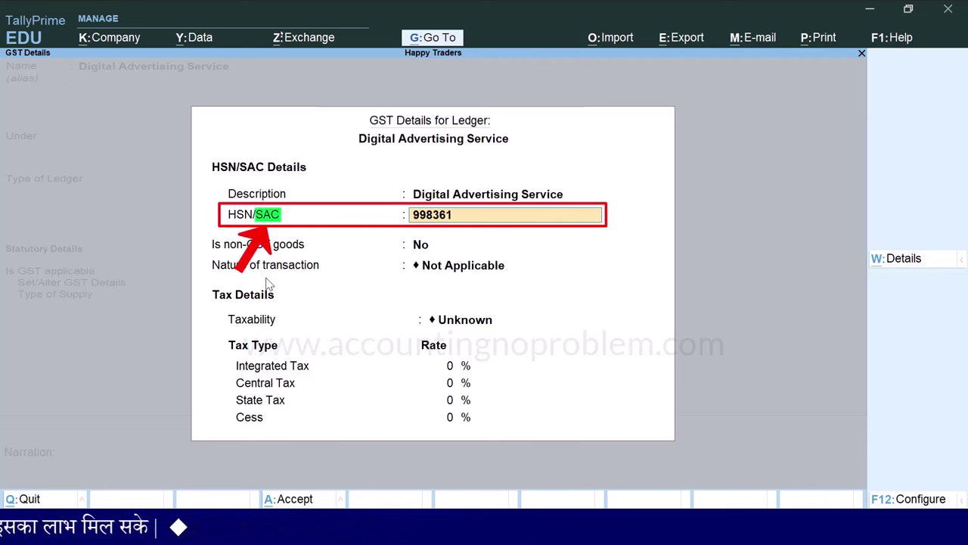
key(Return)
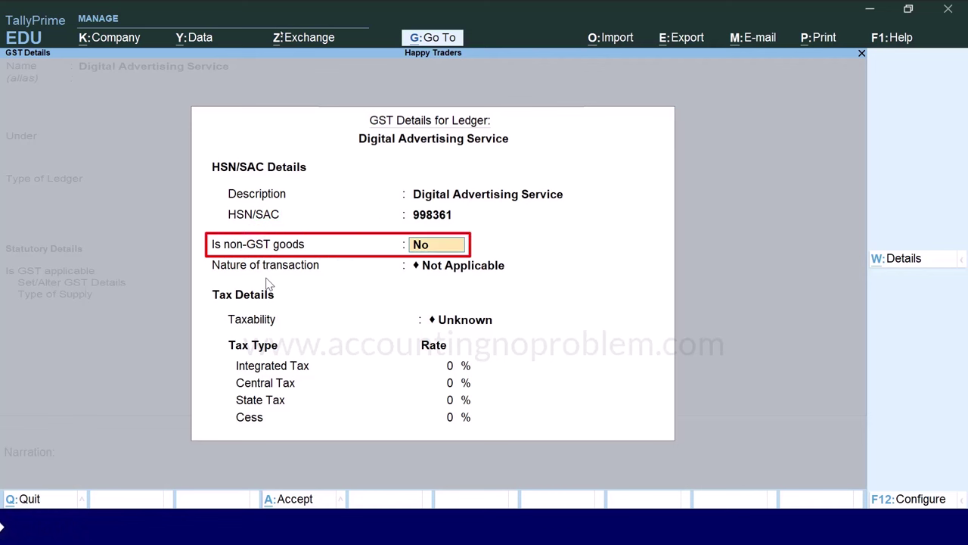
key(Return)
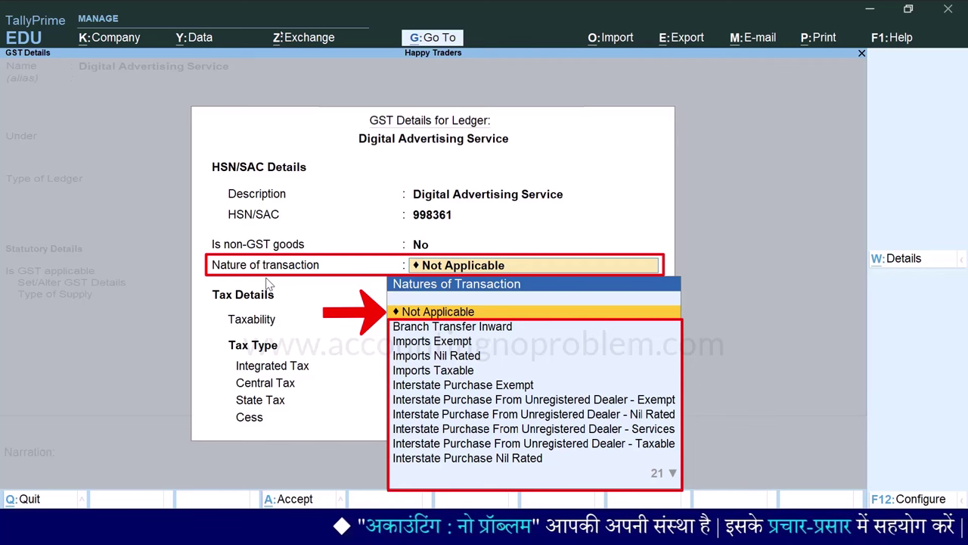
key(Return)
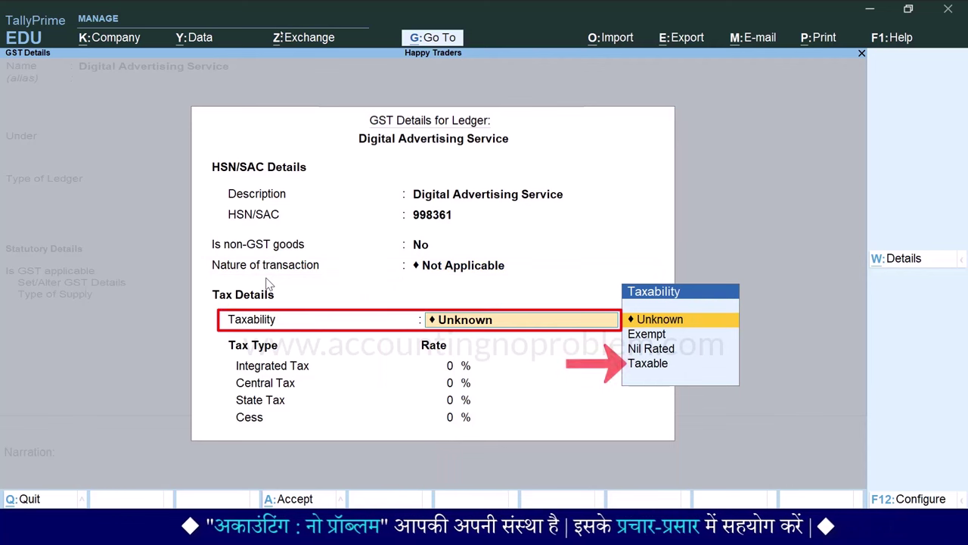
key(Down)
key(Down)
key(Down)
key(Return)
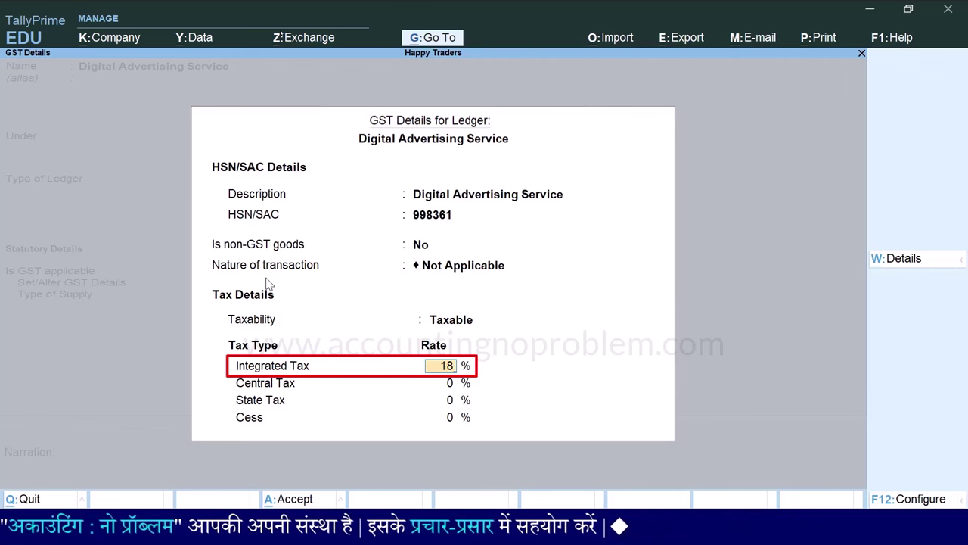
key(Return)
key(Return)
key(Return)
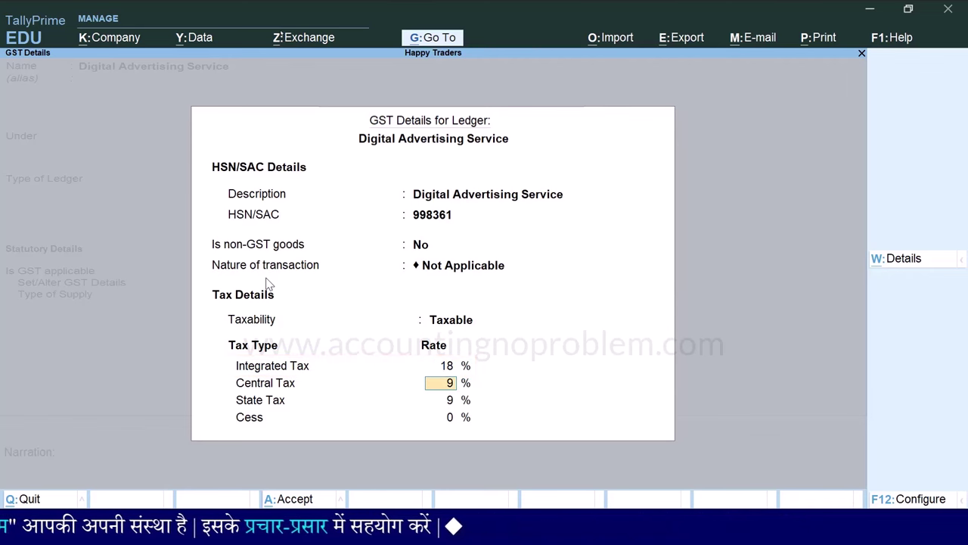
key(Return)
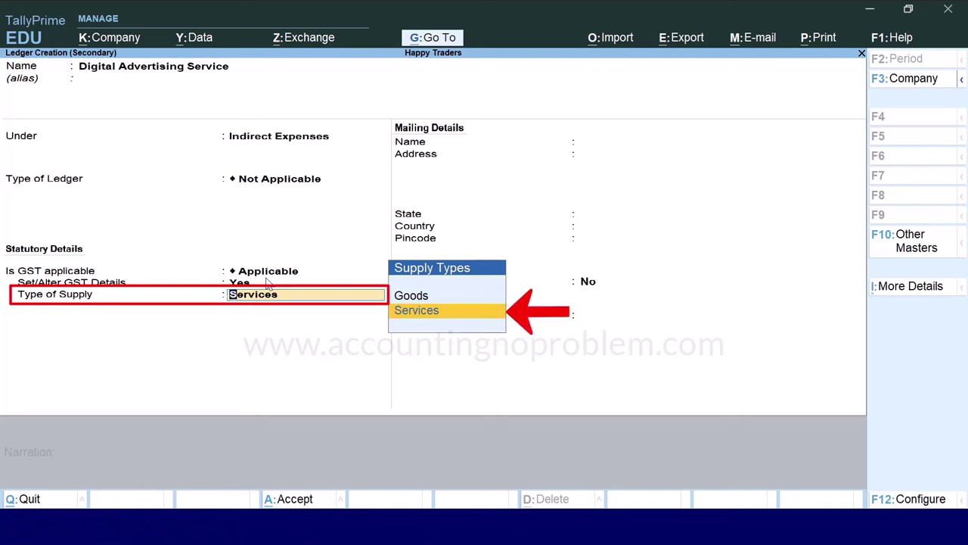
- Set the supply type to Services, skip bank details, and save the ledger
key(Return)
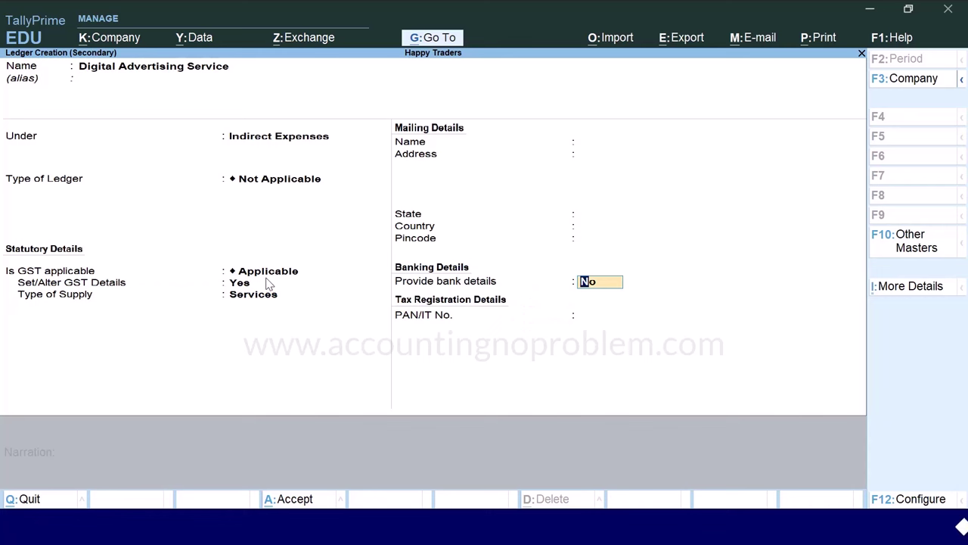
key(Return)
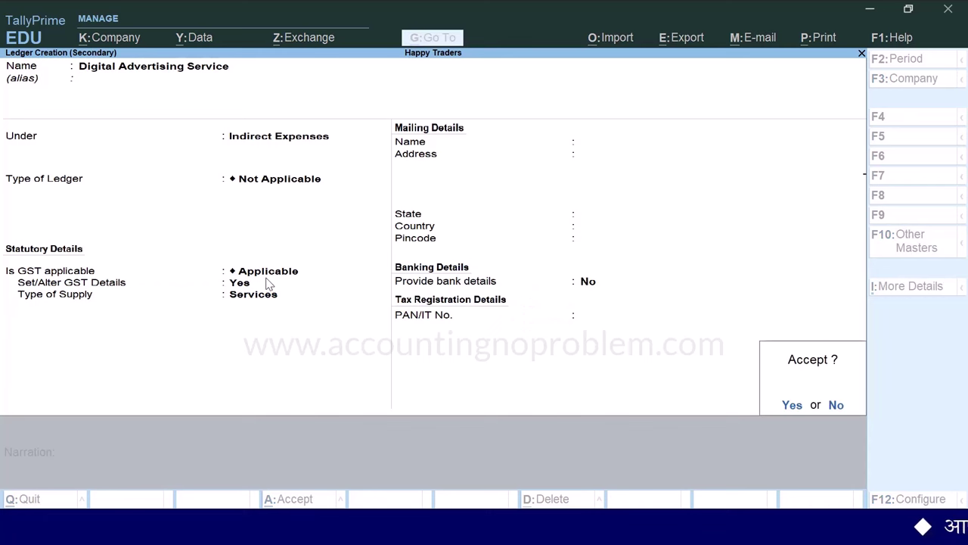
key(Return)
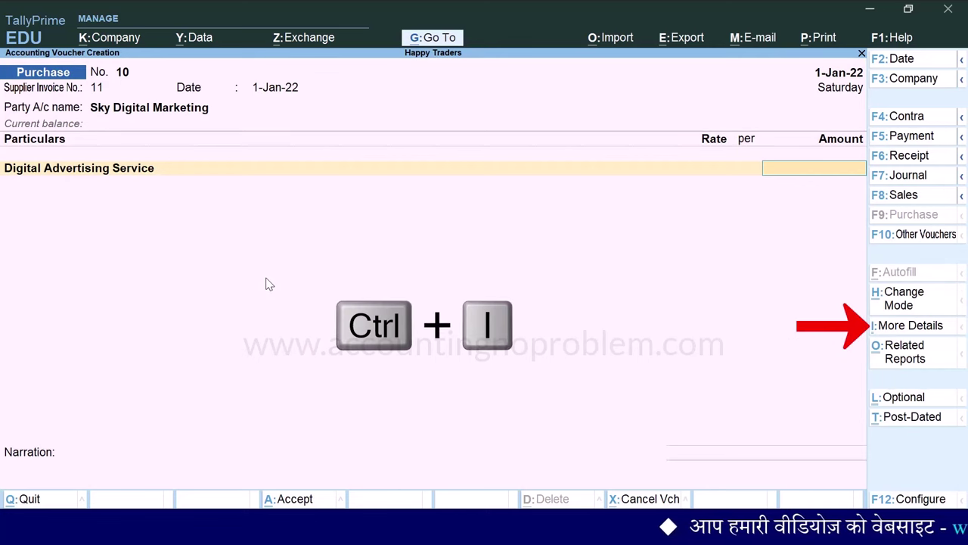
- Add five ledger description lines, from 10-day Facebook promotion to 3-day local TV advertising
key(ctrl+i)
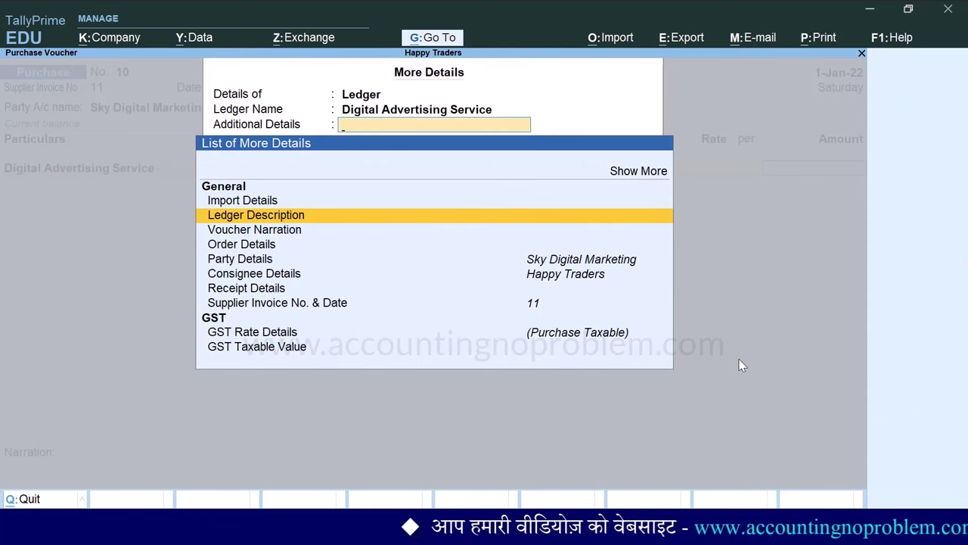
key(Return)
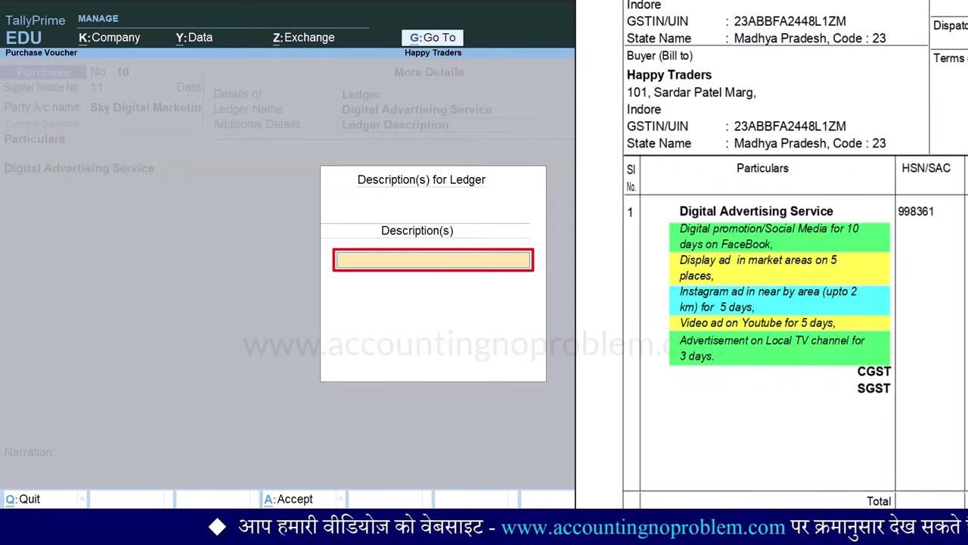
text(Digital promotion/Social Media for 10 days on FaceBook,)
key(Return)
text(Display ad in market areas on 5 places,)
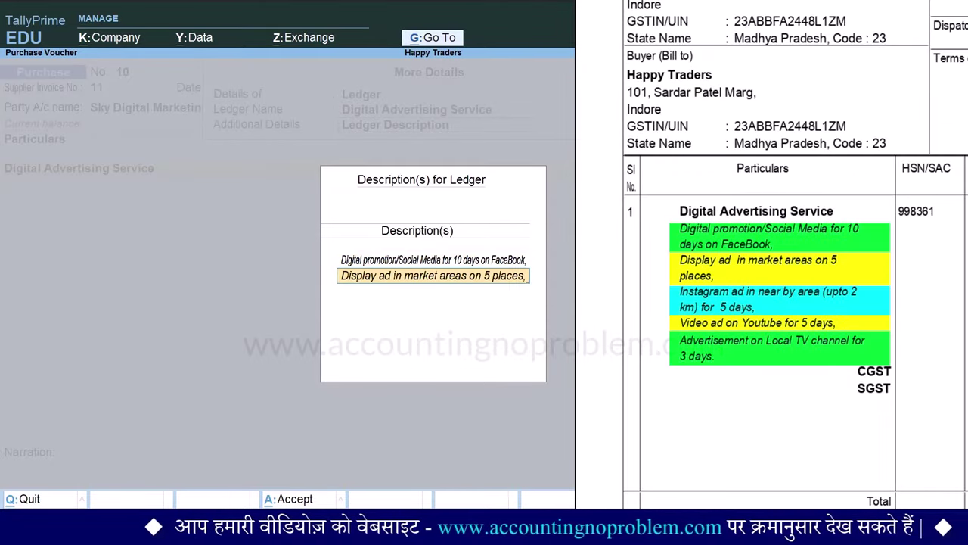
key(Return)
text(Instagram ad in near by area (upto 2 km) for 5 days,)
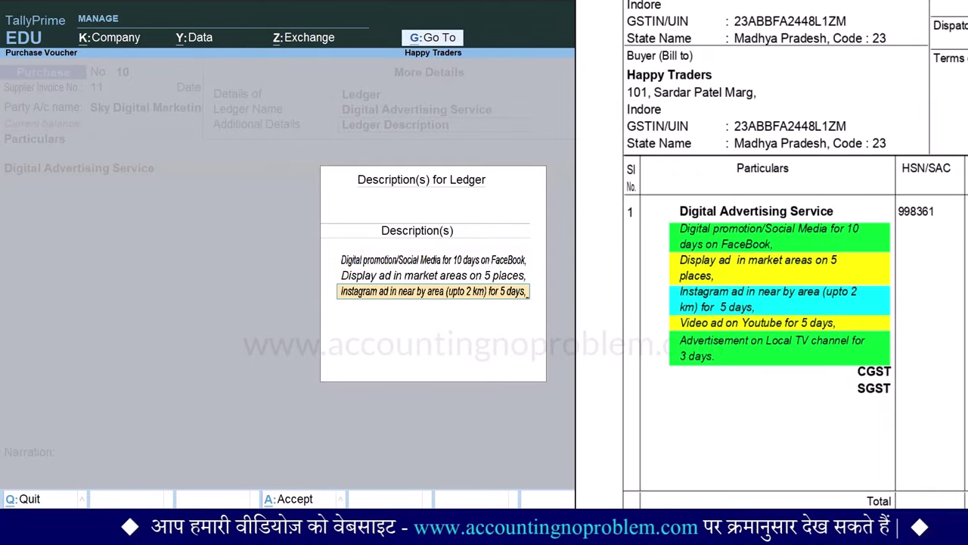
key(Return)
text(Video ad on Youtube for 5 days,)
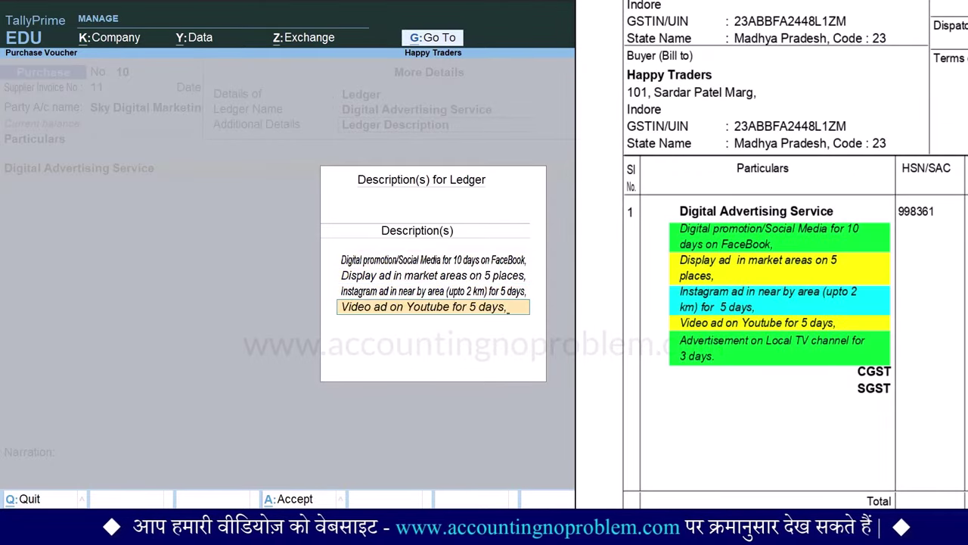
key(Return)
text(Advertisement on Local TV channel for 3 days.)
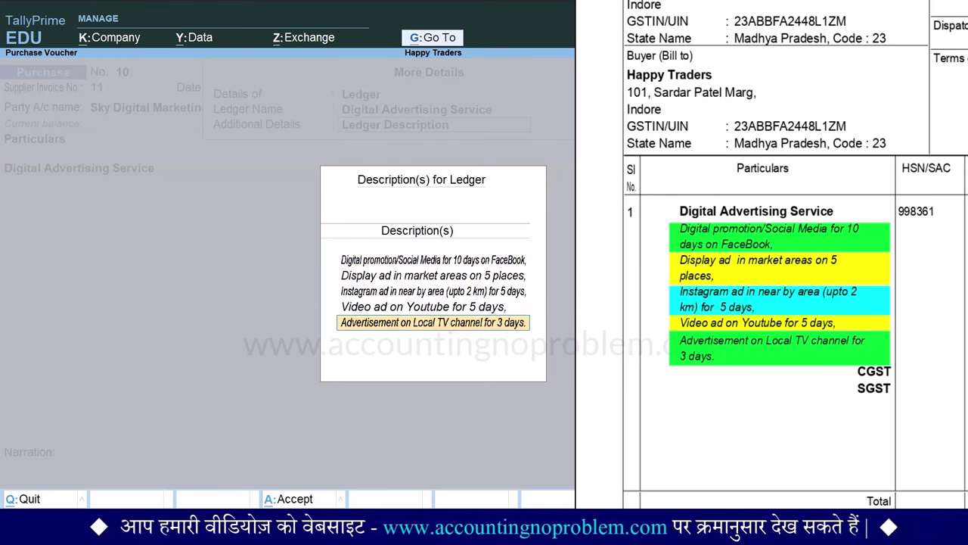
key(Return)
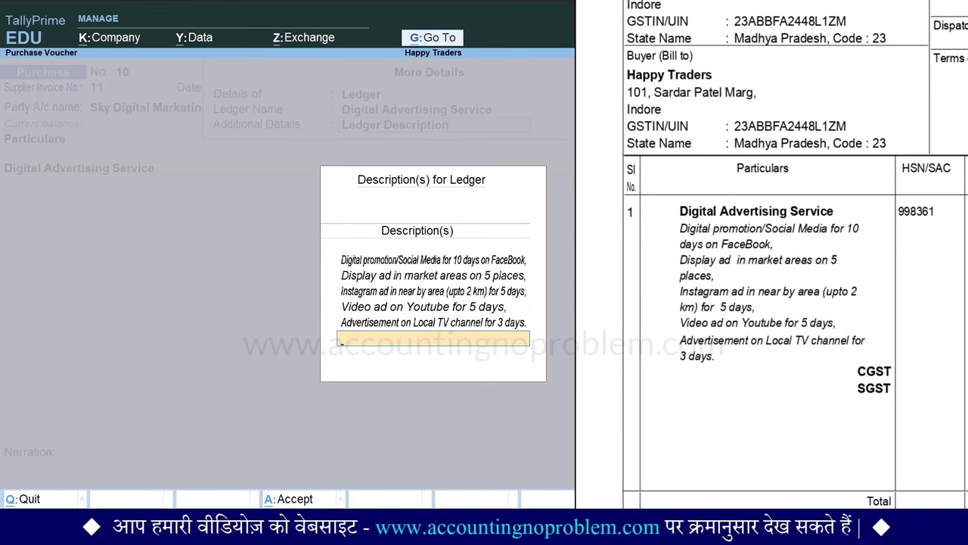
key(Return)
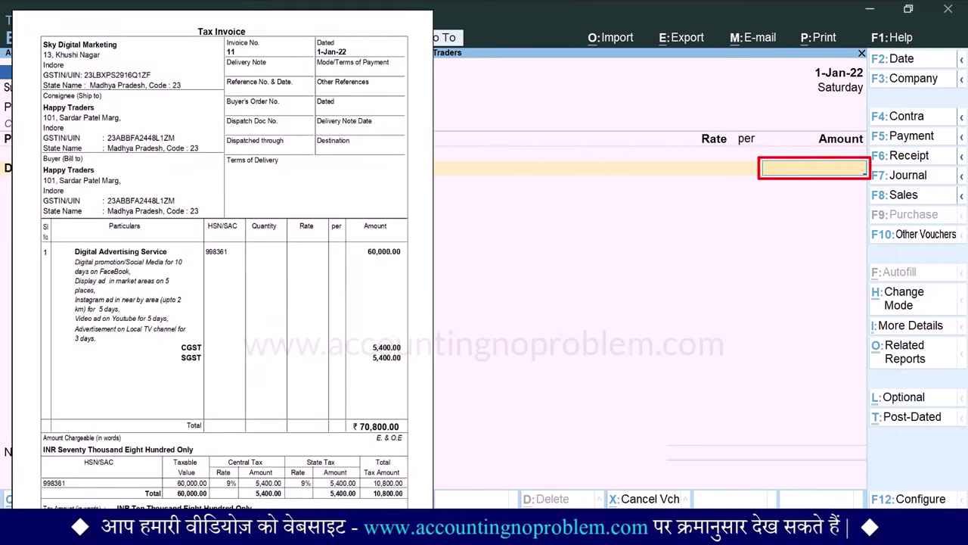
- Enter 60,000 for the service line and add CGST and SGST lines of 5,400 each
text(60000)
key(Return)
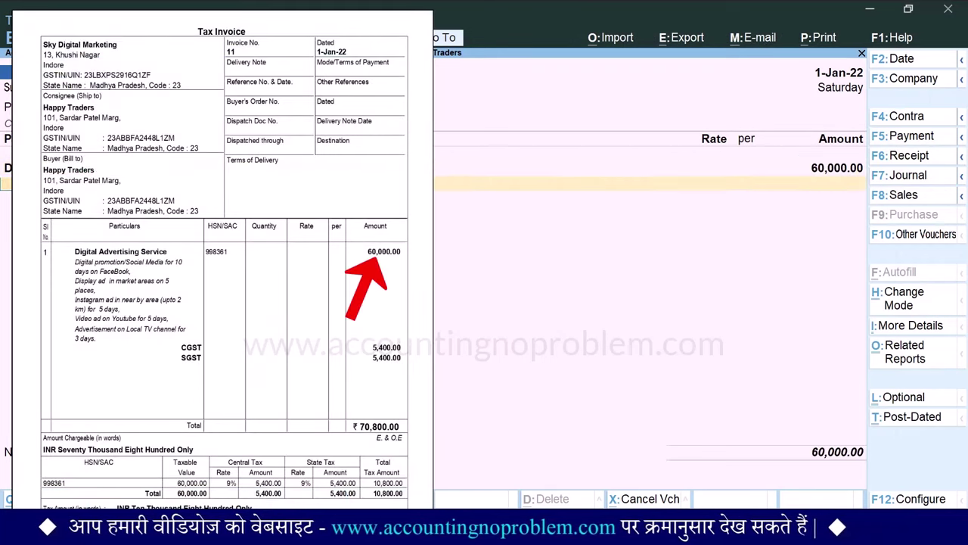
text(C)
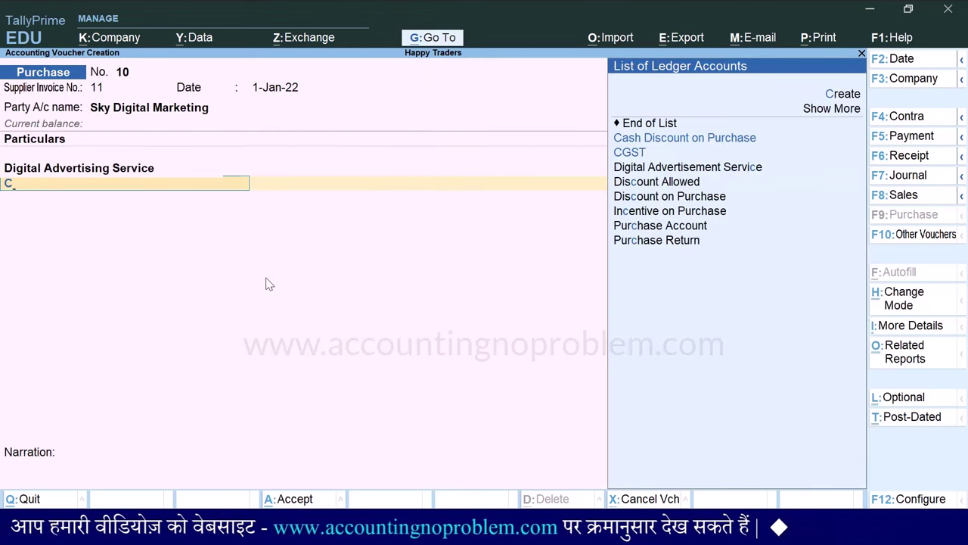
key(Down)
key(Down)
key(Return)
key(Return)
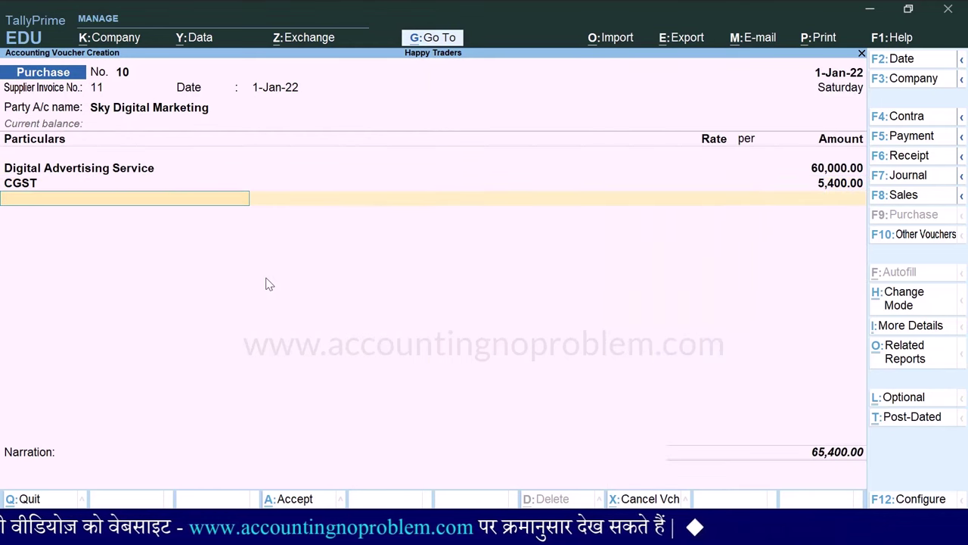
text(S)
key(Return)
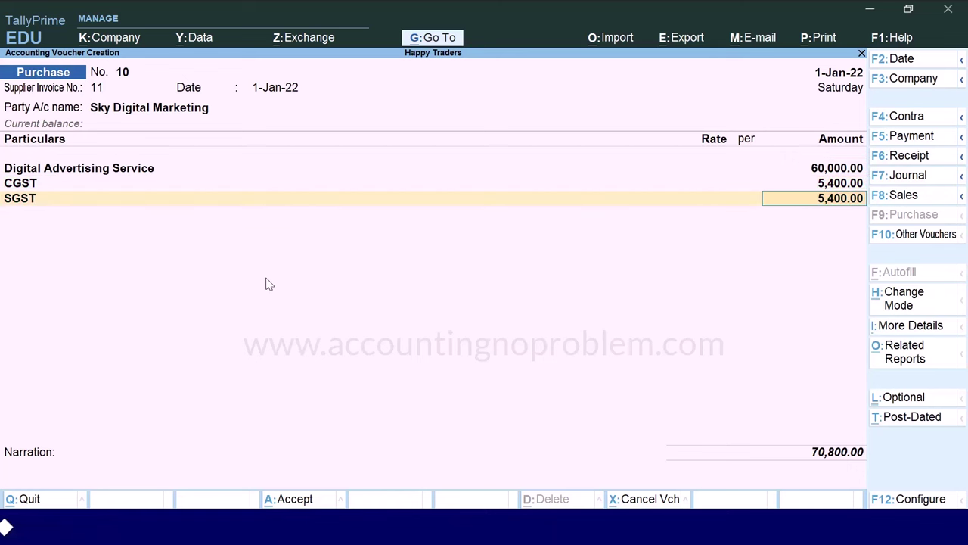
key(Return)
key(Return)
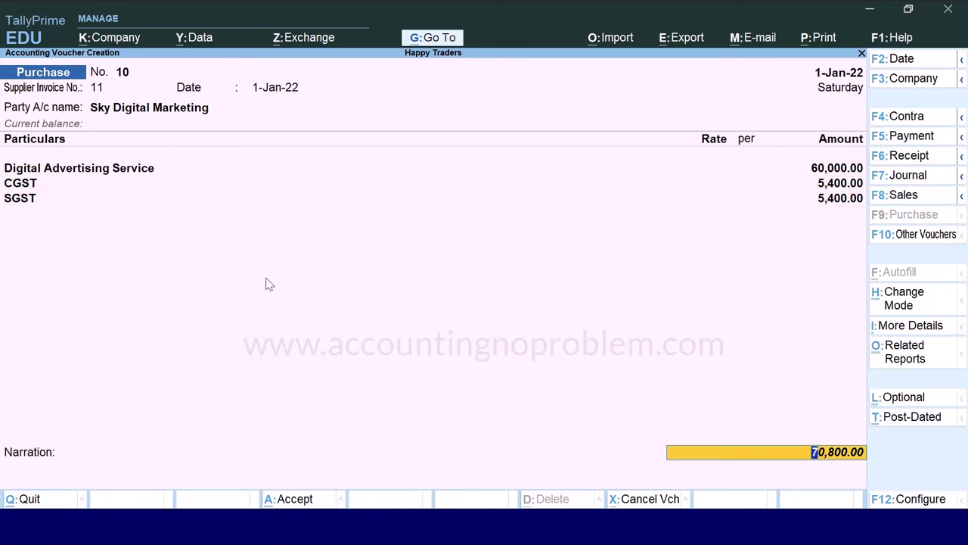
key(Return)
- Record the bill as New Ref 11, add narration 'Being Advertising Services and promotion services purchased.' and save
key(Return)
key(Return)
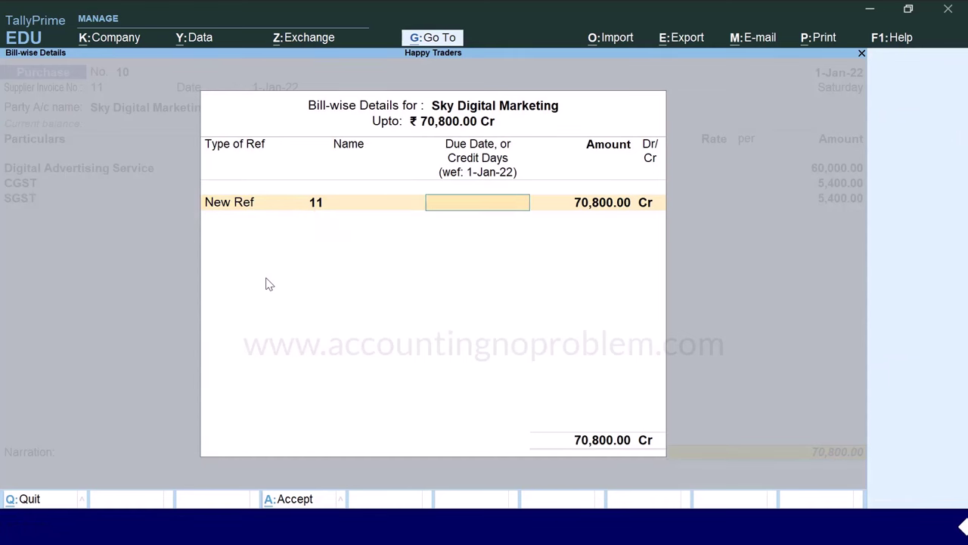
key(Return)
key(Return)
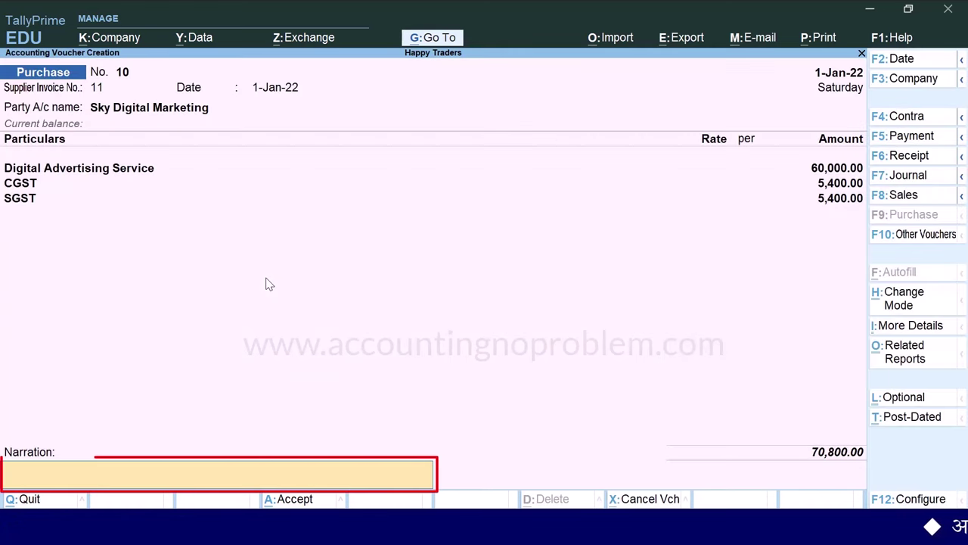
text(Being Advertising Services and promotion services purchased.)
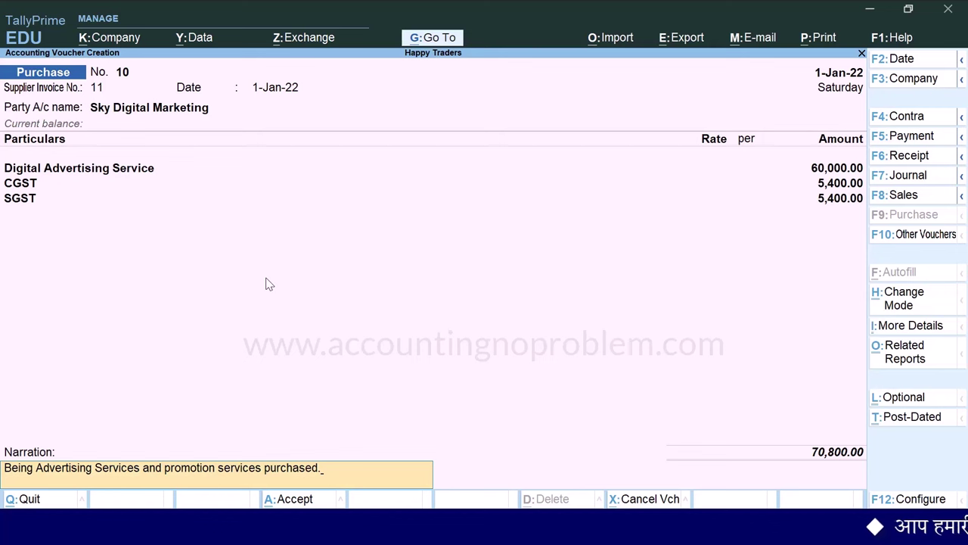
key(Return)
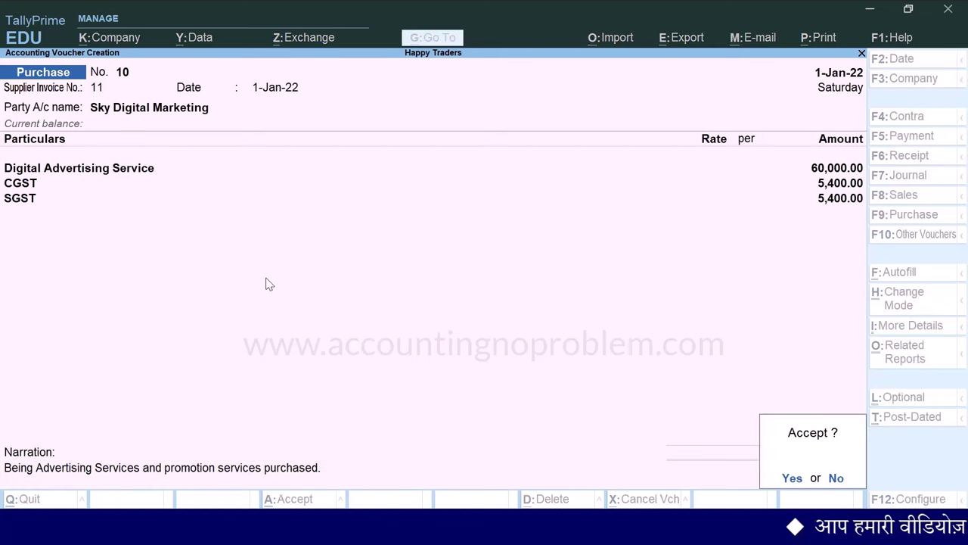
key(Return)
- Reopen saved voucher No. 10 and preview its printed invoice at full width
key(Page_Up)
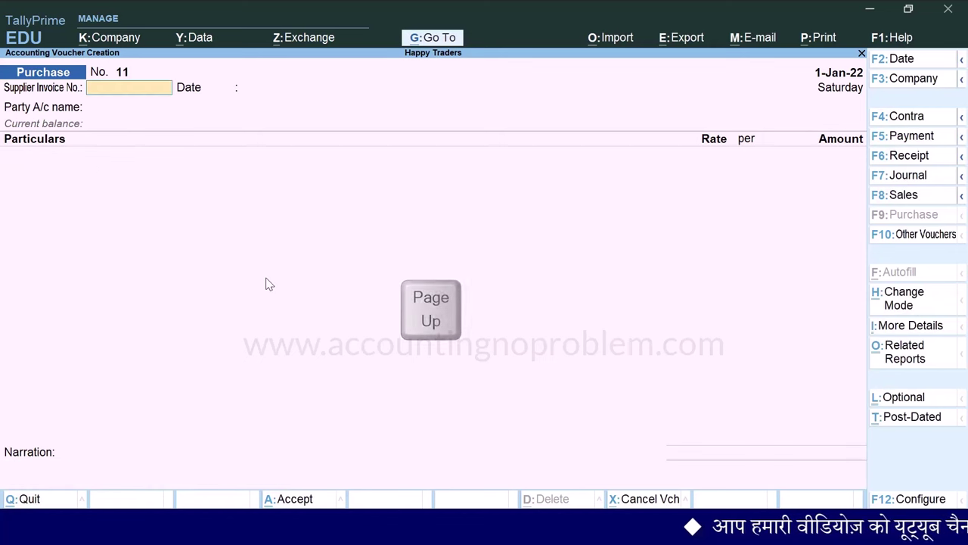
key(ctrl+p)
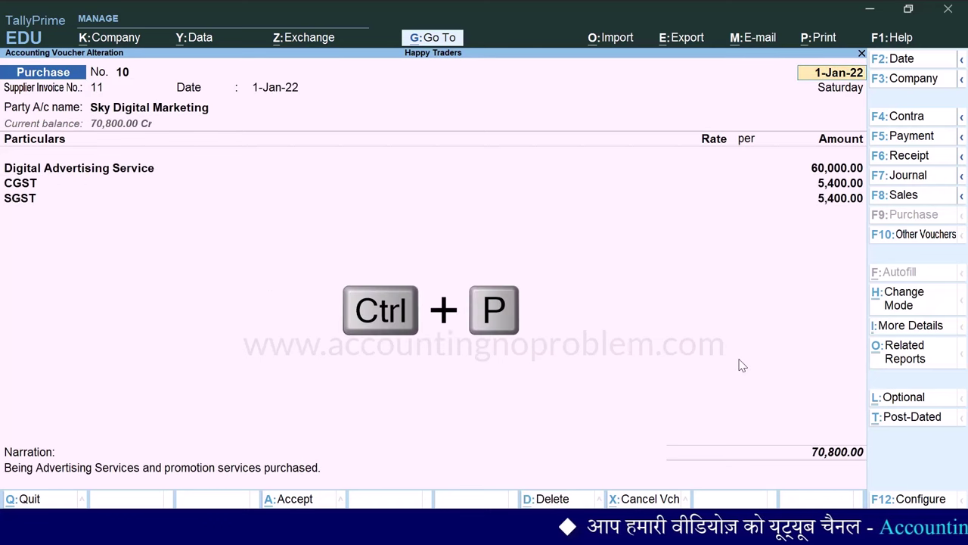
key(i)
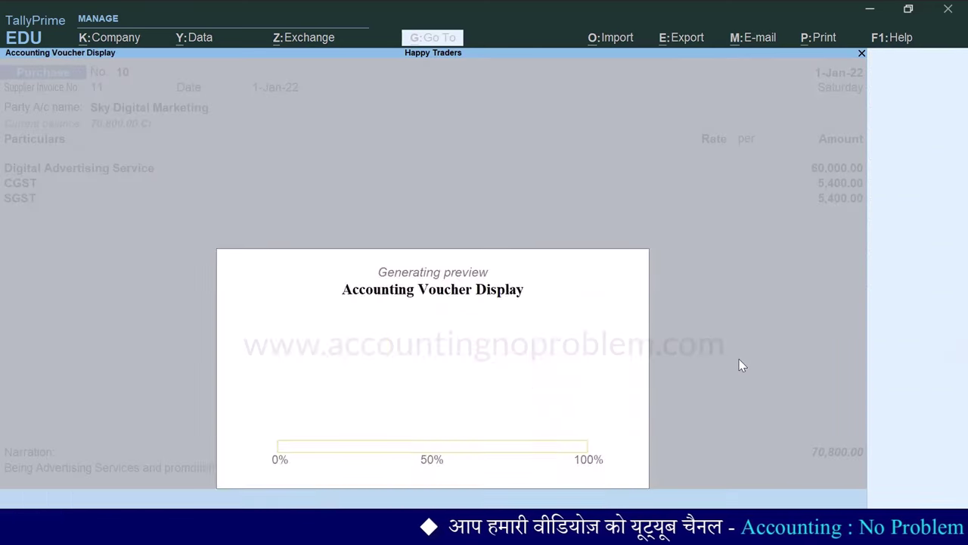
key(alt+z)
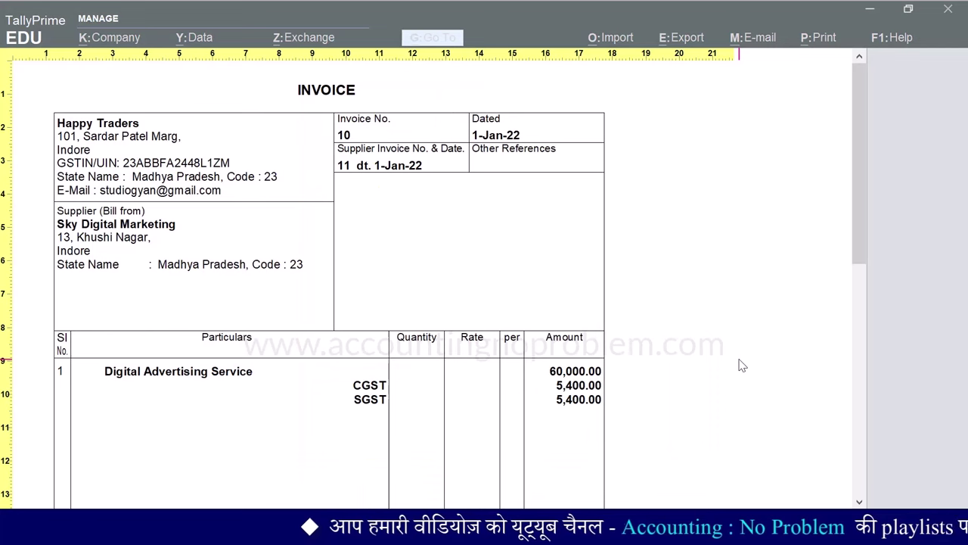
scroll(859, 148, down, 1)
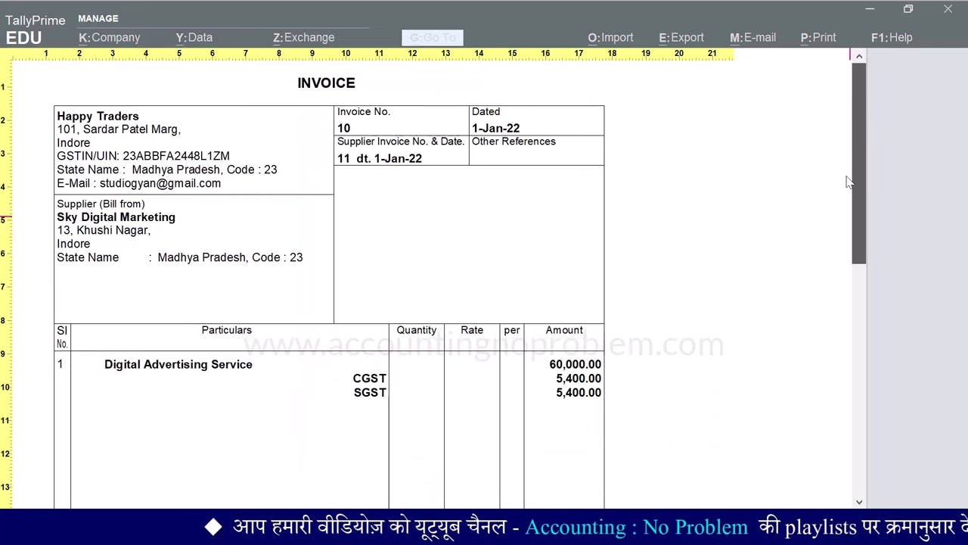
drag(849, 181, 753, 185)
key(Escape)
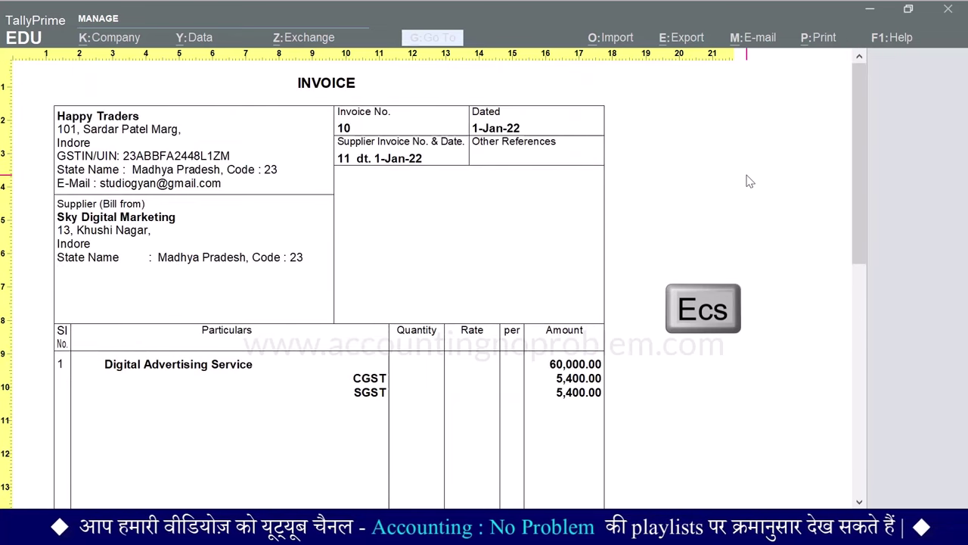
key(Escape)
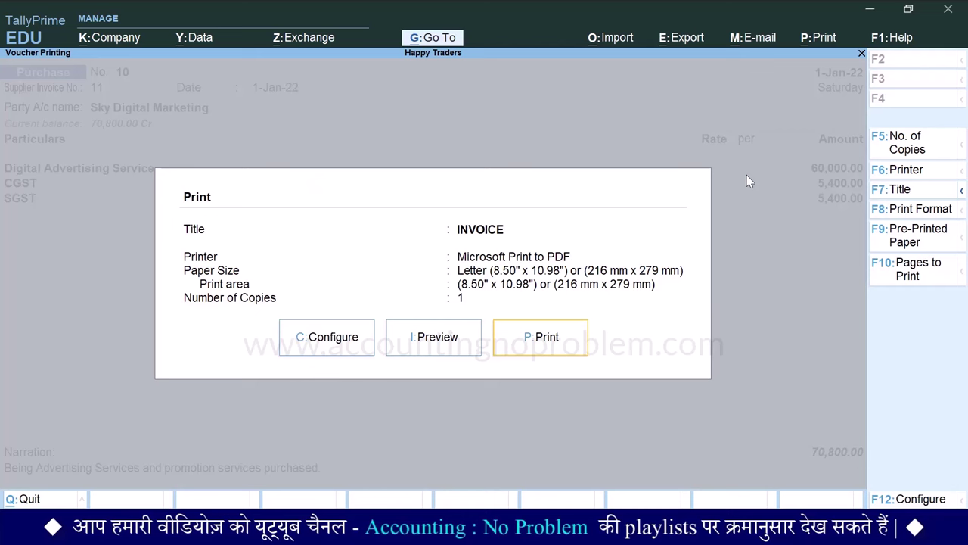
- Turn on Show Additional Descriptions for Ledgers in the Print Configuration
key(c)
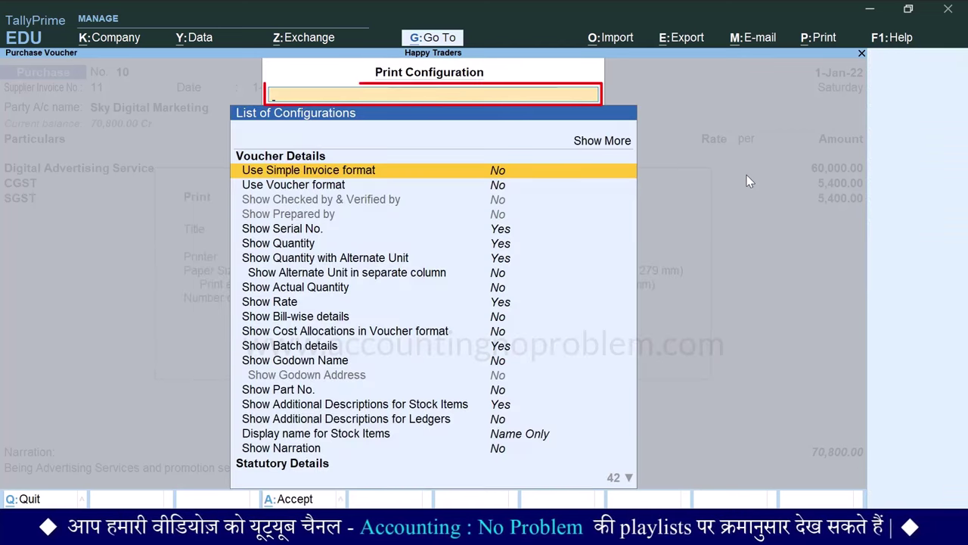
text(Ledger)
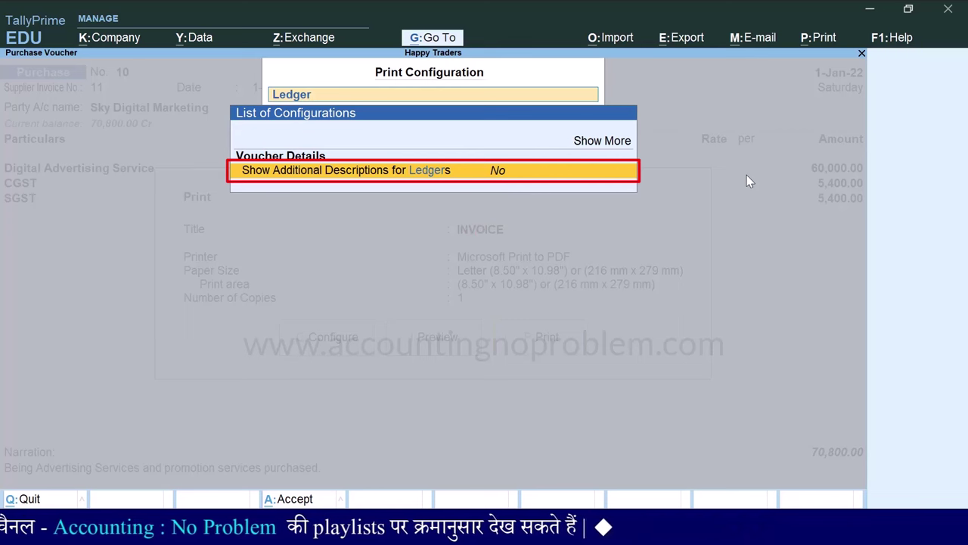
key(Return)
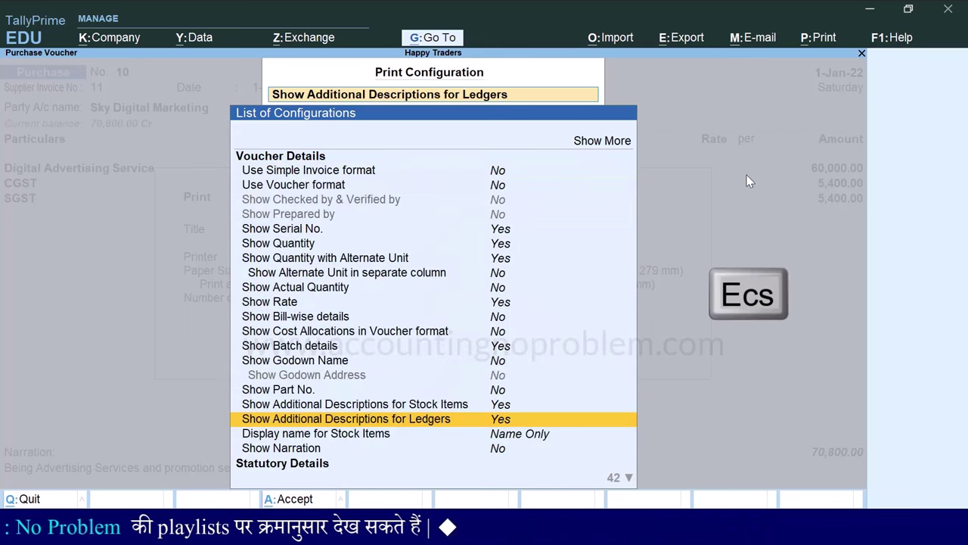
key(Escape)
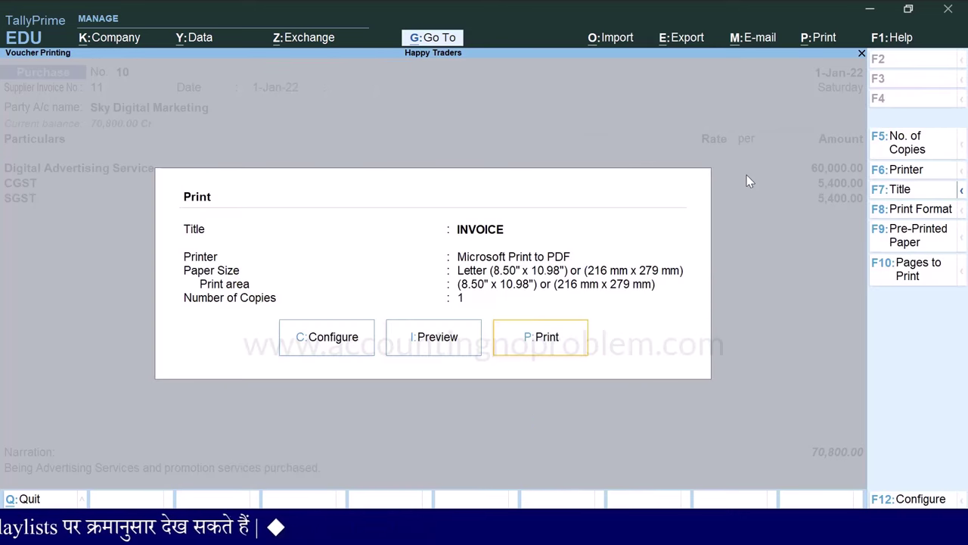
- Preview the zoomed invoice again with its description lines, then return to the voucher
key(Left)
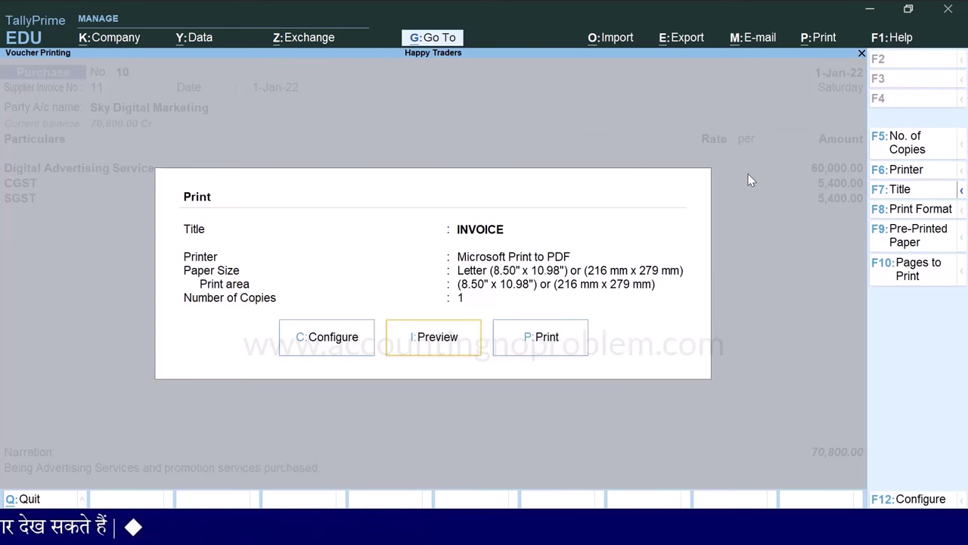
key(i)
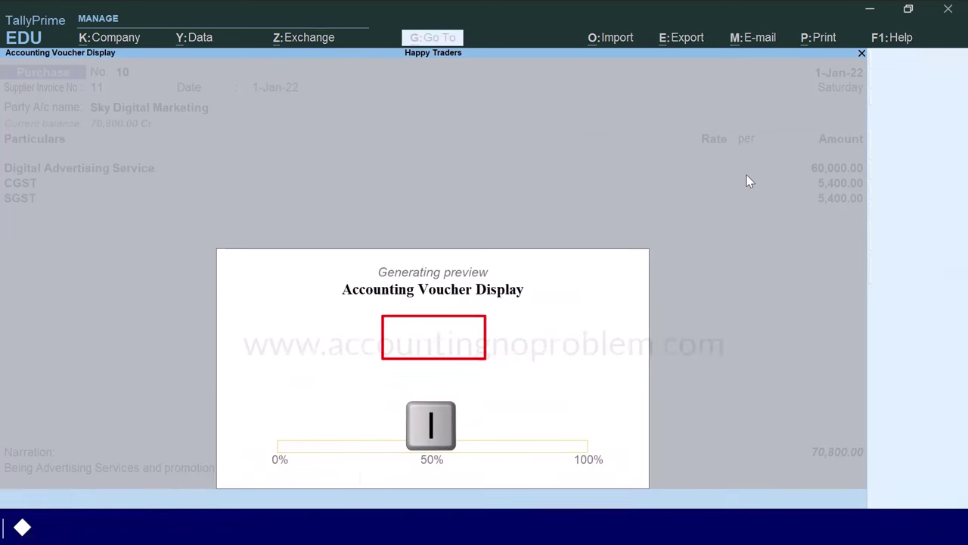
key(alt+z)
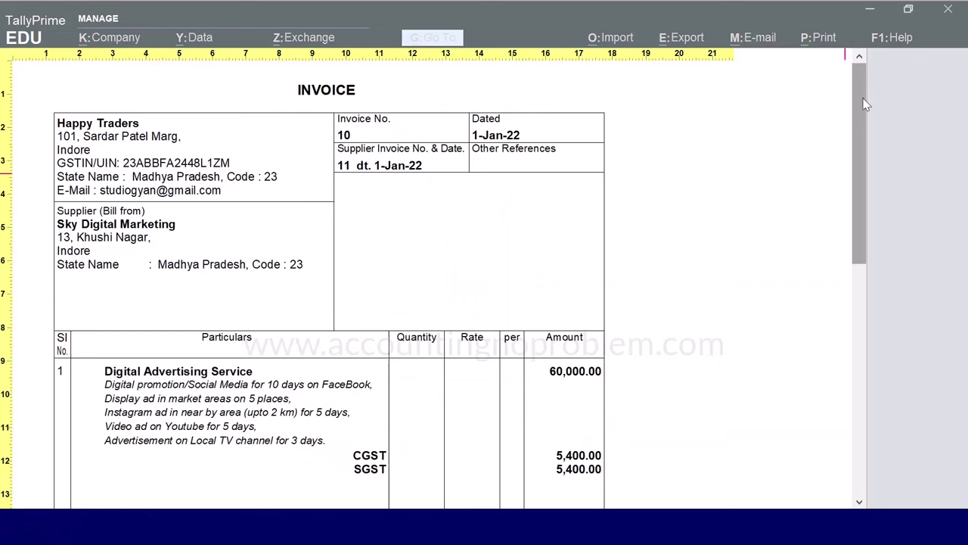
drag(861, 82, 856, 113)
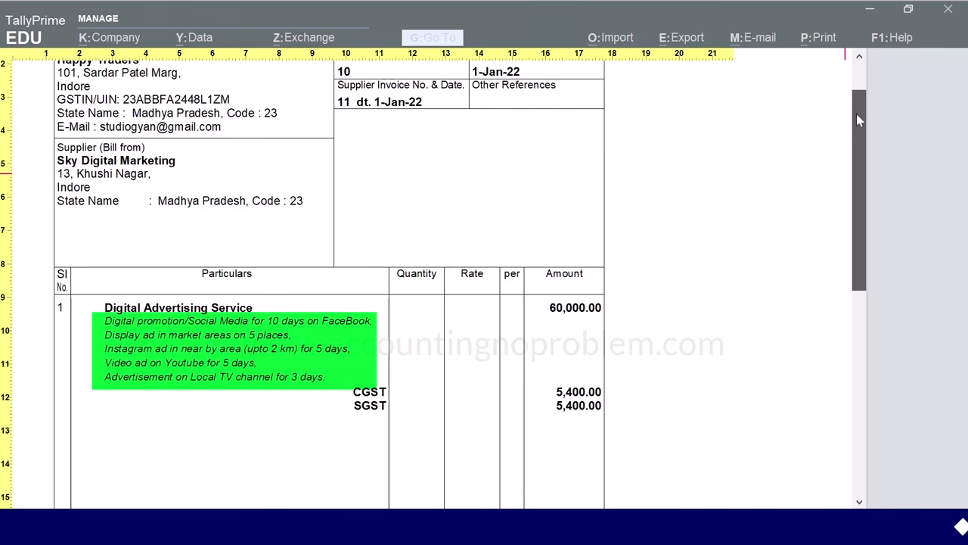
drag(857, 113, 812, 289)
key(Escape)
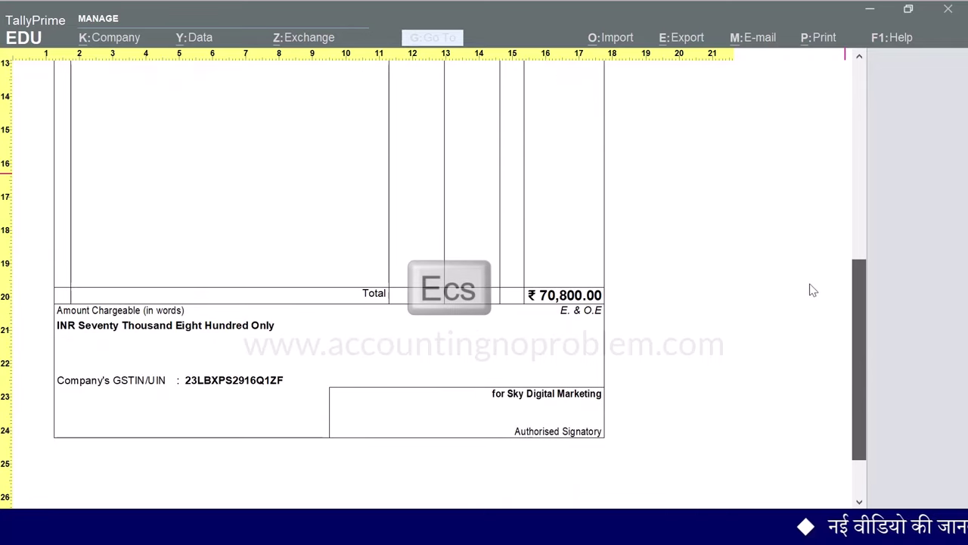
key(Escape)
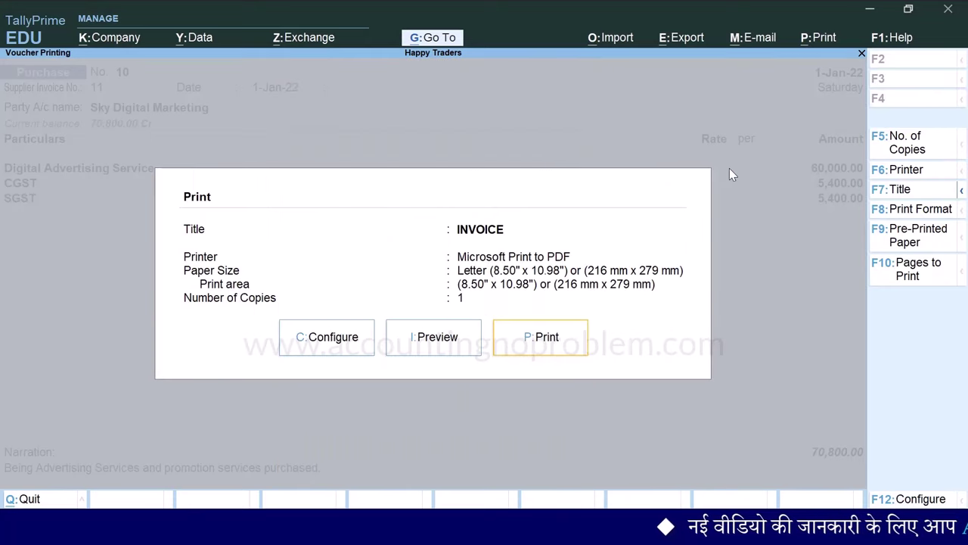
key(Escape)
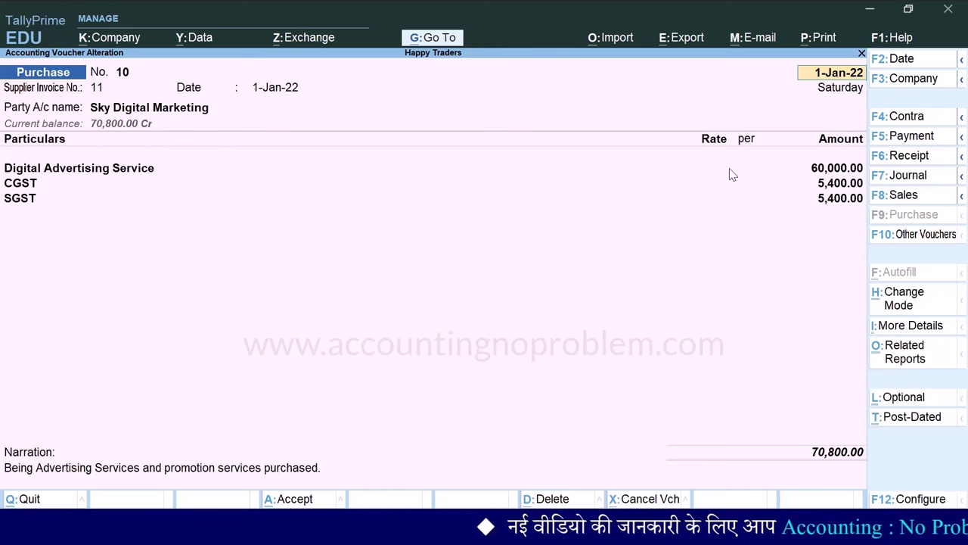
- Open the GSTR-2 report for the period 1-1-2022 to 31-1-2022
key(alt+g)
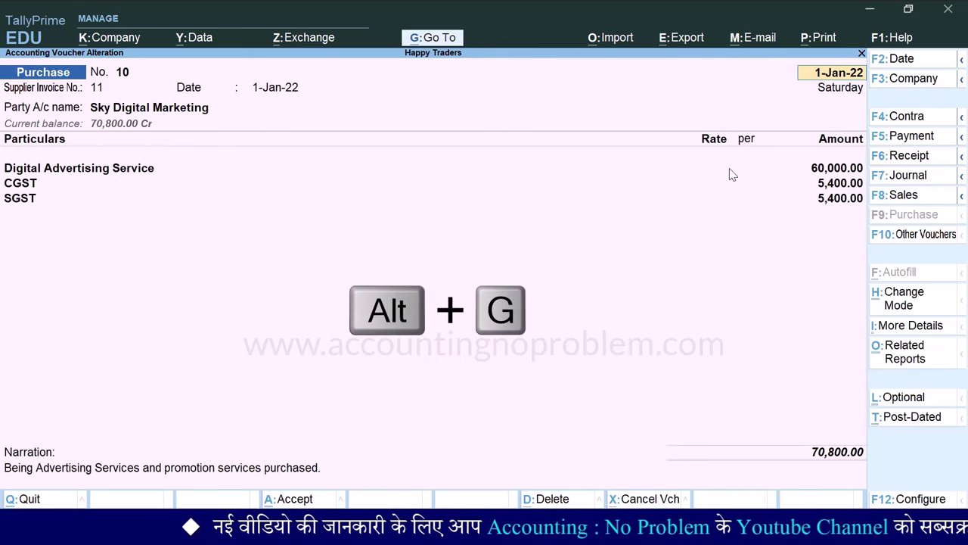
text(Gst)
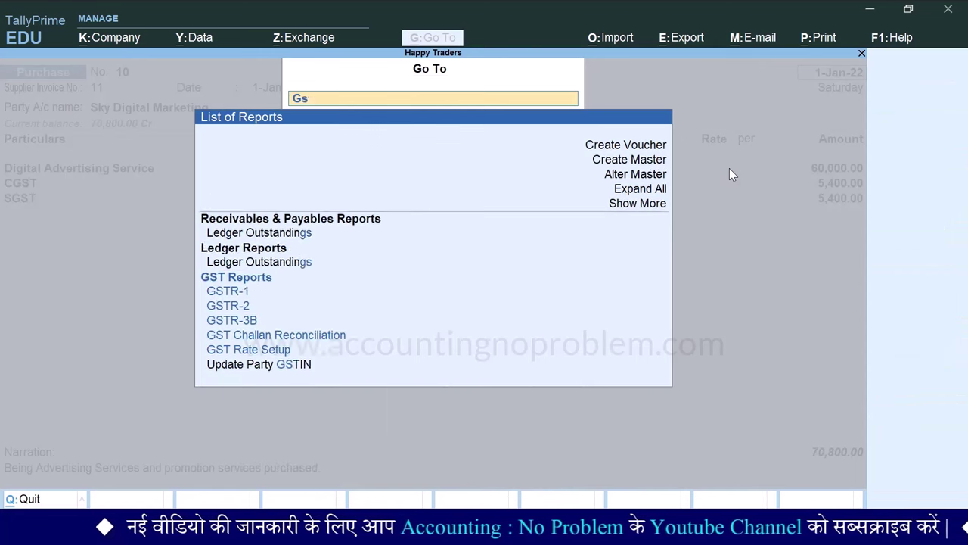
key(Down)
key(Down)
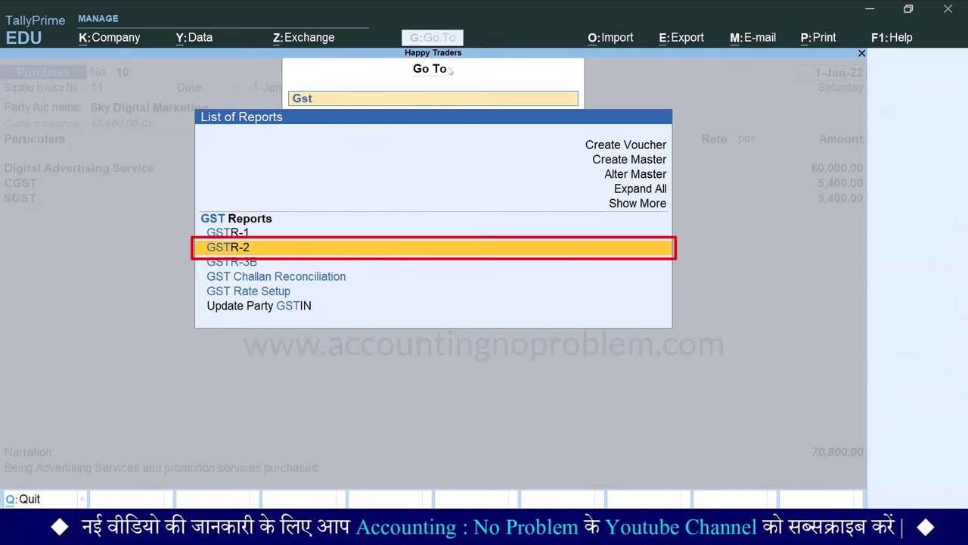
key(Return)
key(F2)
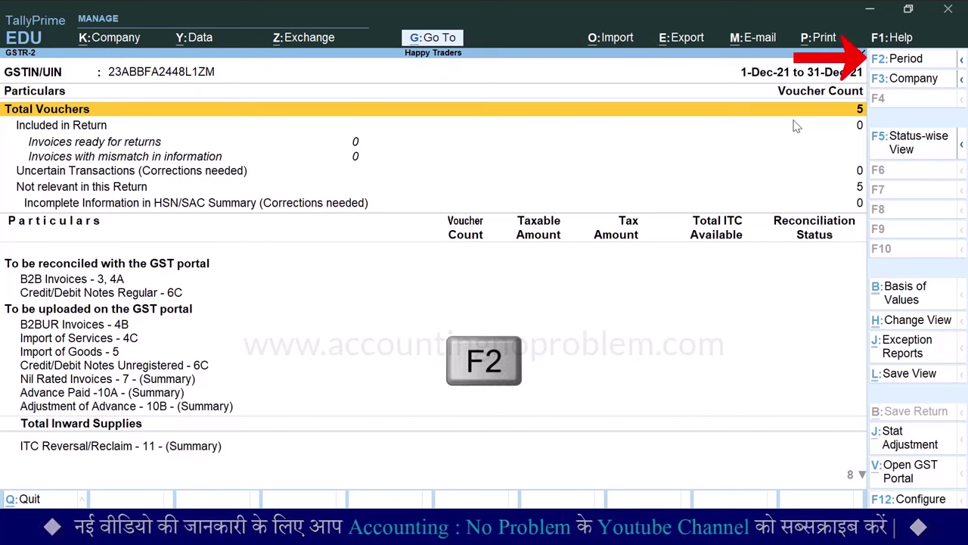
text(1-1-2022)
key(Return)
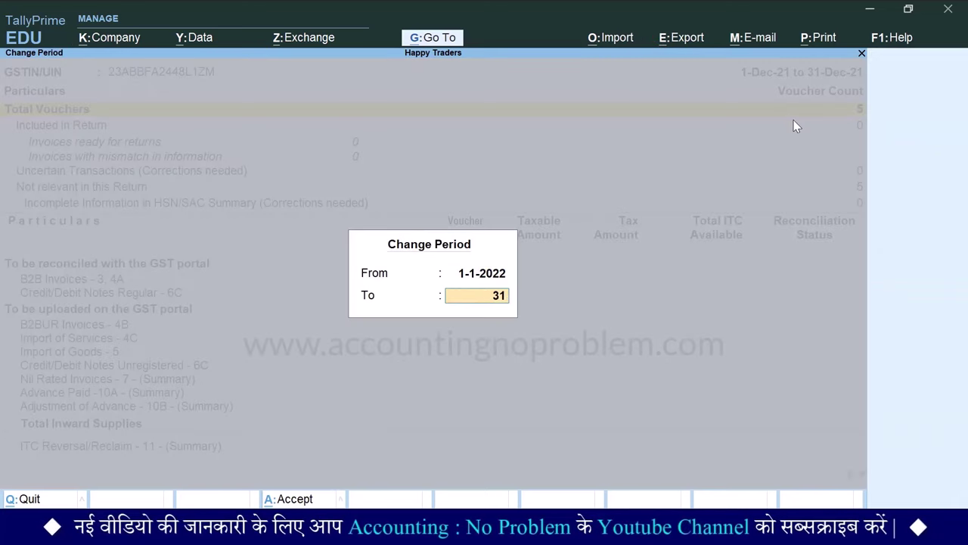
text(31.1)
key(Return)
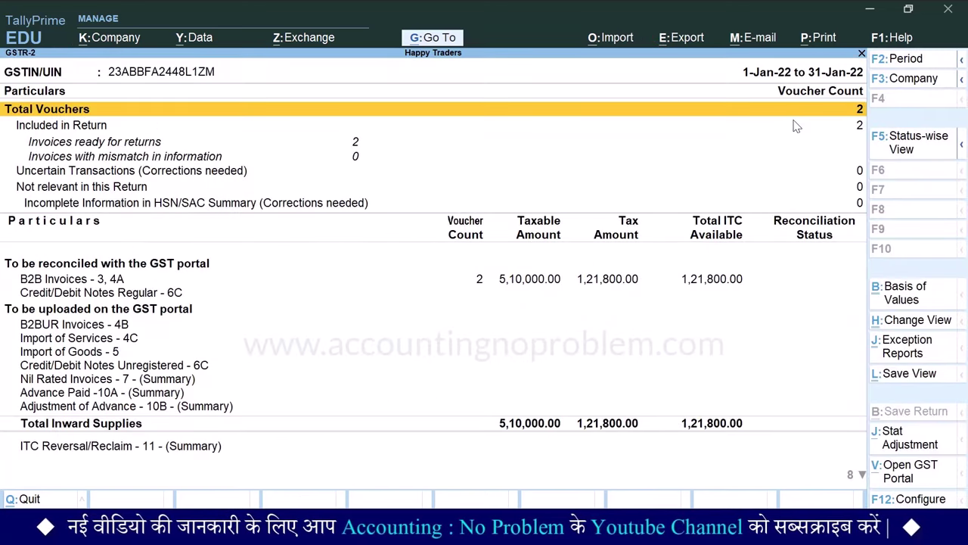
- Drill into B2B Invoices and highlight Sky Digital Marketing's entry
key(Down)
key(Down)
key(Down)
key(Down)
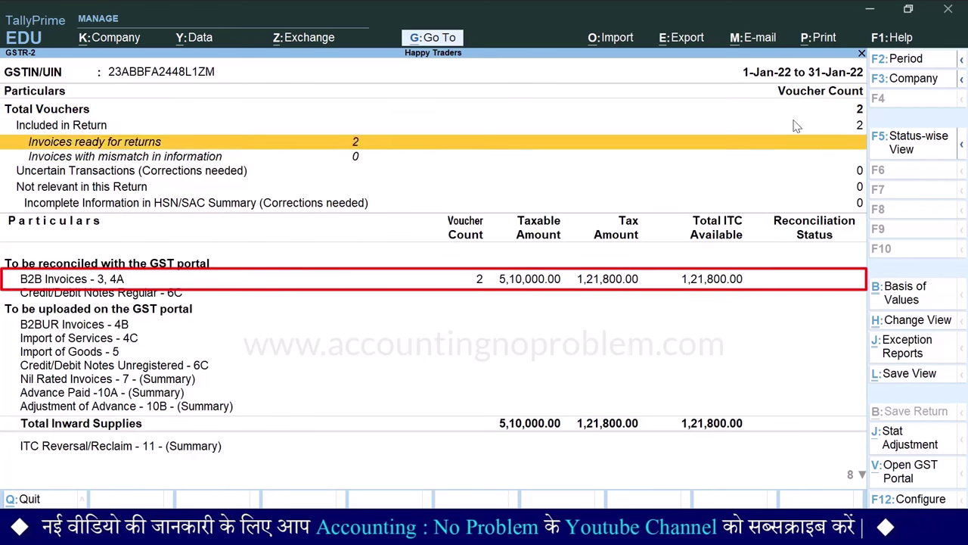
key(Down)
key(Down)
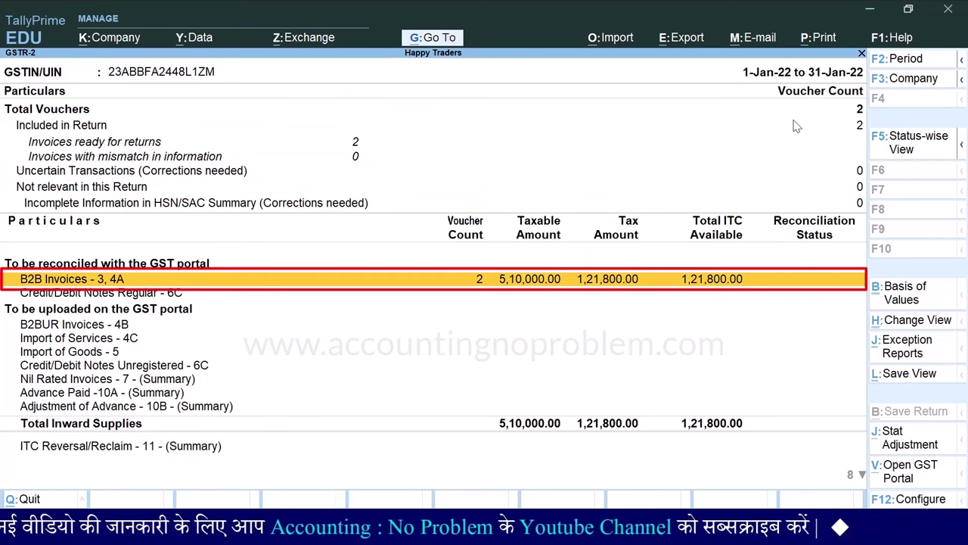
key(Return)
key(Down)
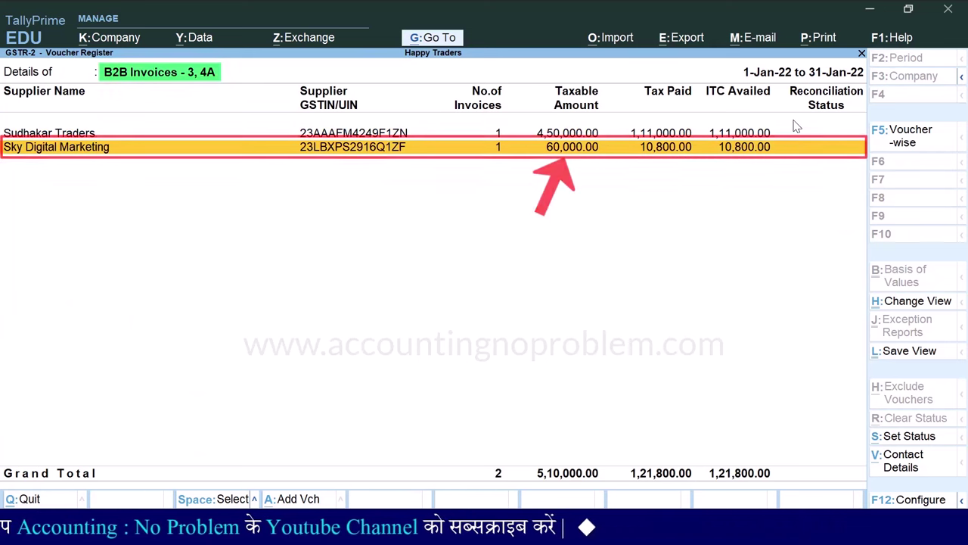
- Exit the GSTR-2 register and switch the new voucher to a Sales voucher
key(Escape)
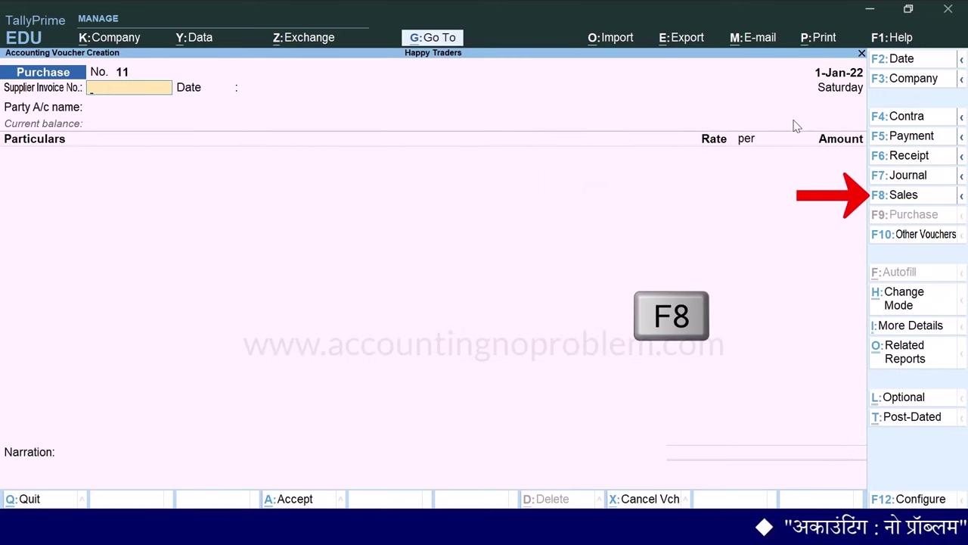
key(F8)
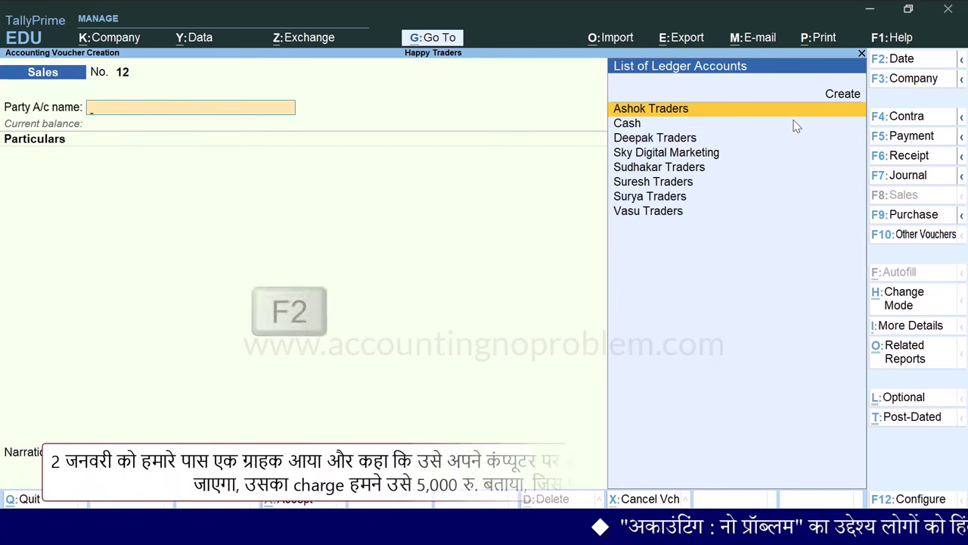
- Date the sales voucher 2-1-2022 and take Cash as the party account
key(F2)
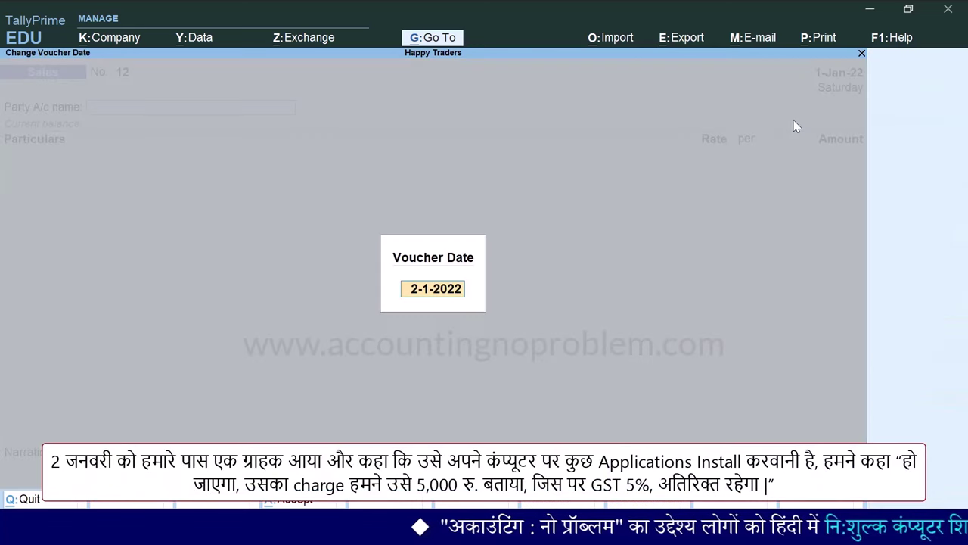
key(Return)
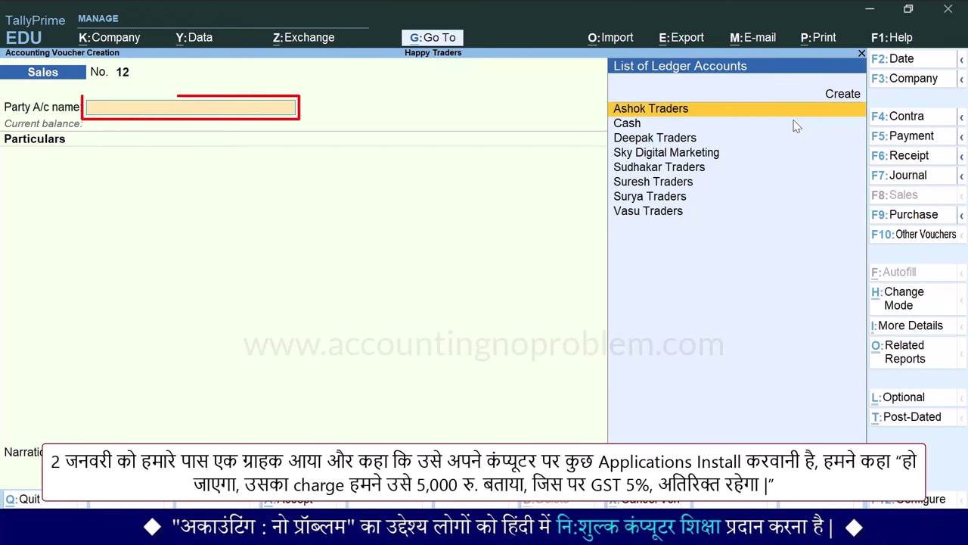
key(Down)
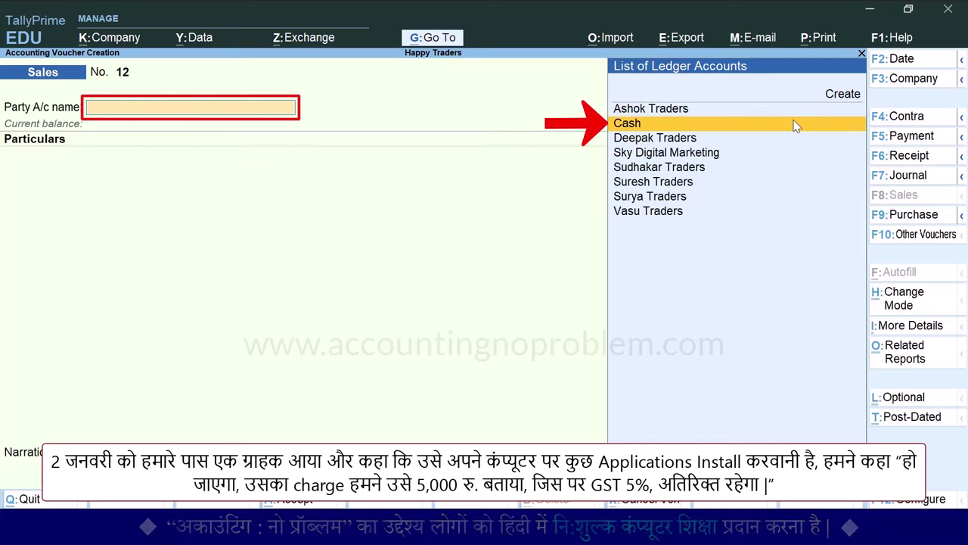
key(Return)
- Enter the buyer's name, address Indore, state Madhya Pradesh, registration type Consumer in Party Details
key(ctrl+a)
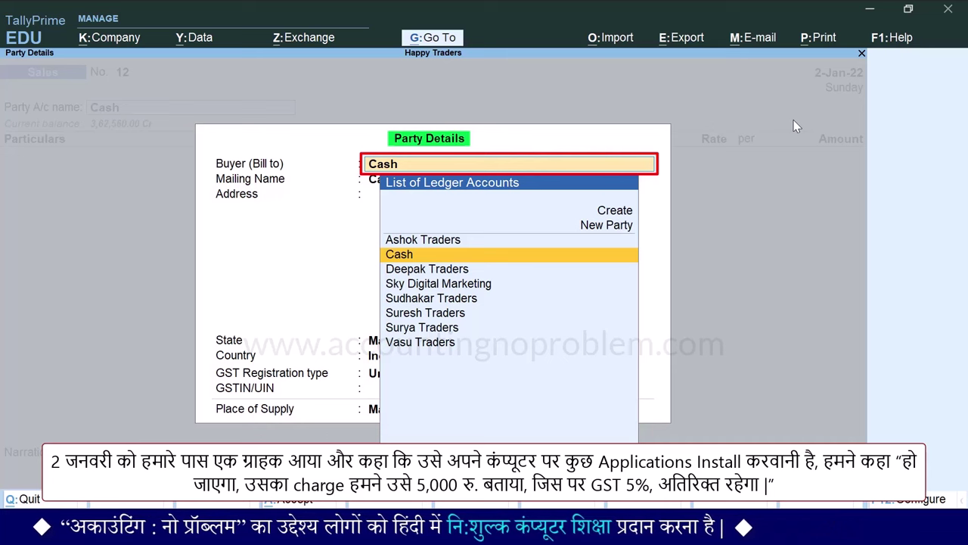
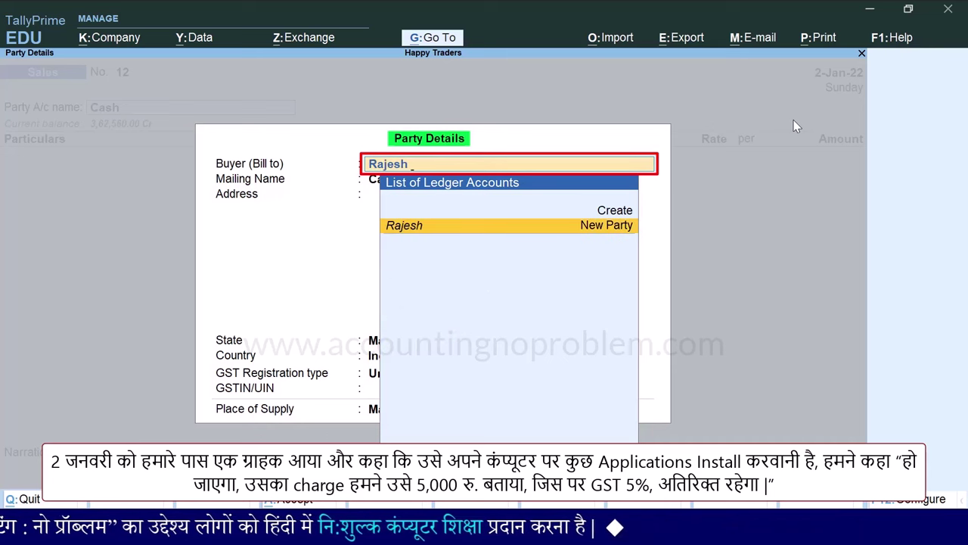
key(Return)
key(Return)
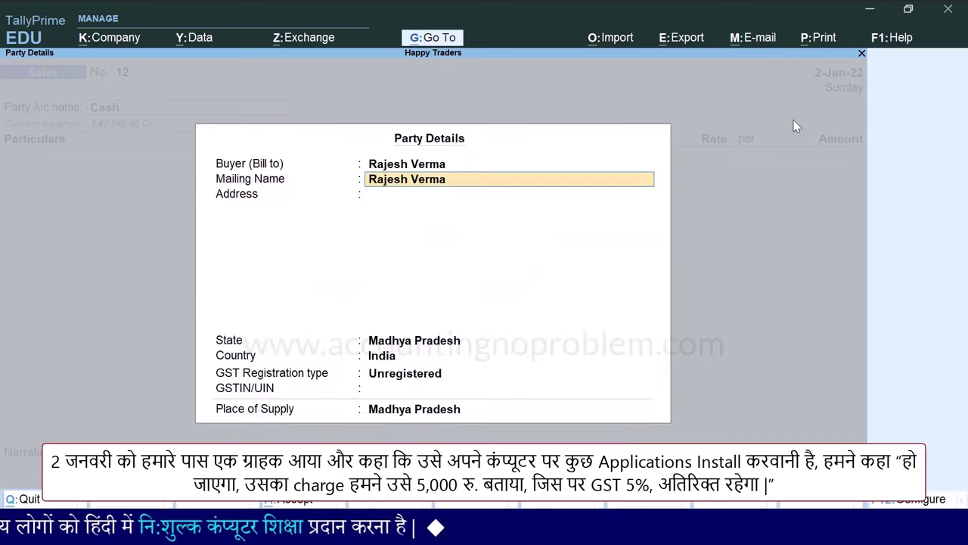
key(Return)
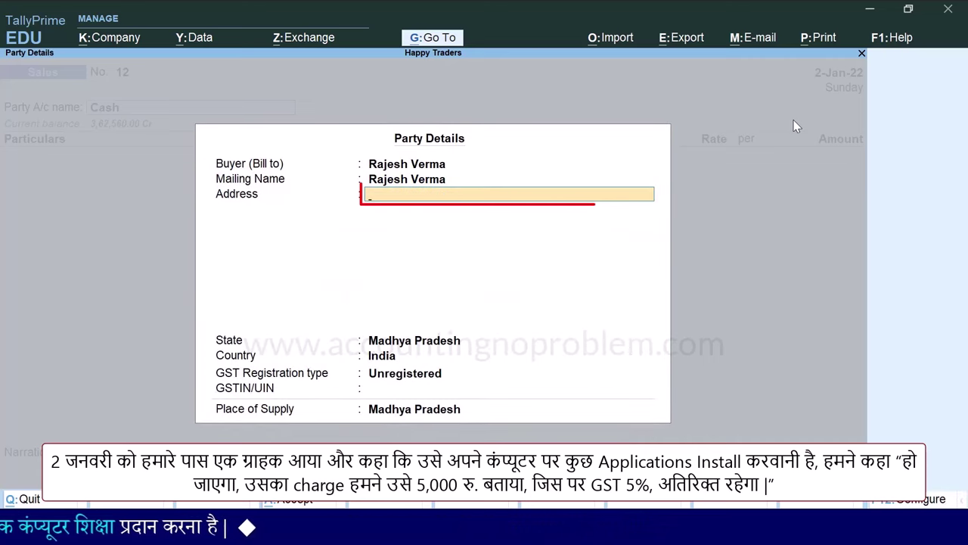
text(Indore)
key(Return)
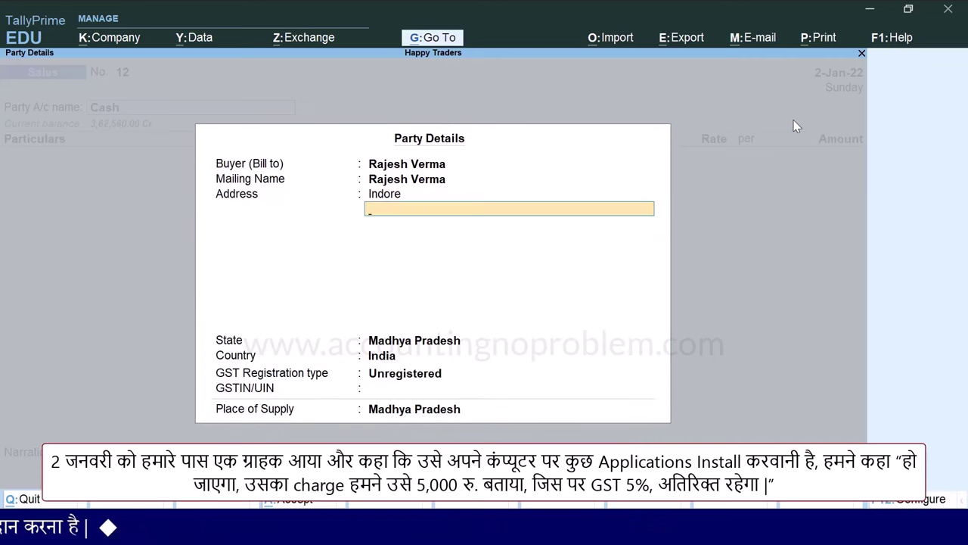
key(Return)
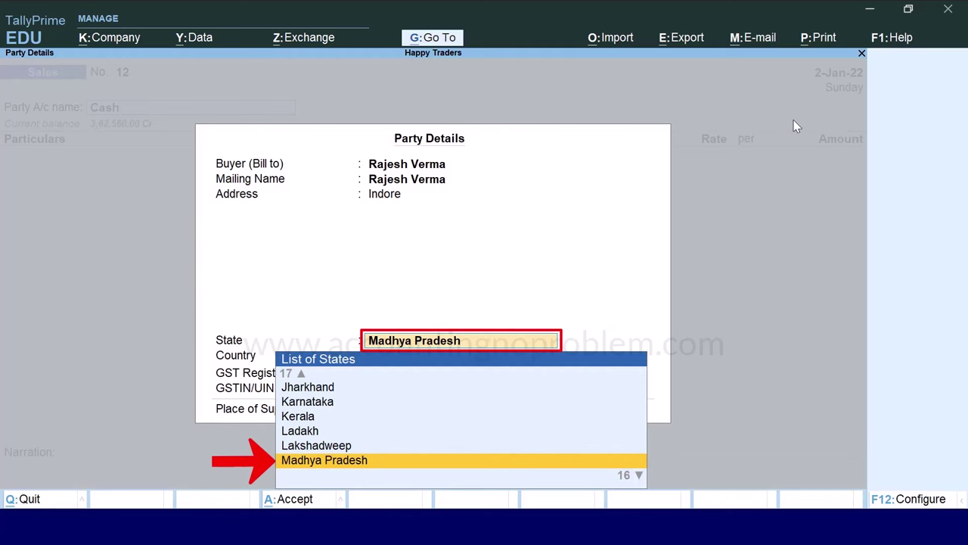
key(Return)
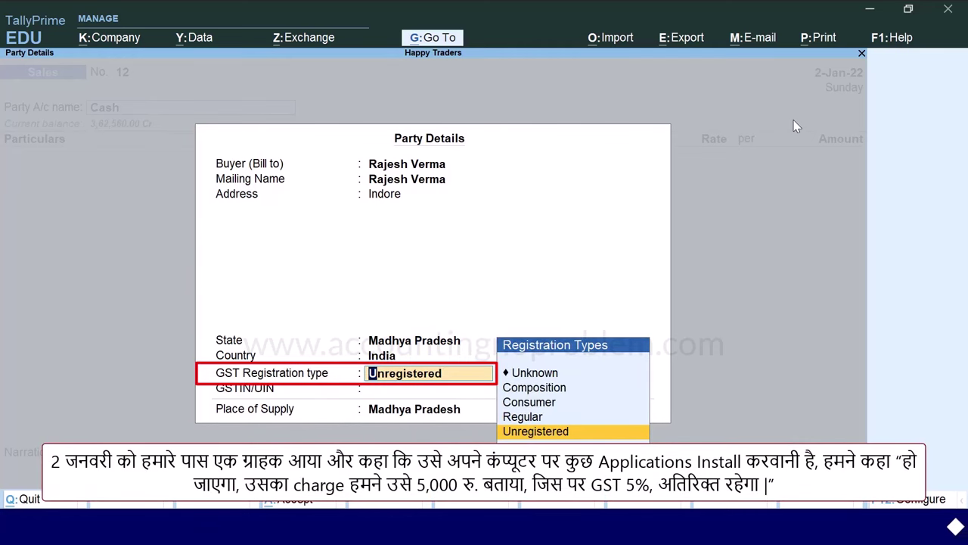
key(Up)
key(Up)
key(Return)
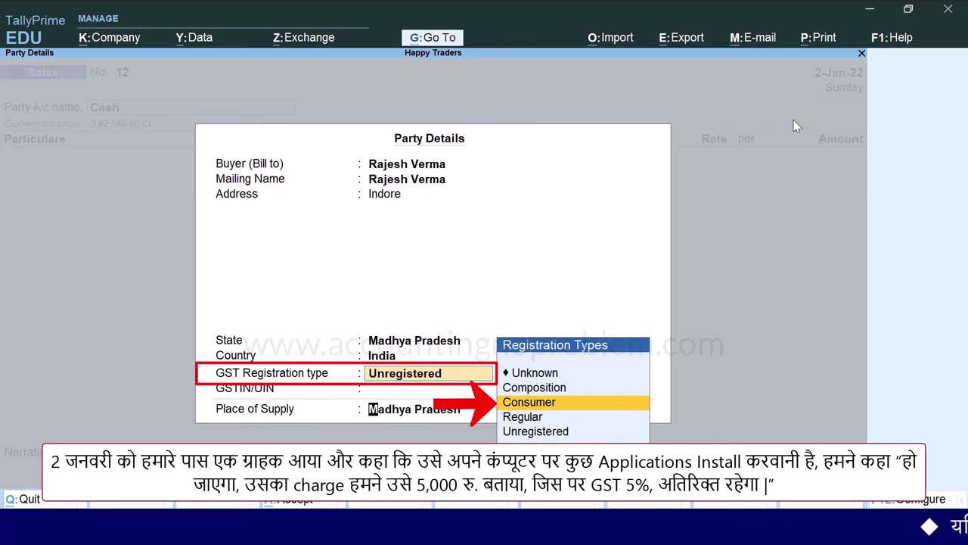
key(Return)
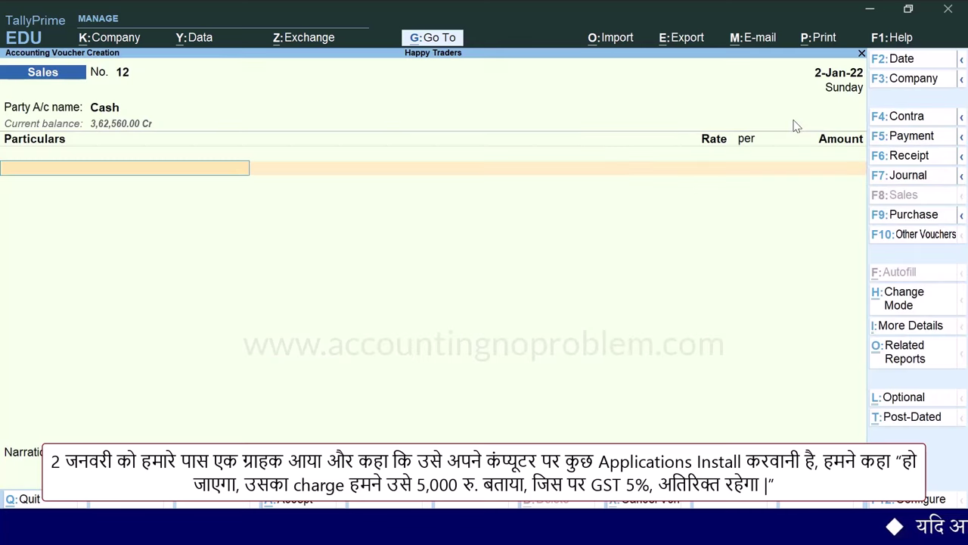
- Create ledger 'Installation Service' under Indirect Incomes with ledger type Not Applicable
key(space)
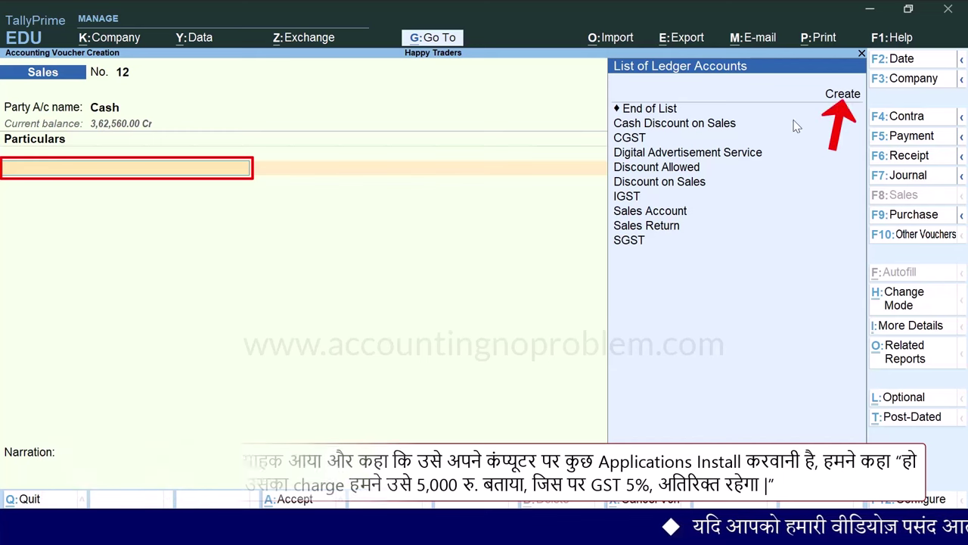
click(843, 94)
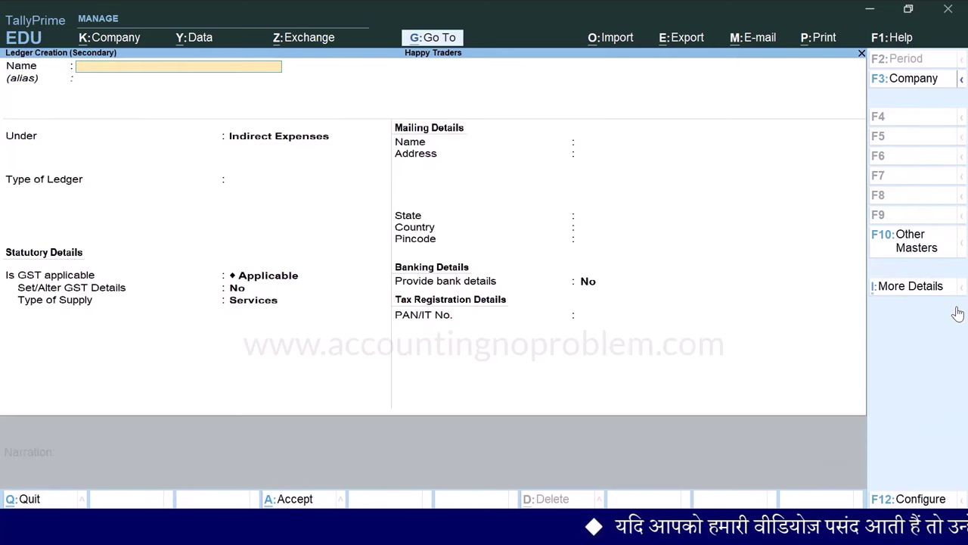
text(Installation Service)
key(Return)
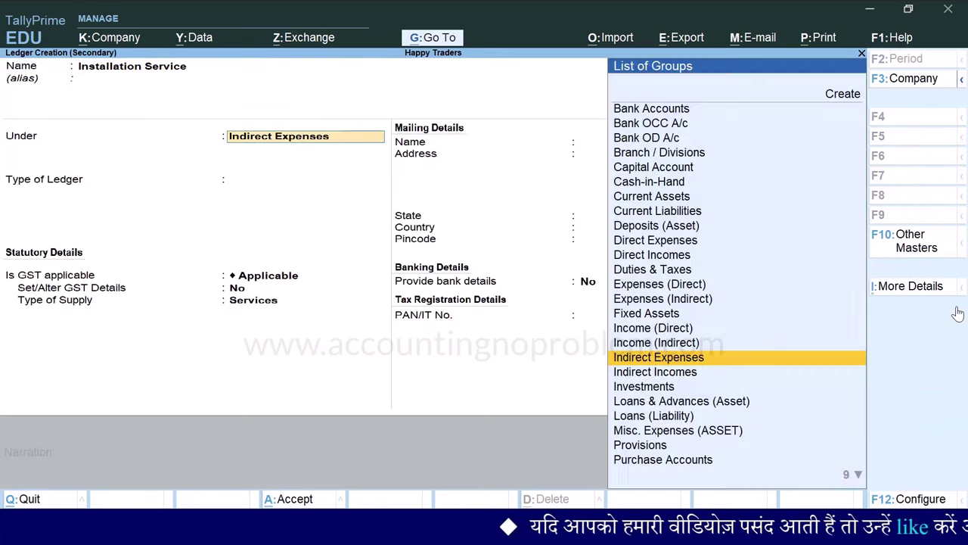
key(Down)
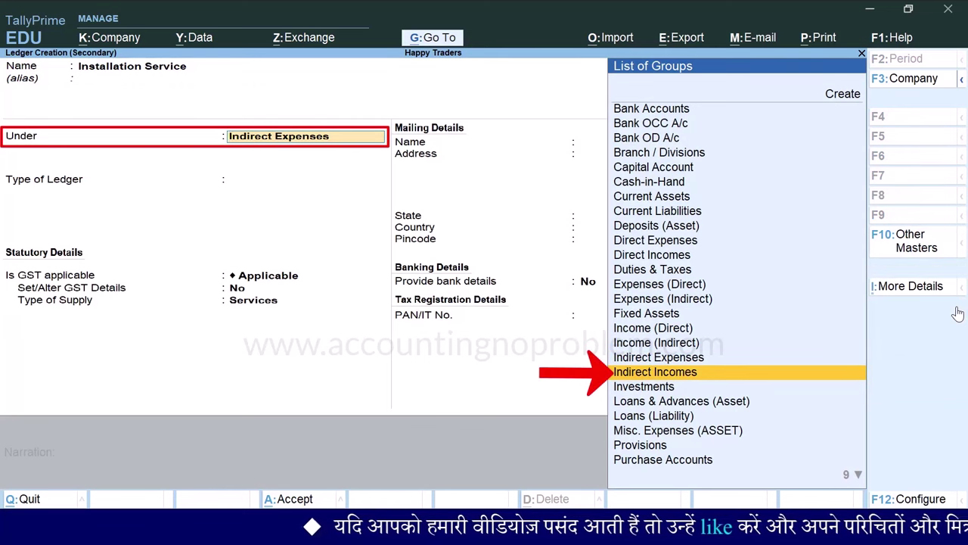
key(Return)
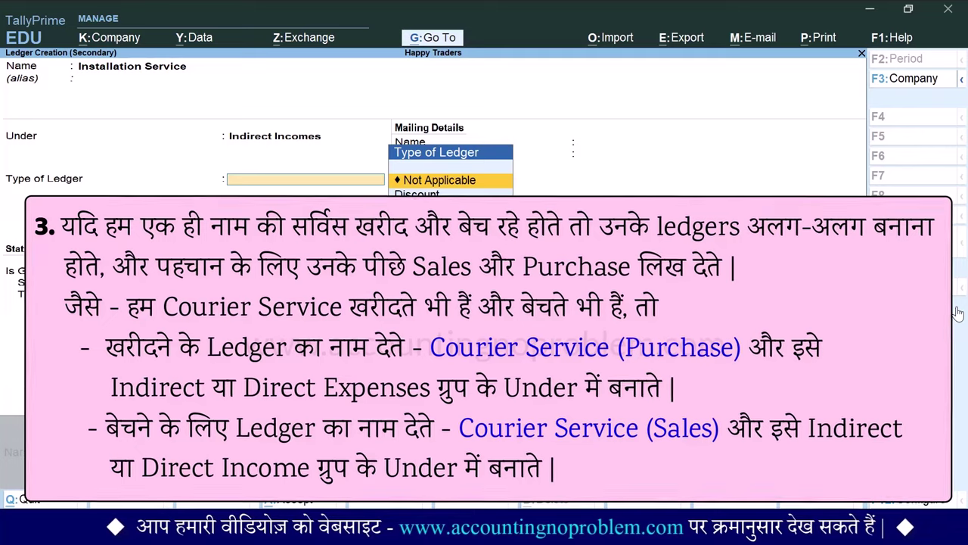
key(Return)
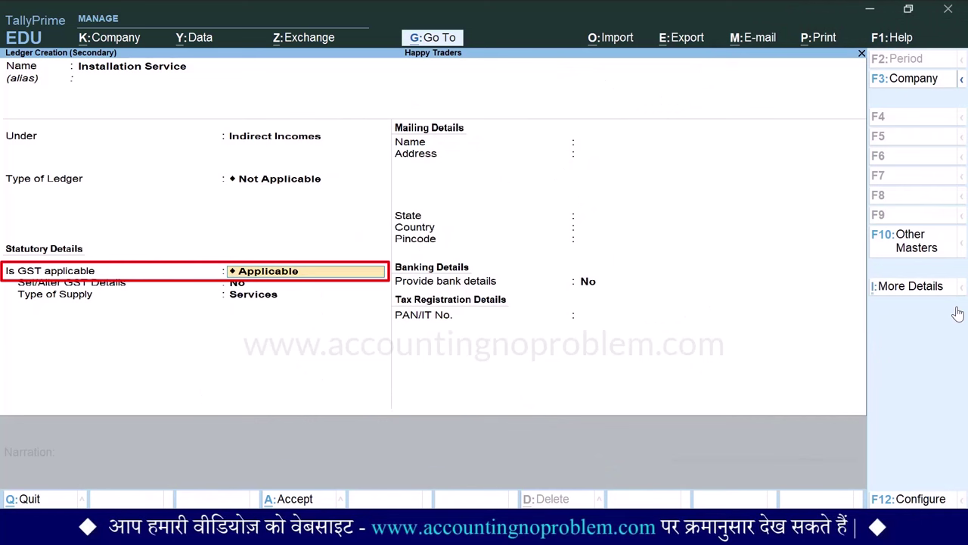
- Enable GST details with description 'Installation Service' and HSN/SAC 998736
key(Return)
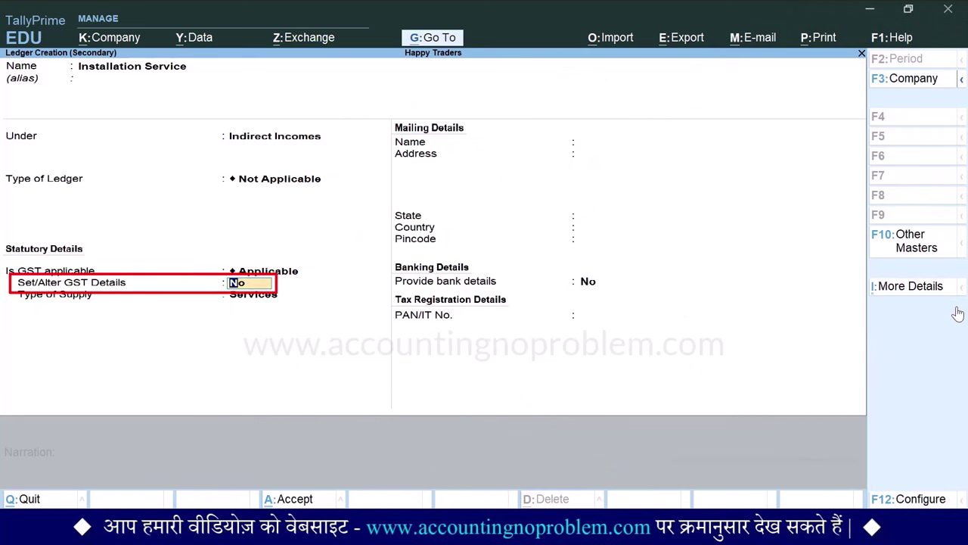
text(yes)
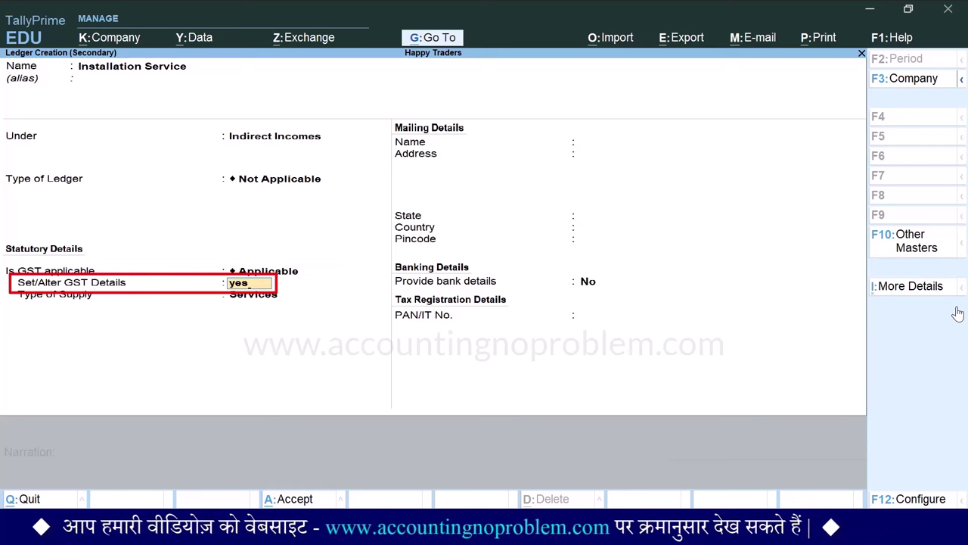
key(Return)
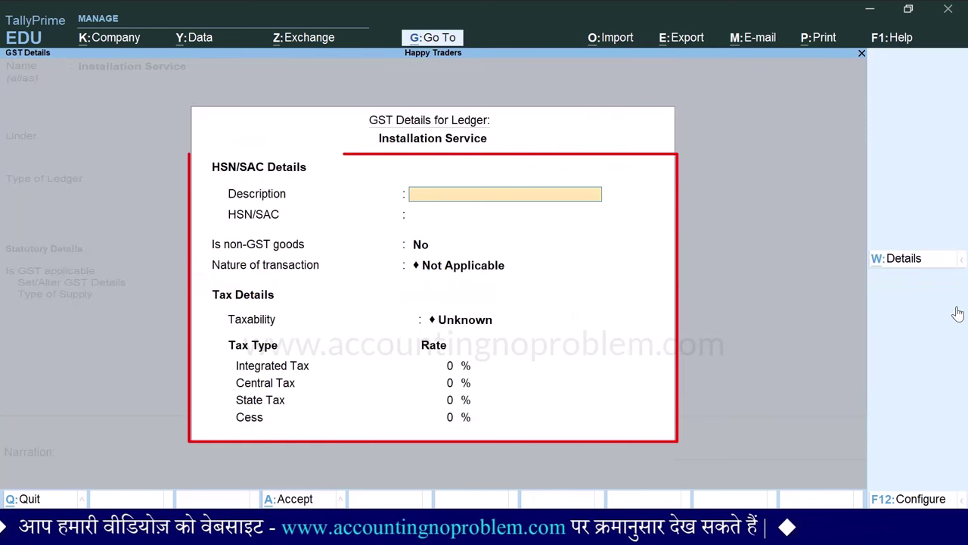
text(Installation Service)
key(Return)
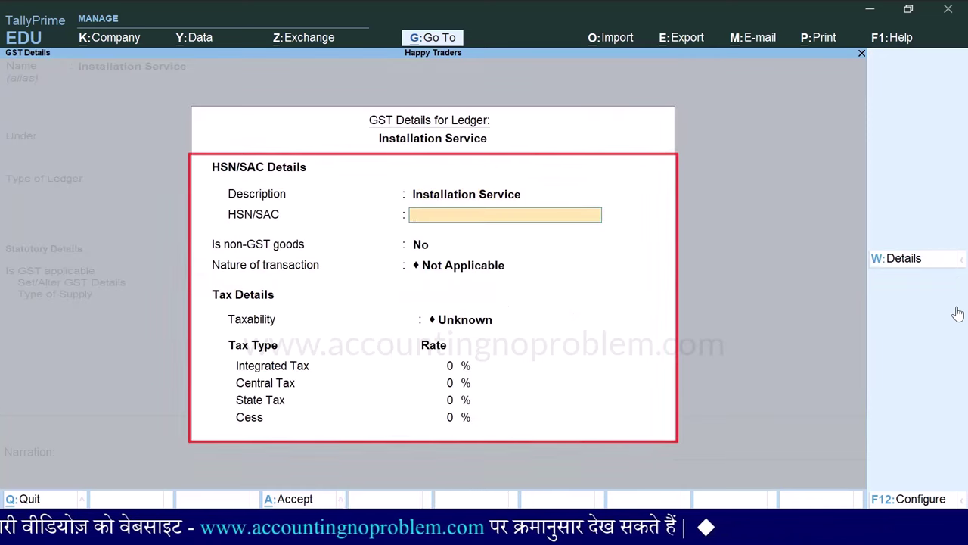
text(998736)
key(Return)
key(Return)
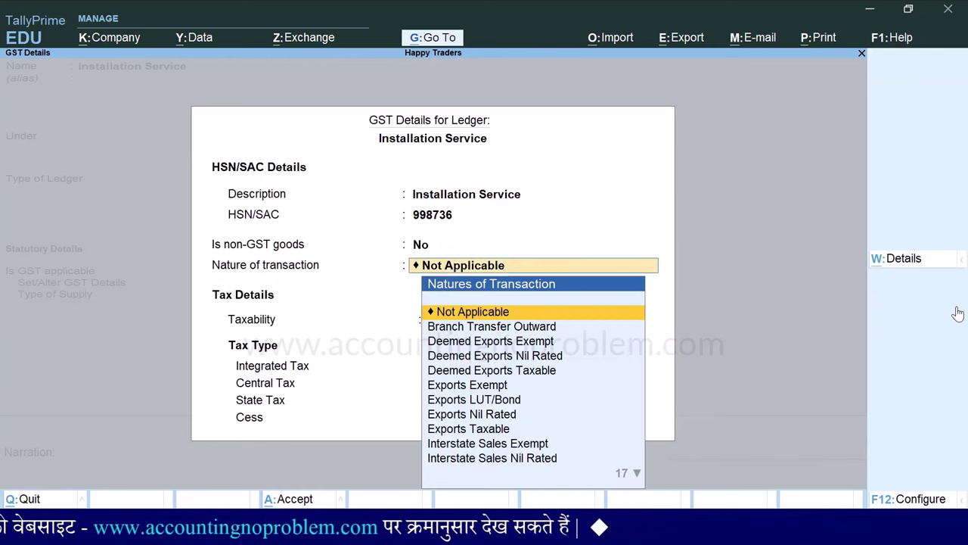
- Make it Taxable at 5% integrated tax (2.50% central/state), supplied as Services
key(Return)
key(Down)
key(Down)
key(Down)
key(Return)
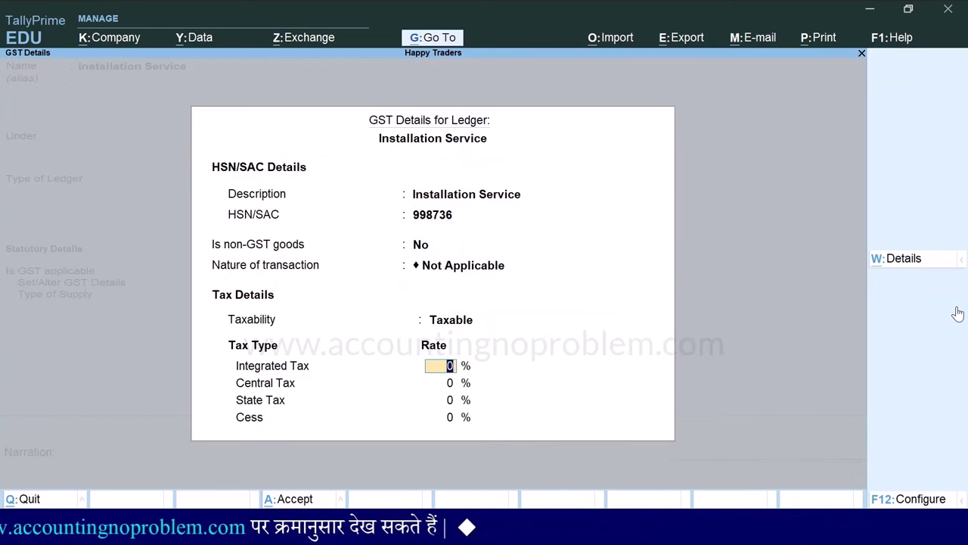
text(5)
key(Return)
key(Return)
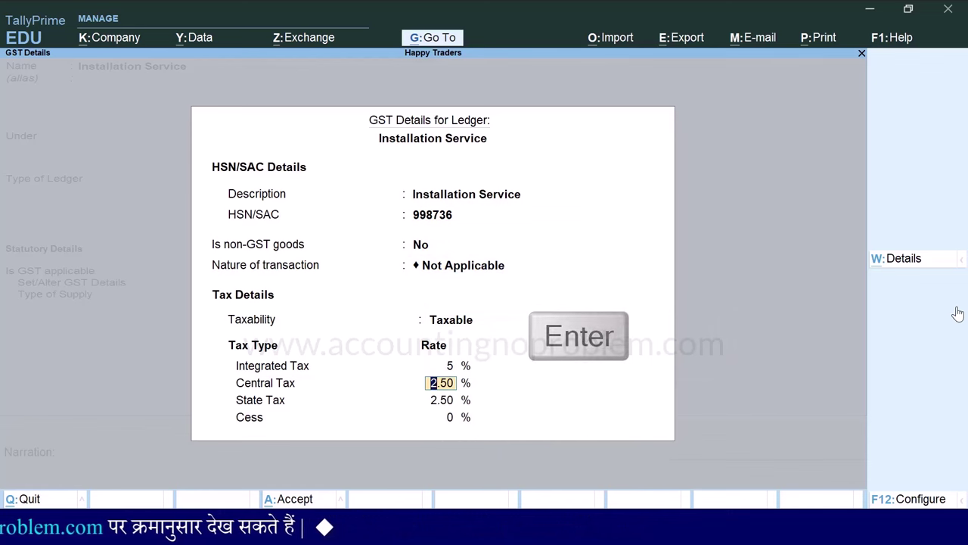
key(Return)
key(Return)
key(Return)
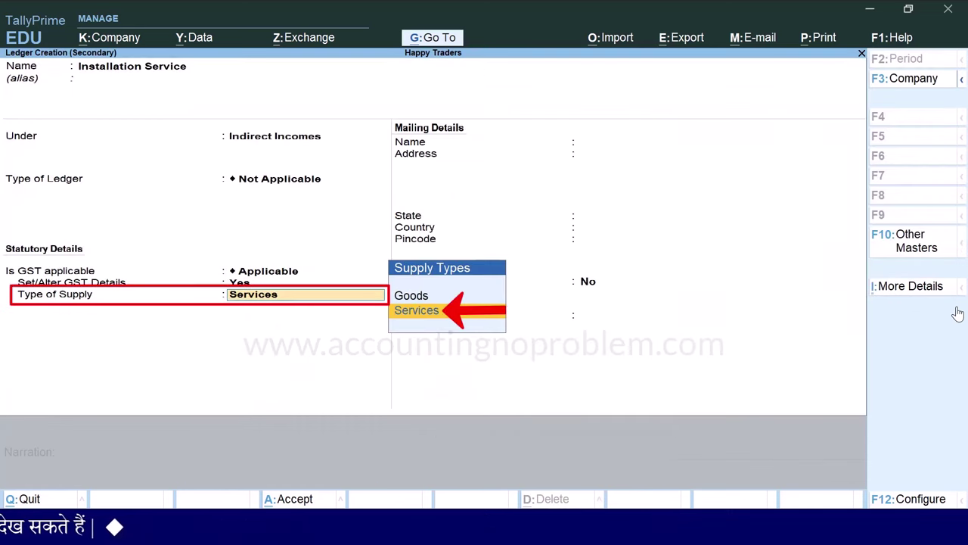
key(Return)
key(Return)
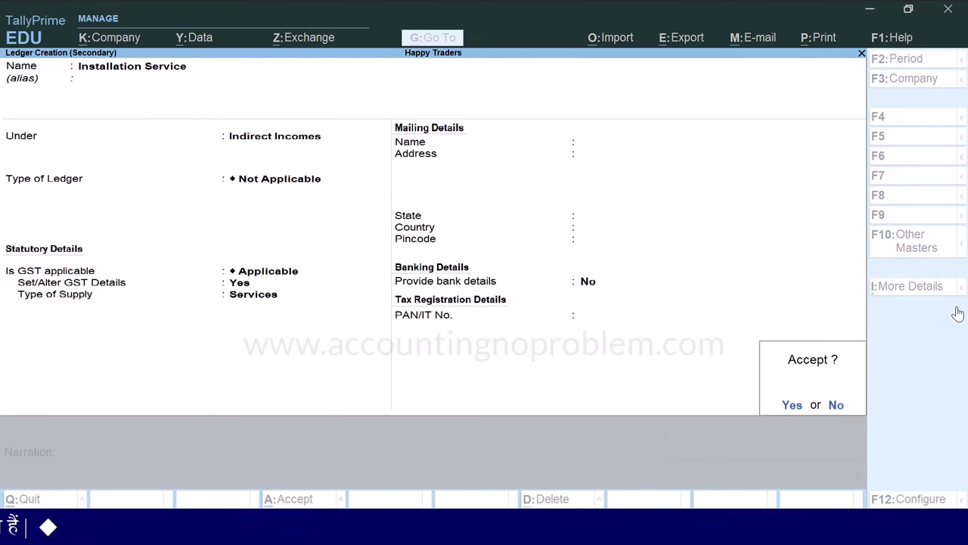
key(Return)
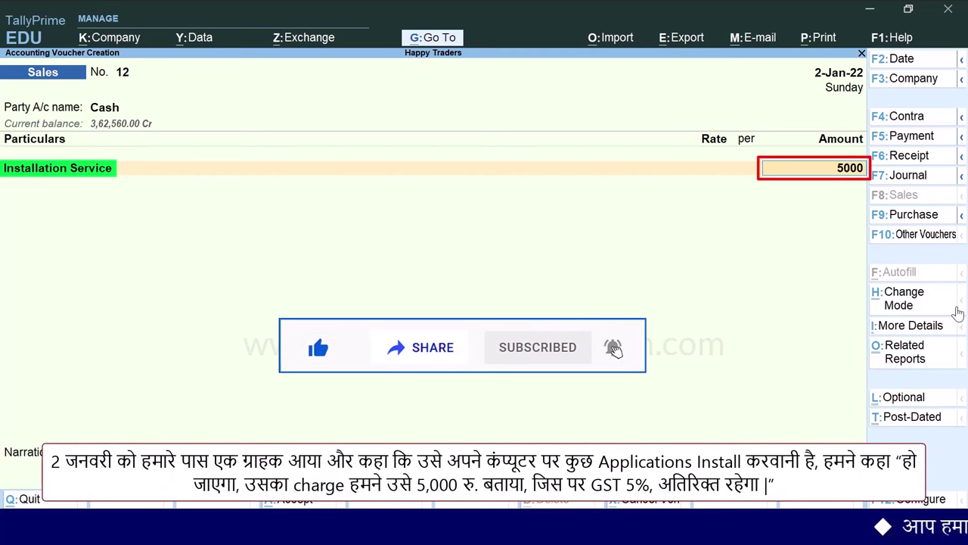
- Enter 5,000 for Installation Service and add CGST and SGST lines of 125 each
key(Return)
text(C)
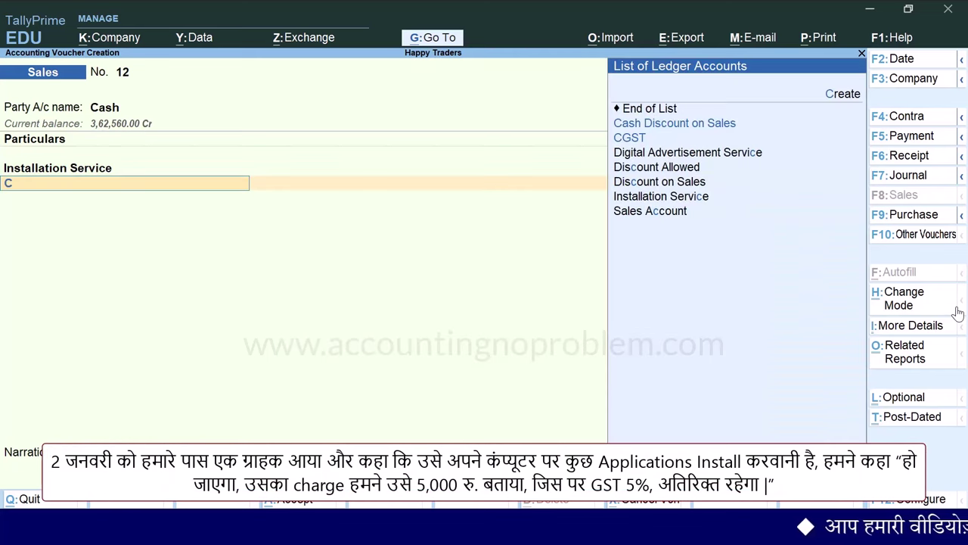
key(Down)
key(Return)
text(S)
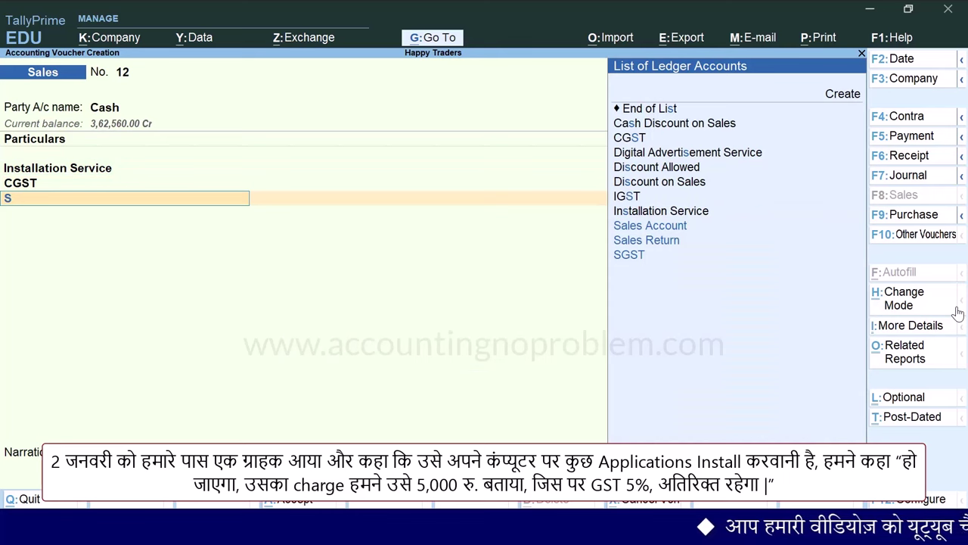
key(Down)
key(Return)
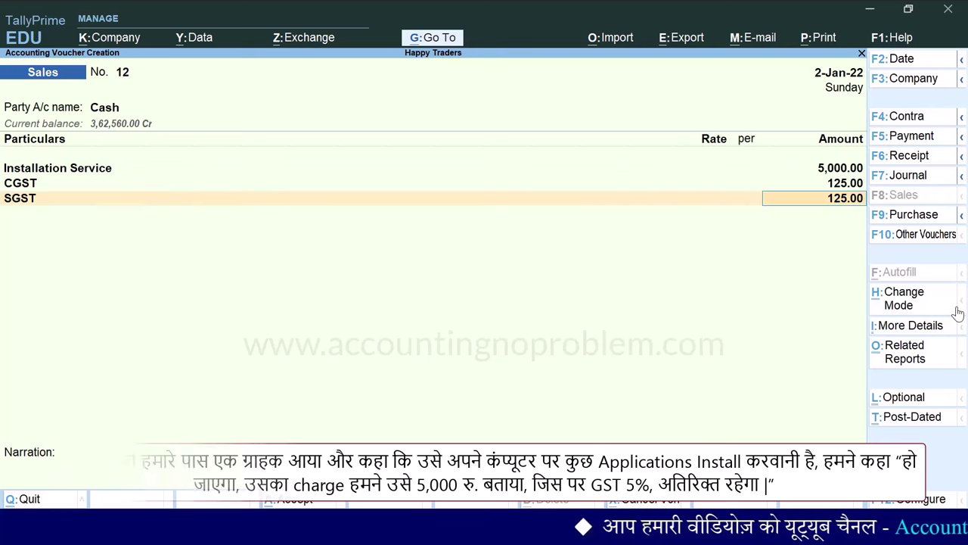
- Add the narration 'Being installation service sold.' and save the voucher
key(Return)
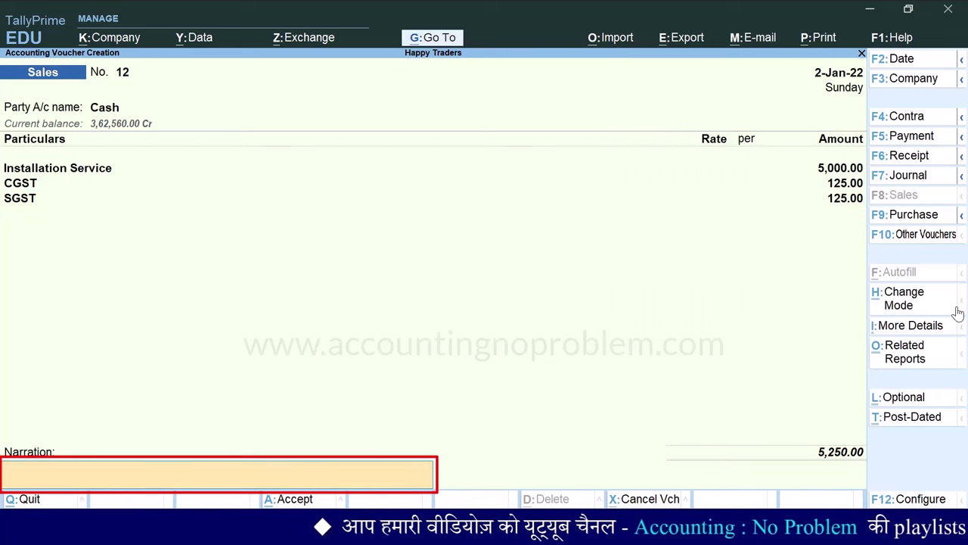
text(Being installation service sold.)
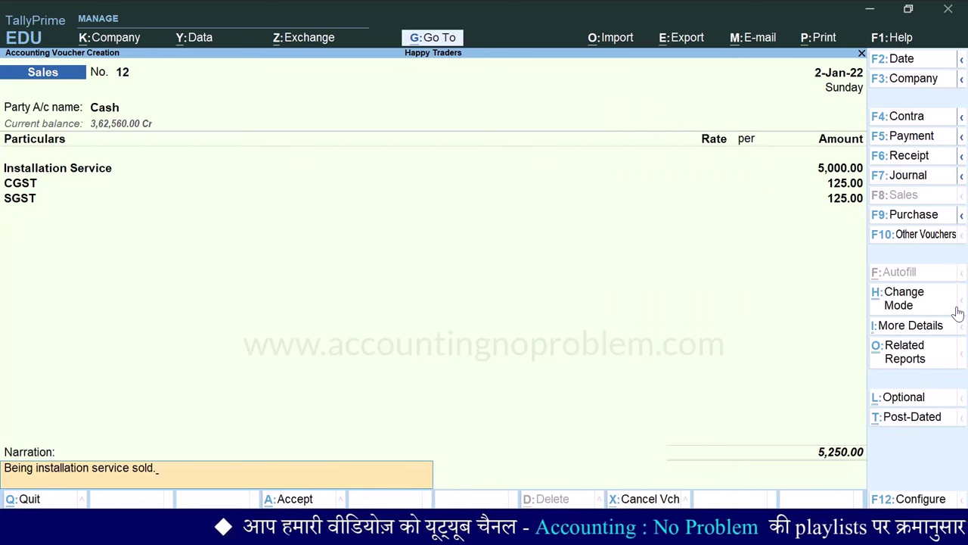
key(Return)
key(Return)
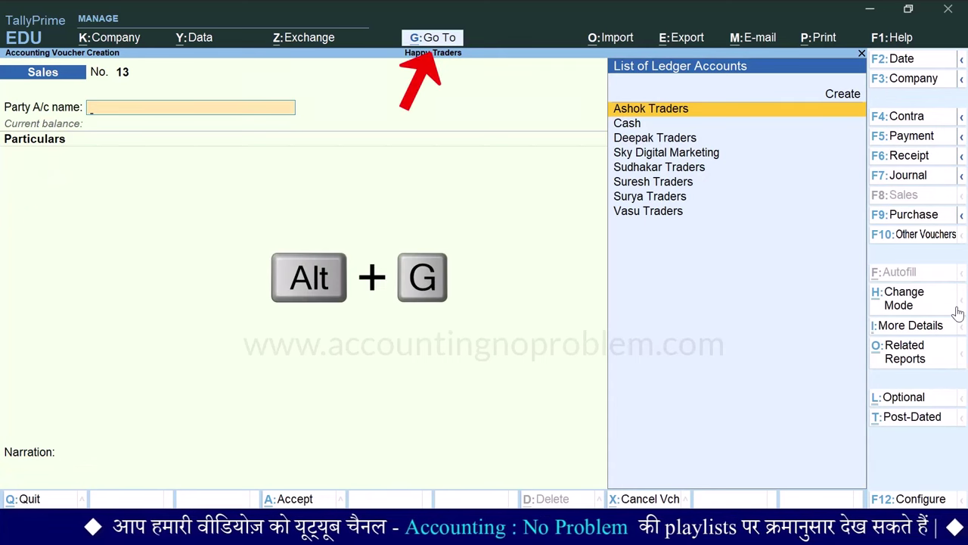
- Open the GSTR-1 report for the period 1-1-2022 to 31-1-2022
key(alt+g)
text(Gstr1)
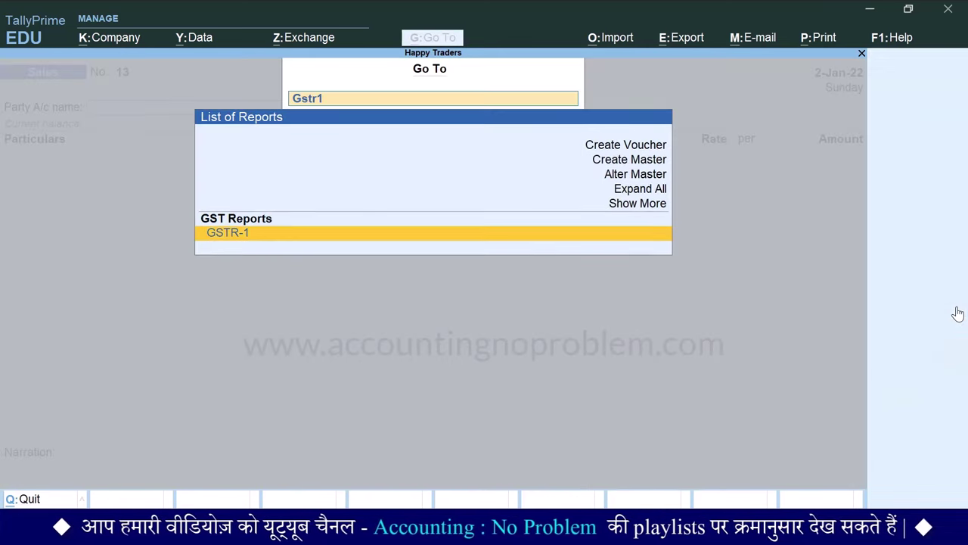
key(Return)
key(F2)
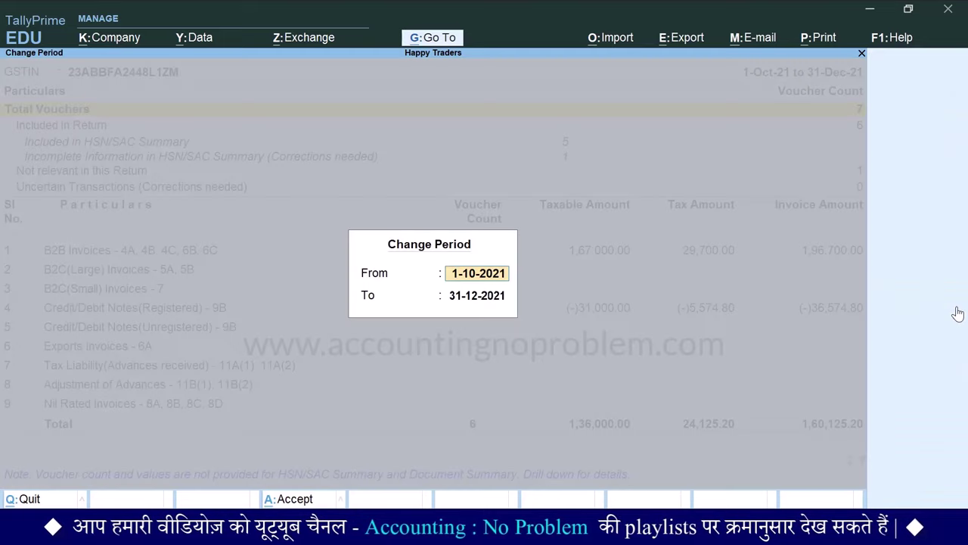
text(1-1-2022)
key(Return)
text(31-1)
key(Return)
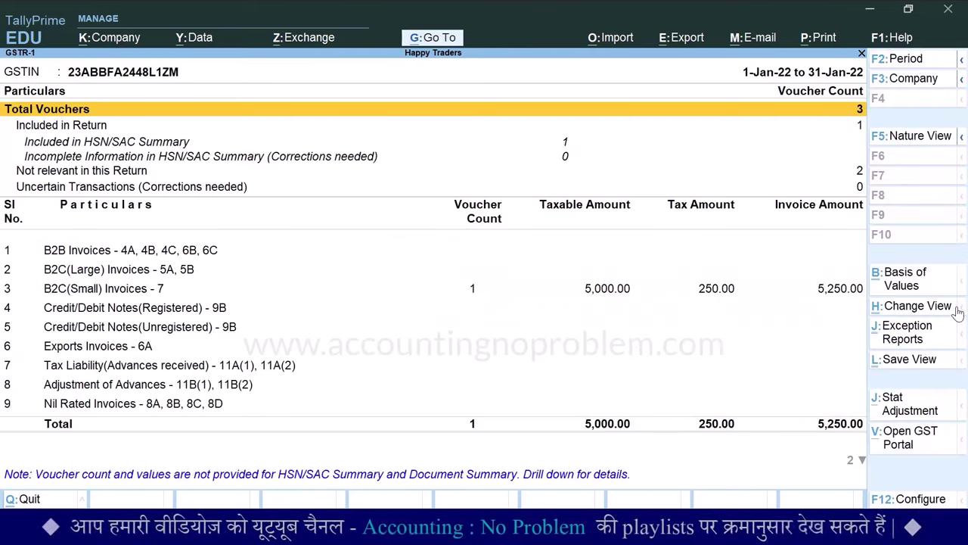
- Drill into the B2C(Small) Invoices row to view invoice details
key(Down)
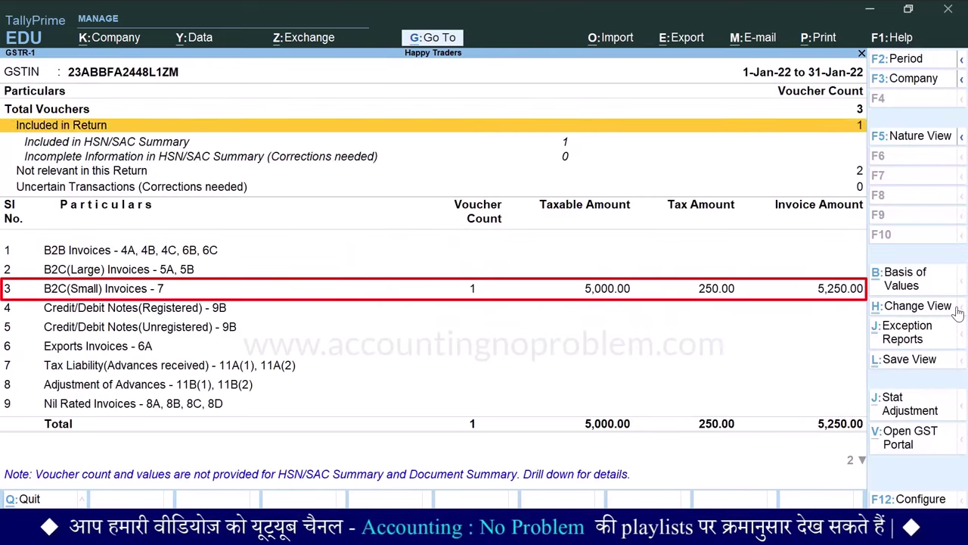
key(Down)
key(Down)
key(Down)
key(Down)
key(Down)
key(Return)
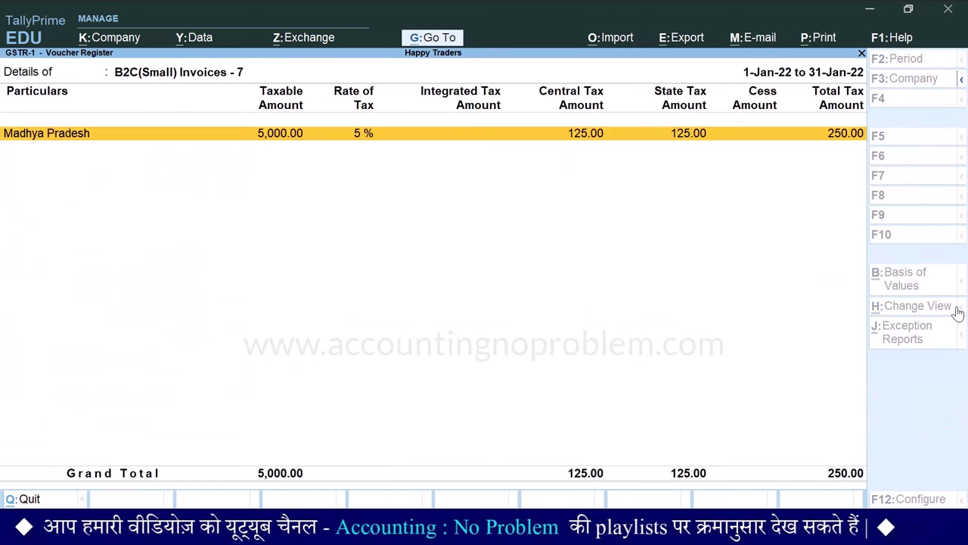
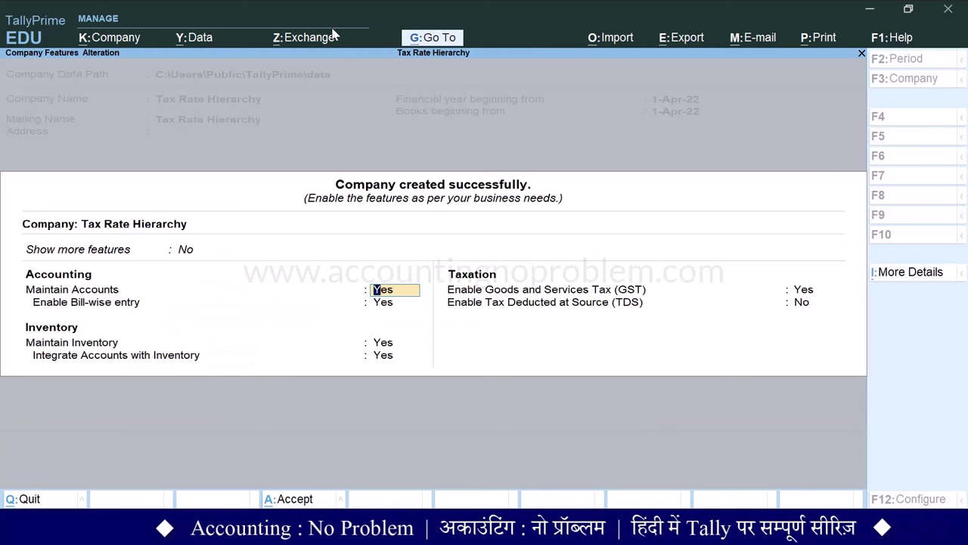
- Keep GST enabled in the company features and open the Company GST Details
key(Return)
key(Return)
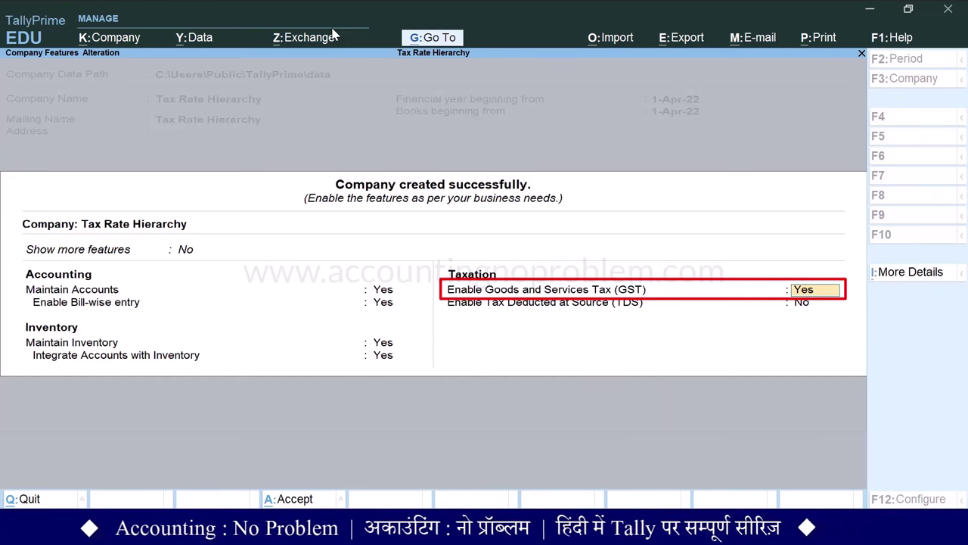
key(Return)
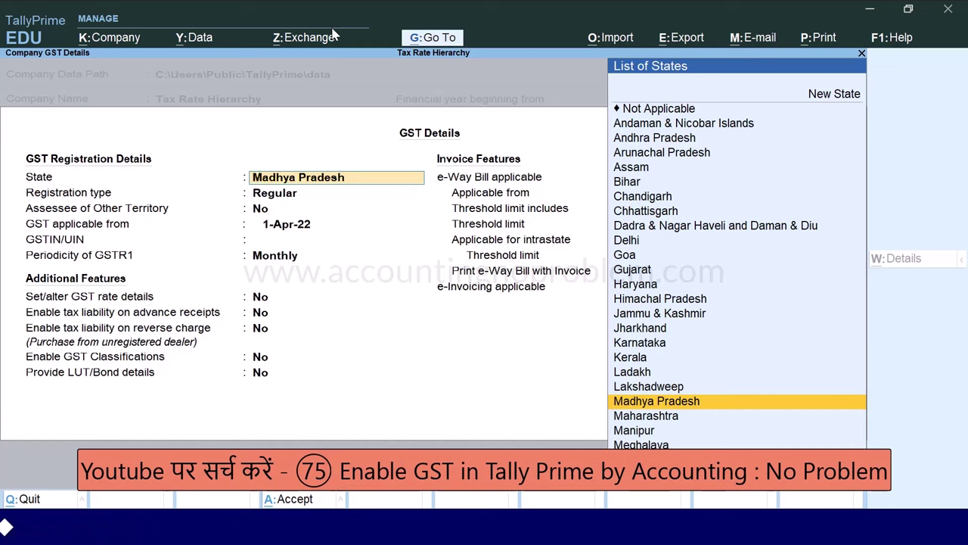
- Accept Madhya Pradesh and Regular registration with the GSTIN, and set GSTR1 periodicity to Quarterly
key(Return)
key(Return)
key(Return)
key(Return)
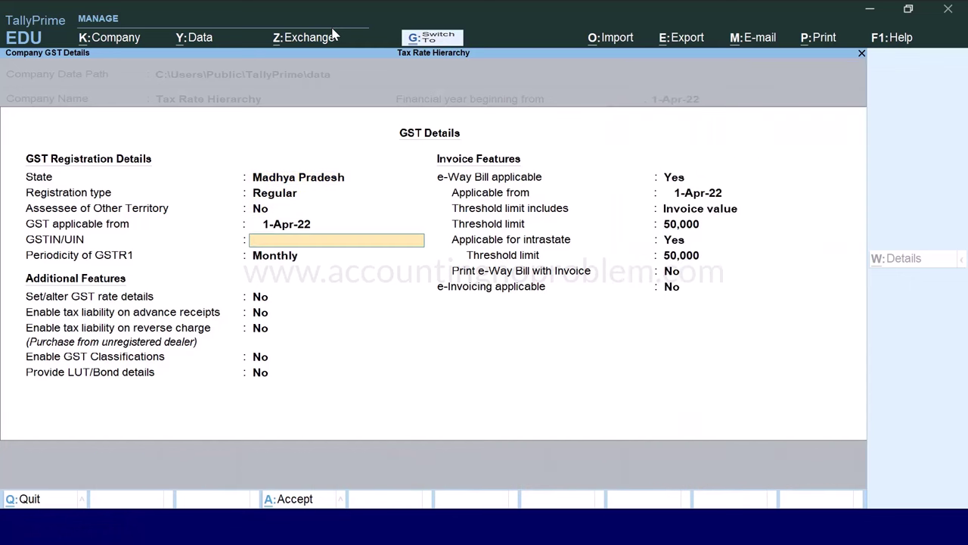
key(Return)
key(Down)
key(Return)
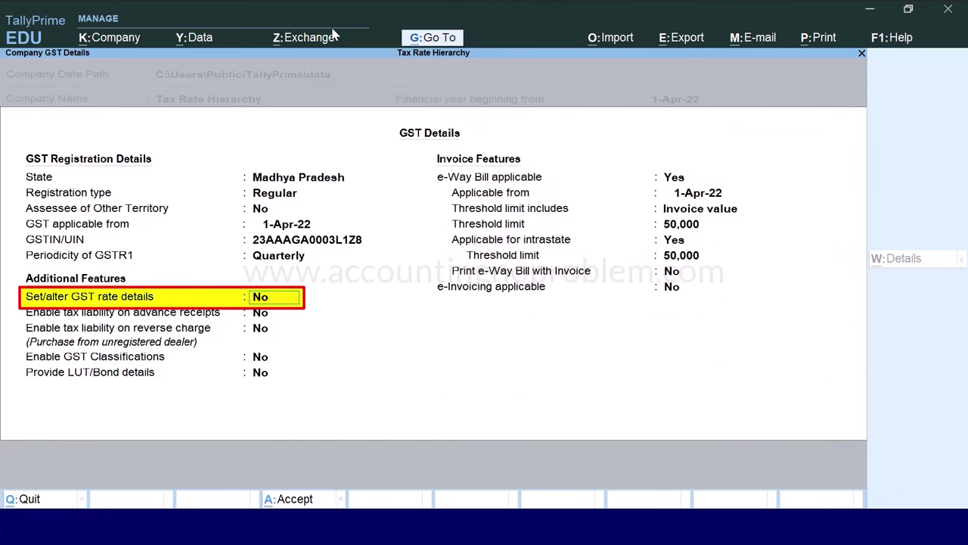
key(Return)
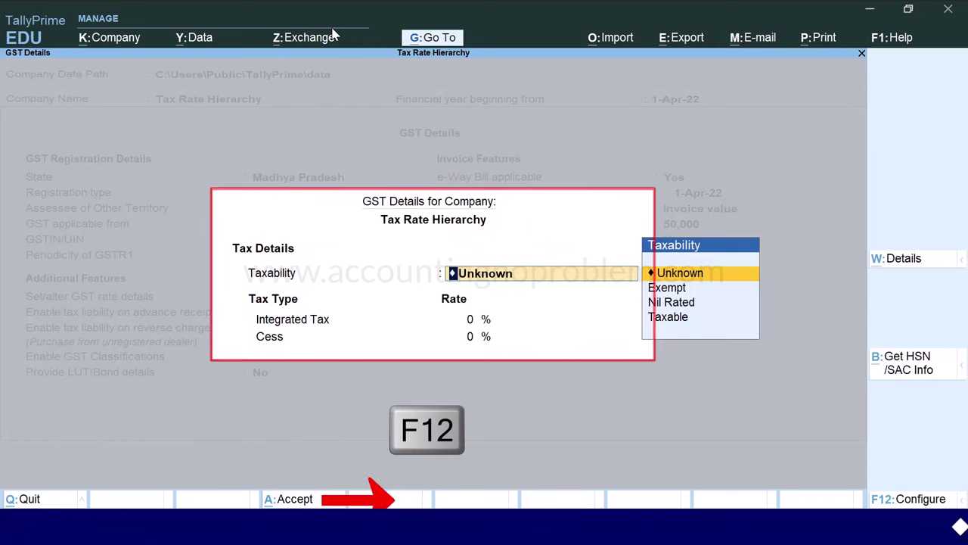
- Turn on HSN/SAC details and Show all GST Tax Types in the F12 configuration
key(F12)
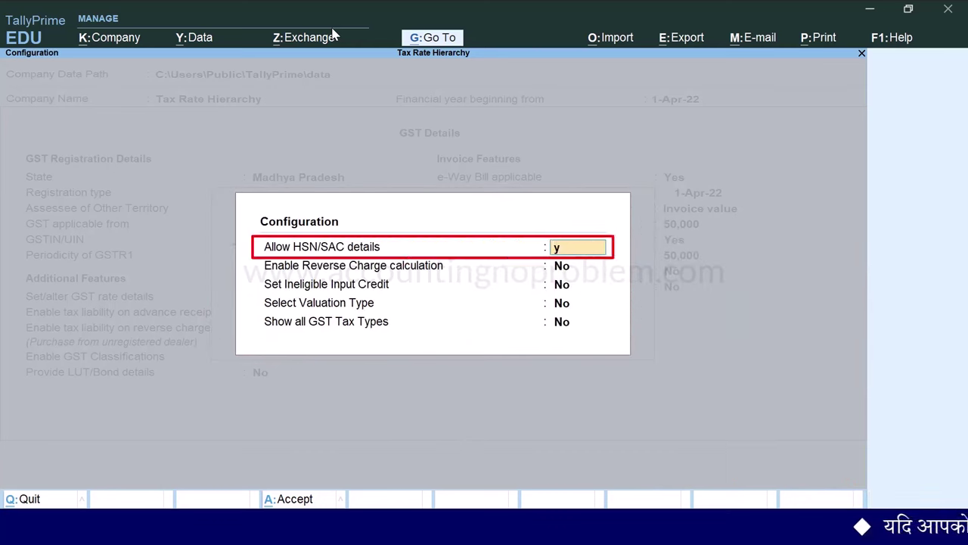
text(yes)
key(Return)
key(Return)
key(Return)
key(Return)
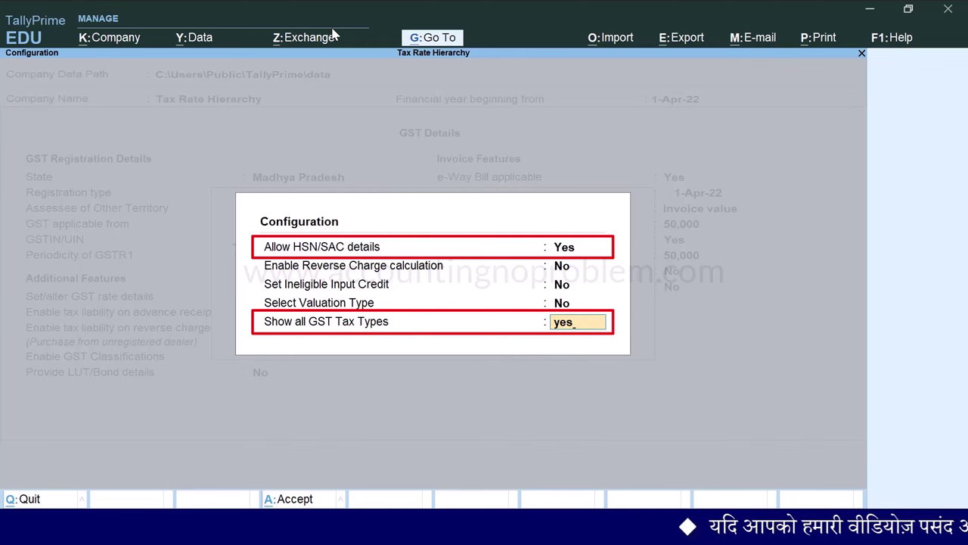
key(Return)
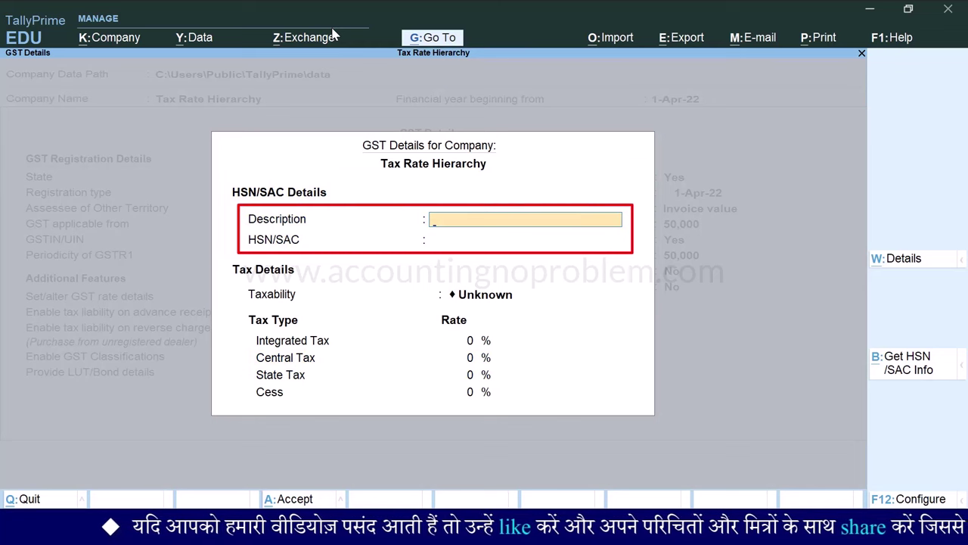
- Make the rate Taxable at 5% integrated tax, giving 2.50% central and state tax
key(Return)
key(Return)
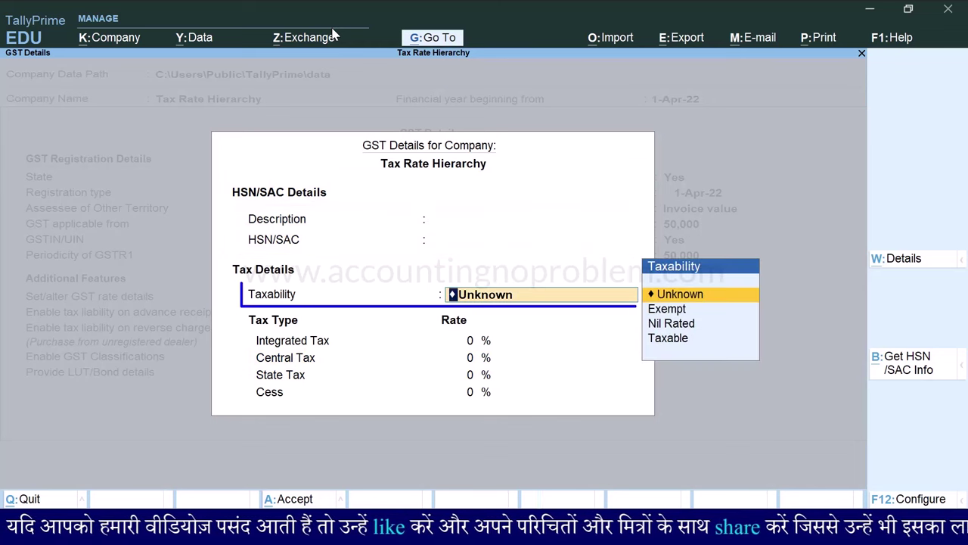
key(Down)
key(Down)
key(Down)
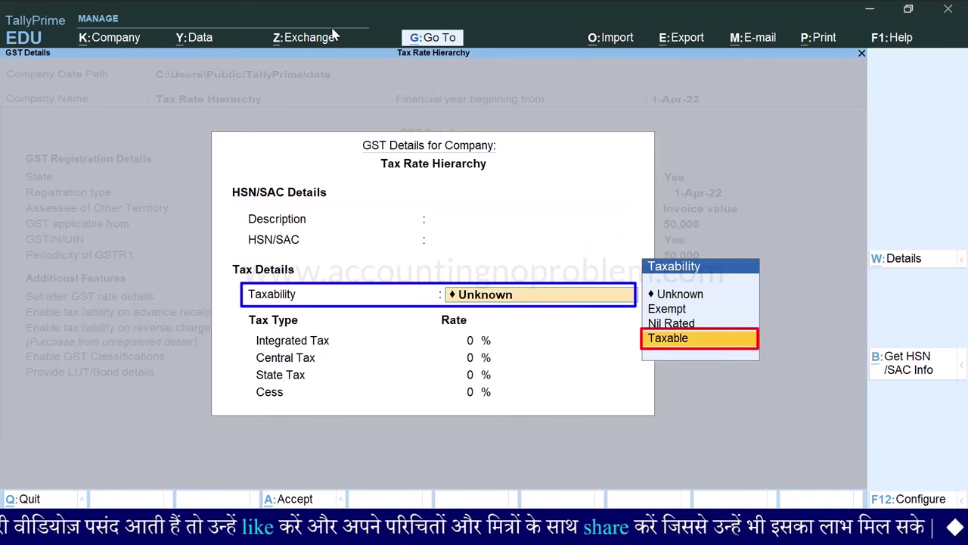
key(Return)
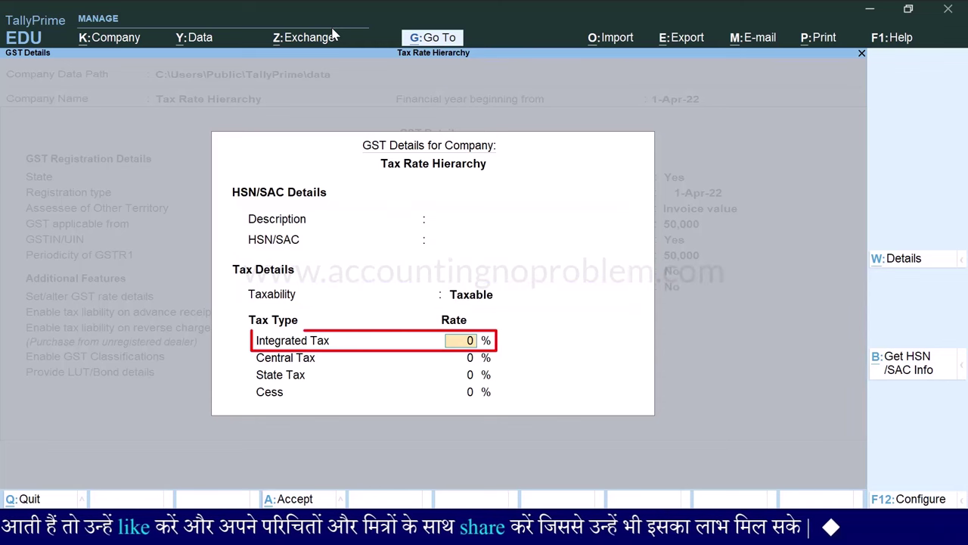
text(5)
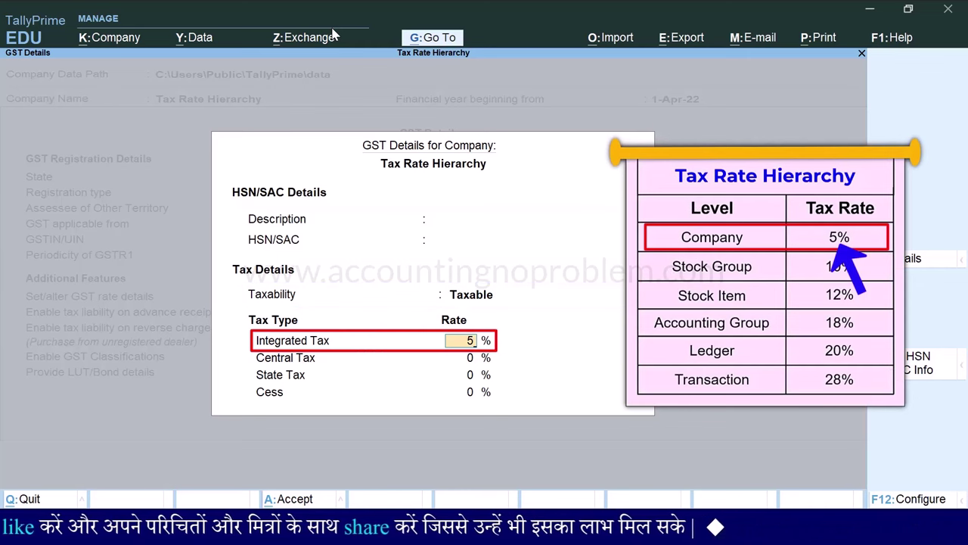
key(Return)
key(Return)
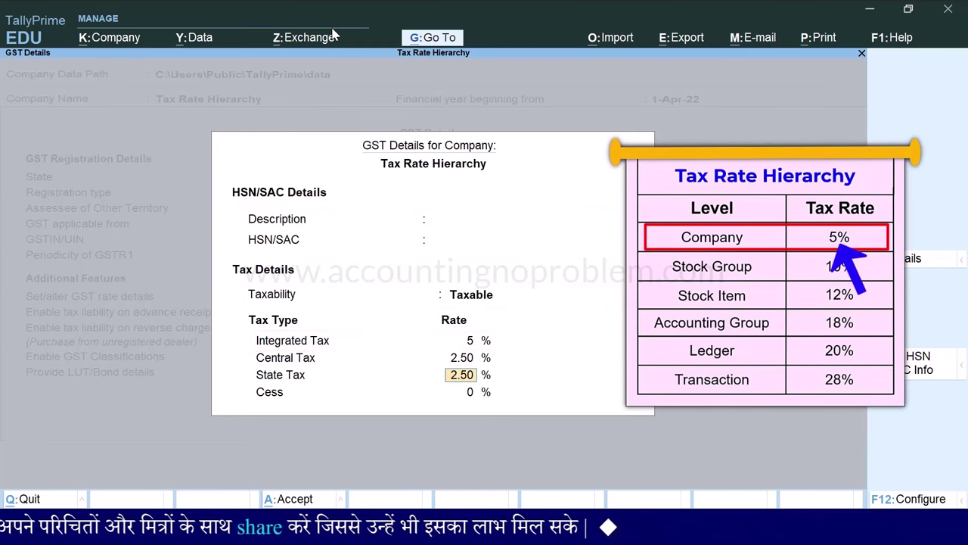
key(Return)
key(Return)
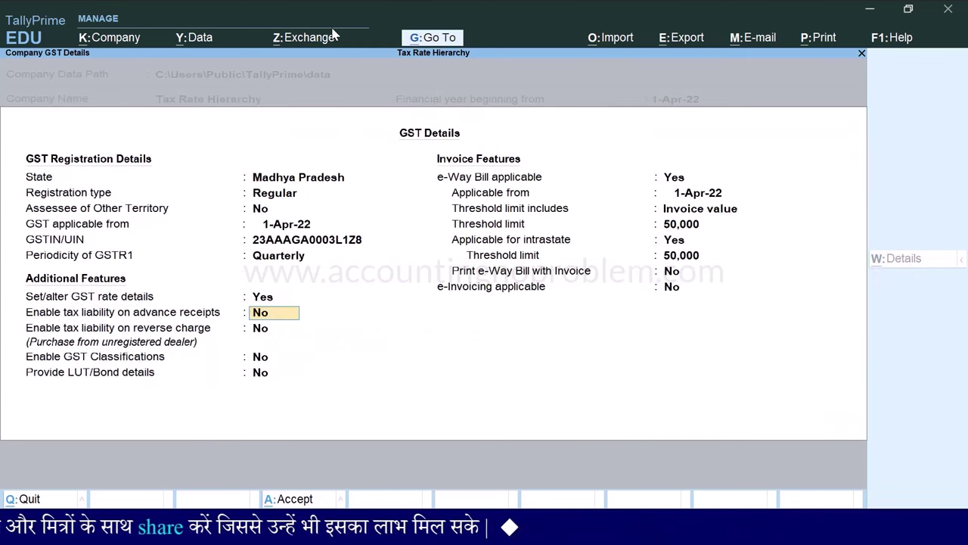
key(Return)
key(Return)
key(Return)
key(Return)
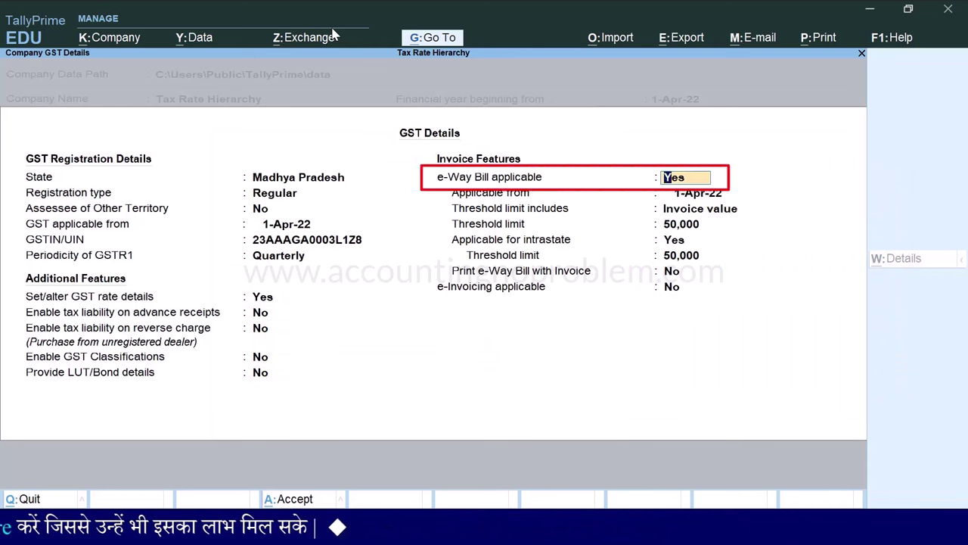
- Set e-Way Bill and e-Invoicing to No and save the GST details and company features
text(no)
key(Return)
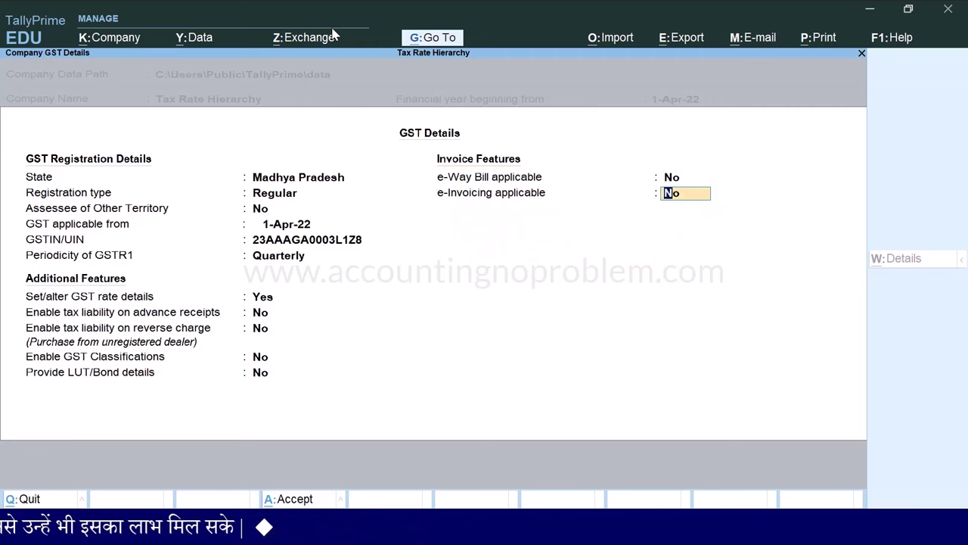
key(Return)
key(Return)
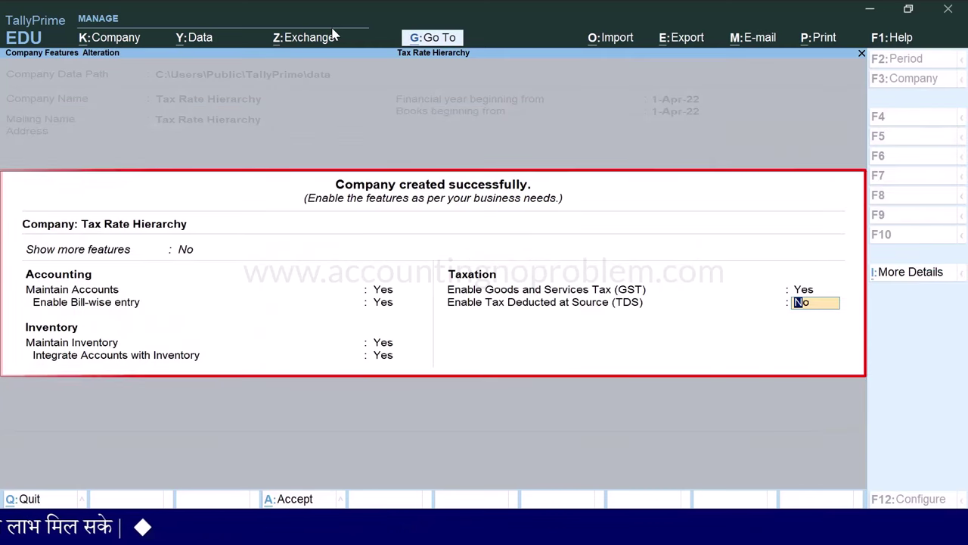
key(Return)
key(Return)
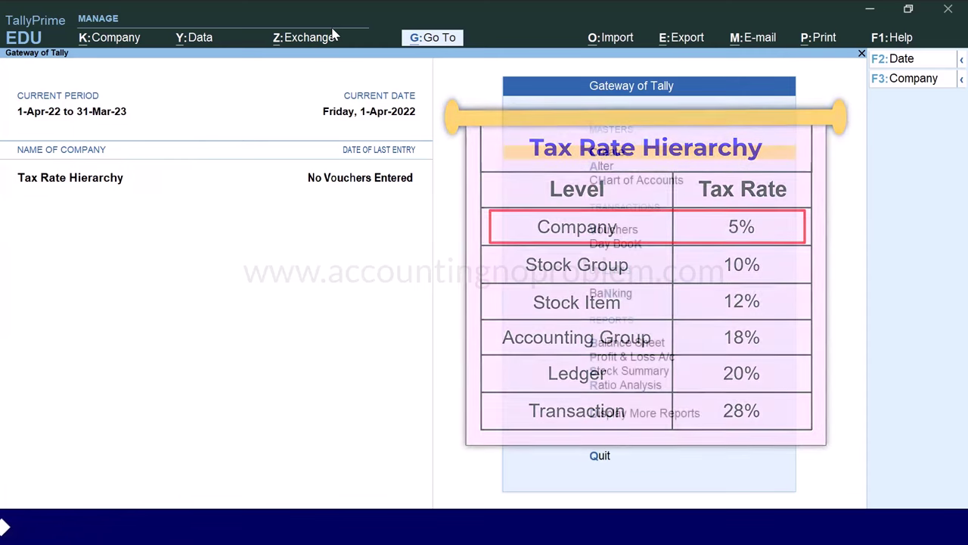
- Create a Purchase Account ledger under Purchase Accounts with Goods as the type of supply
key(Return)
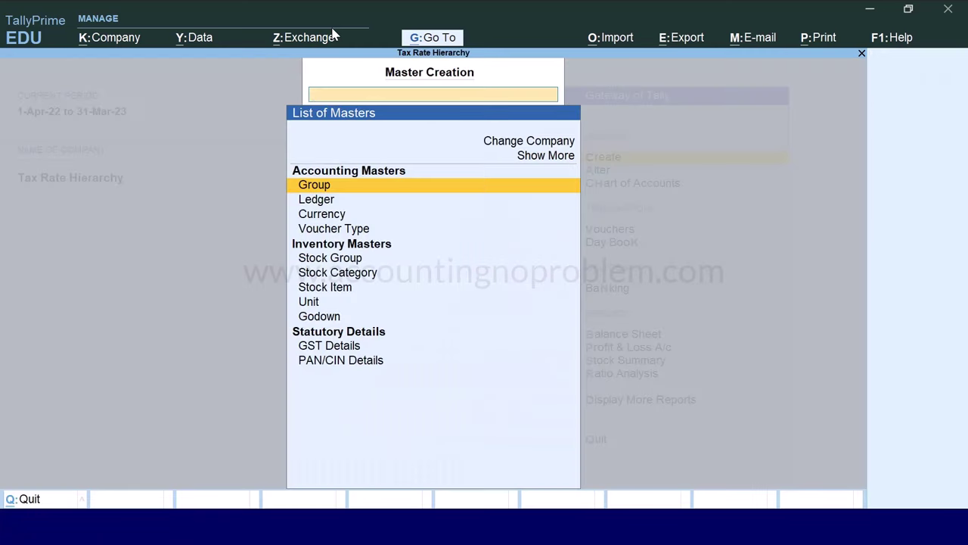
key(Down)
key(Return)
text(Purchase Account)
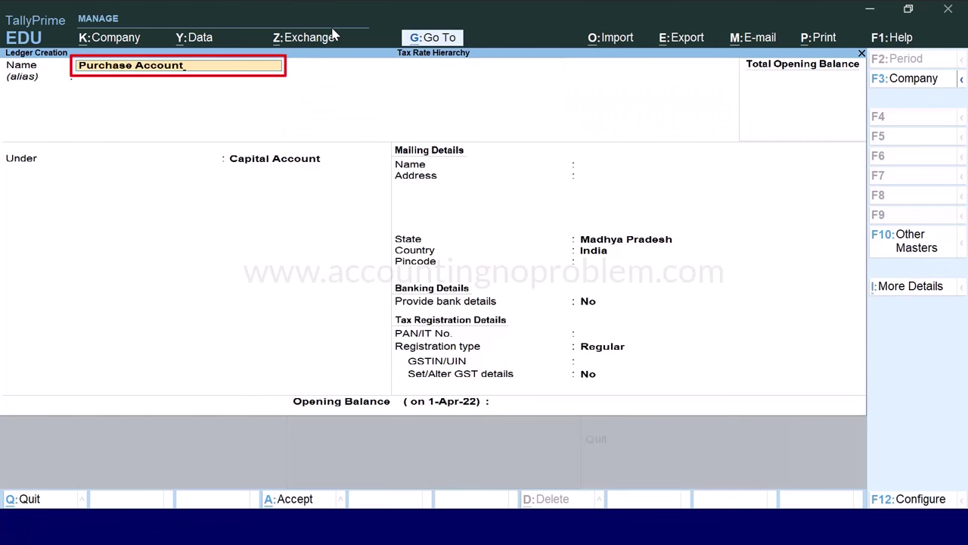
key(Return)
text(P)
key(Return)
key(Return)
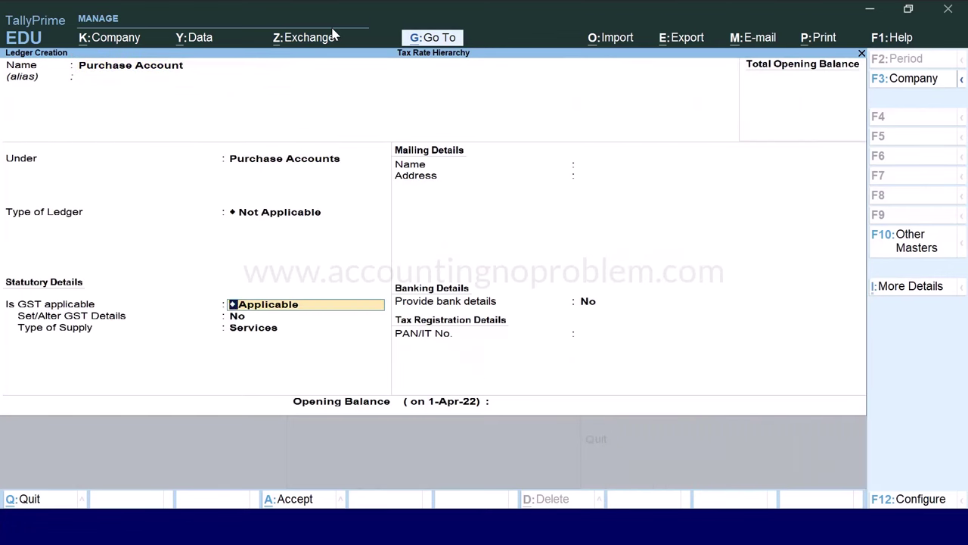
key(Return)
key(Up)
- Create a Sales Account ledger under Sales Accounts with Goods as the type of supply
key(Return)
key(Return)
text(Sales a)
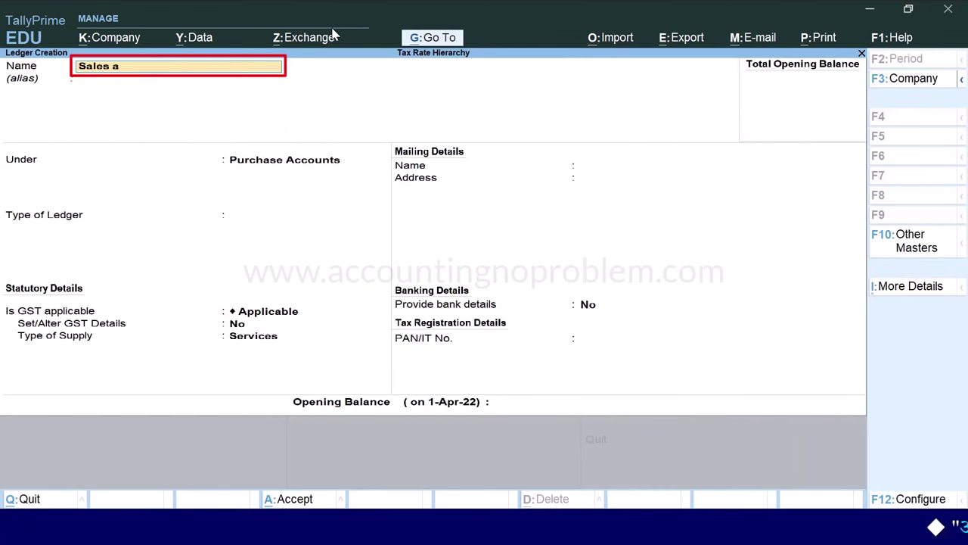
text(ccount)
key(Return)
text(S)
key(Return)
key(Return)
key(Return)
key(Up)
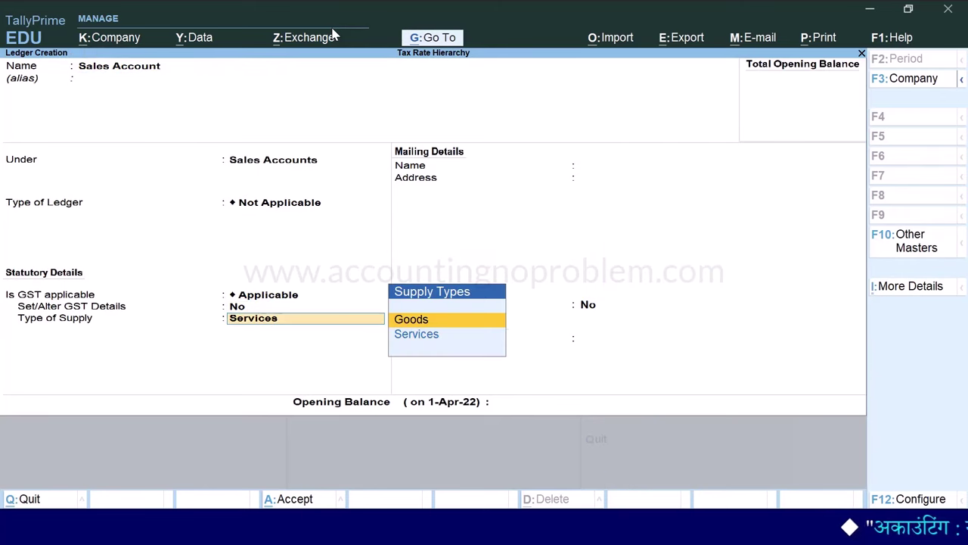
key(Return)
key(Return)
key(Escape)
key(y)
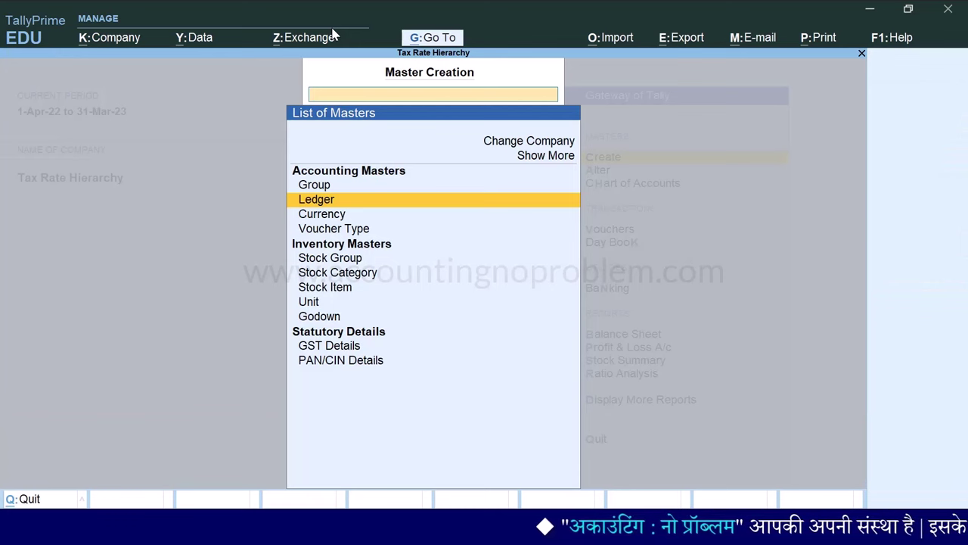
- Create the stock group TV under Primary with item quantities added set to Yes
key(Down)
key(Down)
key(Down)
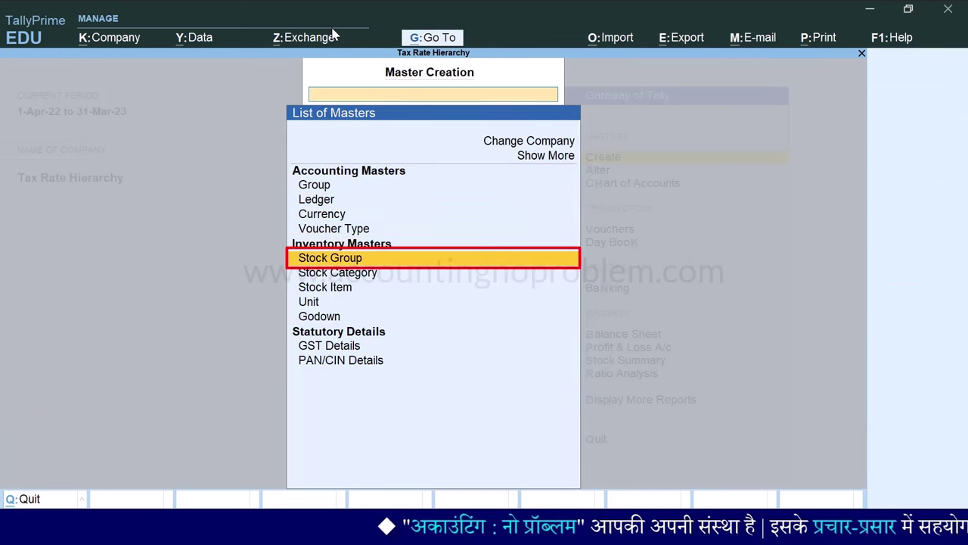
key(Return)
text(TV)
key(Return)
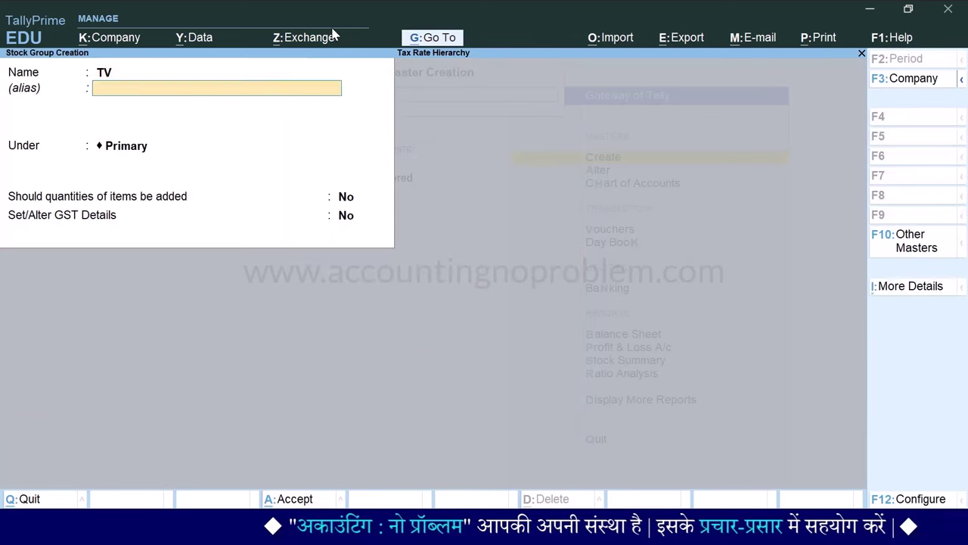
key(Return)
key(Return)
key(Return)
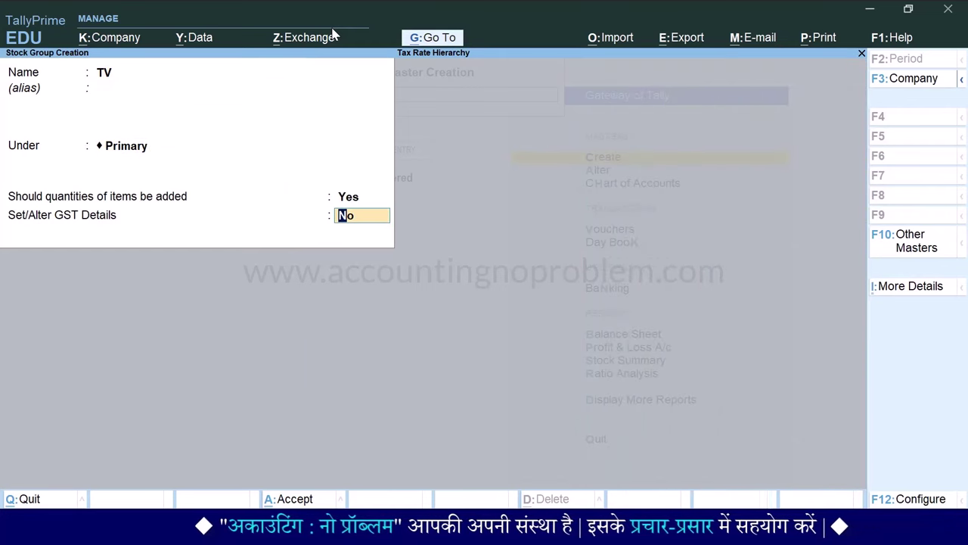
key(Return)
key(Return)
key(Escape)
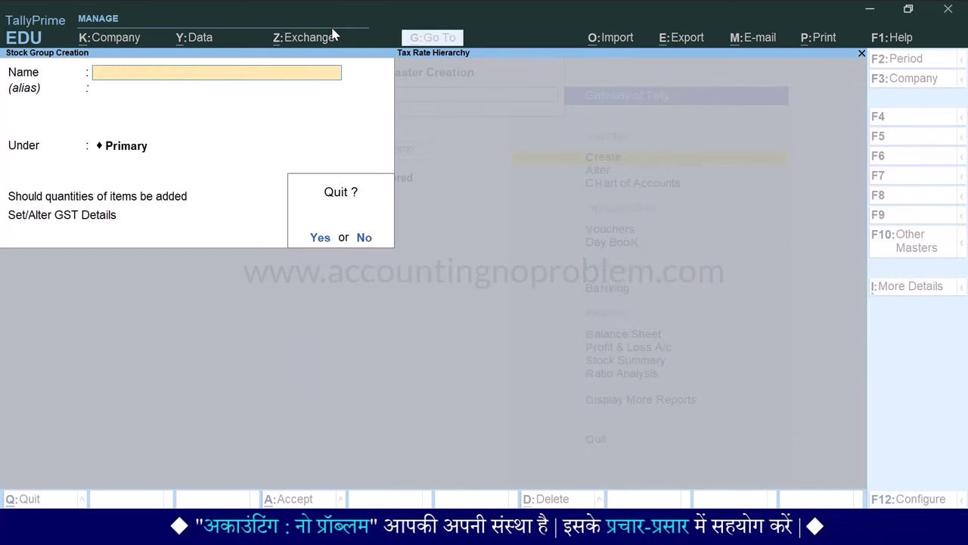
key(Return)
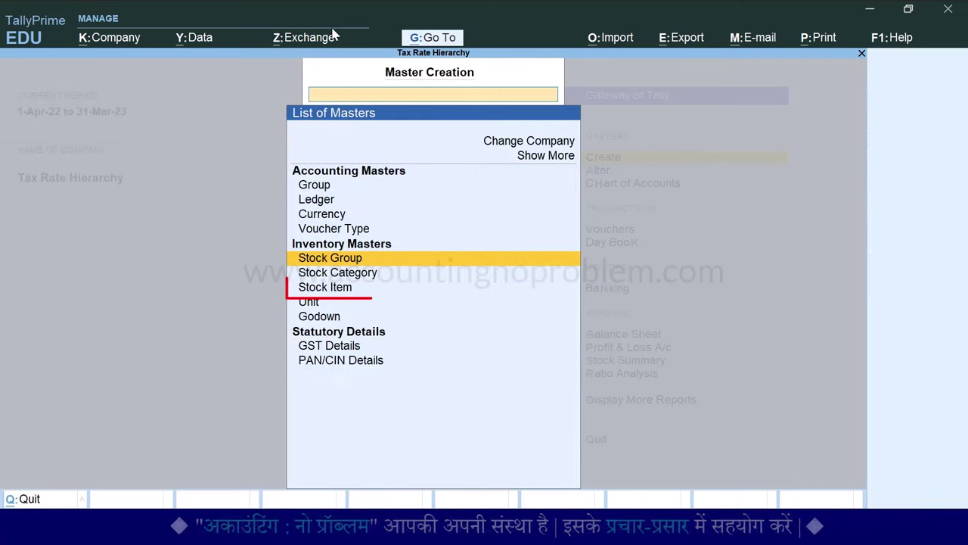
- Name a new stock item Sony TV 20" and place it under the TV group
key(Down)
key(Down)
key(Return)
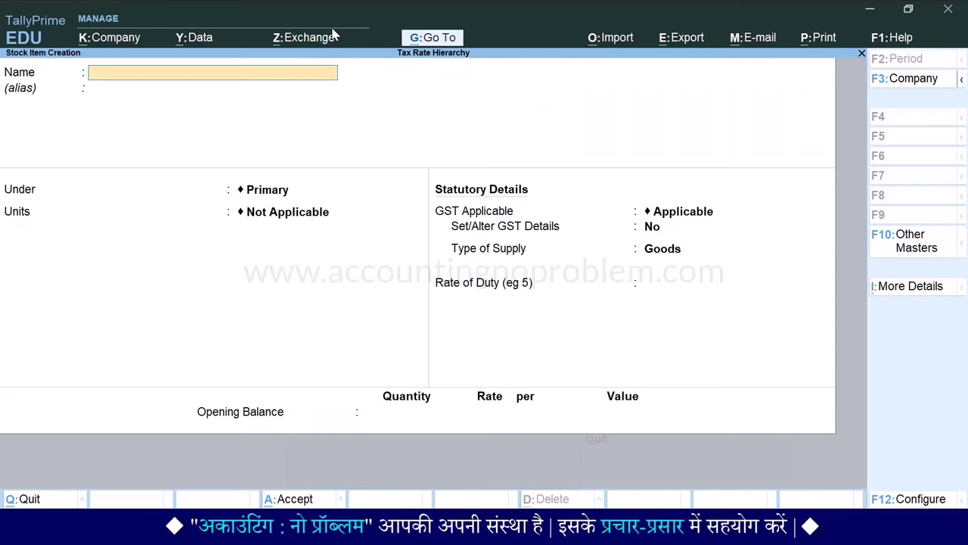
text(Sony TV 20")
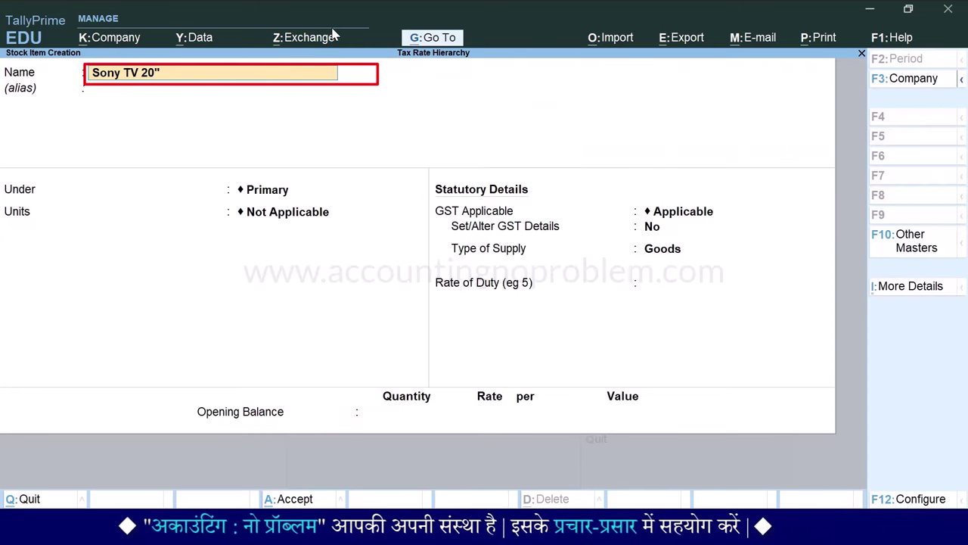
key(Return)
key(Return)
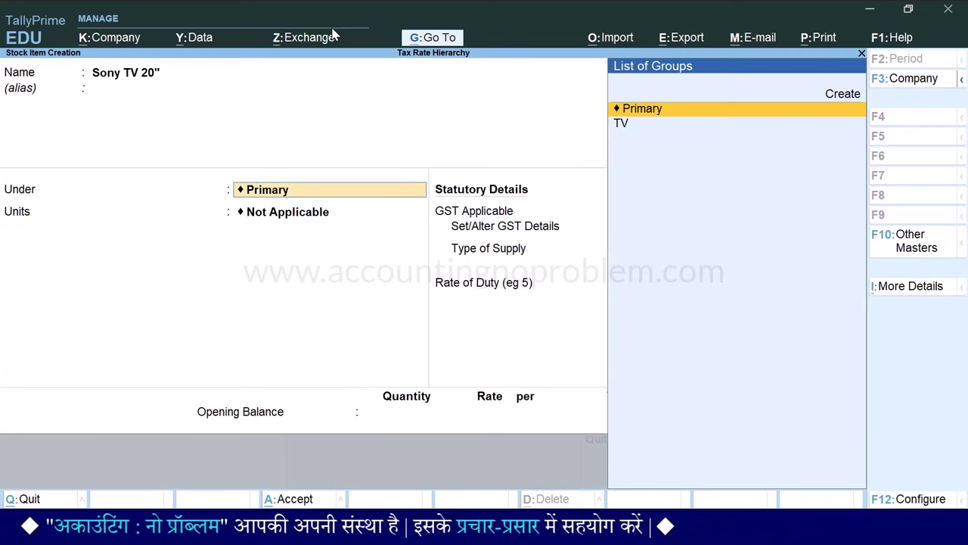
key(Down)
key(Return)
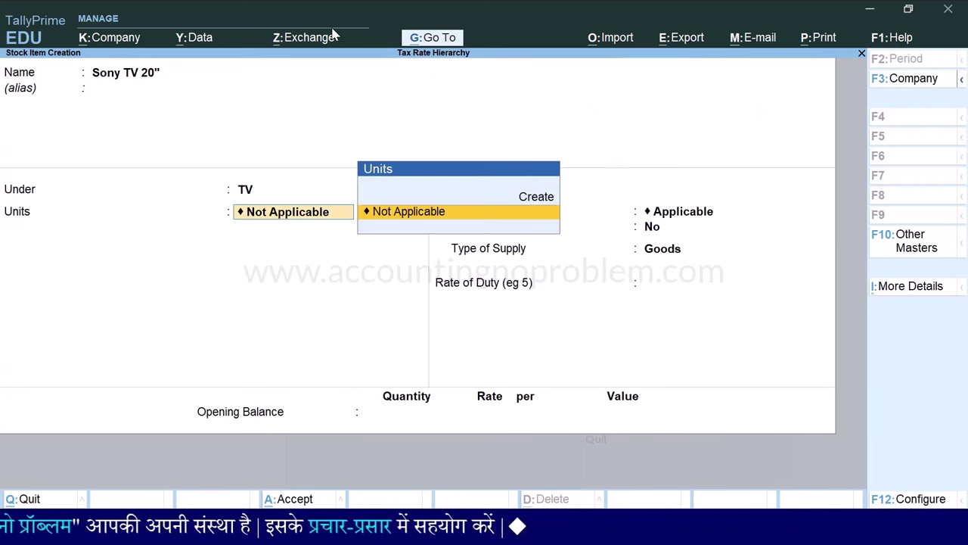
- Create the unit Nos with formal name Numbers and quantity code NOS-NUMBERS
key(Up)
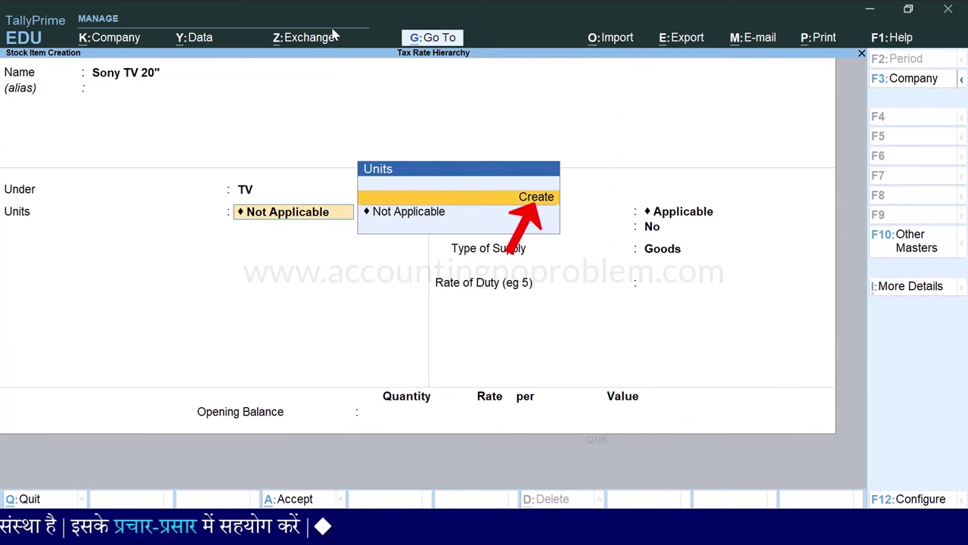
key(Return)
text(Nos)
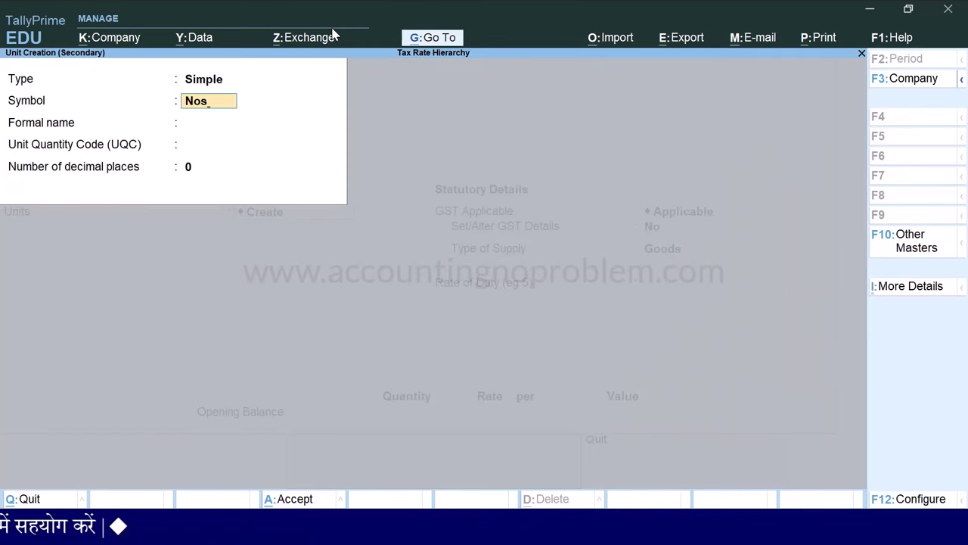
key(Return)
text(Numbers)
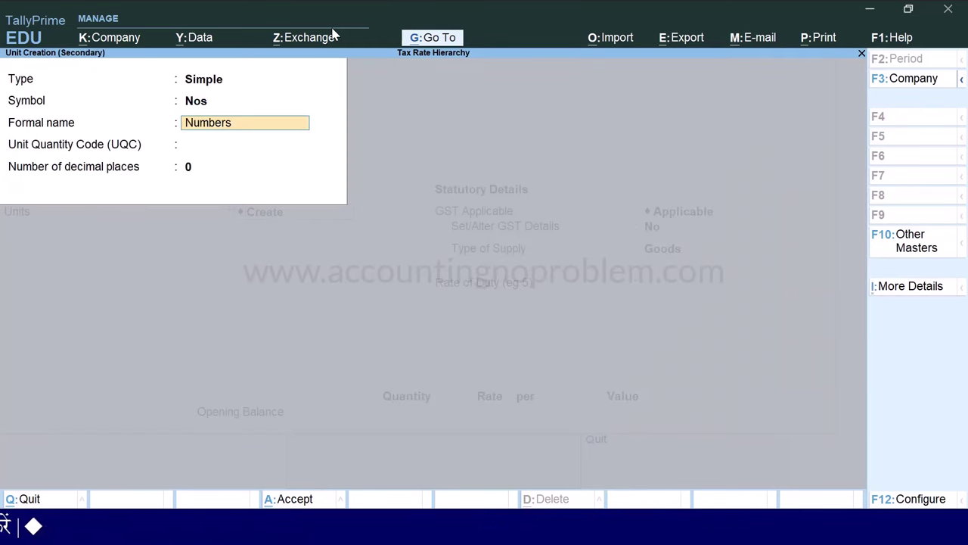
key(Return)
text(n)
key(Return)
key(Return)
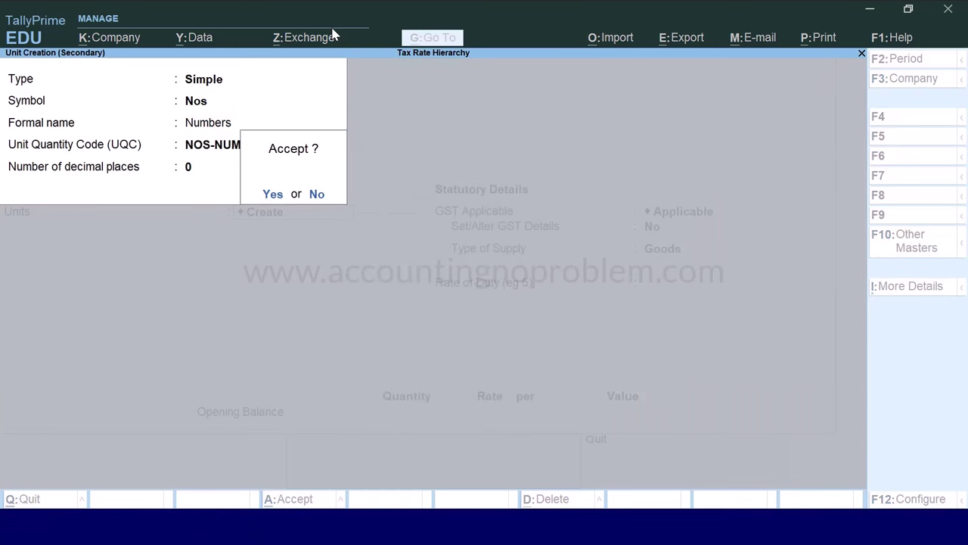
key(Return)
key(Return)
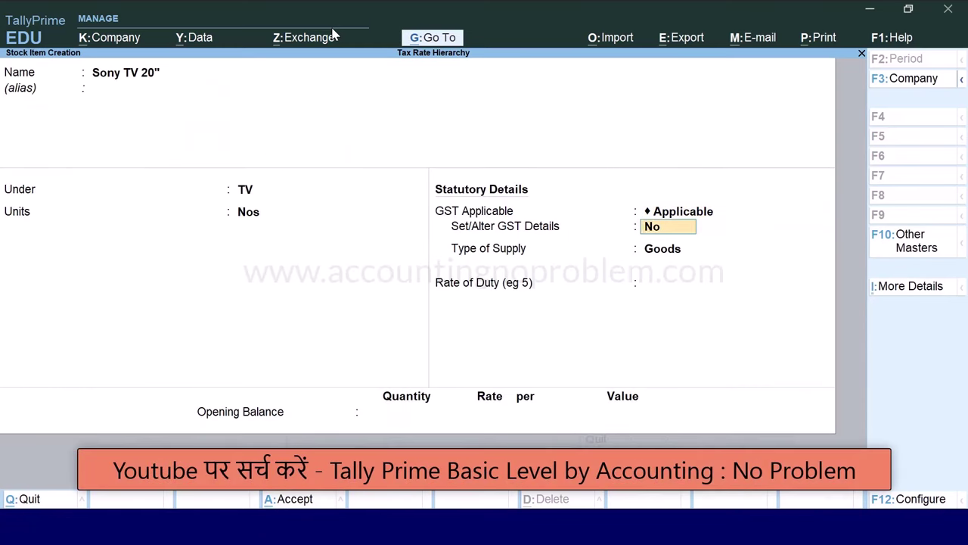
key(Return)
key(Return)
key(Return)
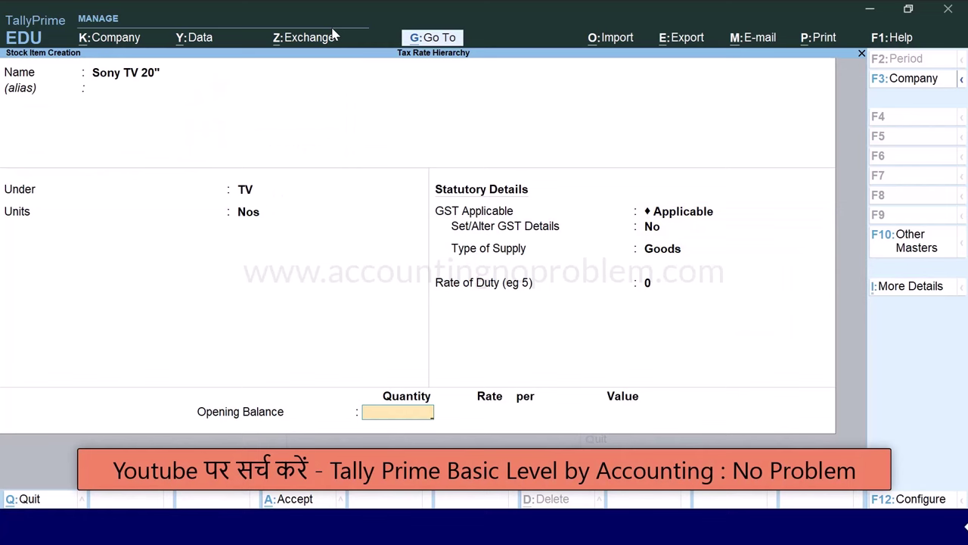
- Save the Sony TV 20" stock item and leave stock item creation
key(Return)
key(Return)
key(Escape)
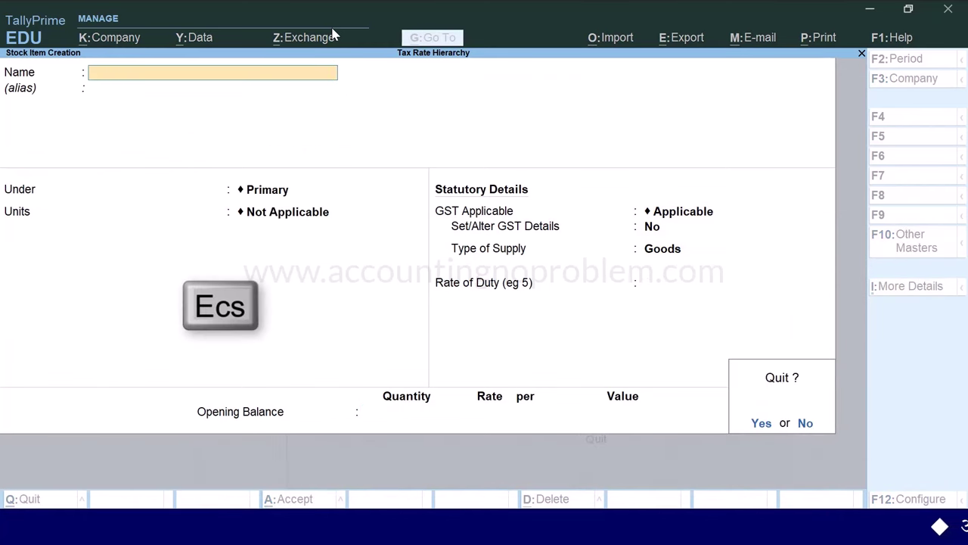
key(Escape)
key(Escape)
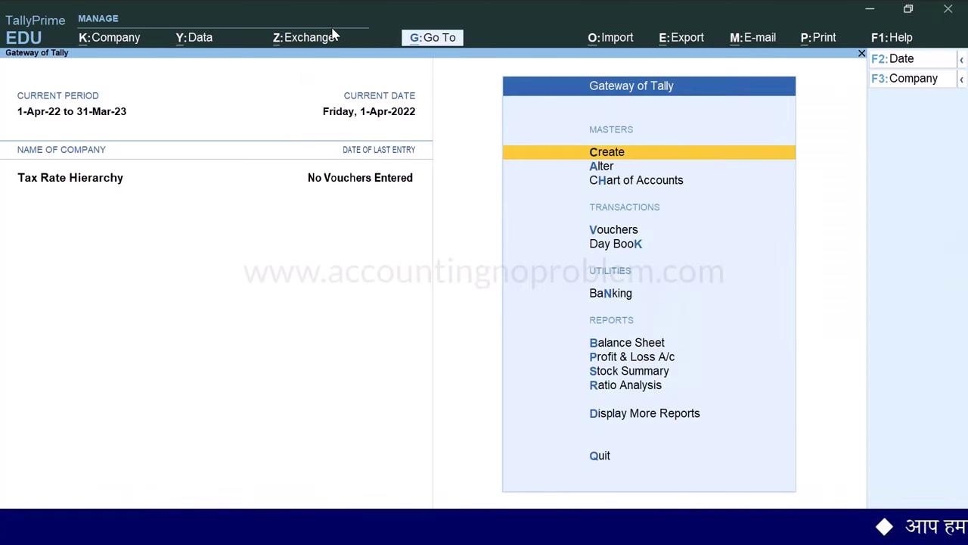
- Start a new sales voucher with Cash as the party account
key(Down)
key(Down)
key(Down)
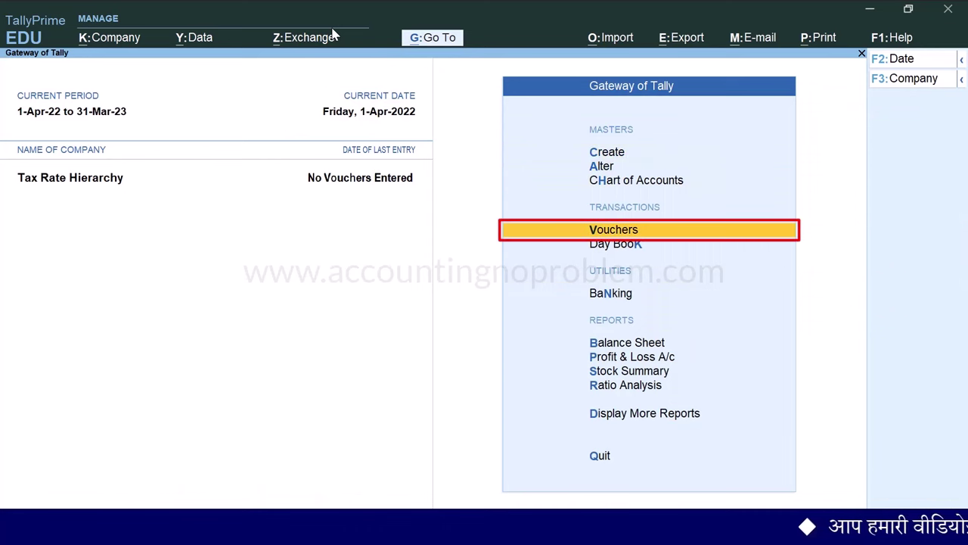
key(Return)
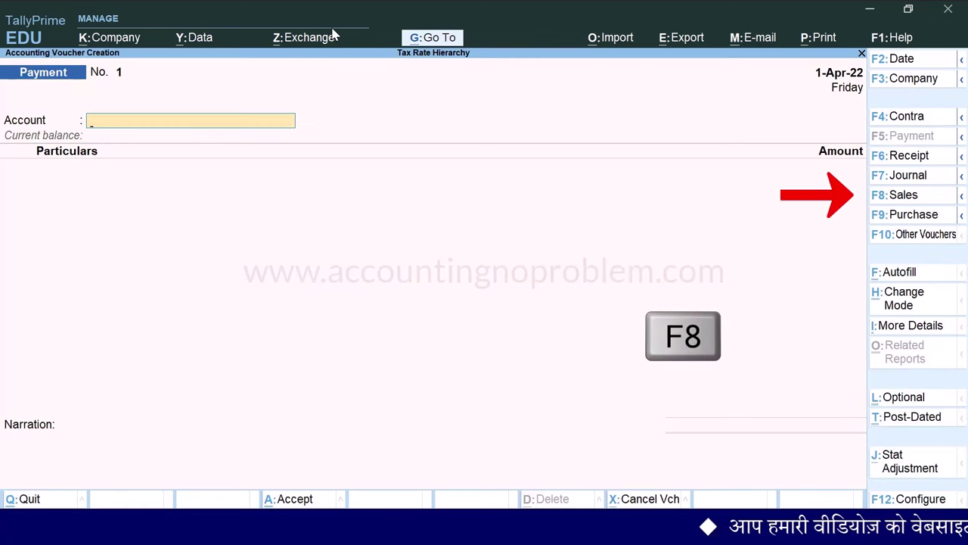
key(F8)
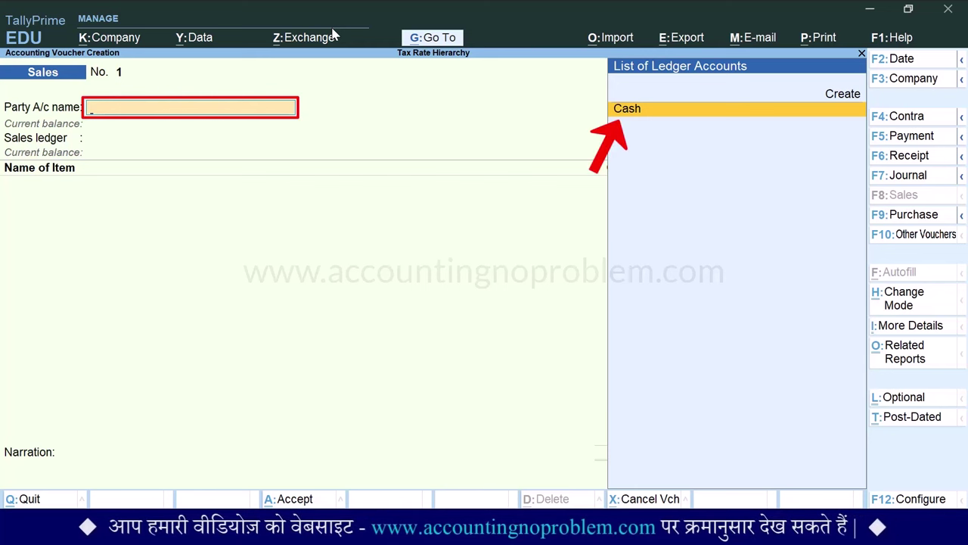
key(Return)
- Enter the buyer's name and address as a Consumer in Madhya Pradesh, with Sales Account ledger
key(ctrl+a)
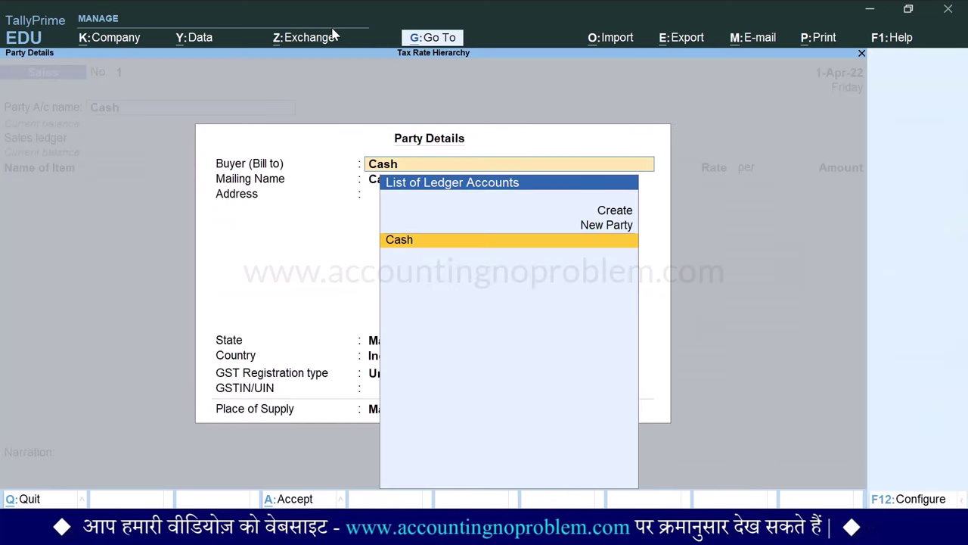
key(Return)
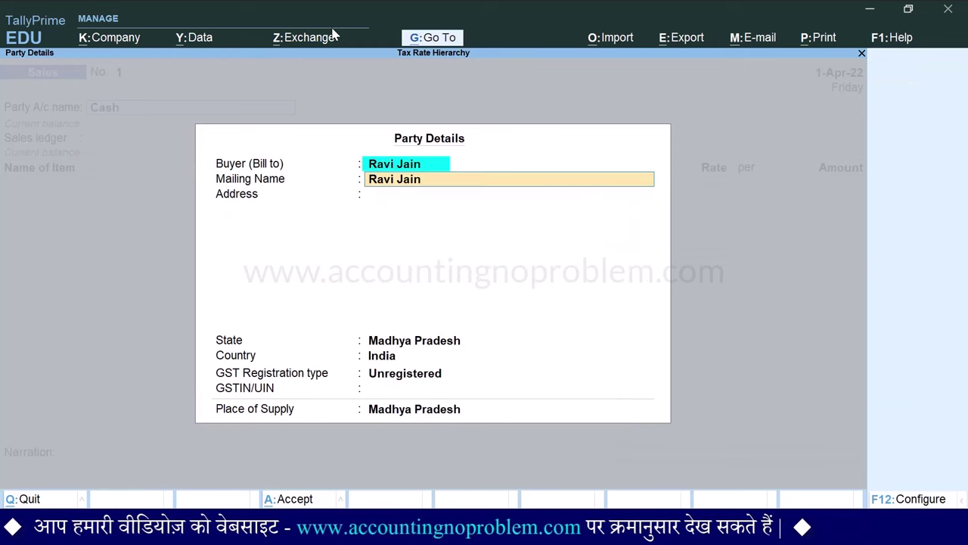
key(Return)
text(Indore)
key(Return)
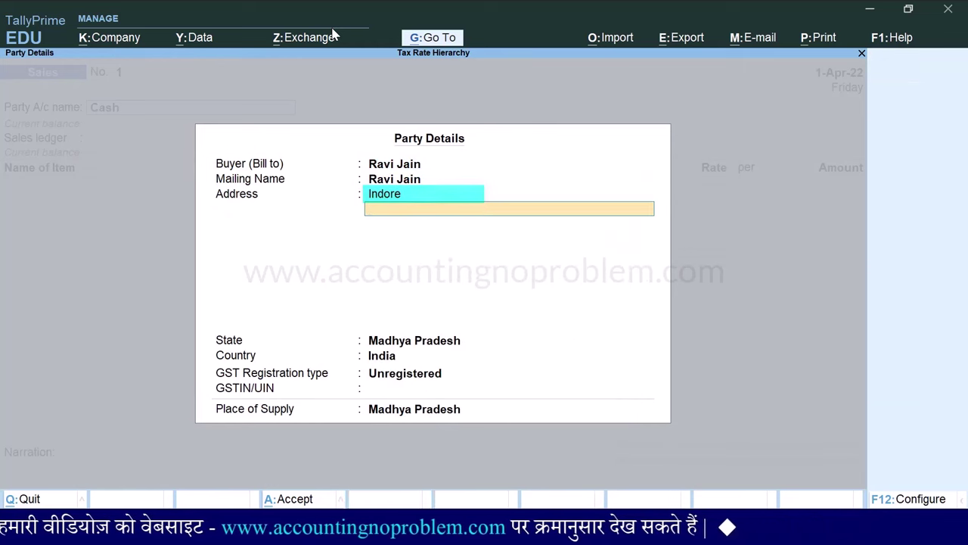
key(Return)
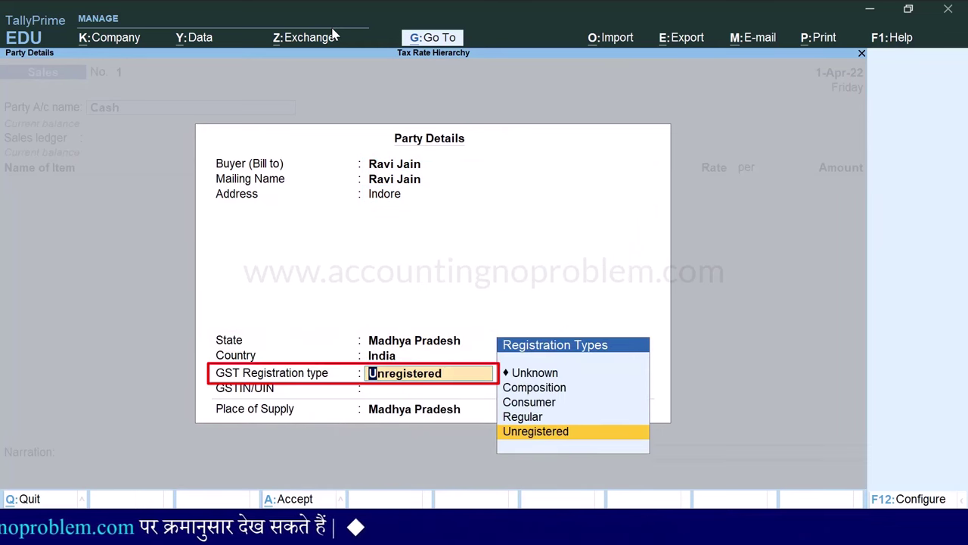
key(Up)
key(Up)
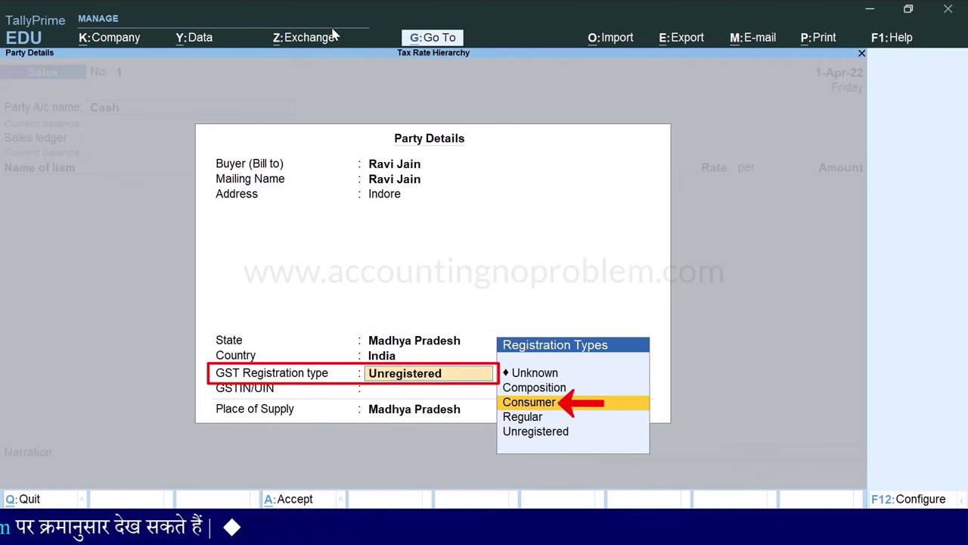
key(Return)
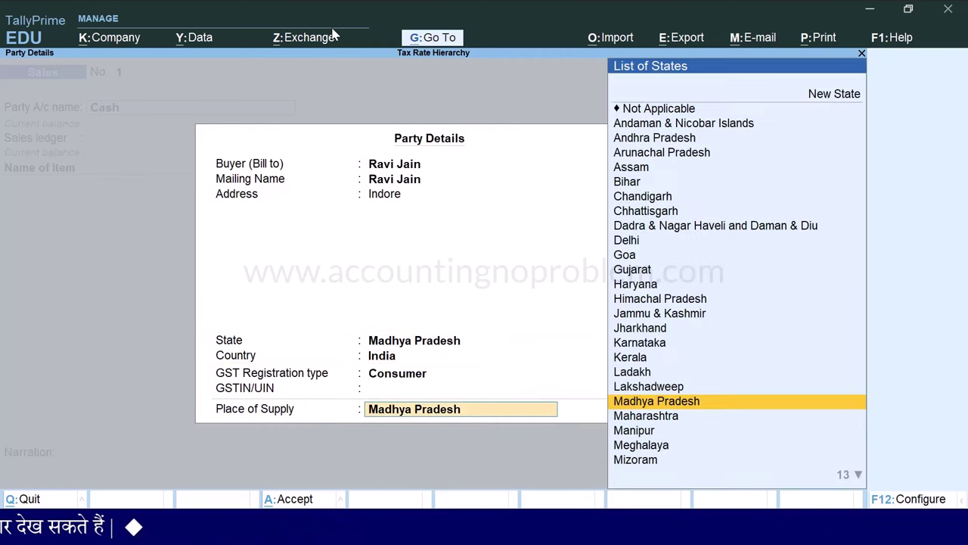
key(Return)
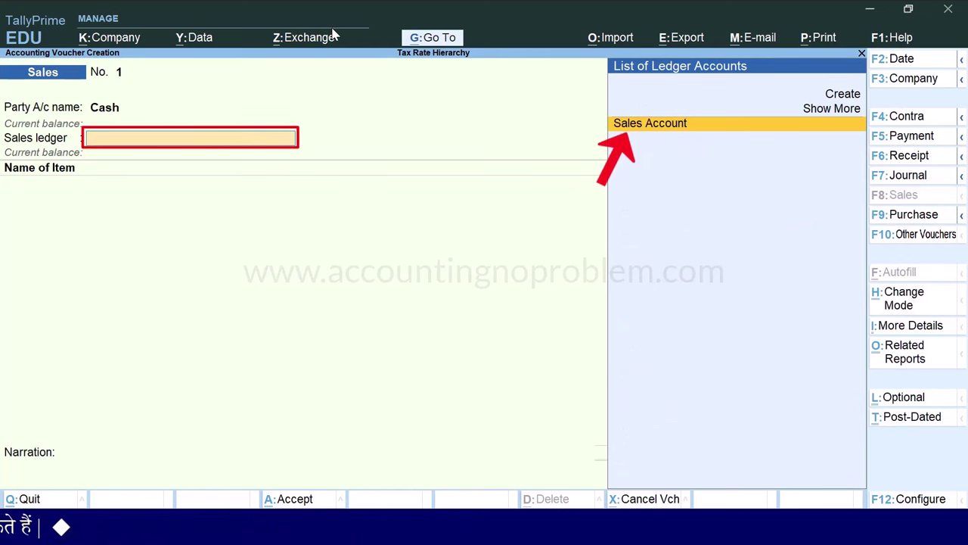
key(Return)
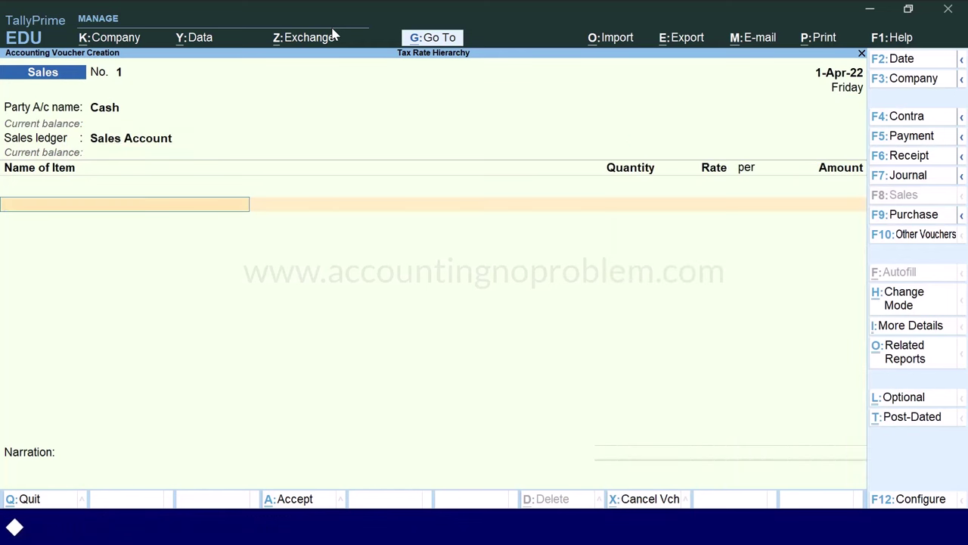
- Add 1 Nos of Sony TV 20" at a rate of 20,000 for a 20,000.00 line
text(S)
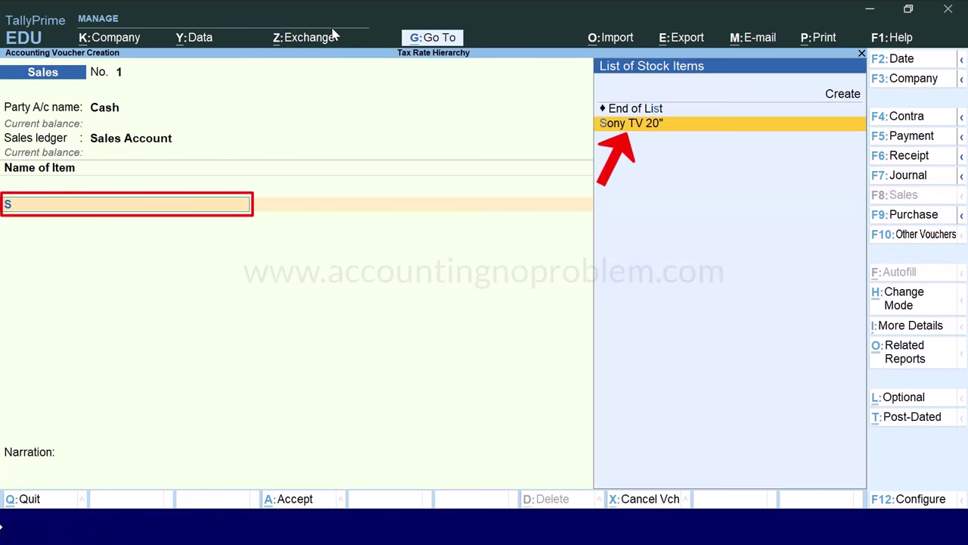
key(Return)
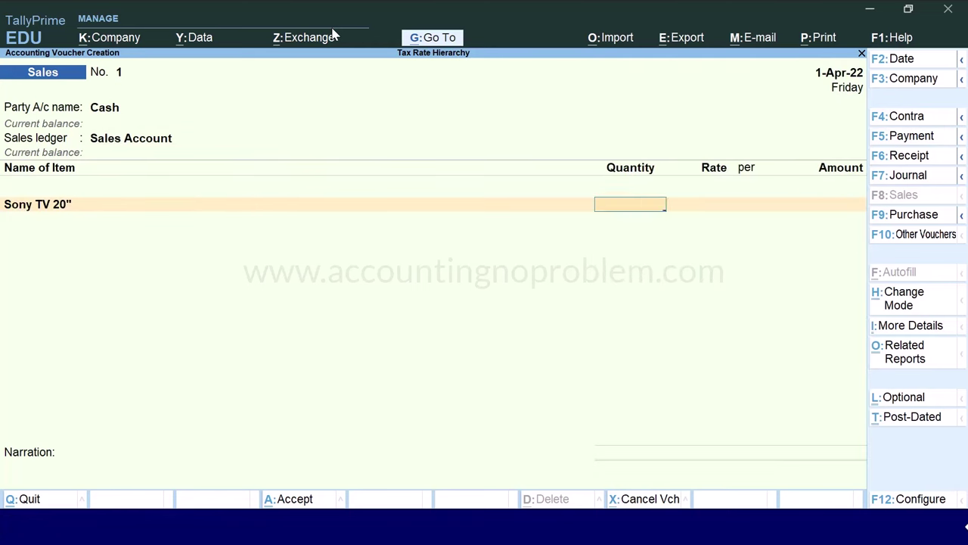
text(1)
key(Return)
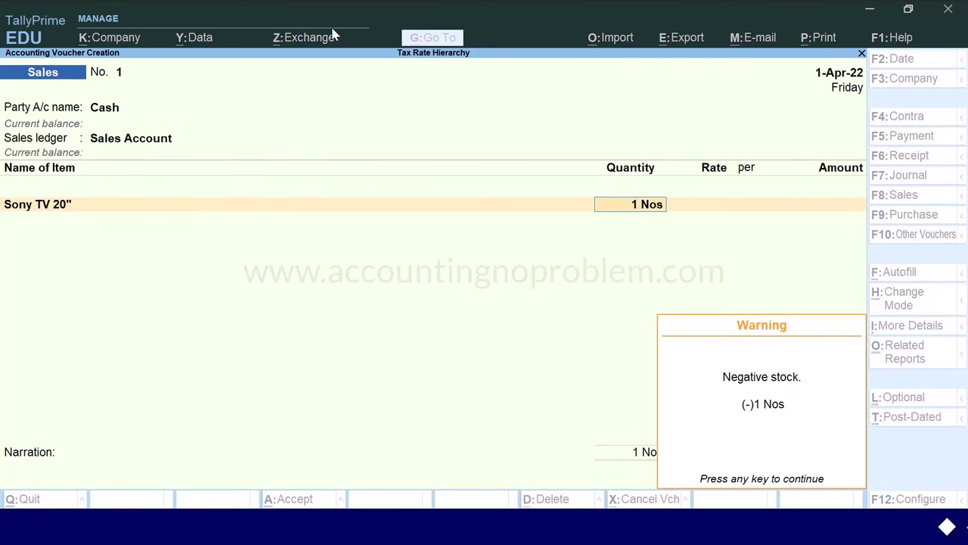
key(Return)
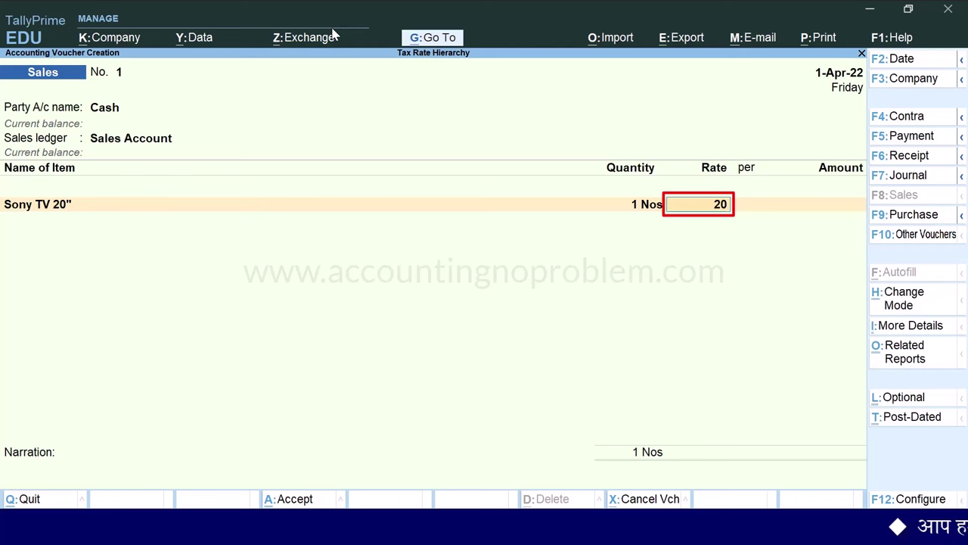
key(Return)
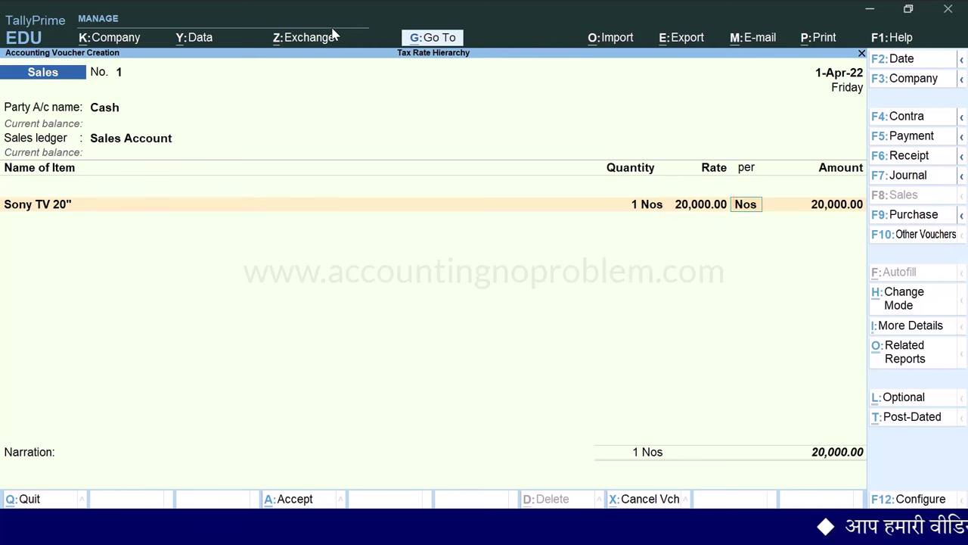
key(Return)
key(Return)
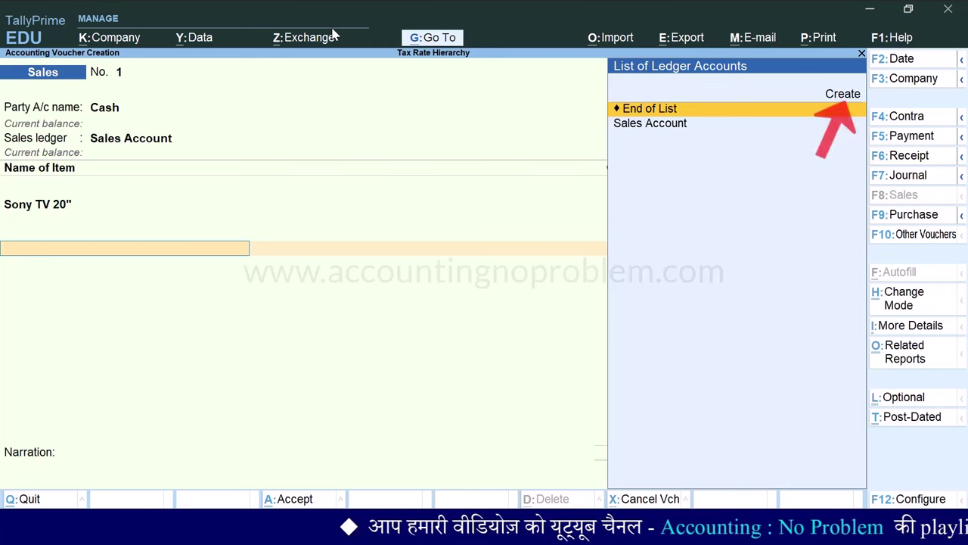
key(Up)
- Create a CGST ledger under Duties & Taxes as GST Central Tax and add it
key(Return)
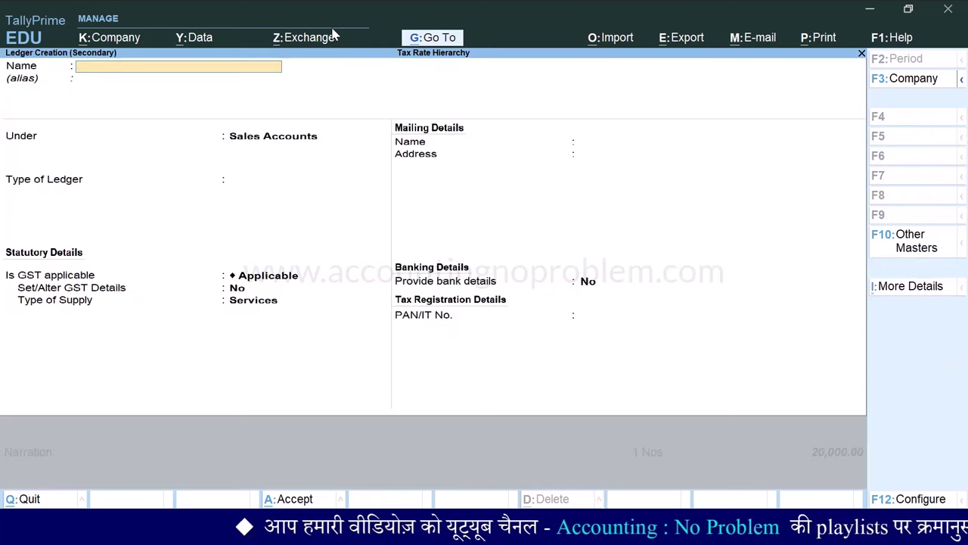
key(Return)
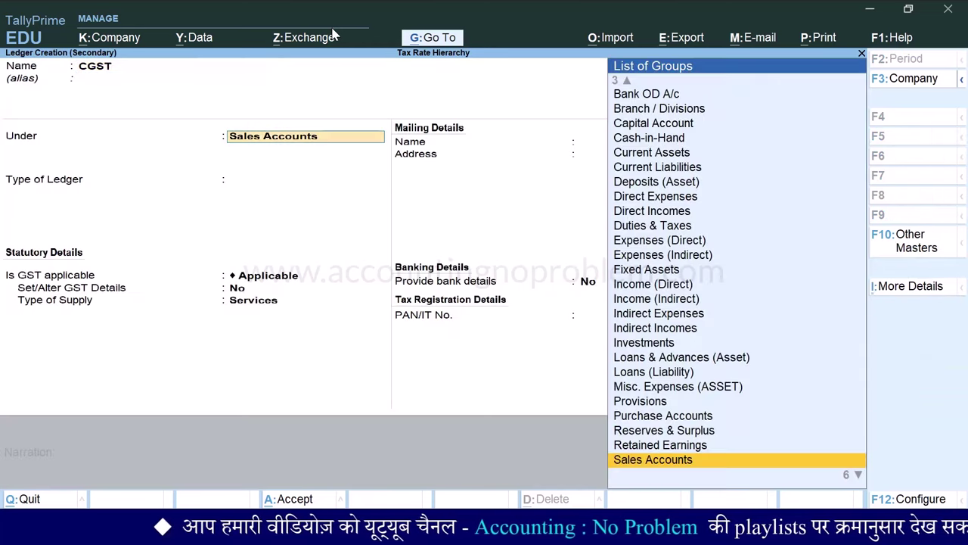
text(D)
key(Down)
key(Down)
key(Return)
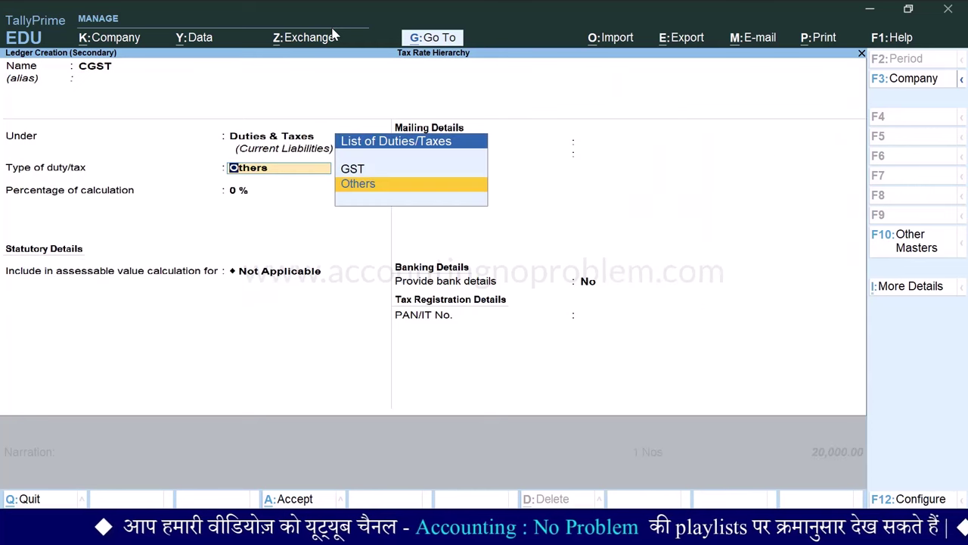
key(Up)
key(Return)
key(Return)
key(Return)
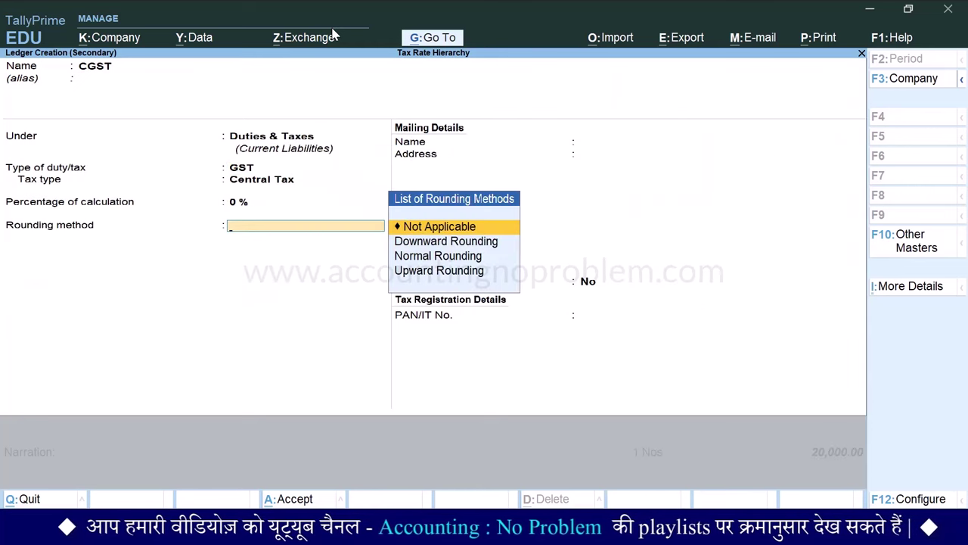
key(Return)
key(Return)
key(Return)
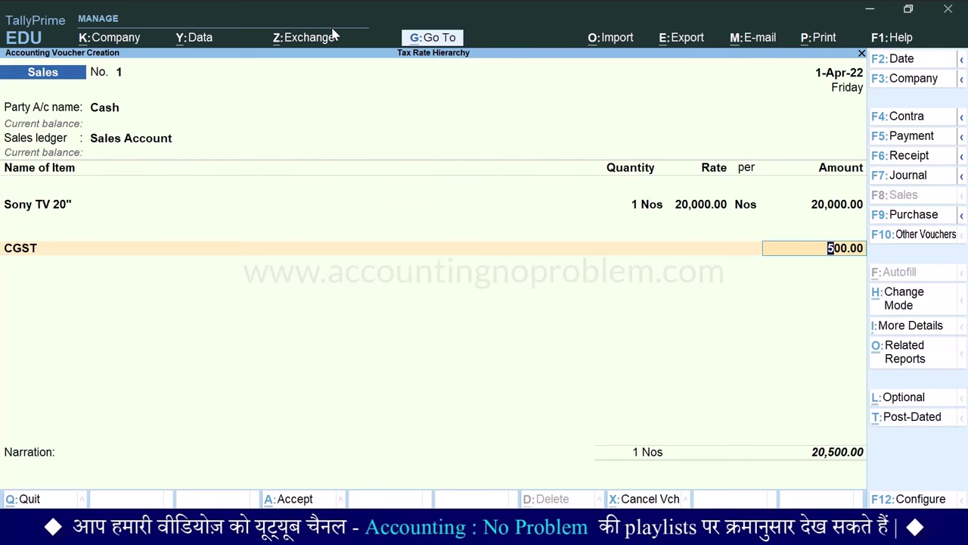
key(Return)
- Create an SGST ledger as GST State Tax, adding 500.00 each for a 21,000.00 total
key(alt+c)
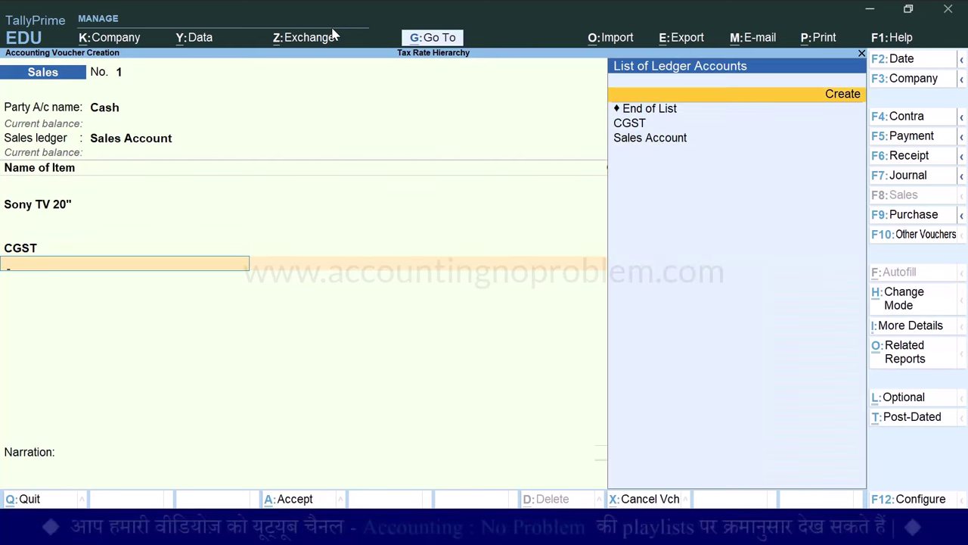
key(Return)
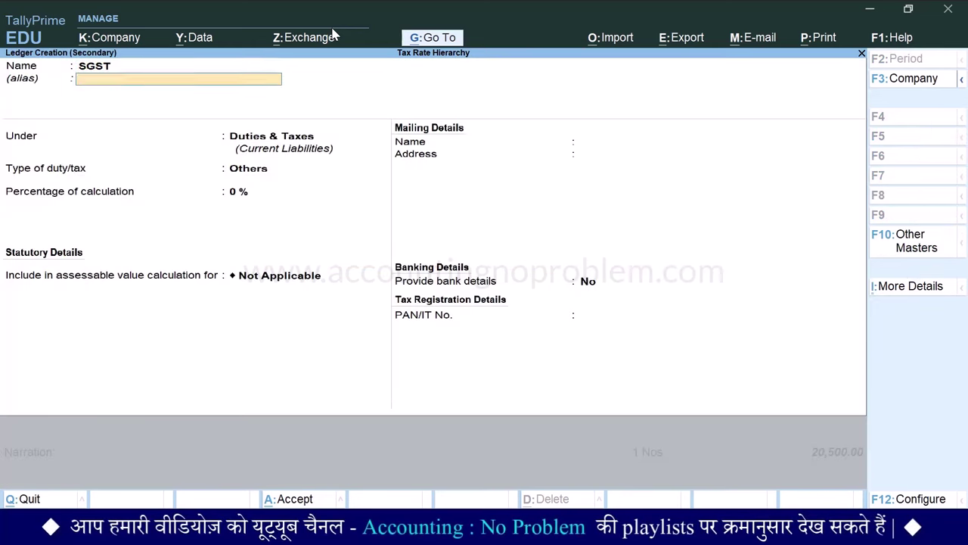
key(Return)
key(Return)
key(Up)
key(Return)
text(S)
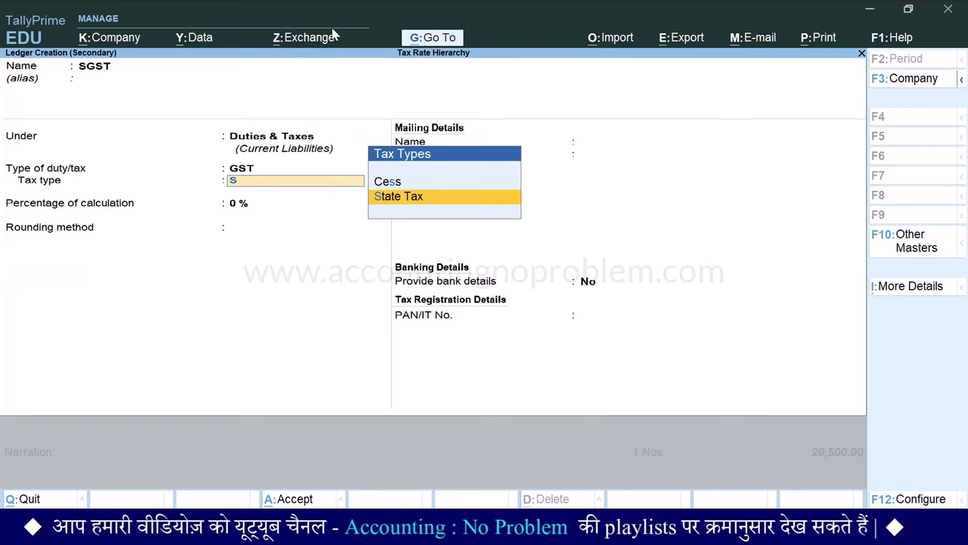
key(Return)
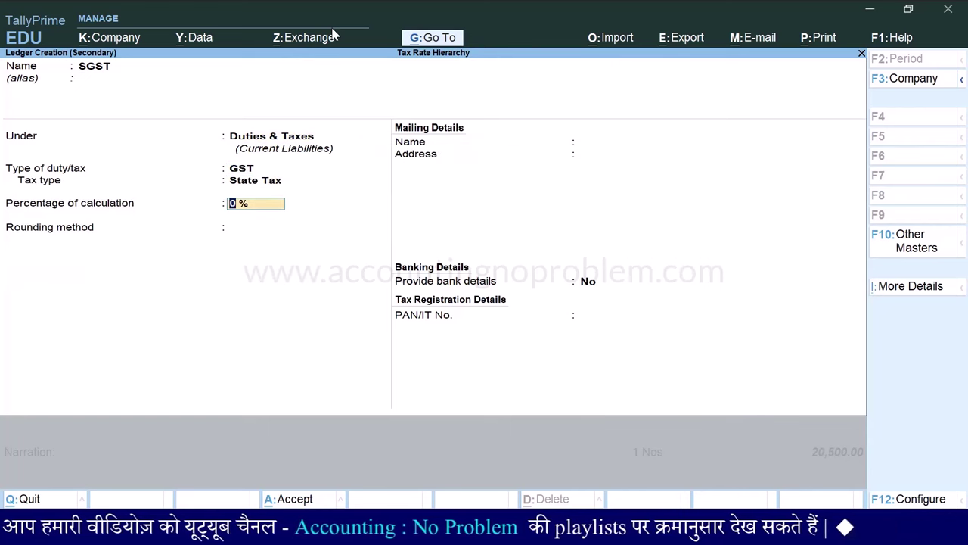
key(Return)
key(Return)
key(Return)
key(Return)
key(Return)
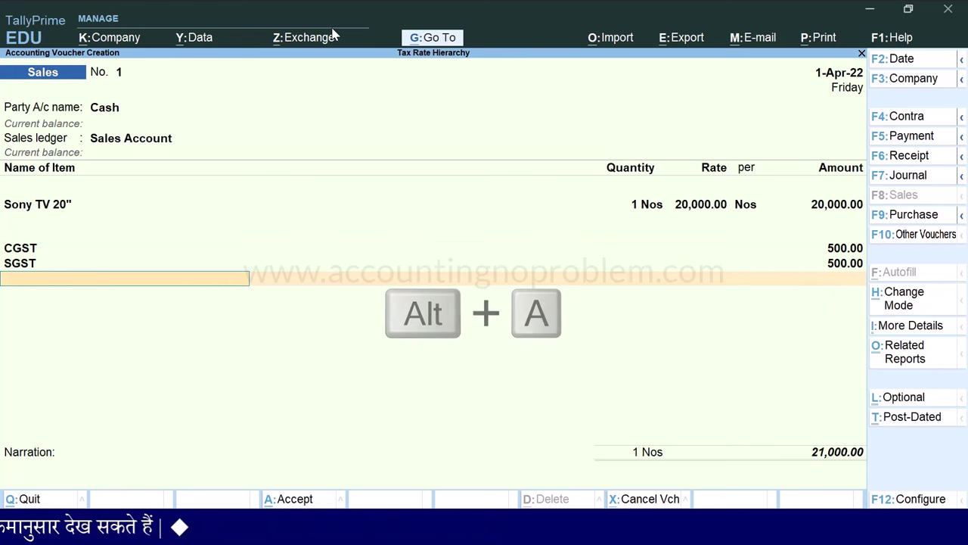
key(alt+a)
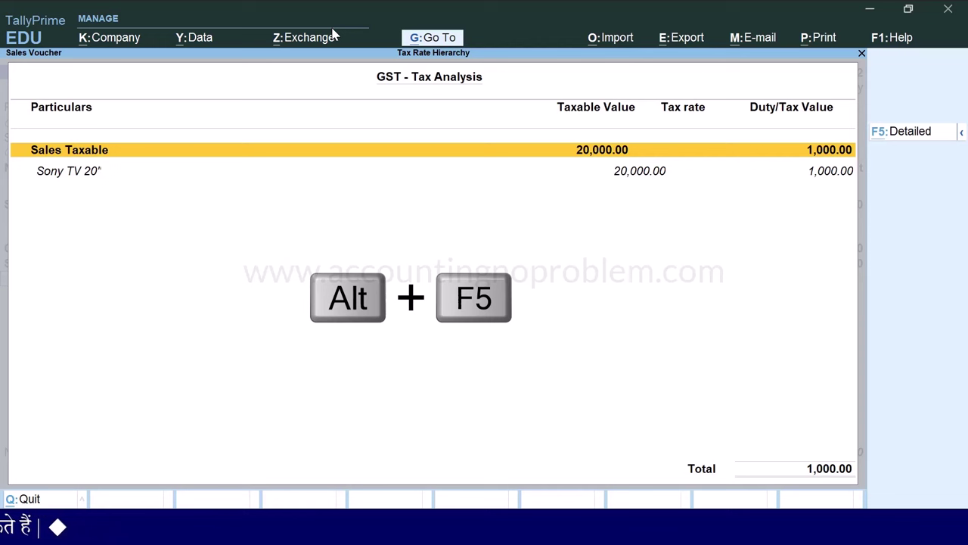
- Check the detailed Central and State Tax rows at 2.50%, then quit the voucher unsaved
key(alt+F5)
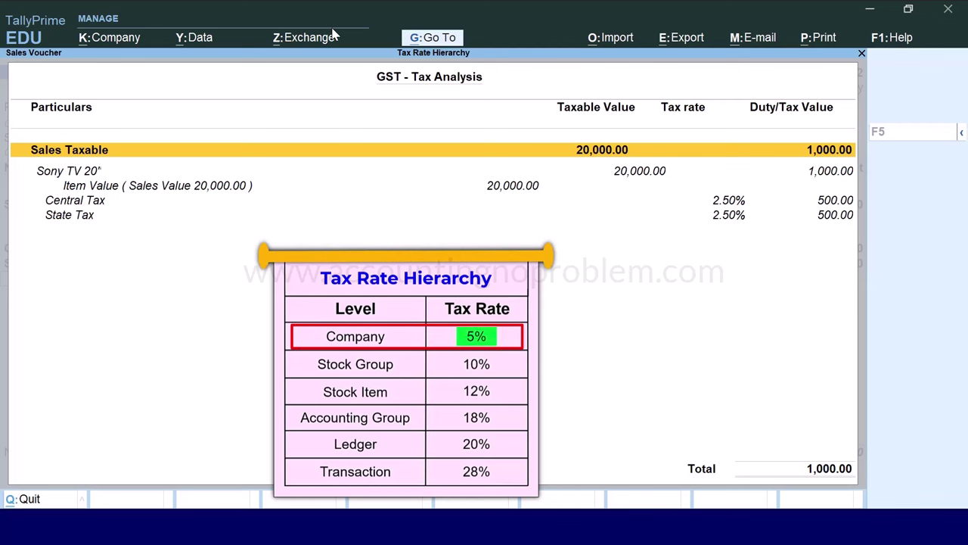
key(Down)
key(Down)
key(Down)
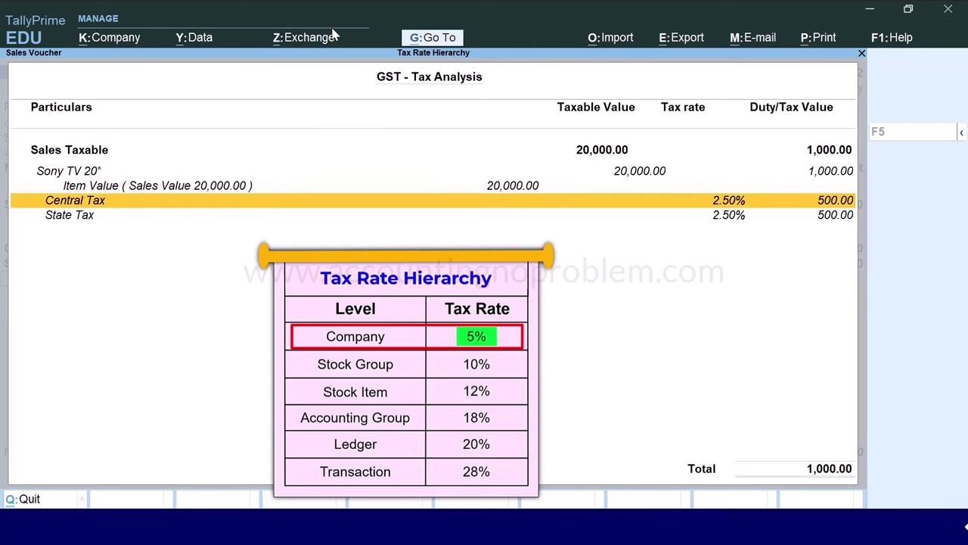
key(Down)
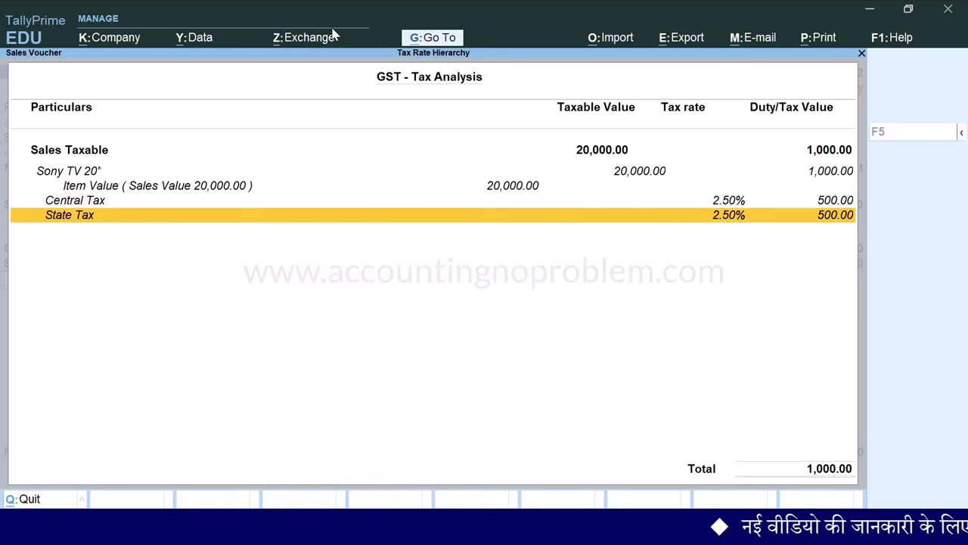
key(Escape)
key(Escape)
key(Return)
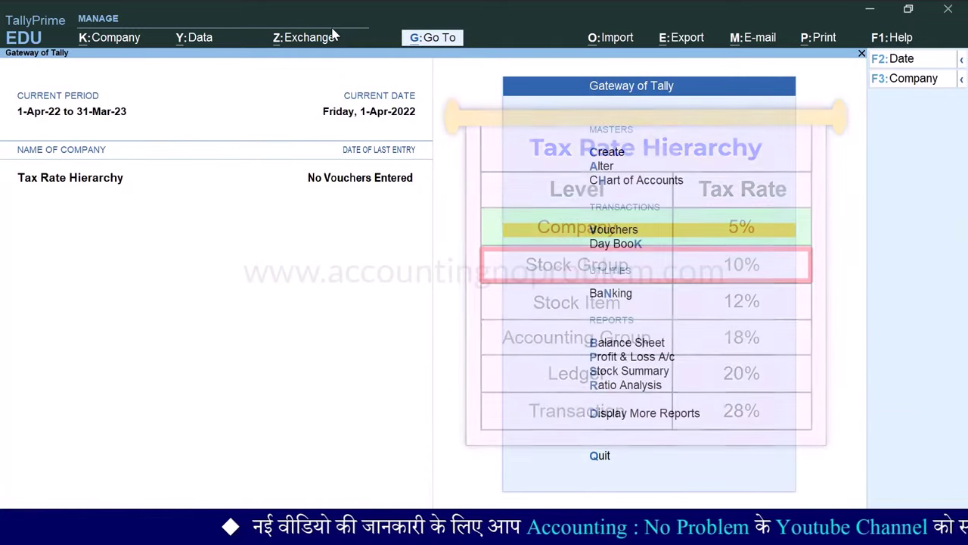
- Open the TV stock group for alteration
key(Up)
key(Up)
key(Return)
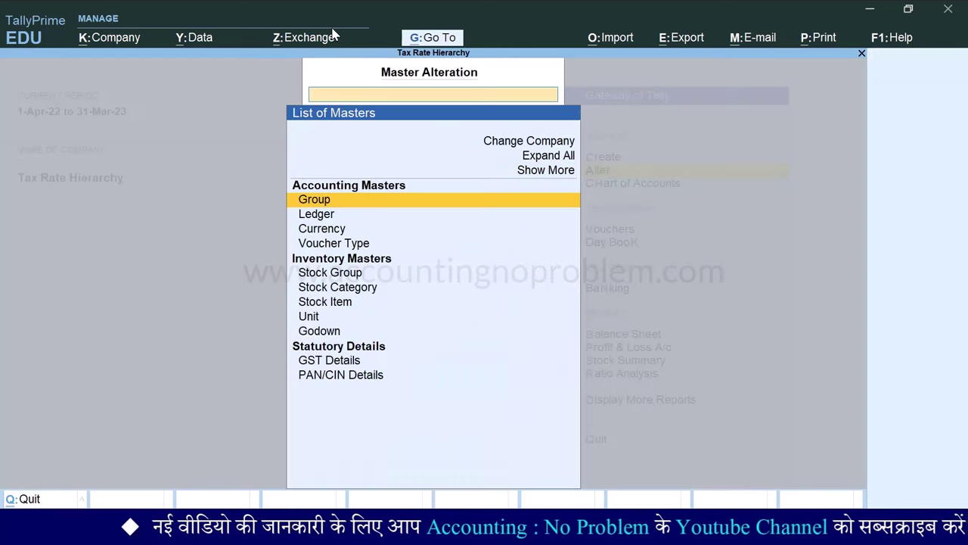
text(stock)
key(Return)
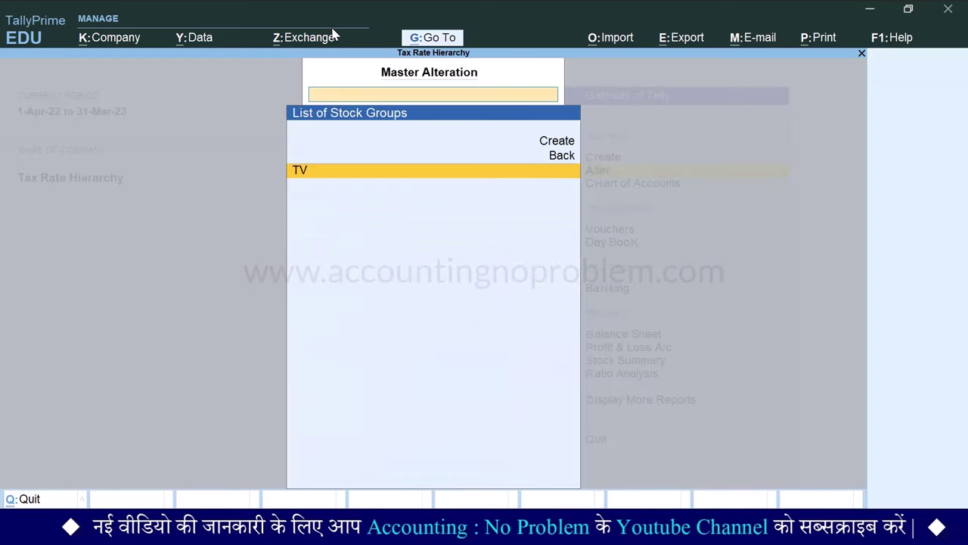
key(Return)
- Set the TV group's GST to Taxable at 10% integrated (5% central, 5% state) and save
key(Return)
key(Return)
key(Return)
key(Return)
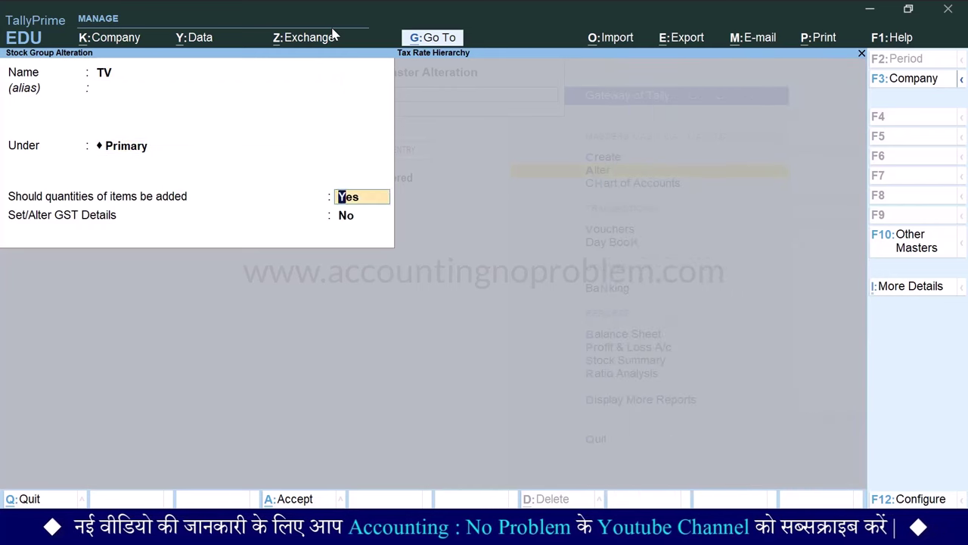
text(yes)
key(Return)
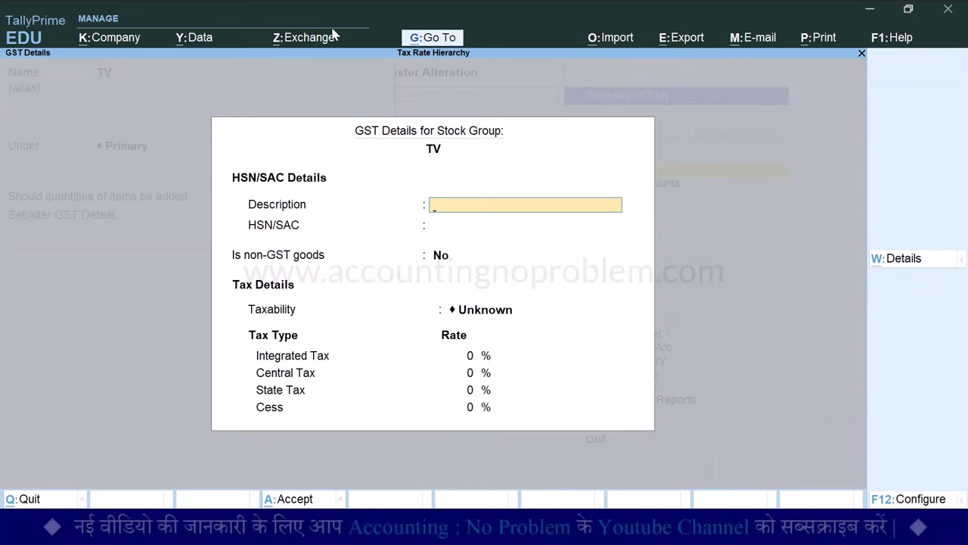
key(Return)
key(Return)
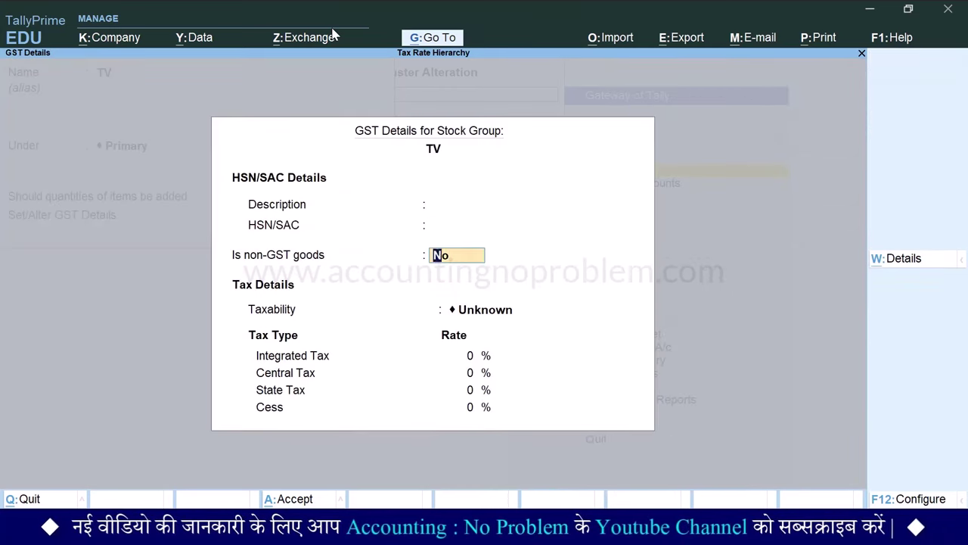
key(Return)
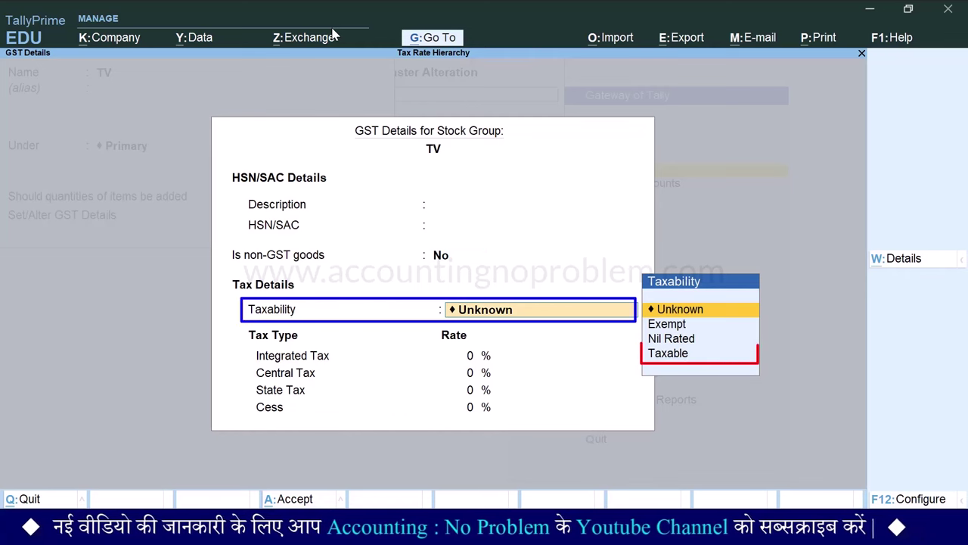
key(Down)
key(Down)
key(Down)
key(Return)
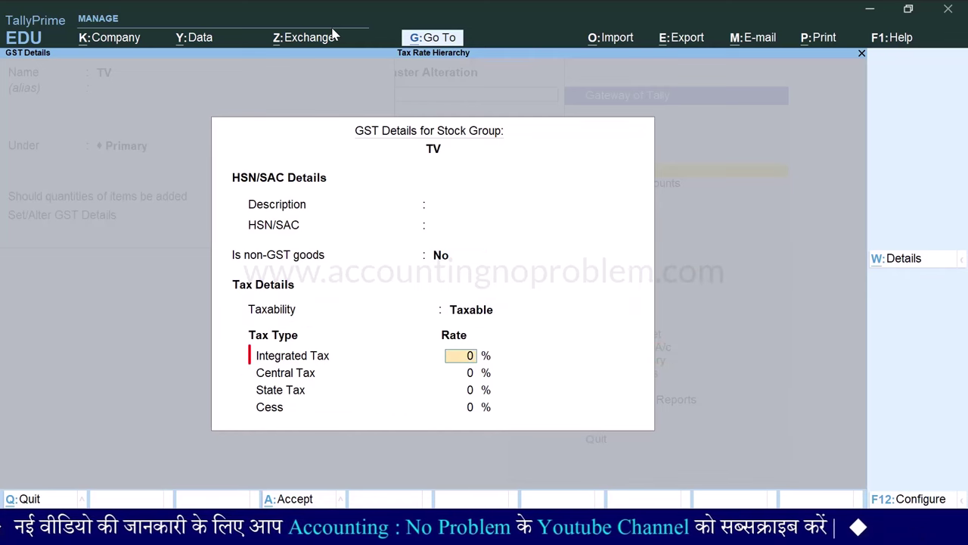
text(1)
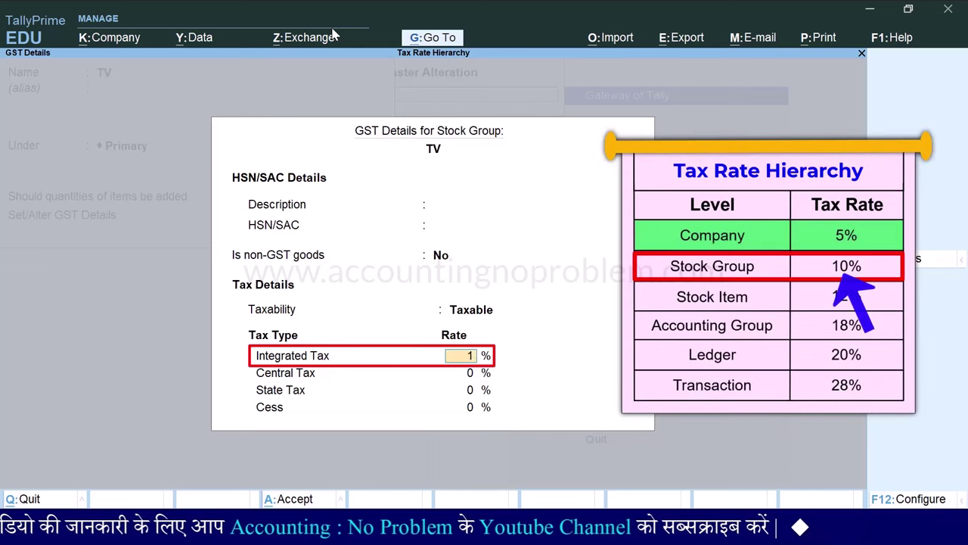
key(Return)
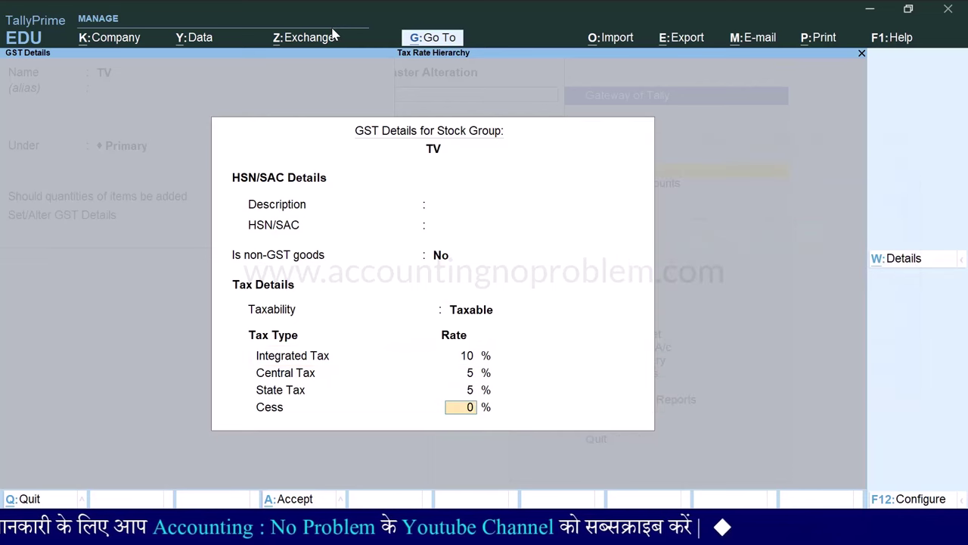
key(Return)
key(y)
key(Escape)
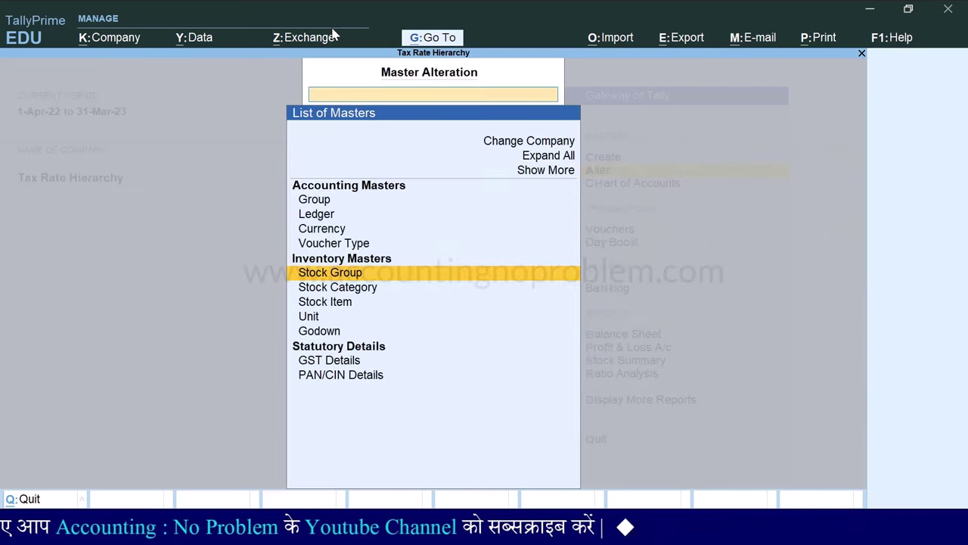
key(Escape)
key(Down)
key(Down)
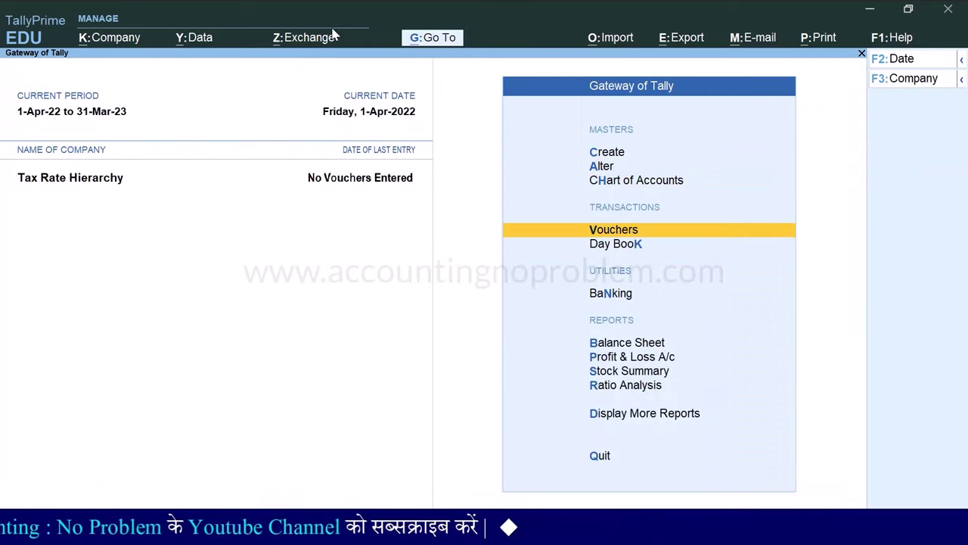
- Enter a Cash sale of Sony TV 20" at 20,000 with CGST and SGST of 1,000.00 each
key(Return)
key(Return)
key(Return)
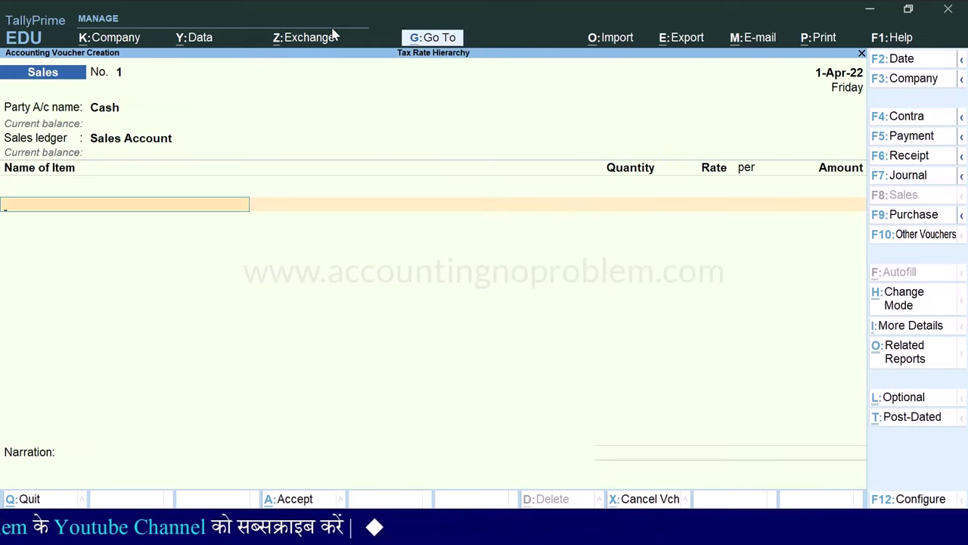
key(Return)
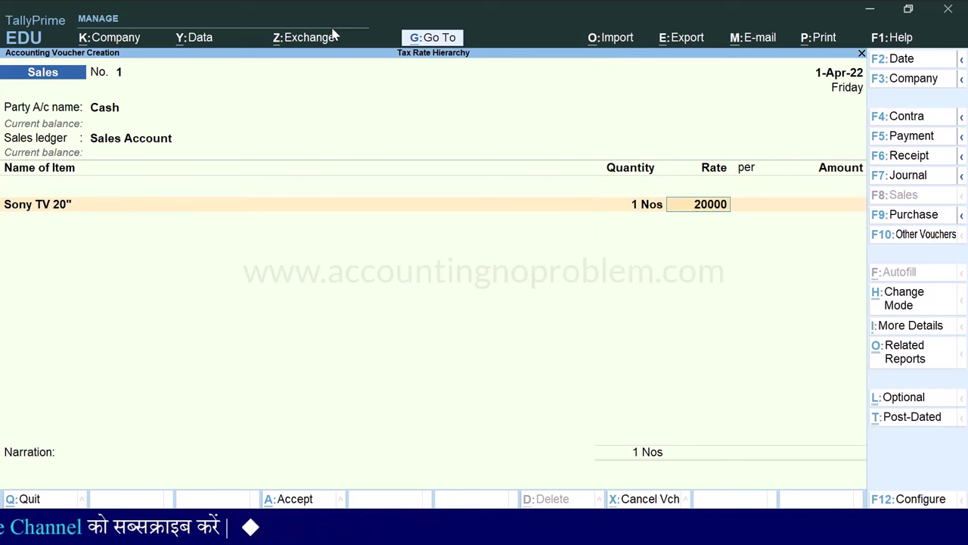
key(Return)
key(Return)
key(Return)
text(C)
key(Return)
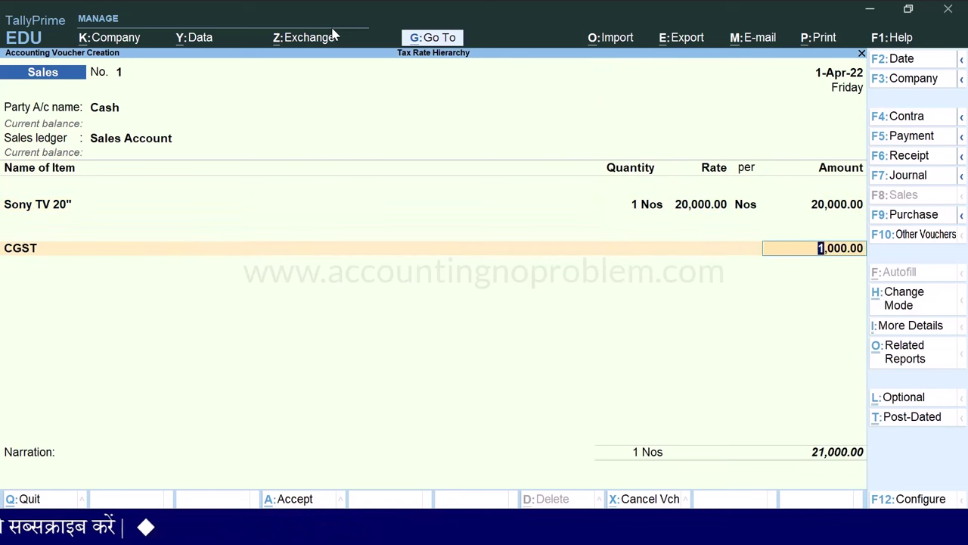
key(Return)
text(S)
key(Return)
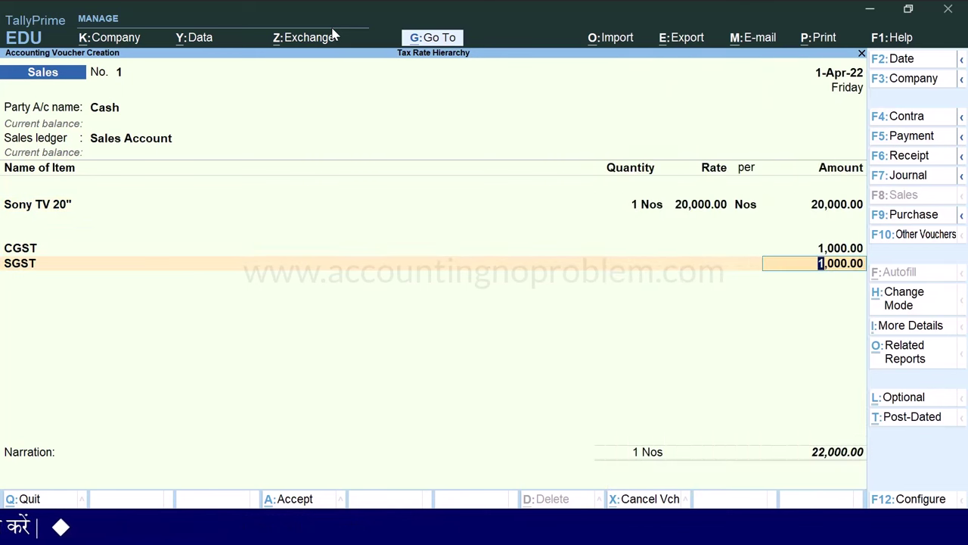
key(Return)
- Check the detailed GST tax analysis showing 5% central and state tax on Sony TV 20"
key(alt+a)
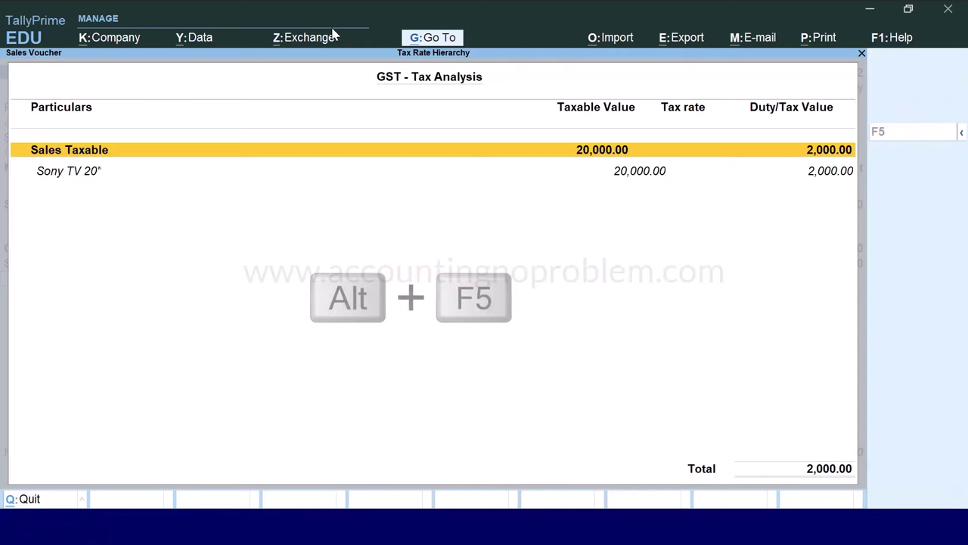
key(alt+F5)
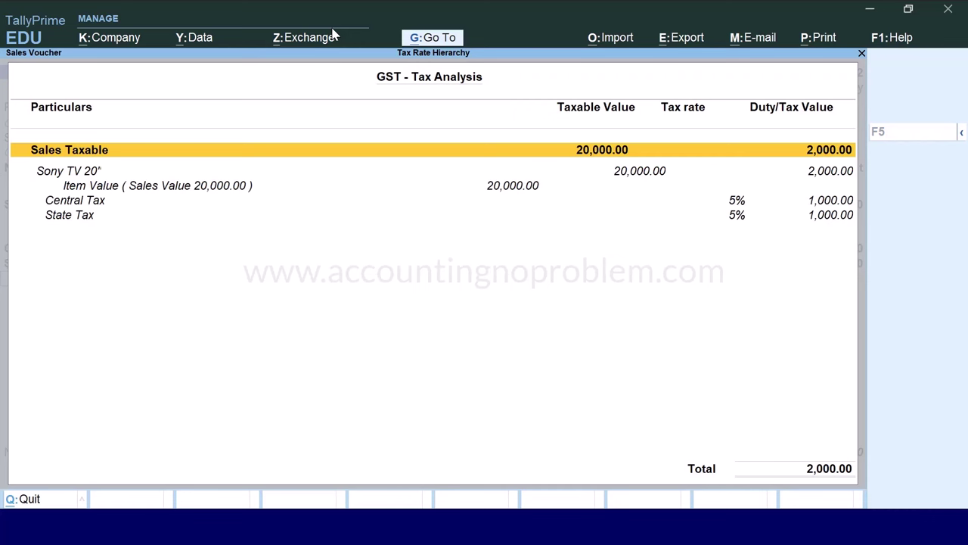
key(Down)
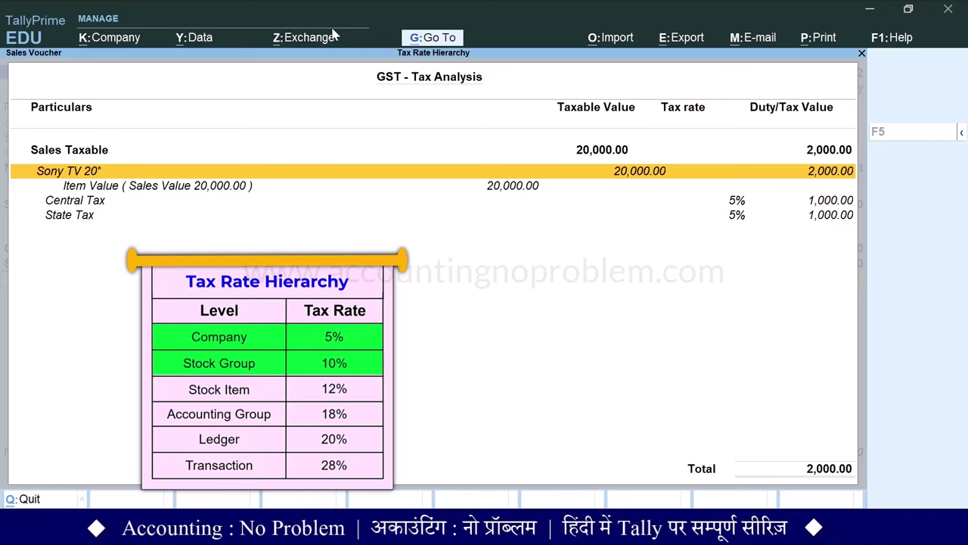
key(Escape)
- Discard the voucher and open the Sony TV 20" stock item for alteration
key(Escape)
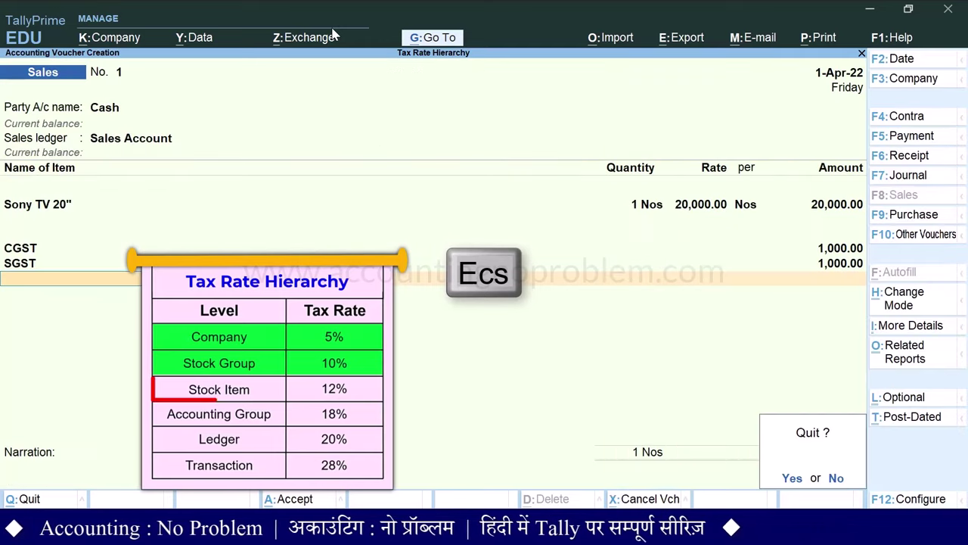
key(Escape)
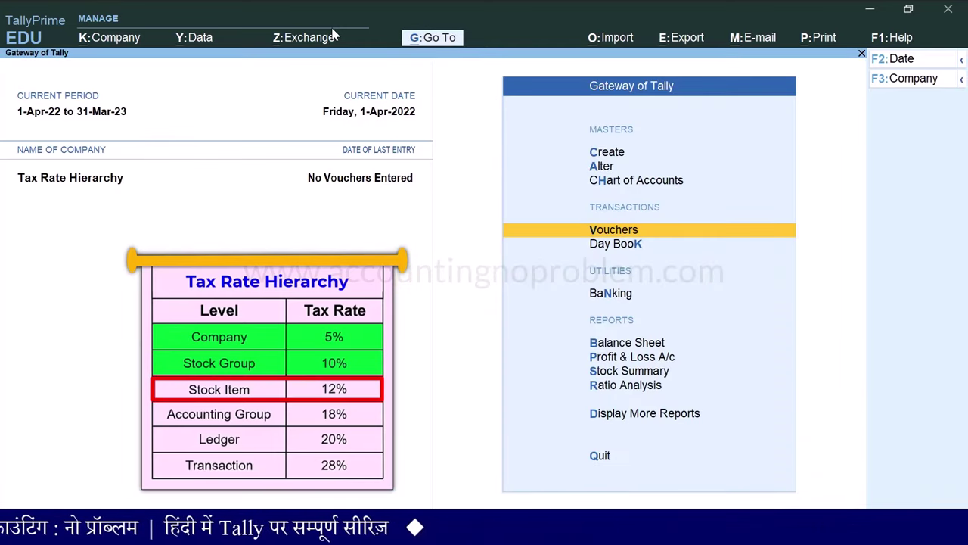
key(a)
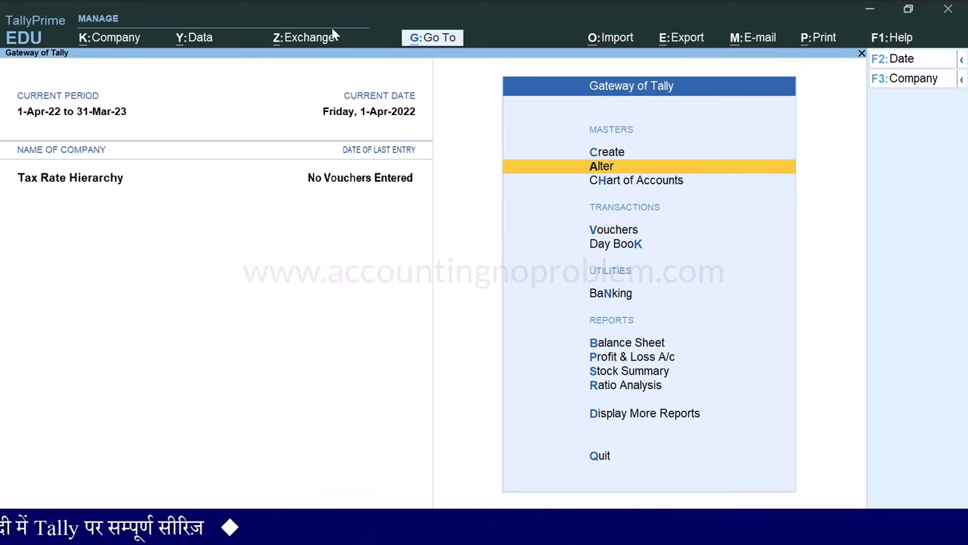
key(Down)
key(Down)
key(Down)
key(Down)
key(Down)
key(Down)
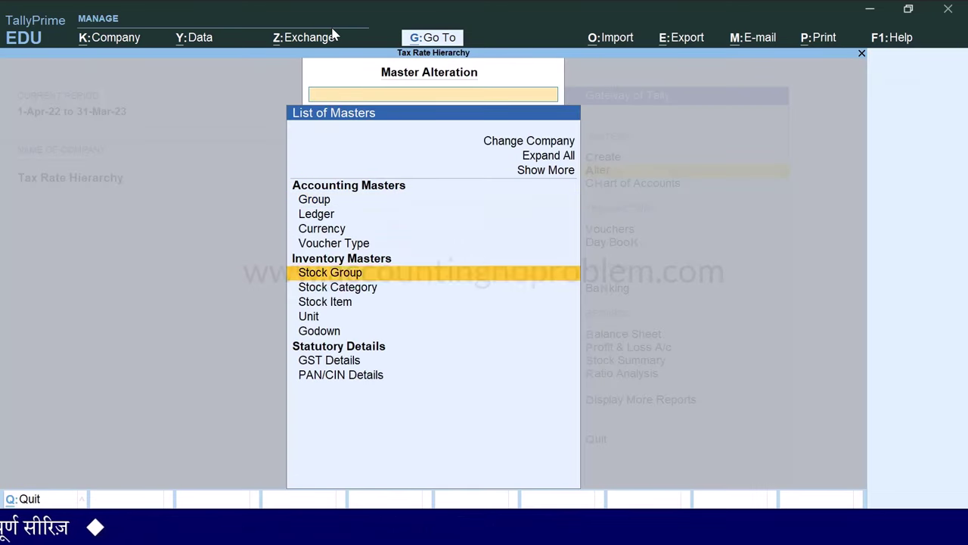
key(Return)
key(Return)
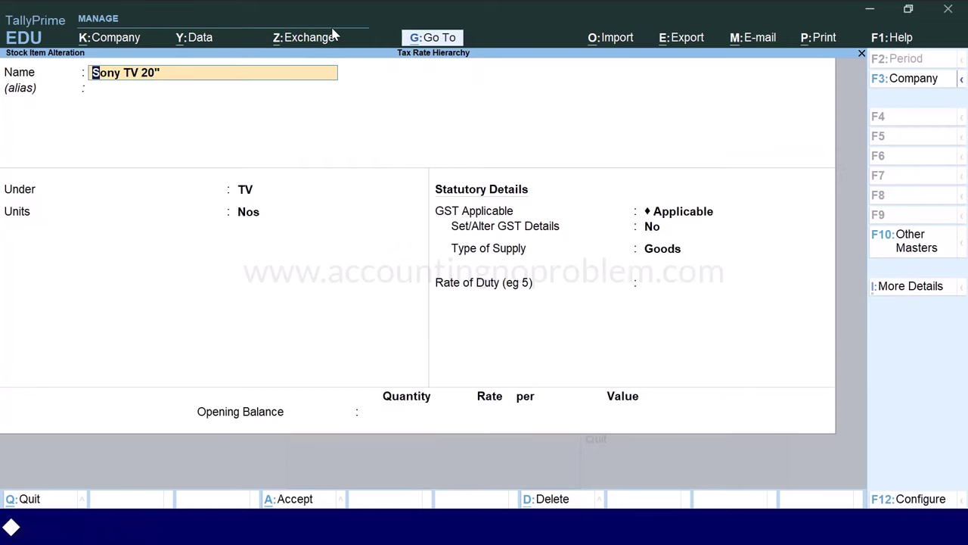
- Give Sony TV 20" its own Taxable GST at 12% (6% central, 6% state) and save
key(Return)
key(Return)
key(Return)
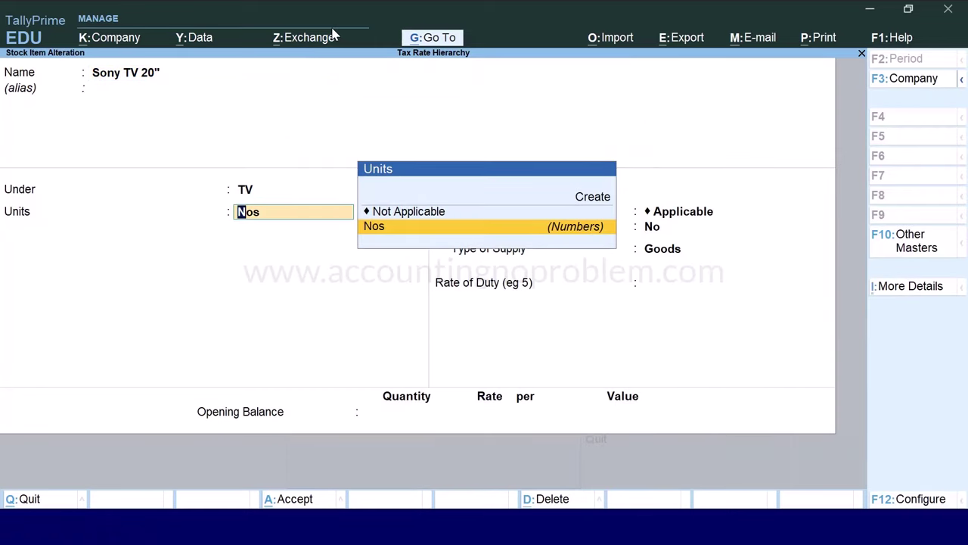
key(Return)
key(Return)
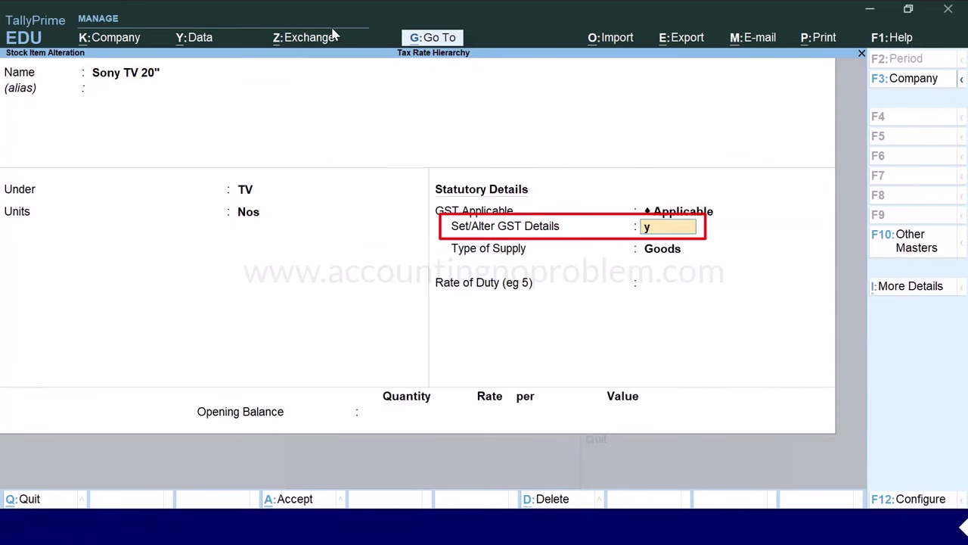
key(Return)
key(Return)
key(Return)
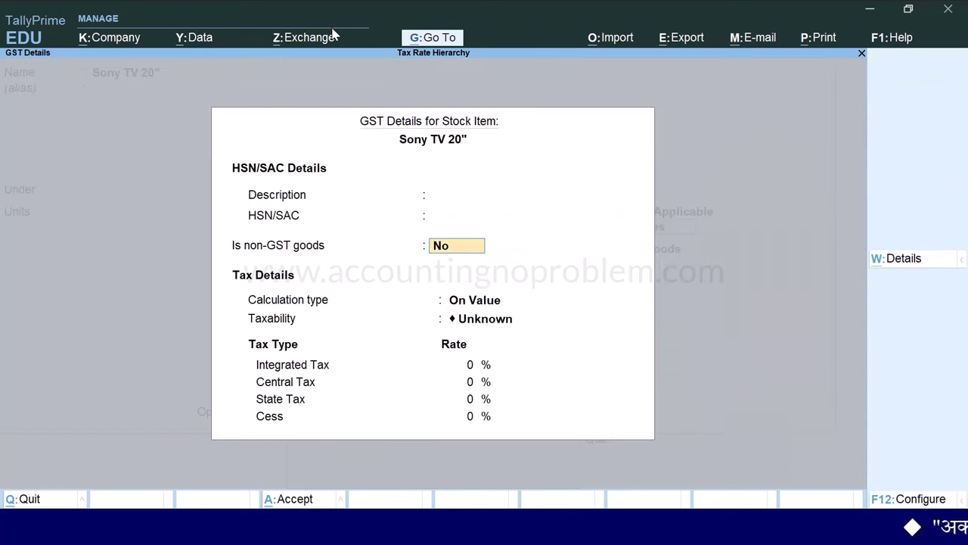
key(Return)
key(Return)
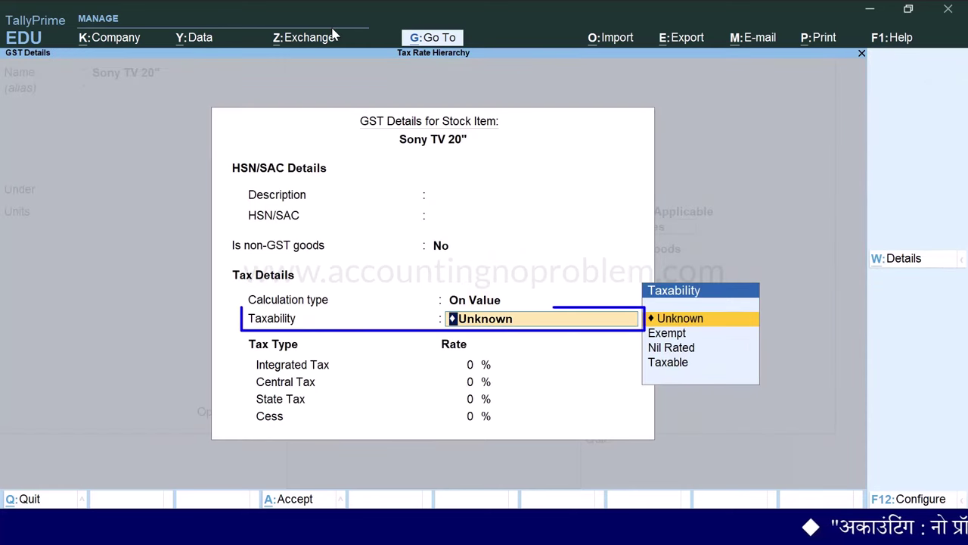
key(Down)
key(Down)
key(Down)
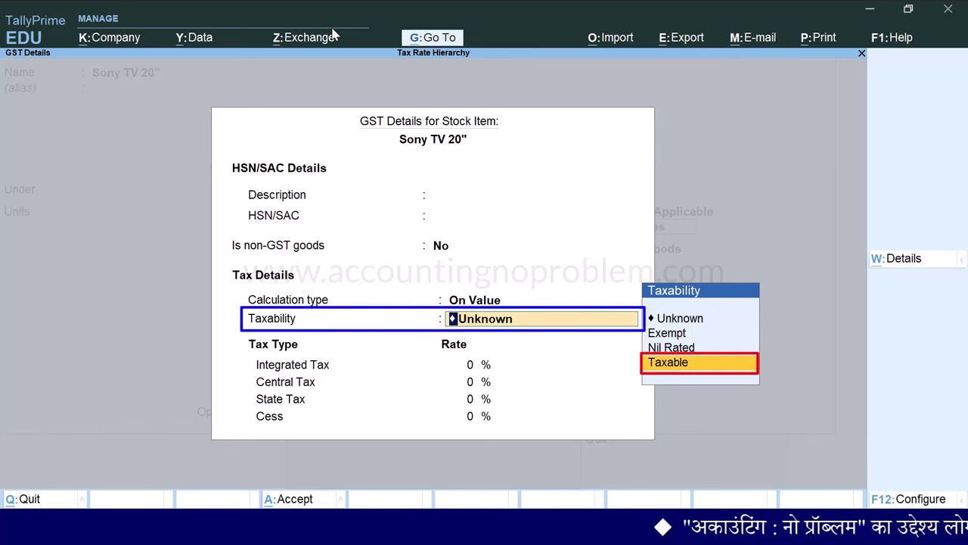
key(Return)
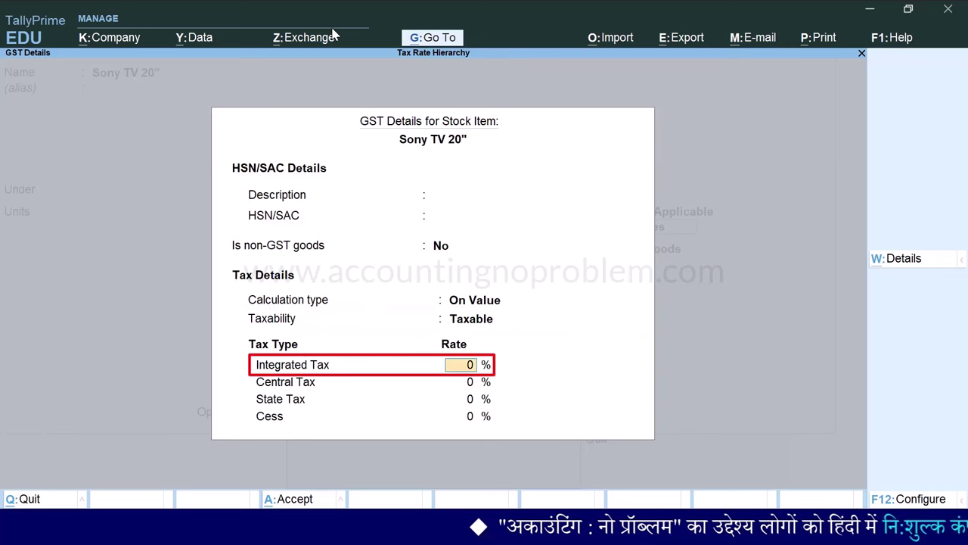
text(12)
key(Return)
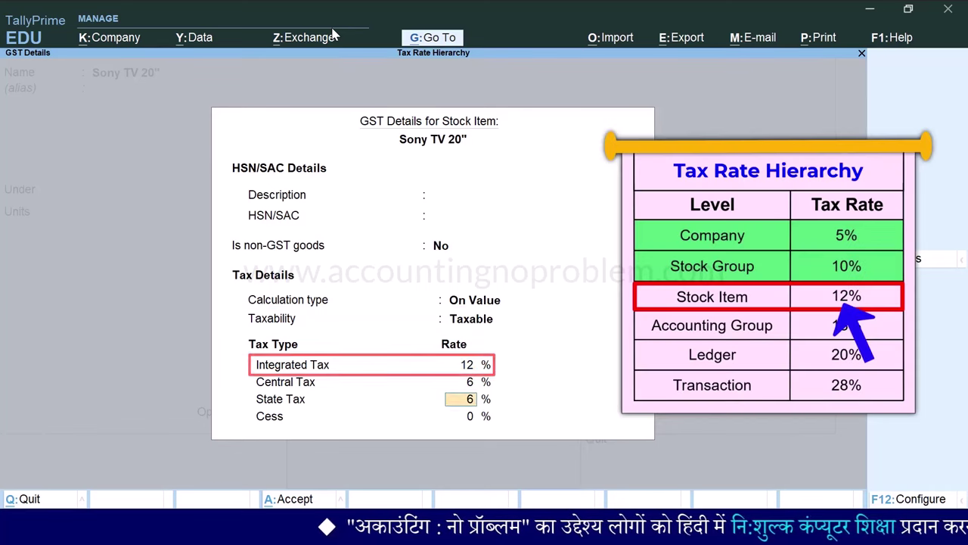
key(Return)
key(Return)
key(Return)
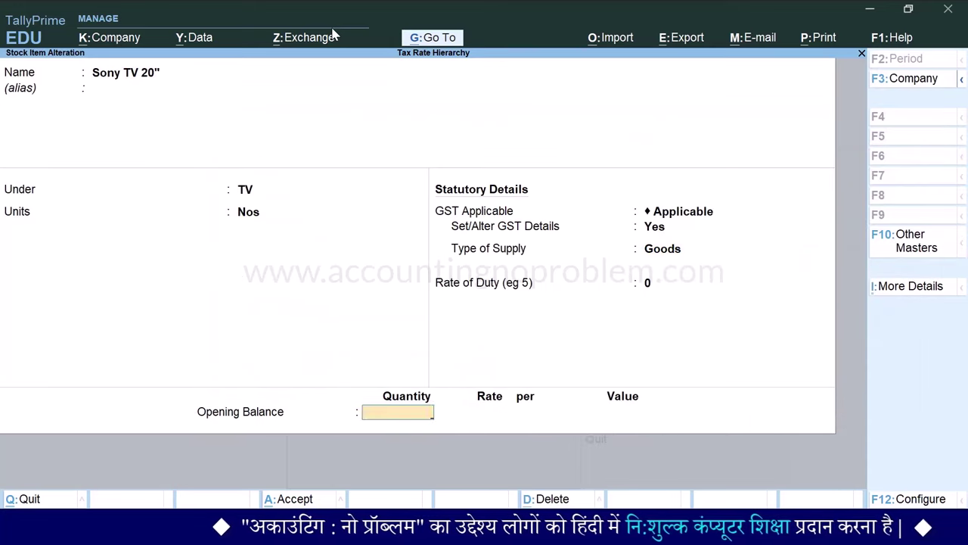
key(Return)
key(Return)
key(Escape)
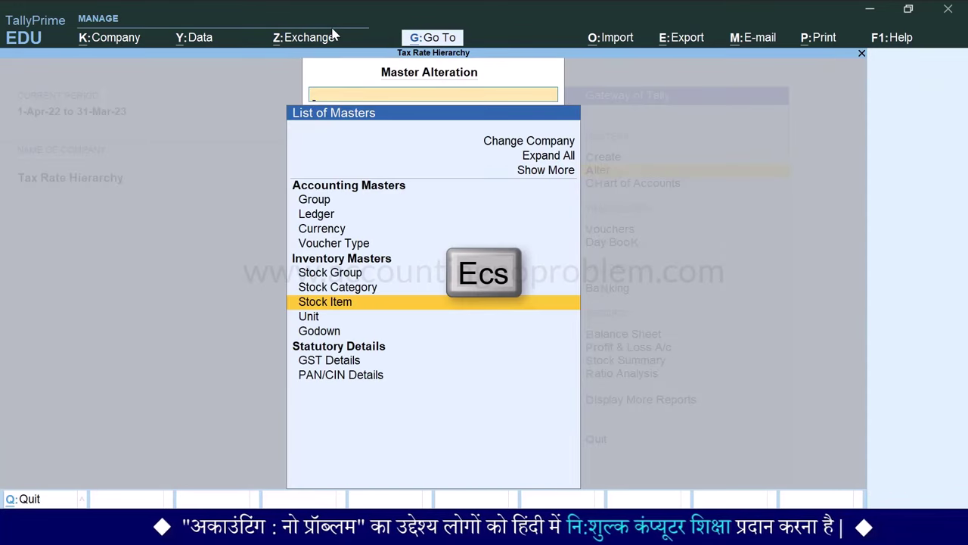
- Start creating a new stock item from Gateway of Tally
key(Escape)
key(Up)
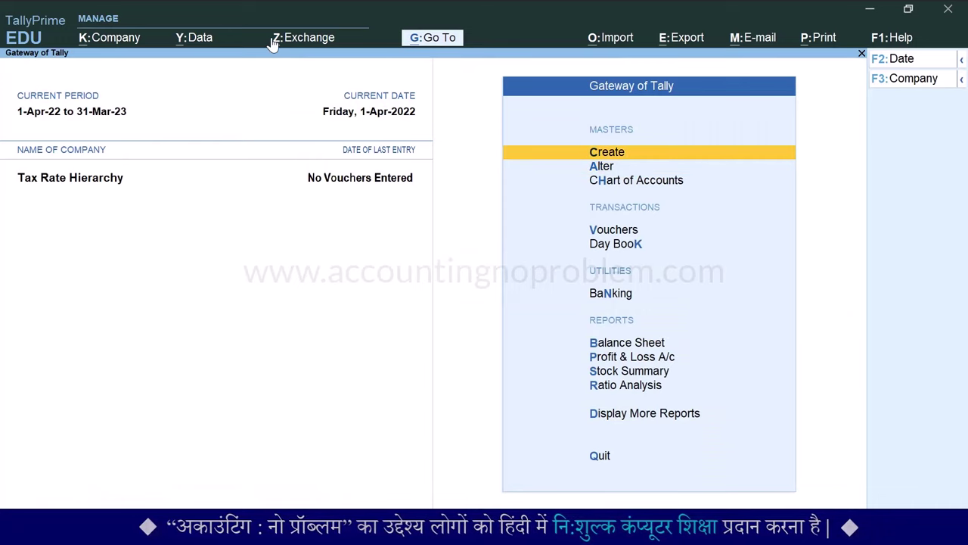
key(Return)
key(Down)
key(Down)
key(Down)
key(Down)
key(Down)
key(Down)
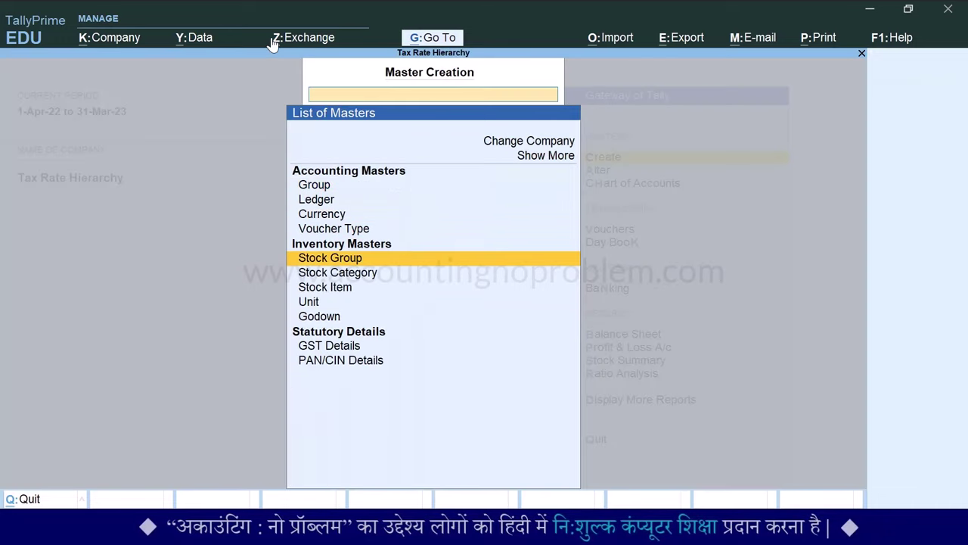
key(Return)
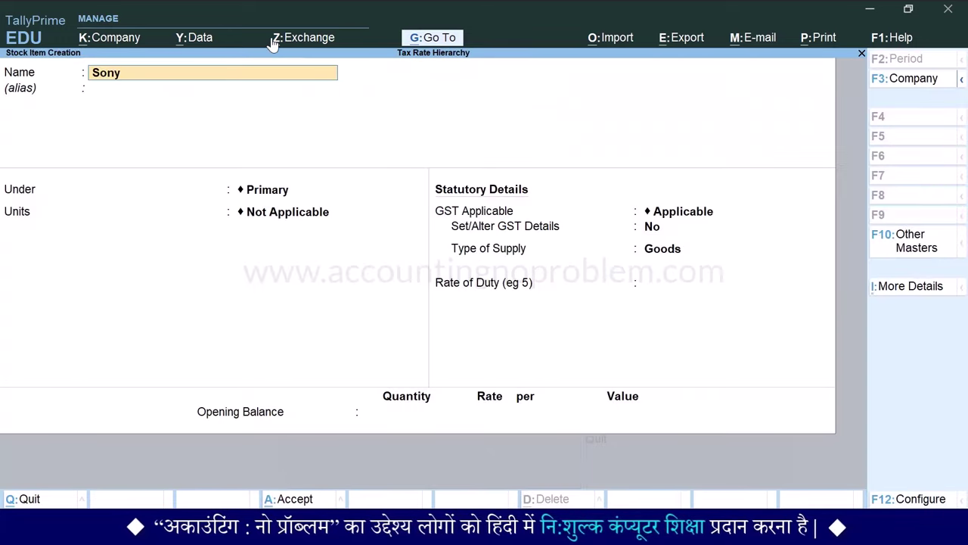
- Create Sony TV 30" under TV in Nos, without GST details, and save it
text(Sony TV 30")
key(Return)
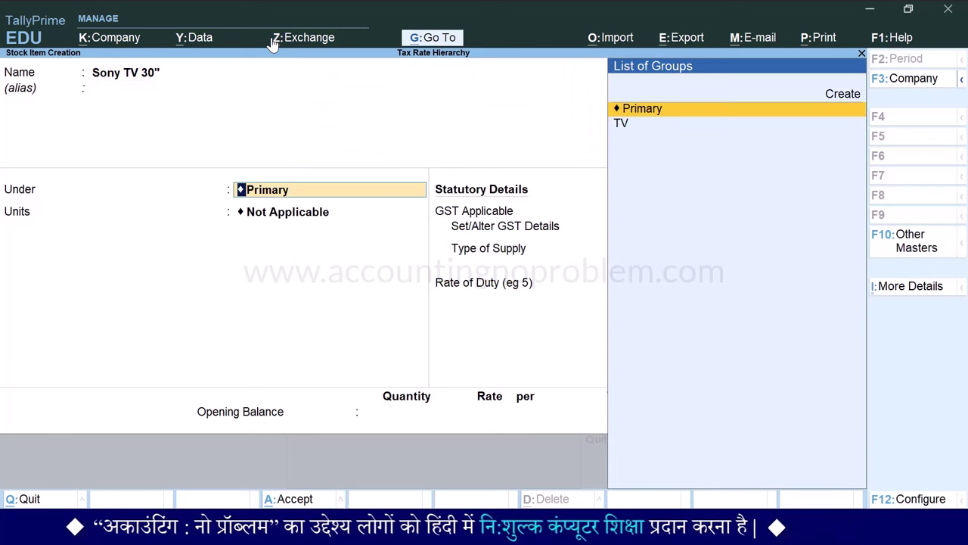
key(Down)
key(Return)
key(Down)
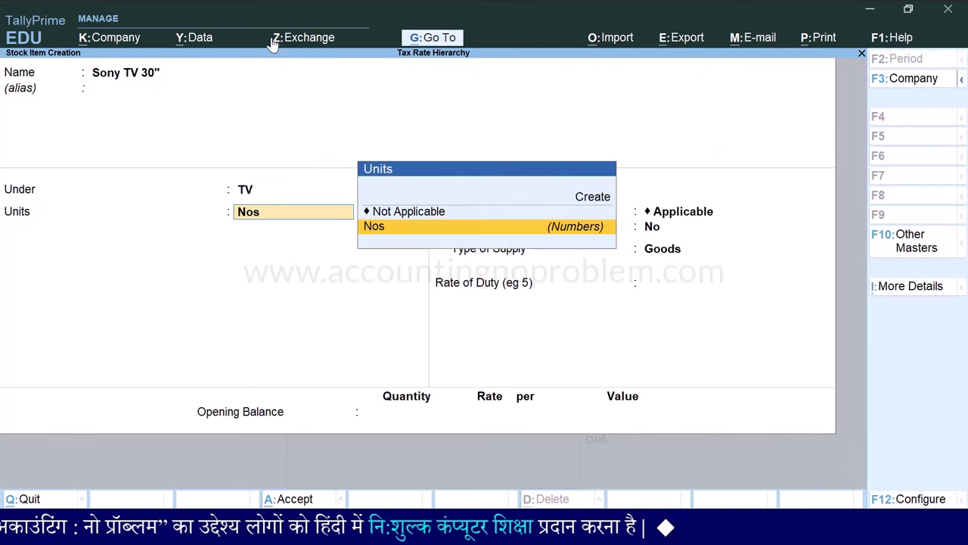
key(Return)
key(Return)
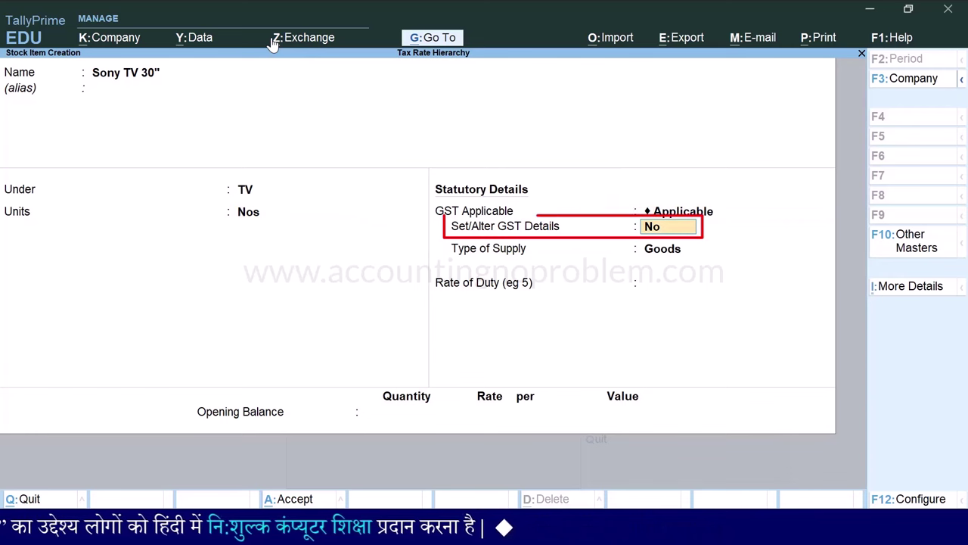
key(Return)
key(Return)
key(Return)
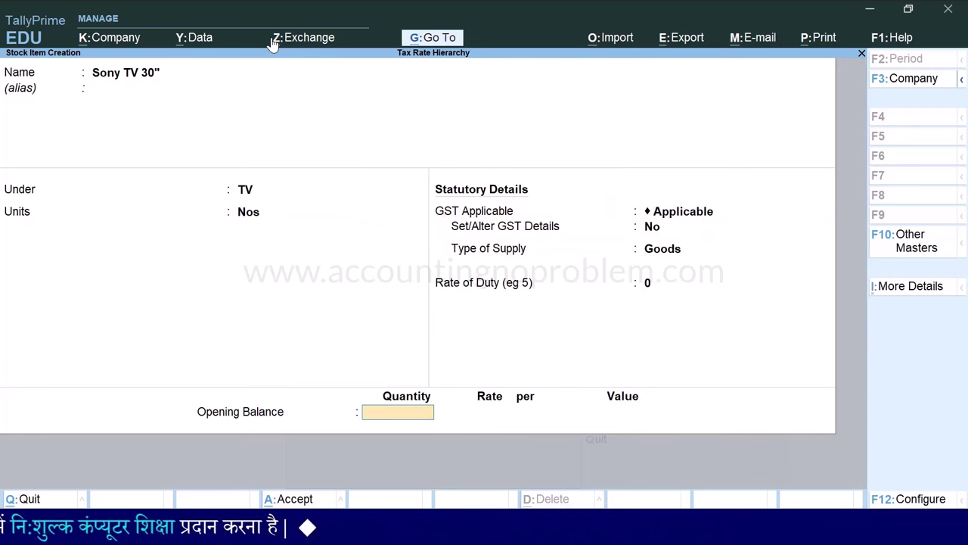
key(Return)
key(Return)
key(Escape)
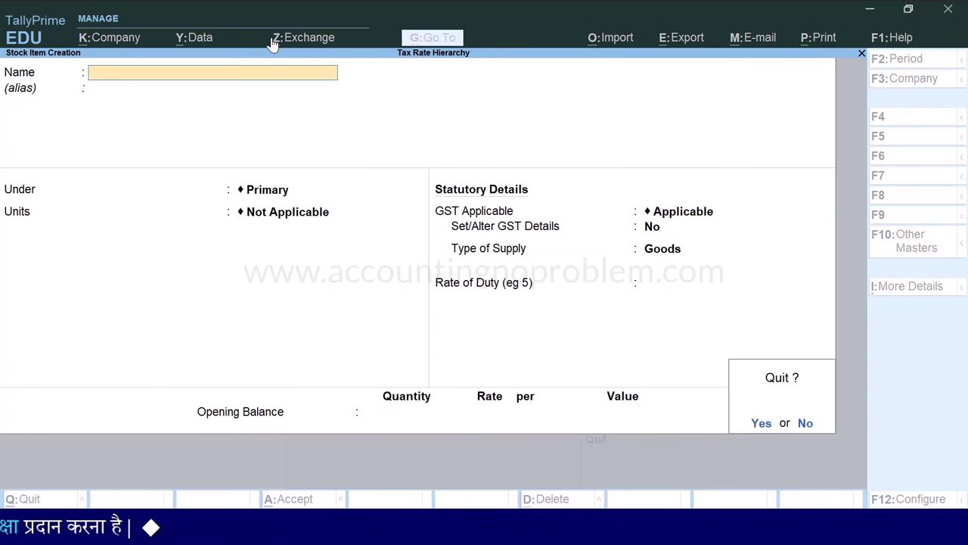
key(Return)
key(Escape)
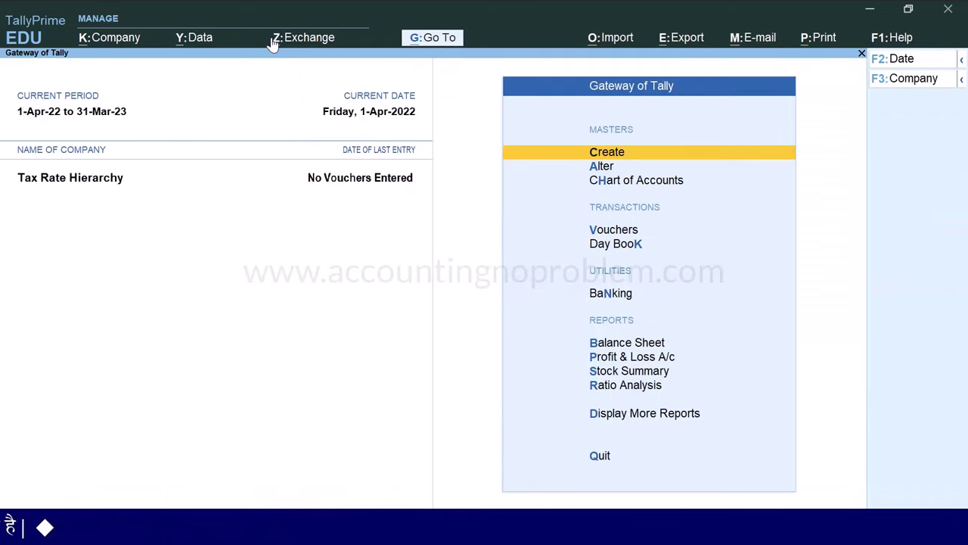
key(Down)
key(Down)
key(Down)
- Start a Cash sales voucher to Sales Account with Sony TV 20" at 20,000
key(Return)
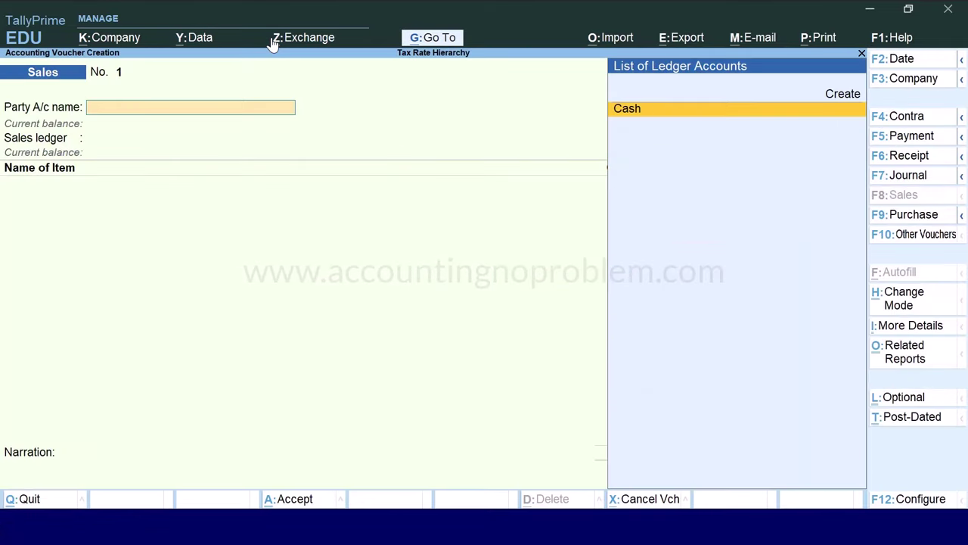
key(Return)
key(Return)
text(S)
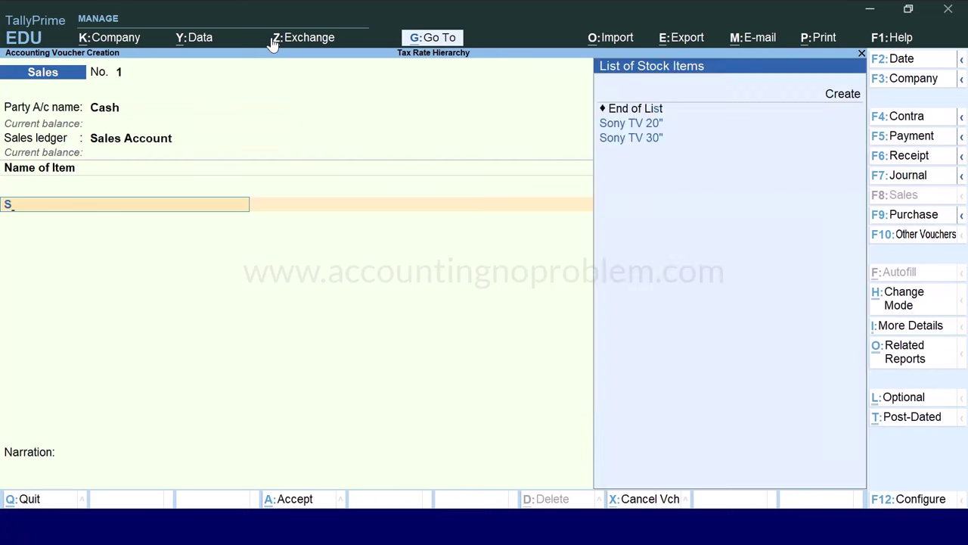
key(Return)
text(20,00)
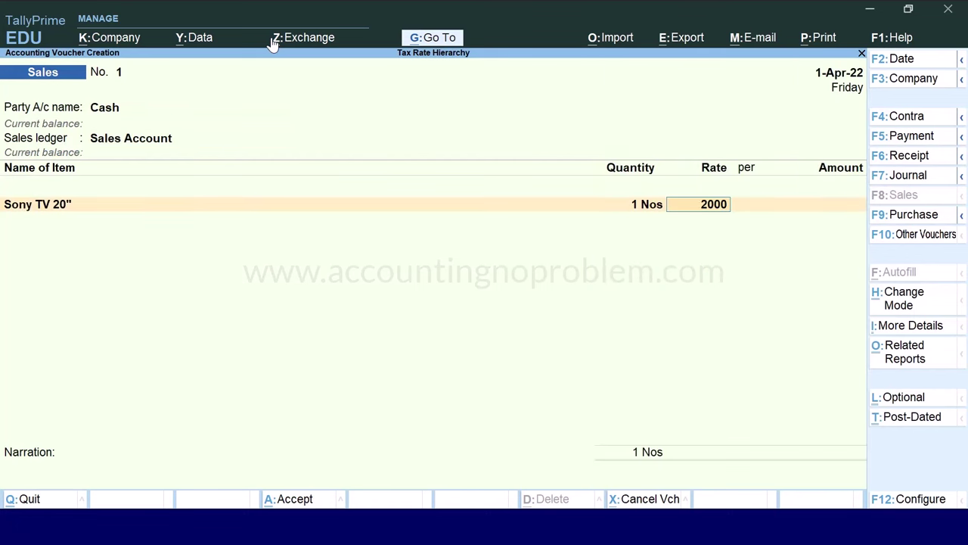
text(0)
key(Return)
- Add Sony TV 30" as a second item, 1 Nos at 30,000
key(Return)
text(S)
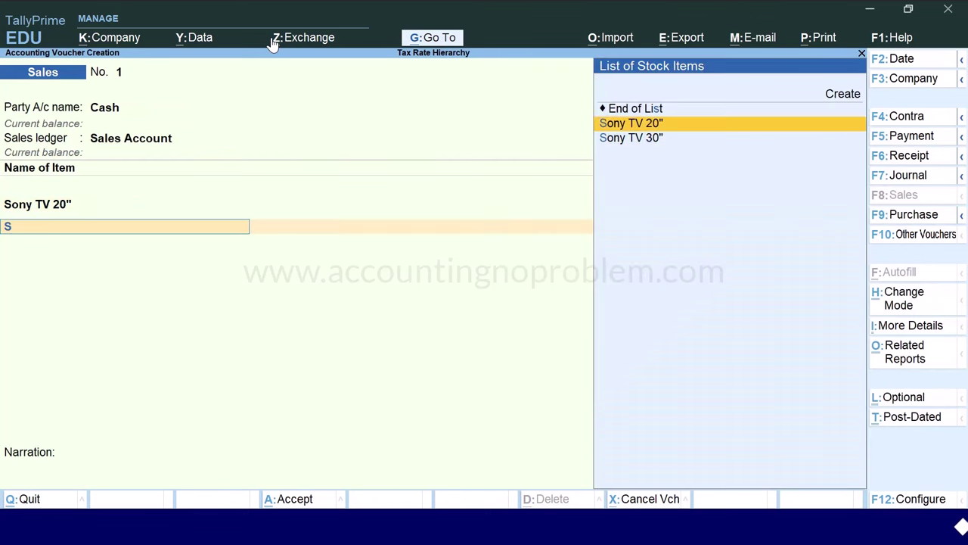
key(Down)
key(Return)
key(Return)
text(30000)
key(Return)
key(Return)
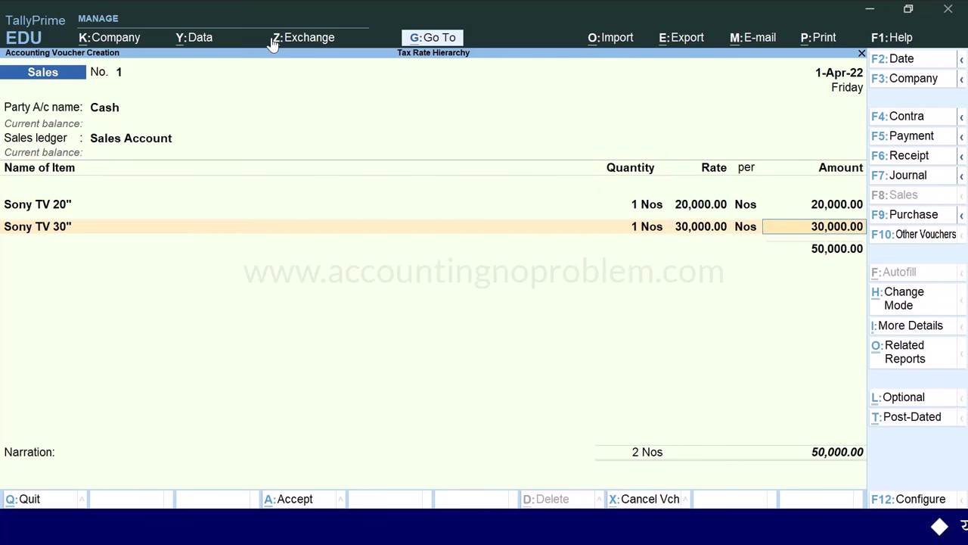
key(Return)
- Add the CGST ledger line at 2,700 and begin the SGST line
key(Return)
text(C)
key(Return)
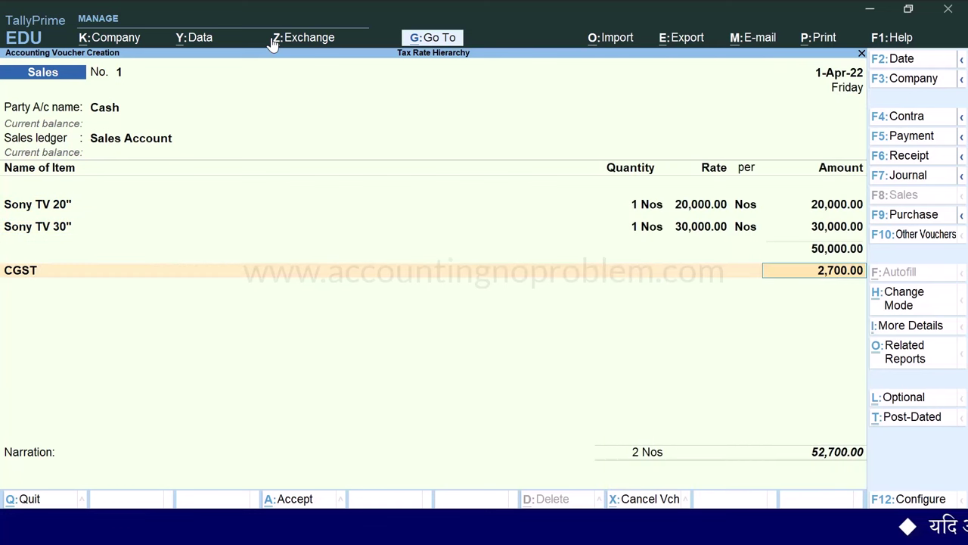
key(Return)
key(Down)
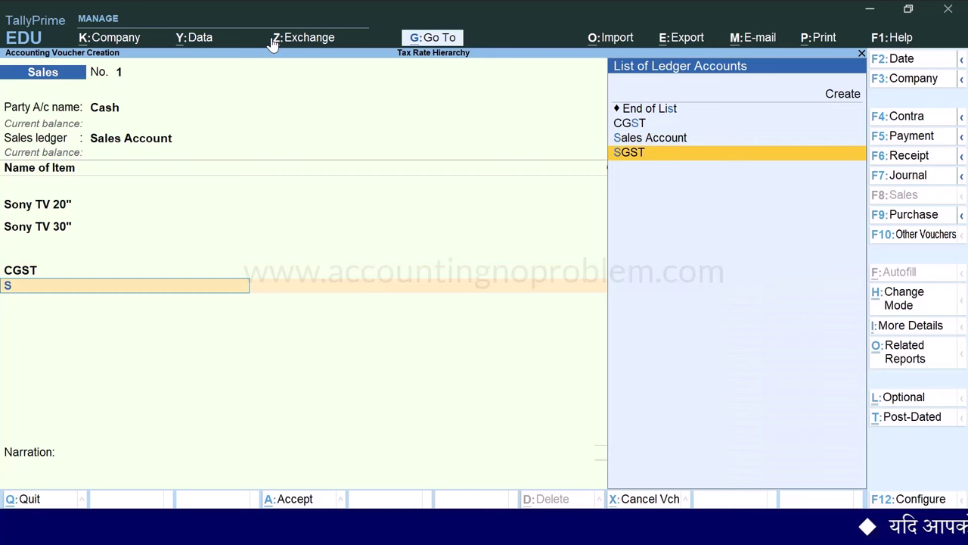
key(Return)
key(Return)
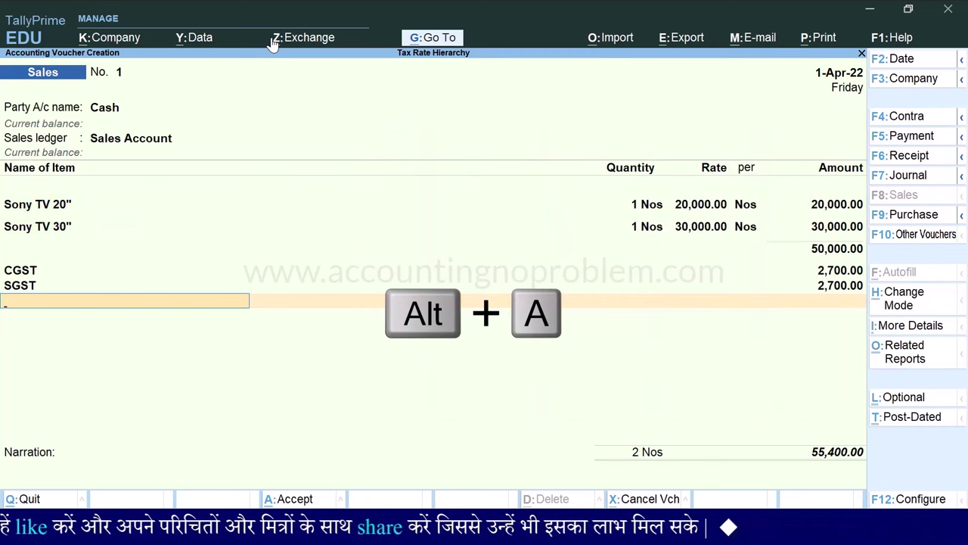
- Review detailed tax analysis: Sony TV 20" at 6% each, Sony TV 30" at 5% each
key(alt+a)
key(alt+F5)
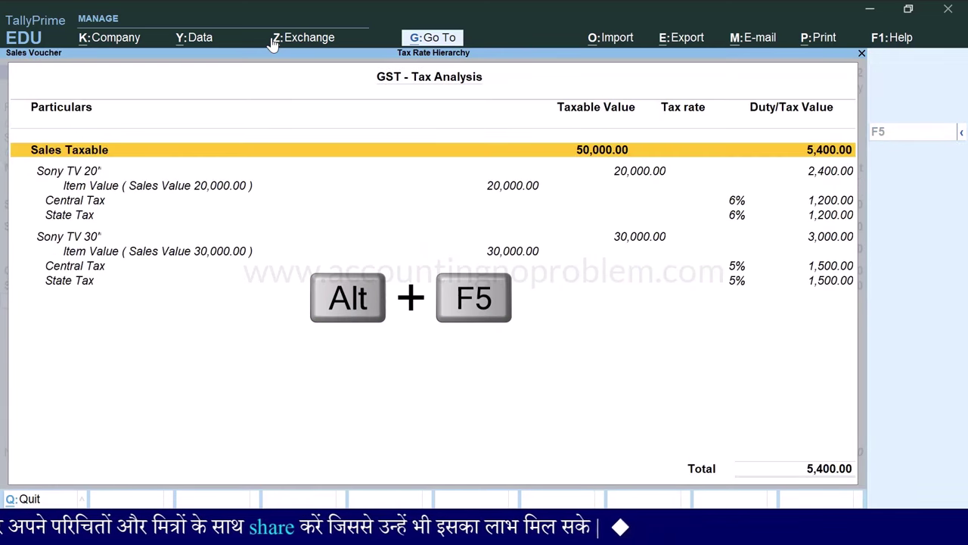
key(Down)
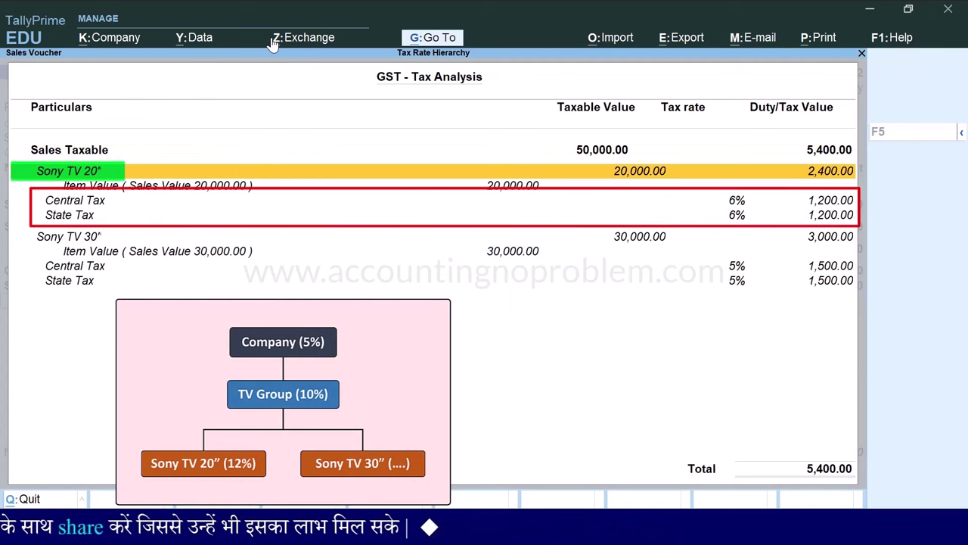
key(Down)
key(Down)
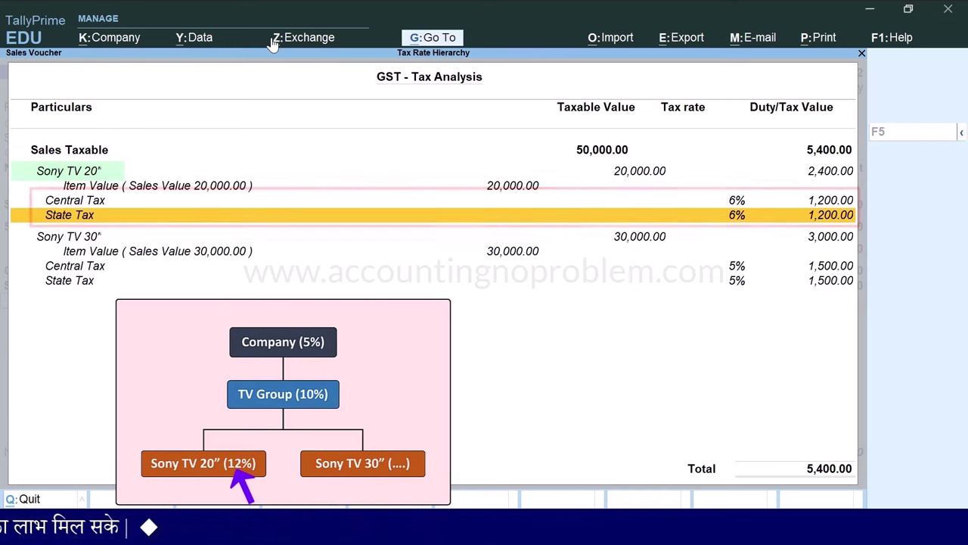
key(Down)
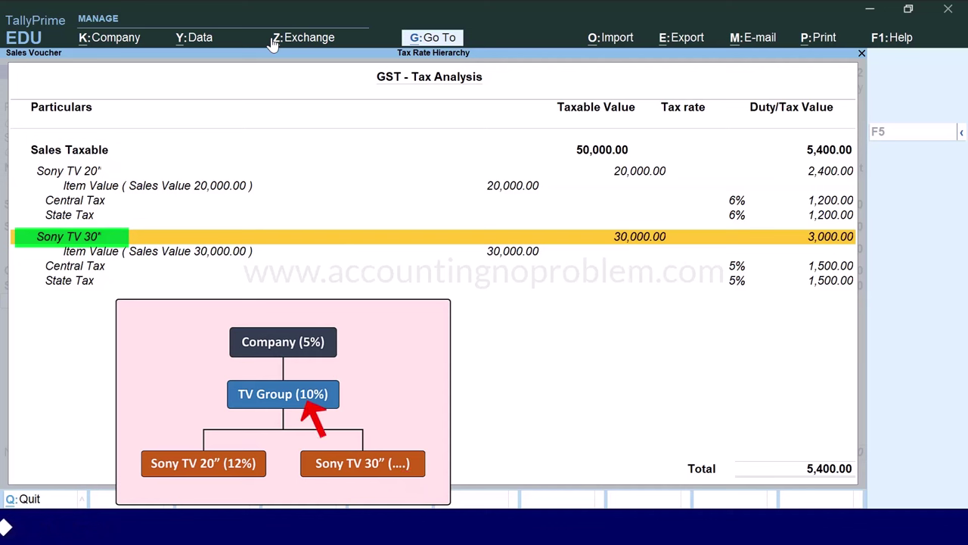
key(Down)
key(Down)
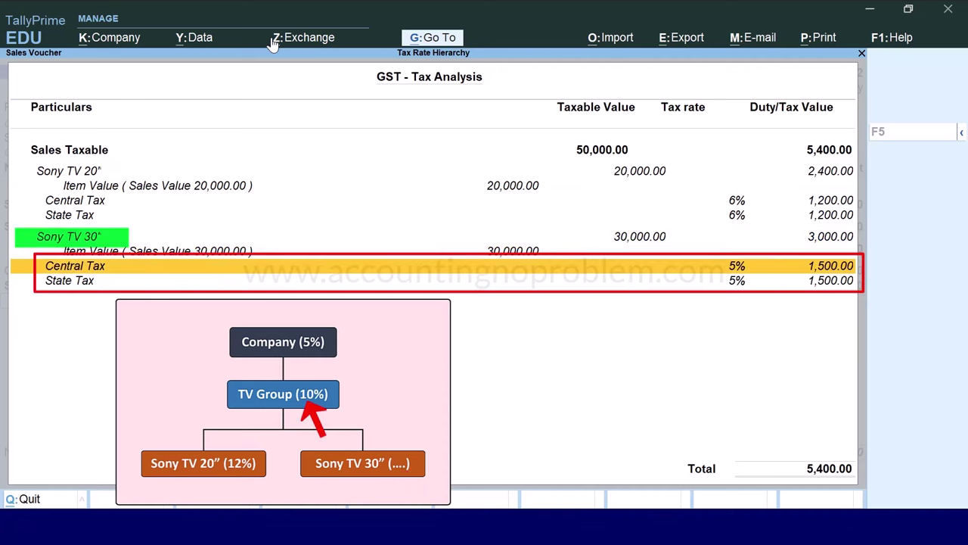
key(Down)
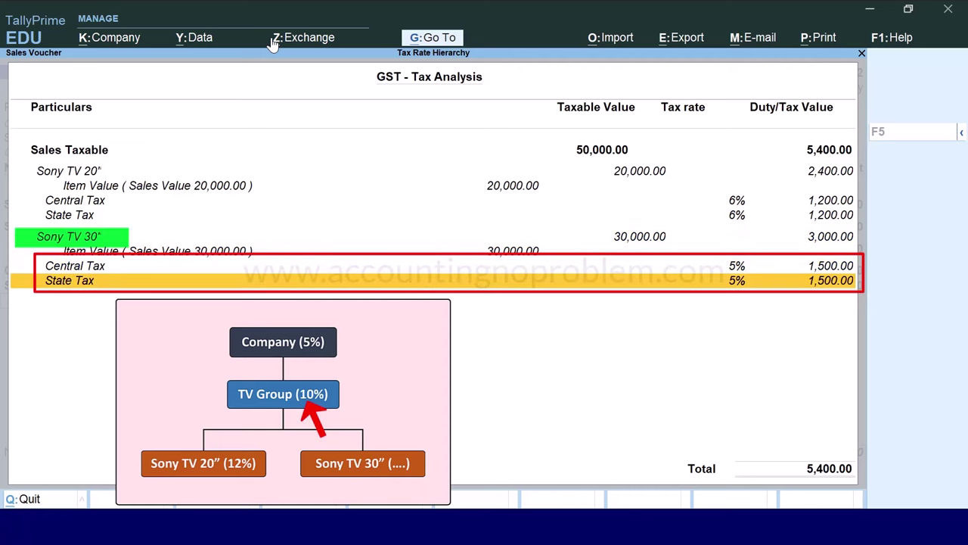
key(Escape)
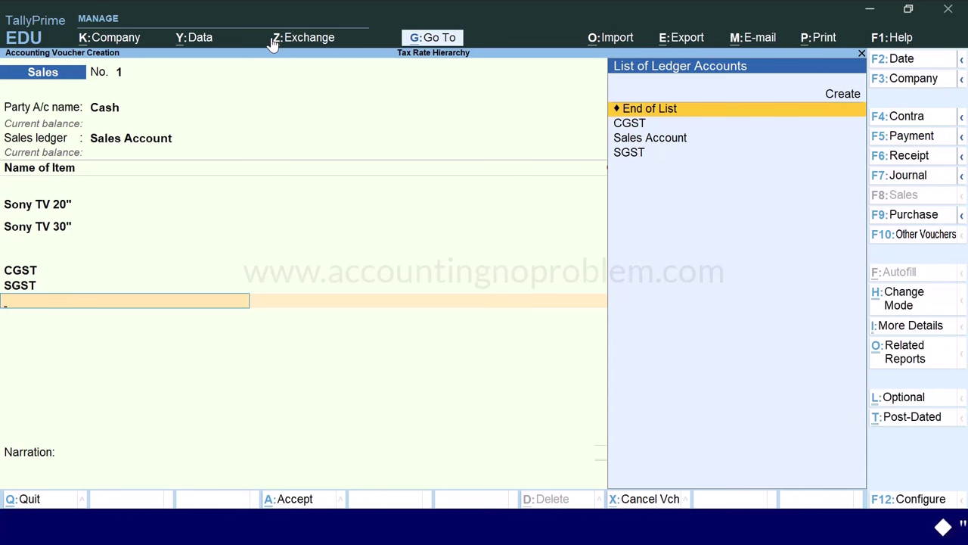
- Open a third item row and start creating a new stock item named LG Washing Machine
key(BackSpace)
key(BackSpace)
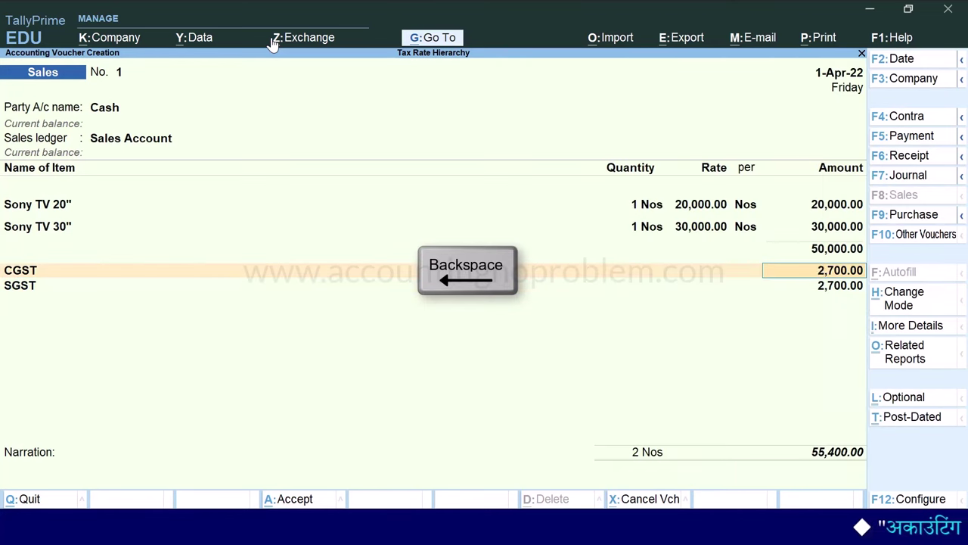
key(BackSpace)
key(BackSpace)
key(Return)
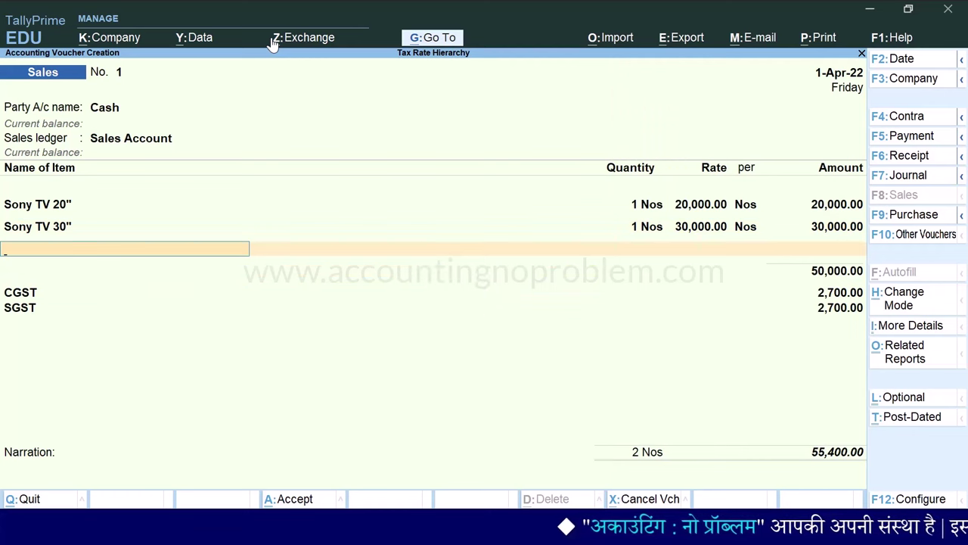
key(Up)
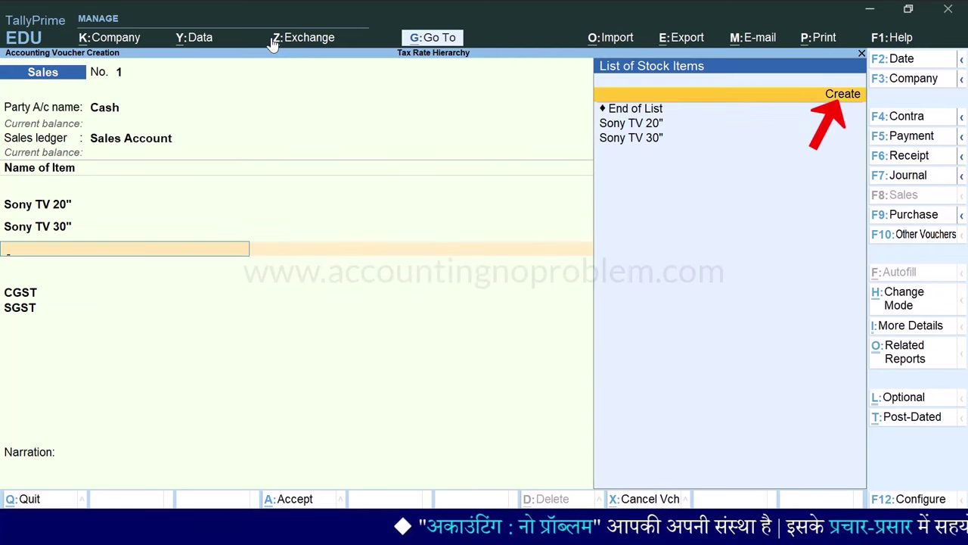
key(Return)
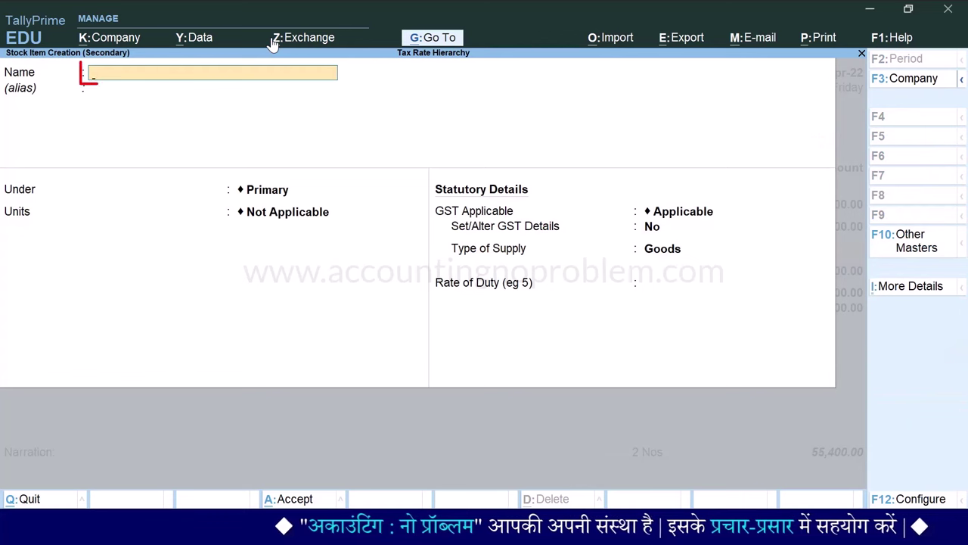
text(LG Washing Mac)
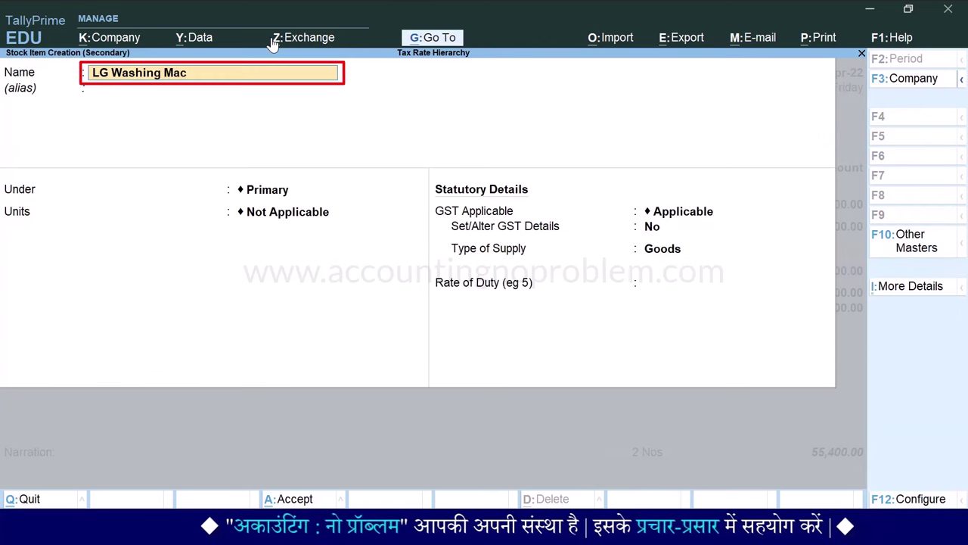
text(hine)
key(Return)
key(Return)
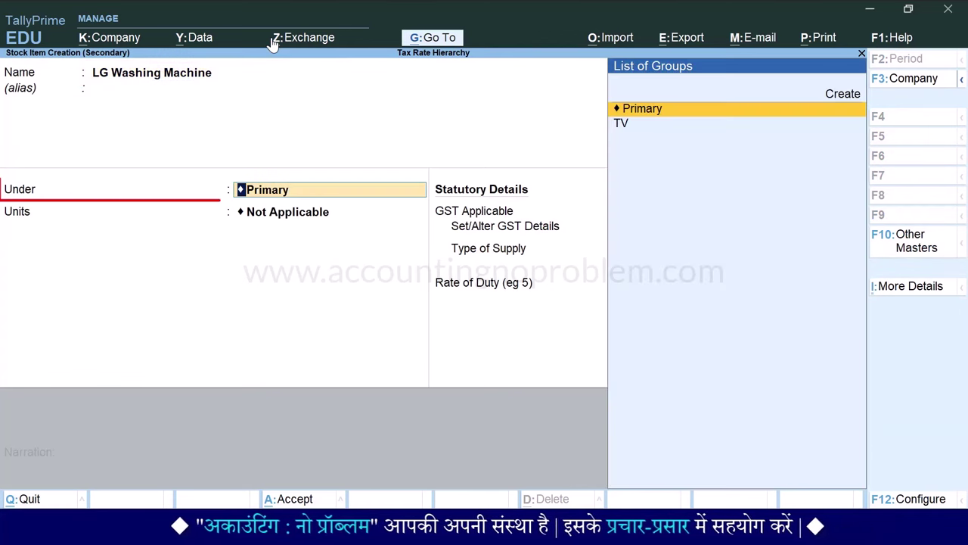
- Create a Washing Machine stock group under Primary for the item and set units to Nos
key(Up)
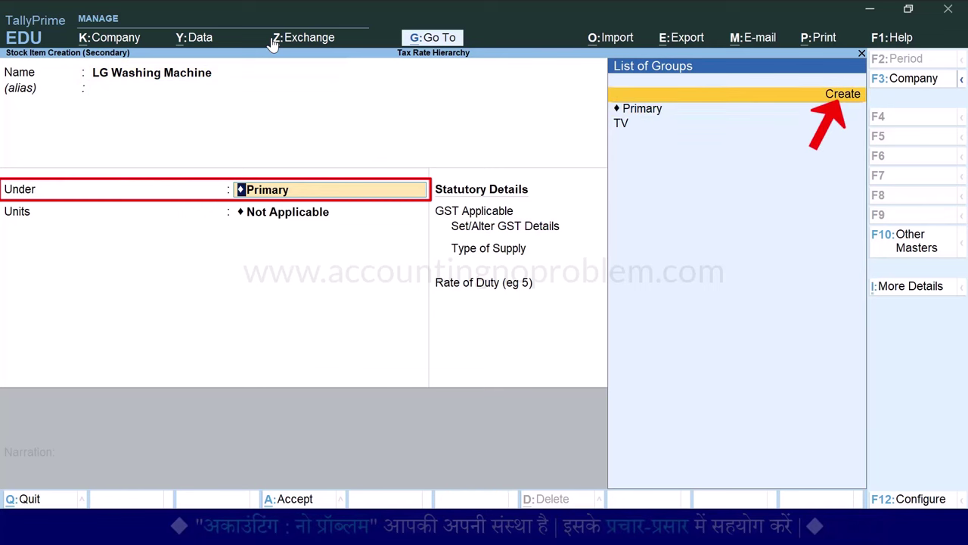
key(Return)
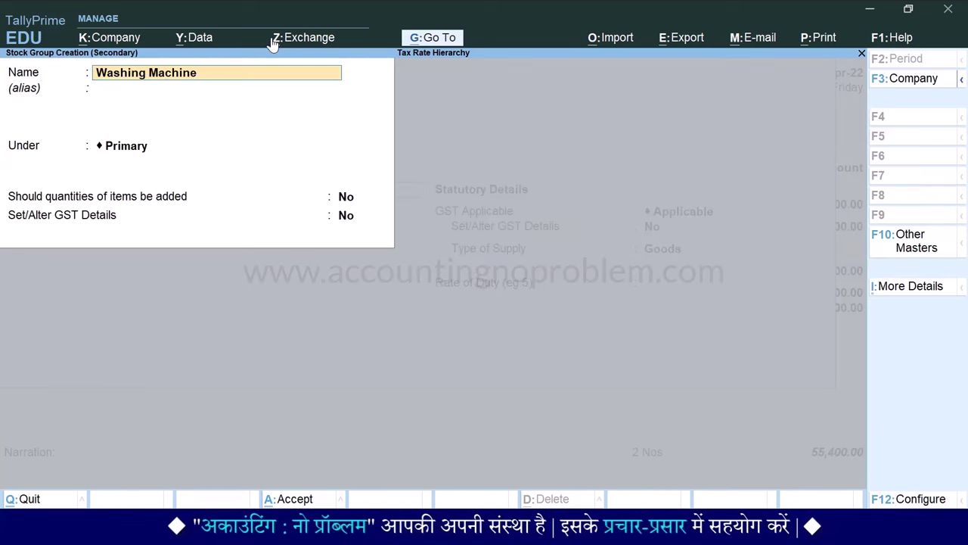
text(Washing Machine)
key(Return)
key(Return)
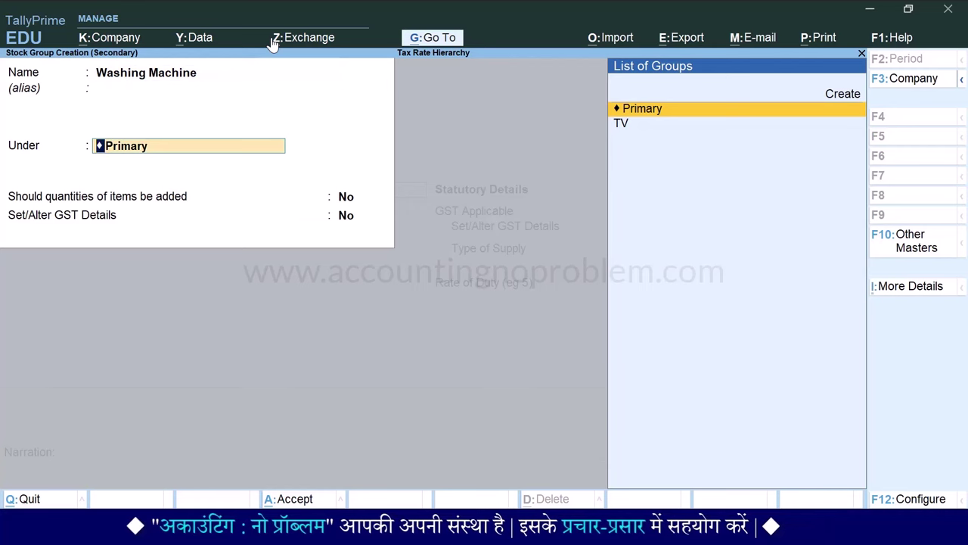
key(Return)
text(y)
key(Return)
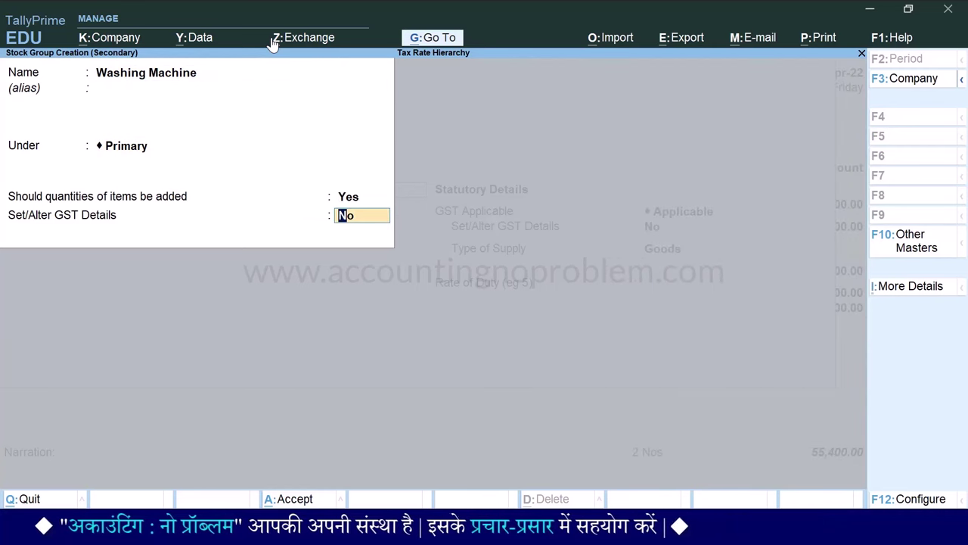
key(Return)
key(Return)
key(Down)
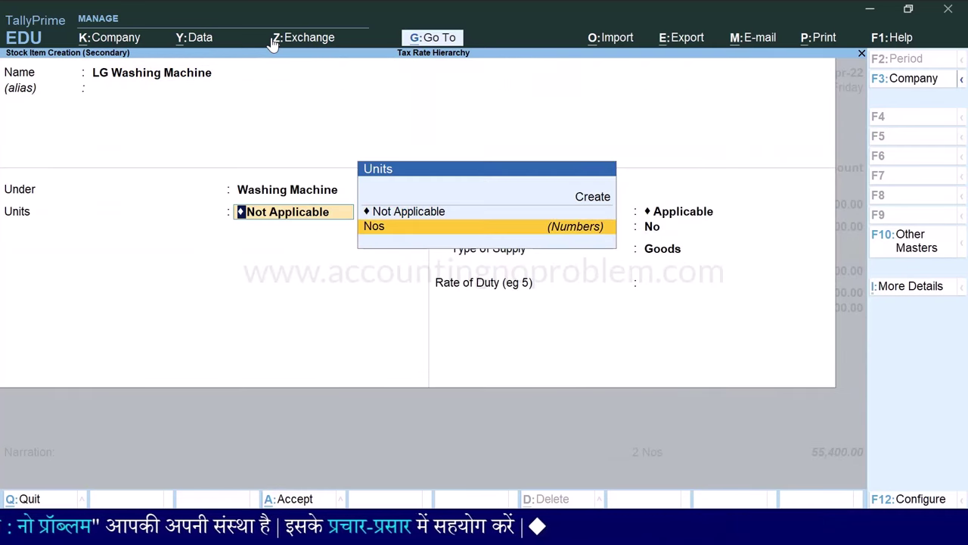
key(Return)
- Save LG Washing Machine with default GST and enter quantity 1 Nos
key(Return)
key(Return)
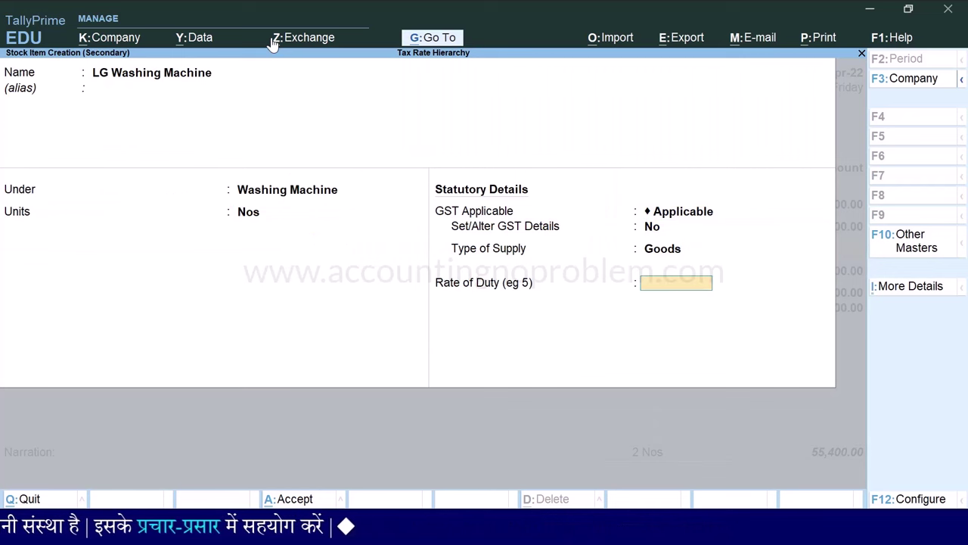
key(Return)
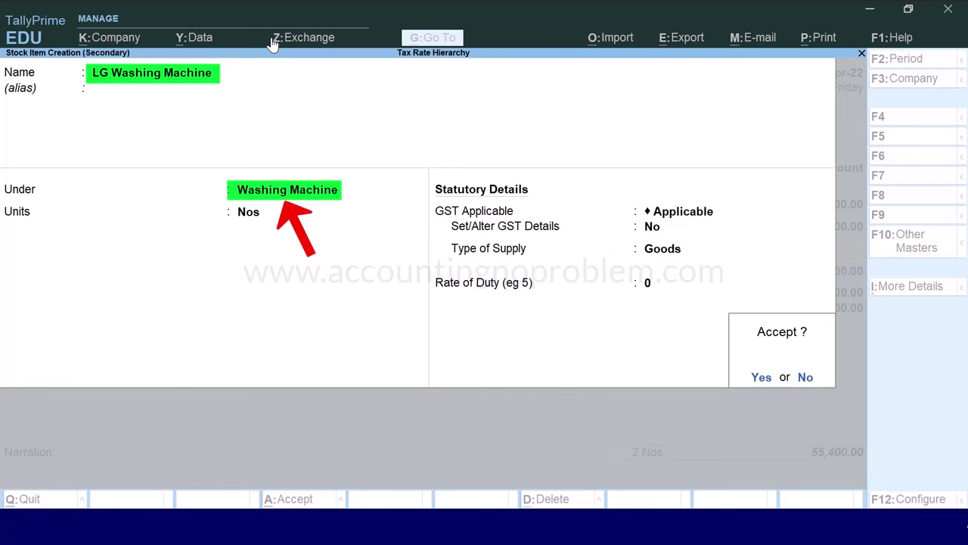
key(Return)
key(Return)
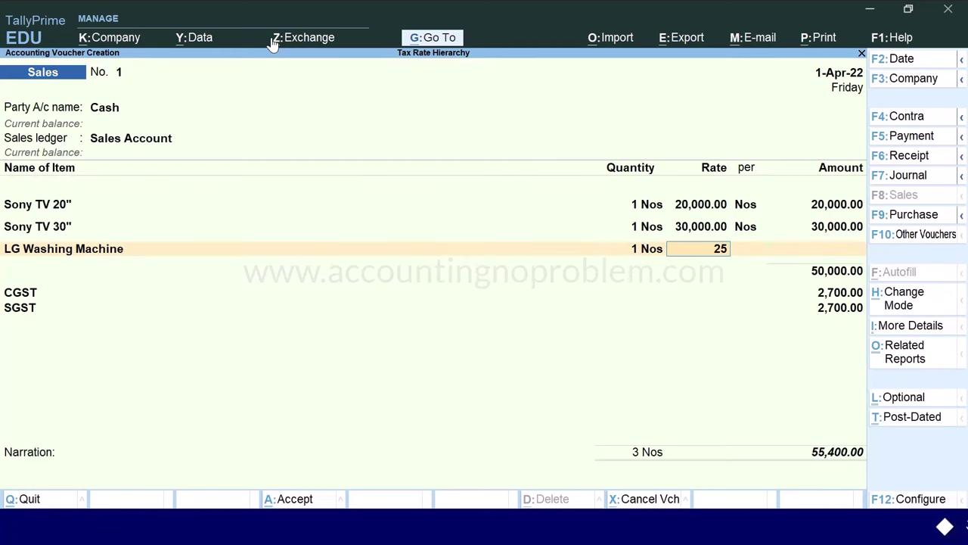
- Price LG Washing Machine at 25,000 and review the detailed tax analysis totalling 6,650.00
key(Return)
key(Return)
key(Return)
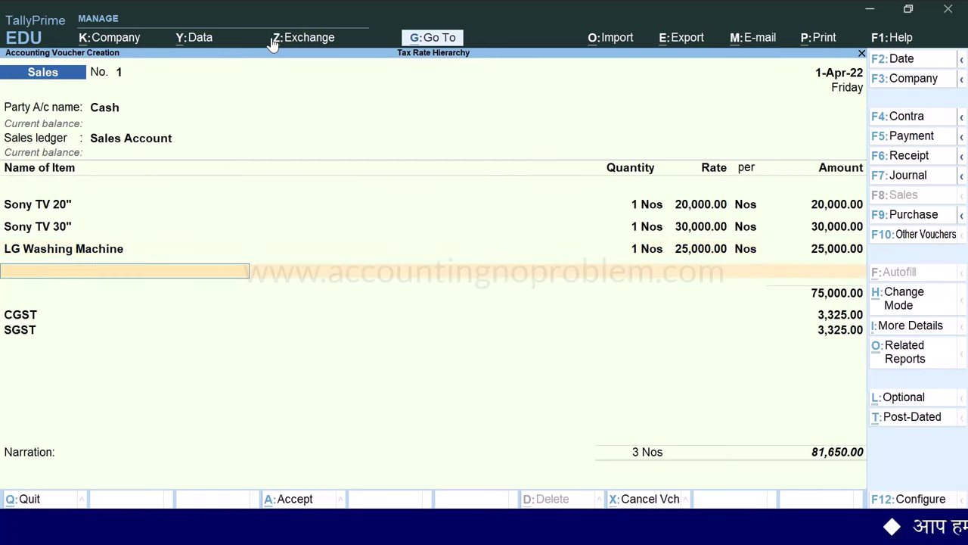
key(Return)
key(Return)
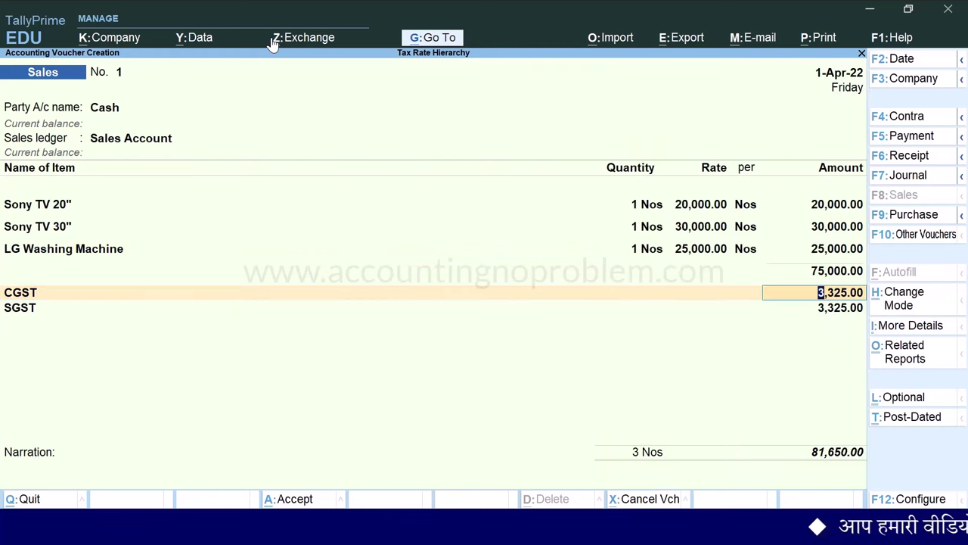
key(Return)
key(Return)
key(Return)
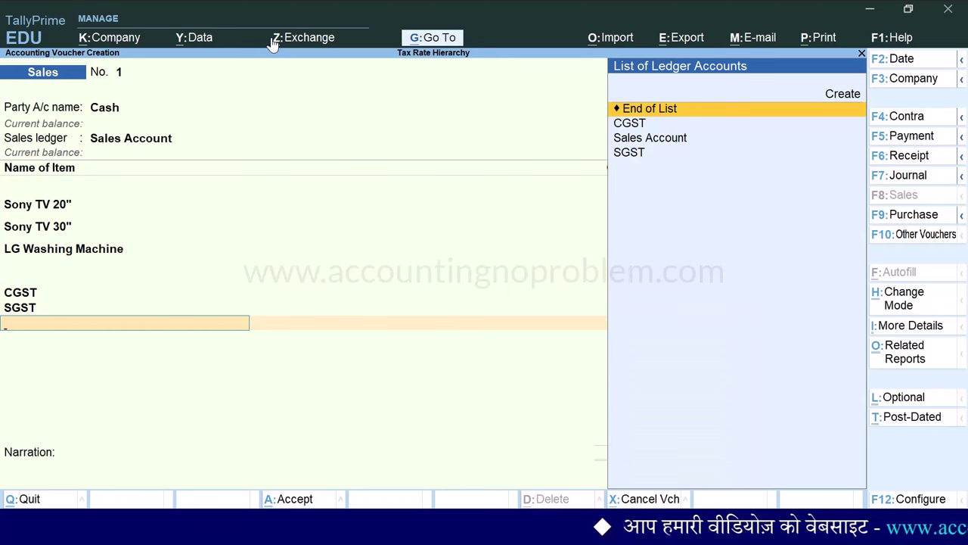
key(alt+a)
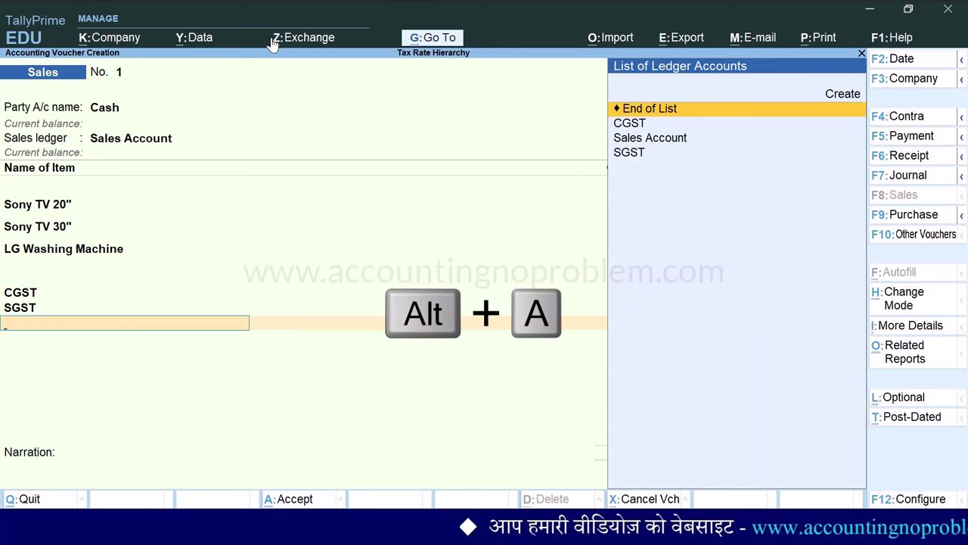
key(alt+f5)
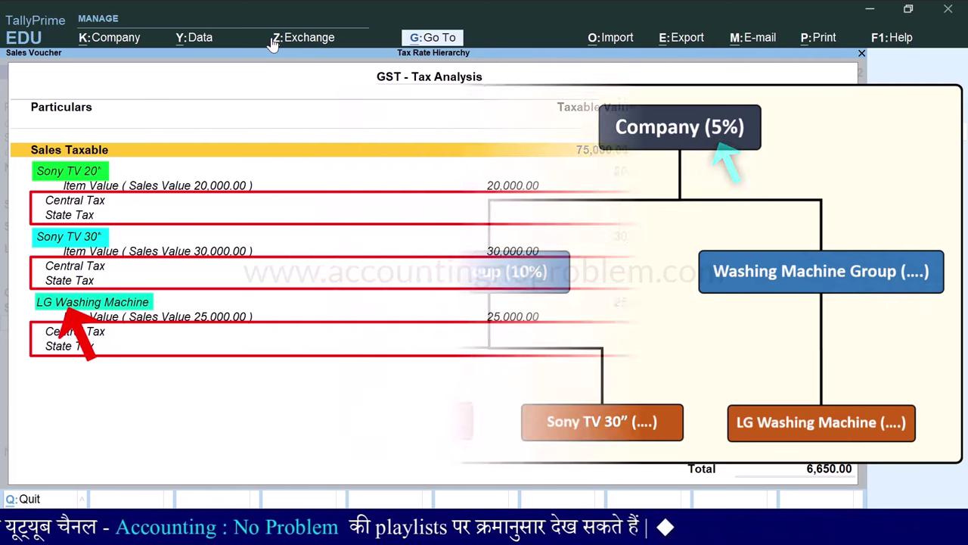
key(Escape)
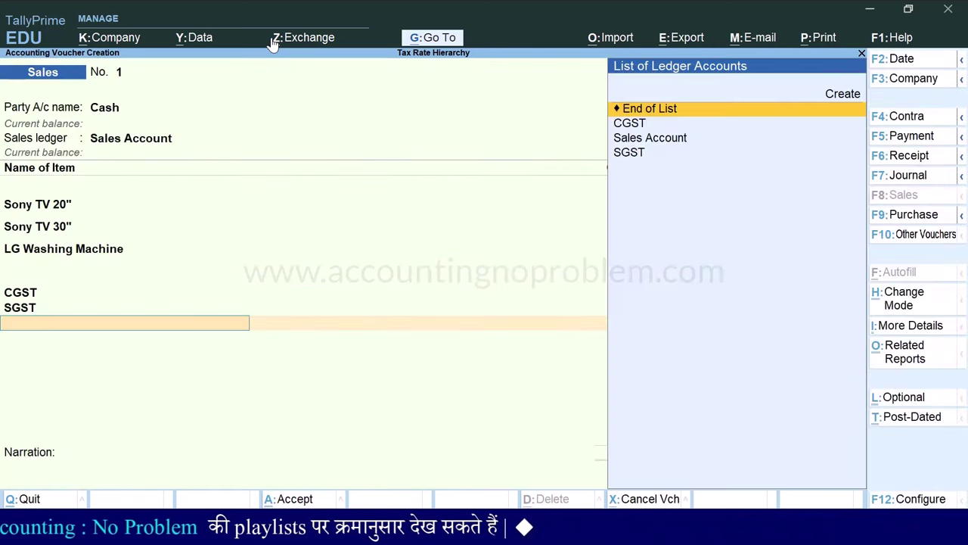
- Quit the three-item sales voucher without saving
key(Escape)
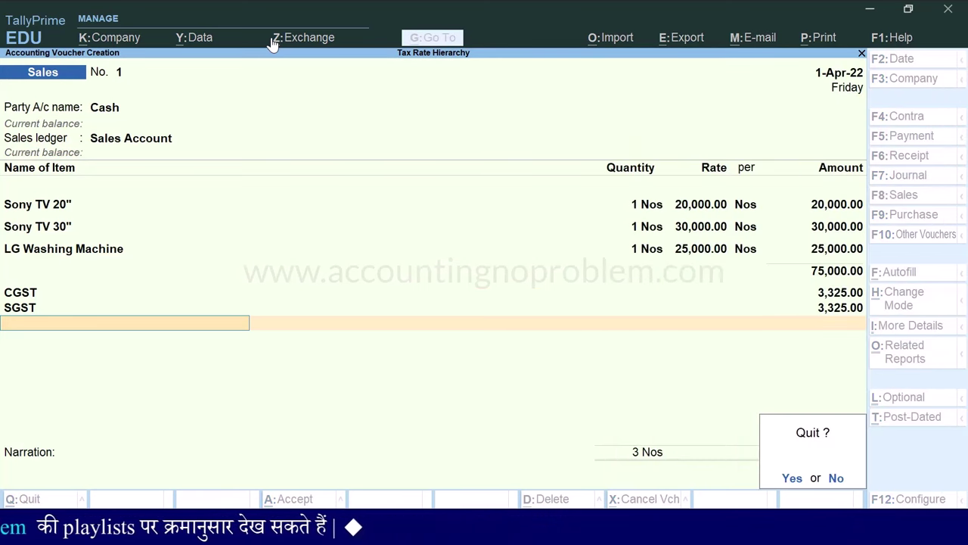
key(y)
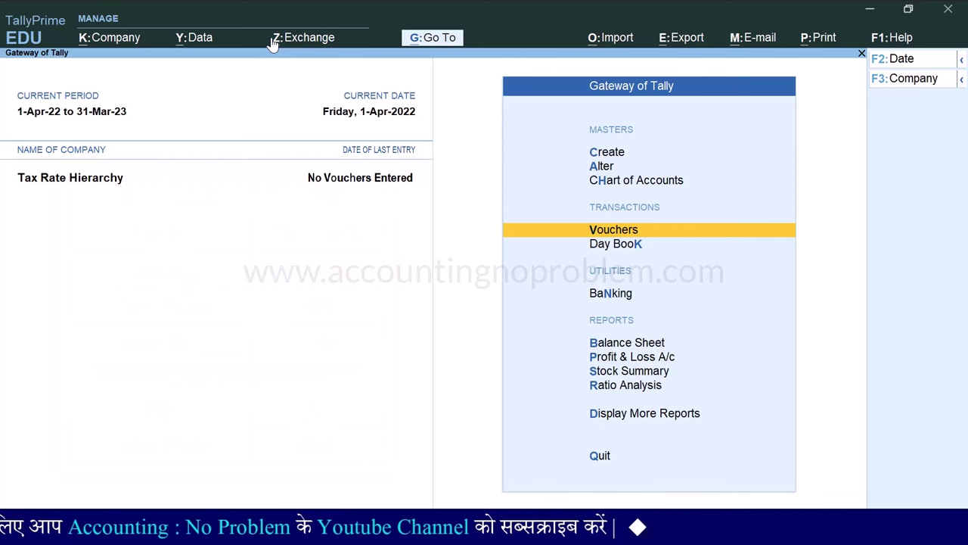
- Open the Purchase Accounts group for alteration
key(Up)
key(Up)
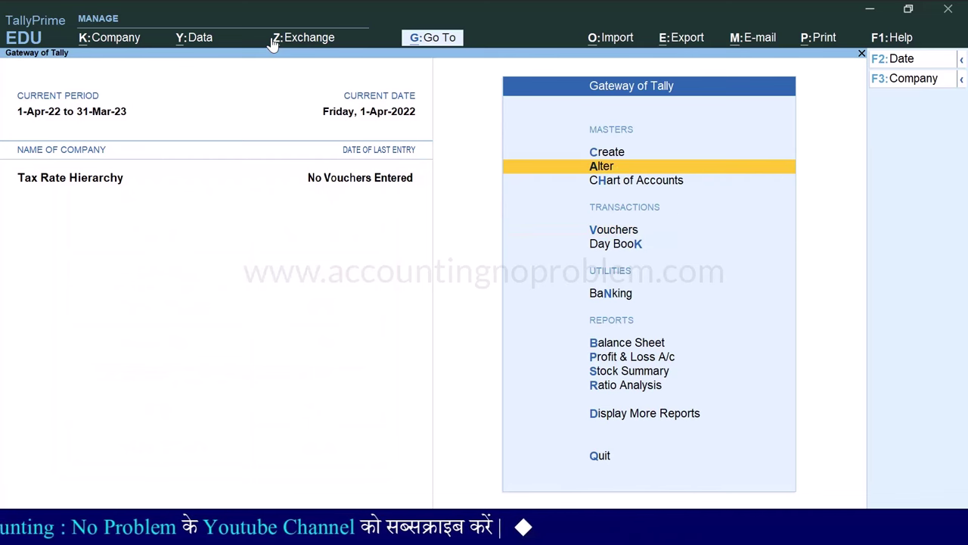
key(Return)
key(Return)
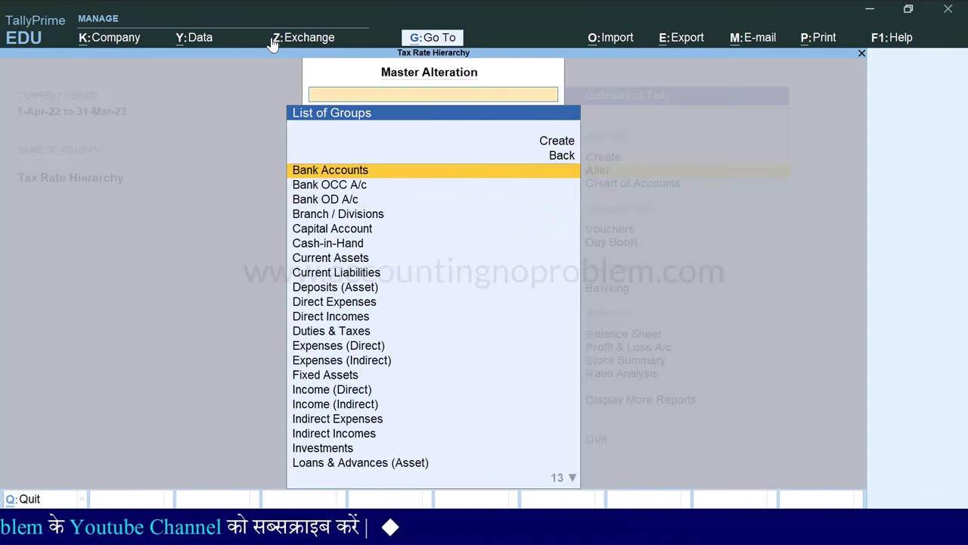
text(P)
key(Down)
key(Return)
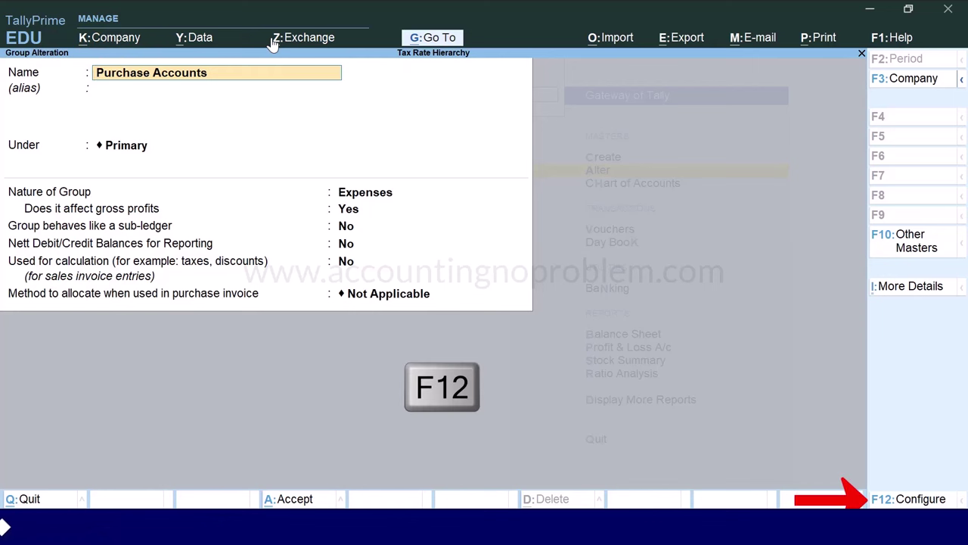
- Enable the Provide GST Details option in the group form configuration
key(F12)
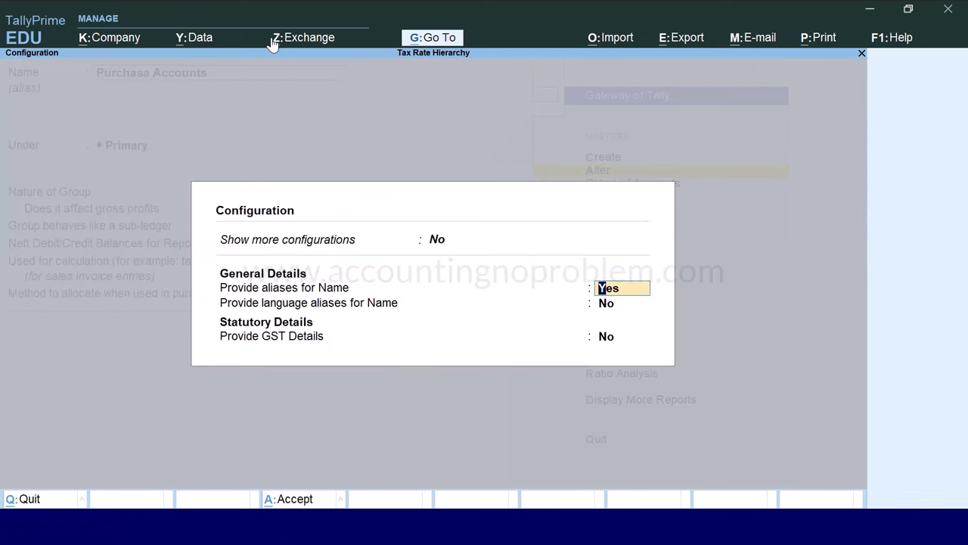
key(Return)
key(Return)
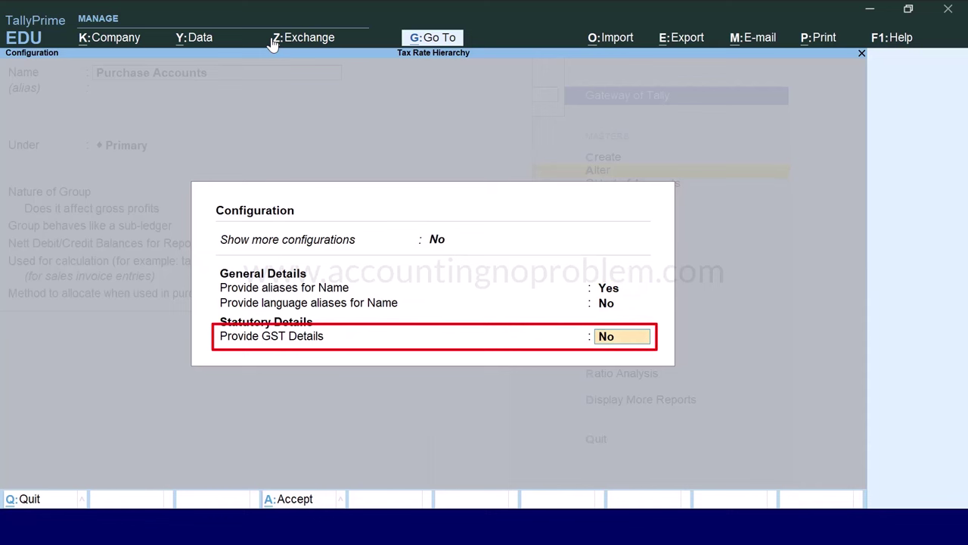
text(yes)
key(Return)
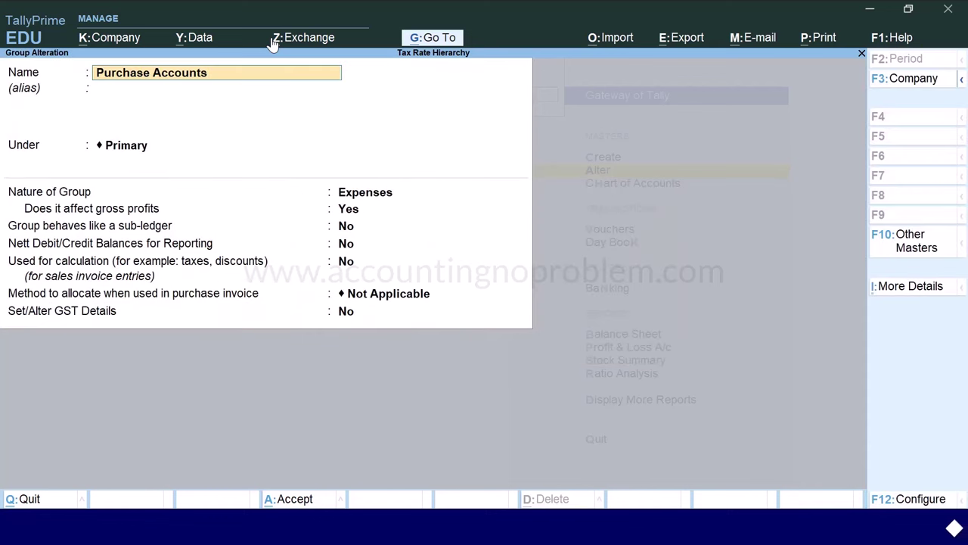
- Set Purchase Accounts GST to Taxable at 18% integrated (9% central, 9% state)
key(Return)
key(Return)
key(Return)
key(Return)
key(Return)
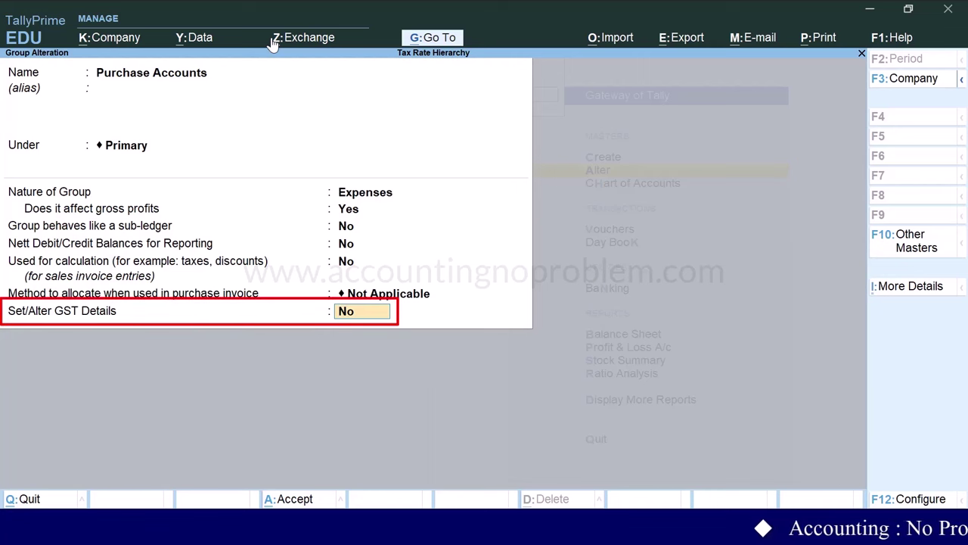
text(yes)
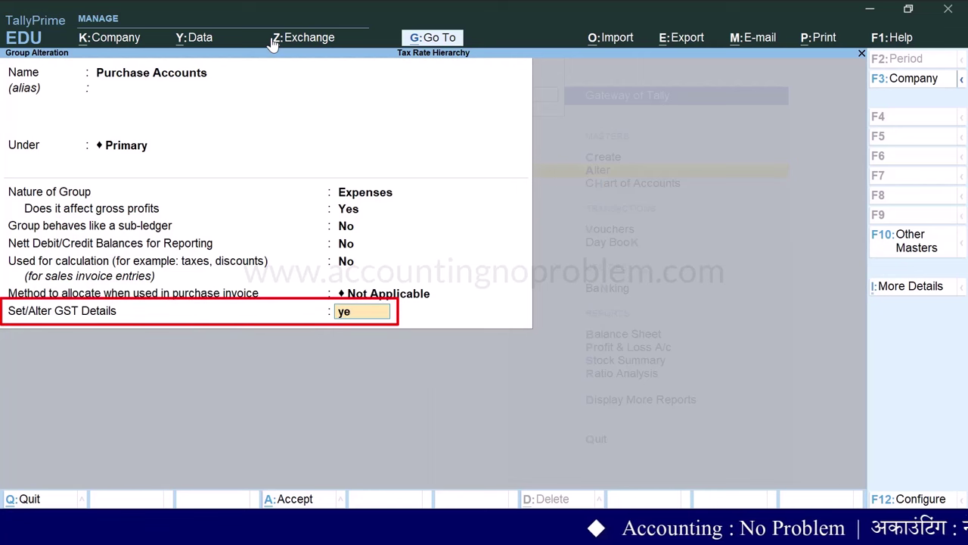
key(Return)
key(Return)
key(Return)
key(Return)
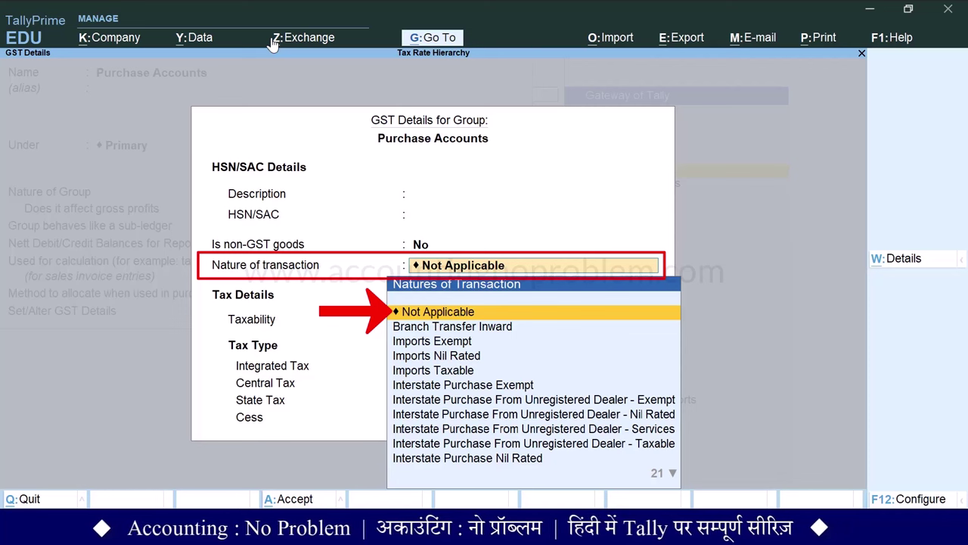
key(Return)
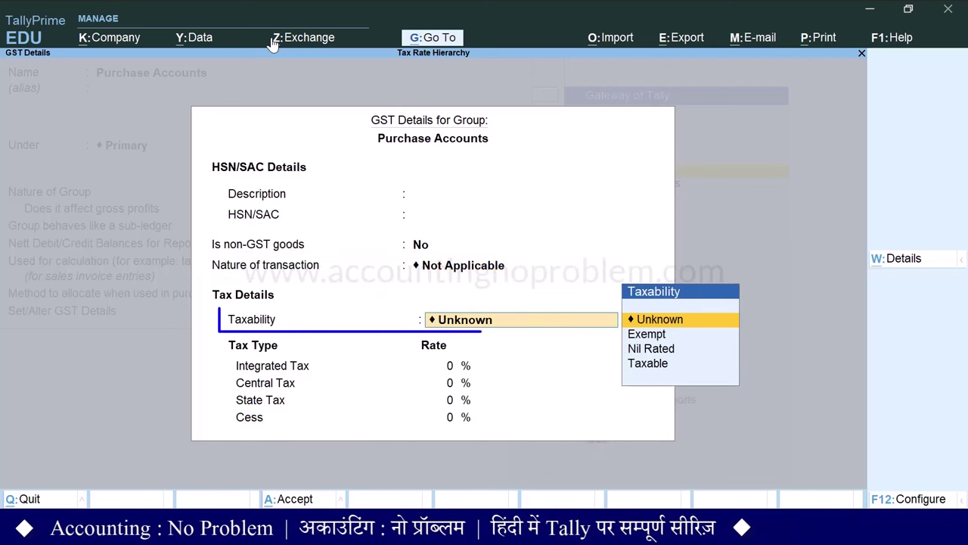
key(Down)
key(Down)
key(Down)
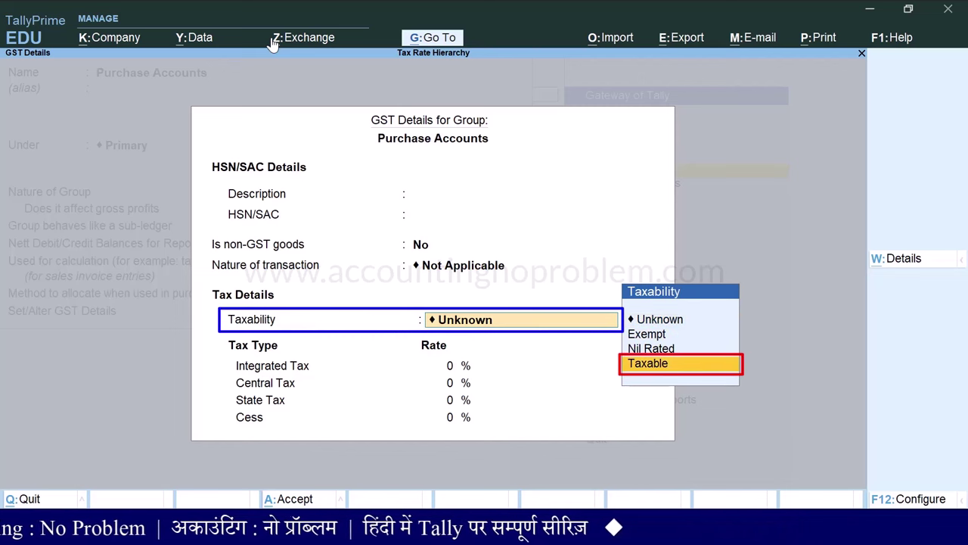
key(Return)
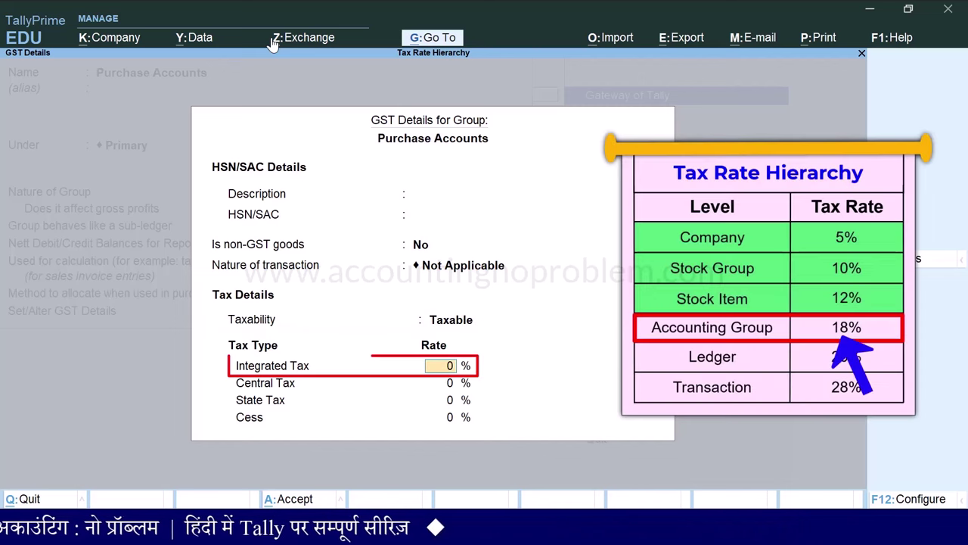
text(18)
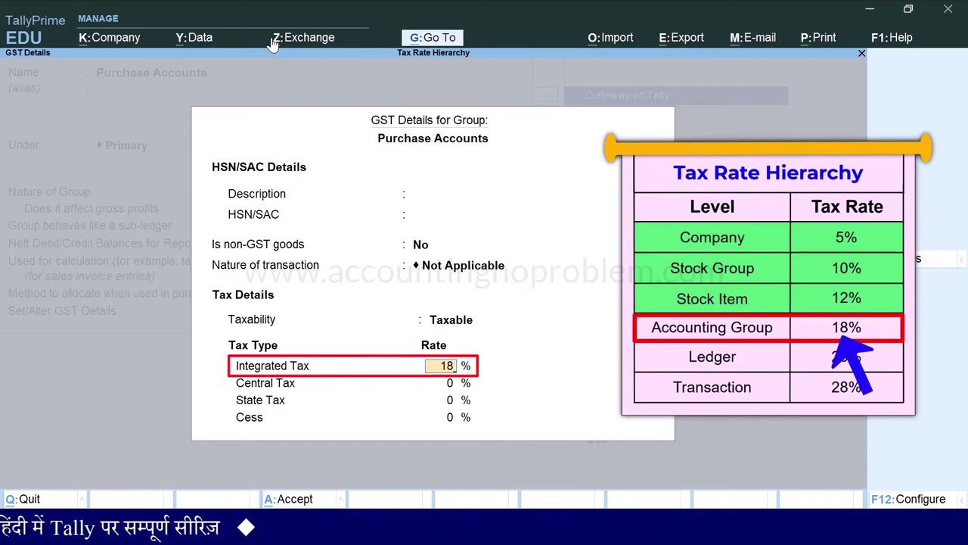
key(Return)
key(Return)
key(Return)
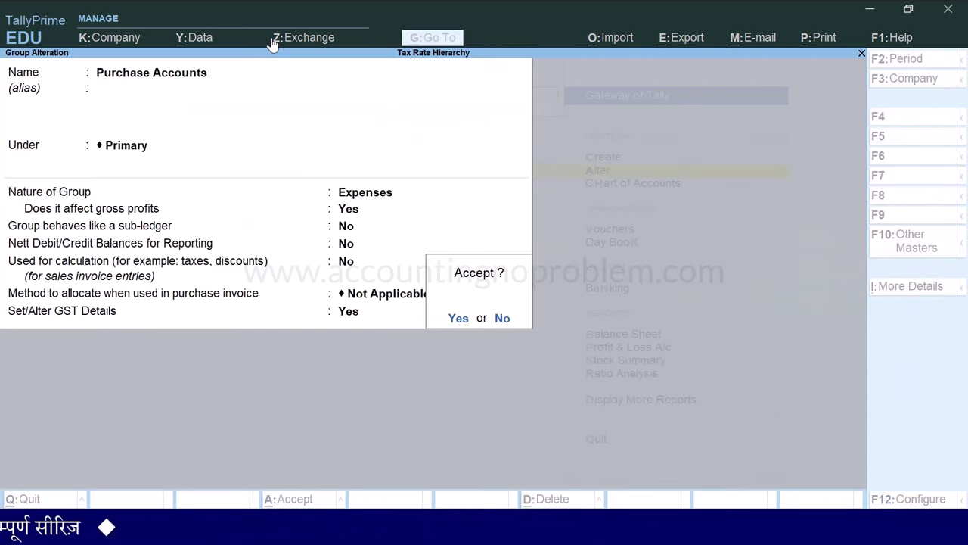
key(Return)
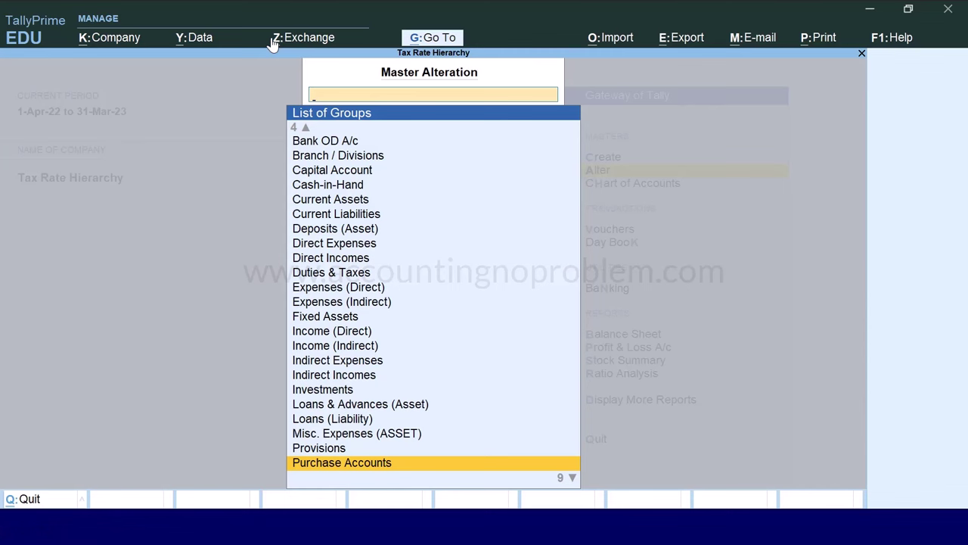
- Open the Sales Accounts group for alteration and set Set/Alter GST Details to Yes
text(S)
key(Return)
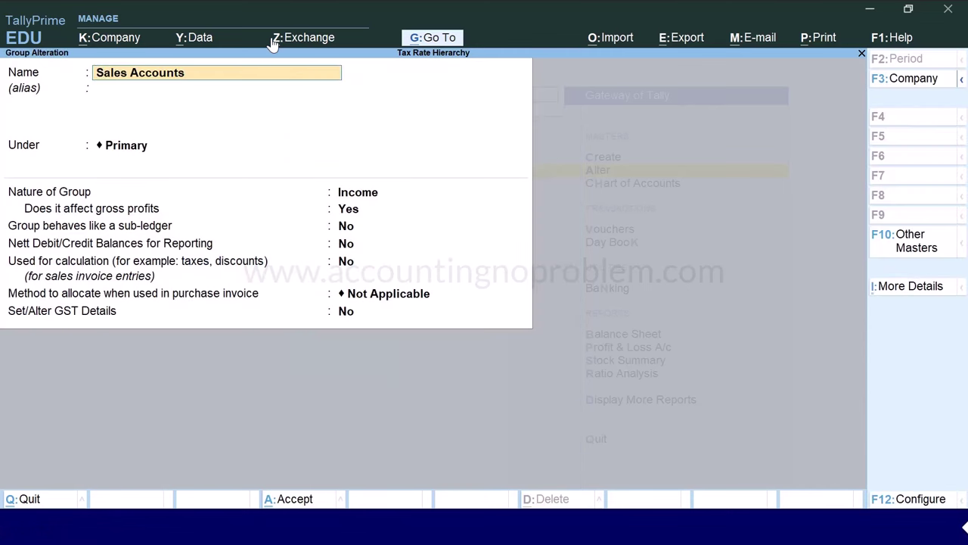
key(Return)
key(Return)
key(Return)
key(Return)
key(Return)
key(Return)
key(Return)
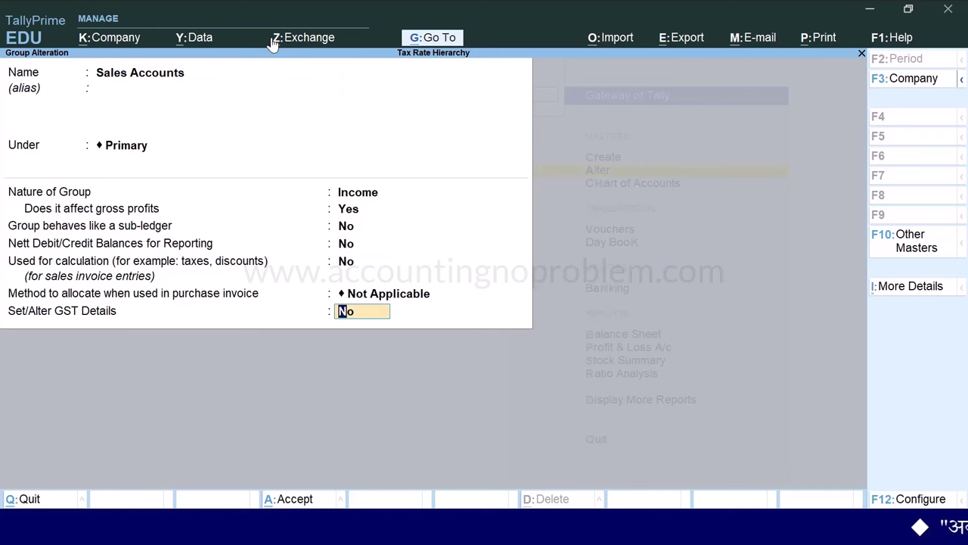
text(yes)
key(Return)
- Mark Sales Accounts Taxable at 18% integrated tax, save, and return to Gateway of Tally
key(Return)
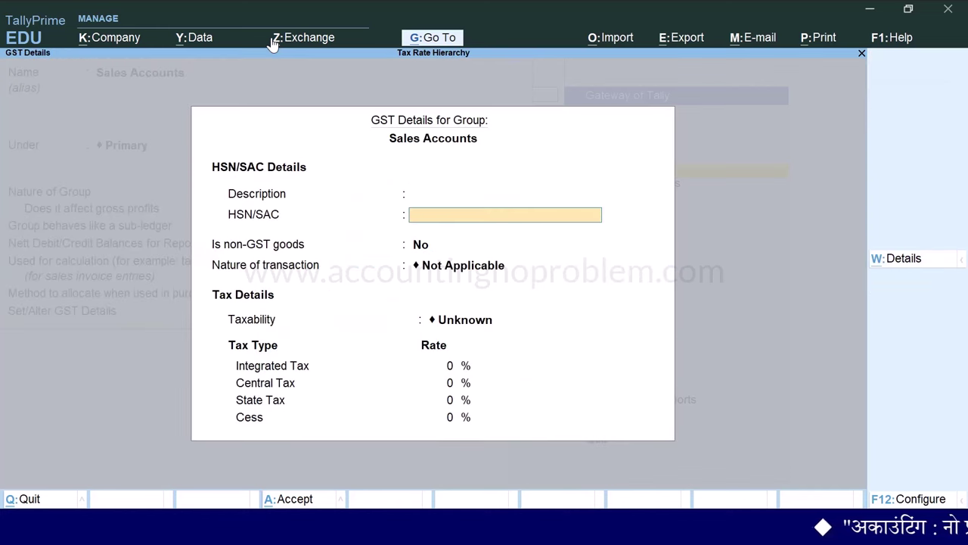
key(Return)
key(Return)
key(Return)
key(Down)
key(Down)
key(Down)
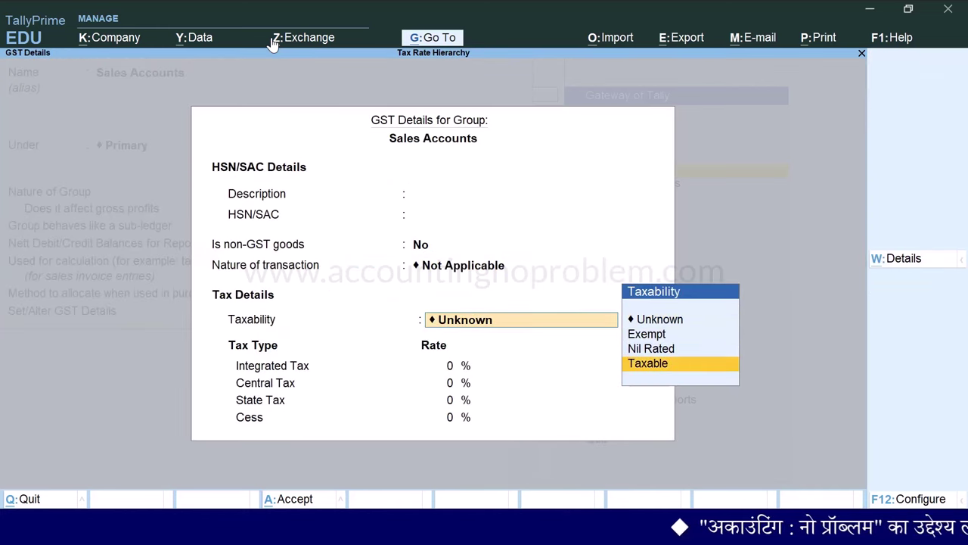
key(Return)
text(18)
key(Return)
key(Return)
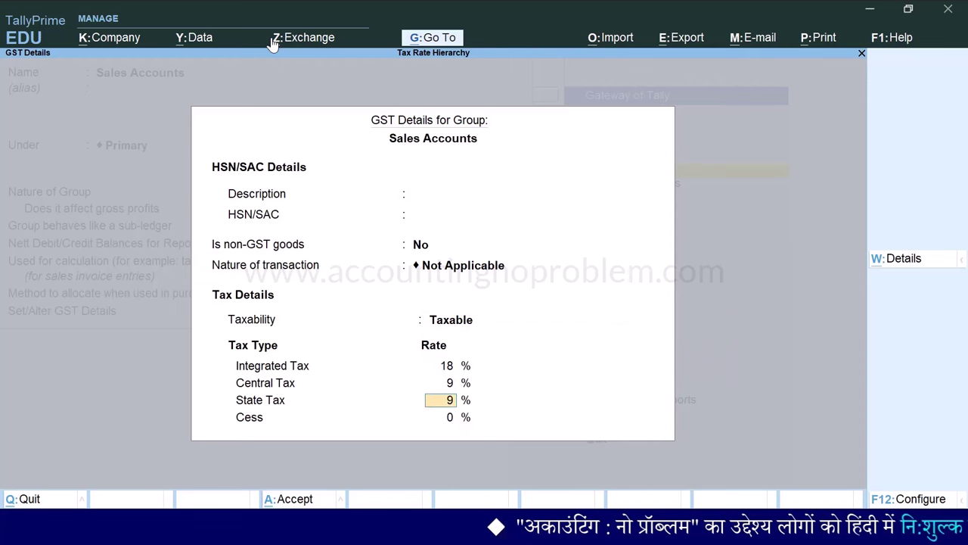
key(Return)
key(Return)
key(Return)
key(Escape)
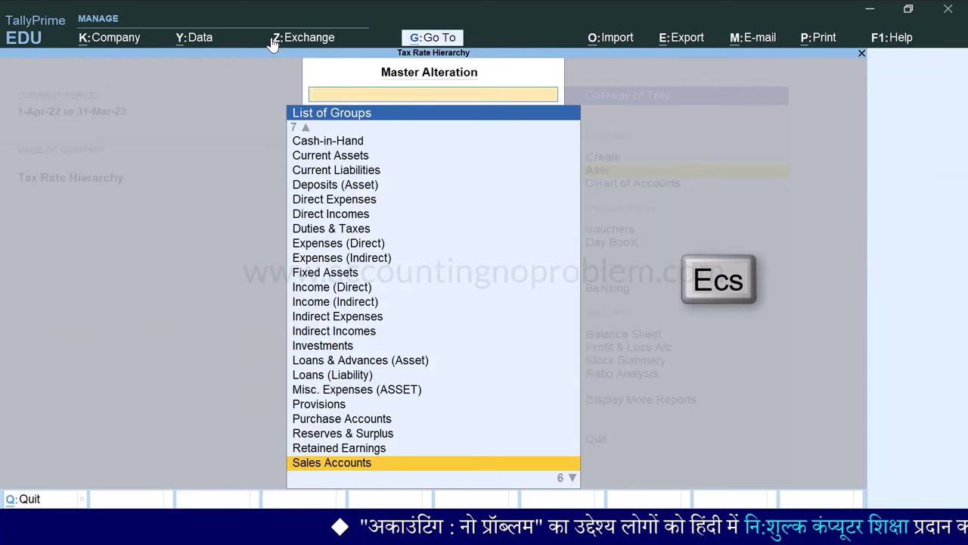
key(Escape)
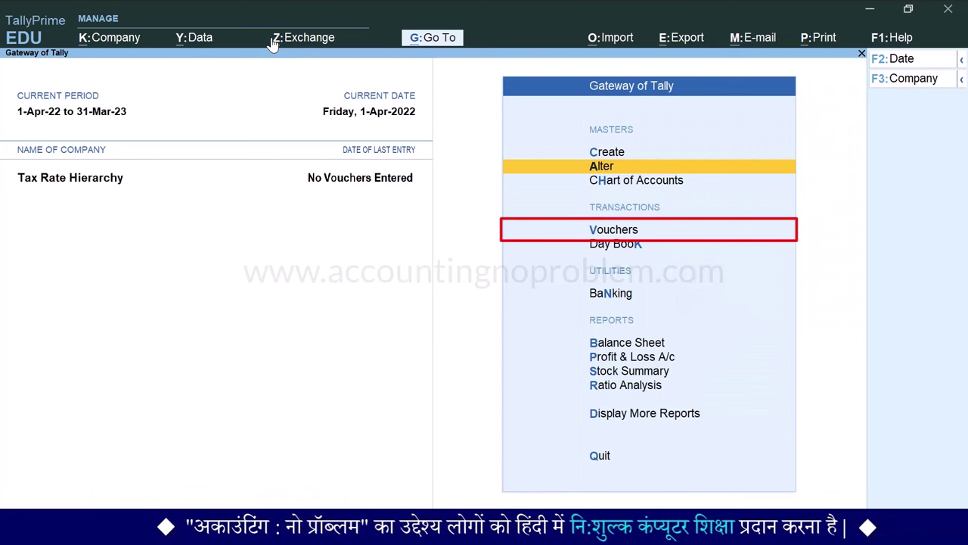
- Start a cash sales voucher using Sales Account, with 1 Sony TV 20" at 20,000
key(v)
key(Return)
key(Return)
text(S)
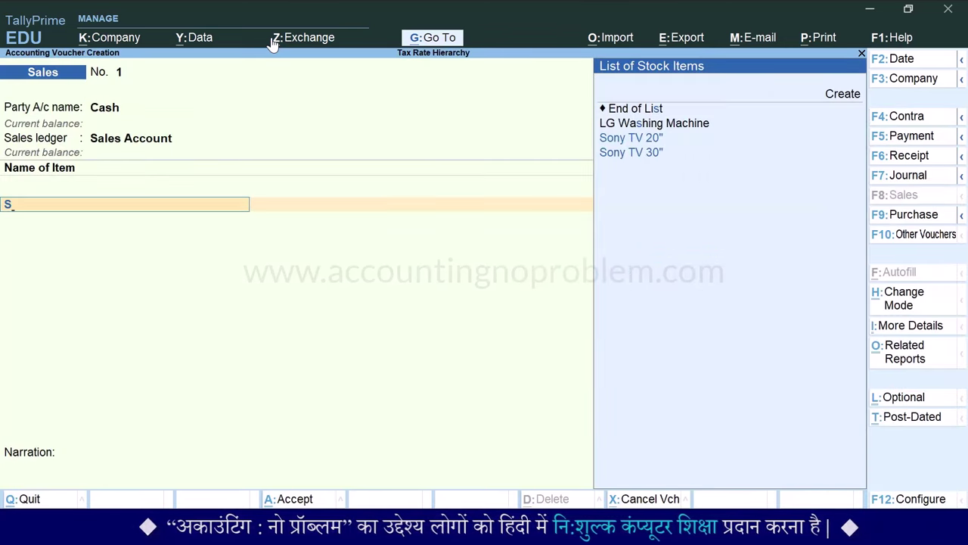
key(Down)
key(Return)
text(1)
key(Return)
text(200)
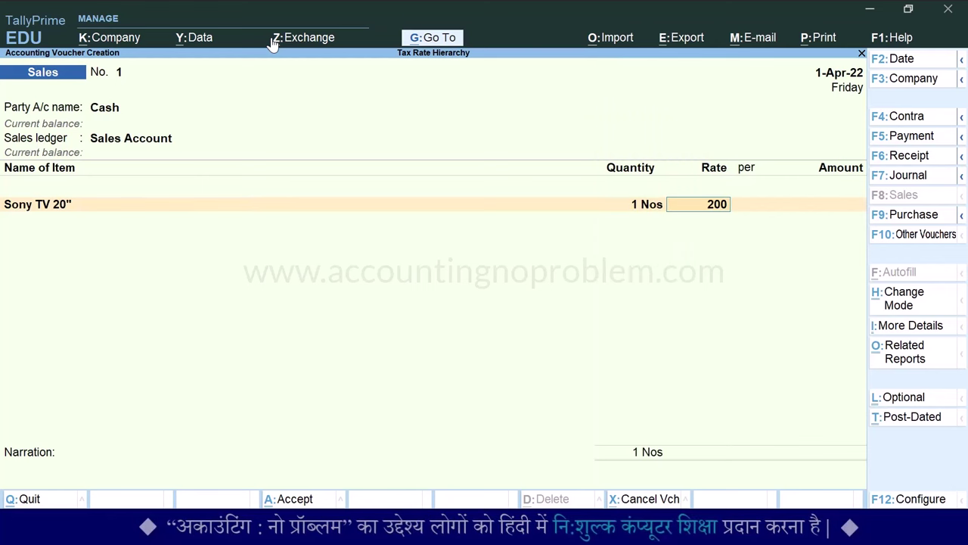
text(00)
key(Return)
key(Return)
- Add 1 Sony TV 30" at a rate of 30,000 as the second item
key(Return)
text(S)
key(Down)
key(Down)
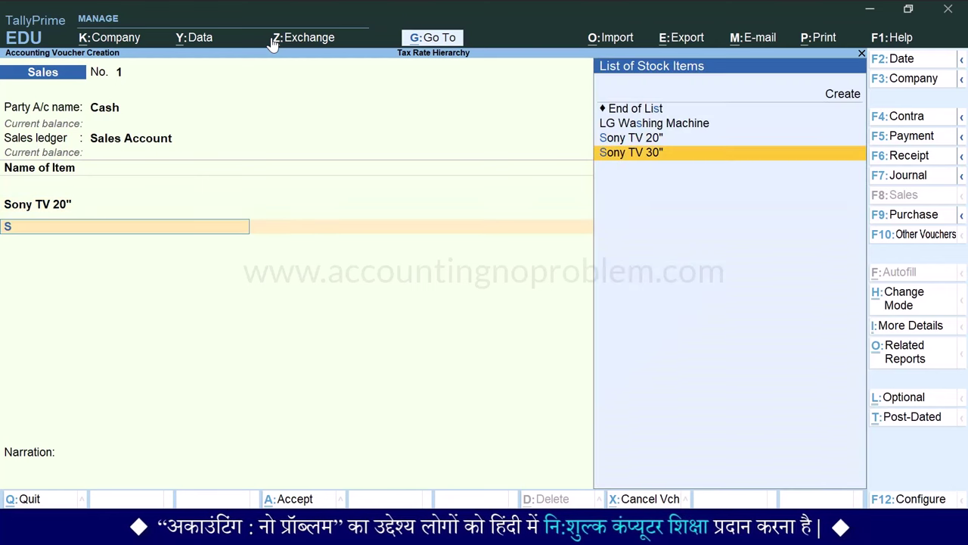
key(Return)
text(1)
key(Return)
text(30,000)
key(Return)
- Add CGST and SGST ledgers at 4,500 each and view the detailed GST tax analysis
key(Return)
key(Return)
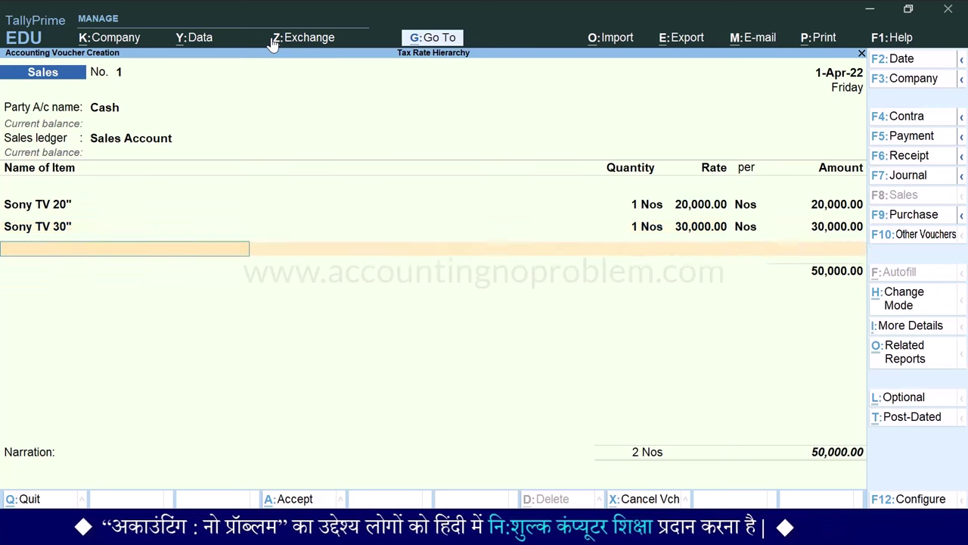
key(Return)
text(C)
key(Return)
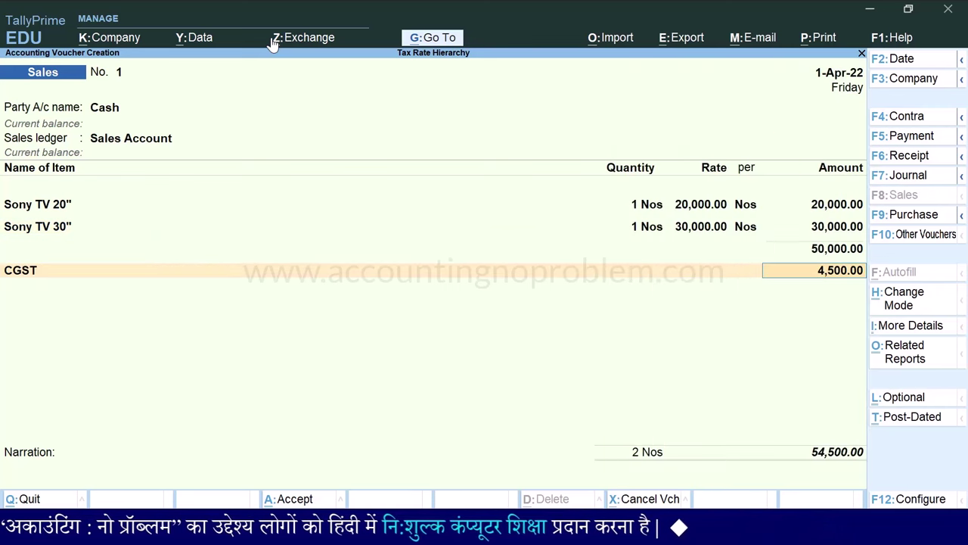
key(Return)
text(S)
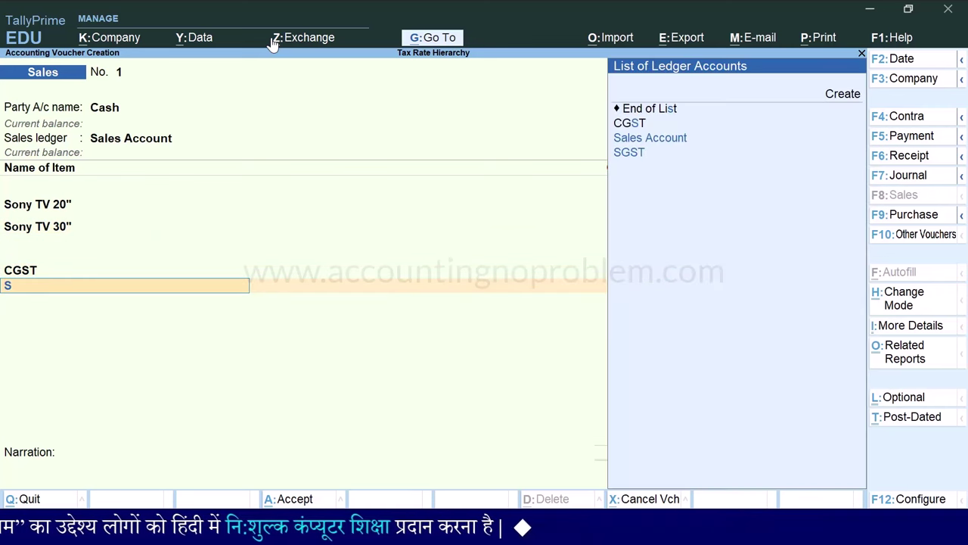
key(Return)
key(Return)
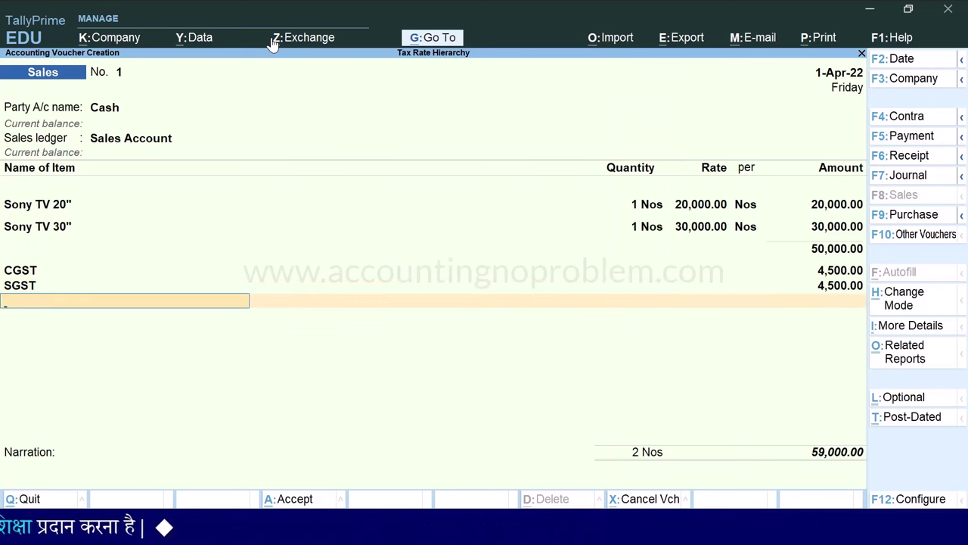
key(alt+a)
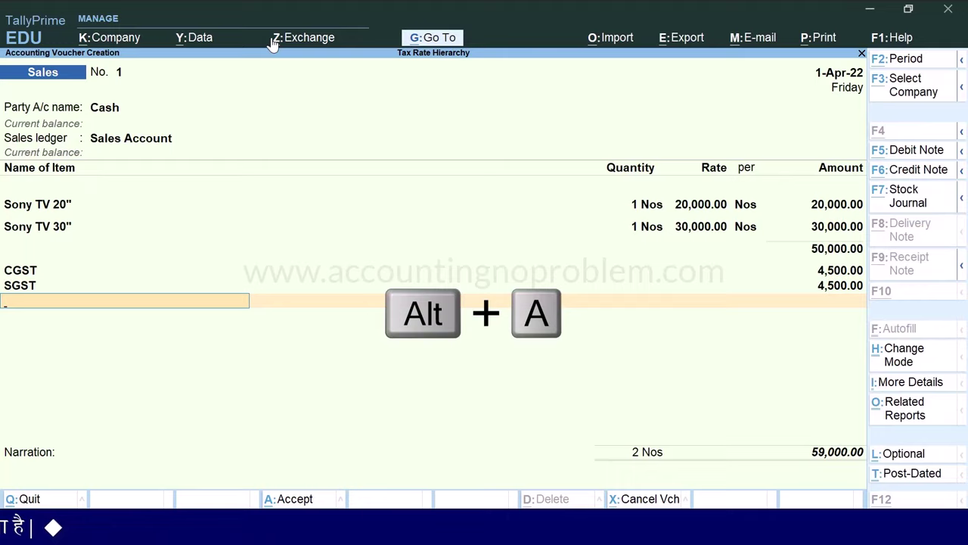
key(alt+F5)
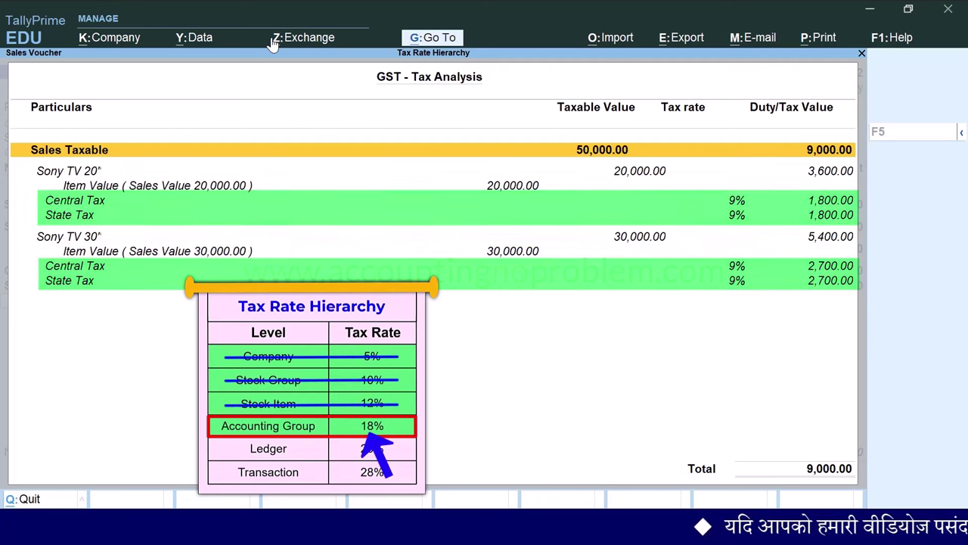
- Close the tax analysis, leave the voucher unsaved, and open Master Alteration for groups
key(Escape)
key(Escape)
key(Escape)
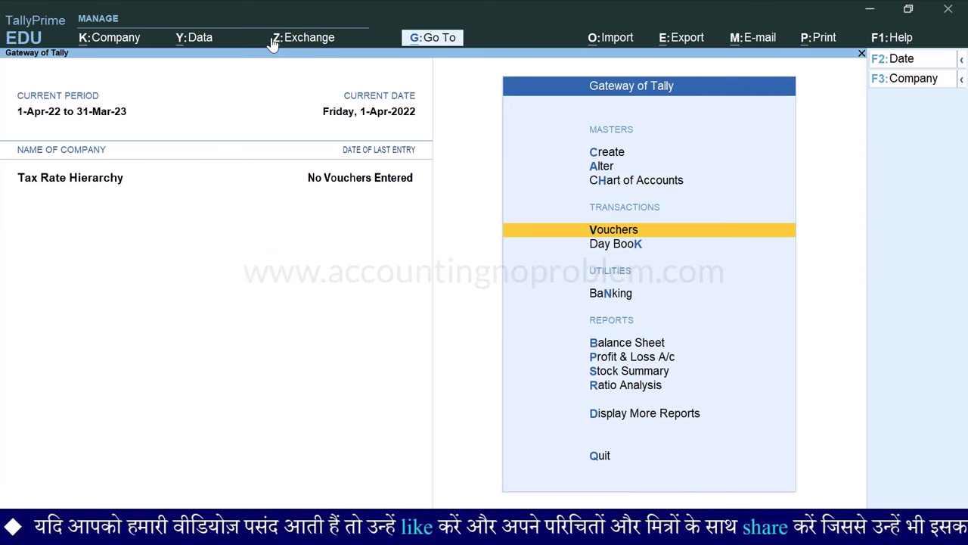
key(Up)
key(Up)
key(Return)
key(Return)
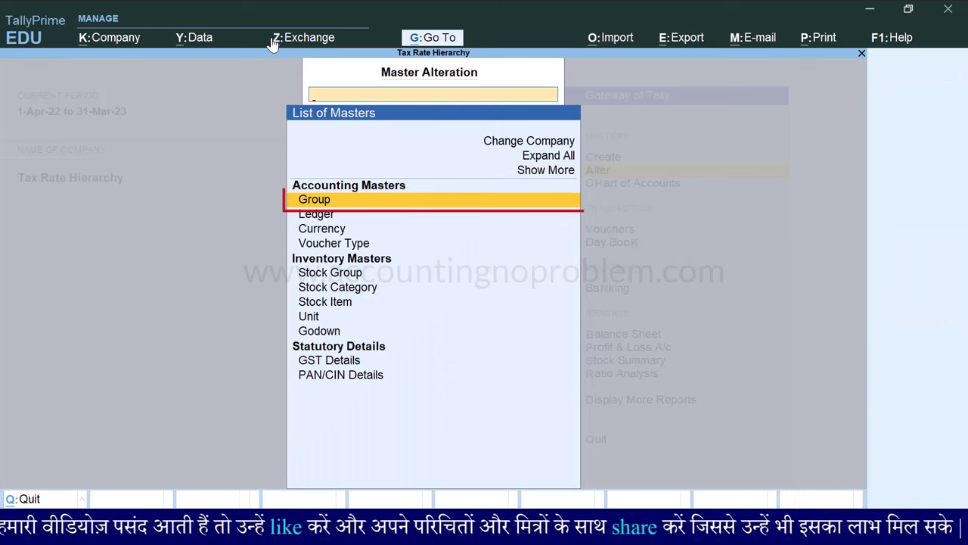
- Enable GST details on the Sales Accounts group and show its Tax Rate History (1-Apr-22 Taxable)
text(S)
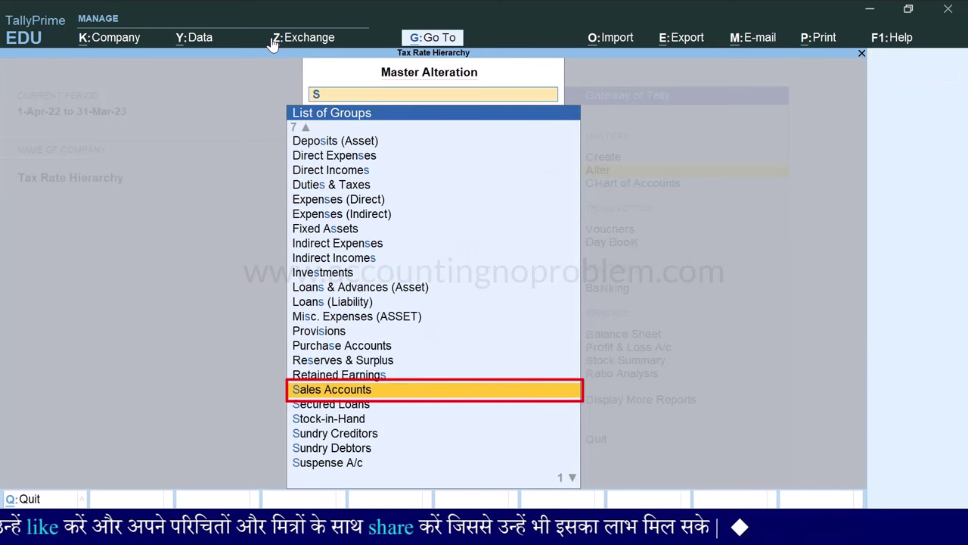
key(Return)
key(Return)
key(Return)
key(Return)
key(Return)
key(Return)
key(Return)
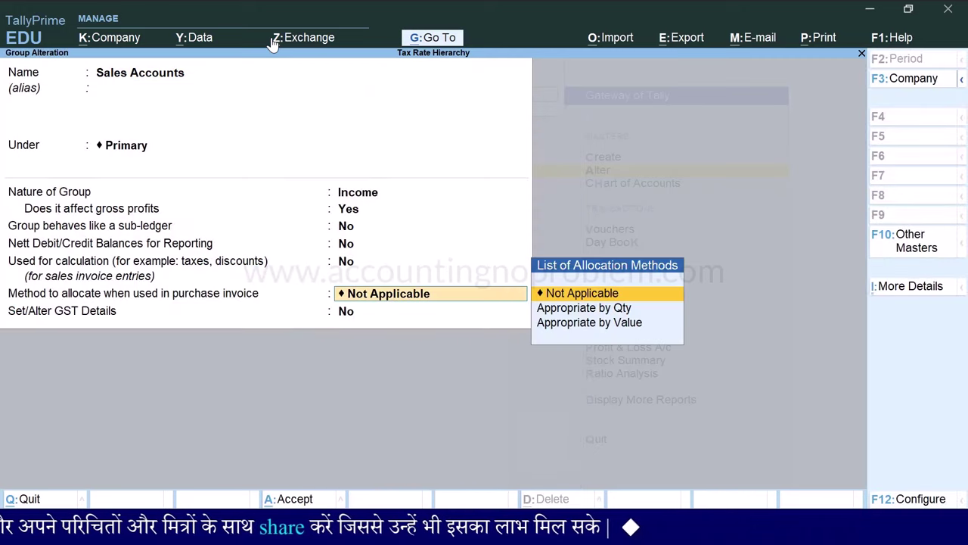
key(Return)
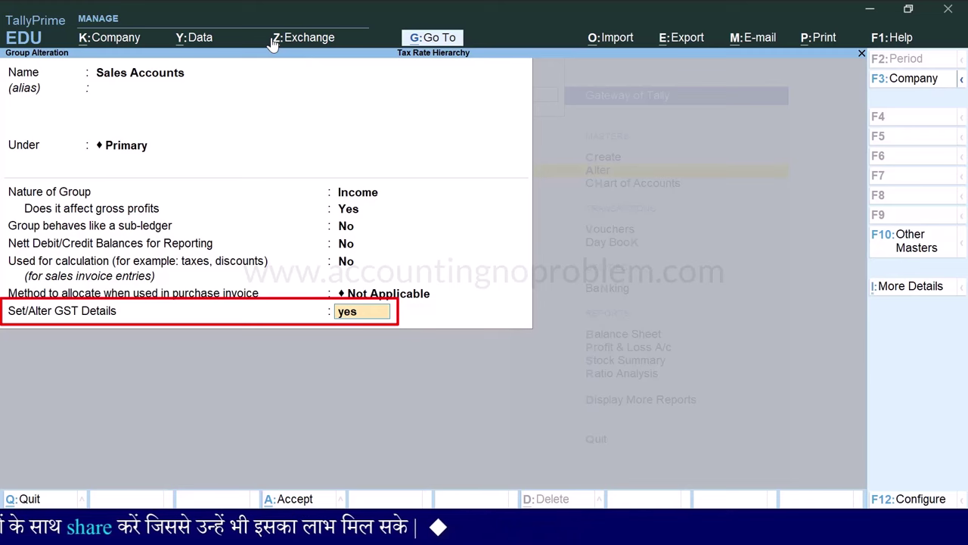
key(Return)
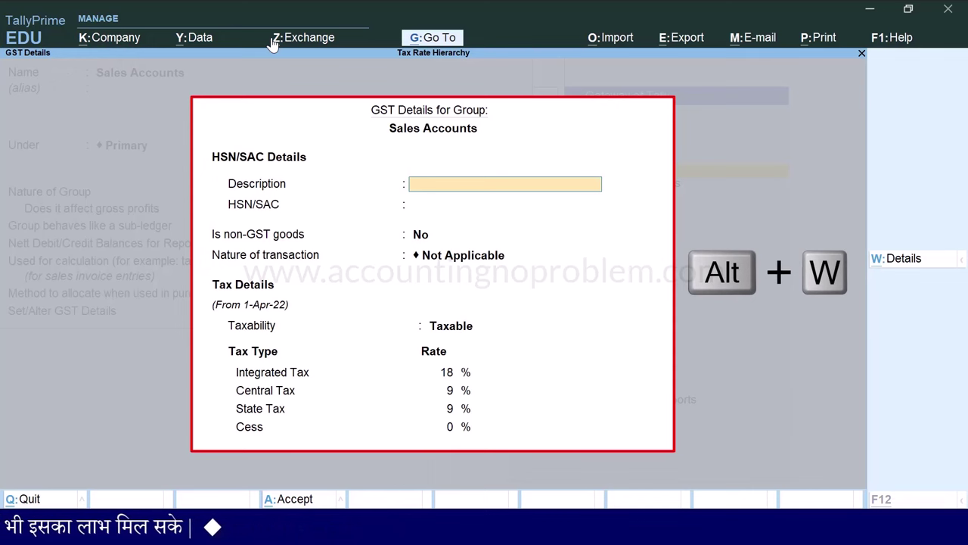
key(alt+w)
- Add a new tax rate row applicable from 1-May-22 below the 1-Apr-22 entry
key(Return)
key(Return)
key(Return)
key(Return)
key(Return)
key(Return)
key(Return)
key(Return)
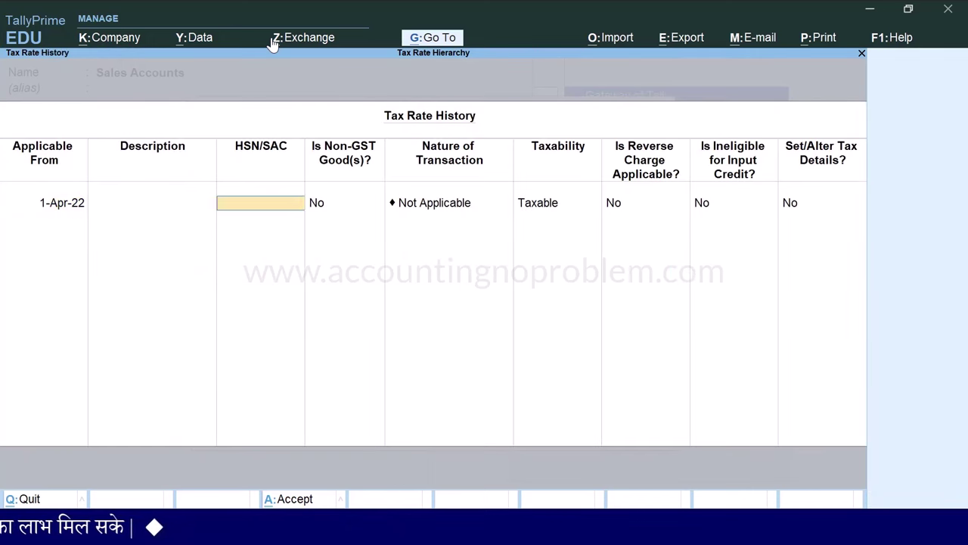
key(Return)
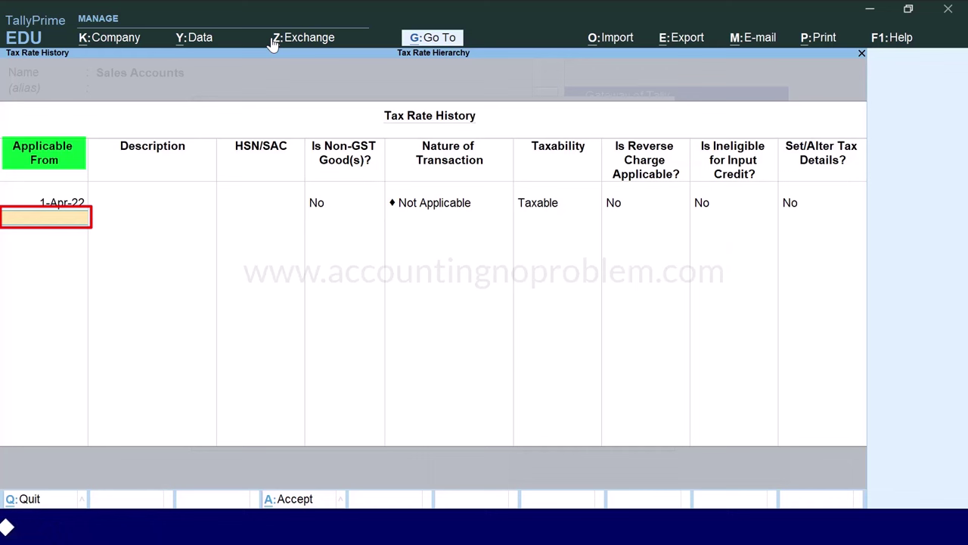
text(1.5)
key(Return)
key(Return)
key(Return)
key(Return)
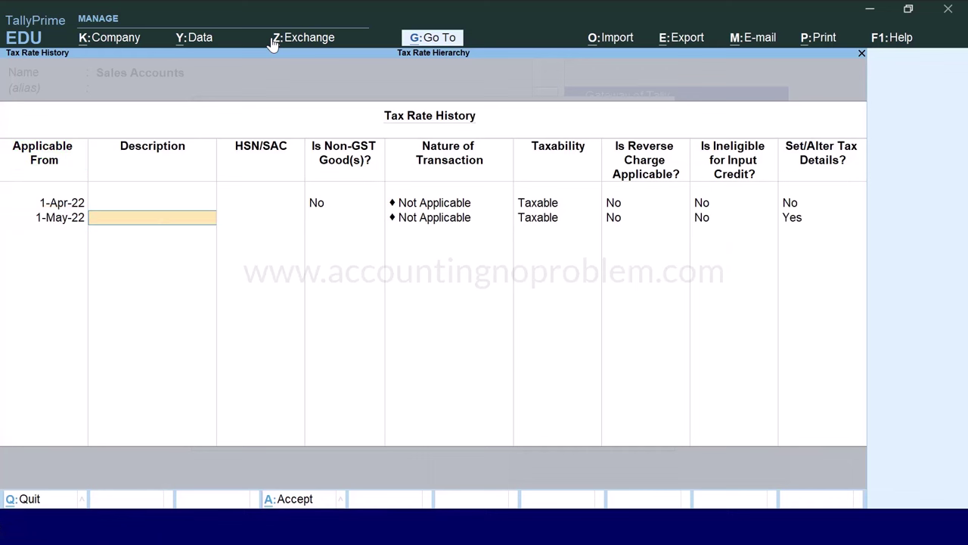
key(Return)
key(Return)
key(Return)
key(Return)
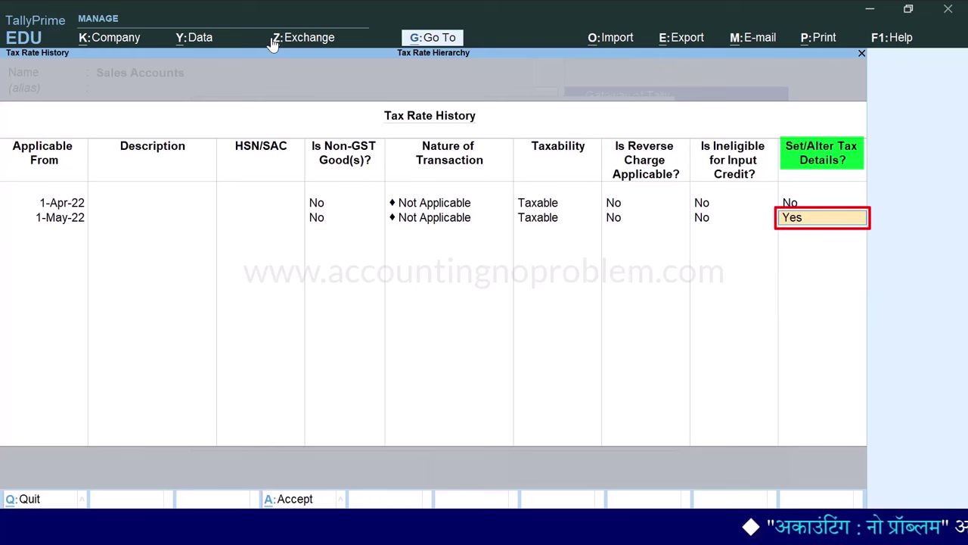
- Set the new row to 13% integrated tax, with 6.50% central and state, and save the group
key(Return)
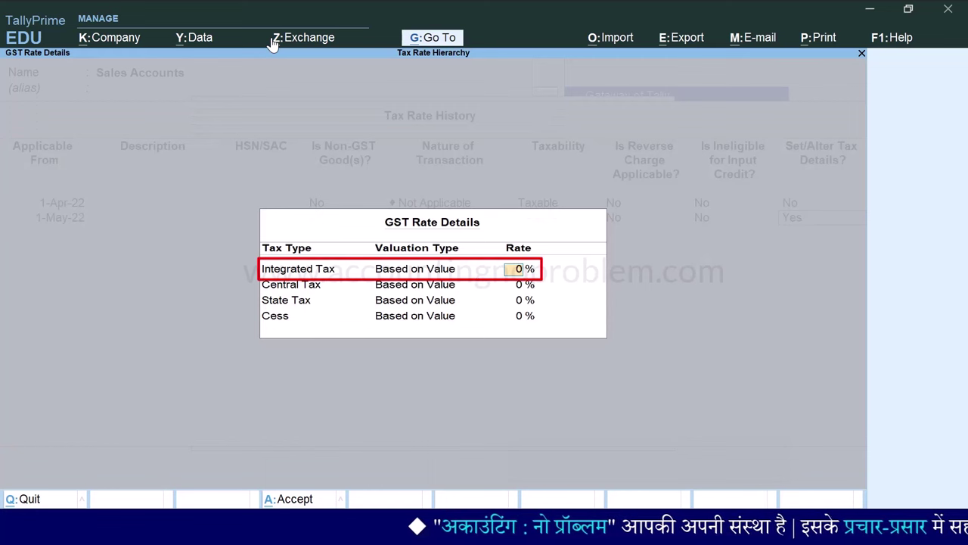
text(13)
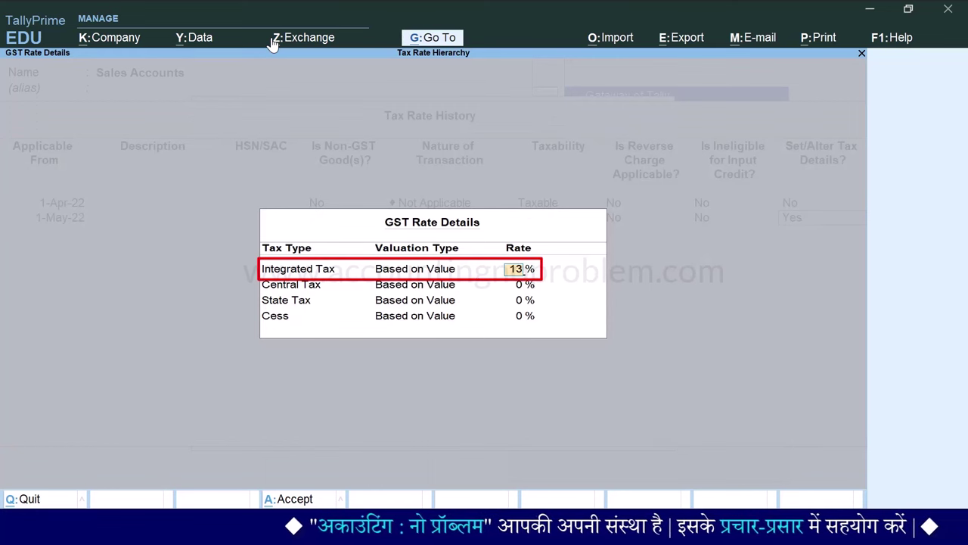
key(Return)
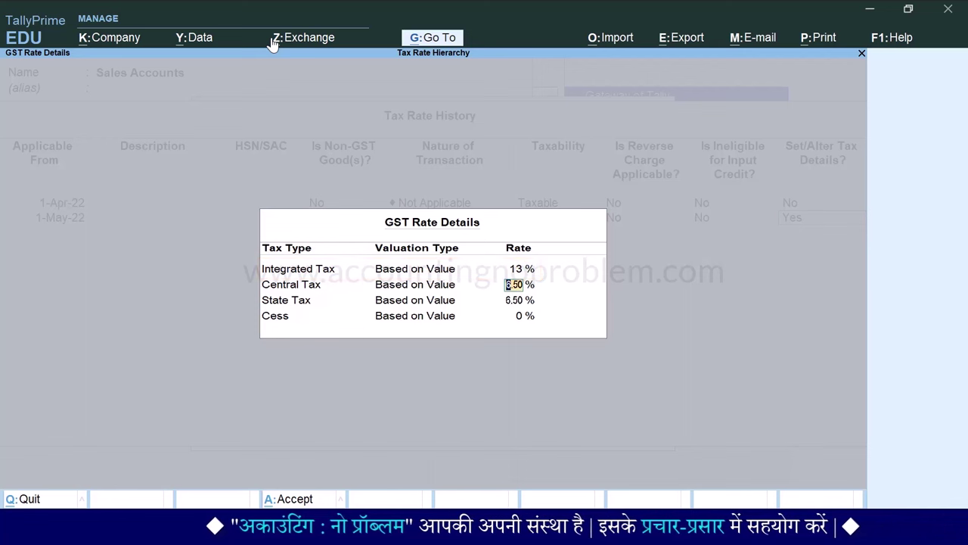
key(Return)
key(Return)
key(Return)
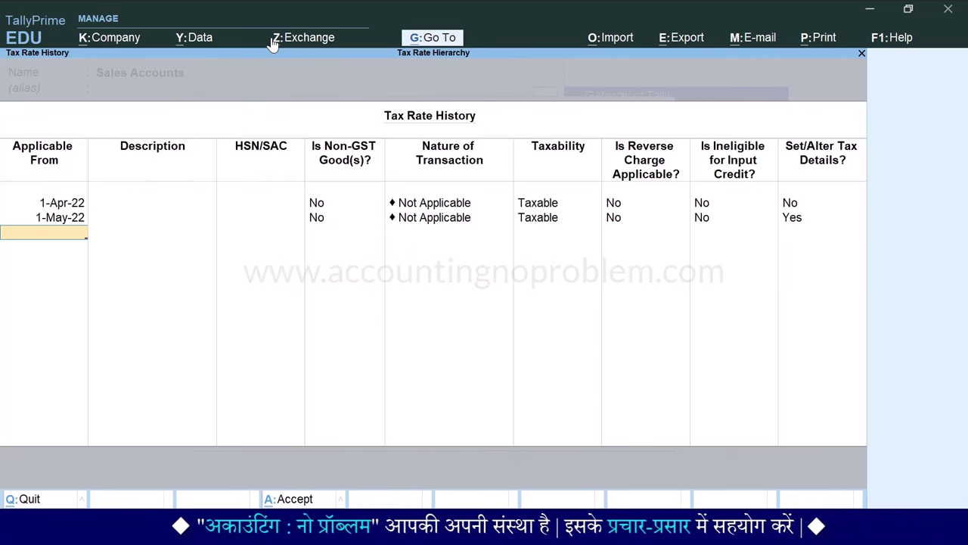
key(Return)
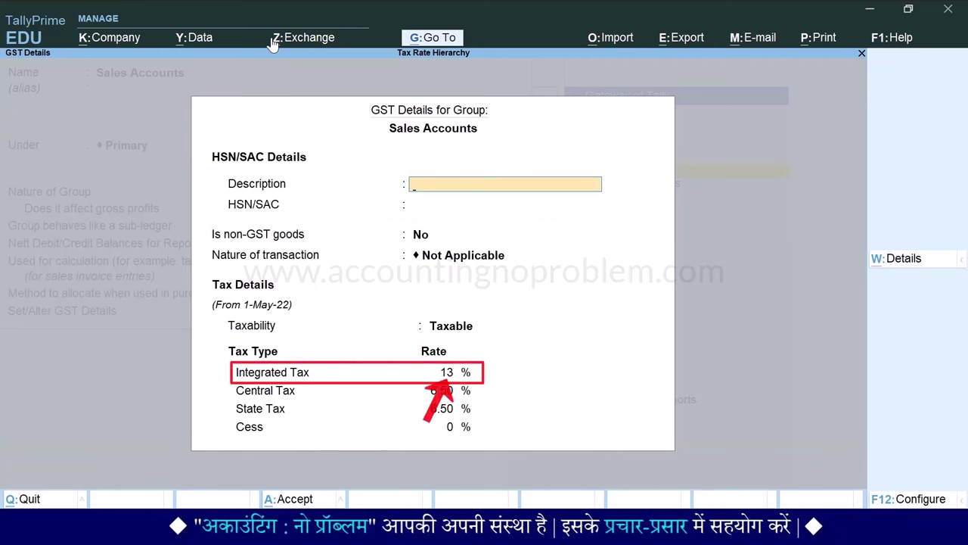
key(ctrl)
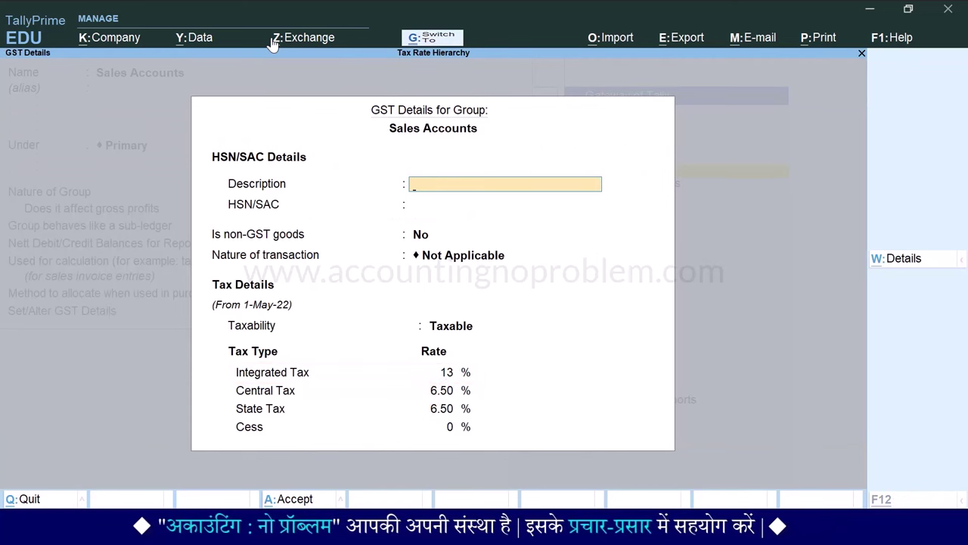
key(ctrl+a)
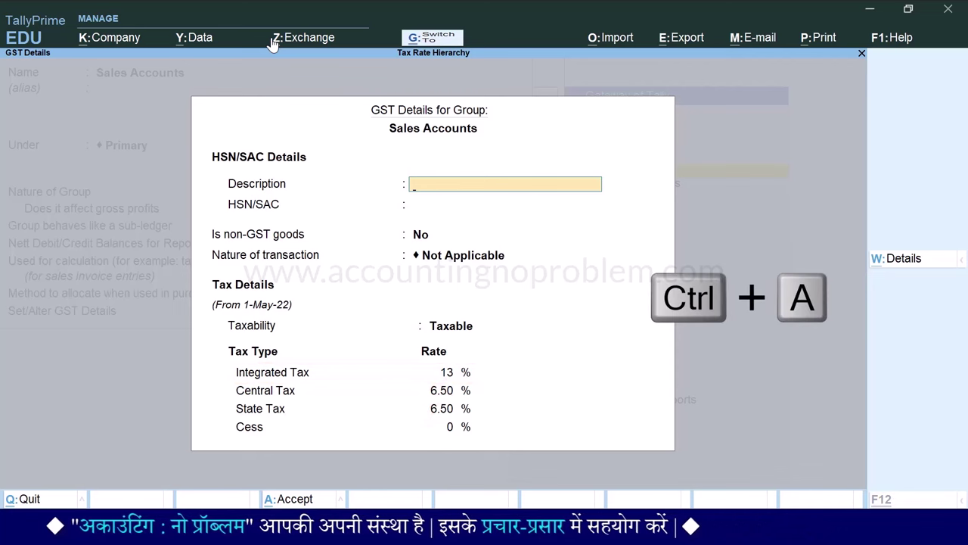
key(Return)
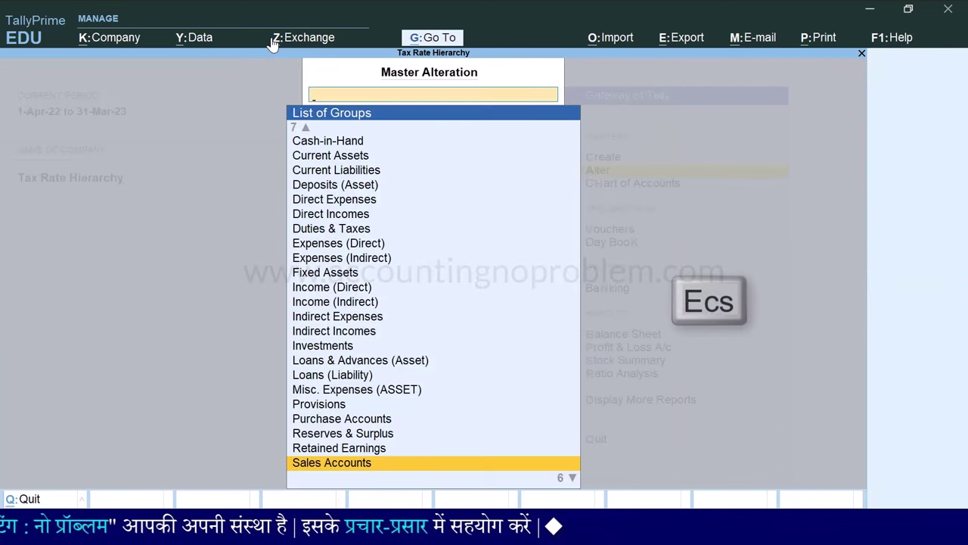
- Back out of the group list to the Gateway of Tally
key(Escape)
key(Escape)
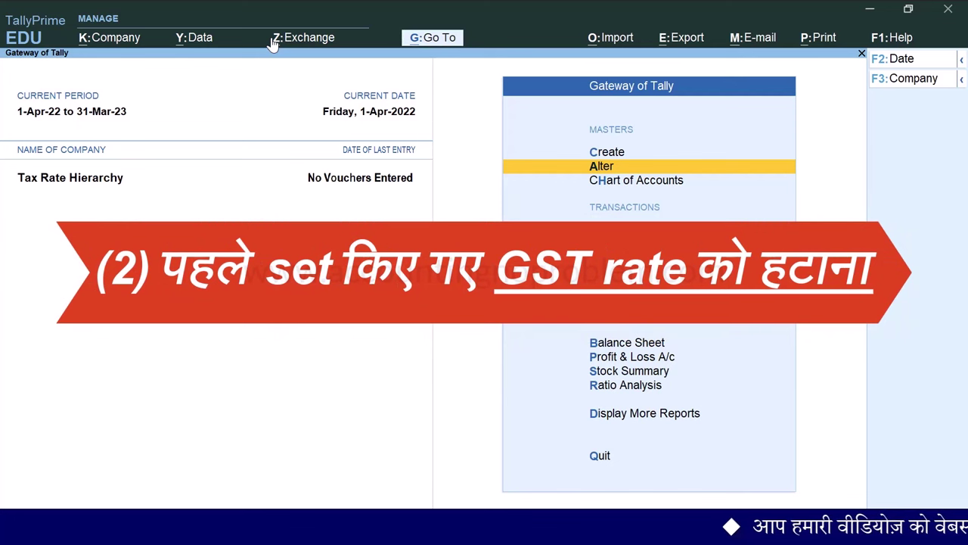
- Open the Purchase Accounts group's GST details and its Tax Rate History
key(Return)
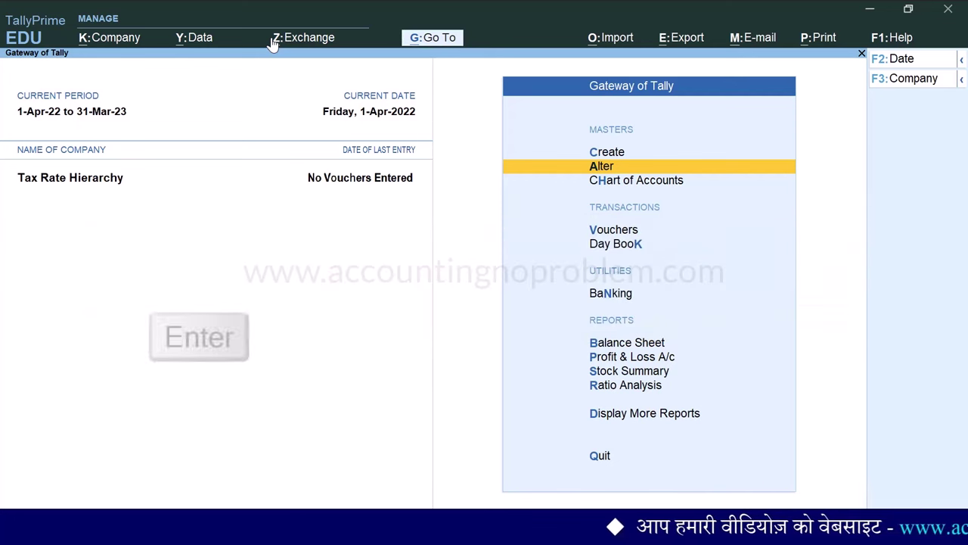
key(Return)
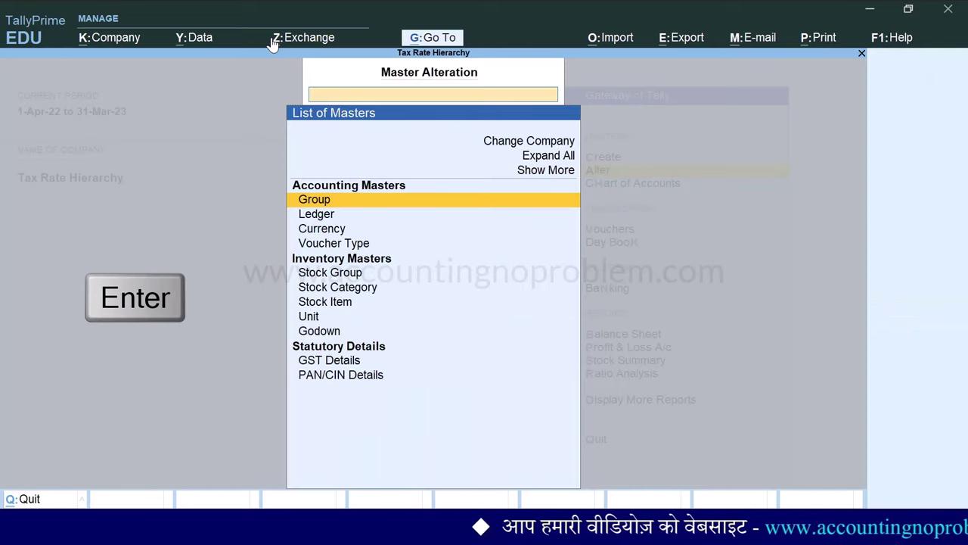
text(P)
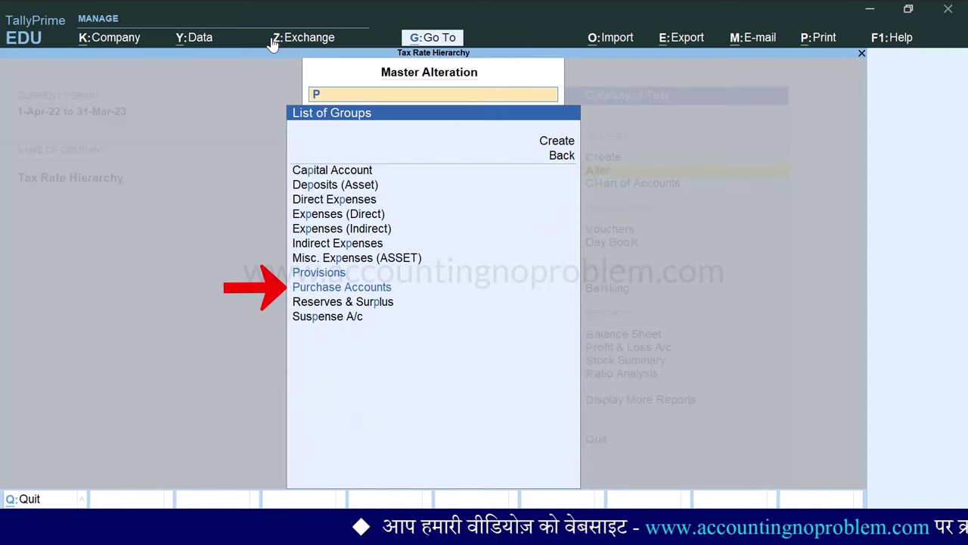
key(Down)
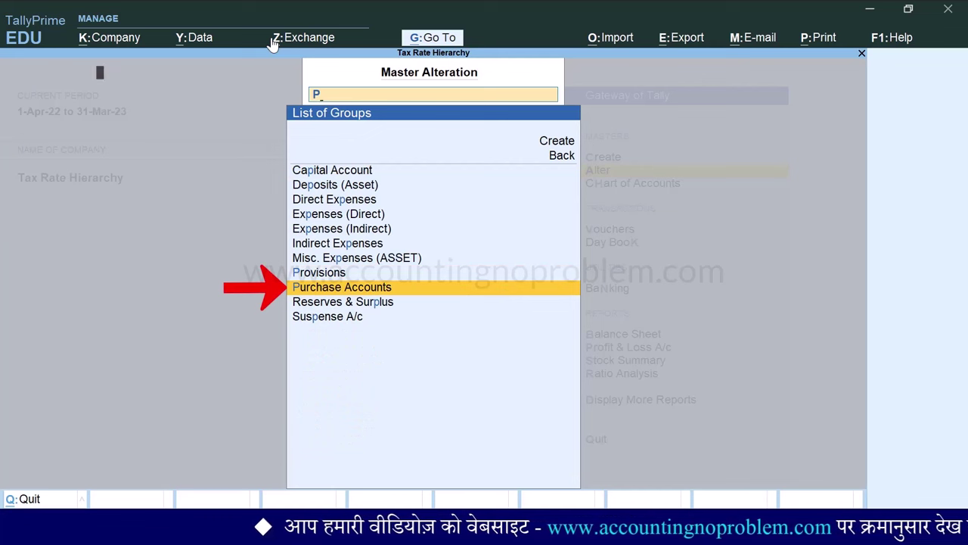
key(Return)
key(Return)
key(Return)
key(Return)
key(Return)
key(Return)
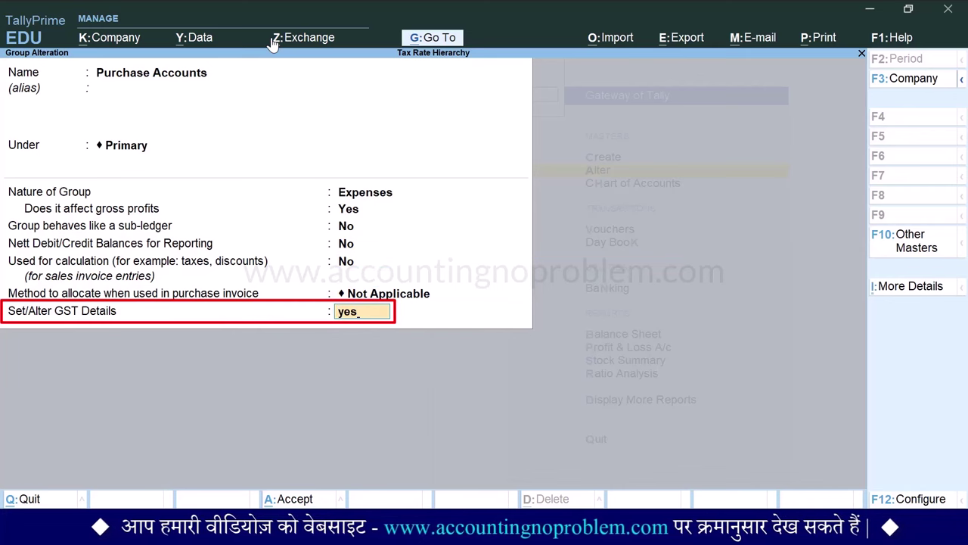
key(Return)
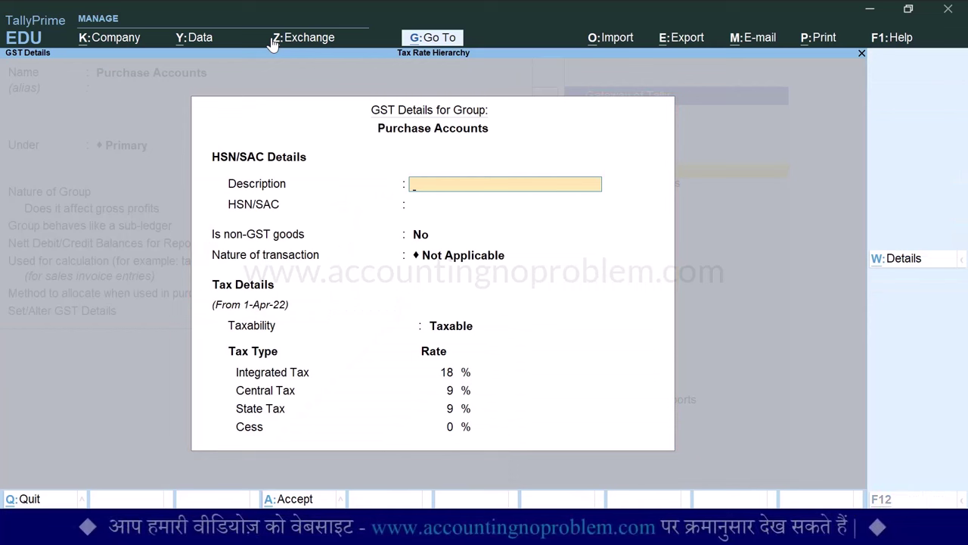
key(alt+w)
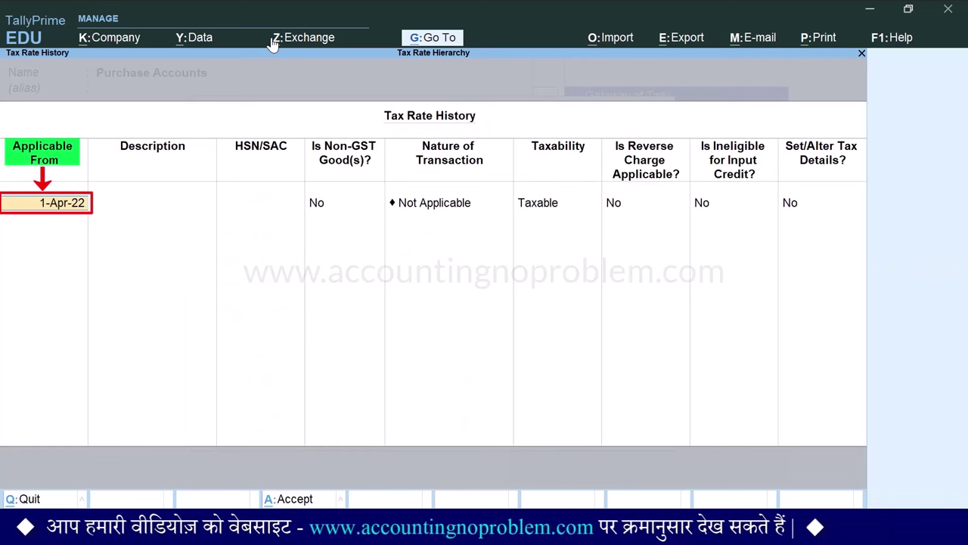
- Delete the 1-Apr-22 rate entry, save Purchase Accounts, and return to Gateway of Tally
key(space)
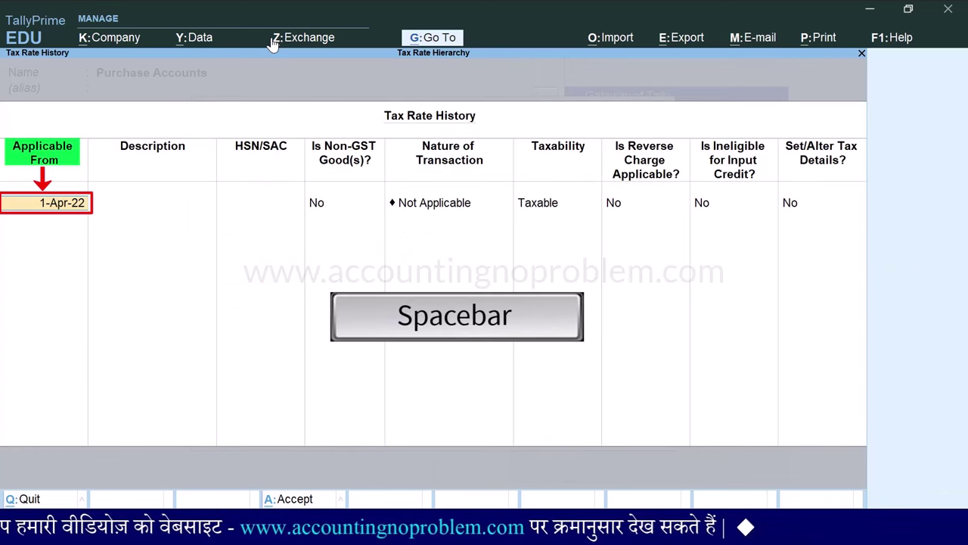
key(BackSpace)
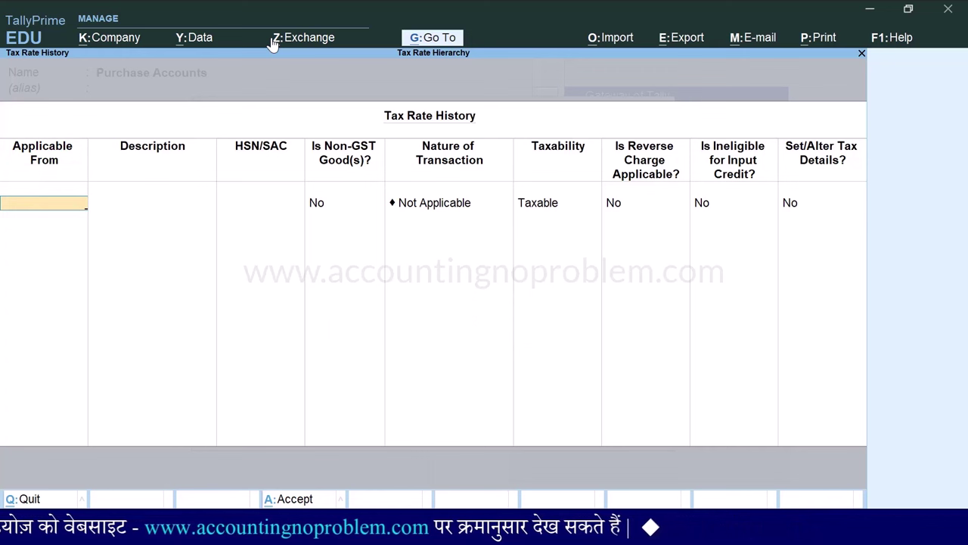
key(Return)
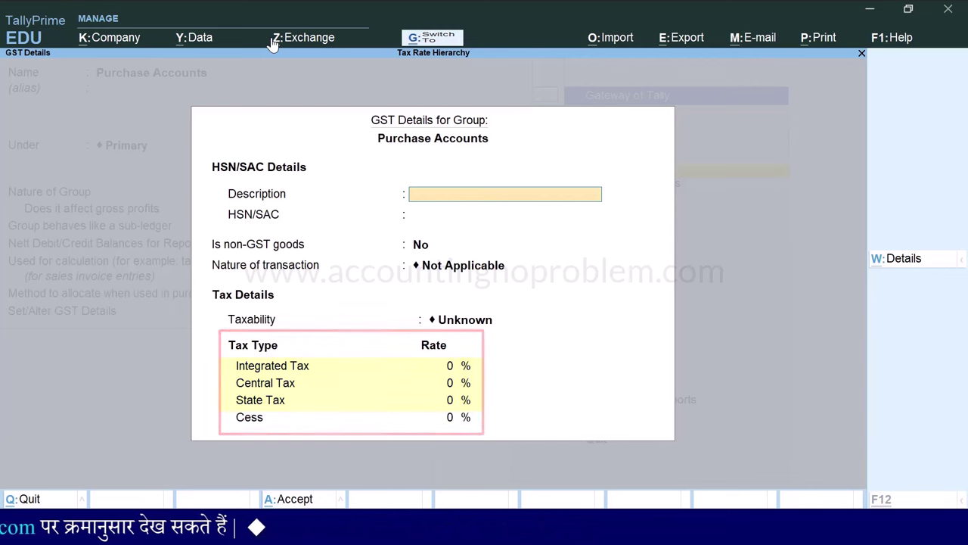
key(ctrl+a)
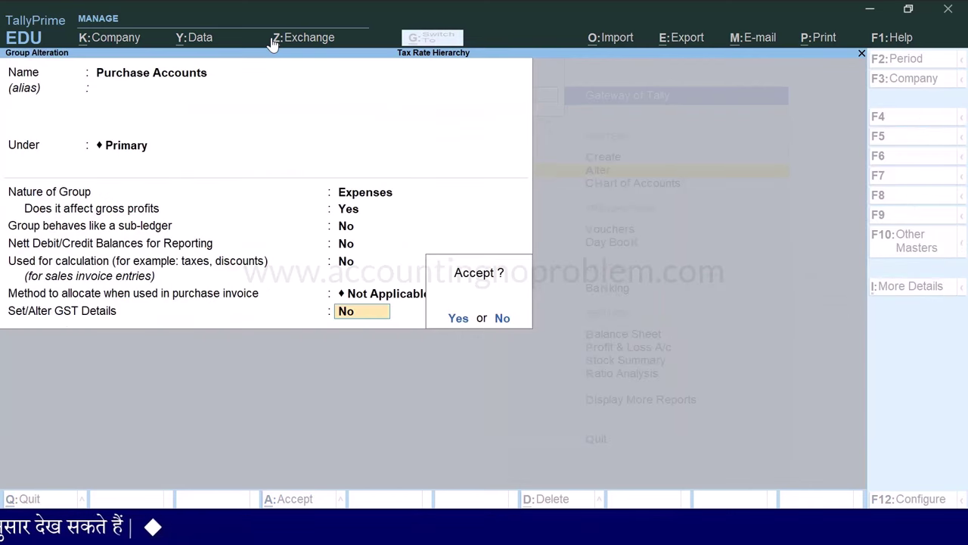
key(Return)
key(Escape)
key(Escape)
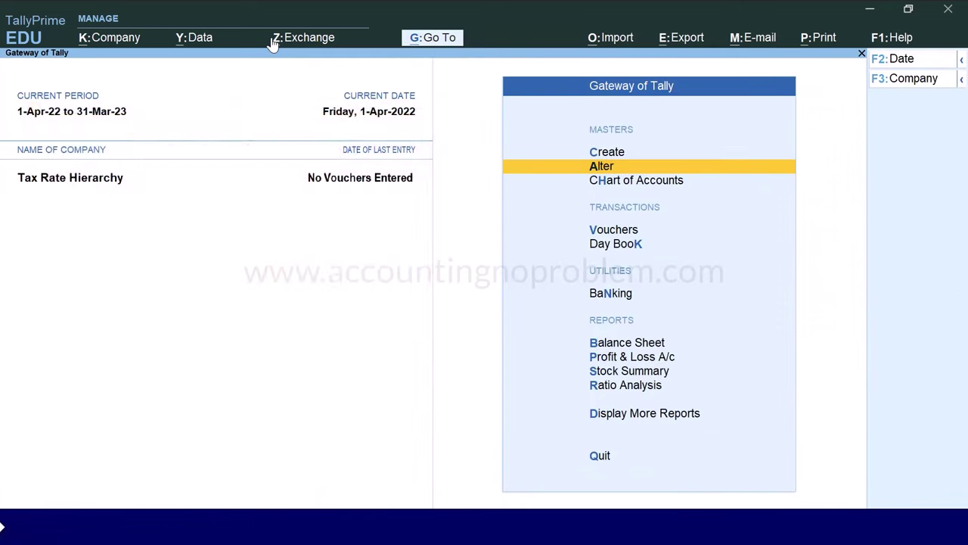
- Open the Sales Account ledger for alteration and turn on Set/Alter GST Details
key(Return)
key(Down)
key(Return)
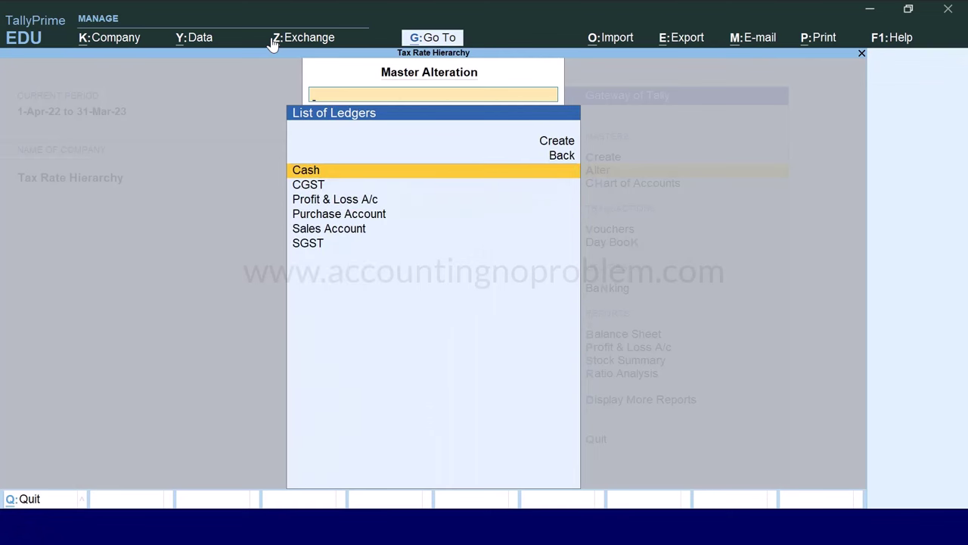
text(S)
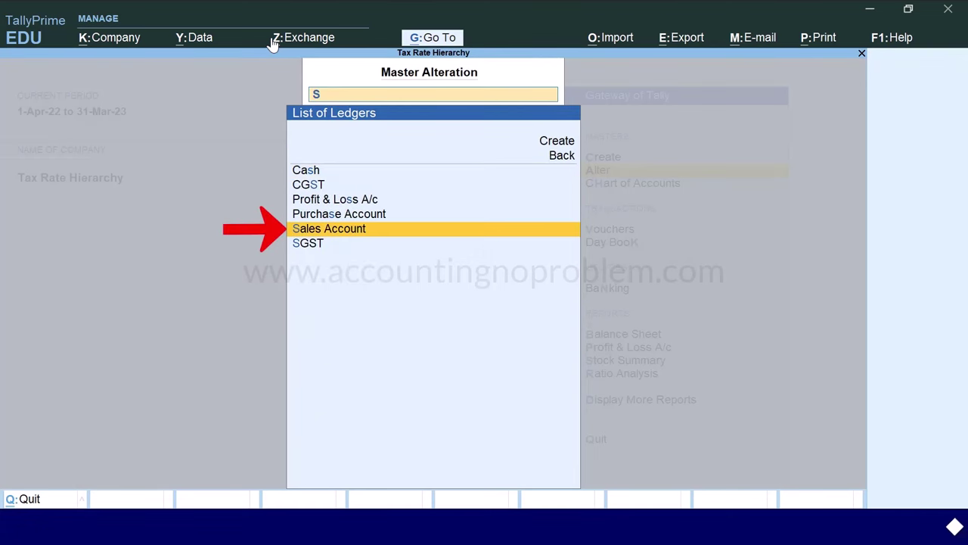
key(Return)
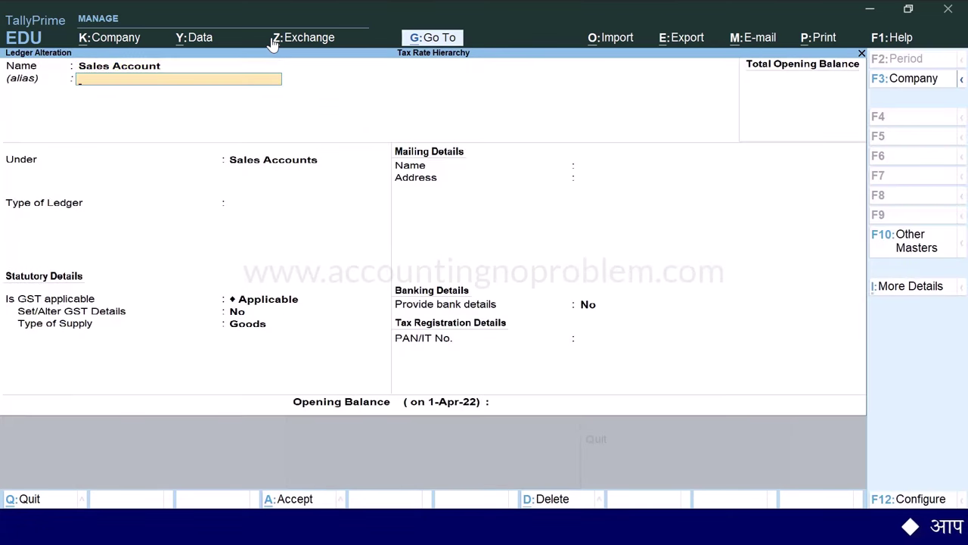
key(Return)
key(Return)
key(Return)
key(Return)
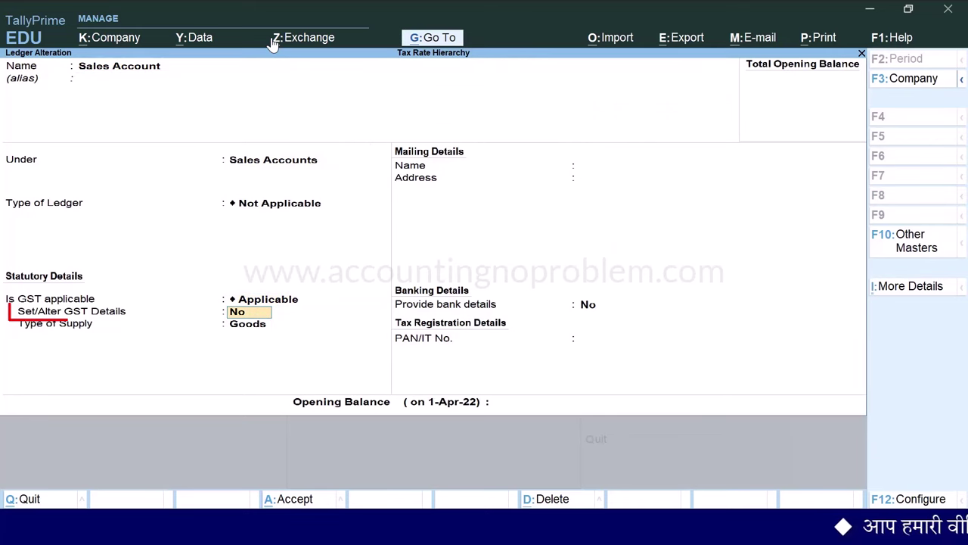
text(yes)
key(Return)
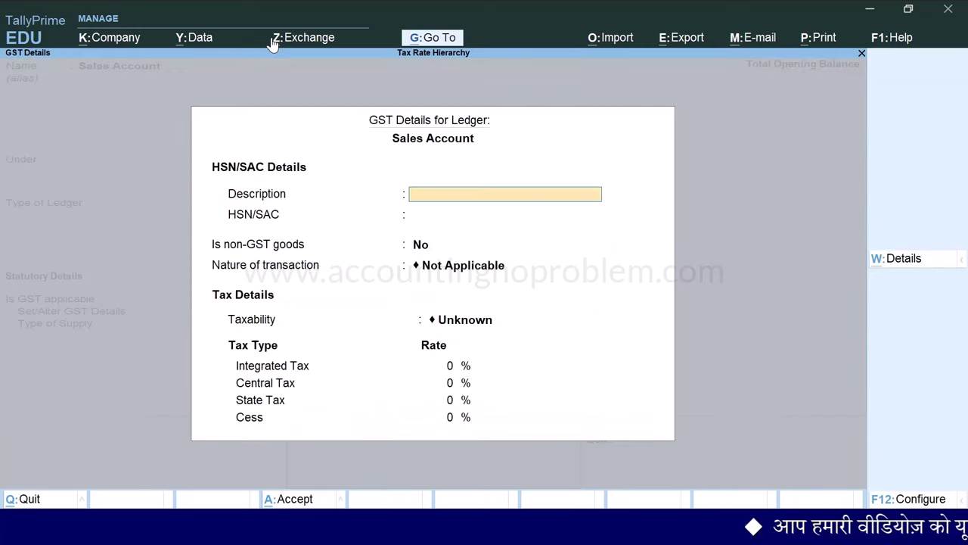
key(Return)
key(Return)
key(Return)
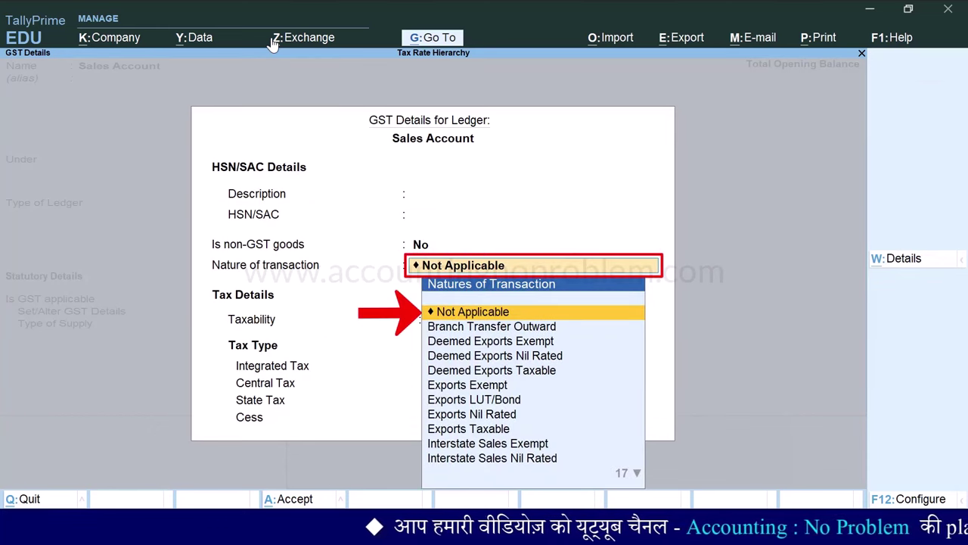
- Make the ledger Taxable at 20% integrated tax for Goods and save it
key(Return)
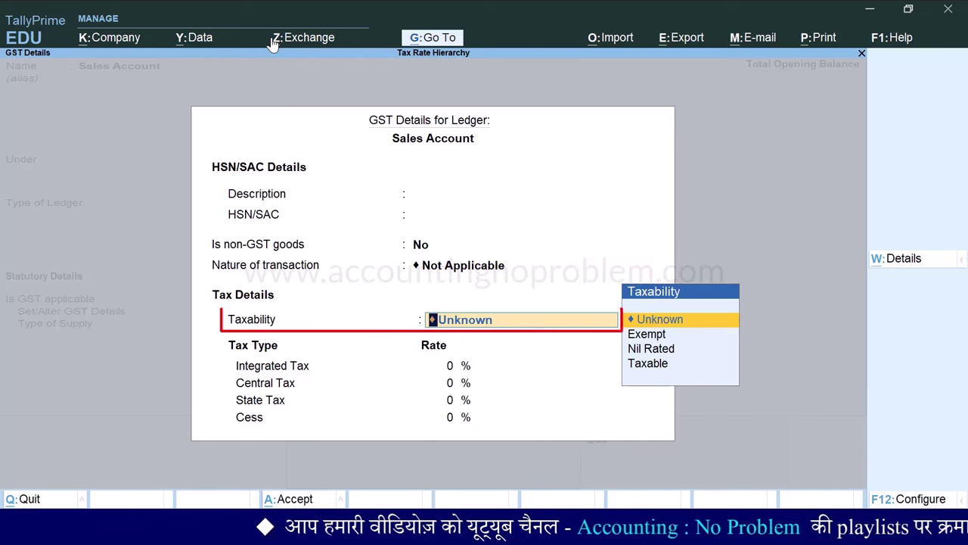
key(Down)
key(Down)
key(Down)
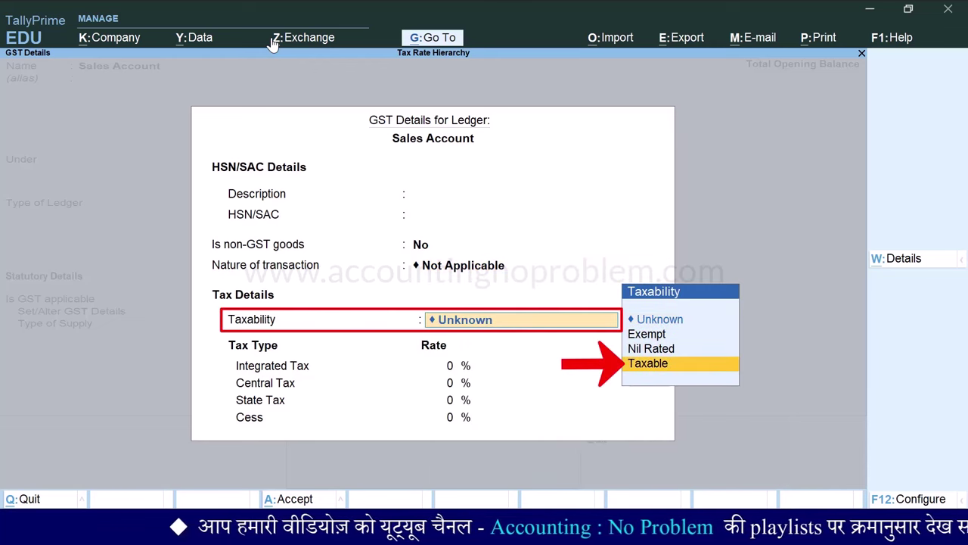
key(Return)
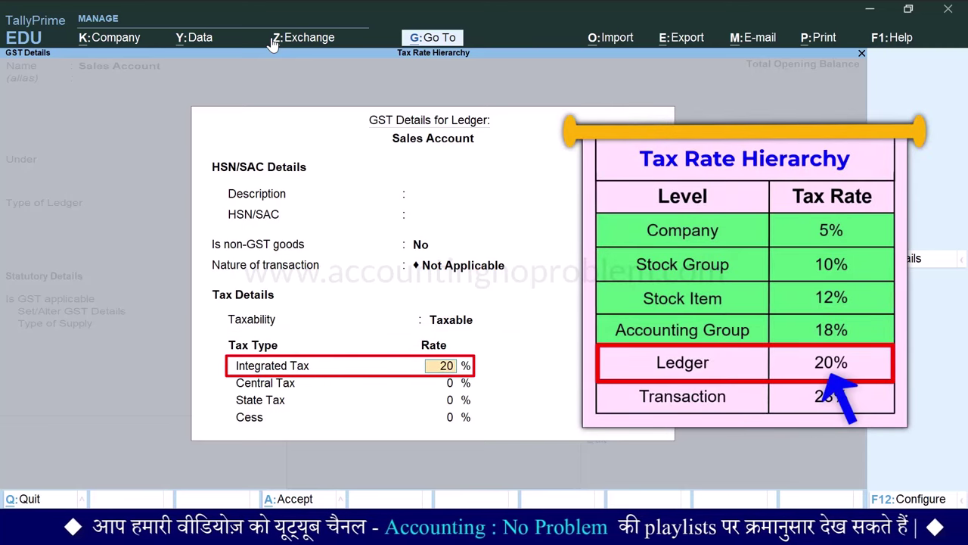
key(Return)
key(Return)
key(Return)
key(Return)
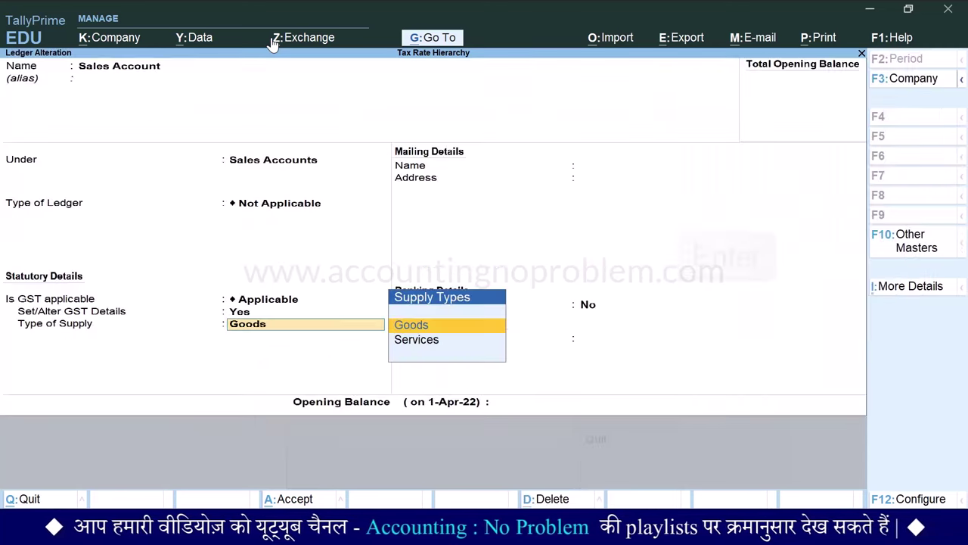
key(Return)
key(Return)
key(Return)
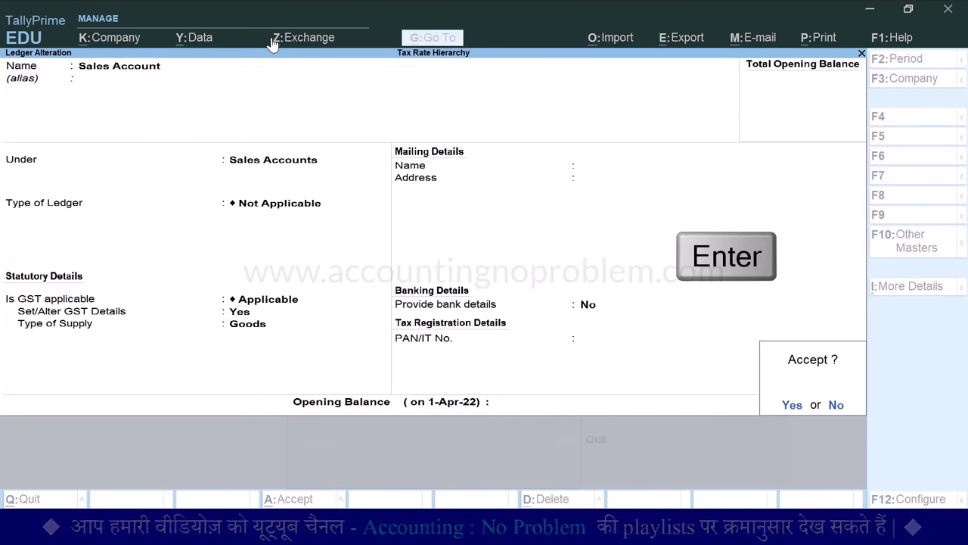
key(Escape)
key(Escape)
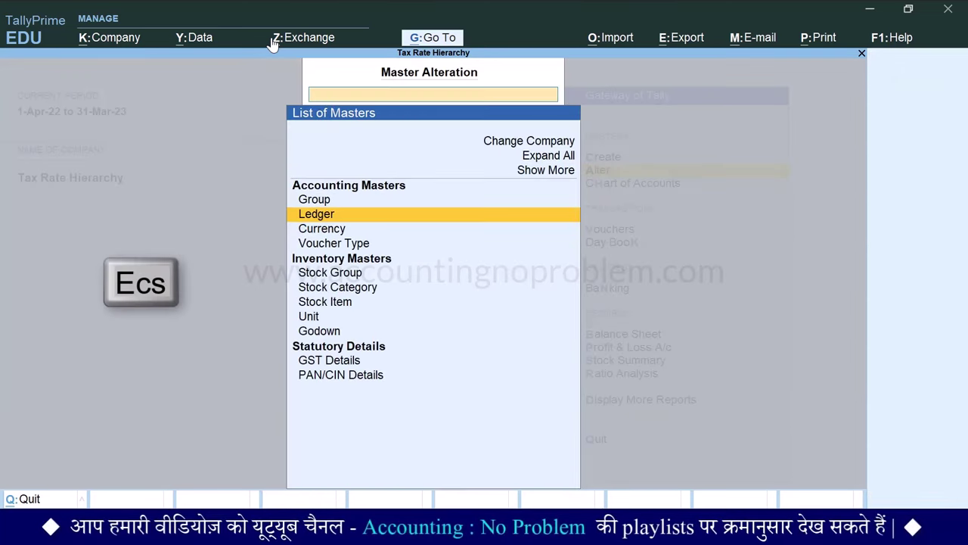
- Start a cash sales voucher on Sales Account with 1 Sony TV 20" at 20,000
key(Down)
key(Down)
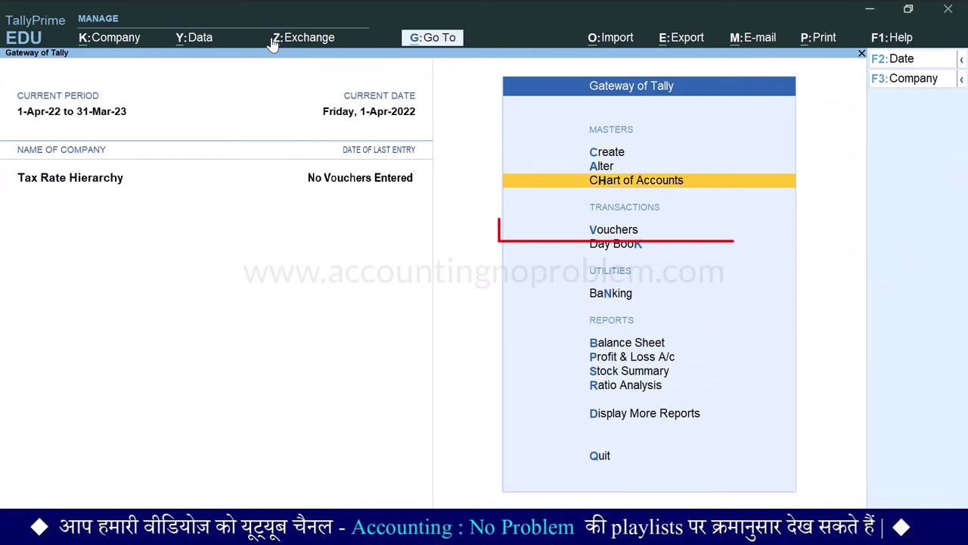
key(Return)
key(Return)
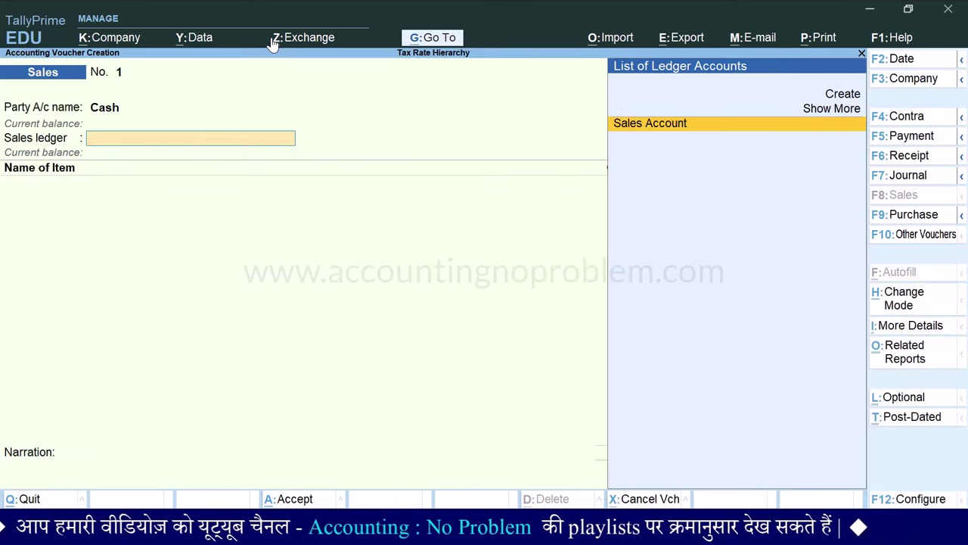
key(Return)
text(S)
key(Return)
text(1)
key(Return)
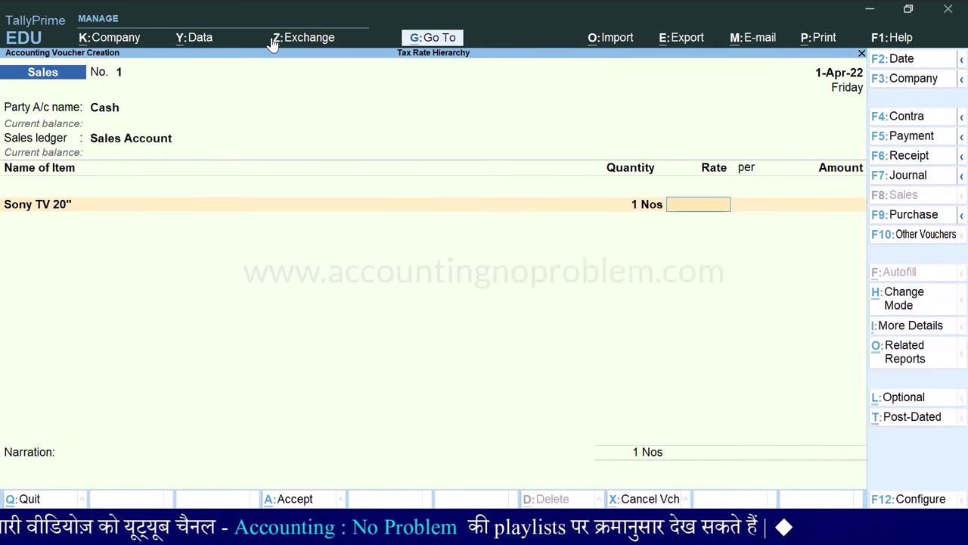
text(20000)
- Add 1 Sony TV 30" at 30,000 as the second item line
key(Return)
key(Return)
key(Return)
text(S)
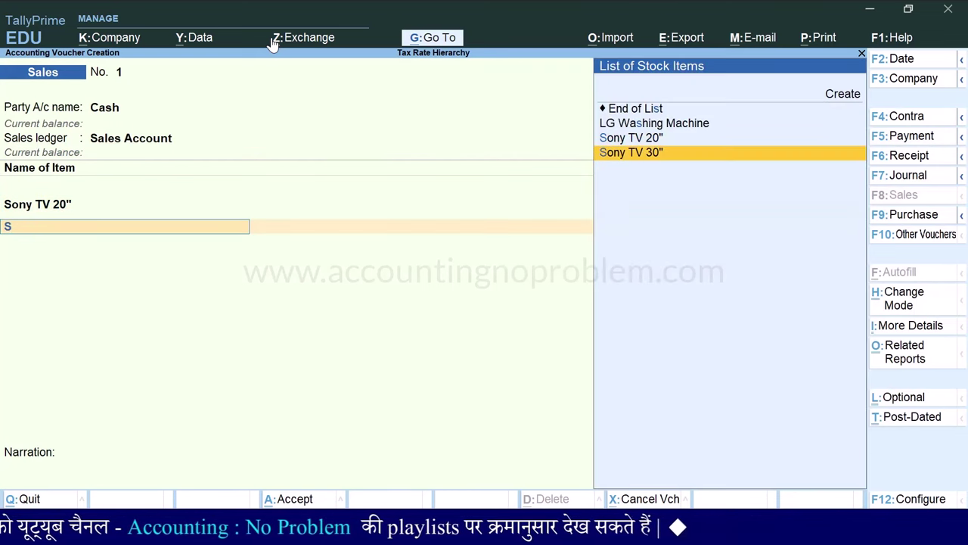
key(Return)
text(1)
- Add CGST and SGST lines and view the tax analysis showing 10% each, 10,000 total
key(Return)
text(30000)
key(Return)
key(Return)
key(Return)
key(Return)
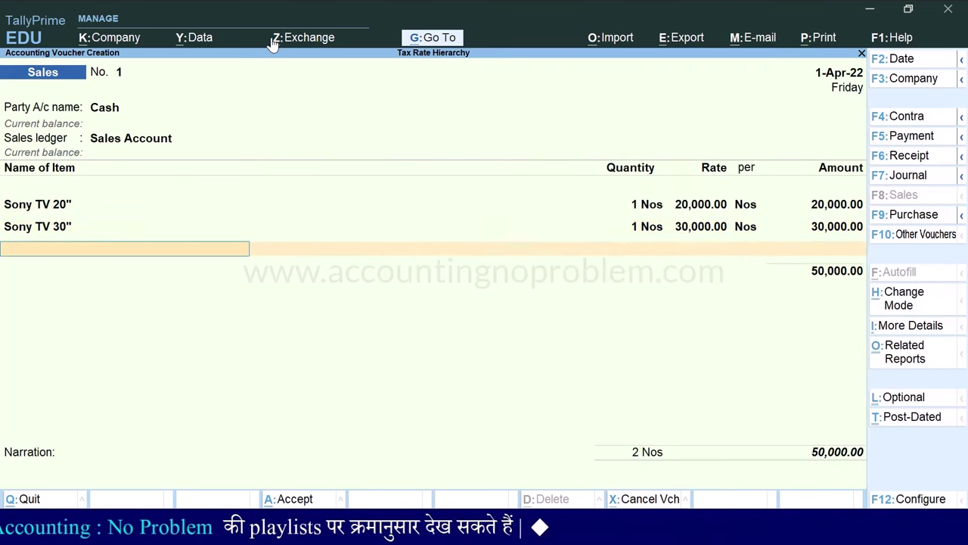
text(C)
key(Return)
key(Return)
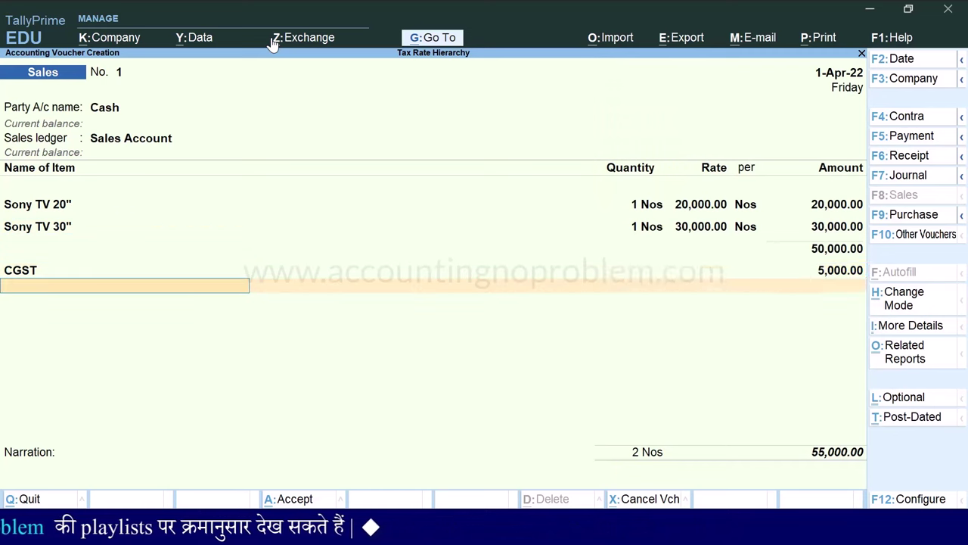
text(S)
key(Return)
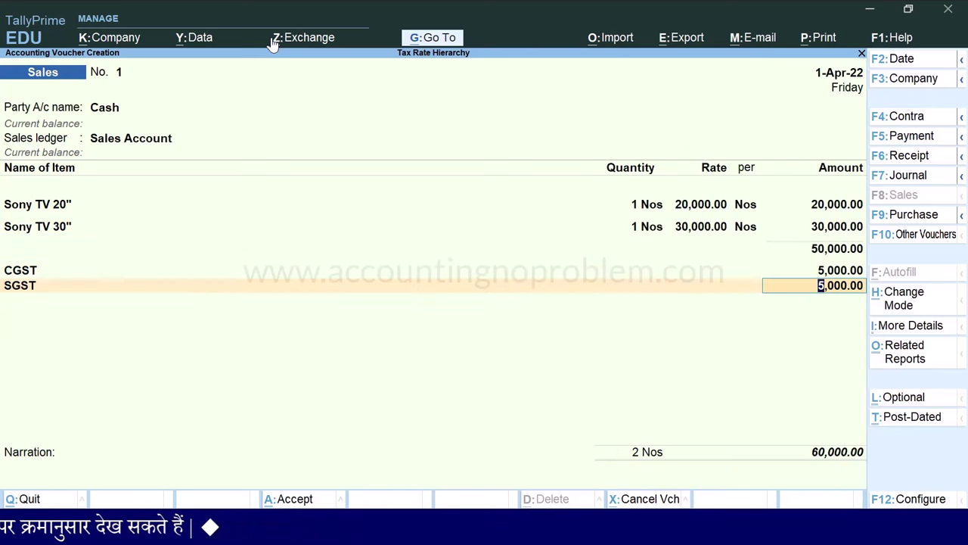
key(Return)
key(alt+a)
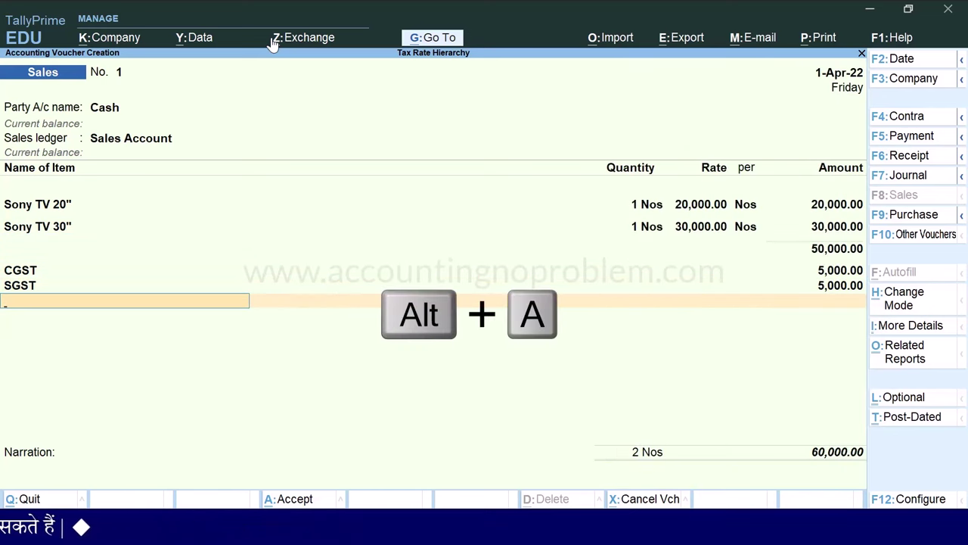
key(alt+F5)
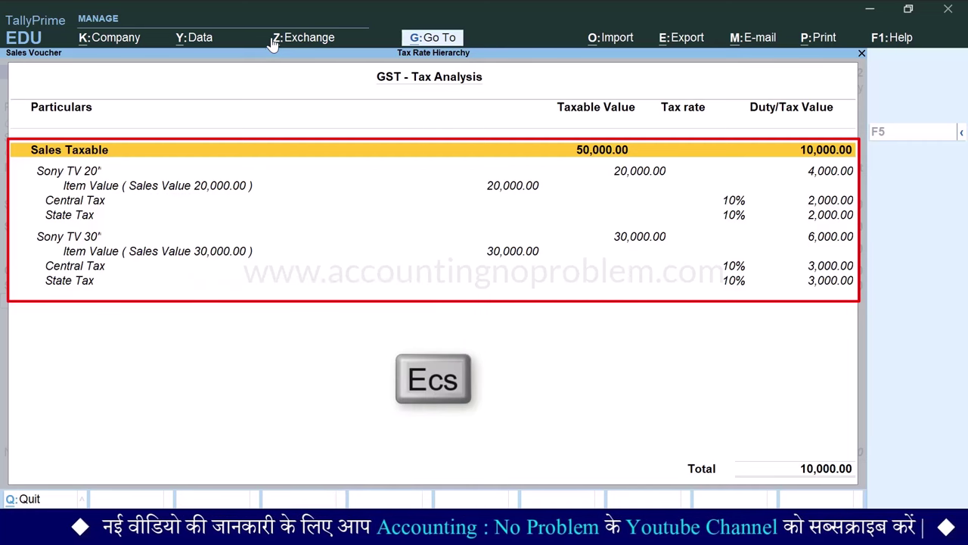
- Quit the voucher without saving and start a fresh blank Sales voucher No. 1
key(Escape)
key(Escape)
key(y)
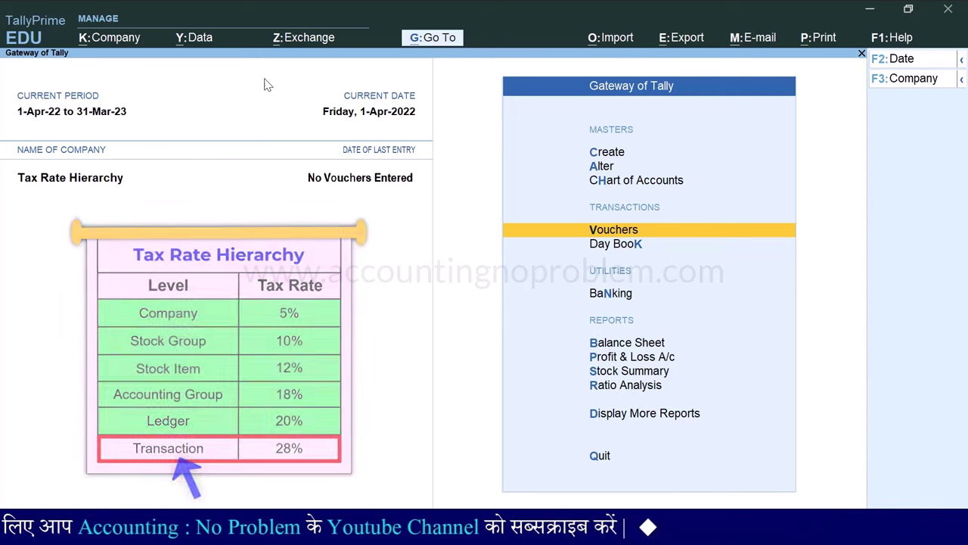
key(v)
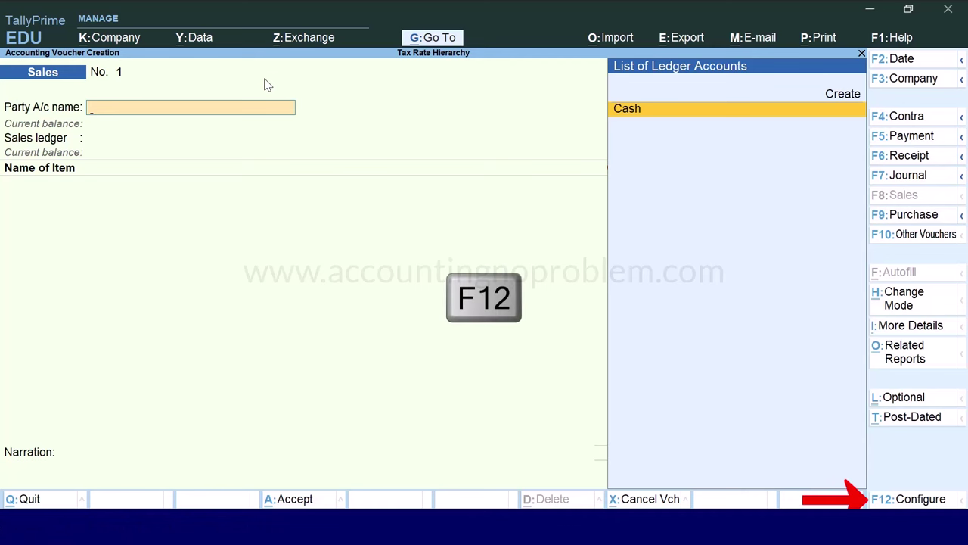
- Set 'Modify Tax Rate details of GST' to Yes in the F12 voucher configuration
key(F12)
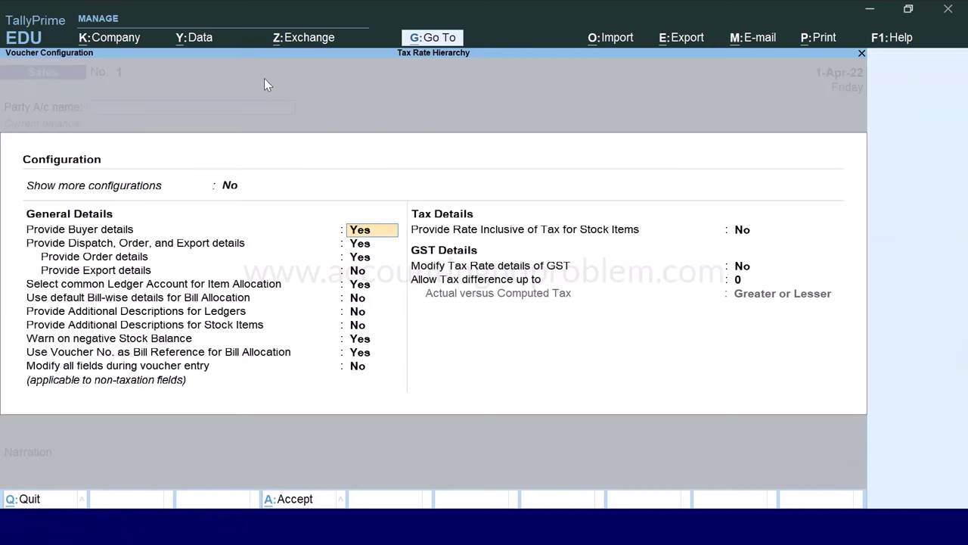
key(Down)
key(Down)
key(Down)
key(Down)
key(Down)
key(Down)
key(Down)
key(Down)
key(Down)
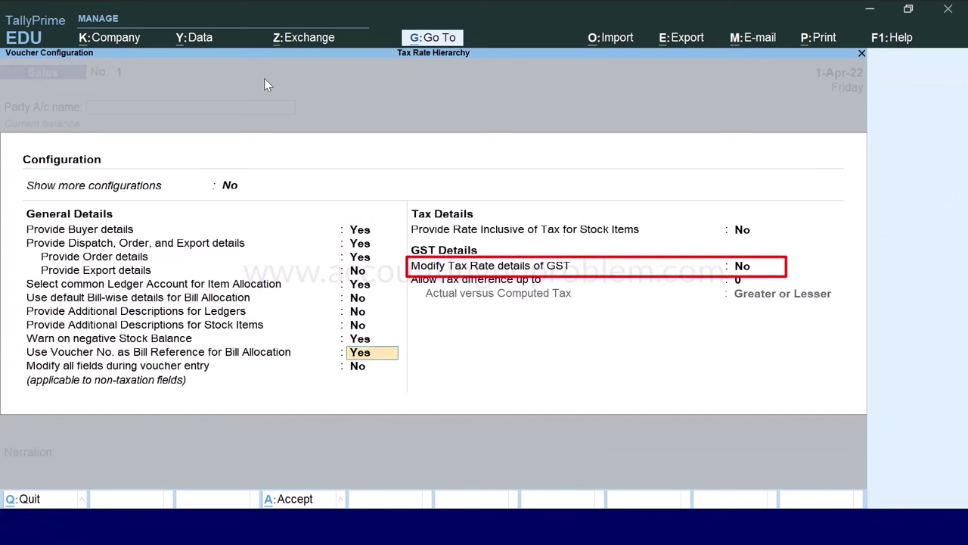
key(Down)
key(Down)
key(Down)
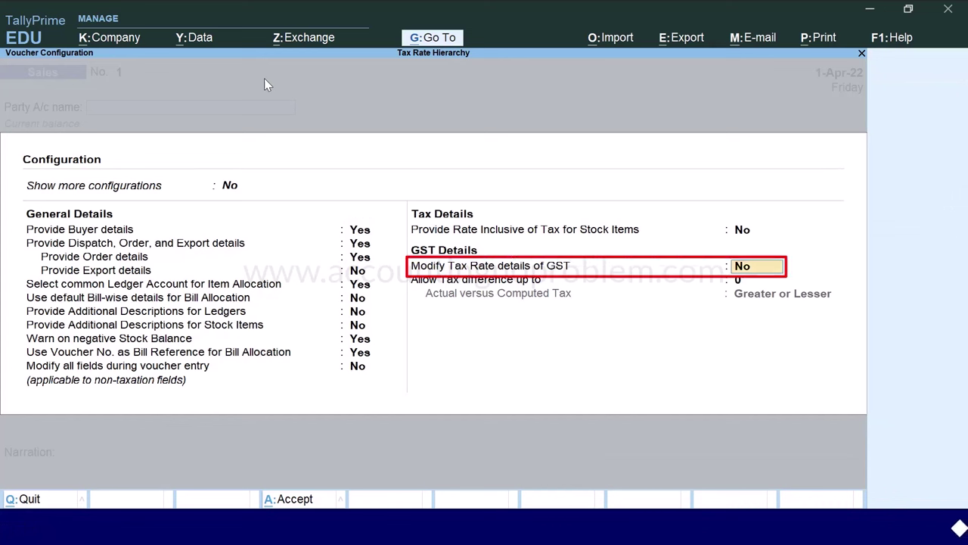
text(yes)
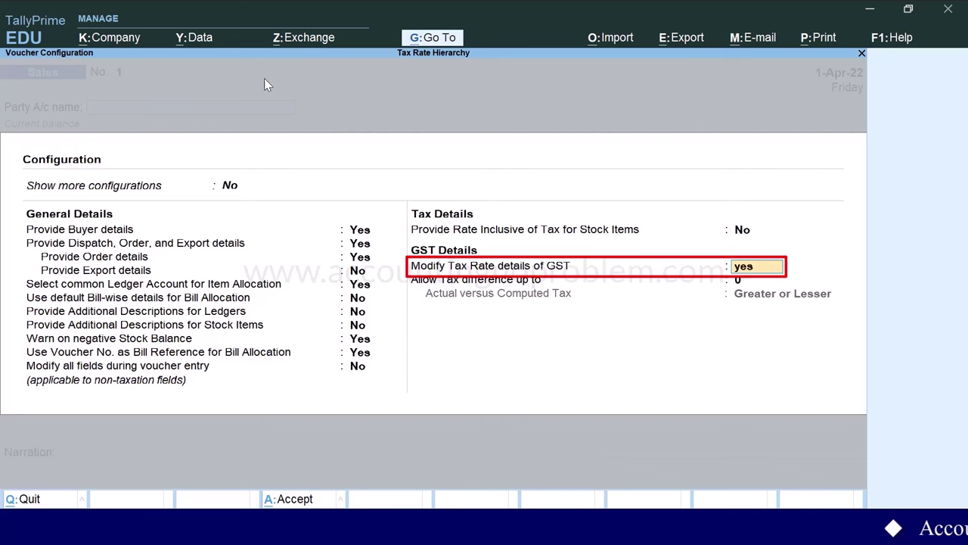
key(Return)
key(ctrl+a)
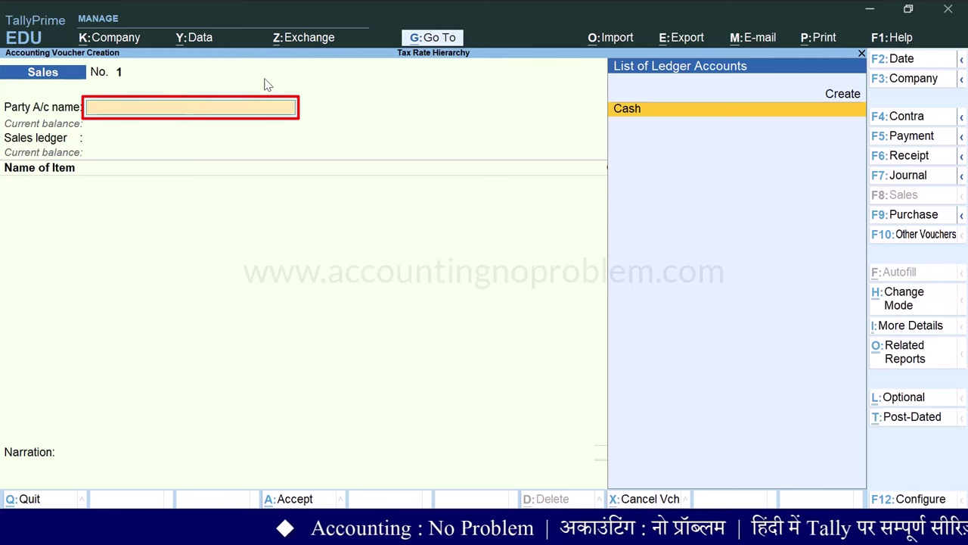
- Make Cash the party and record the buyer's name and address as a Consumer in Madhya Pradesh
key(Return)
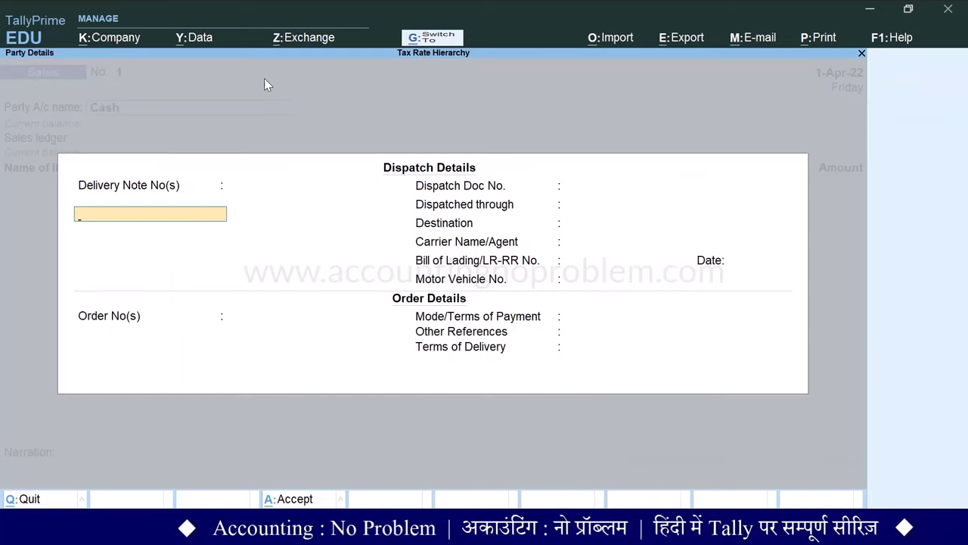
key(ctrl+a)
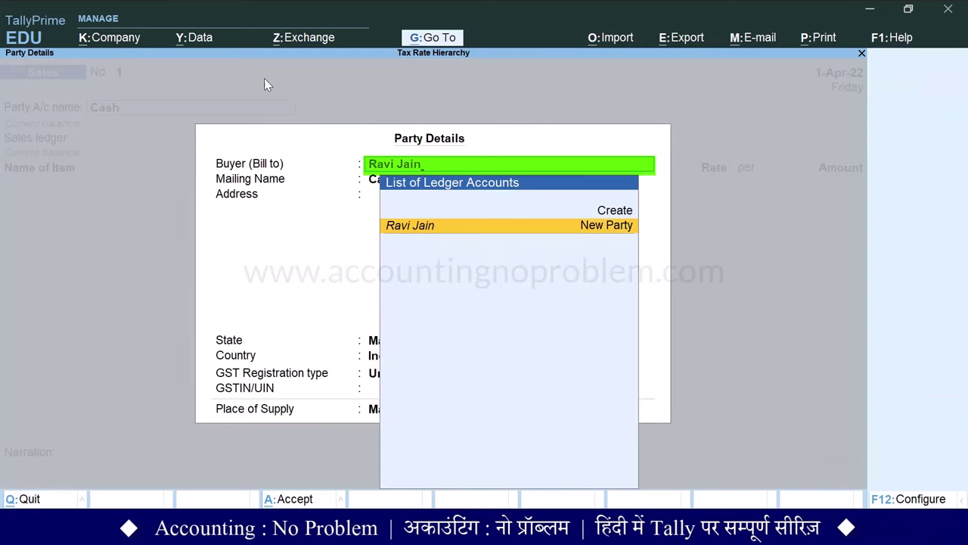
key(Return)
text(In)
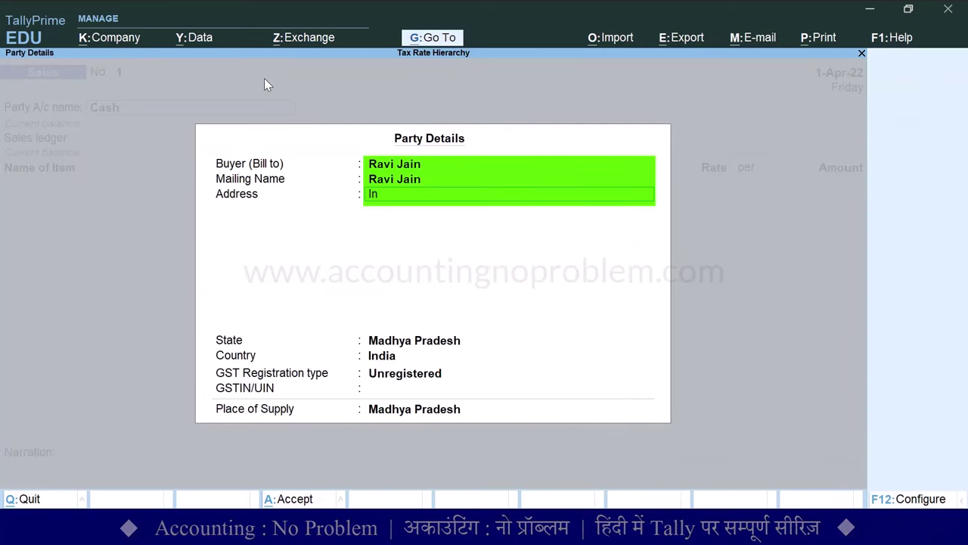
text(dore)
key(Return)
key(Return)
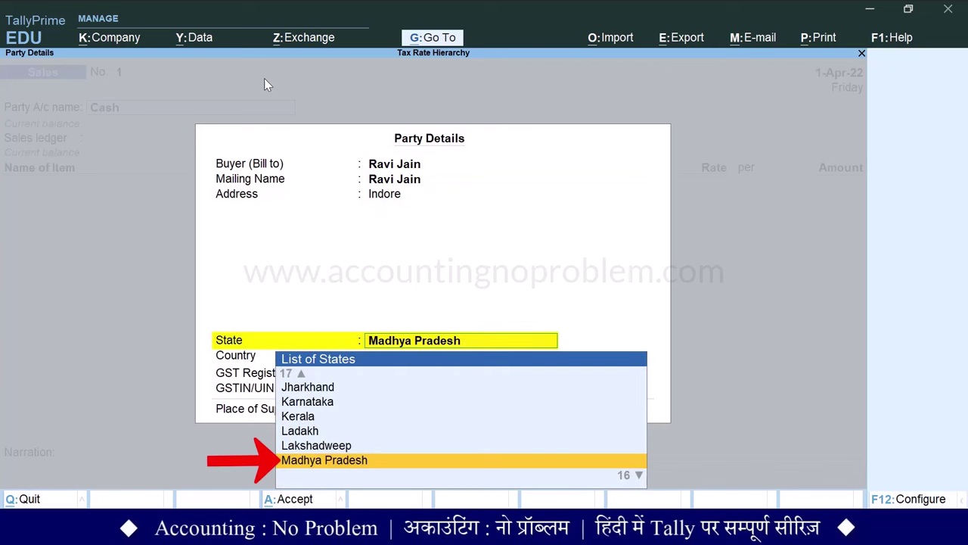
key(Return)
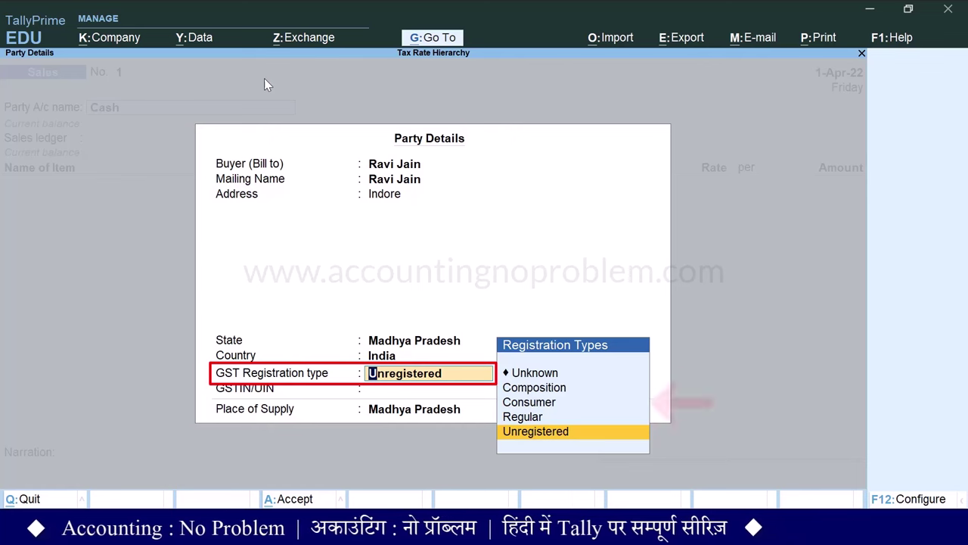
key(Up)
key(Up)
key(Return)
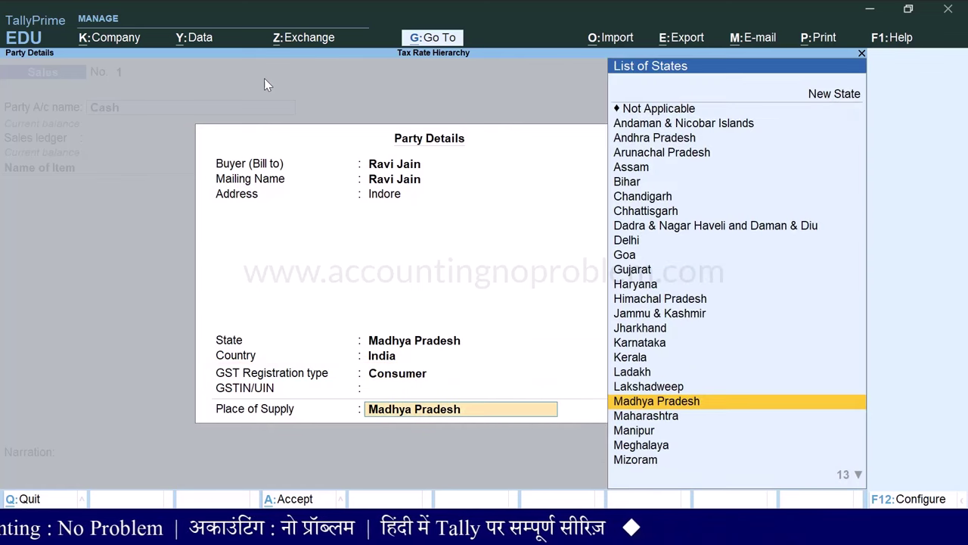
key(Return)
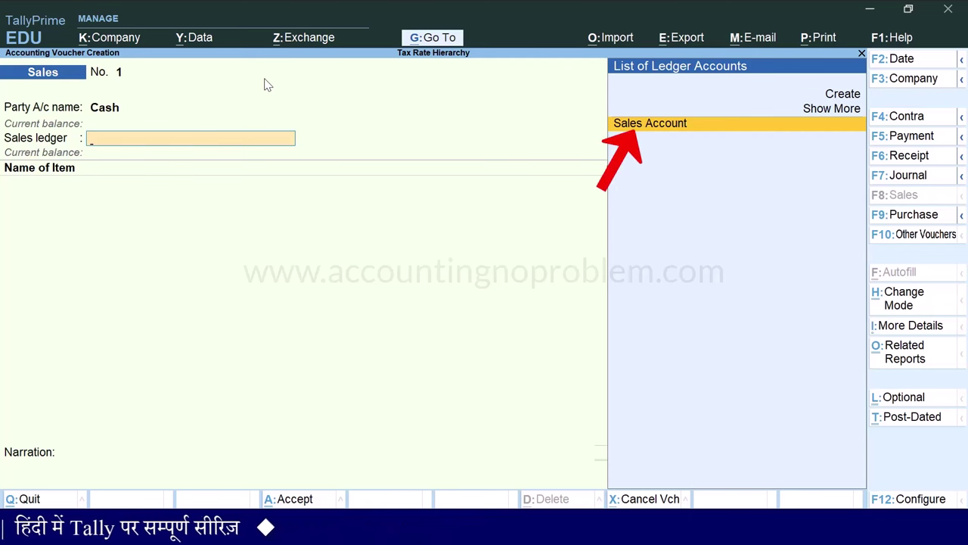
- Choose Sales Account and set assessable value and tax rate overrides to Yes in Tax Classification
key(Return)
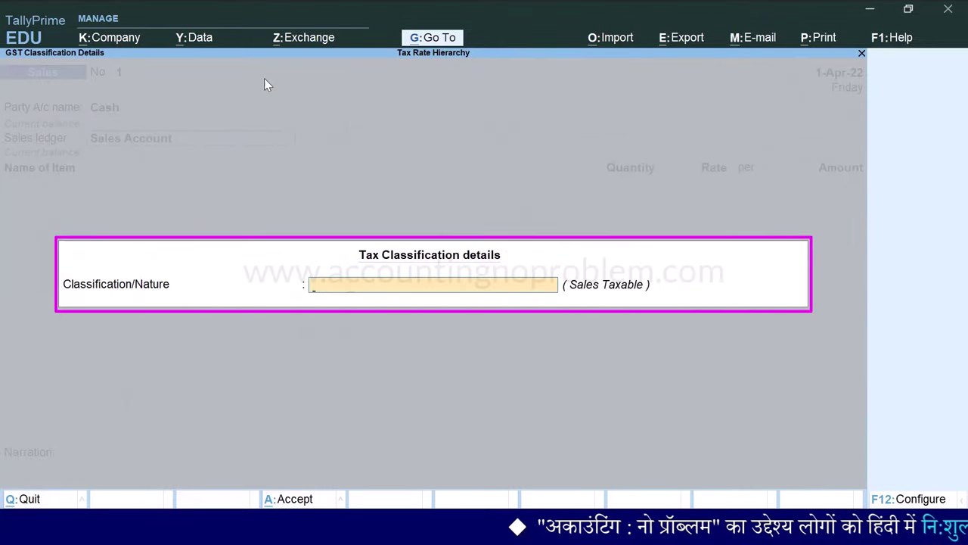
key(F12)
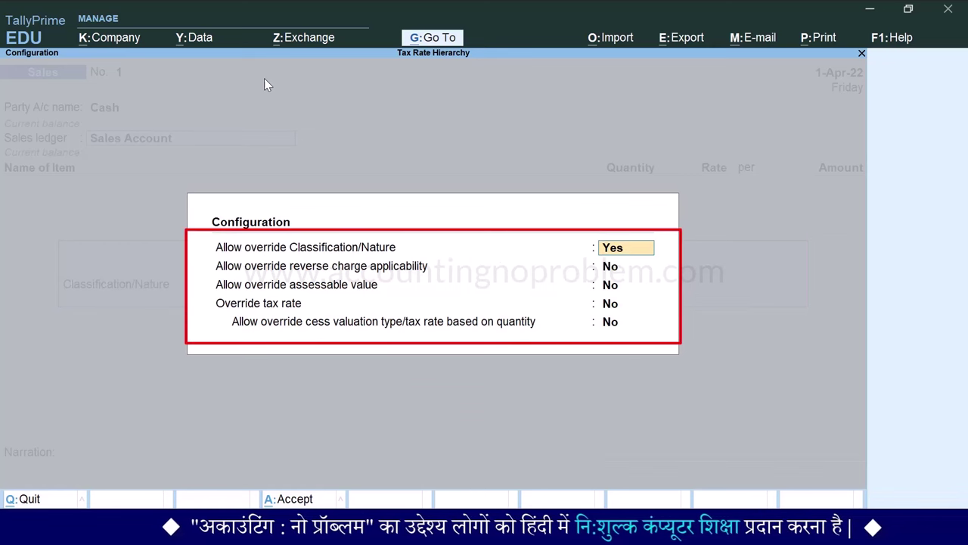
key(Down)
key(Down)
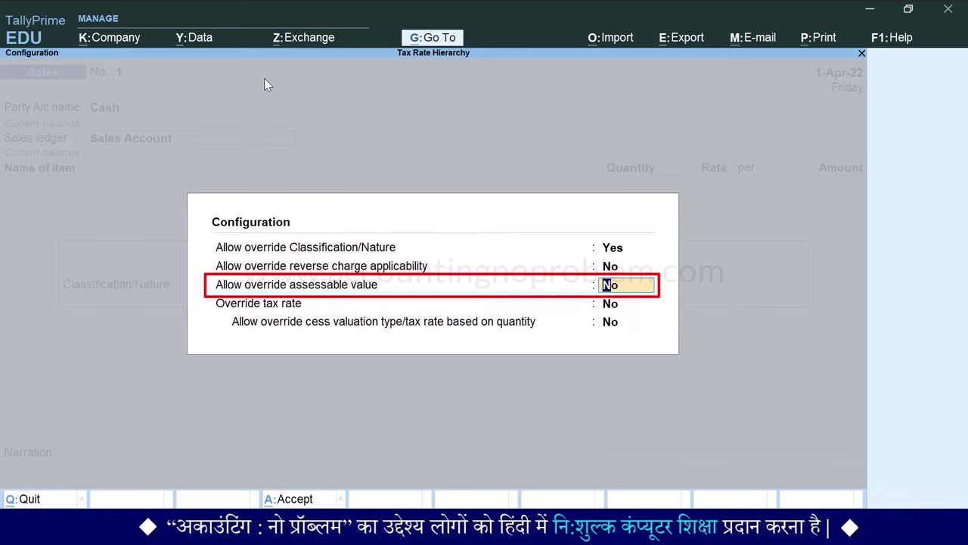
text(yes)
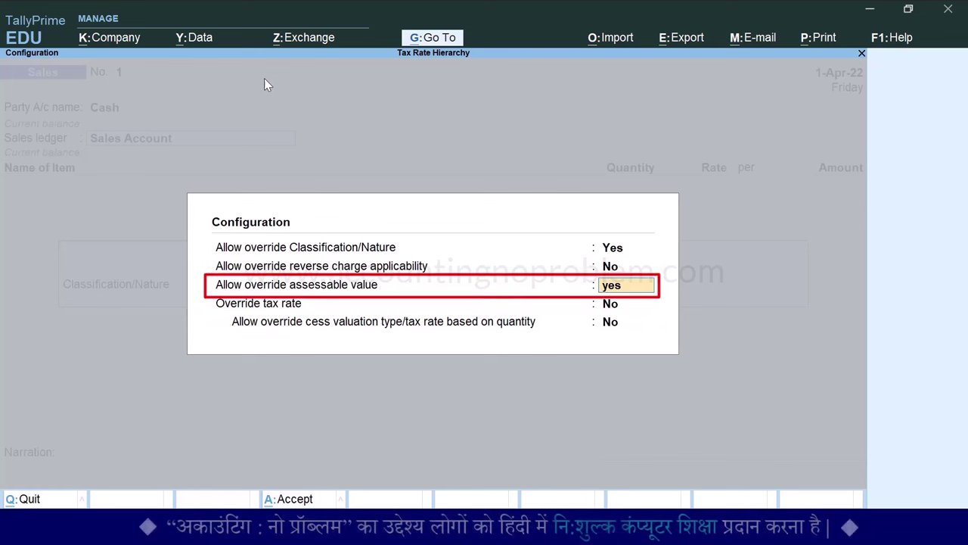
key(Return)
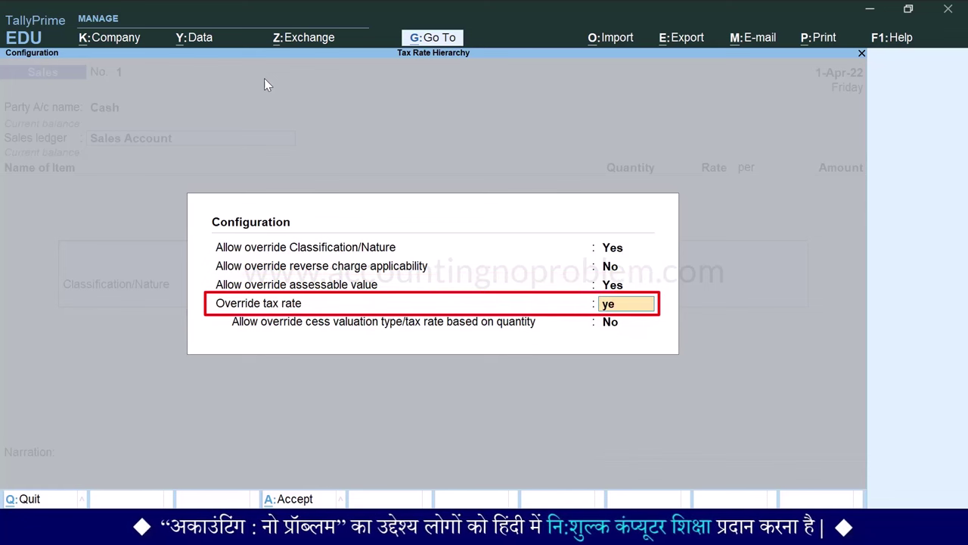
key(Return)
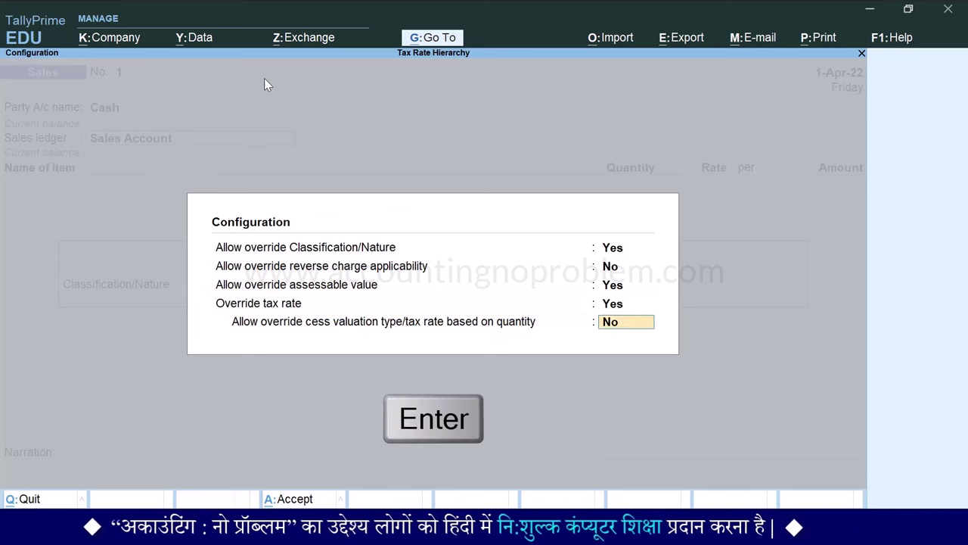
key(Return)
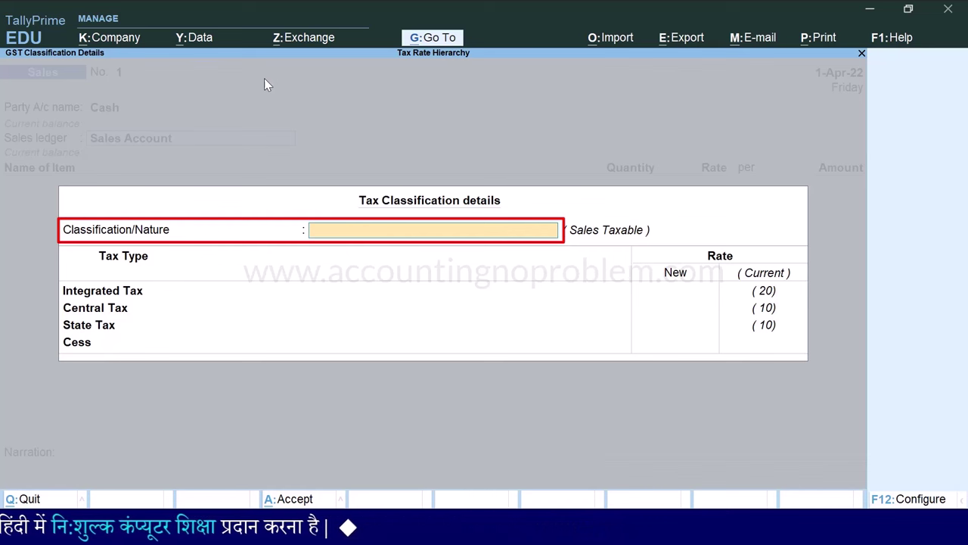
- Override the voucher's GST to 28% integrated tax, accepting 14% CGST and 14% SGST
key(Return)
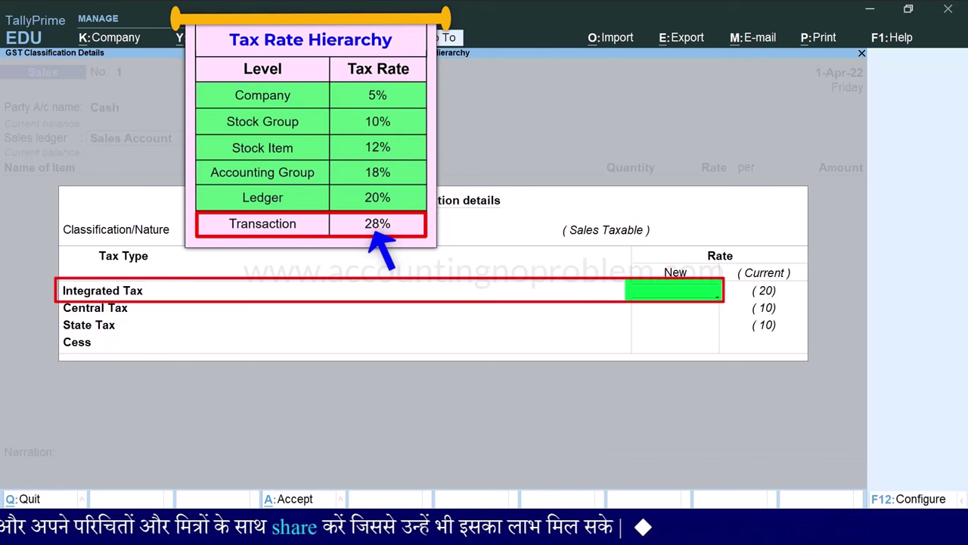
key(Return)
key(Return)
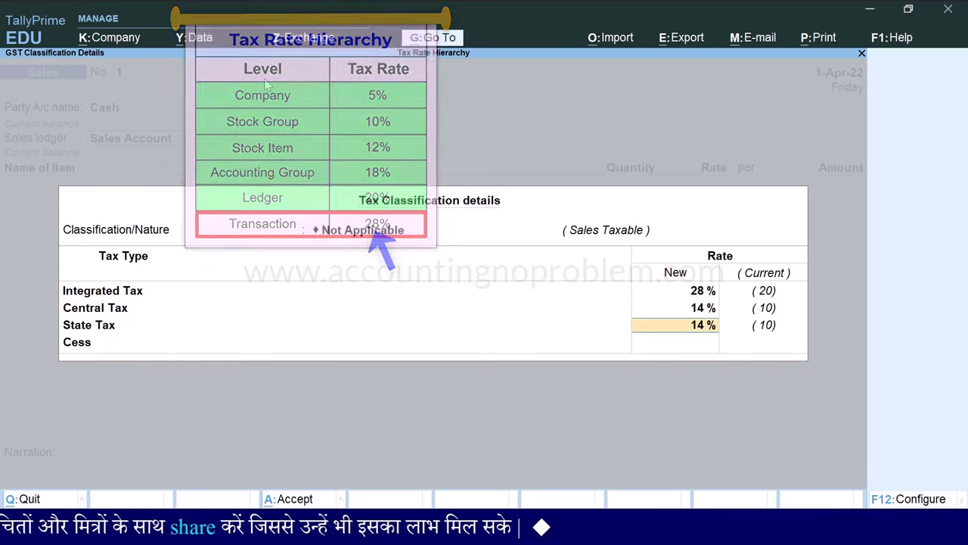
key(Return)
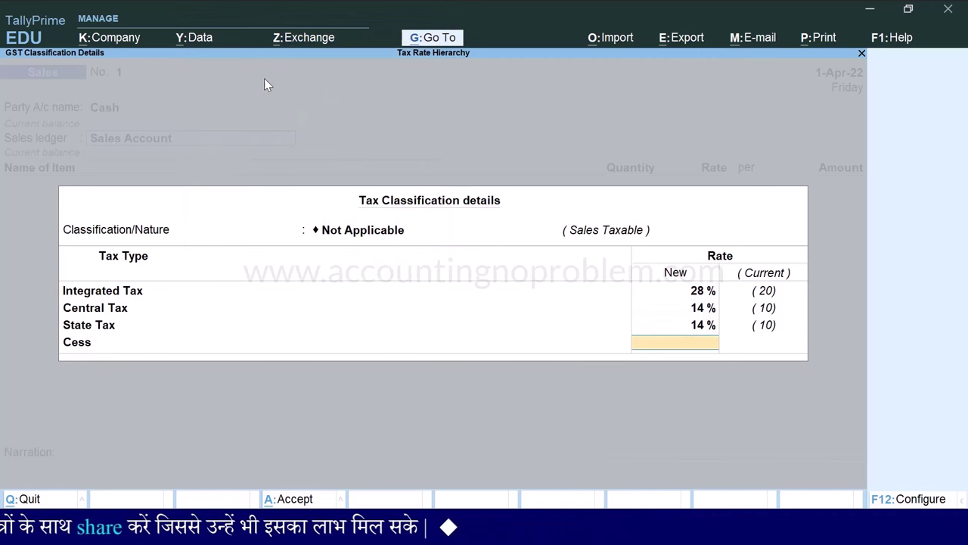
key(Return)
text(S)
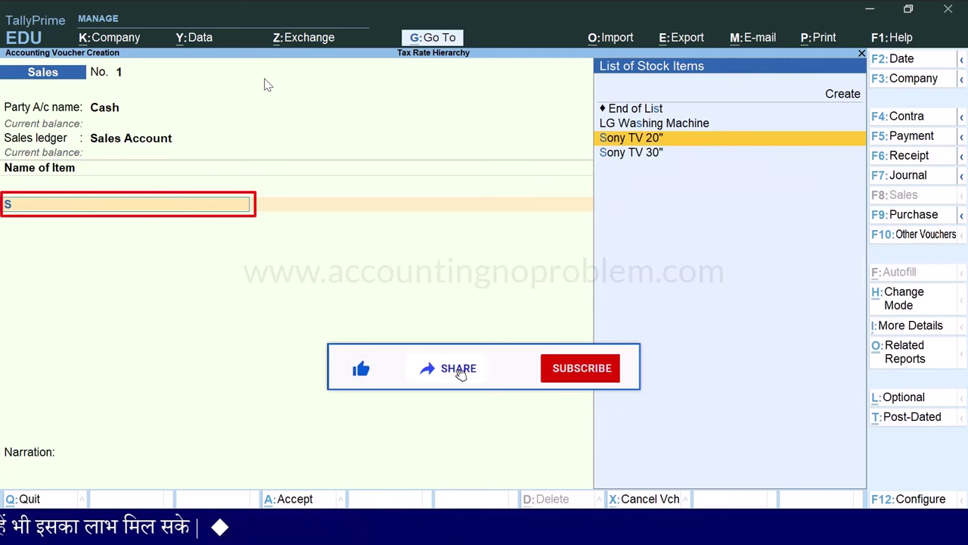
- Add one Sony TV 20" at a rate of 20,000 for a 20,000.00 amount
key(Return)
text(1)
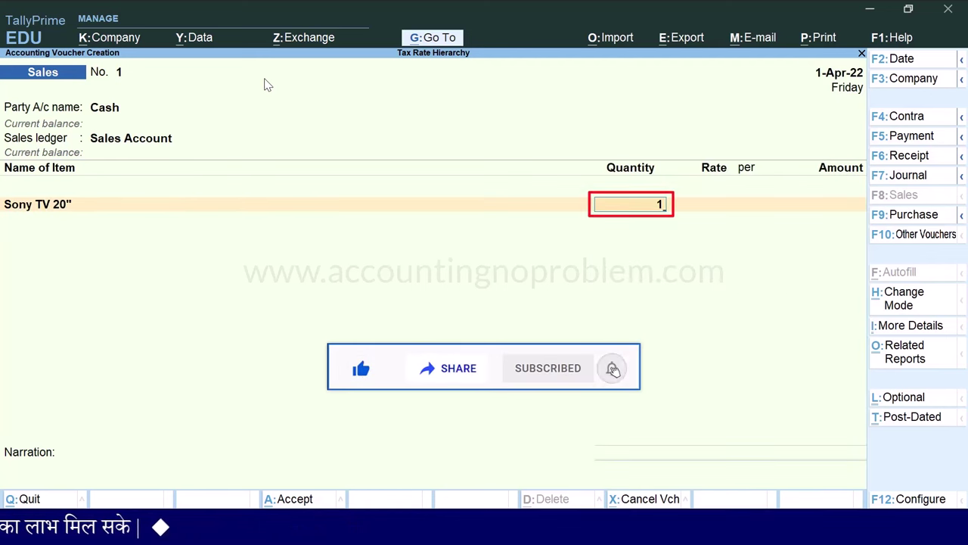
key(Return)
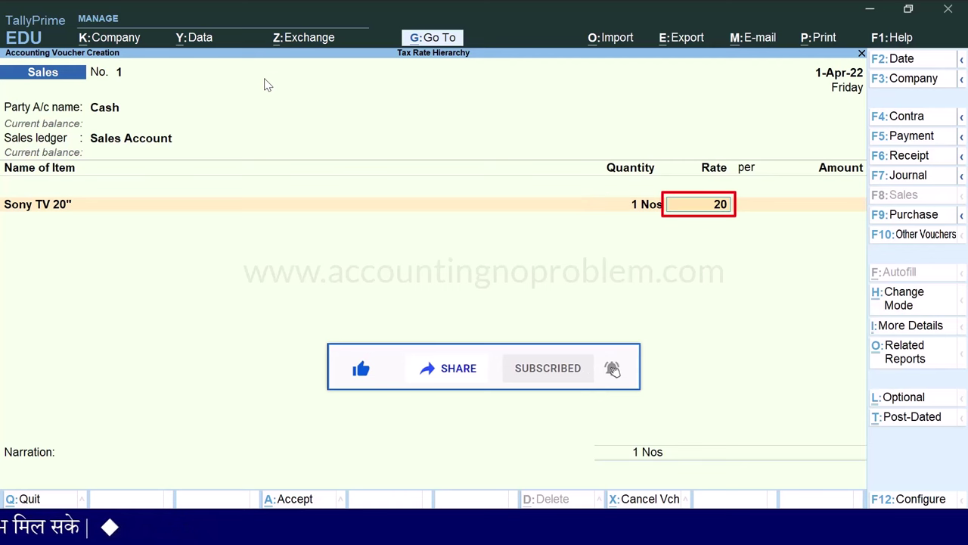
text(20,000)
key(Return)
key(Return)
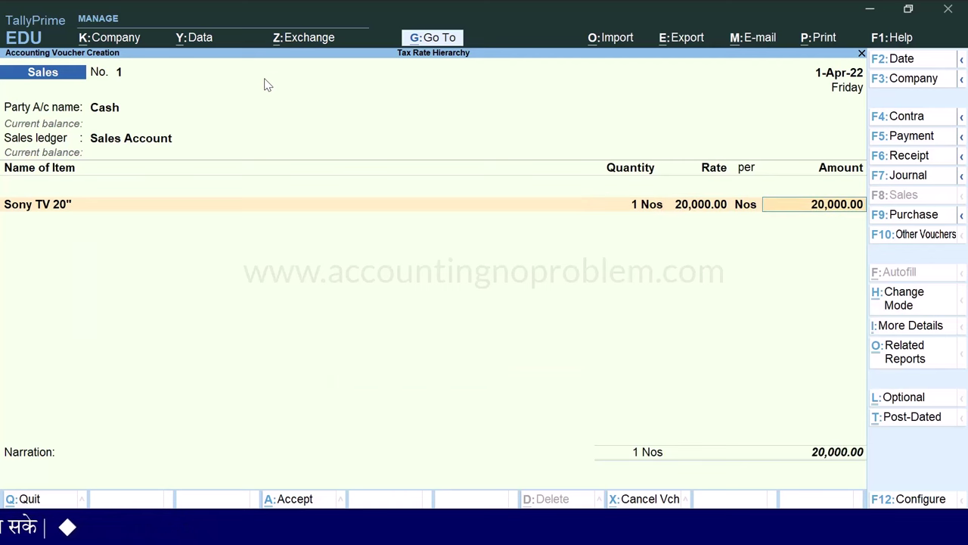
key(Return)
key(Return)
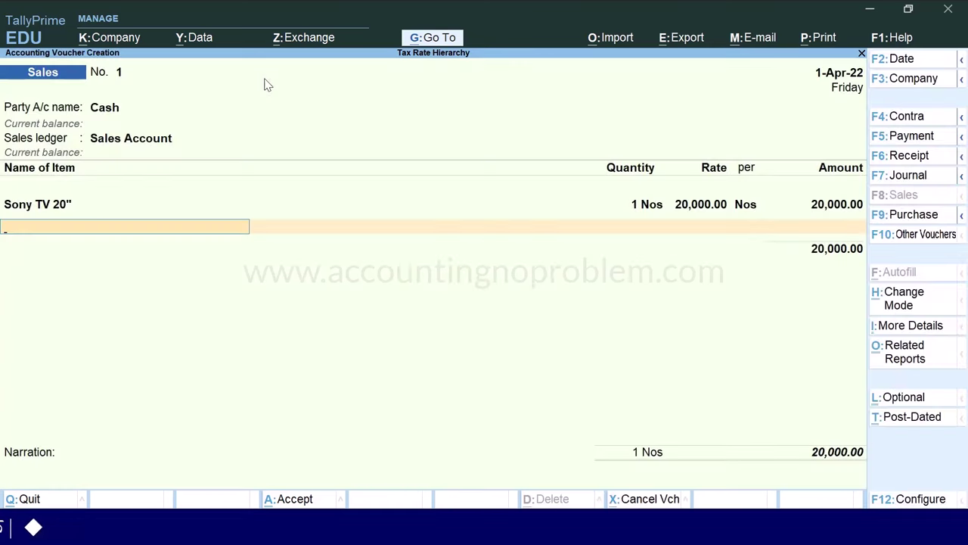
- Add CGST and SGST ledgers of 2,800.00 each and show the GST tax analysis
key(Return)
text(C)
key(Return)
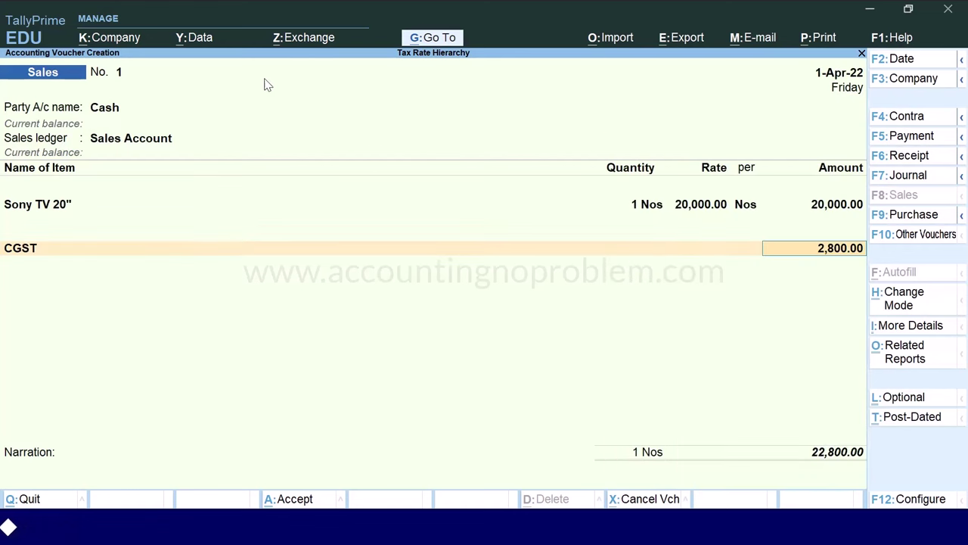
key(Return)
text(S)
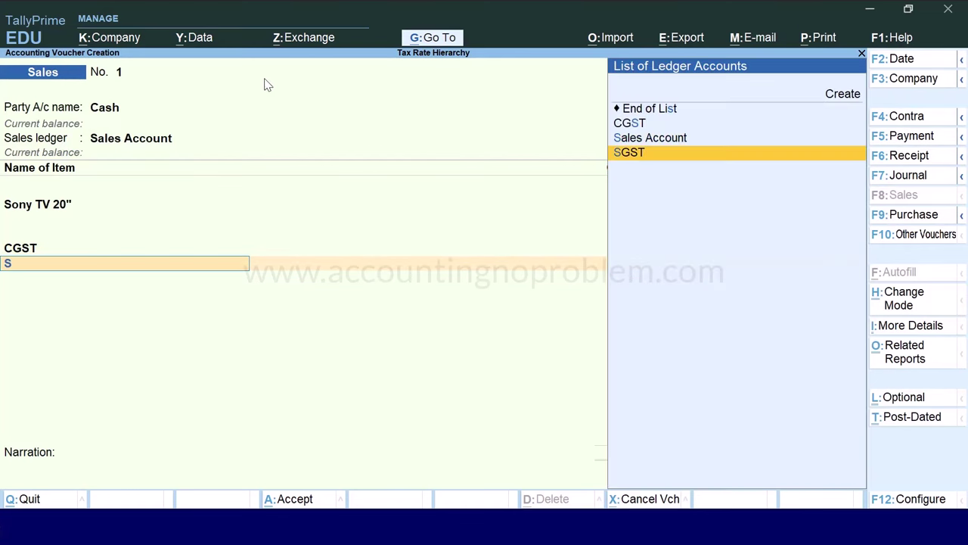
key(Return)
key(Return)
key(alt+a)
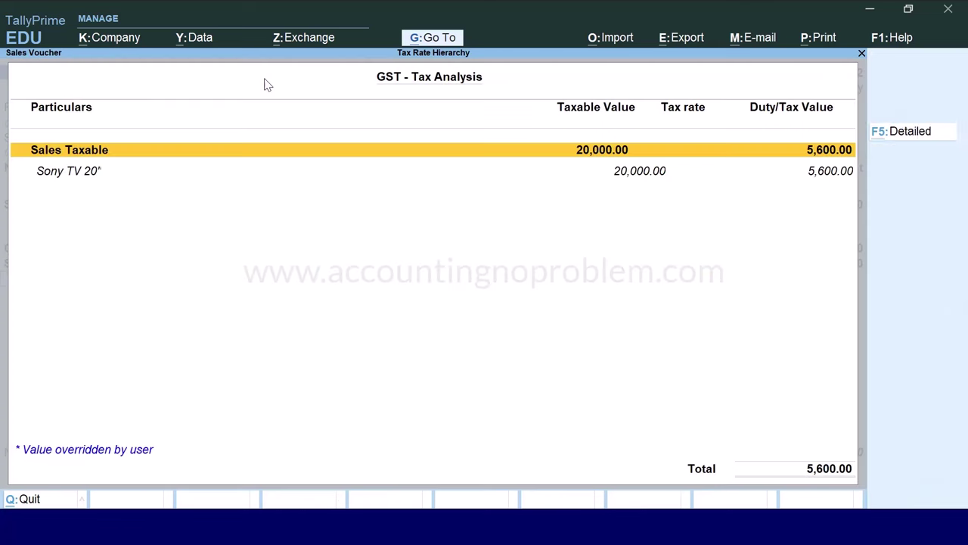
- Review the detailed breakdown of 14% CGST and 14% SGST, then return to the voucher
key(alt+F5)
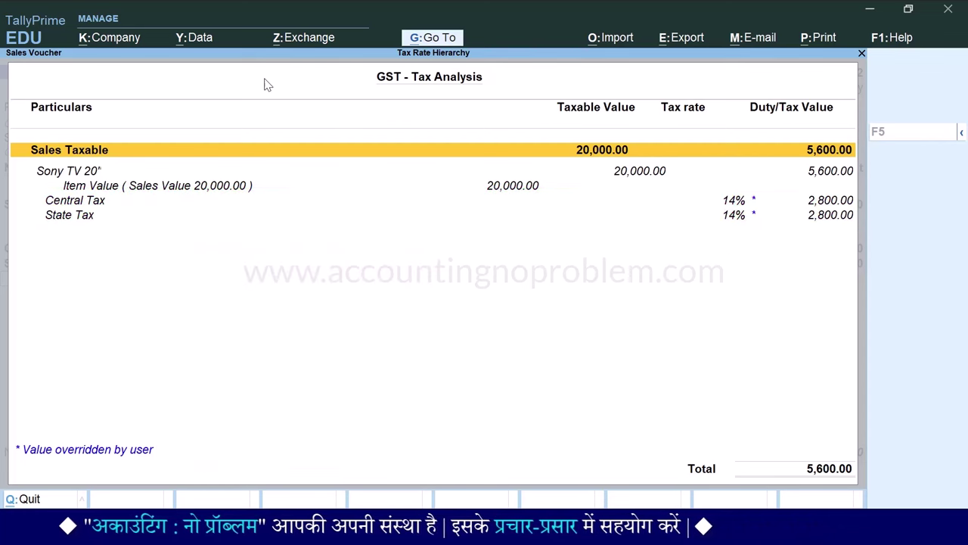
key(Escape)
key(Return)
- Save the sales voucher, choosing Override at the 'tax details are modified' prompt
key(Return)
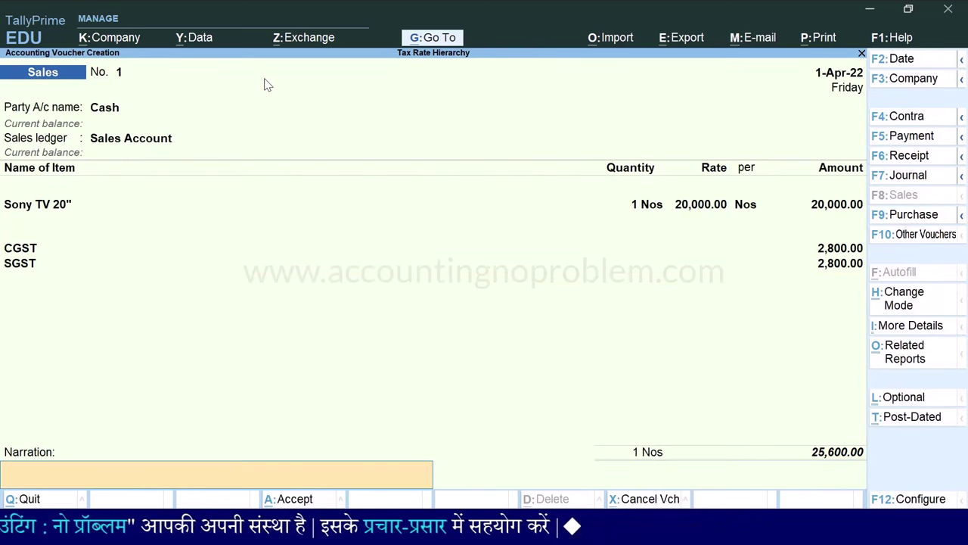
key(Return)
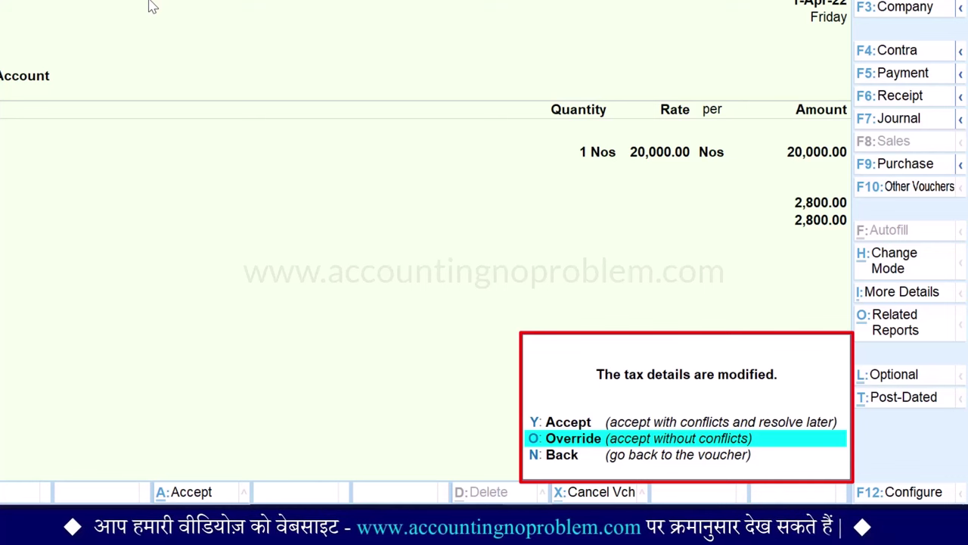
key(Down)
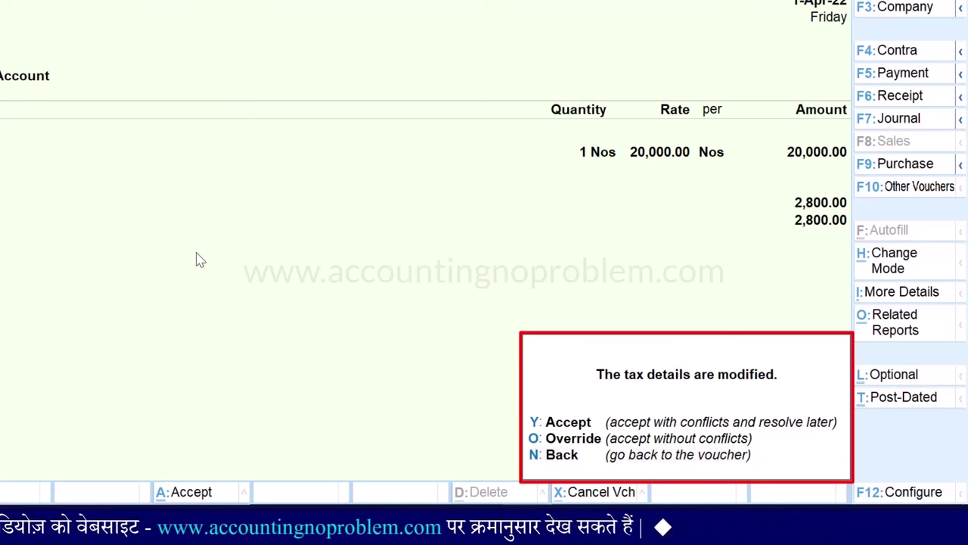
key(o)
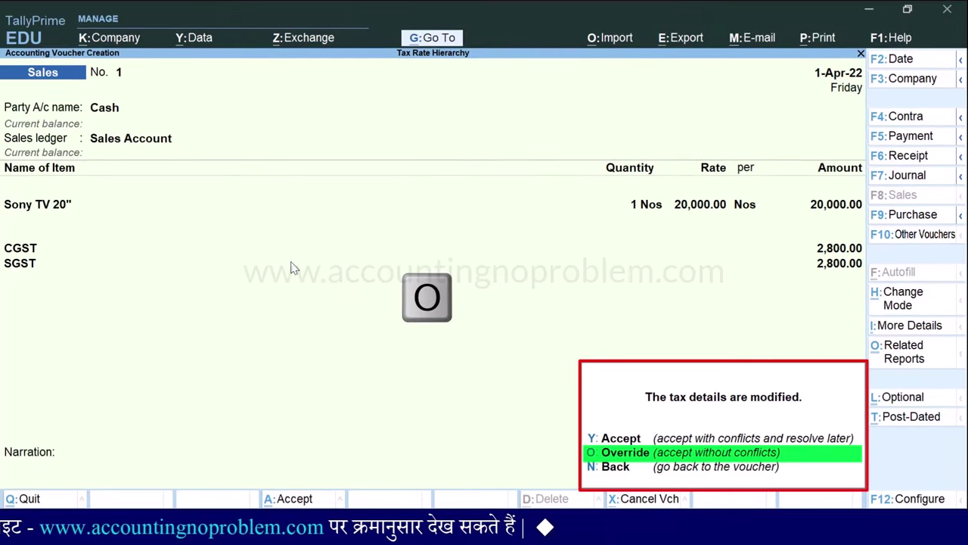
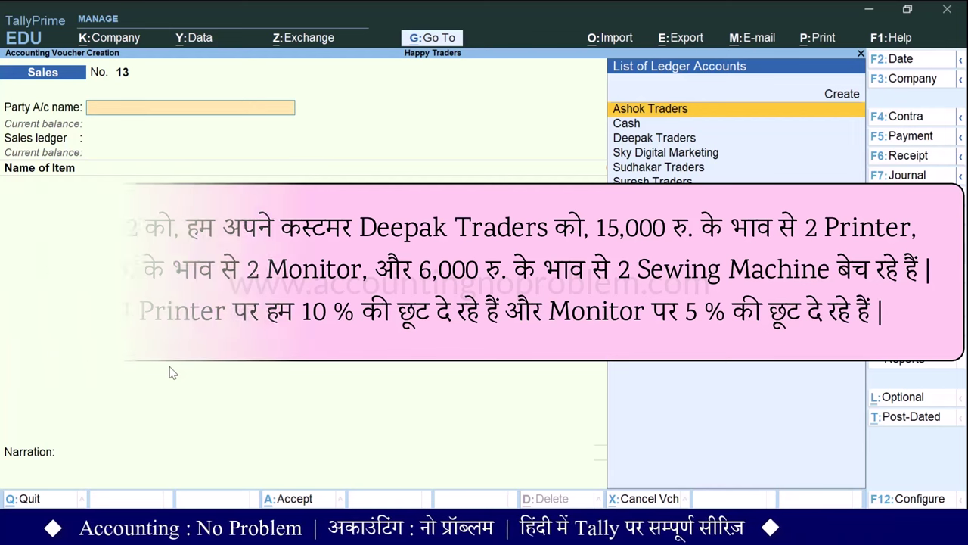
- Date voucher 13 as 1-Mar-22, with Deepak Traders as party and Sales Account as sales ledger
key(F2)
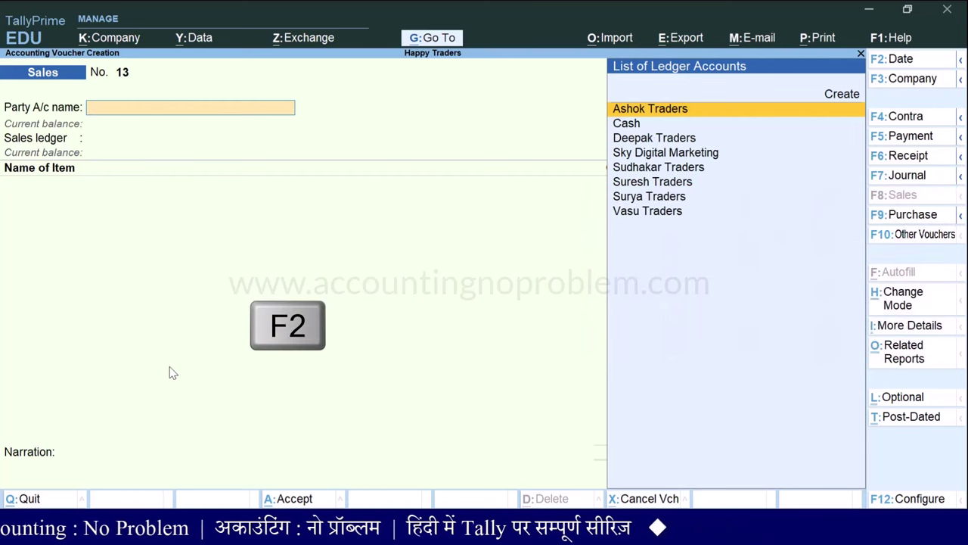
text(1-3)
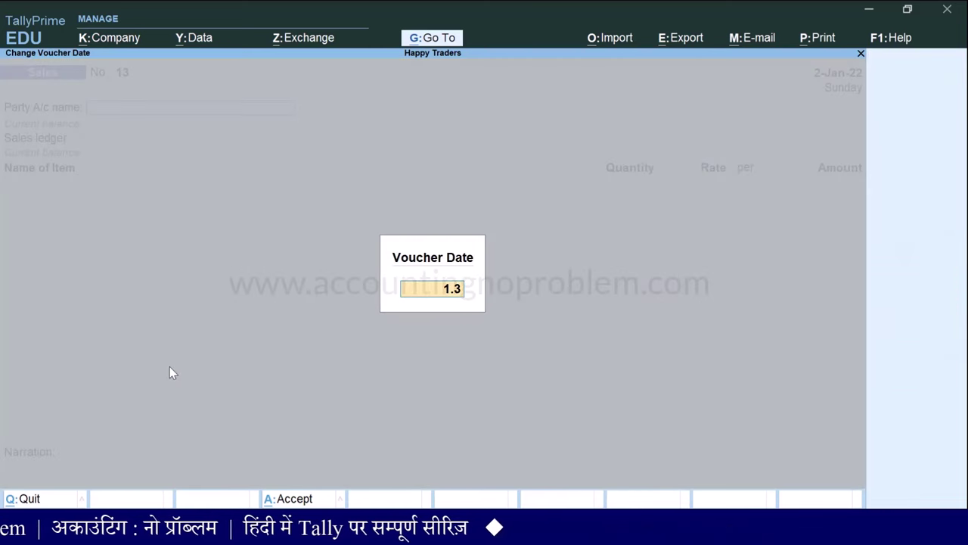
key(Return)
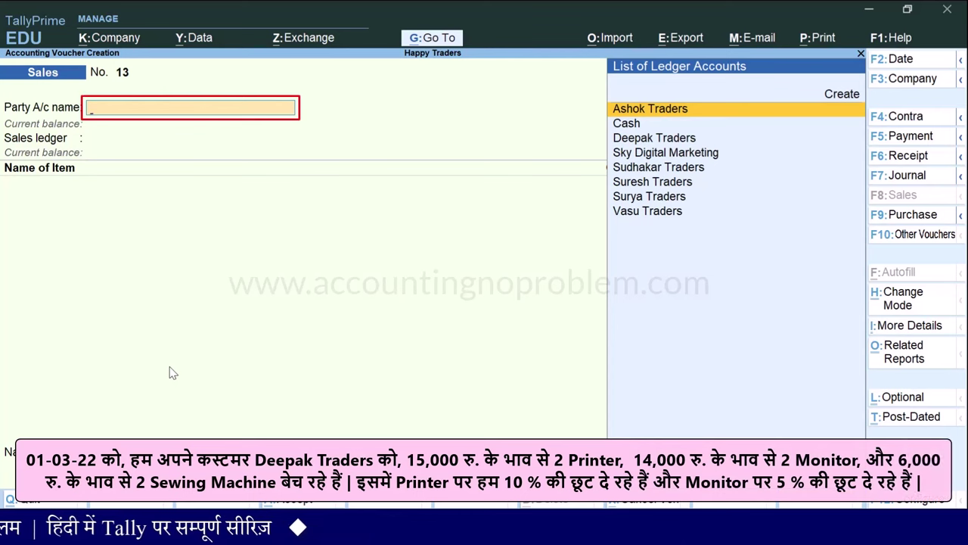
text(D)
key(Return)
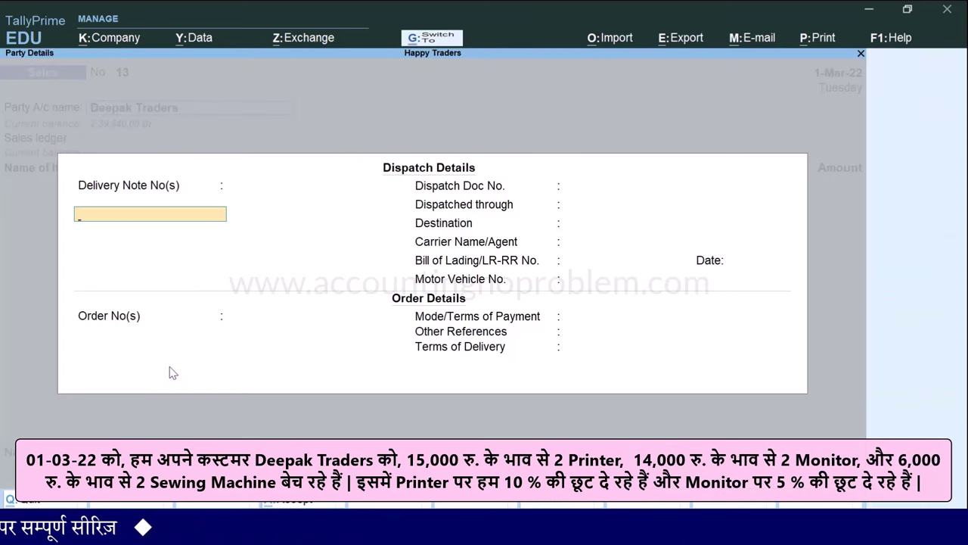
key(ctrl+a)
key(ctrl+a)
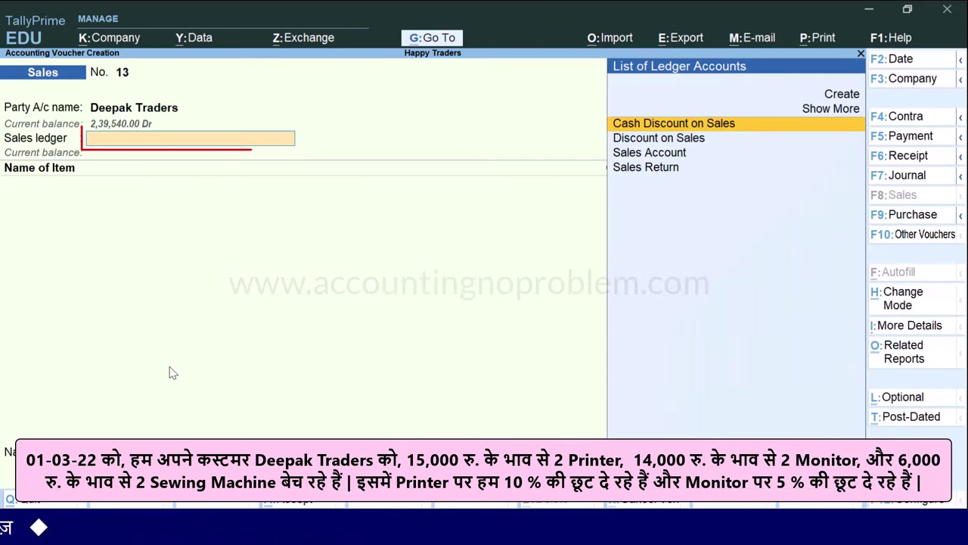
key(Down)
key(Down)
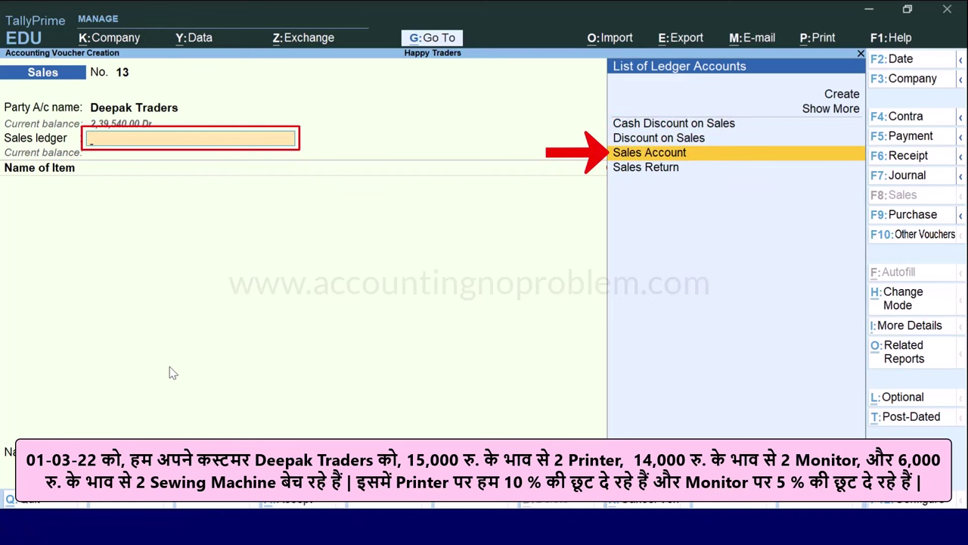
key(Return)
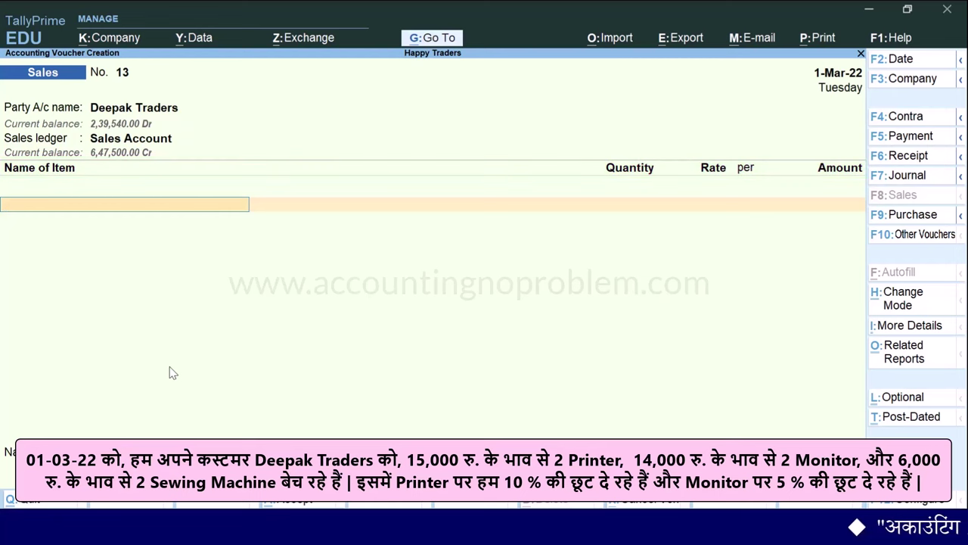
- In Company Features, set Show more features and Use Discount column in invoices to Yes
key(F11)
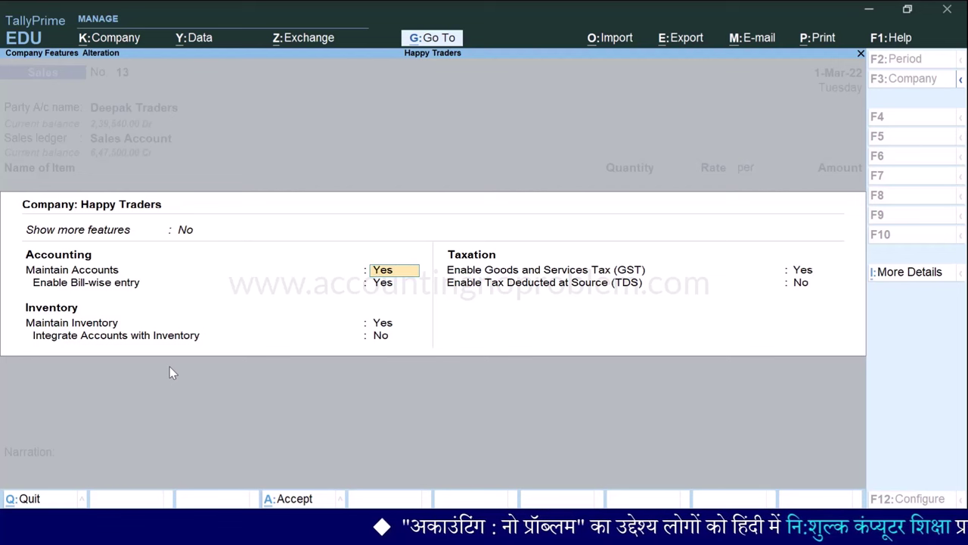
key(BackSpace)
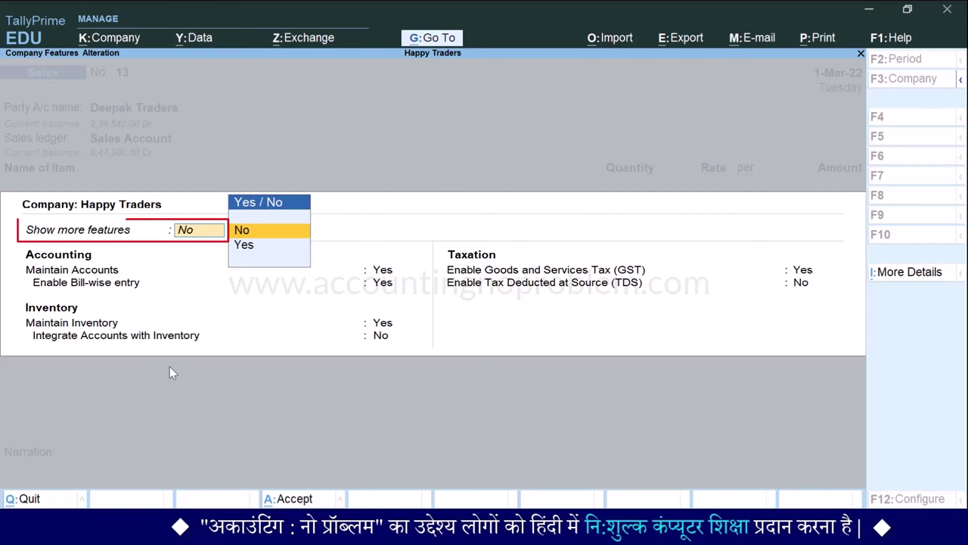
key(Down)
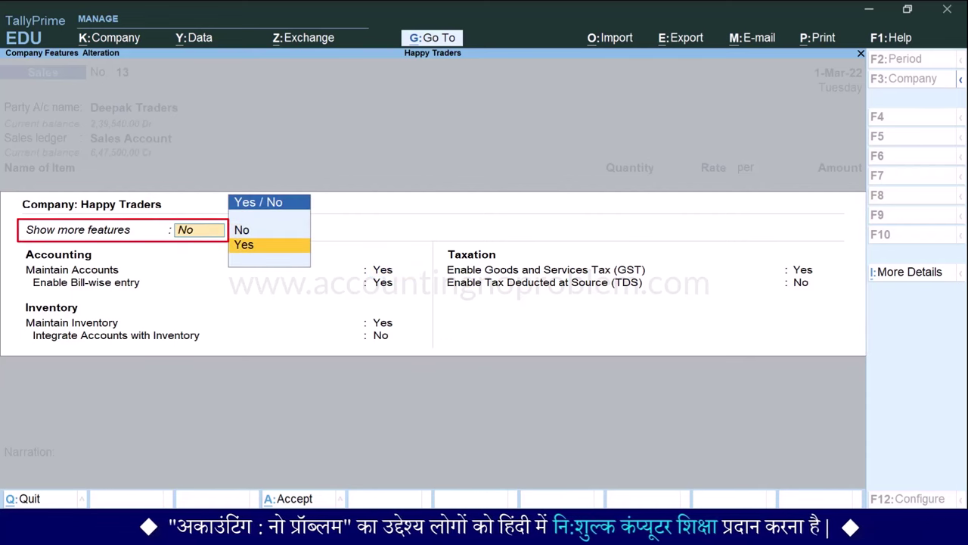
key(Return)
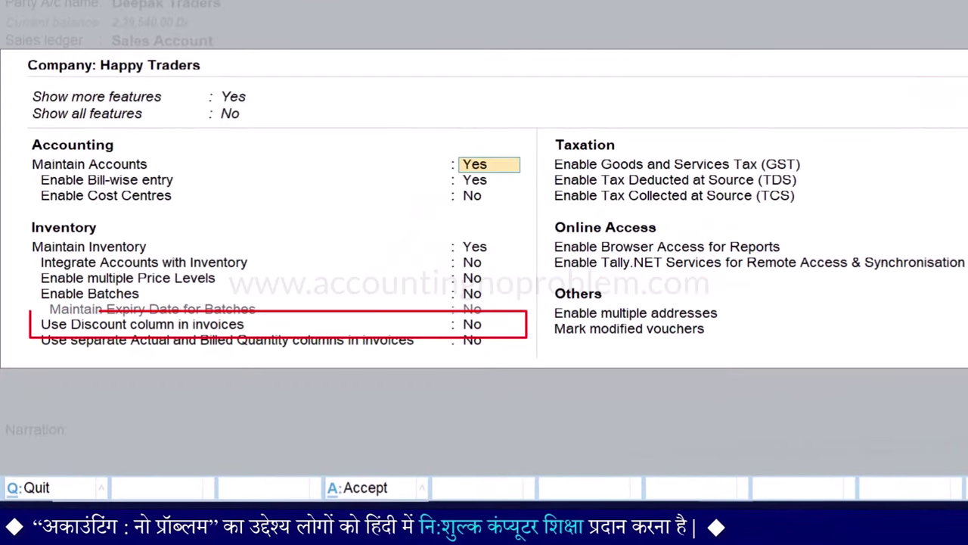
key(Down)
key(Down)
key(Down)
key(Down)
key(Down)
key(Down)
key(Down)
key(Down)
text(yes)
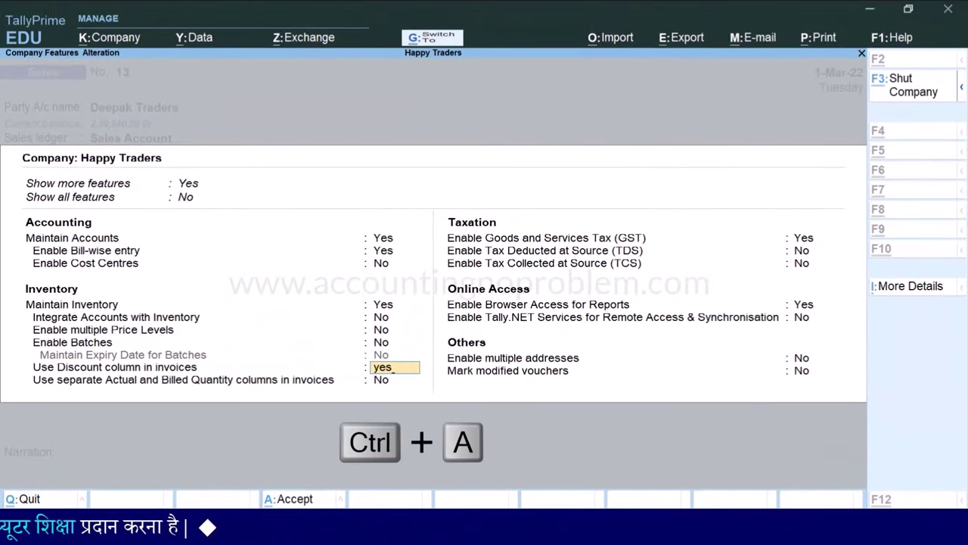
key(ctrl+a)
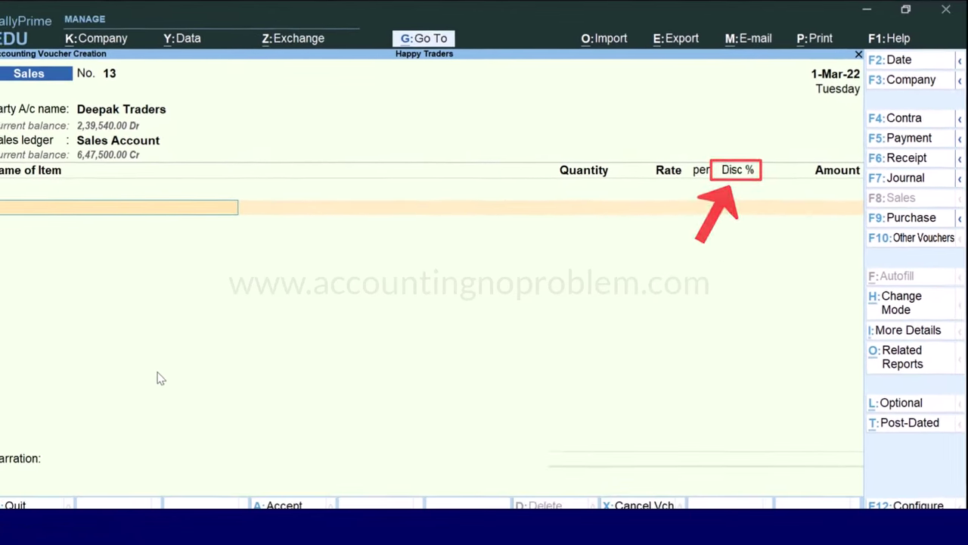
- Add Printer, quantity 2 at 15,000, with a 10% discount
text(P)
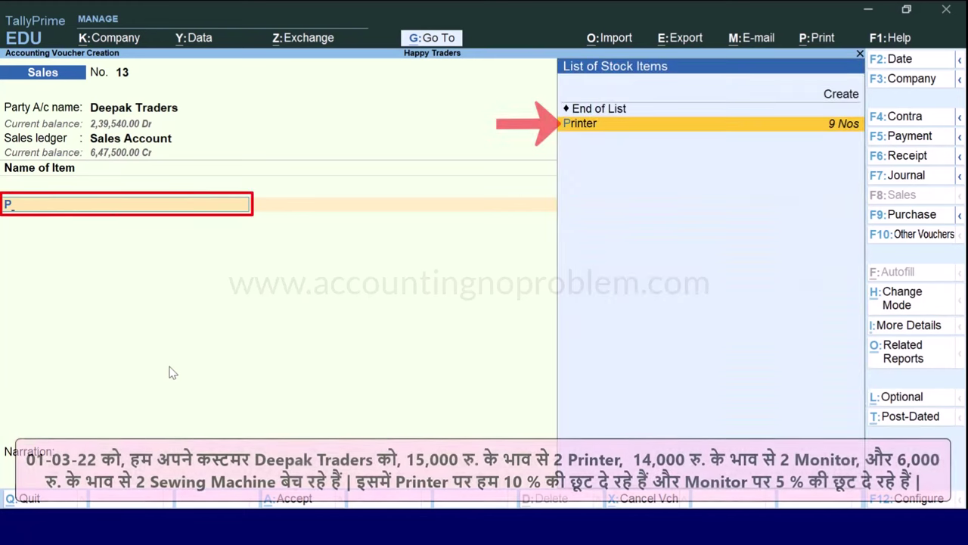
key(Return)
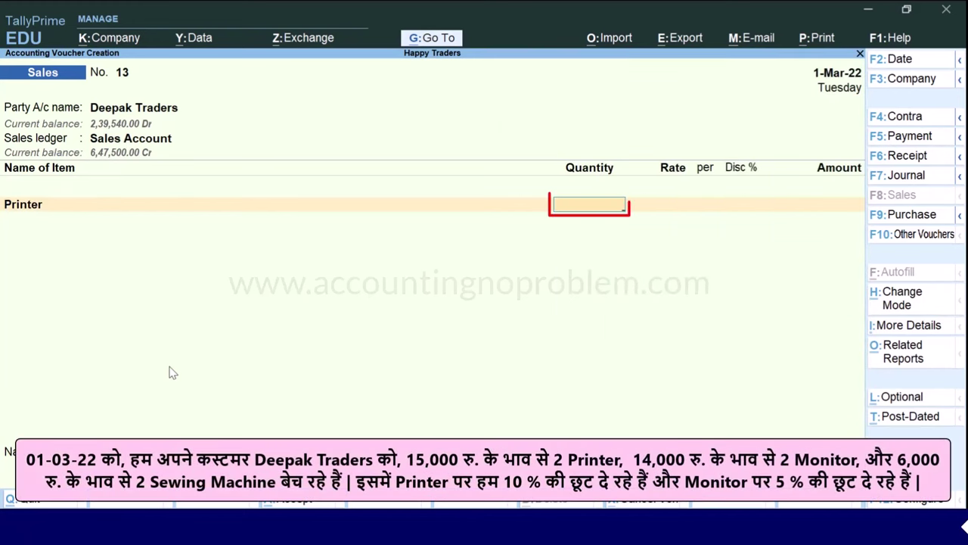
text(2)
key(Return)
text(15000)
key(Return)
key(Return)
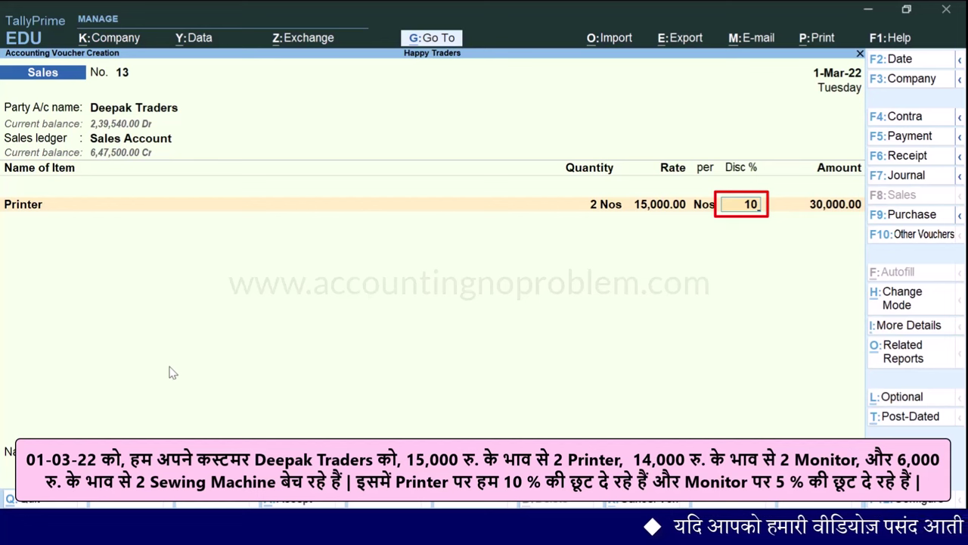
key(Return)
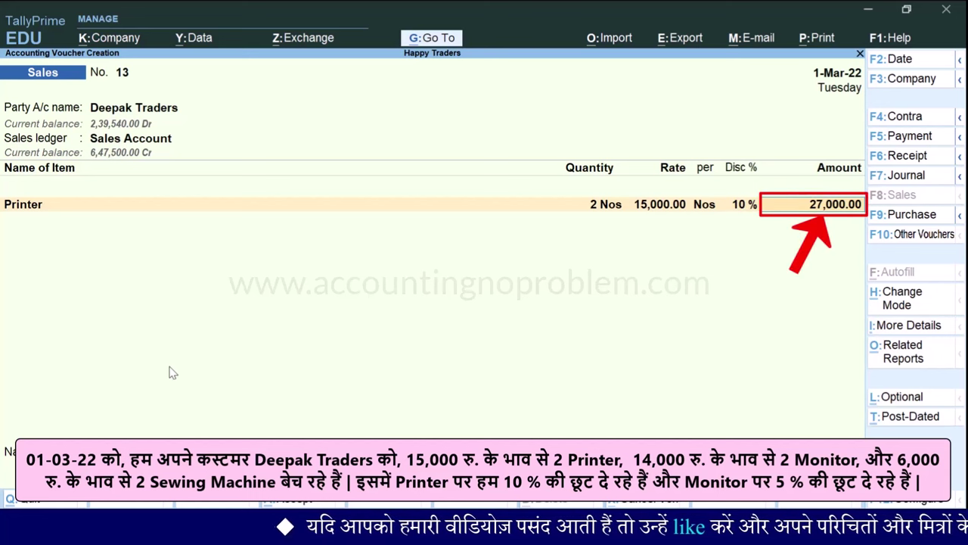
key(Return)
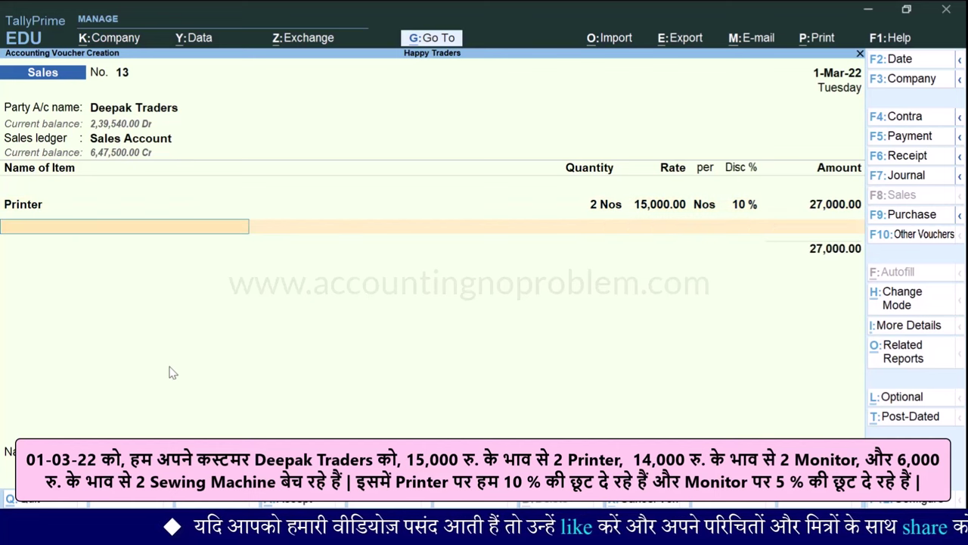
- Add Monitor, quantity 2 at 14,000, with a 5% discount
text(M)
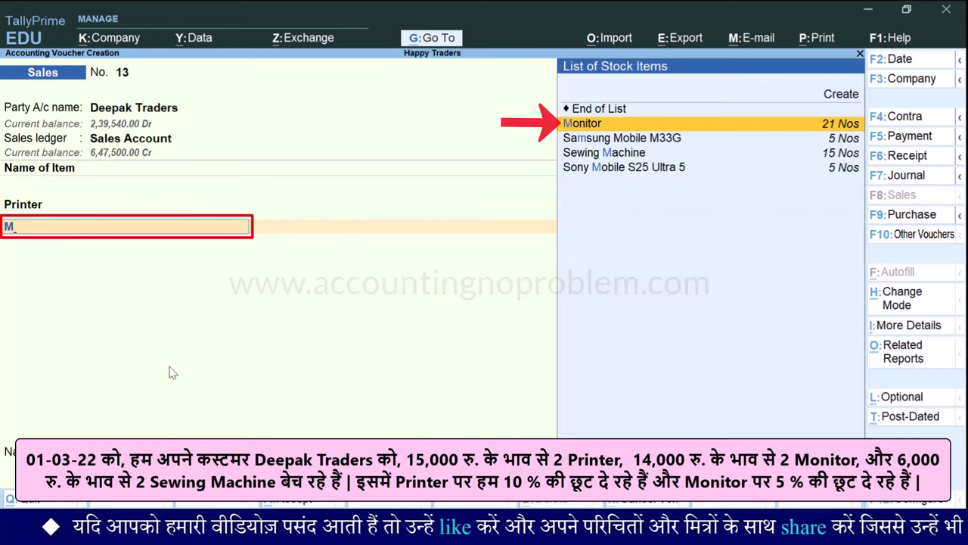
key(Return)
text(2)
key(Return)
text(14)
key(Return)
key(Return)
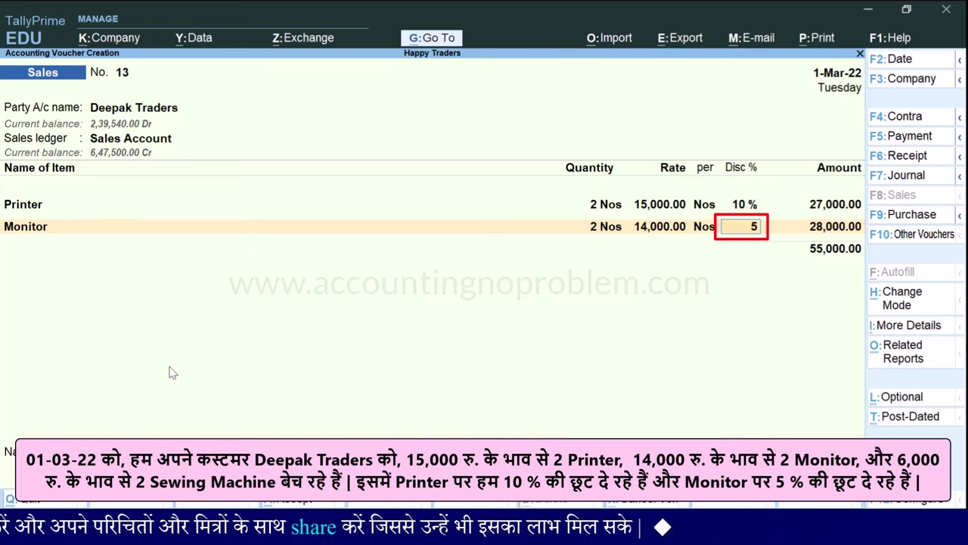
key(Return)
key(Return)
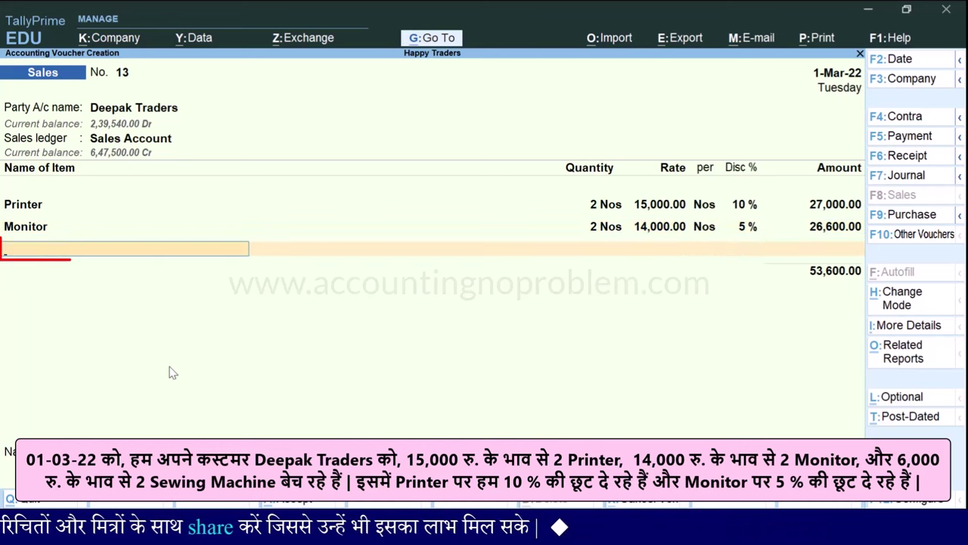
- Add Sewing Machine, quantity 2 at 6,000, with no discount, and finish item entry
text(S)
key(Down)
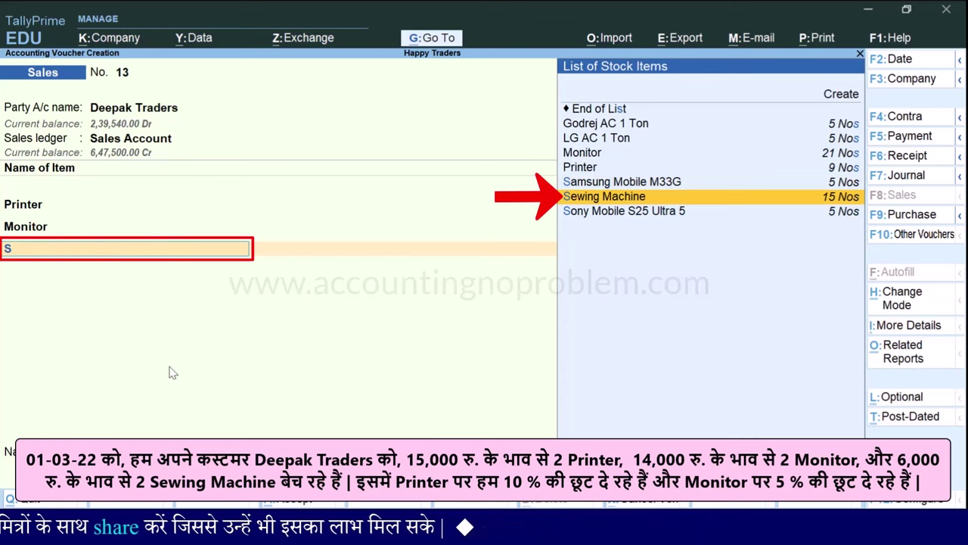
key(Return)
text(2)
key(Return)
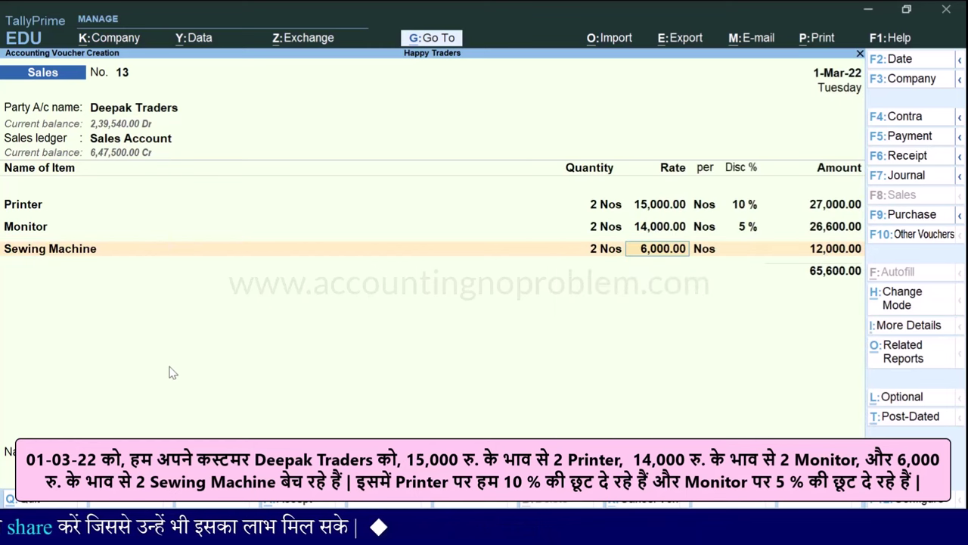
key(Return)
key(Return)
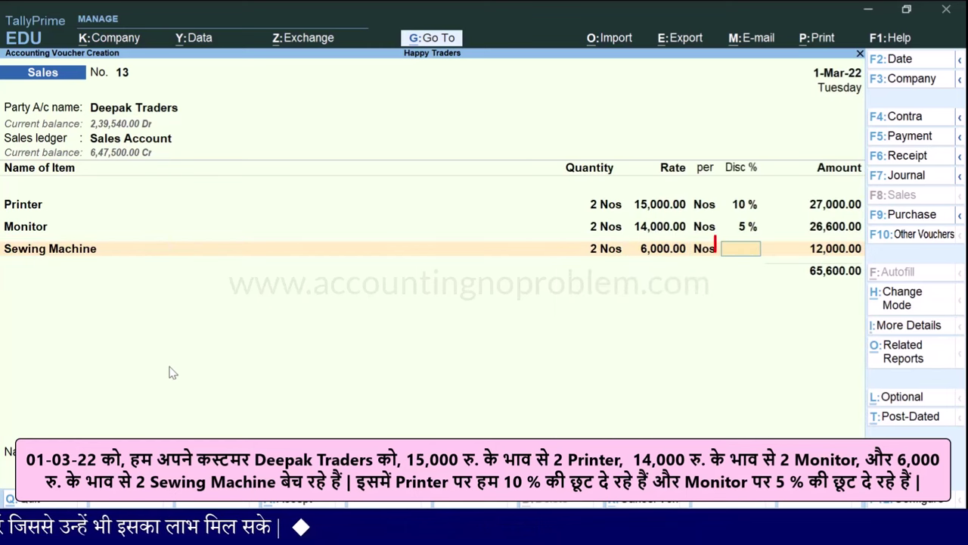
key(Return)
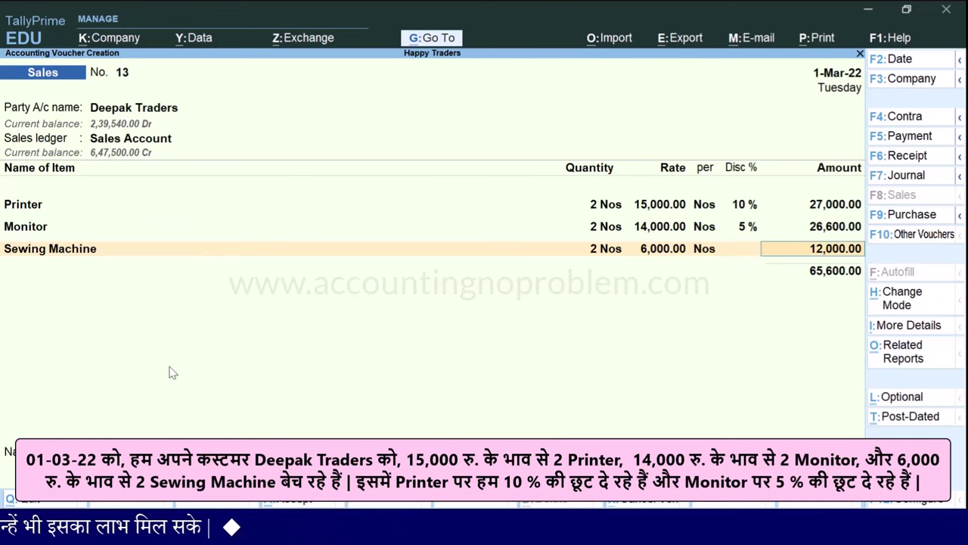
key(Return)
key(Return)
- Add the CGST and SGST ledgers and accept the new bill reference
text(C)
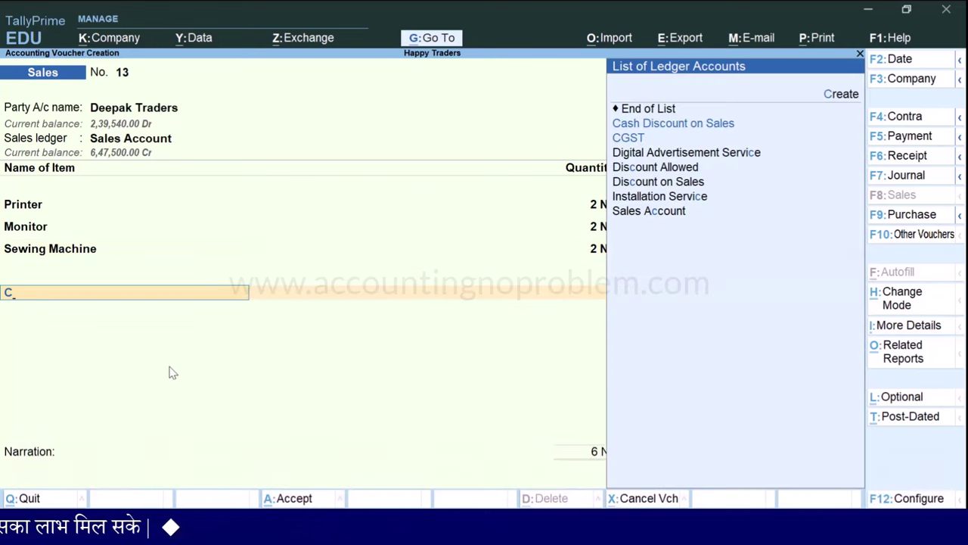
text(G)
key(Return)
key(Return)
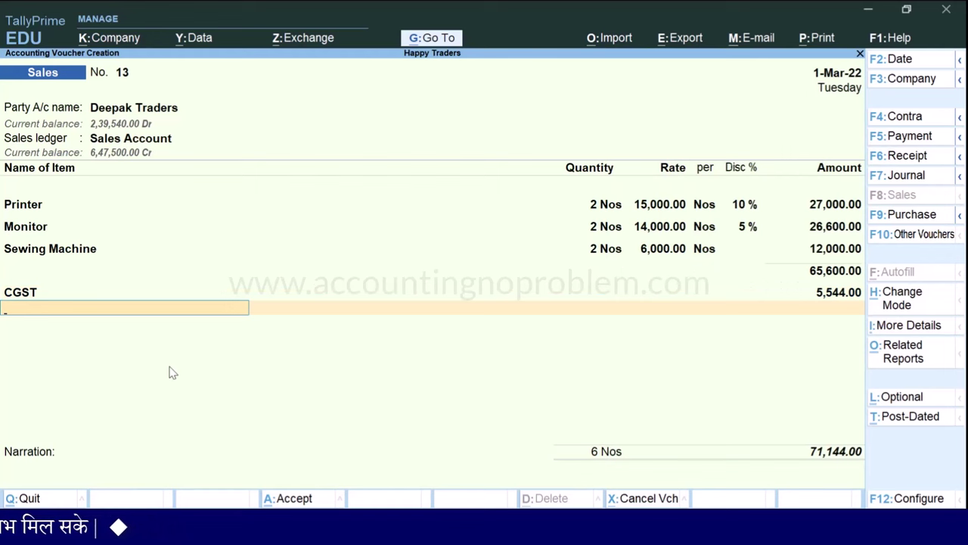
text(SG)
key(Return)
key(Return)
key(Return)
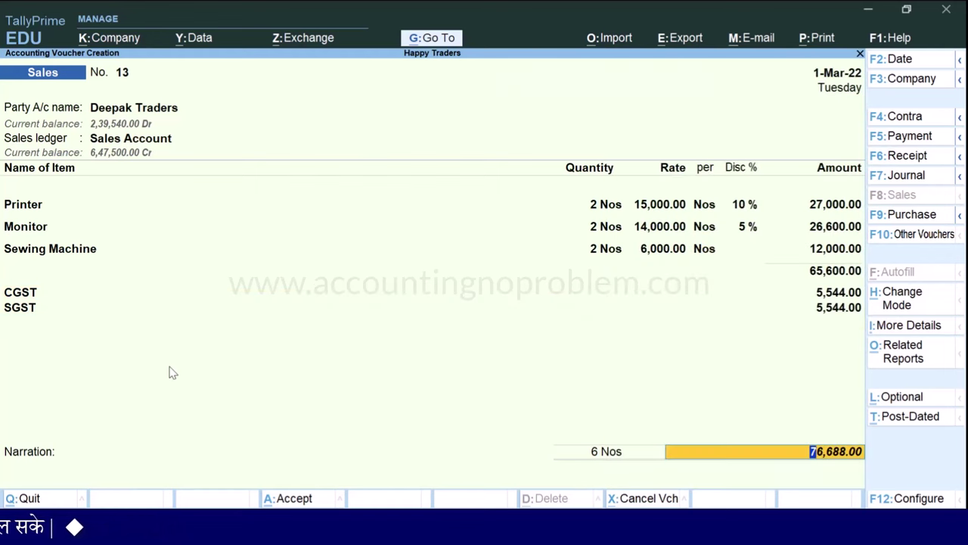
key(Return)
key(Return)
key(Return)
key(Return)
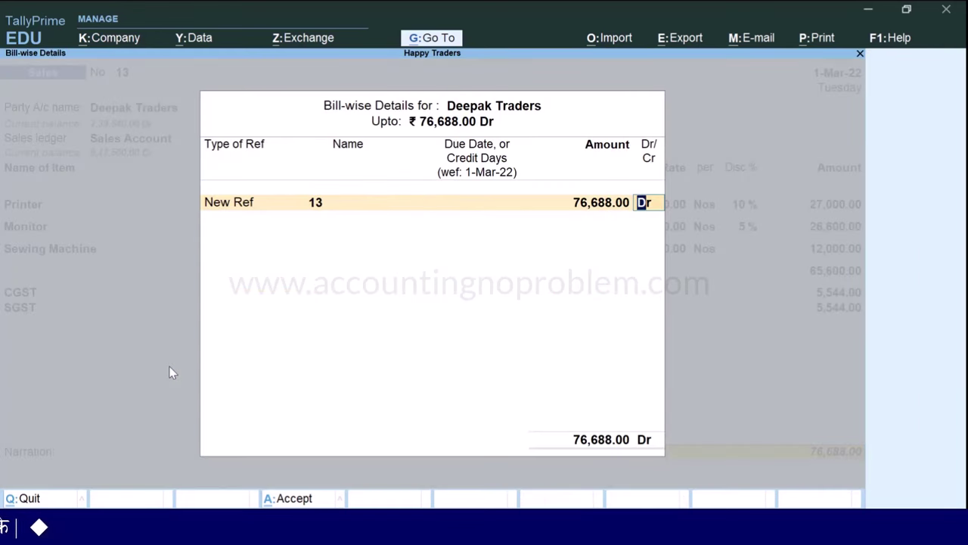
key(Return)
- Recall the discount narration and save voucher 13 (total 76,688.00)
key(ctrl)
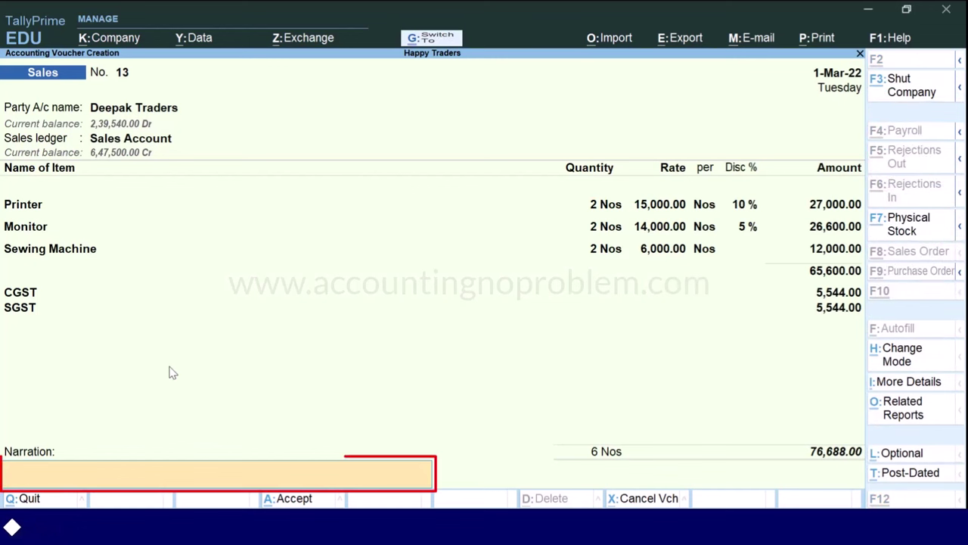
text(Being discount allowed - 10 % on Printer & 5% on Monitor.)
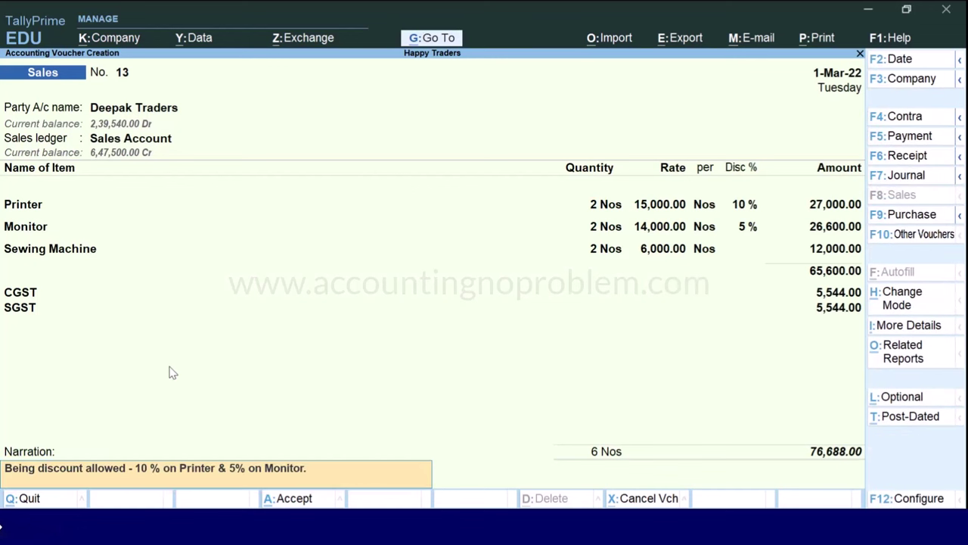
key(Return)
key(y)
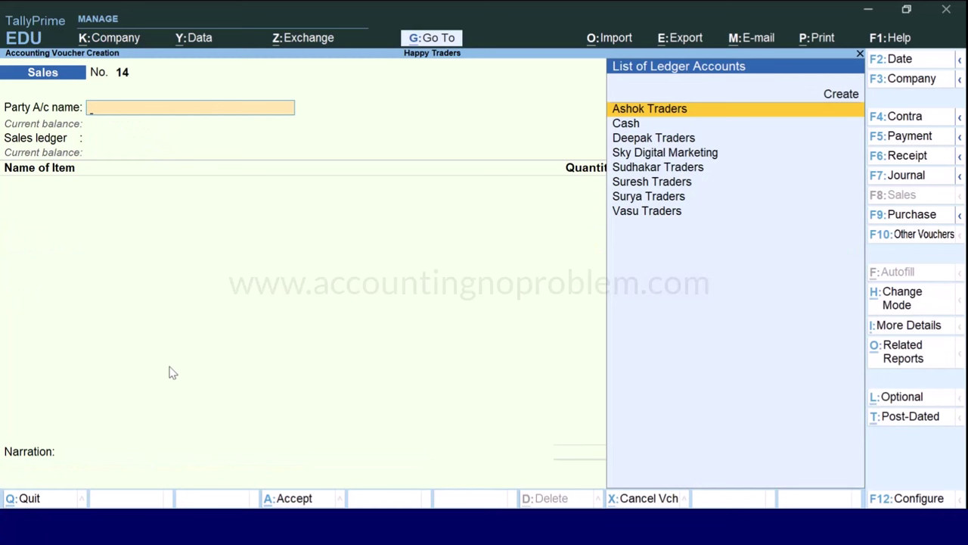
- Reopen voucher 13 and preview its Tax Invoice down to the 76,688.00 grand total
key(Page_Up)
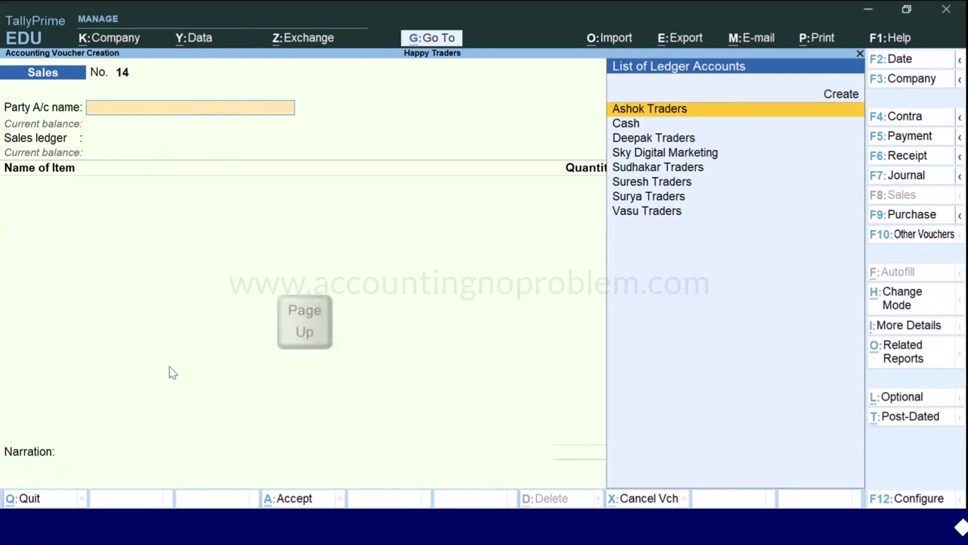
key(ctrl+p)
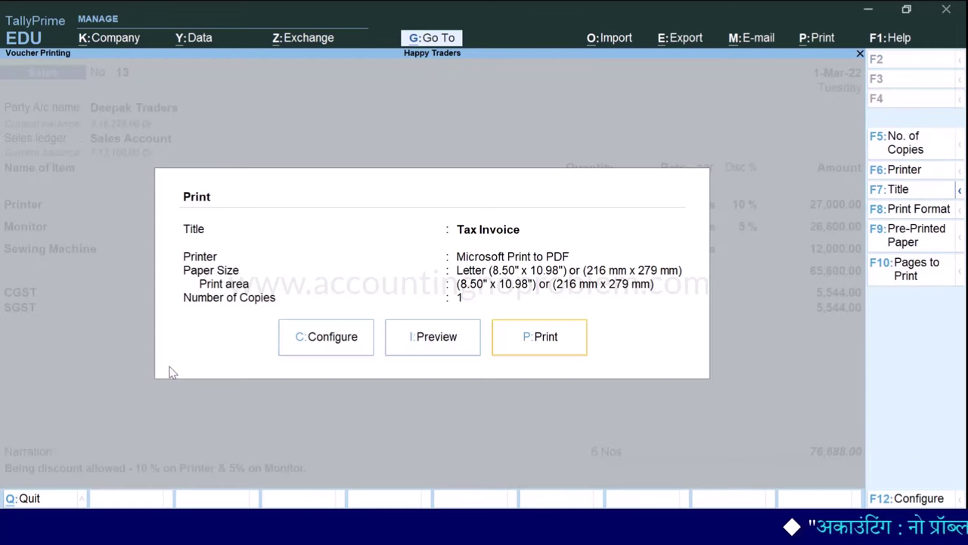
key(i)
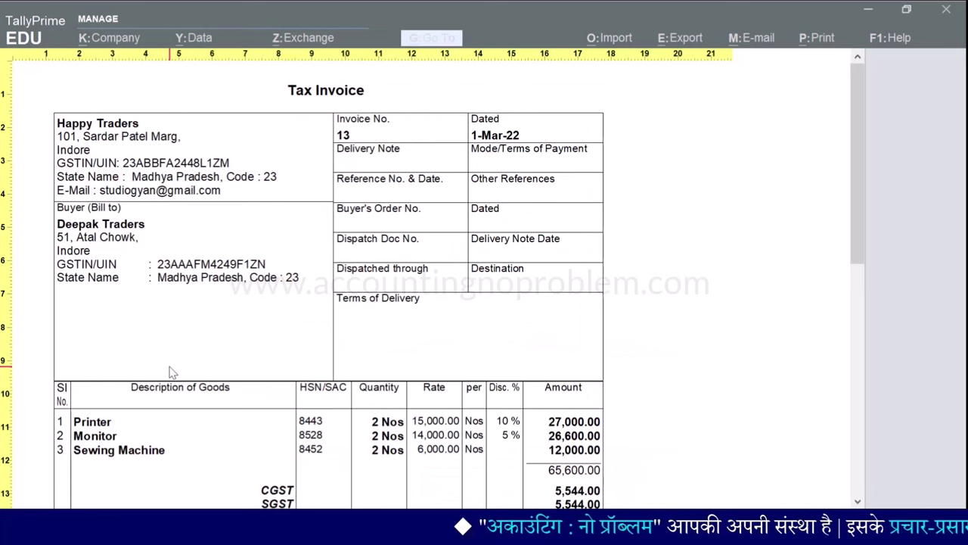
scroll(171, 372, down, 5)
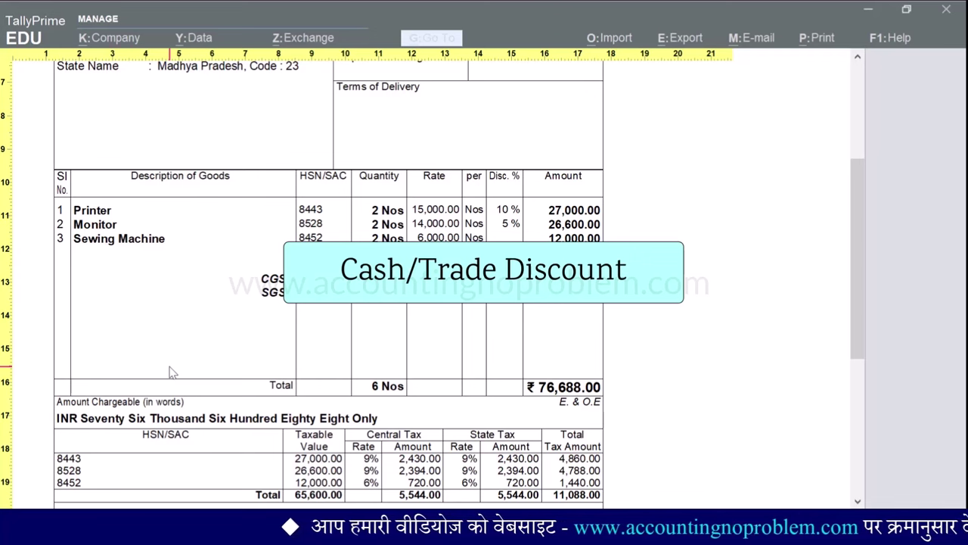
- Leave the preview and give voucher 14 Deepak Traders as party and Sales Account as ledger
key(Escape)
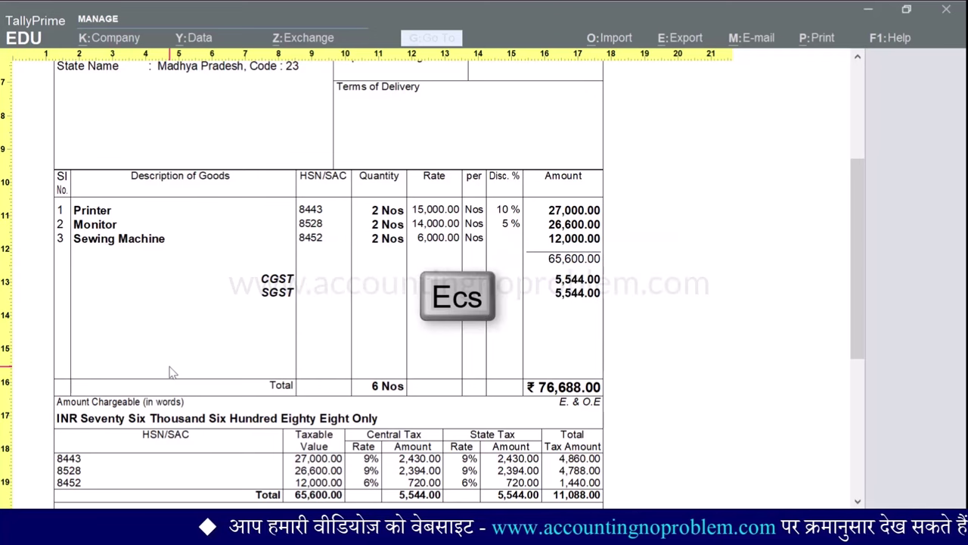
key(Escape)
key(Escape)
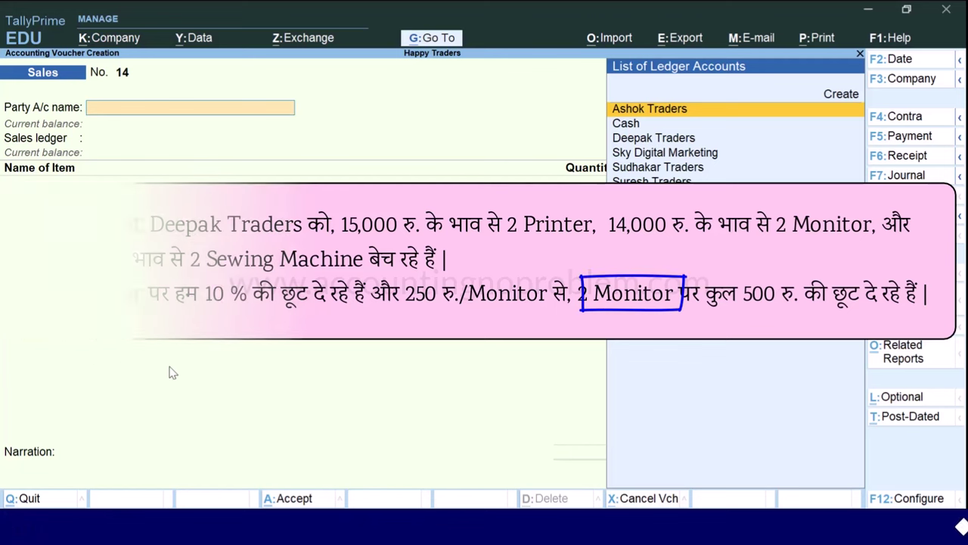
key(Down)
key(Down)
key(Return)
key(ctrl+a)
key(ctrl+a)
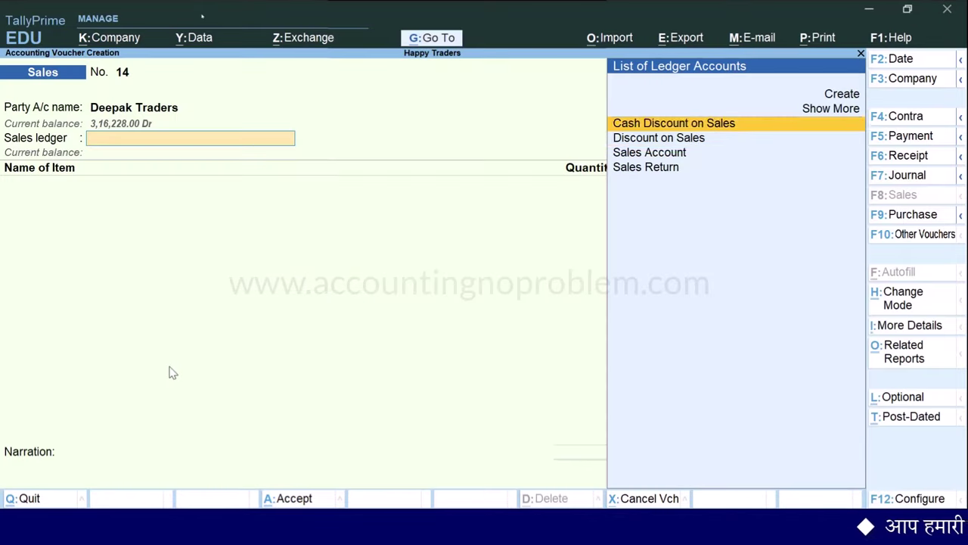
key(Down)
key(Down)
key(Return)
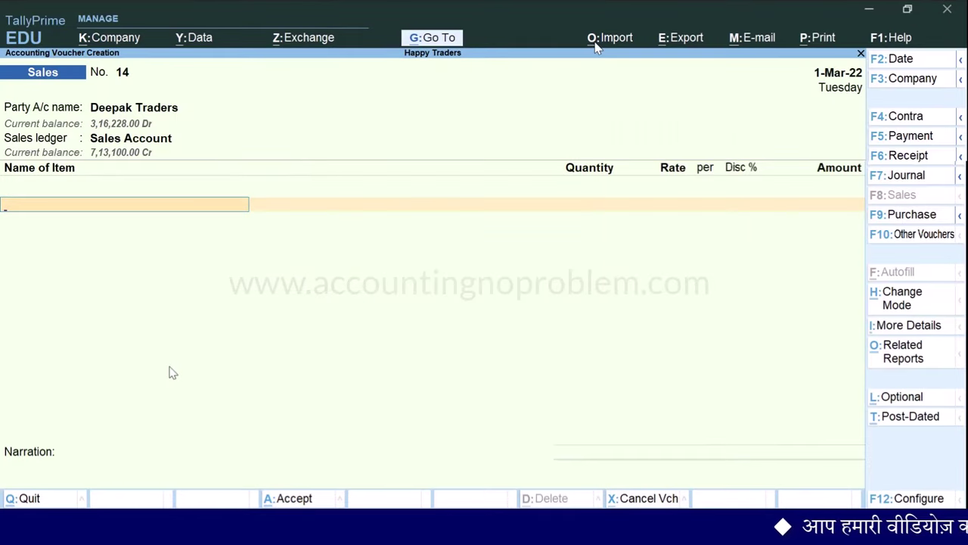
key(F11)
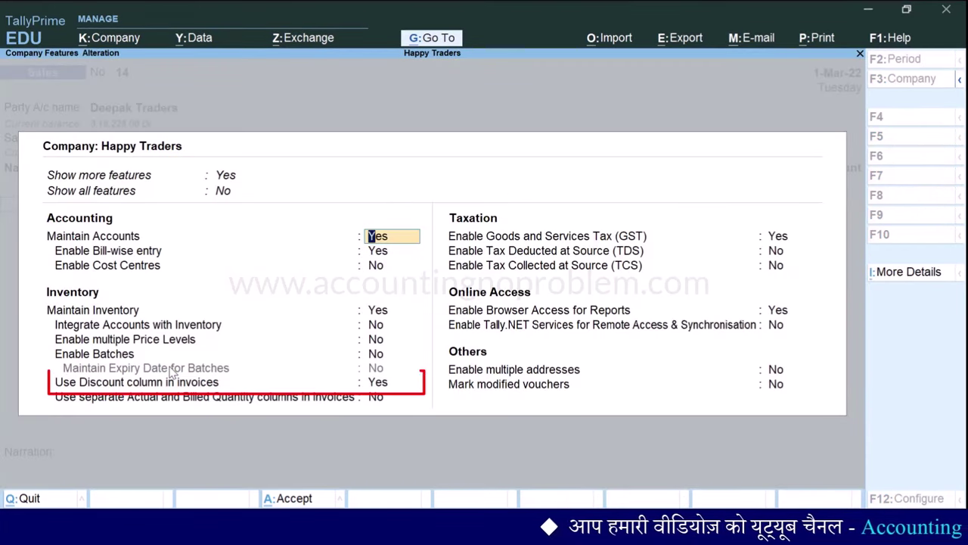
- Set Use Discount column in invoices to No and save the features
key(Down)
key(Down)
key(Down)
key(Down)
key(Down)
key(Down)
key(Down)
text(no)
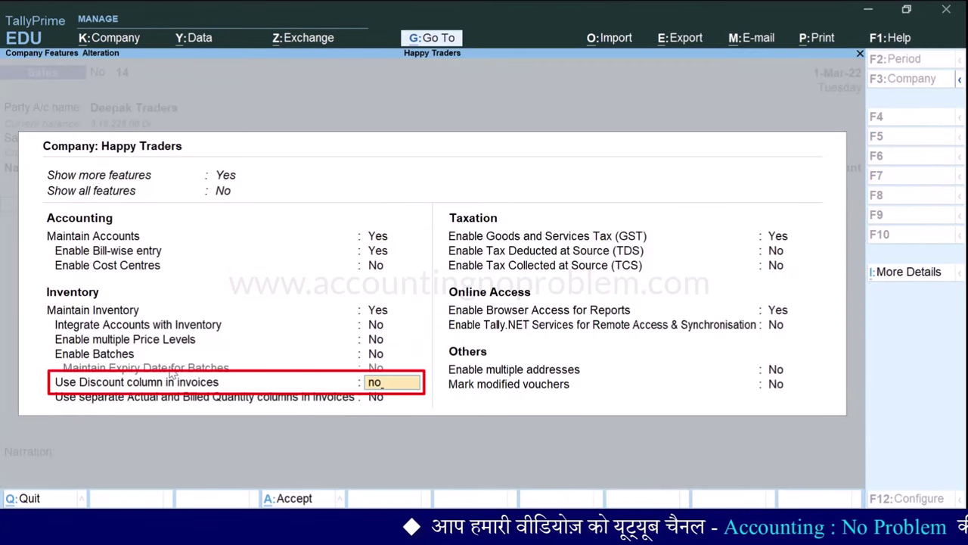
key(ctrl+a)
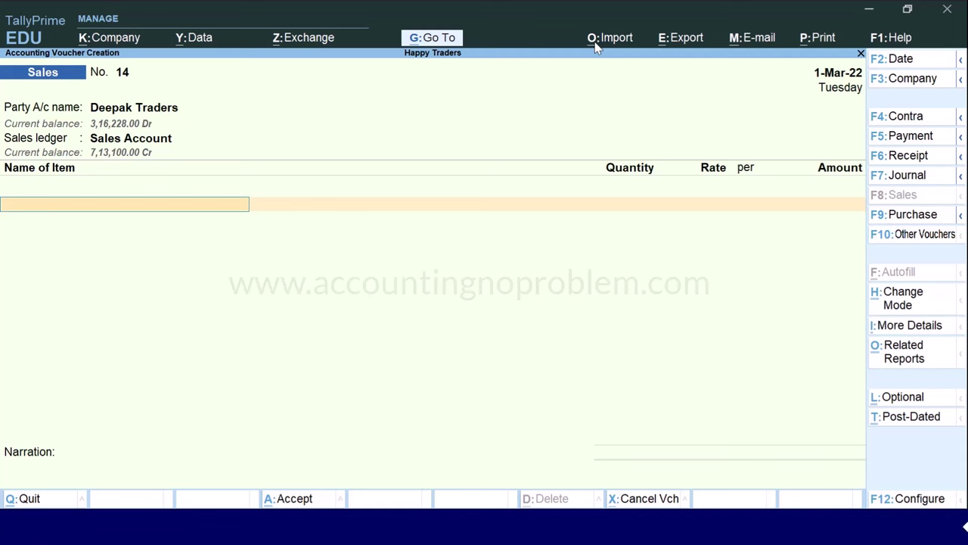
- In voucher configuration, turn on Show more configurations and Provide Cash/Trade Discount
key(F12)
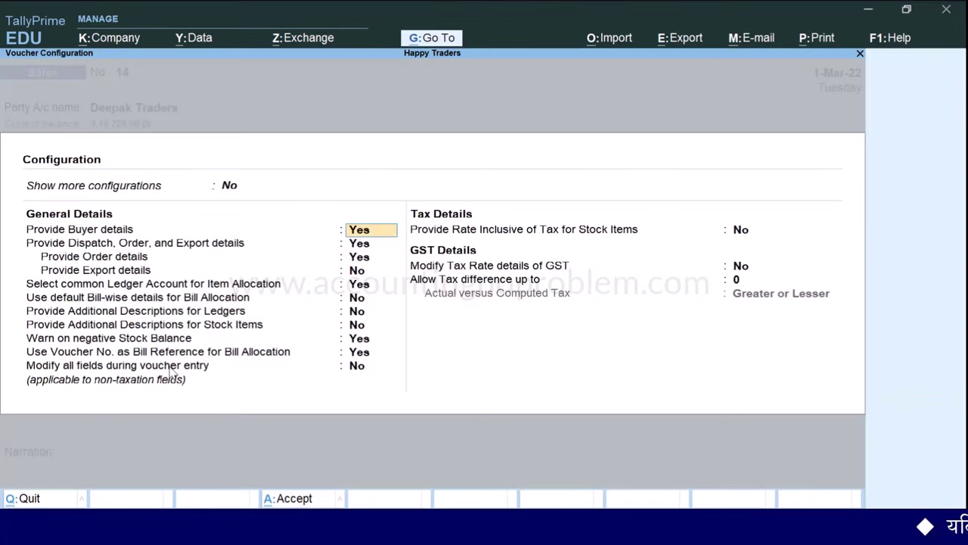
text(yes)
key(Return)
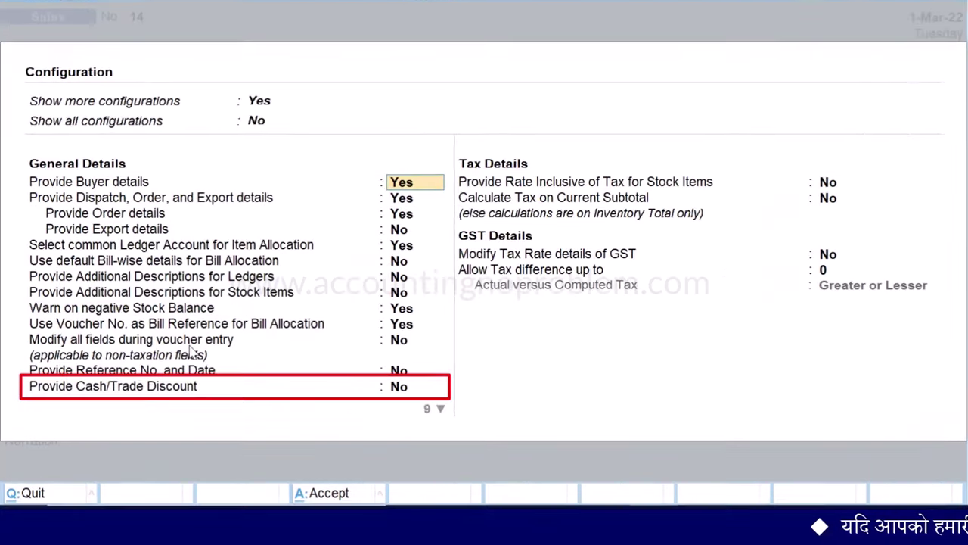
key(Return)
key(Return)
key(Return)
key(Return)
key(Return)
key(Return)
key(Return)
key(Return)
key(Return)
key(Return)
key(Return)
key(Return)
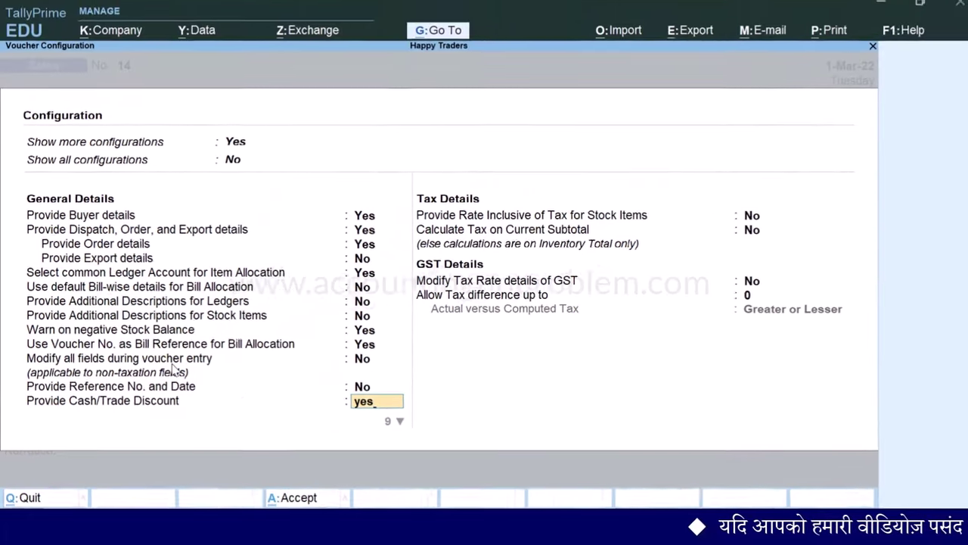
key(ctrl+a)
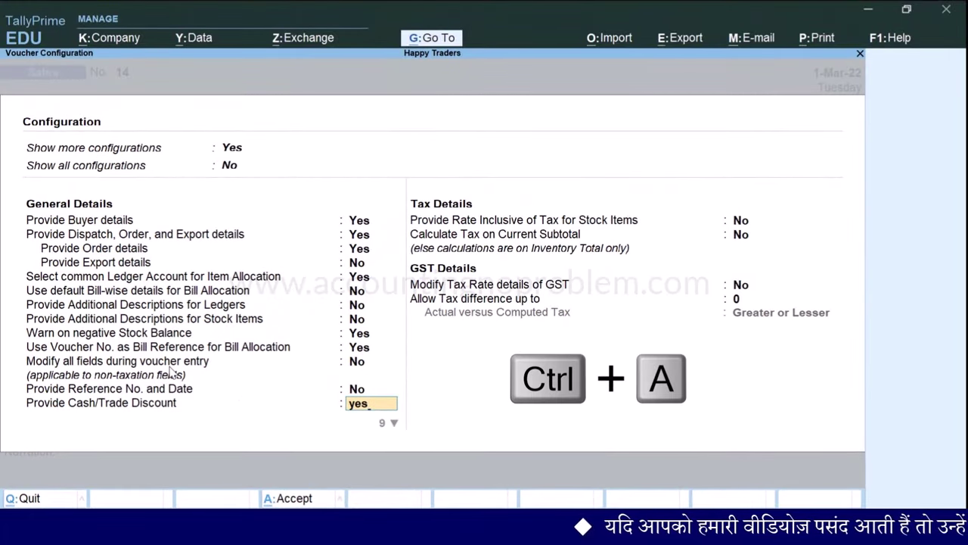
key(ctrl+a)
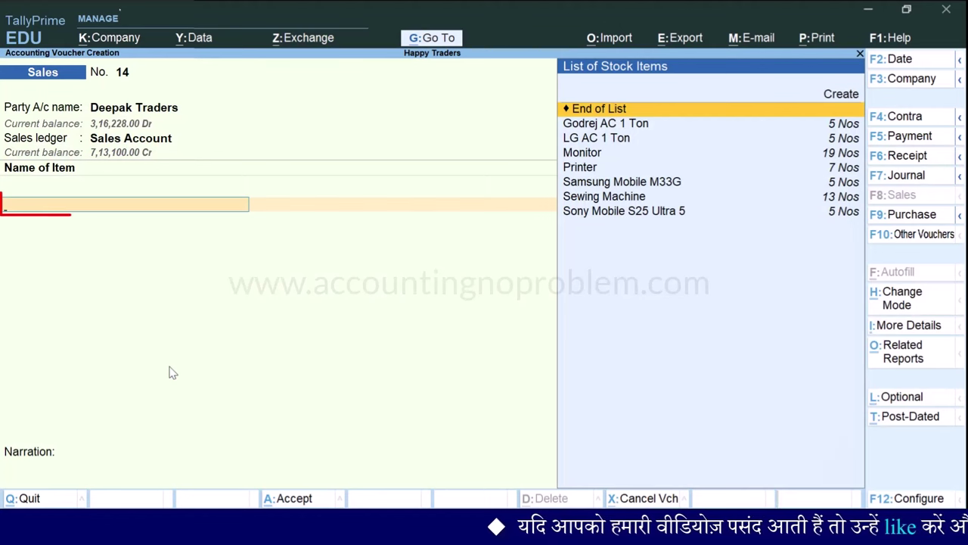
- Add 2 Printers with a 10% discount of 3,000.00
text(P)
key(Return)
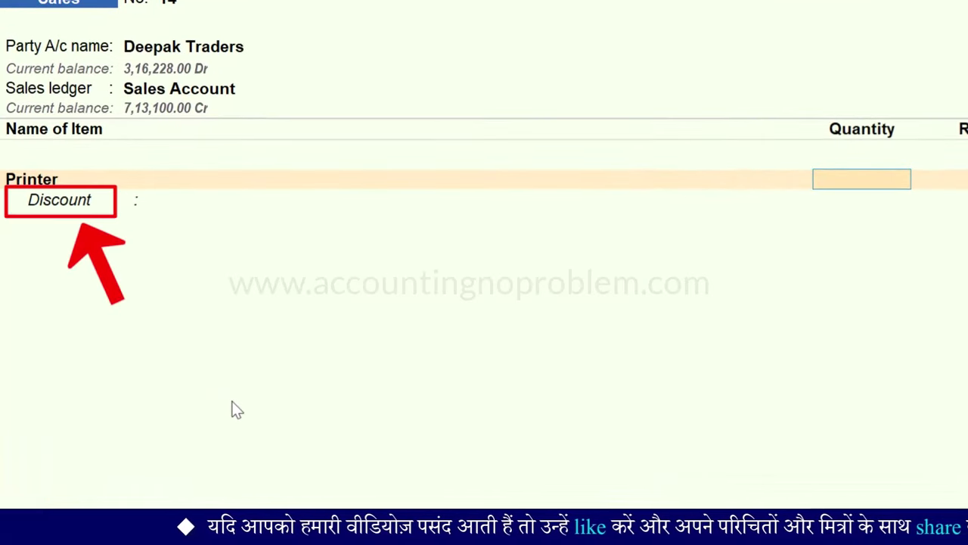
text(2)
key(Return)
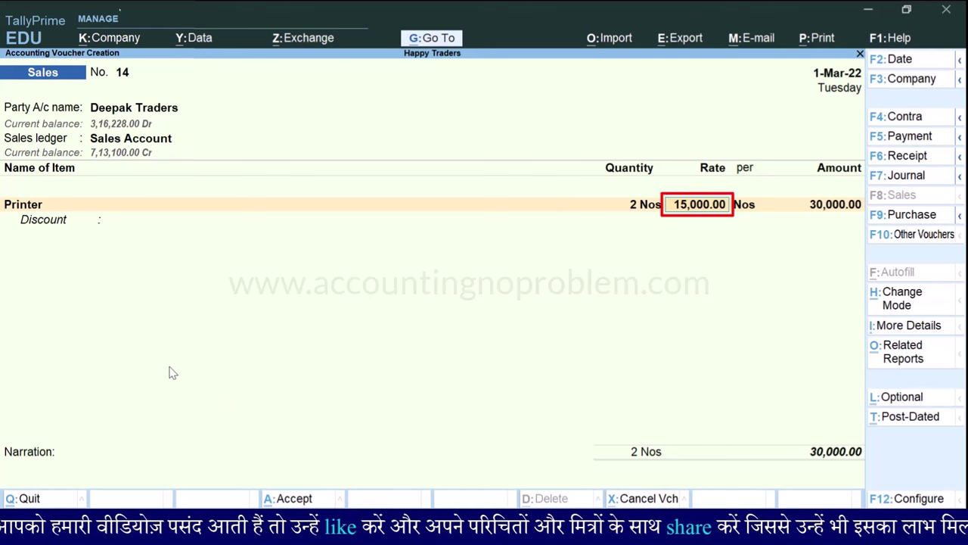
key(Return)
key(Return)
key(Return)
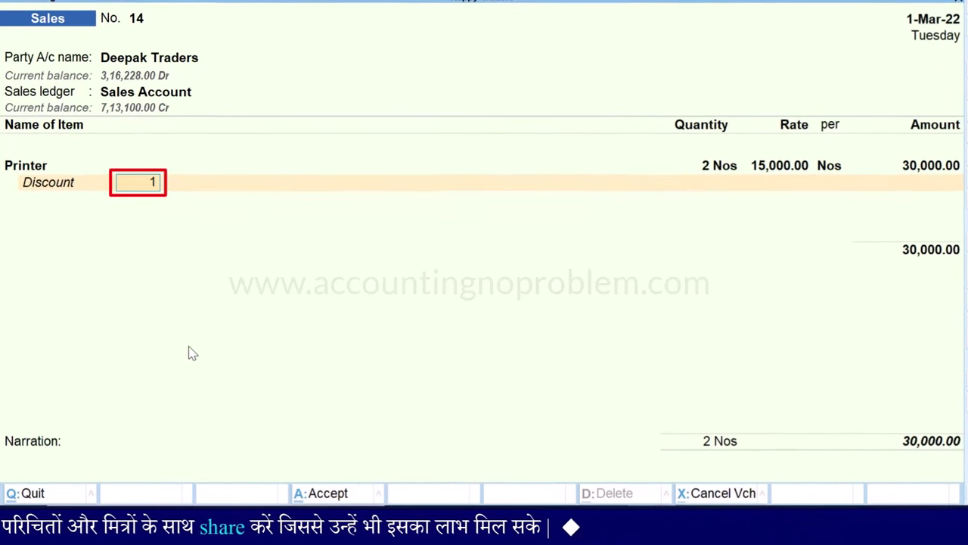
key(Return)
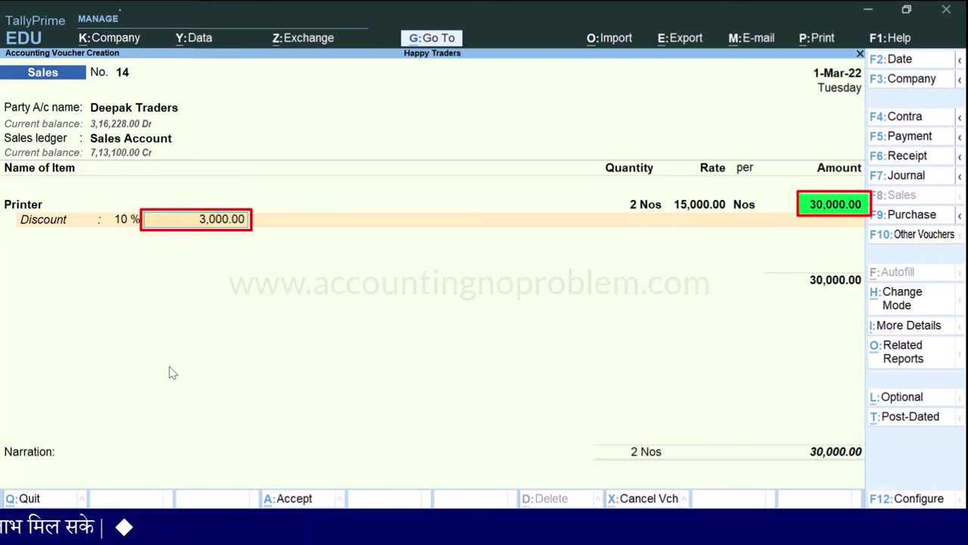
key(Return)
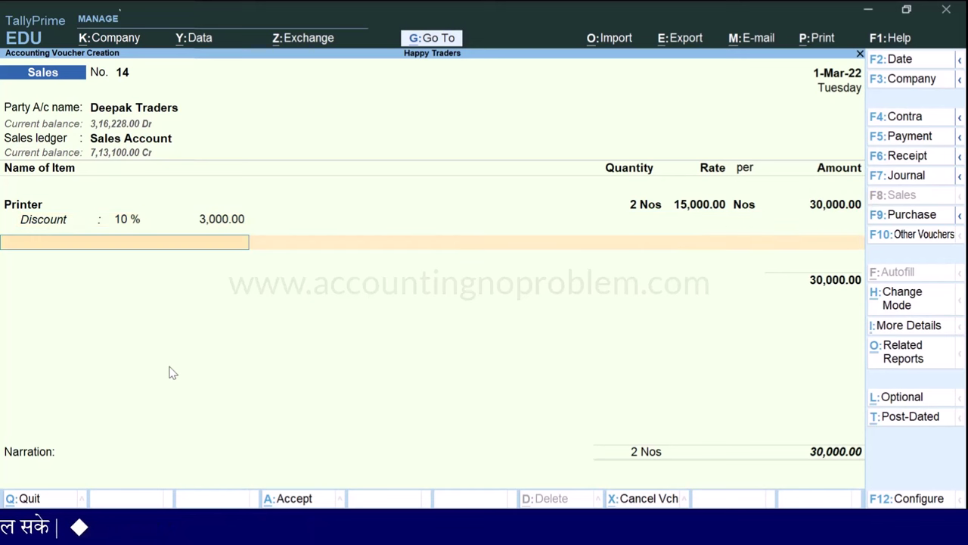
- Add 2 Monitors at 14,000.00 with a flat 500.00 discount
text(M)
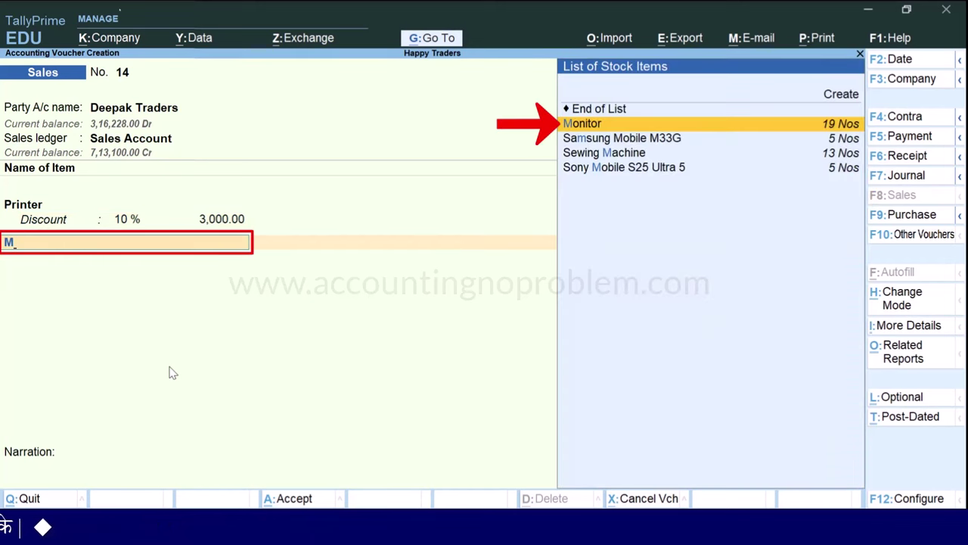
key(Return)
key(Return)
text(14000)
key(Return)
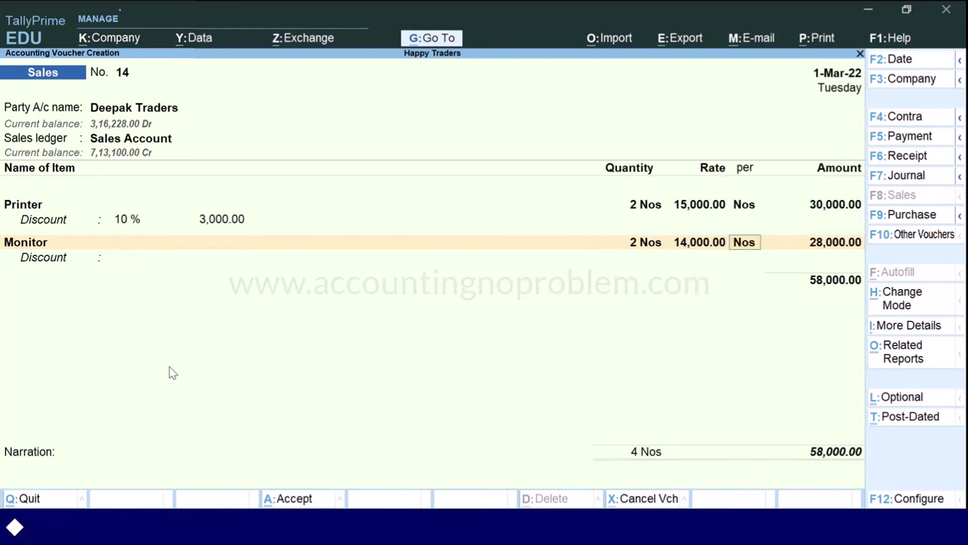
key(Return)
key(Return)
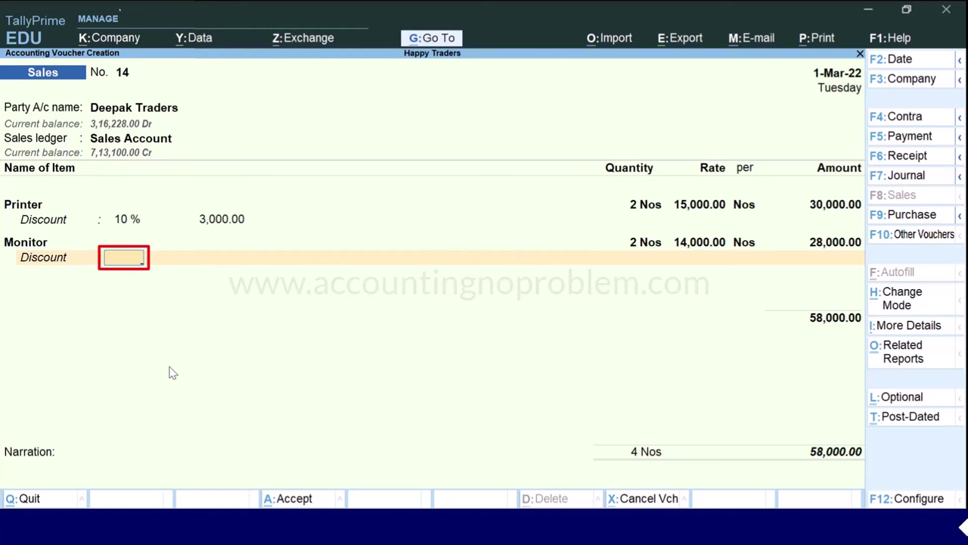
key(Return)
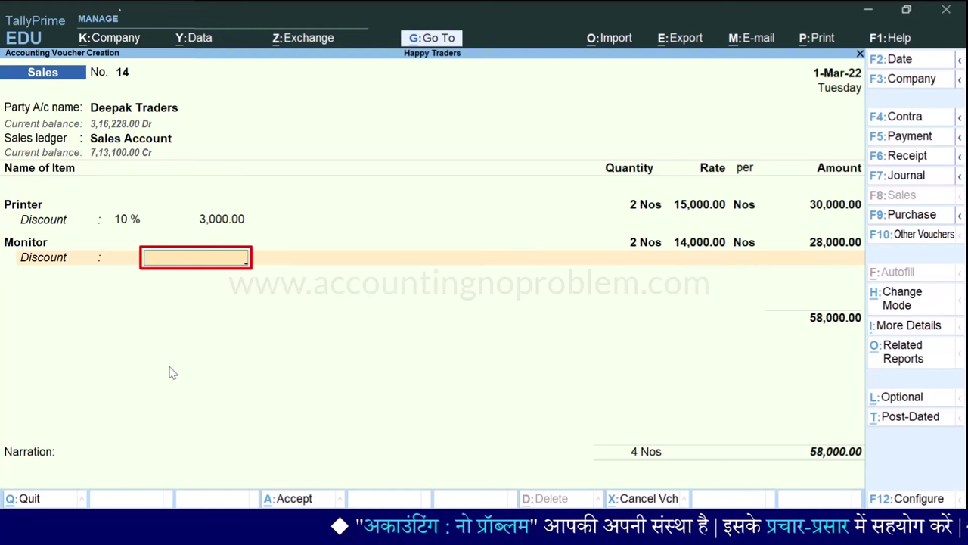
text(500)
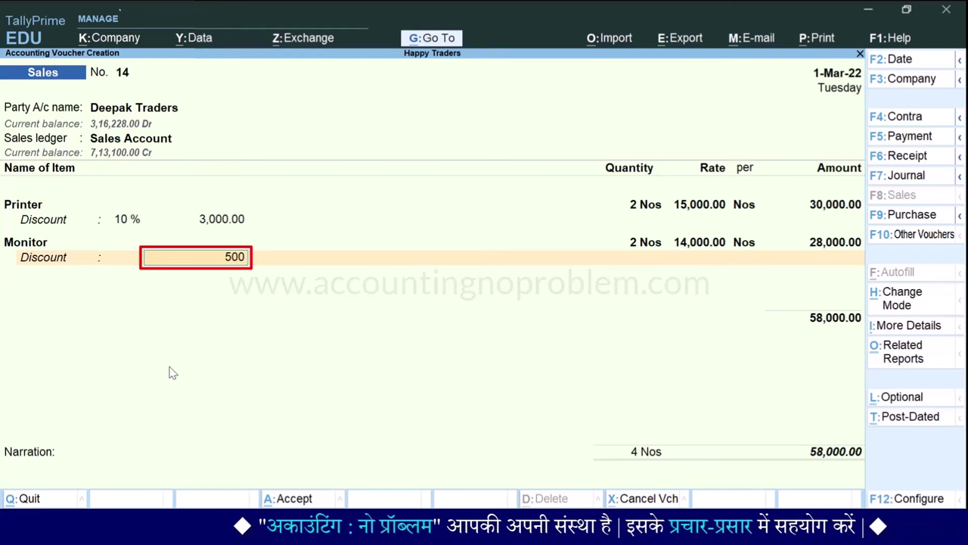
key(Return)
- Add 2 Sewing Machines at 6,000.00 with no discount
text(S)
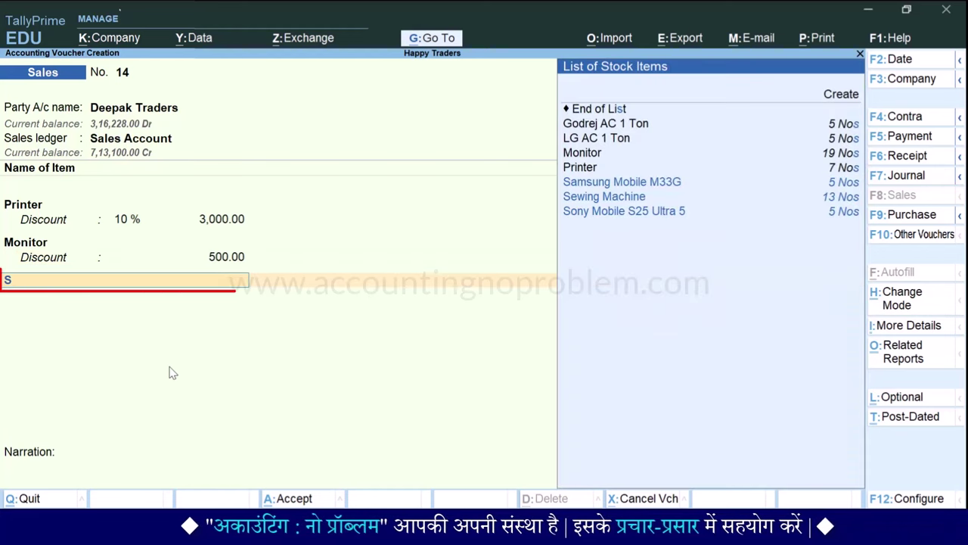
key(Down)
key(Return)
text(2)
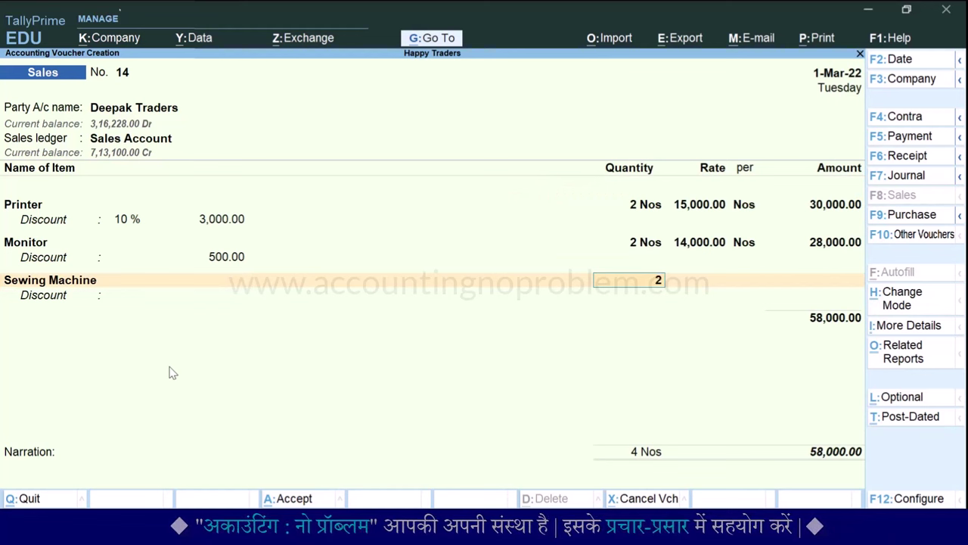
key(Return)
key(Return)
key(Return)
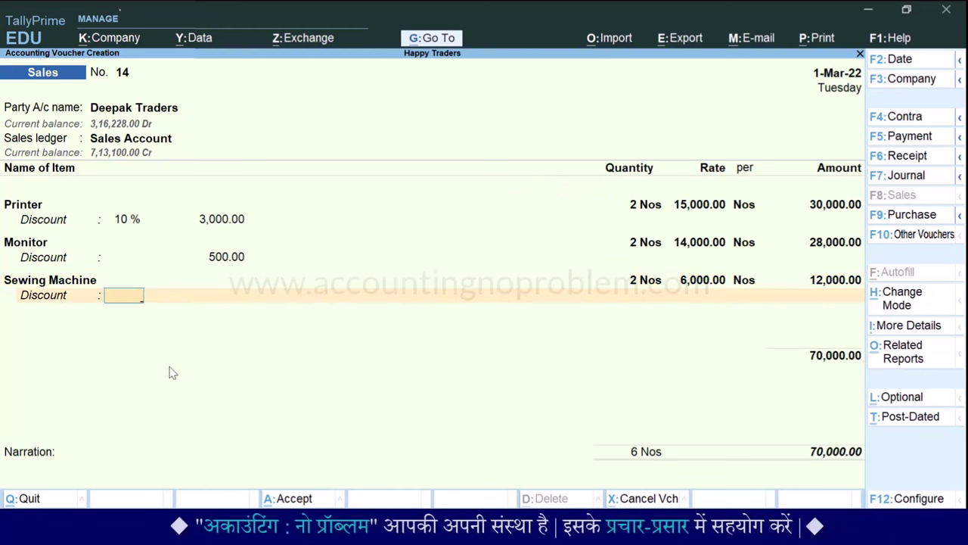
key(Return)
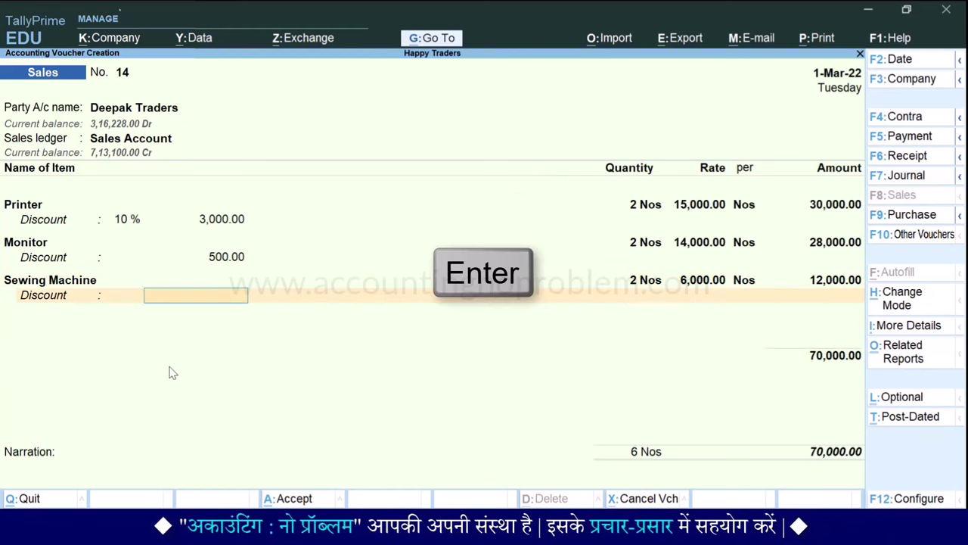
key(Return)
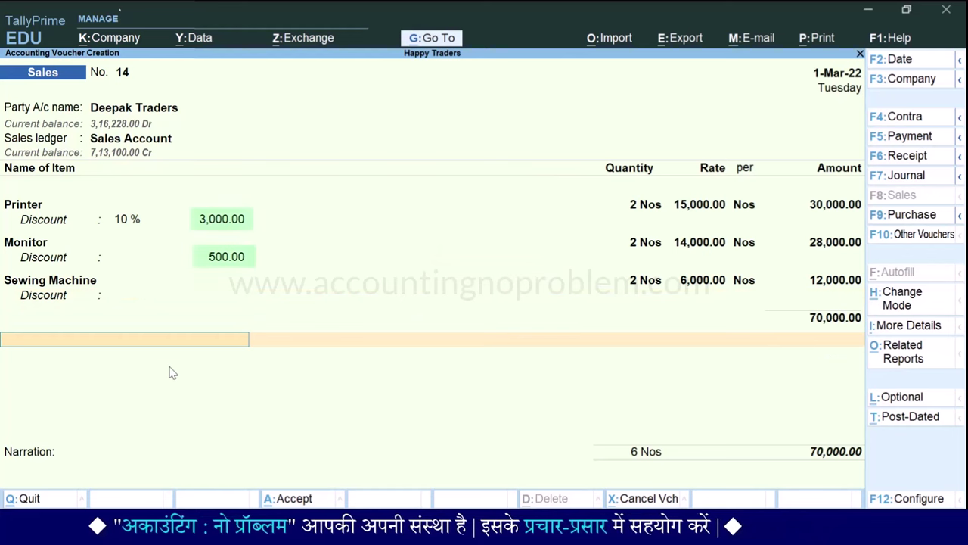
- Create ledger Cash/Trade Discount on Sales under Indirect Expenses, type Discount, deducting 3,500.00
key(space)
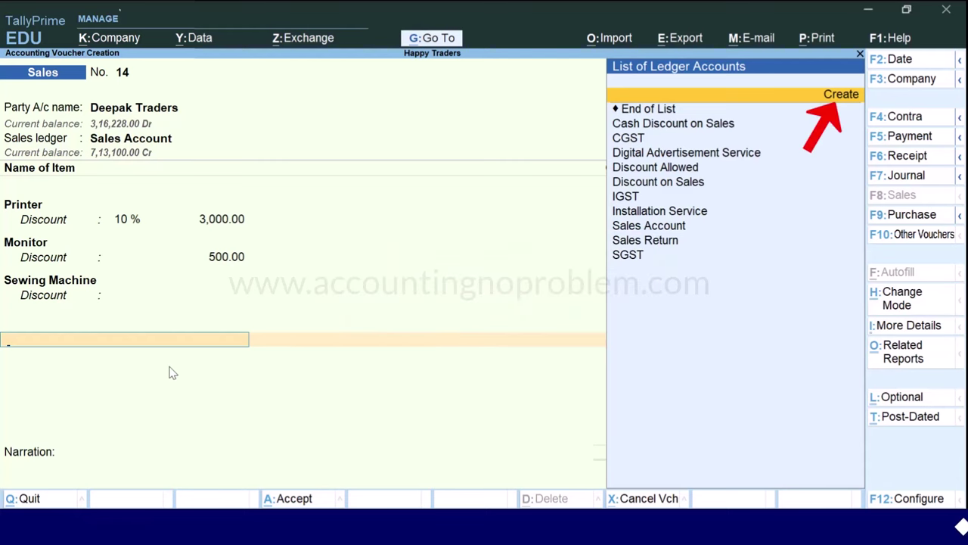
key(alt+c)
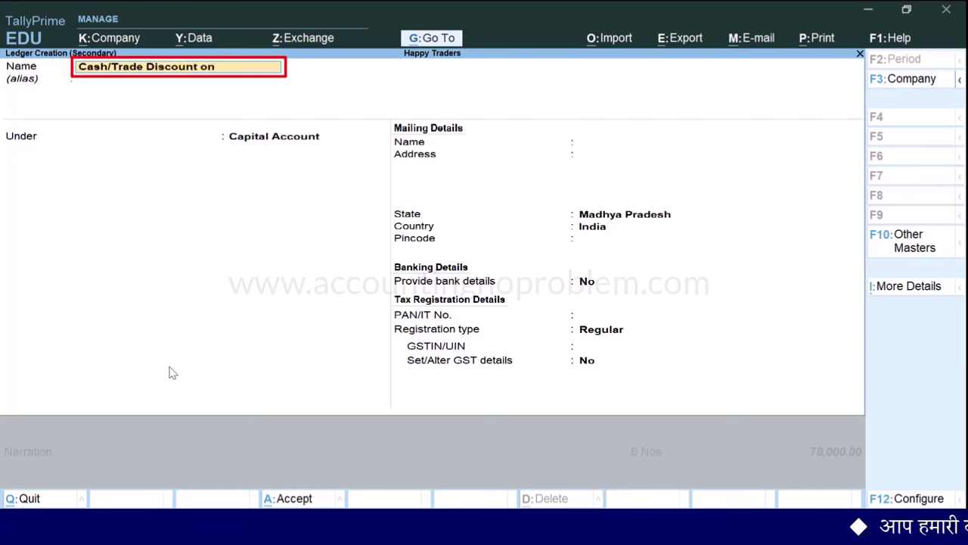
key(Return)
key(Return)
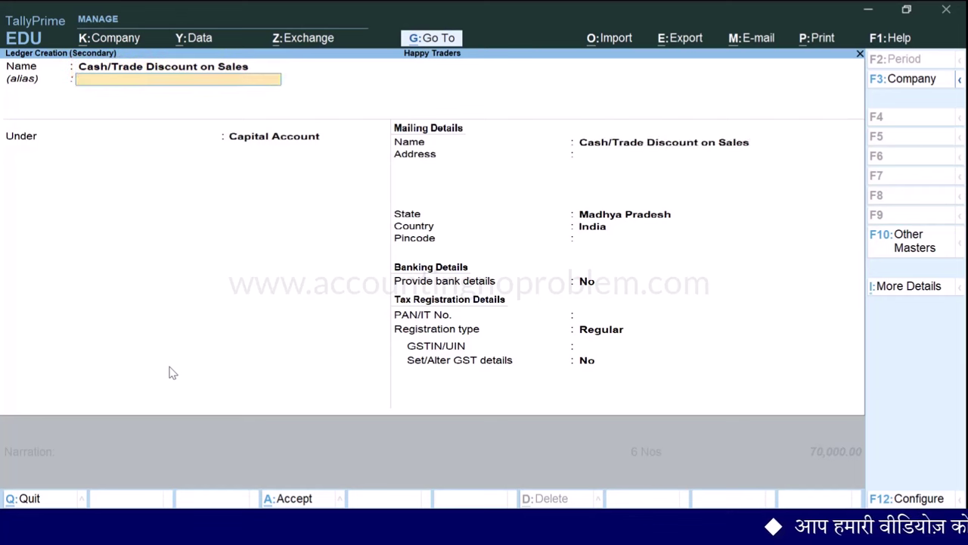
text(I)
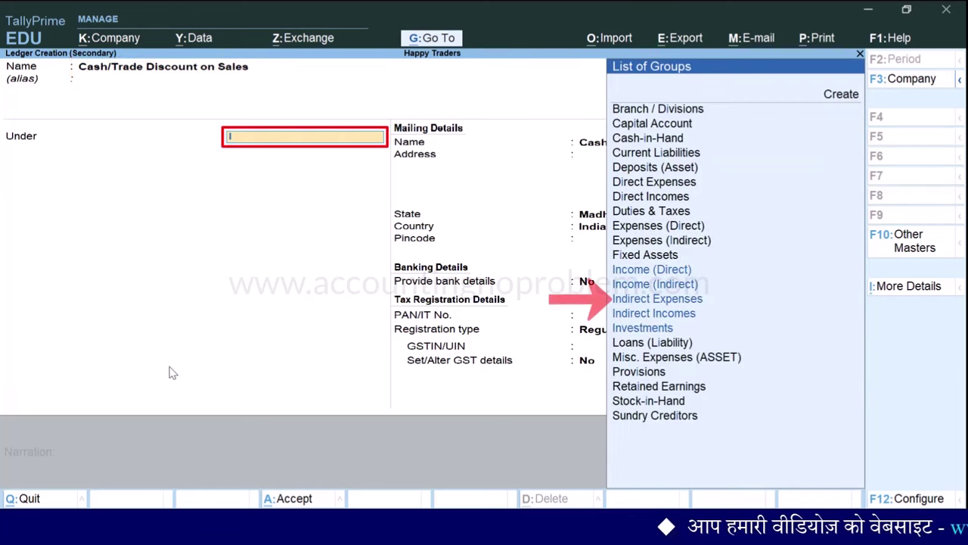
key(Down)
key(Return)
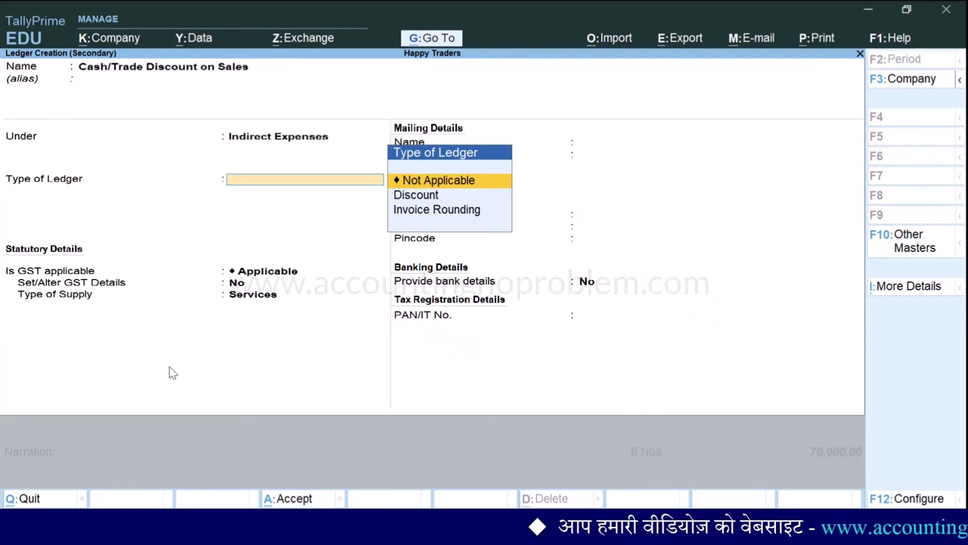
key(Down)
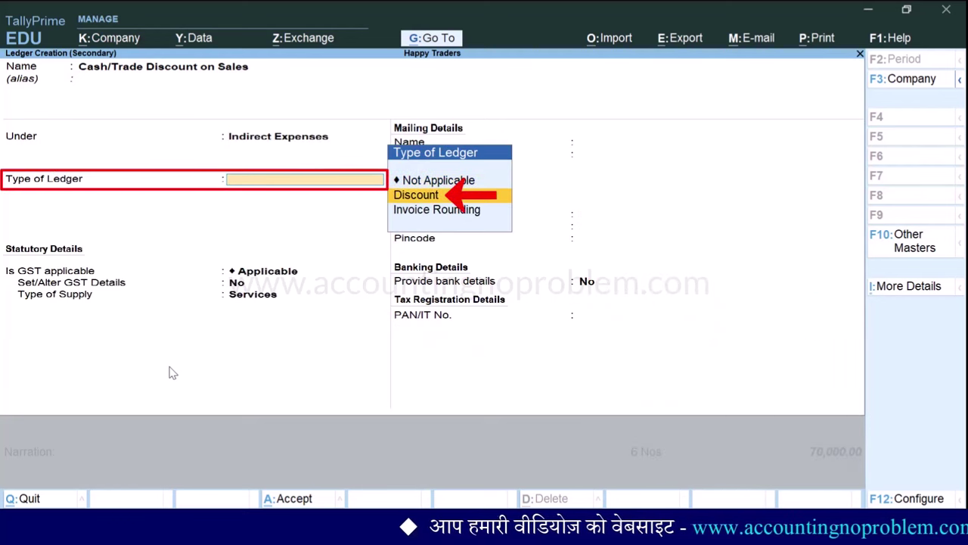
key(Return)
key(ctrl+a)
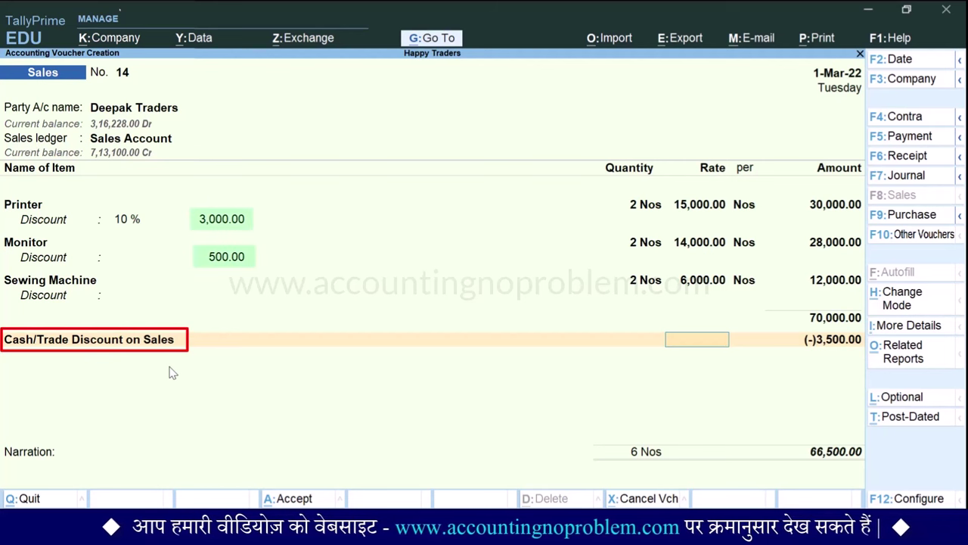
- Keep the (-)3,500.00 trade discount and add CGST of 5,625.00 to voucher 14
key(Return)
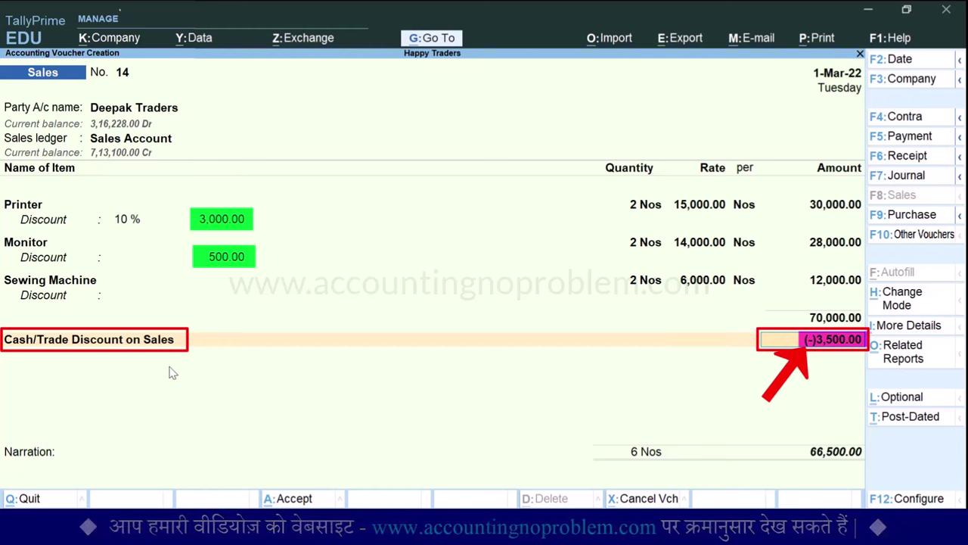
key(Return)
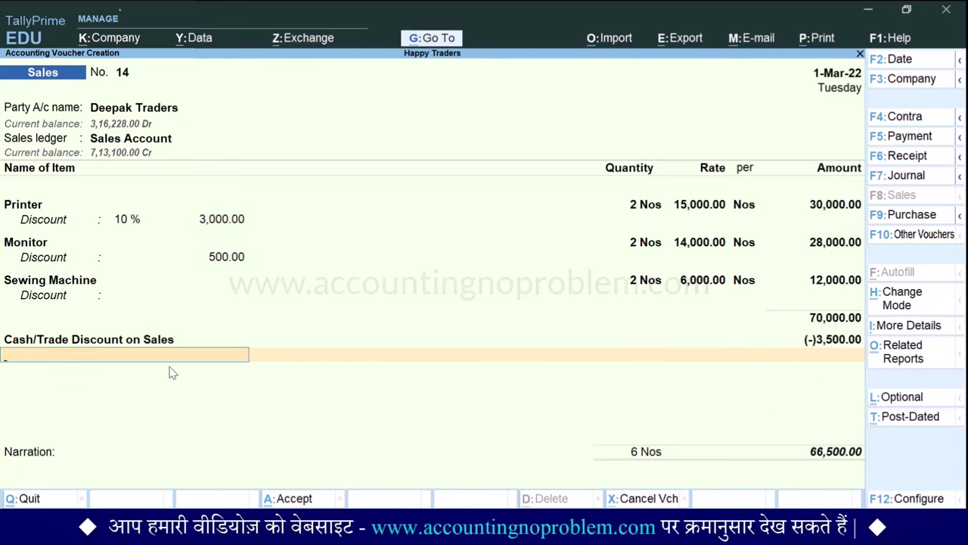
text(C)
key(Down)
key(Down)
key(Return)
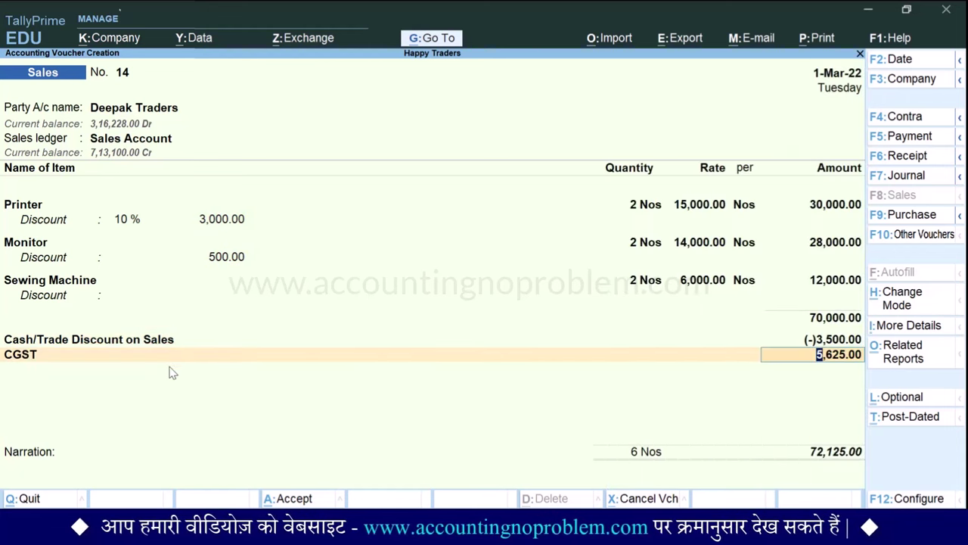
key(Return)
- Add SGST of 5,625.00, review the detailed GST tax analysis, and complete bill-wise allocation
text(S)
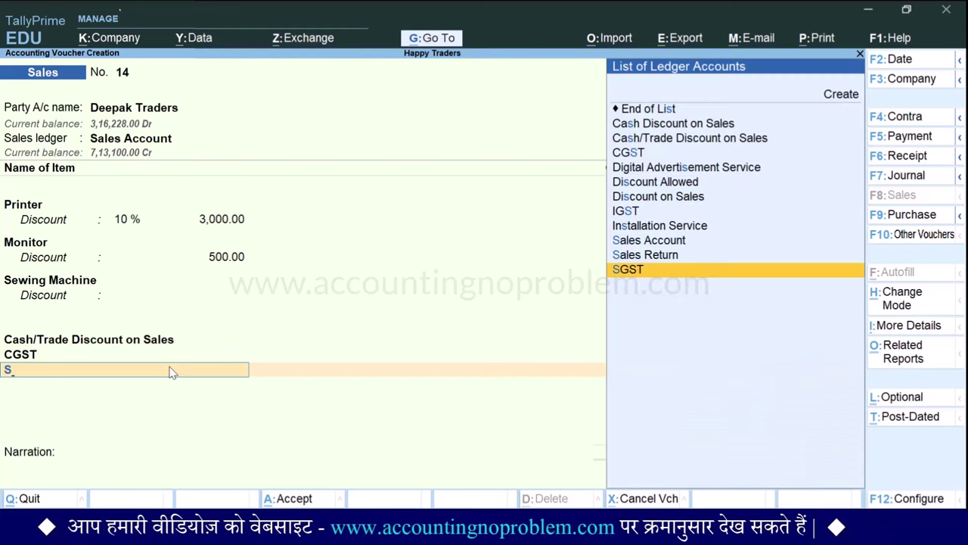
key(Return)
key(Return)
key(alt+a)
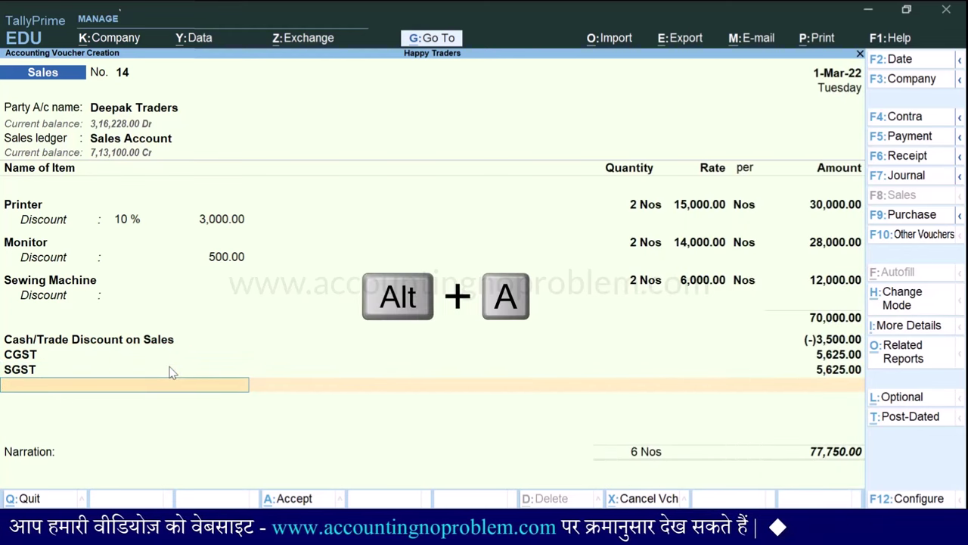
key(alt+f5)
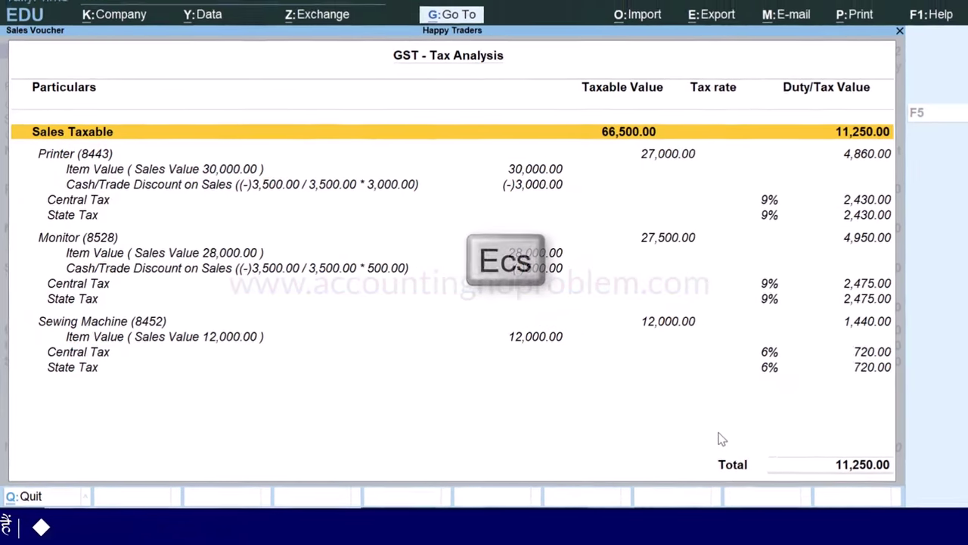
key(Escape)
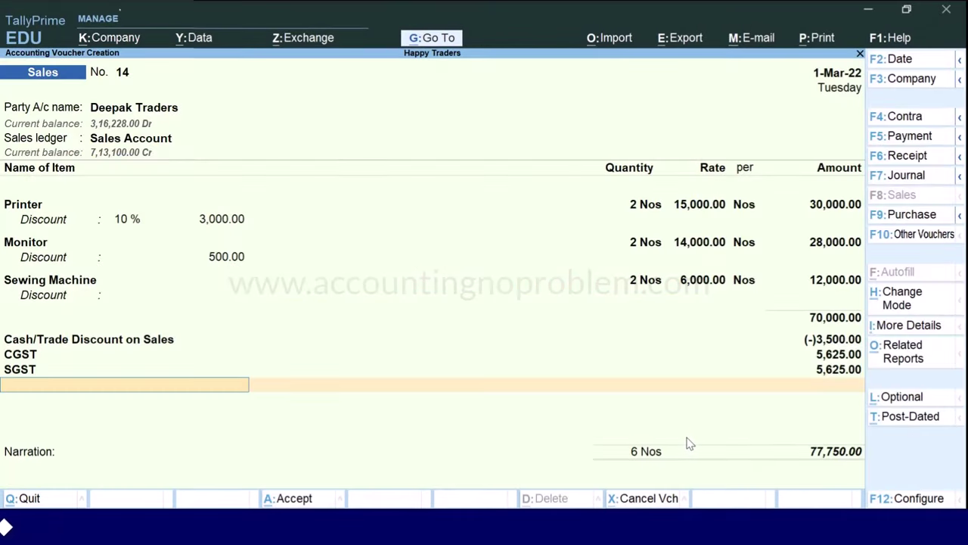
key(Return)
key(Return)
key(Return)
key(Return)
key(Return)
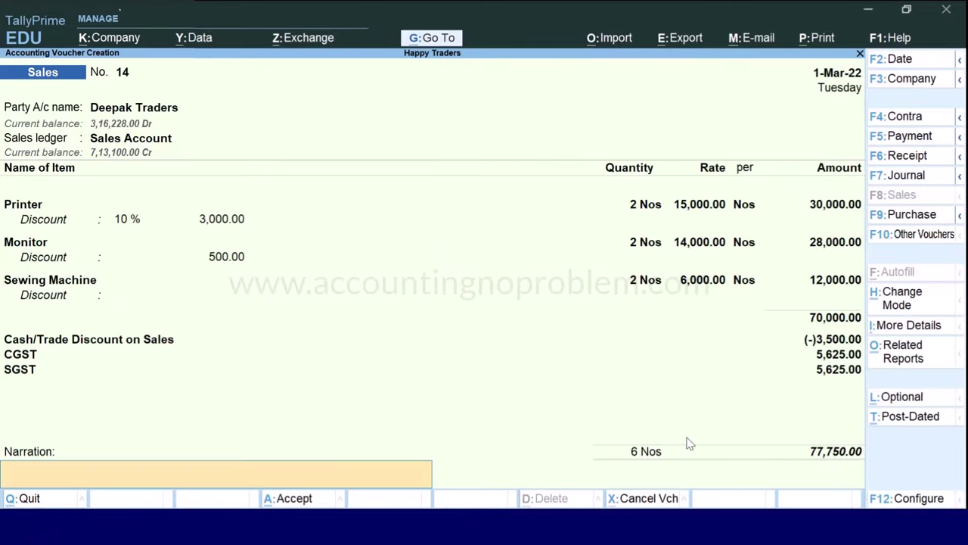
key(Return)
- Save voucher 14 and start Sales voucher 15 for Deepak Traders using Sales Account
key(y)
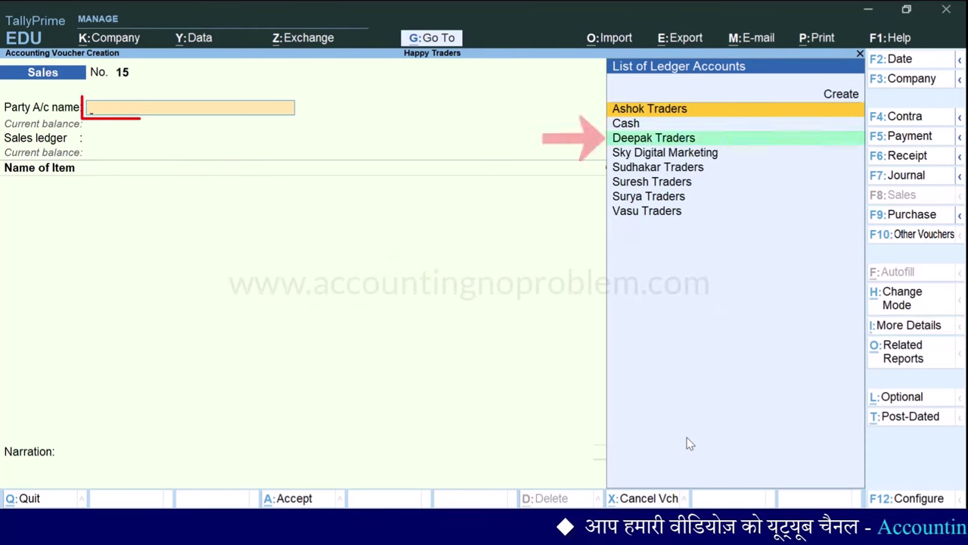
key(Down)
key(Down)
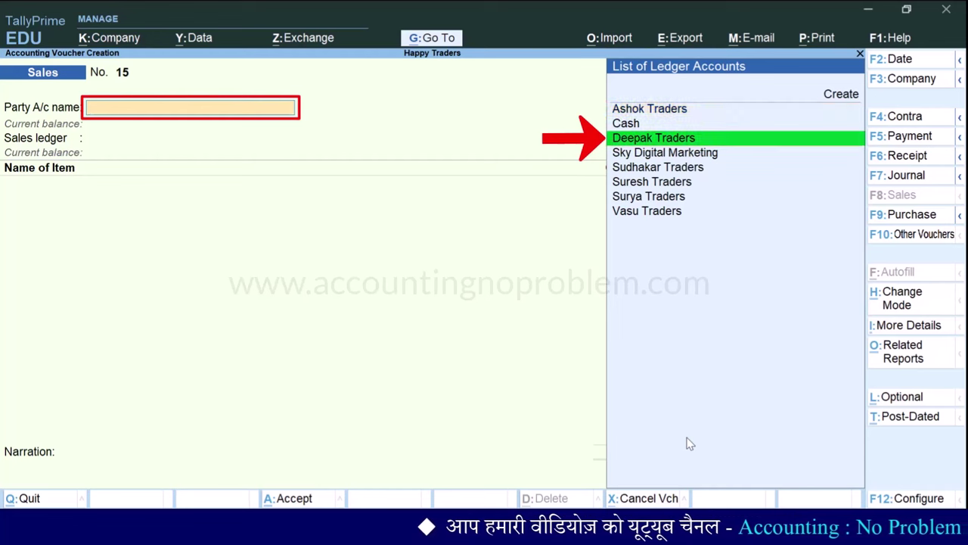
key(Return)
key(Down)
key(Down)
key(Return)
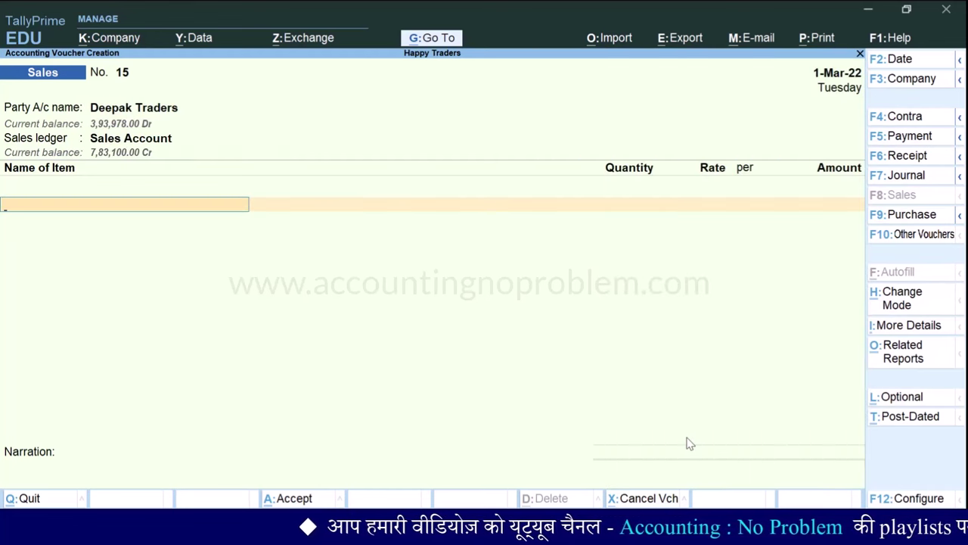
- Add Printer, 2 Nos at 15,000.00, for an amount of 30,000.00
text(P)
key(Return)
text(2)
key(Return)
key(Return)
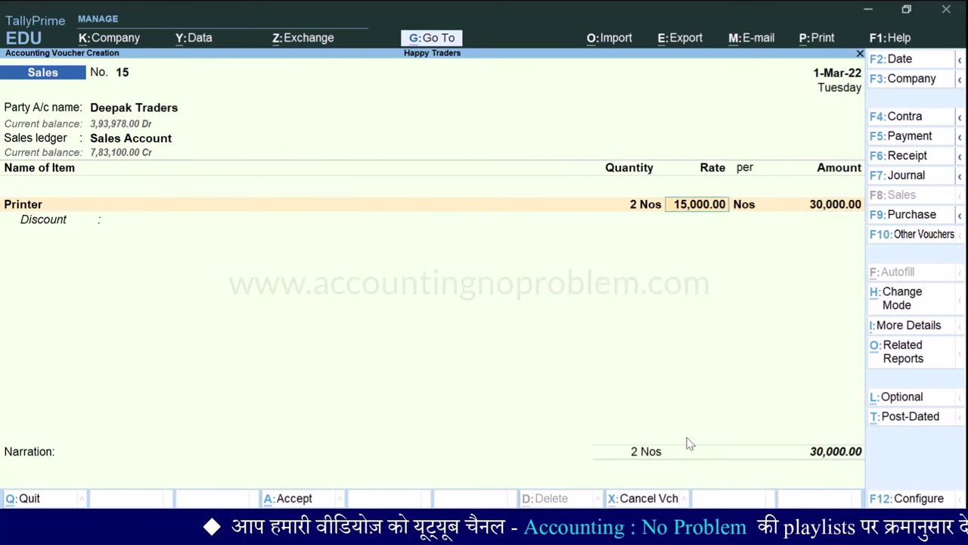
key(Return)
key(Return)
key(Return)
text(M)
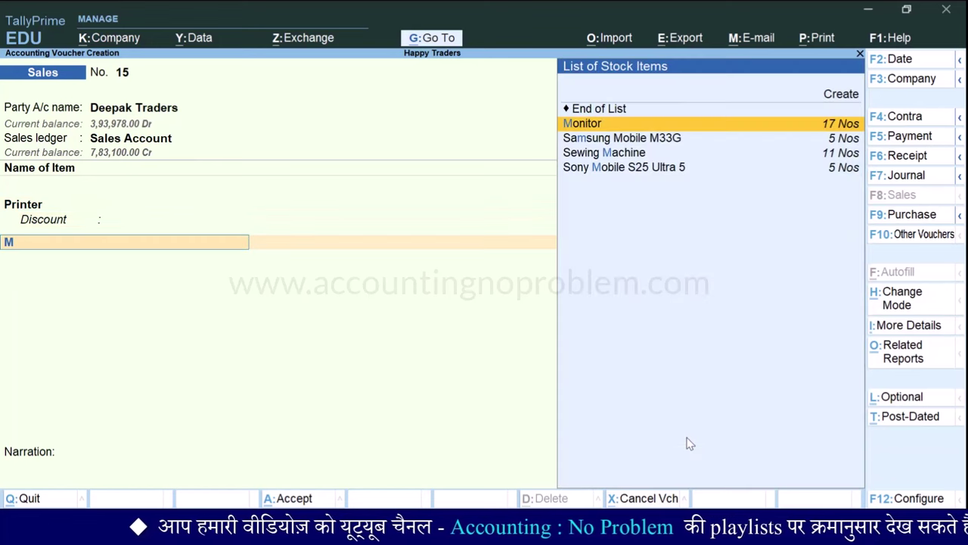
key(Return)
text(2)
- Add Monitor and Sewing Machine, 2 Nos each, bringing the total to 70,000.00
key(Return)
key(Return)
key(Return)
key(Return)
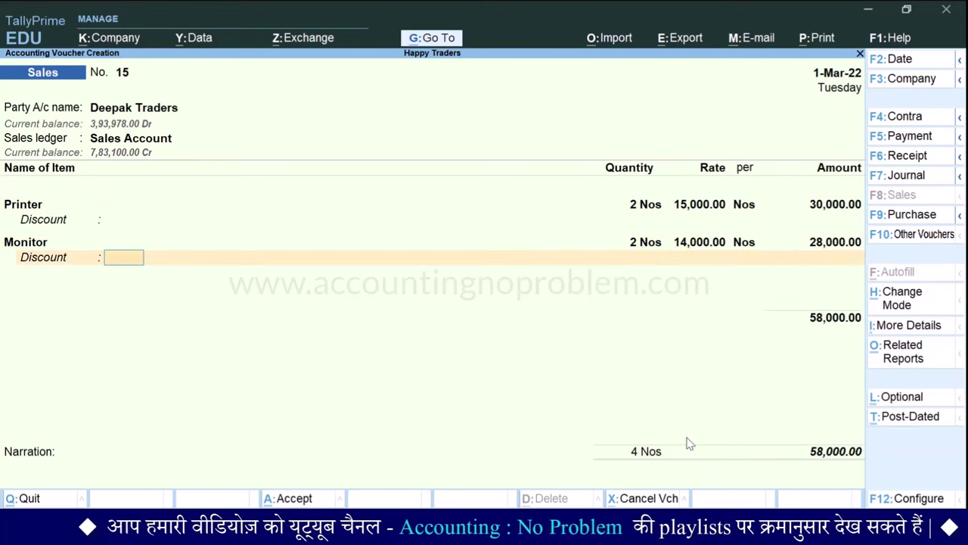
key(Return)
text(S)
key(Down)
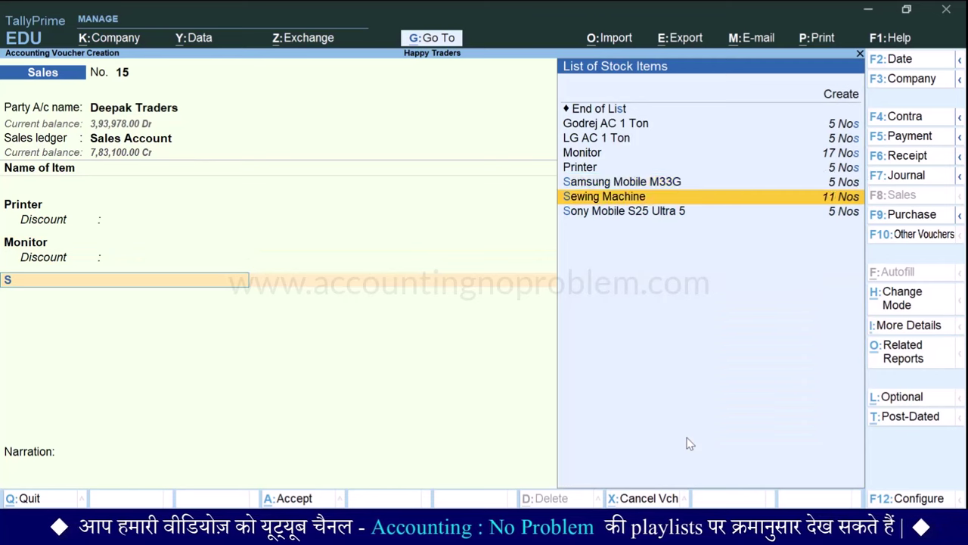
key(Return)
text(2)
key(Return)
key(Return)
key(Return)
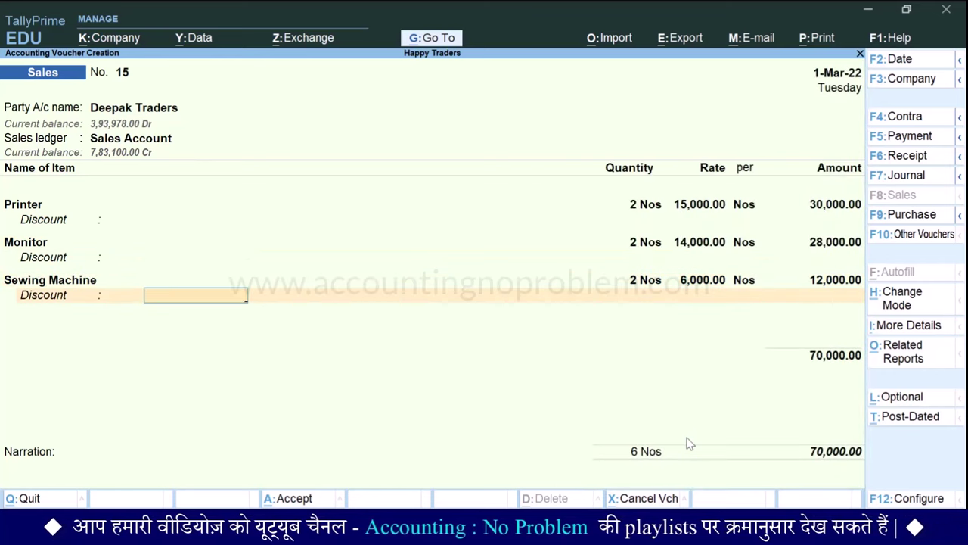
key(Return)
key(Return)
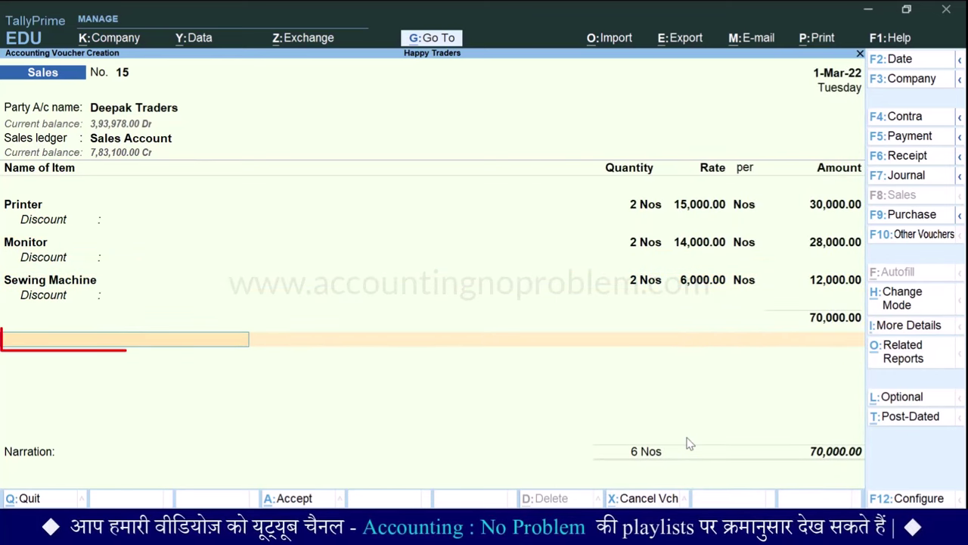
key(alt+c)
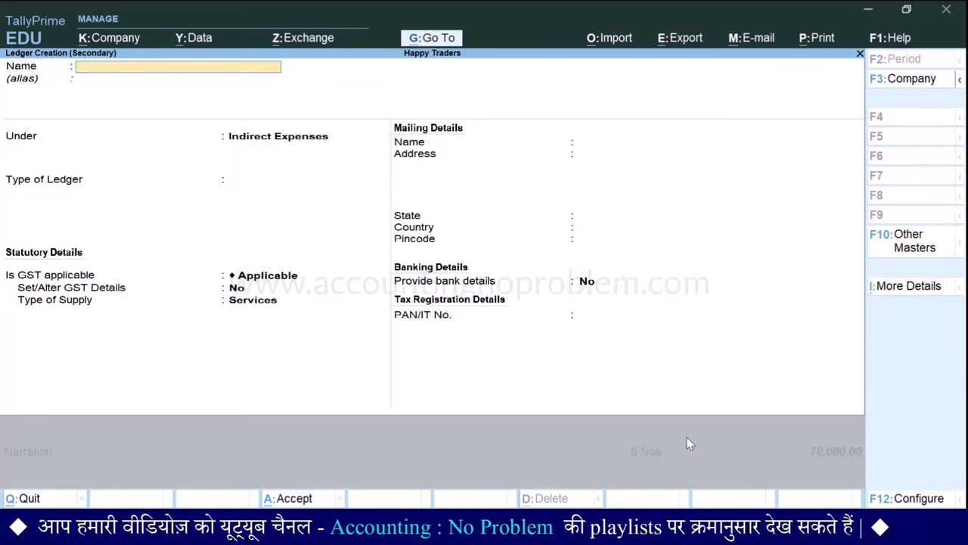
- Name the new ledger 'Discount Allowed on Sales' under Indirect Expenses, ledger type Not Applicable
text(Discount Allowed)
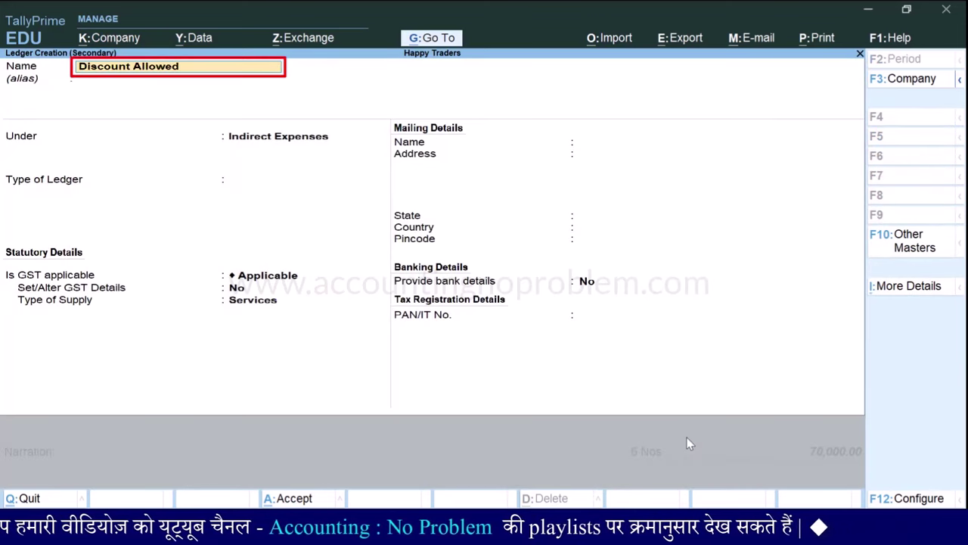
text( on Sales)
key(Return)
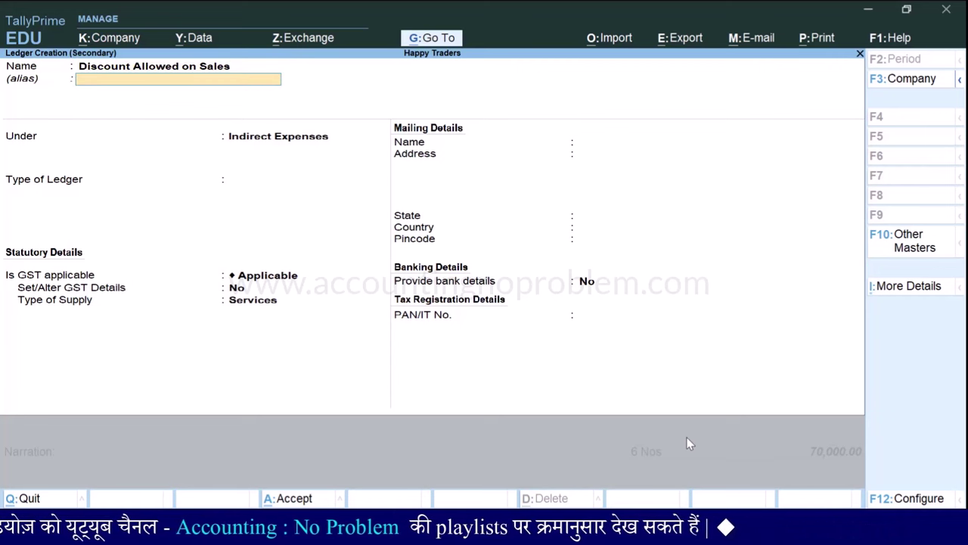
key(Return)
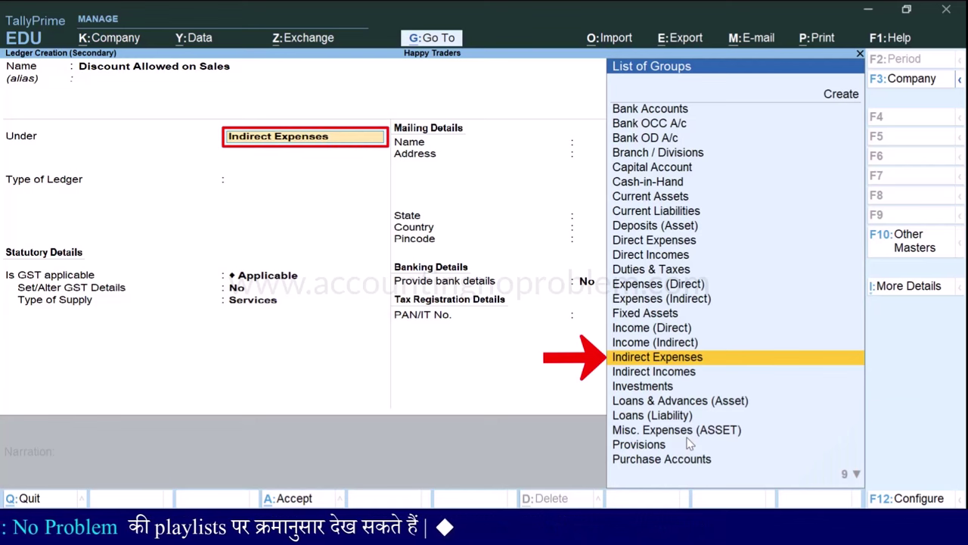
key(Return)
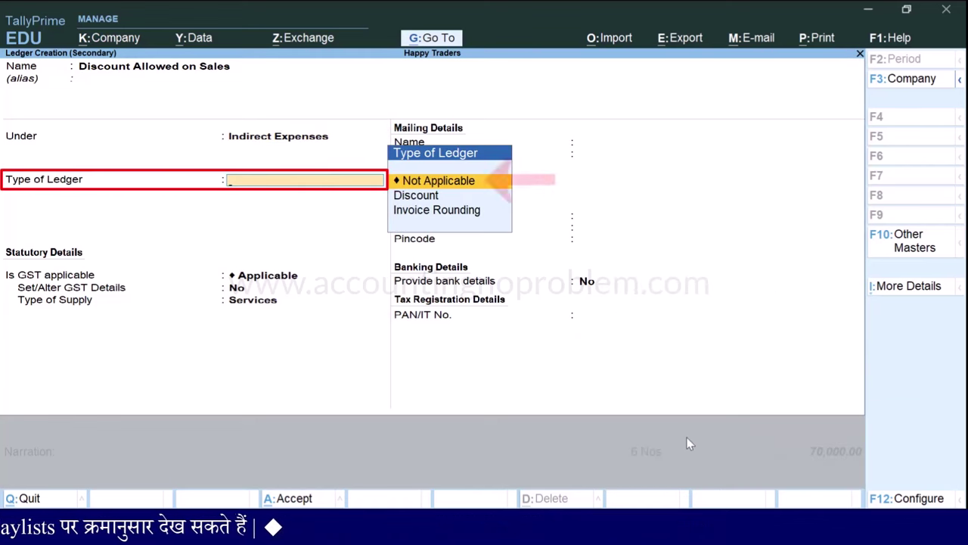
key(Return)
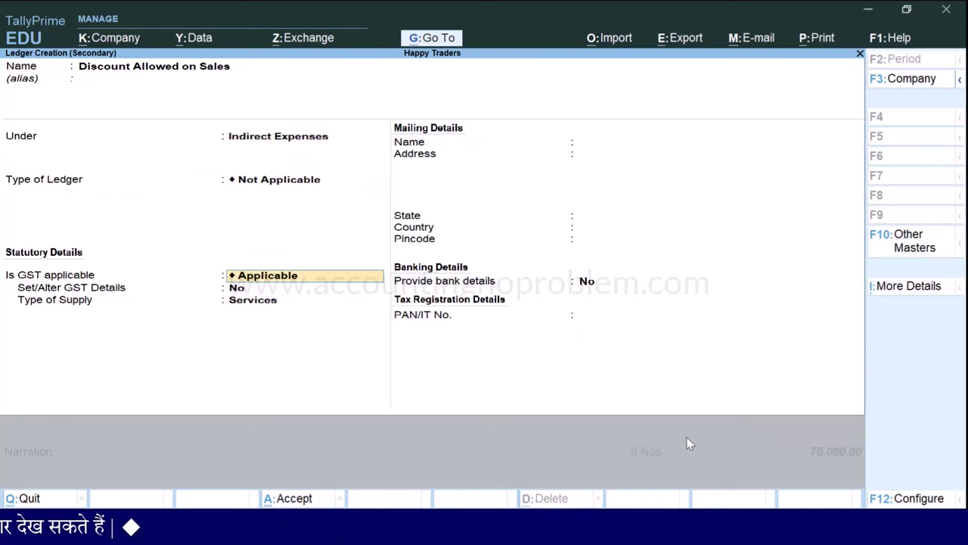
- Set GST Not Applicable, include it in GST assessable value for Goods based on value, and save
key(space)
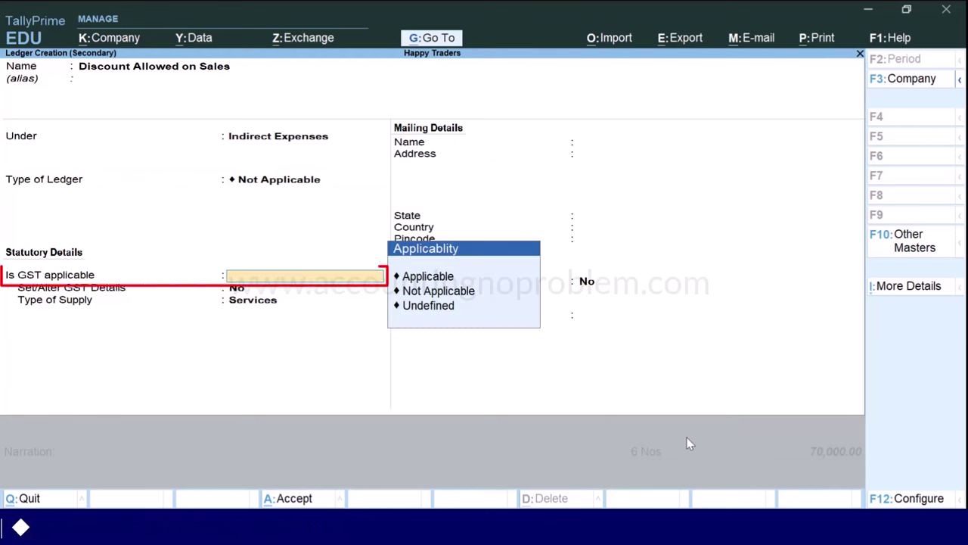
key(Down)
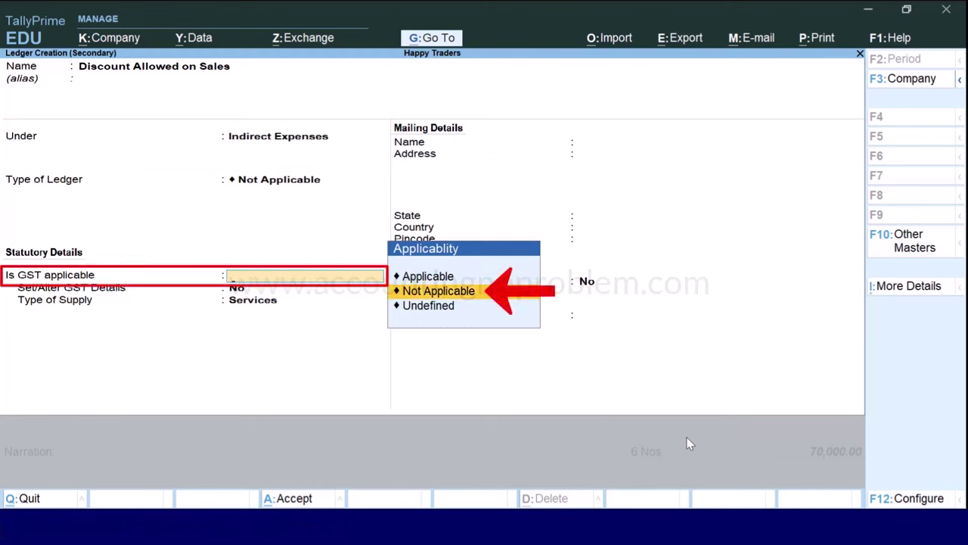
key(Return)
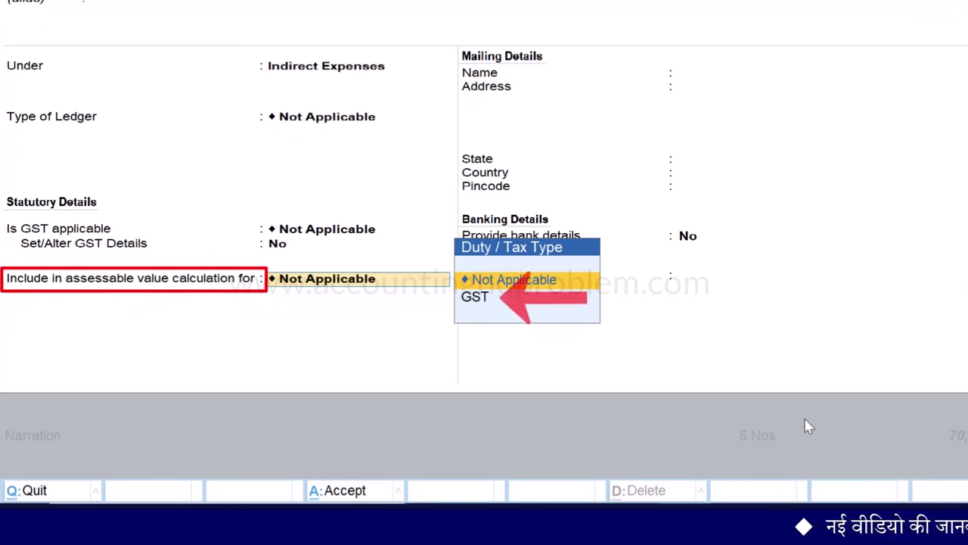
key(Down)
key(Return)
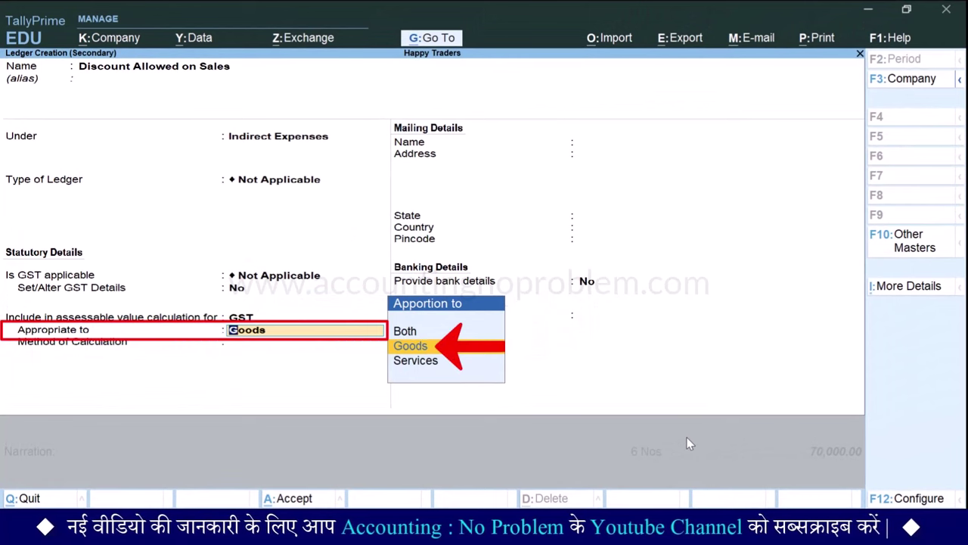
key(Return)
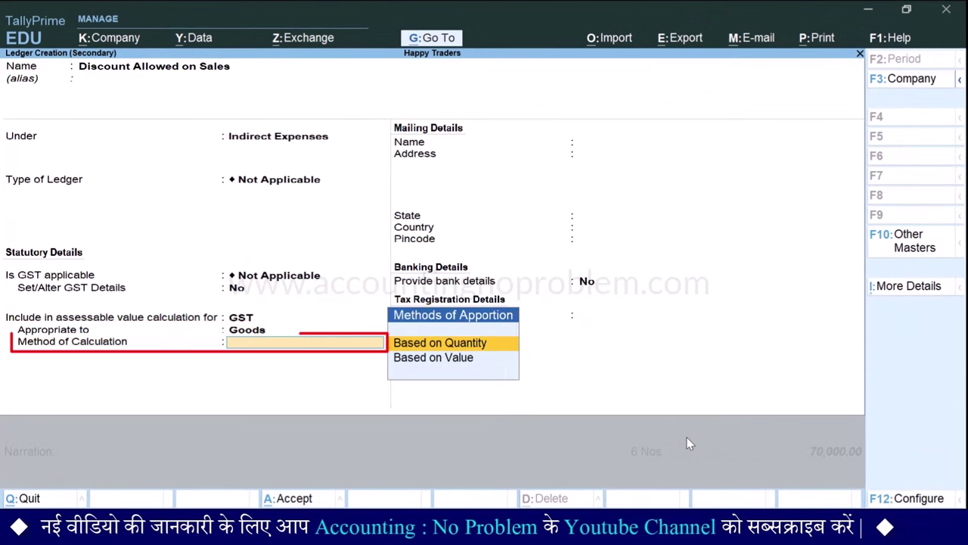
key(Down)
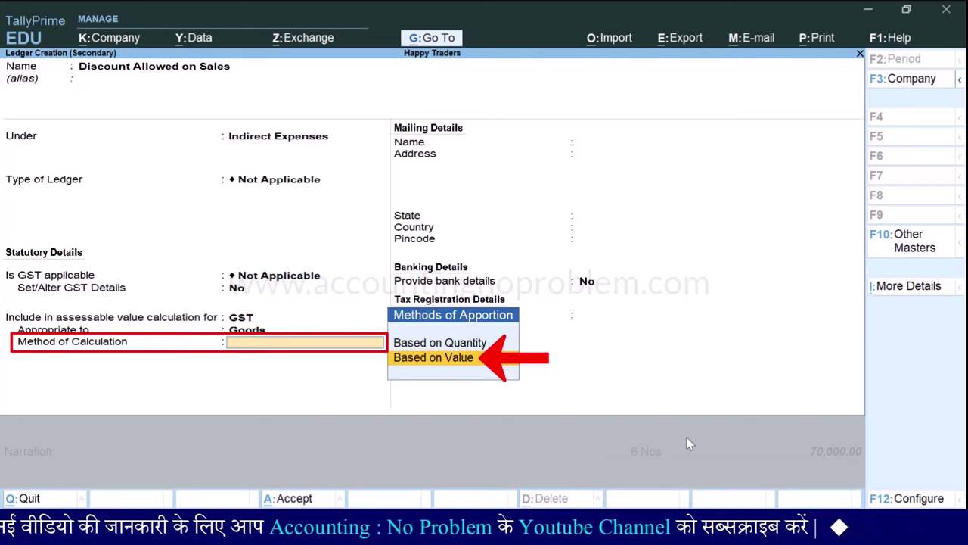
key(Return)
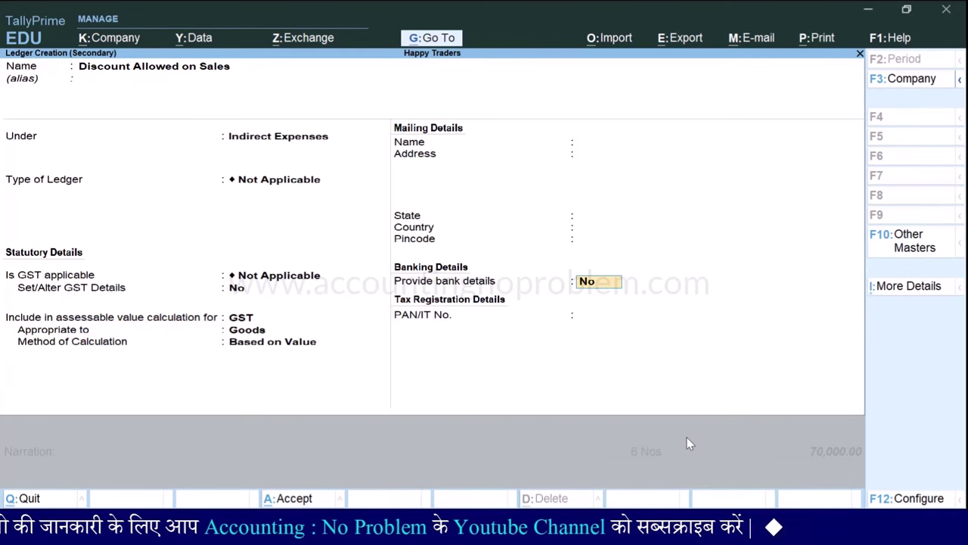
key(ctrl+a)
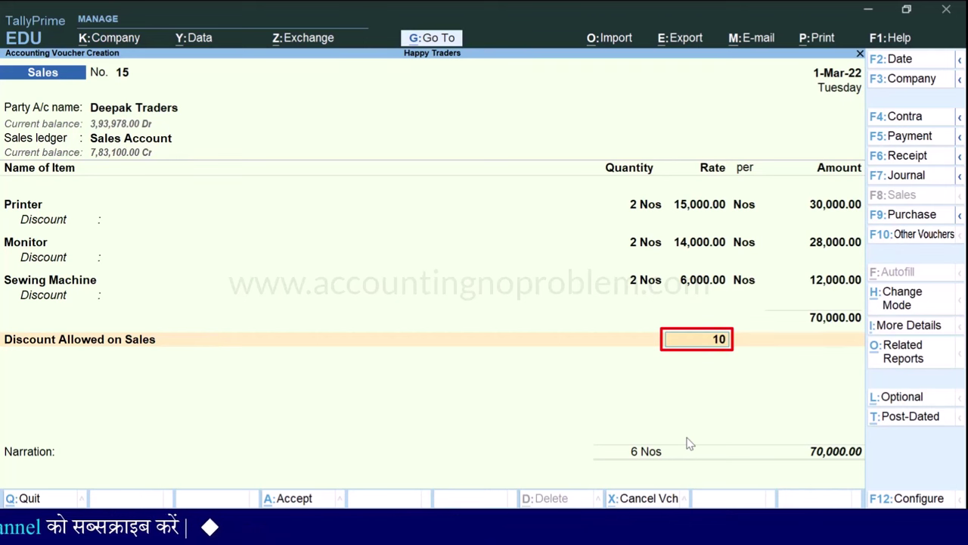
- Enter a -10% rate on Discount Allowed on Sales, deducting 7,000.00, then clear the rate
key(Return)
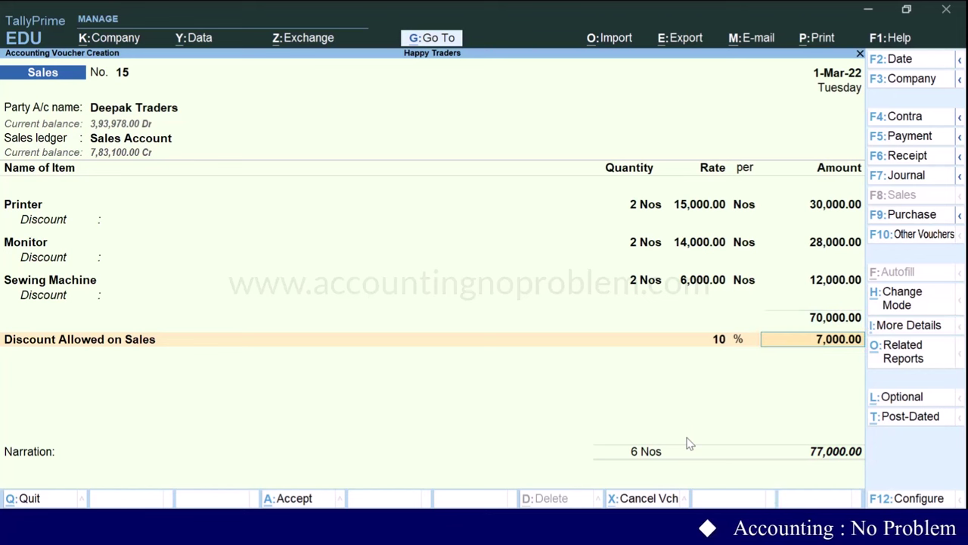
key(BackSpace)
key(BackSpace)
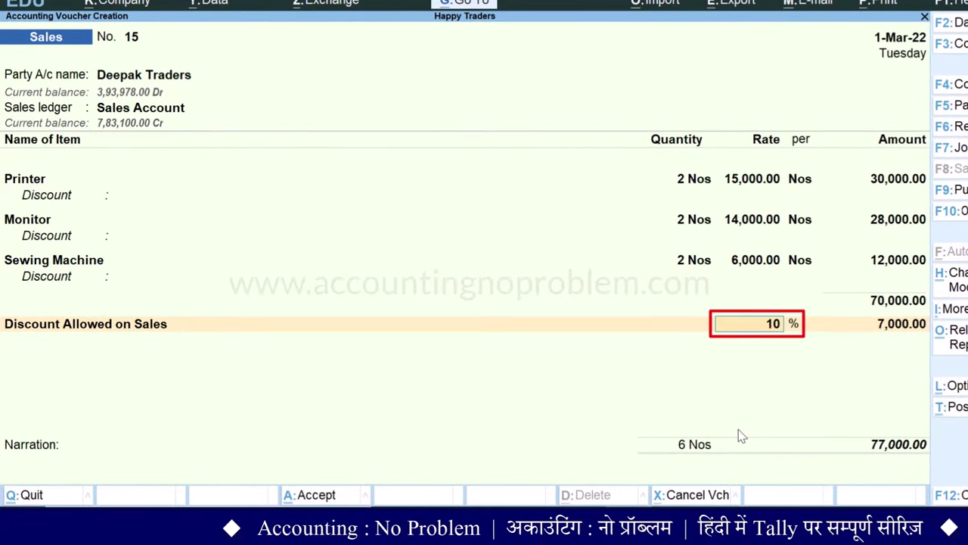
text(-10)
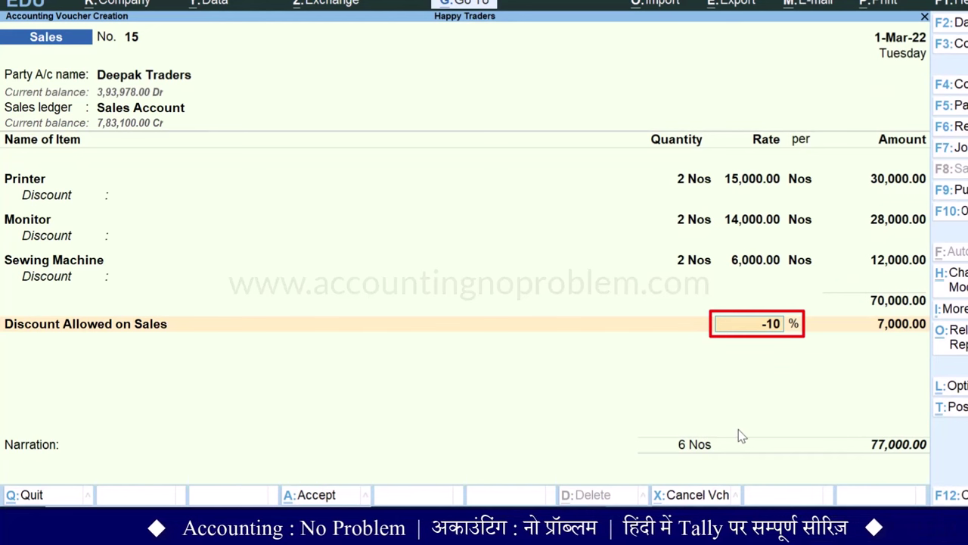
key(Return)
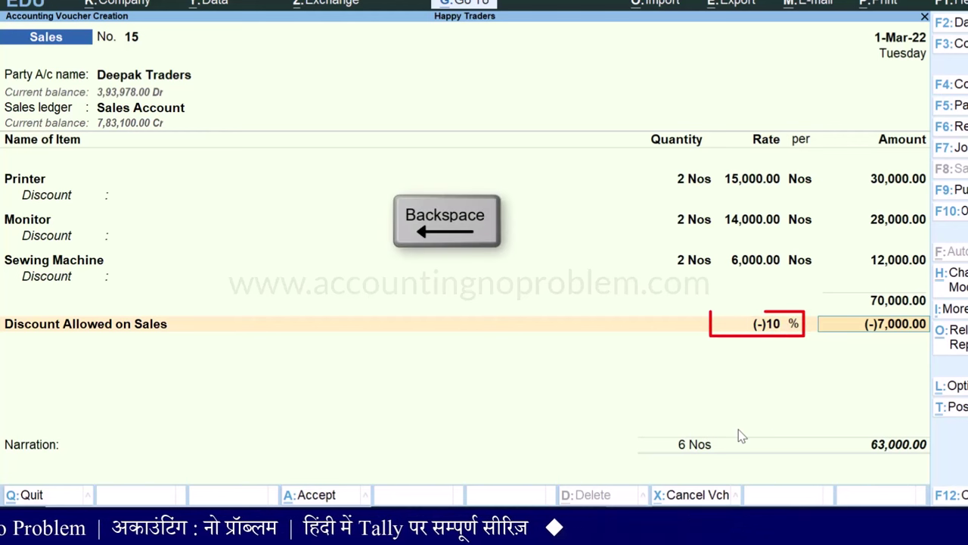
key(BackSpace)
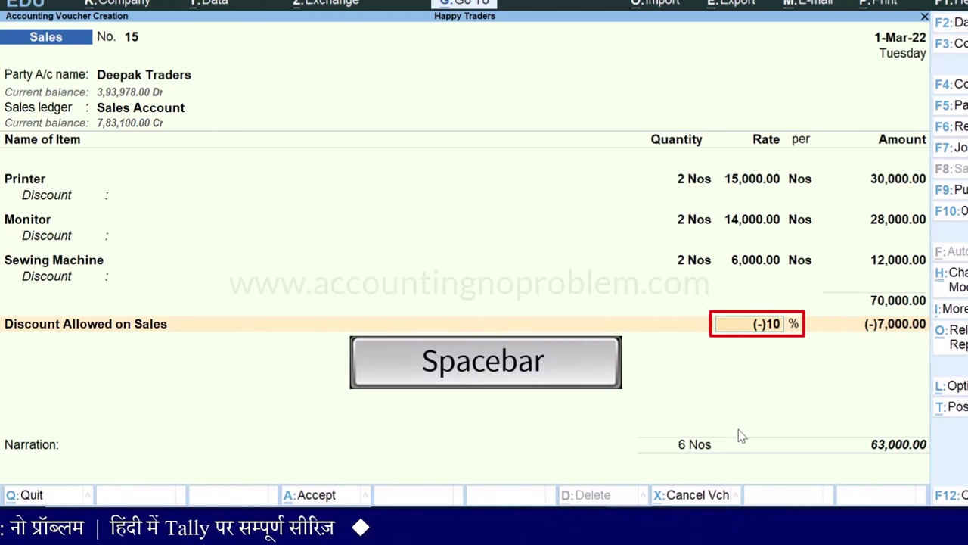
key(space)
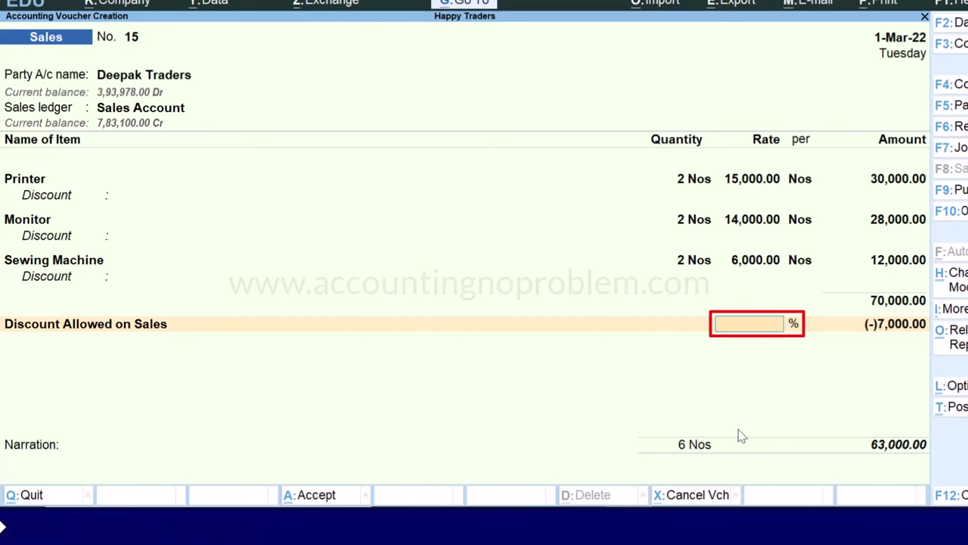
- Enter a flat -10000 amount for Discount Allowed on Sales, making the total 60,000.00
key(Return)
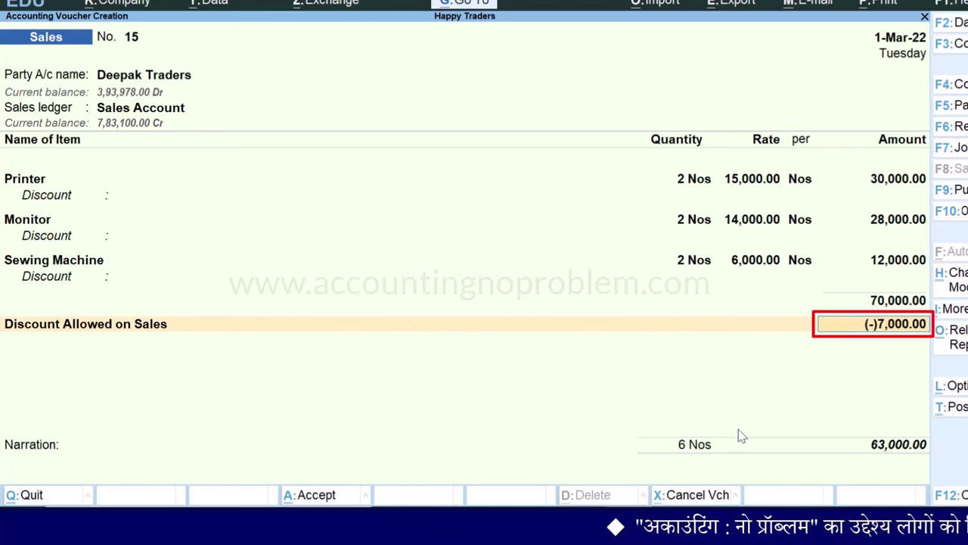
text(-)
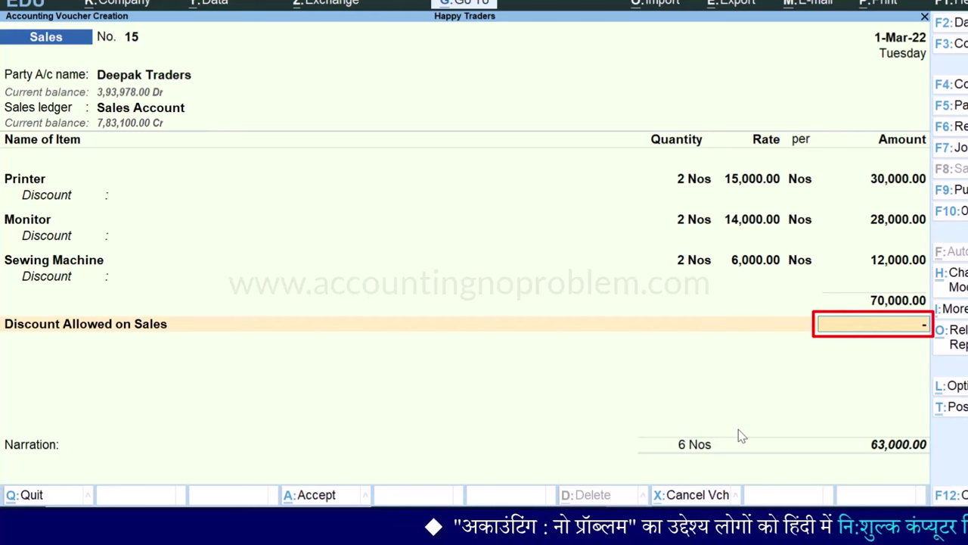
text(10000)
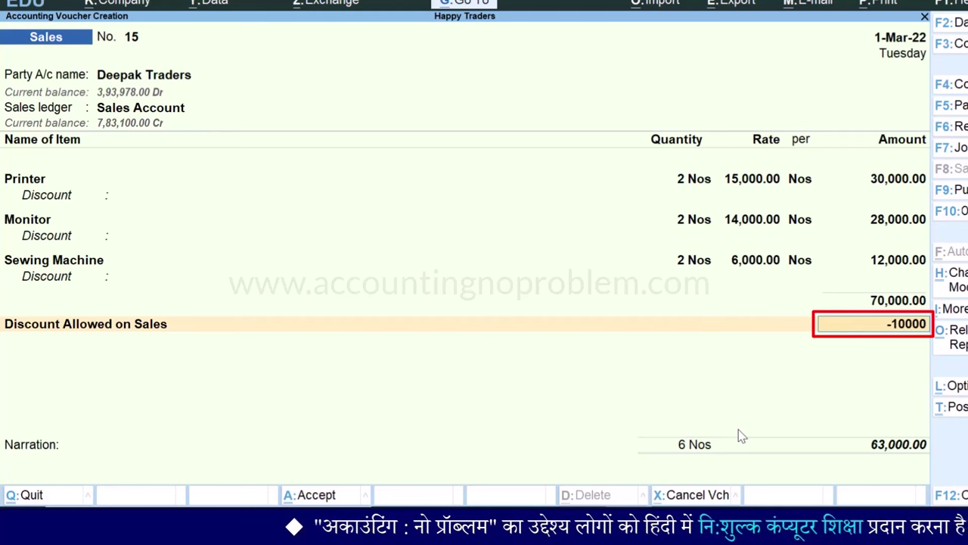
key(Return)
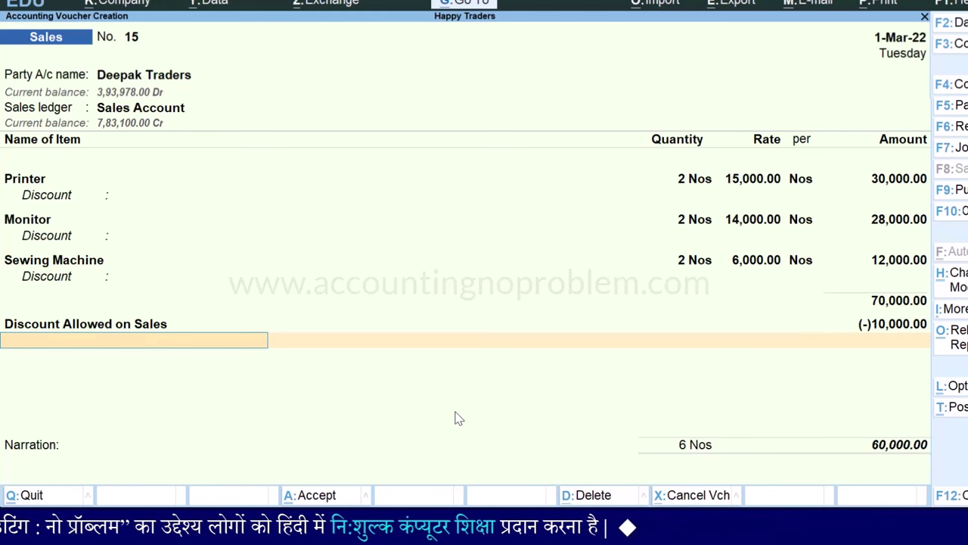
- Apply a 5% discount to the Sewing Machine line
key(BackSpace)
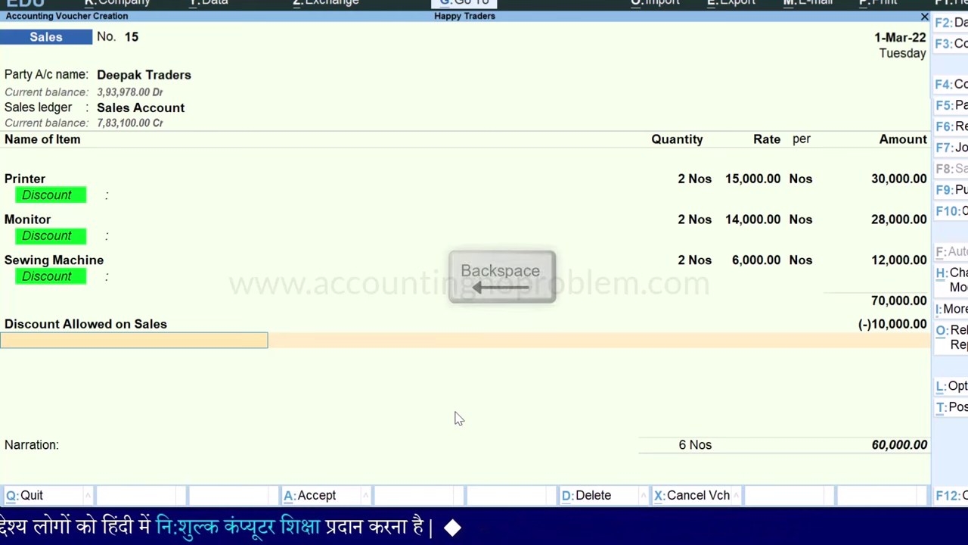
key(BackSpace)
key(BackSpace)
key(BackSpace)
key(BackSpace)
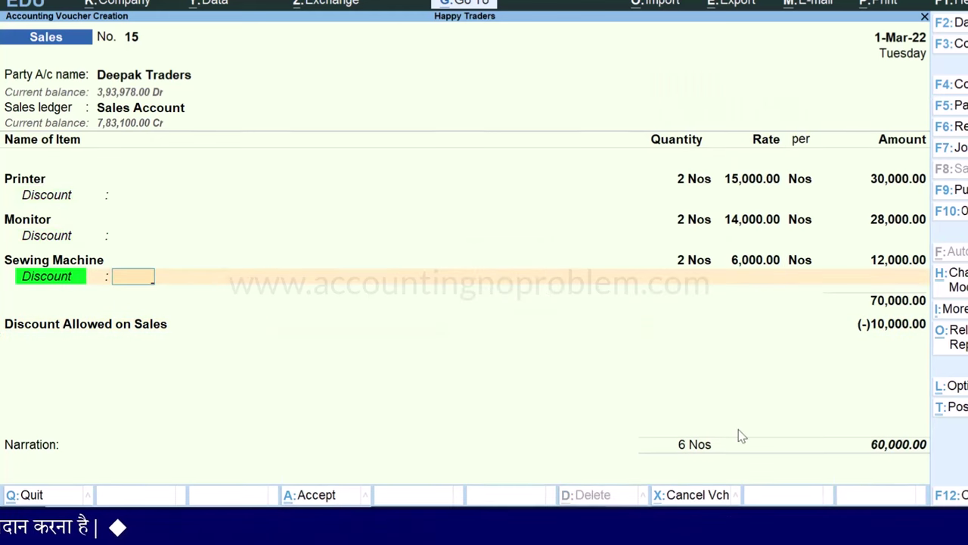
text(5)
key(Return)
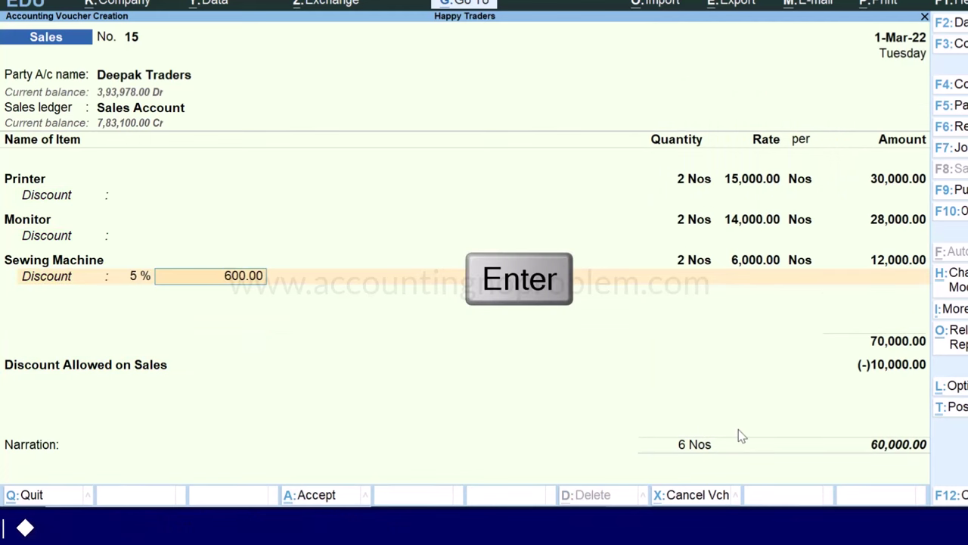
key(Return)
- Add Cash/Trade Discount on Sales at (-)600.00 and Discount Allowed on Sales at (-)10,000.00
key(Return)
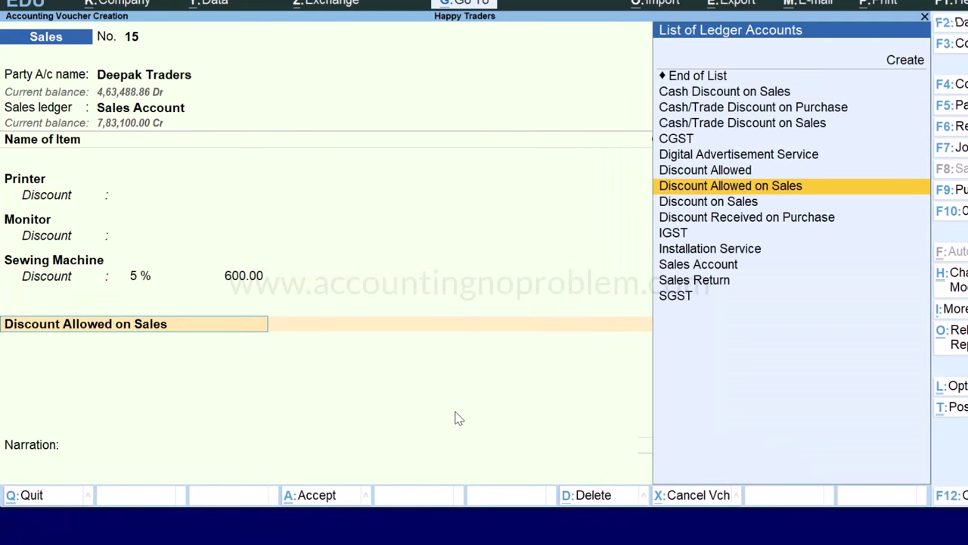
key(Up)
key(Up)
key(Up)
key(Up)
key(Return)
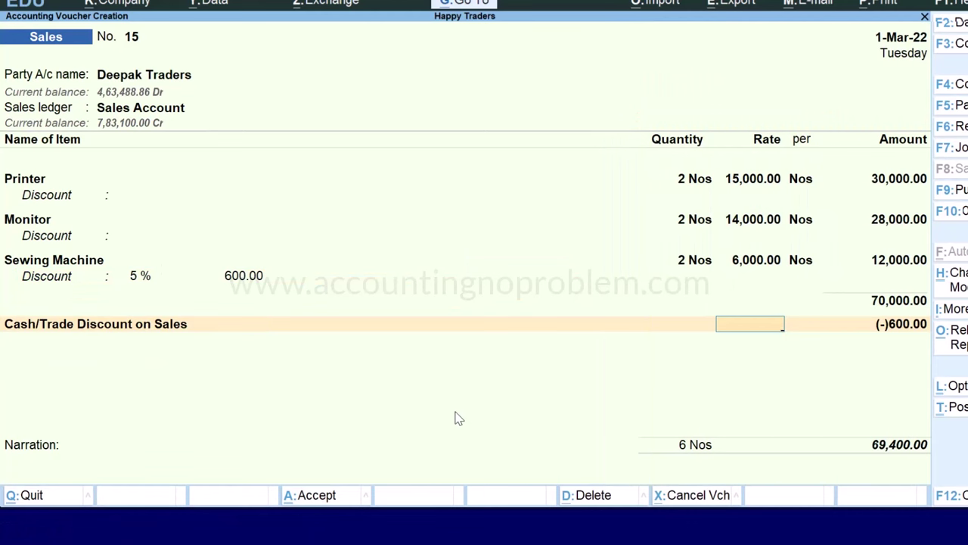
key(Return)
key(Return)
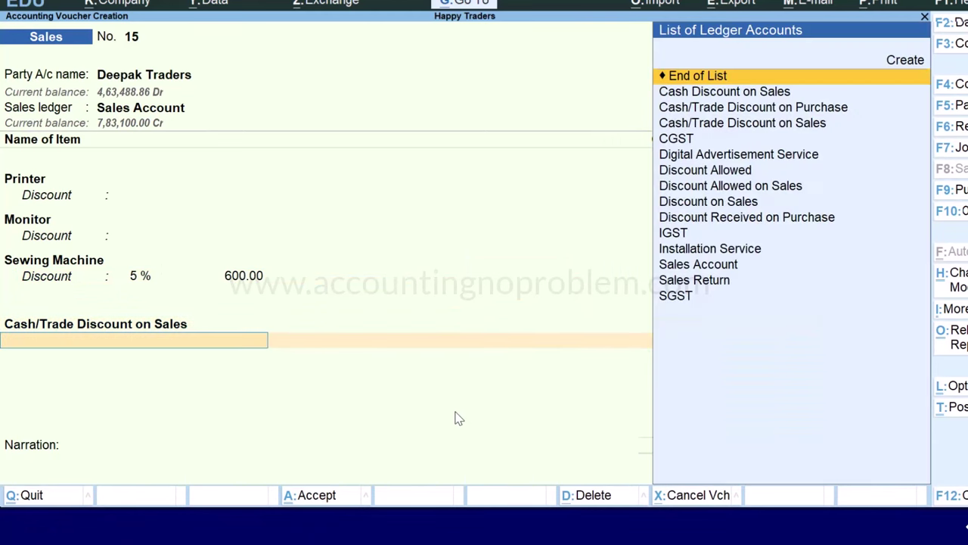
key(Down)
key(Down)
key(Down)
key(Down)
key(Down)
key(Down)
key(Down)
key(Return)
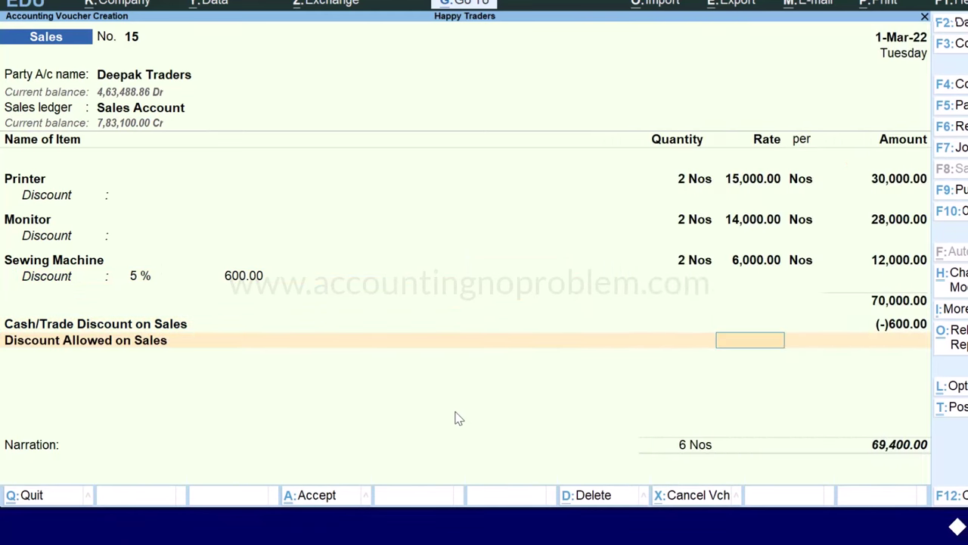
text(-10000)
key(Return)
text(C)
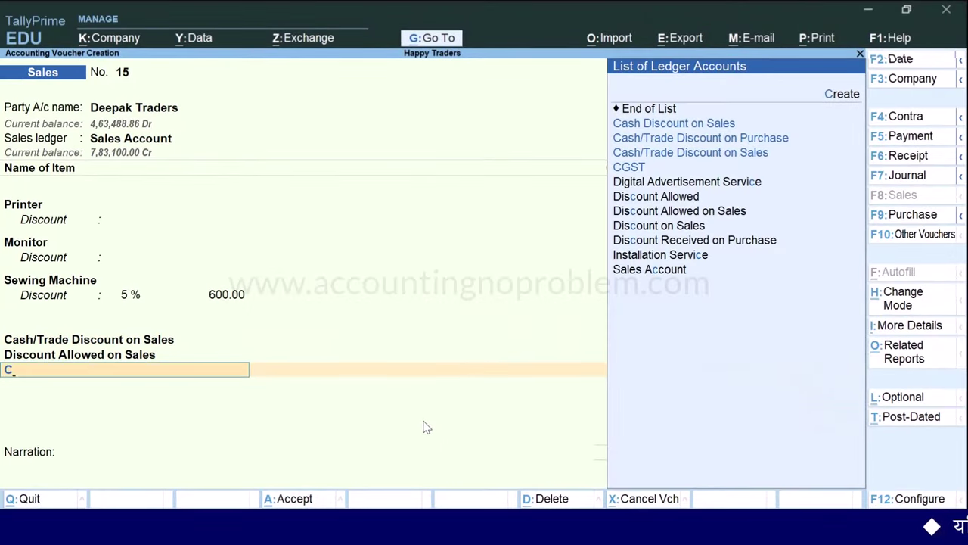
key(Down)
key(Down)
key(Down)
- Add CGST and SGST of 5,055.43 each, totalling 69,510.86
key(Return)
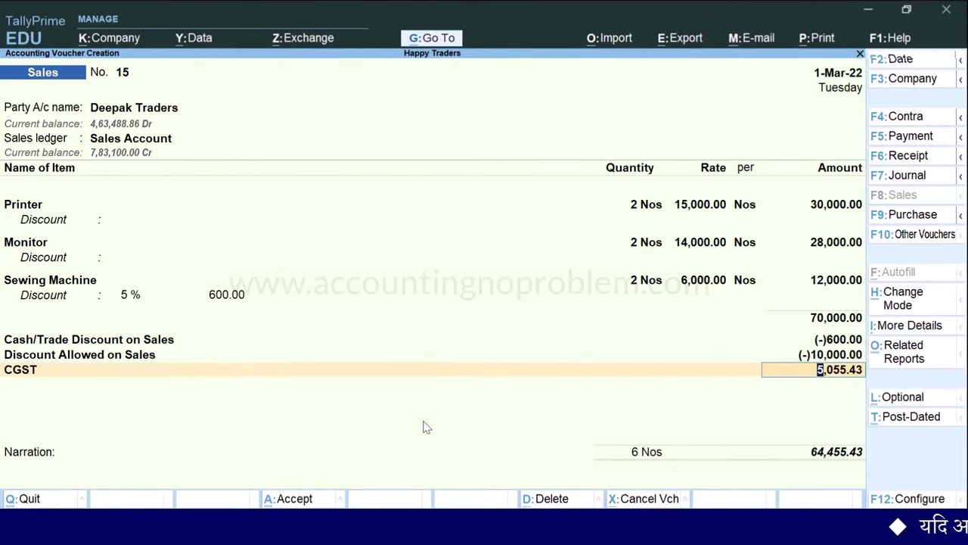
key(Return)
text(SG)
key(Return)
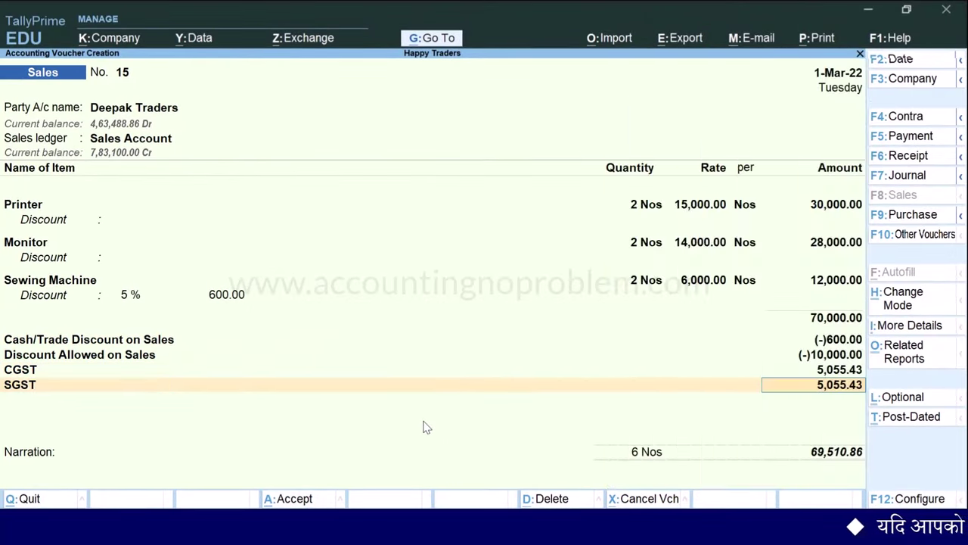
key(Return)
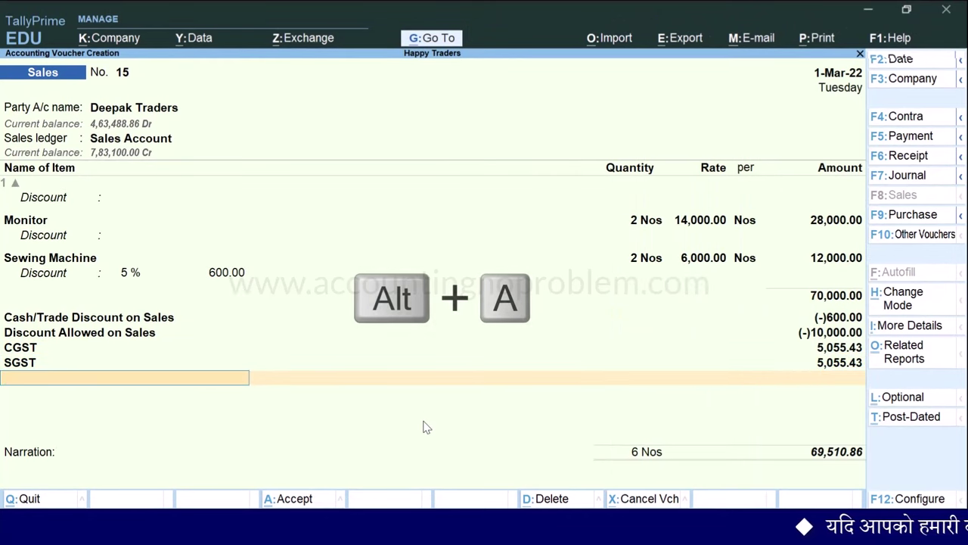
key(alt+a)
key(alt+F5)
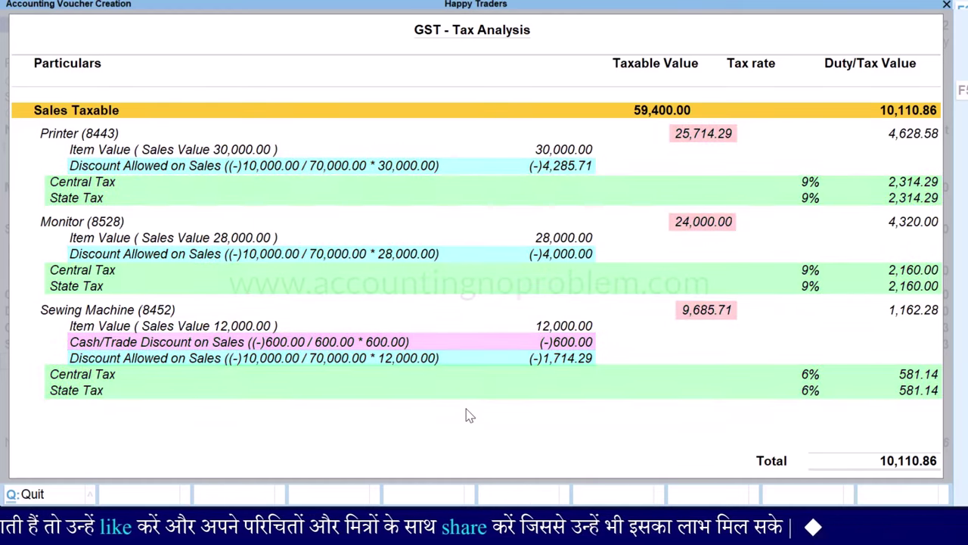
key(Escape)
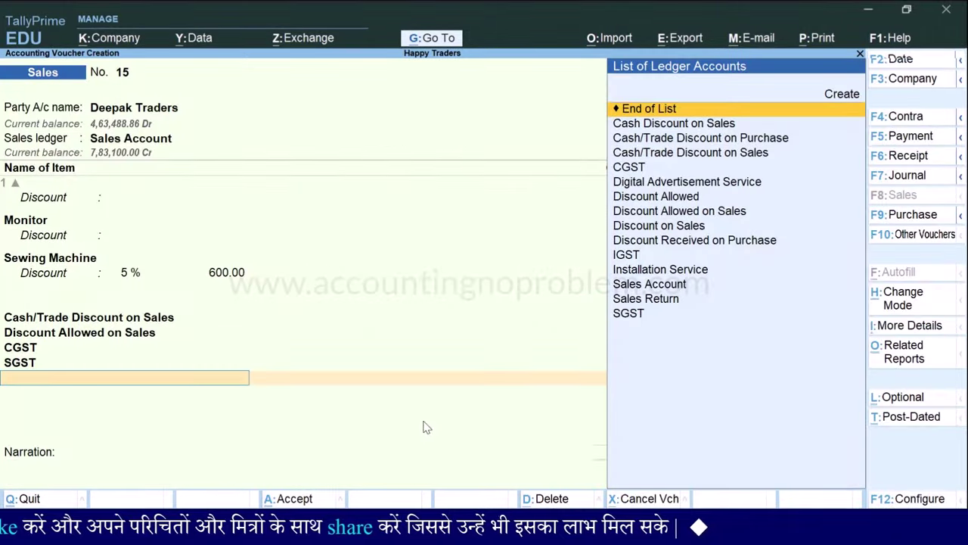
- Accept the new bill reference for 69,510.86, save voucher 15, and return to Gateway of Tally
key(Return)
key(Return)
key(Return)
key(Return)
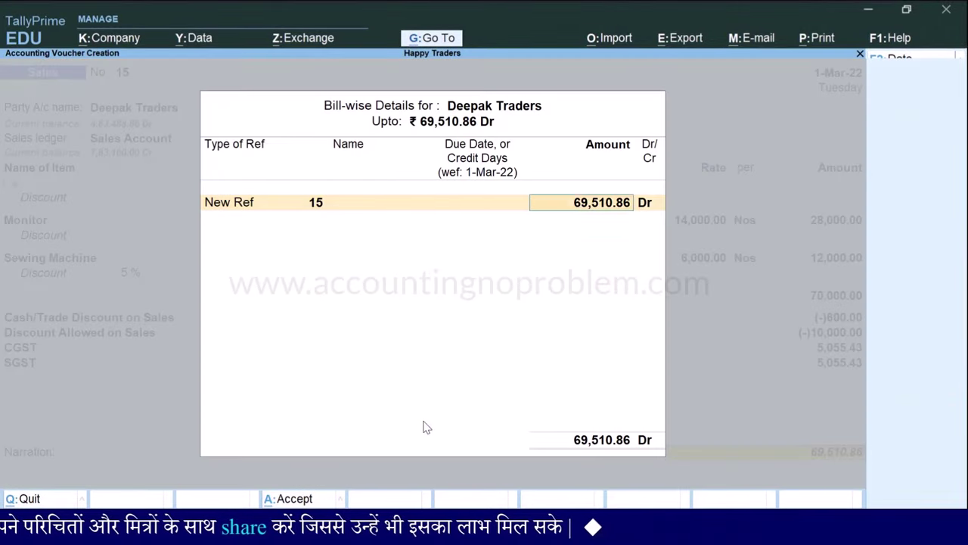
key(Return)
key(Return)
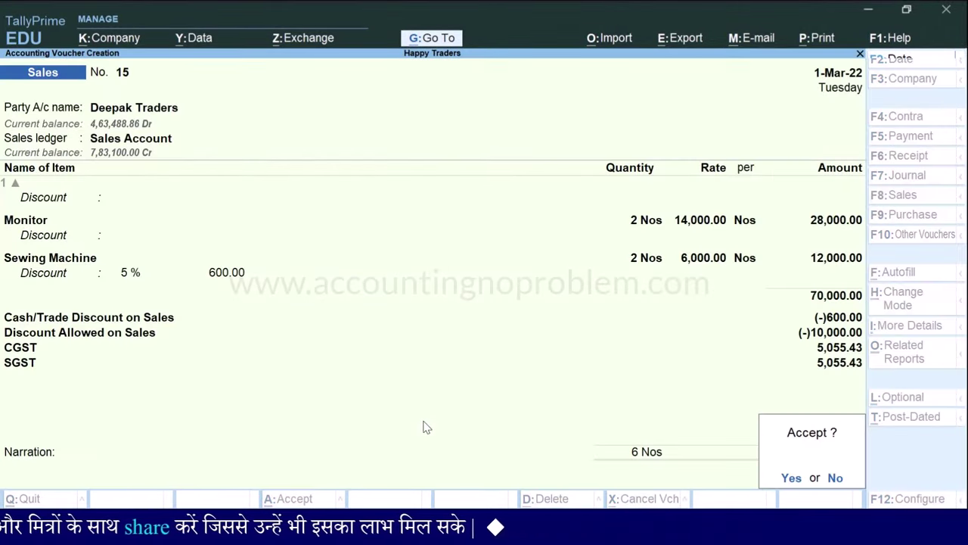
key(Return)
key(Escape)
key(Return)
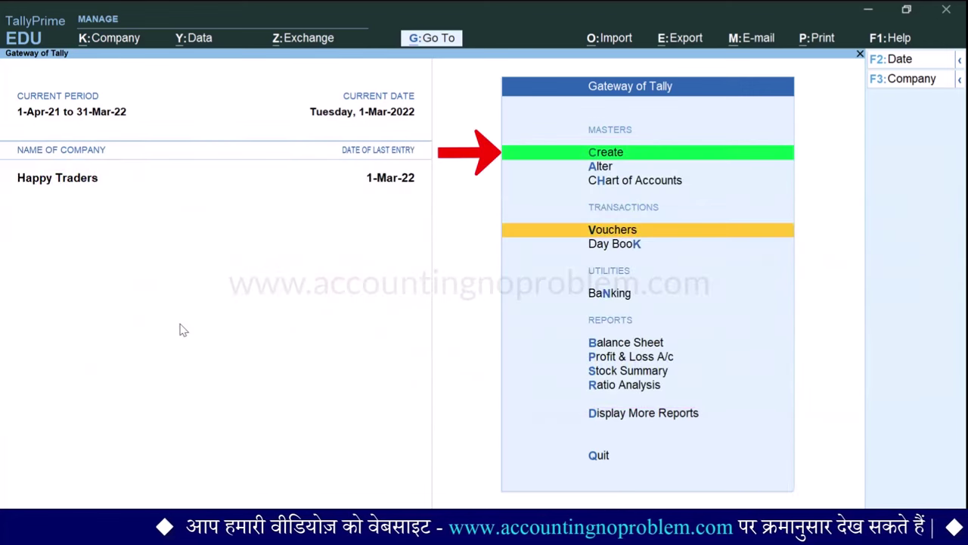
- From Create > Ledger, add Cash/Trade Discount on Purchase under Direct Incomes with ledger type Discount
key(Up)
key(Up)
key(Up)
key(Return)
key(Down)
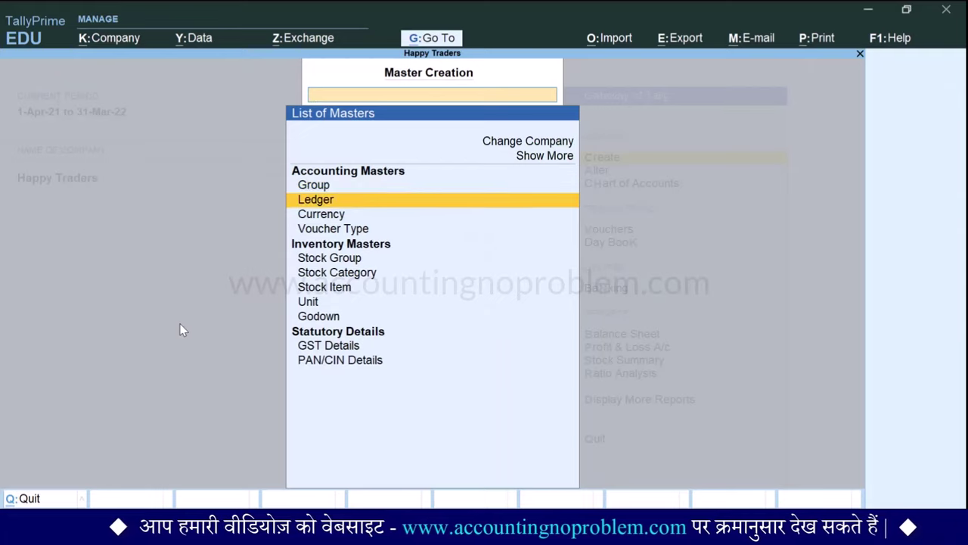
key(Return)
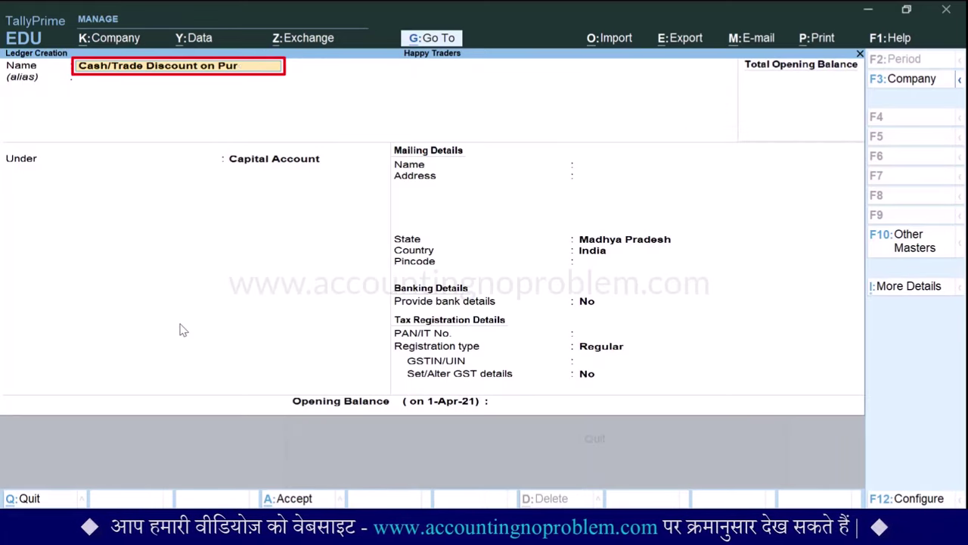
key(Return)
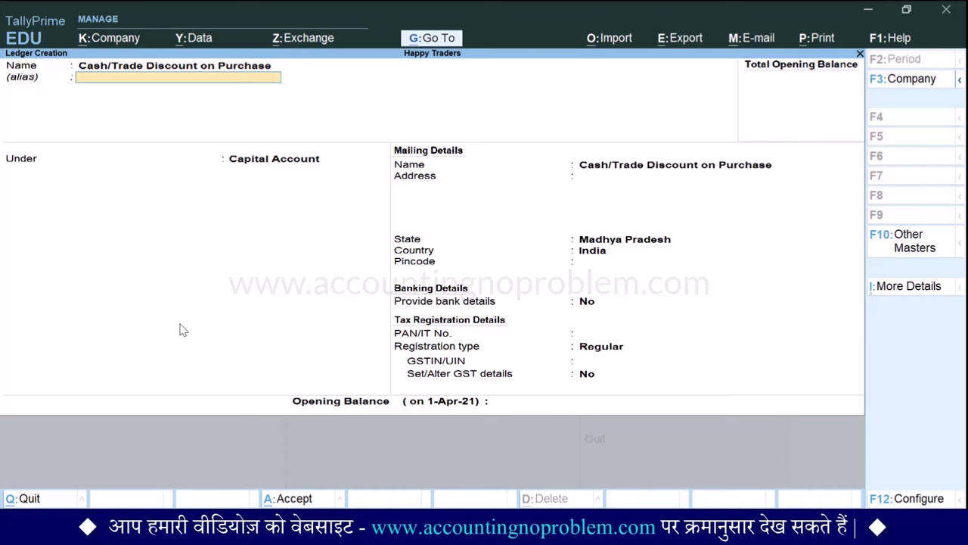
key(Return)
text(D)
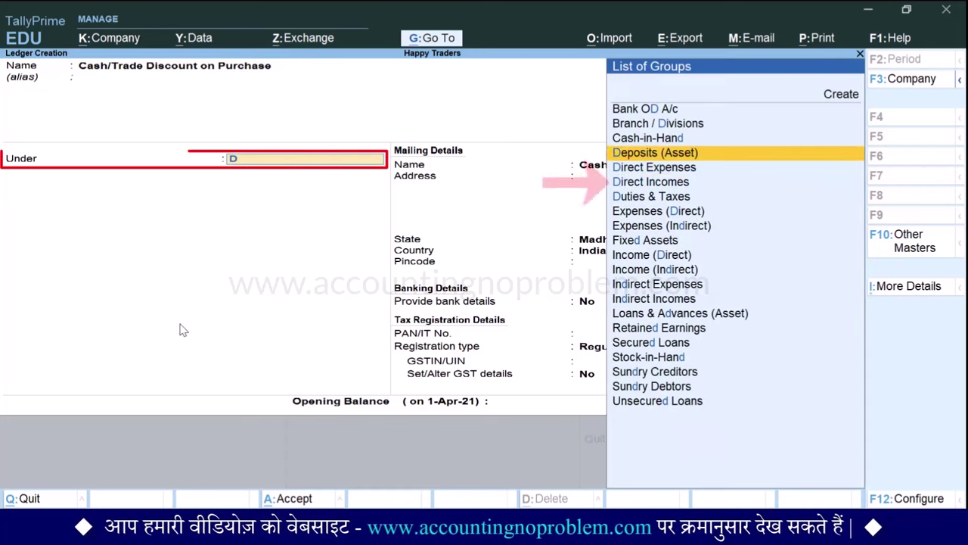
key(Down)
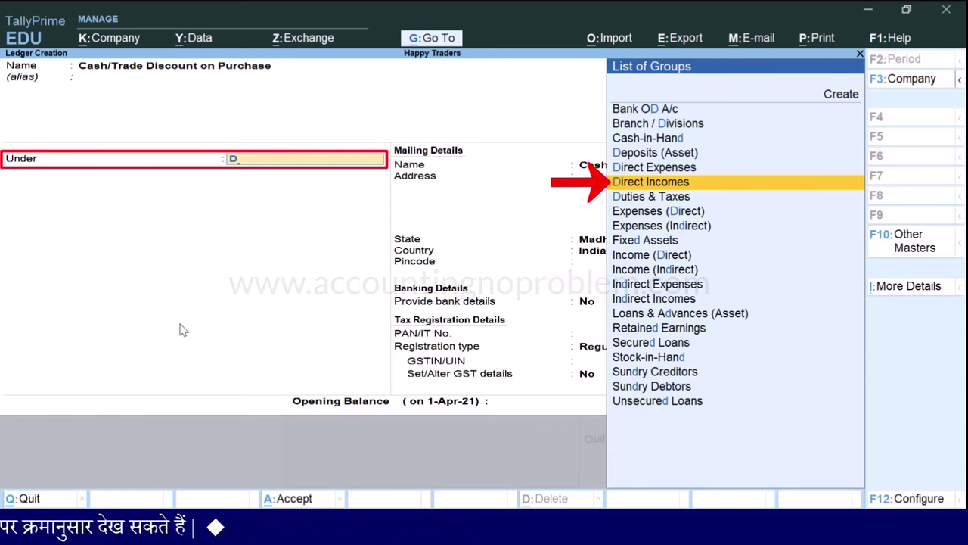
key(Return)
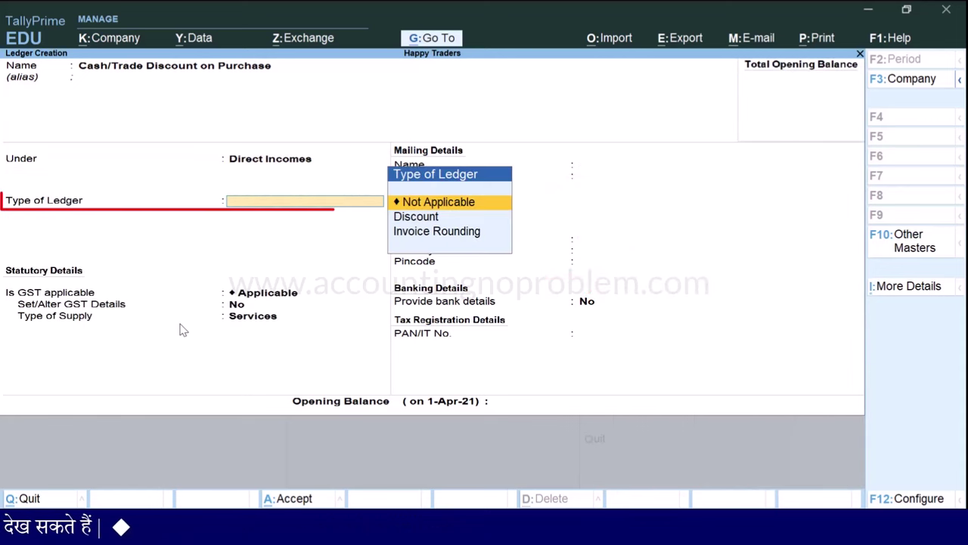
key(Down)
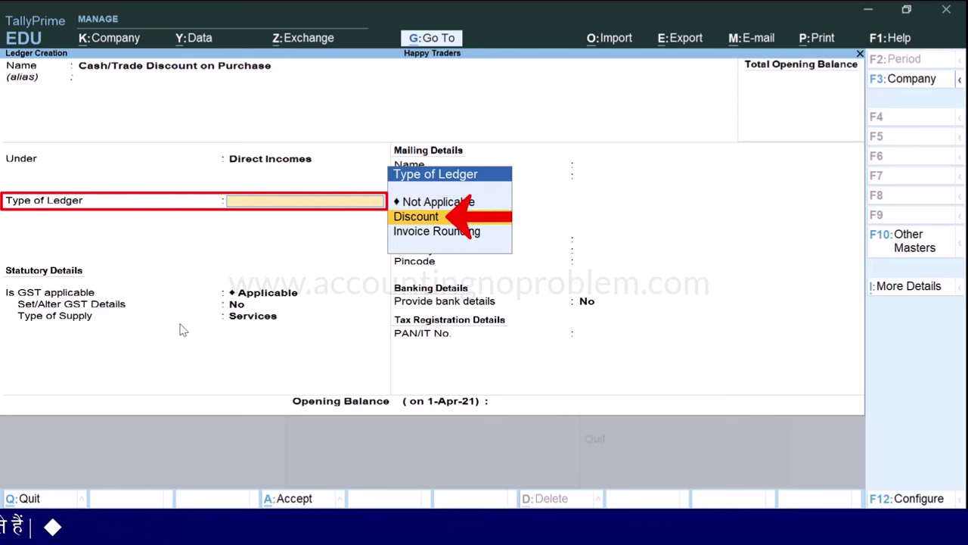
key(Return)
key(Return)
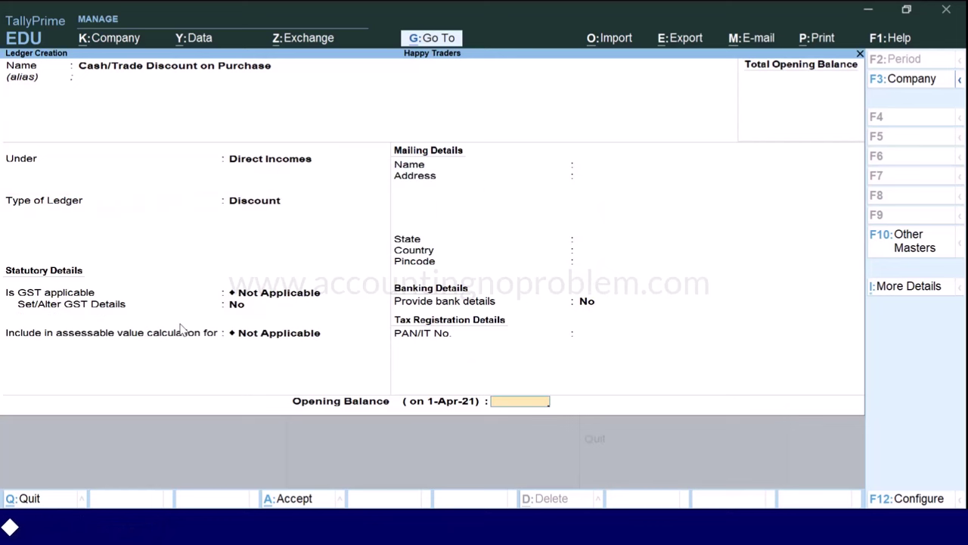
key(Return)
key(Return)
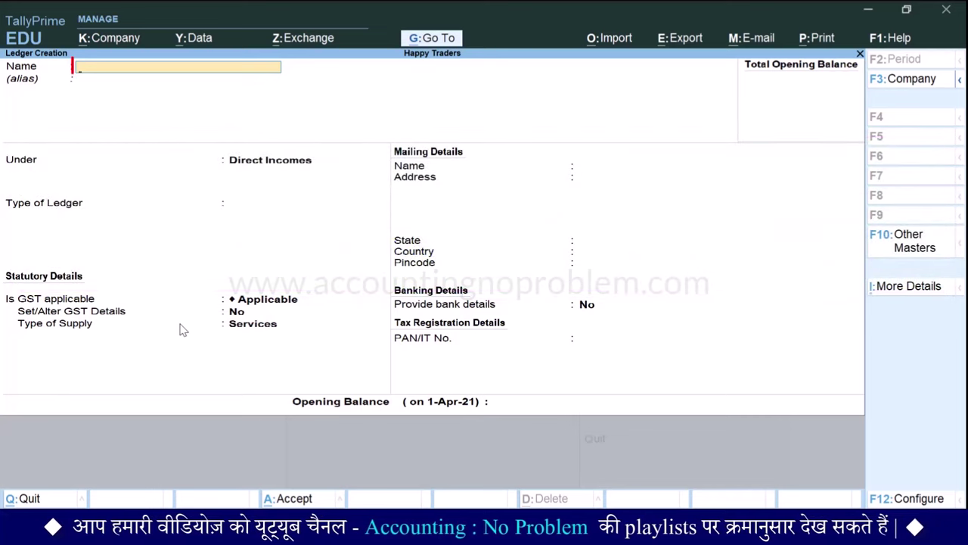
- Name the ledger 'Discount Received on Purchase' under Direct Incomes, ledger type Not Applicable
text(Discount Received on Purchase)
key(Return)
key(Return)
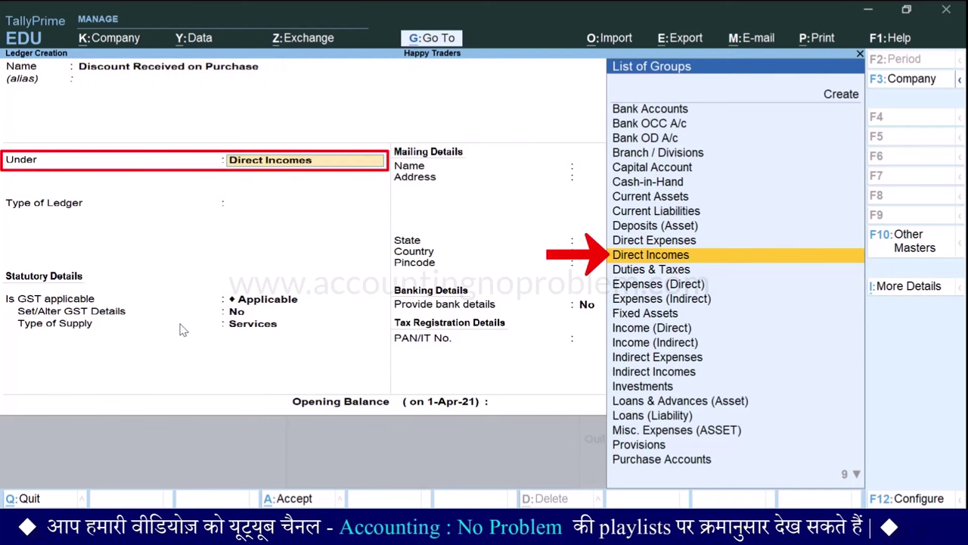
key(Return)
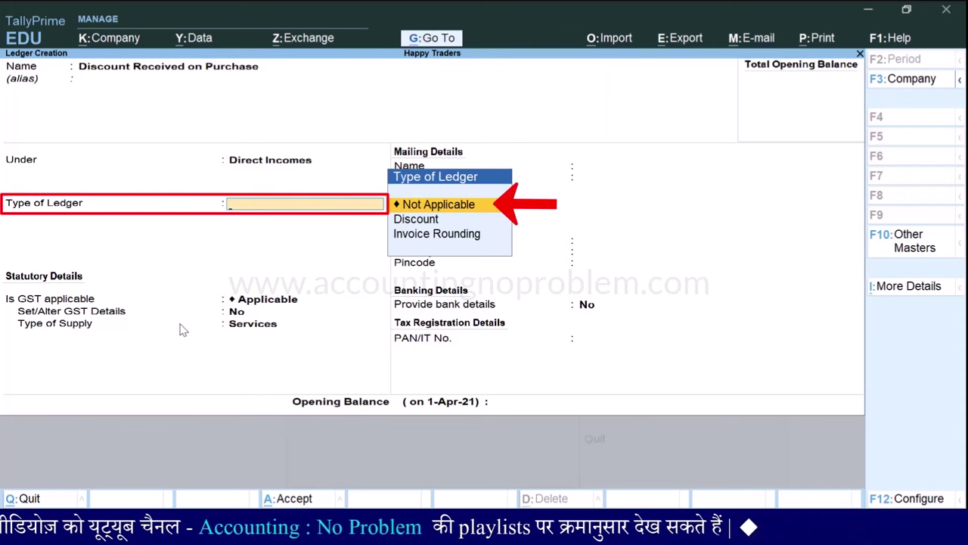
key(Return)
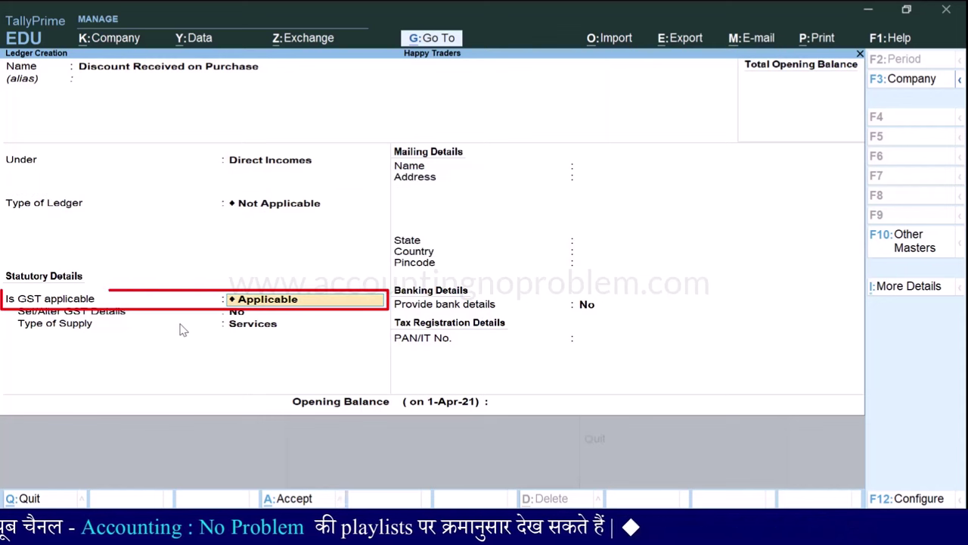
- Mark GST Not Applicable, apportion it to Goods based on value for assessable value, and save
key(Down)
key(Down)
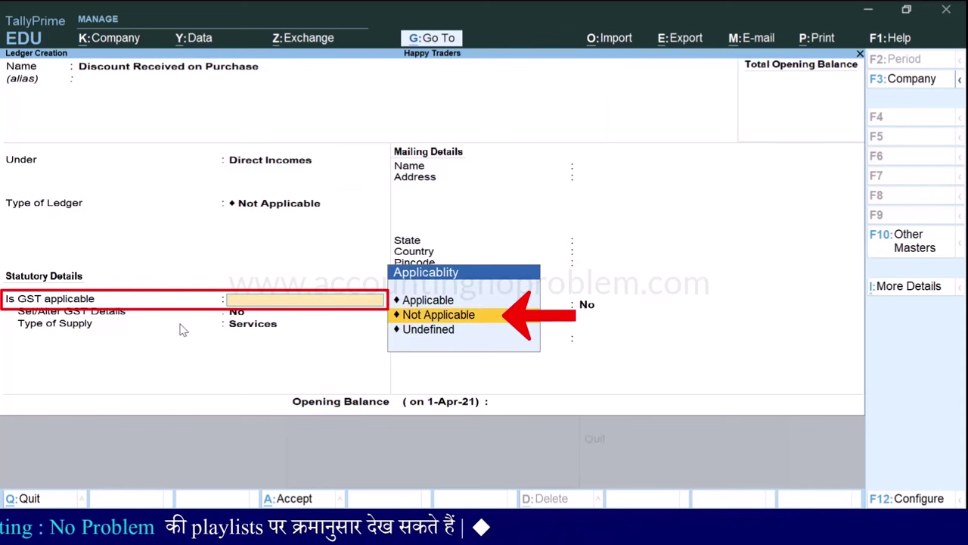
key(Return)
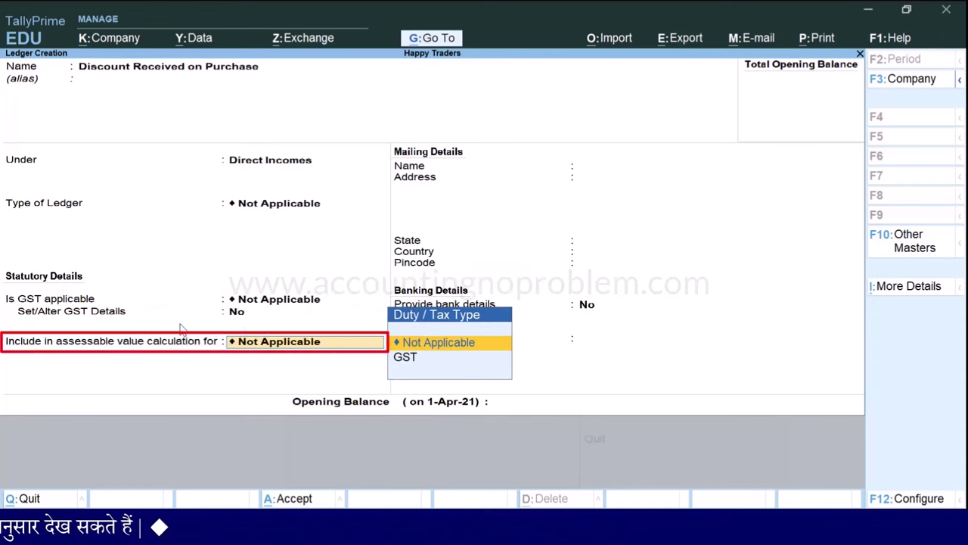
key(Down)
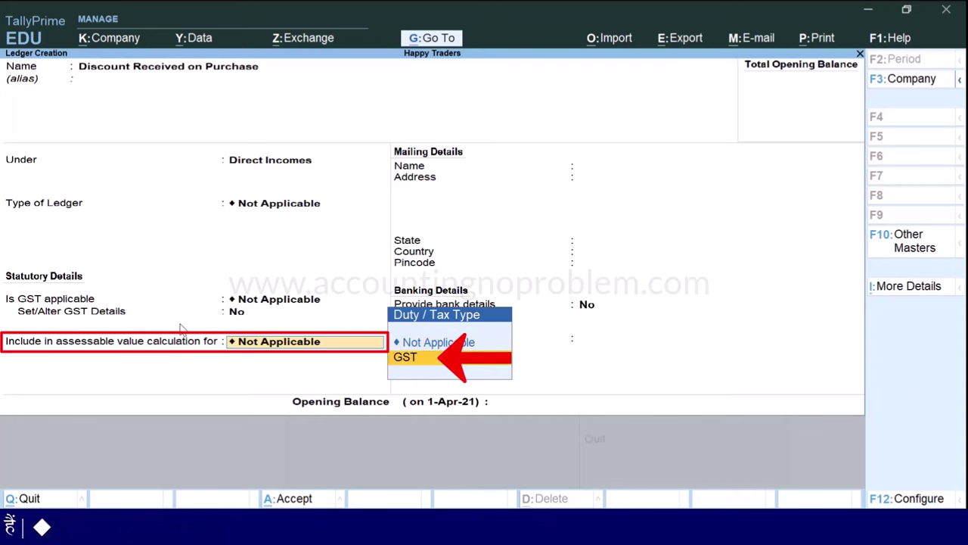
key(Return)
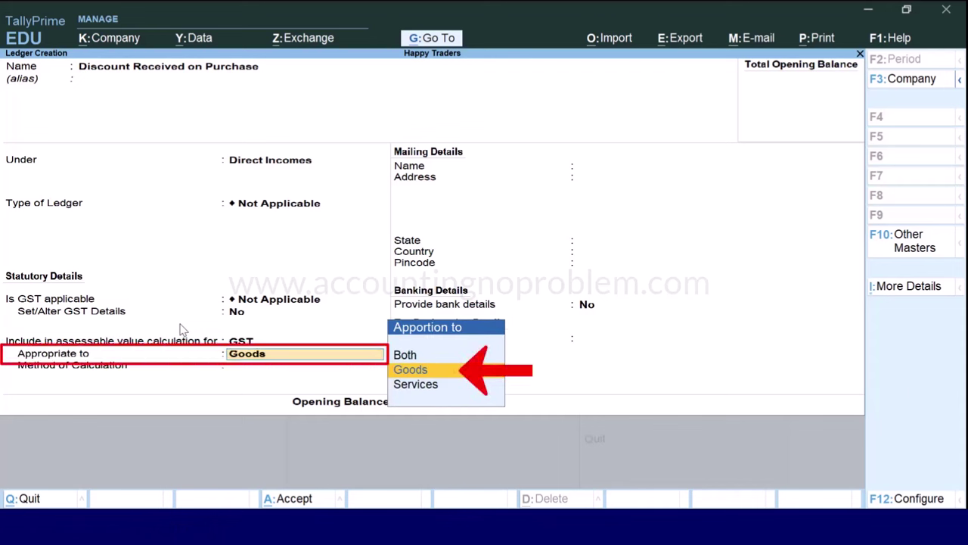
key(Return)
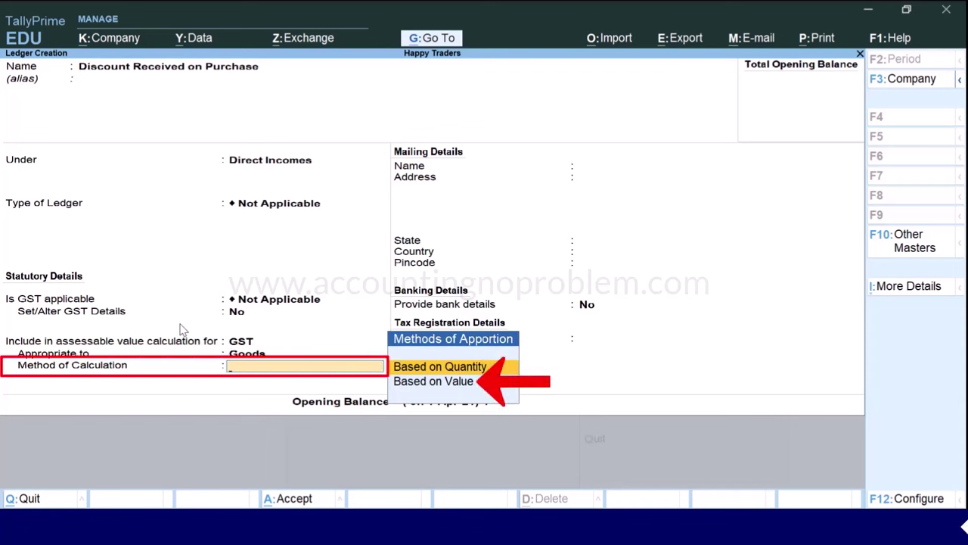
key(Down)
key(Return)
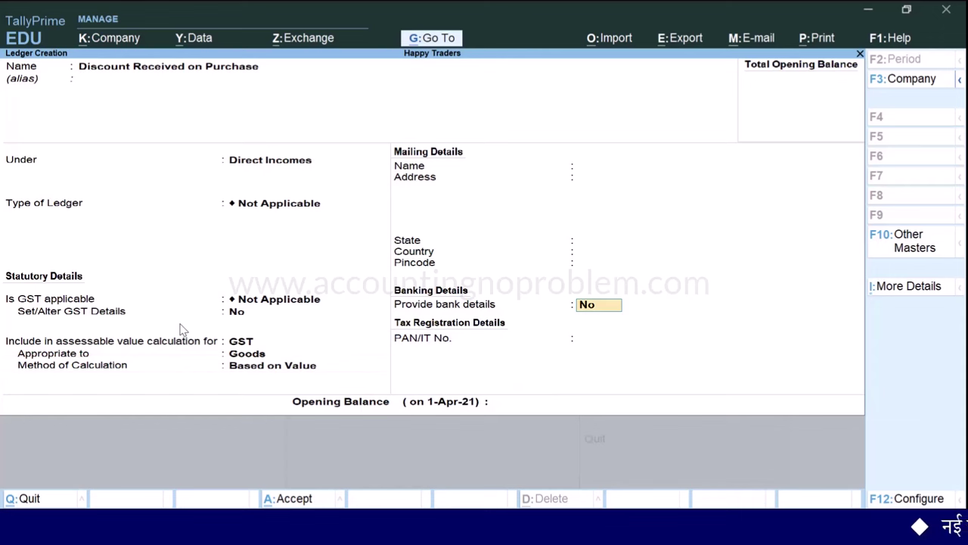
key(Return)
key(Return)
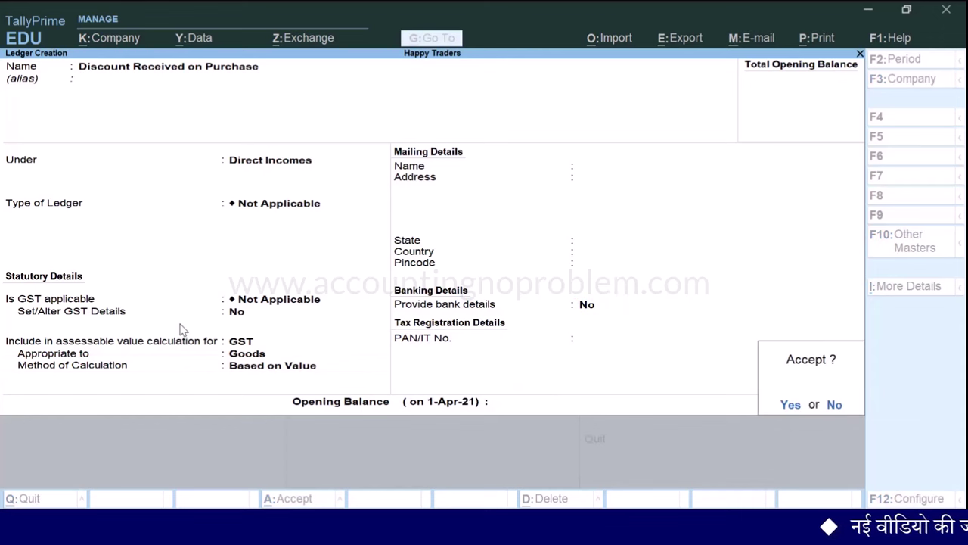
key(Return)
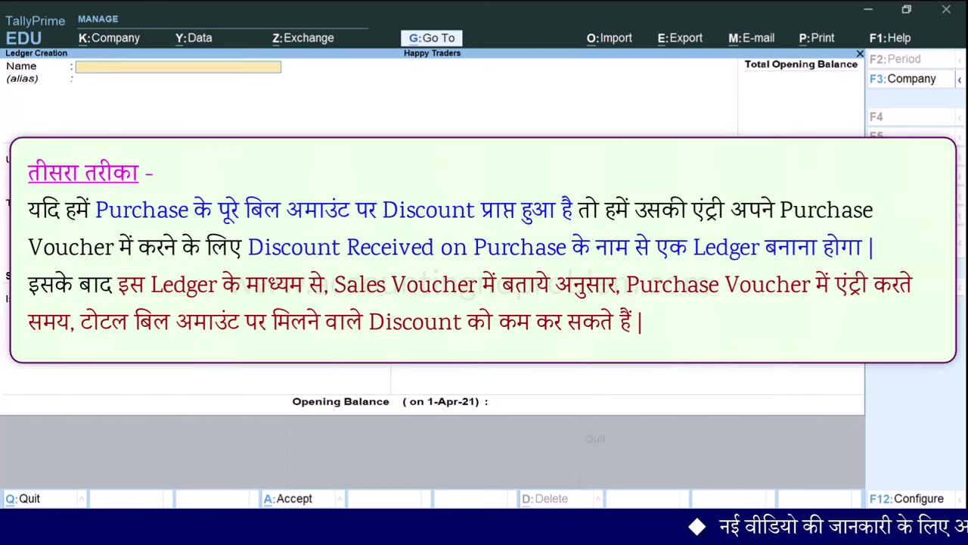
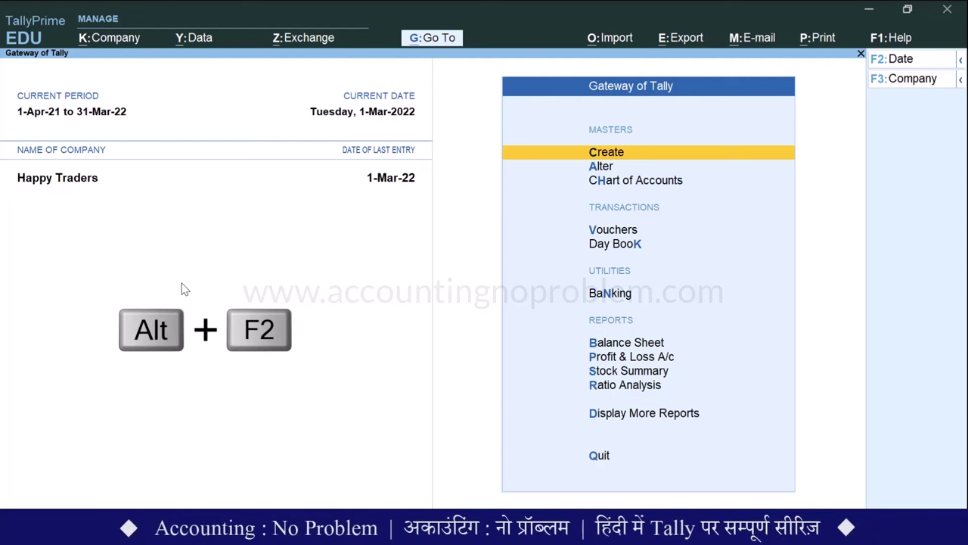
- Set the working period From 1.4.22 To 31.3.23 with Alt+F2
key(alt+F2)
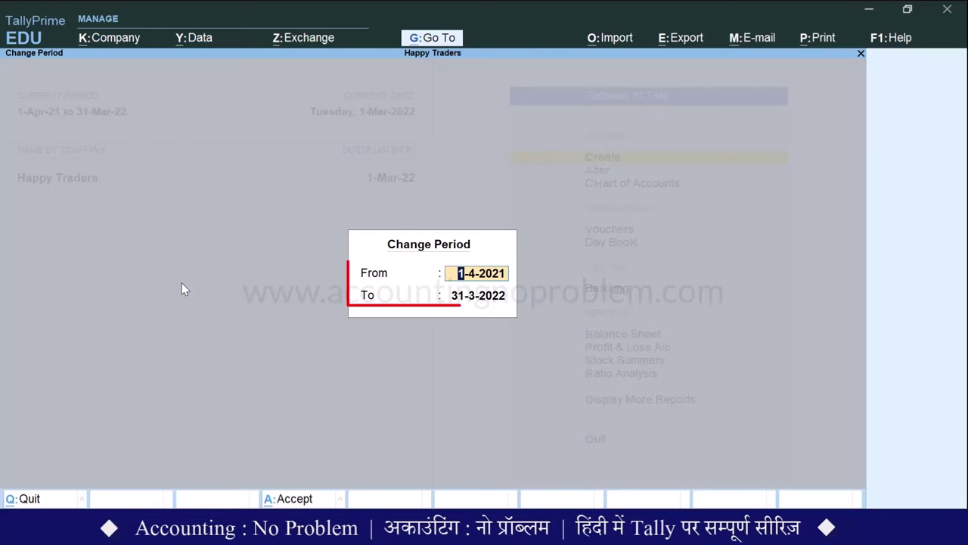
text(1.4.22)
key(Return)
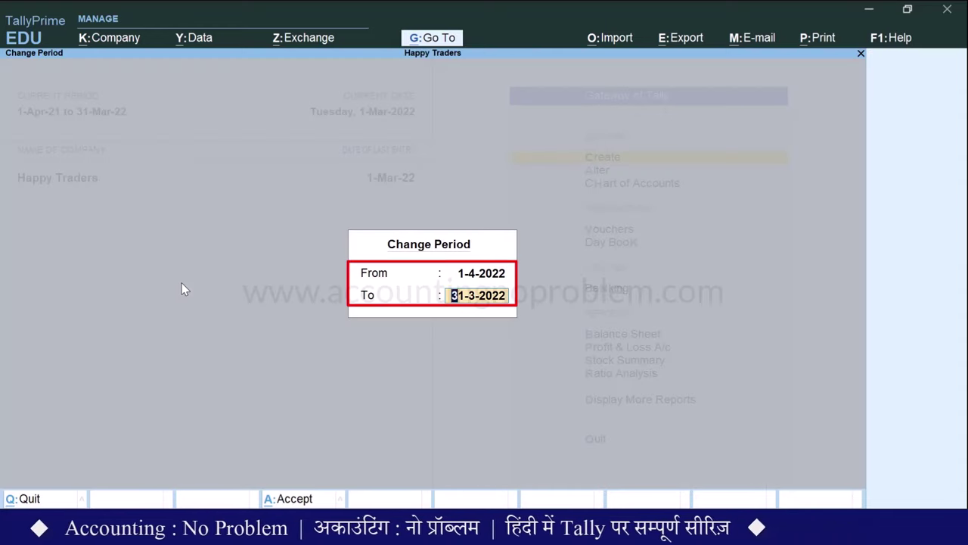
text(31.3.23)
key(Return)
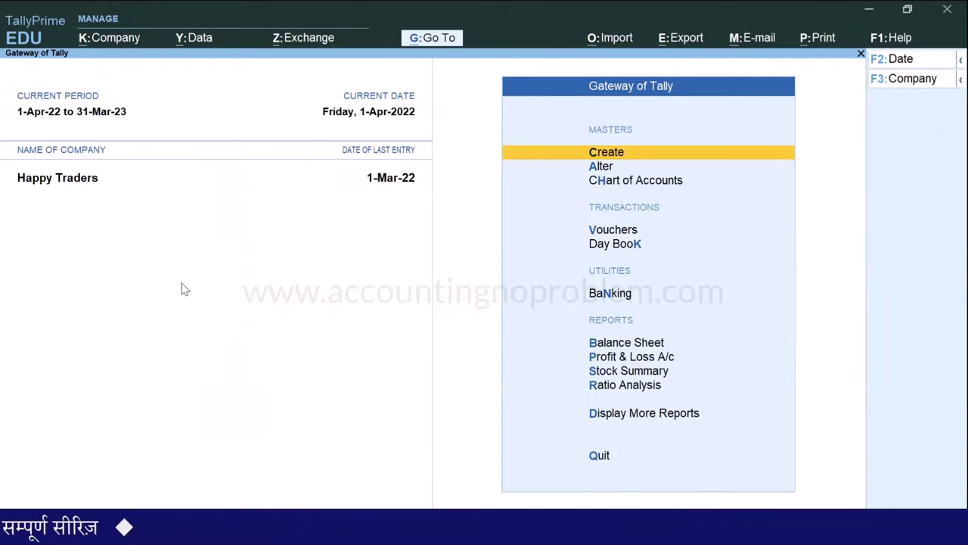
key(Down)
key(Down)
key(Down)
- Start a sales voucher dated 1-May-22 for Deepak Traders using Sales Account
key(Return)
key(F2)
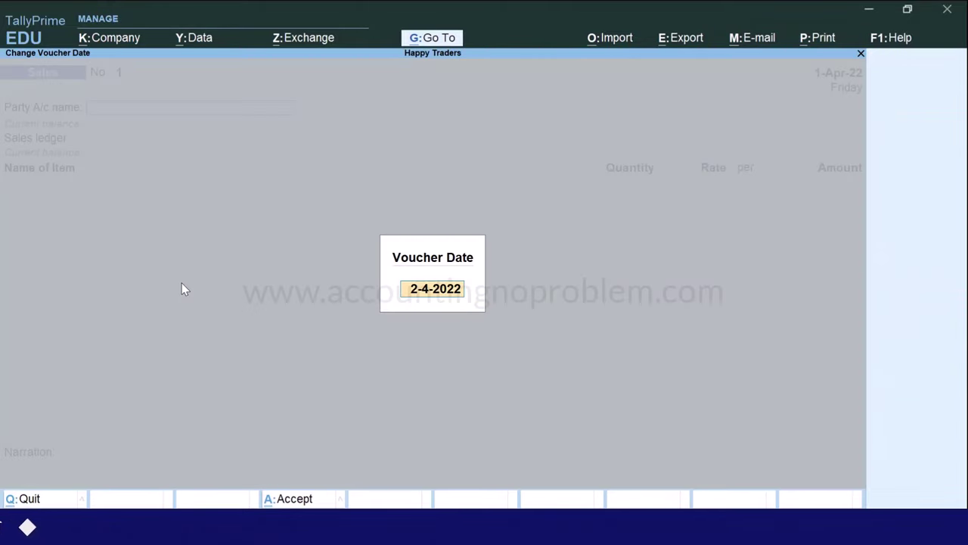
text(1-5)
key(Return)
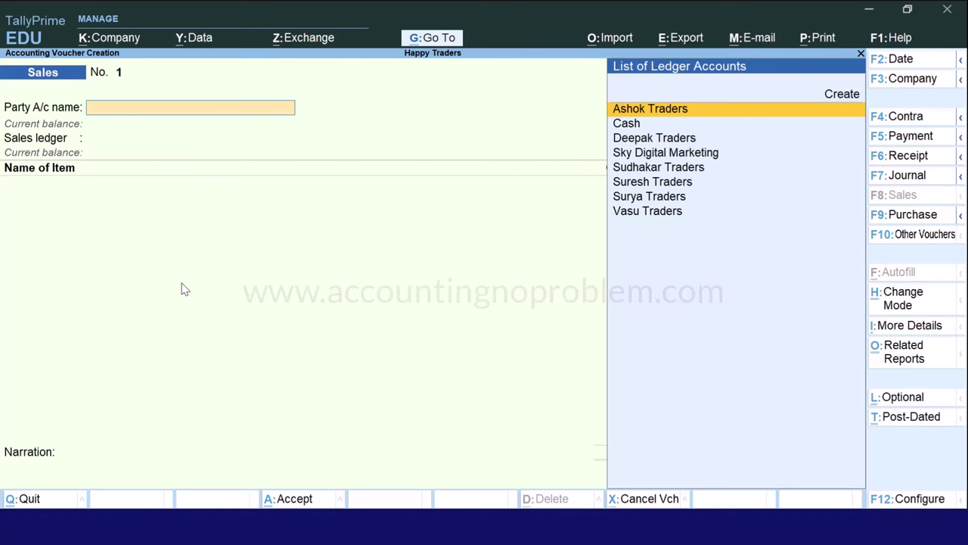
key(Down)
key(Down)
key(Return)
key(Down)
key(Down)
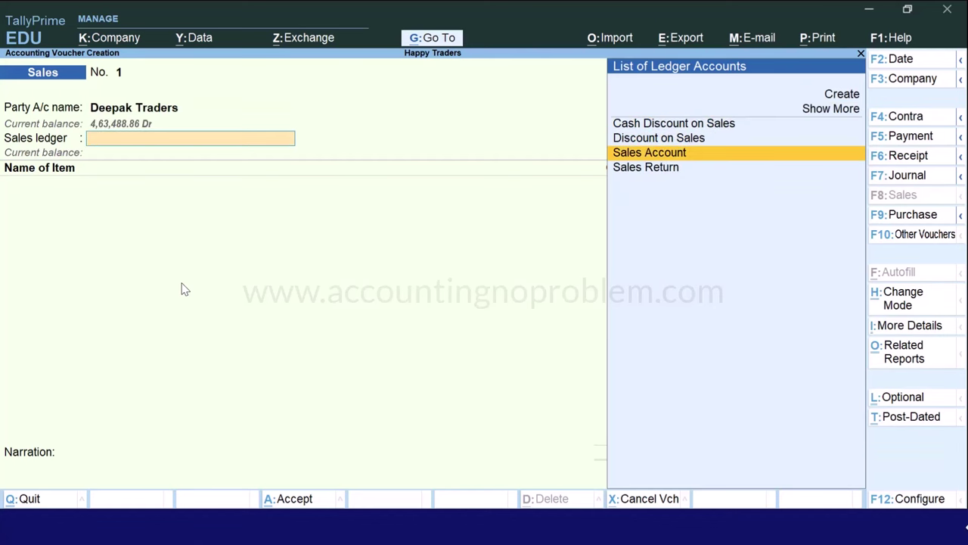
key(Return)
- Enter 1 Nos of Printer at a rate of 14,999.00
text(P)
key(Return)
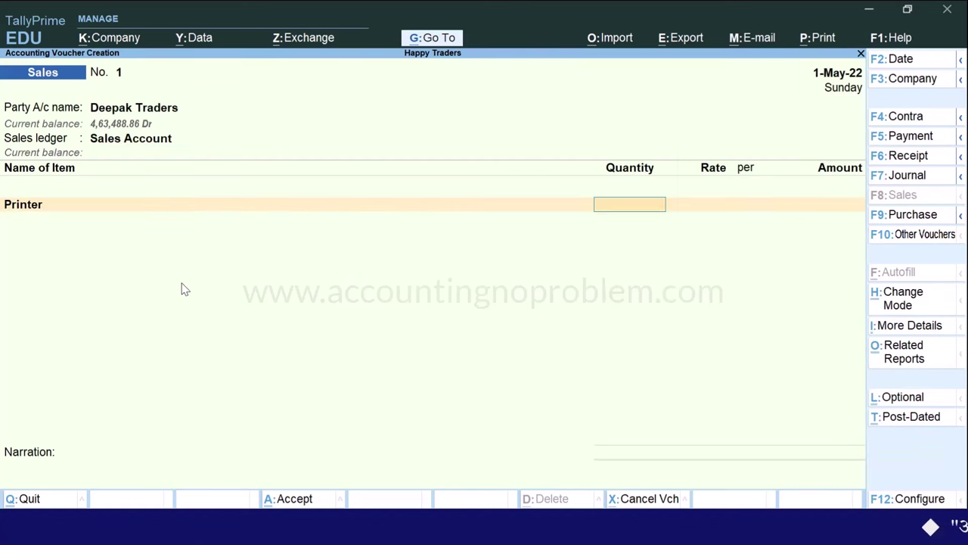
text(1)
key(Return)
text(14999)
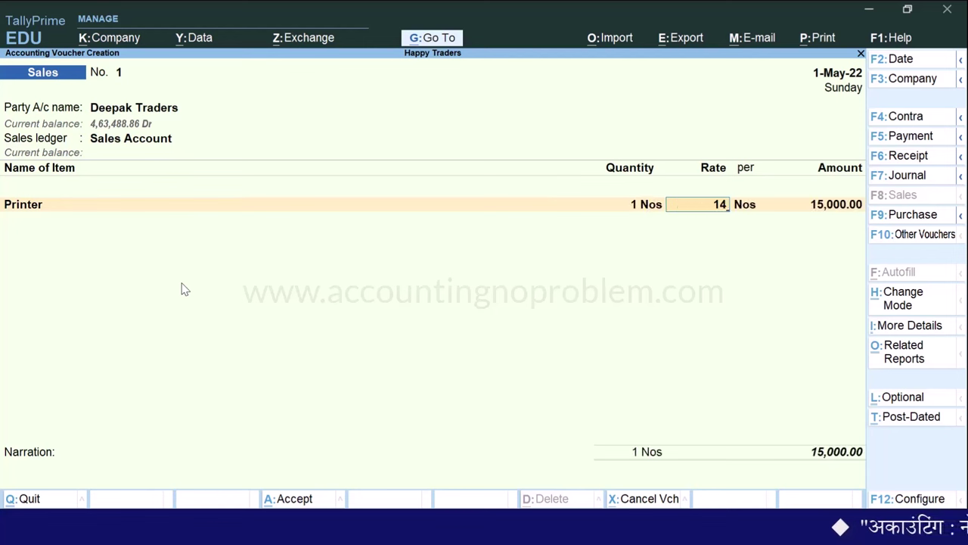
key(Return)
key(Return)
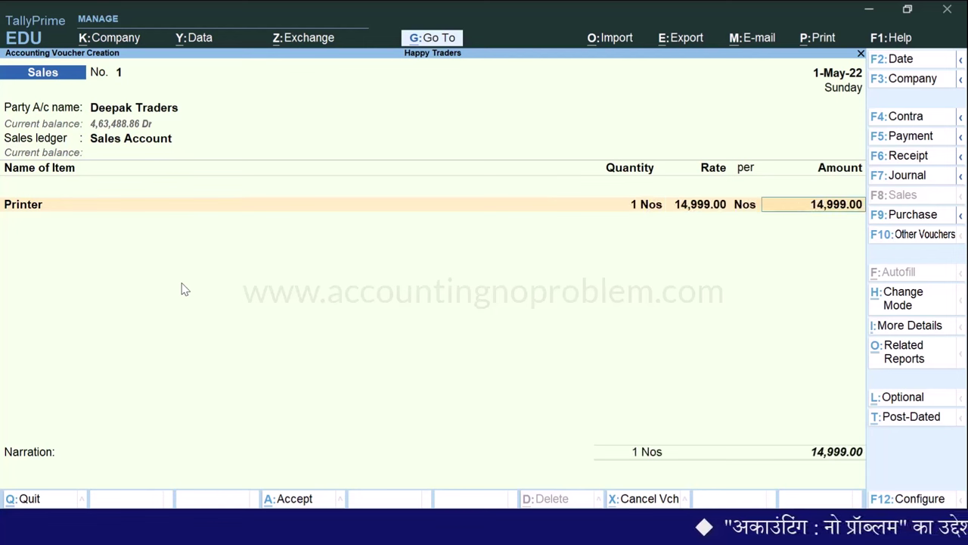
key(Return)
key(Return)
- Add the CGST and SGST ledgers, then discard the voucher
text(Cg)
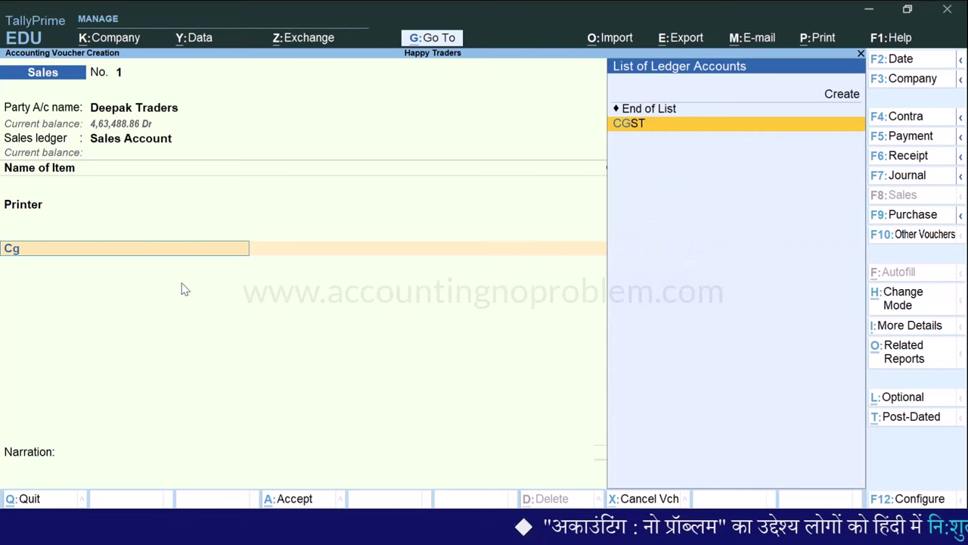
key(Return)
key(Return)
text(Sg)
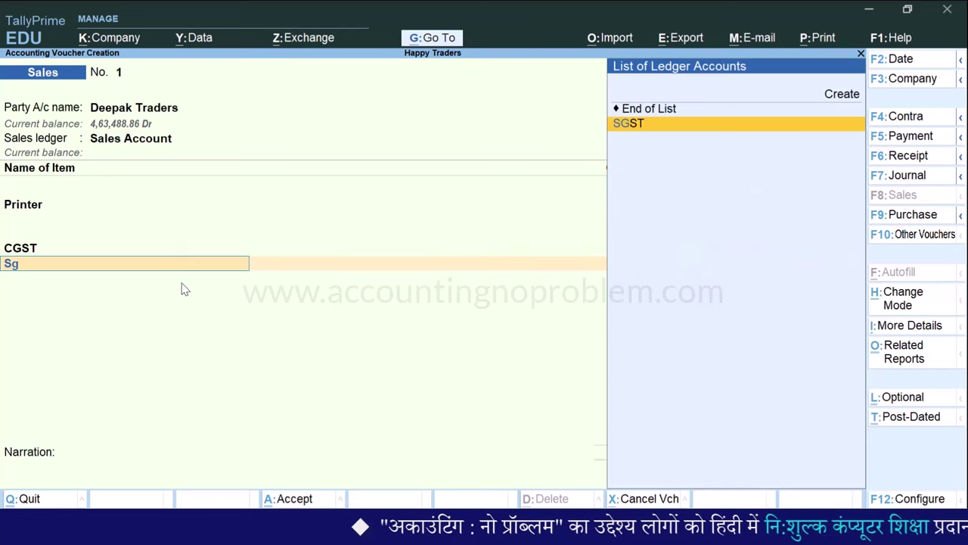
key(Return)
key(Return)
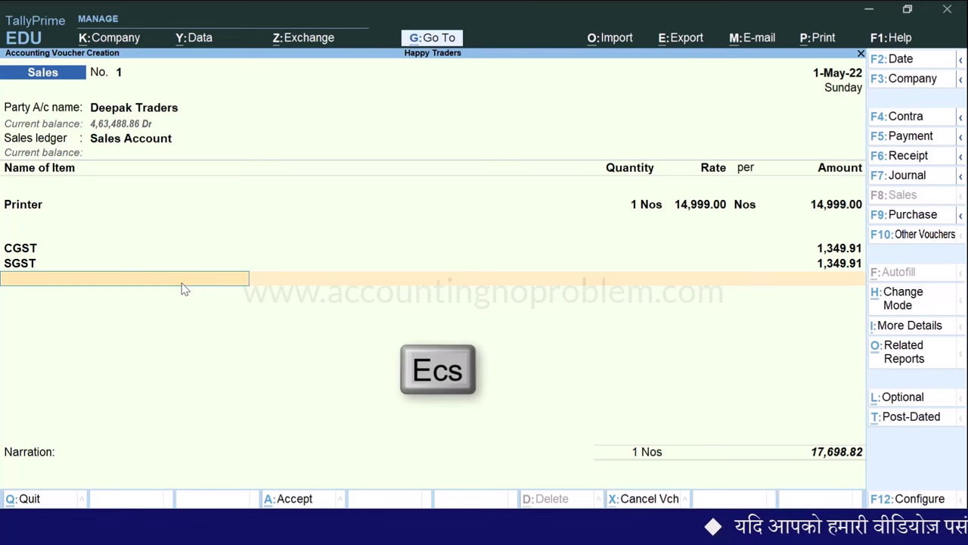
key(Escape)
key(Return)
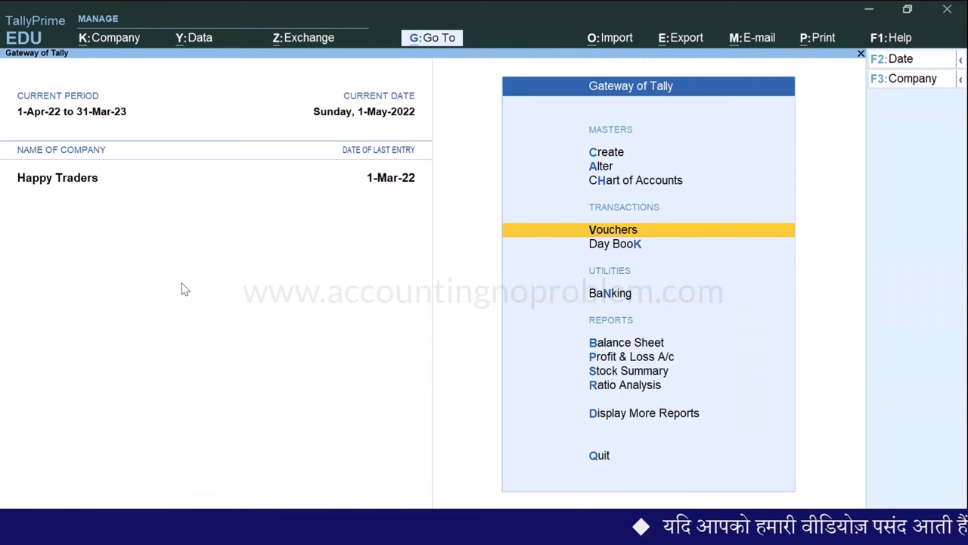
- Alter the CGST ledger to use Normal Rounding with a rounding limit of 1
key(Up)
key(Up)
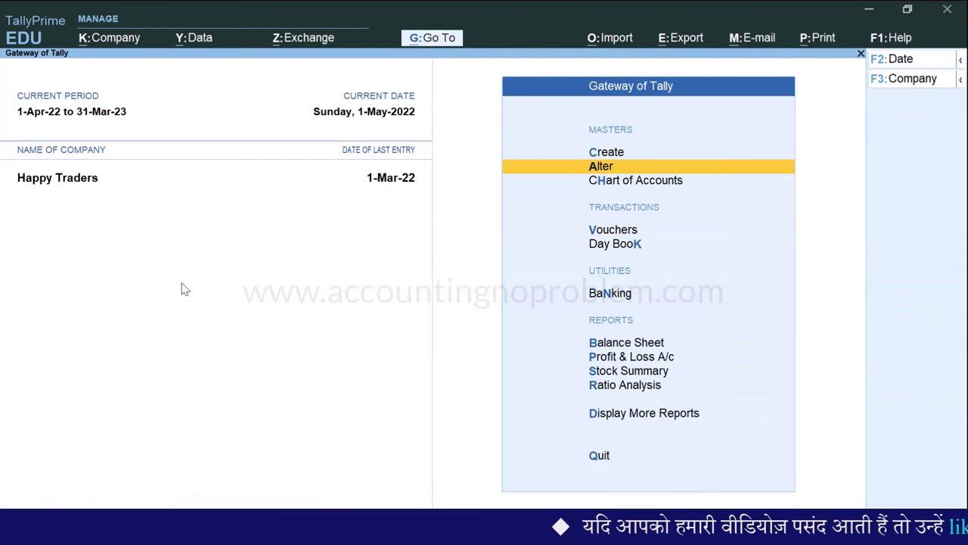
key(Return)
key(Down)
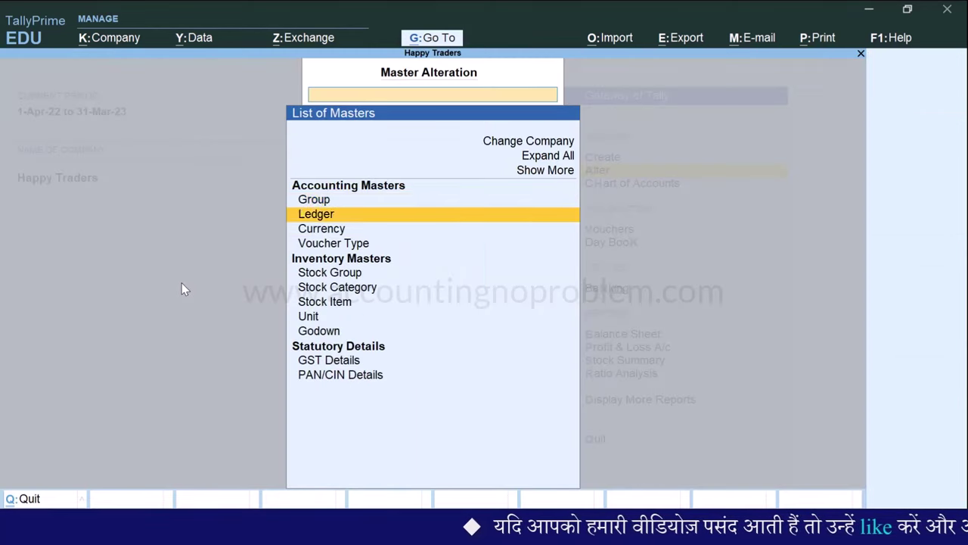
key(Return)
text(Cg)
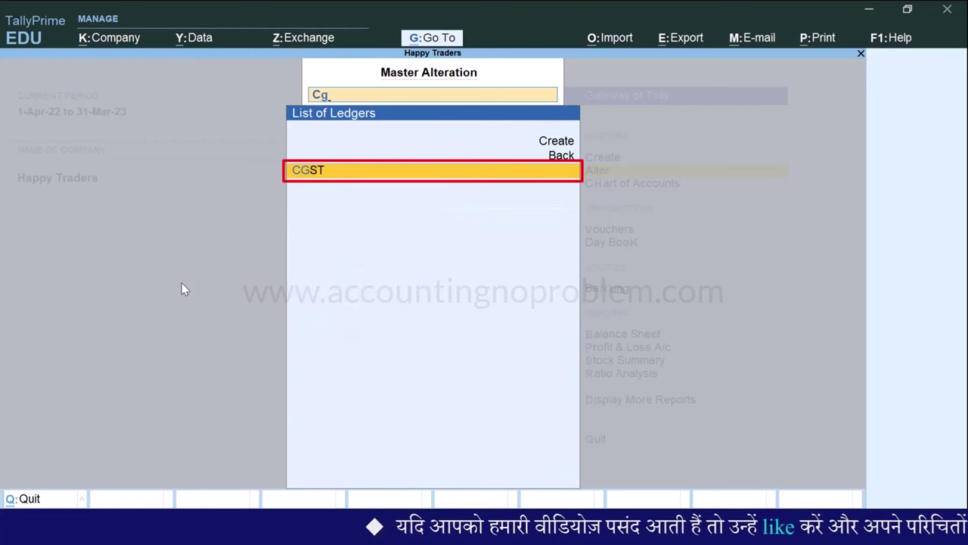
key(Return)
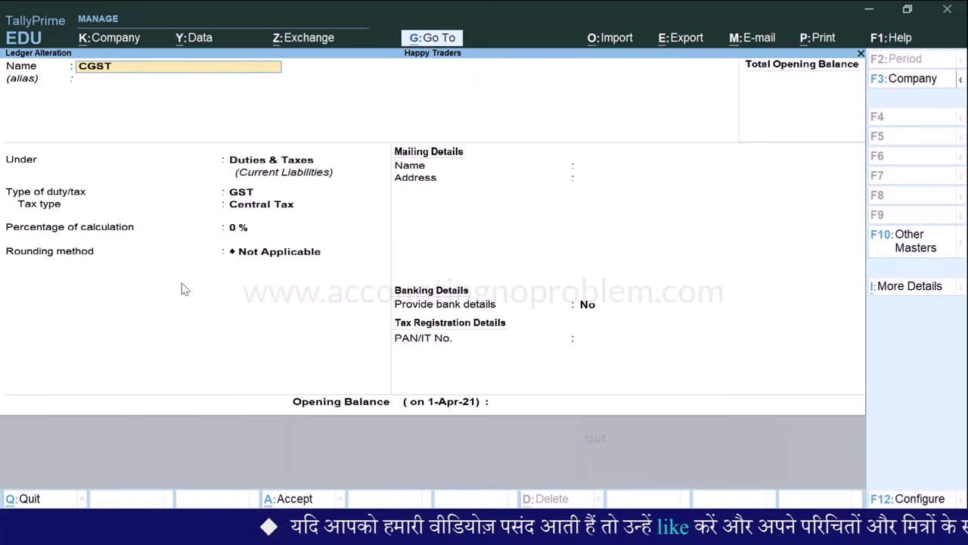
key(Return)
key(Return)
key(Return)
key(Return)
key(Return)
key(Return)
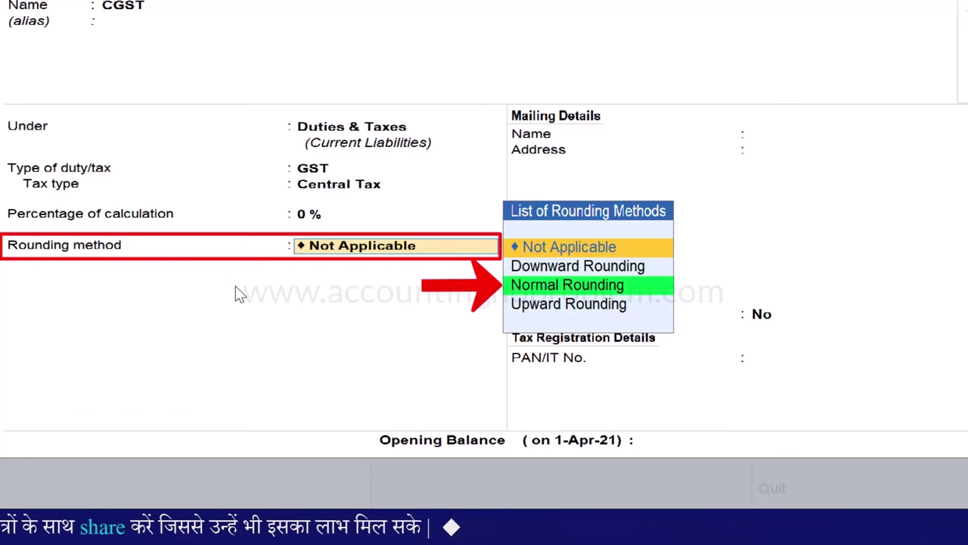
key(Down)
key(Down)
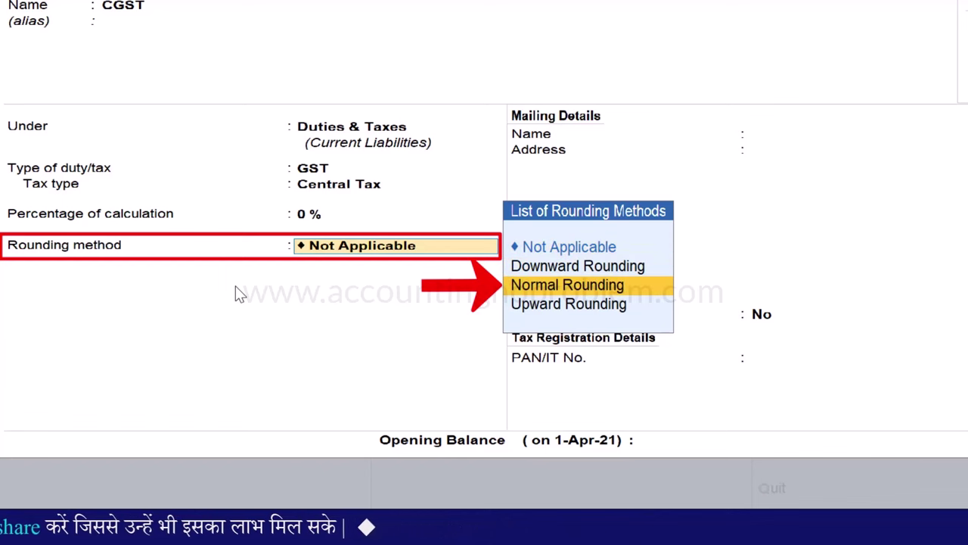
key(Return)
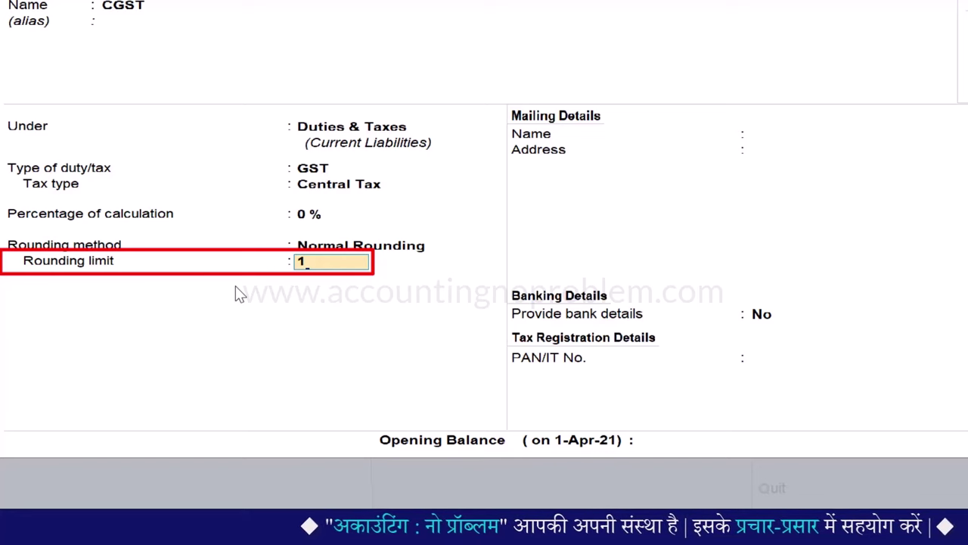
key(Return)
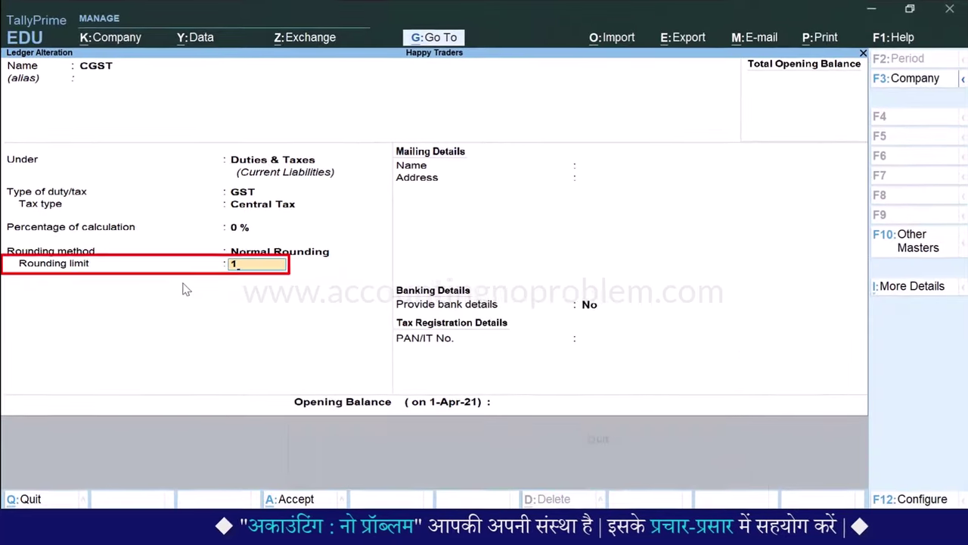
key(Return)
key(Return)
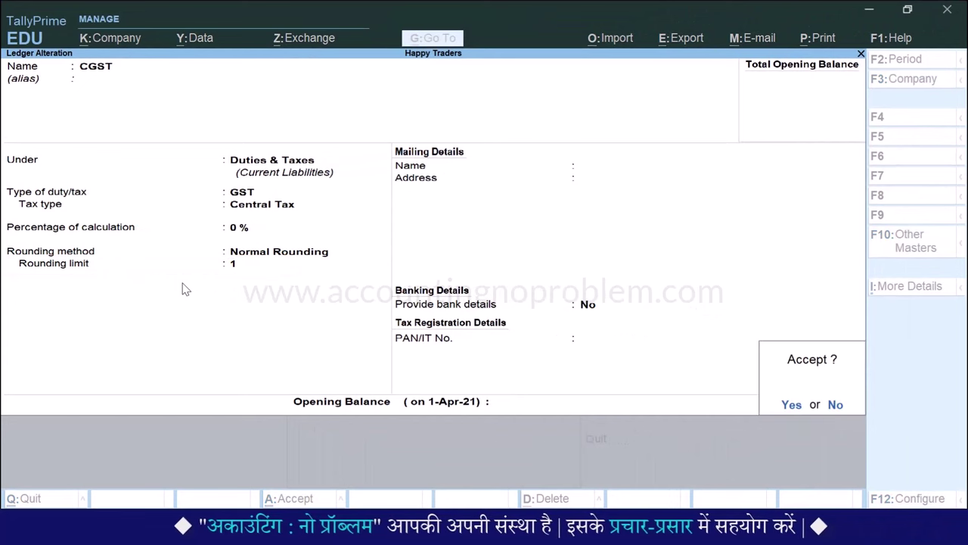
key(Return)
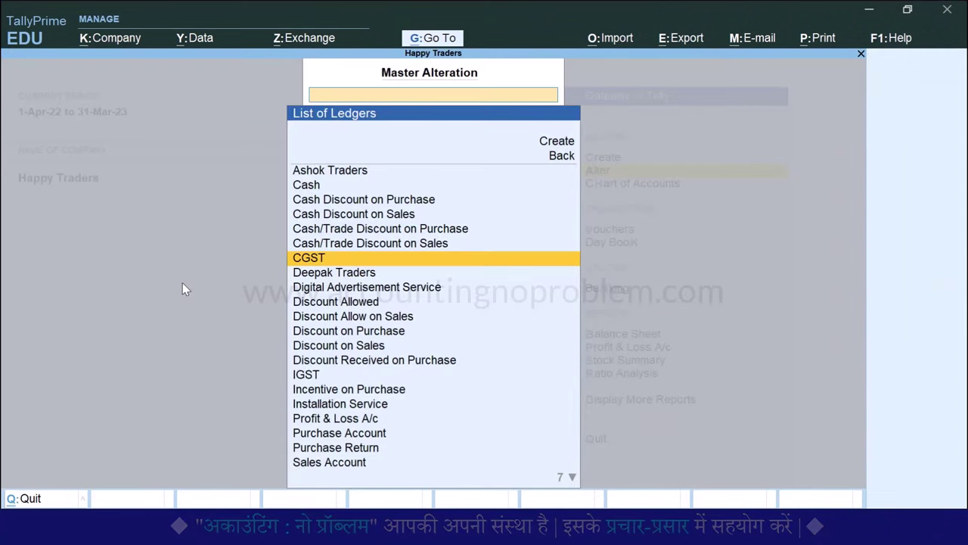
- Give the SGST ledger Normal Rounding with a rounding limit of 1
text(sg)
key(Return)
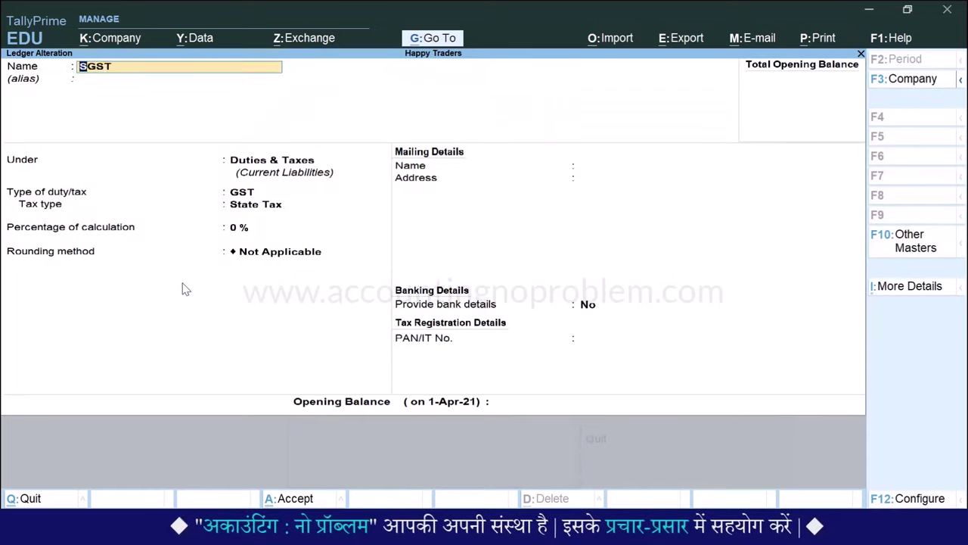
key(Return)
key(Return)
key(Return)
key(Return)
key(Return)
key(Return)
key(Down)
key(Down)
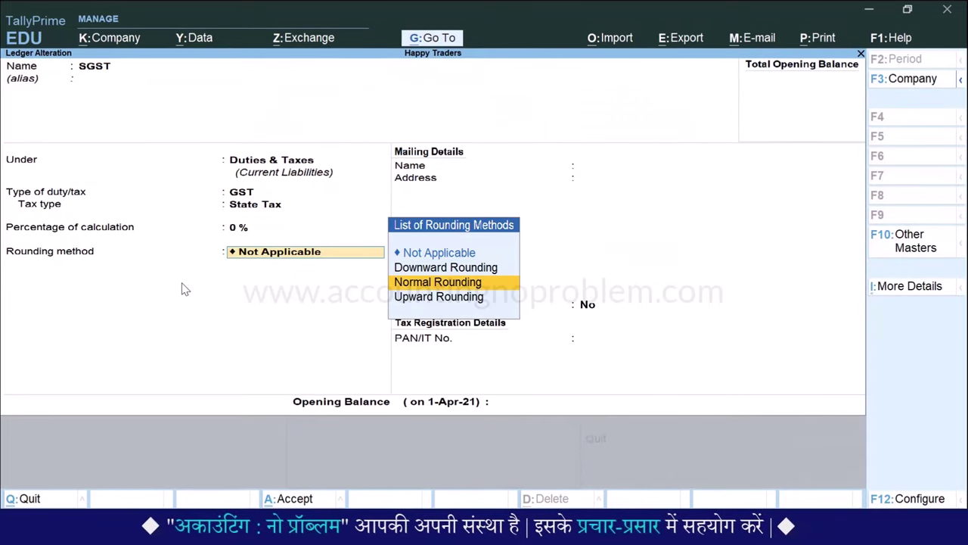
key(Return)
text(1)
key(Return)
key(Return)
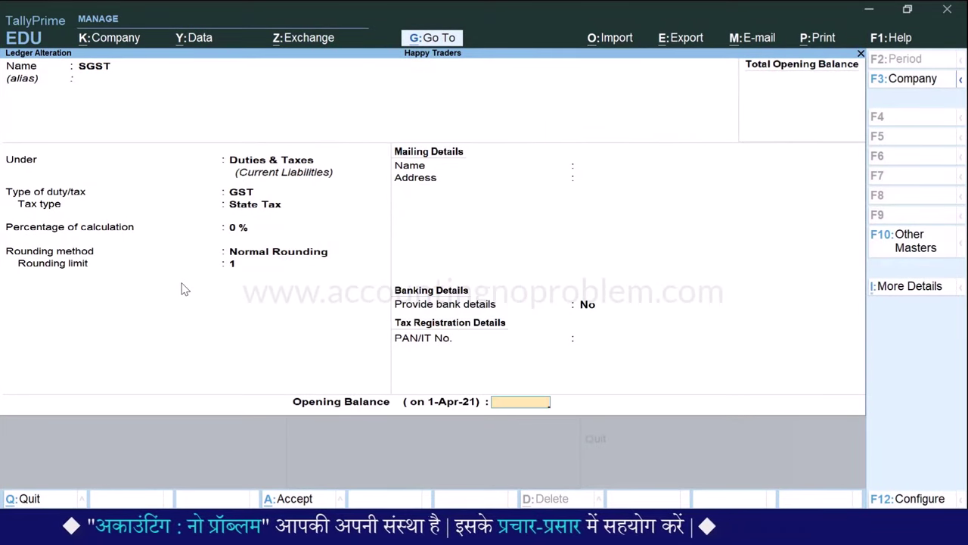
key(Return)
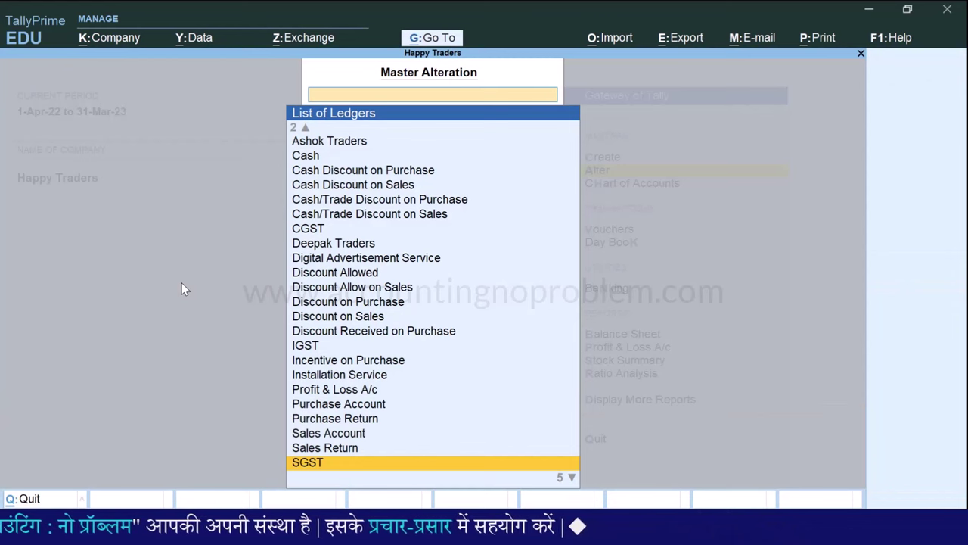
- Give the IGST ledger Normal Rounding with limit 1 and return to the Gateway
text(ig)
key(Return)
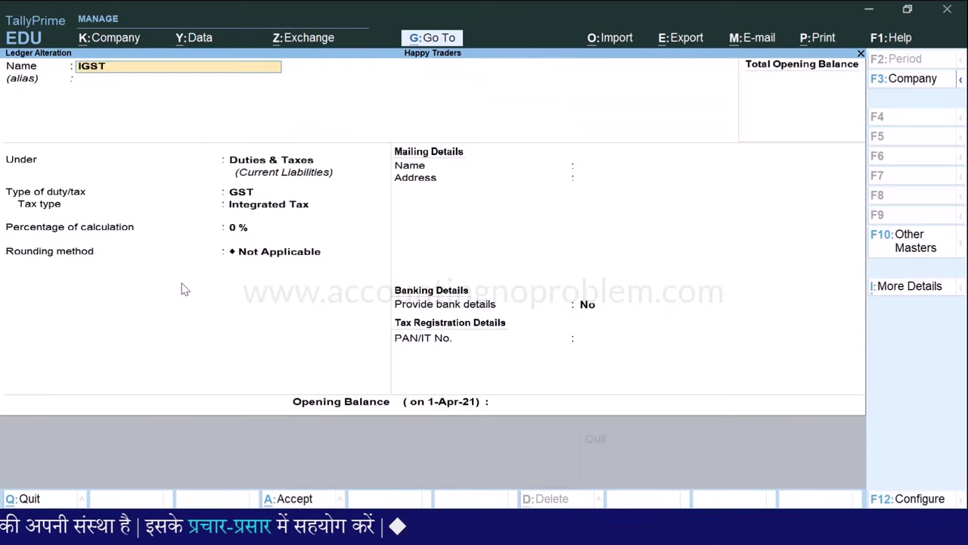
key(Return)
key(Return)
key(Return)
key(Return)
key(Return)
key(Return)
key(Down)
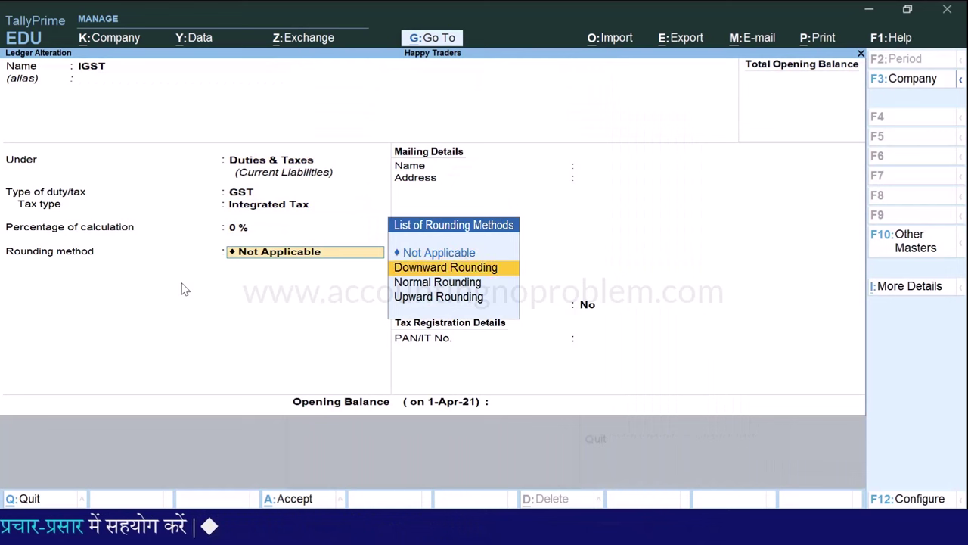
key(Down)
key(Return)
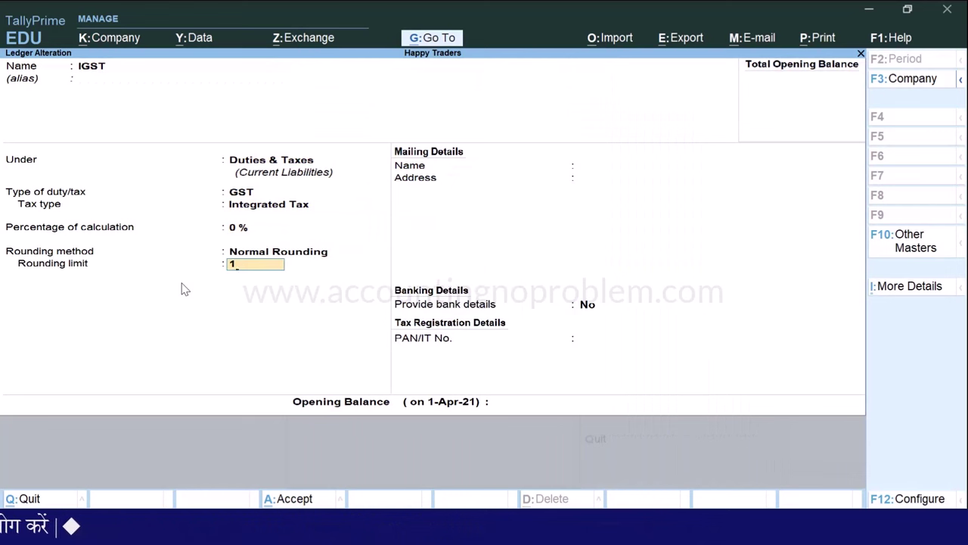
key(Return)
key(Return)
key(Return)
key(Return)
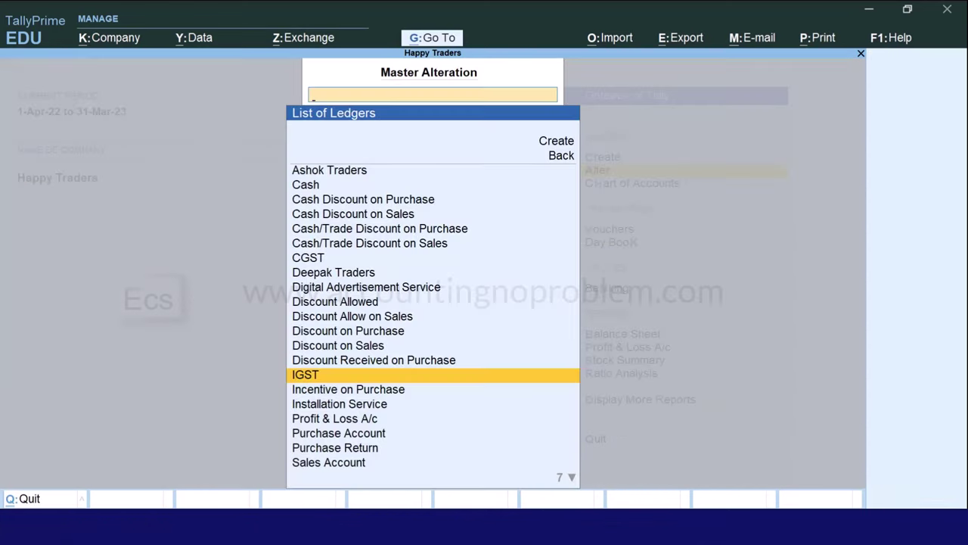
key(Escape)
key(Escape)
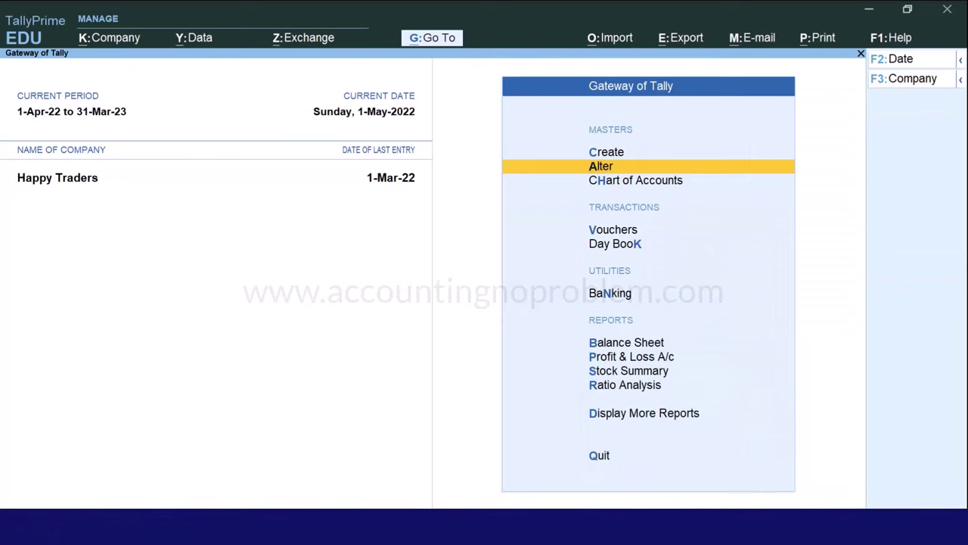
- Start a sales voucher to Deepak Traders for 1 Printer at 14,999.00 via Sales Account
key(v)
key(Down)
key(Down)
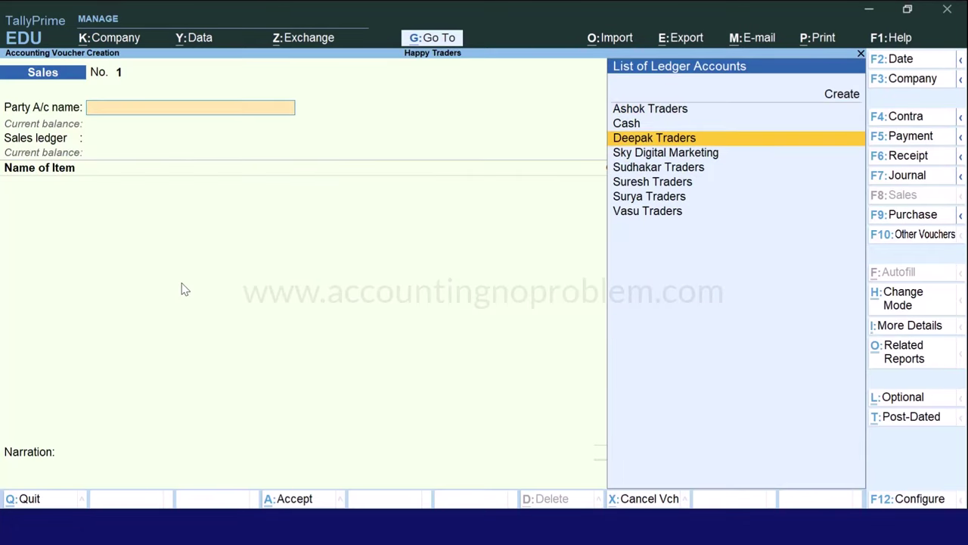
key(Return)
key(Down)
key(Down)
key(Return)
key(Return)
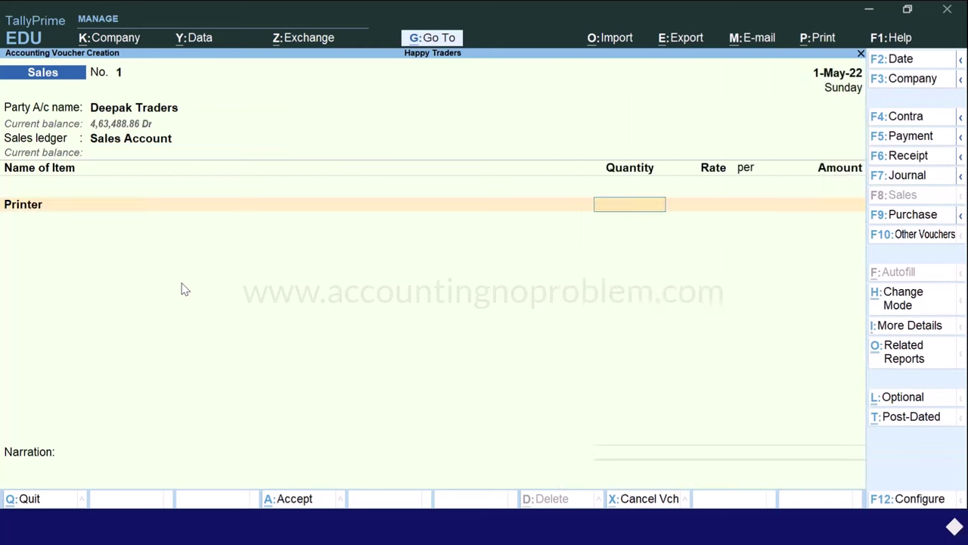
text(1)
key(Return)
text(14999)
- Add the CGST and SGST ledgers, each rounded to 1,350.00
key(Return)
key(Return)
key(Return)
text(Cg)
key(Return)
key(Return)
text(Sg)
key(Return)
key(Return)
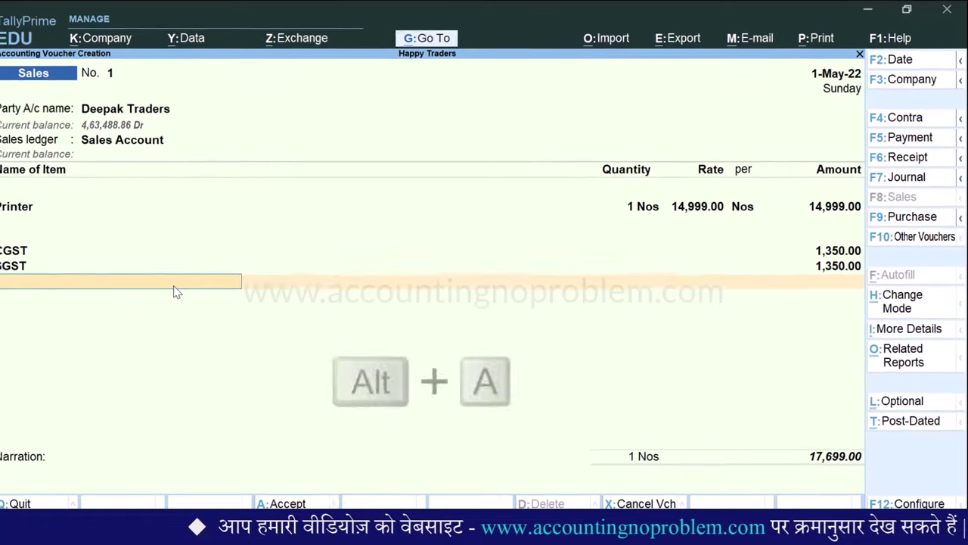
key(alt+a)
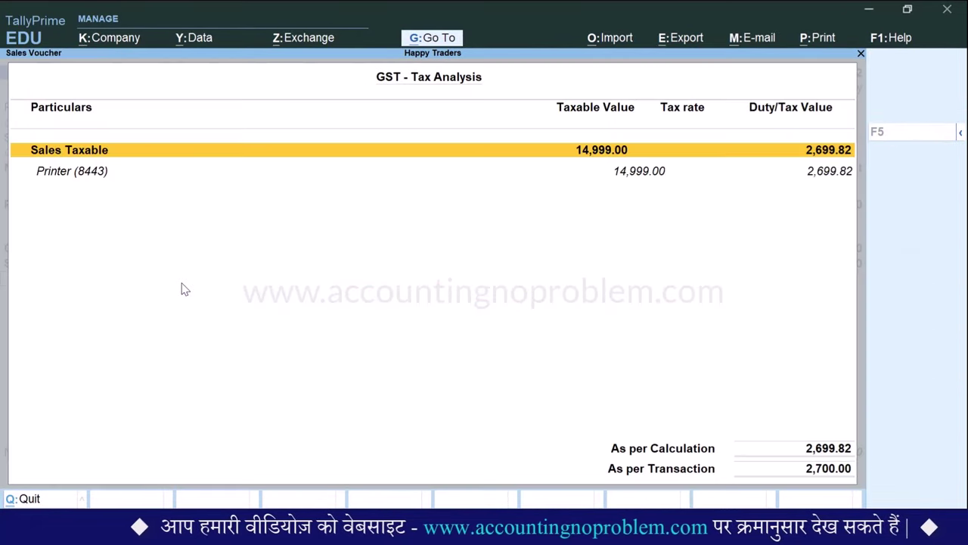
key(alt+F5)
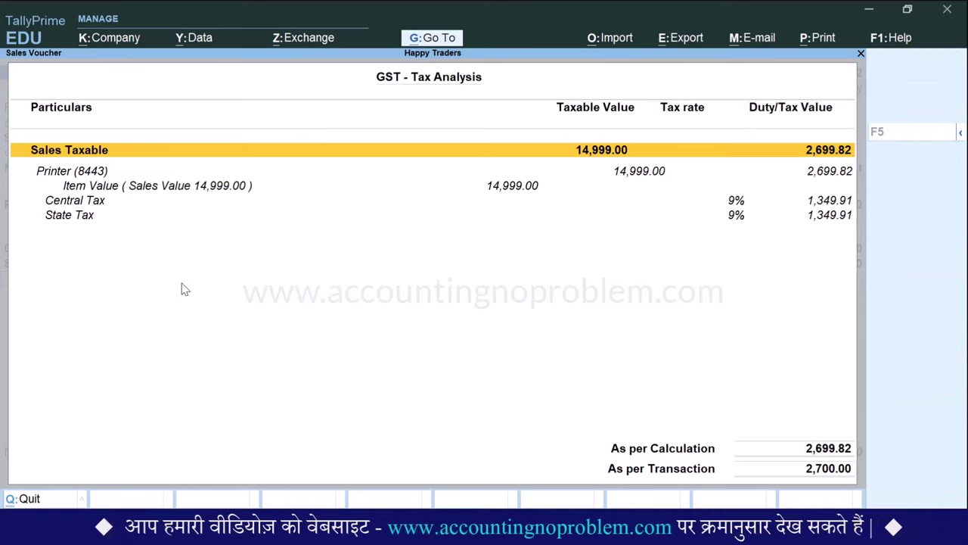
key(Down)
key(Down)
key(Down)
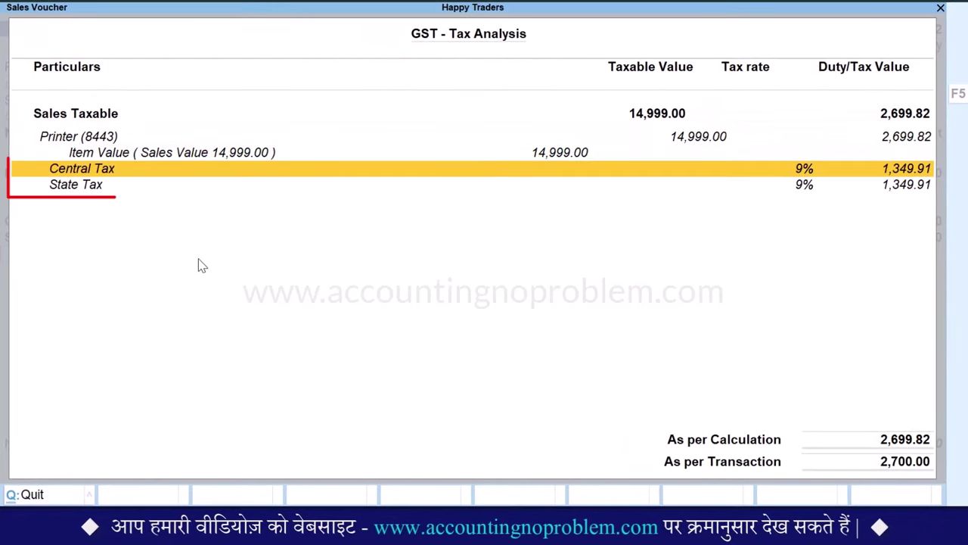
key(Down)
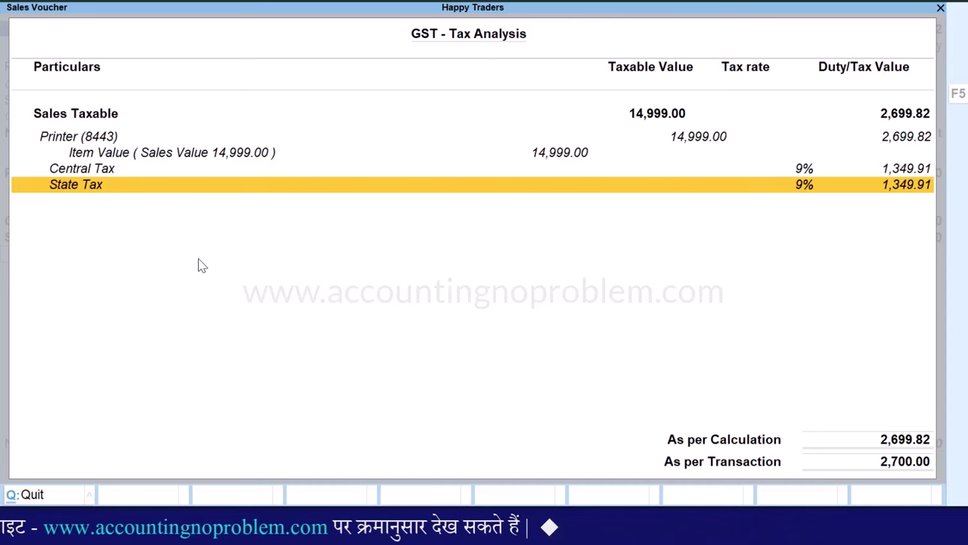
key(Return)
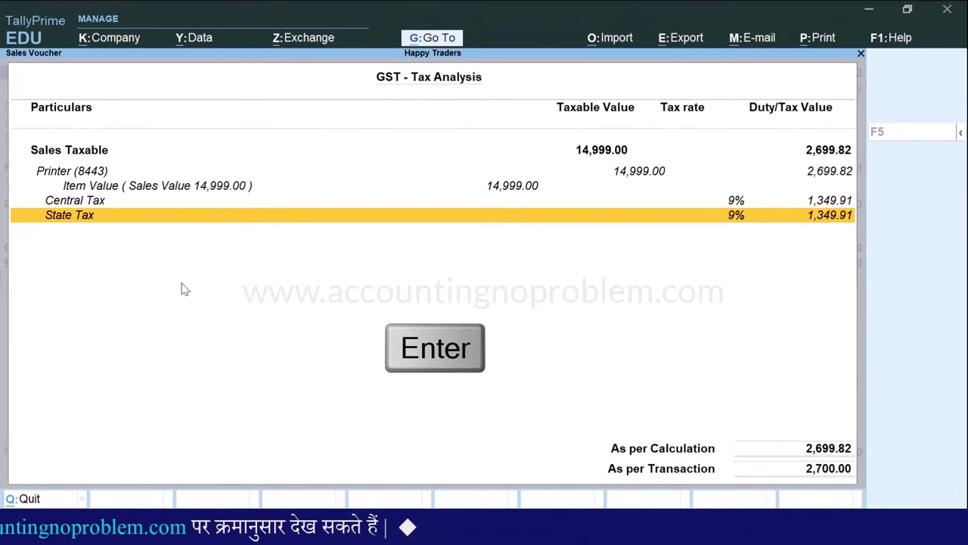
key(Return)
- Accept the New Ref bill details and save the 17,699.00 voucher past the tax warning
key(Return)
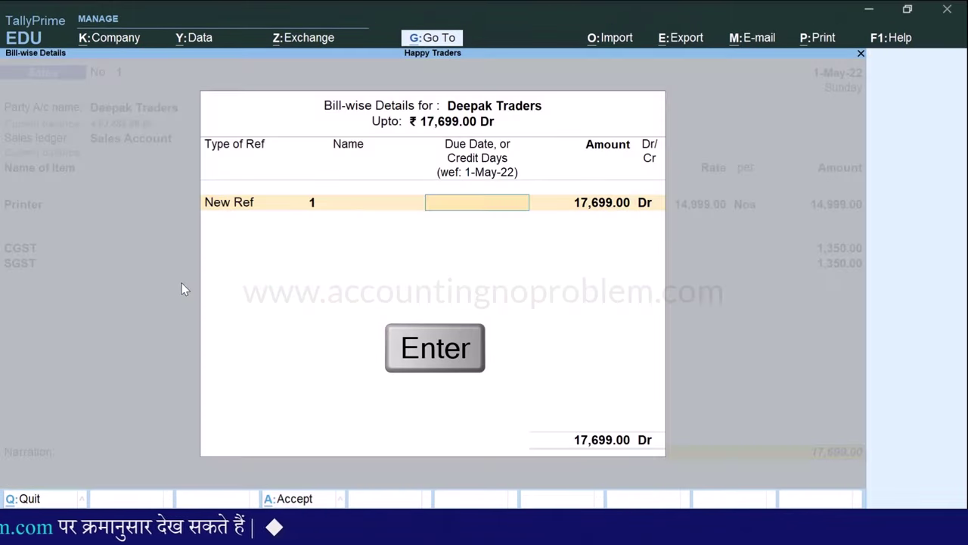
key(Return)
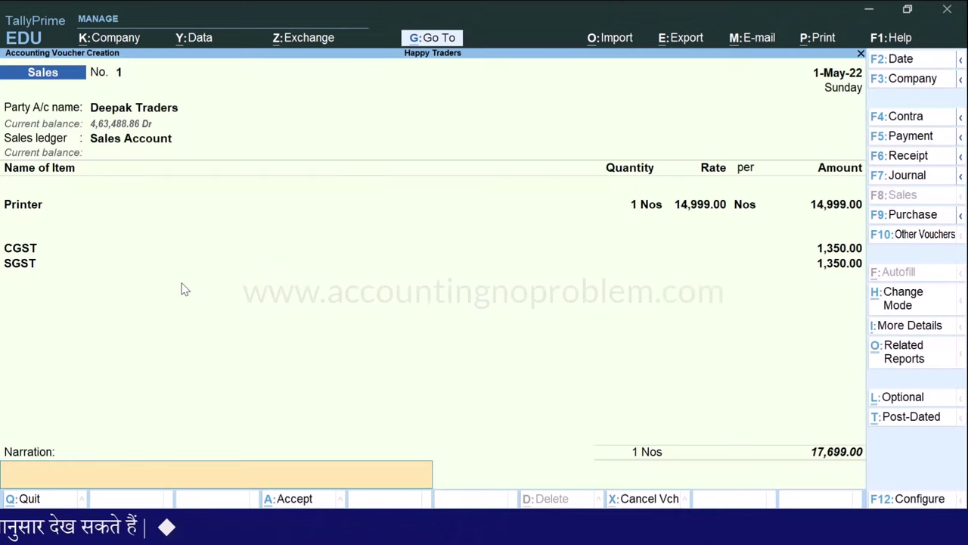
key(Return)
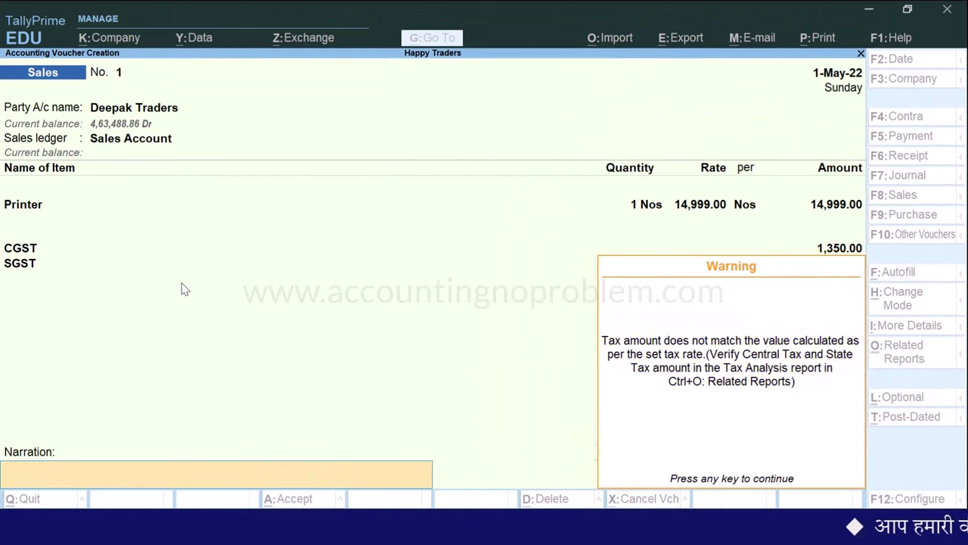
key(Return)
key(Return)
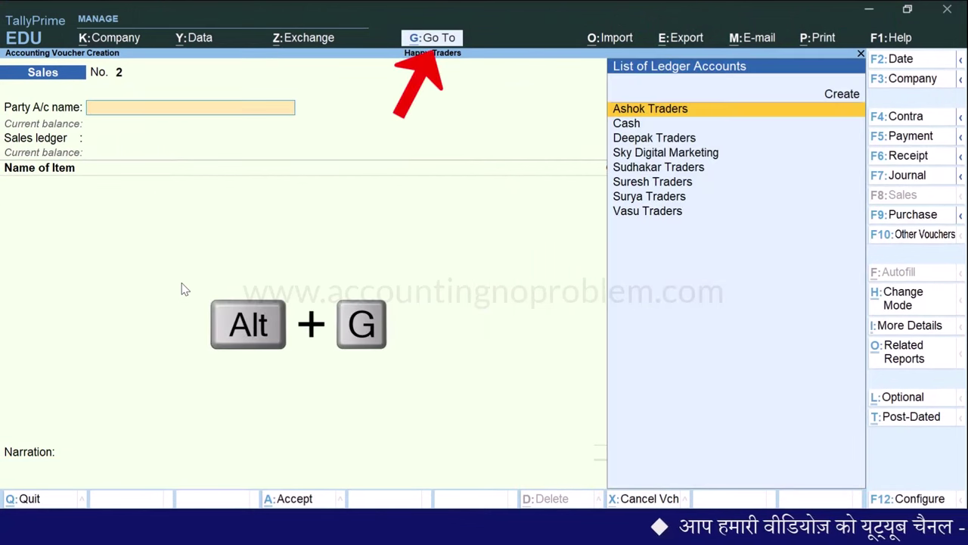
- Open GSTR-1 via Alt+G and set its period to 1-5-2022 through 31-5-2022
key(alt+g)
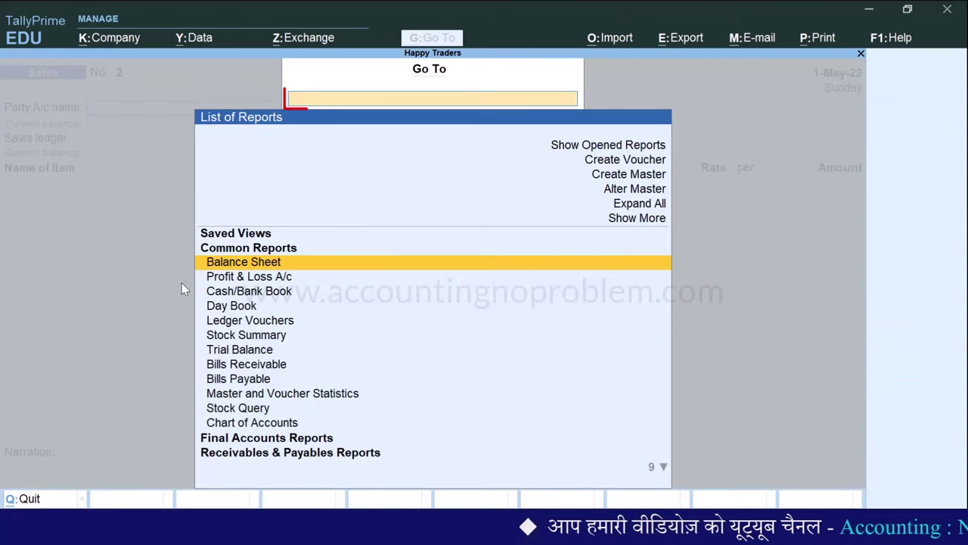
text(Gstr1)
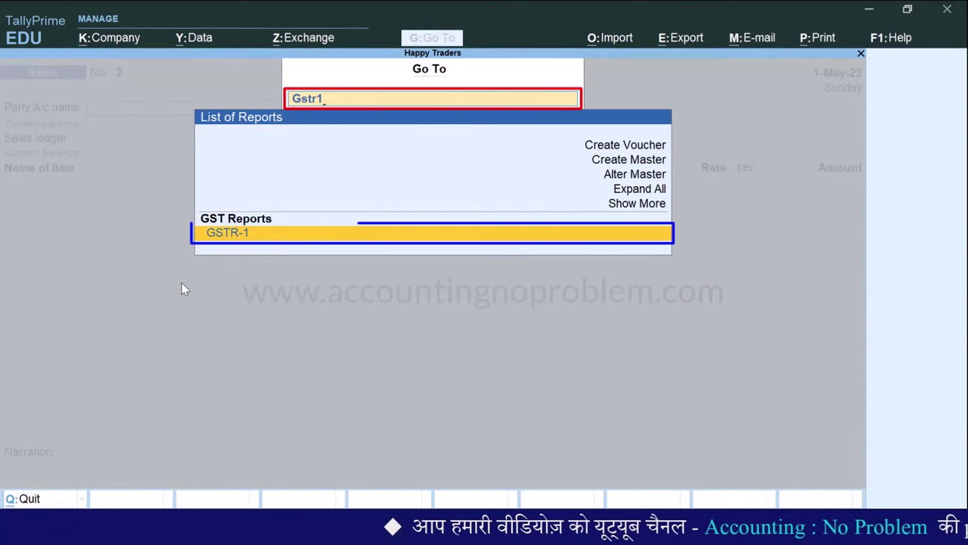
key(Return)
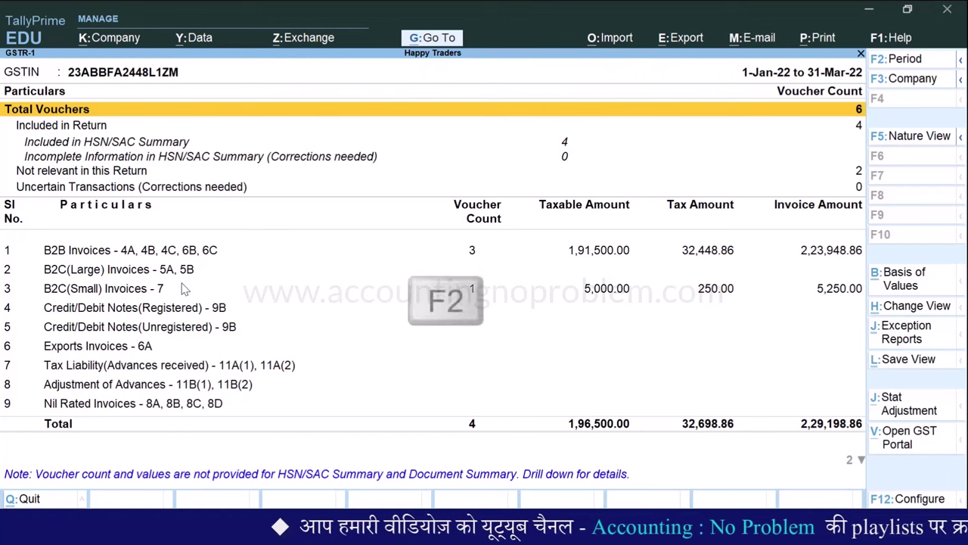
key(F2)
text(1)
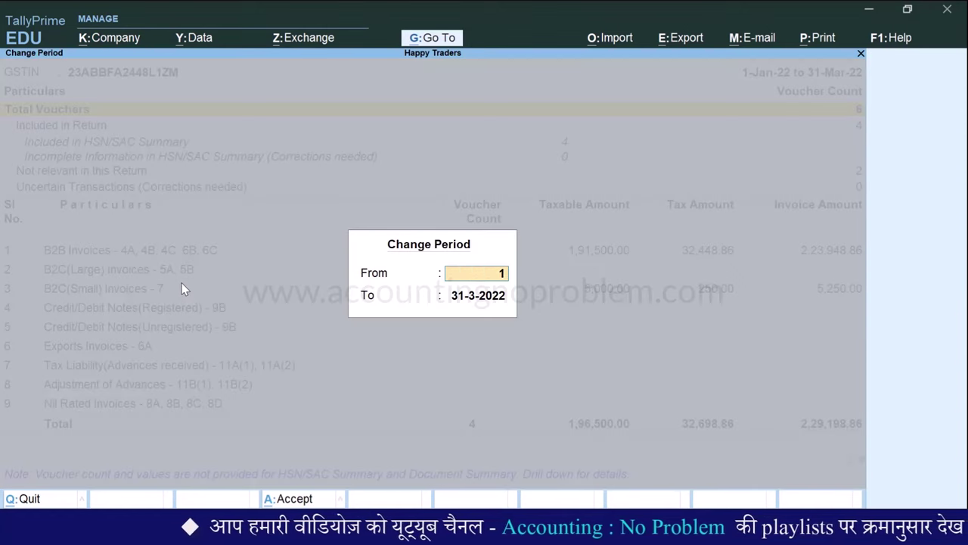
text(-5)
key(Return)
text(31.5)
key(Return)
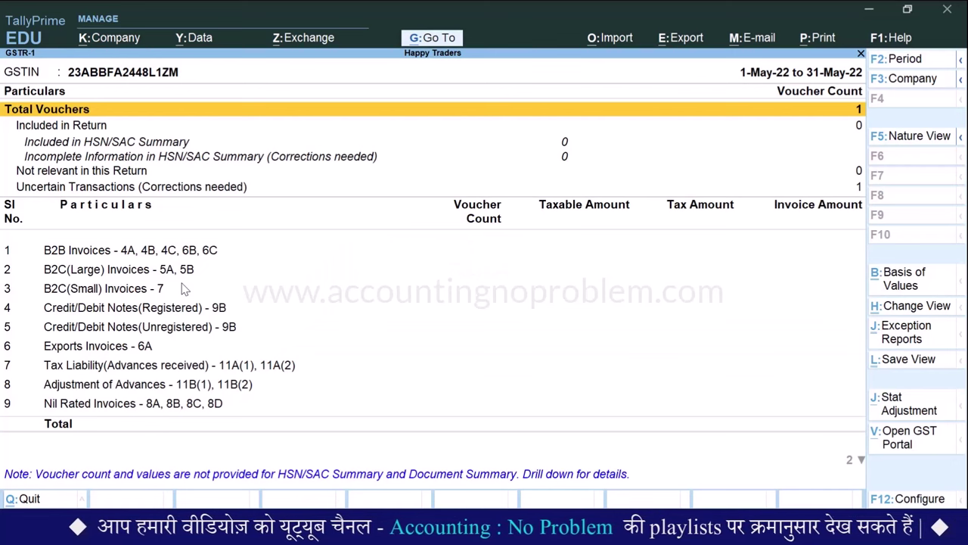
key(Down)
key(Down)
key(Down)
key(Down)
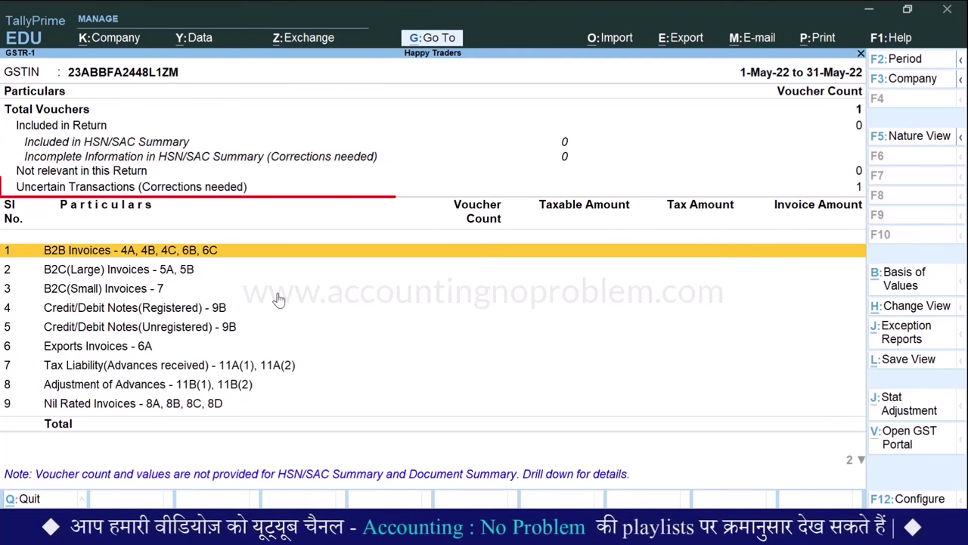
- Accept the Deepak Traders tax-mismatch voucher as is from Uncertain Transactions
key(Up)
key(Return)
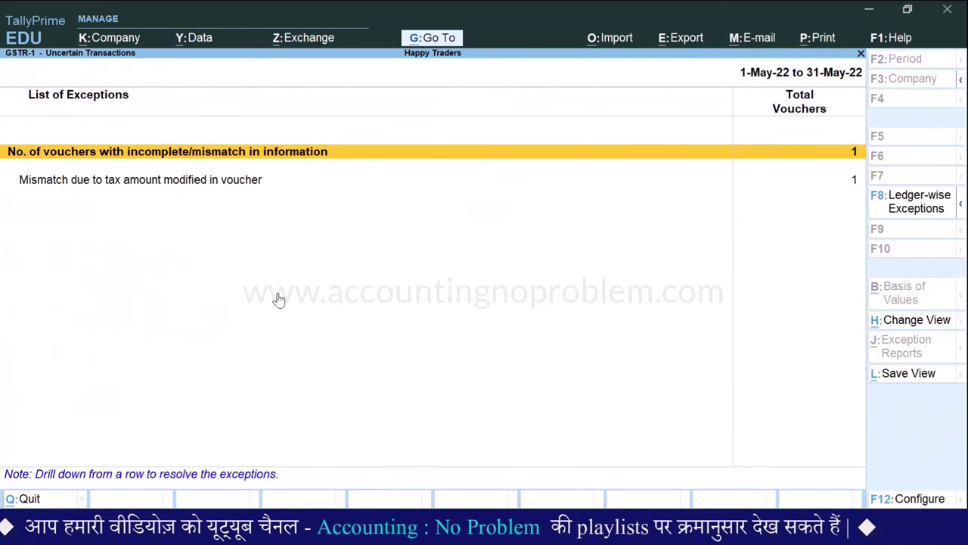
key(Down)
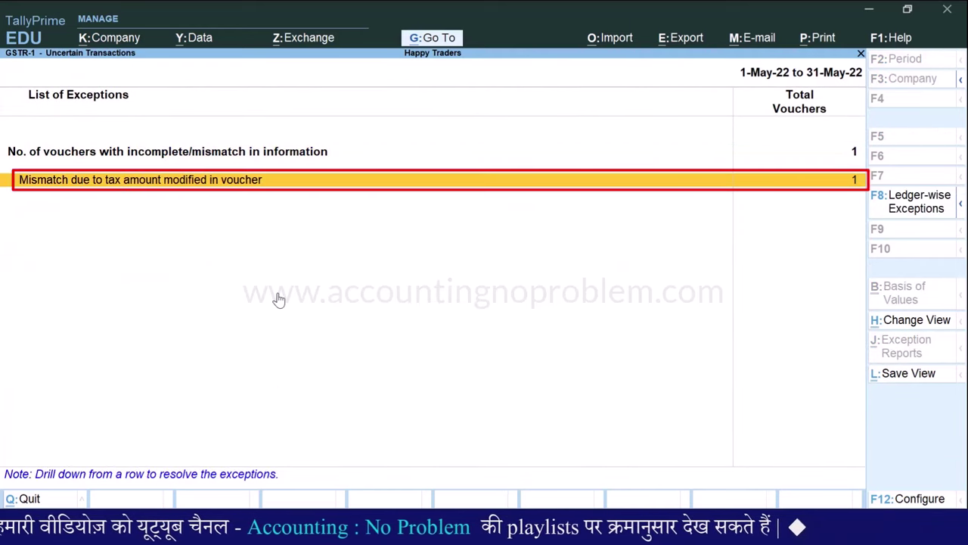
key(Return)
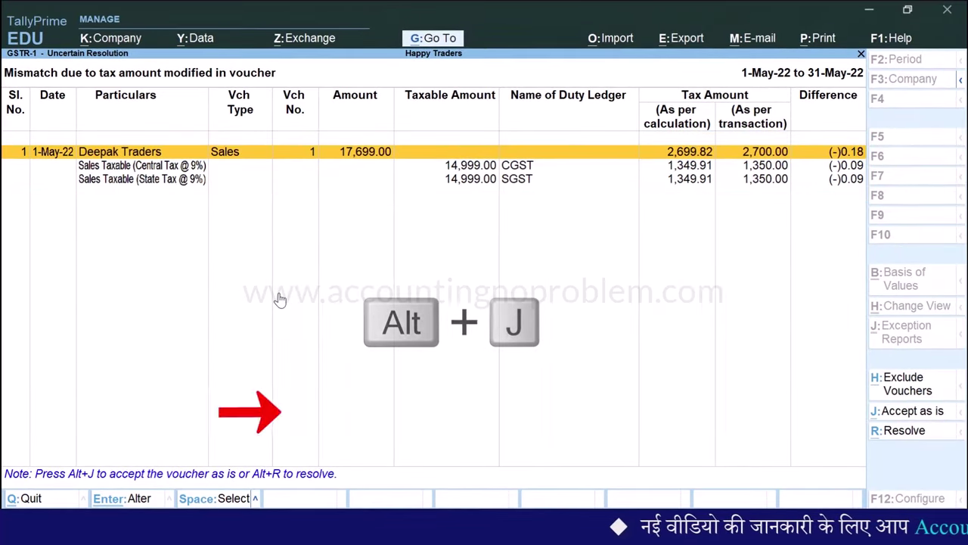
key(alt+j)
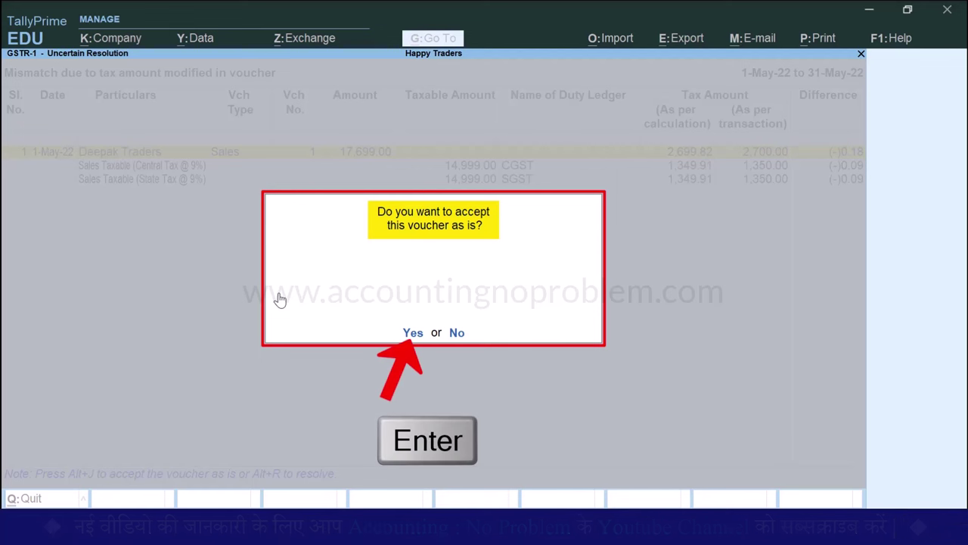
key(Return)
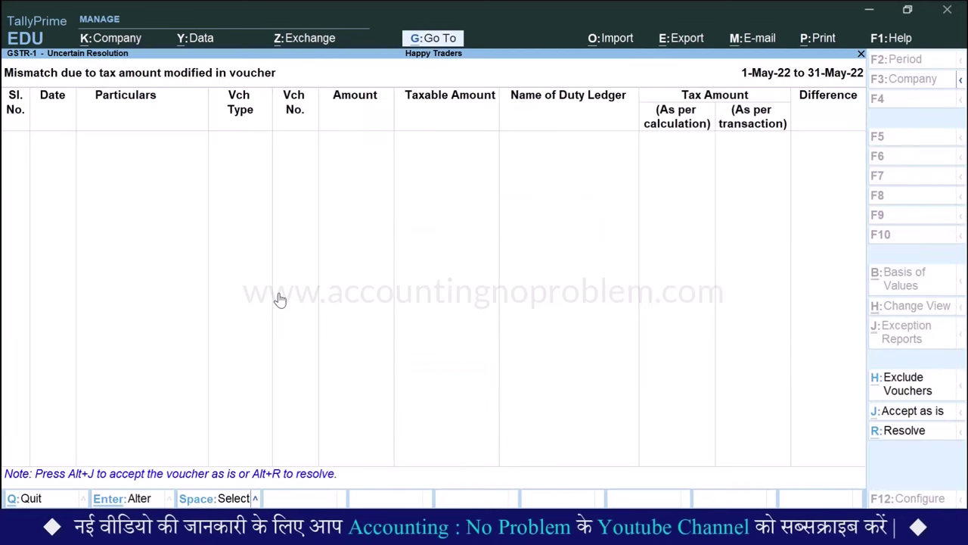
key(Escape)
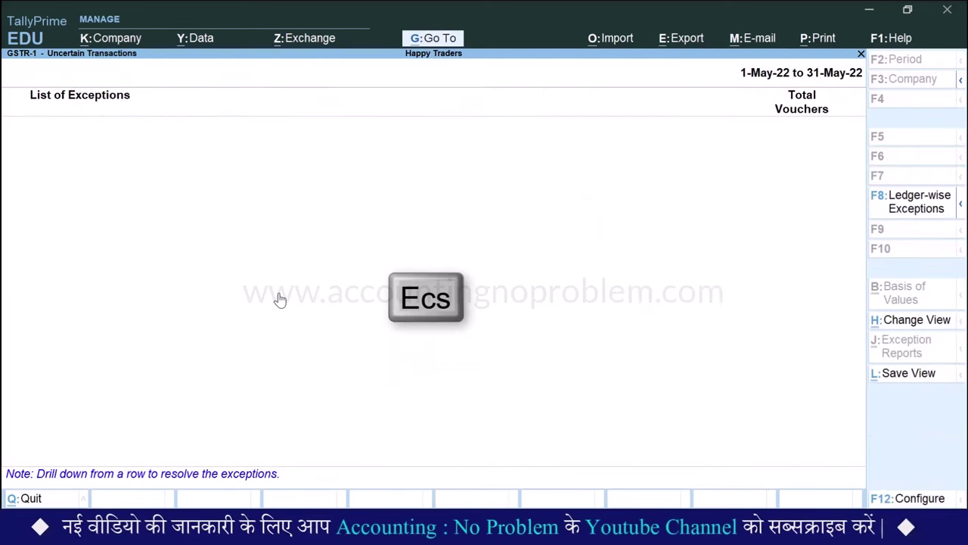
- Review the B2B Invoices voucher details, then quit GSTR-1 to the Gateway of Tally
key(Escape)
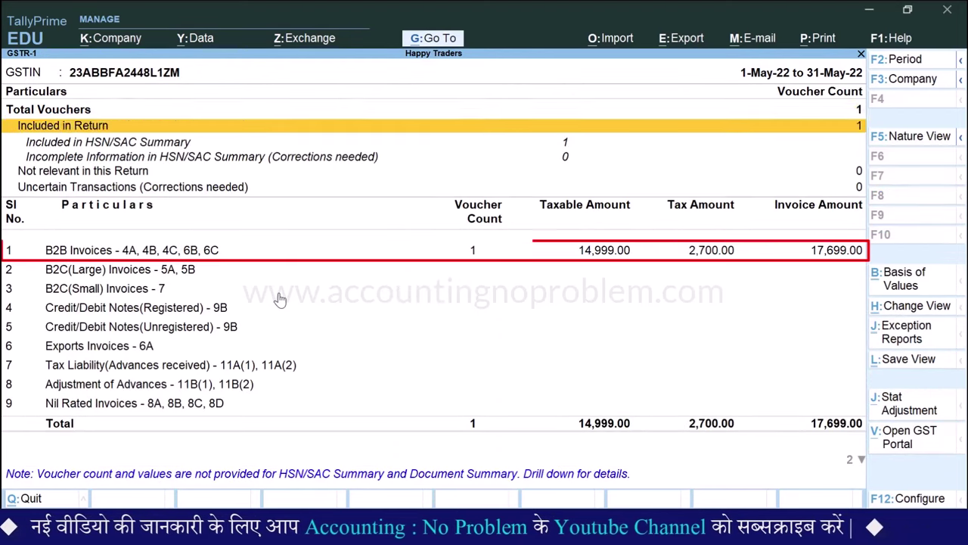
key(Return)
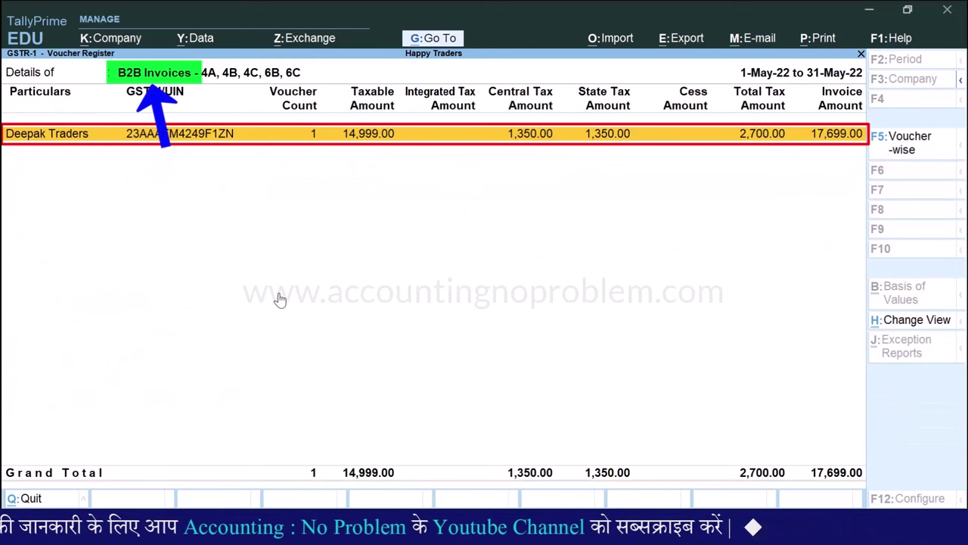
key(Escape)
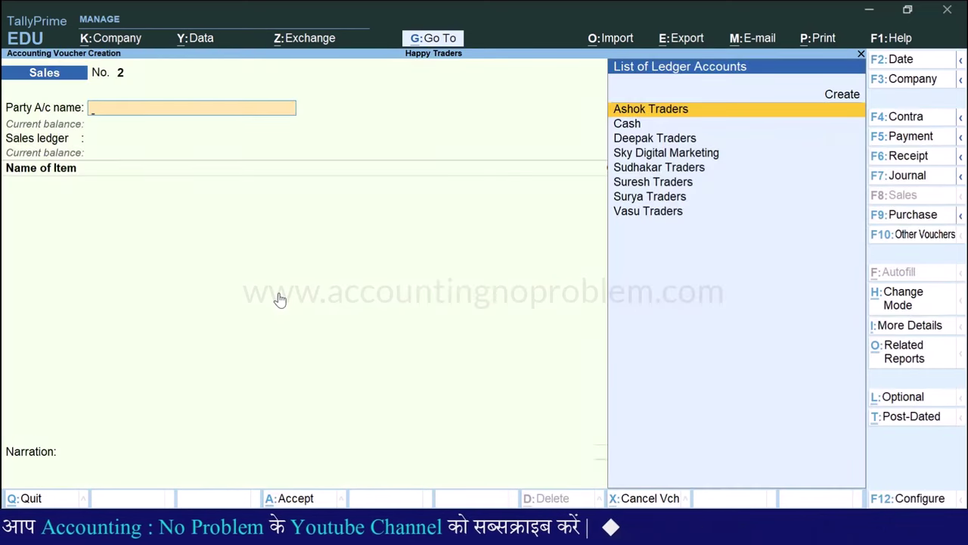
key(Escape)
key(Return)
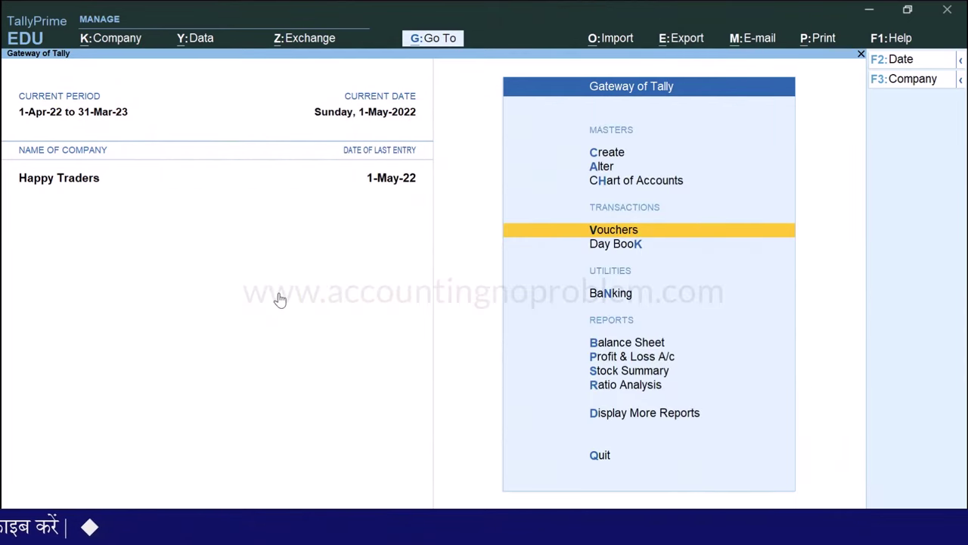
- Alter the CGST ledger's rounding method to Not Applicable and save it
key(Up)
key(Up)
key(Return)
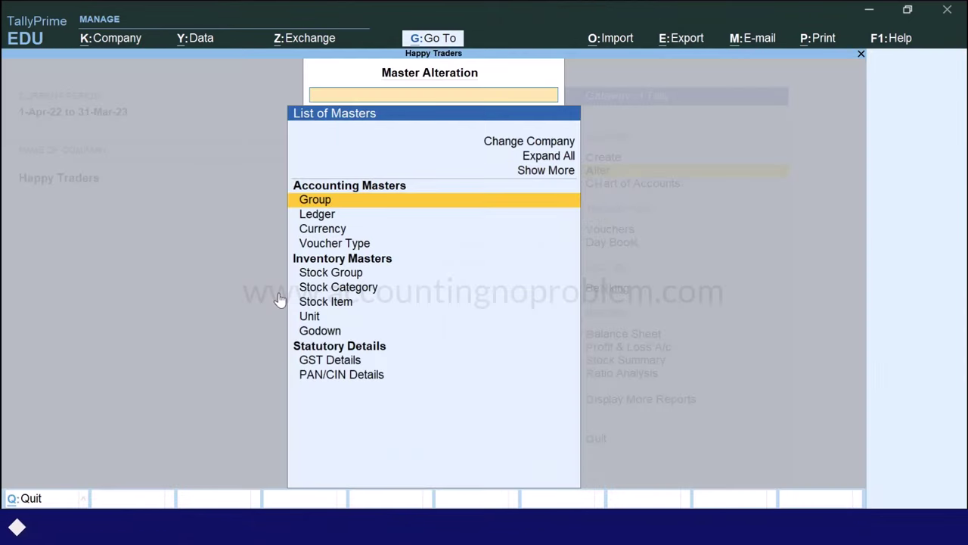
key(Down)
key(Return)
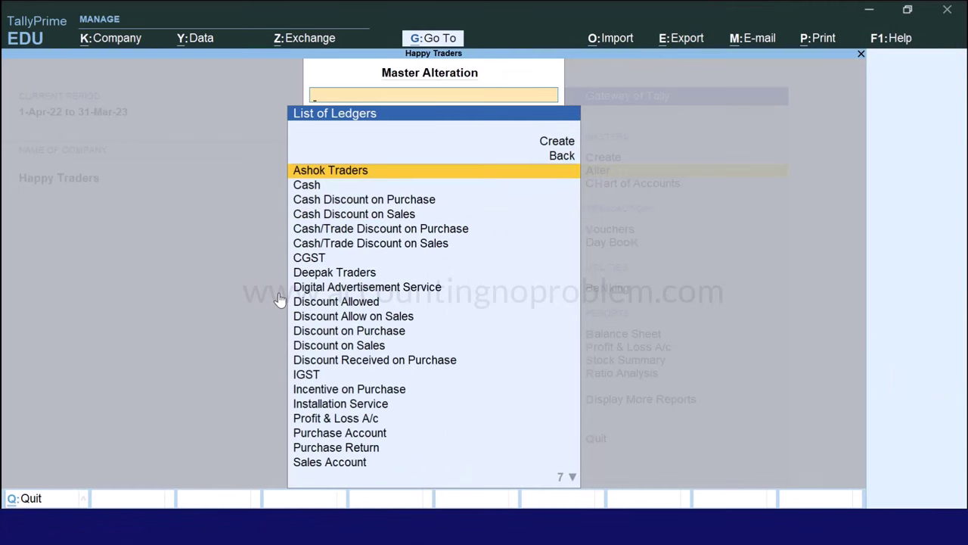
text(Cg)
key(Return)
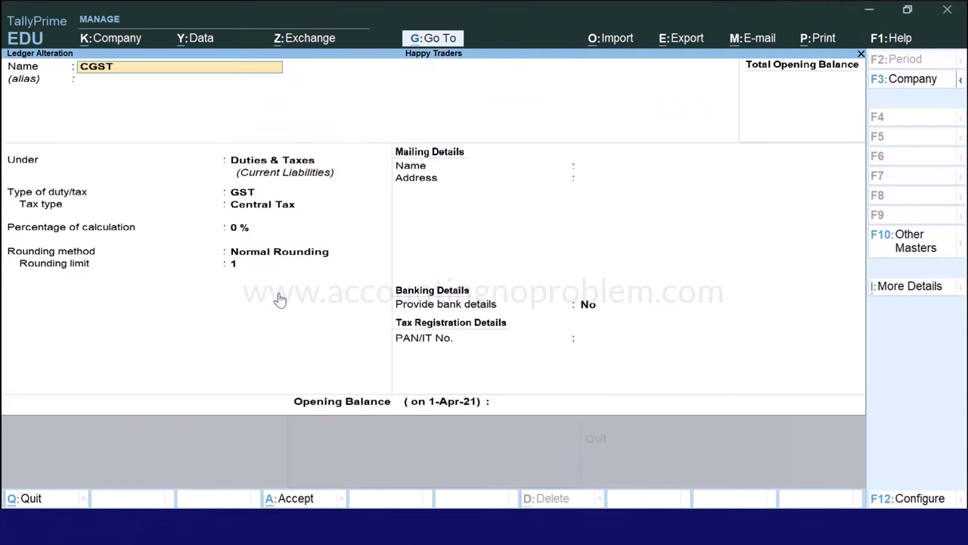
key(Return)
key(Return)
key(Return)
key(Return)
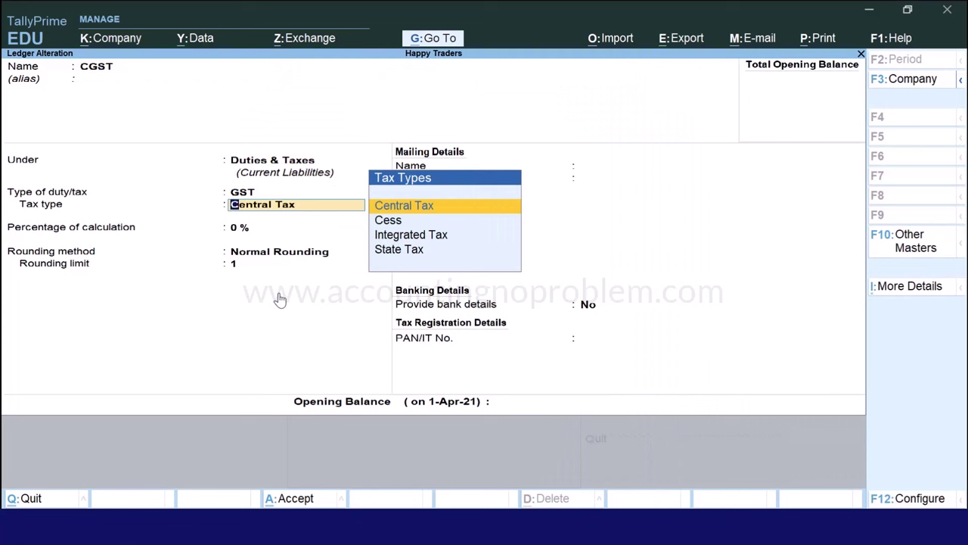
key(Up)
key(Up)
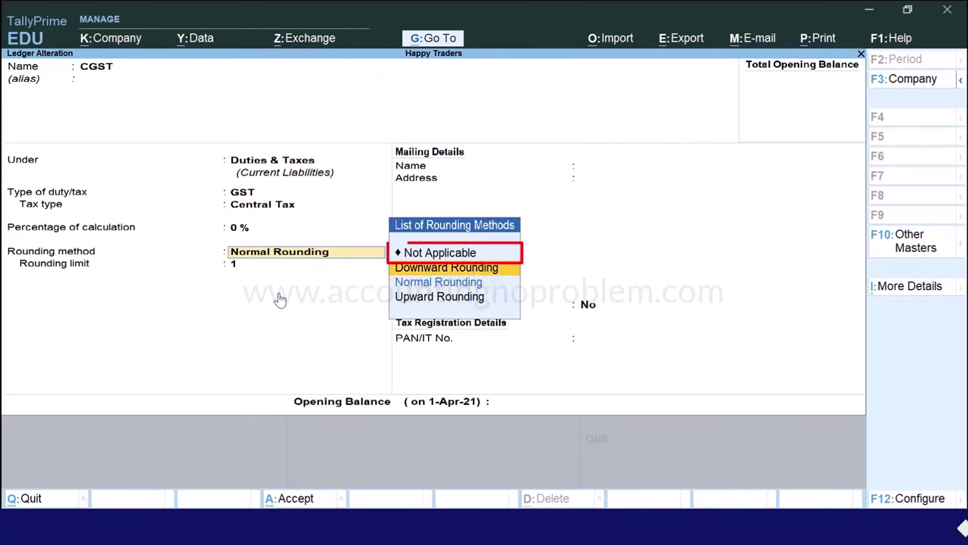
key(Return)
key(ctrl+a)
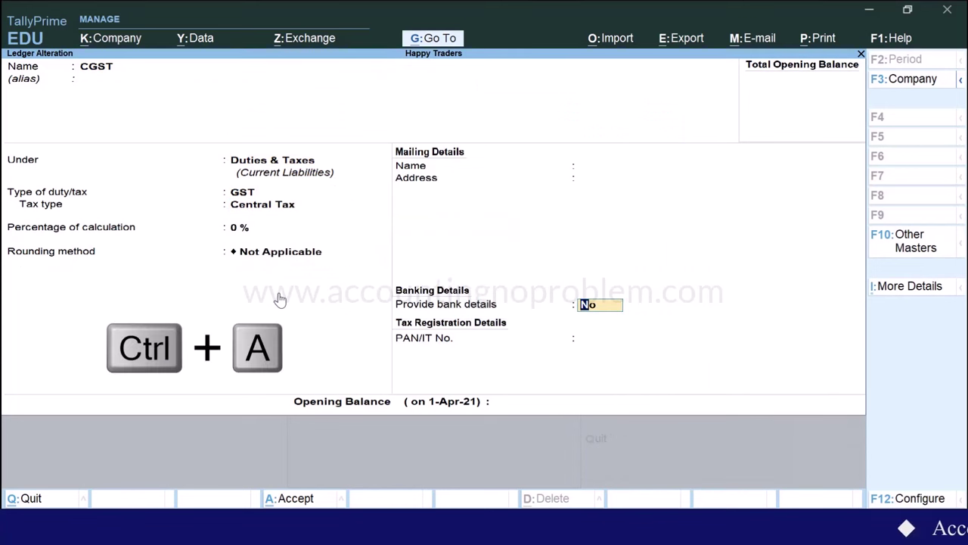
- Set the SGST ledger's rounding method to Not Applicable and save it
text(Sg)
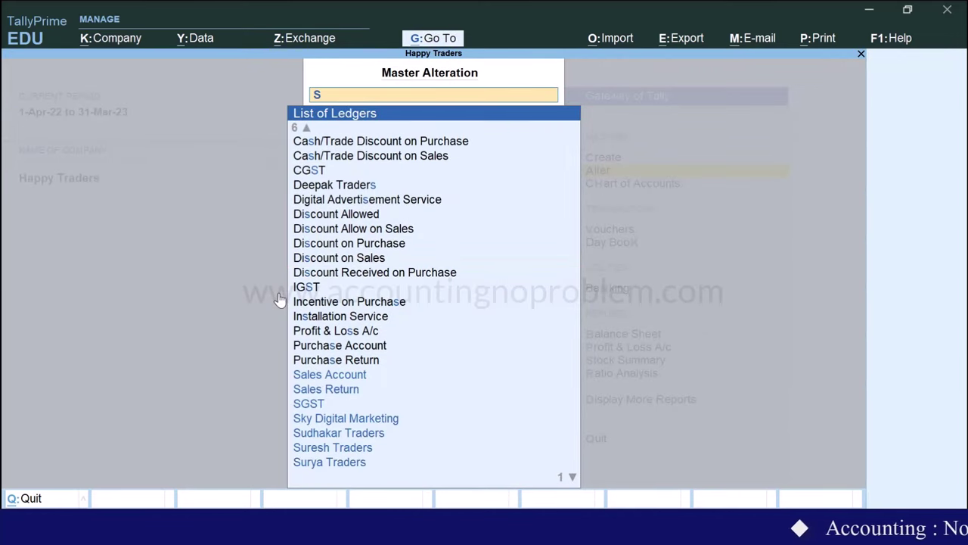
key(Return)
key(Return)
key(Return)
key(Return)
key(Return)
key(Return)
key(Return)
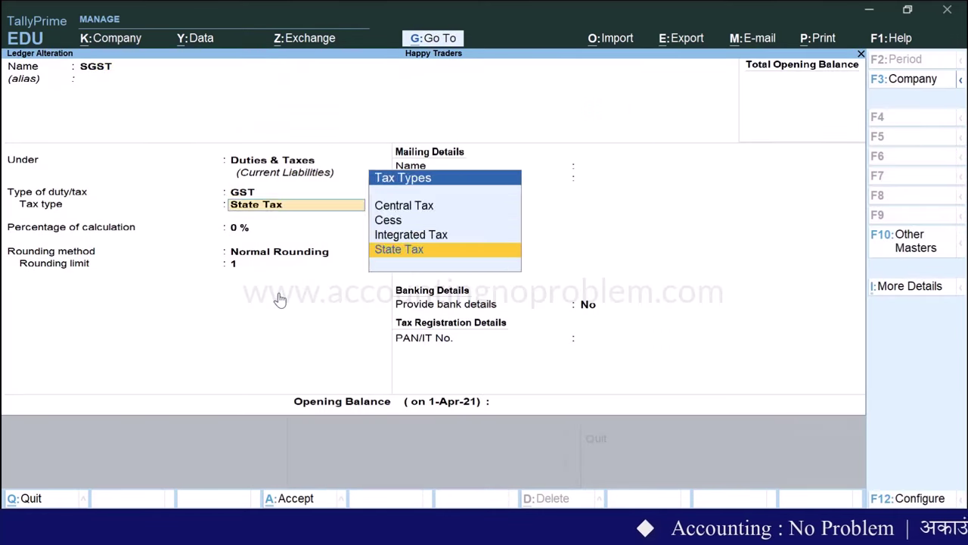
key(Up)
key(Up)
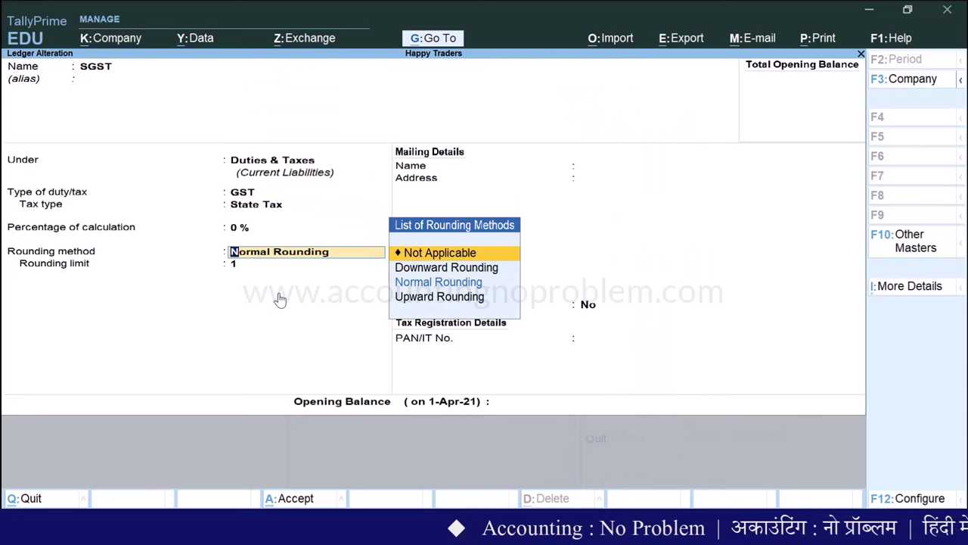
key(Return)
key(ctrl+a)
- Set the IGST ledger's rounding to Not Applicable, save, and return to the Gateway
text(Ig)
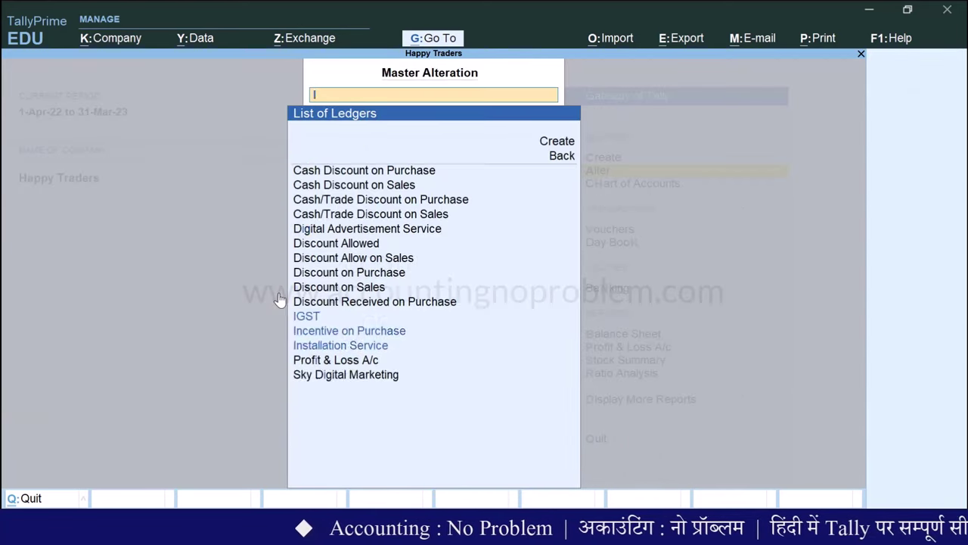
key(Return)
key(Return)
key(Return)
key(Return)
key(Return)
key(Return)
key(Return)
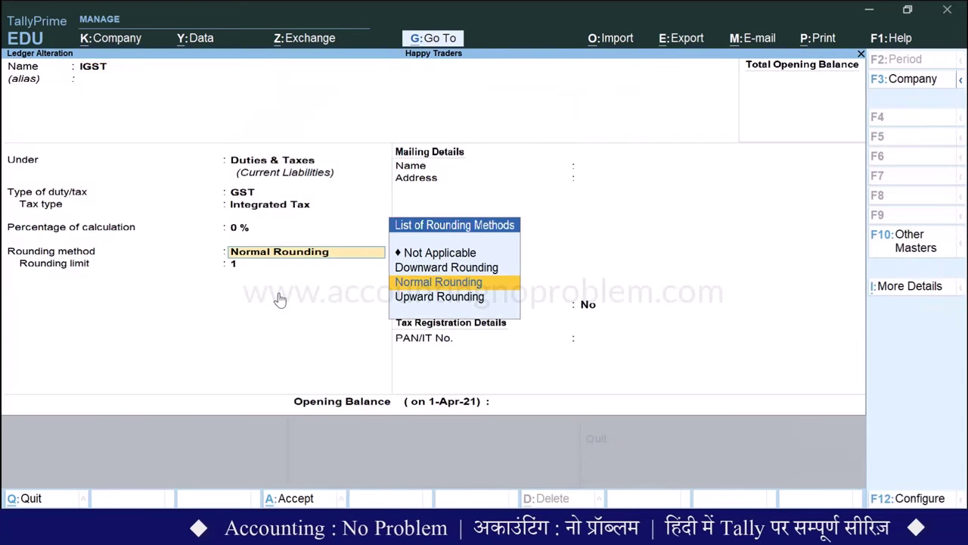
key(Up)
key(Up)
key(Return)
key(ctrl+a)
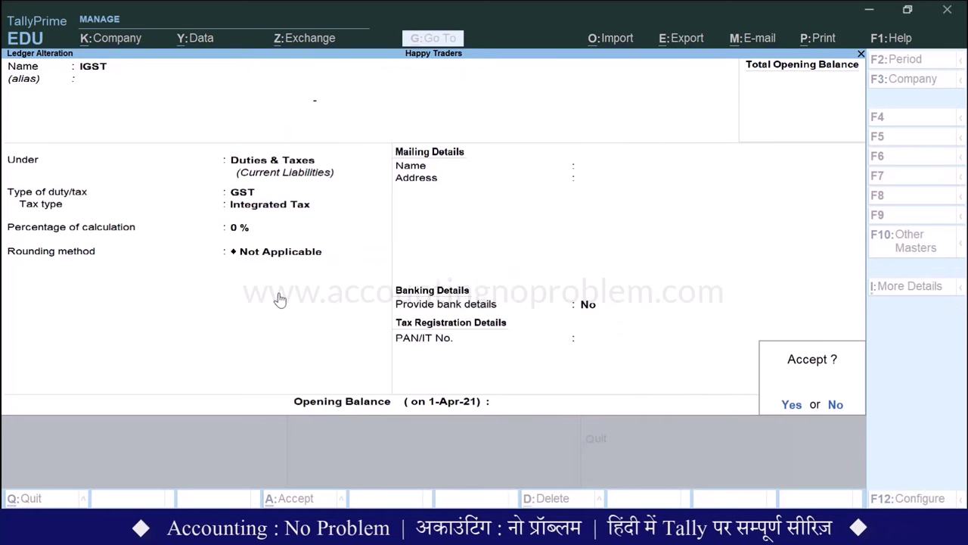
key(Return)
key(Escape)
key(Escape)
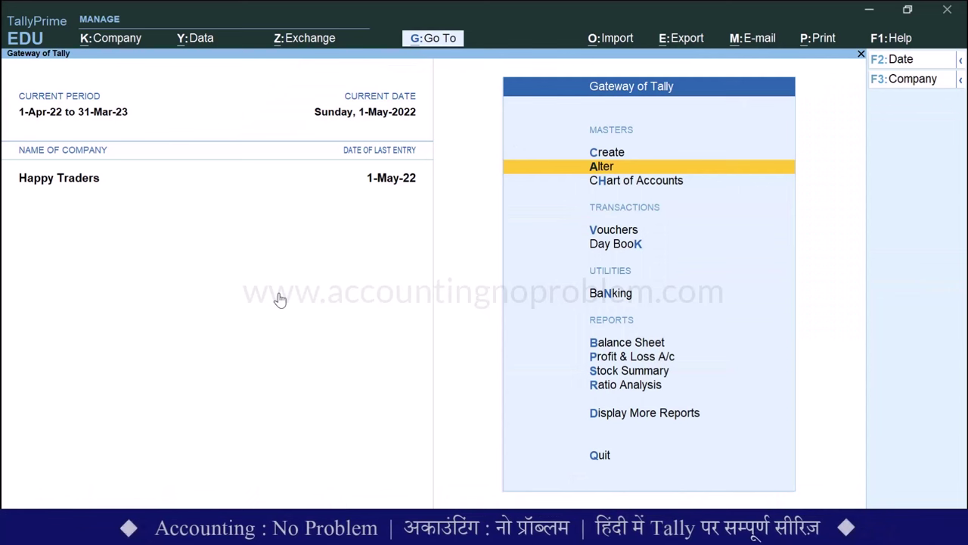
- Start a sales voucher dated 1 May for Vasu Traders using Sales Account
key(Down)
key(Down)
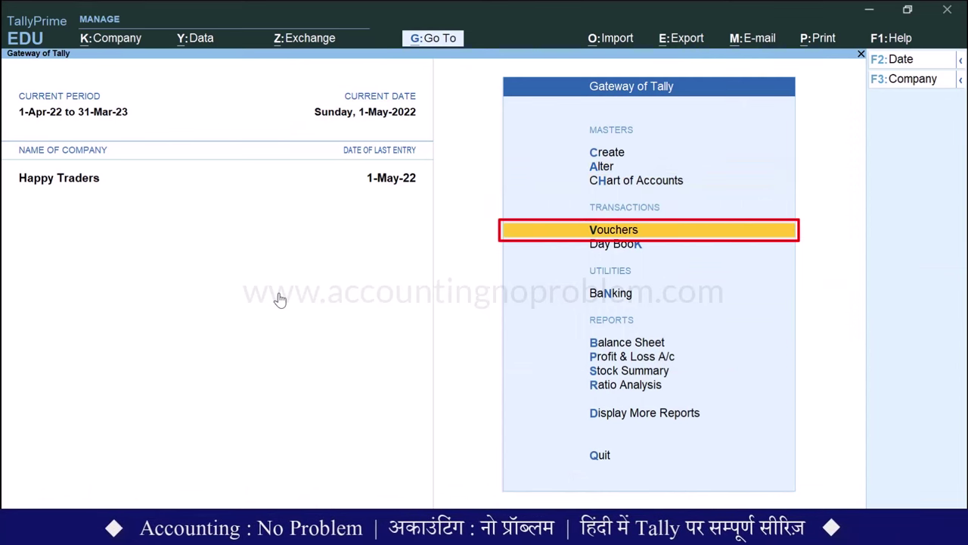
key(Return)
key(F2)
text(1.5)
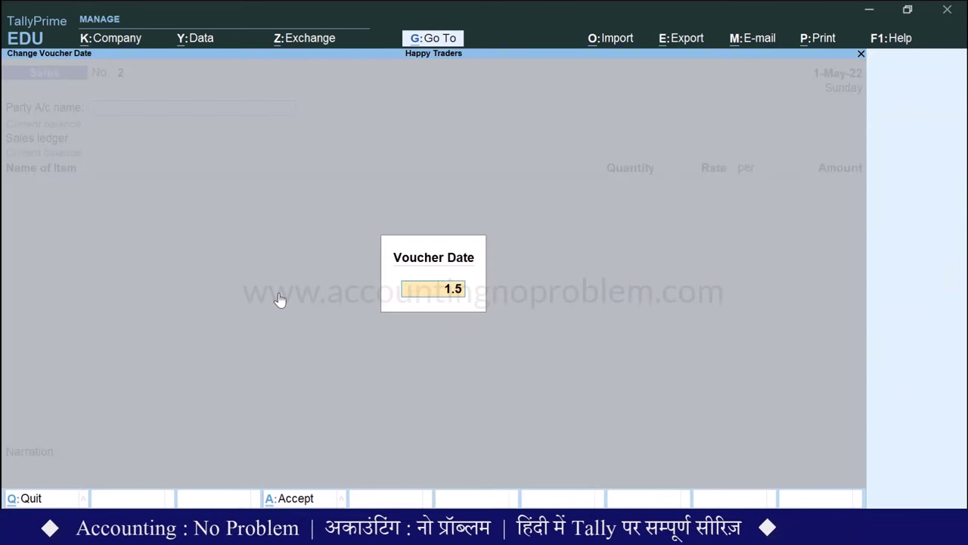
key(Return)
text(V)
key(Return)
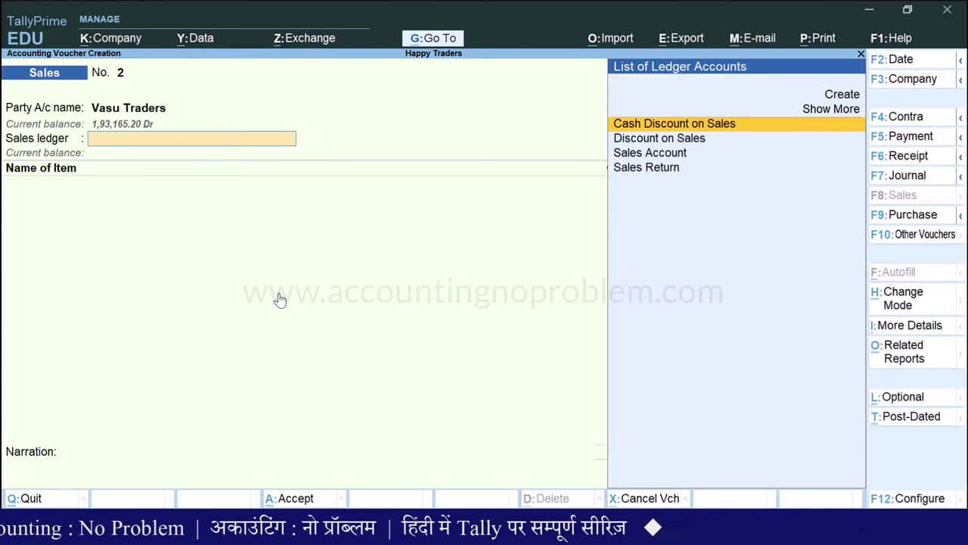
key(Down)
key(Down)
key(Return)
- Enter 1 Nos of Printer at a rate of 14,999.50
text(P)
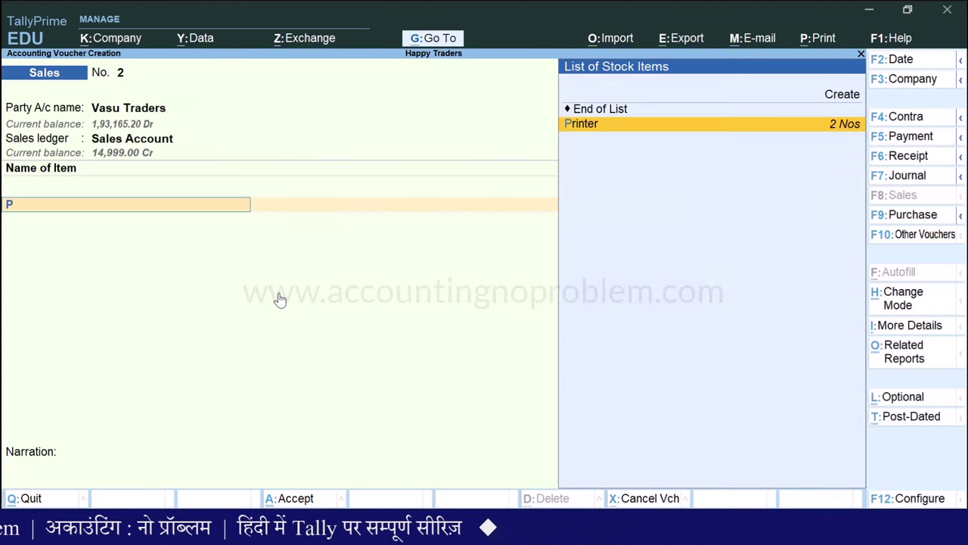
key(Return)
text(1)
key(Return)
text(1)
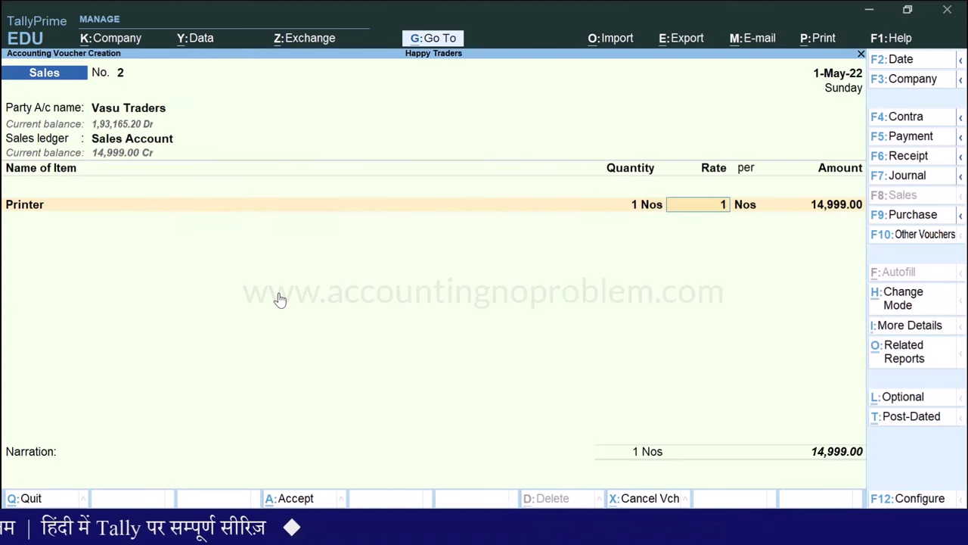
text(4999.50)
key(Return)
key(Return)
key(Return)
key(Return)
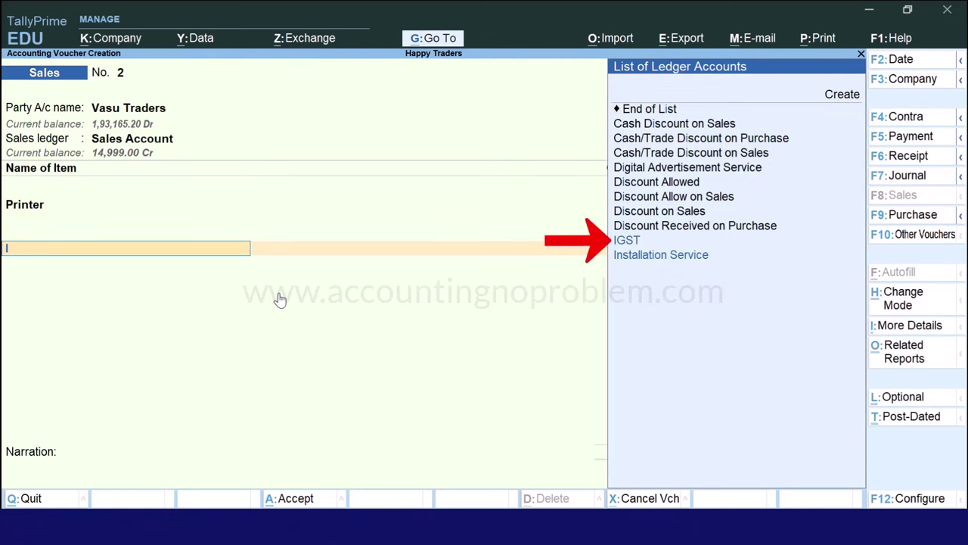
- Add IGST of 2,699.91, bringing the total to 17,699.41
key(Down)
key(Down)
key(Down)
key(Down)
key(Down)
key(Down)
key(Down)
key(Down)
key(Down)
key(Down)
key(Down)
key(Return)
key(Return)
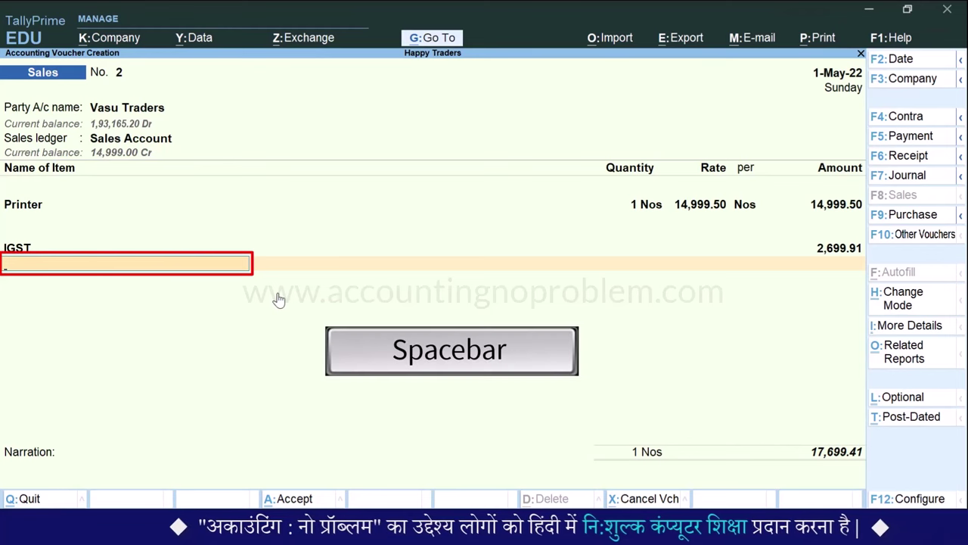
key(space)
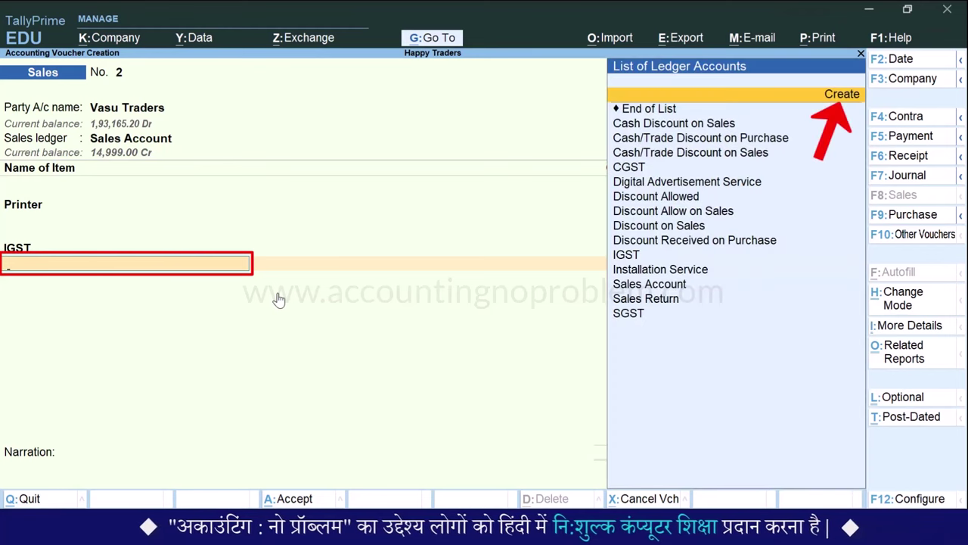
- Create a new ledger named Round Off under Indirect Expenses
key(alt+c)
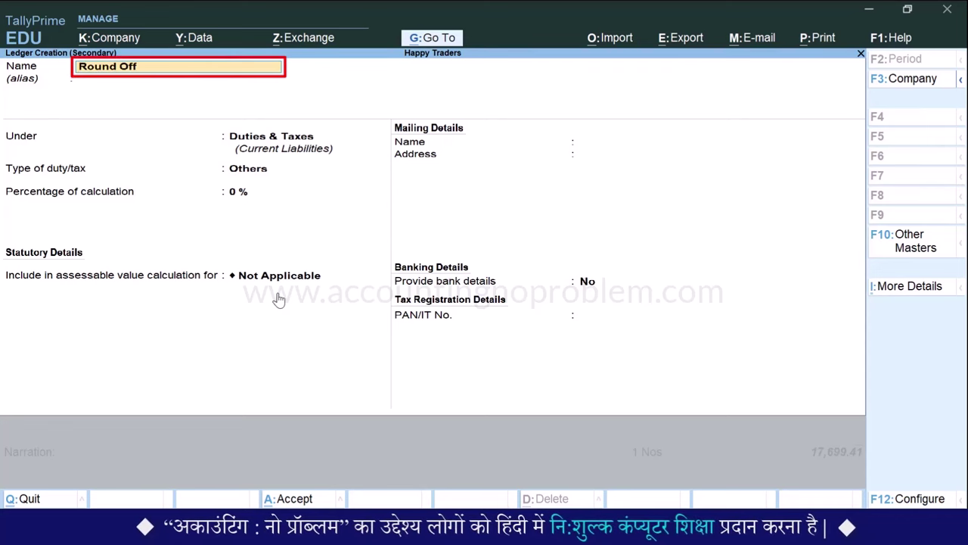
key(Return)
key(Return)
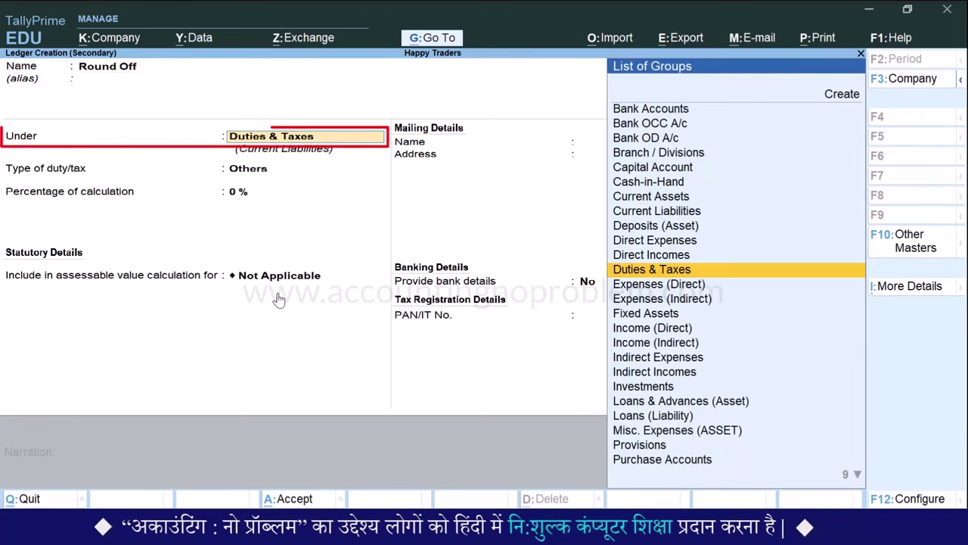
text(I)
key(Down)
key(Down)
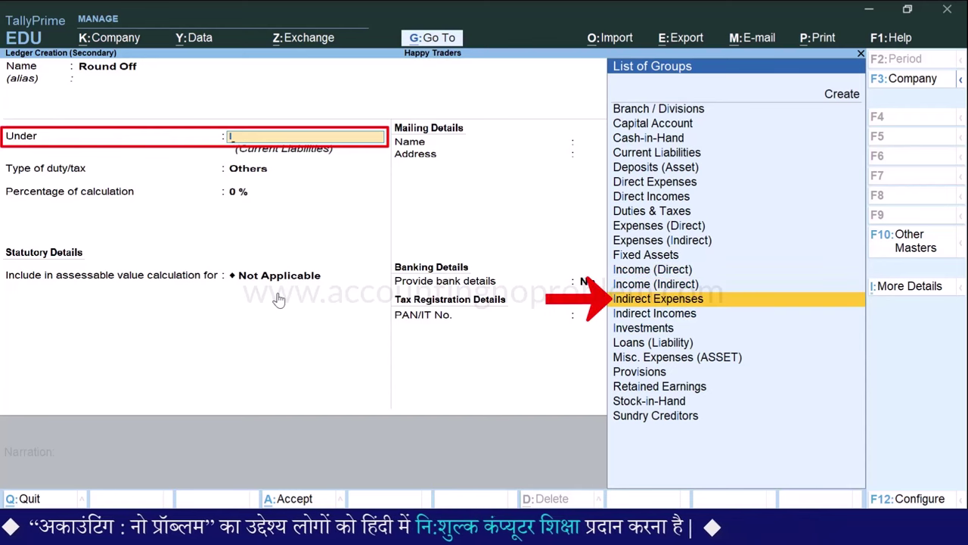
key(Return)
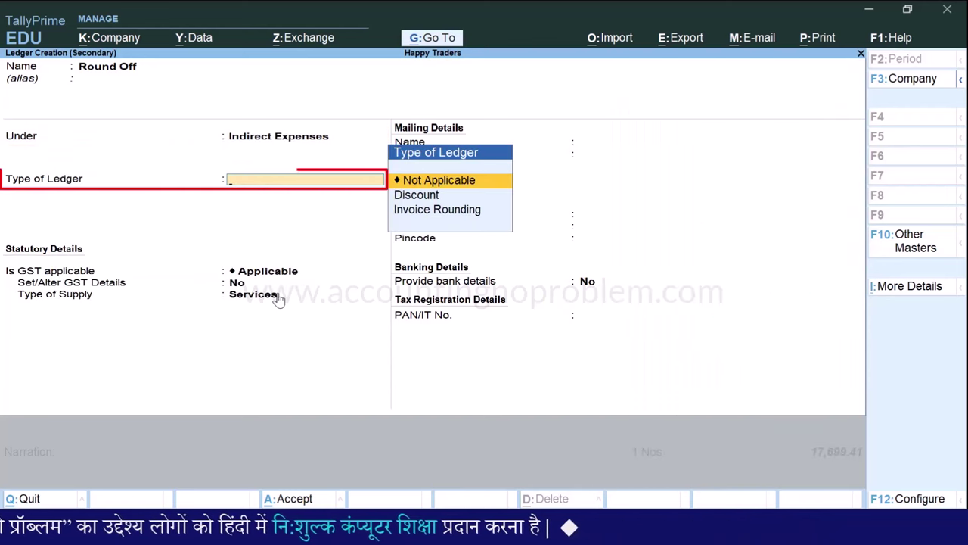
- Make it Invoice Rounding with Normal Rounding, limit 1, and accept voucher 2's (-)0.41 round-off
key(Down)
key(Down)
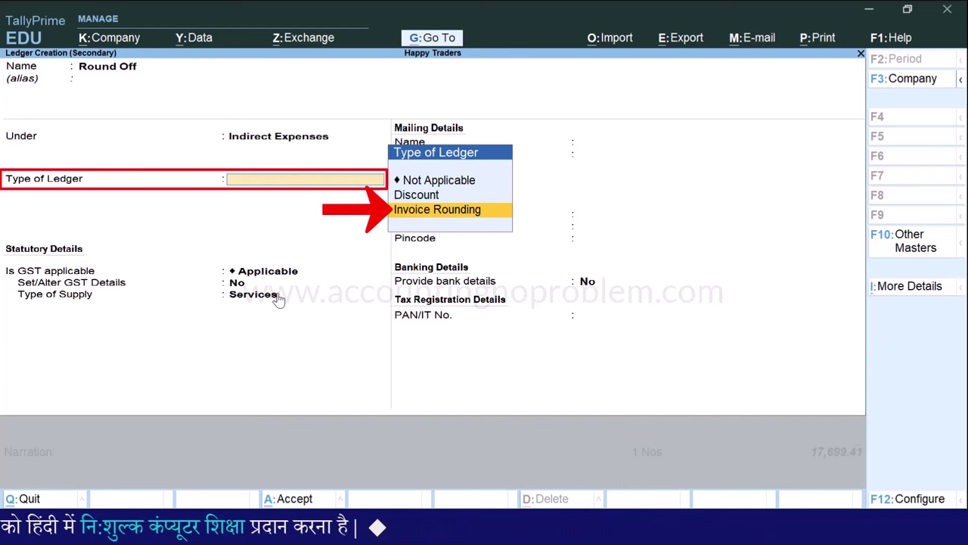
key(Return)
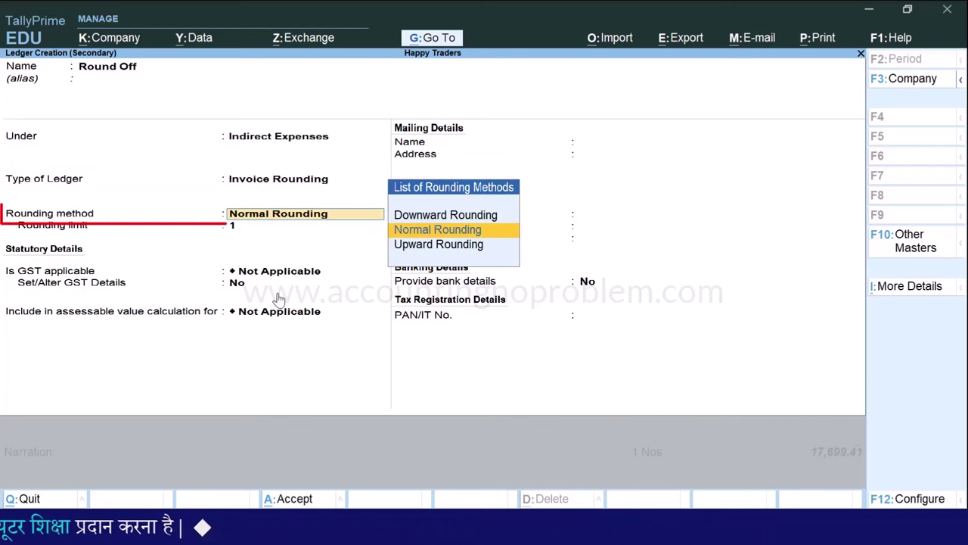
key(Return)
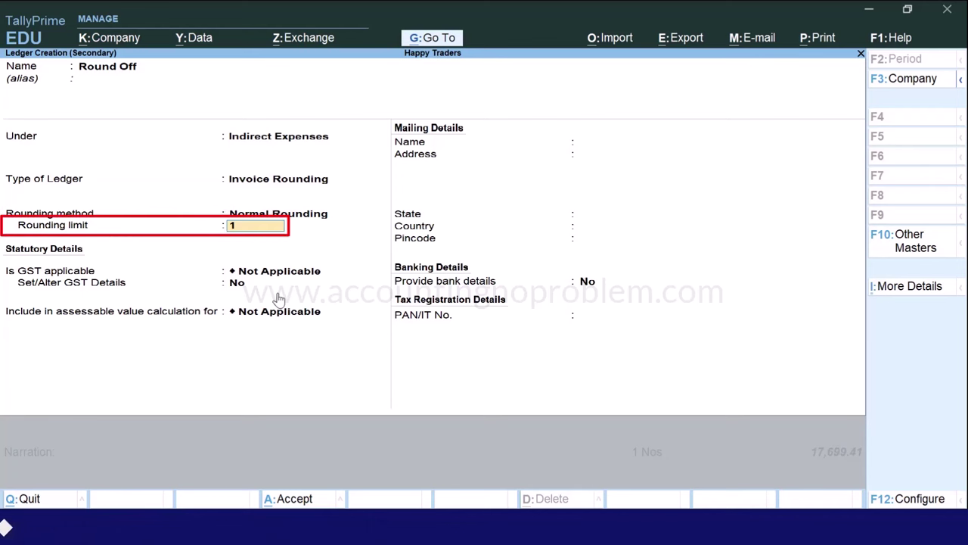
key(Return)
key(Return)
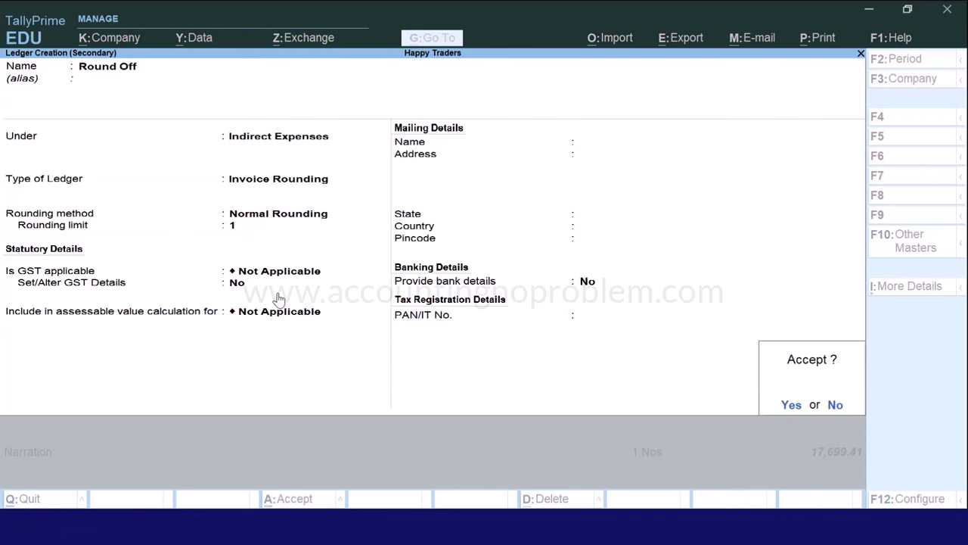
key(Return)
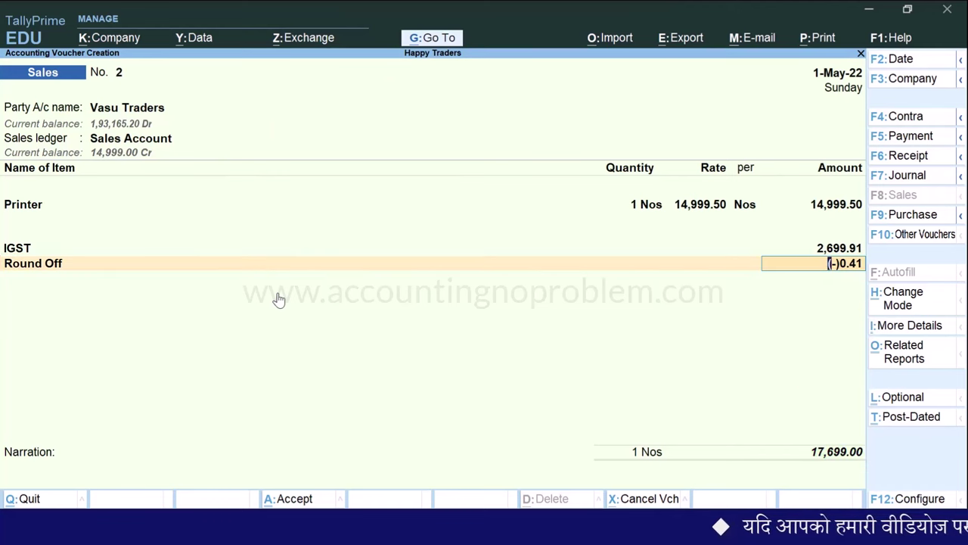
key(Return)
key(Return)
key(Return)
key(Return)
key(Return)
key(Return)
key(Return)
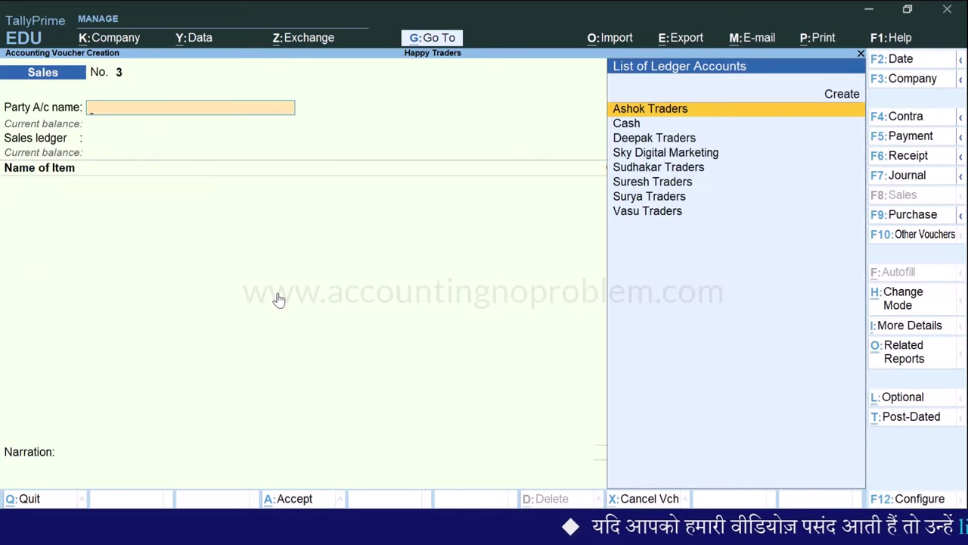
- Enter party Vasu Traders, ledger Sales Account, and one Printer (1 Nos) at 14,999.00
text(V)
key(Return)
key(Down)
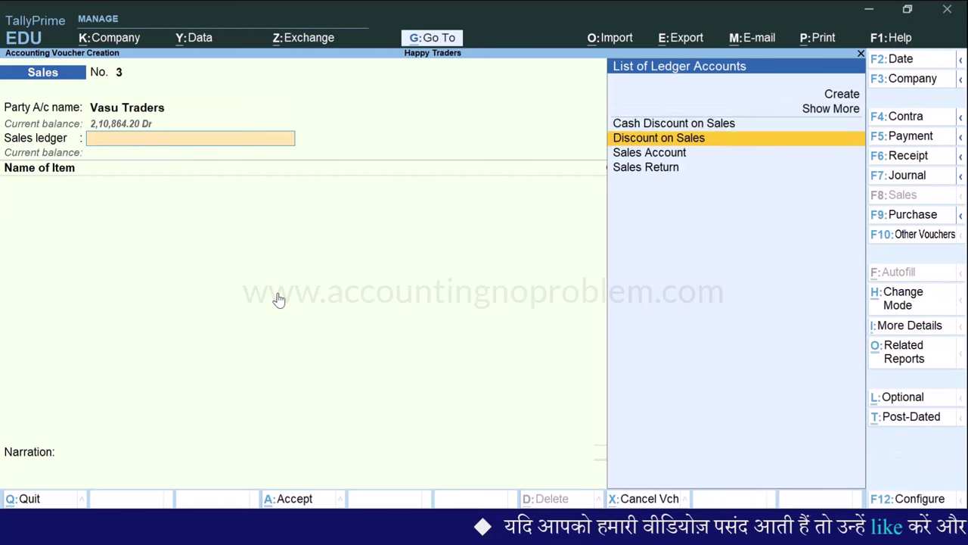
key(Down)
key(Return)
text(P)
key(Return)
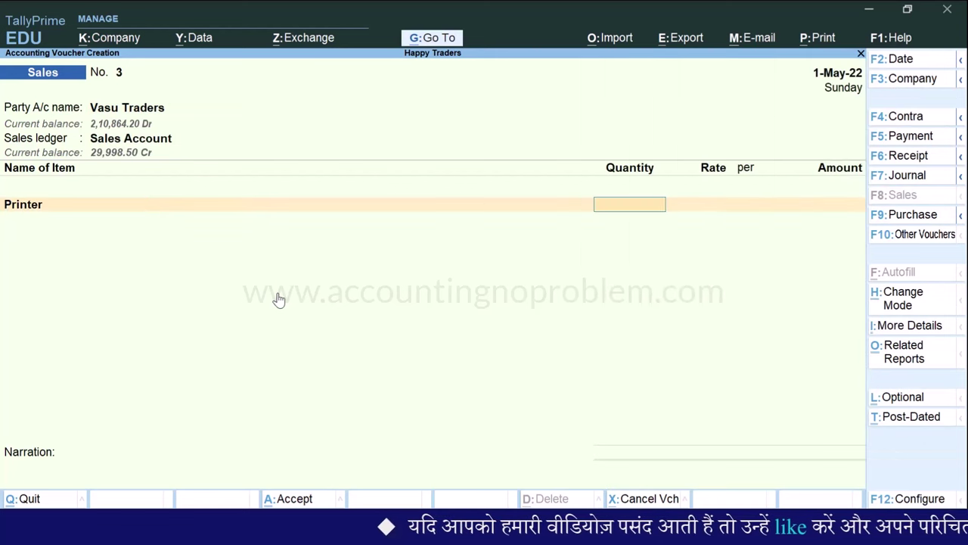
key(Return)
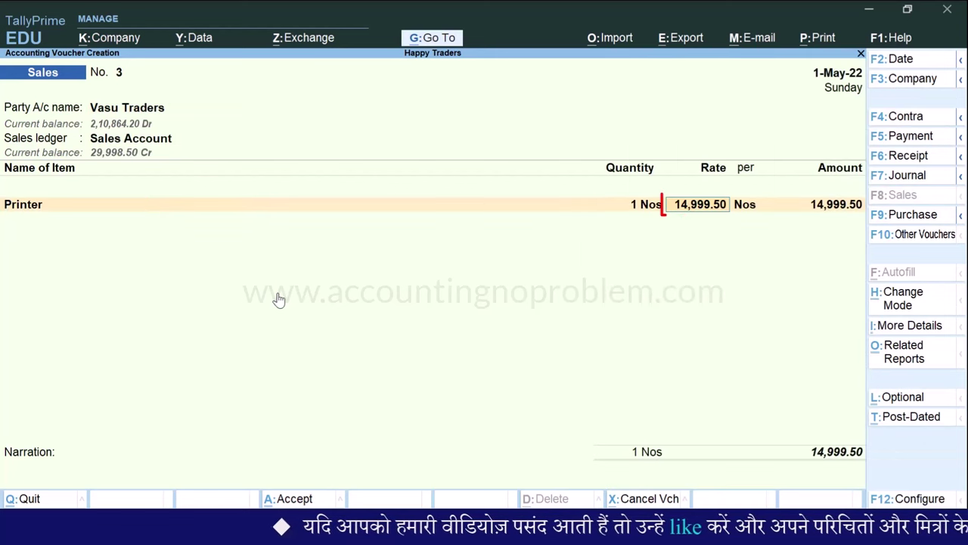
text(14)
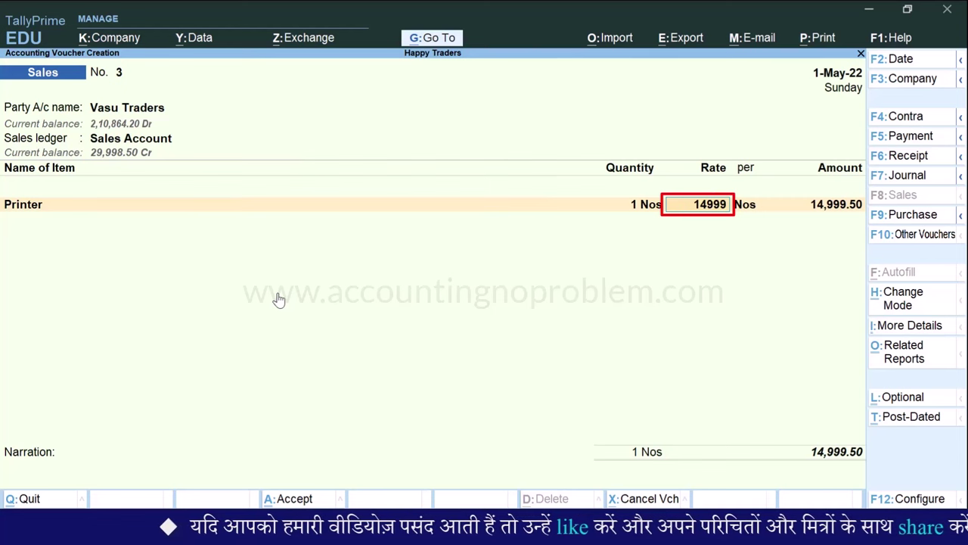
key(Return)
key(Return)
key(Return)
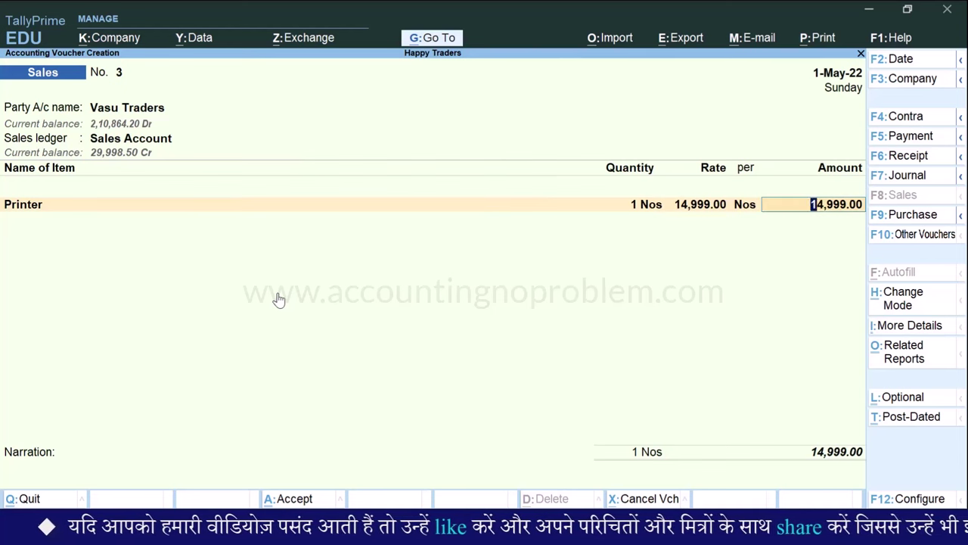
- Add IGST and a 0.18 Round Off, then save as new bill reference 3
text(ig)
key(Return)
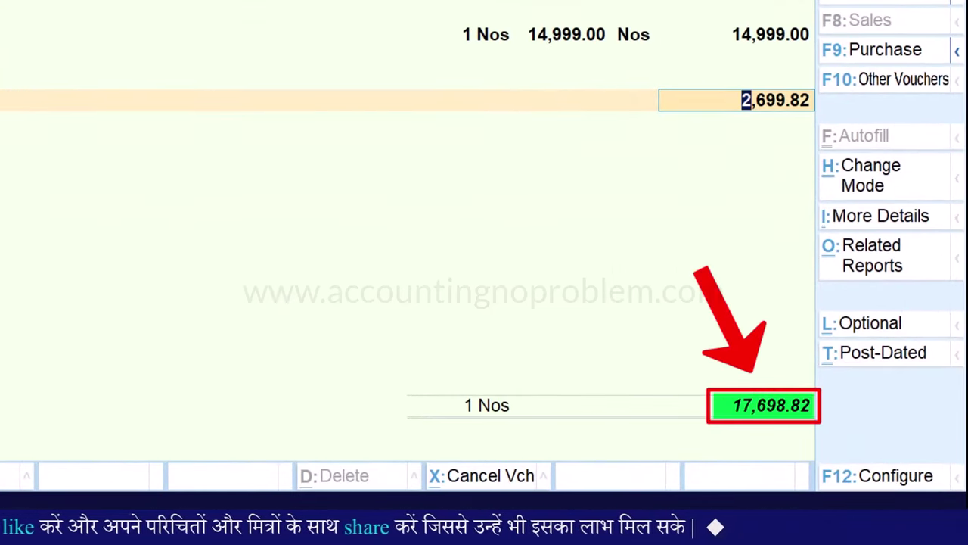
key(Return)
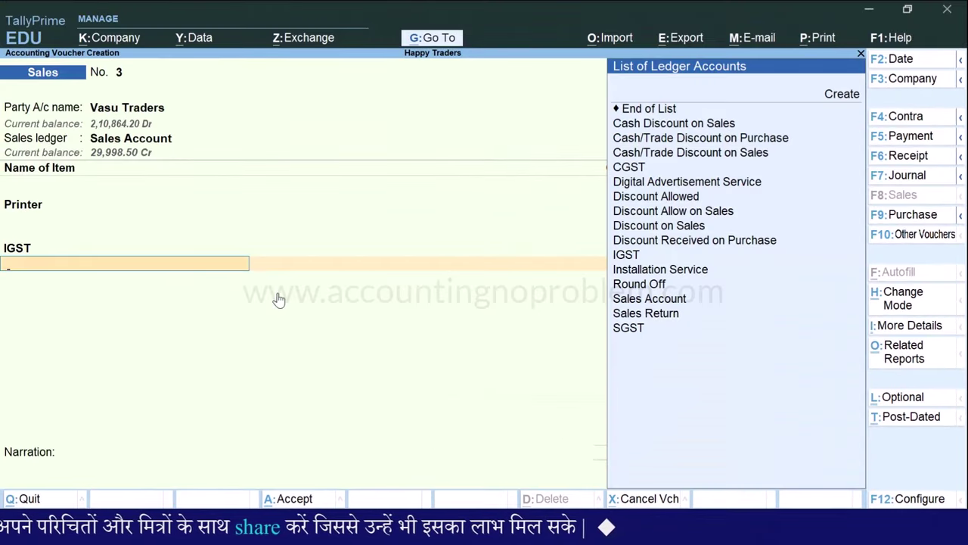
text(r)
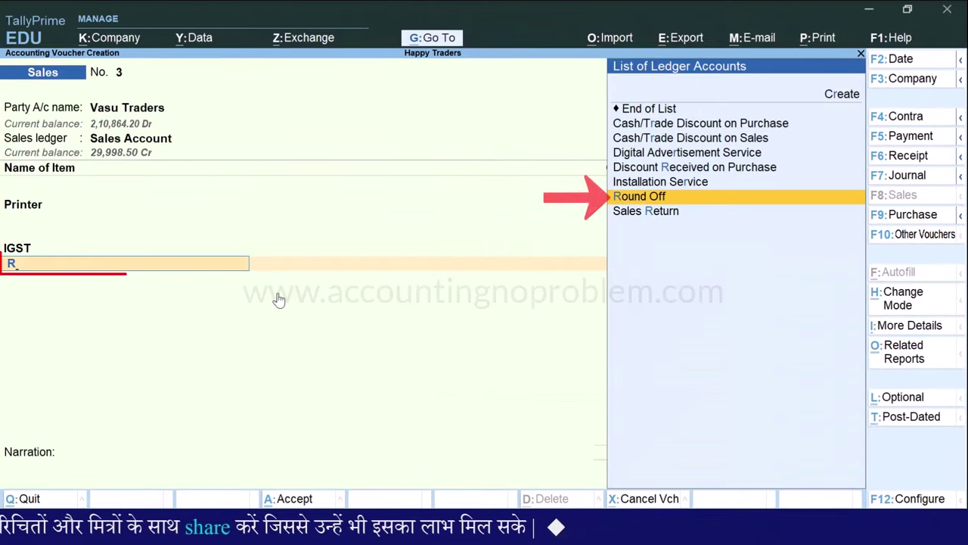
key(Return)
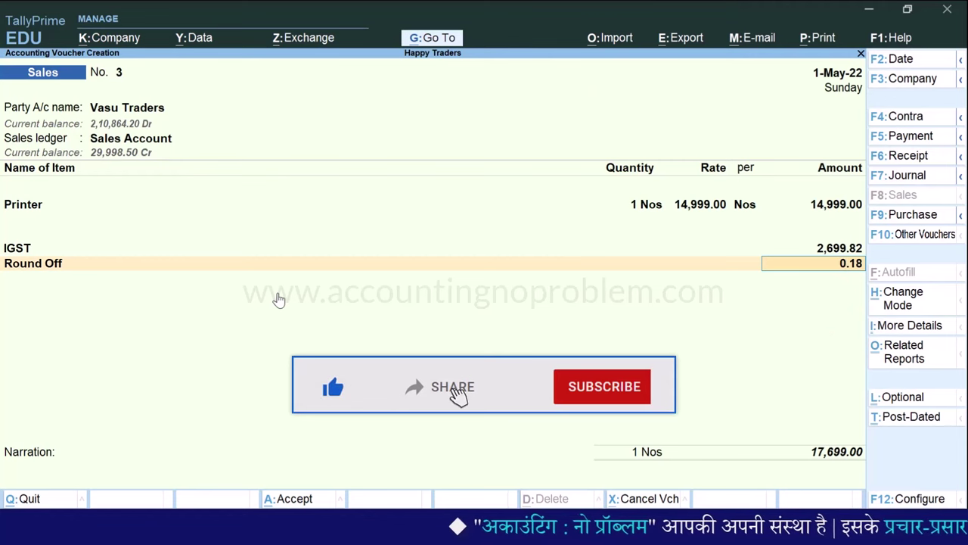
key(Return)
key(Return)
key(Return)
key(Return)
key(Return)
key(Return)
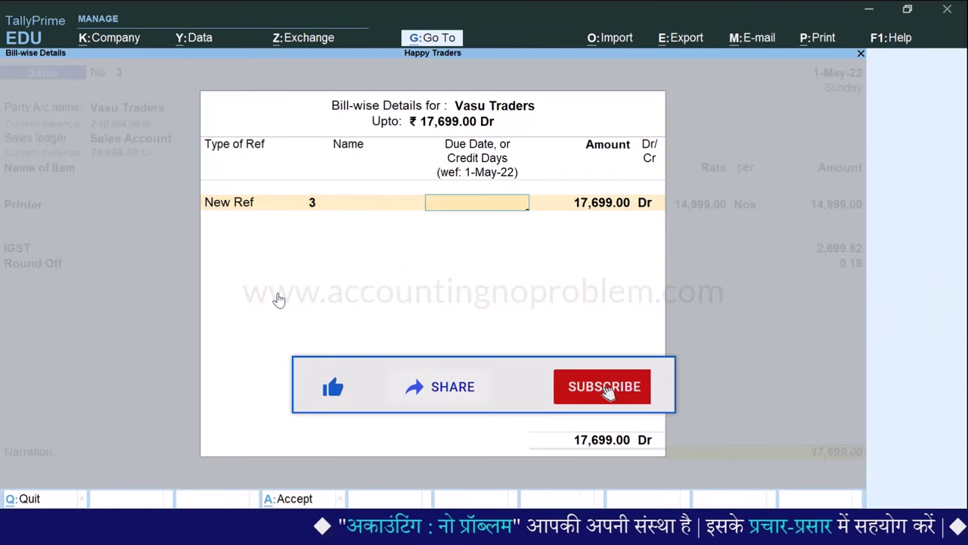
key(Return)
key(Return)
key(Return)
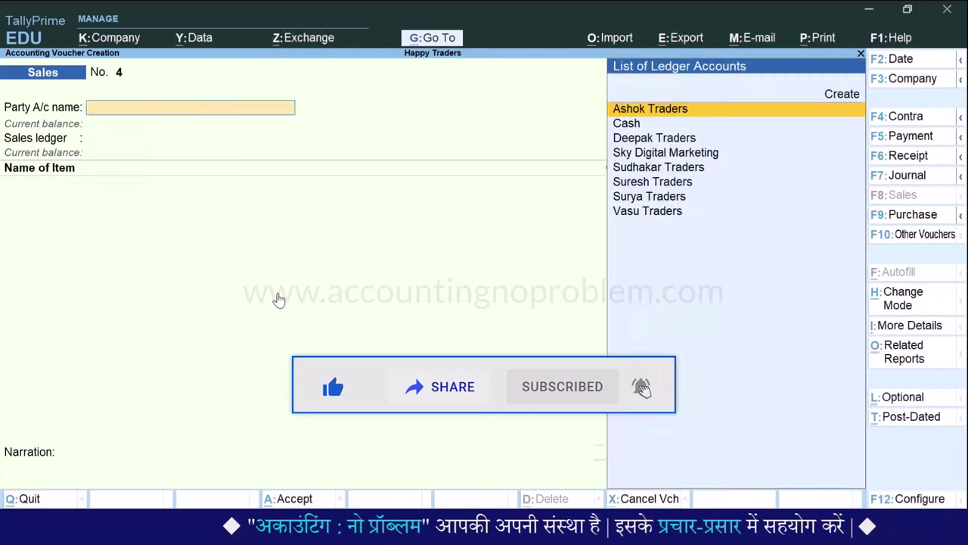
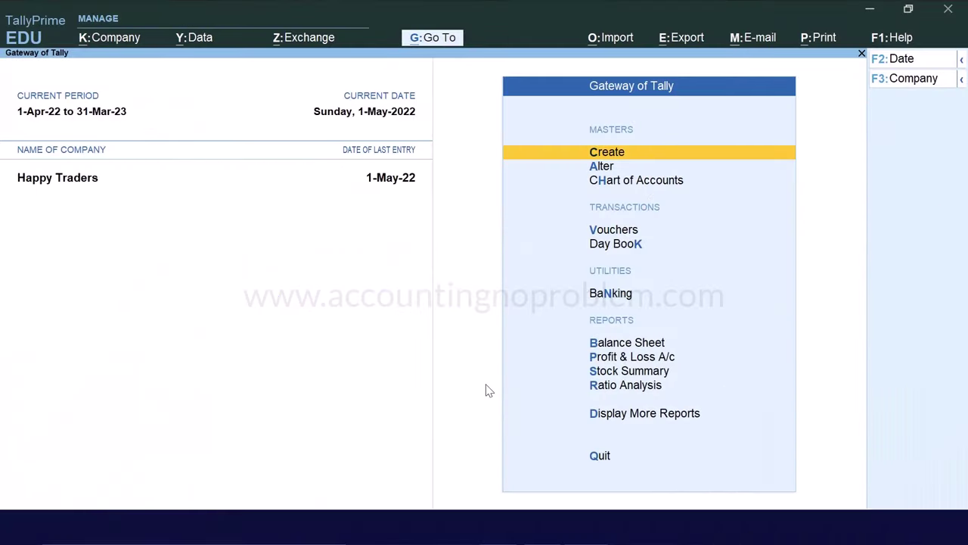
- Start a purchase voucher dated 1-Jun-22 with supplier invoice number 5
key(v)
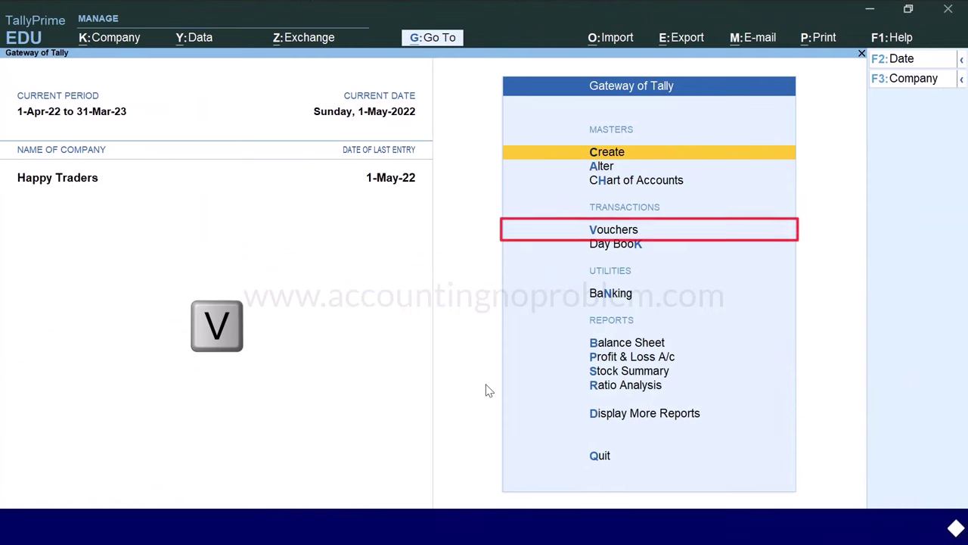
key(F9)
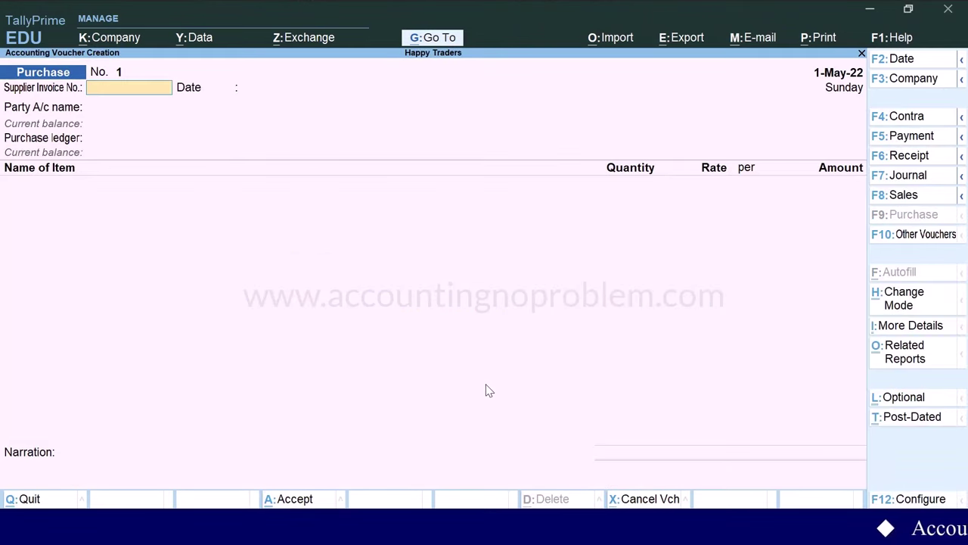
key(F2)
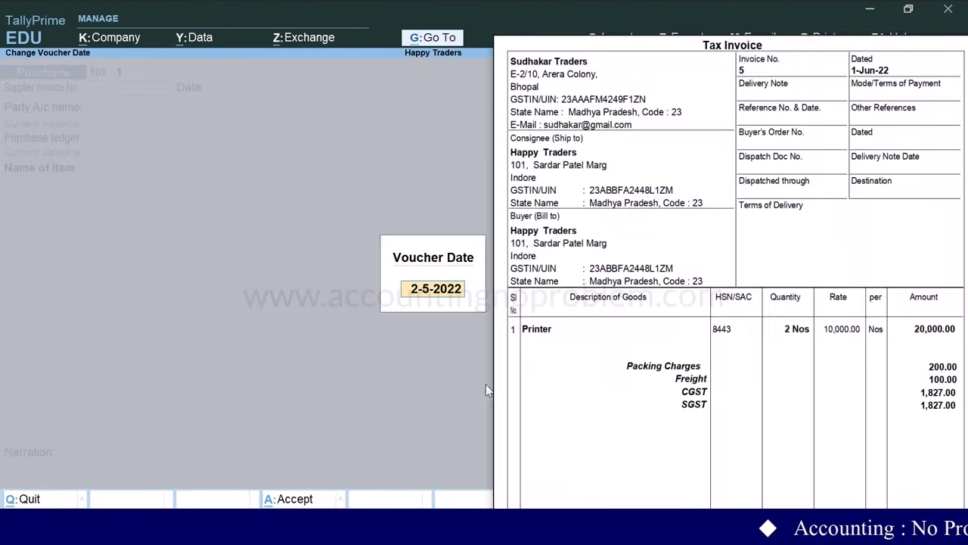
text(1-6)
key(Return)
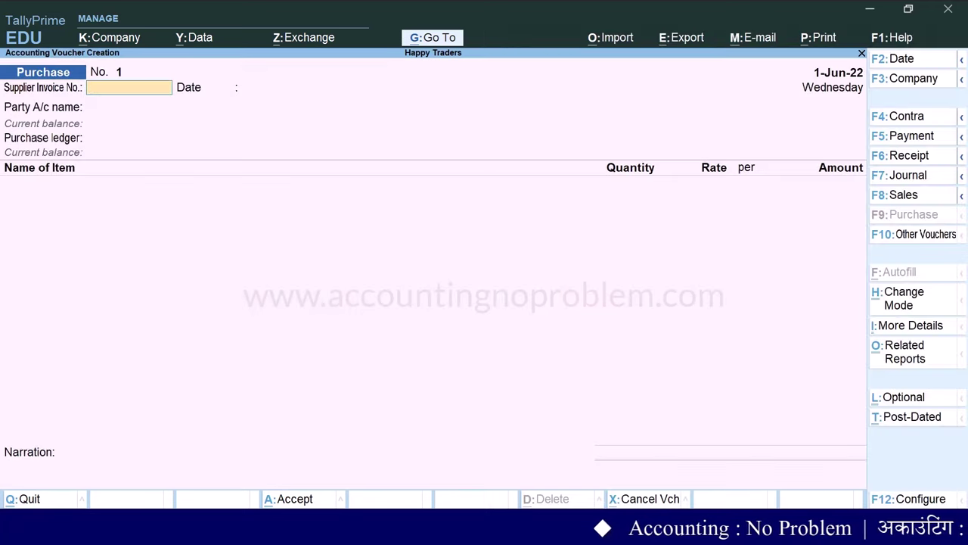
text(5)
key(Return)
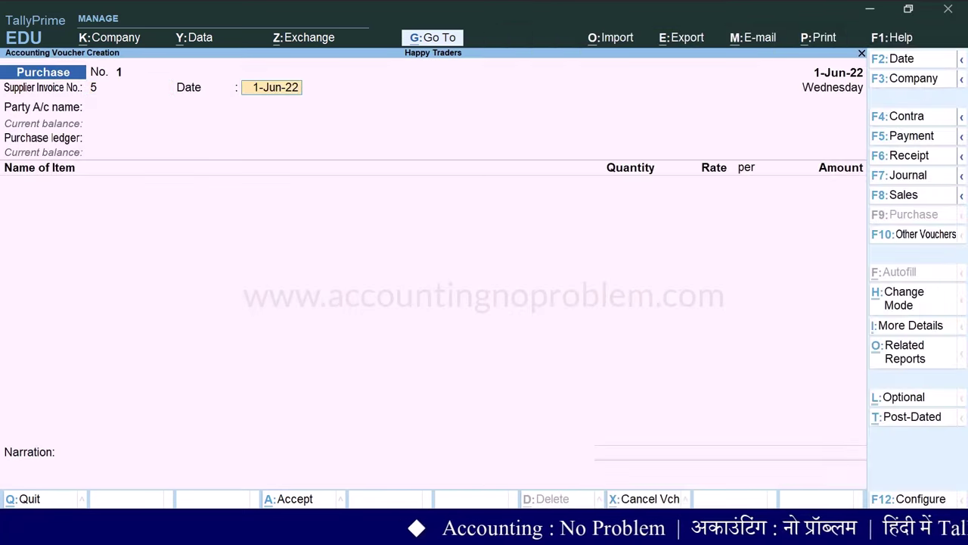
key(Return)
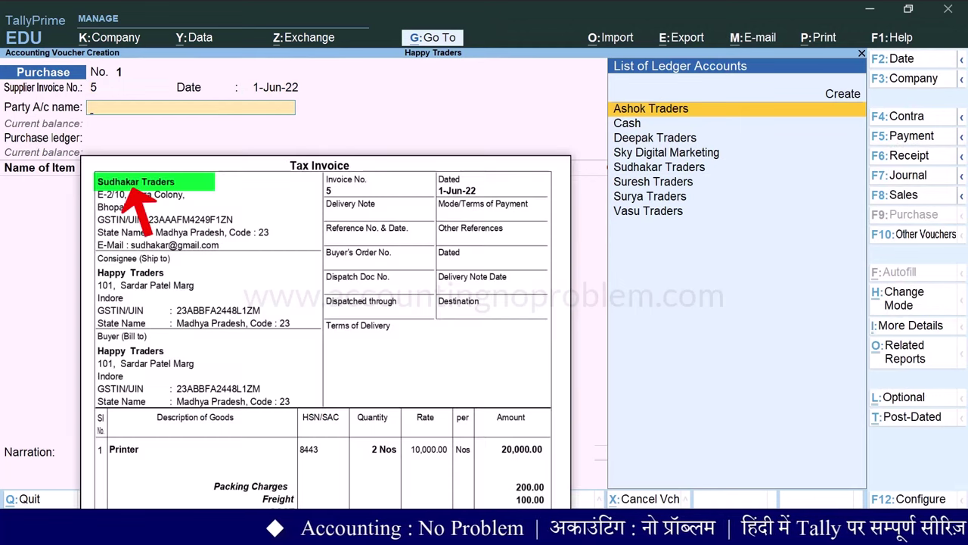
- Select Sudhakar Traders and Purchase Account, then add 2 Nos Printer at 10,000.00
key(Down)
key(Down)
key(Down)
key(Down)
key(Return)
key(ctrl+a)
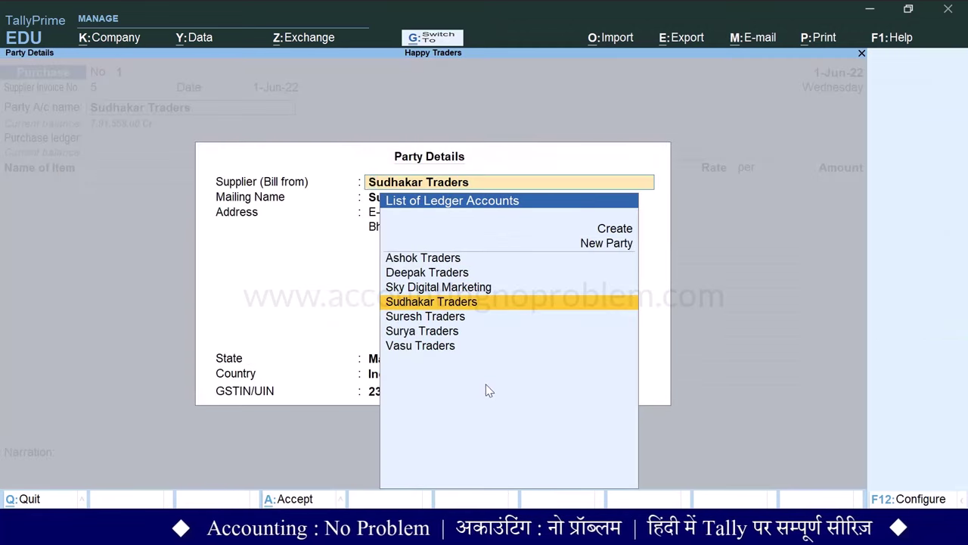
key(Return)
key(ctrl+a)
key(Down)
key(Down)
key(Down)
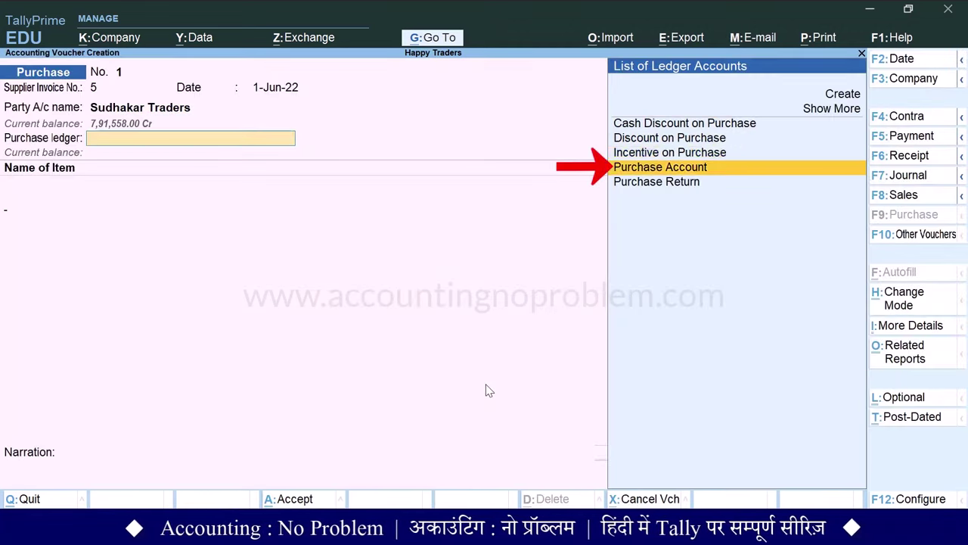
key(Return)
text(P)
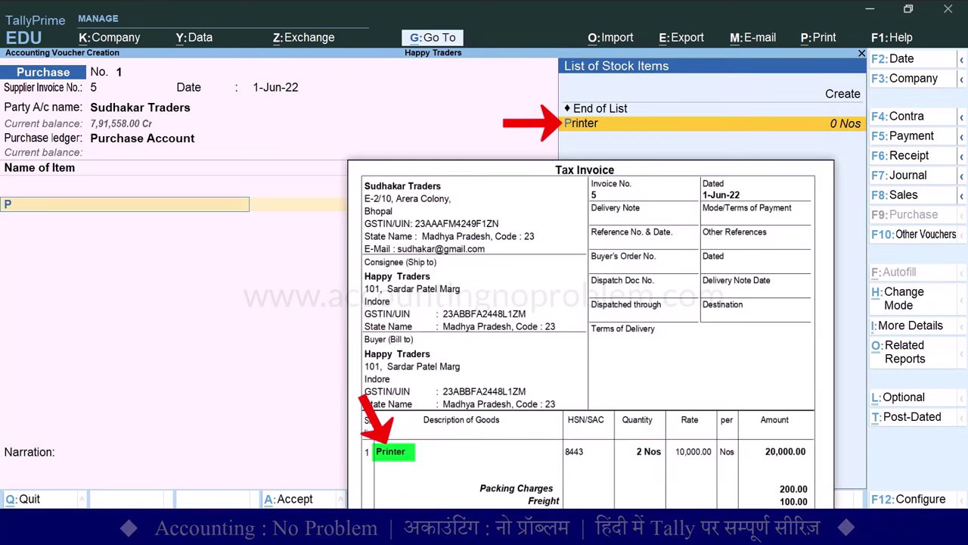
key(Return)
key(Return)
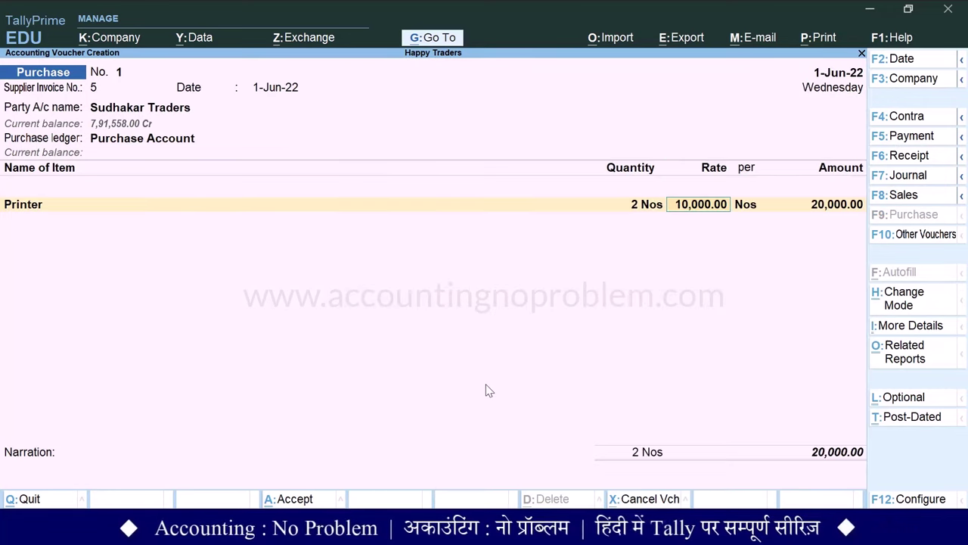
key(Return)
key(Return)
key(space)
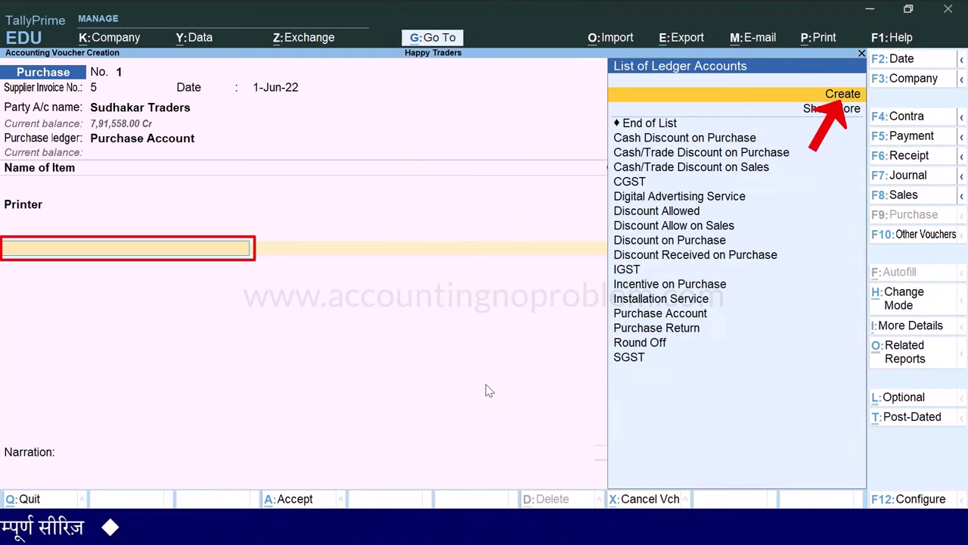
- Create a ledger named 'Packing Charges on Purchase' under Purchase Accounts
key(alt+c)
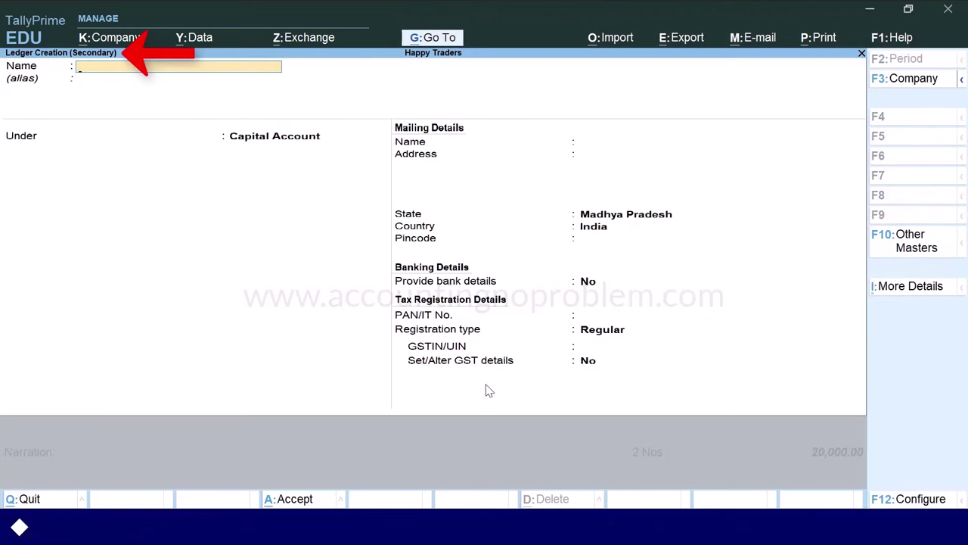
text(Packing Char)
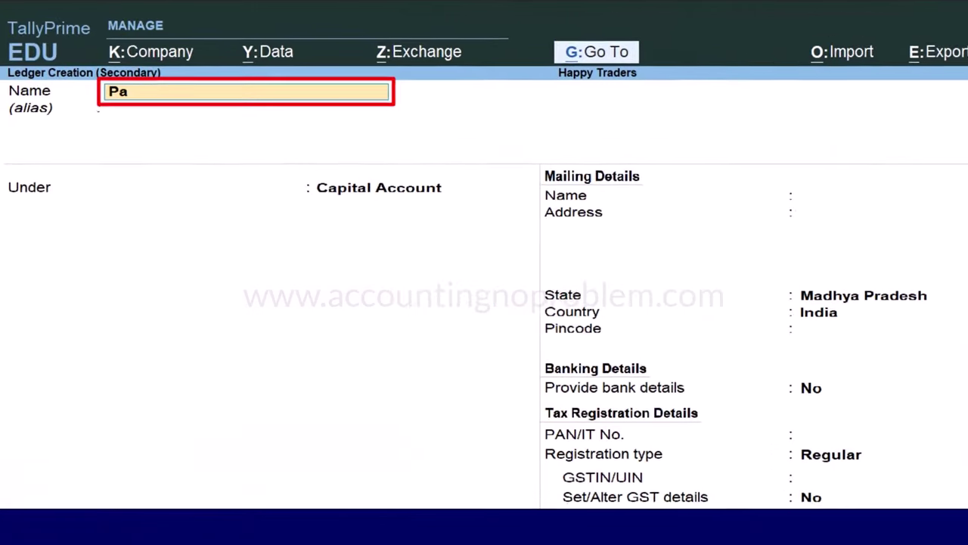
text(ges on Purchase)
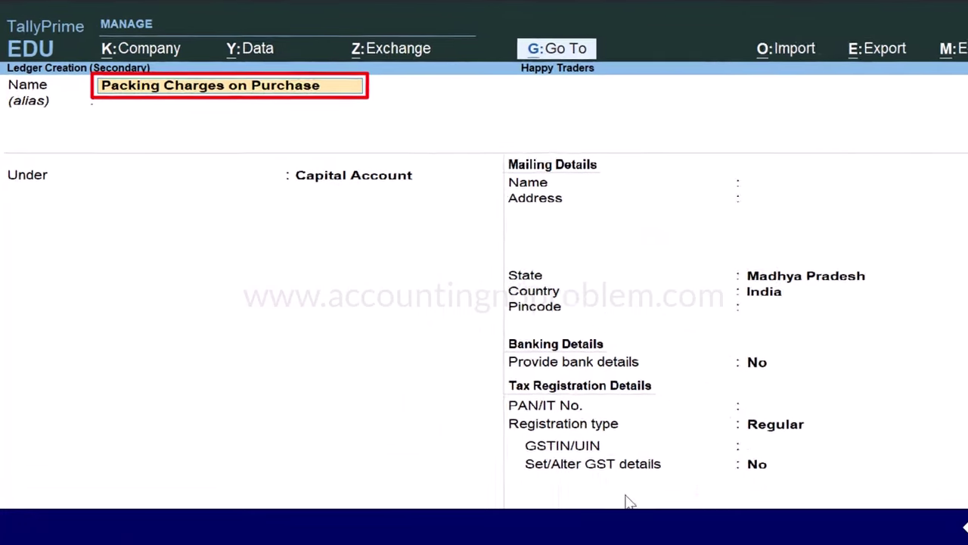
key(Return)
key(Return)
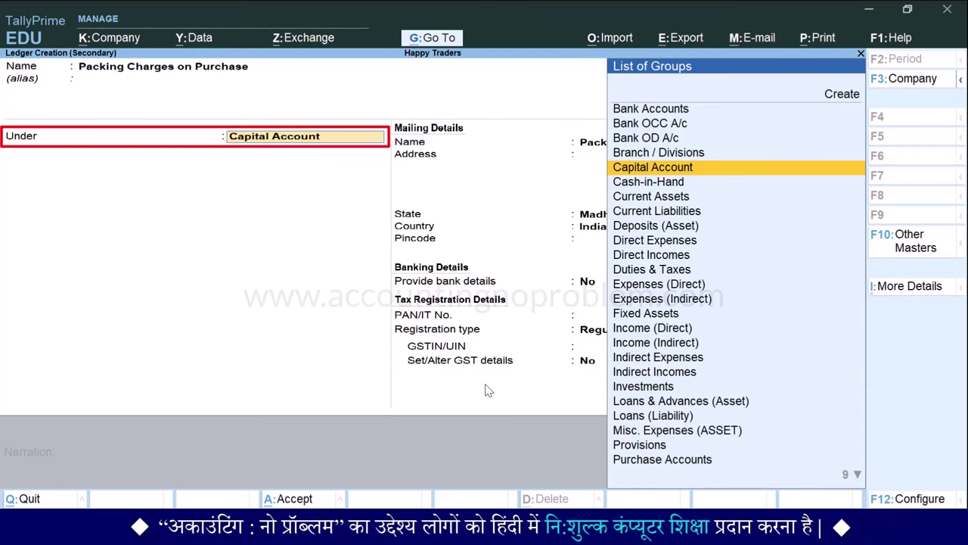
text(P)
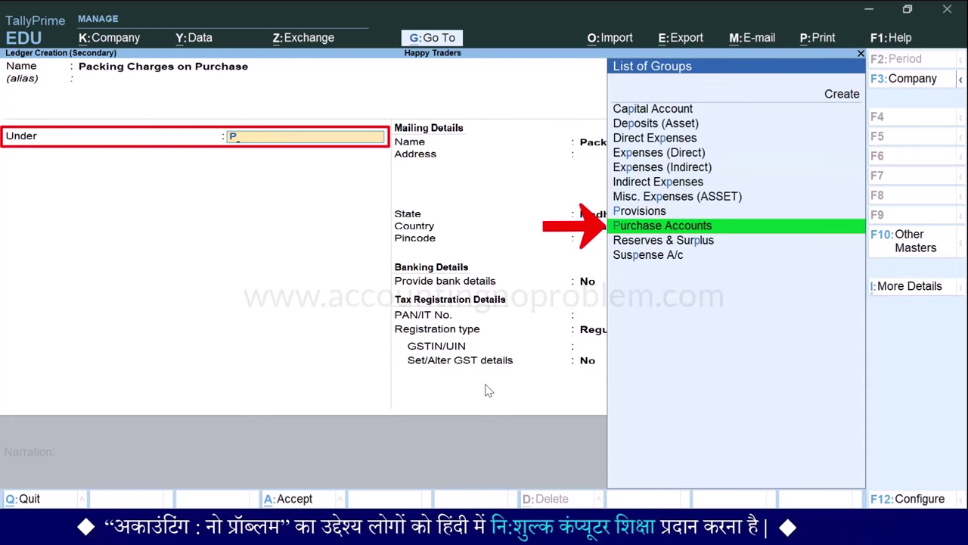
key(Return)
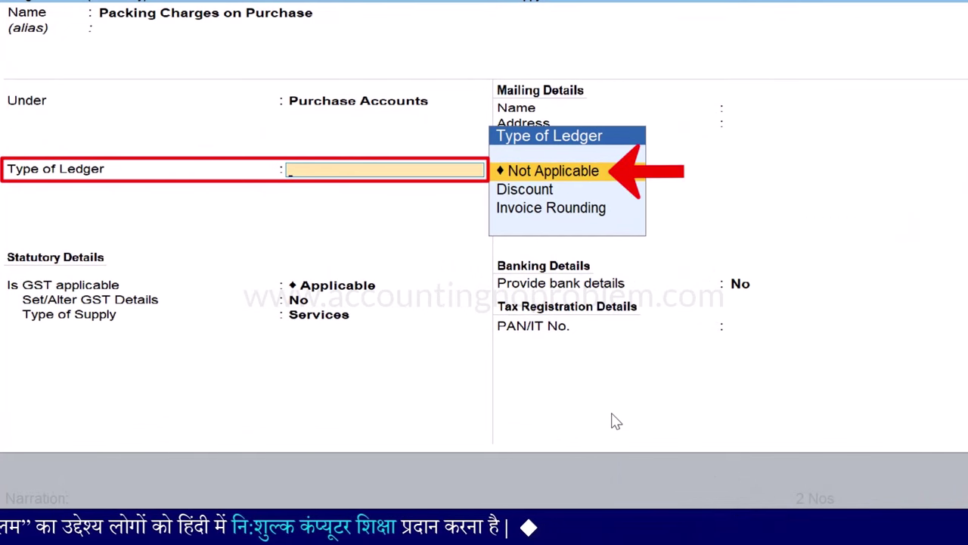
- Set GST Not Applicable, include in GST assessable value for Goods based on value, and save
key(Return)
key(space)
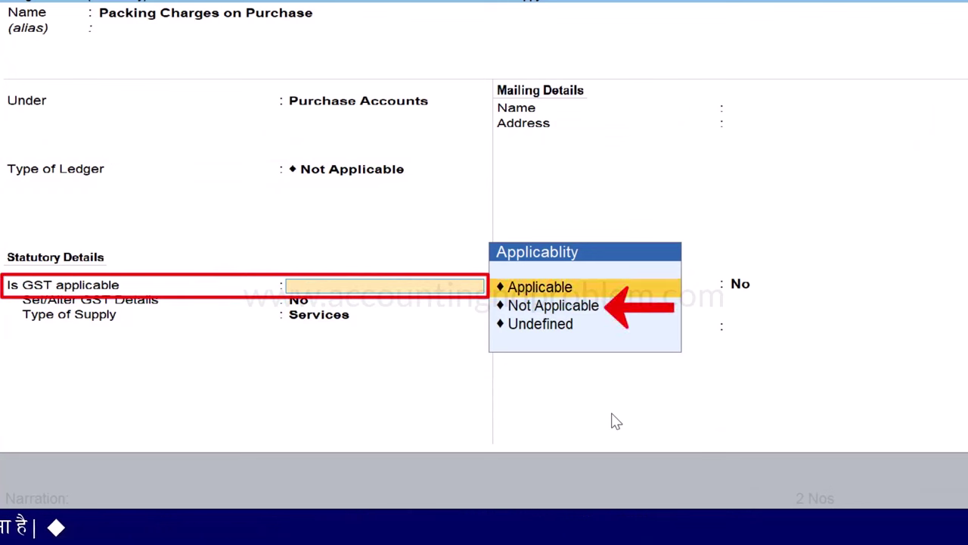
key(Down)
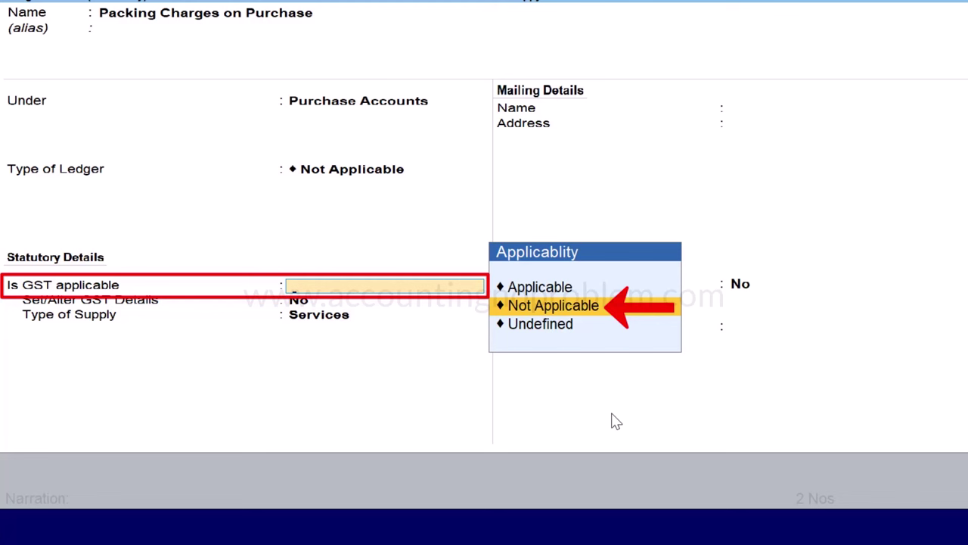
key(Return)
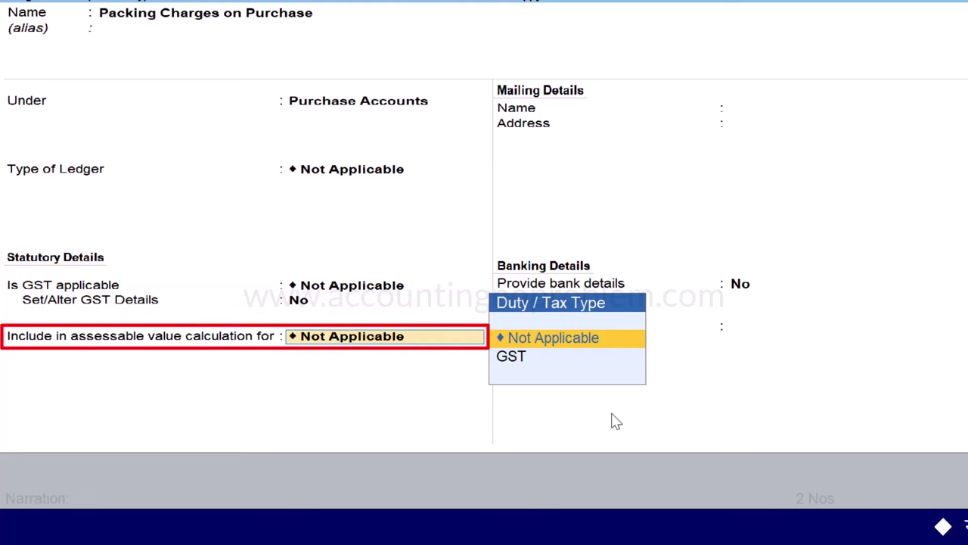
key(Down)
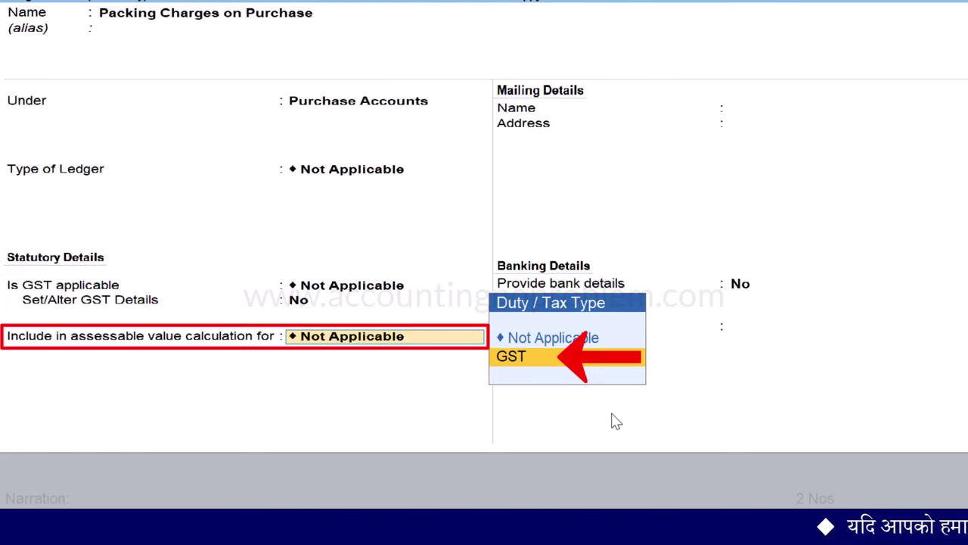
key(Return)
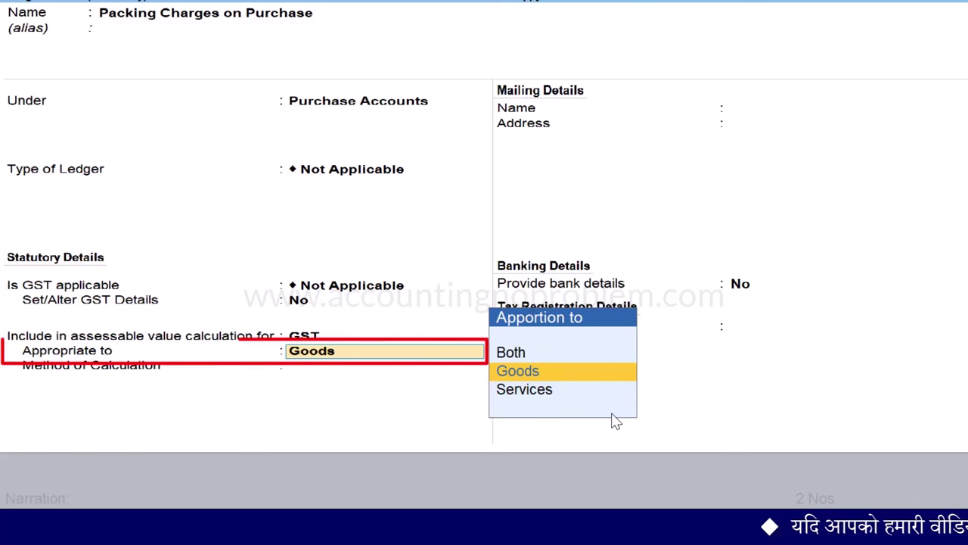
key(Down)
key(Up)
key(Up)
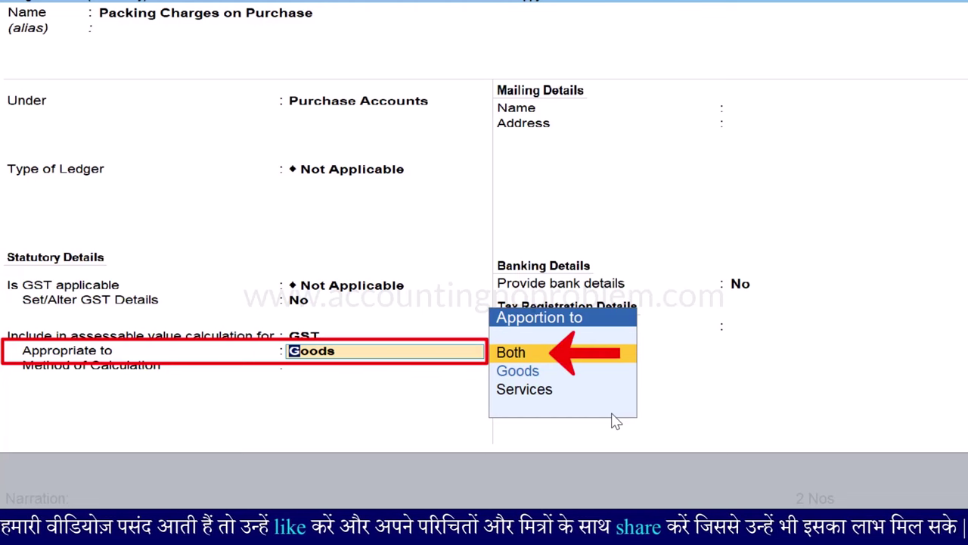
key(Down)
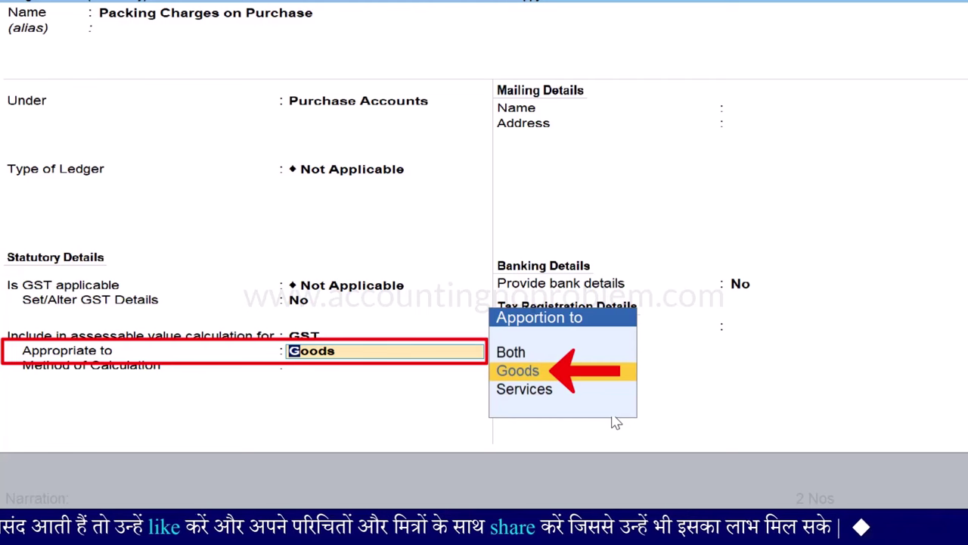
key(Return)
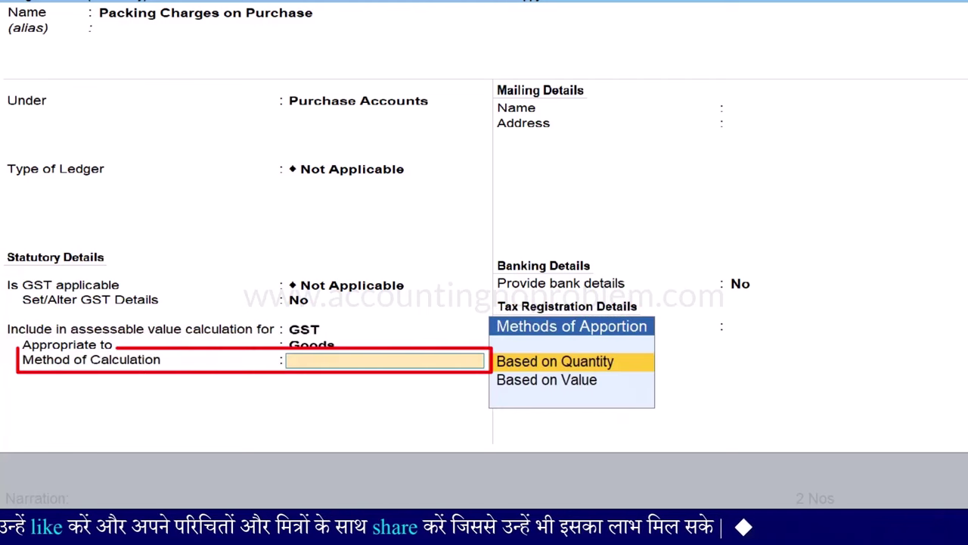
key(Down)
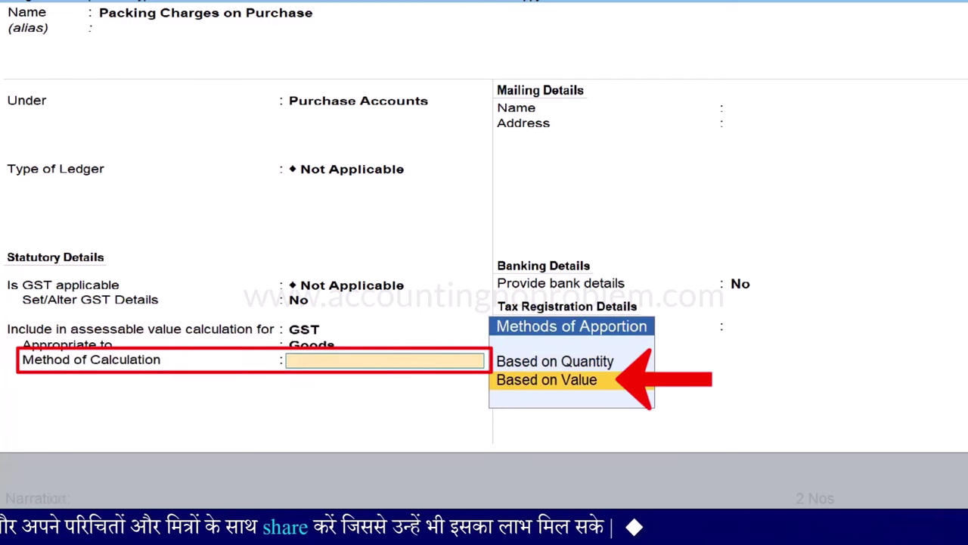
key(Return)
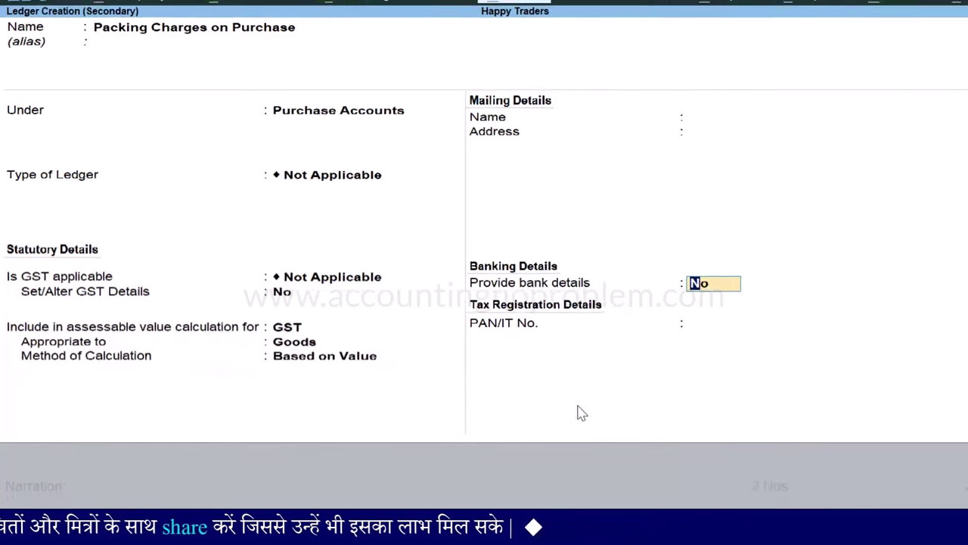
key(Return)
key(Return)
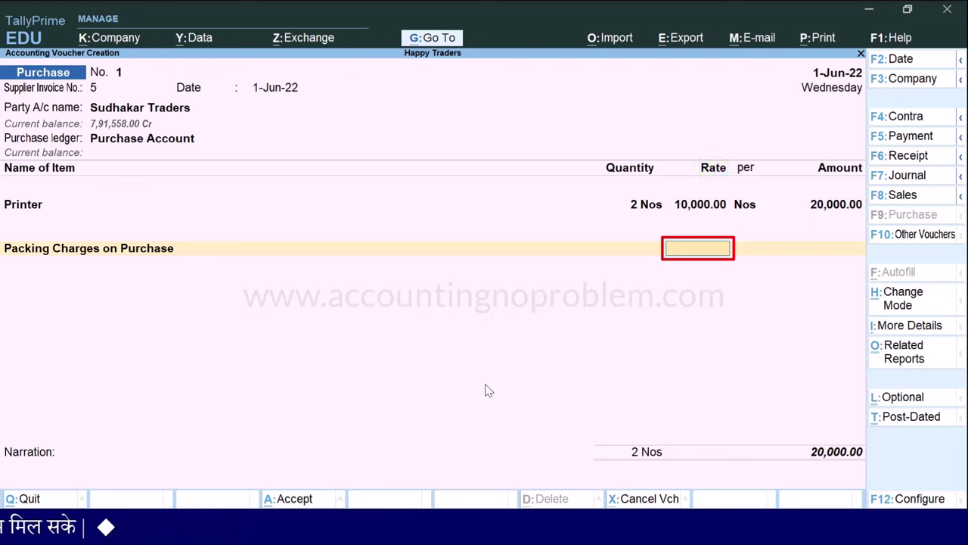
- Record 200.00 packing charges, bringing the purchase voucher total to 20,200.00
key(Return)
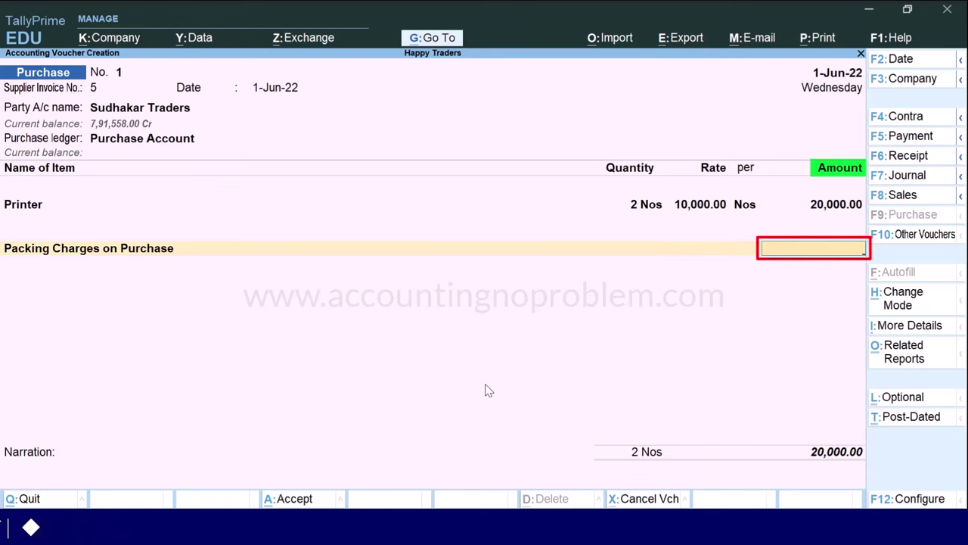
text(200)
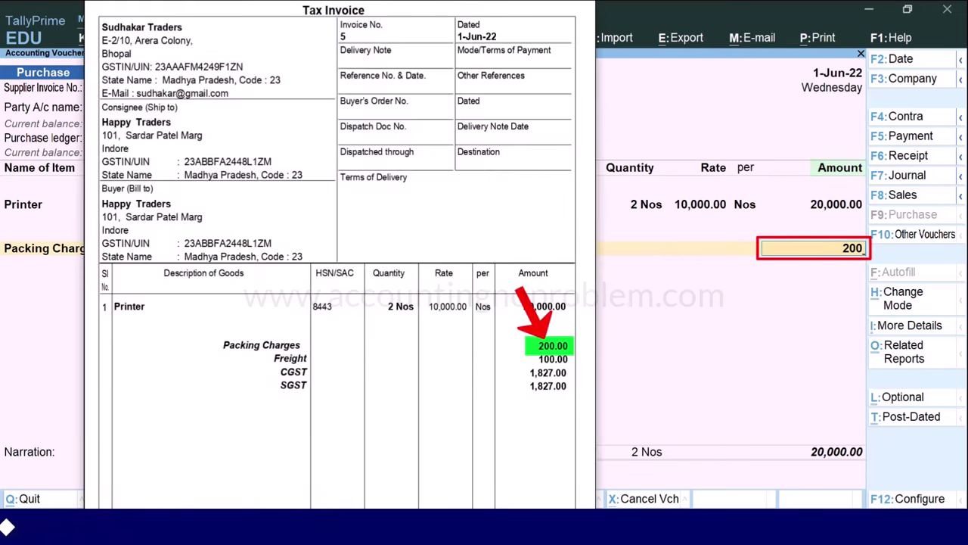
key(Return)
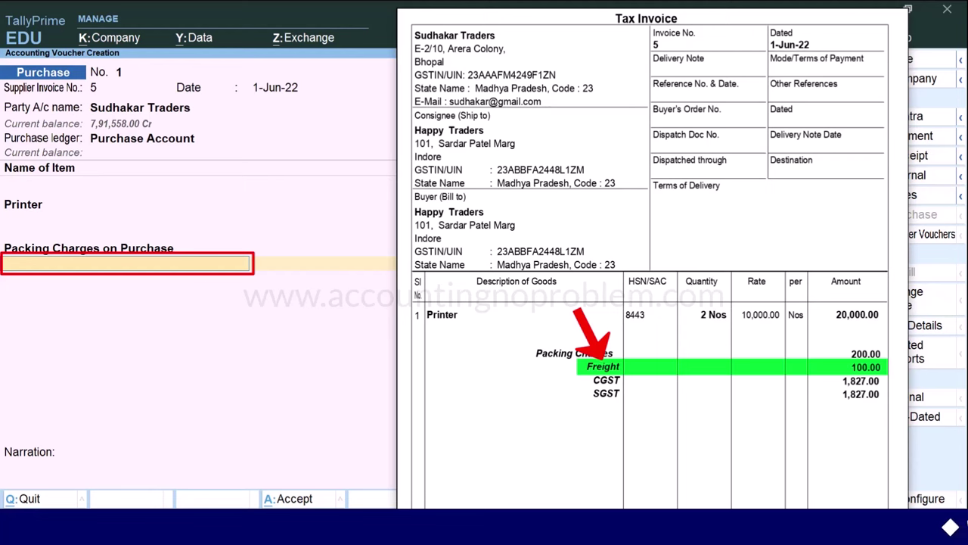
key(alt+c)
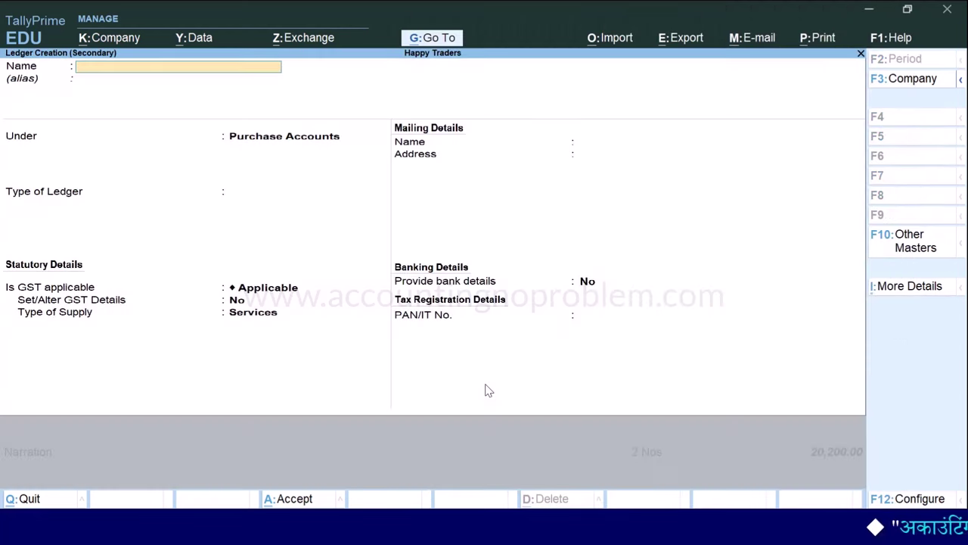
- Create a Freight on Purchase ledger under Purchase Accounts, GST-assessable for Goods based on value
text(Freight on P)
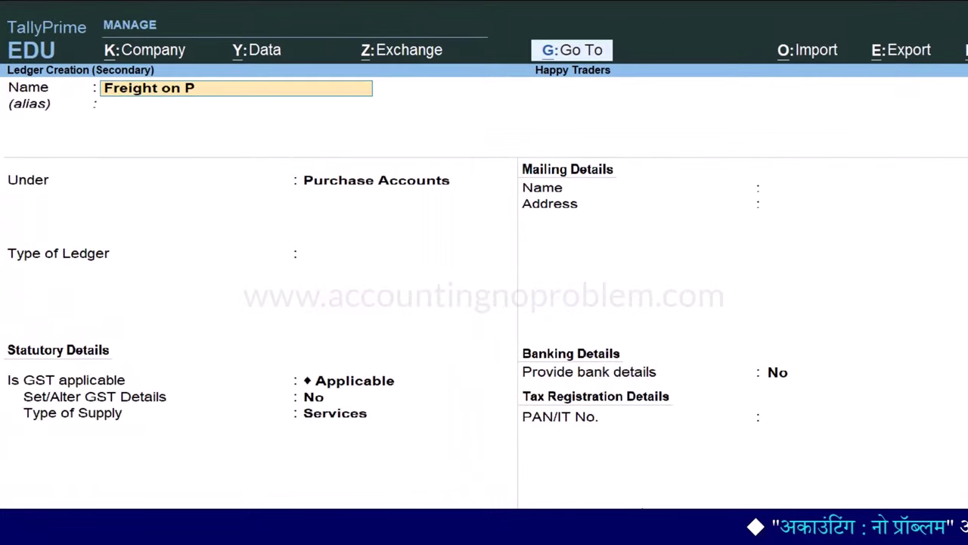
text(urchase)
key(Return)
key(Return)
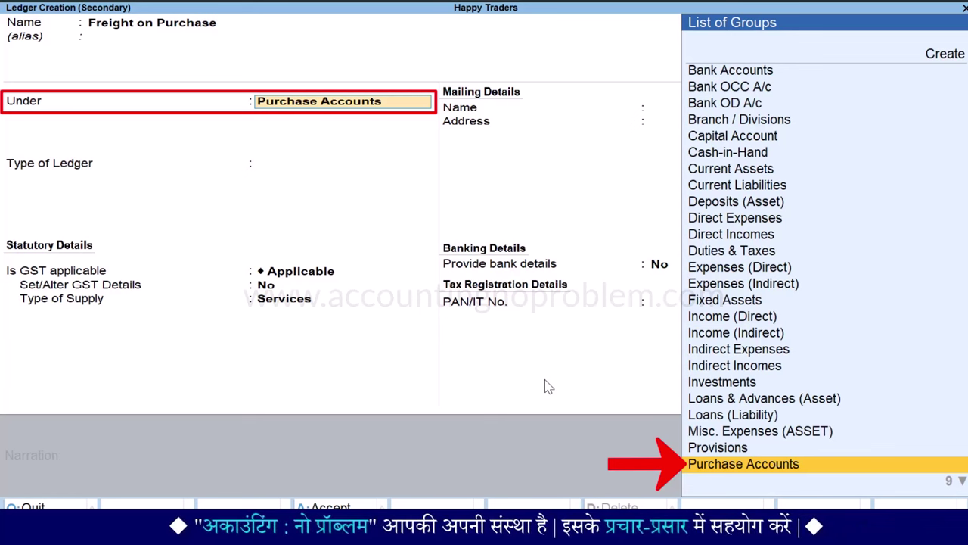
key(Return)
key(Return)
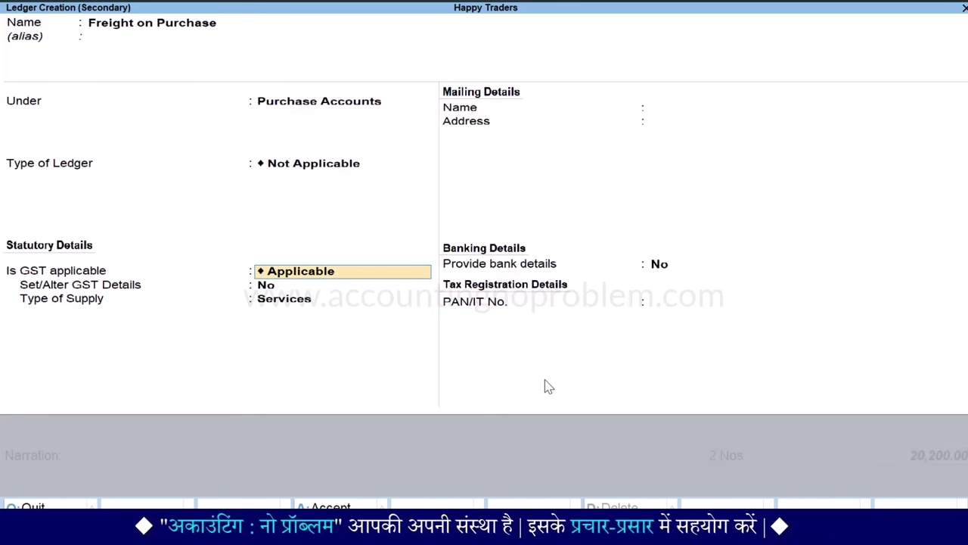
key(Down)
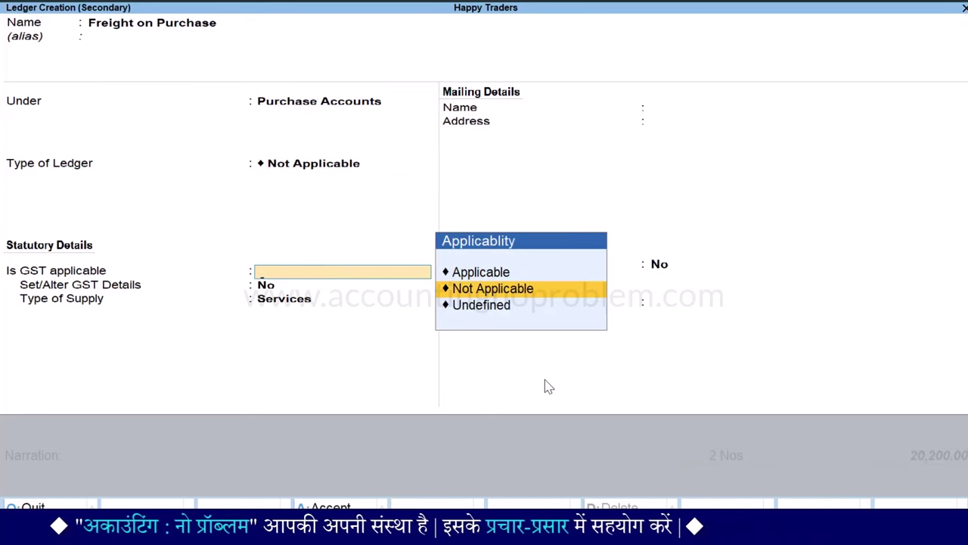
key(Return)
key(Down)
key(Return)
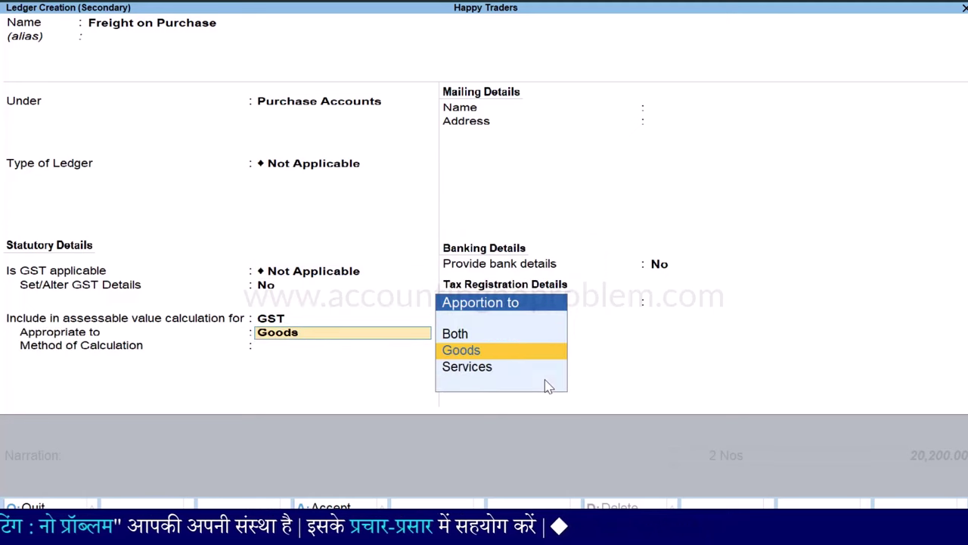
key(Return)
key(Return)
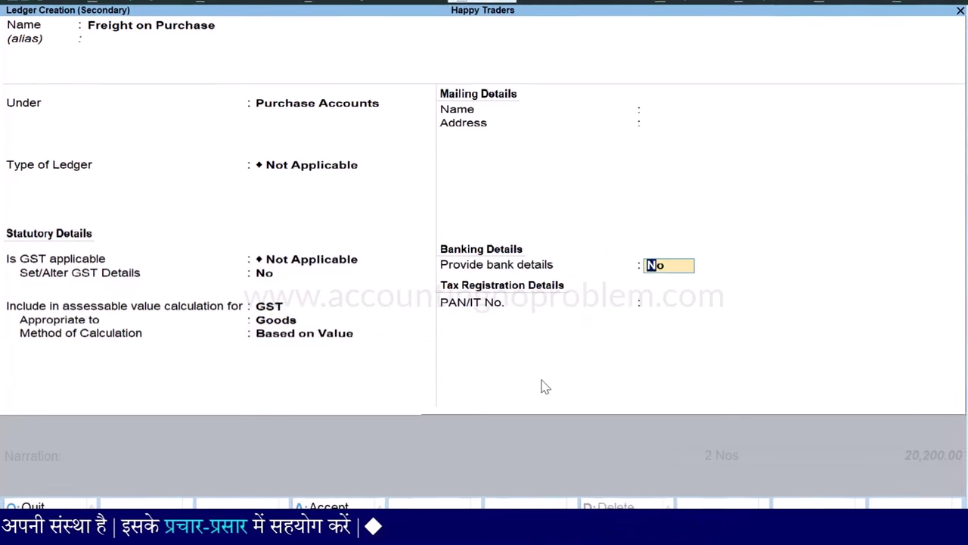
key(Return)
key(Return)
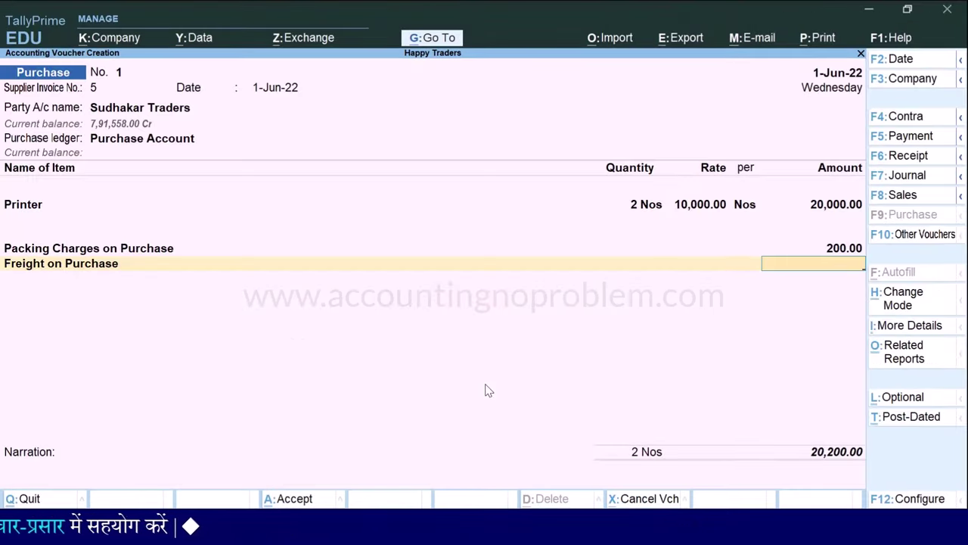
- Charge 100 freight and add a CGST line of 1,827
text(100)
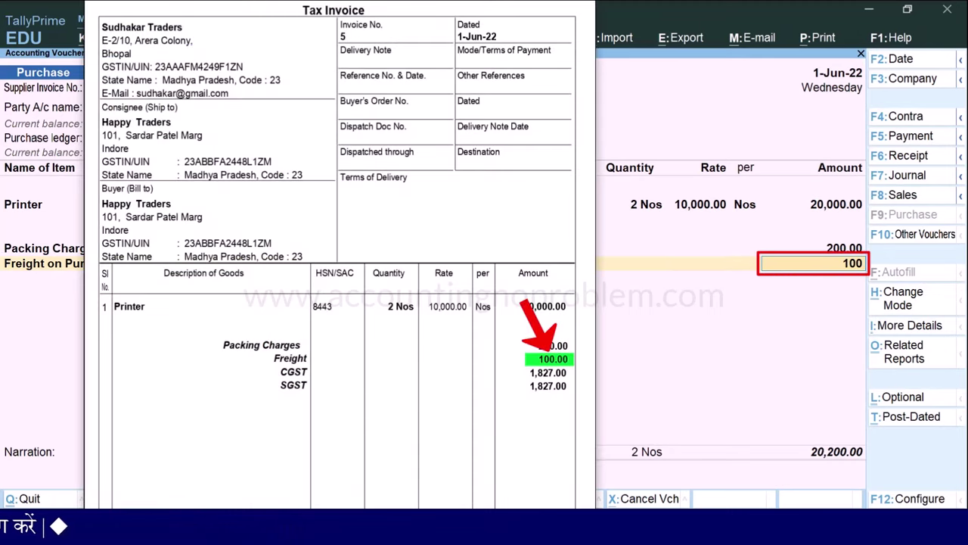
key(Return)
text(CG)
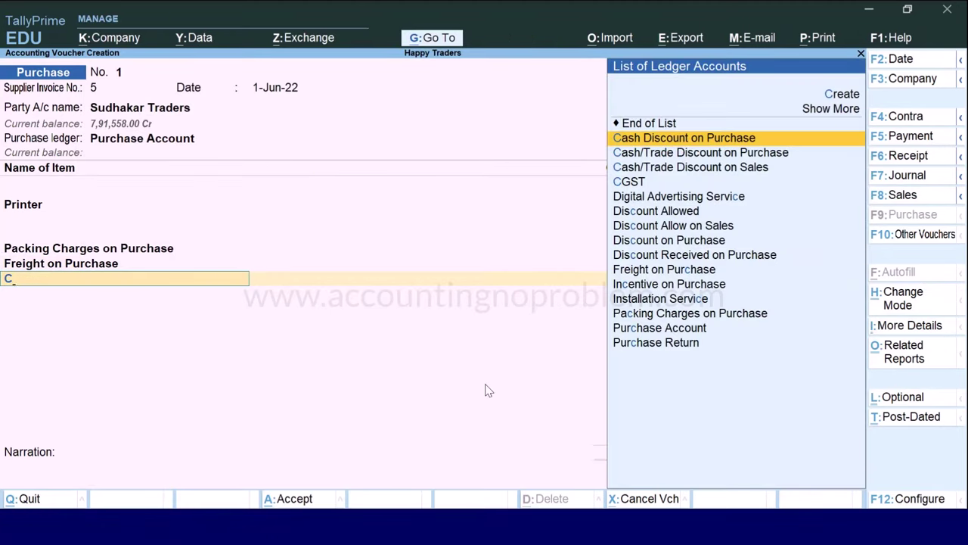
key(Return)
key(Return)
text(S)
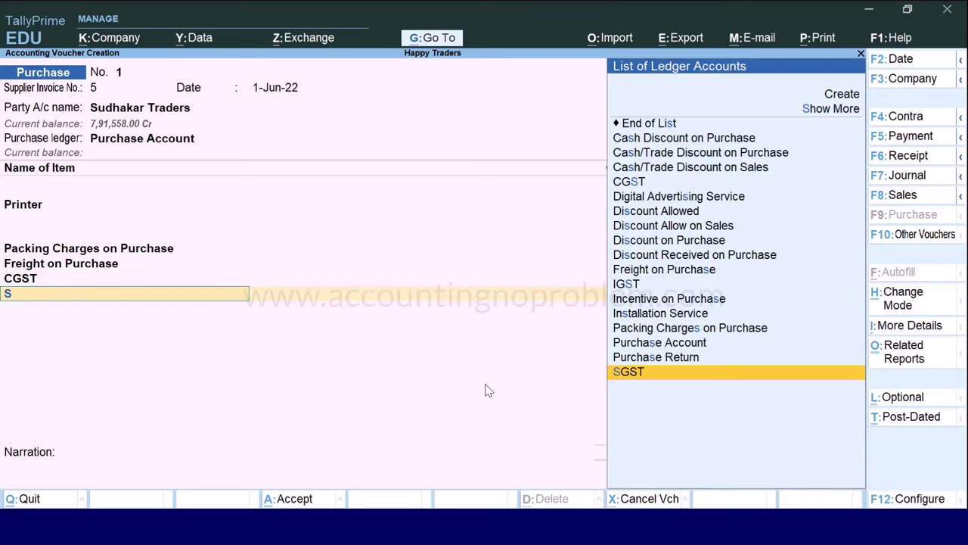
key(Return)
key(Return)
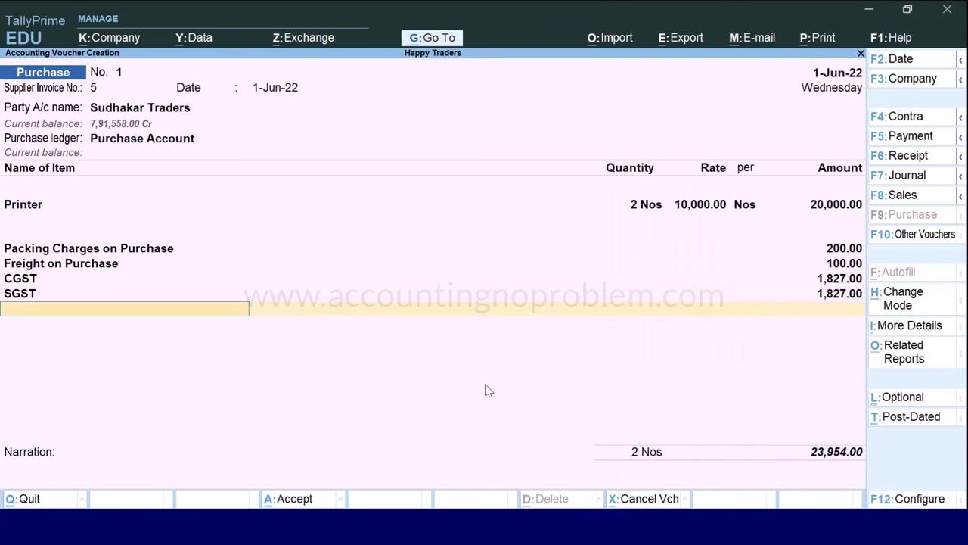
- Add SGST of 1,827.00, review the tax analysis, and accept New Ref 5 for 23,954.00
key(alt+a)
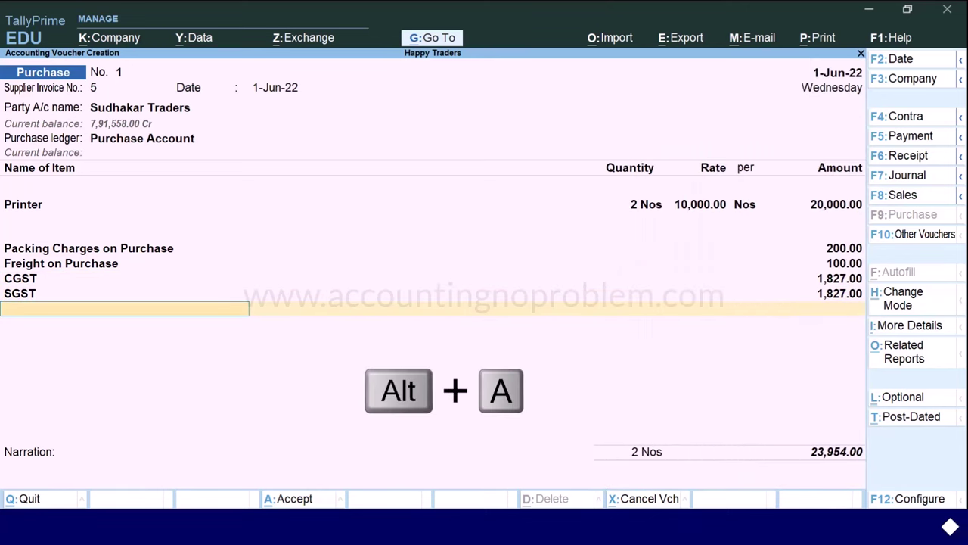
key(alt+F5)
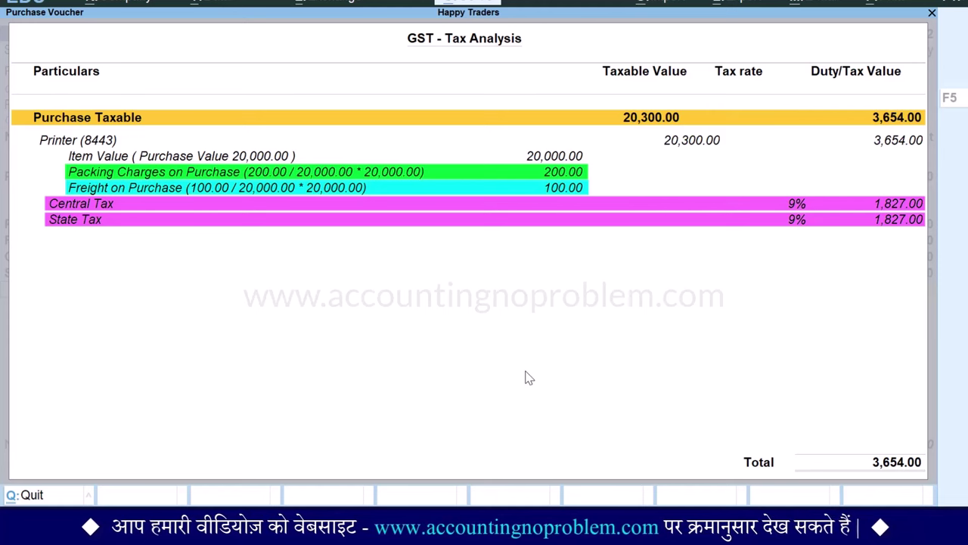
key(Escape)
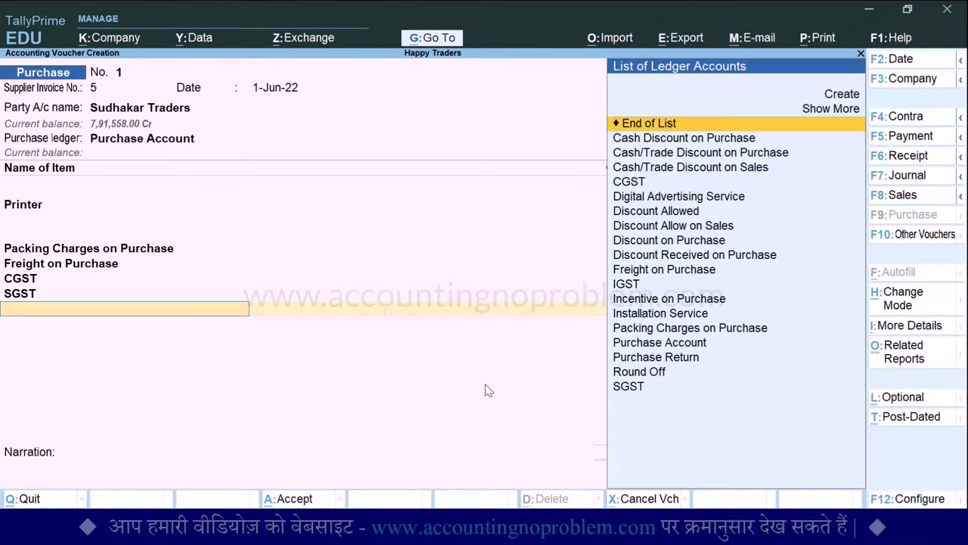
key(Return)
key(Return)
key(Return)
key(Return)
key(Return)
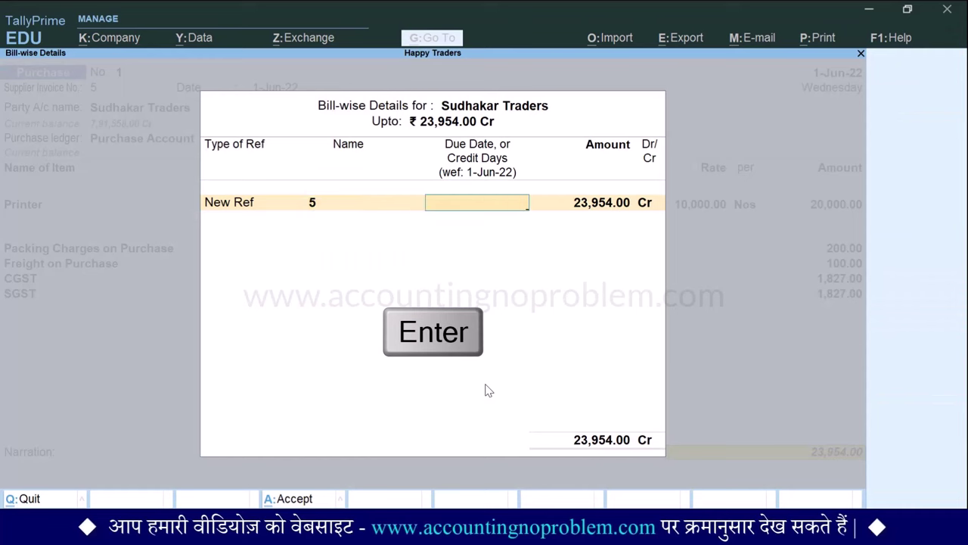
key(Return)
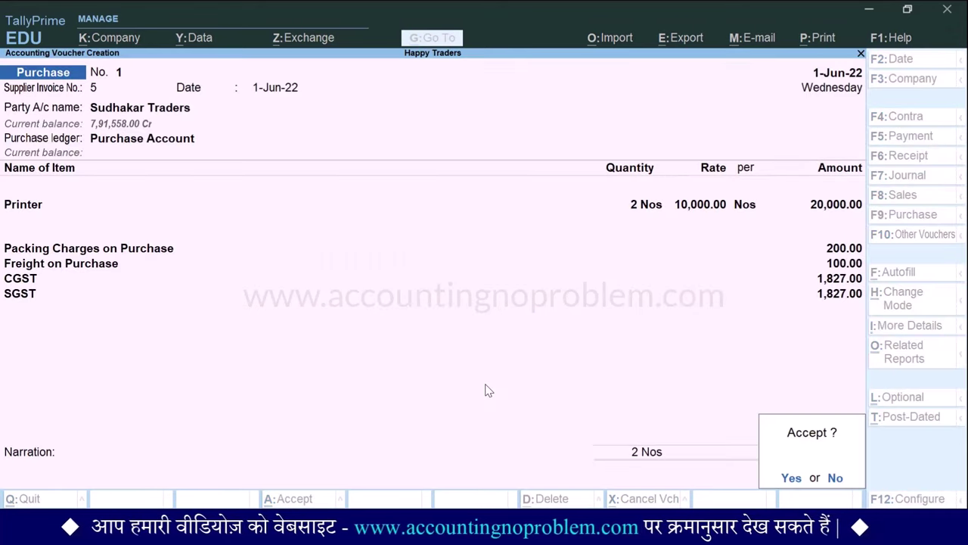
key(Return)
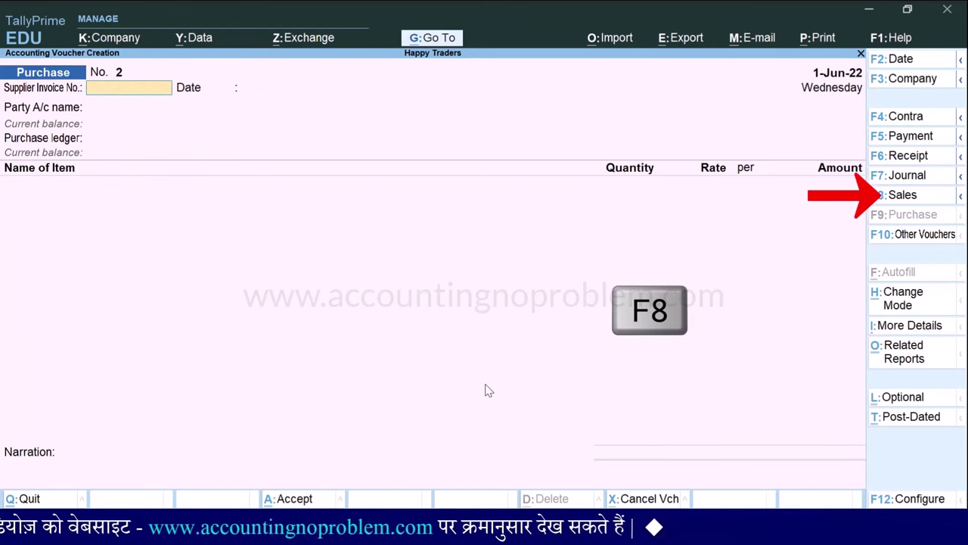
- Start a sales voucher dated 1-Jun-22 to Deepak Traders using Sales Account
key(F8)
key(F2)
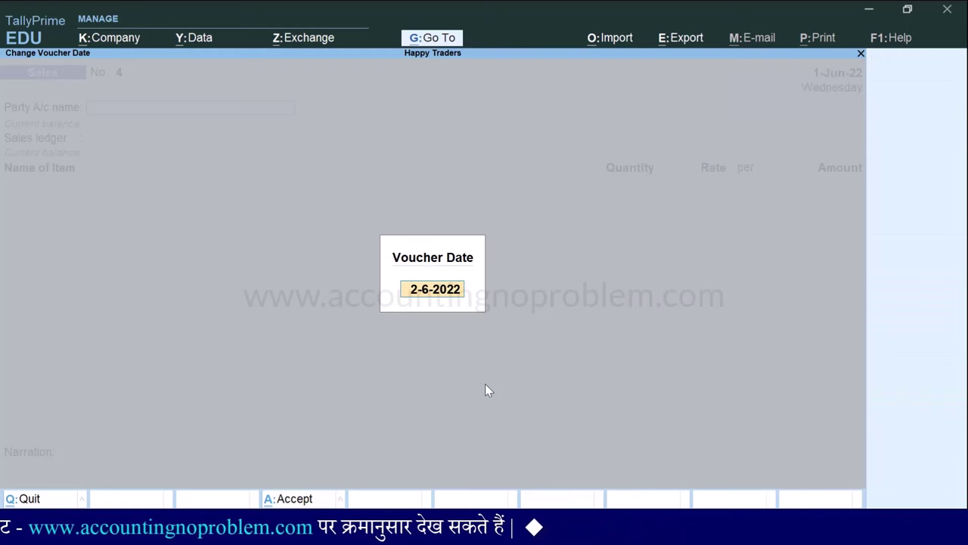
text(1.)
key(Return)
text(D)
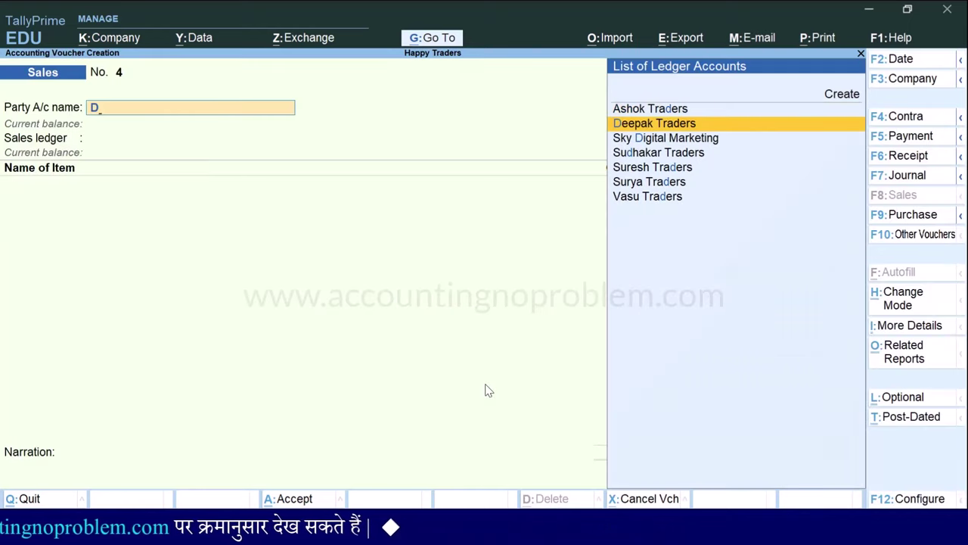
key(Return)
key(Down)
key(Down)
key(Return)
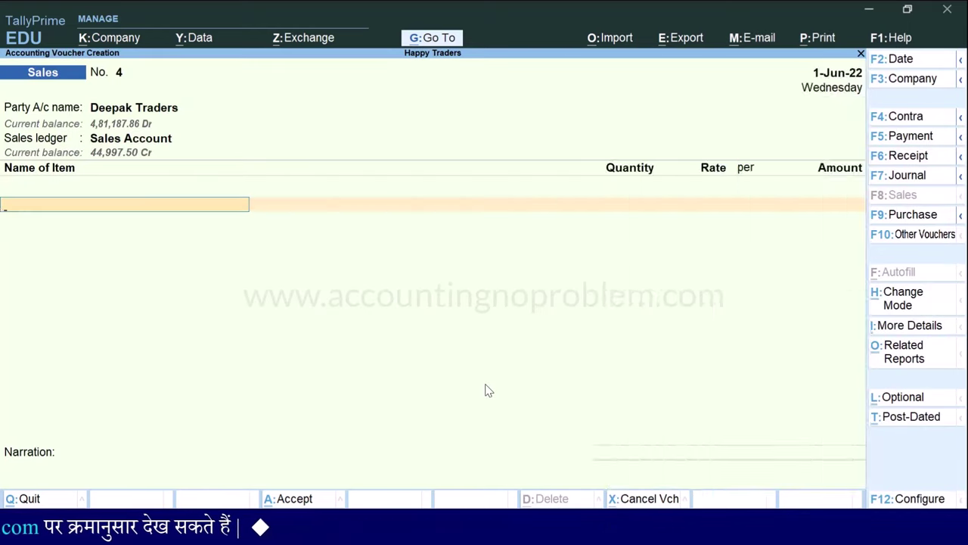
- Add one Printer at 14,000 and one Sewing Machine to the invoice
text(P)
key(Return)
text(1)
key(Return)
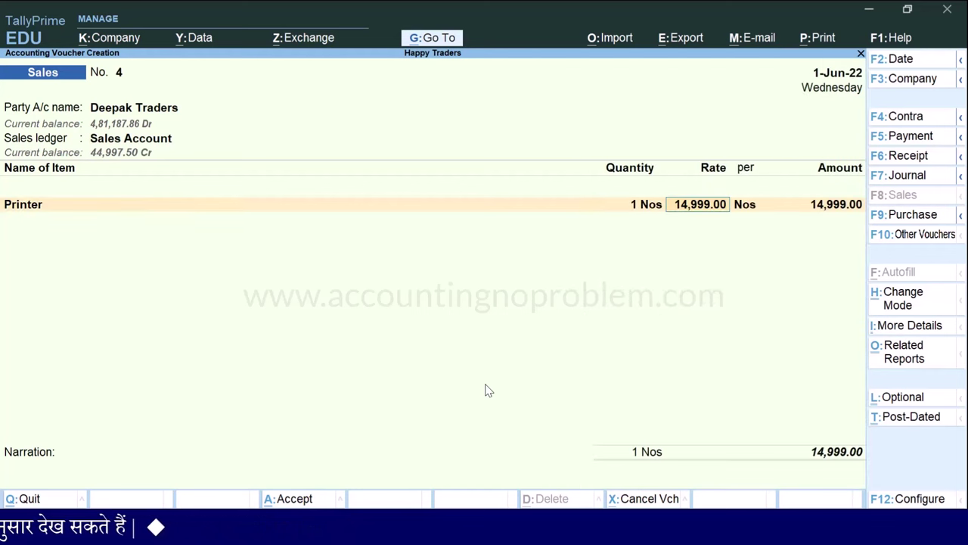
text(14000)
key(Return)
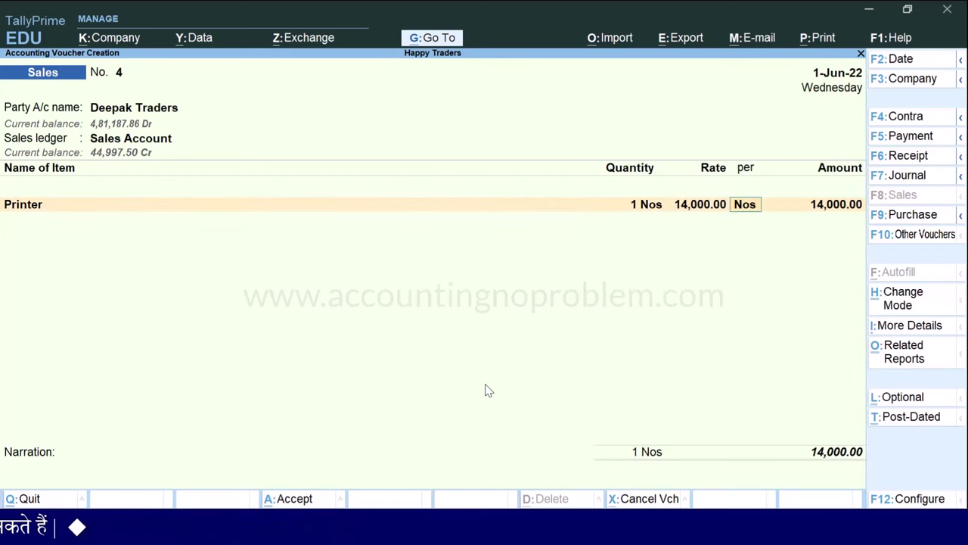
key(Return)
key(Return)
text(S)
key(Down)
key(Return)
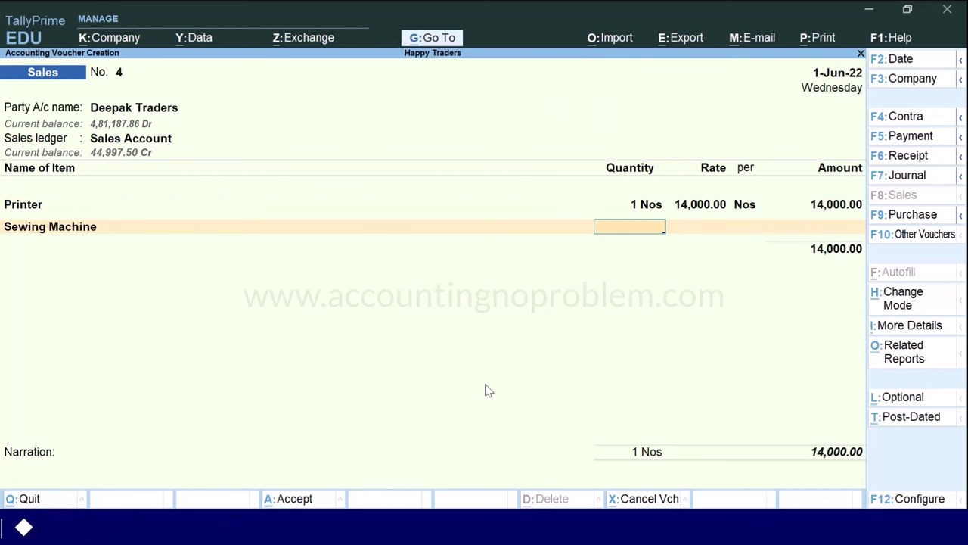
text(1)
key(Return)
key(Return)
key(Return)
key(Return)
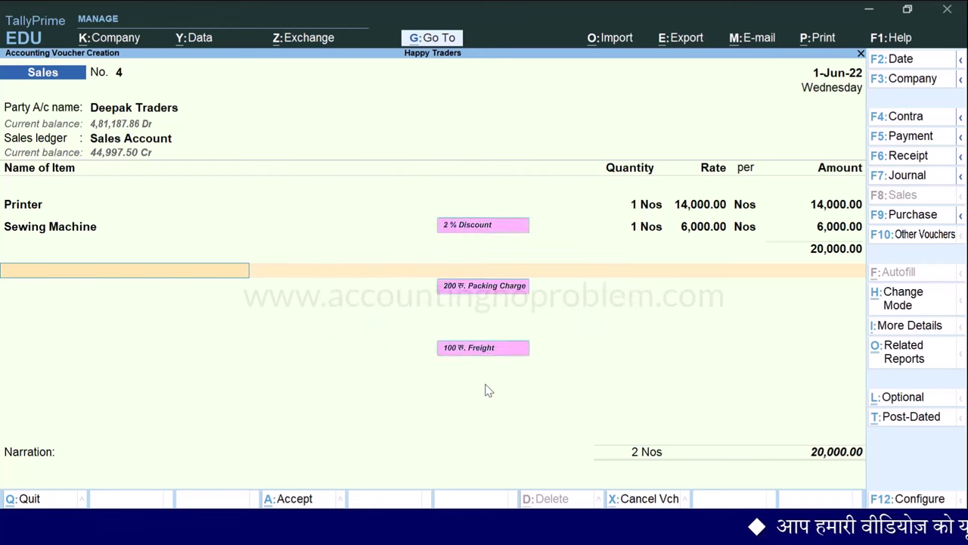
- Add Discount Allow on Sales at (-)2%, deducting 400.00 for a 19,600.00 total
text(d)
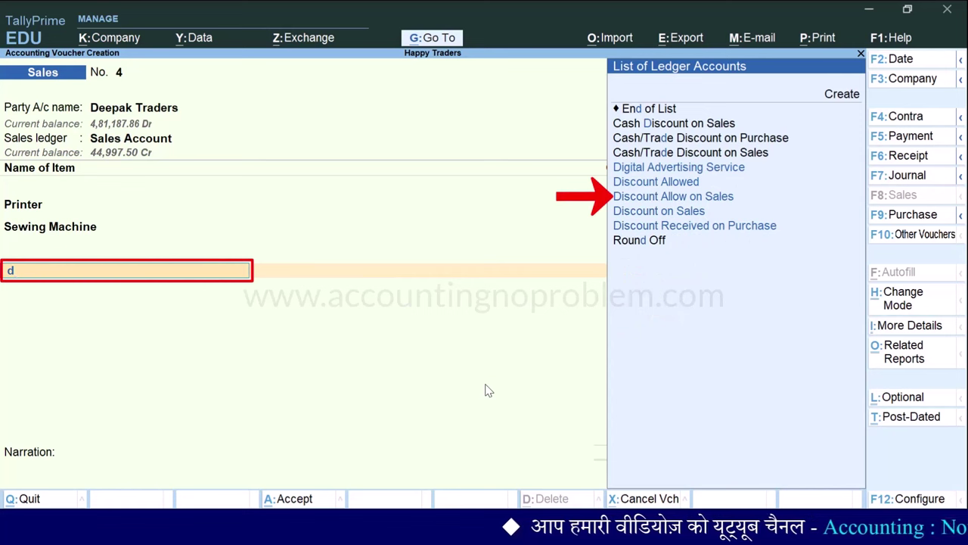
key(Down)
key(Down)
key(Down)
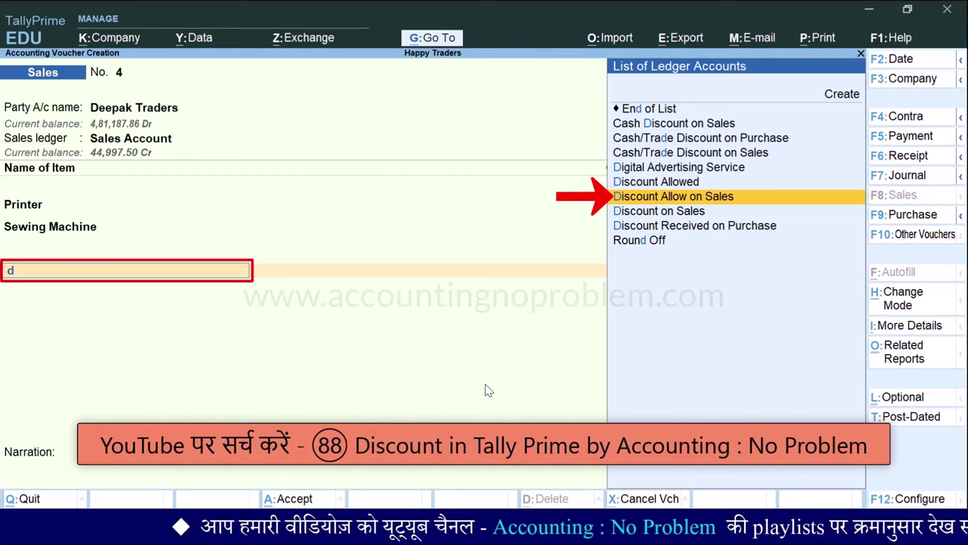
key(Return)
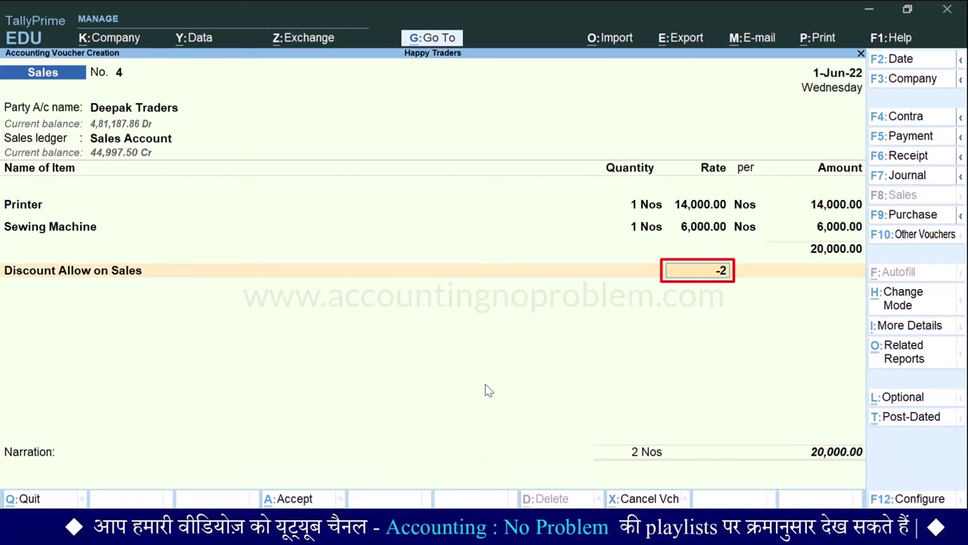
text(-2)
key(Return)
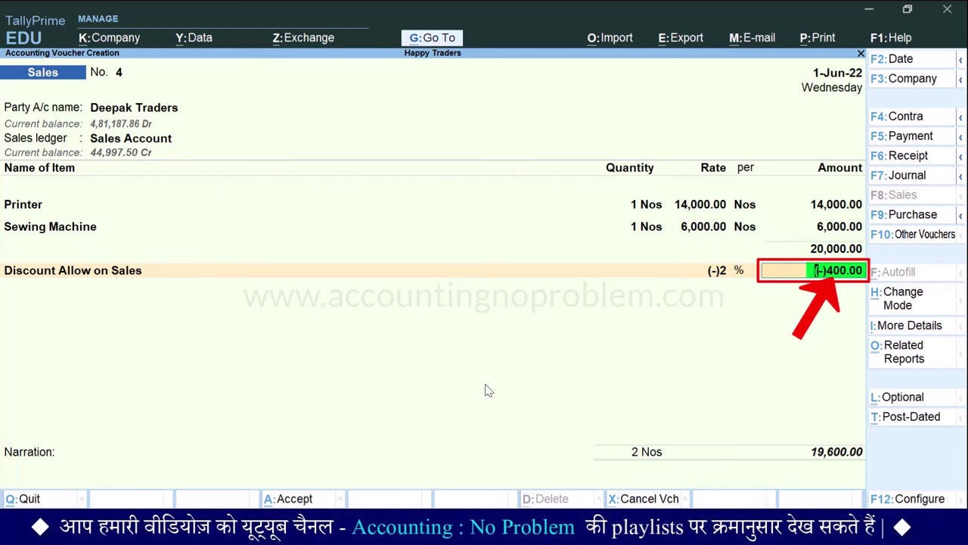
key(Return)
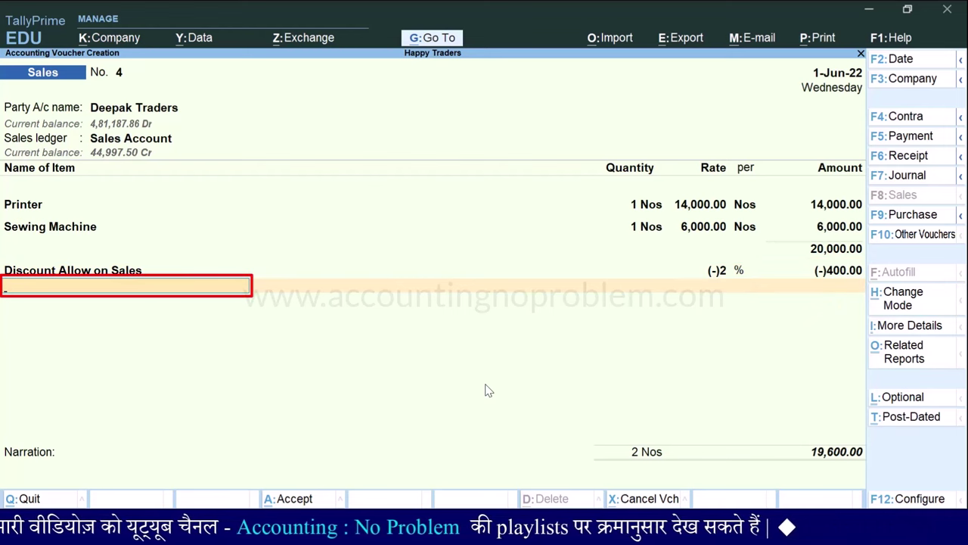
key(alt+c)
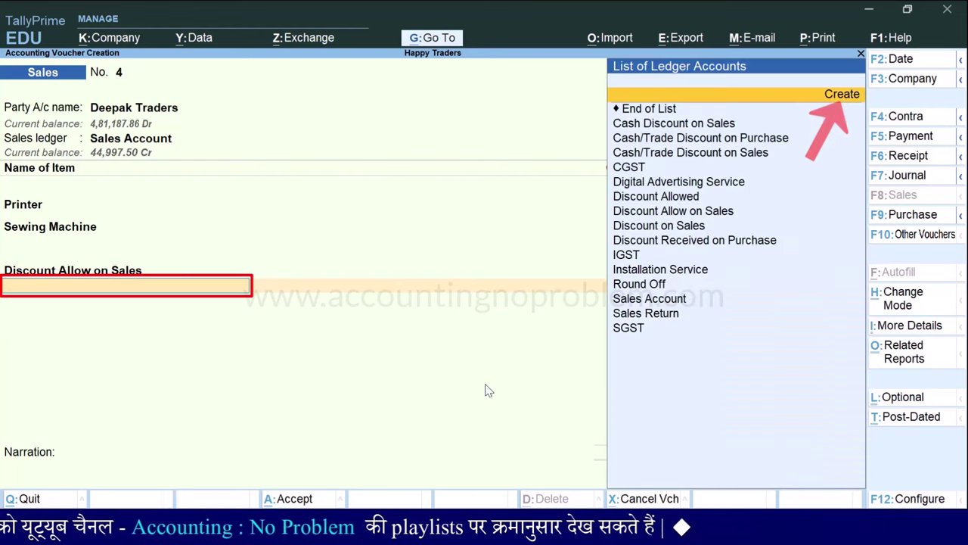
- Create a ledger named 'Packing Charges on Sales' under Sales Accounts
text(Packing Charges on Sales)
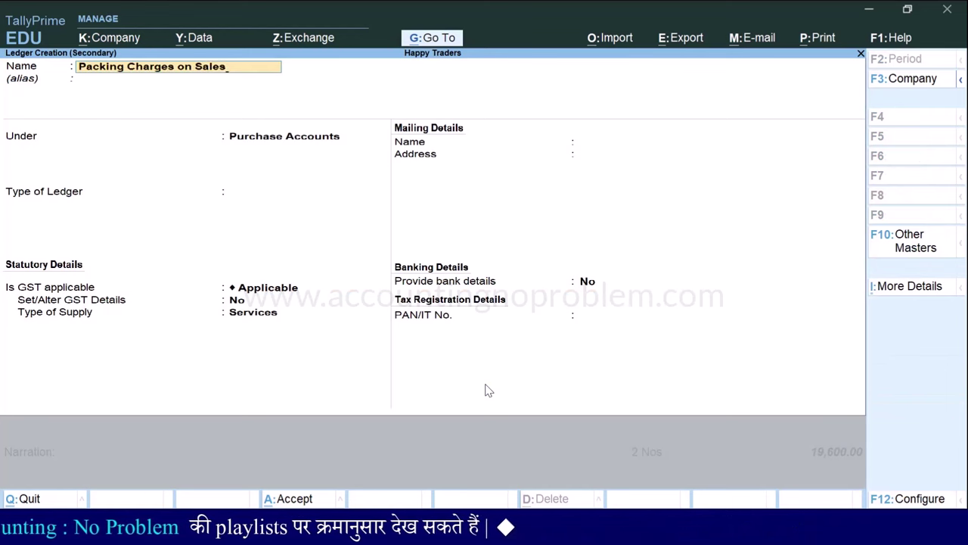
key(Return)
key(Return)
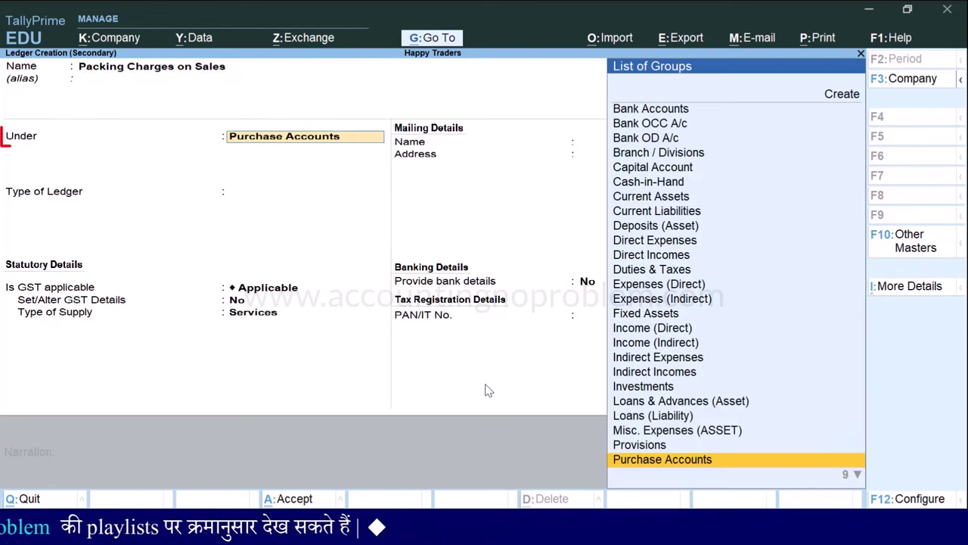
text(S)
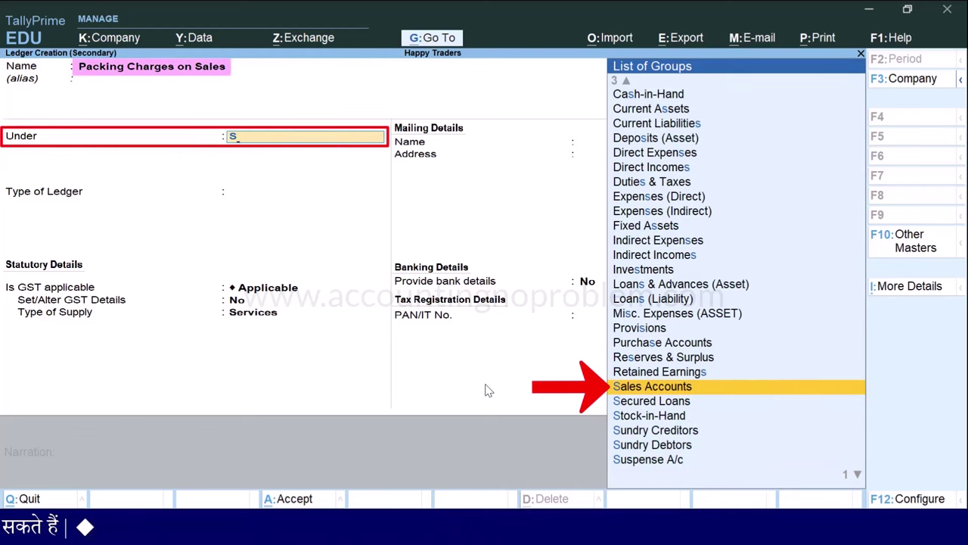
key(Return)
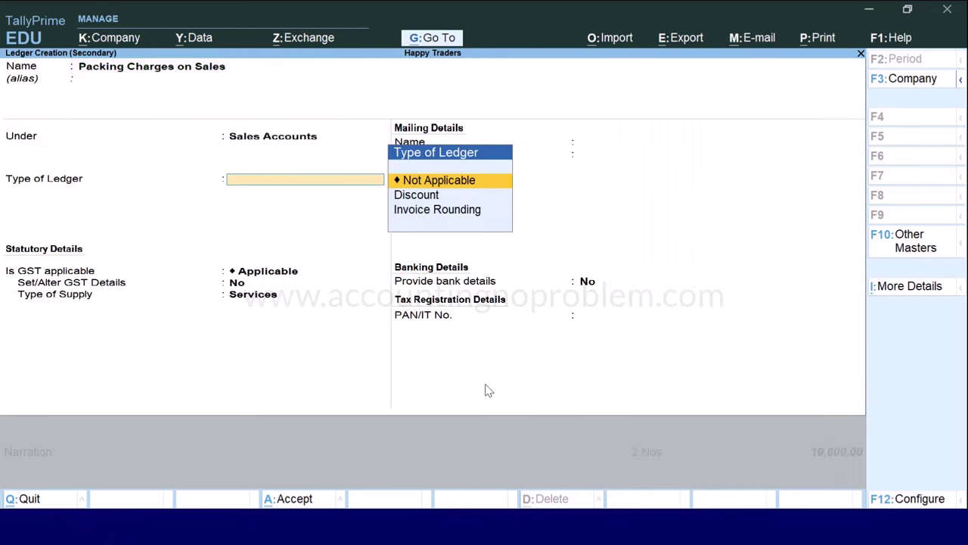
- Make it GST-assessable for Goods based on value, save it, and enter 200 on the invoice
key(Return)
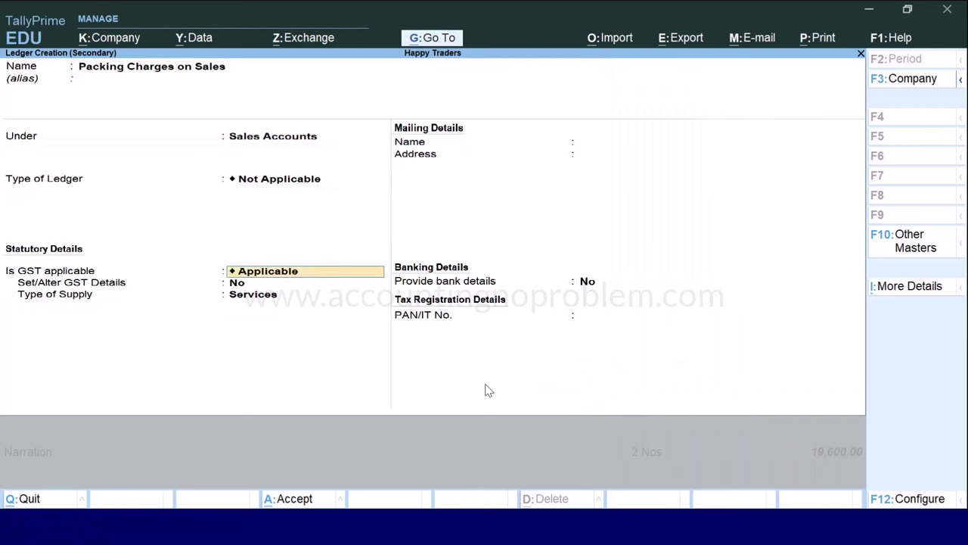
key(Down)
key(Return)
key(Down)
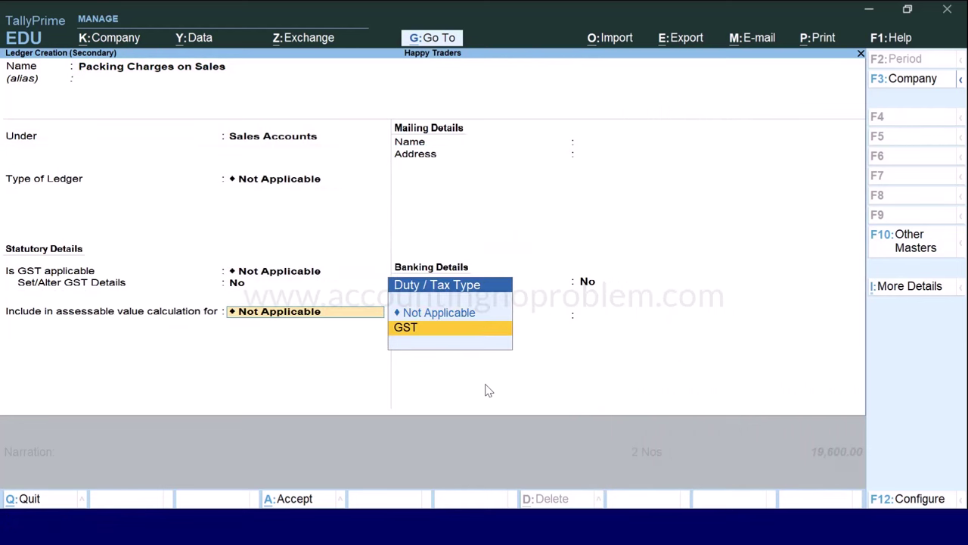
key(Return)
text(g)
key(Return)
key(Down)
key(Return)
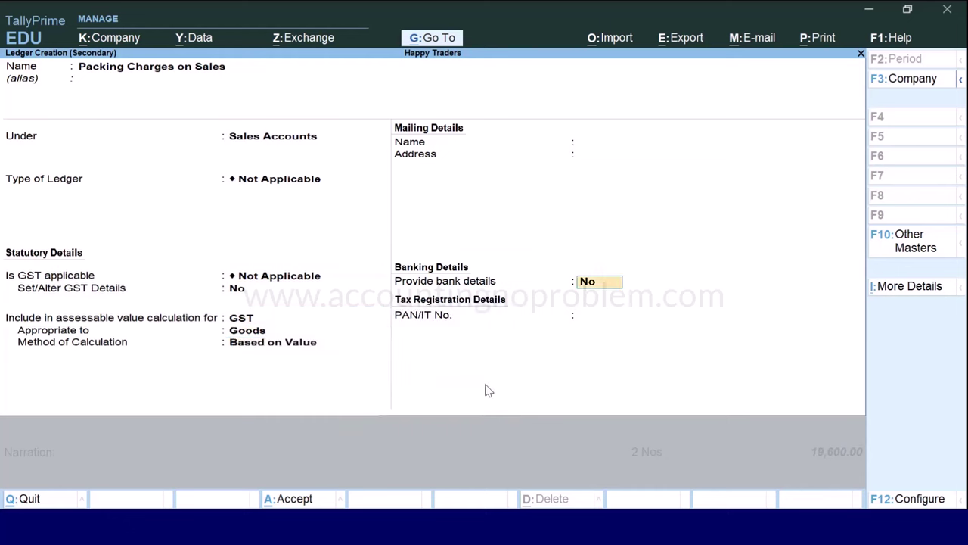
key(Return)
key(Return)
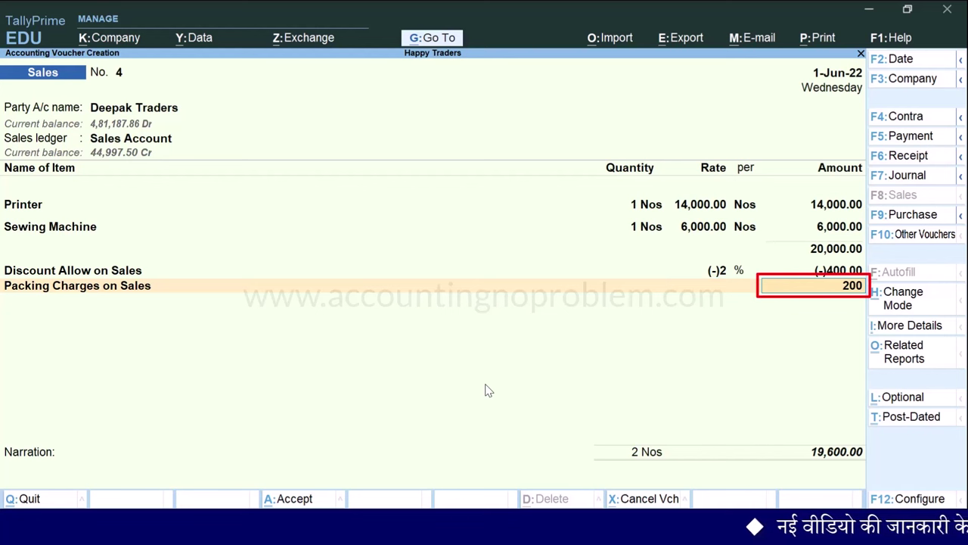
key(Return)
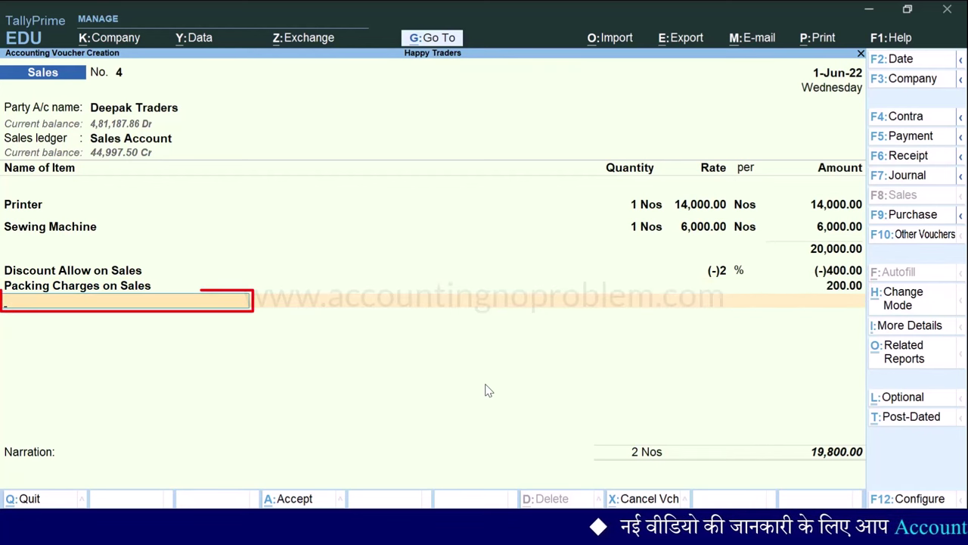
key(space)
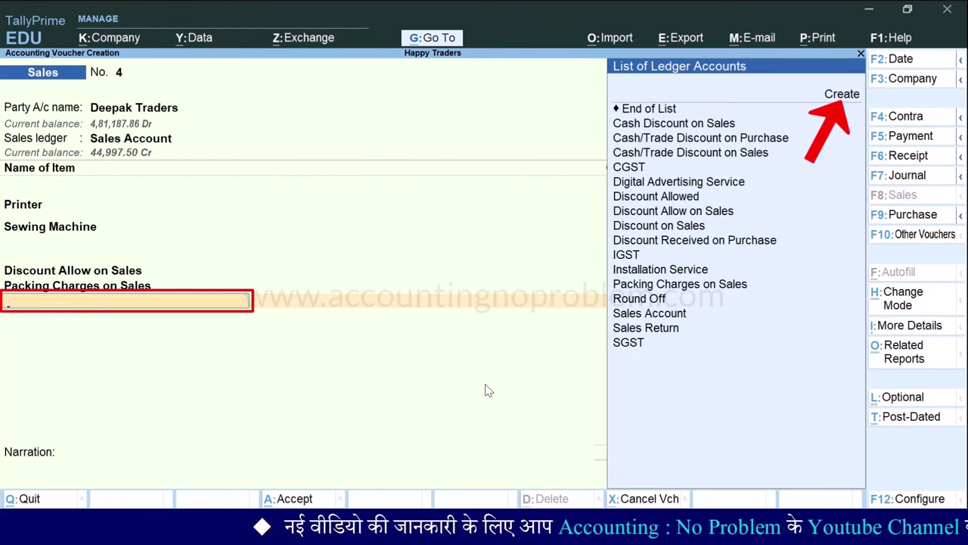
- Create a ledger named 'Freight on Sales' under Indirect Incomes
key(alt+c)
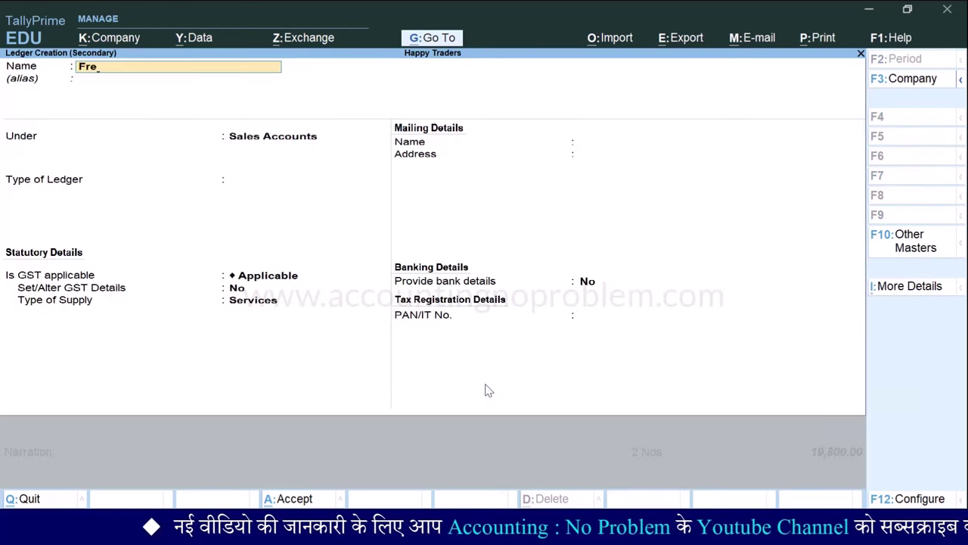
text(Freight on Sales)
key(Return)
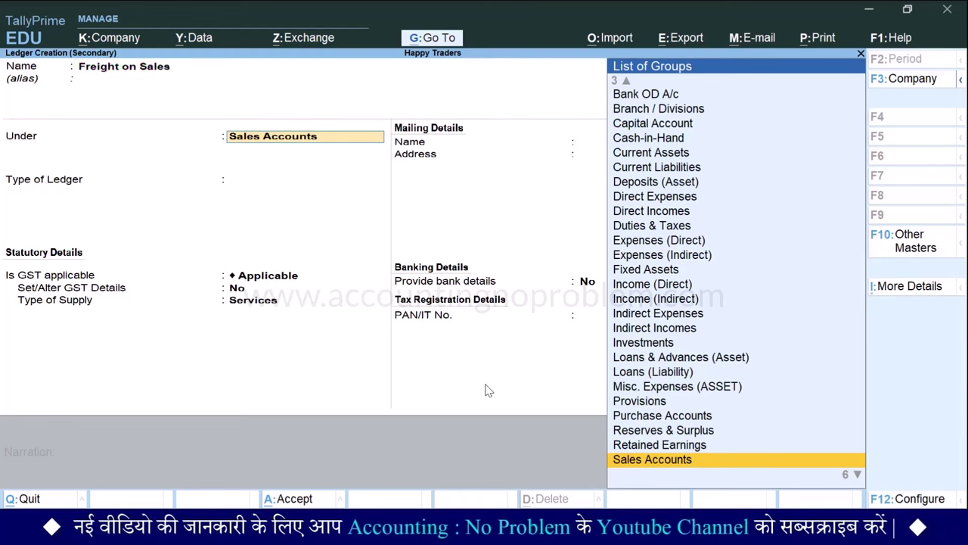
text(I)
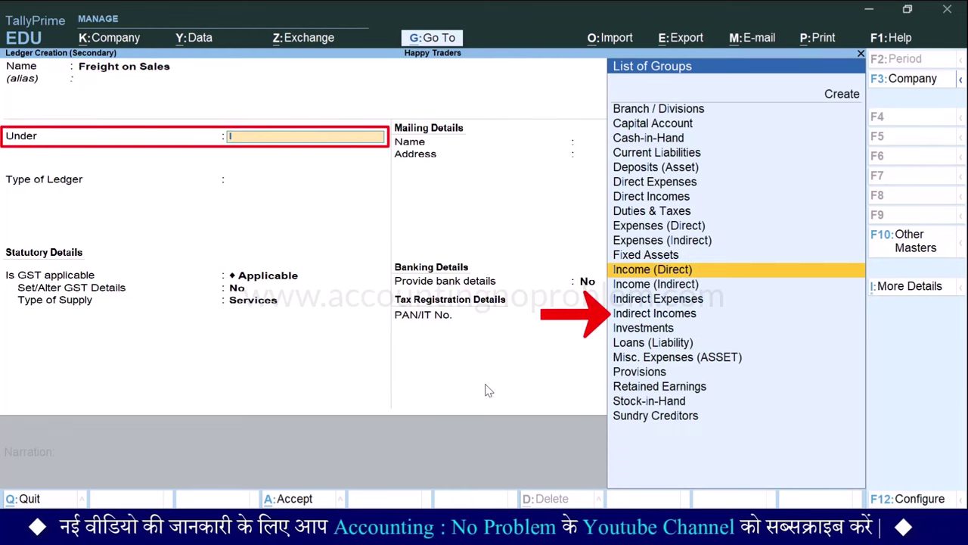
key(Down)
key(Down)
key(Down)
key(Return)
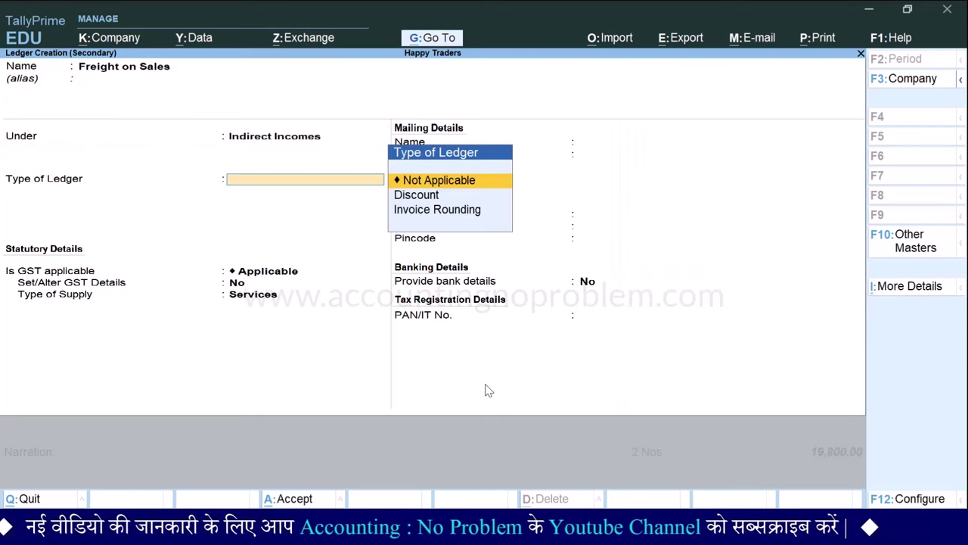
- Make it GST-assessable for Goods based on value, save it, and charge 100 freight
key(Return)
key(BackSpace)
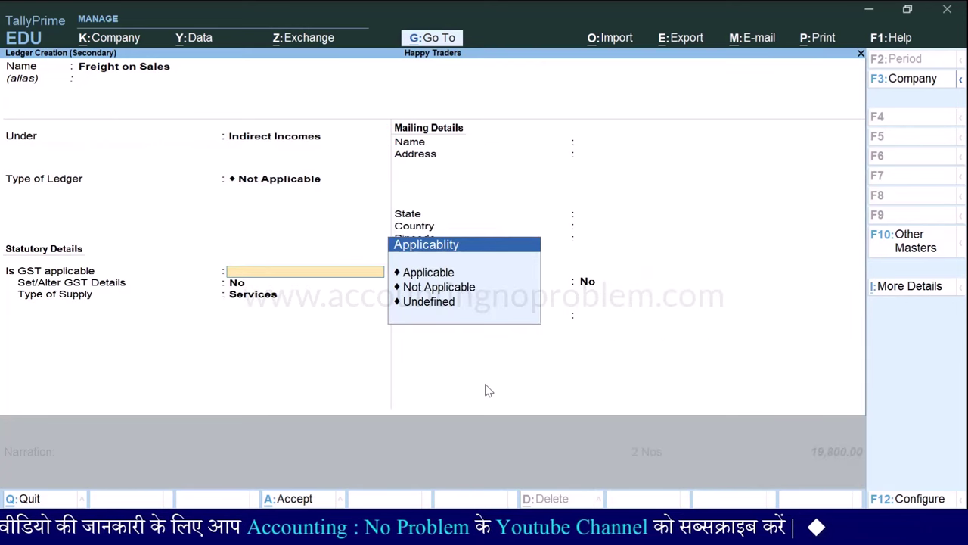
key(Down)
key(Down)
key(Return)
key(Down)
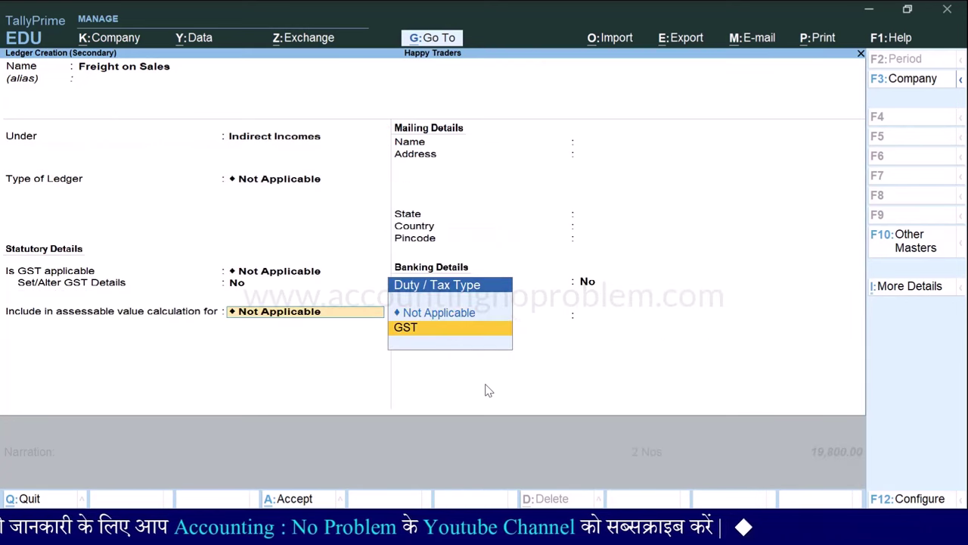
key(Return)
key(Return)
key(Down)
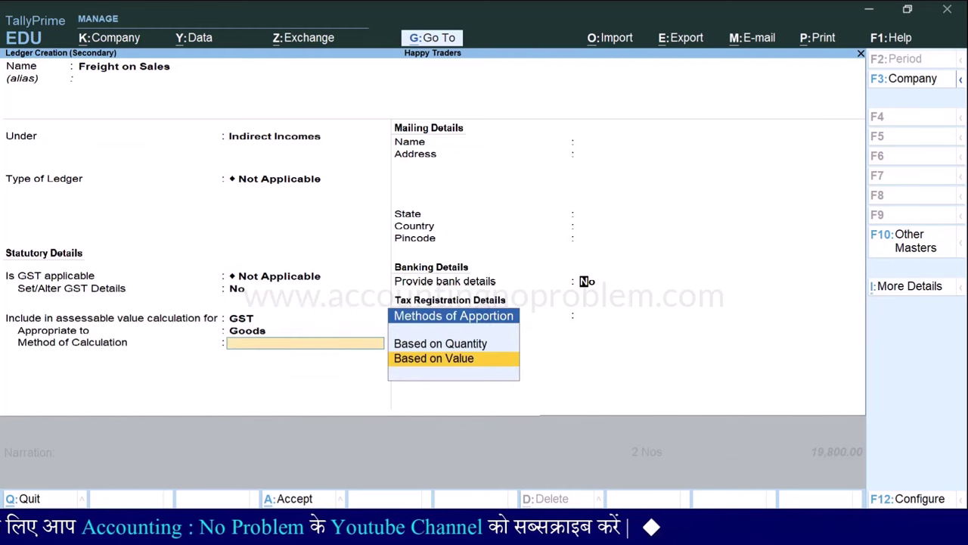
key(Return)
key(Return)
key(Return)
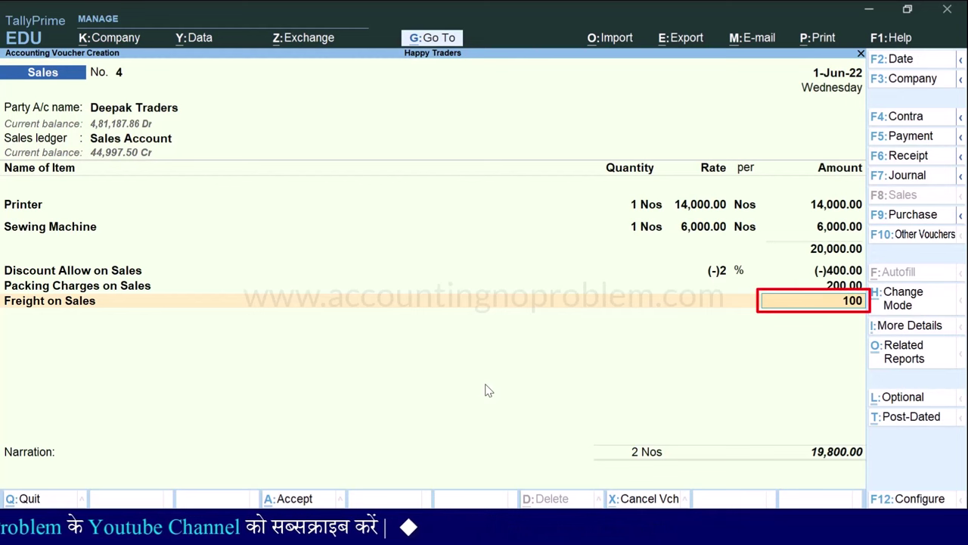
key(Return)
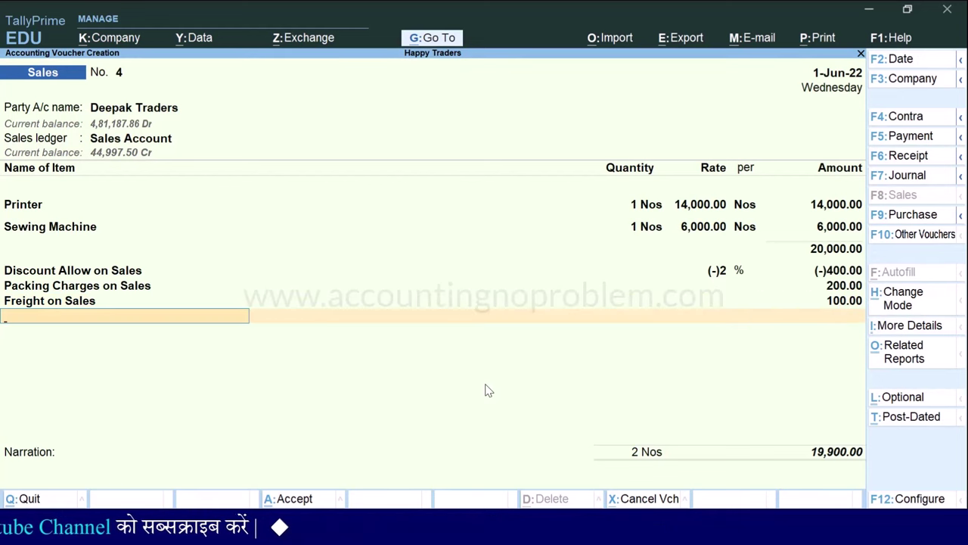
- Add CGST and SGST lines of 1,611.90 each to the sales voucher
text(Cg)
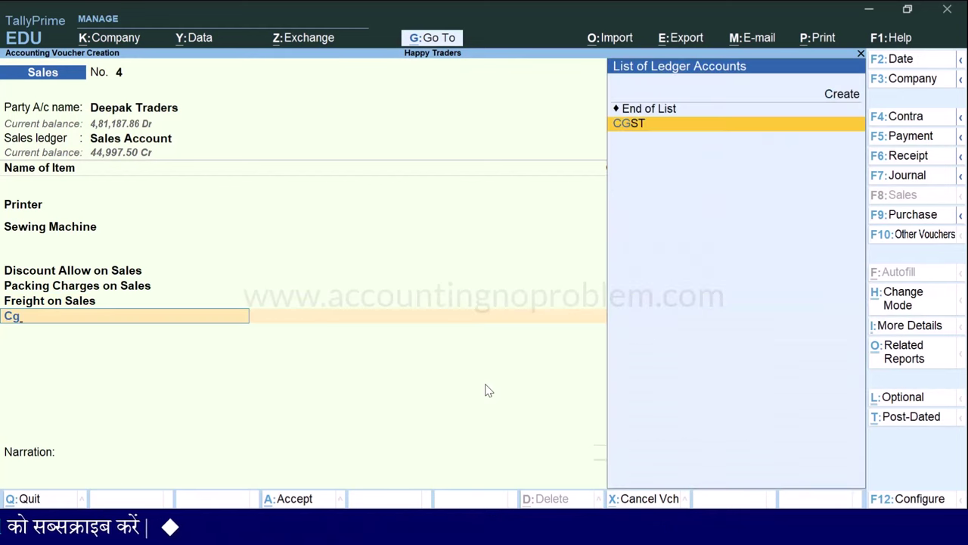
key(Return)
key(Return)
text(Sg)
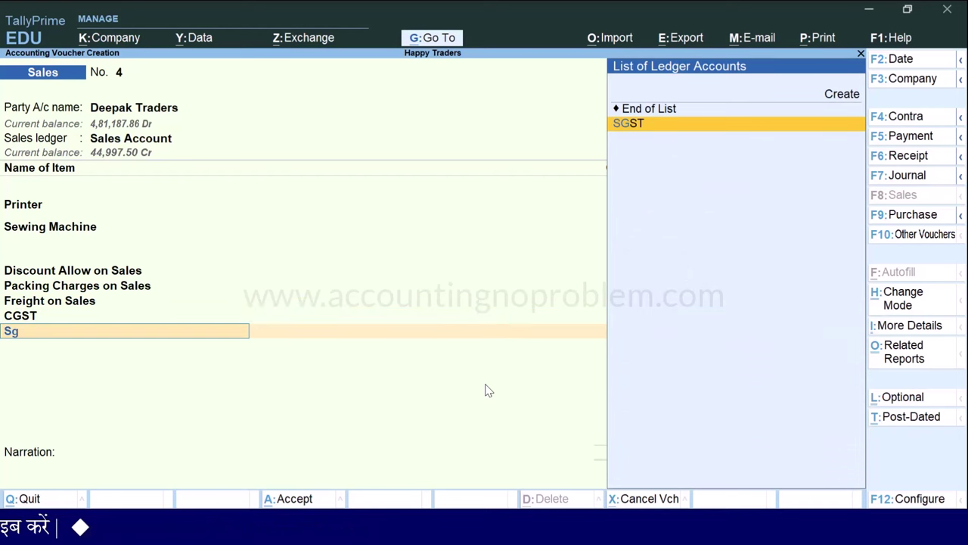
key(Return)
key(Return)
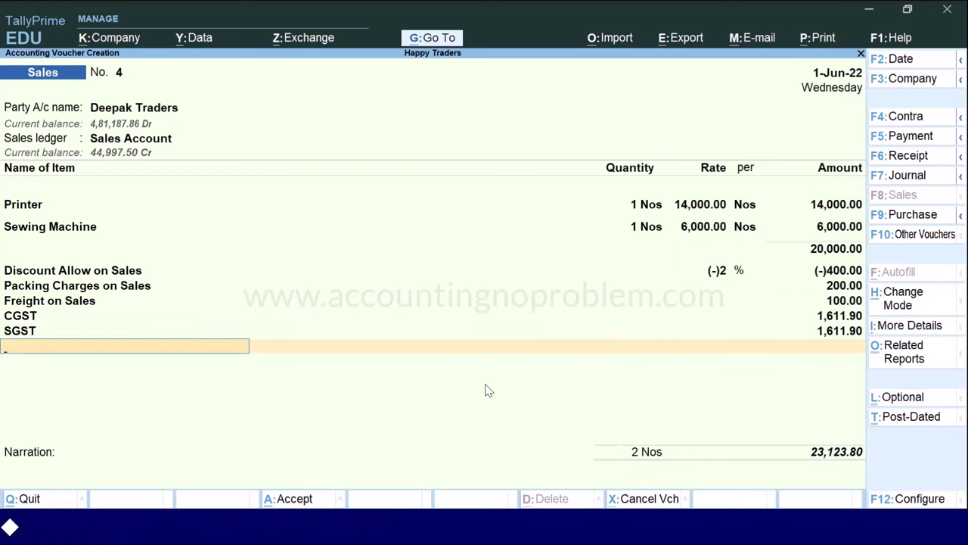
- Review the GST tax analysis, then accept the New Ref bill details at 23,123.80
key(alt+a)
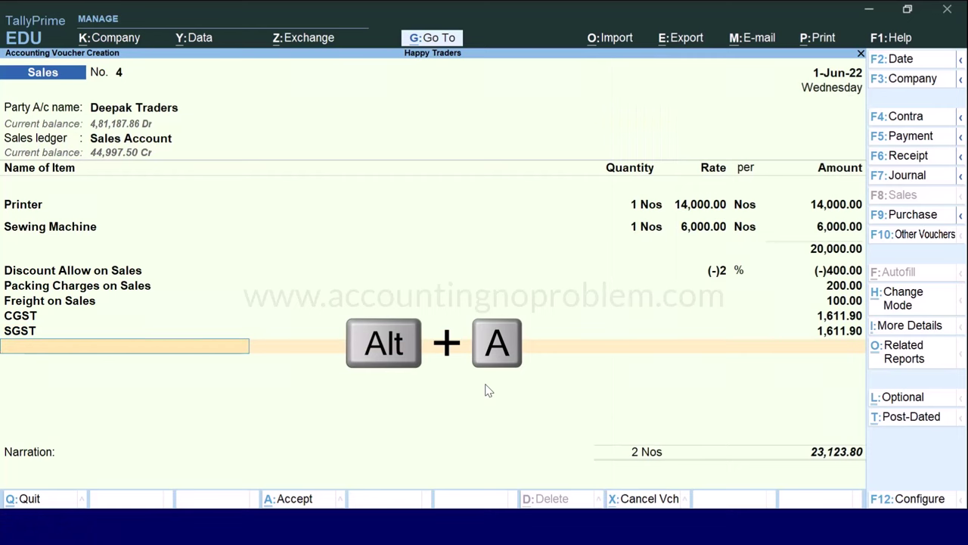
key(alt+f5)
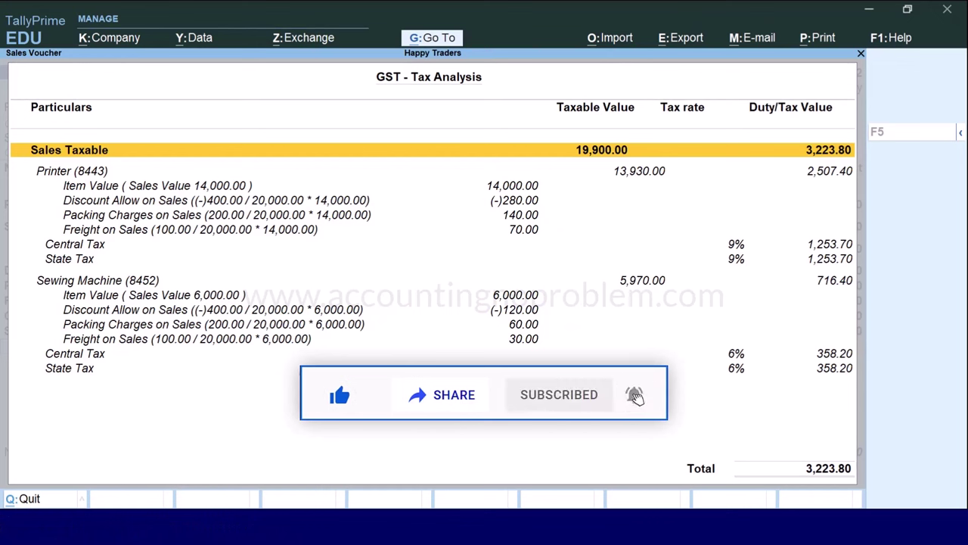
key(Escape)
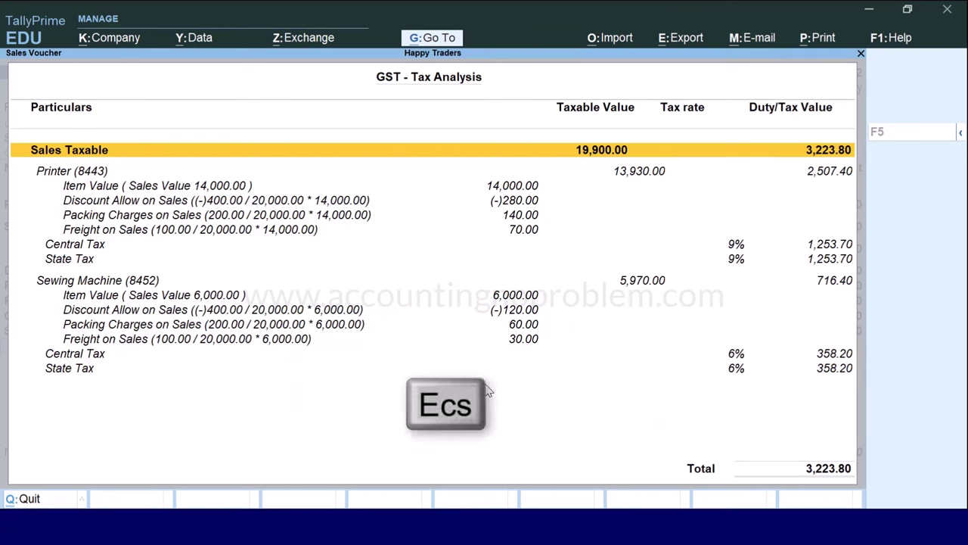
key(Return)
key(Return)
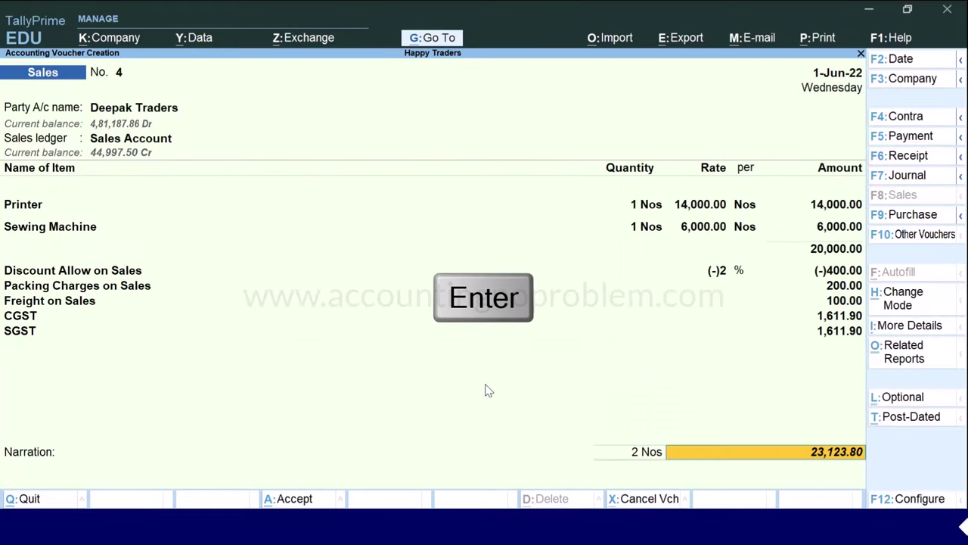
key(Return)
key(Return)
key(Return)
key(Return)
key(Return)
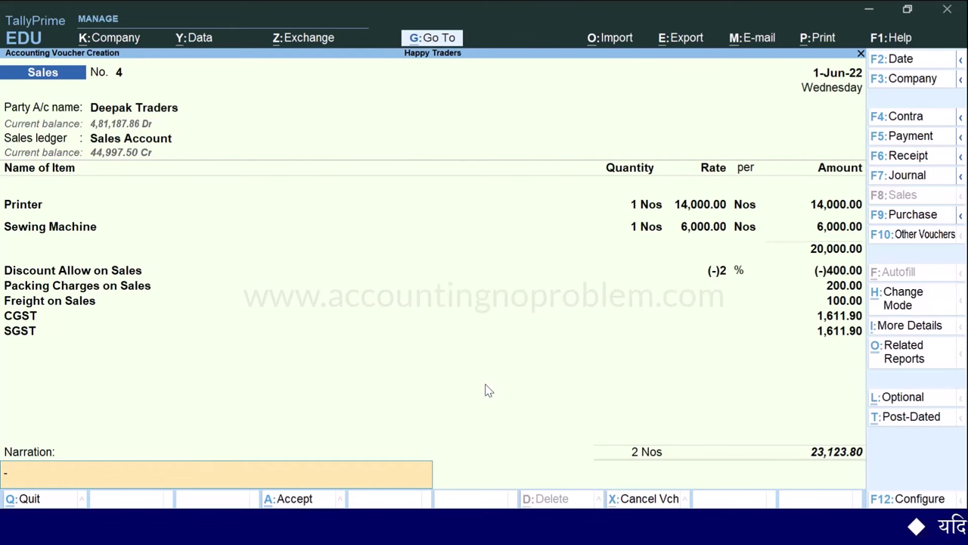
key(Return)
key(Return)
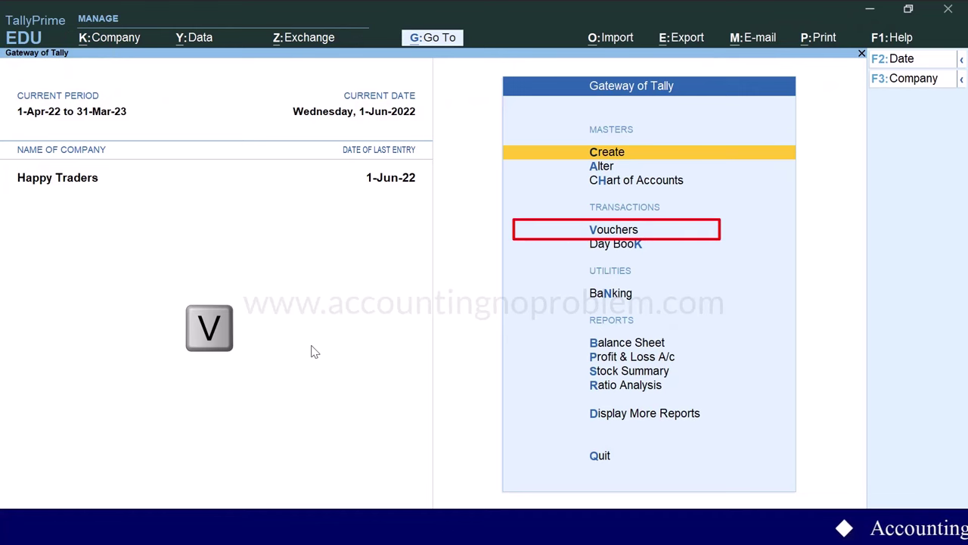
- Open a blank Sales voucher, No. 6, for Happy Traders
key(v)
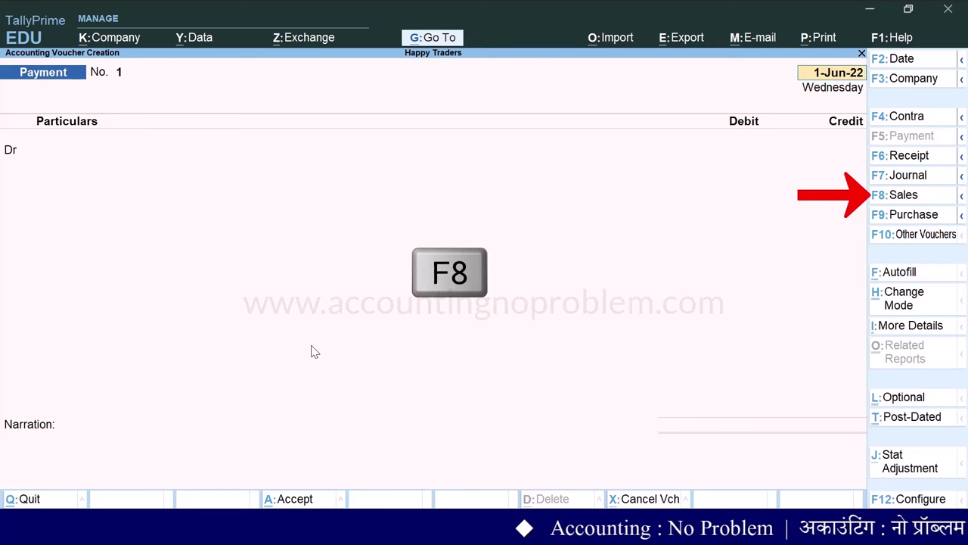
key(F8)
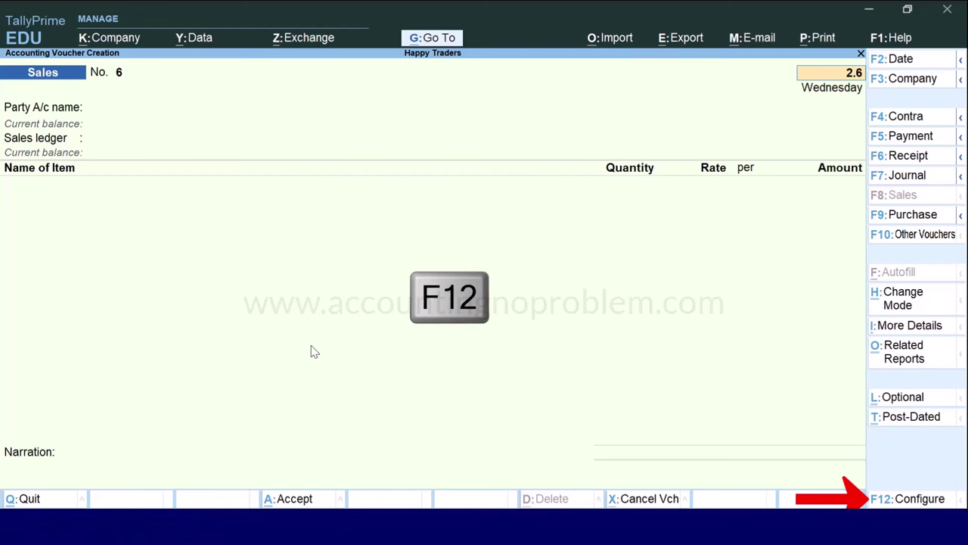
- Set Show more configurations and Skip the Date field to Yes, then exit the blank voucher
key(F12)
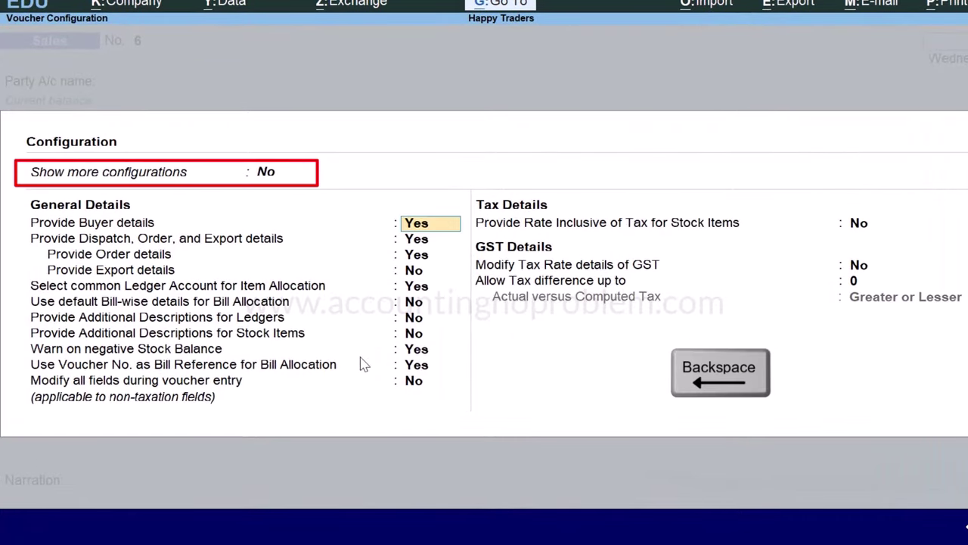
key(BackSpace)
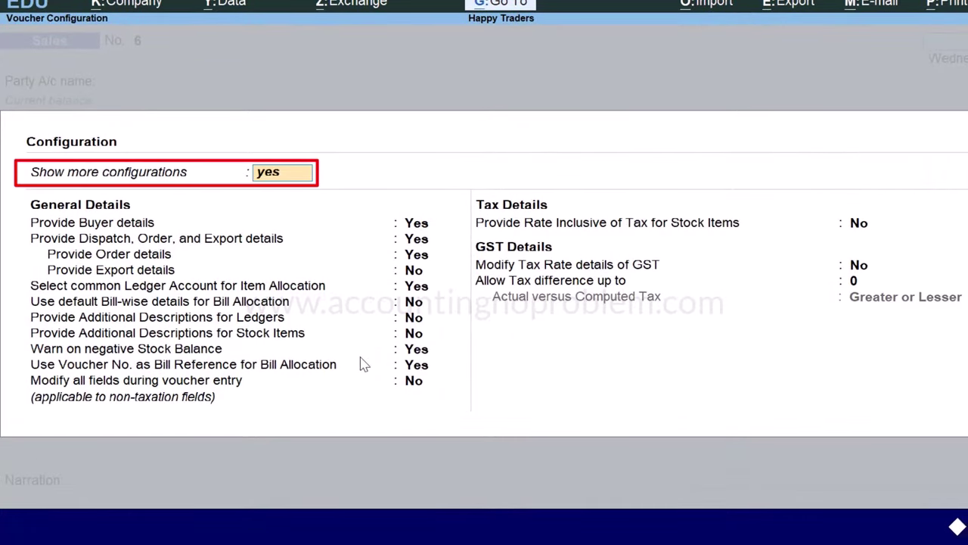
key(Return)
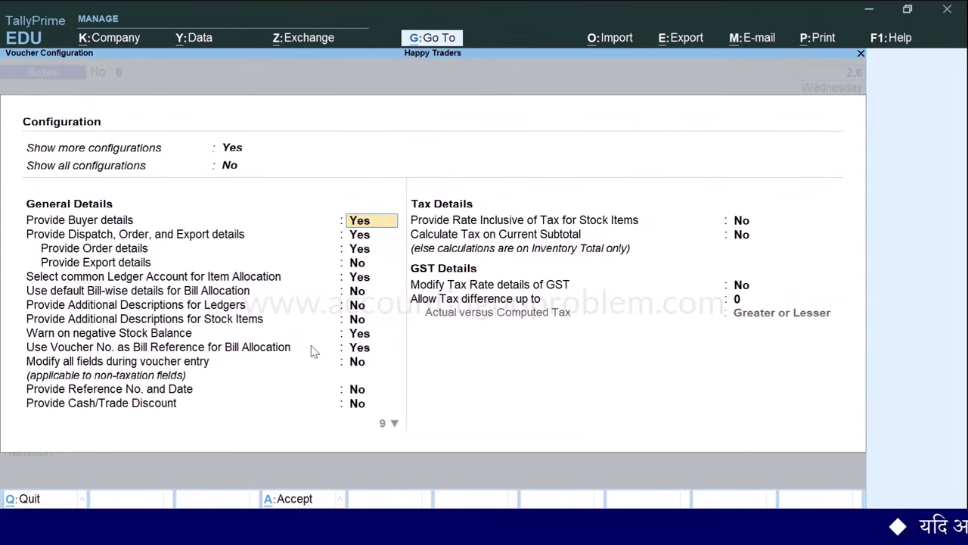
key(Down)
key(Down)
key(Down)
key(Down)
key(Down)
key(Down)
key(Down)
key(Down)
key(Down)
key(Down)
key(Down)
key(Down)
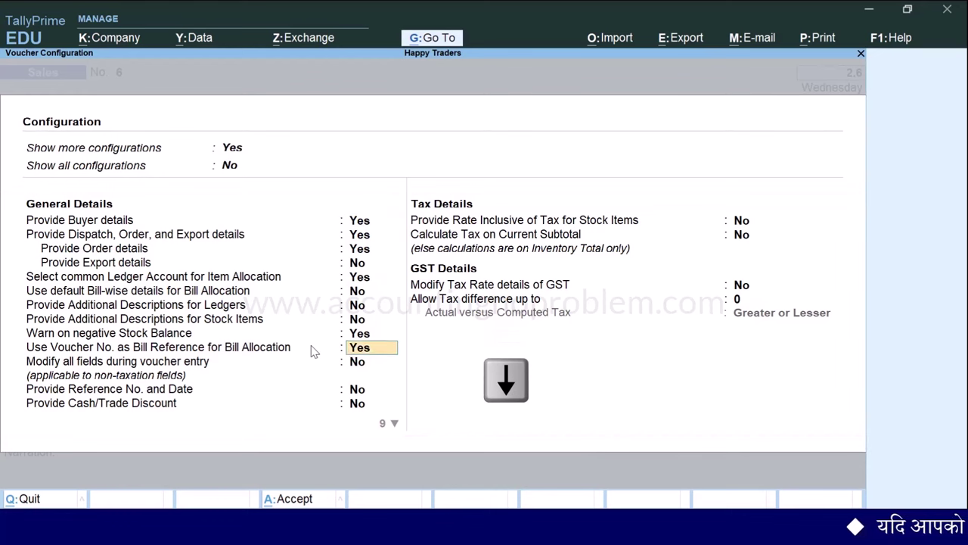
key(Down)
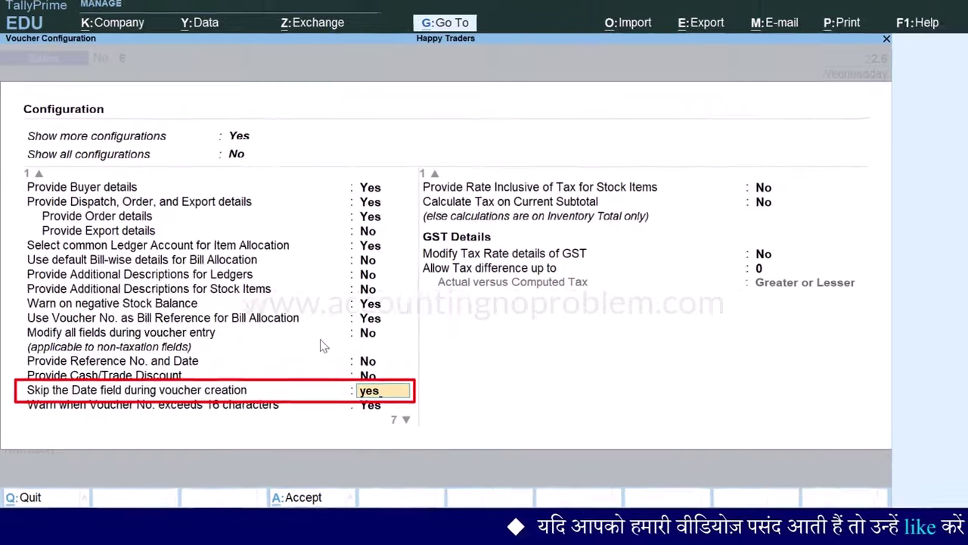
key(ctrl+a)
key(Escape)
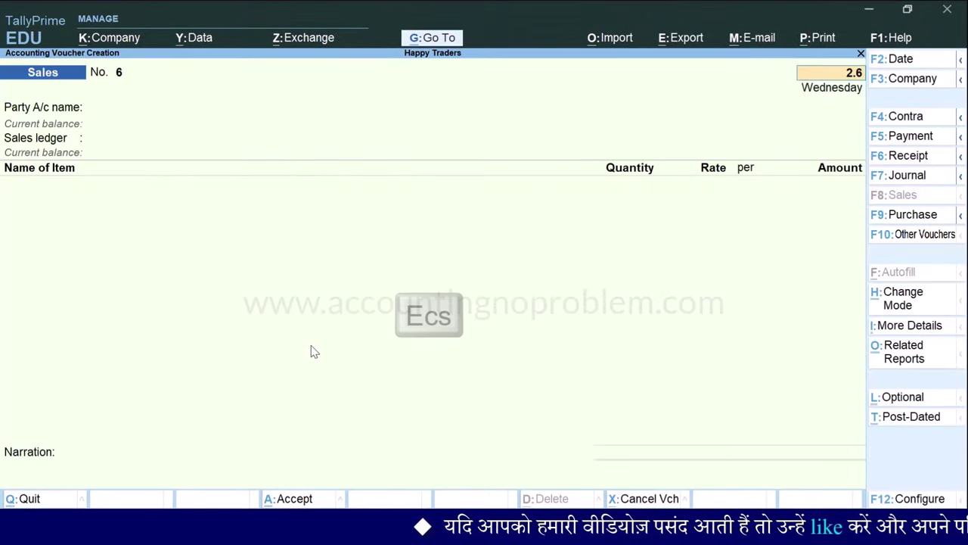
- Confirm the quit and start a new Sales voucher dated 2-6-2022
key(y)
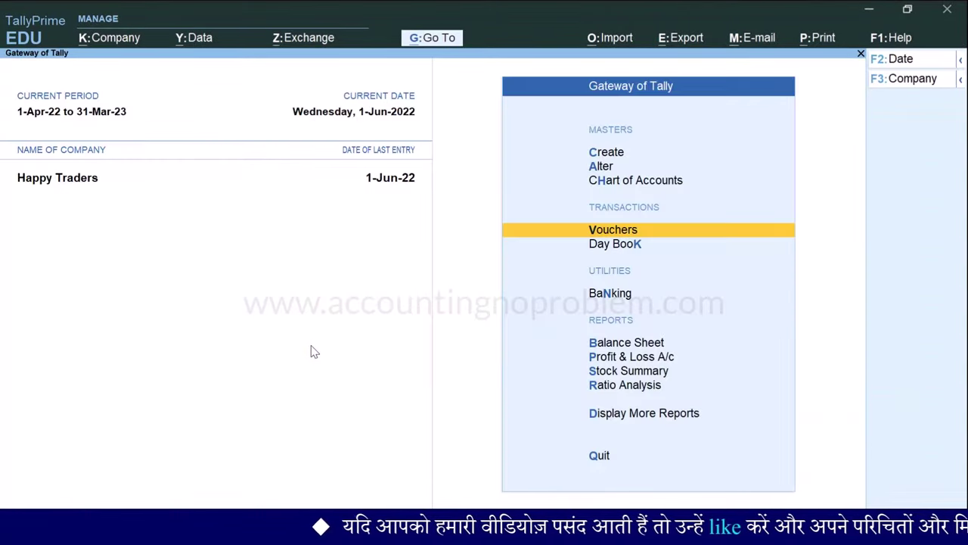
key(v)
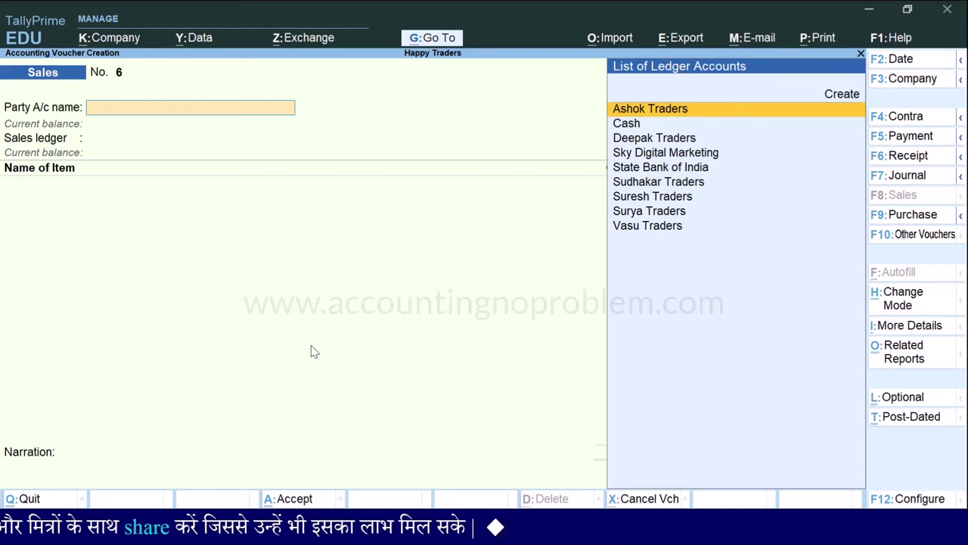
key(F2)
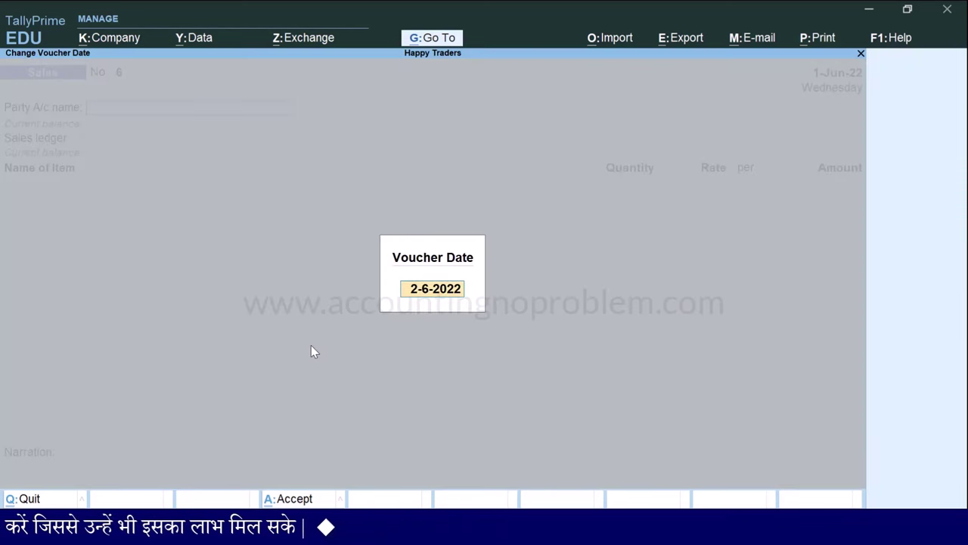
key(Return)
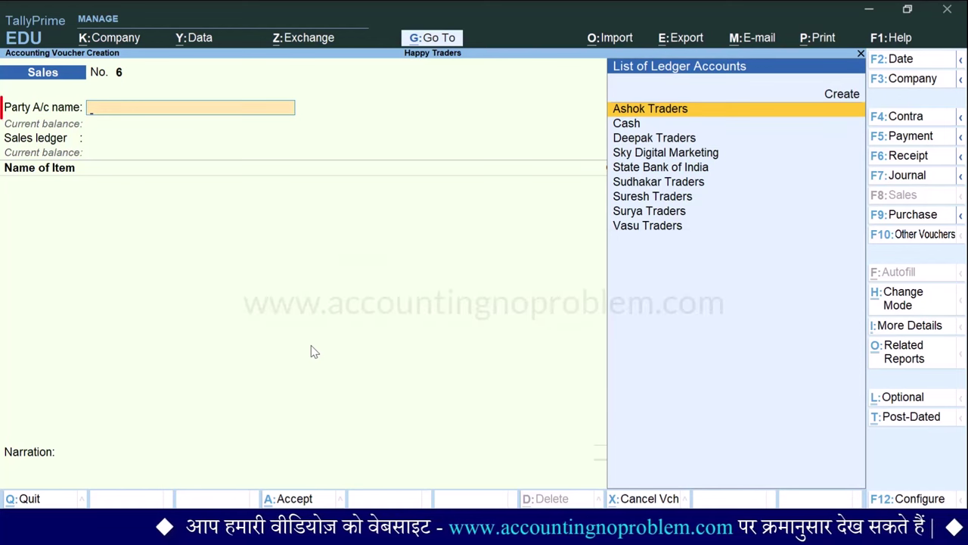
- Choose Deepak Traders as party, accept its details, and pick Sales Account as sales ledger
key(Down)
key(Down)
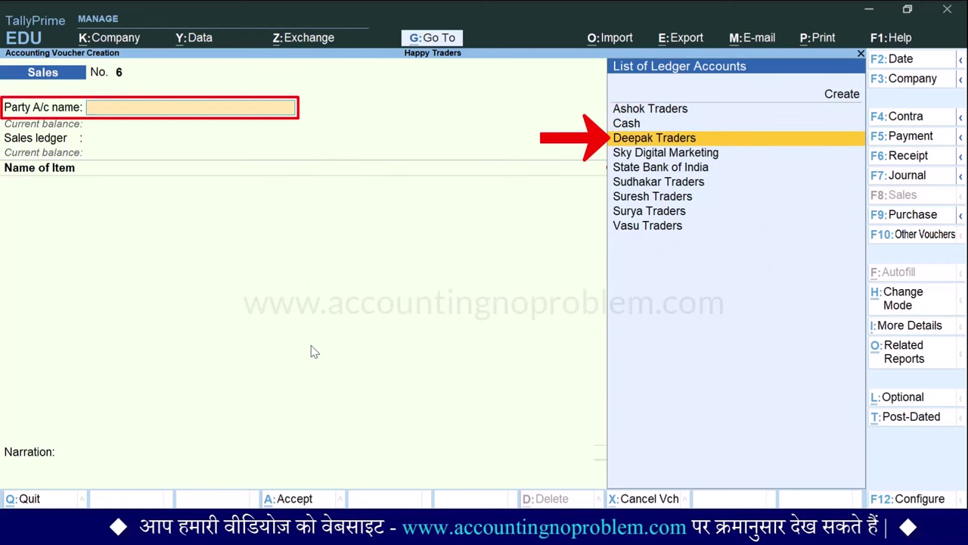
key(Return)
key(ctrl+a)
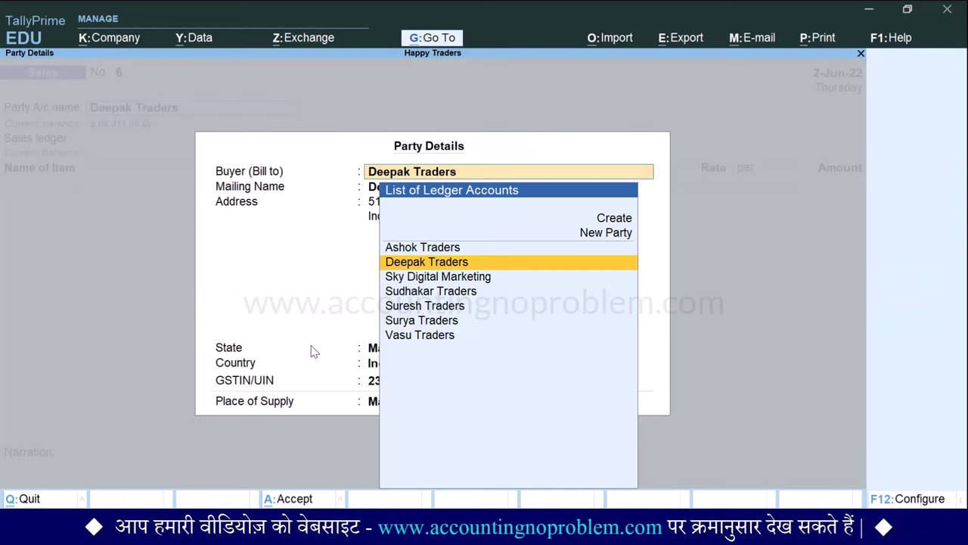
key(Return)
key(ctrl+a)
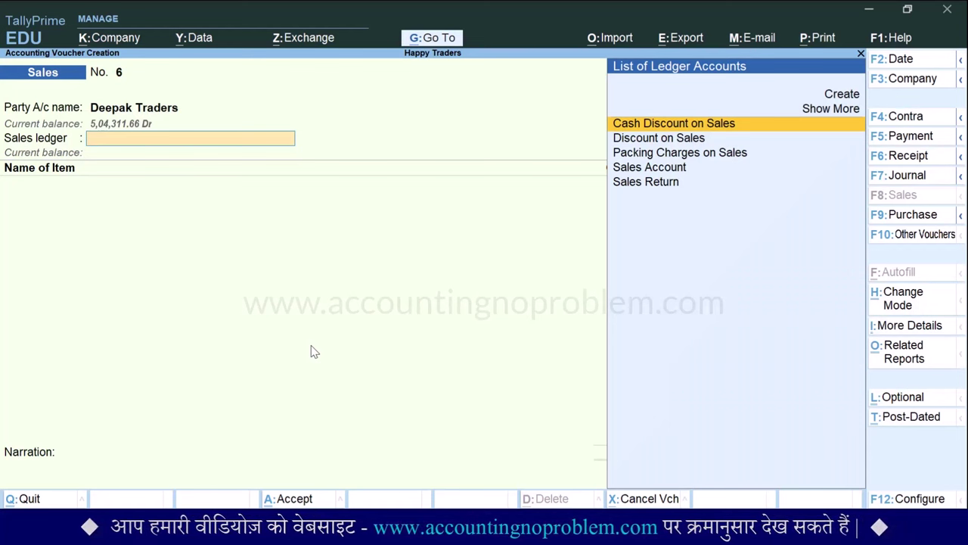
key(Down)
key(Down)
key(Down)
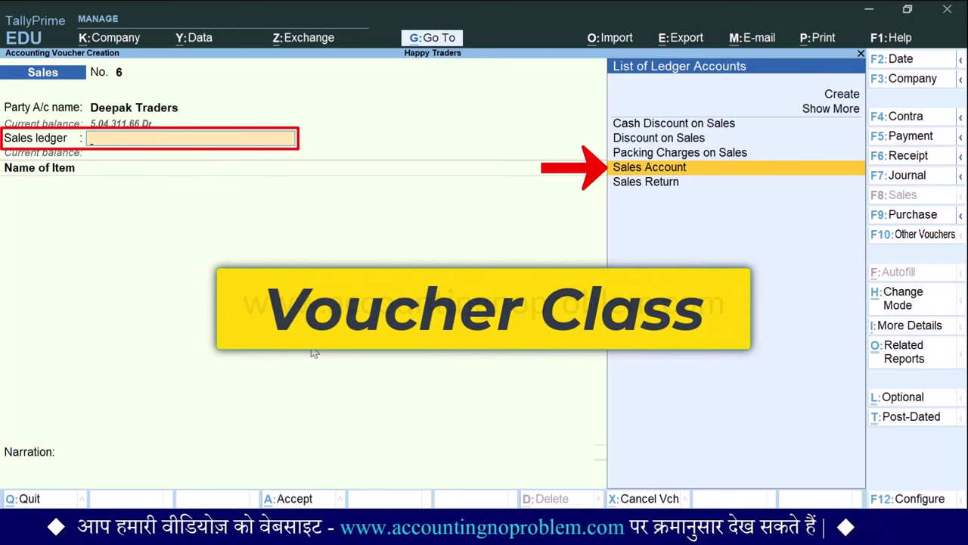
key(Return)
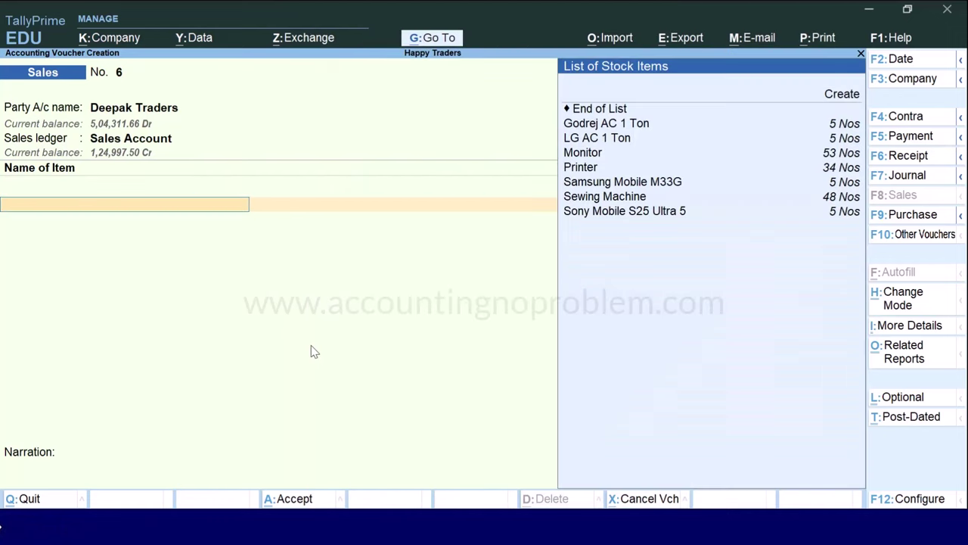
- Enter the Printer and Monitor items, 2 units each
text(P)
key(Return)
text(2)
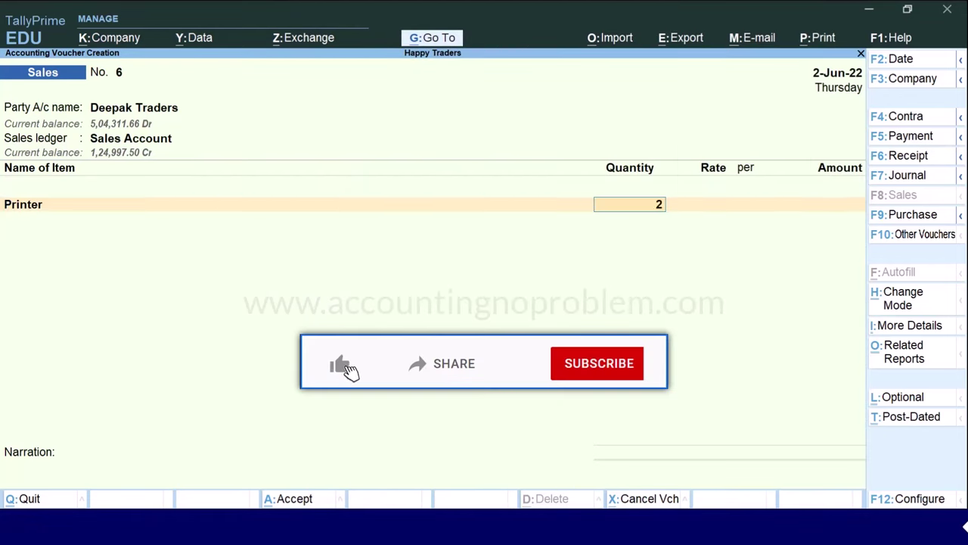
key(Return)
key(Return)
key(Return)
key(Return)
text(M)
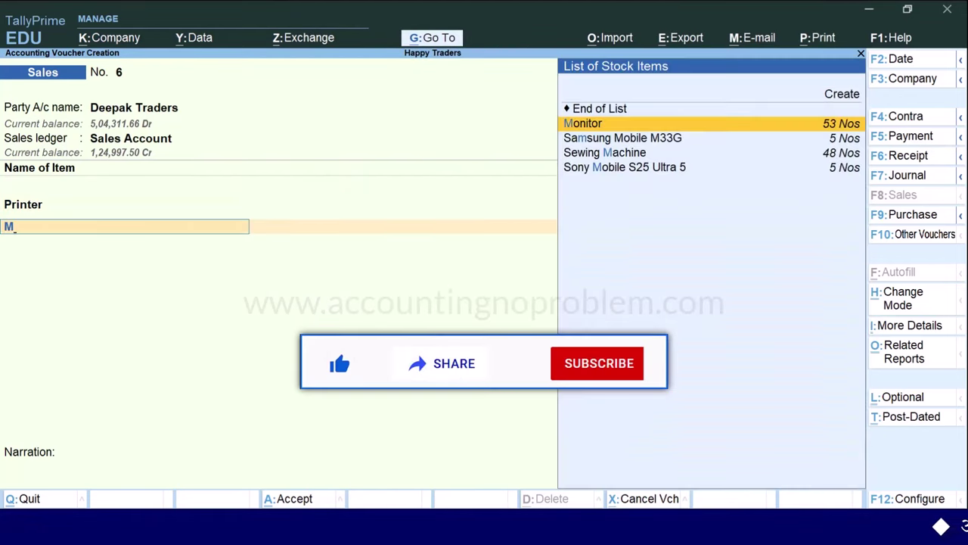
key(Return)
text(2)
key(Return)
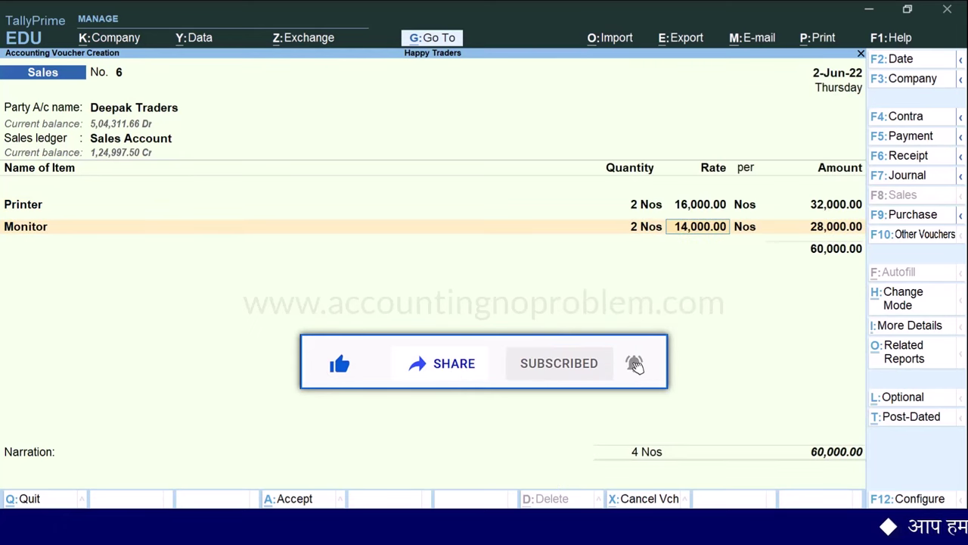
key(Return)
key(Return)
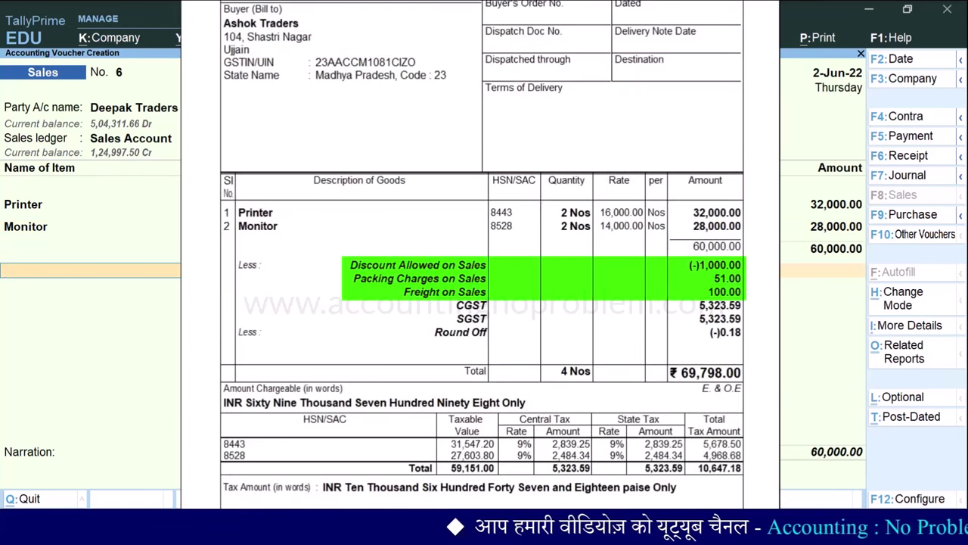
- Add Discount Allowed on Sales of -1,000, Packing Charges 51 and Freight on Sales 100
text(d)
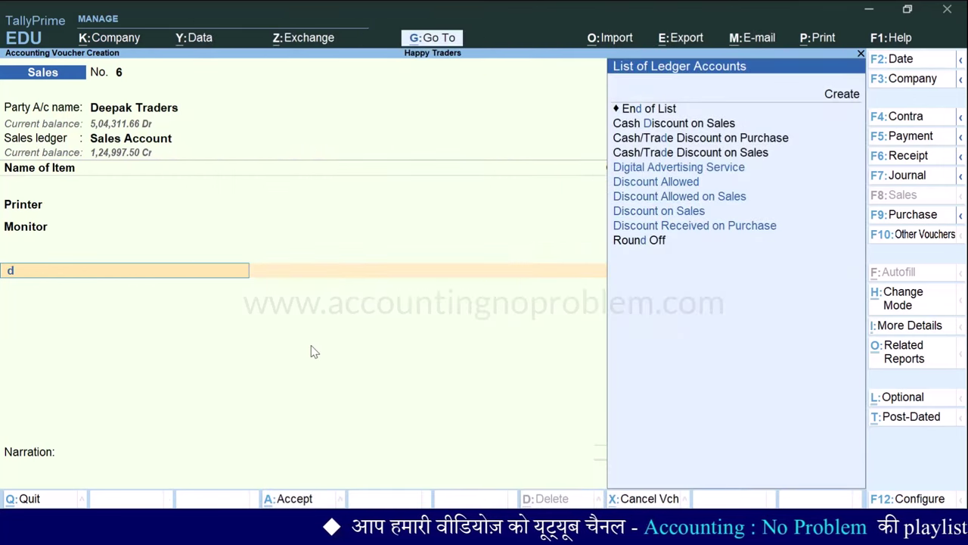
key(Down)
key(Down)
key(Return)
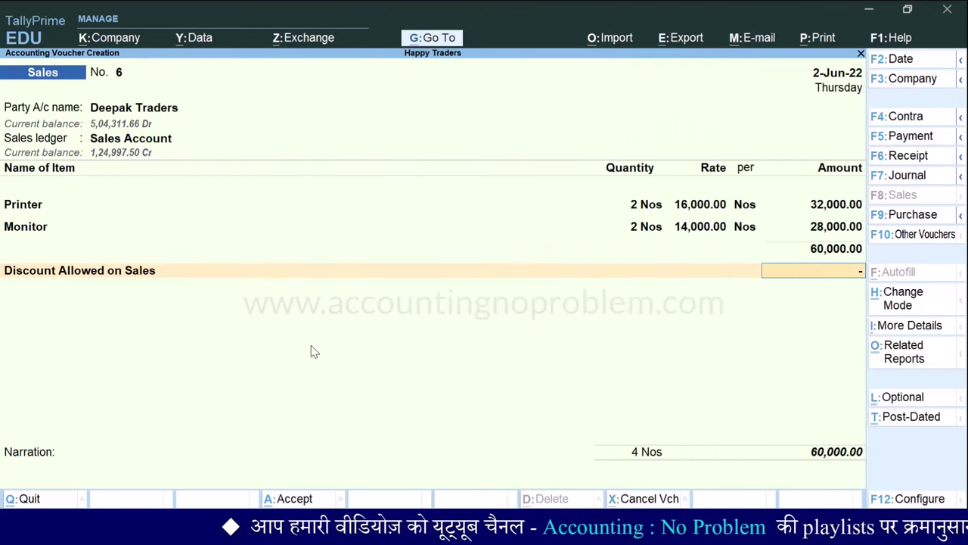
text(-1000)
key(Return)
text(P)
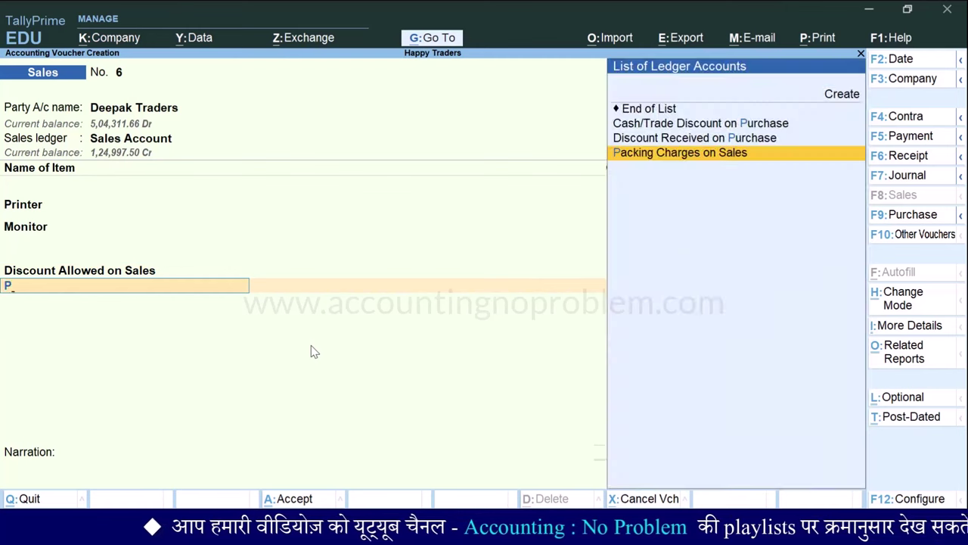
key(Return)
key(Return)
text(51)
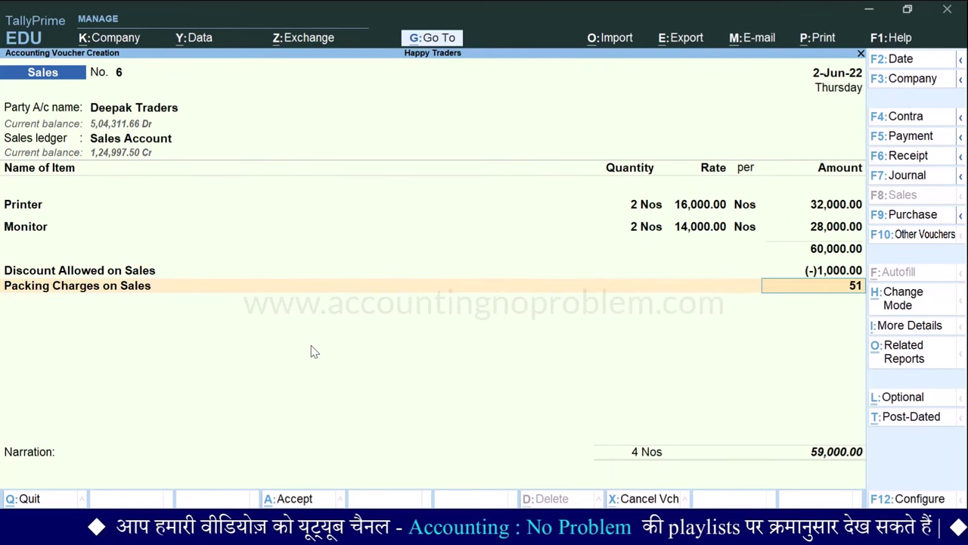
key(Return)
text(F)
key(Return)
key(Return)
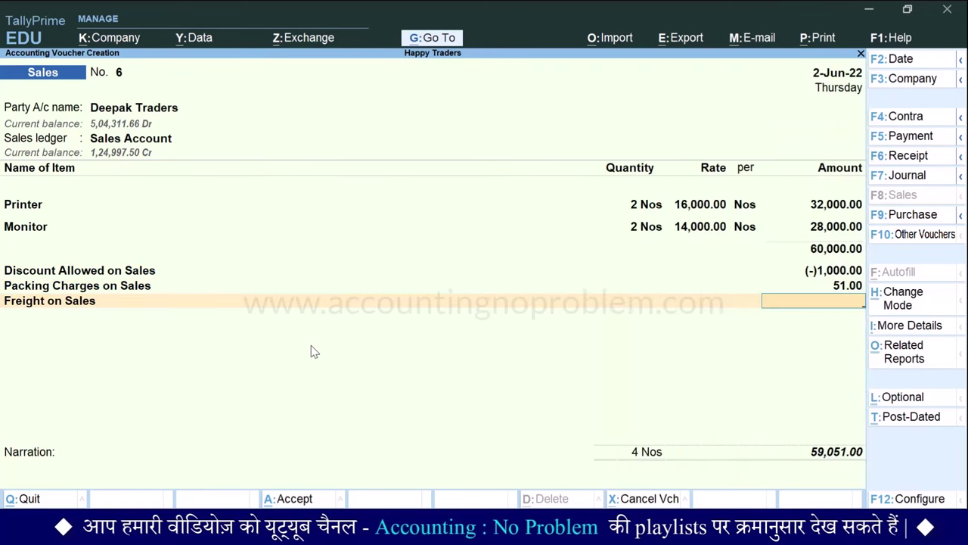
text(100)
key(Return)
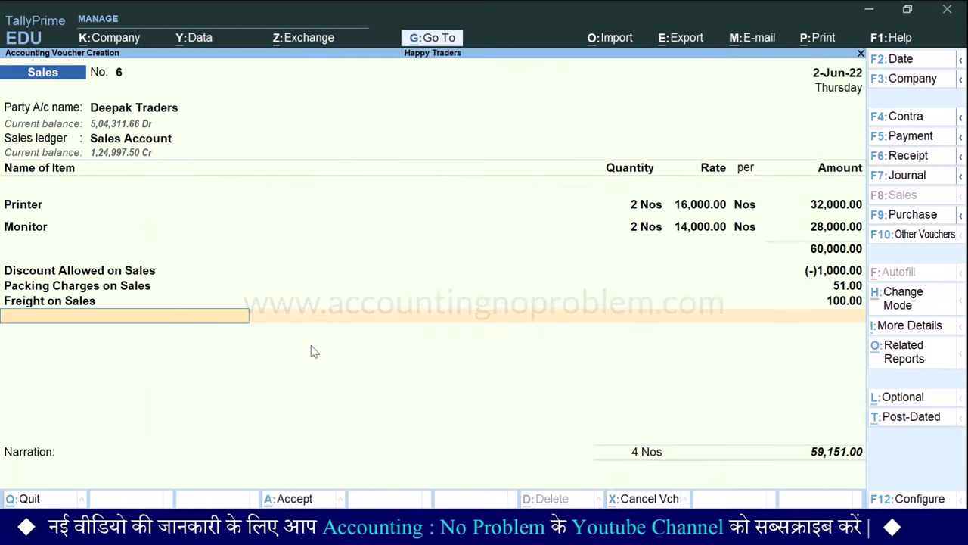
- Add CGST and SGST of 5,323.59 each and a (-)0.18 Round Off, totalling 69,798.00
text(Cg)
key(Return)
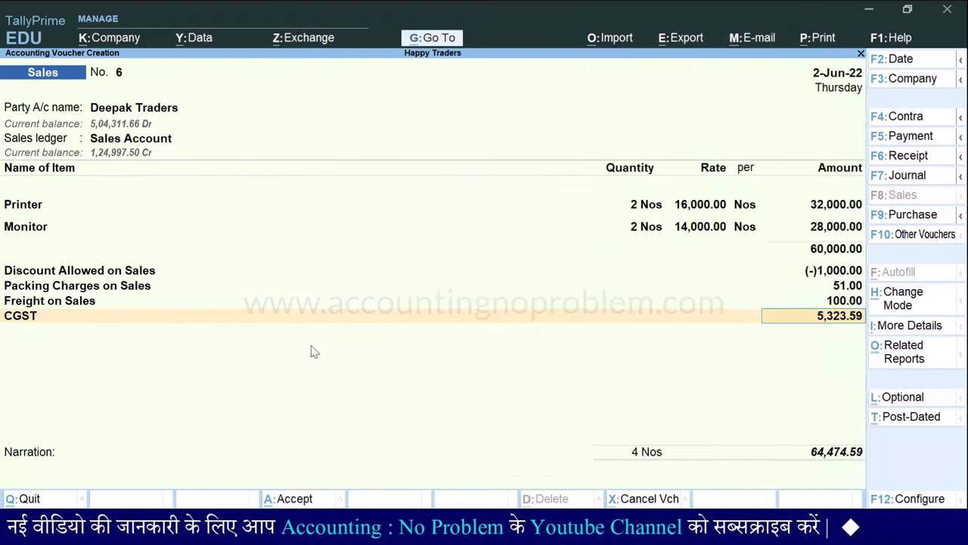
key(Return)
text(Sg)
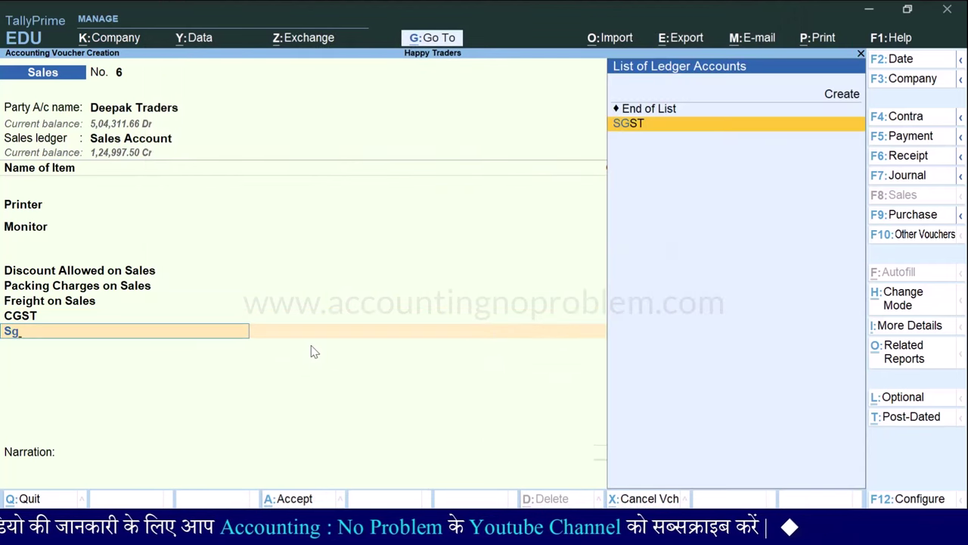
key(Return)
key(Return)
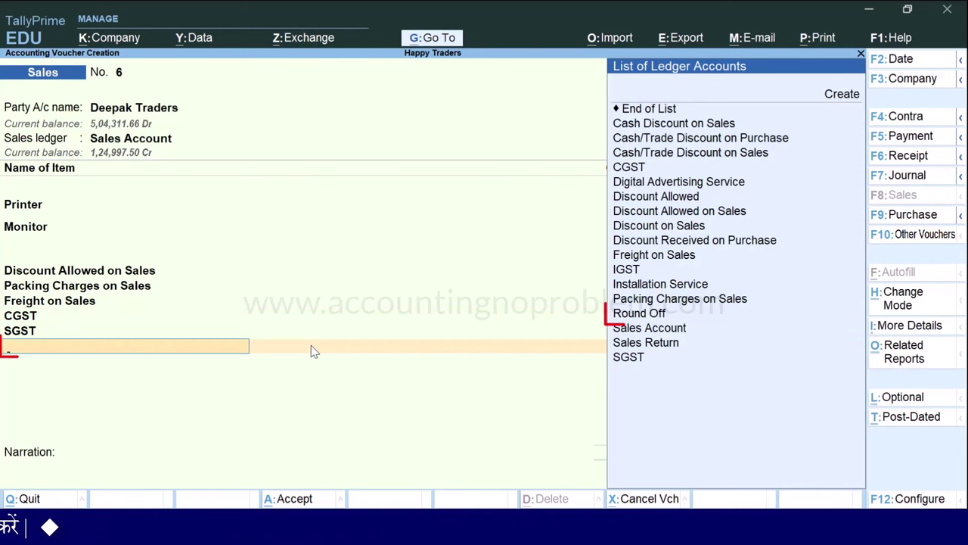
text(R)
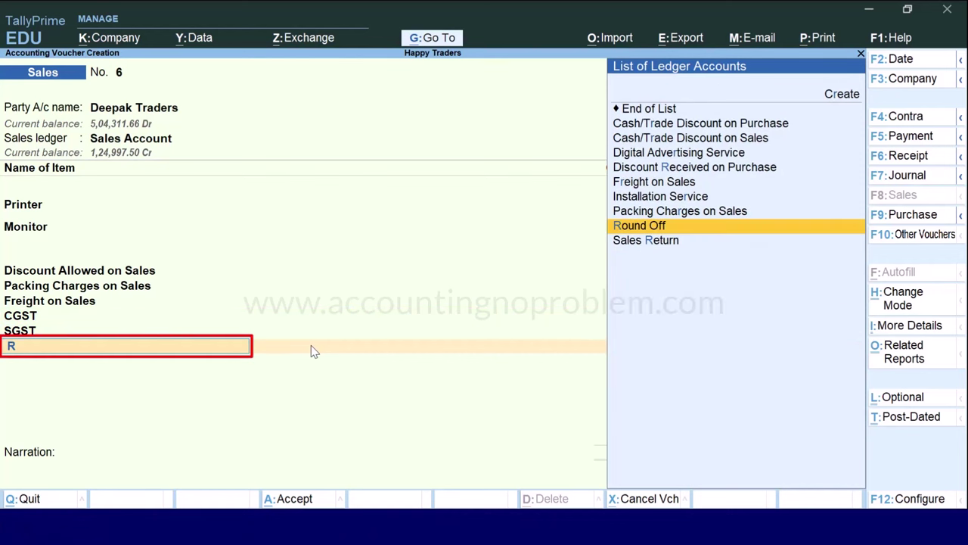
key(Return)
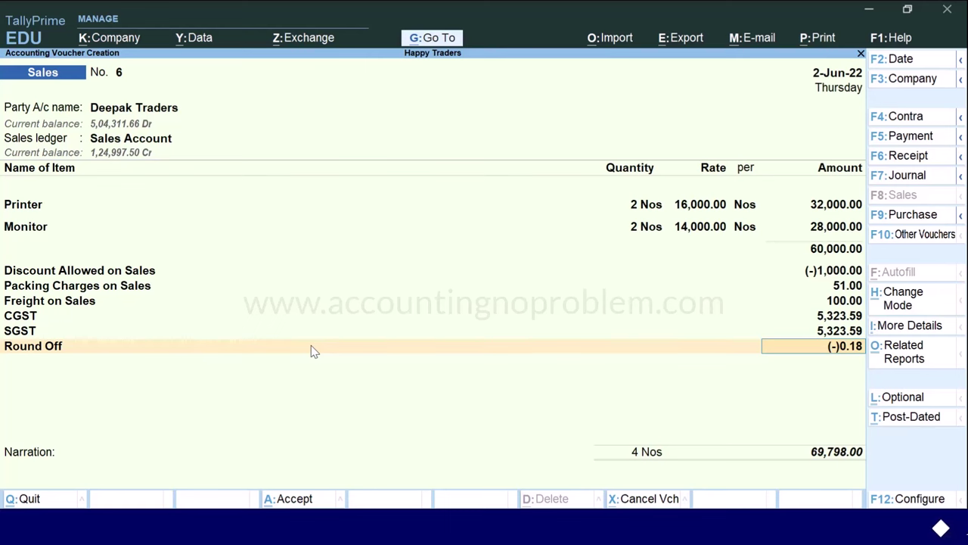
key(Escape)
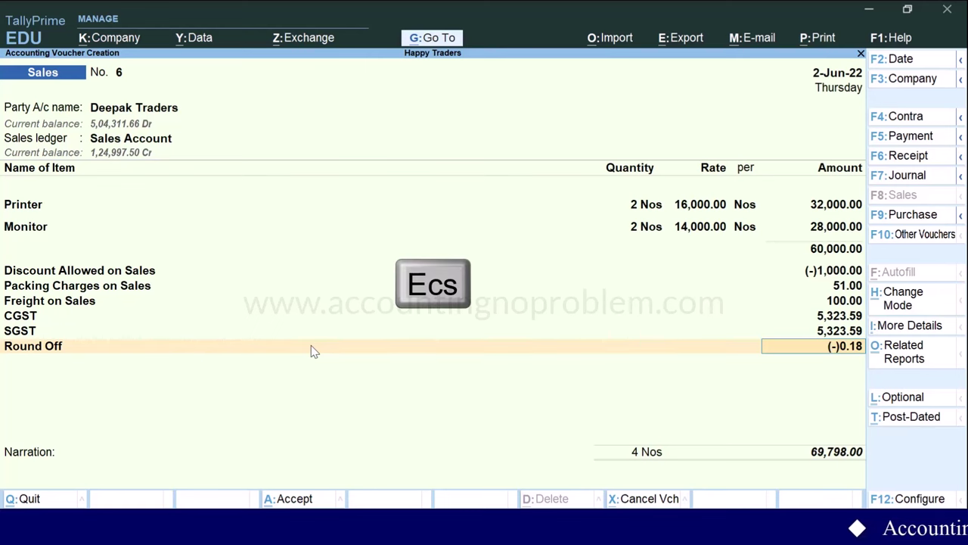
- Confirm quitting the sales voucher without saving it
key(y)
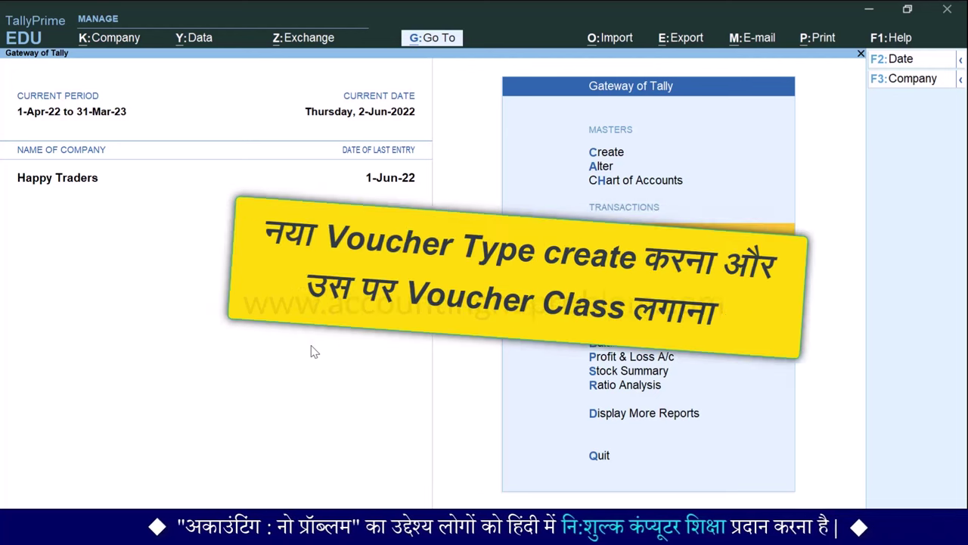
- Create voucher type GST Sales of type Sales, abbreviation Sale, with a GST Sales class
key(c)
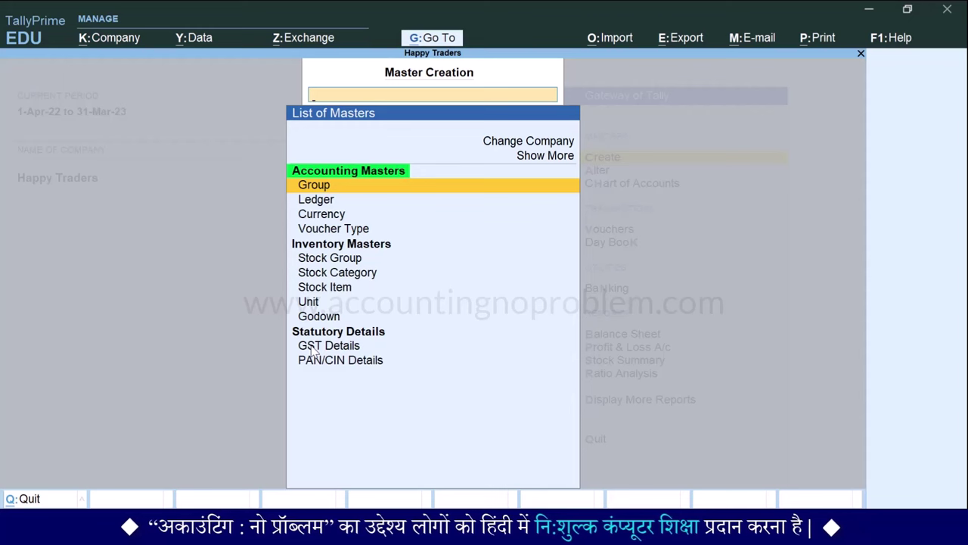
key(Down)
key(Down)
key(Down)
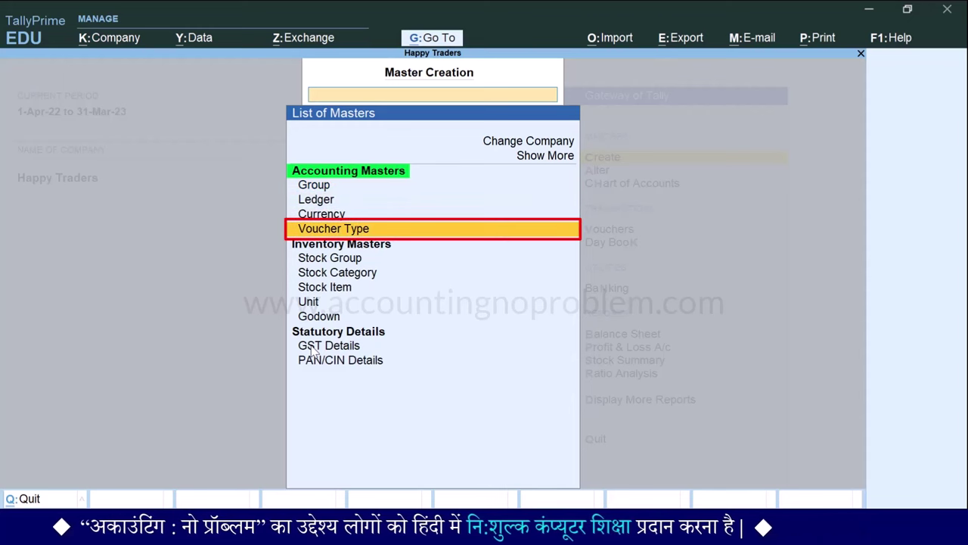
key(Return)
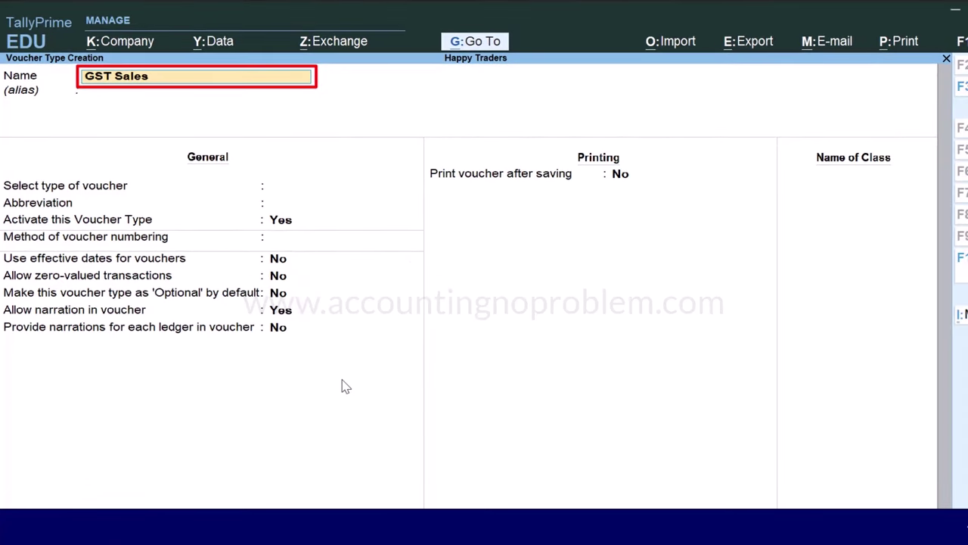
key(Return)
key(Return)
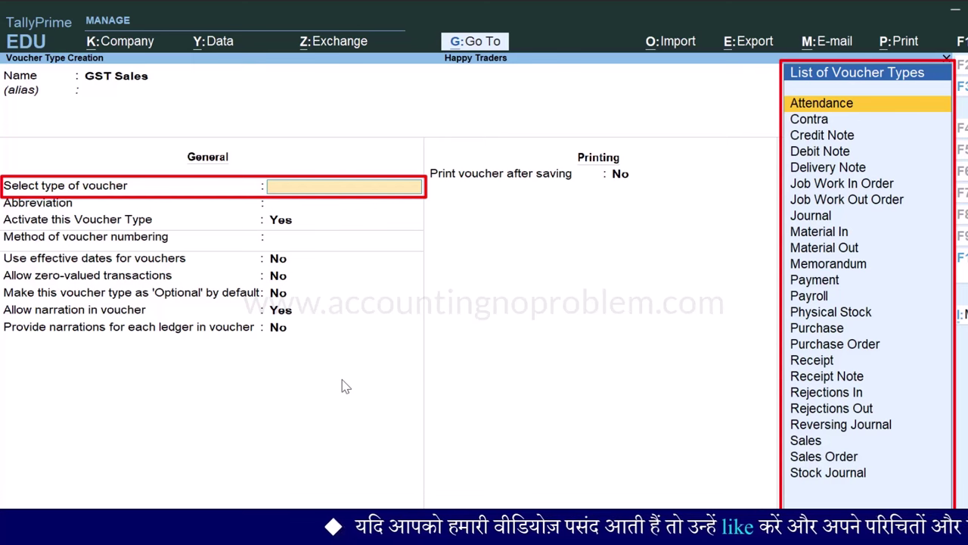
text(S)
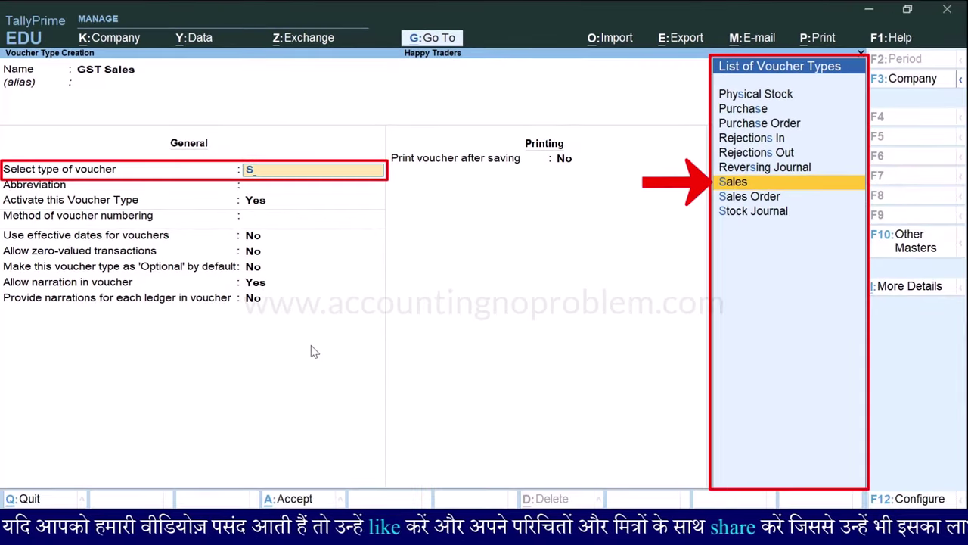
key(Return)
key(Return)
key(Return)
key(Return)
key(Return)
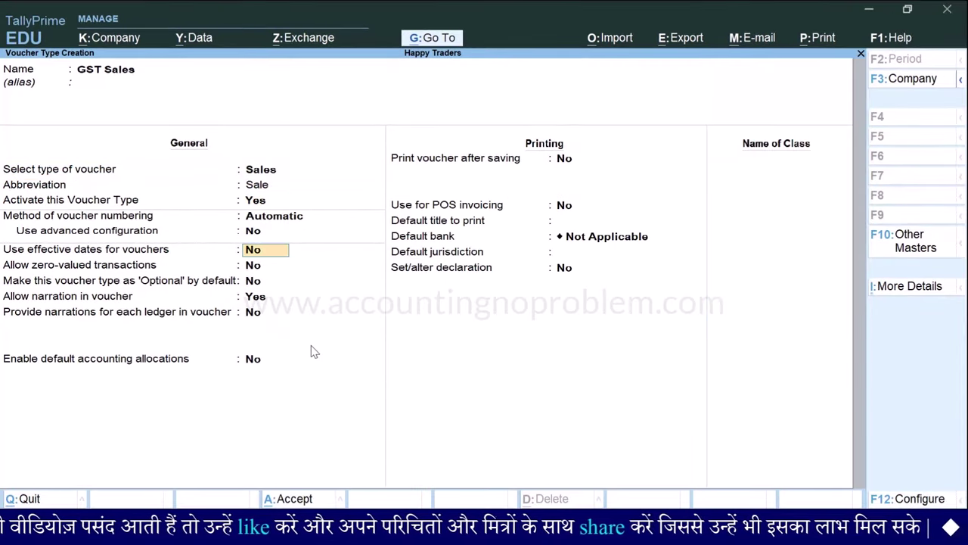
key(Return)
key(Return)
key(Return)
key(Return)
key(Return)
key(Return)
key(Return)
key(Return)
key(Return)
key(Return)
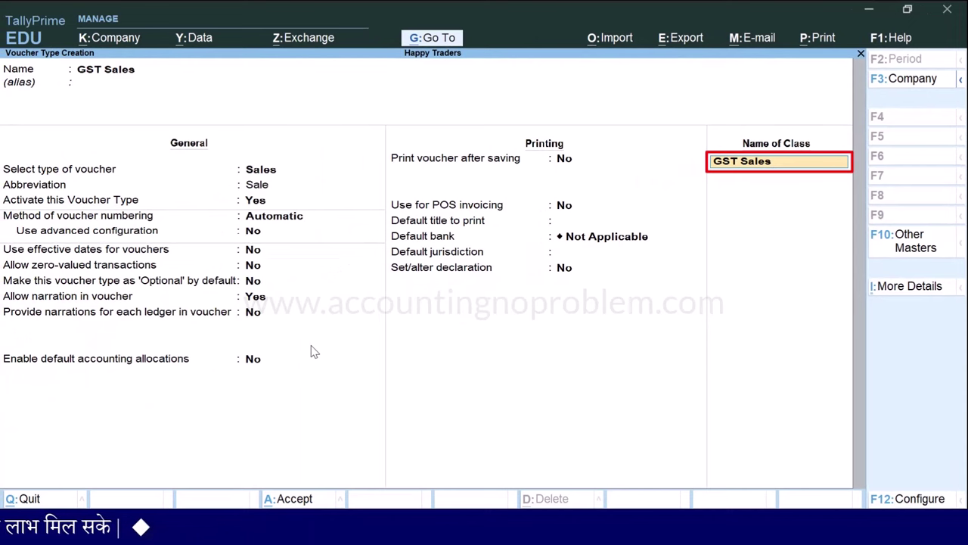
key(Return)
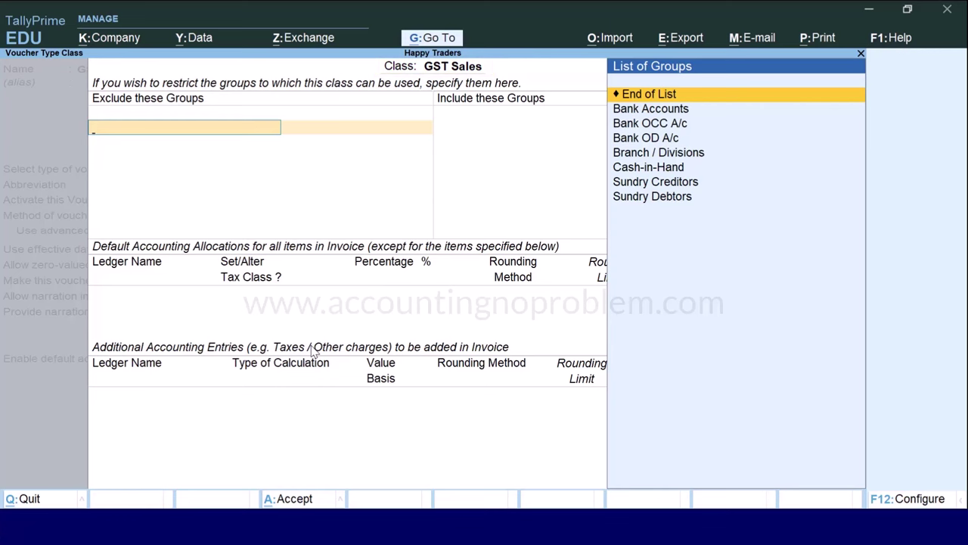
- Leave both group restrictions empty and allocate items to Sales Account at 100%
key(Return)
key(Return)
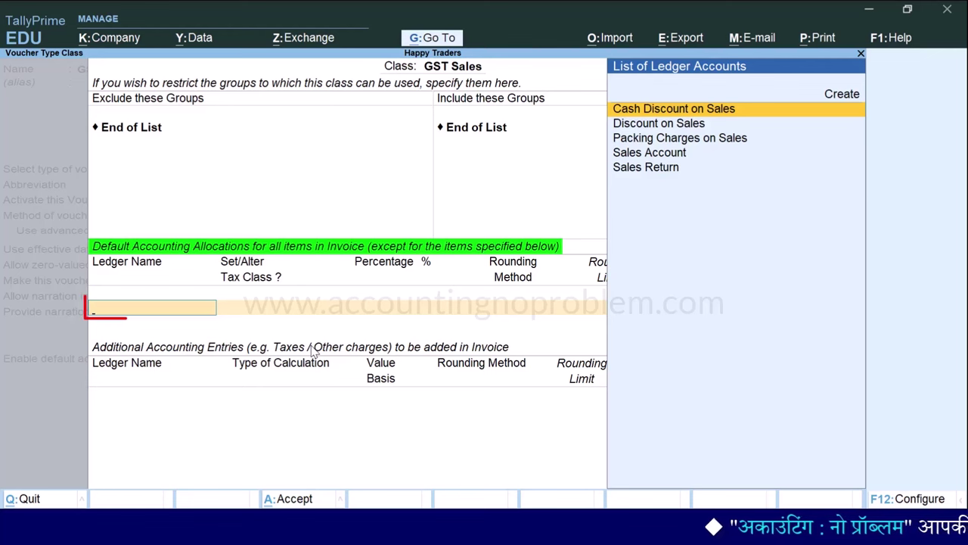
key(Down)
key(Down)
key(Down)
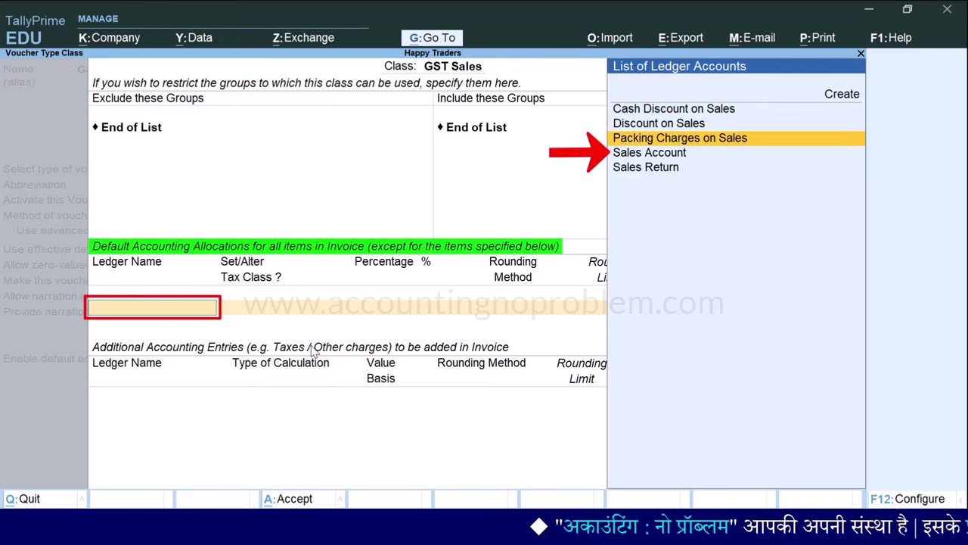
key(Return)
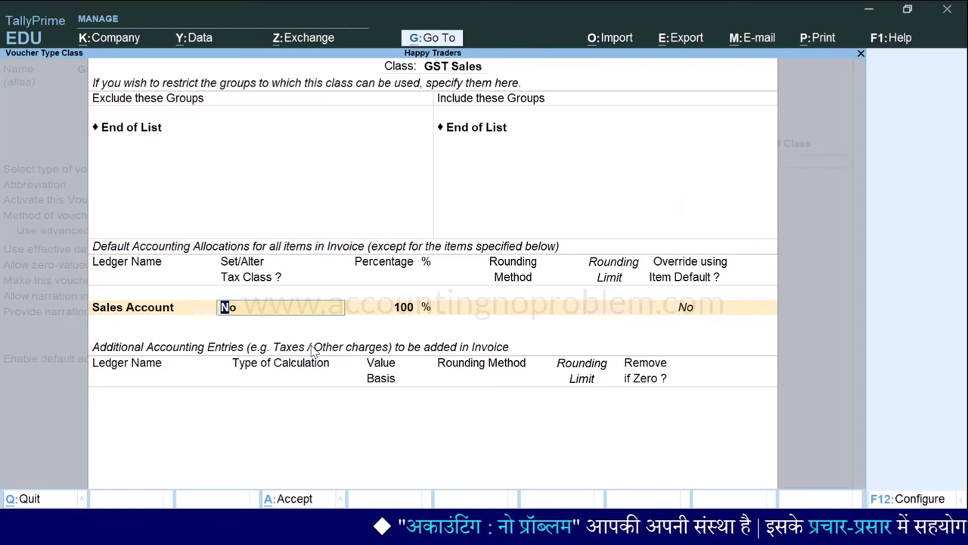
key(Return)
key(Return)
key(Return)
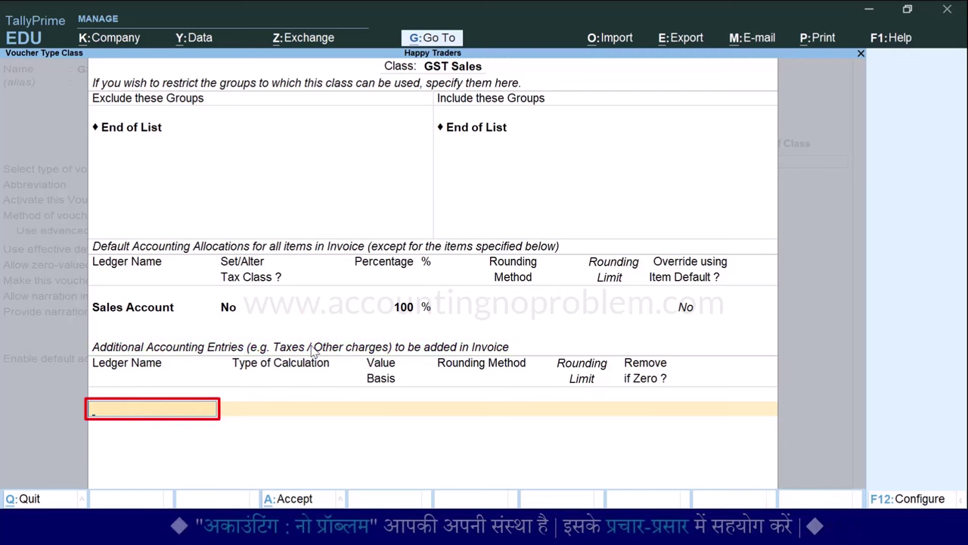
key(space)
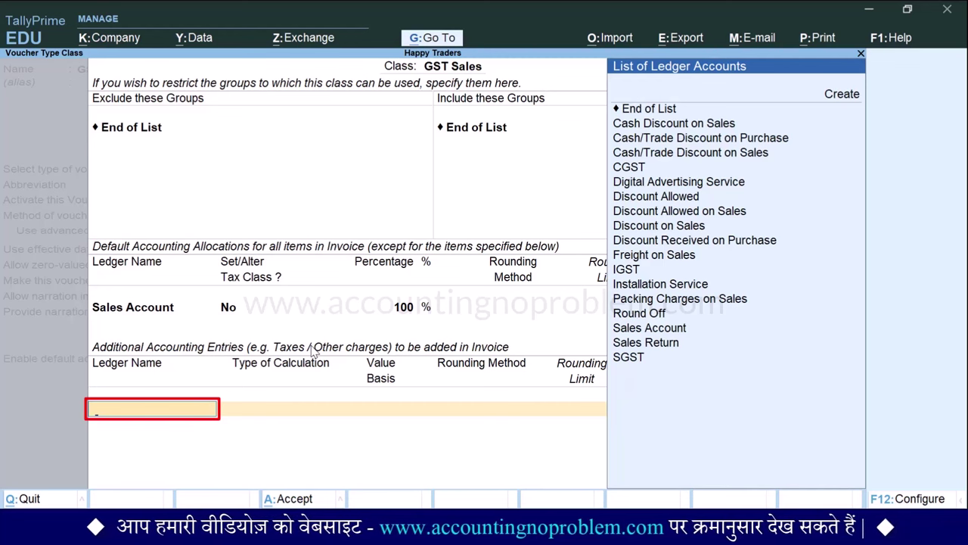
- Add Discount Allowed on Sales at -2 % On Total Sales, rounding Not Applicable
text(d)
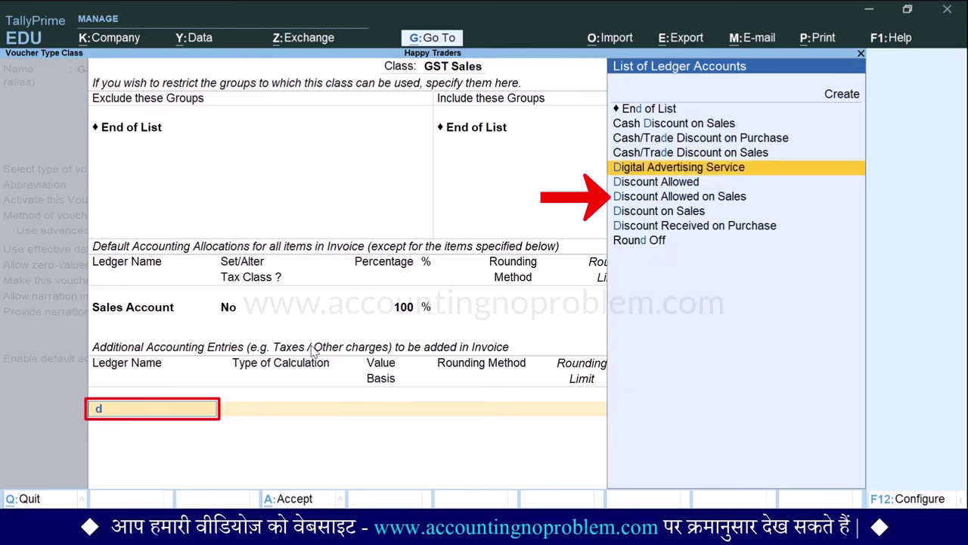
key(Down)
key(Down)
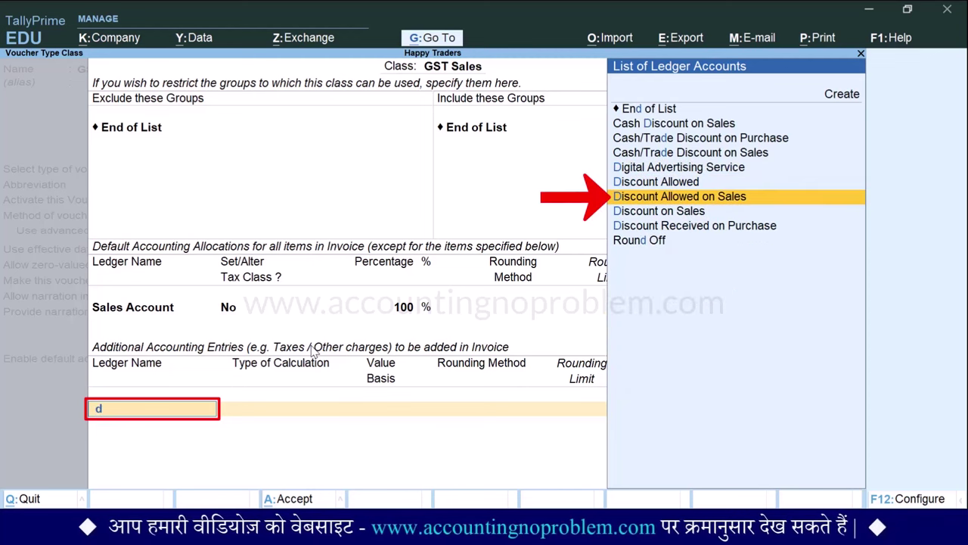
key(Return)
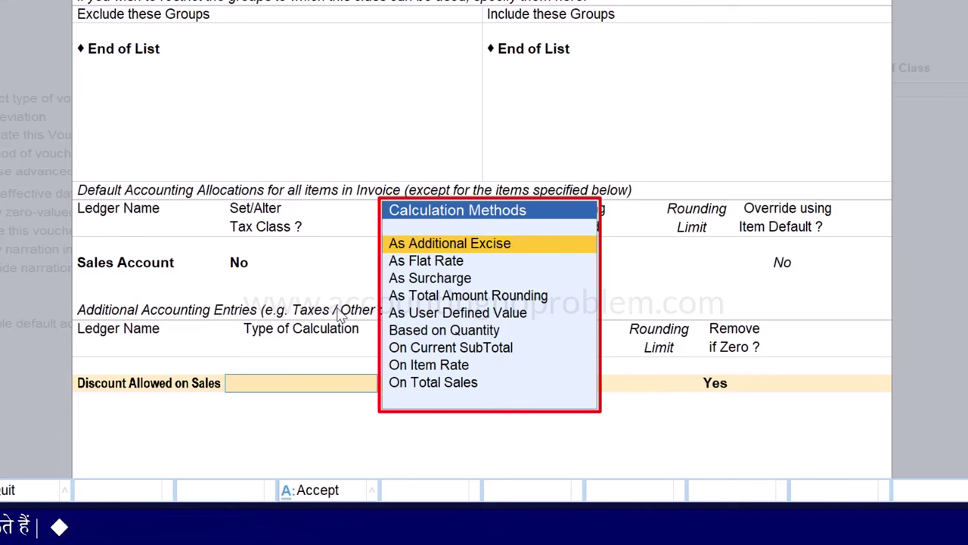
key(Down)
key(Down)
key(Down)
key(Down)
key(Down)
key(Down)
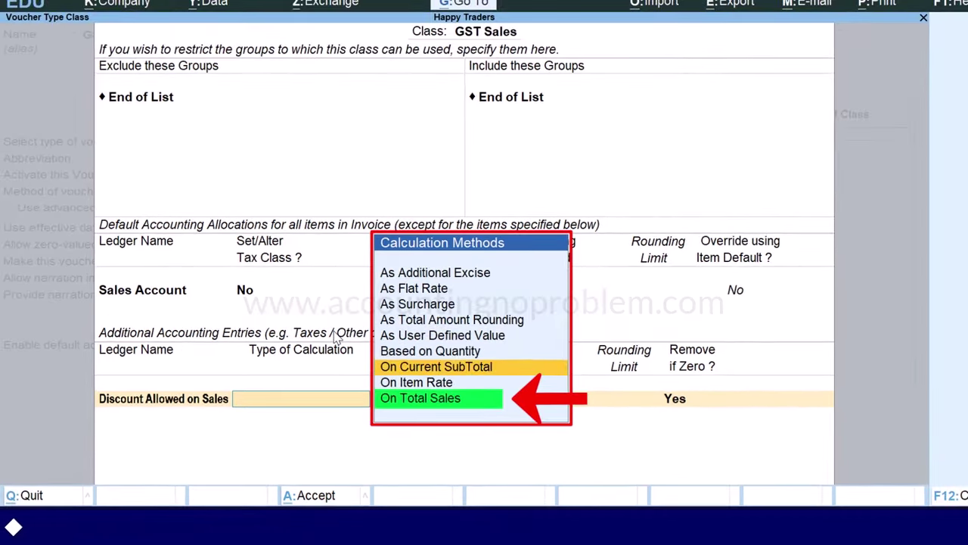
key(Down)
key(Down)
key(Return)
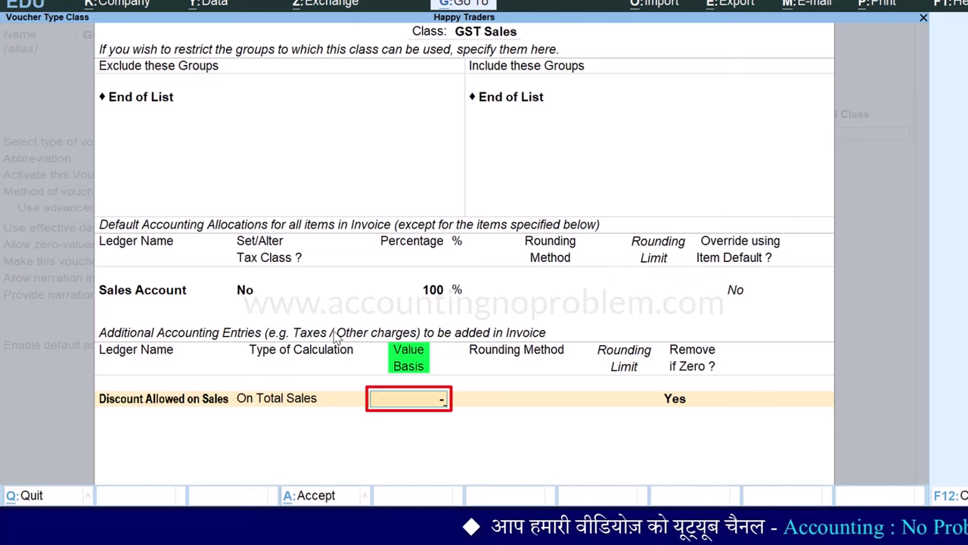
text(-2)
key(Return)
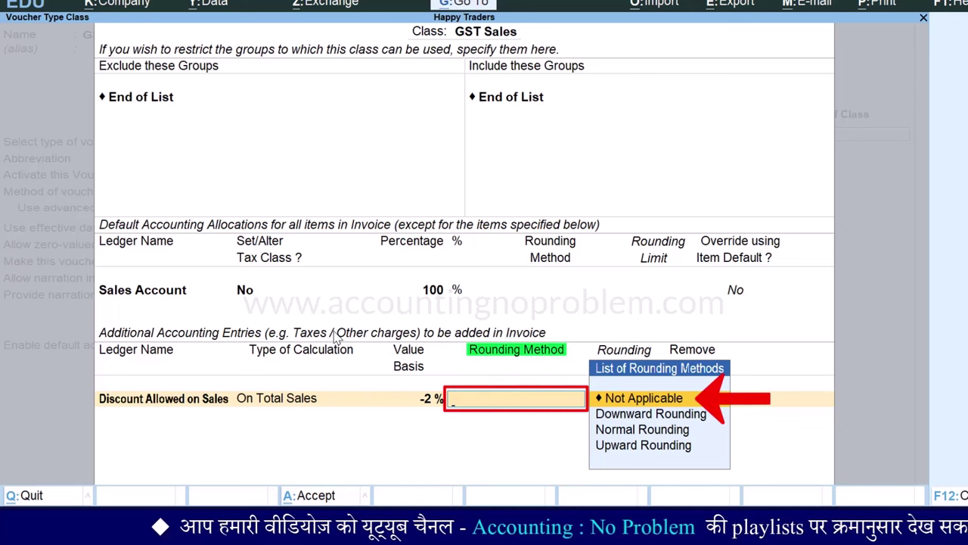
key(Return)
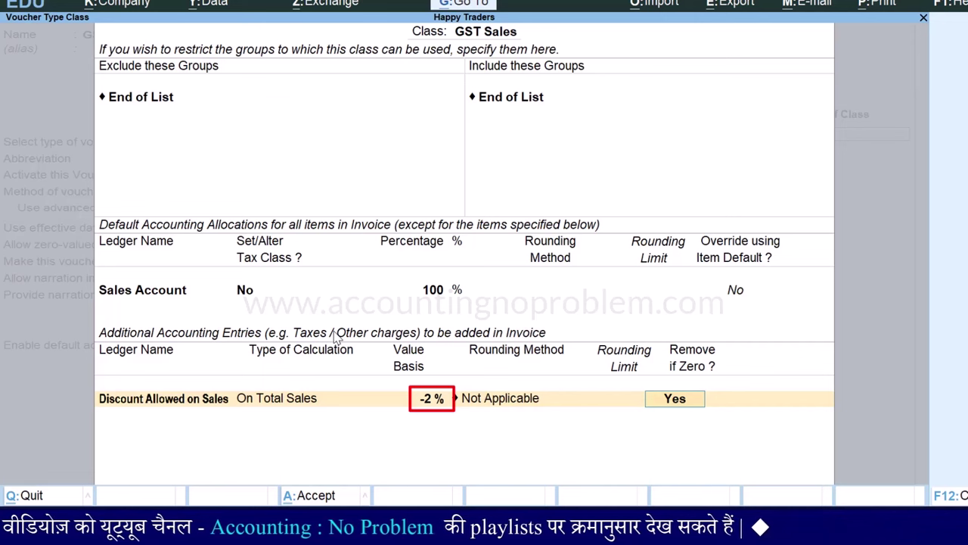
key(Return)
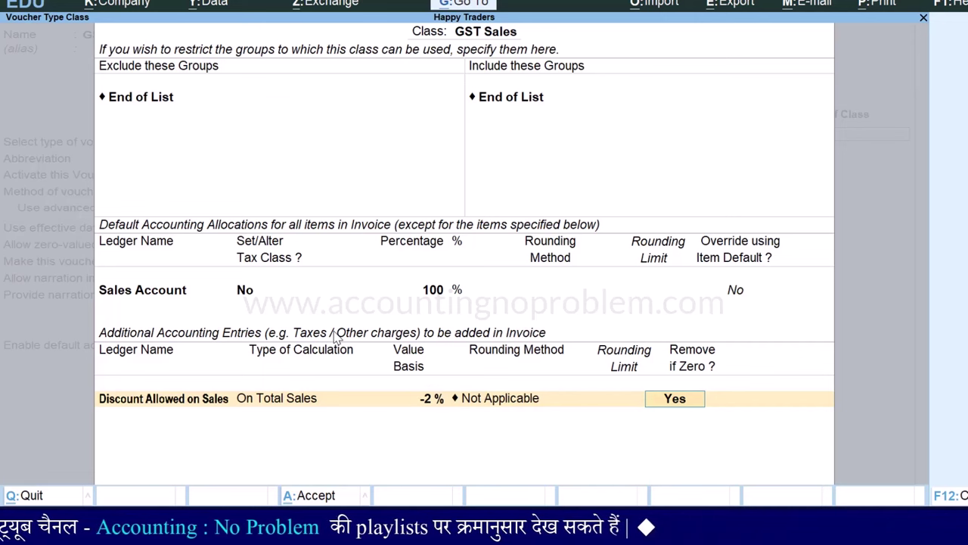
key(BackSpace)
key(BackSpace)
key(BackSpace)
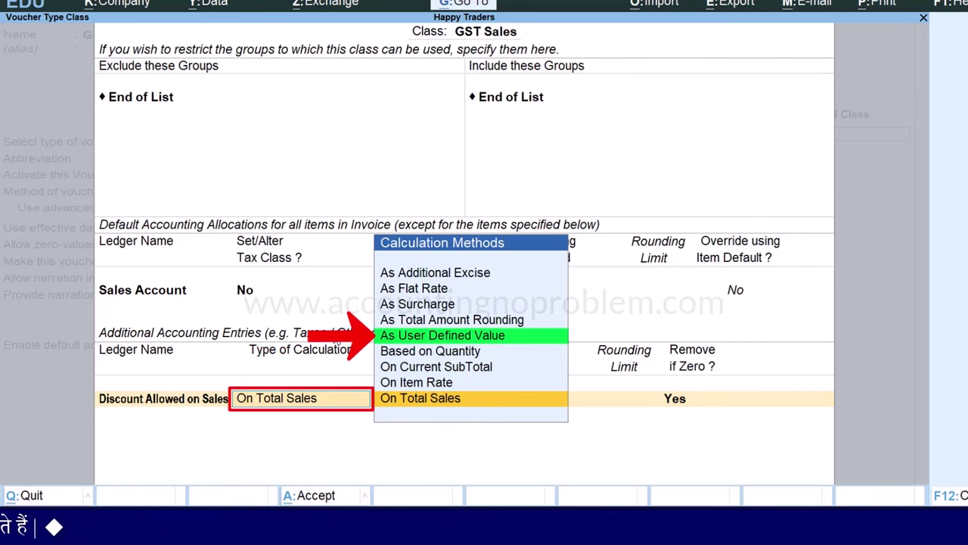
- Change the discount to As User Defined Value and add Packing Charges on Sales likewise
key(Up)
key(Up)
key(Up)
key(Up)
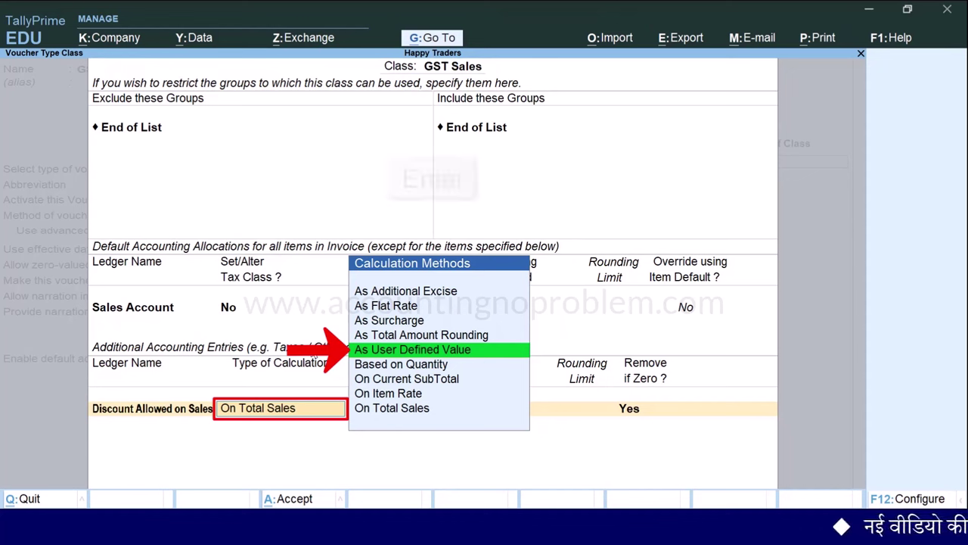
key(Return)
key(Return)
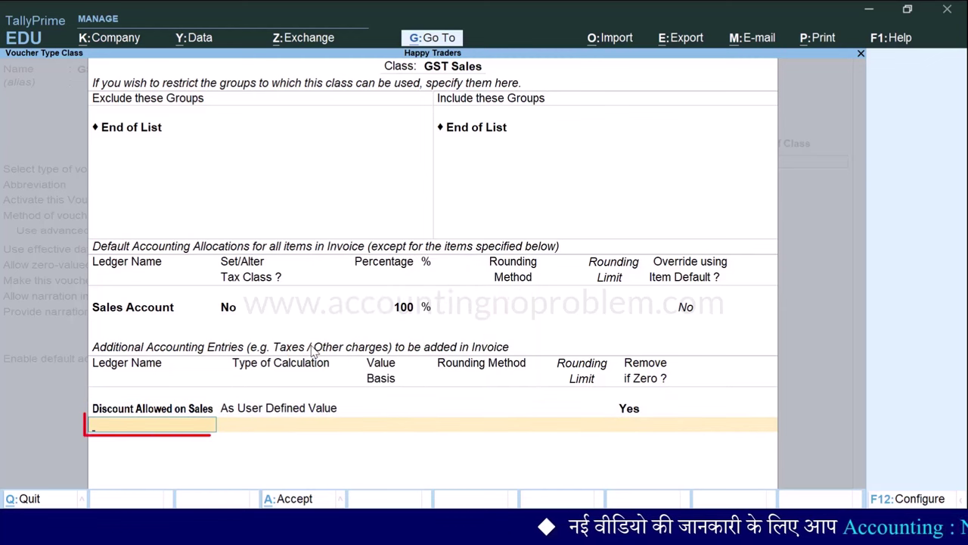
key(space)
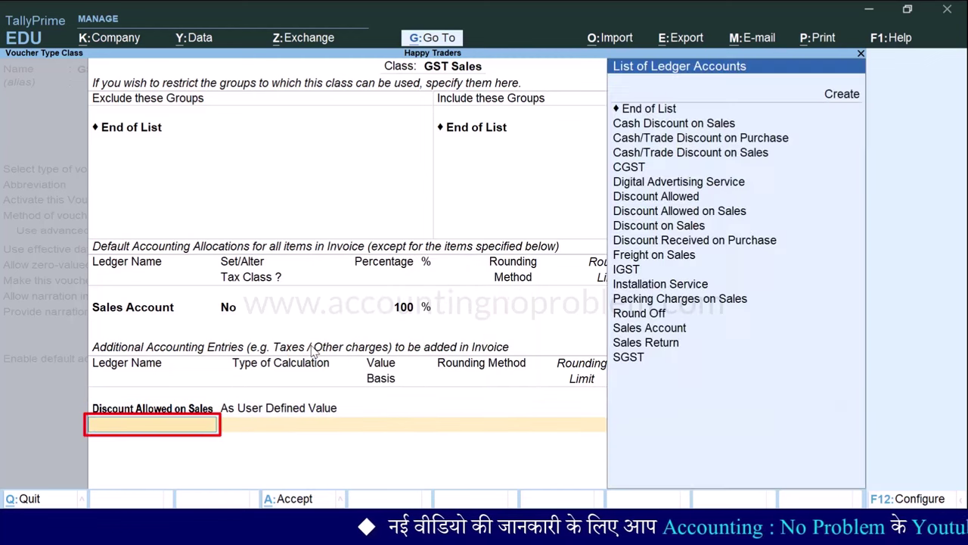
text(P)
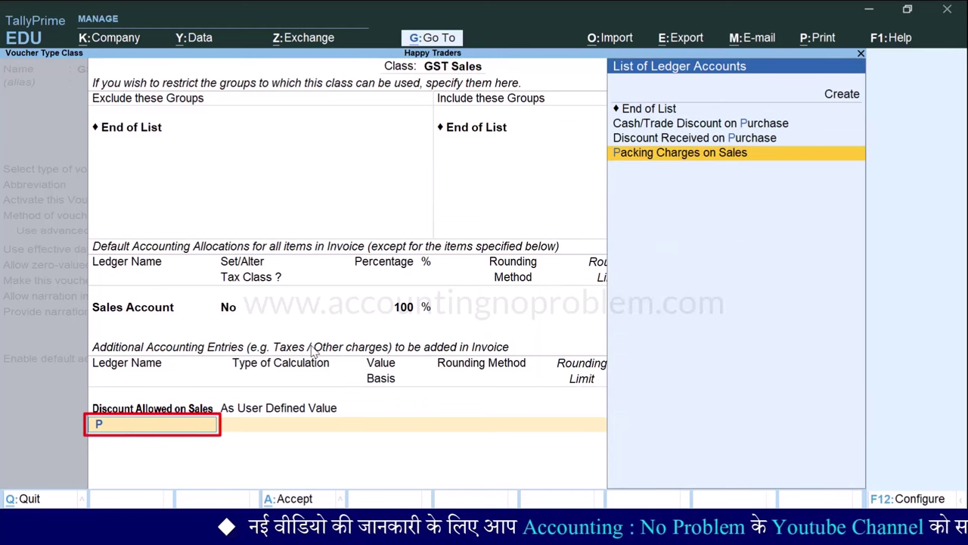
key(Return)
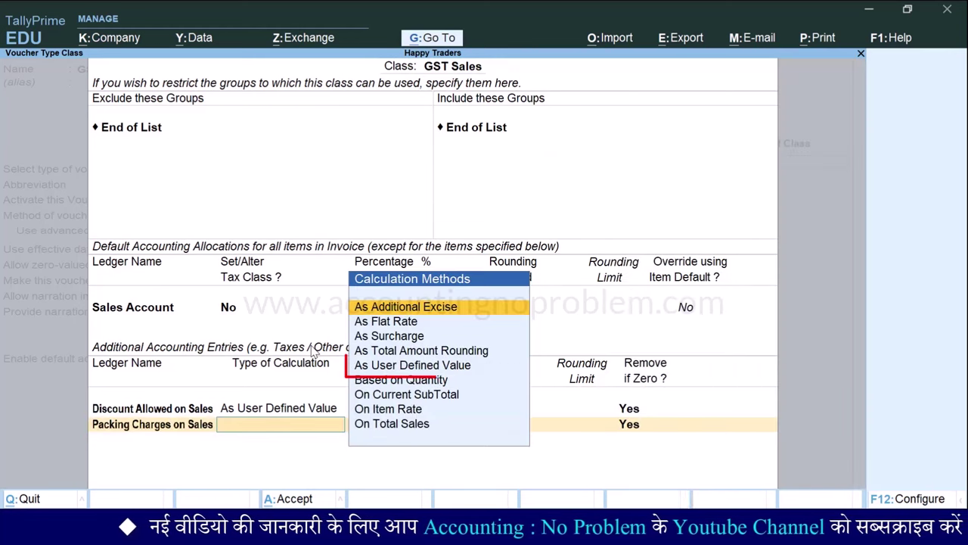
key(Down)
key(Down)
key(Down)
key(Down)
key(Return)
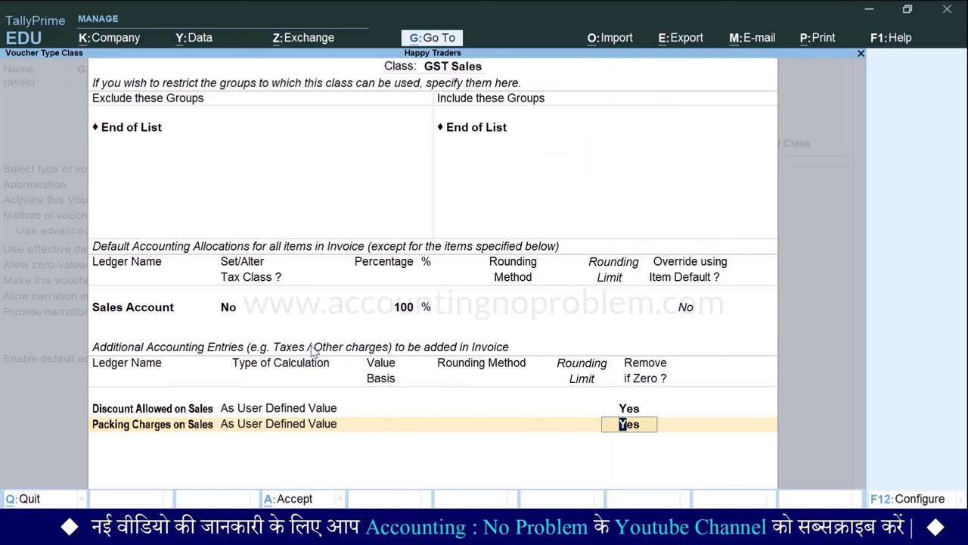
key(Return)
- Add Freight on Sales as an As User Defined Value charge
text(F)
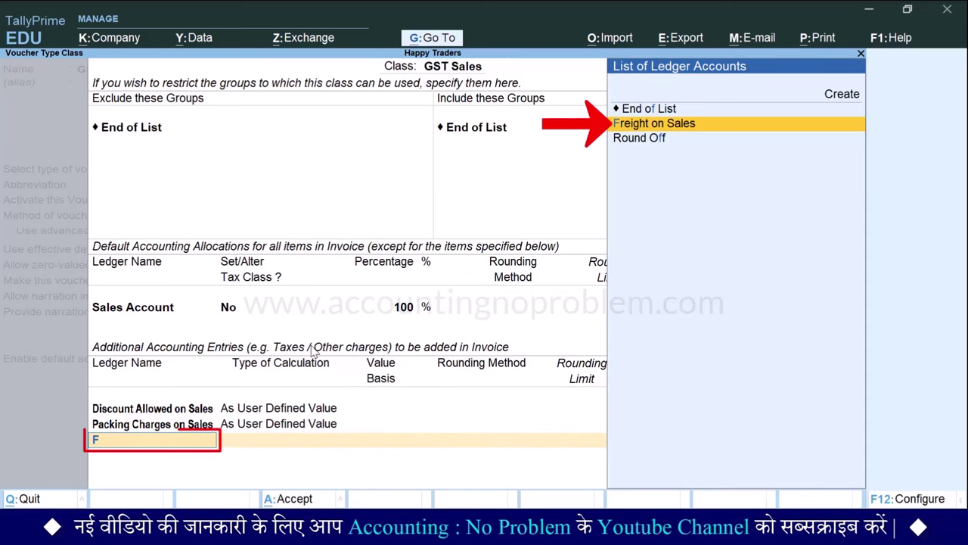
key(Return)
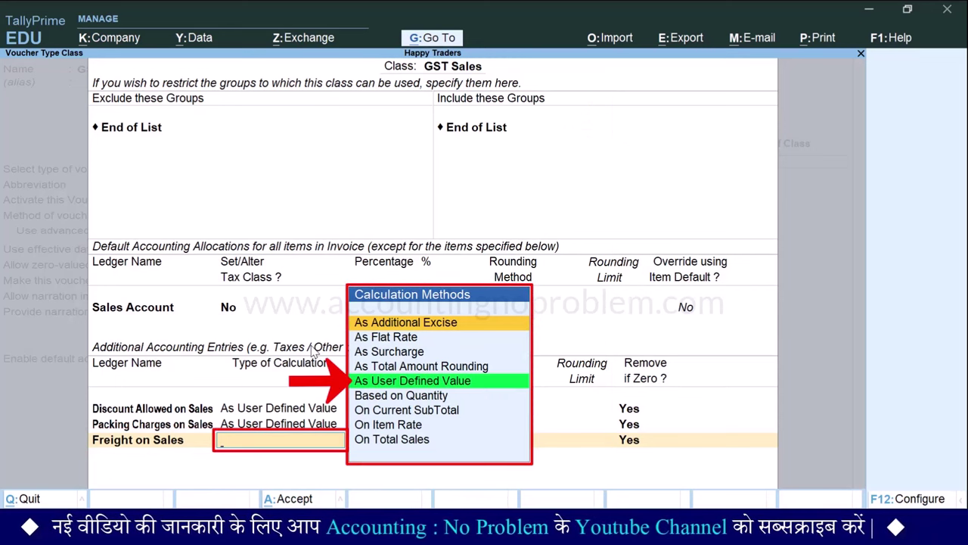
key(Down)
key(Down)
key(Down)
key(Down)
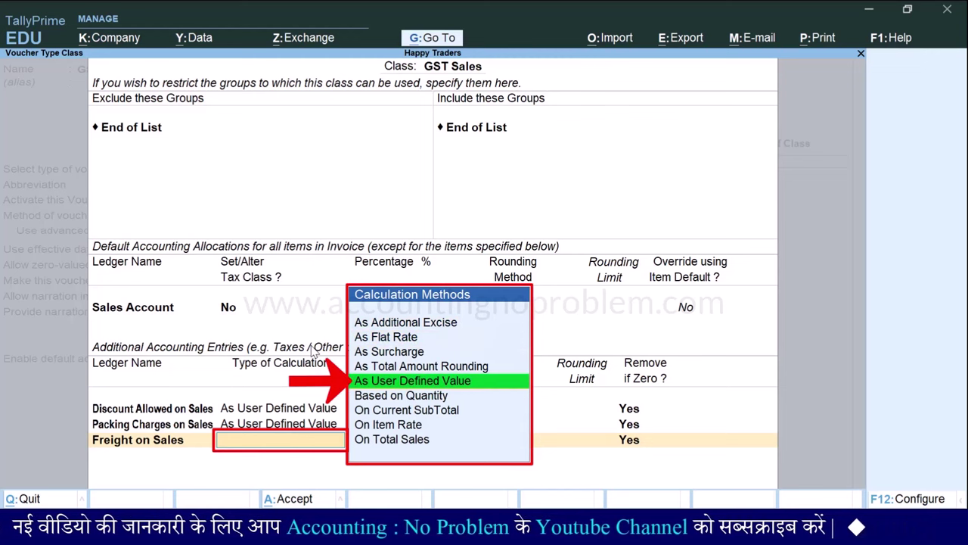
key(Return)
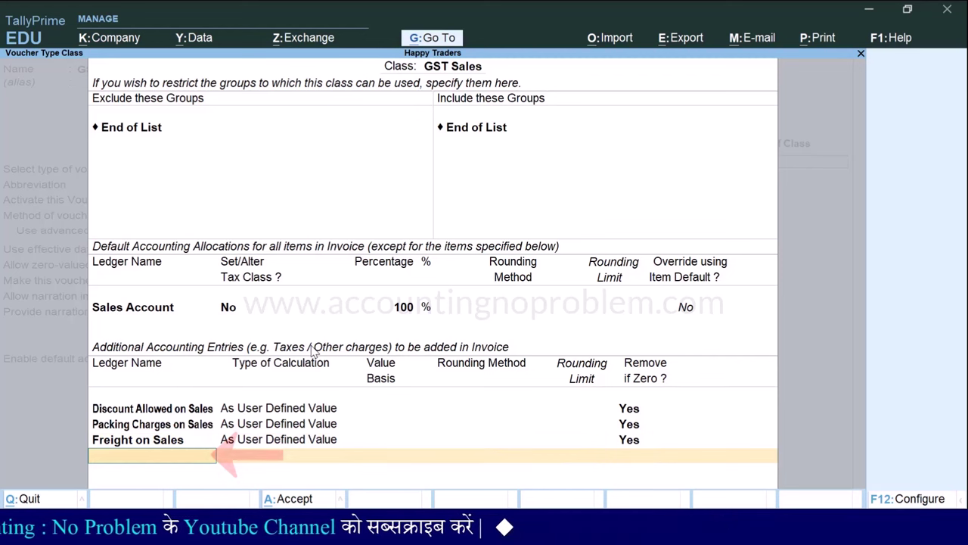
key(alt+c)
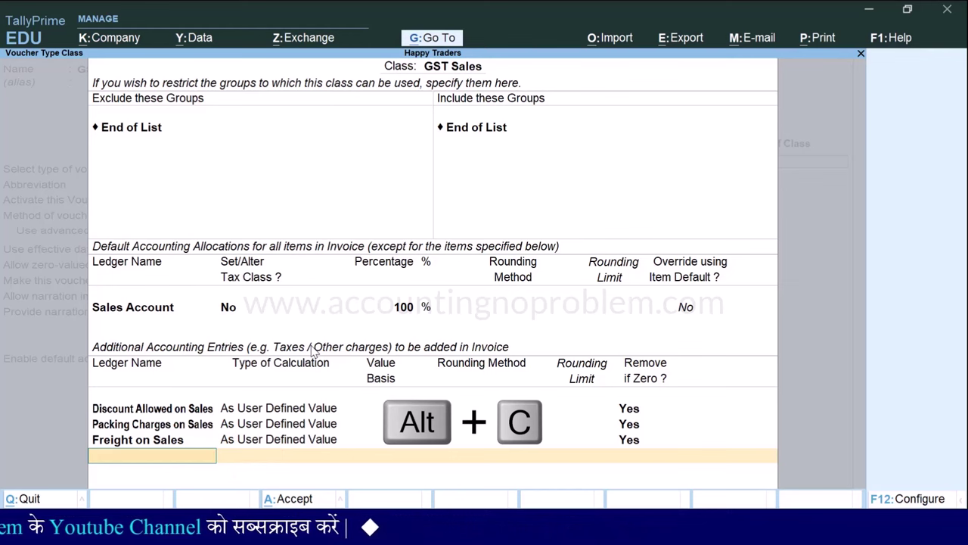
key(space)
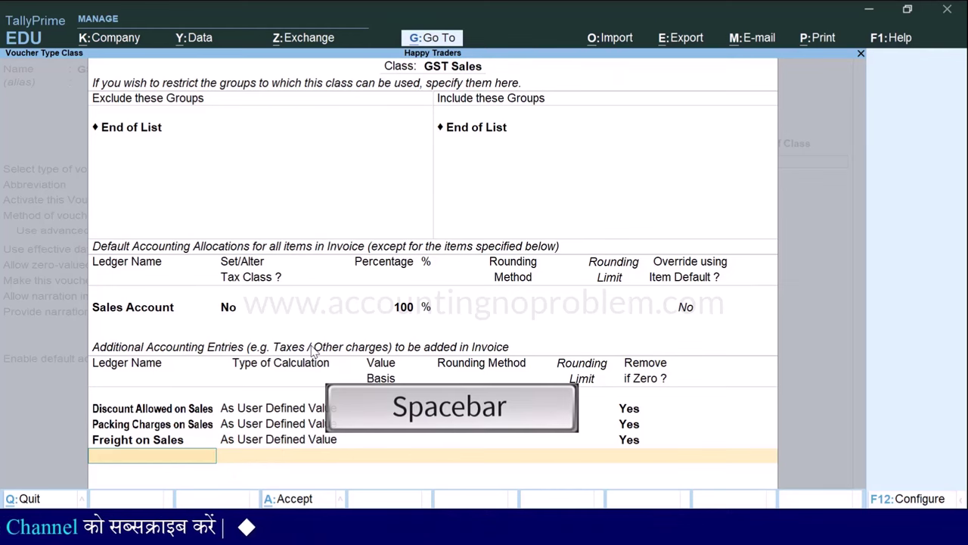
- Add the CGST, SGST and IGST ledgers to the class with GST calculation
text(cg)
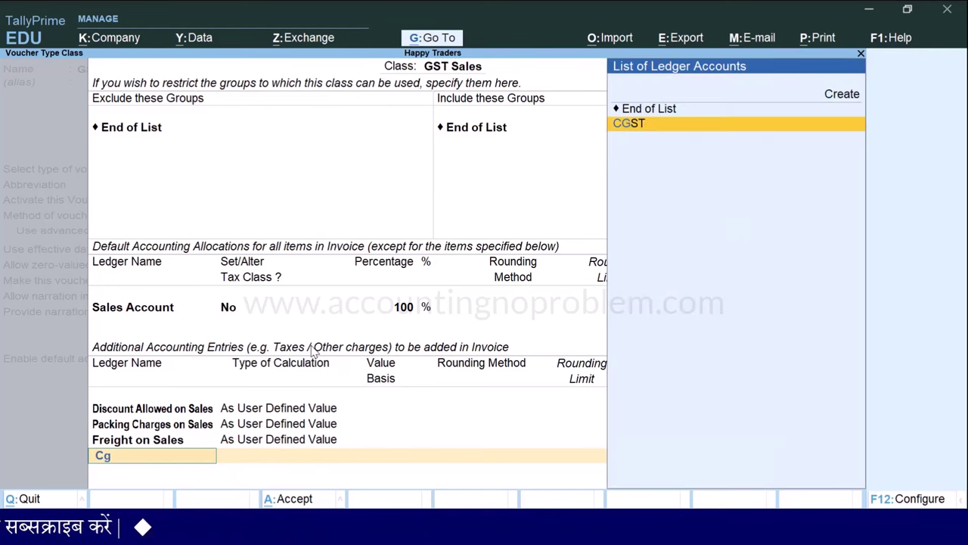
key(Return)
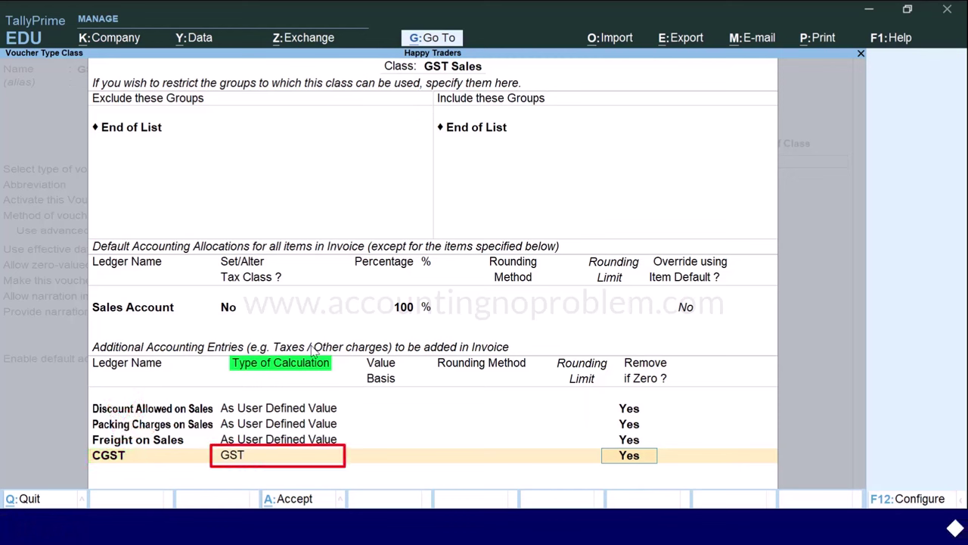
key(Return)
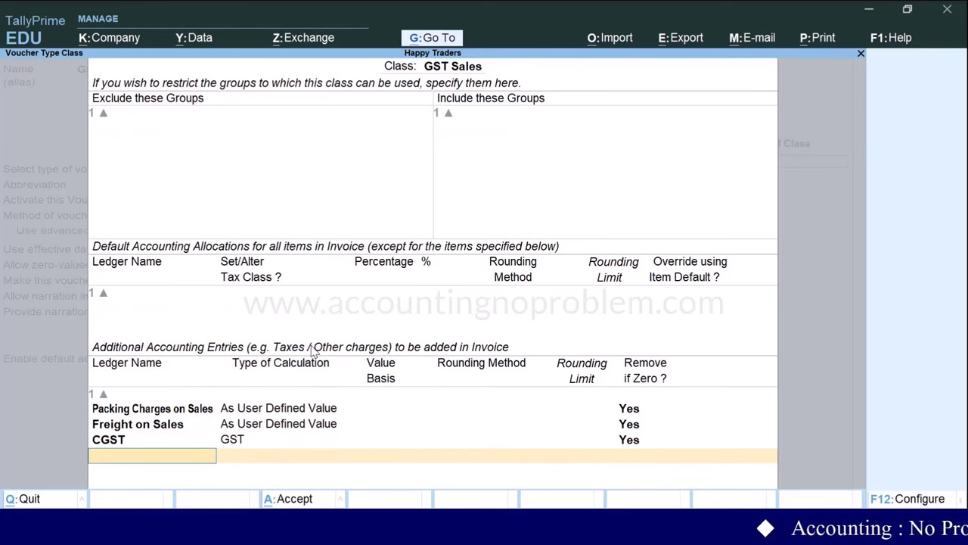
text(Sg)
key(Return)
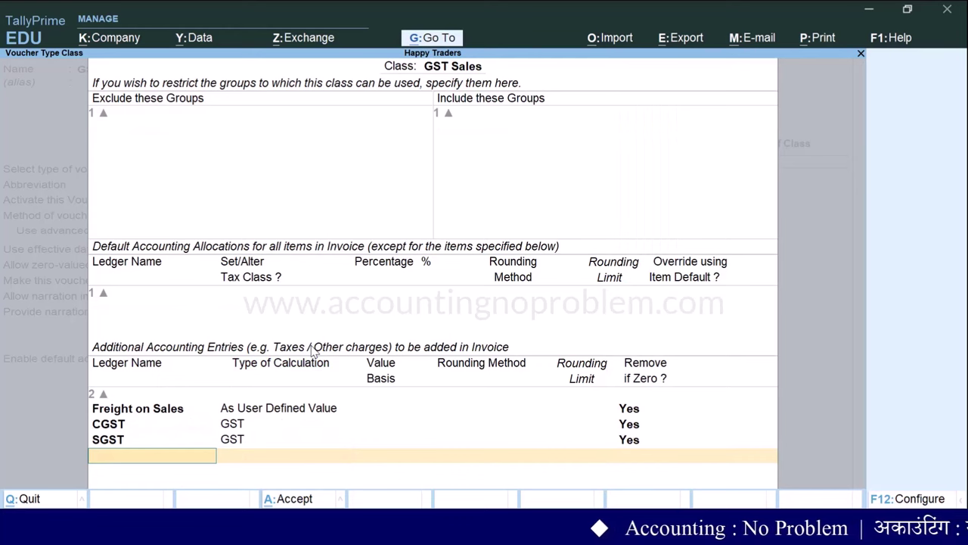
text(Ig)
key(Return)
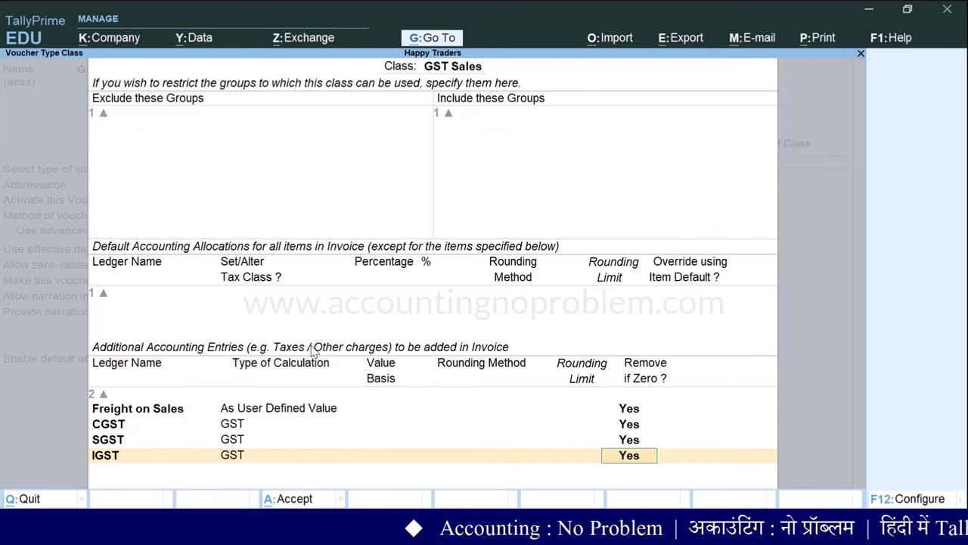
- Add Round Off with As Total Amount Rounding, Normal Rounding and limit 1, then accept the class
key(space)
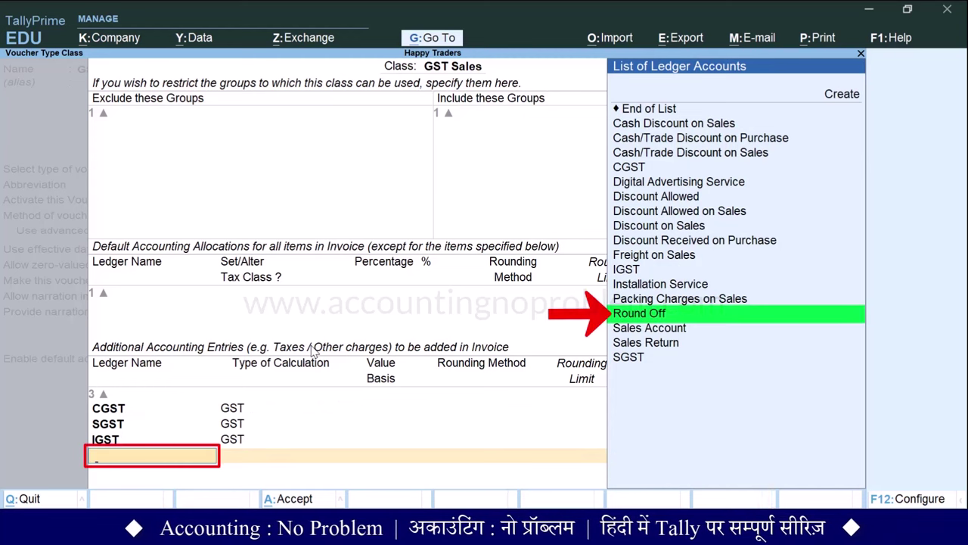
text(R)
key(Return)
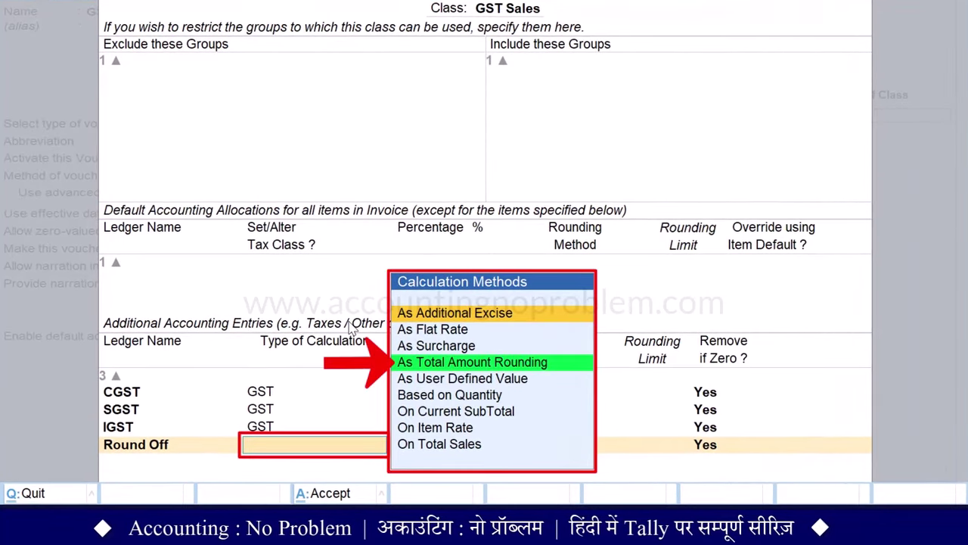
key(Down)
key(Down)
key(Down)
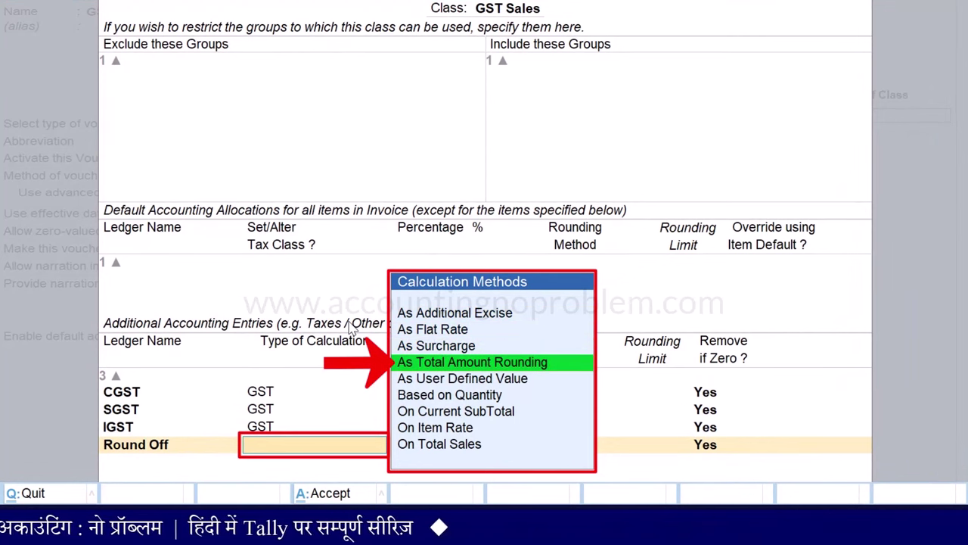
key(Return)
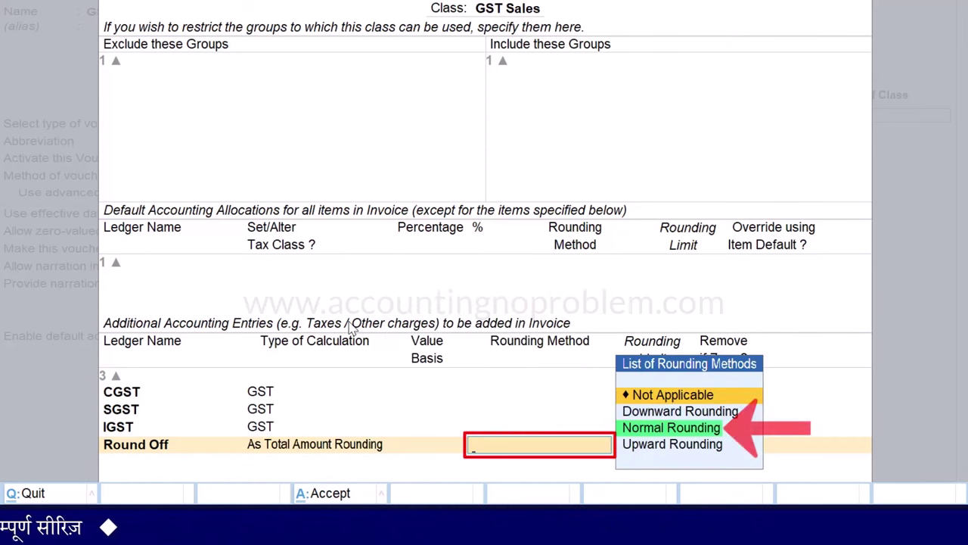
key(Down)
key(Down)
key(Return)
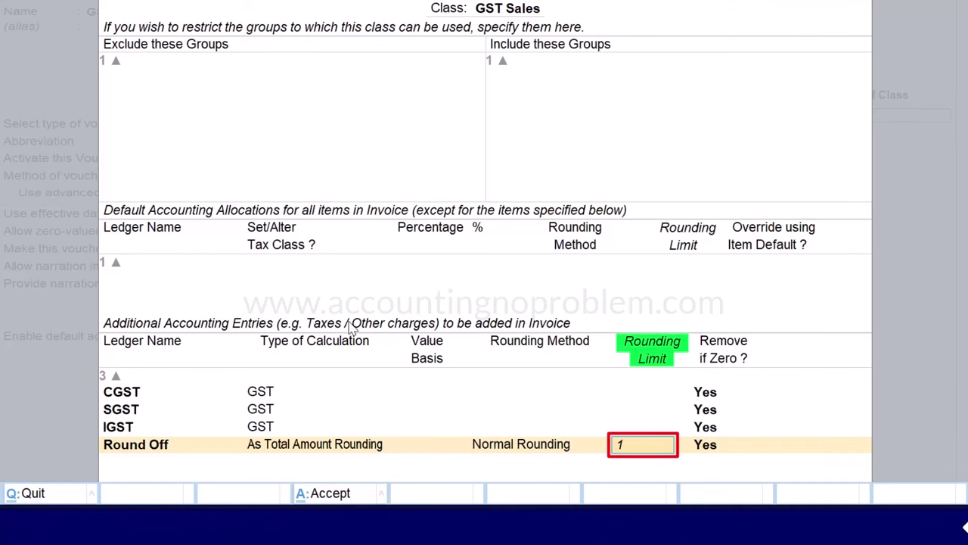
key(Return)
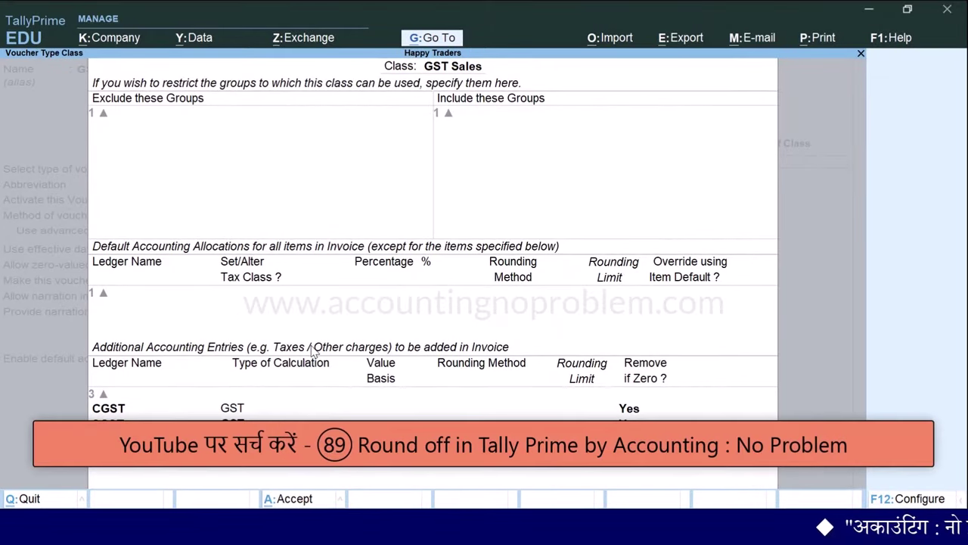
key(Return)
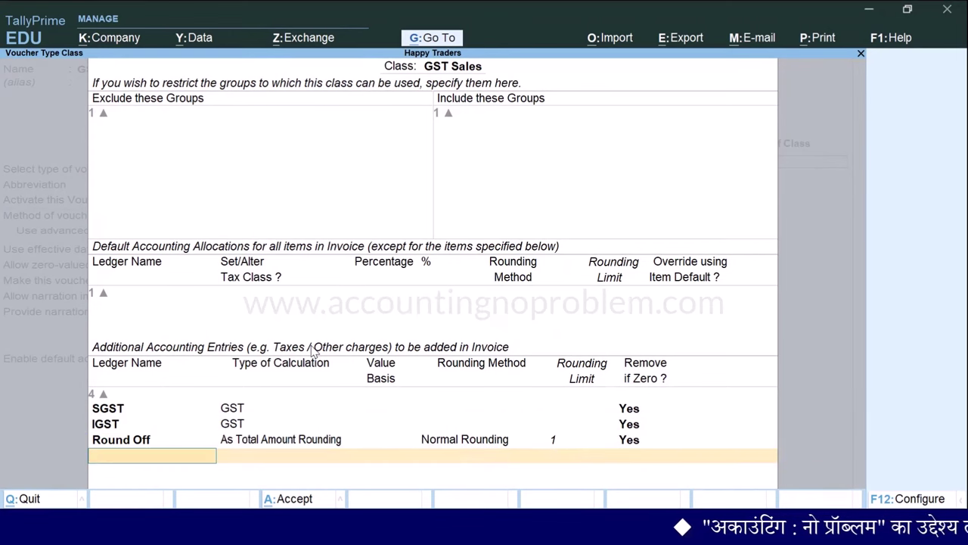
key(ctrl+a)
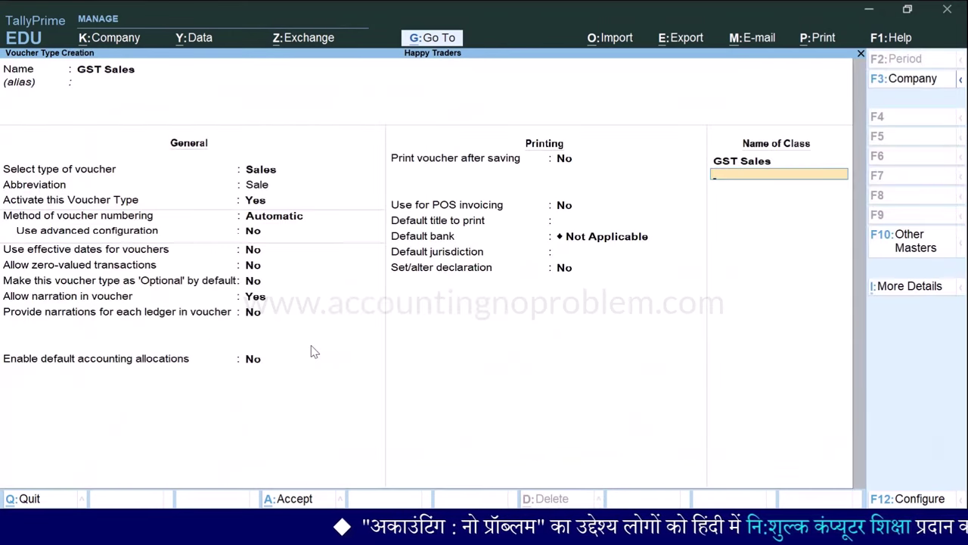
- Save the GST Sales voucher type, return to Gateway of Tally and start a new voucher
key(ctrl+a)
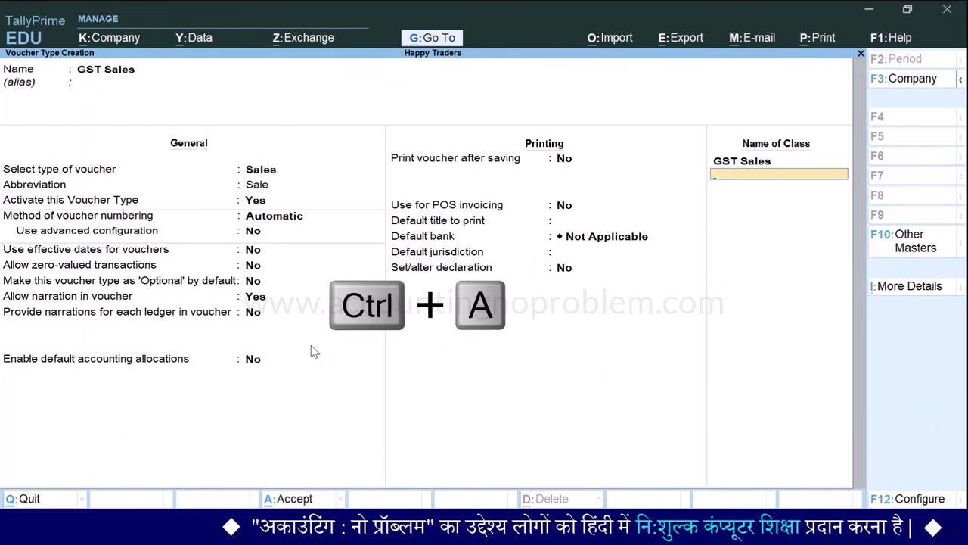
key(Escape)
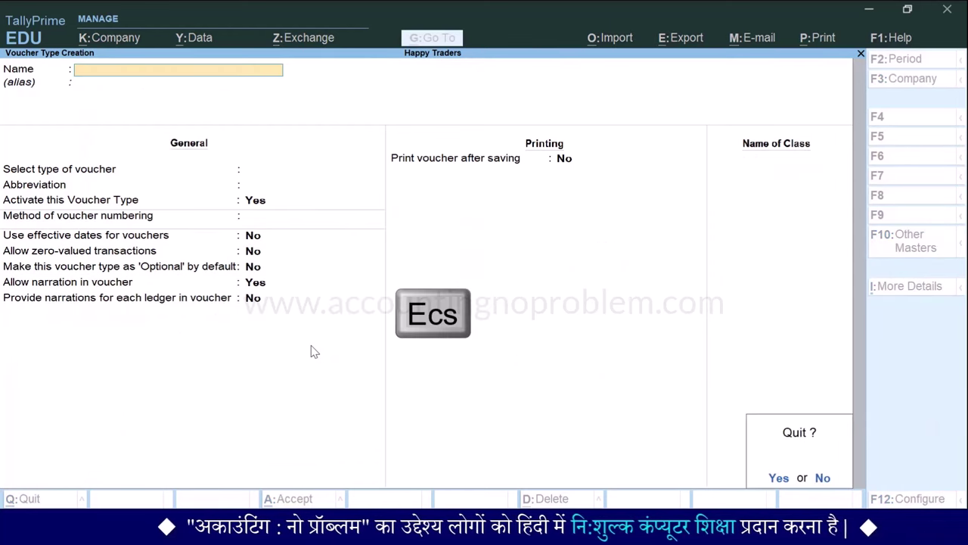
key(Escape)
key(Escape)
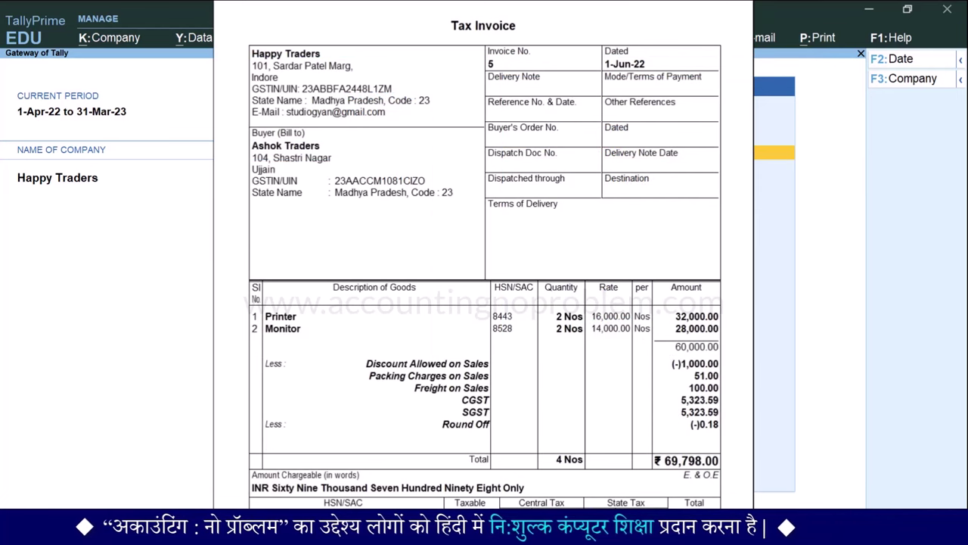
key(v)
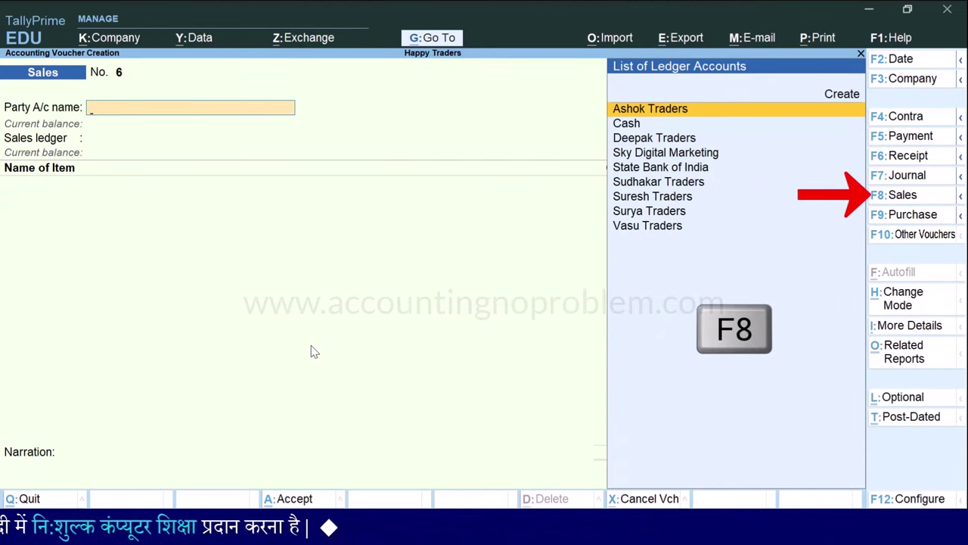
- Change the voucher to the GST Sales type and the GST Sales voucher class
key(F8)
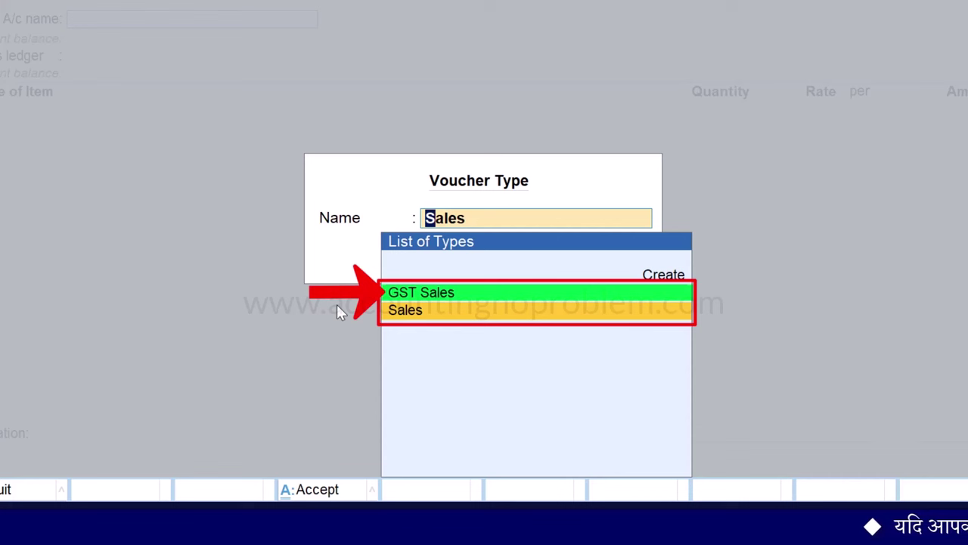
key(Up)
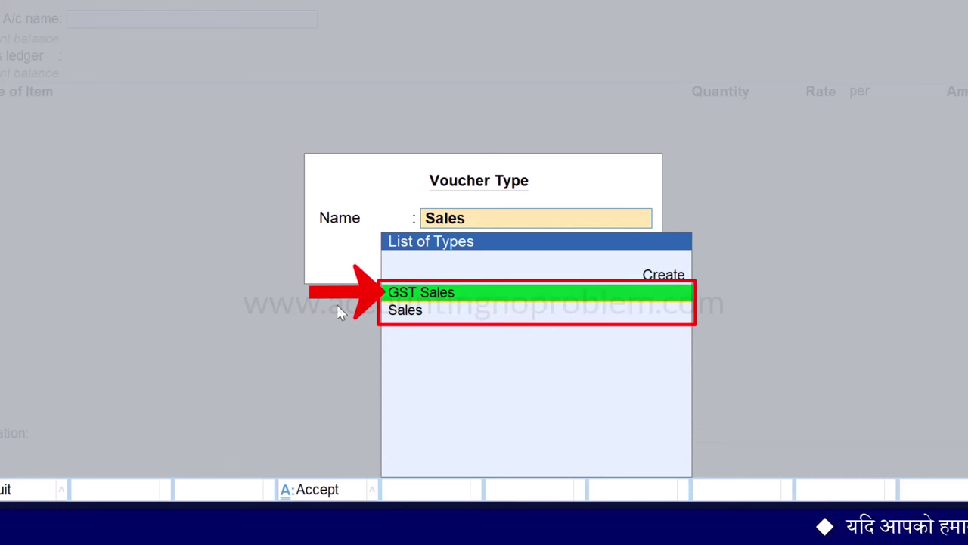
key(Return)
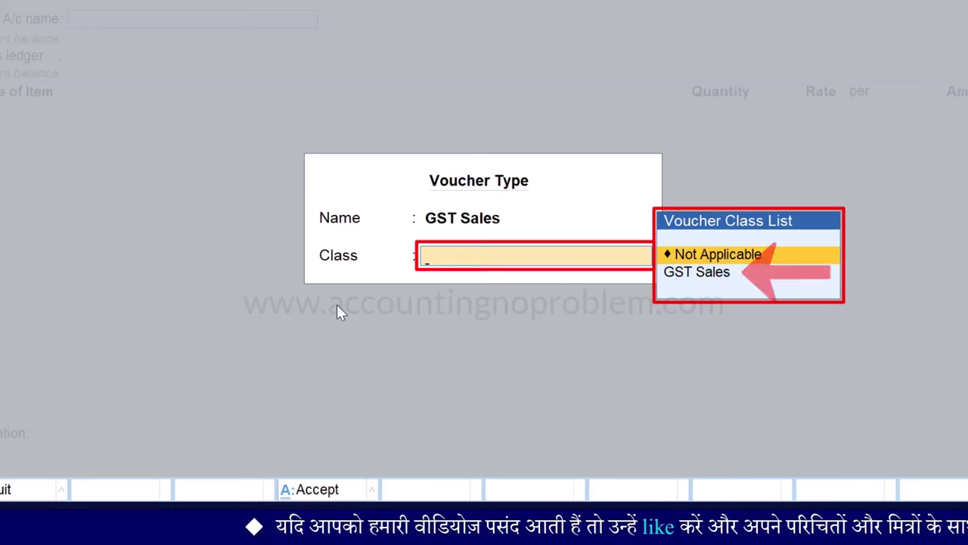
key(Down)
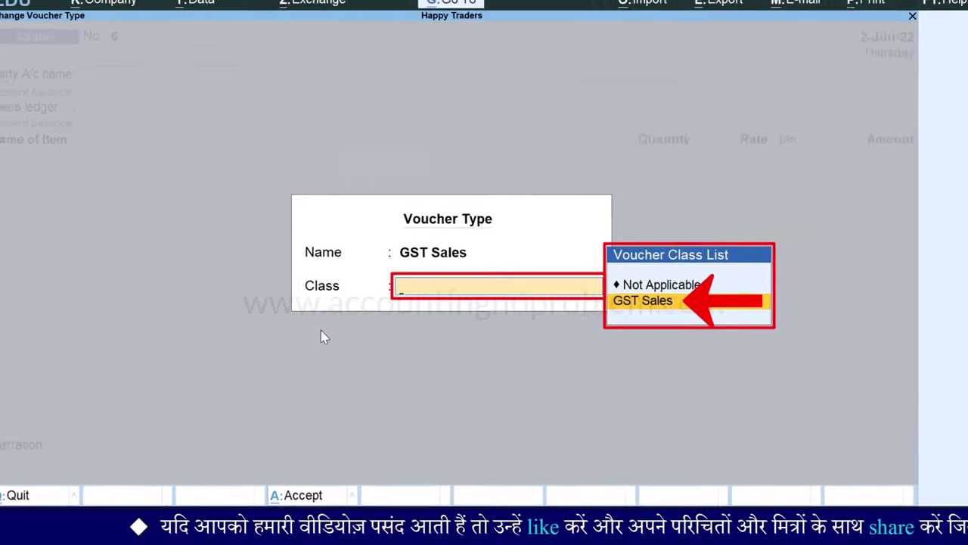
key(Return)
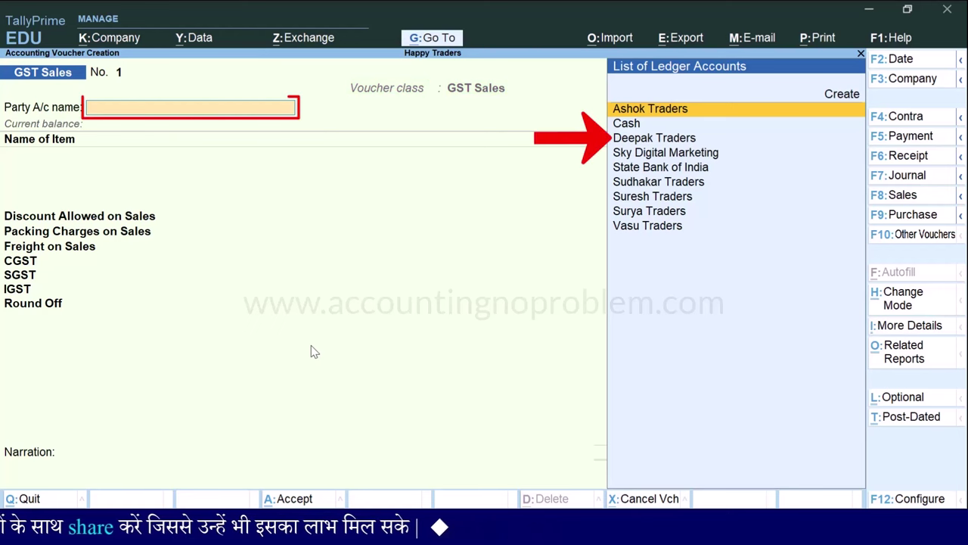
- Select Deepak Traders as the party and skip the dispatch and buyer details
key(Down)
key(Down)
key(Return)
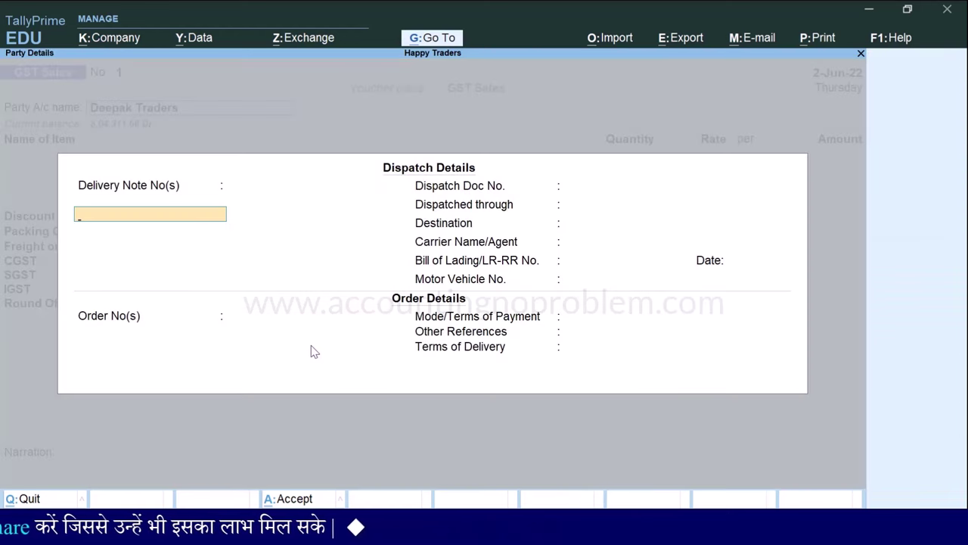
key(ctrl+a)
key(ctrl+a)
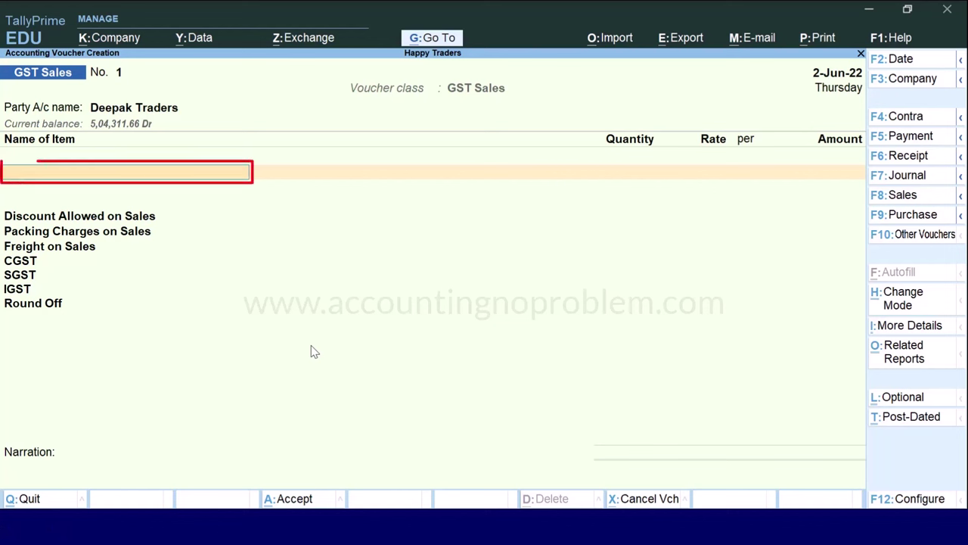
- Enter Printer and Monitor items at 2 Nos each at the default rates
text(P)
key(Return)
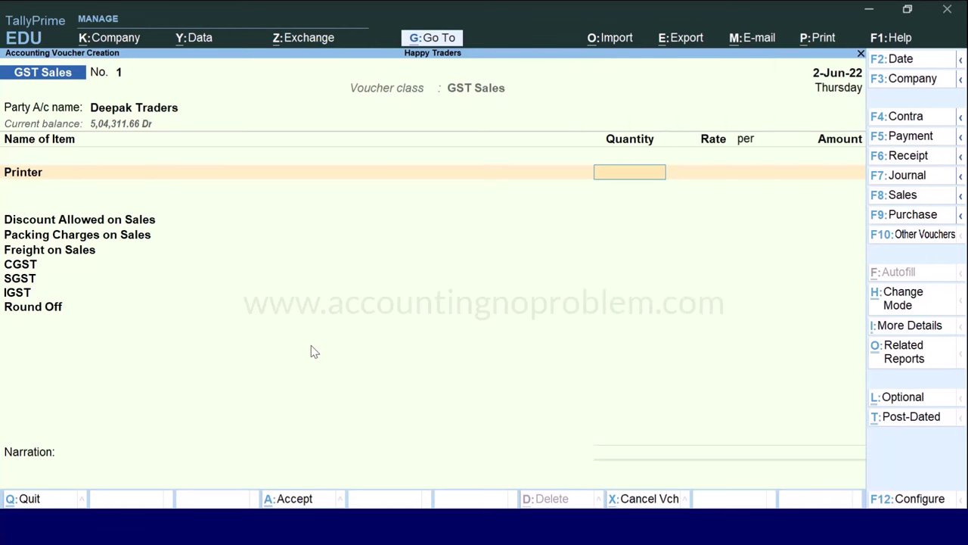
text(2)
key(Return)
key(Return)
key(Return)
key(Return)
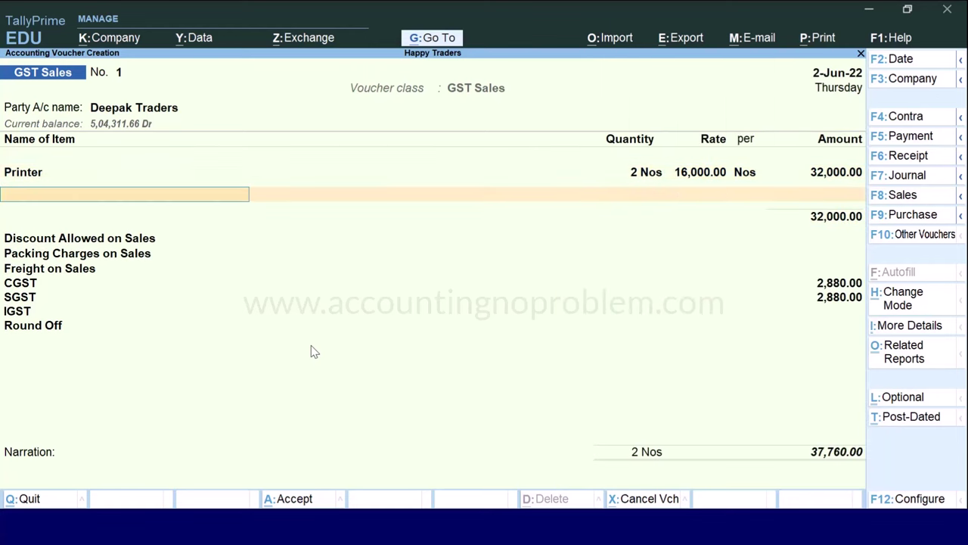
text(M)
key(Return)
key(Return)
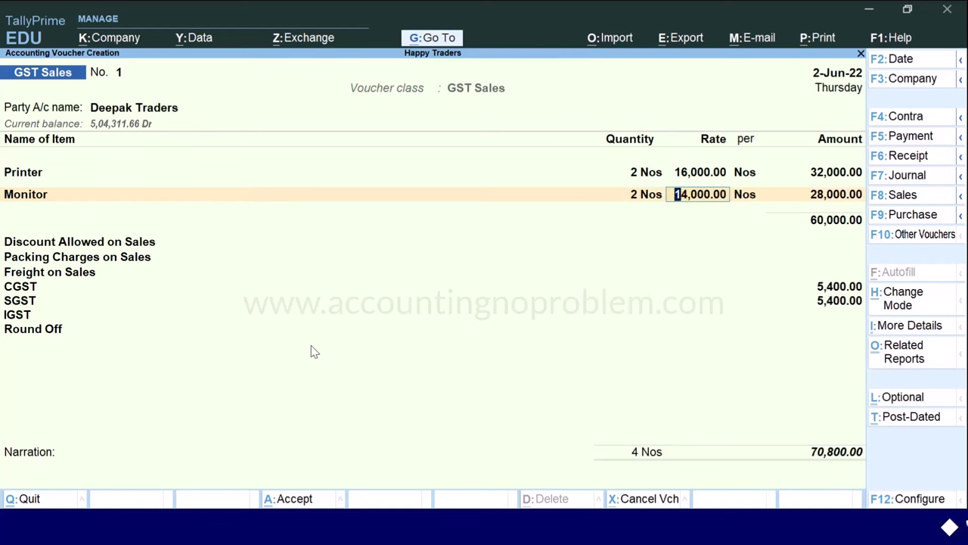
key(Return)
key(Return)
key(Return)
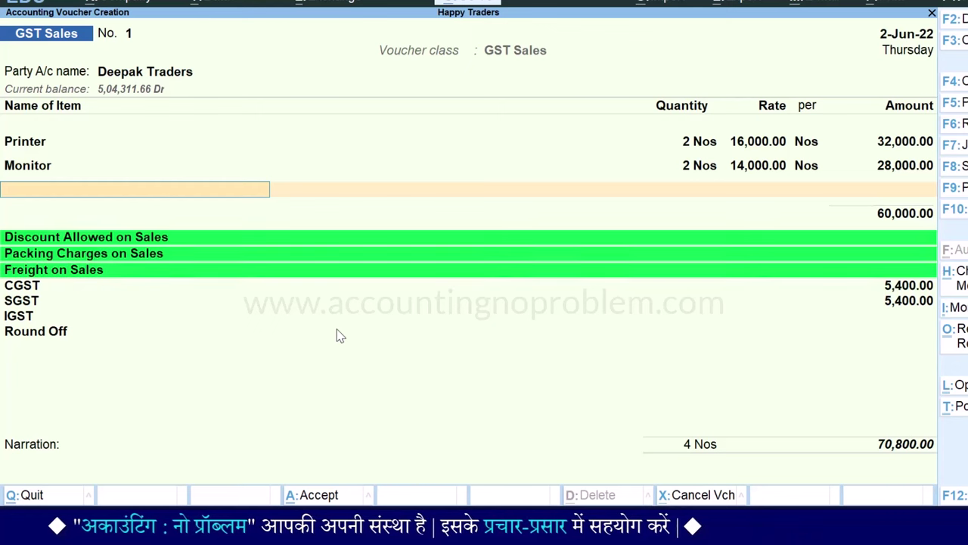
- Enter a -1000 discount, 51 packing charges and 100 freight charges
key(Return)
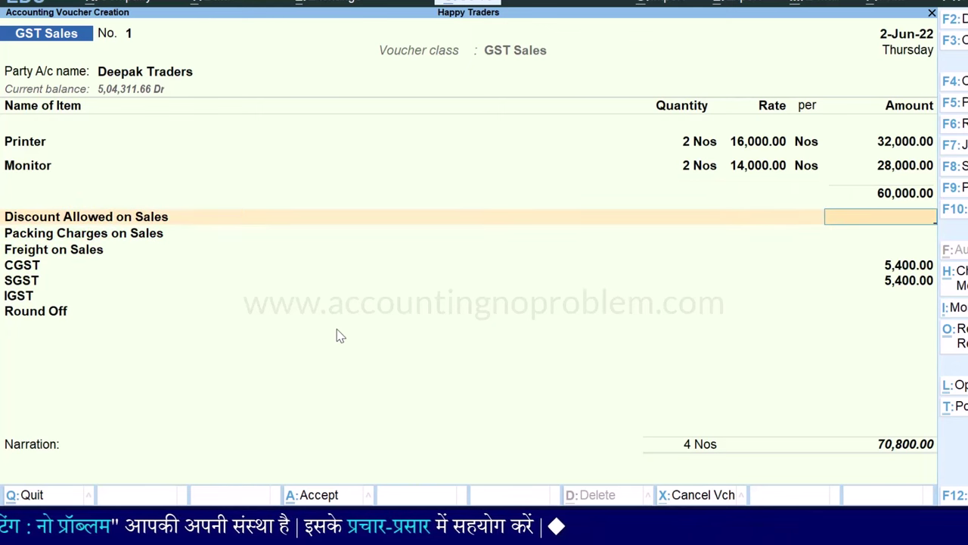
text(-1000)
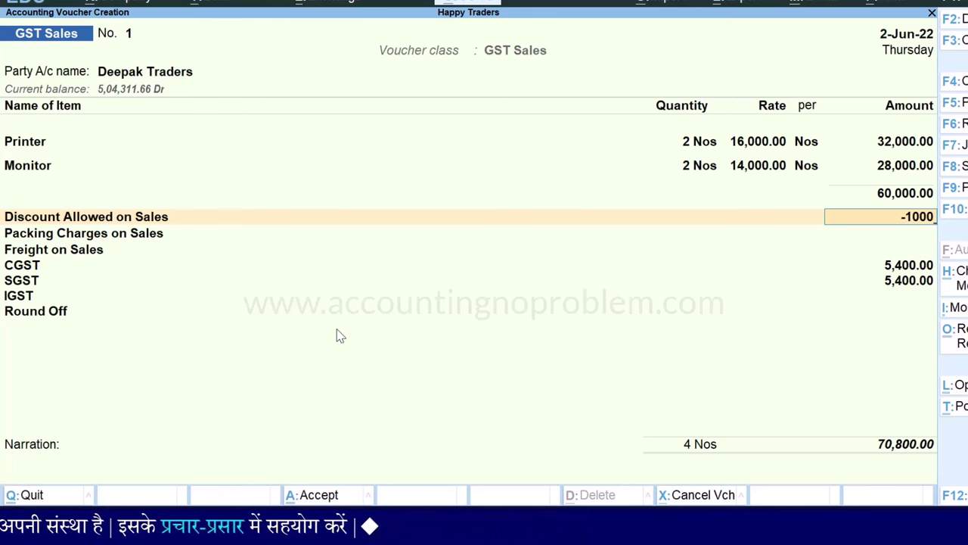
key(Return)
key(Return)
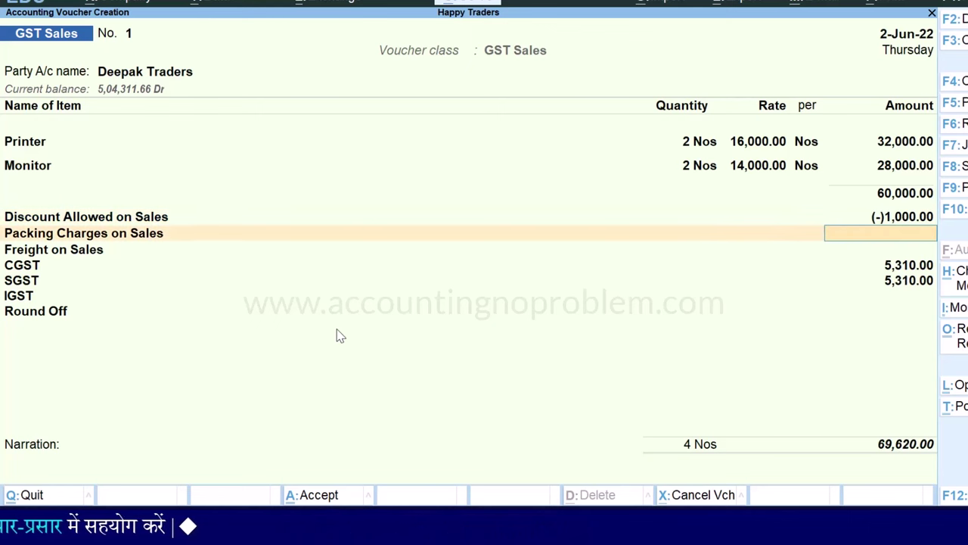
text(5)
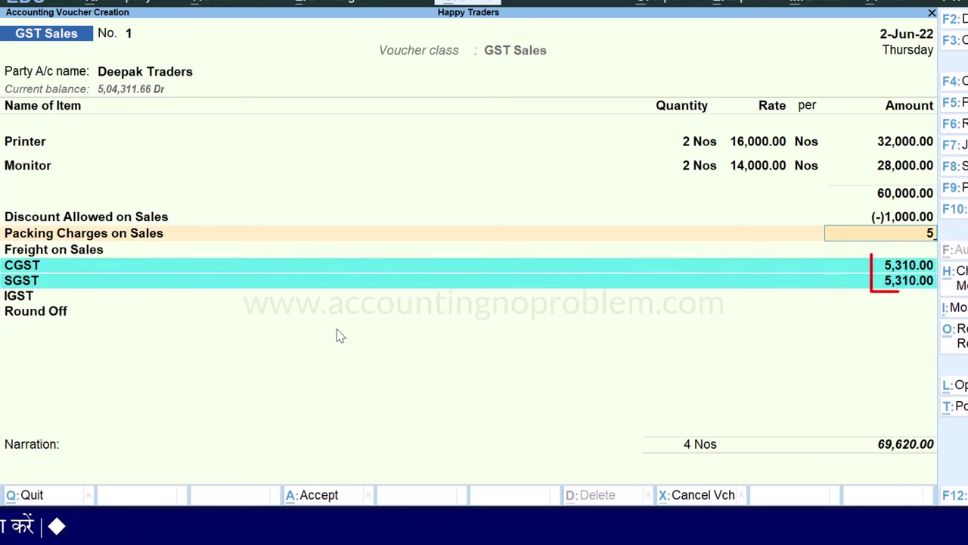
text(1)
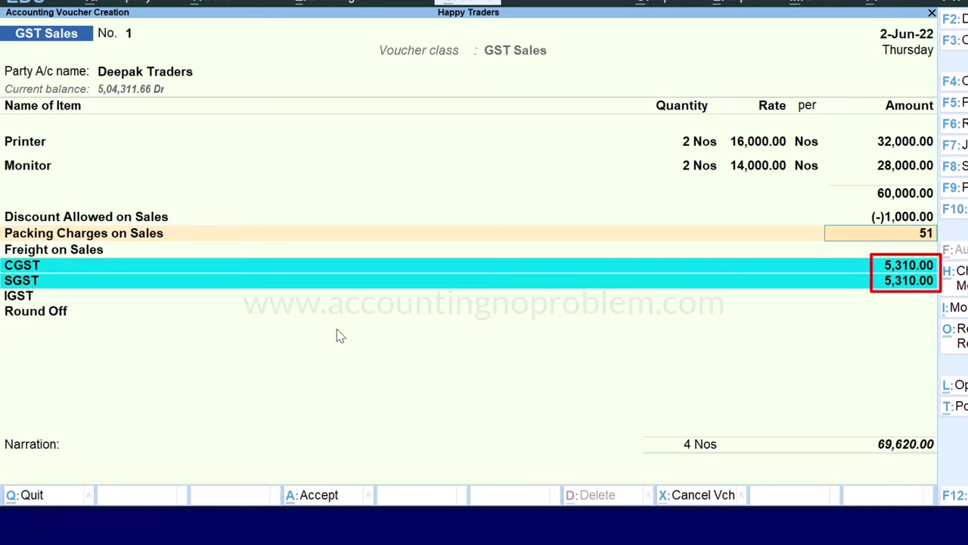
key(Return)
key(Return)
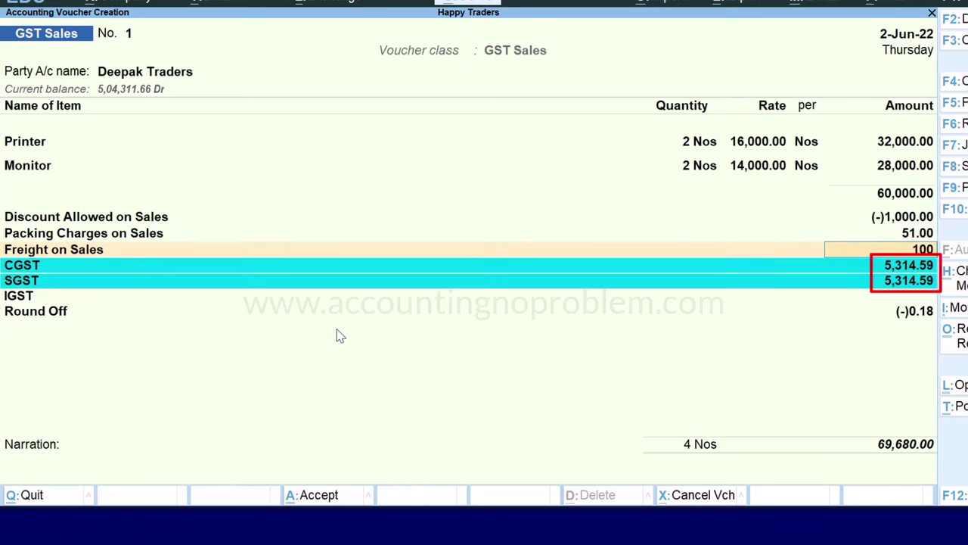
key(Return)
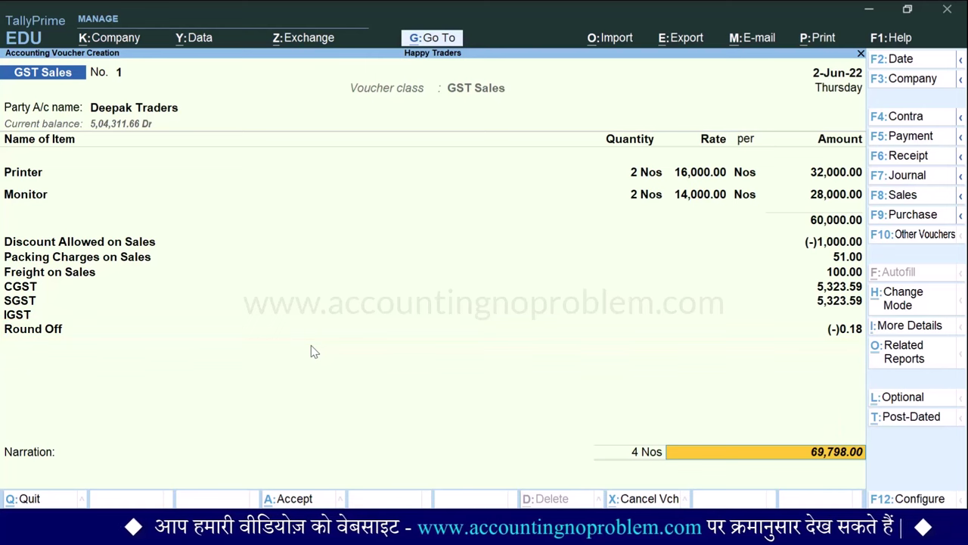
- Save voucher No. 1 with a New Ref bill reference, then reopen it with Page Up
key(Return)
key(Return)
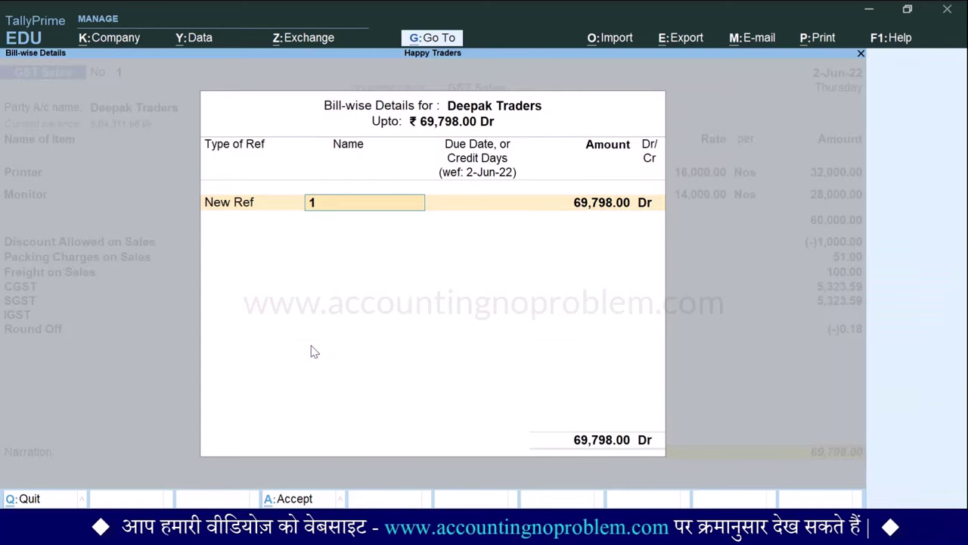
key(Return)
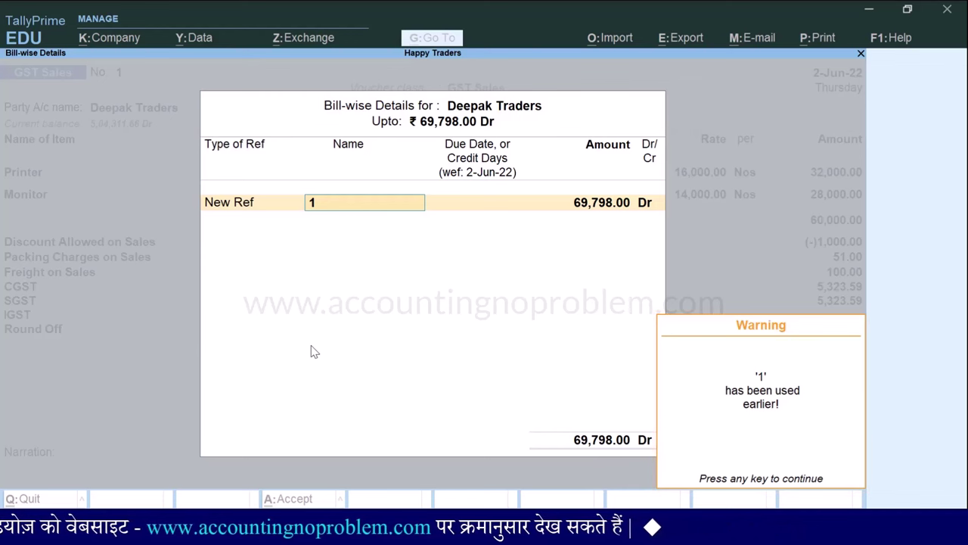
key(Return)
key(Return)
key(Return)
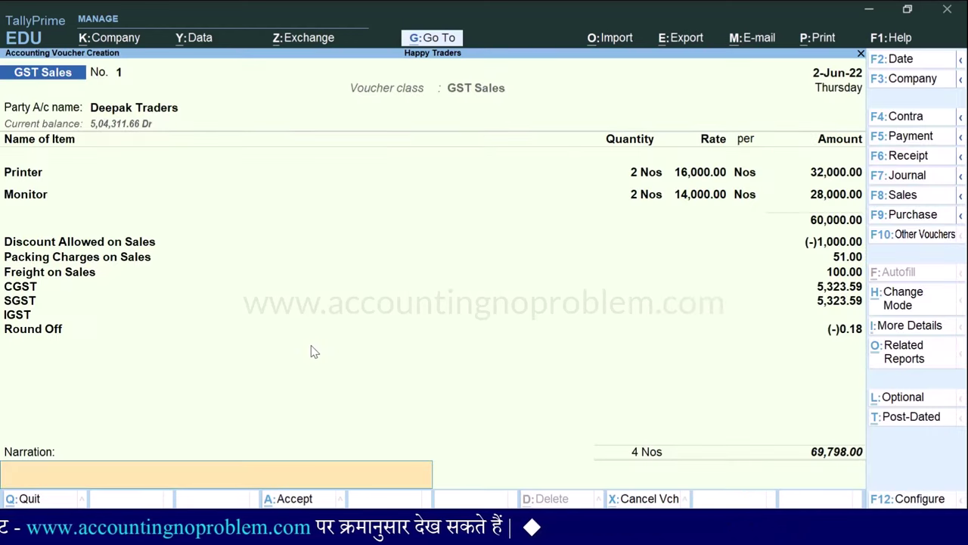
key(Return)
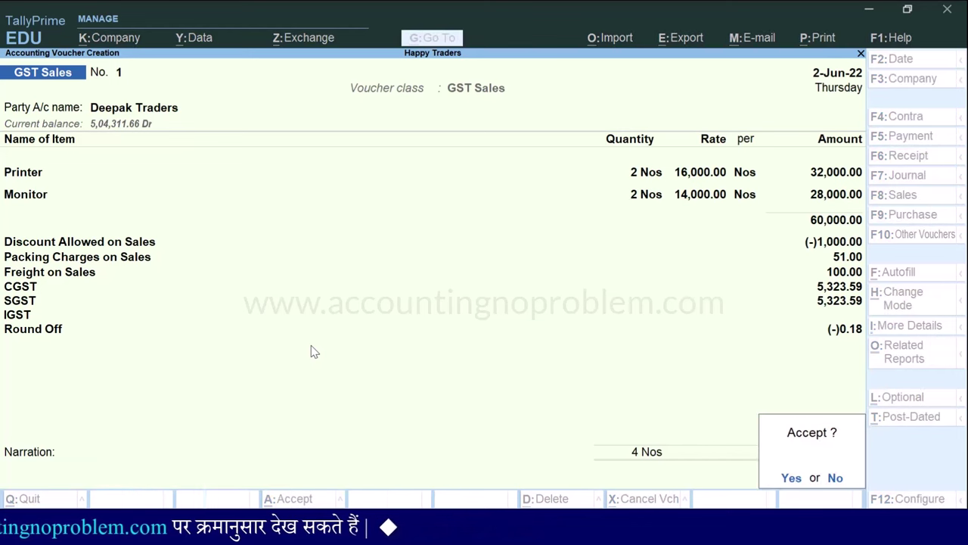
key(Return)
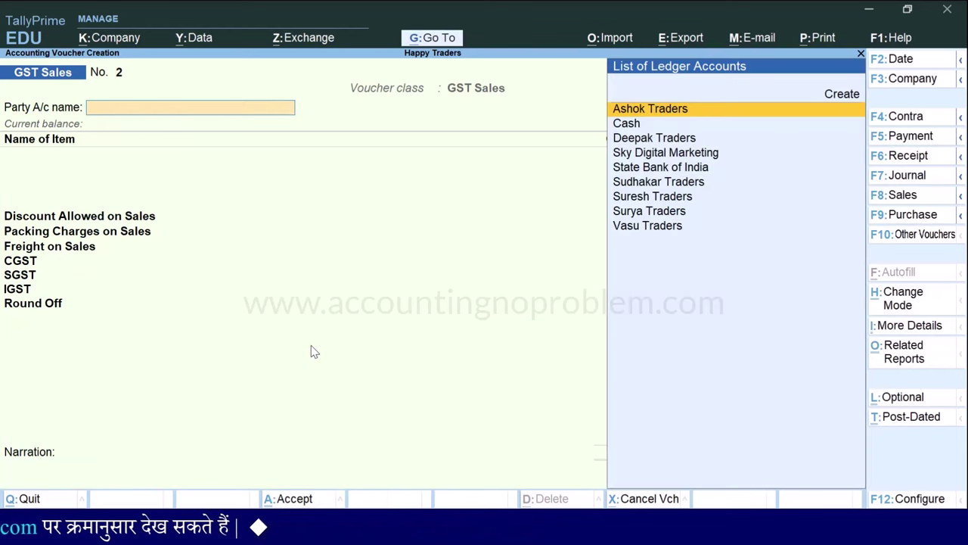
key(Page_Up)
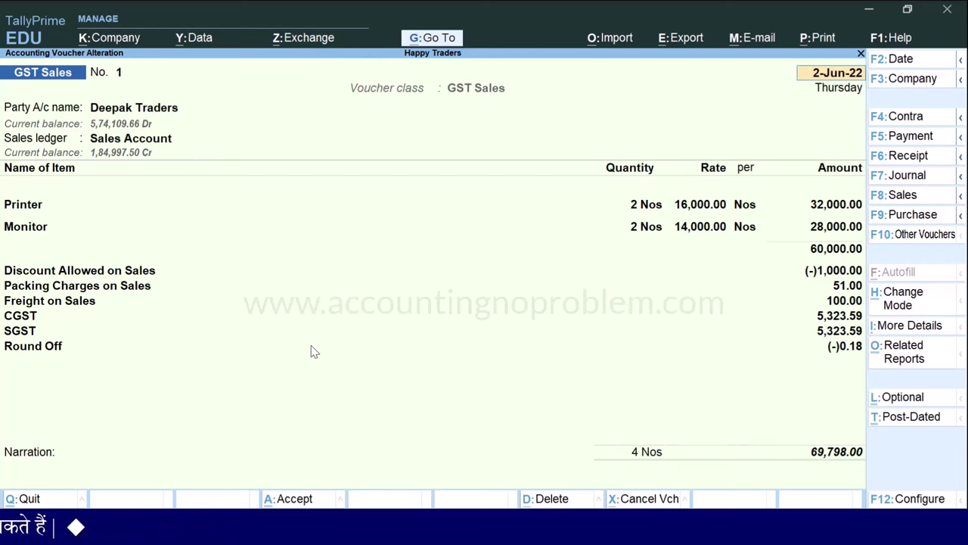
- Preview voucher 1's Tax Invoice zoomed, scroll through discount, packing and freight lines, then close it
key(ctrl+p)
key(i)
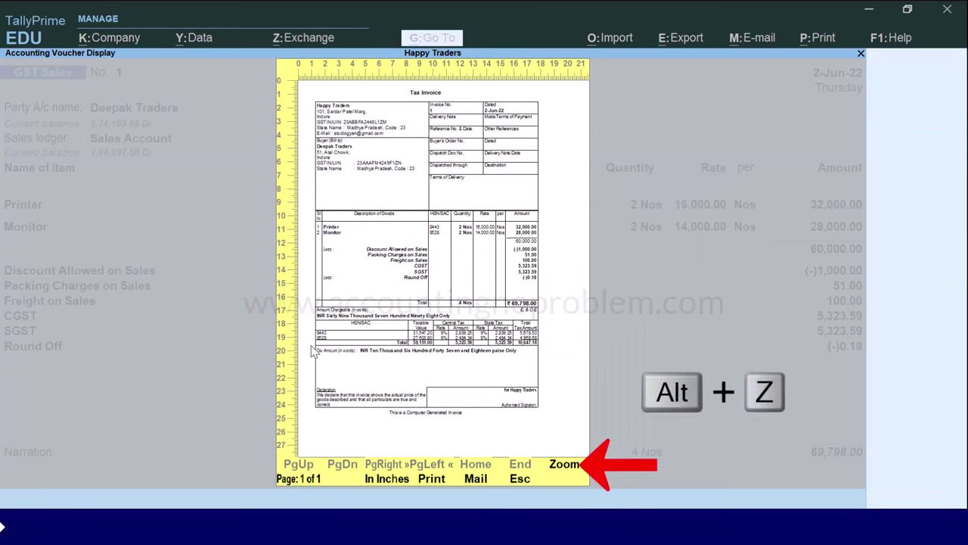
key(alt+z)
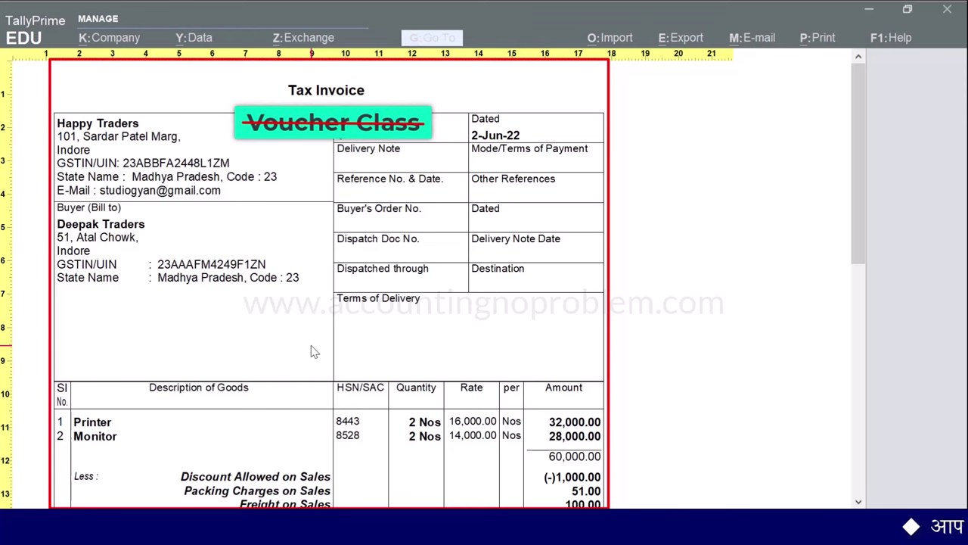
drag(859, 93, 858, 223)
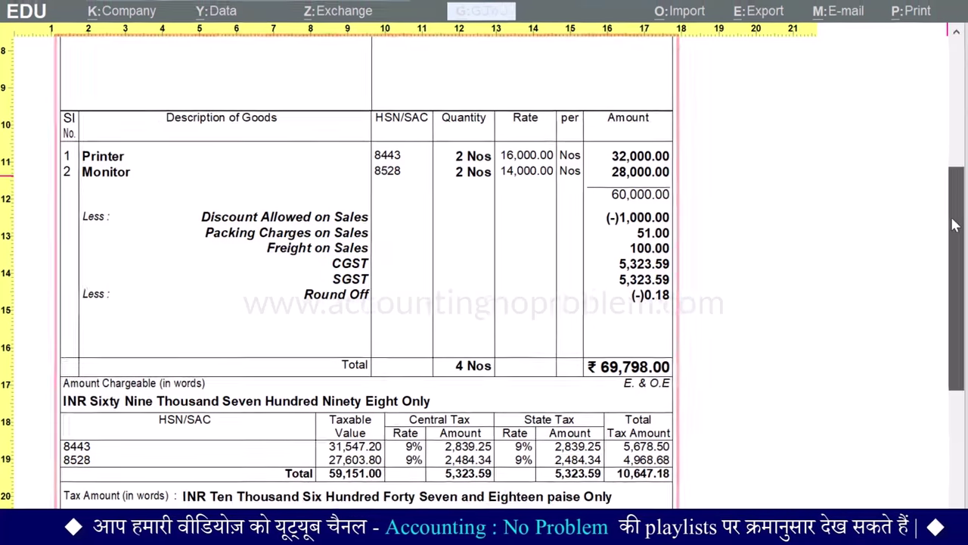
drag(858, 229, 869, 102)
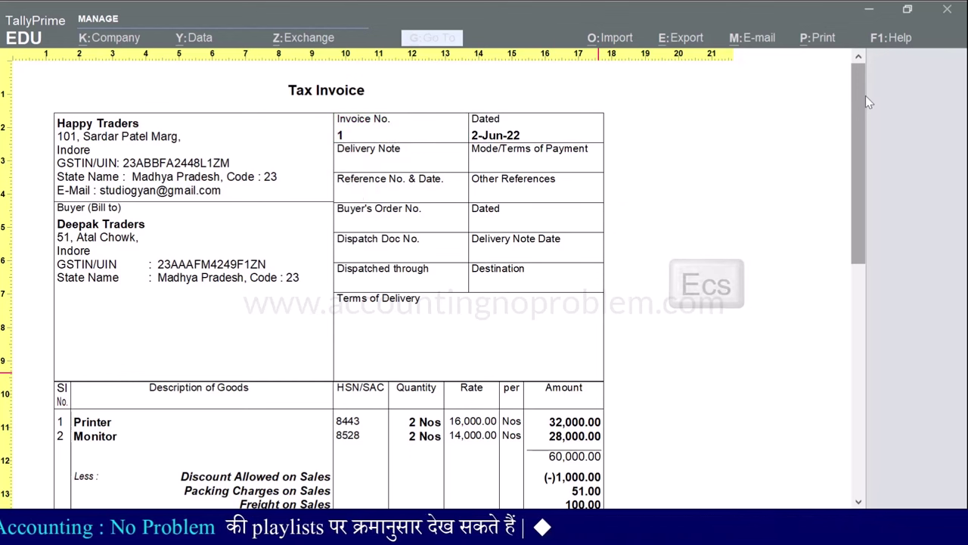
key(Escape)
key(Escape)
key(Escape)
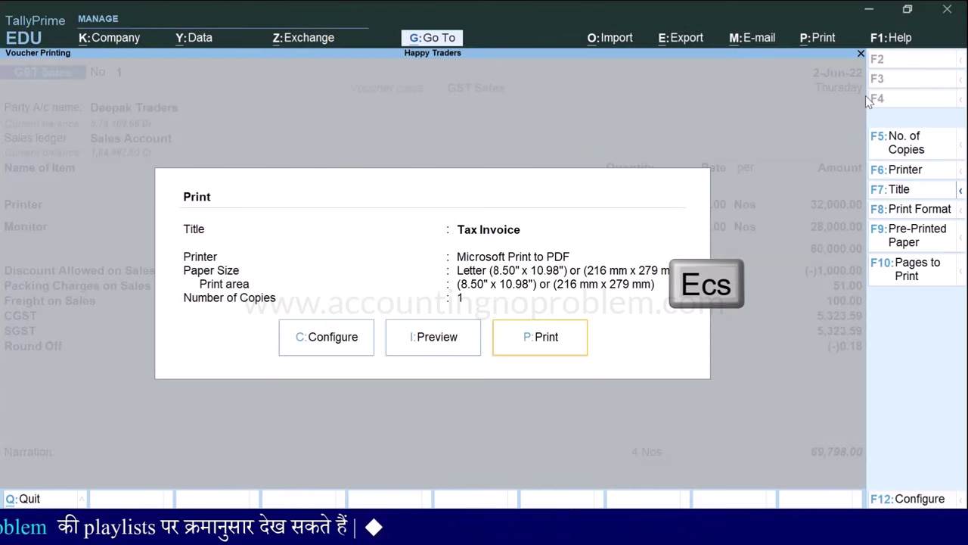
- Start a new GST Sales voucher for Vasu Traders and accept its party details
key(Escape)
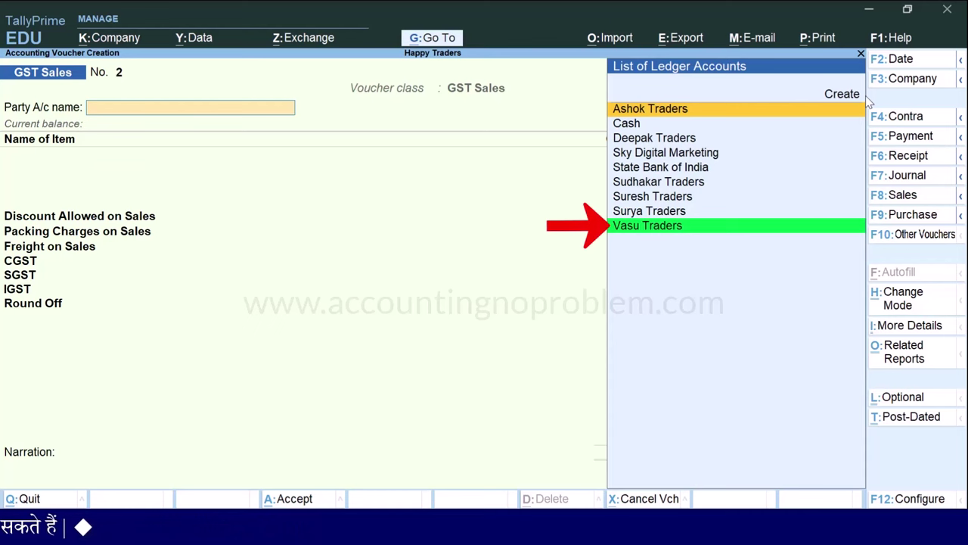
text(V)
key(Return)
key(ctrl+a)
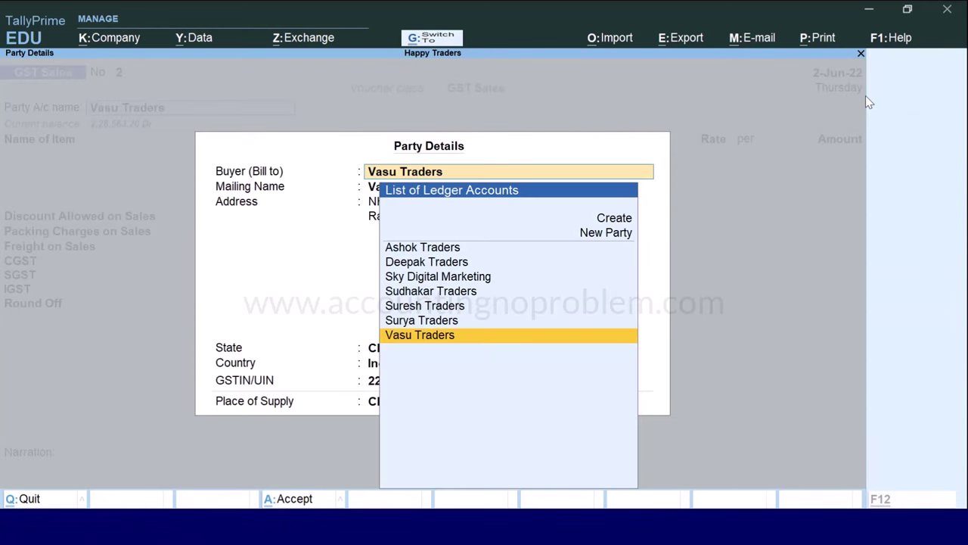
key(Return)
key(ctrl+a)
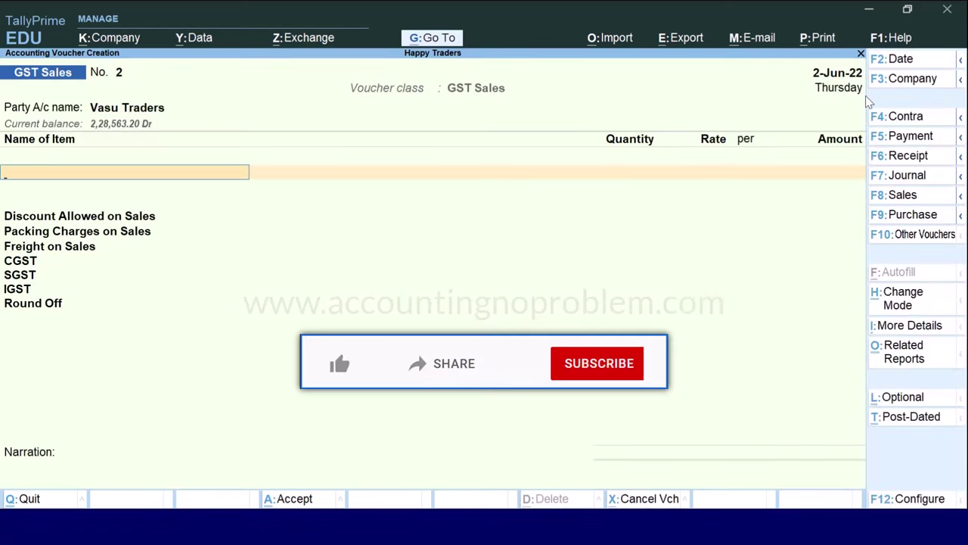
- Enter 2 Printers at 16,000 and 2 Monitors as the item lines
text(P)
key(Return)
text(2)
key(Return)
text(160000.00)
key(Return)
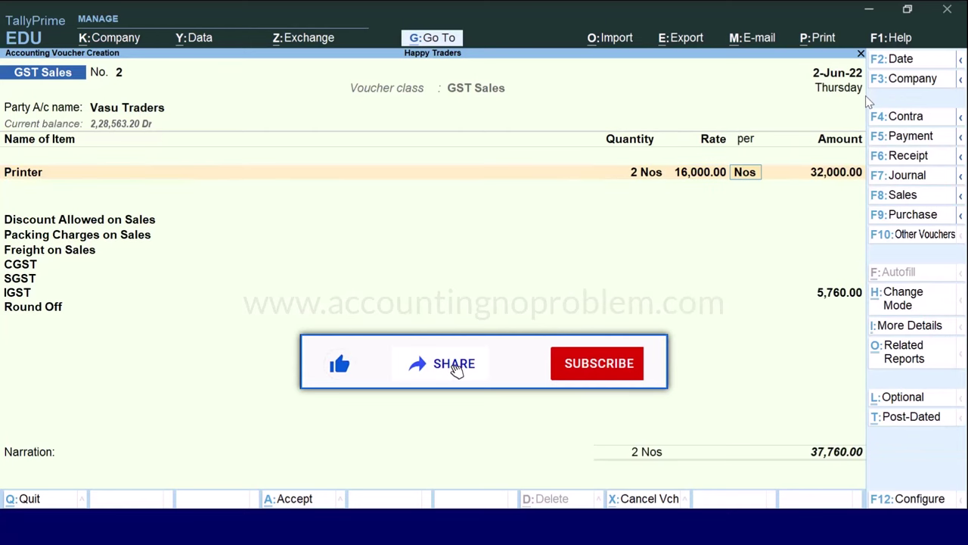
key(Return)
key(Return)
text(M)
key(Return)
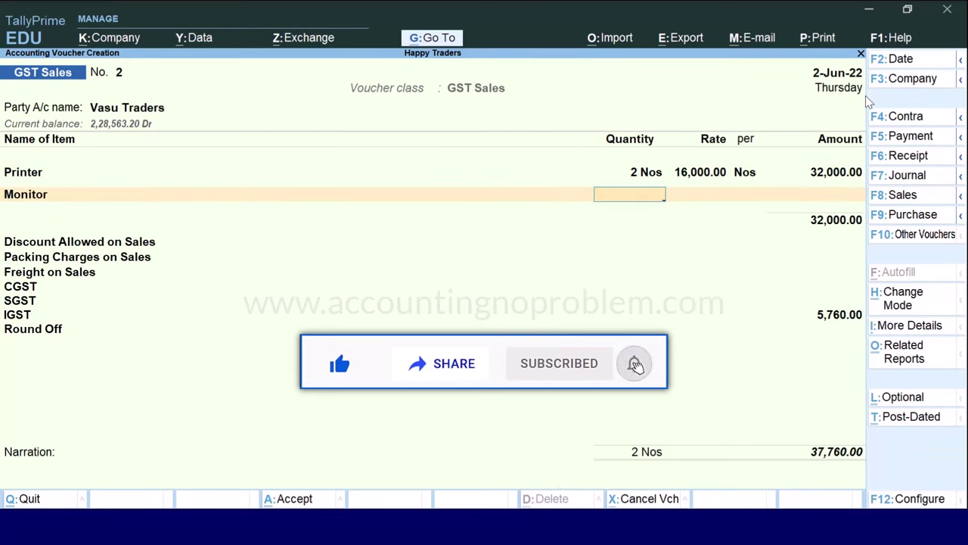
text(2)
key(Return)
key(Return)
key(Return)
key(Return)
key(Return)
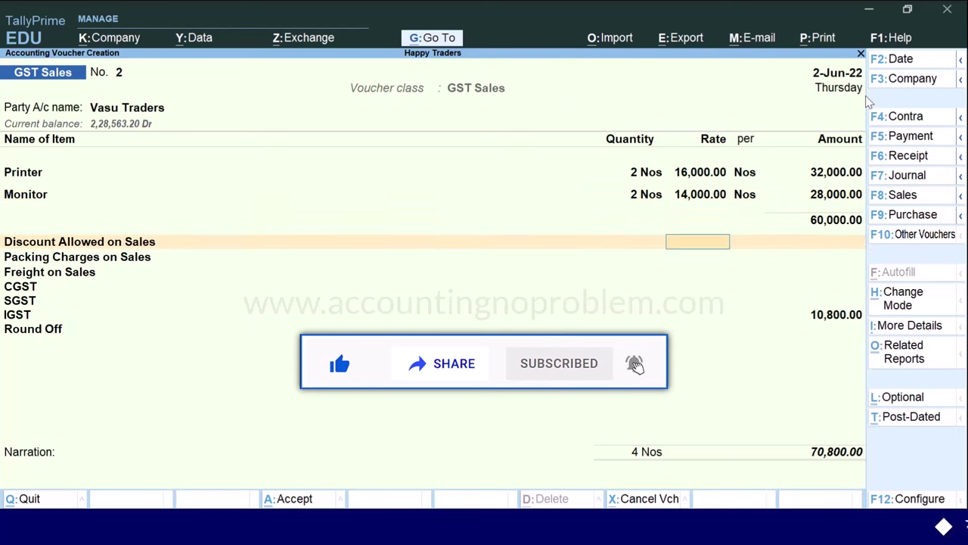
key(Return)
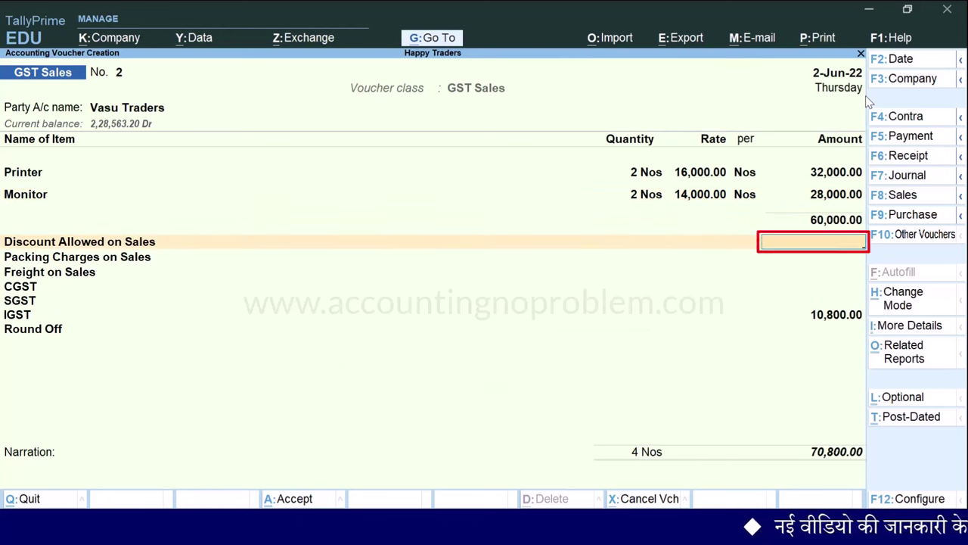
- Leave the discount empty and enter packing charges 51 and freight 100
key(Return)
key(Return)
text(51)
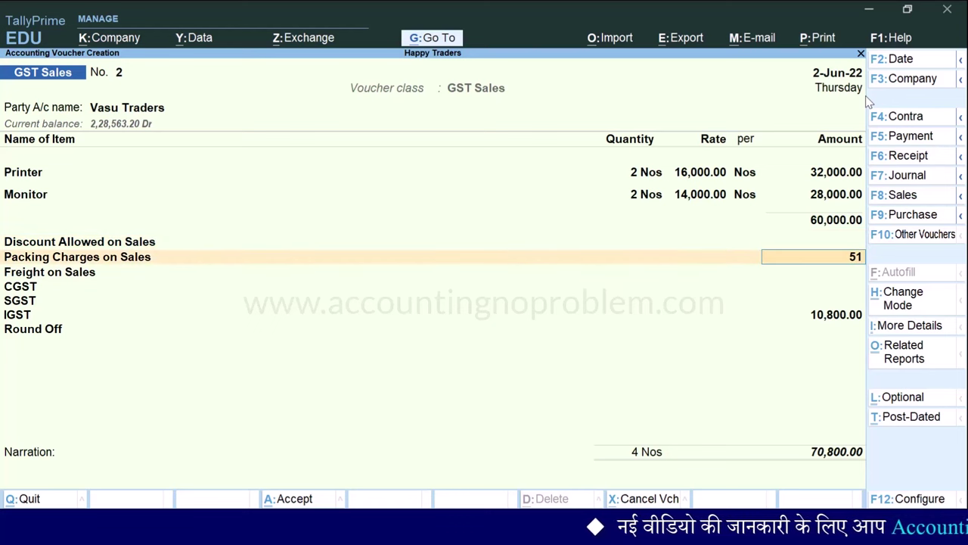
key(Return)
key(Return)
text(100)
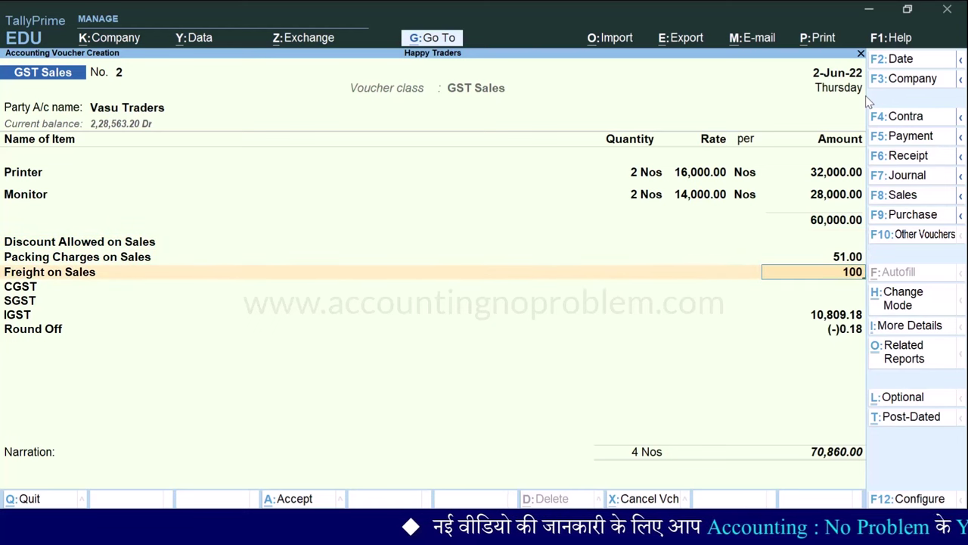
key(Return)
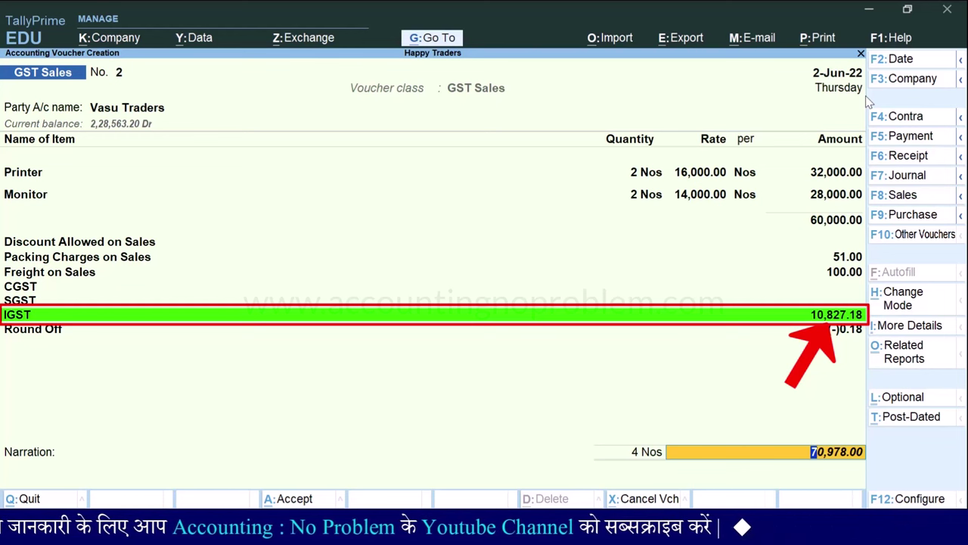
- Accept the 70,978.00 total, add New Ref 2 in bill-wise details, and save
key(Return)
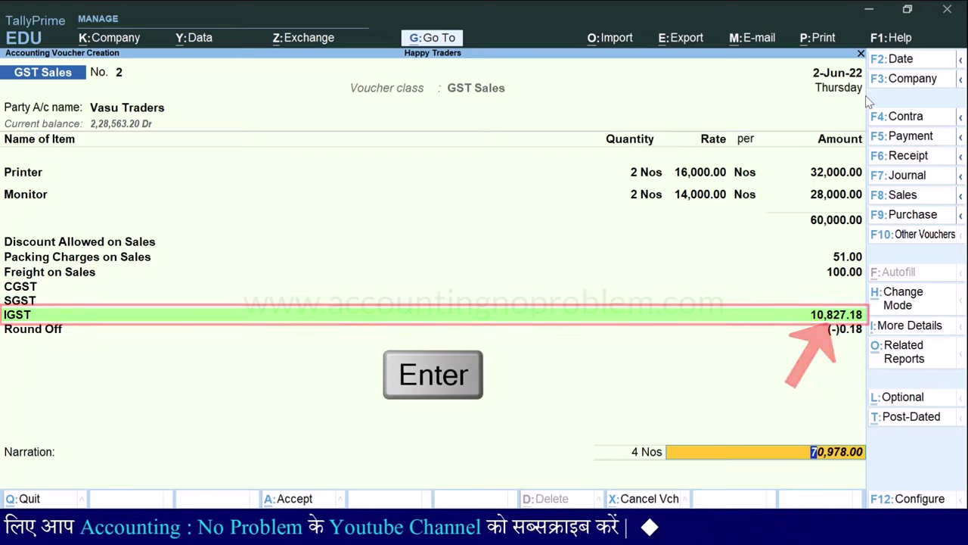
key(Return)
key(Return)
key(Return)
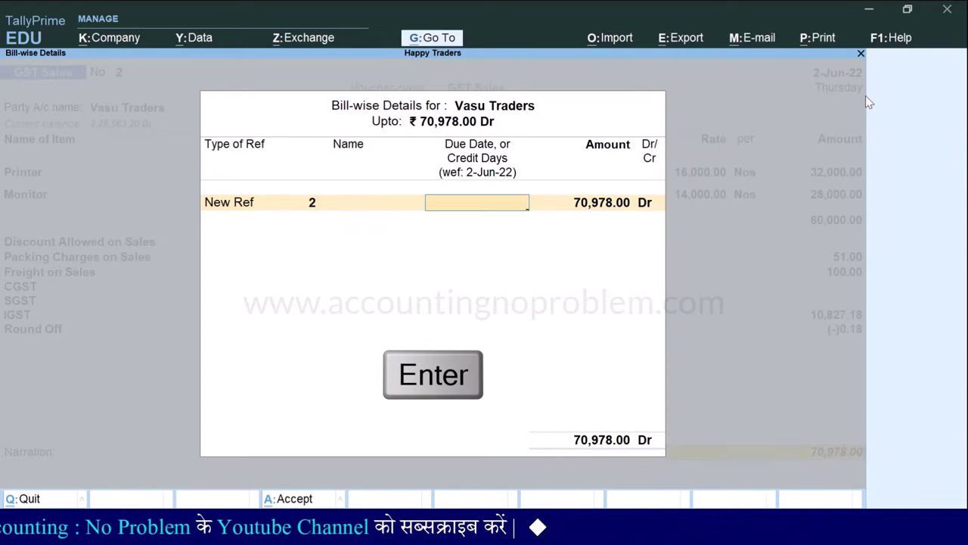
key(Return)
key(Return)
key(Return)
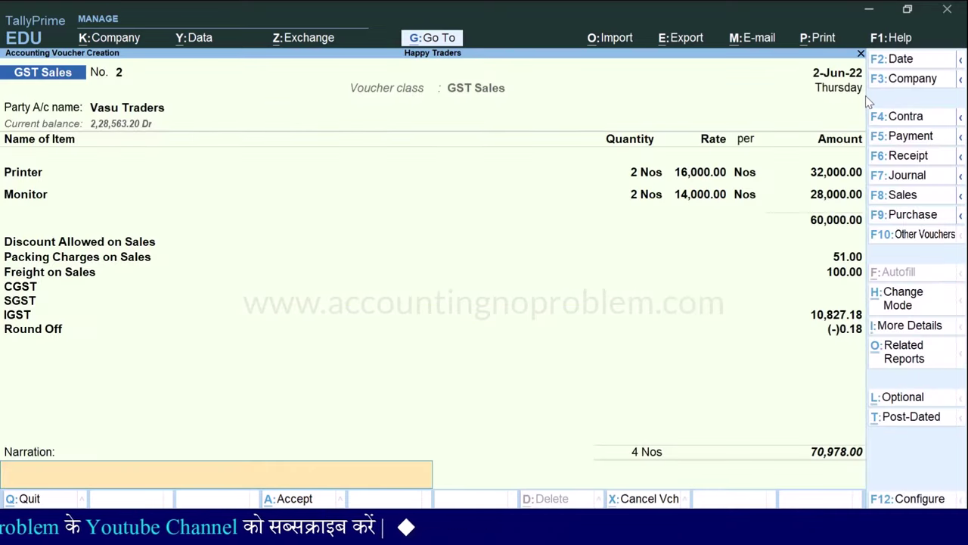
key(Return)
key(Return)
key(Page_Up)
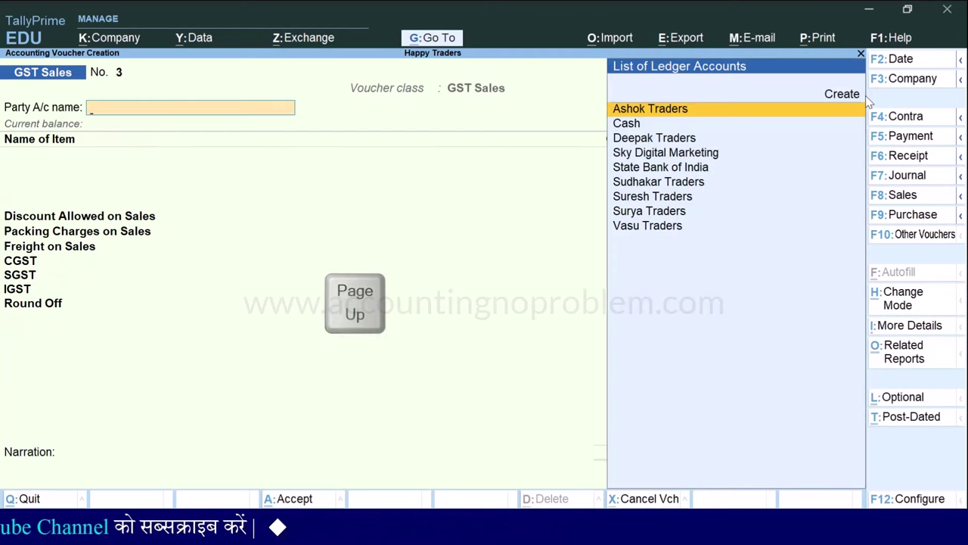
- Preview voucher 2's Tax Invoice zoomed, scroll to the IGST and round-off lines, then exit
key(ctrl+p)
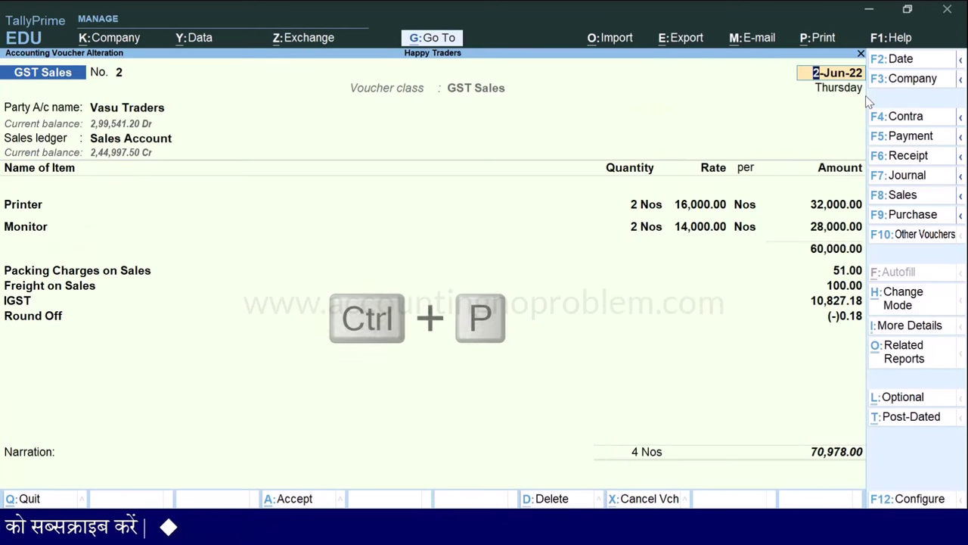
key(i)
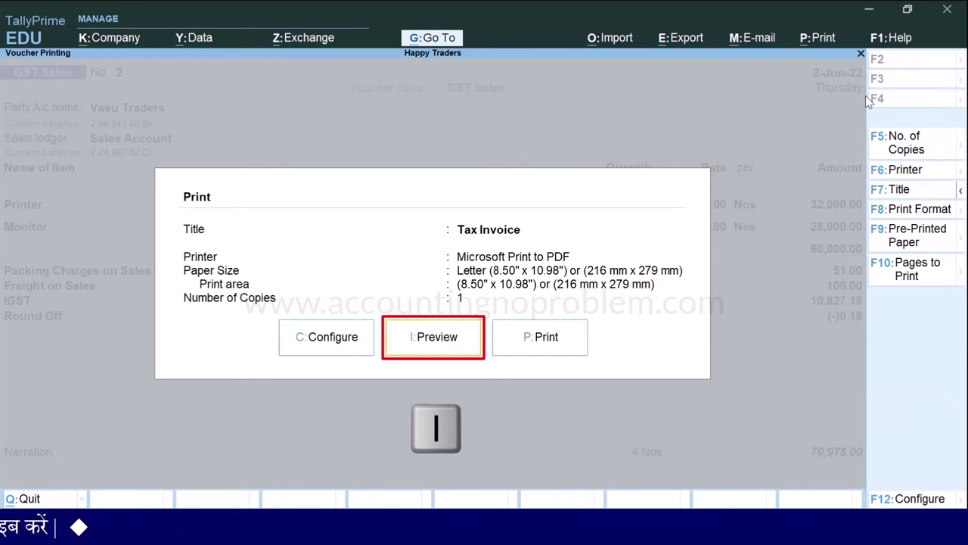
key(alt+z)
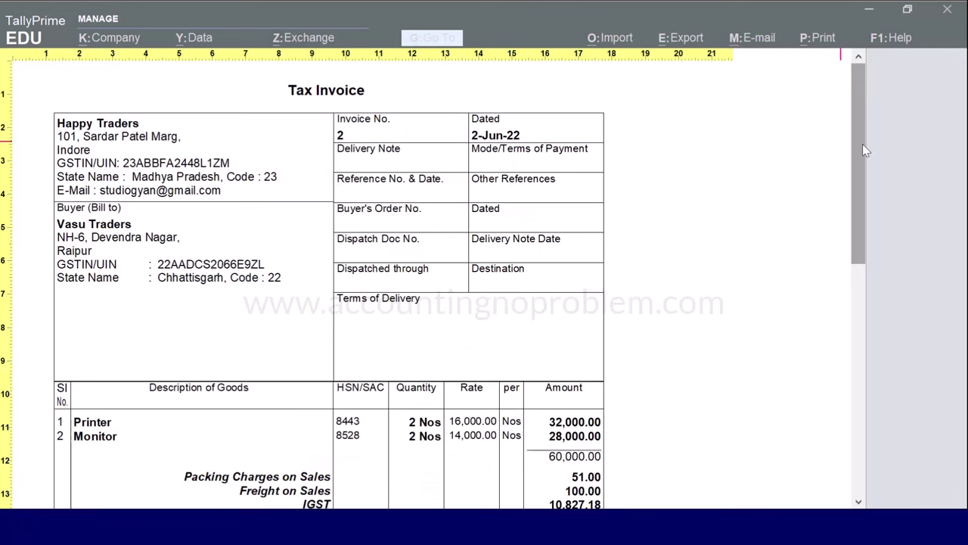
drag(862, 143, 867, 206)
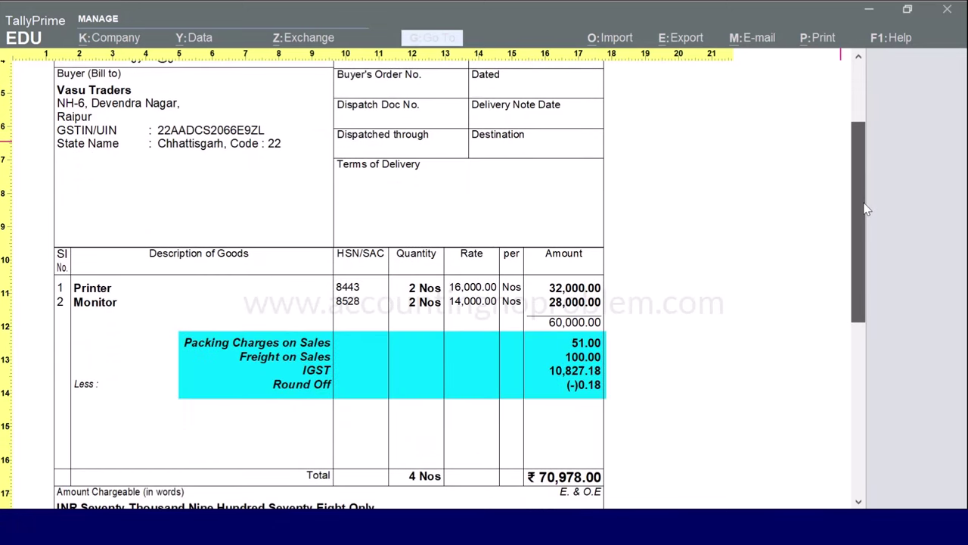
key(Escape)
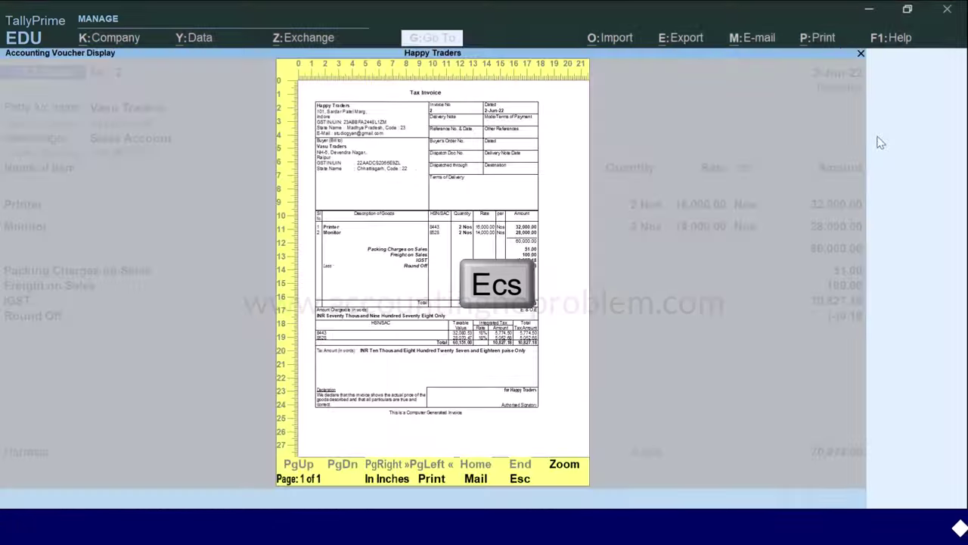
key(Escape)
key(Escape)
key(Escape)
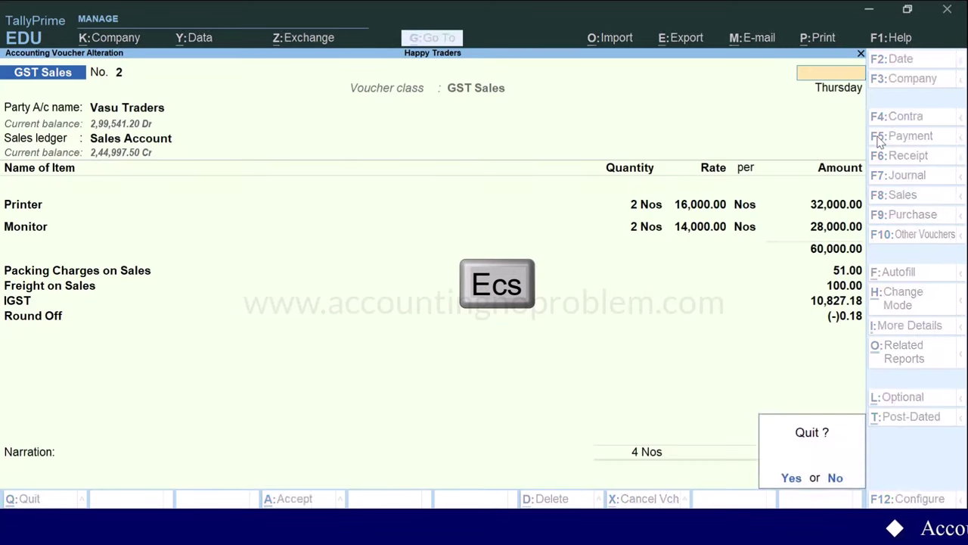
key(Escape)
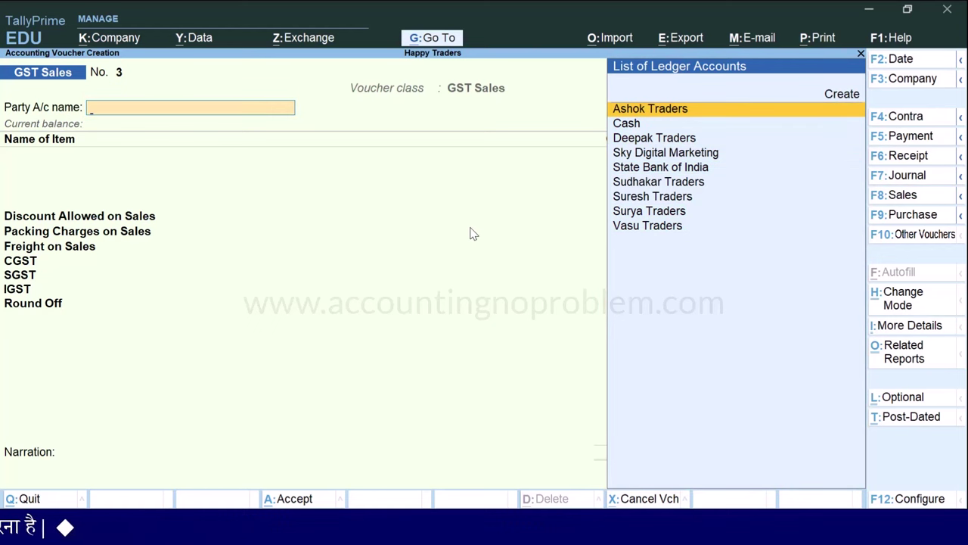
- Alter the GST Sales voucher type via Go To and open its GST Sales class
click(444, 44)
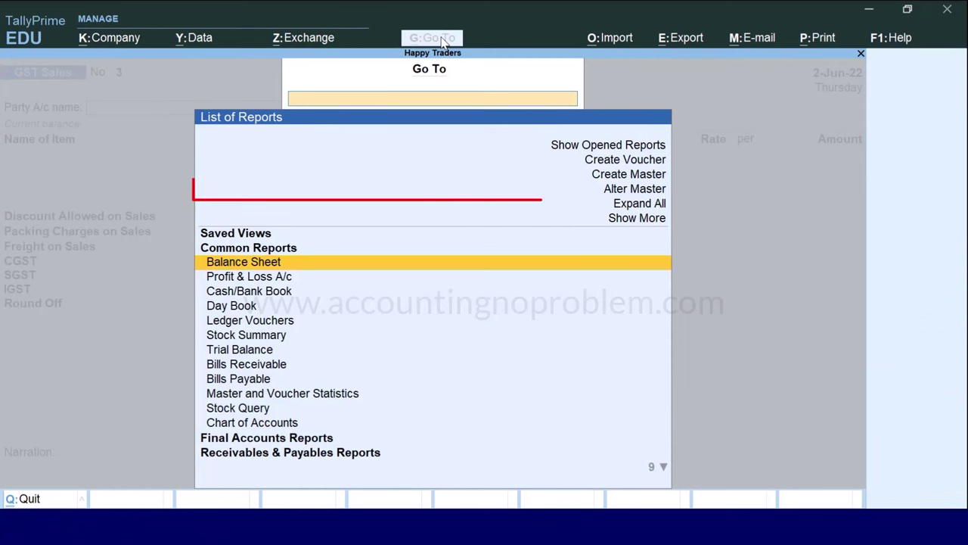
key(Up)
key(Up)
key(Up)
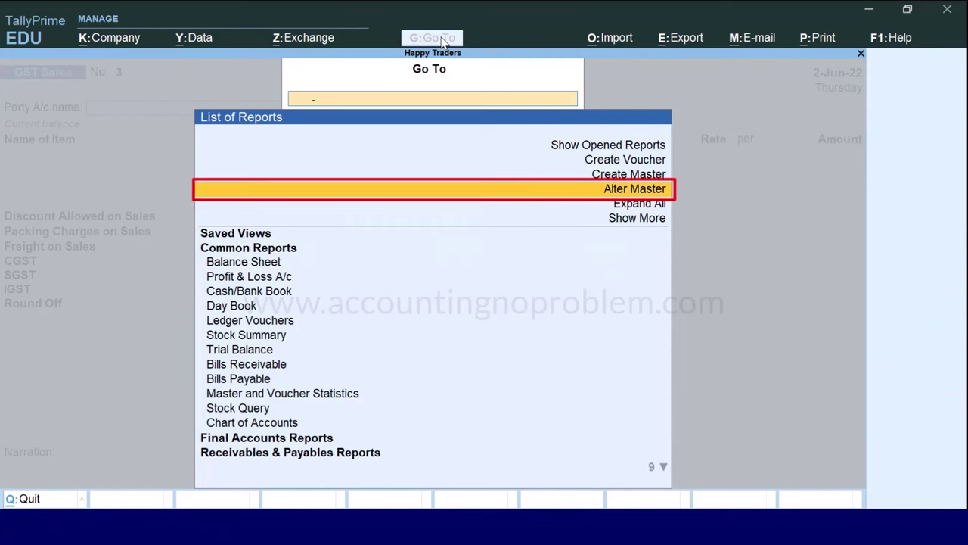
key(Return)
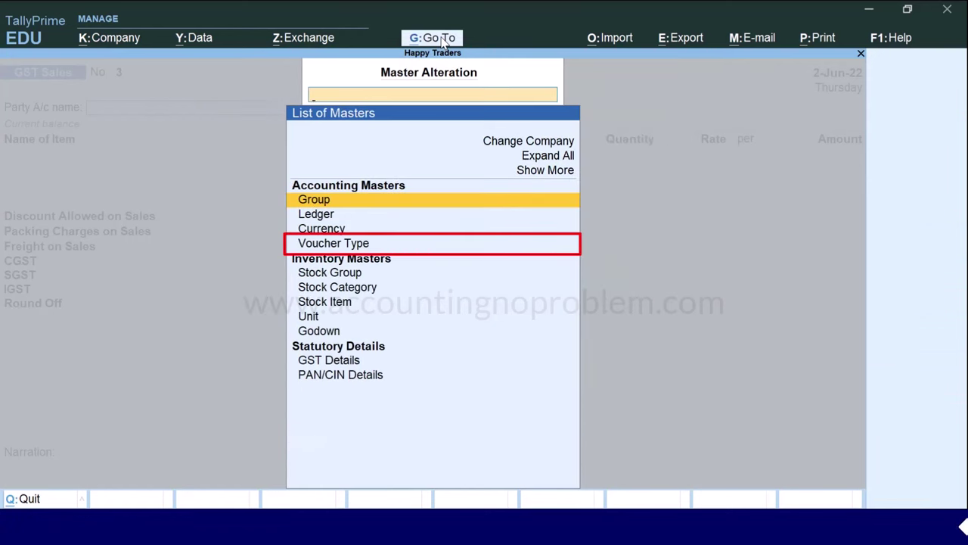
key(Down)
key(Down)
key(Down)
key(Return)
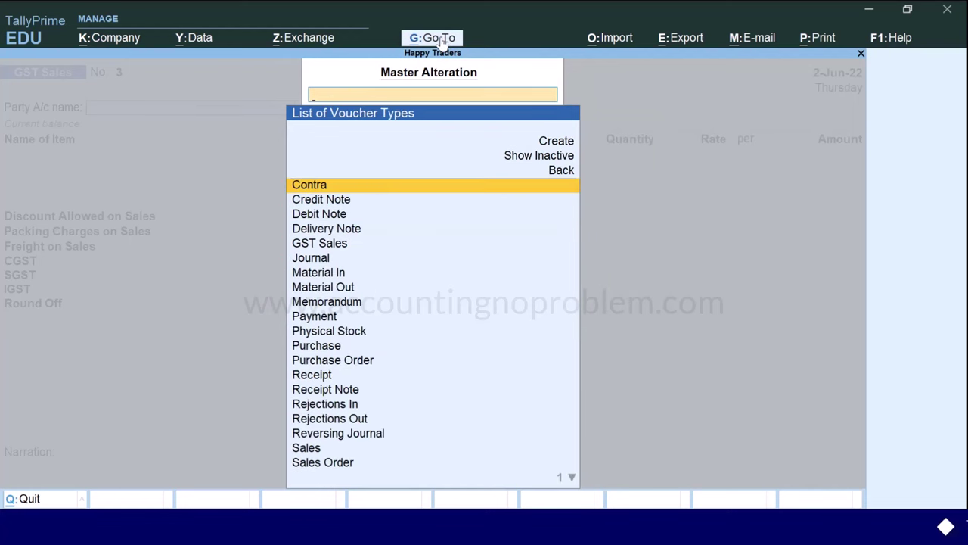
key(Down)
key(Down)
key(Down)
key(Down)
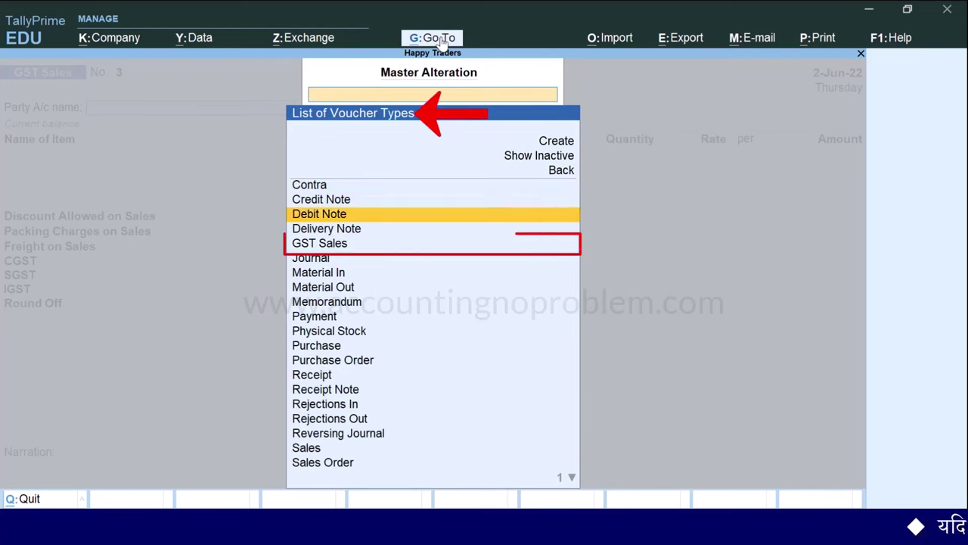
key(Return)
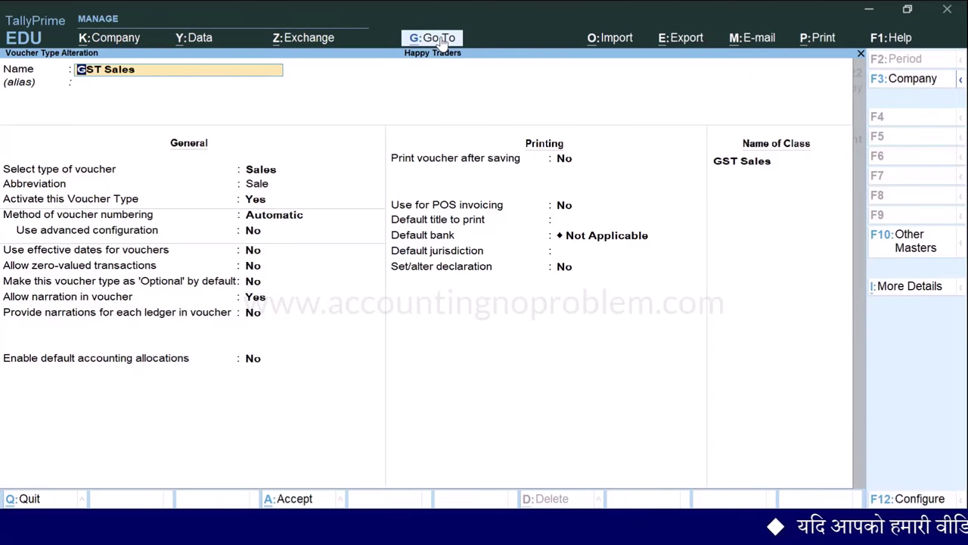
key(Return)
key(Return)
key(Return)
key(Return)
key(Return)
key(Return)
key(Return)
key(Return)
key(Return)
key(Return)
key(Return)
key(Return)
key(Return)
key(Return)
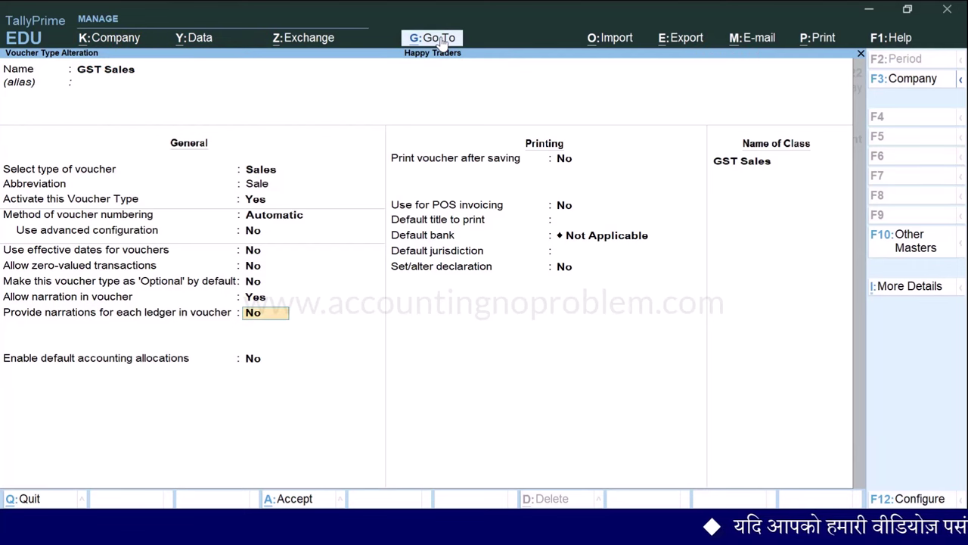
key(Return)
key(Return)
key(Return)
key(Return)
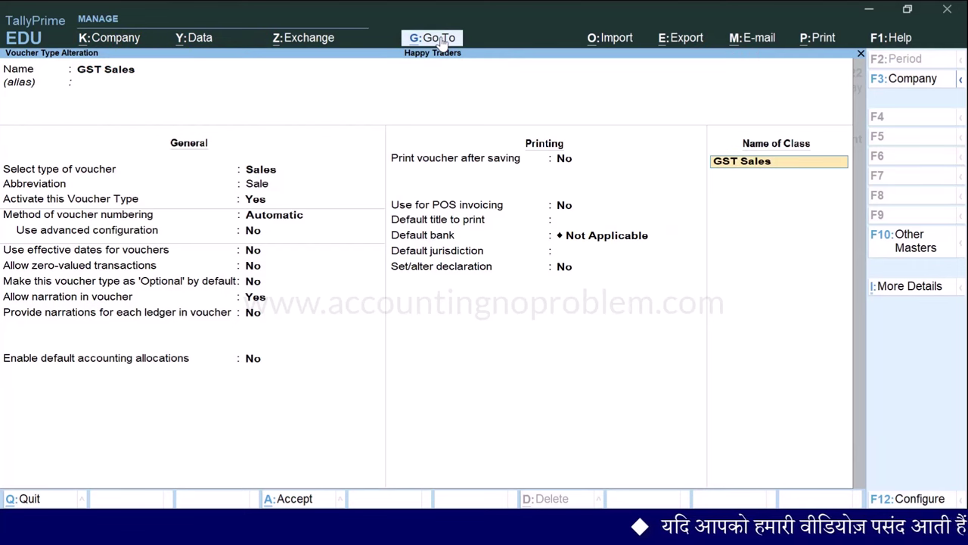
key(Return)
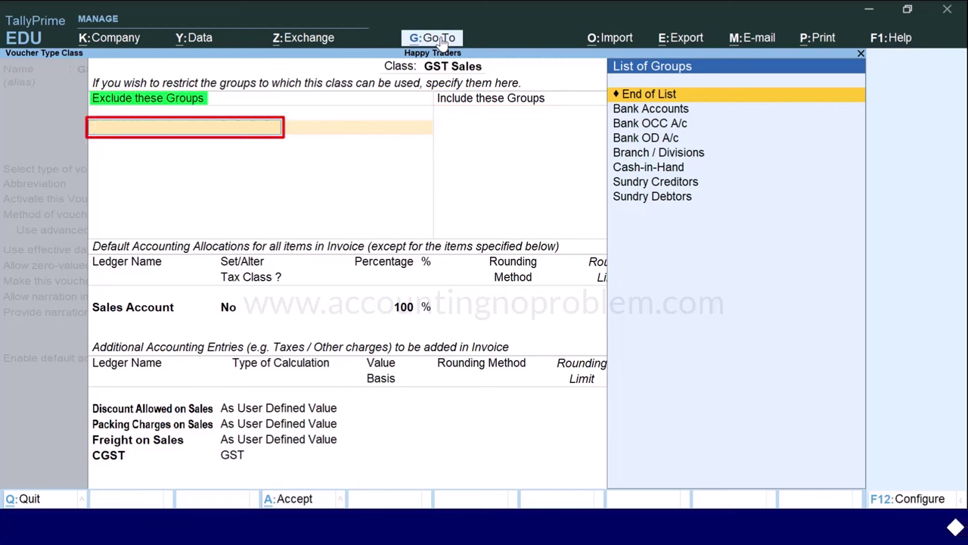
- Exclude Sundry Creditors, save the class and voucher type, and return to voucher No. 3
text(S)
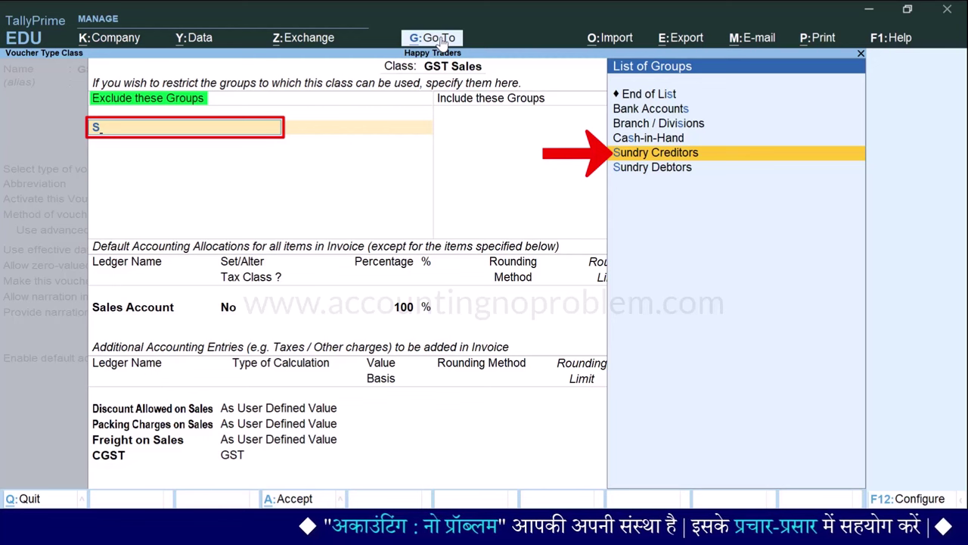
key(Return)
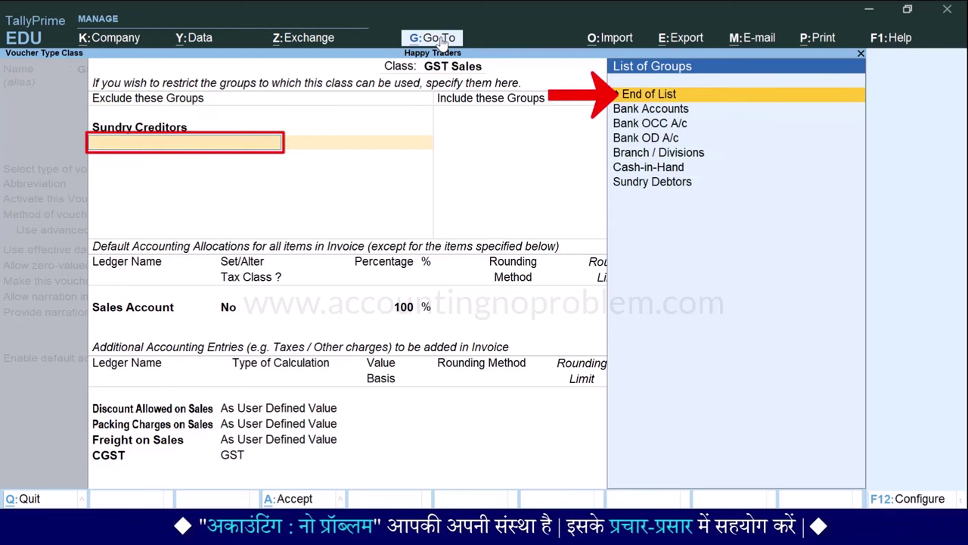
key(Return)
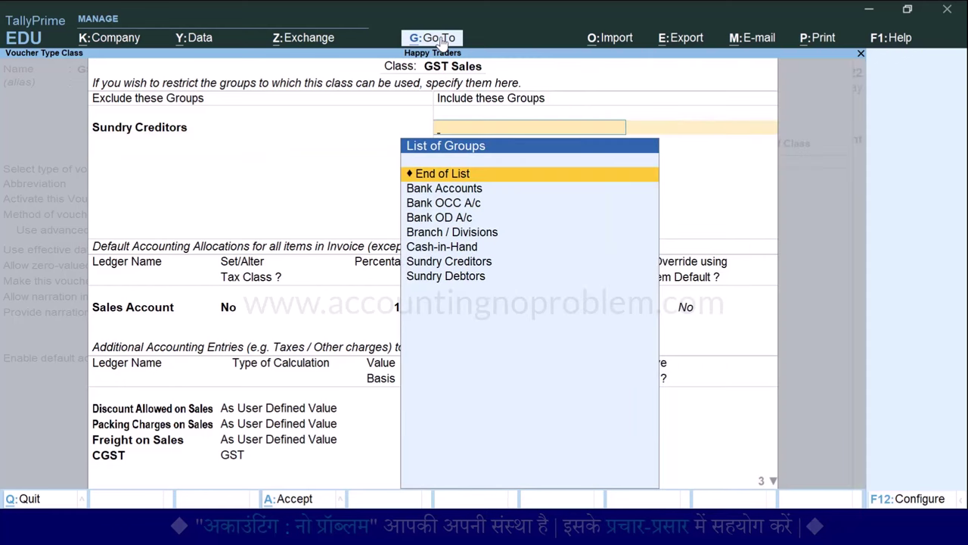
key(ctrl+a)
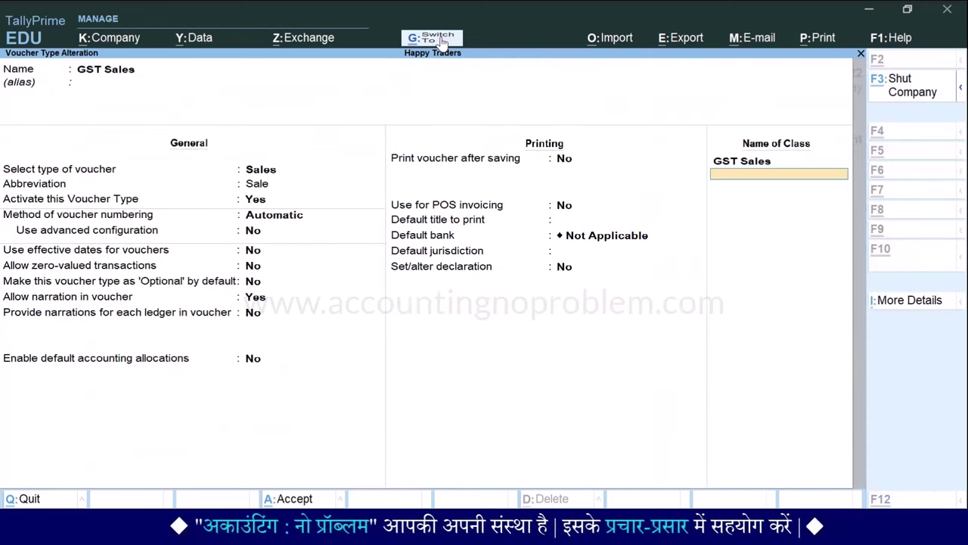
key(ctrl+a)
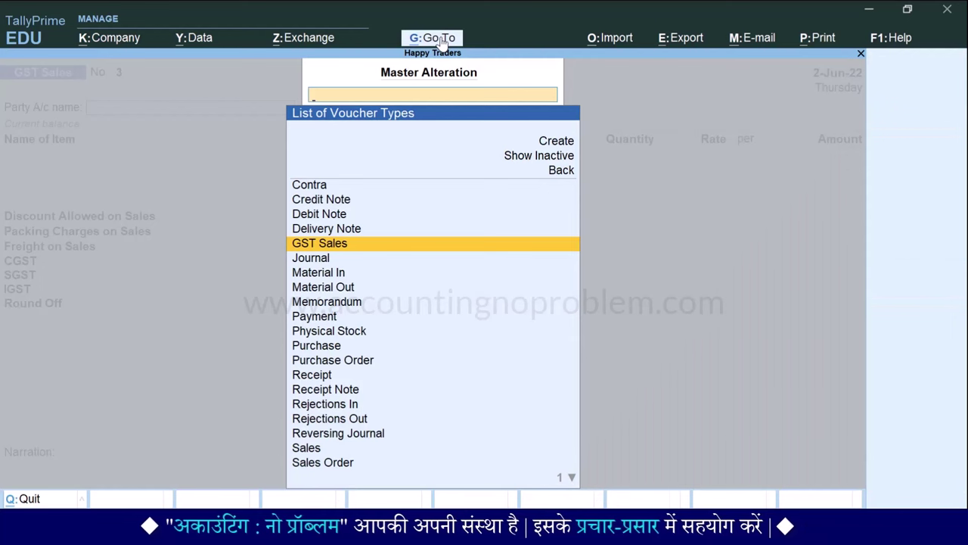
key(Escape)
key(Escape)
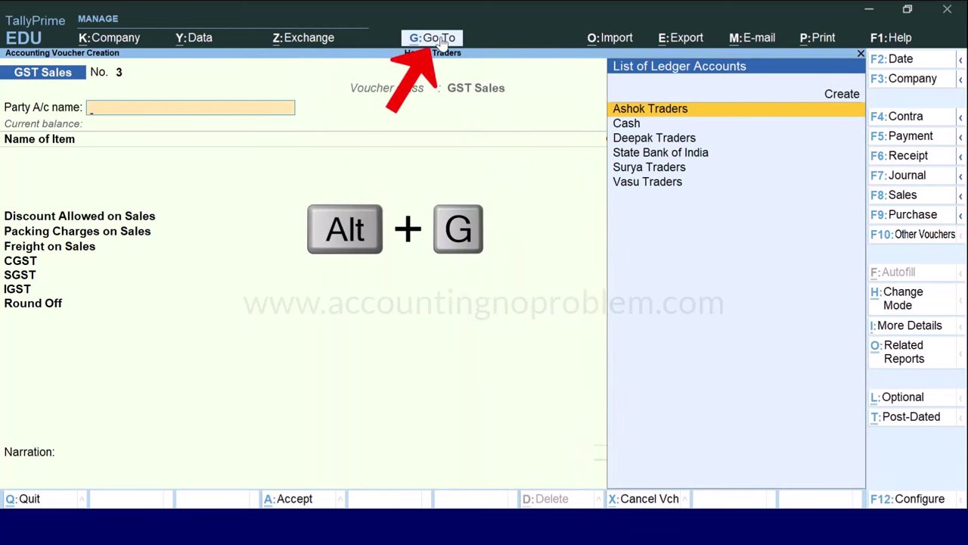
- Open the GST Sales voucher type for alteration via Alter Master
key(alt+g)
key(Up)
key(Up)
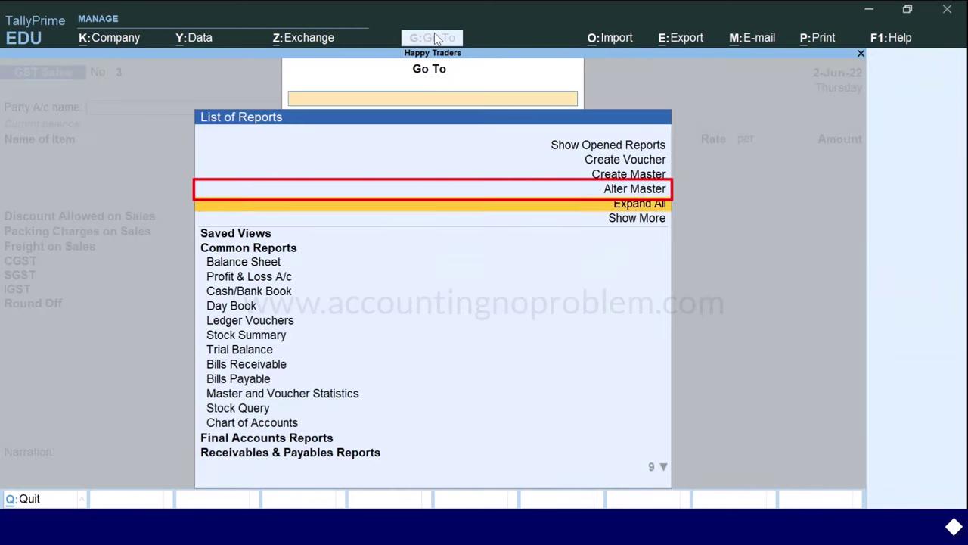
key(Up)
key(Return)
key(Down)
key(Down)
key(Down)
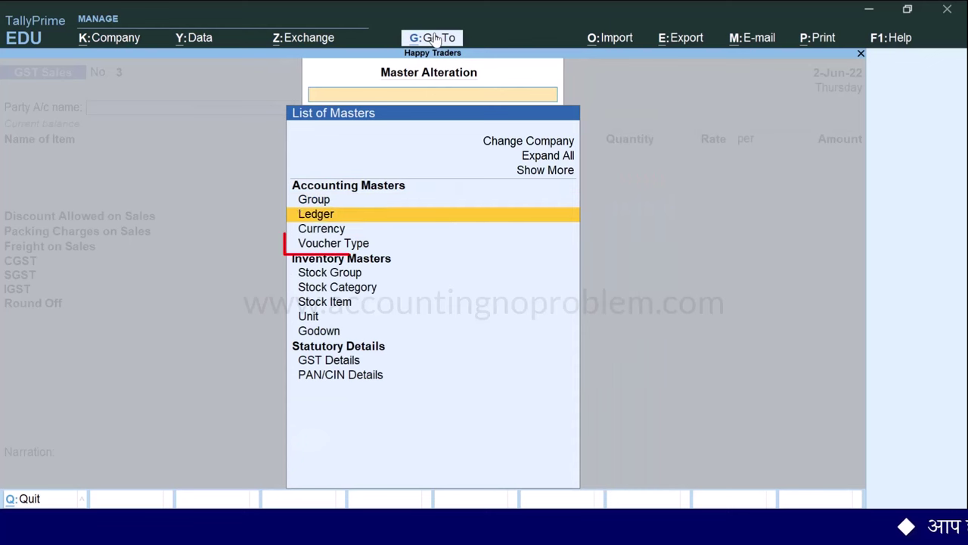
key(Return)
key(Down)
key(Down)
key(Down)
key(Down)
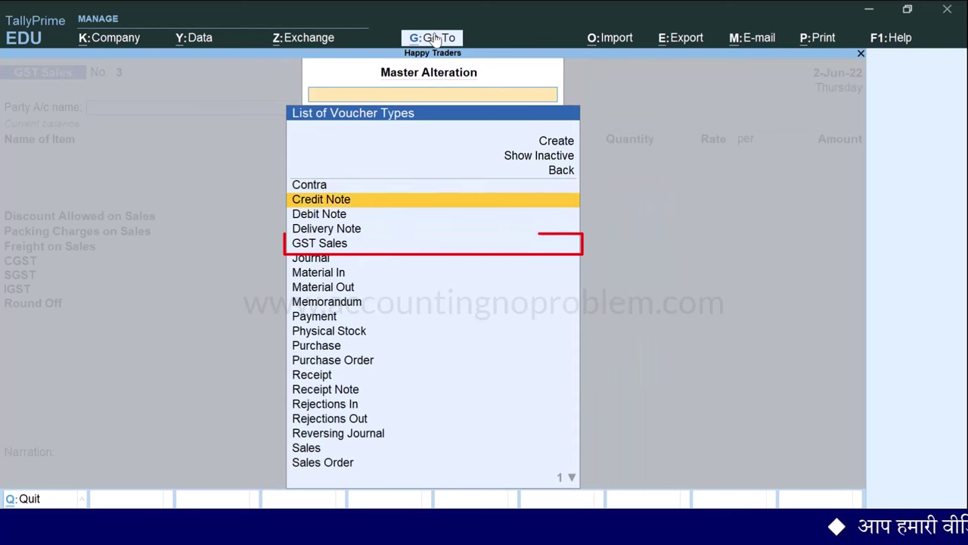
key(Return)
- Remove Sundry Creditors from the class's excluded groups, leaving that list empty
key(Return)
key(Return)
key(Return)
key(Return)
key(Return)
key(Return)
key(Return)
key(Return)
key(Return)
key(Return)
key(Return)
key(Return)
key(Return)
key(Return)
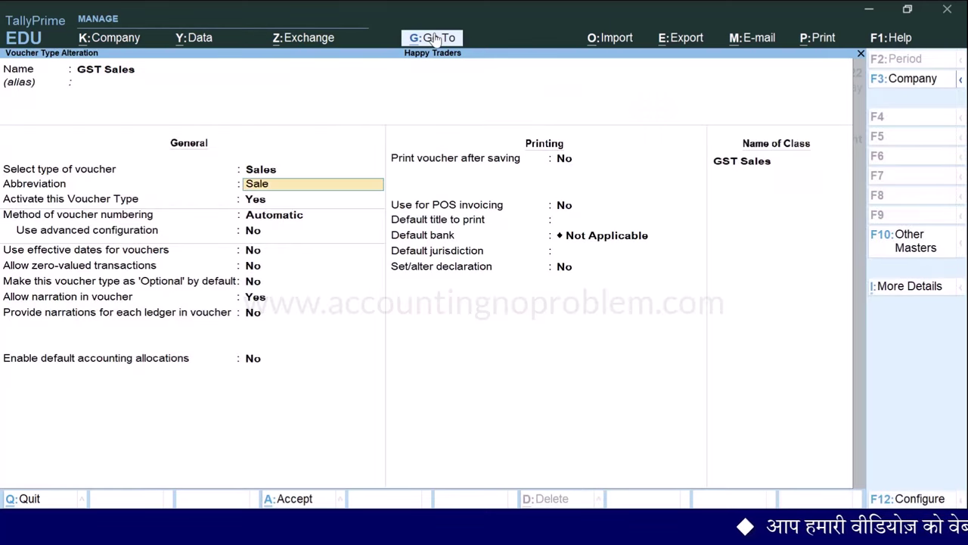
key(Return)
key(Return)
key(Return)
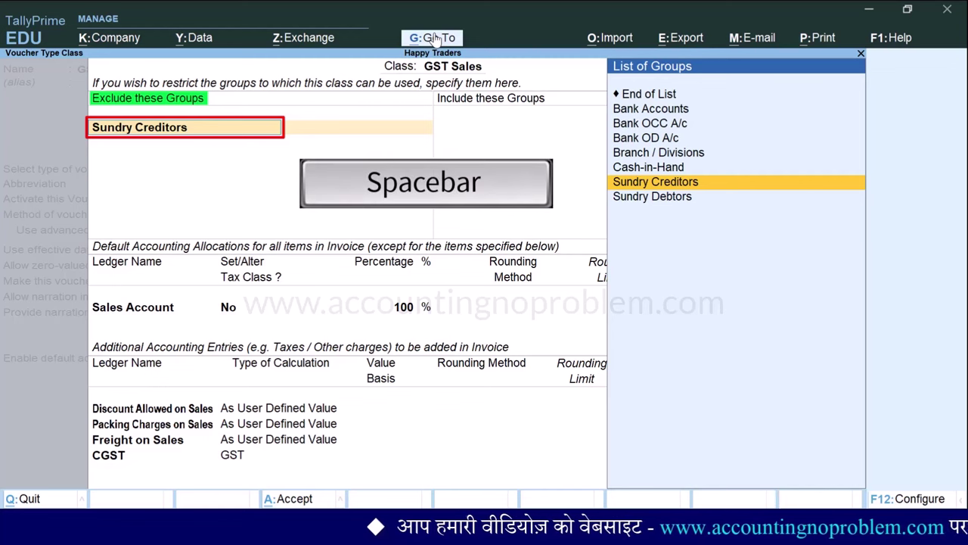
key(space)
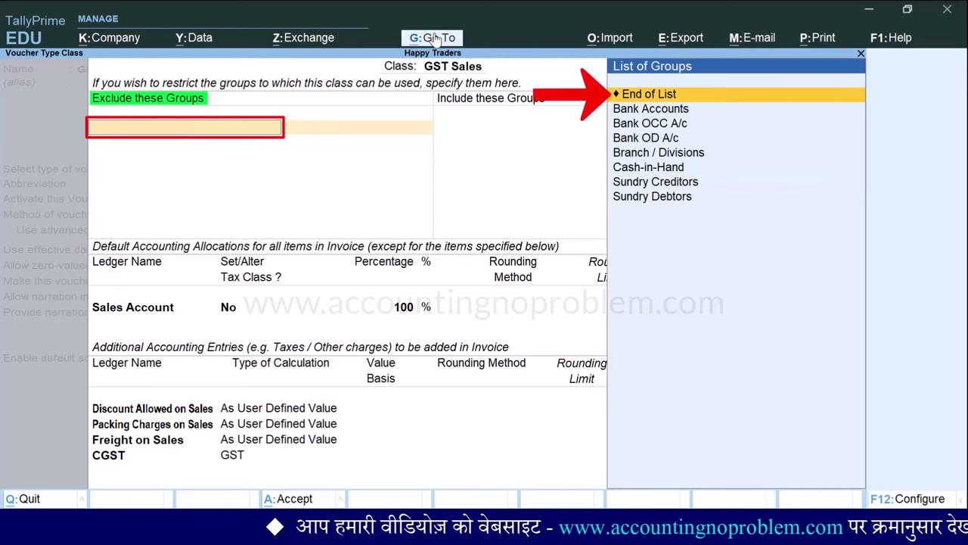
key(Return)
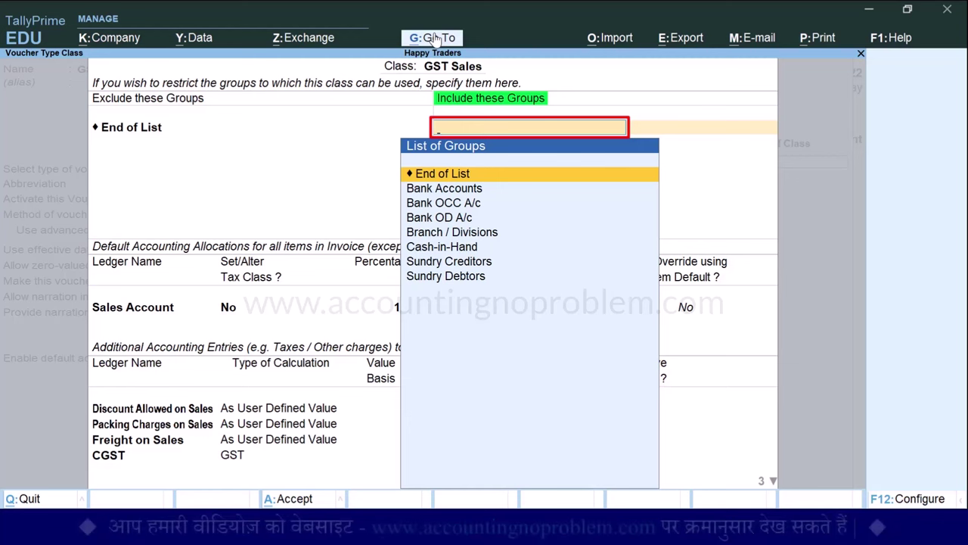
- Include only Sundry Debtors, Cash-in-Hand and Bank Accounts in the GST Sales class groups
text(S)
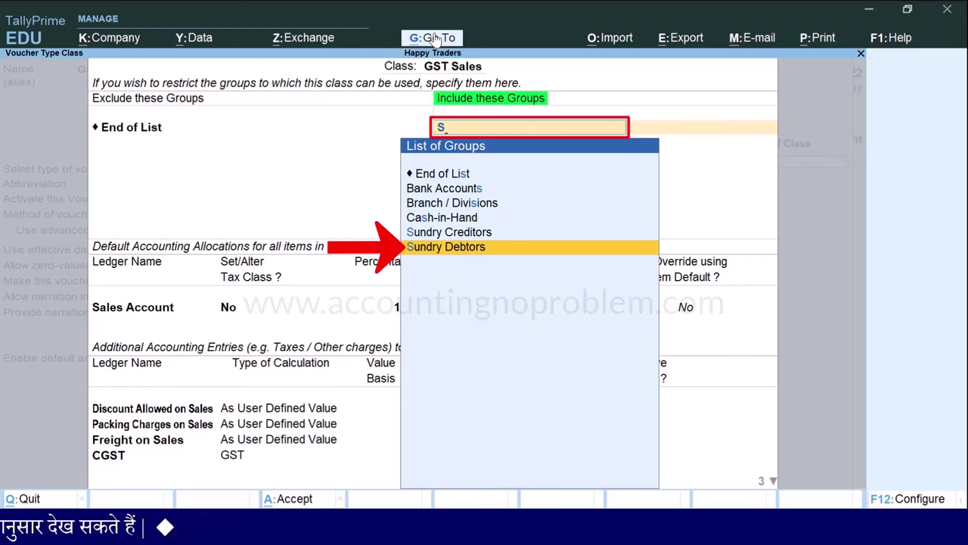
key(Return)
text(C)
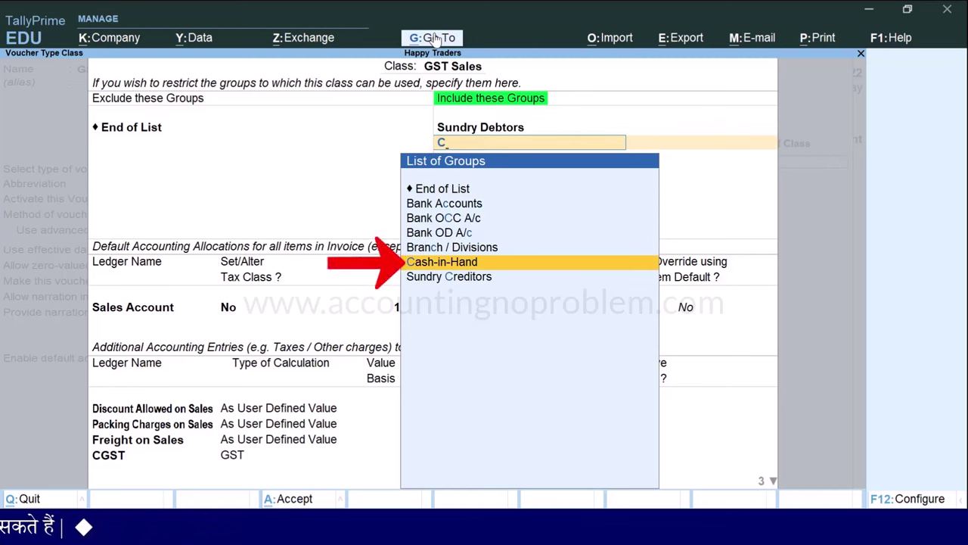
key(Return)
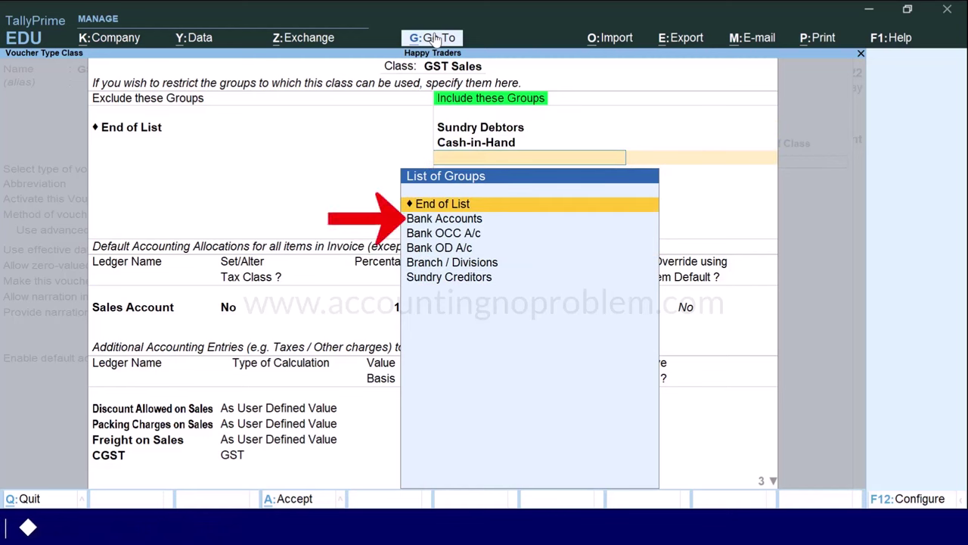
key(Down)
key(Return)
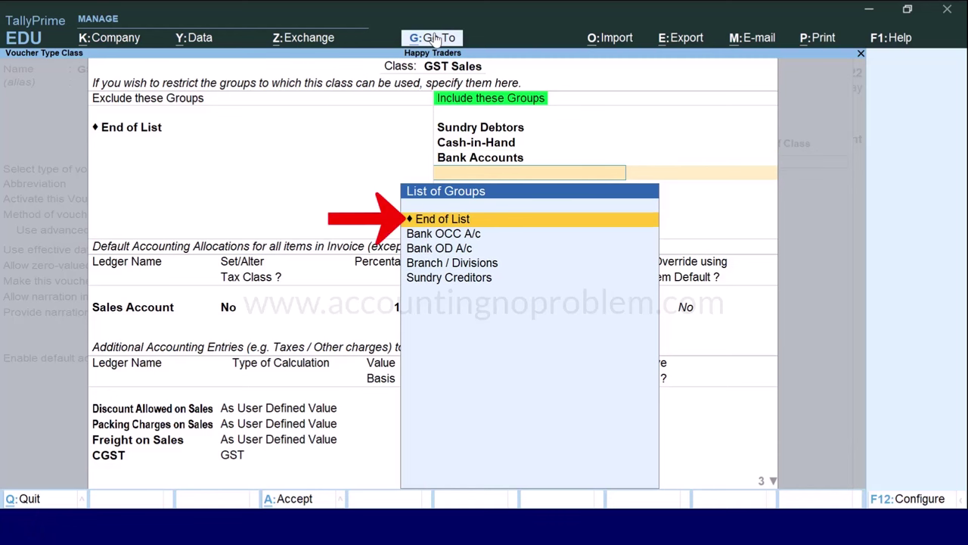
key(Return)
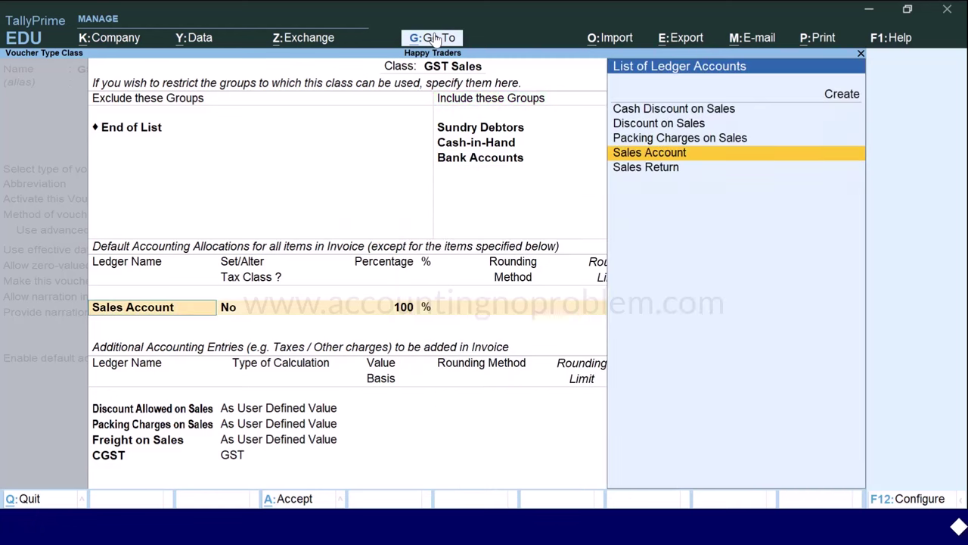
- Save the class and GST Sales voucher type, then return to voucher No. 3
key(ctrl+a)
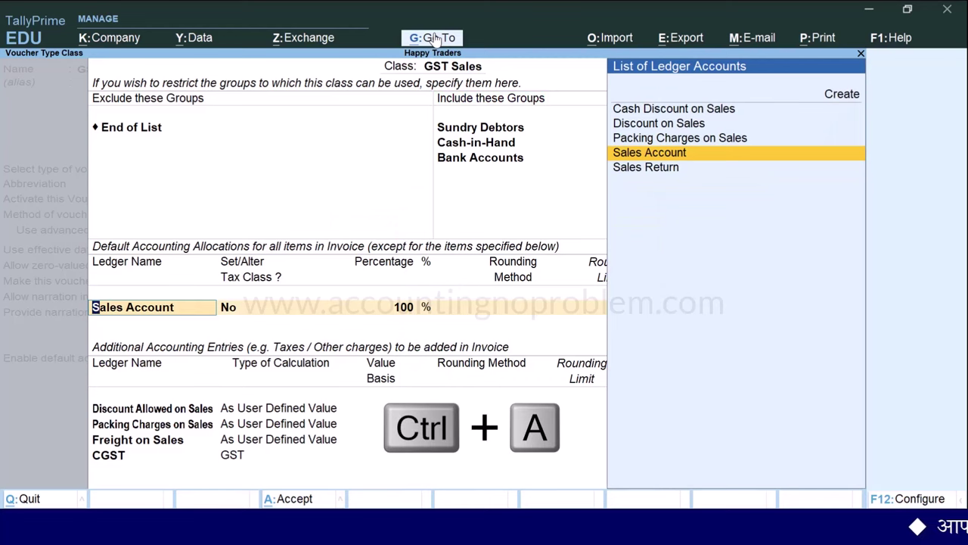
key(ctrl+a)
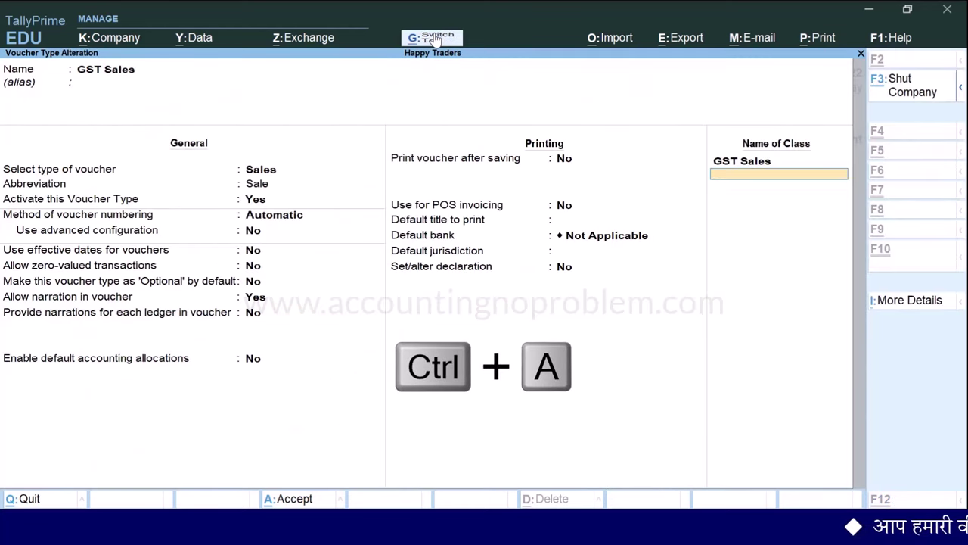
key(Escape)
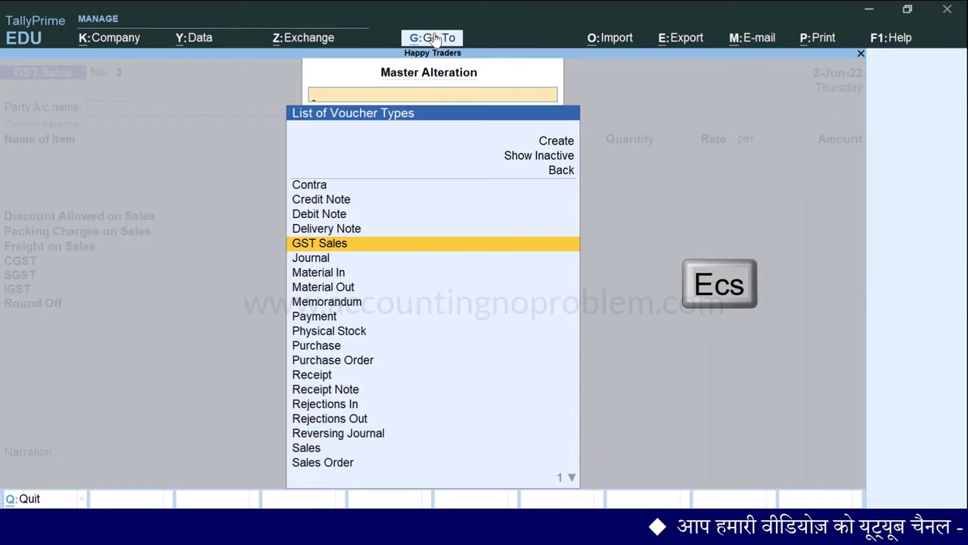
key(Escape)
key(Escape)
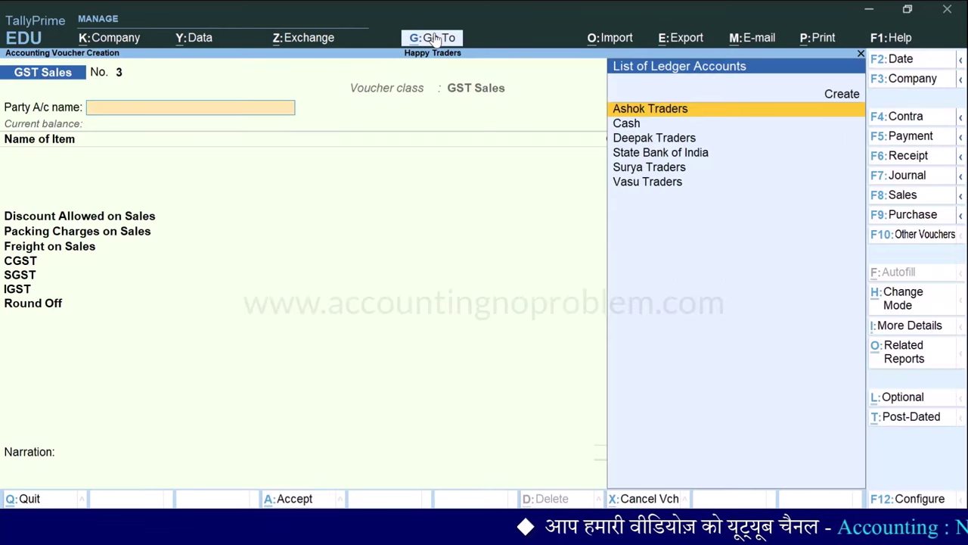
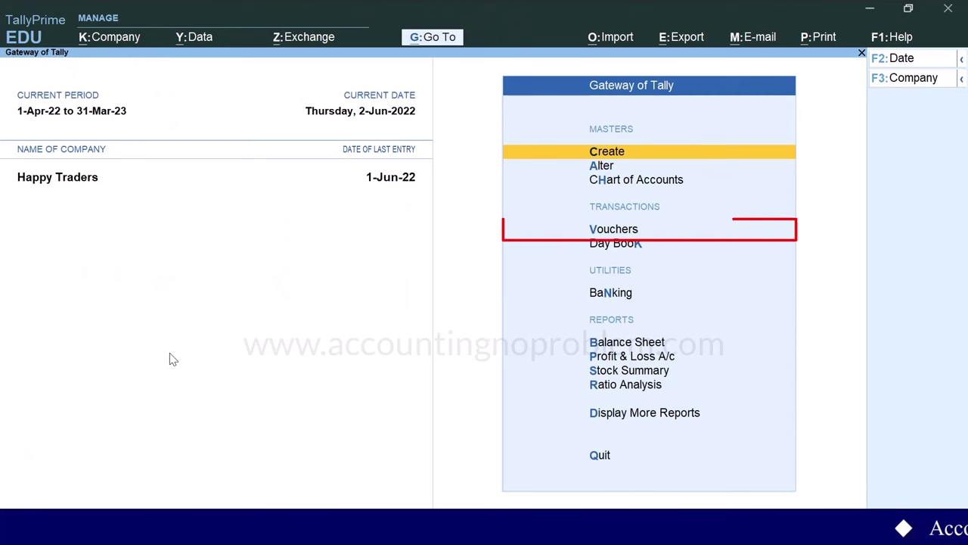
- Open voucher entry from Gateway of Tally and switch the voucher type to Sales
key(v)
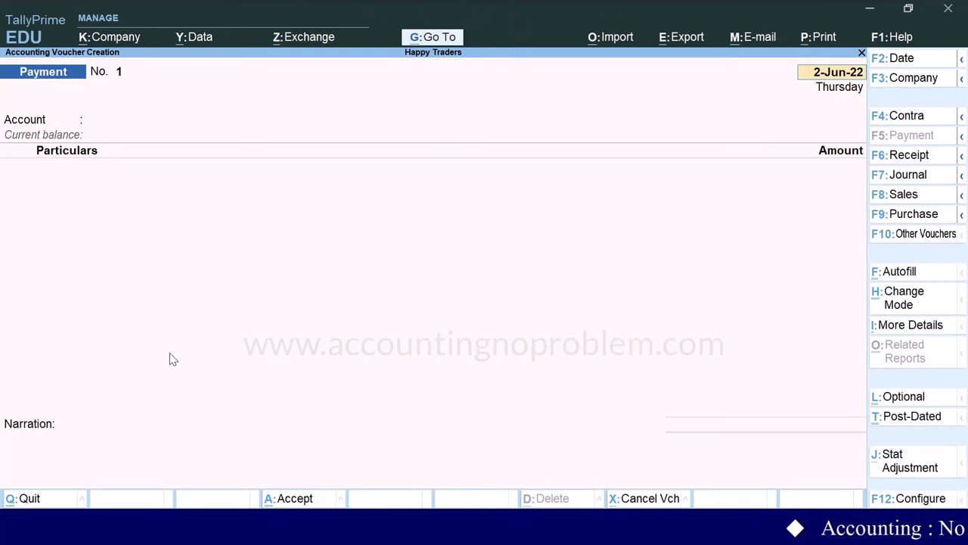
key(F8)
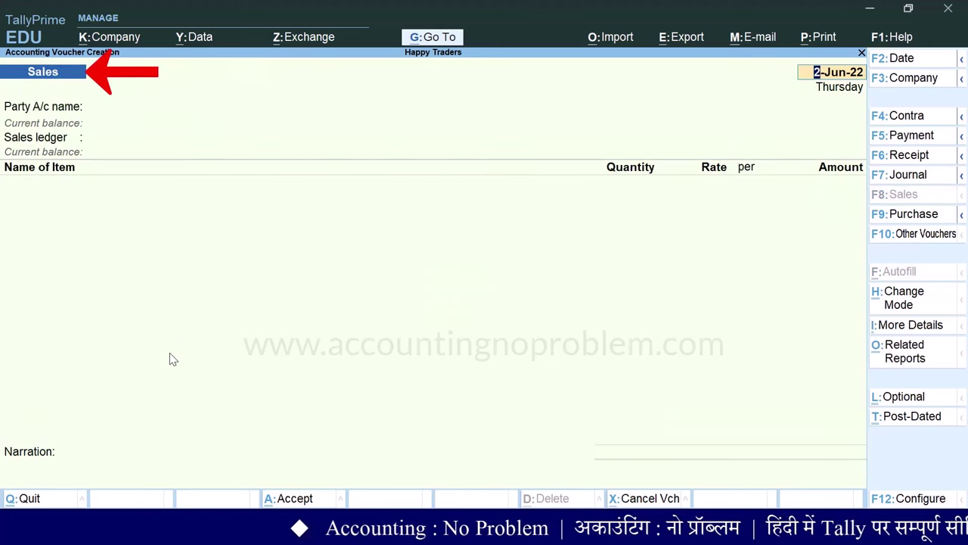
- Set 'Provide Rate Inclusive of Tax for Stock Items' to Yes in voucher configuration and accept
key(F12)
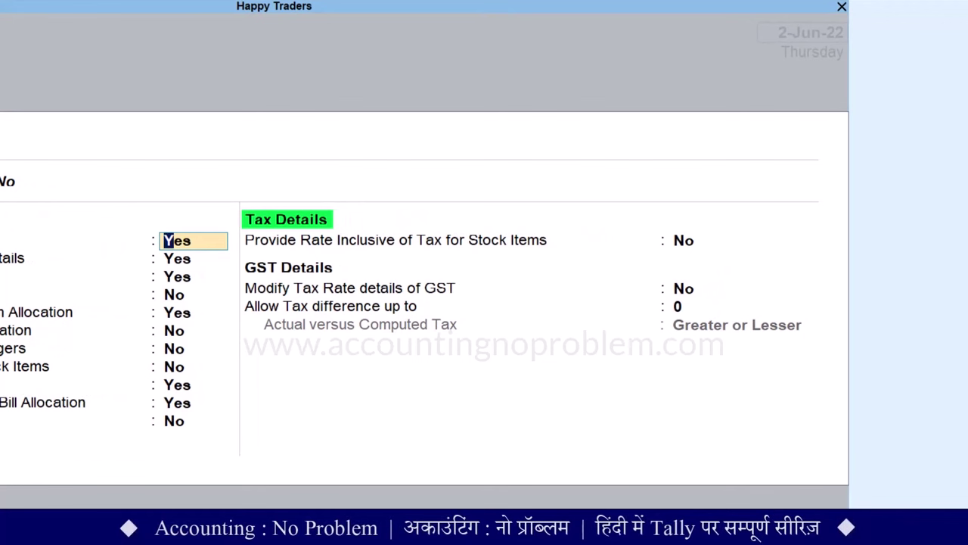
key(Return)
key(Return)
key(Return)
key(Return)
key(Return)
key(Return)
key(Return)
key(Return)
key(Return)
key(Return)
key(Return)
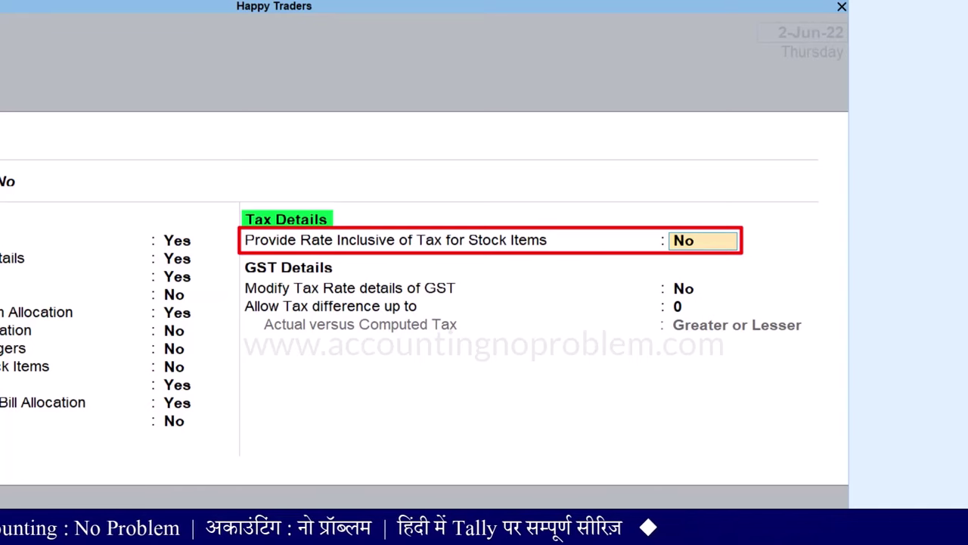
text(yes)
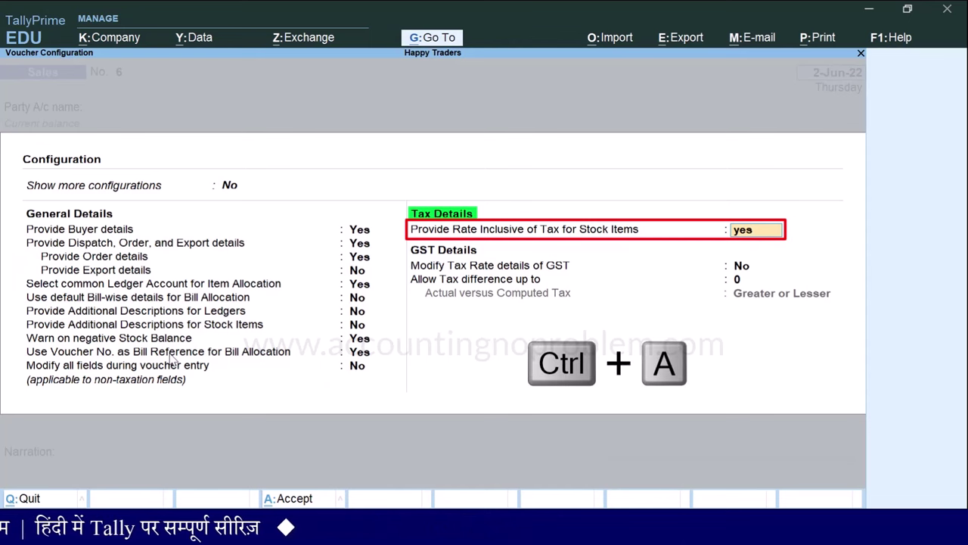
key(ctrl+a)
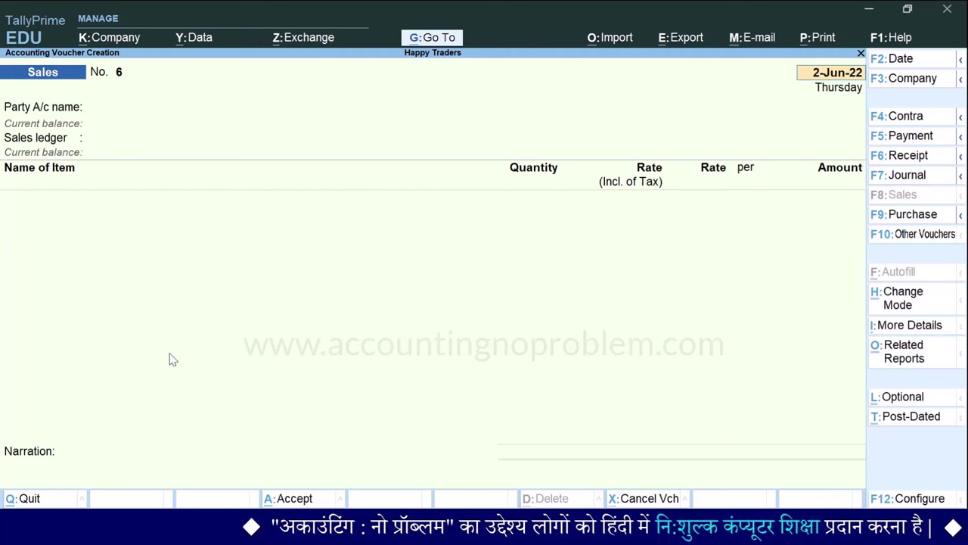
- Date the voucher 1-Jul-22 with Cash as both party account and mode of payment
text(1.7)
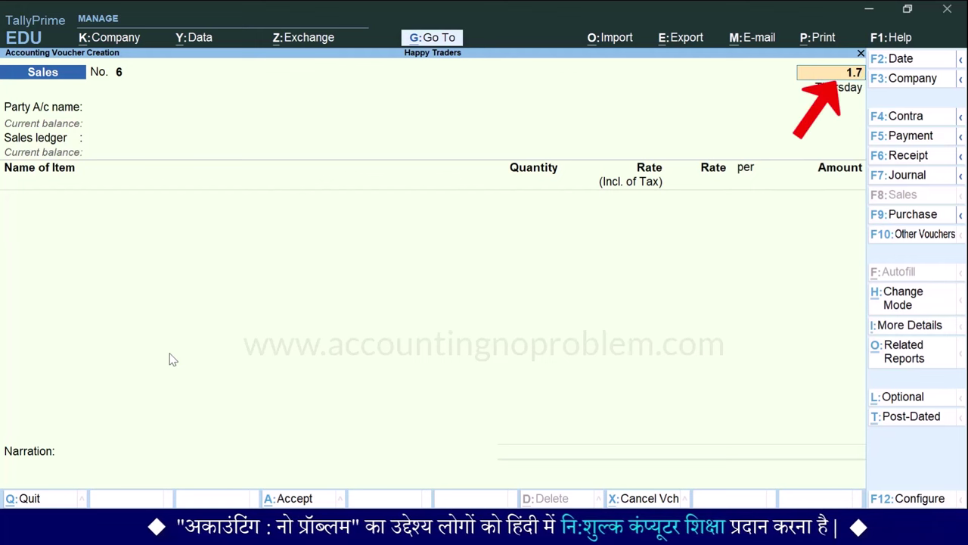
key(Return)
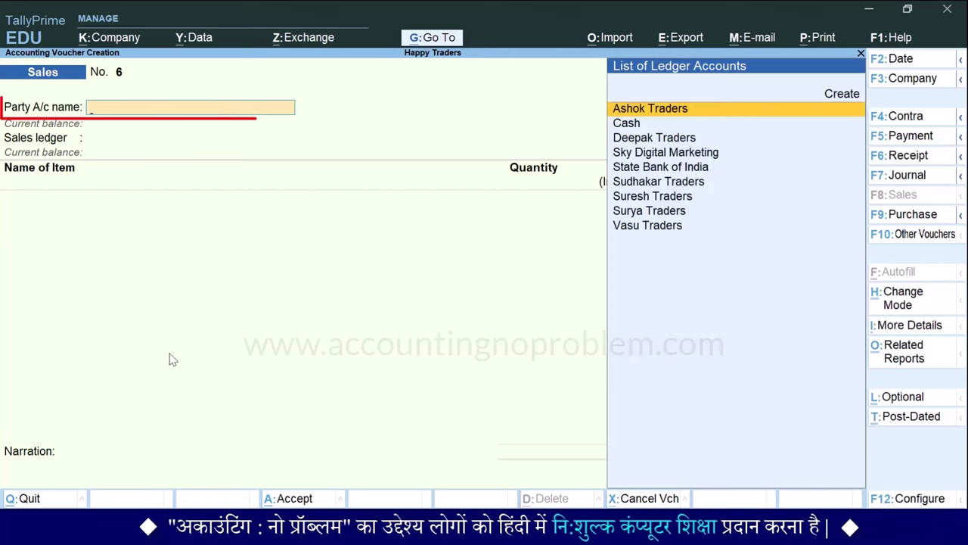
key(Down)
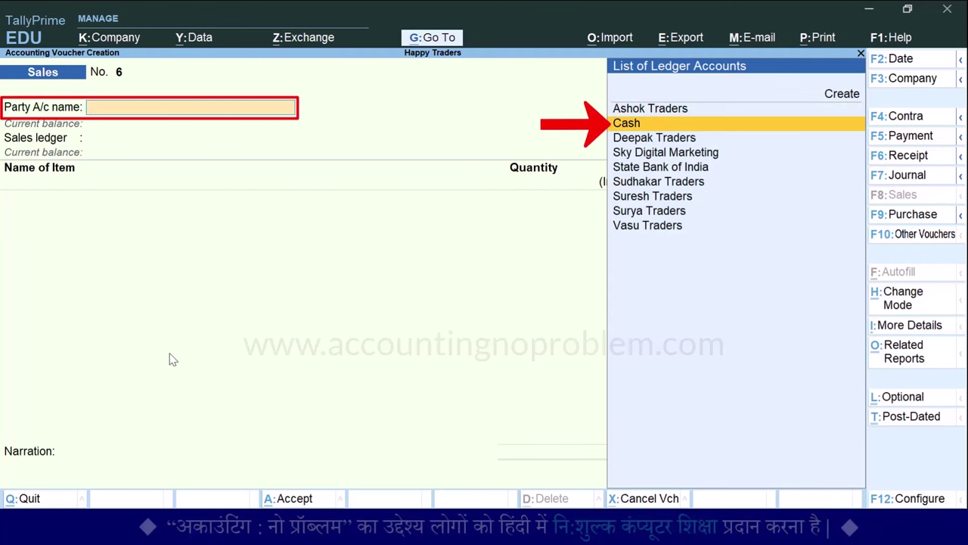
key(Return)
key(Return)
key(Return)
key(Return)
key(Return)
key(Return)
key(Return)
key(Return)
key(Return)
key(Return)
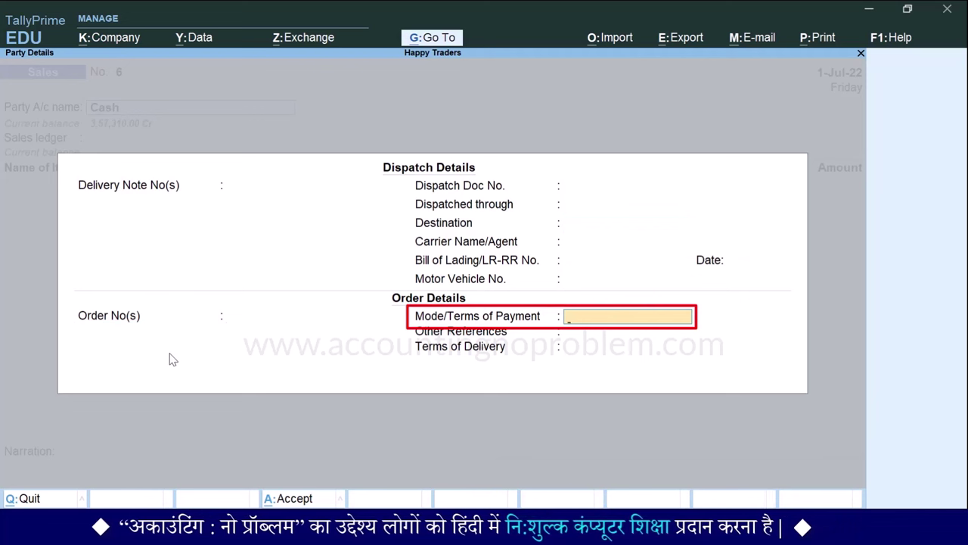
text(Cash)
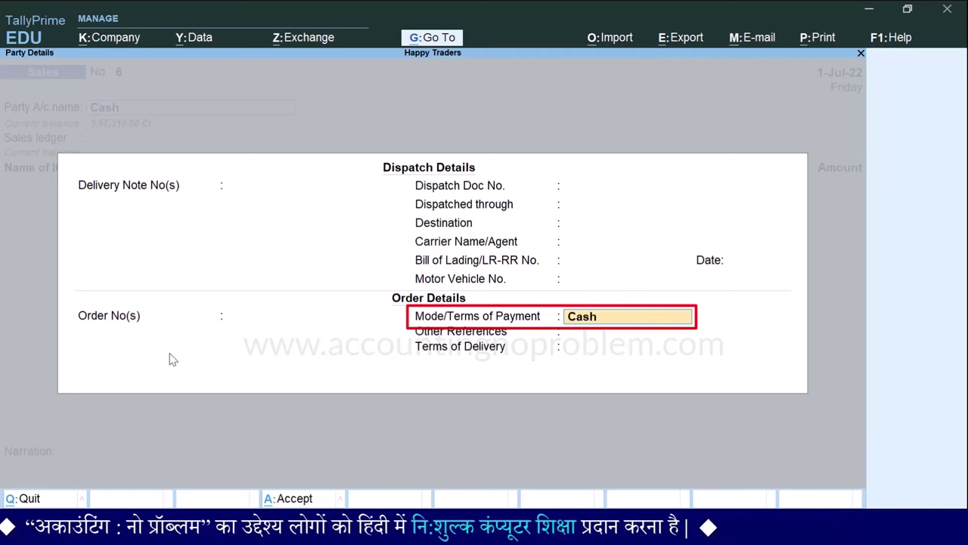
key(Return)
key(Return)
key(Return)
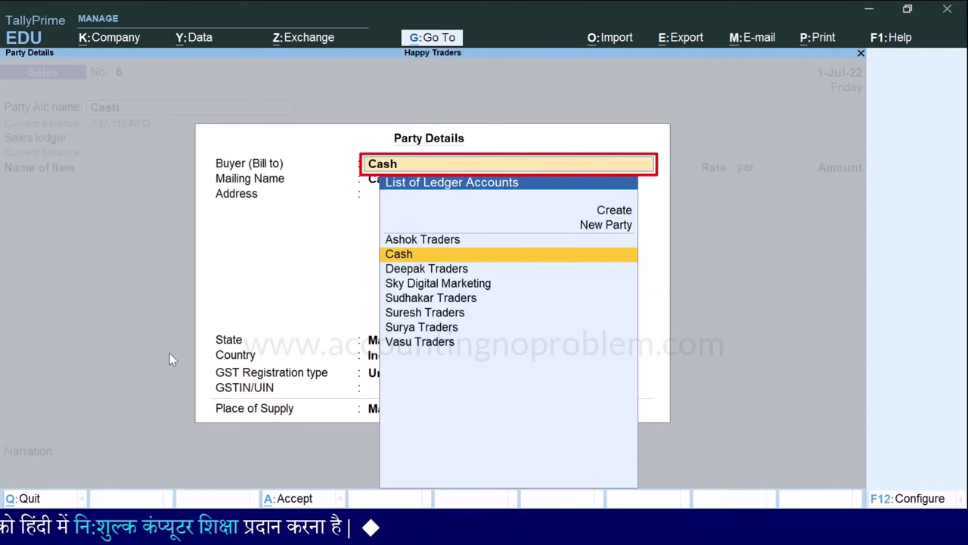
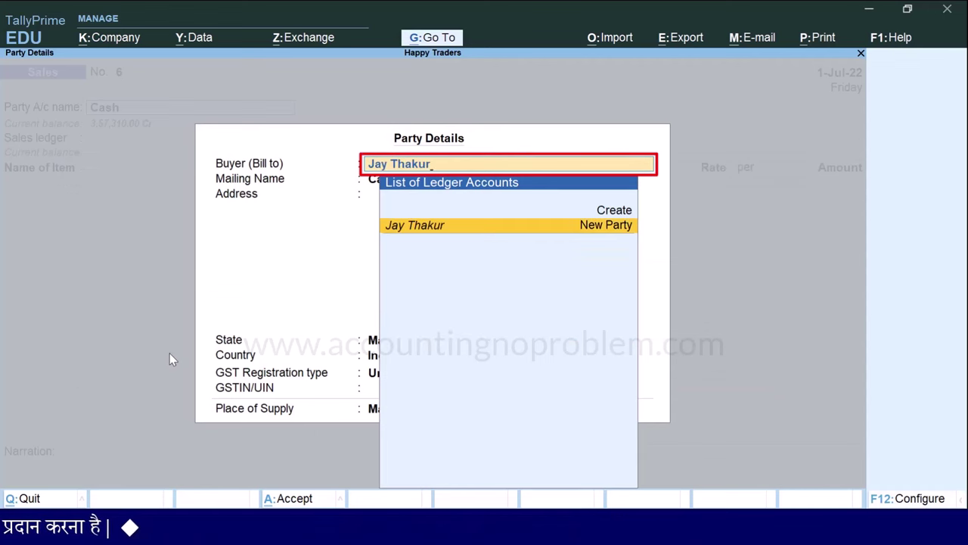
- Enter the new buyer's name and address, with state Madhya Pradesh and registration type Consumer
key(Return)
key(Return)
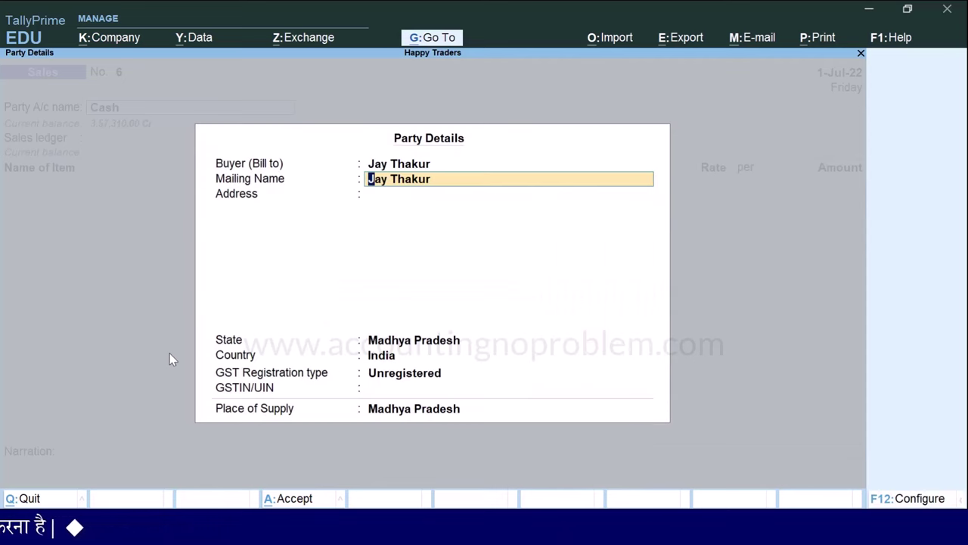
key(Return)
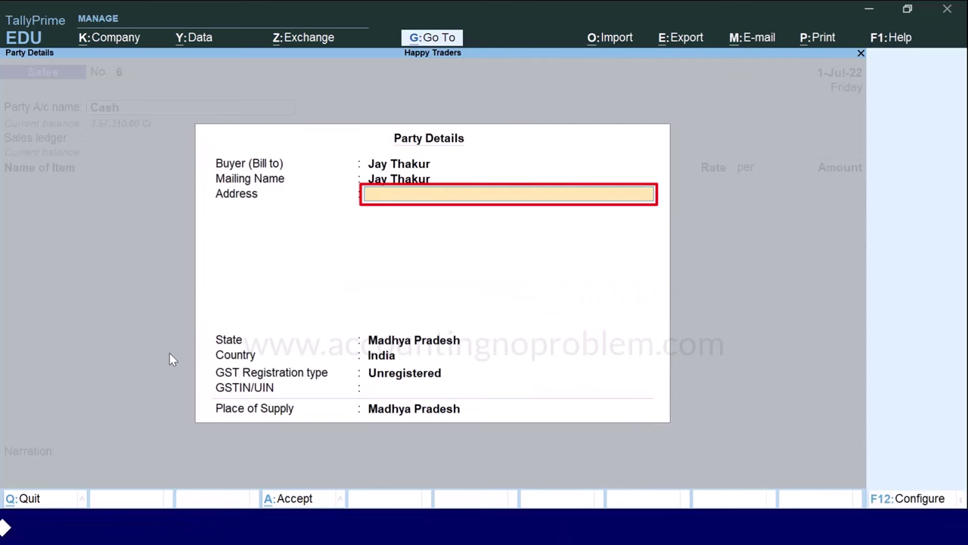
text(Jabalpur)
key(Return)
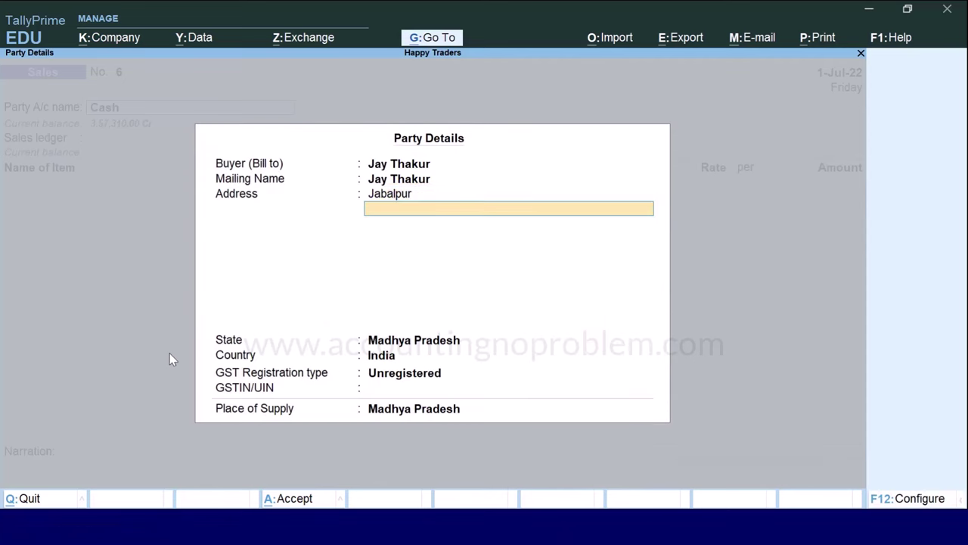
key(Return)
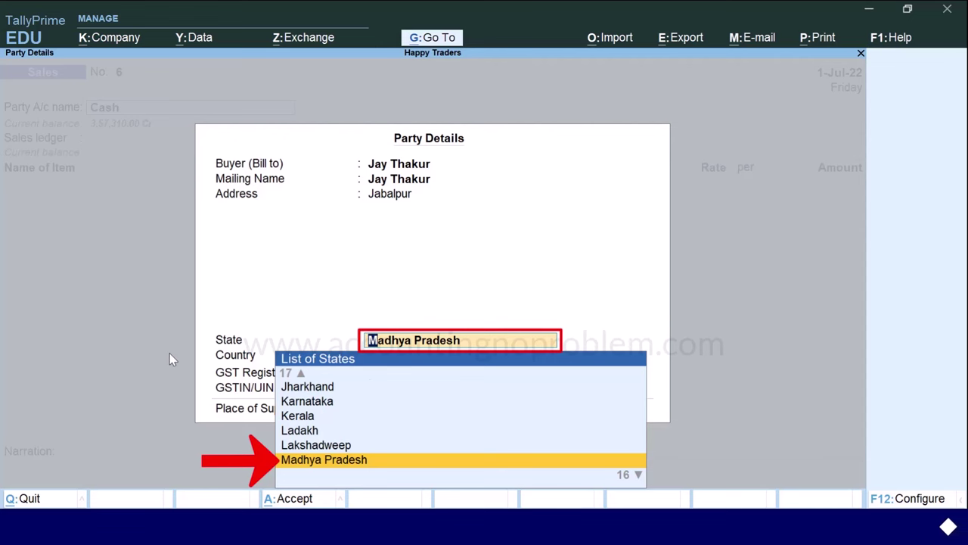
key(Return)
key(Up)
key(Up)
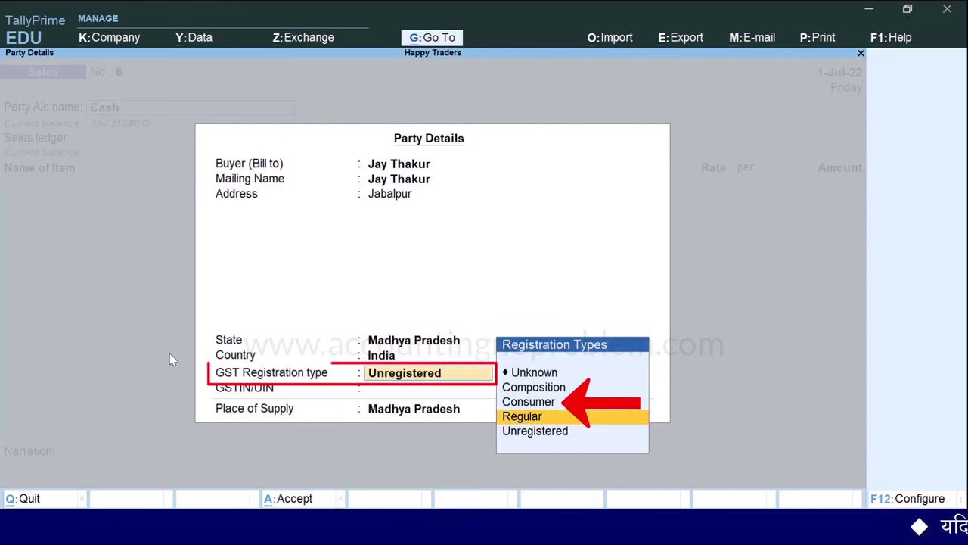
key(Return)
key(Return)
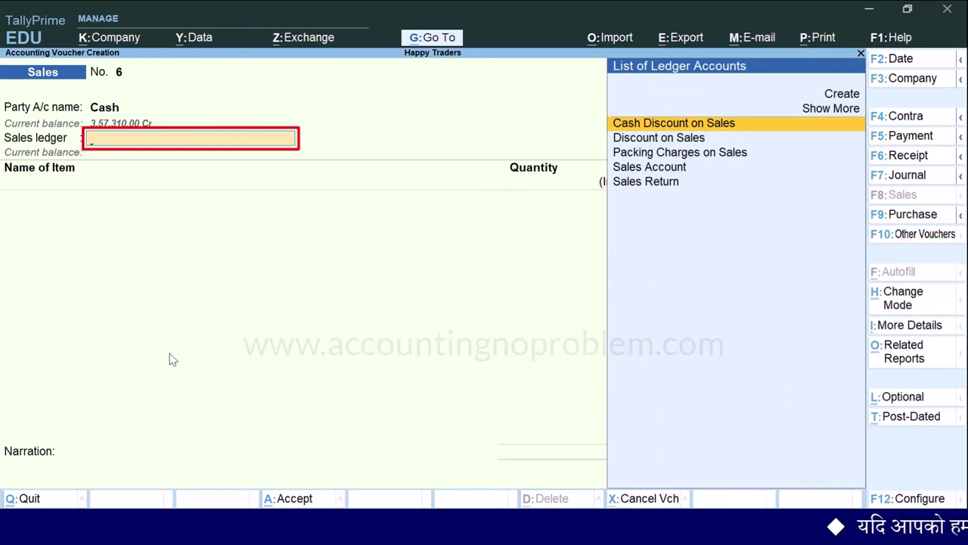
- Choose Sales Account and add Printer, 1 Nos at 16,520 inclusive rate (14,000.00 amount)
key(Down)
key(Down)
key(Down)
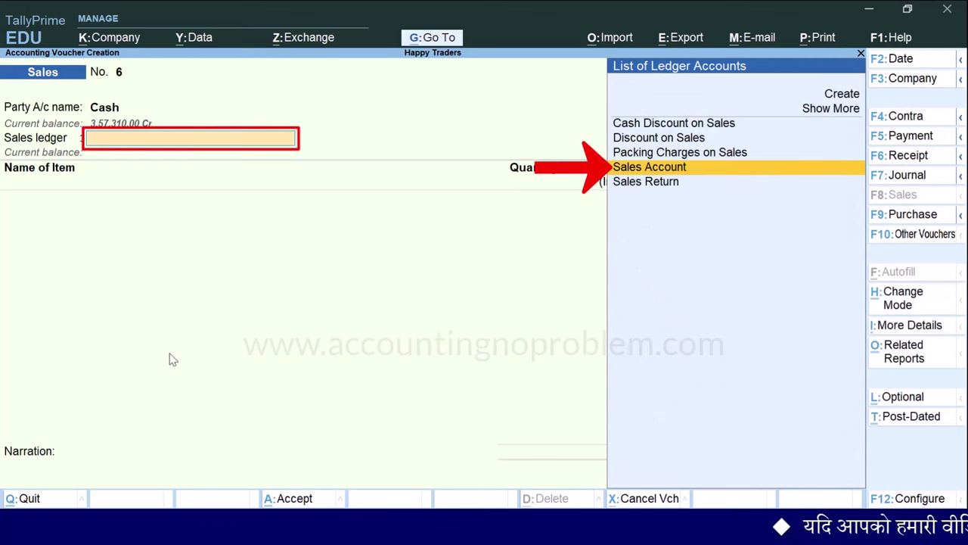
key(Return)
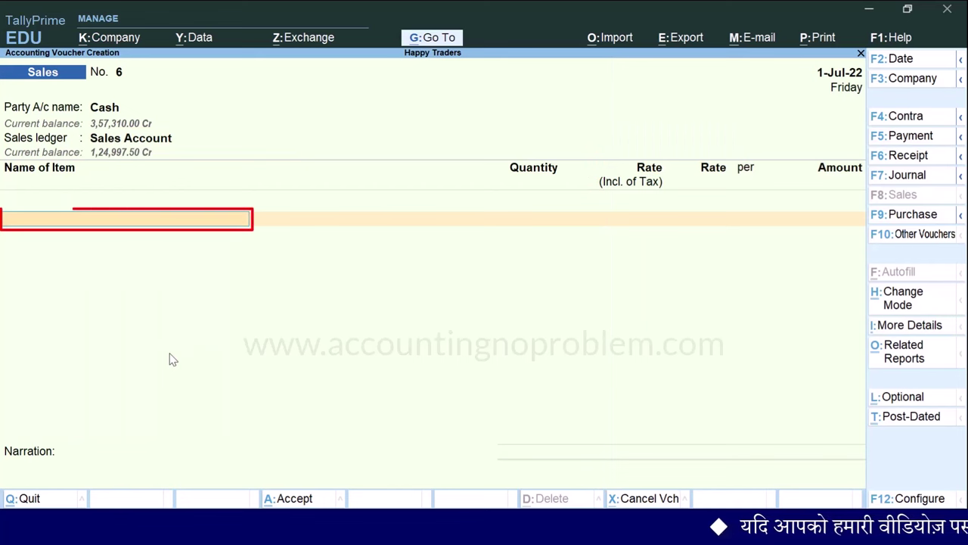
text(P)
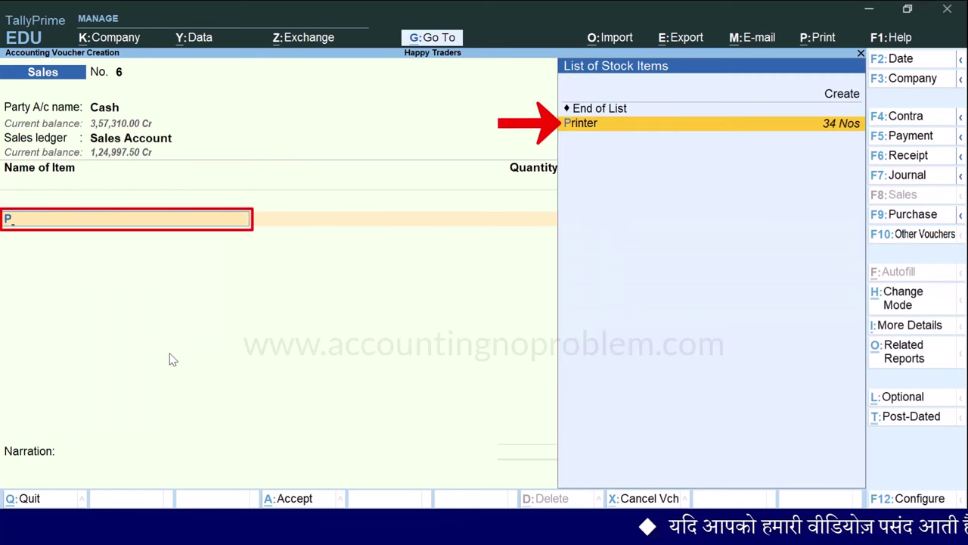
key(Return)
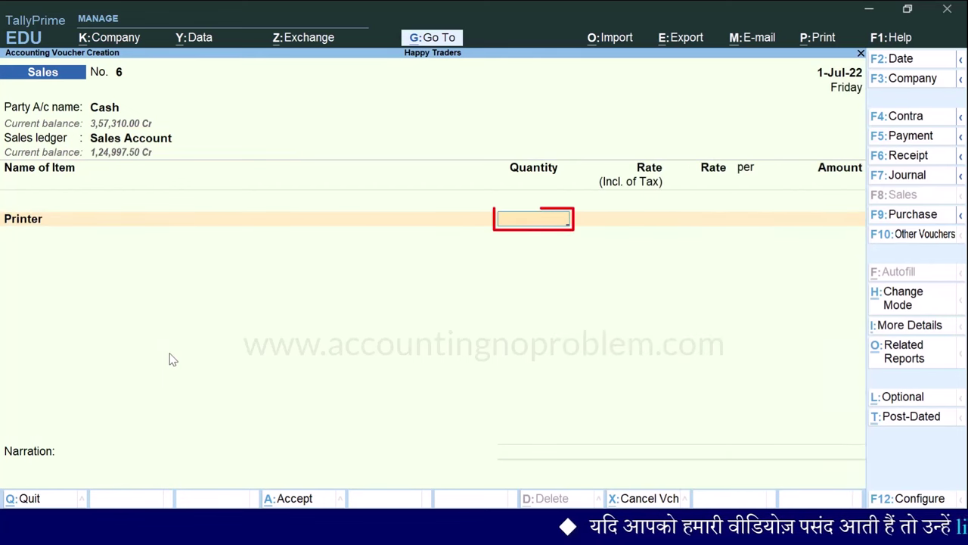
key(Return)
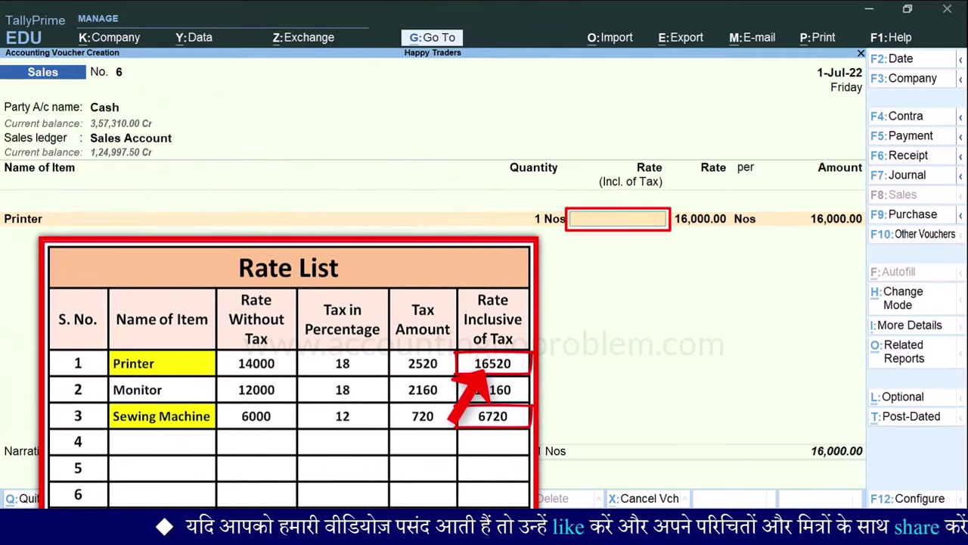
text(16520)
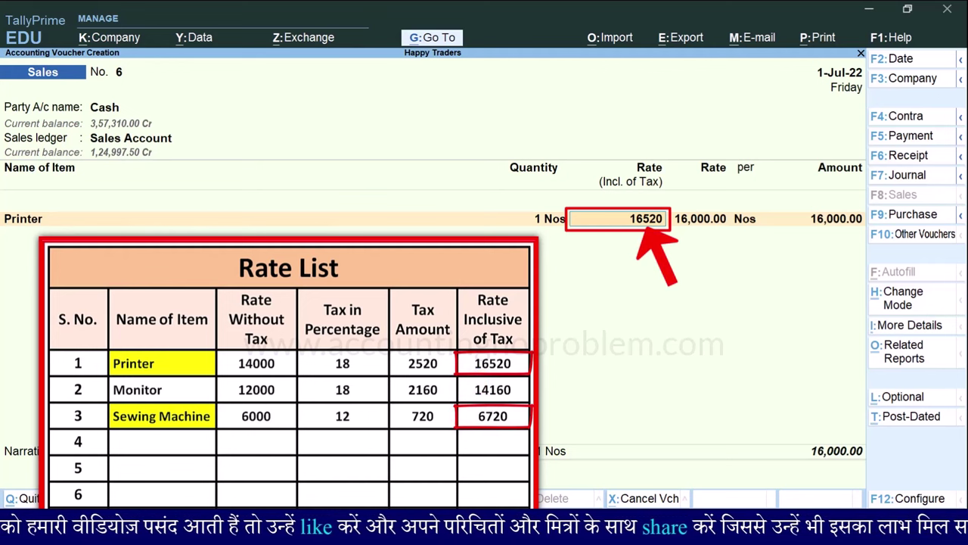
key(Return)
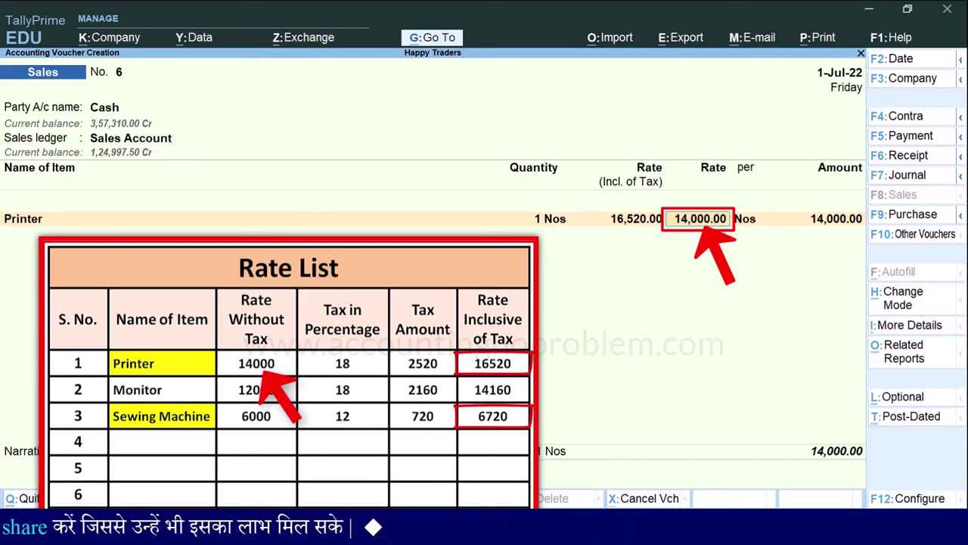
key(Return)
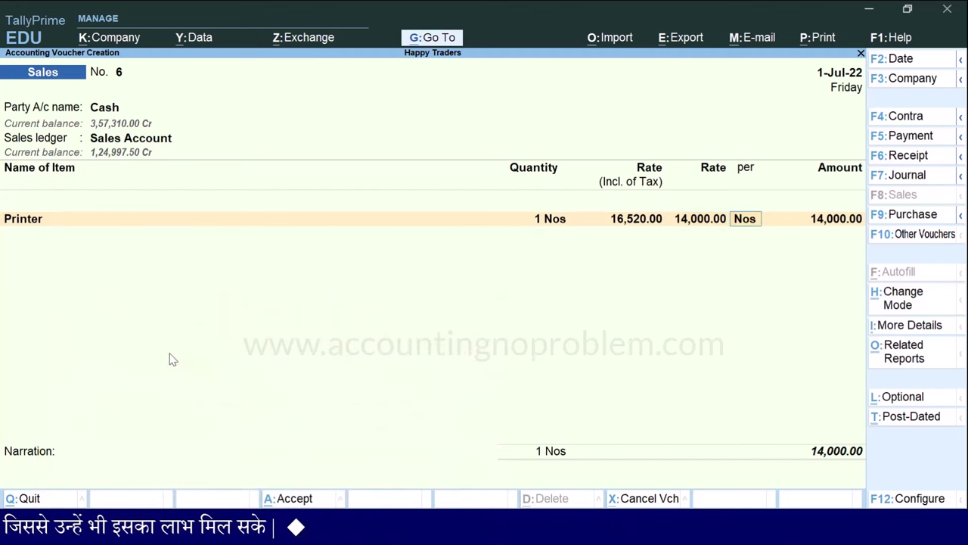
key(Return)
key(Return)
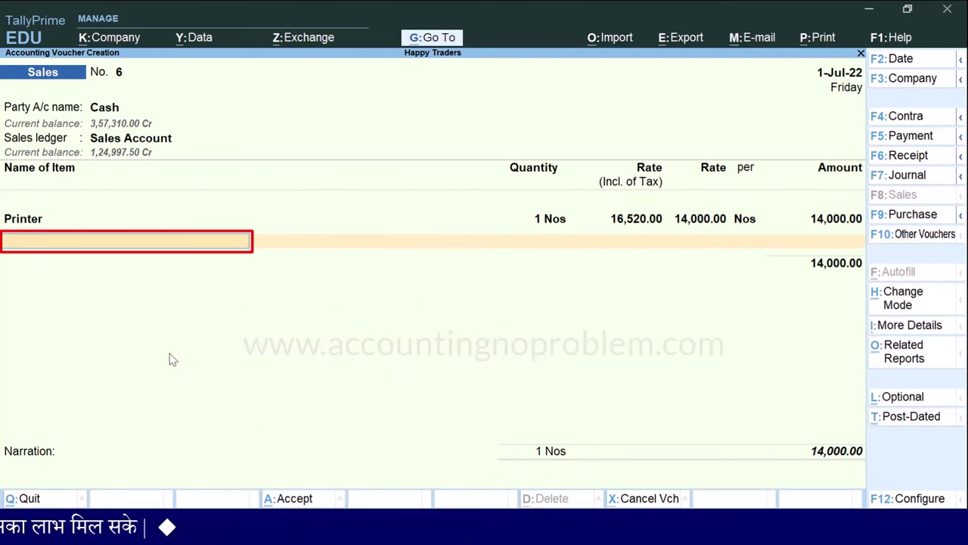
- Add Sewing Machine, 1 Nos at 6,720 inclusive rate, giving a 6,000.00 amount
text(S)
key(Down)
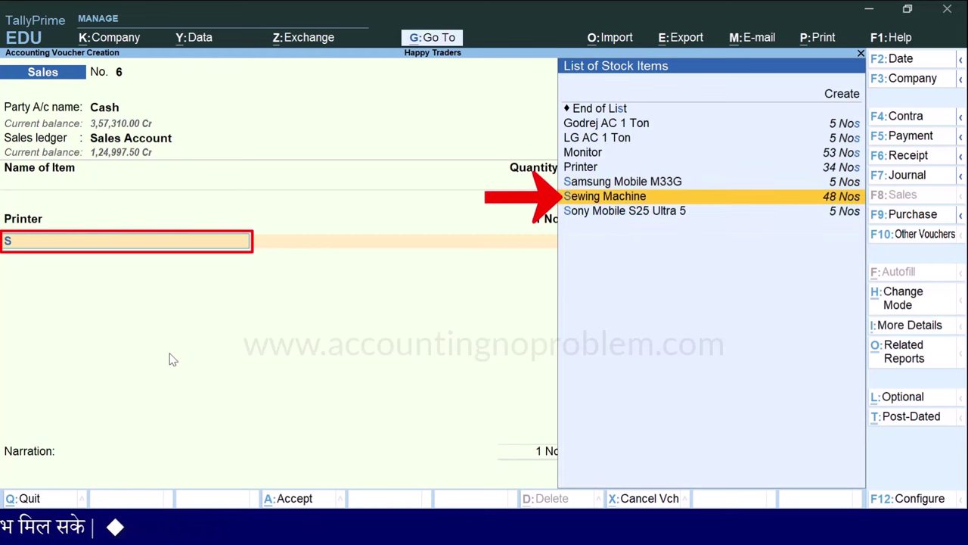
key(Return)
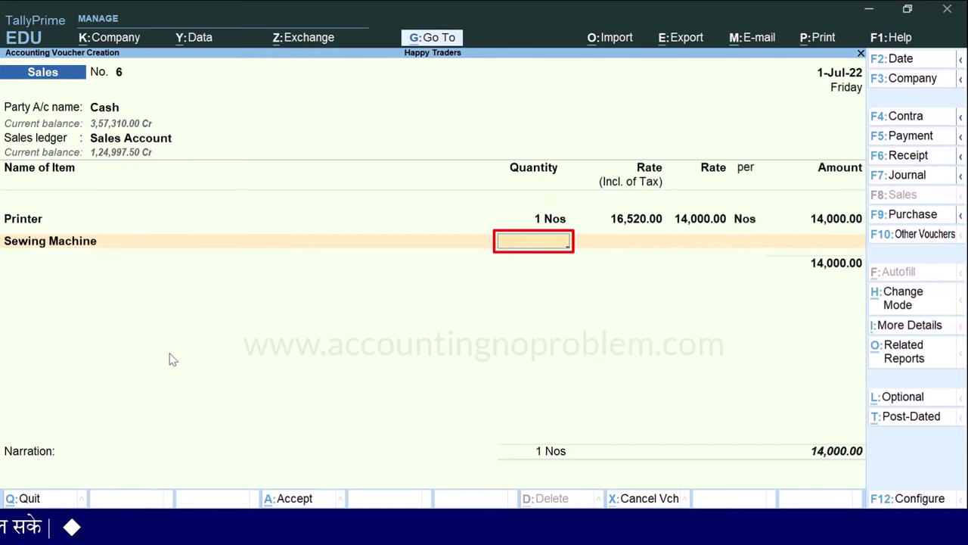
key(Return)
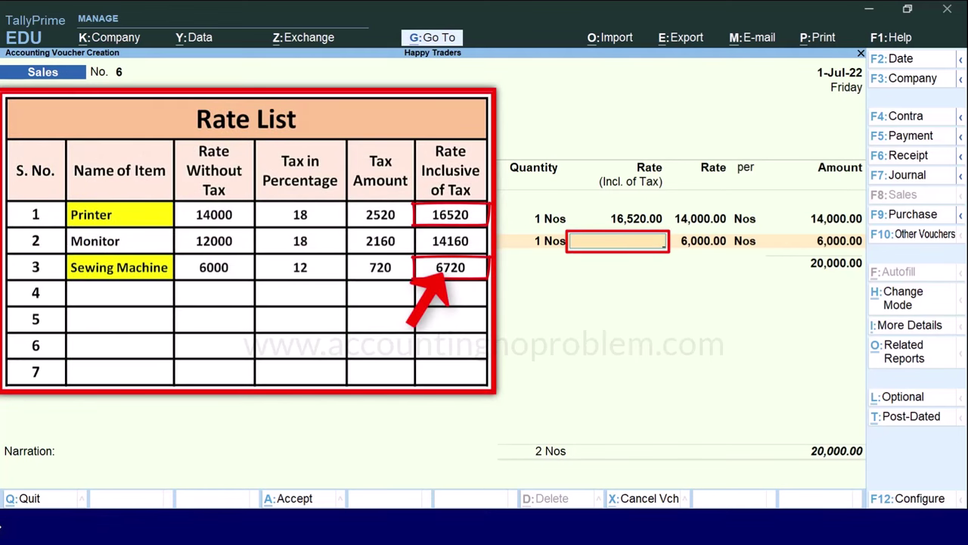
key(Return)
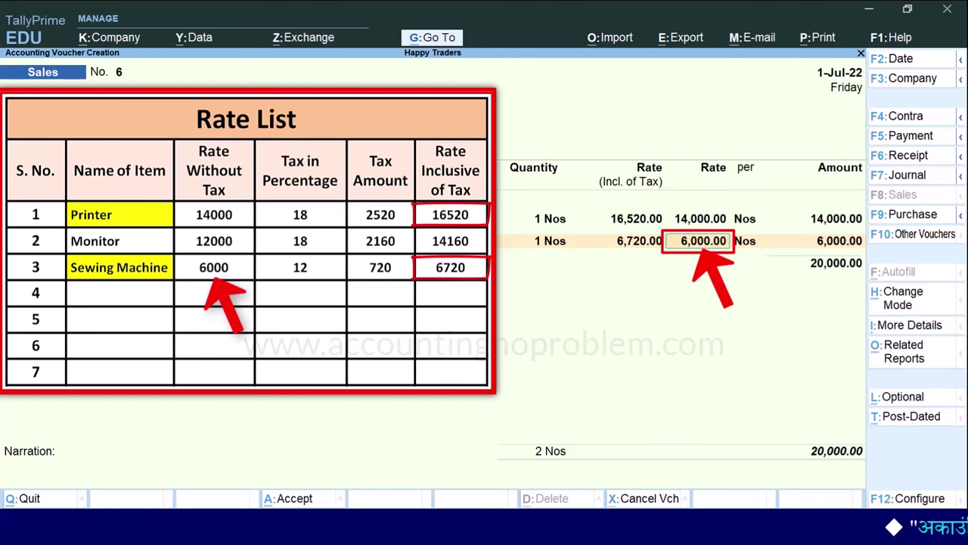
key(Return)
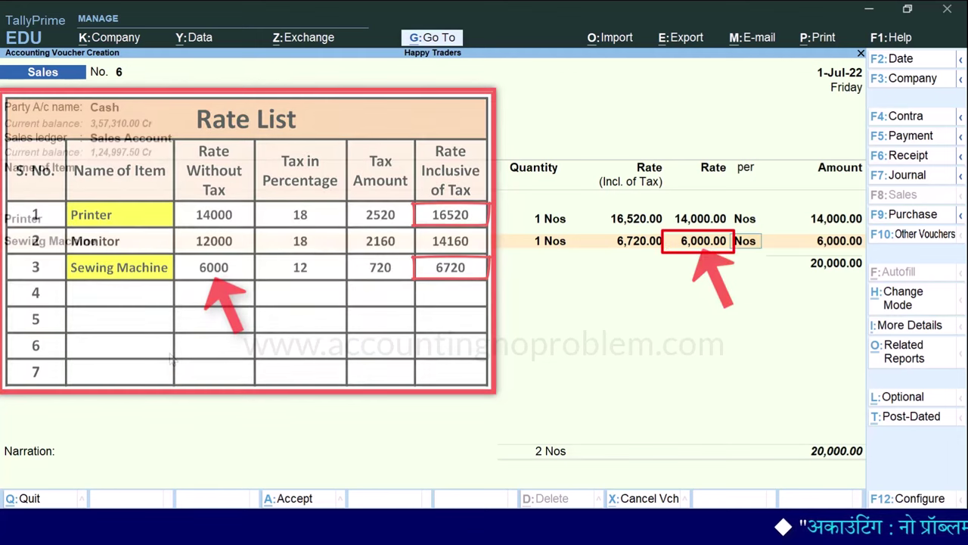
key(Return)
- Add the CGST ledger, calculated at 1,620.00
key(Return)
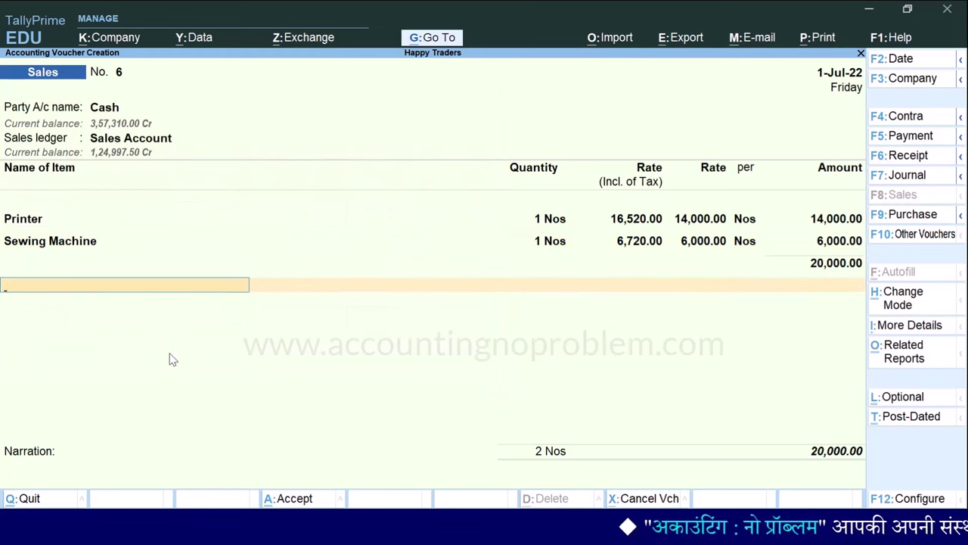
text(Cg)
key(Return)
key(Return)
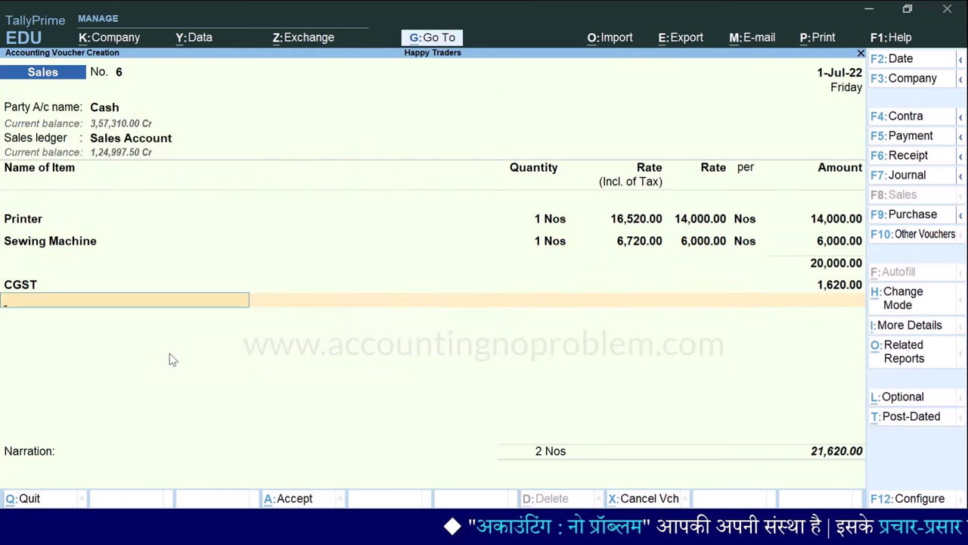
- Add SGST and change the Printer's inclusive rate to 15,999.99
text(Sg)
key(Return)
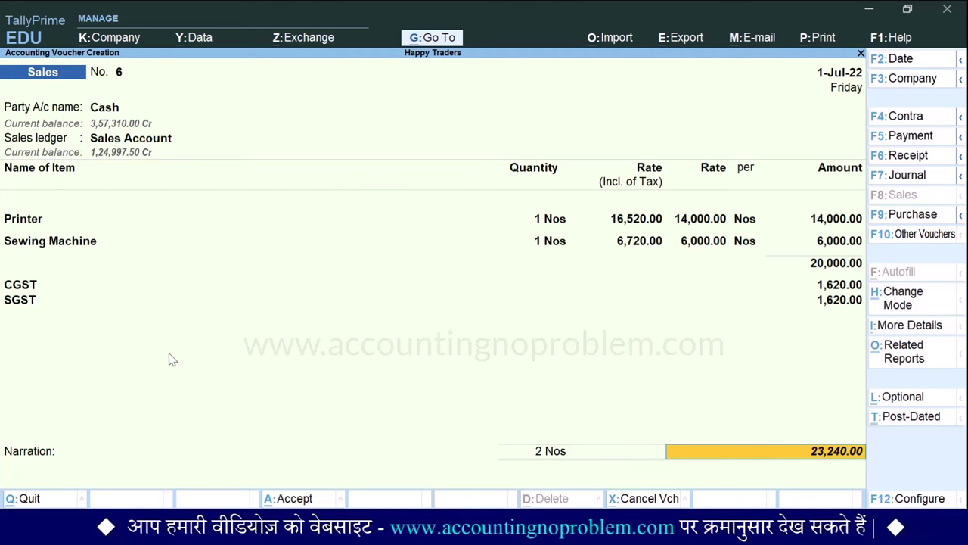
key(BackSpace)
key(BackSpace)
key(BackSpace)
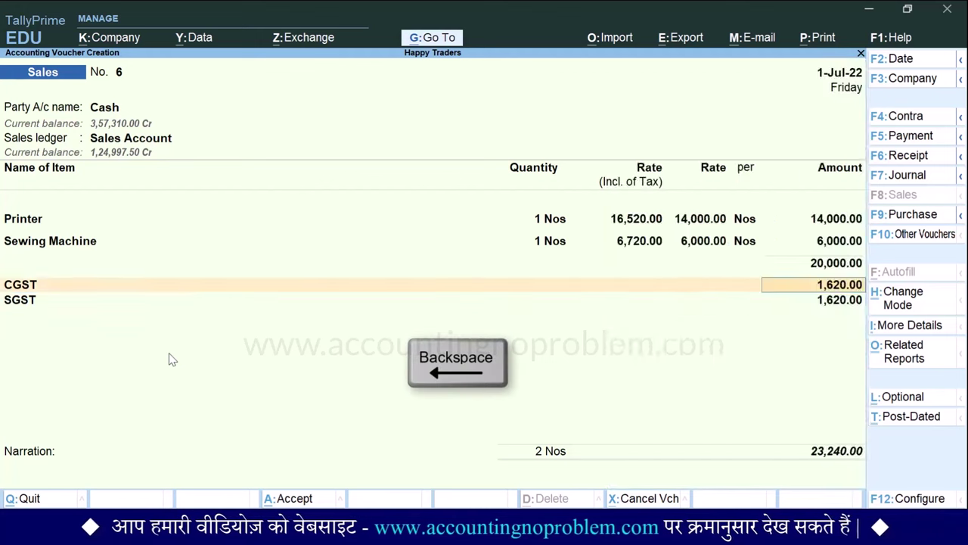
key(BackSpace)
key(BackSpace)
key(BackSpace)
key(BackSpace)
key(BackSpace)
key(BackSpace)
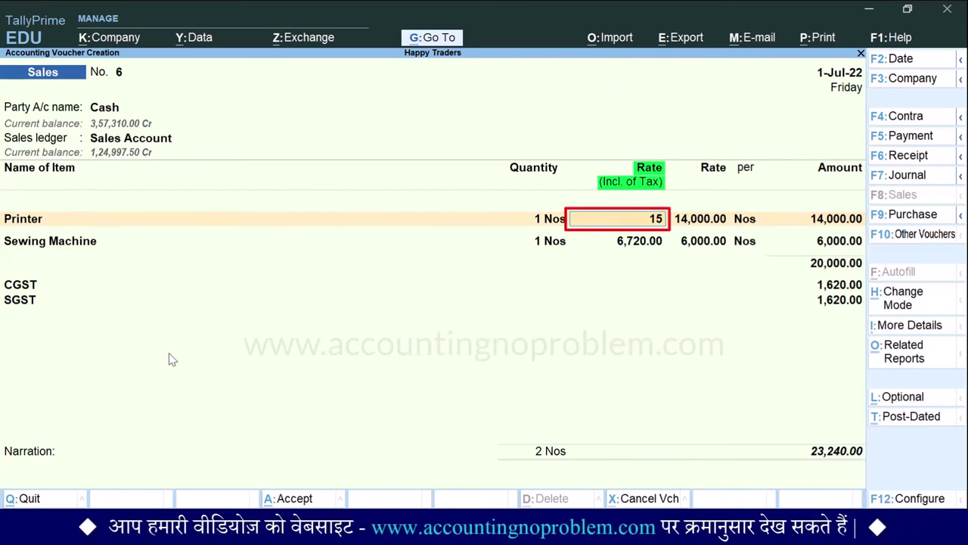
text(999.99)
key(Return)
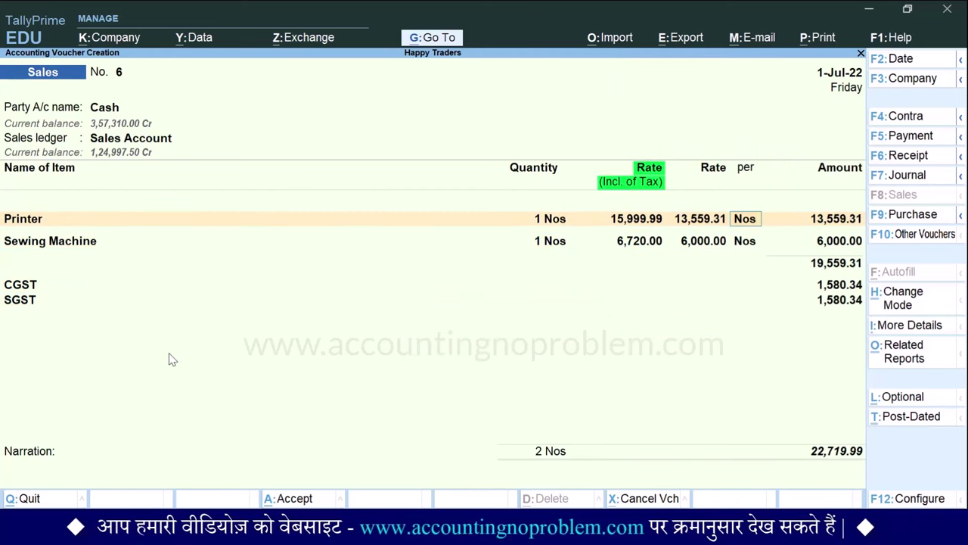
- Change the Sewing Machine's inclusive rate to 5,999.99, keeping CGST recalculated at 1,541.77
key(Return)
key(Return)
key(Return)
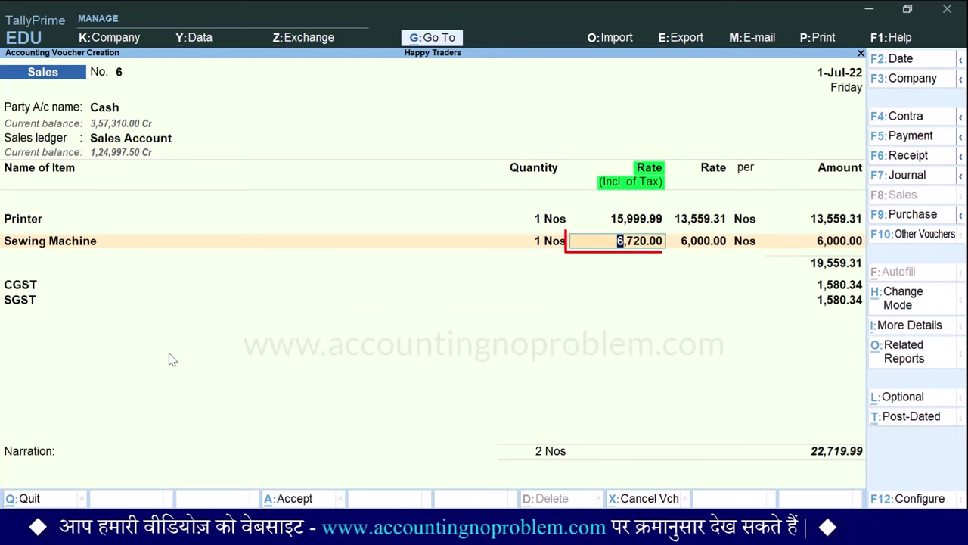
text(5999.99)
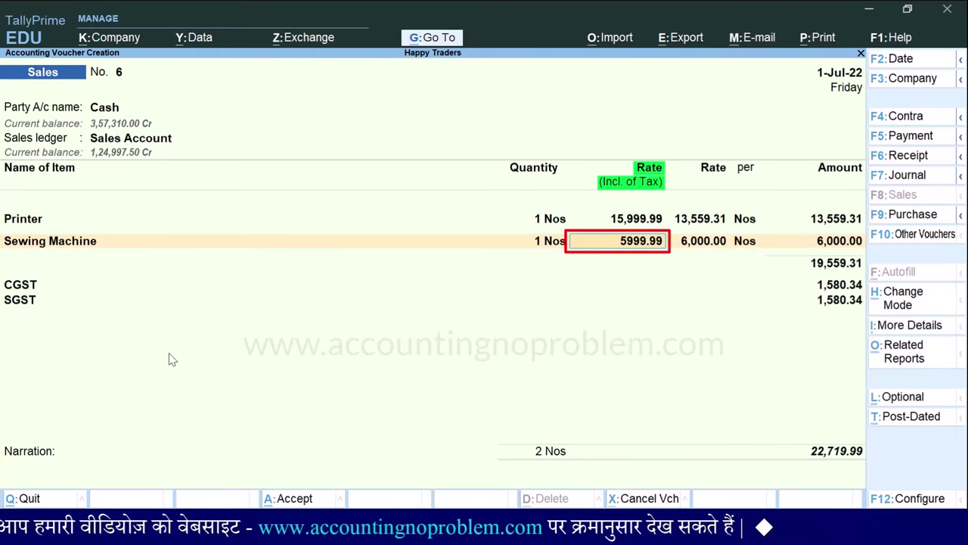
key(Return)
key(Return)
key(Return)
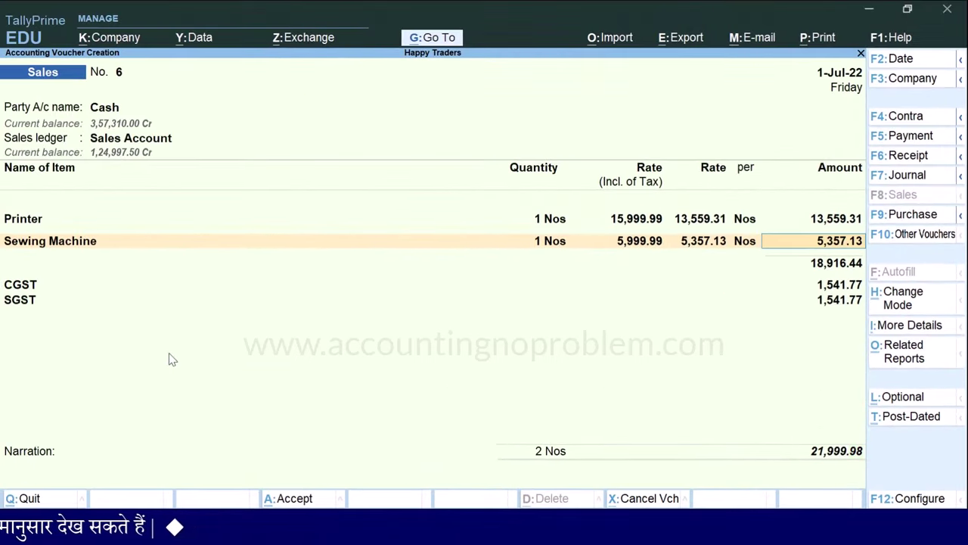
key(Return)
key(Return)
key(Return)
key(Return)
key(Return)
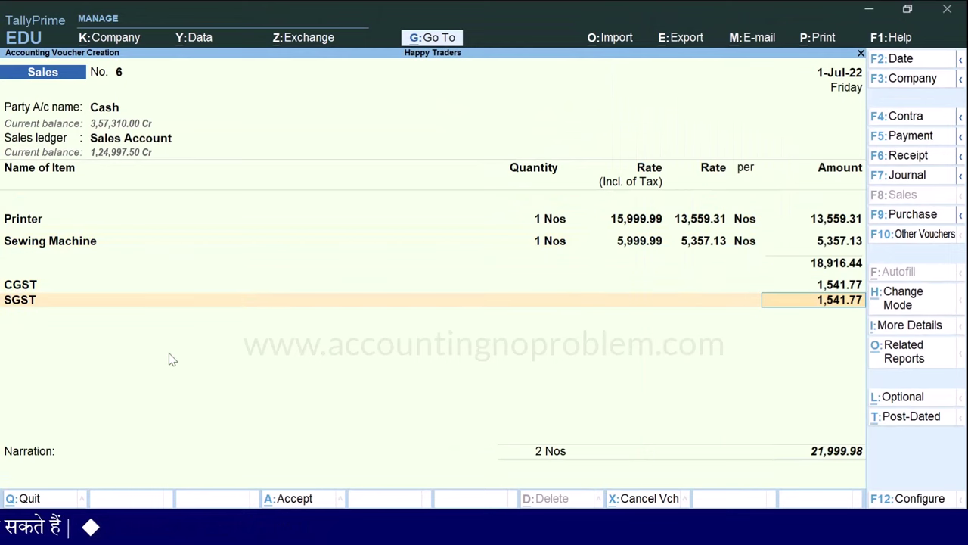
key(Return)
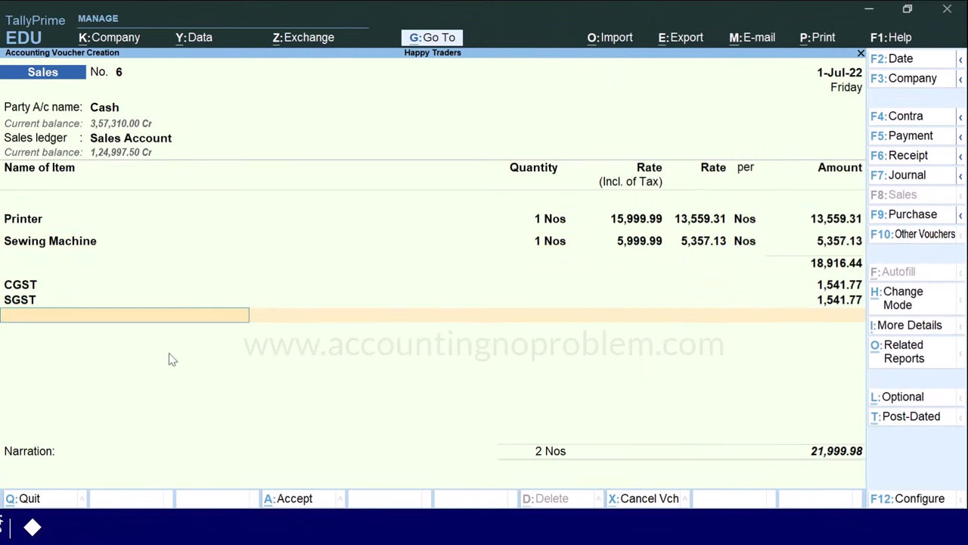
- Add a Round Off of 0.02 bringing the total to 22,000.00 and save voucher 6
text(R)
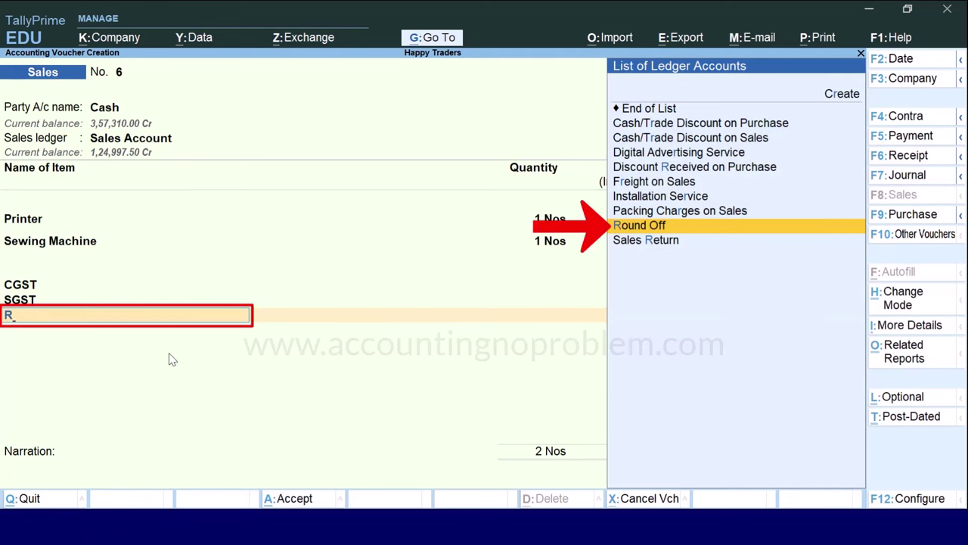
key(Return)
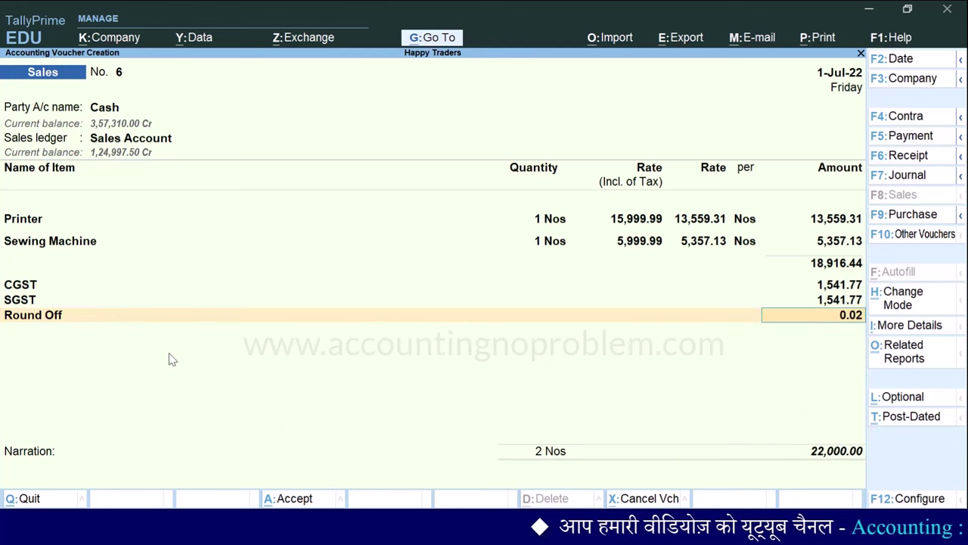
key(Return)
key(Return)
key(Return)
key(Return)
key(Return)
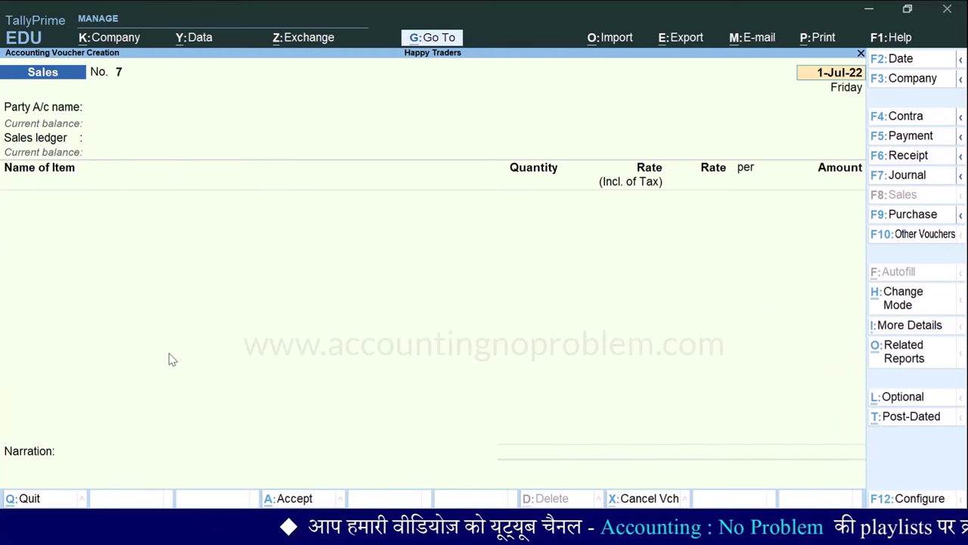
- Reopen voucher 6, preview its Tax Invoice at full width, then go to print configuration
key(Page_Up)
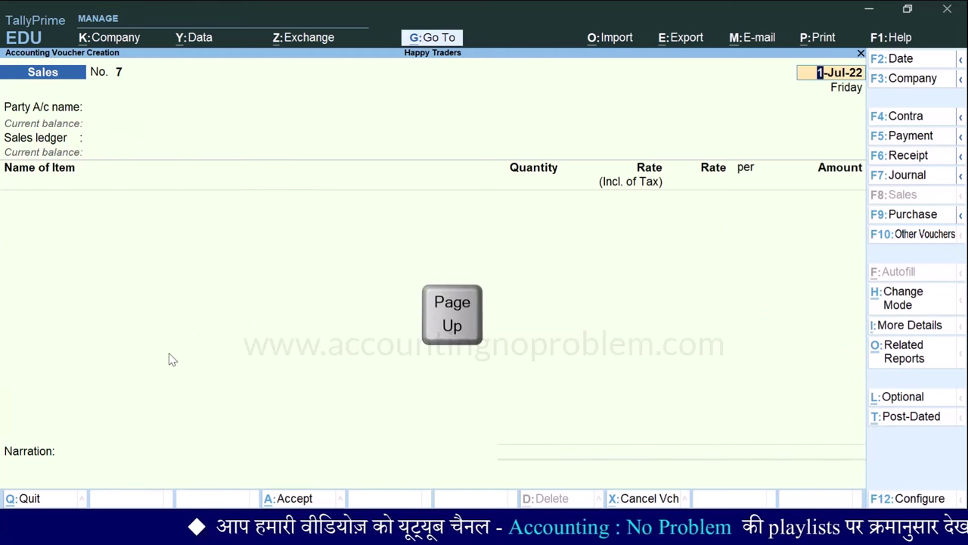
key(ctrl+p)
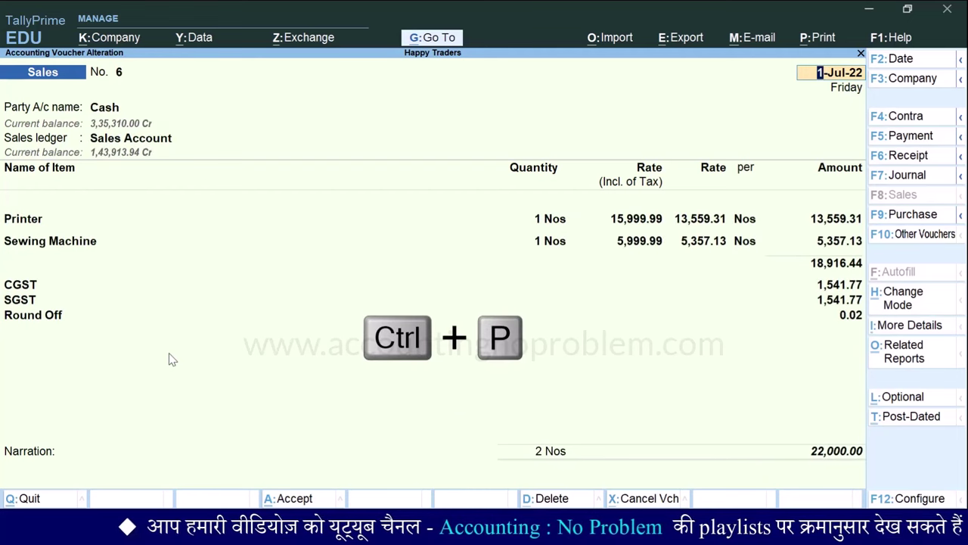
key(i)
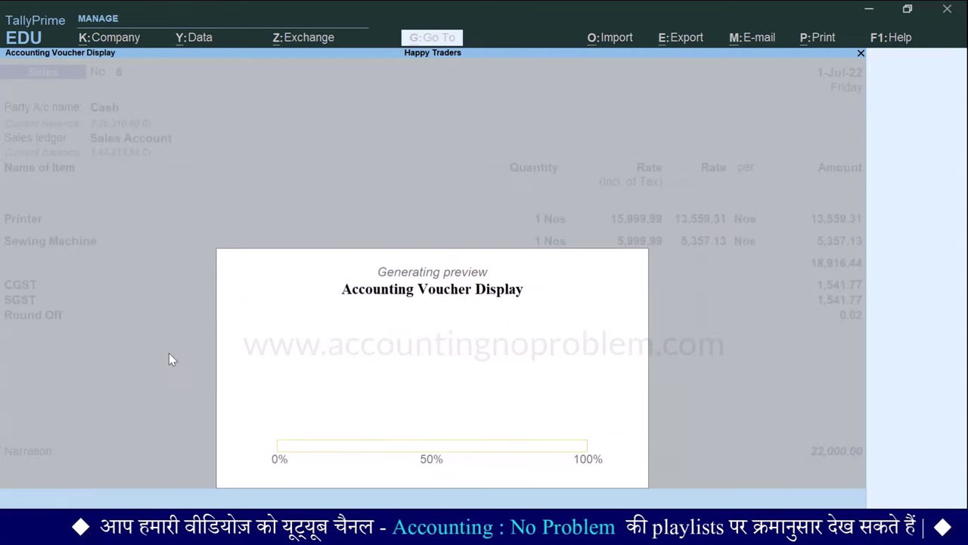
key(alt+z)
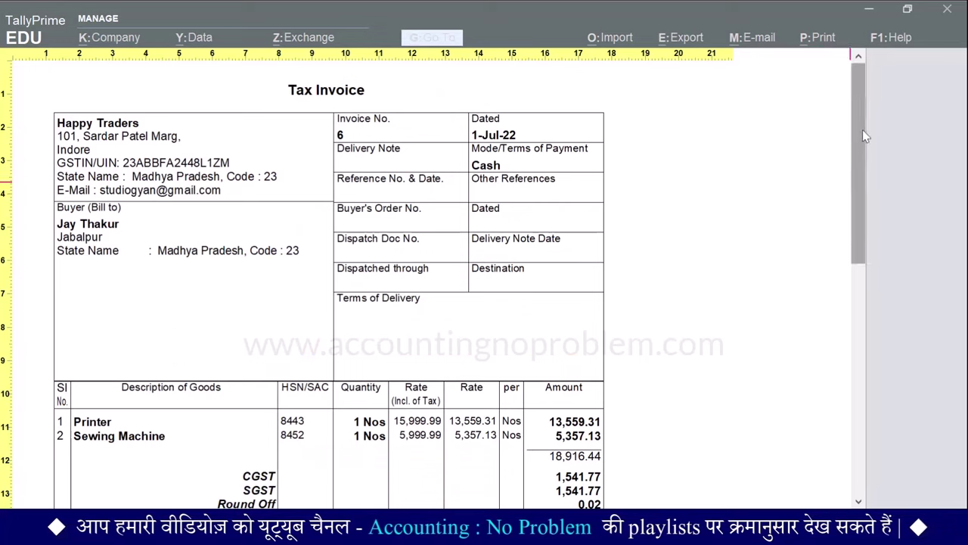
drag(862, 130, 866, 217)
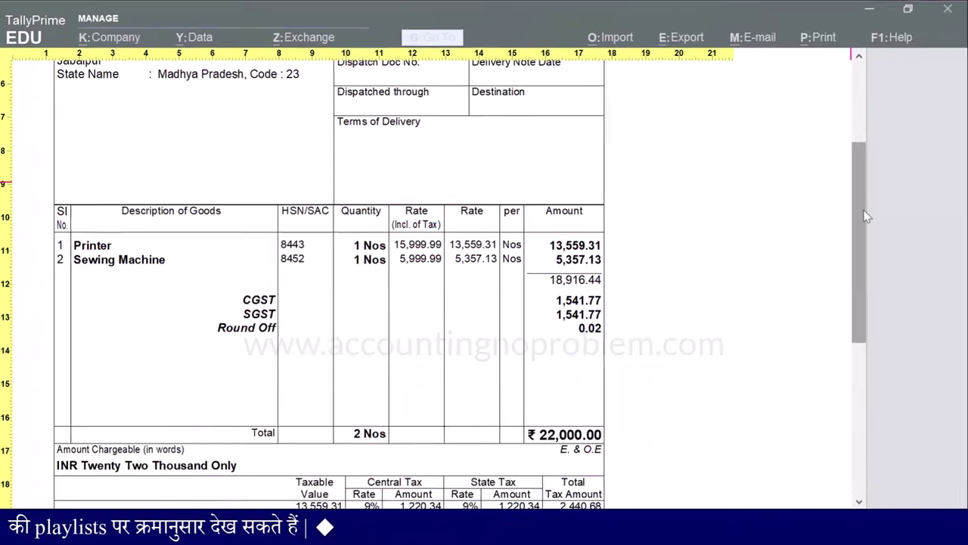
key(Escape)
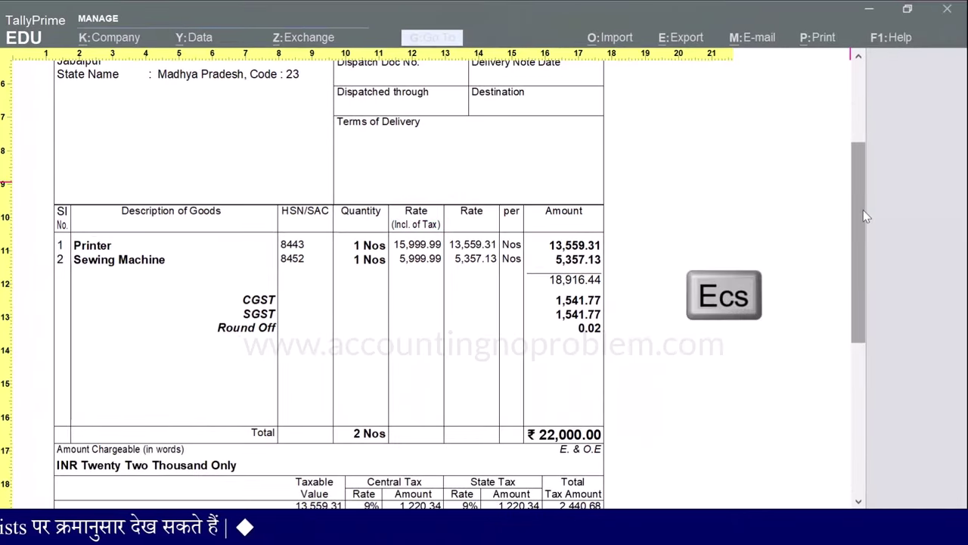
key(c)
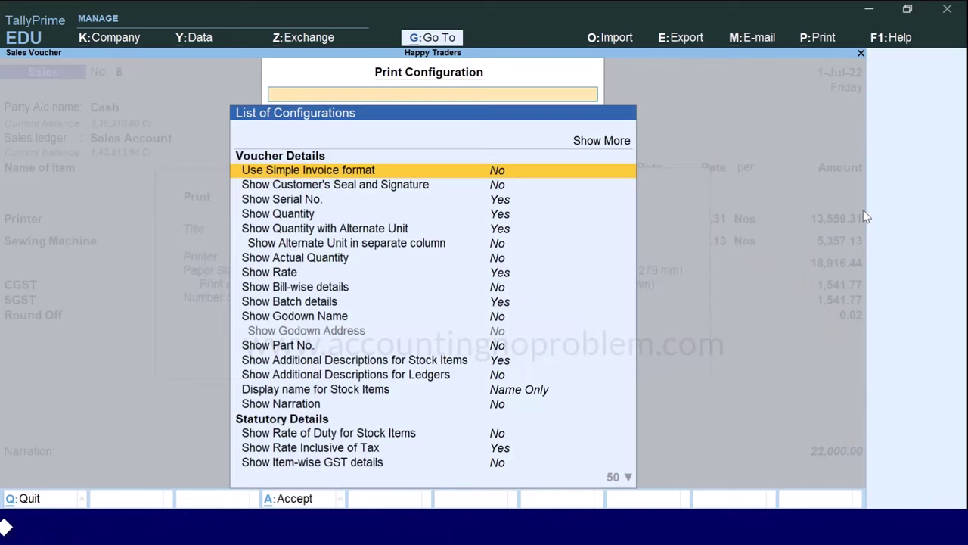
- Search 'Inclusive' to verify Show Rate Inclusive of Tax is Yes, then close back to voucher 6
text(Inclusive)
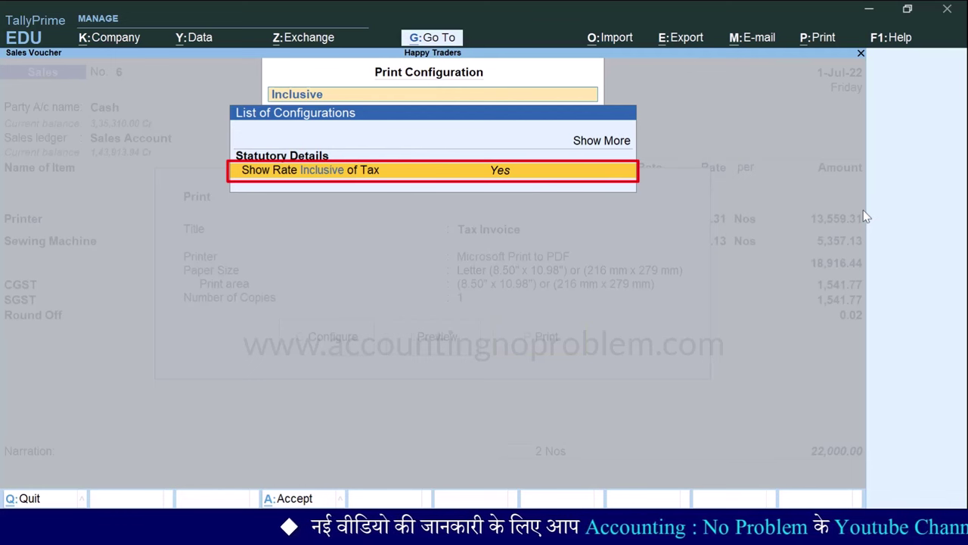
key(Escape)
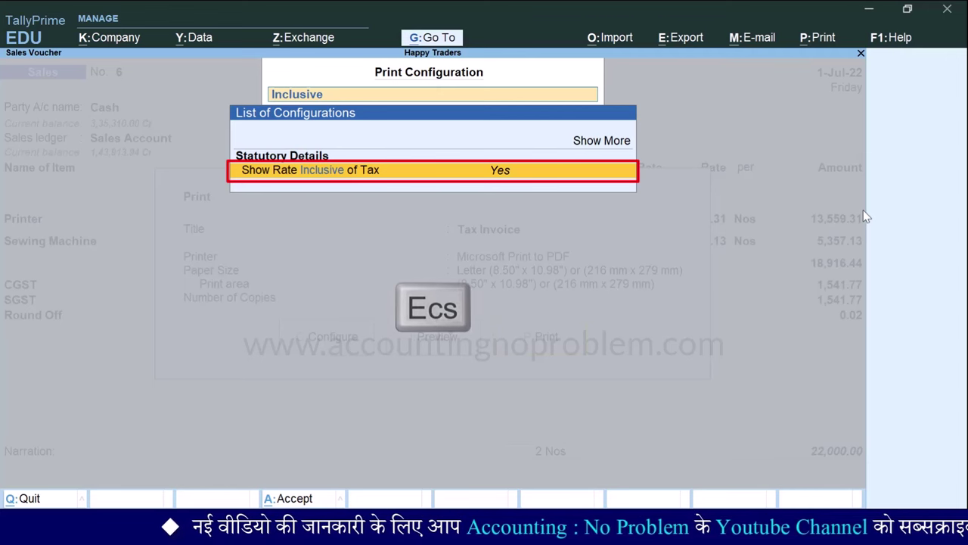
key(Escape)
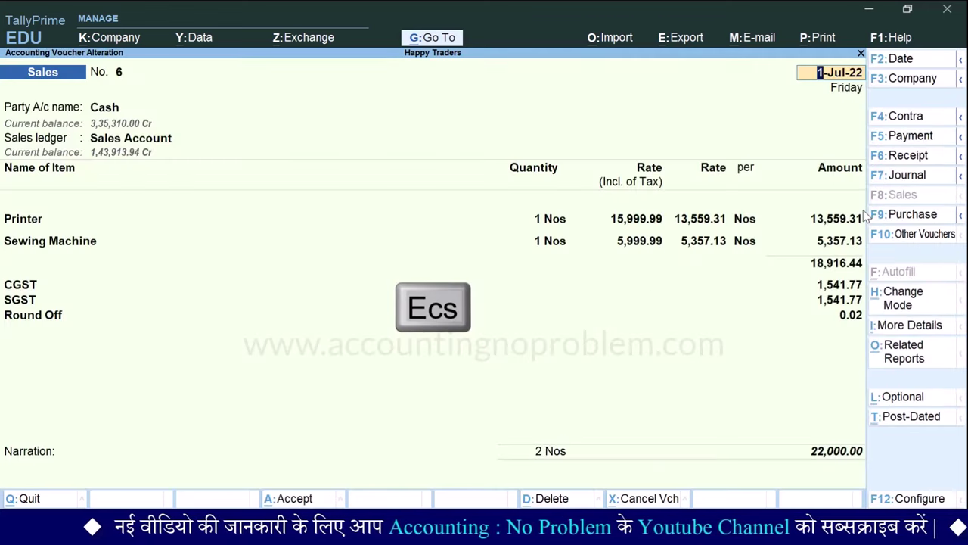
- Save voucher 6, then in voucher 7 choose Cash, Sales Account and Printer 1 Nos at 14,000
key(Return)
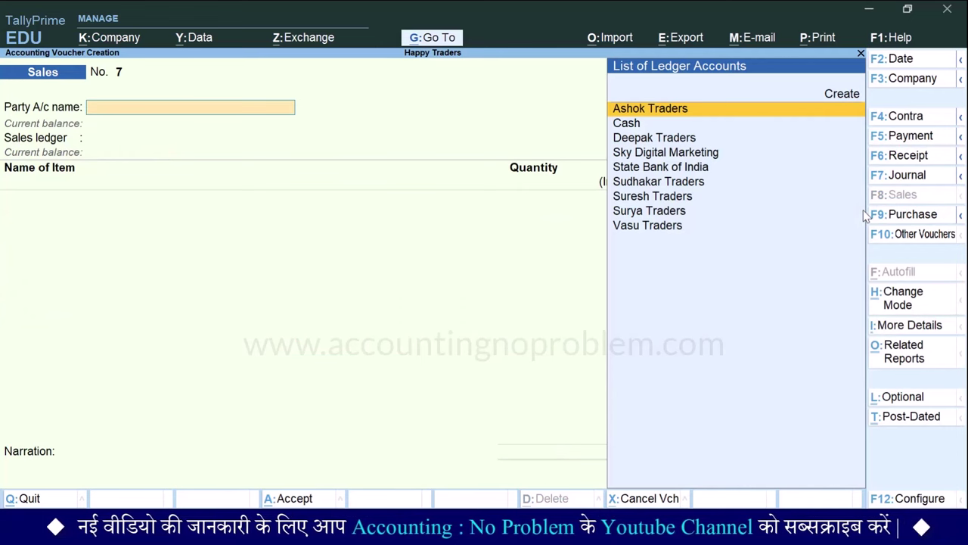
key(Down)
key(Return)
key(Down)
key(Down)
key(Down)
key(Return)
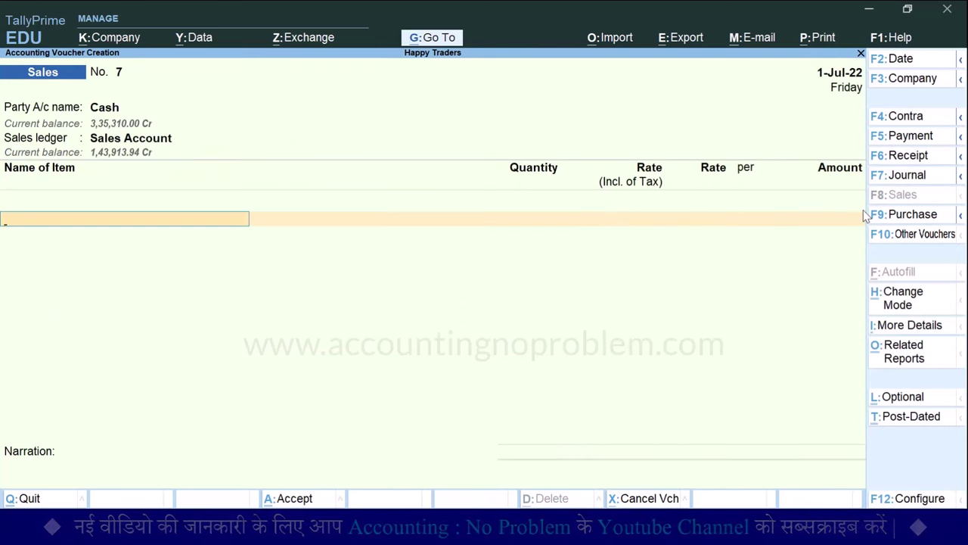
text(P)
key(Return)
text(1)
key(Return)
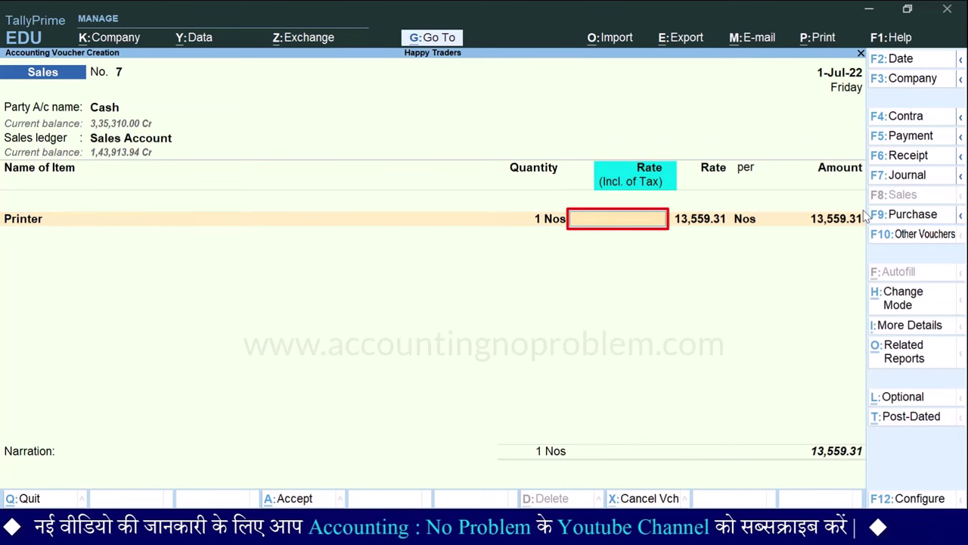
key(Return)
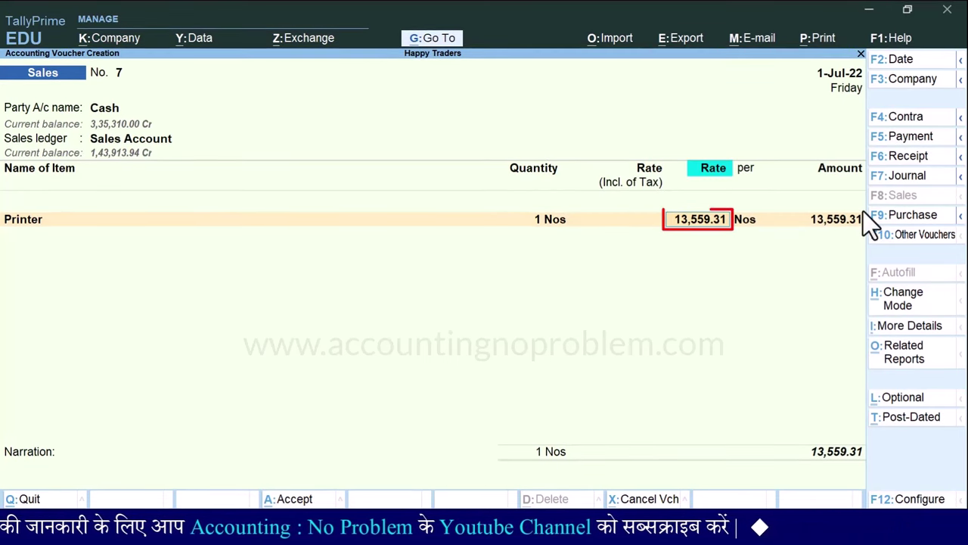
text(14000)
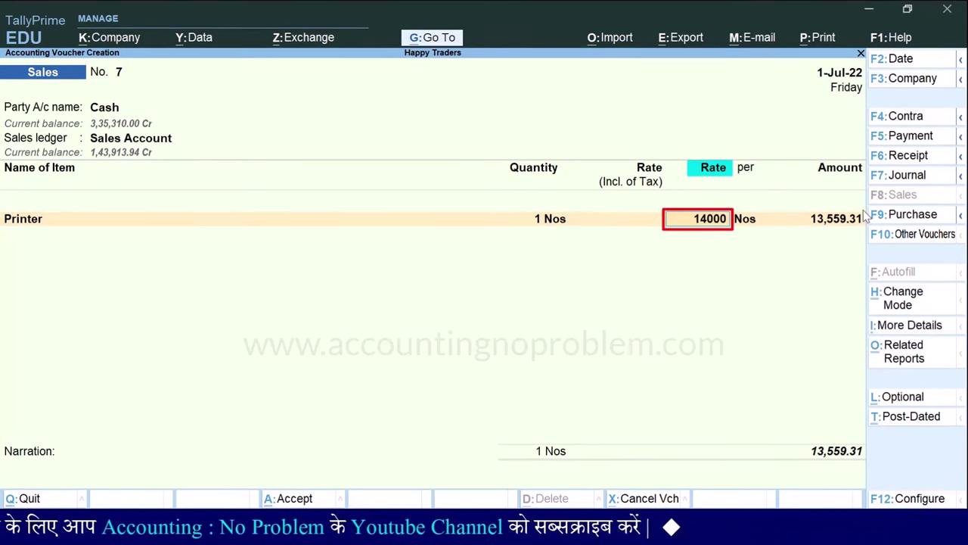
key(Return)
key(Return)
key(Return)
- Add Sewing Machine 1 Nos at 6,000, CGST and SGST of 1,620 each, and save voucher 7
text(S)
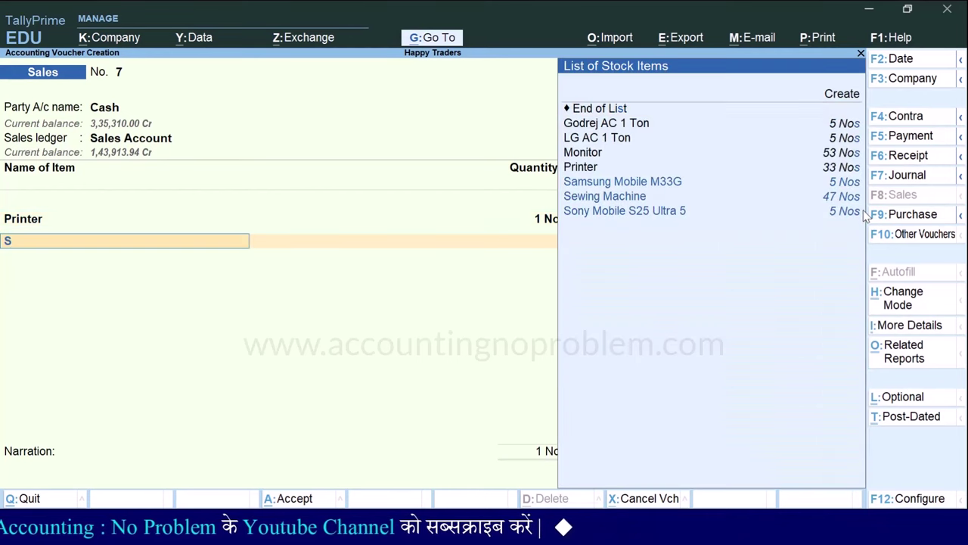
text(e)
key(Return)
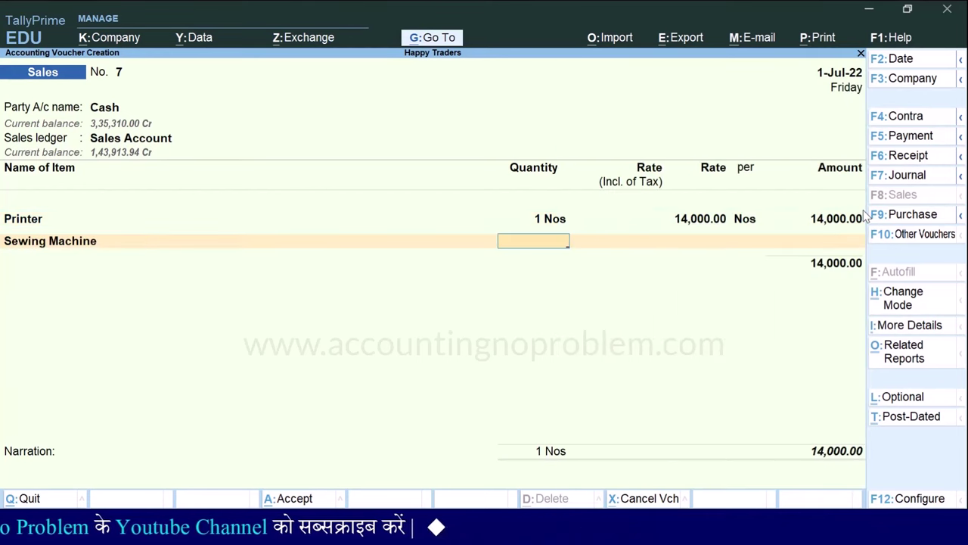
key(Return)
key(Return)
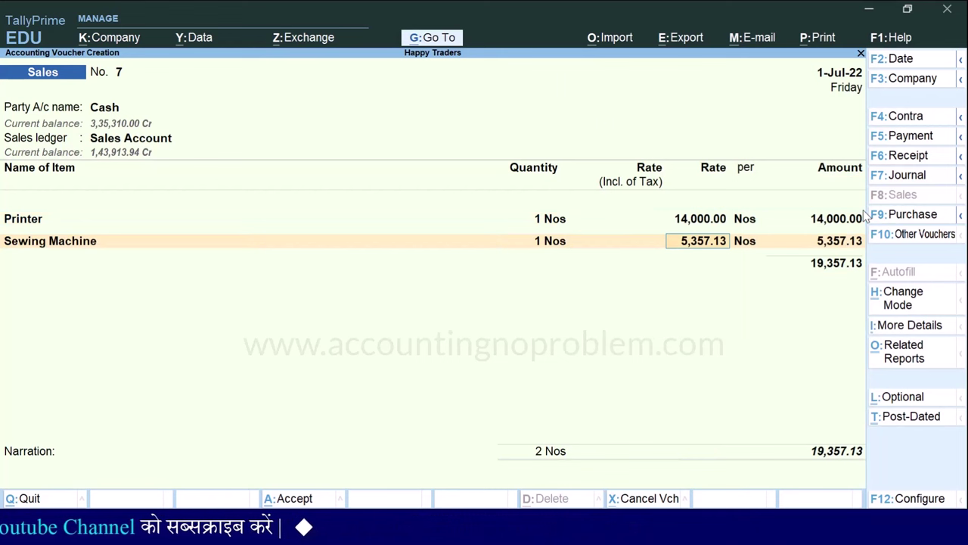
text(6000)
key(Return)
key(Return)
key(Return)
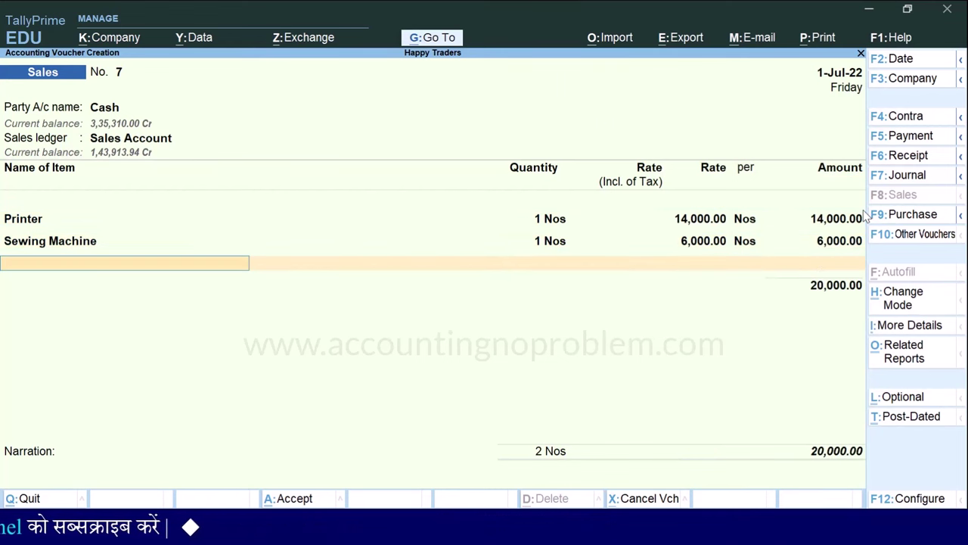
key(Return)
text(Cg)
key(Return)
key(Return)
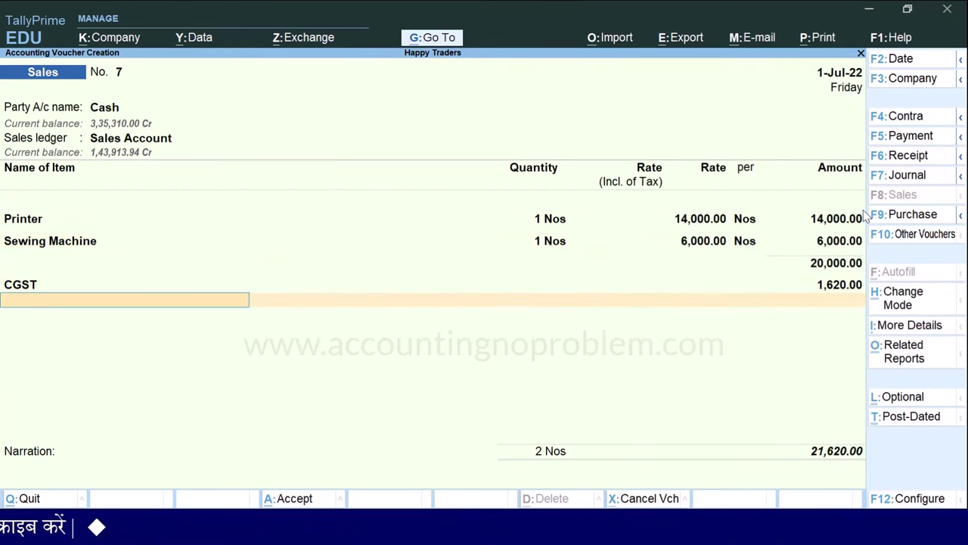
text(Sg)
key(Return)
key(Return)
key(Return)
key(Return)
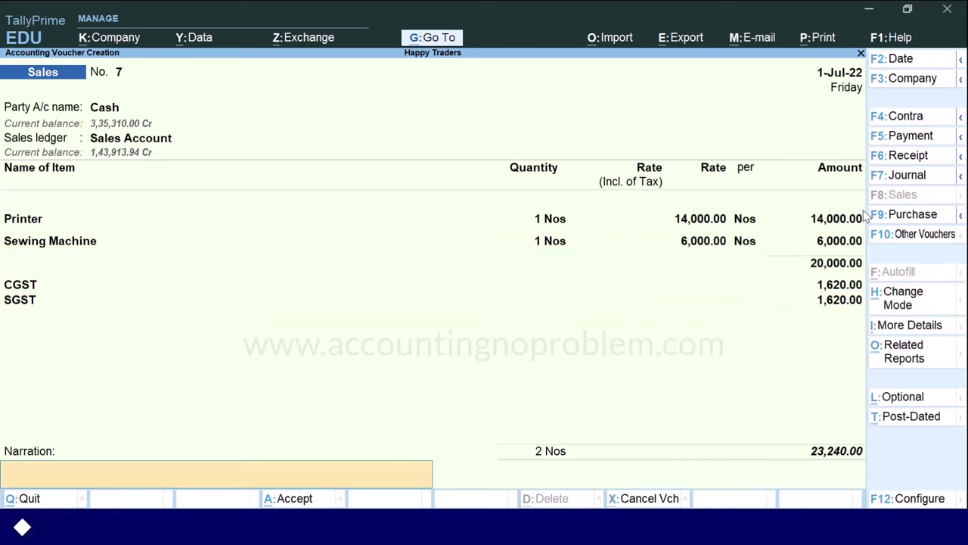
key(Return)
key(Return)
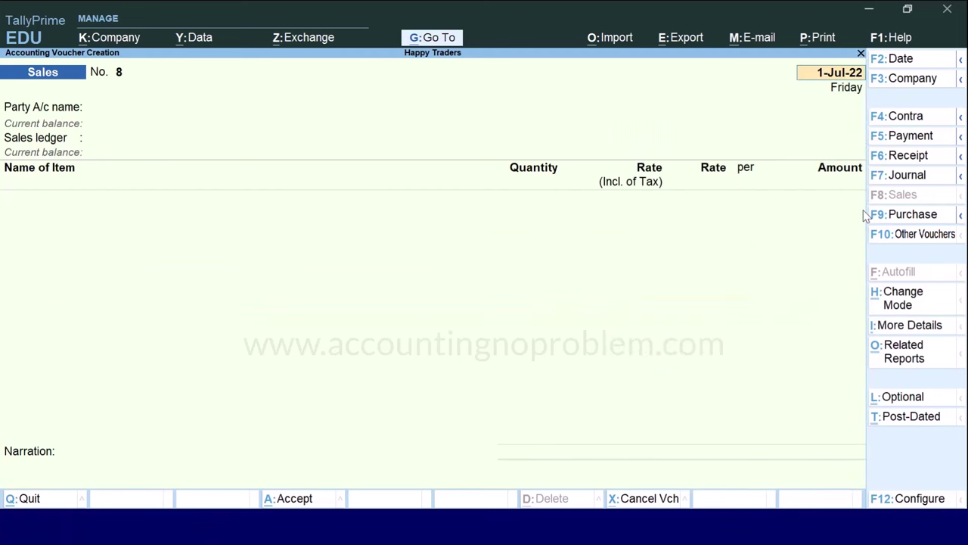
key(Page_Up)
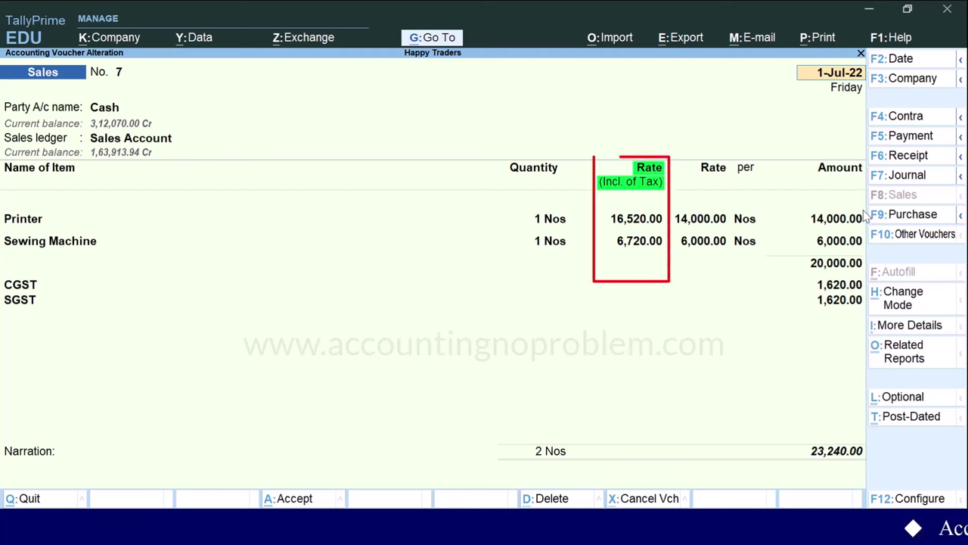
key(ctrl+p)
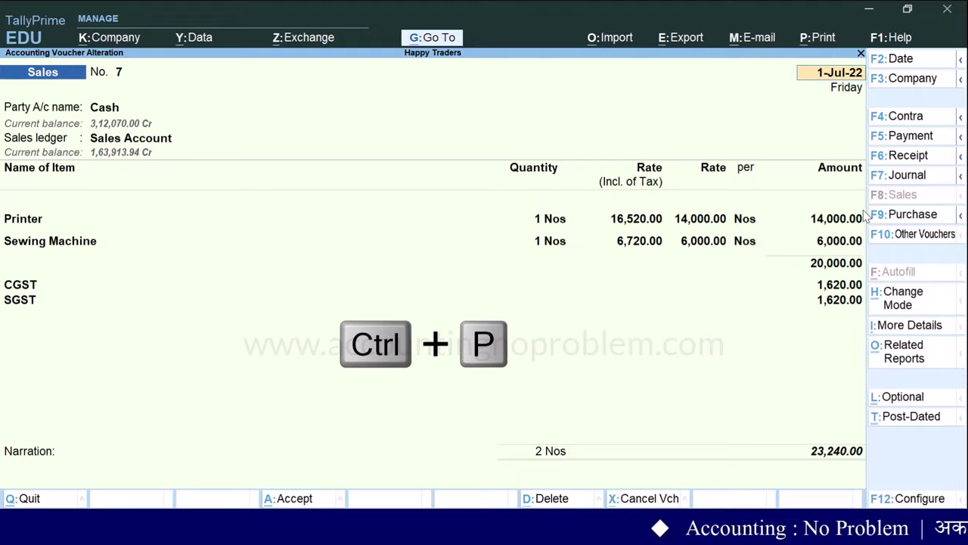
key(i)
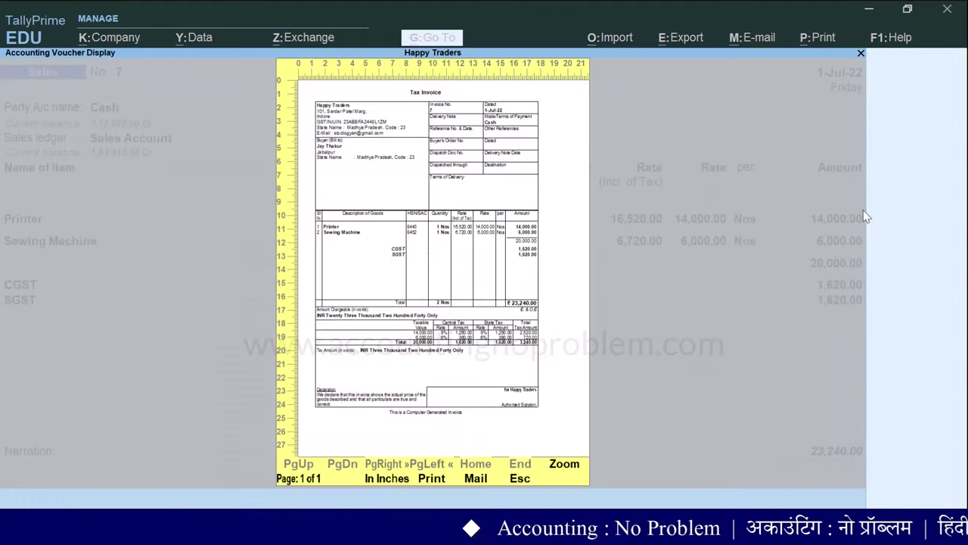
key(alt+z)
scroll(866, 217, down, 2)
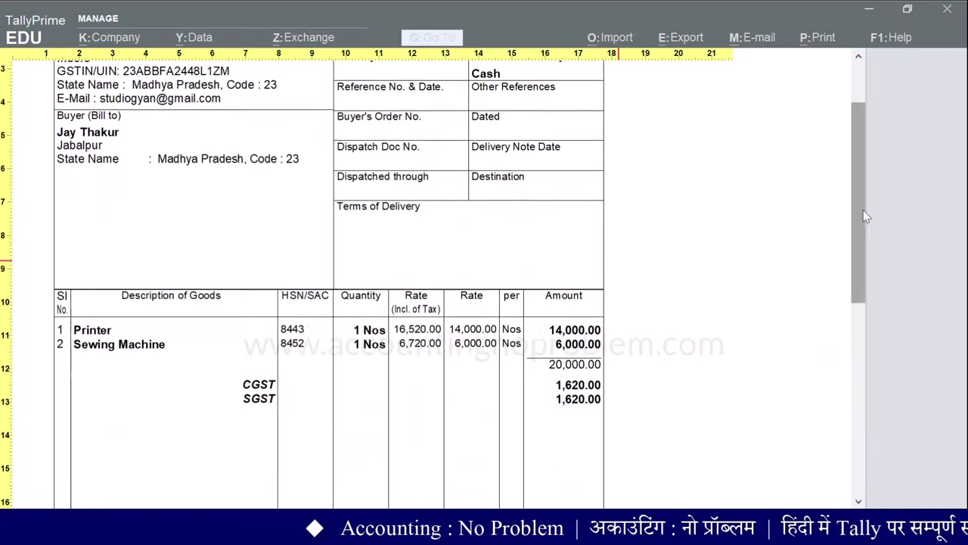
scroll(863, 210, down, 3)
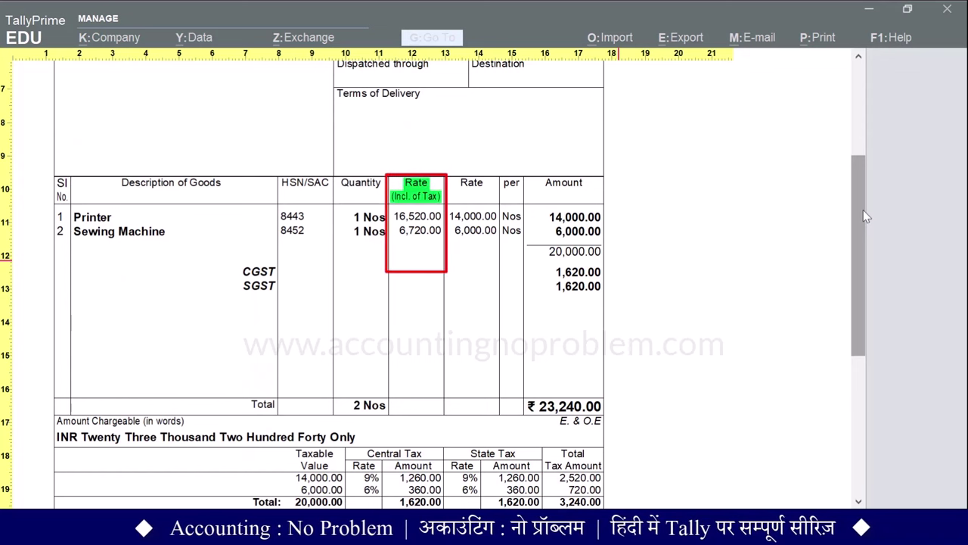
key(Escape)
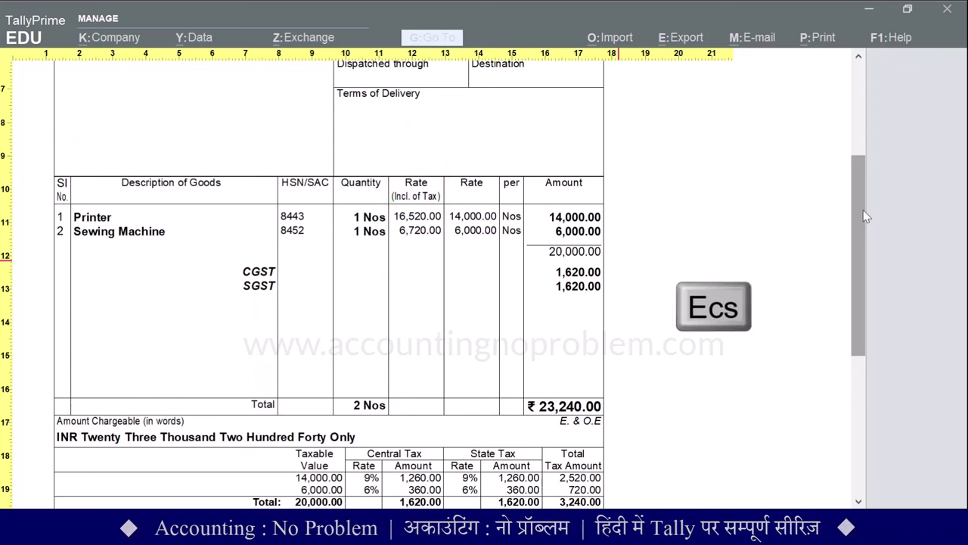
key(Escape)
key(Escape)
key(Escape)
key(Escape)
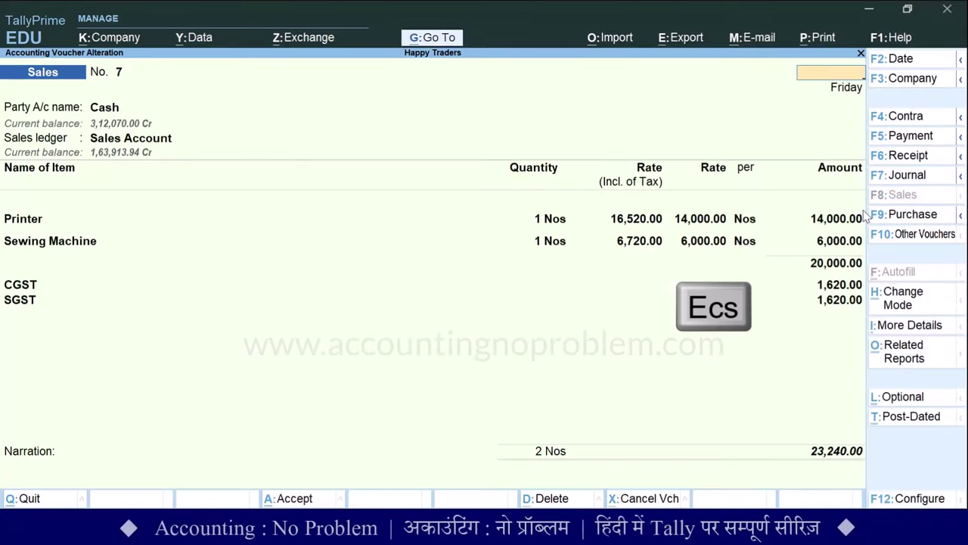
key(y)
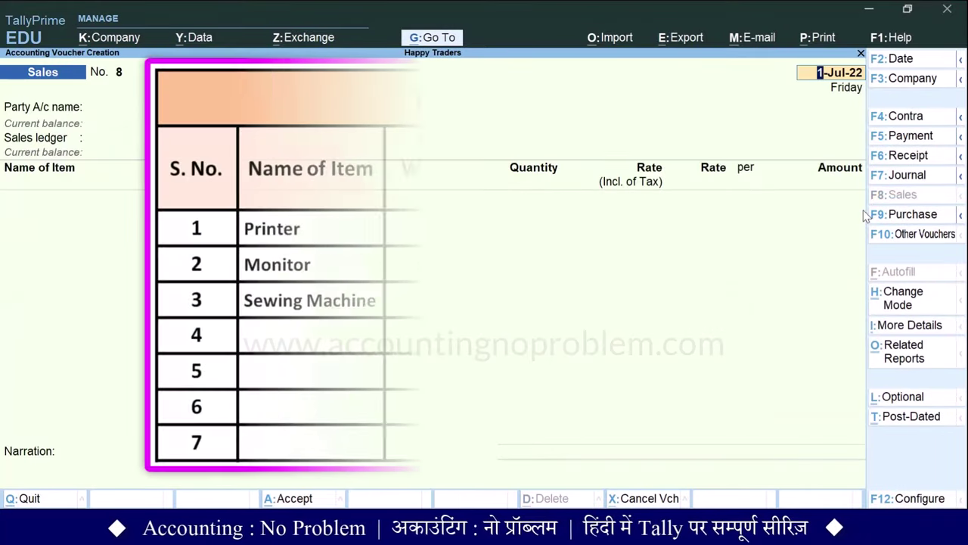